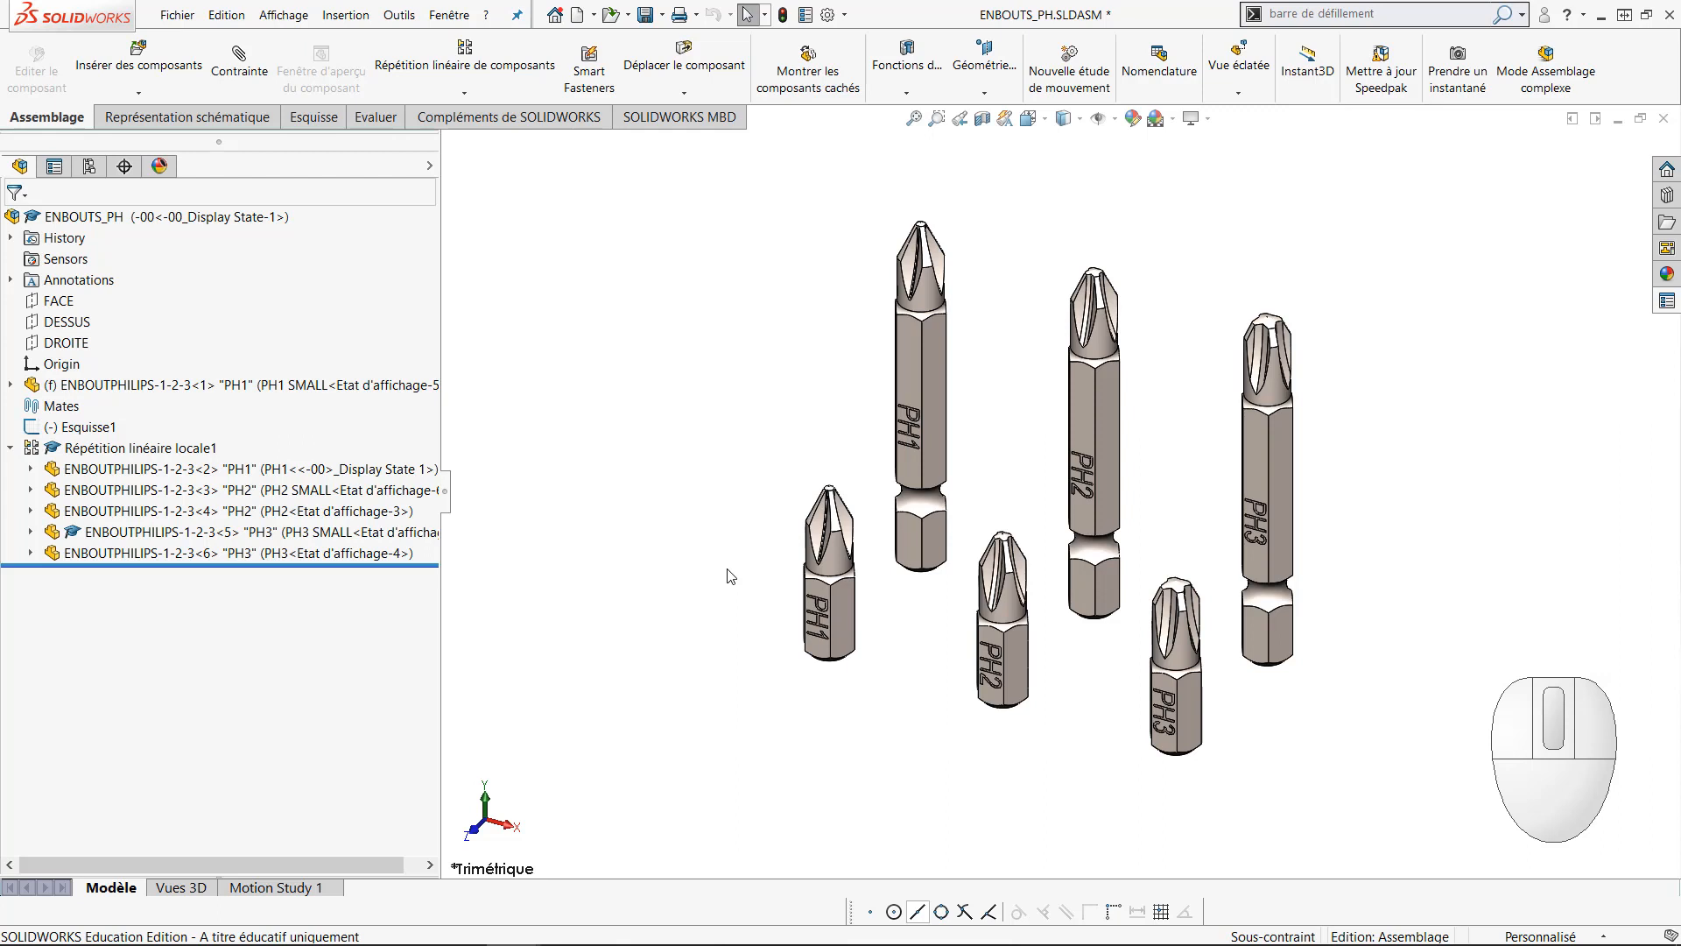
Create a new part document from the PIÈCE TCH007 template
key("ctrl+n")
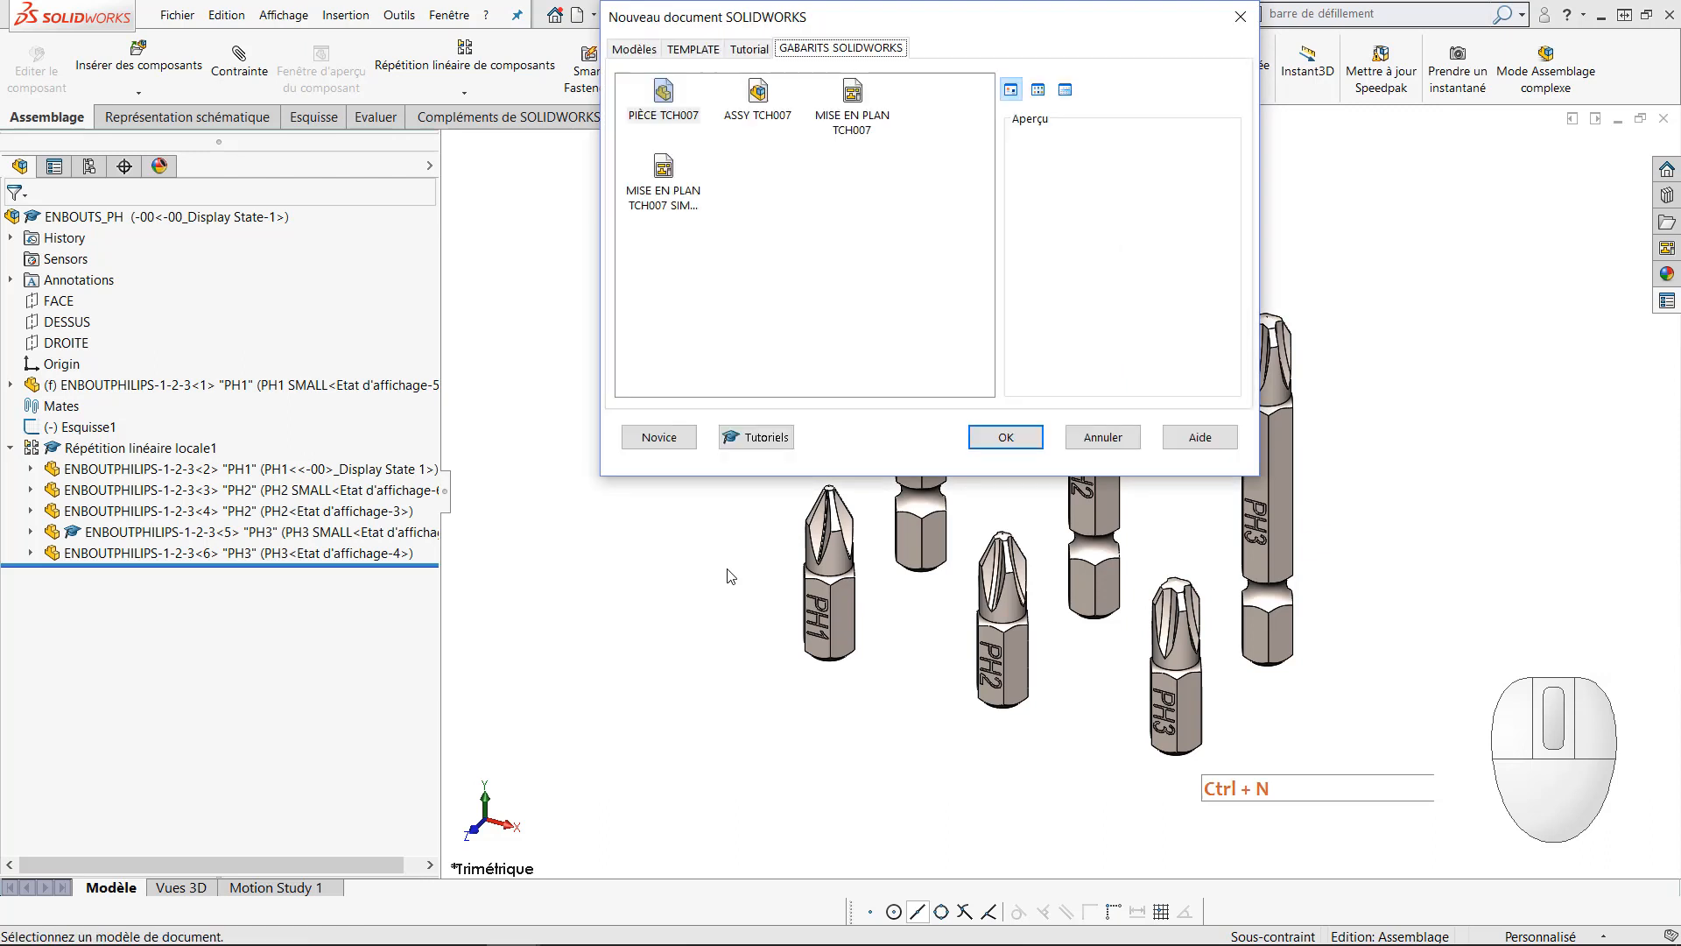
left_click(667, 90)
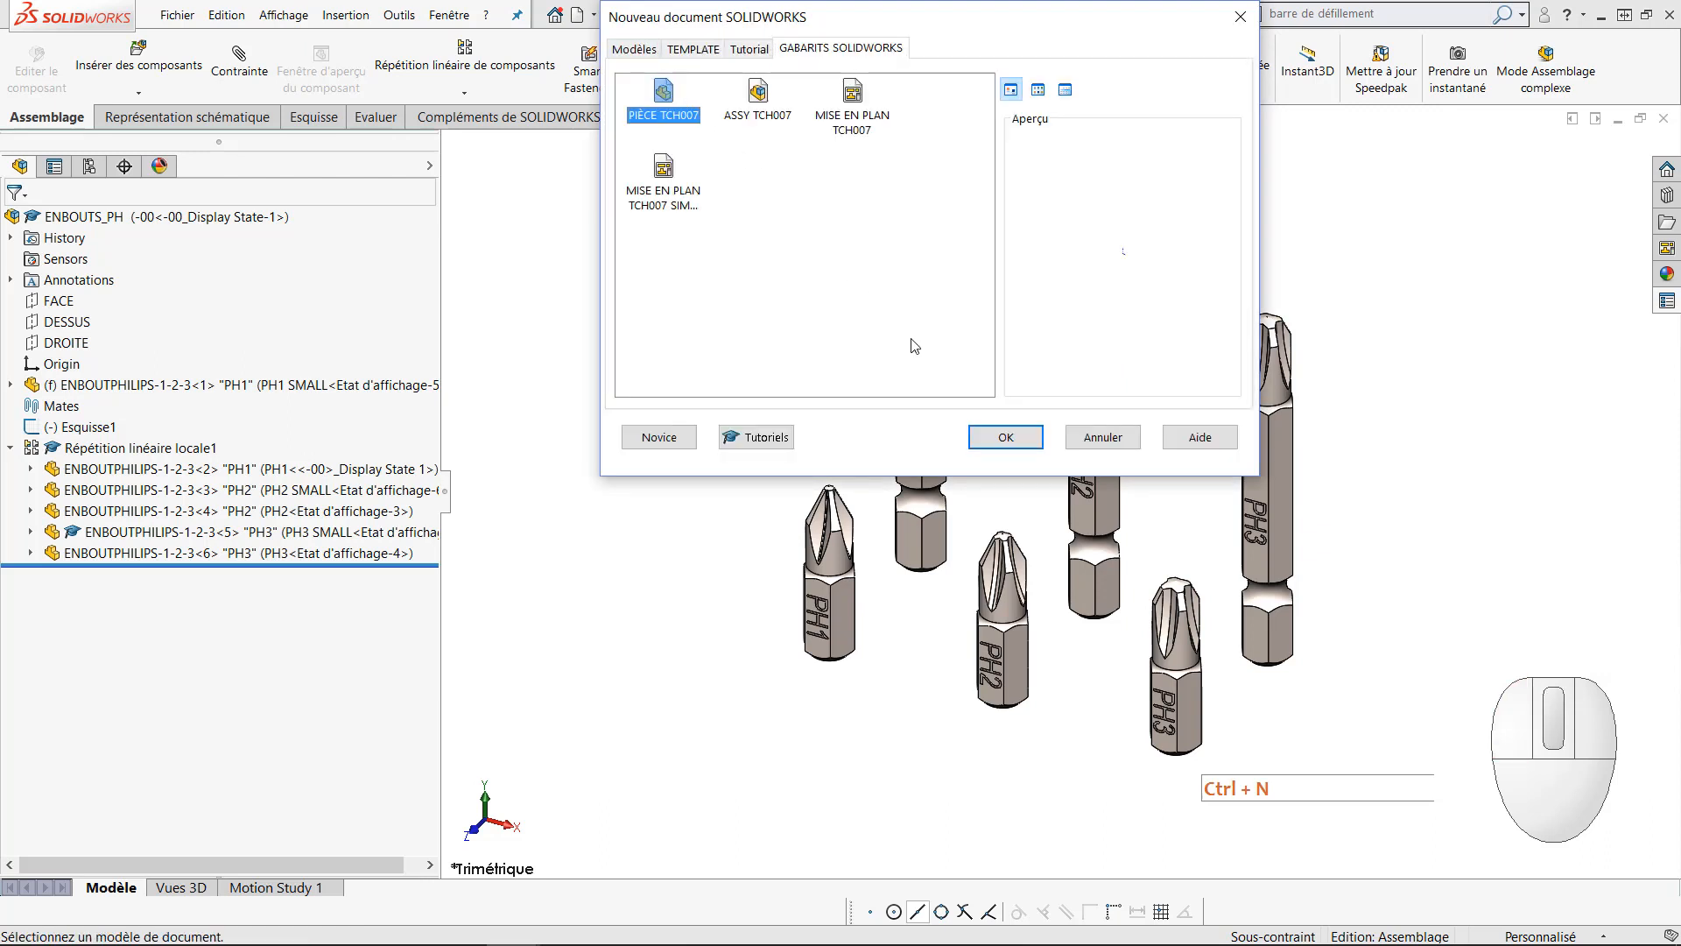
left_click(1005, 437)
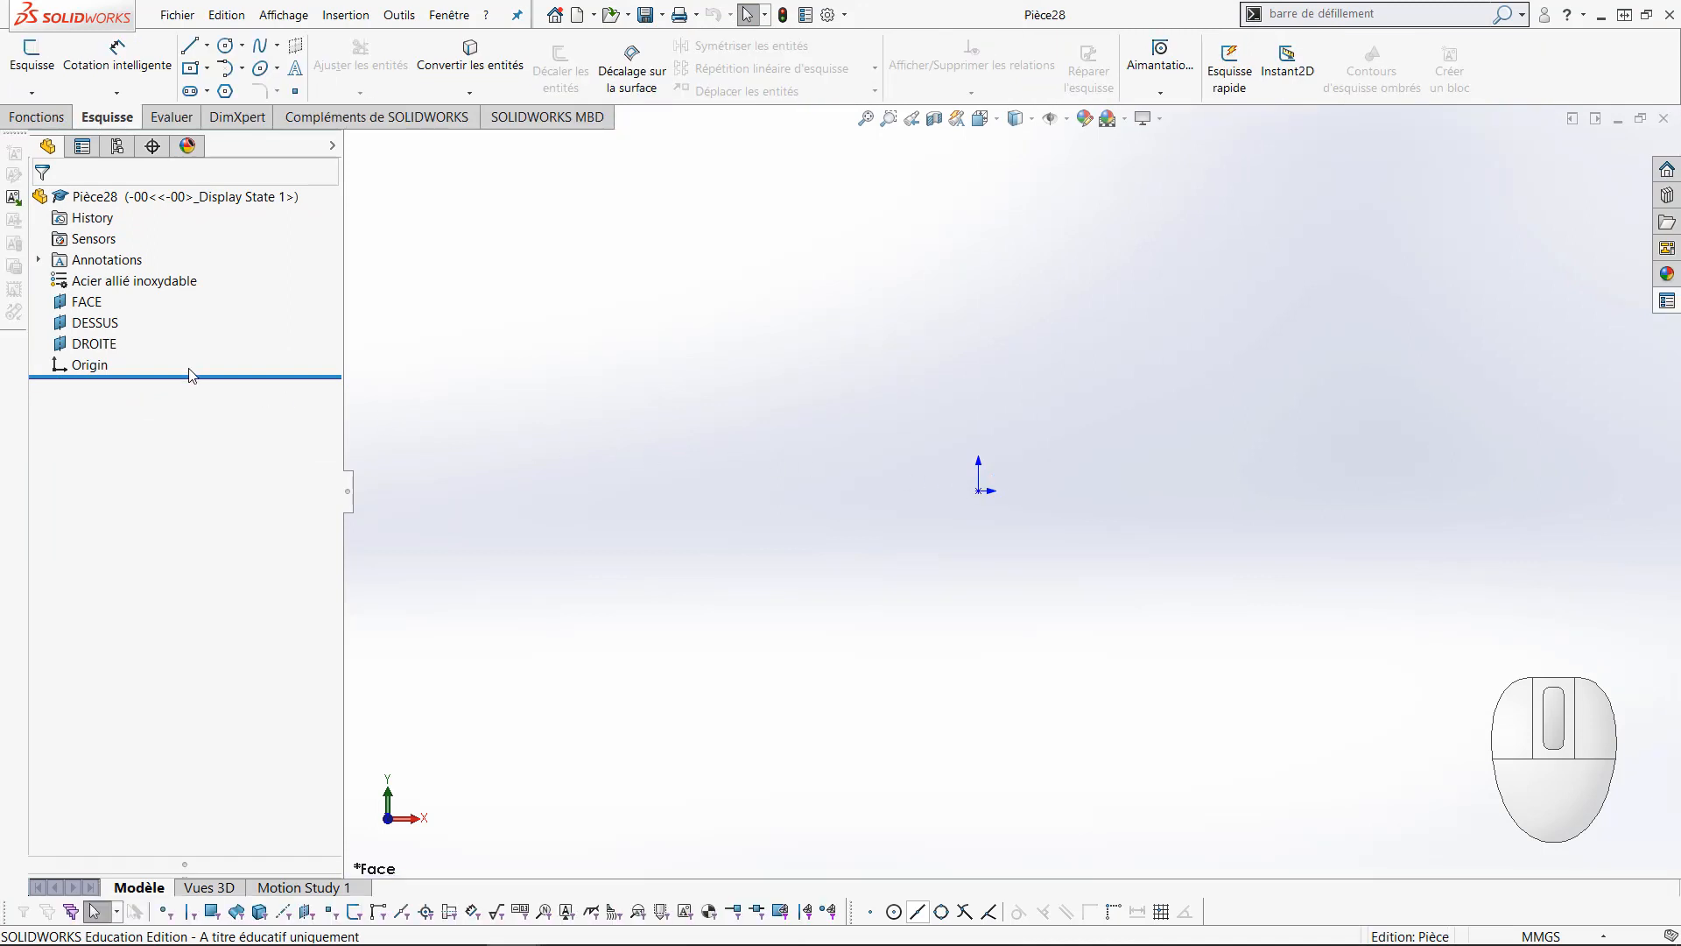
Sketch a six-sided polygon on the DESSUS plane, centred on the origin, with an inscribed circle about 95.8 mm in diameter
left_click(92, 323)
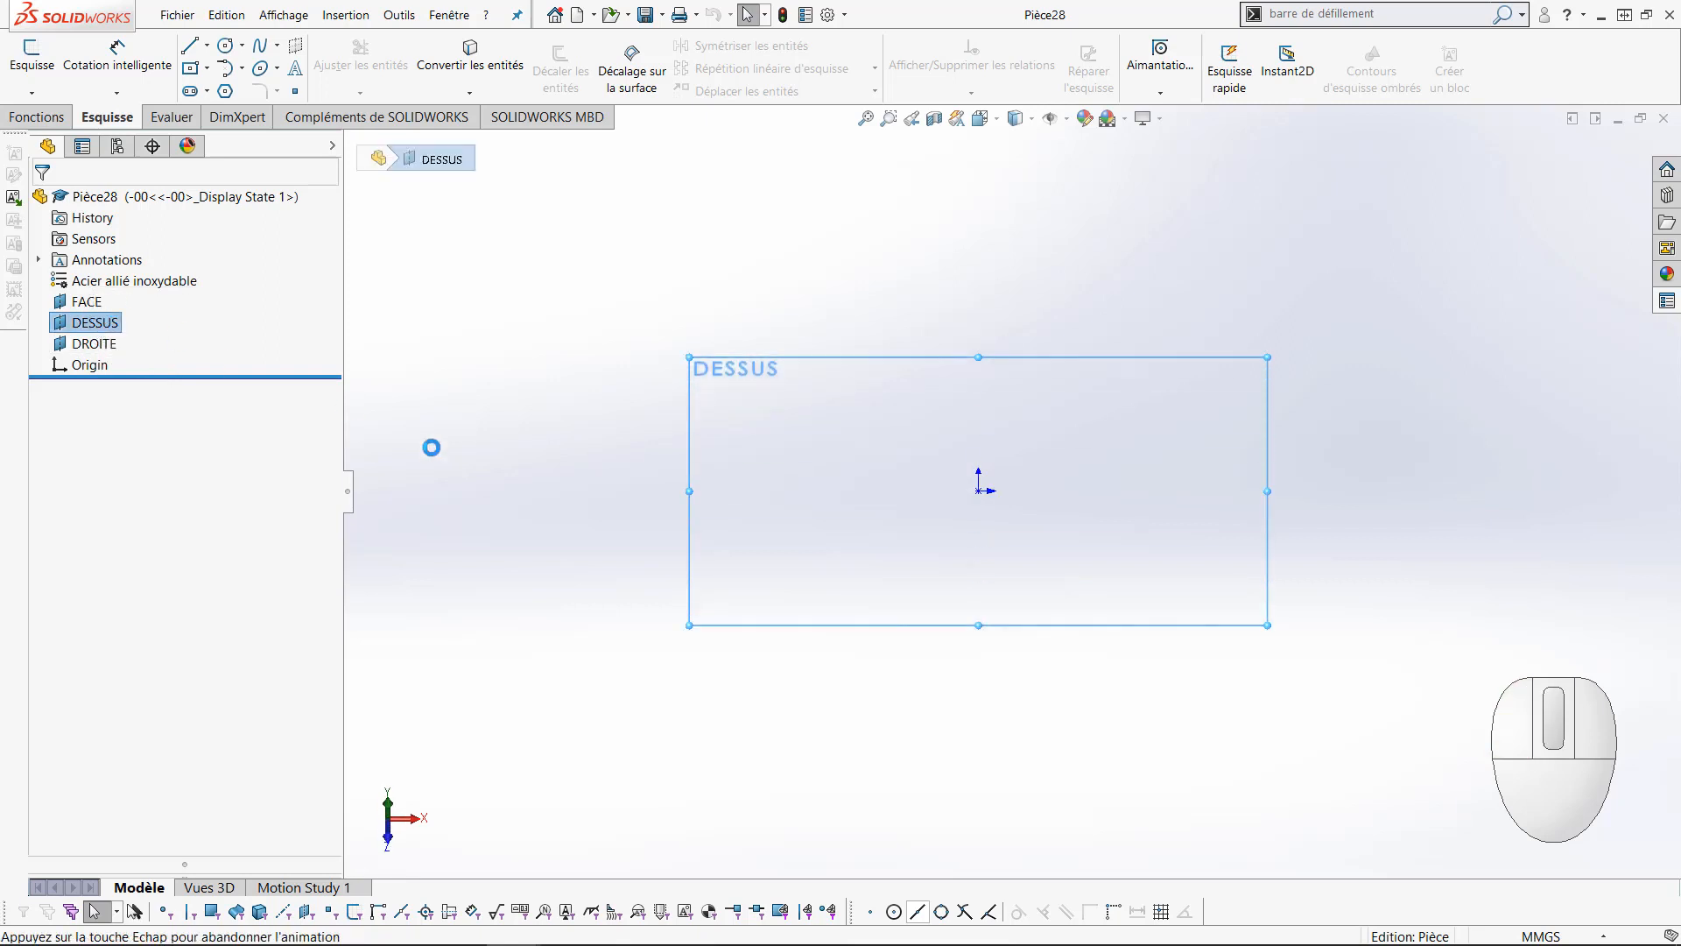
left_click(225, 91)
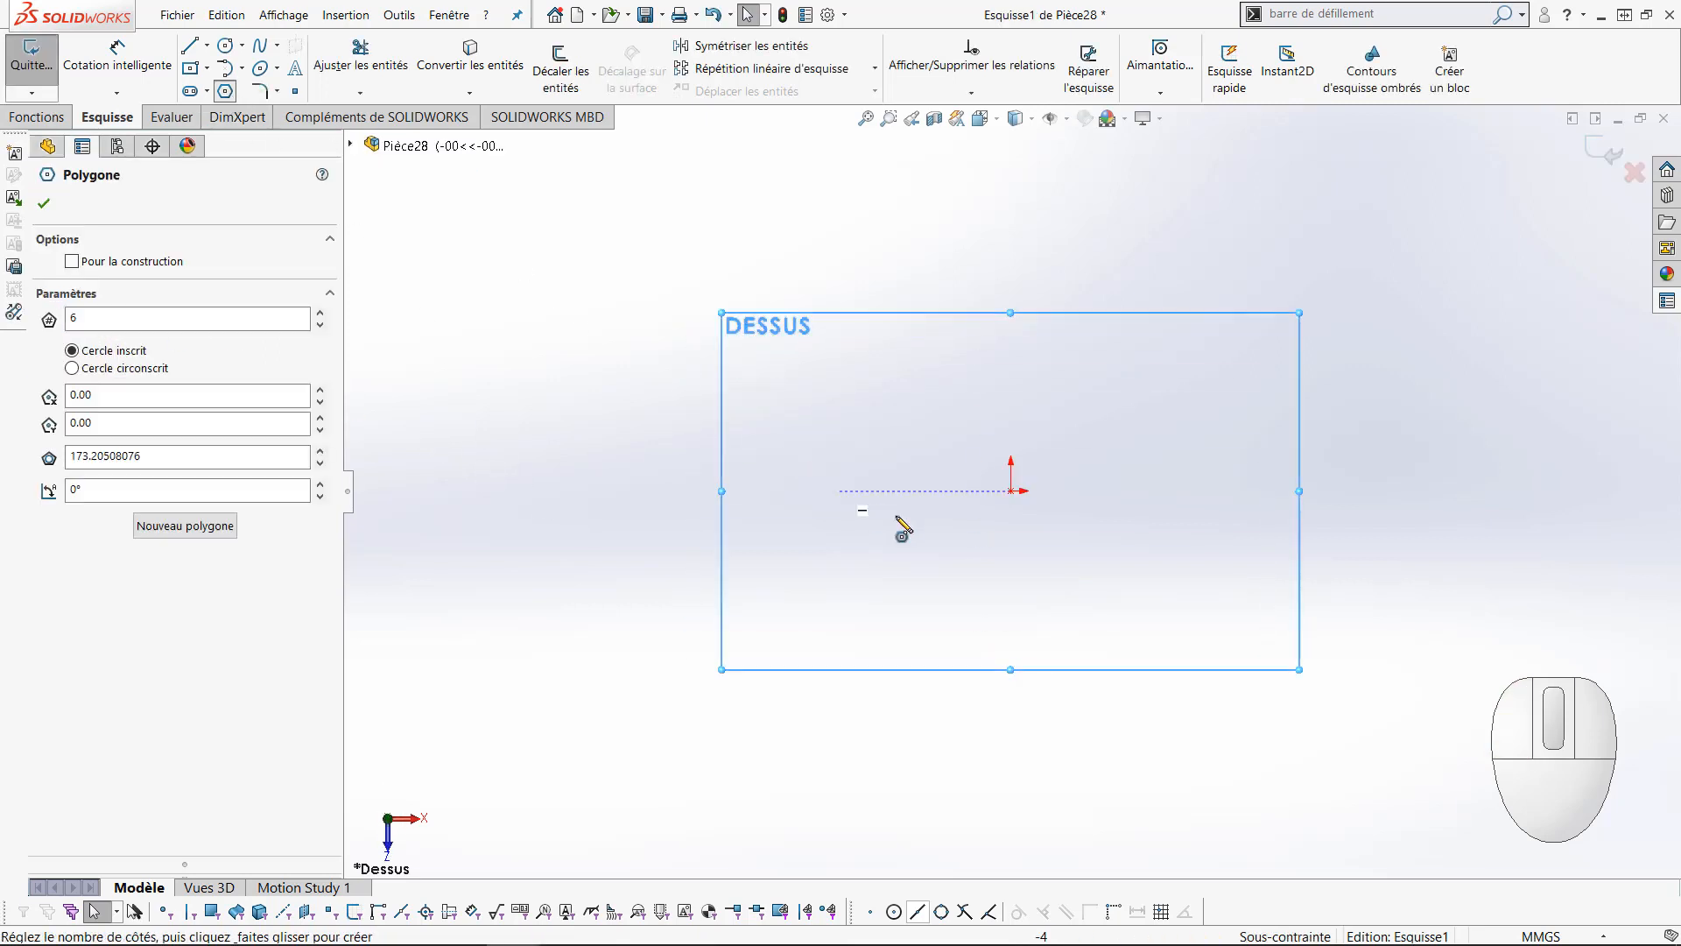
left_click(1011, 490)
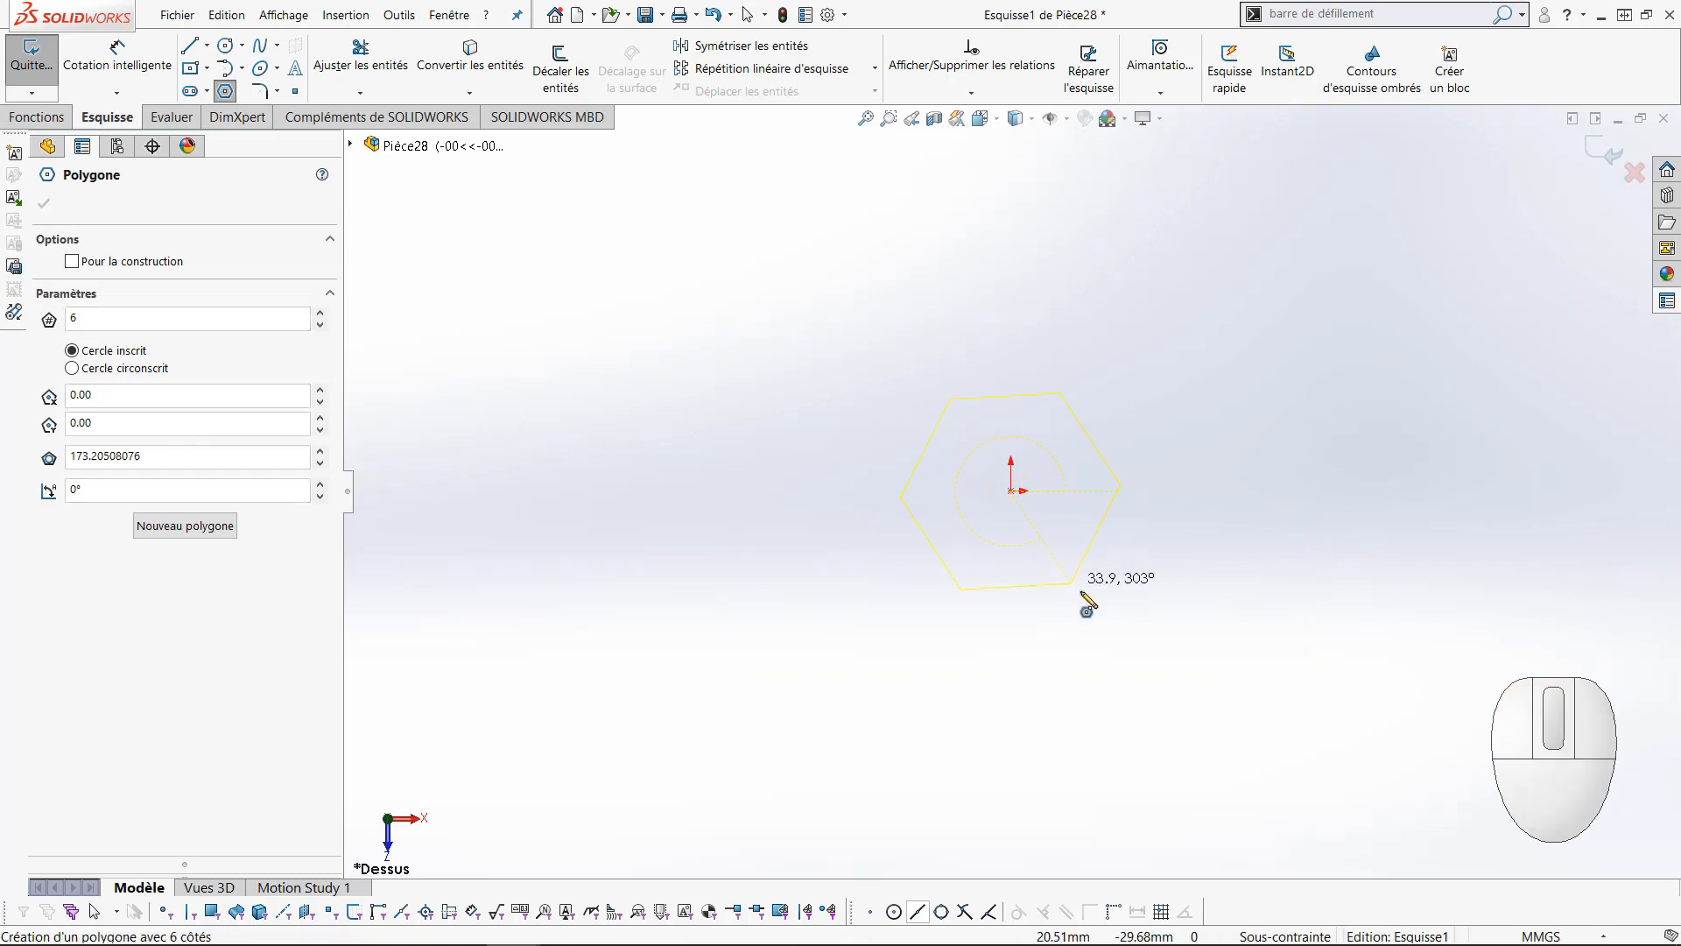
left_click(1192, 492)
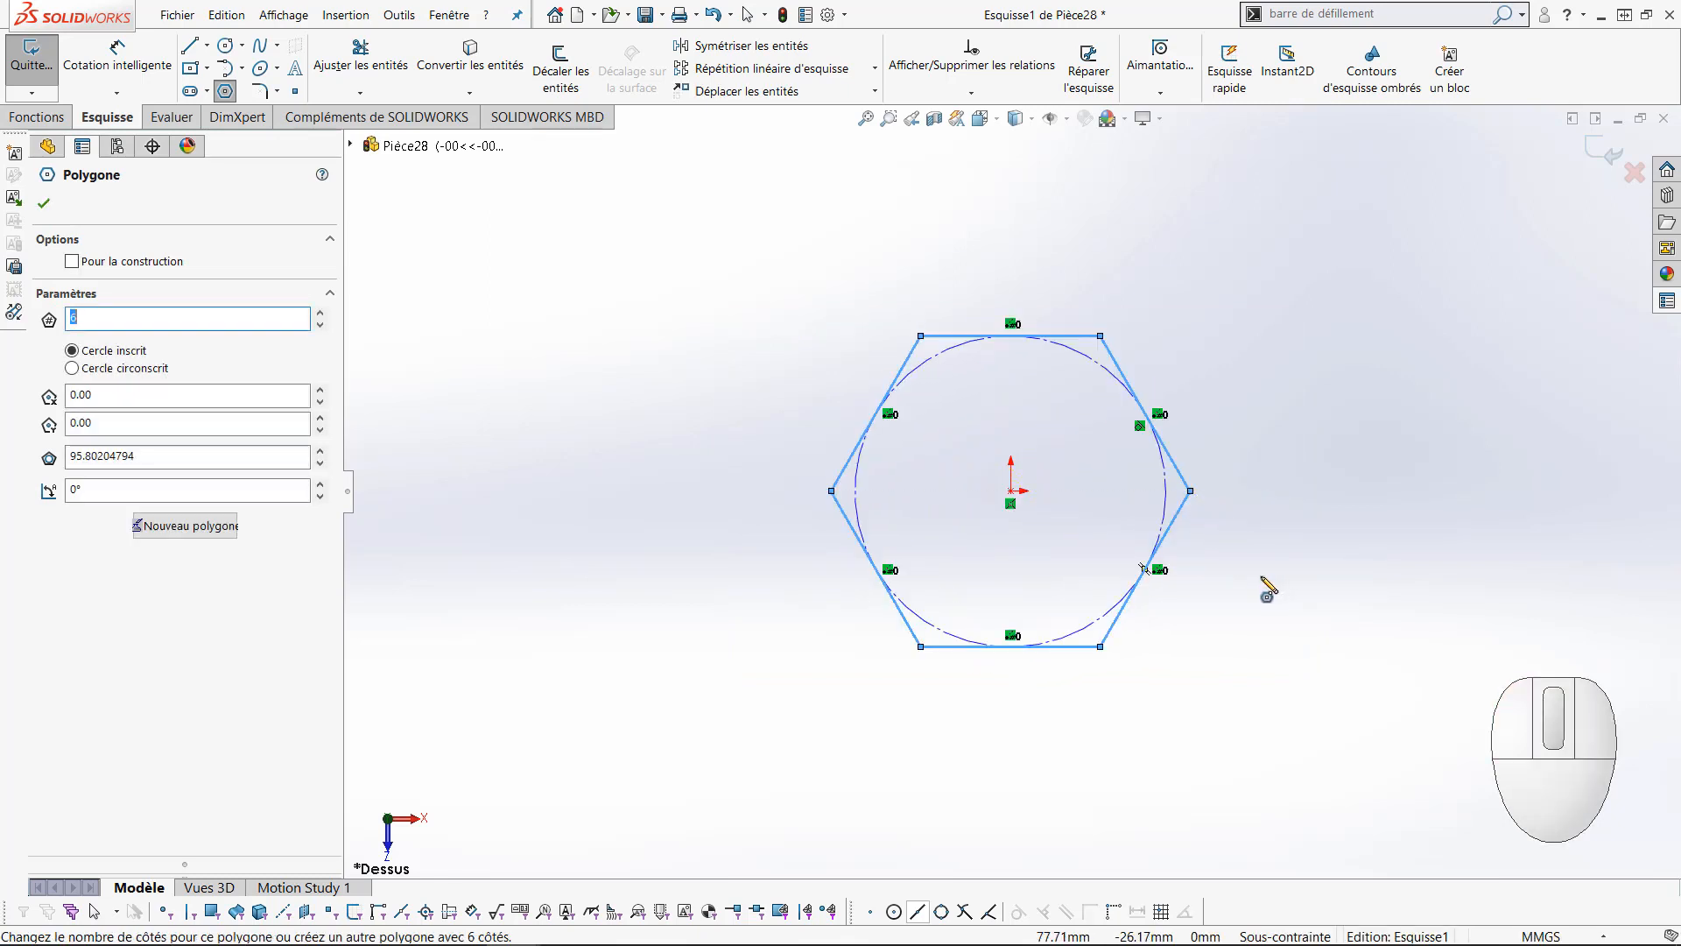
key("Escape")
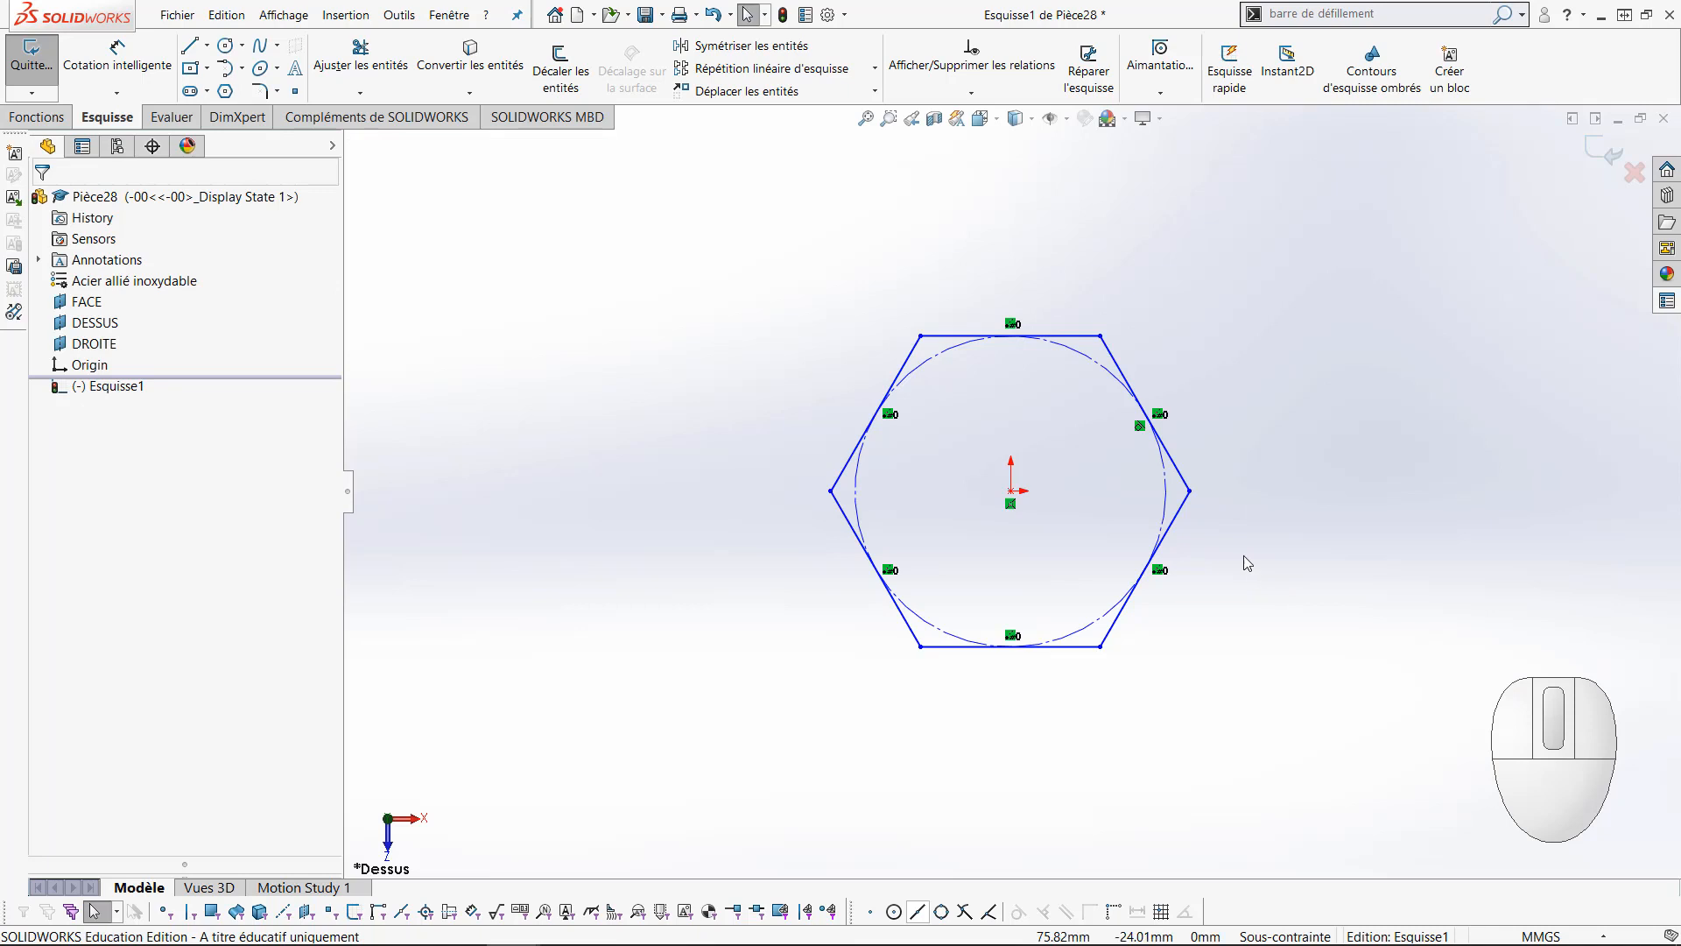
Add a horizontal relation between the two opposite outer vertices of the hexagon
left_click(1191, 492)
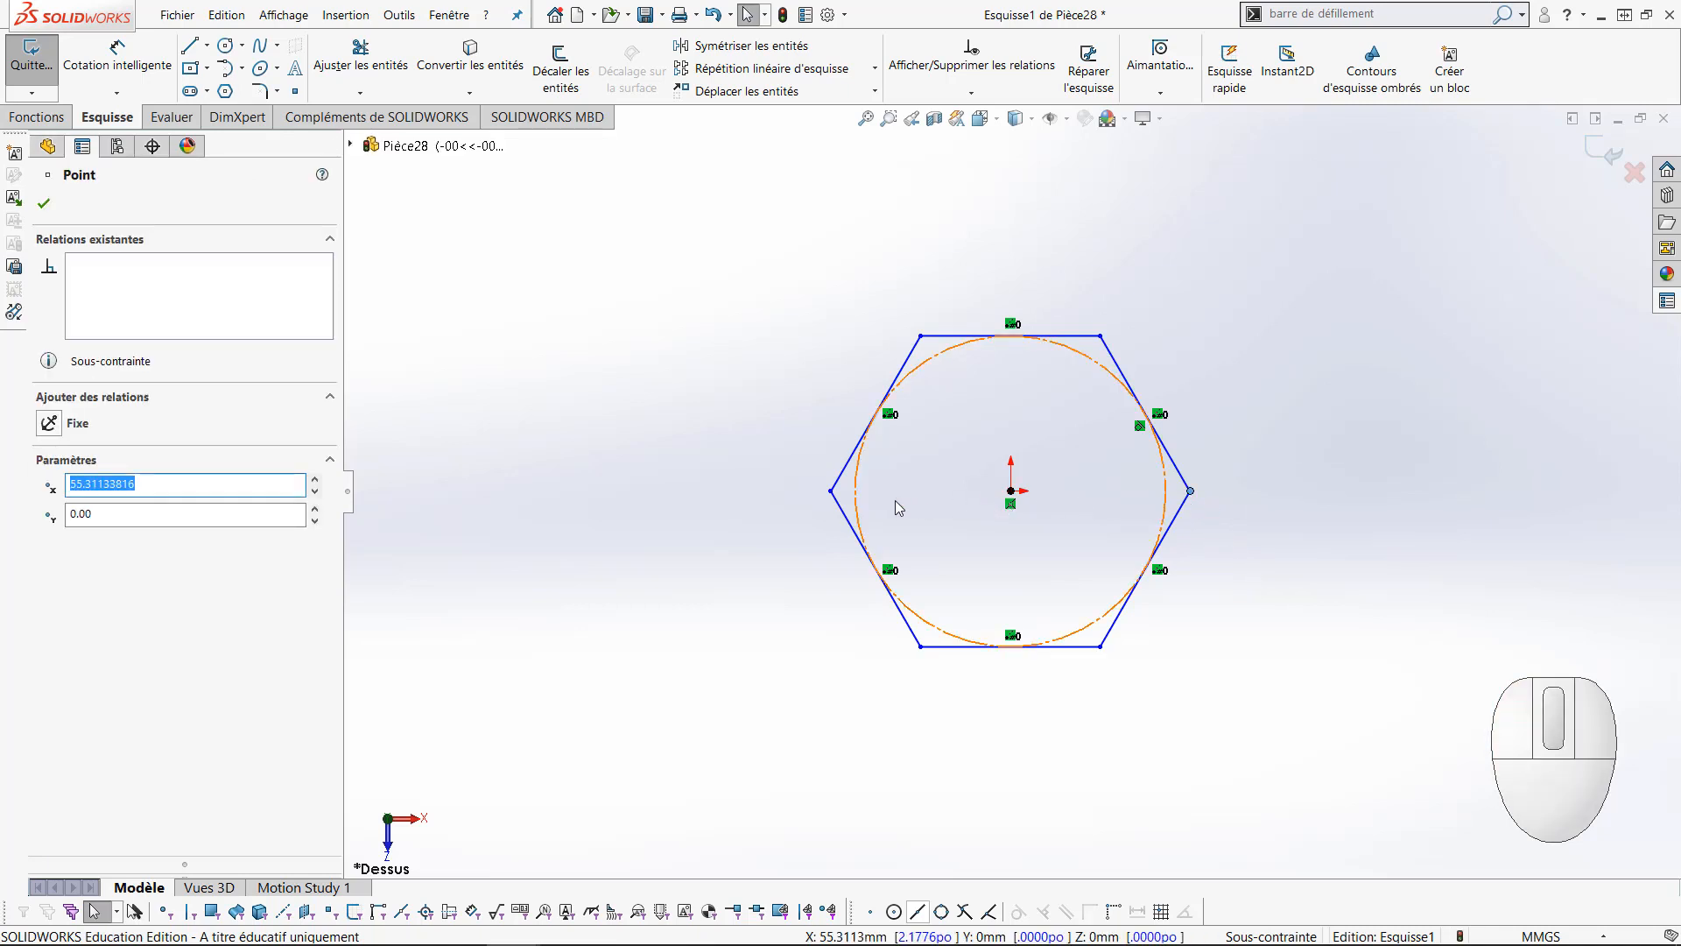
left_click(832, 490, "ctrl")
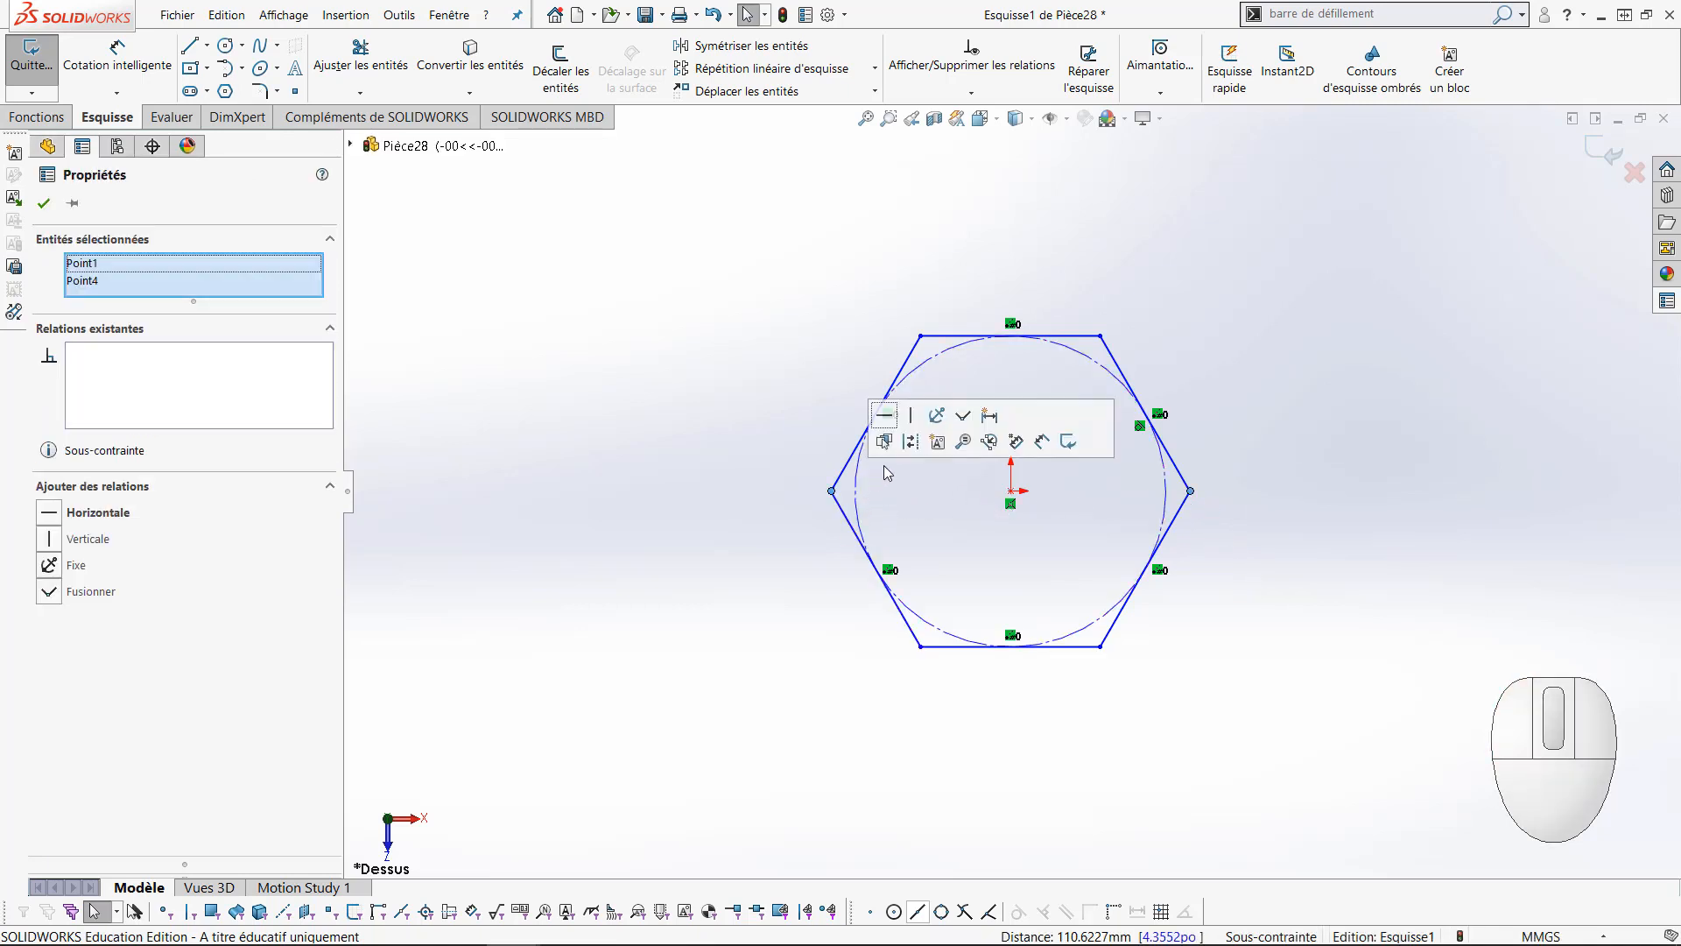
left_click(885, 415)
left_click(823, 409)
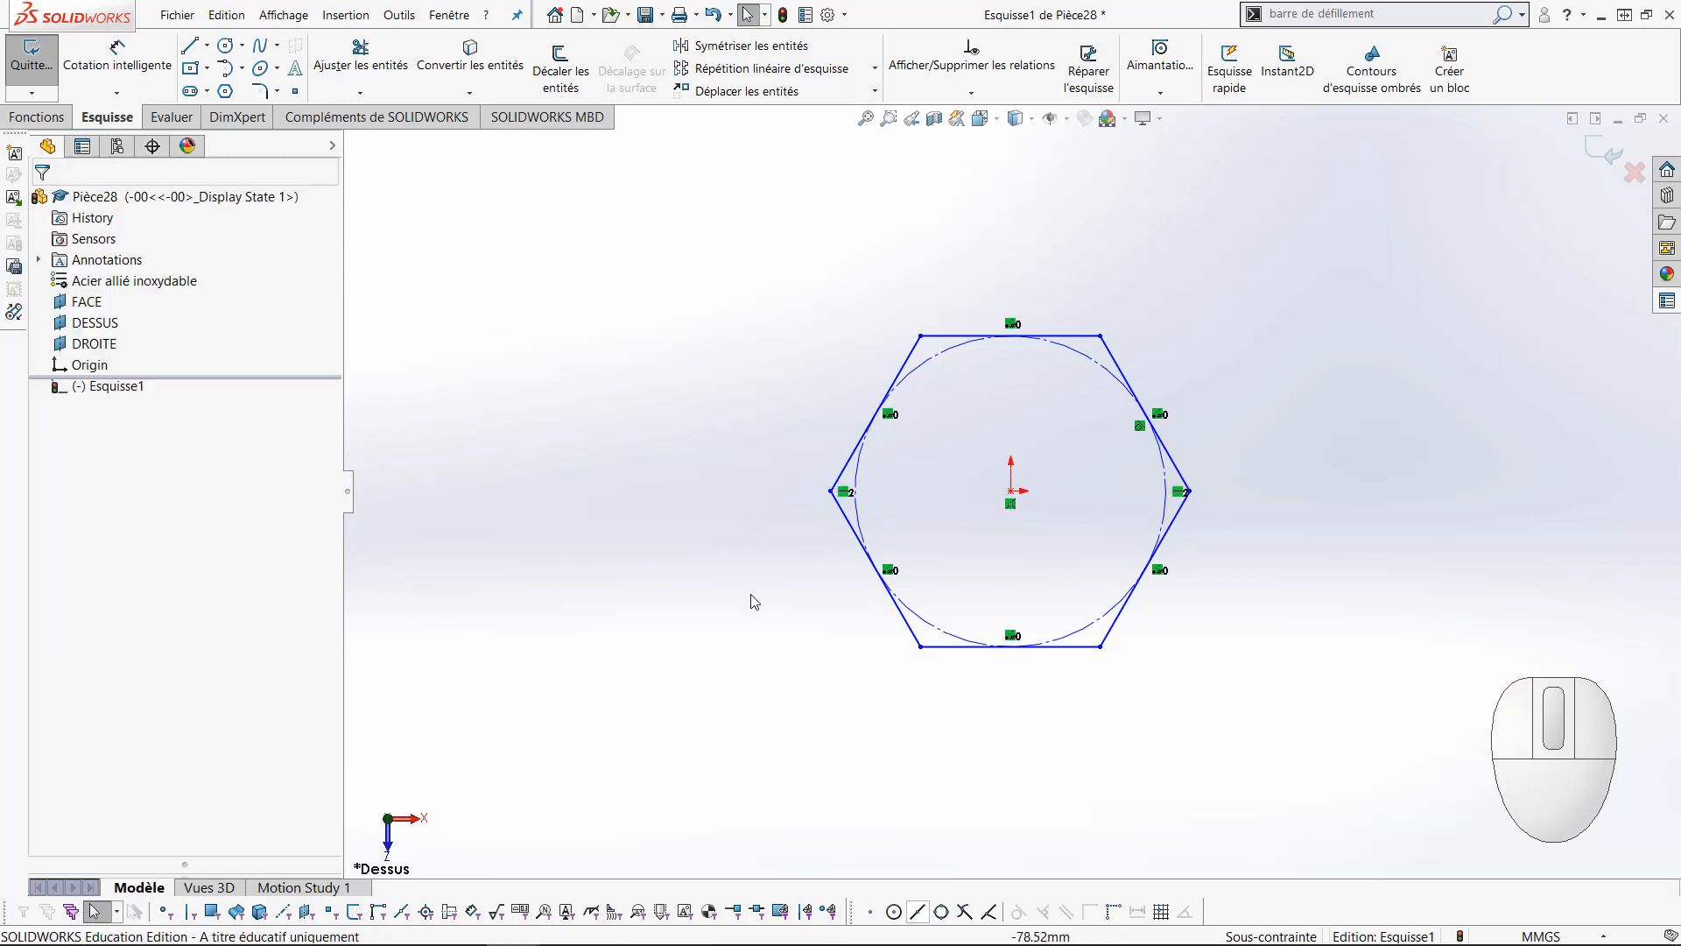
Dimension the hexagon's inscribed circle with a diameter of 6.35 mm
right_click(734, 438)
right_click(664, 405)
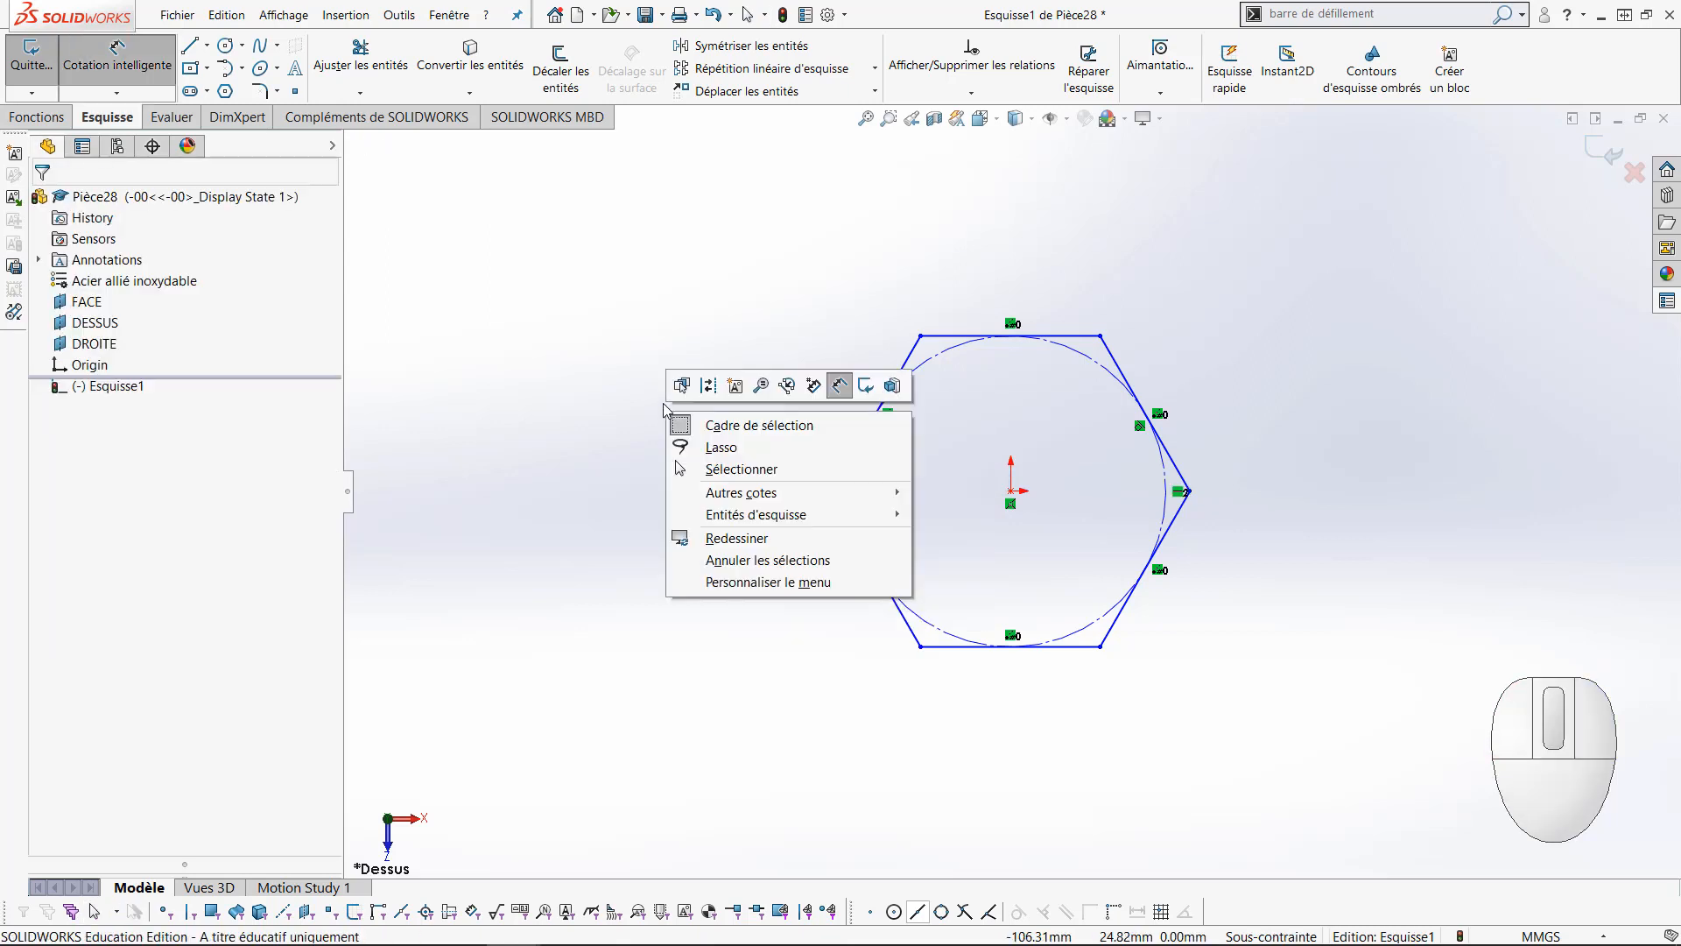
left_click(617, 407)
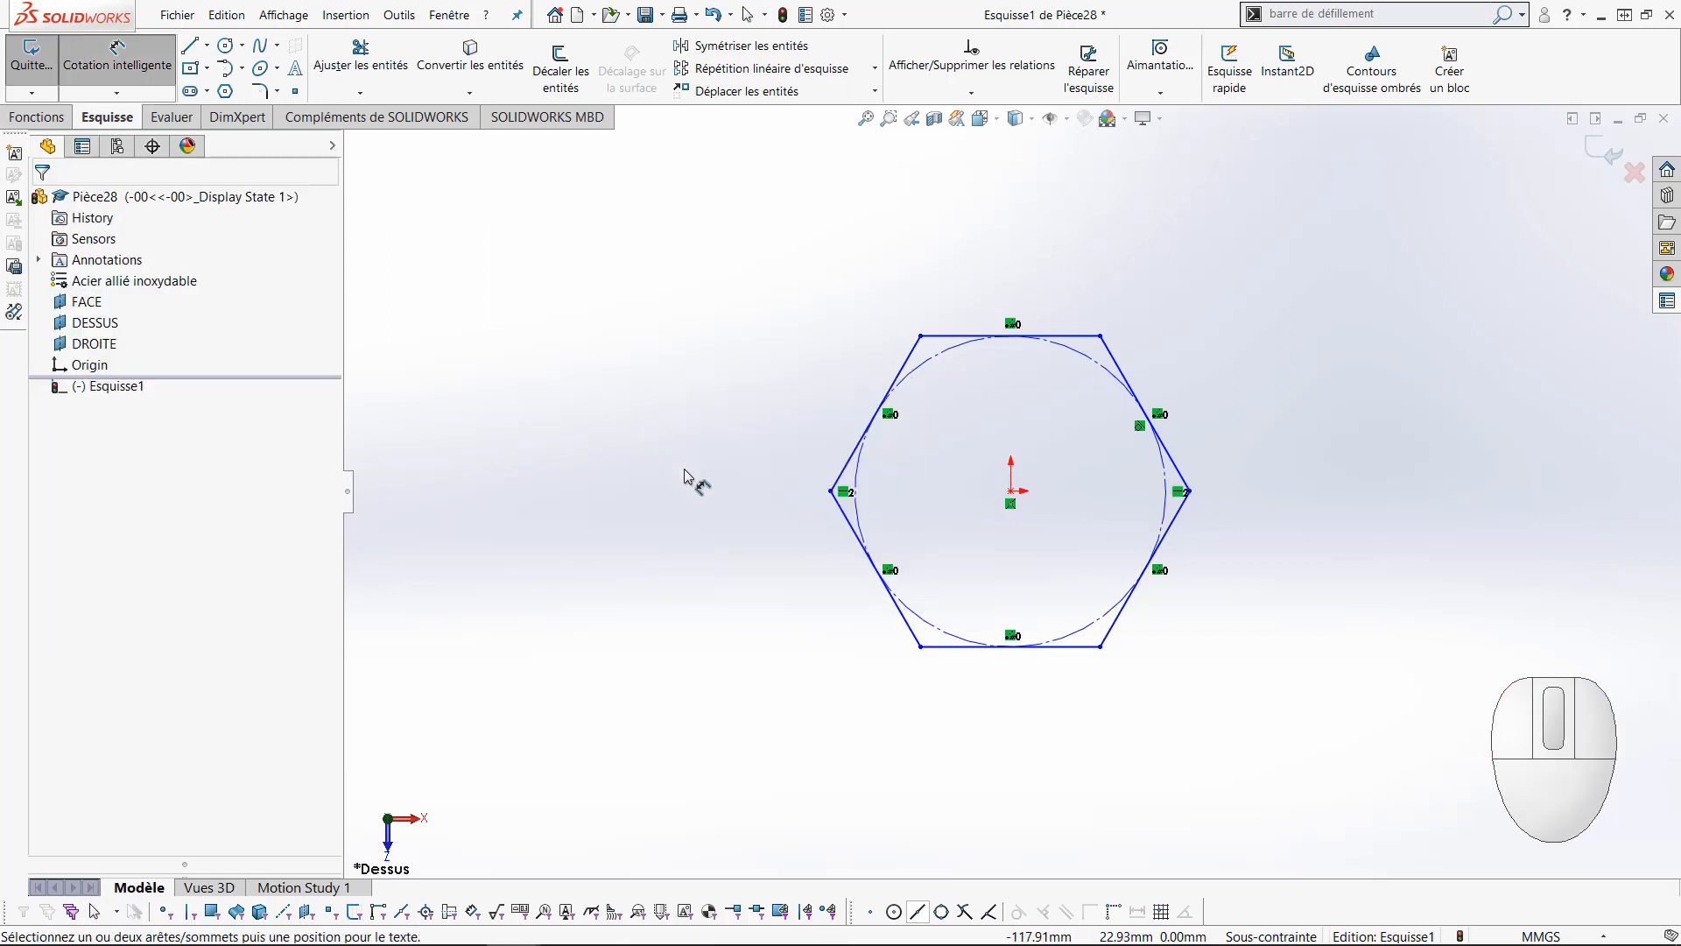
left_click(929, 625)
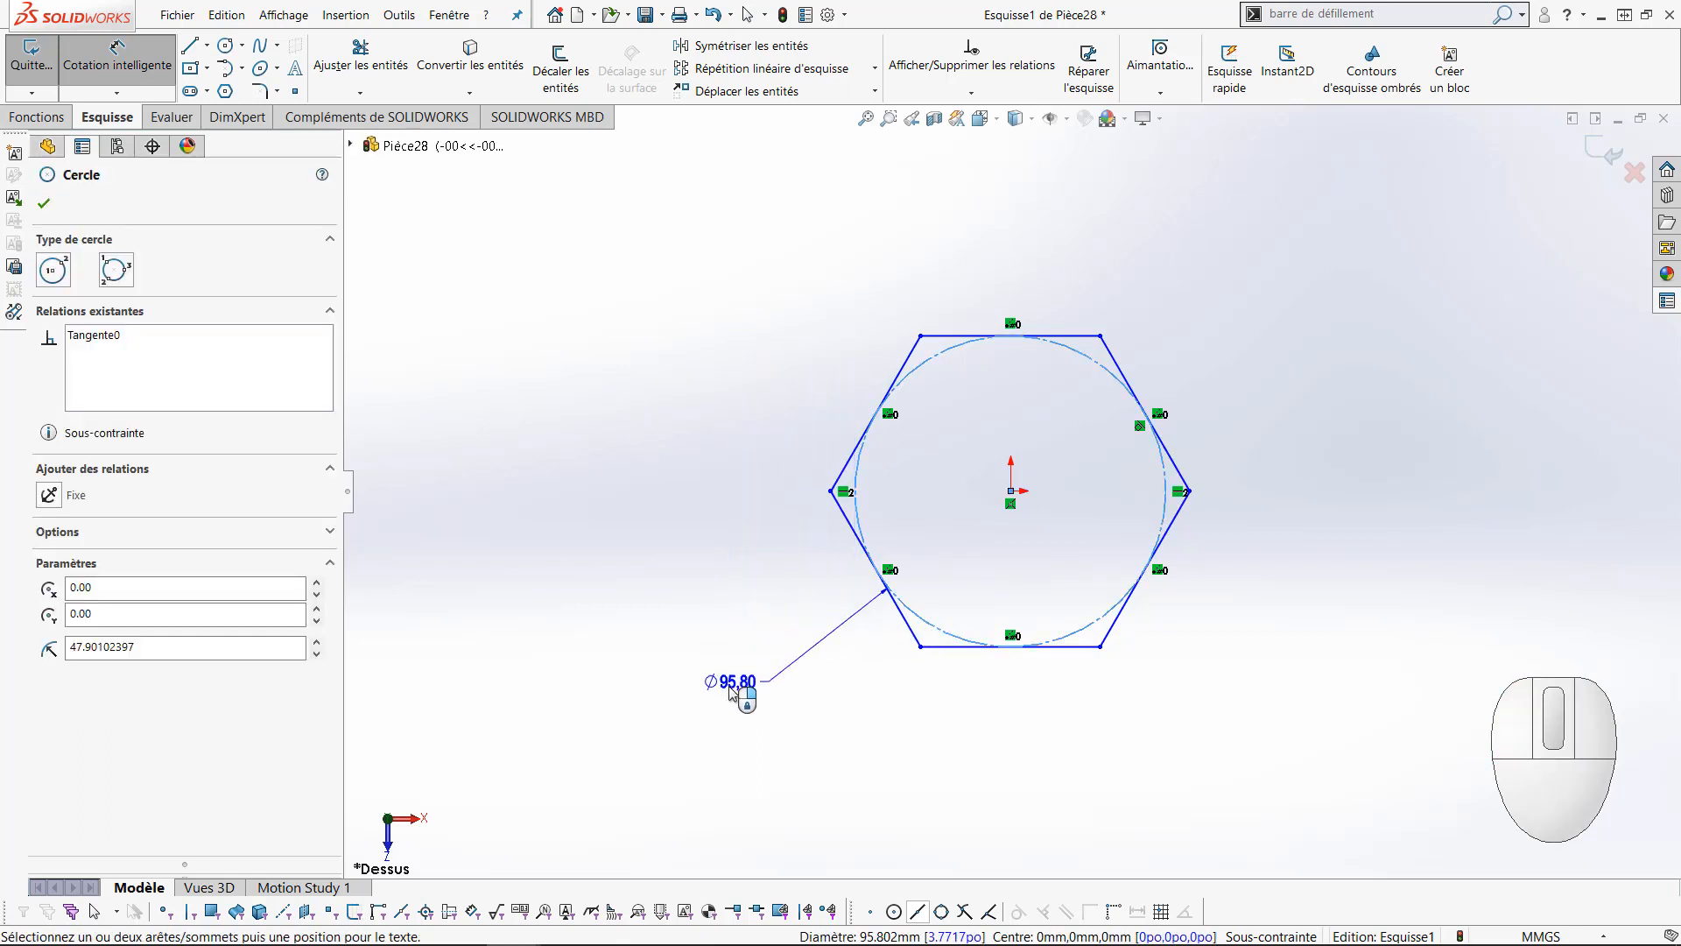
left_click(732, 691)
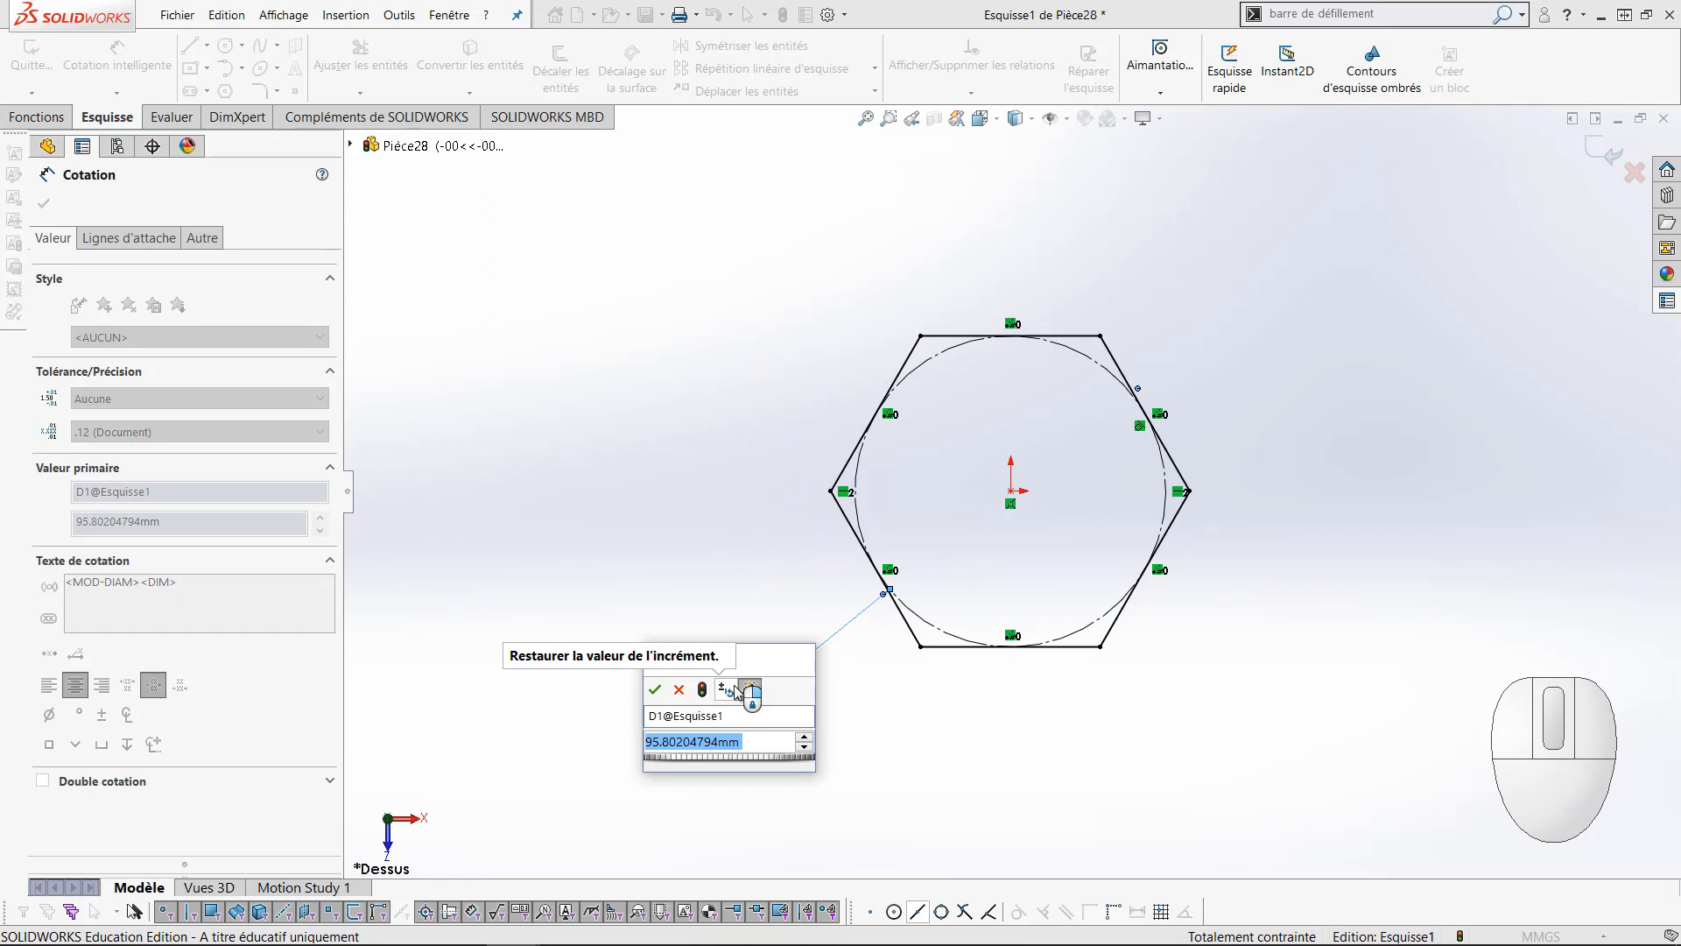
type("6.35")
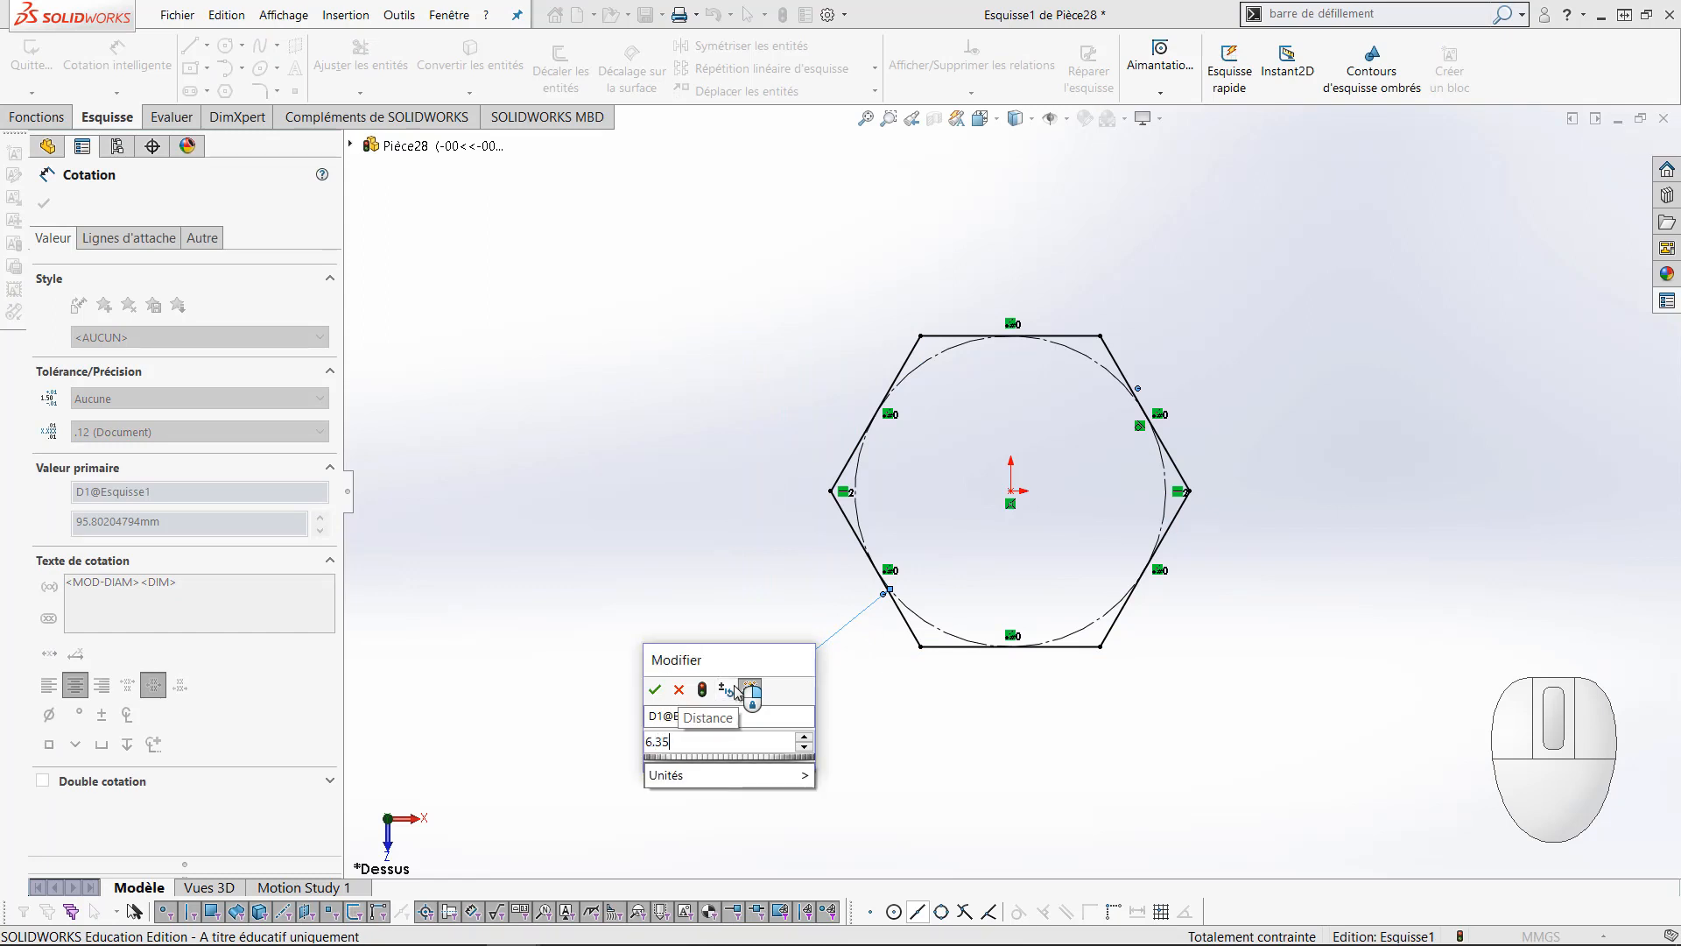
key("Return")
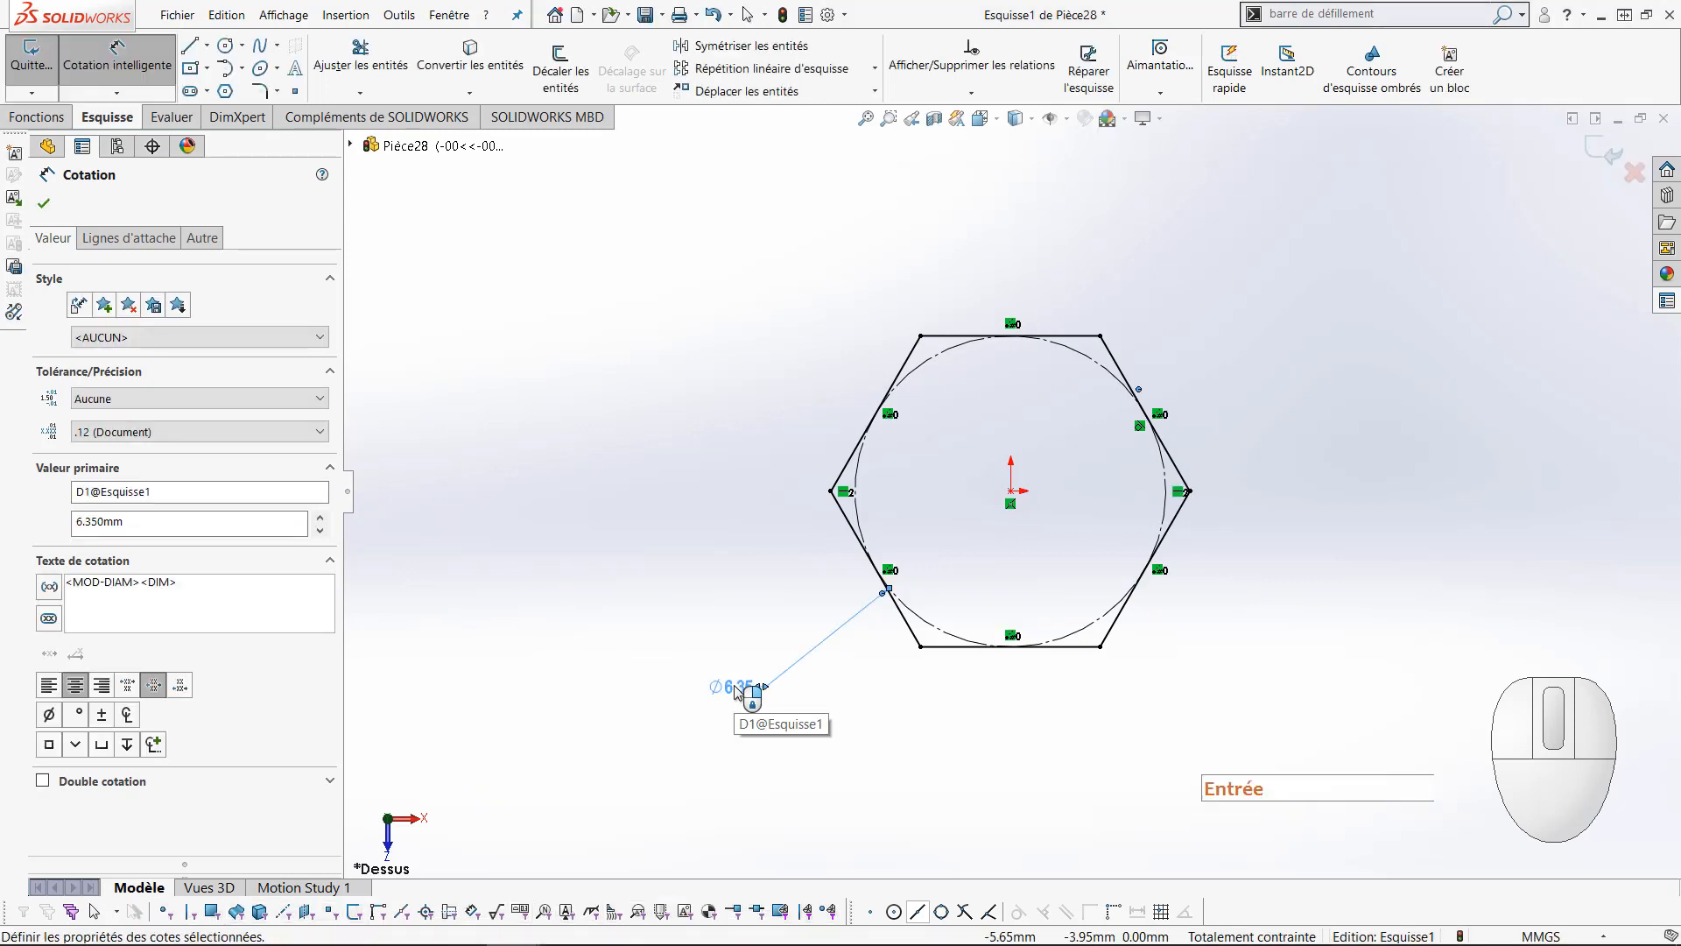
Extrude the hexagon sketch as a blind boss with a depth of 39 mm
left_click(729, 629)
right_click(727, 627)
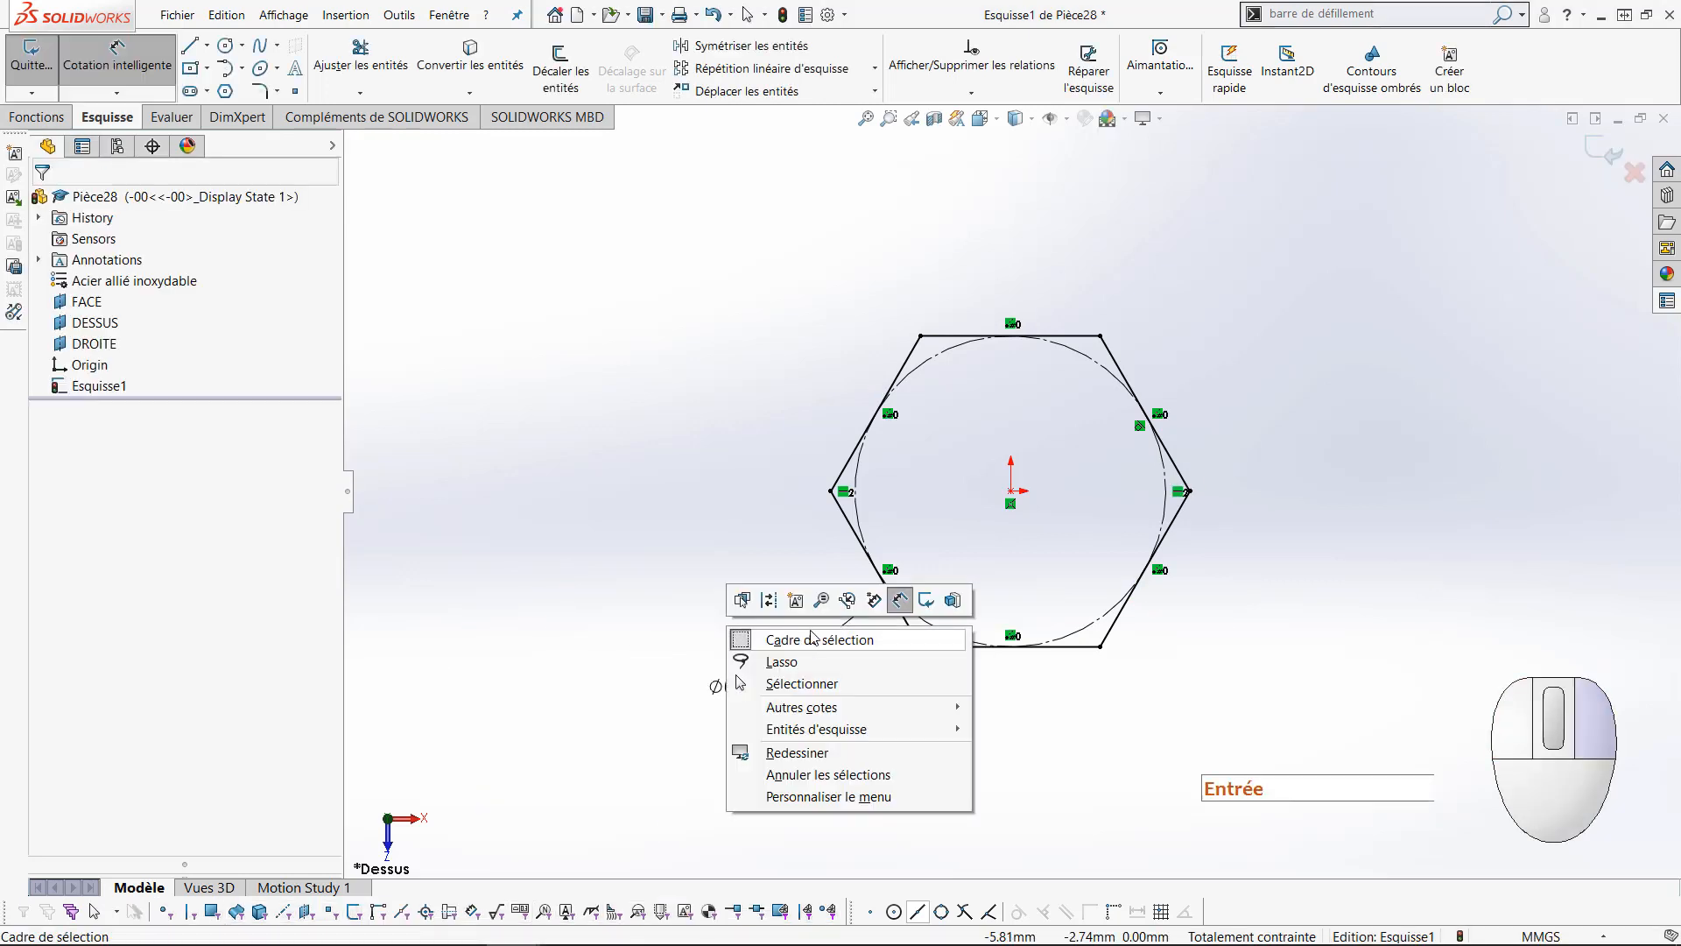
left_click(953, 599)
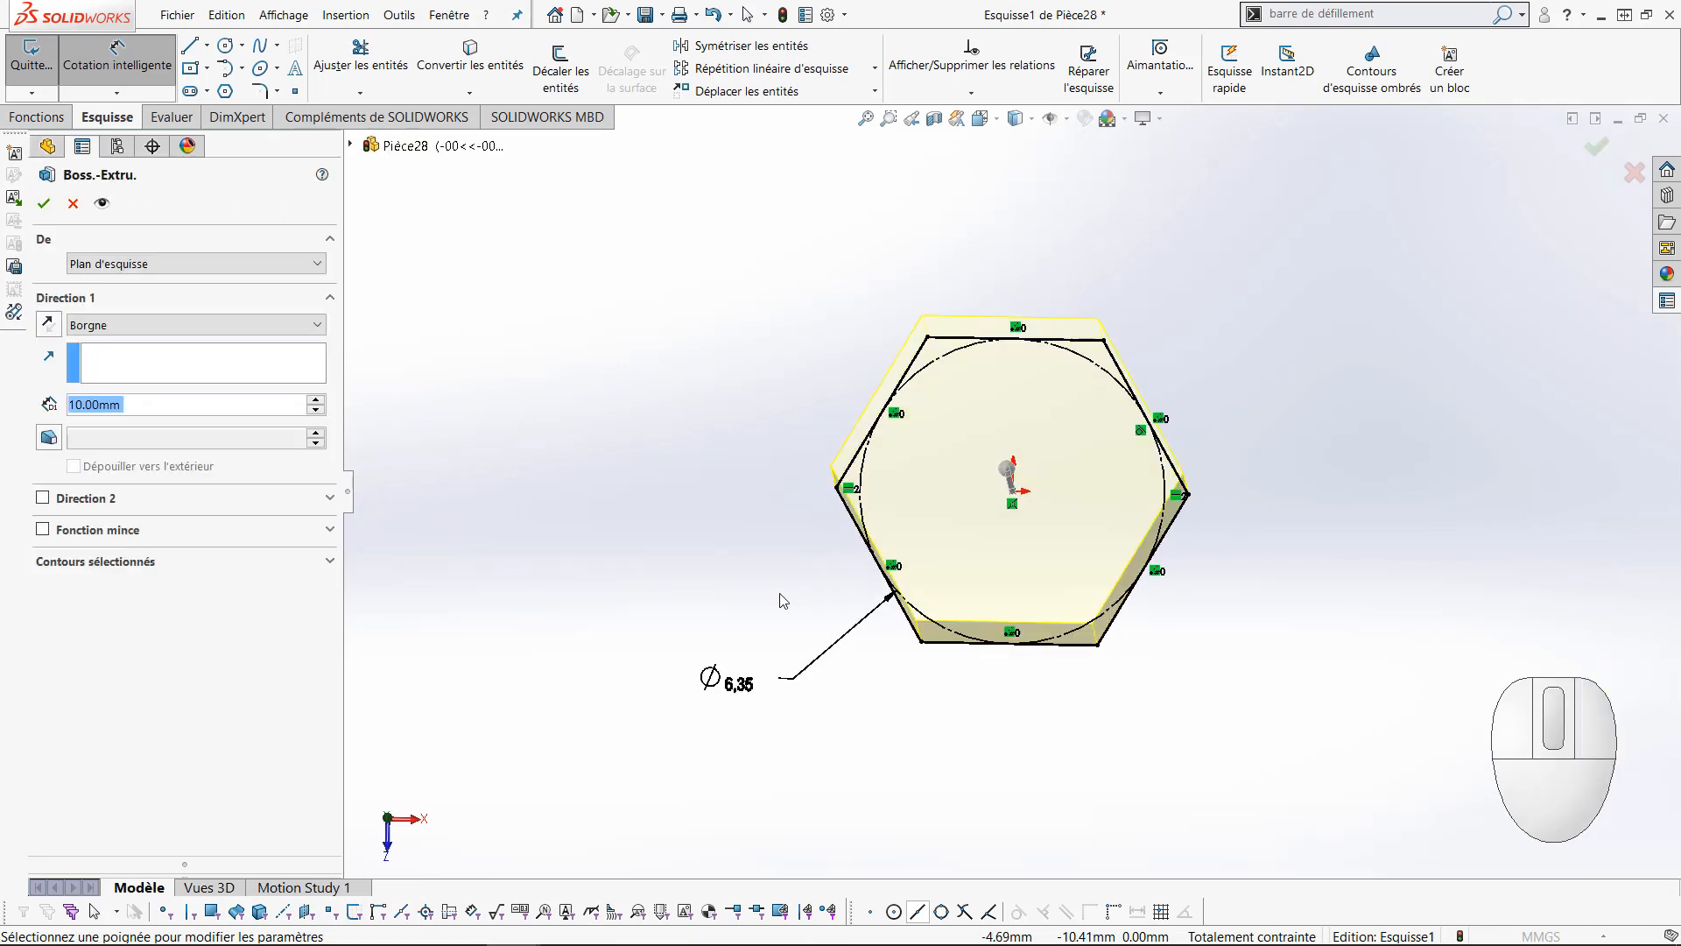
type("39")
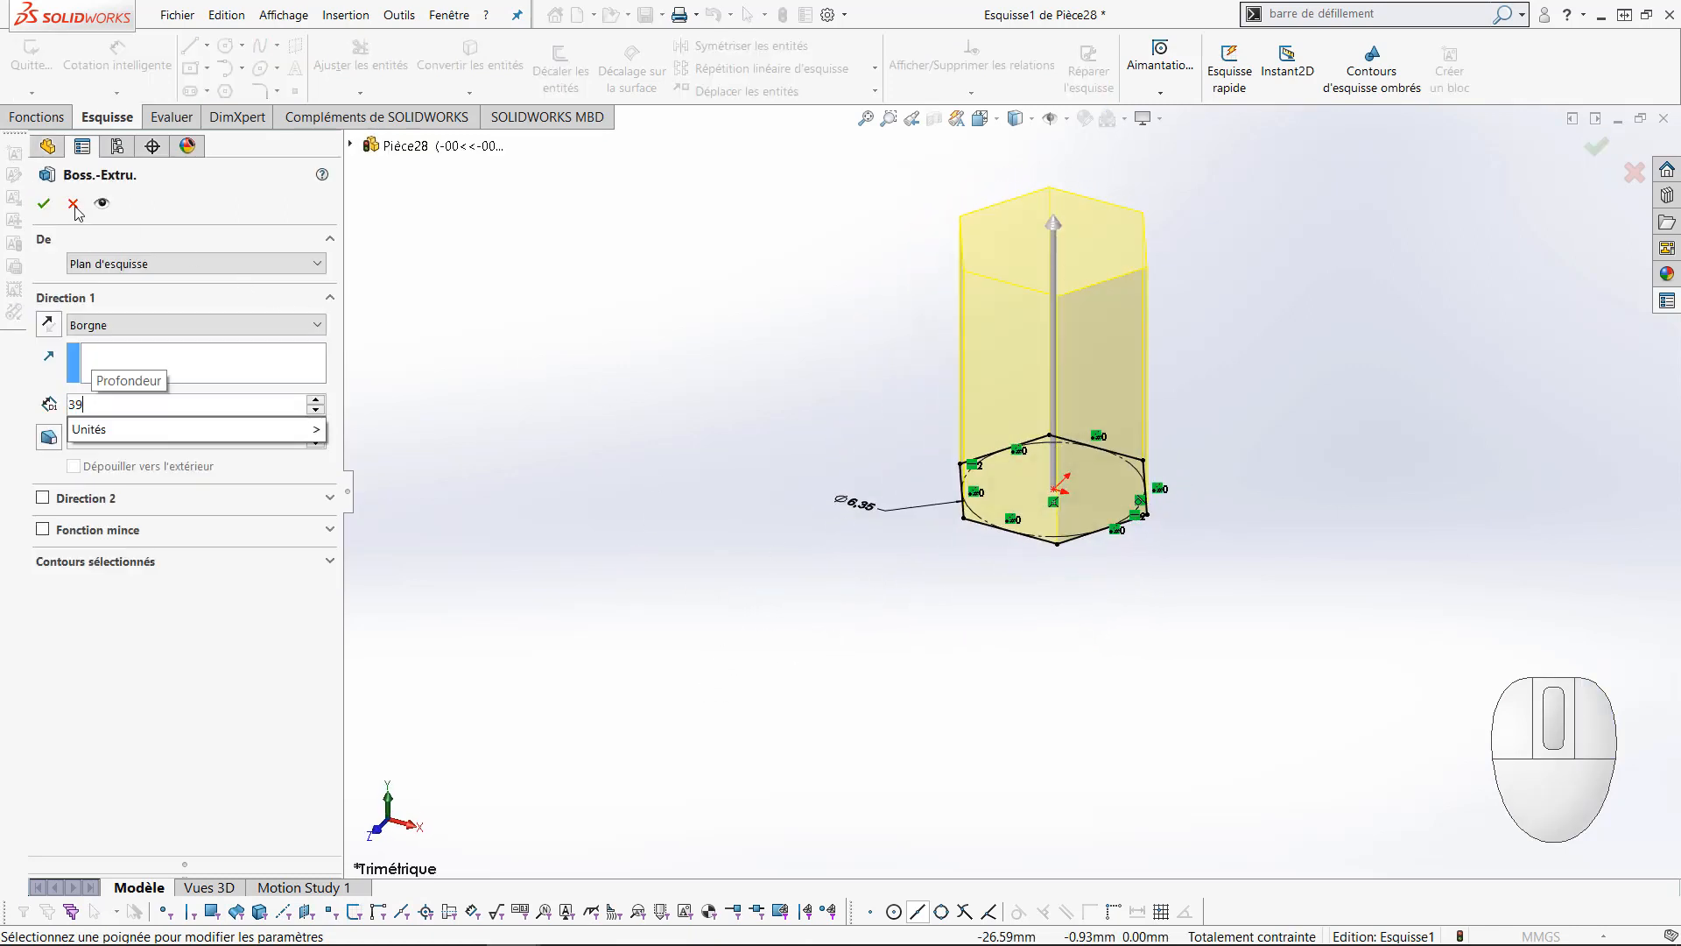
left_click(578, 508)
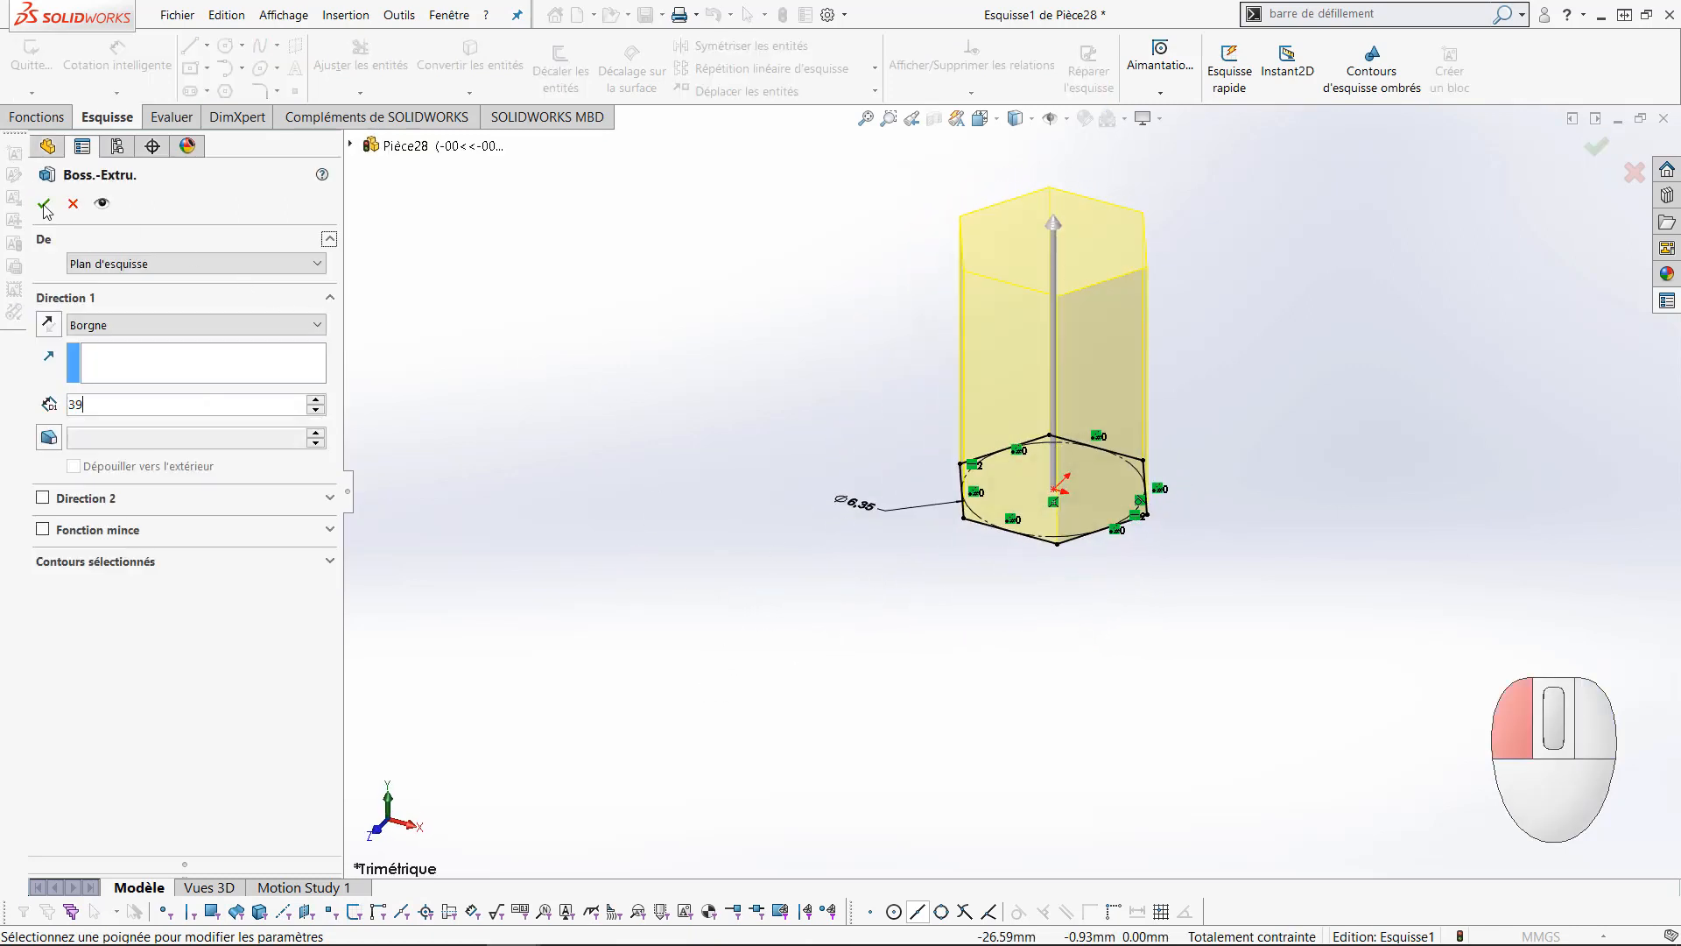
left_click(575, 538)
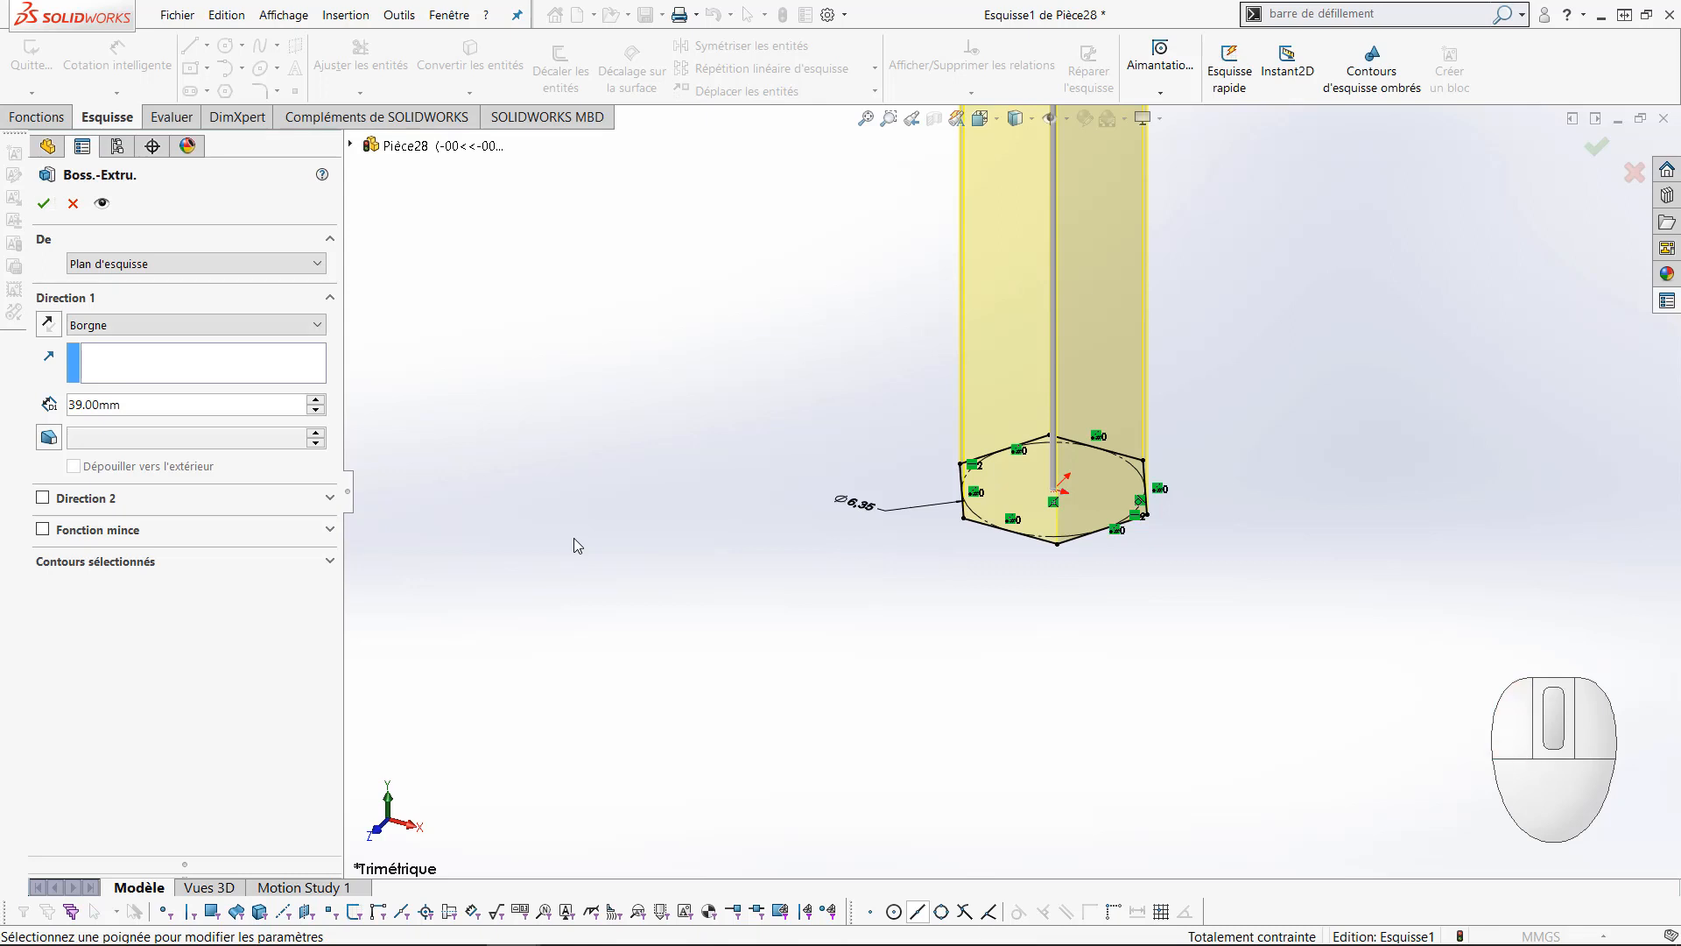
left_click(43, 203)
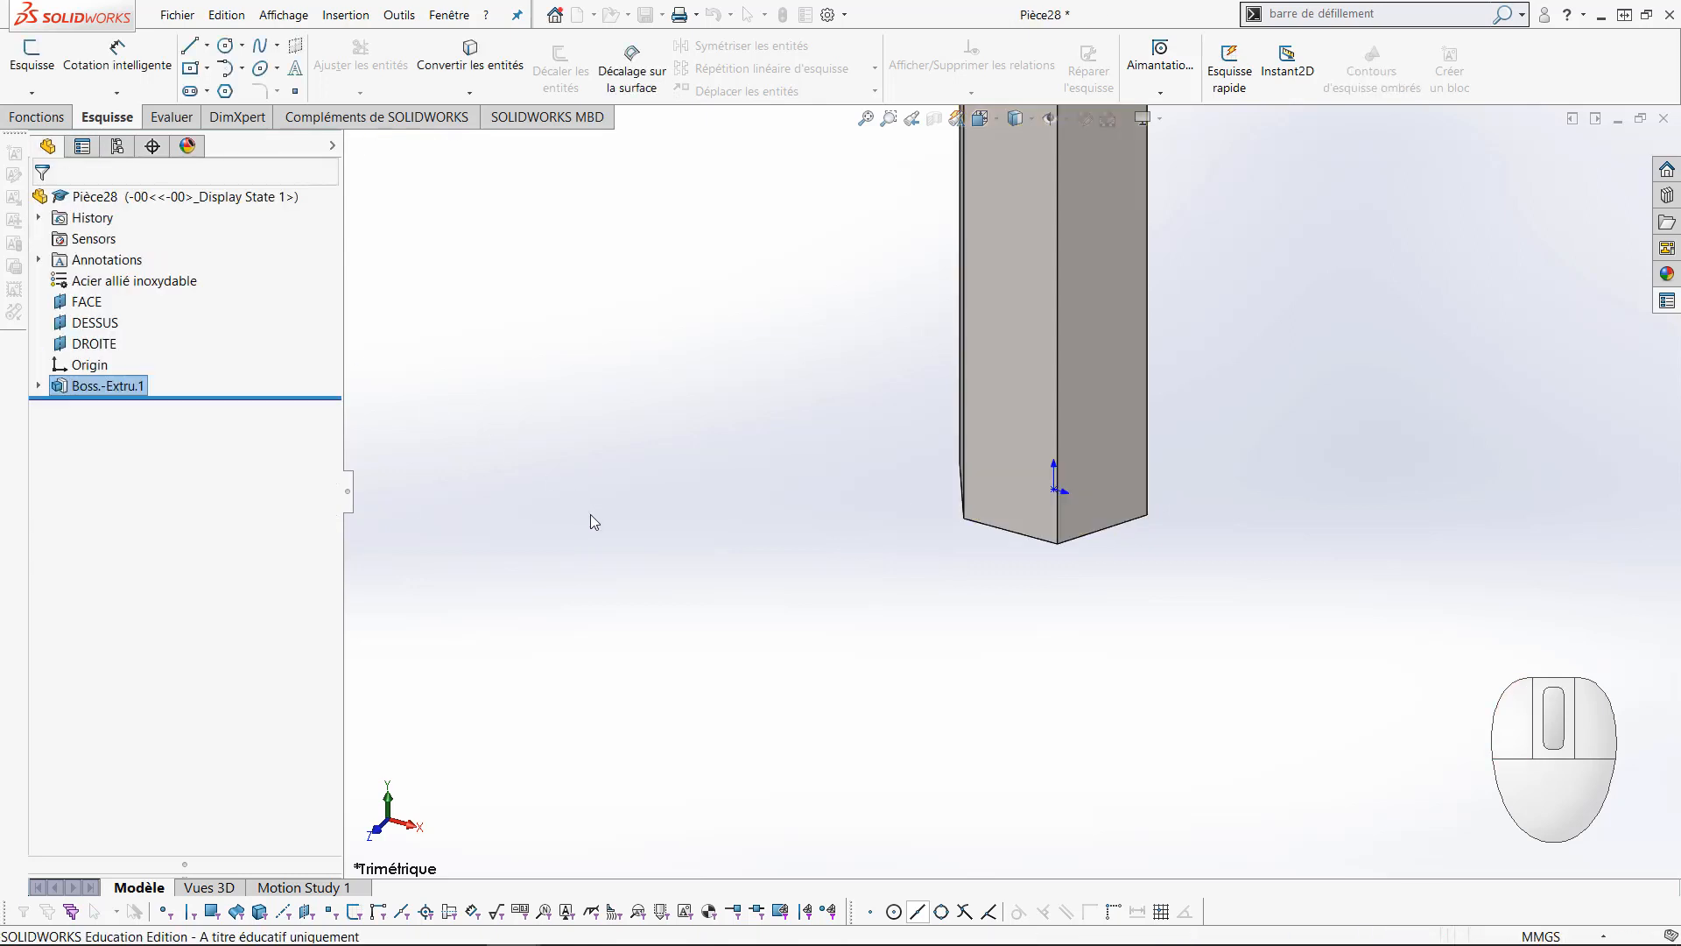
Start a sketch on the FACE plane and orient the view normal to it
middle_click_drag(790, 581, 902, 585)
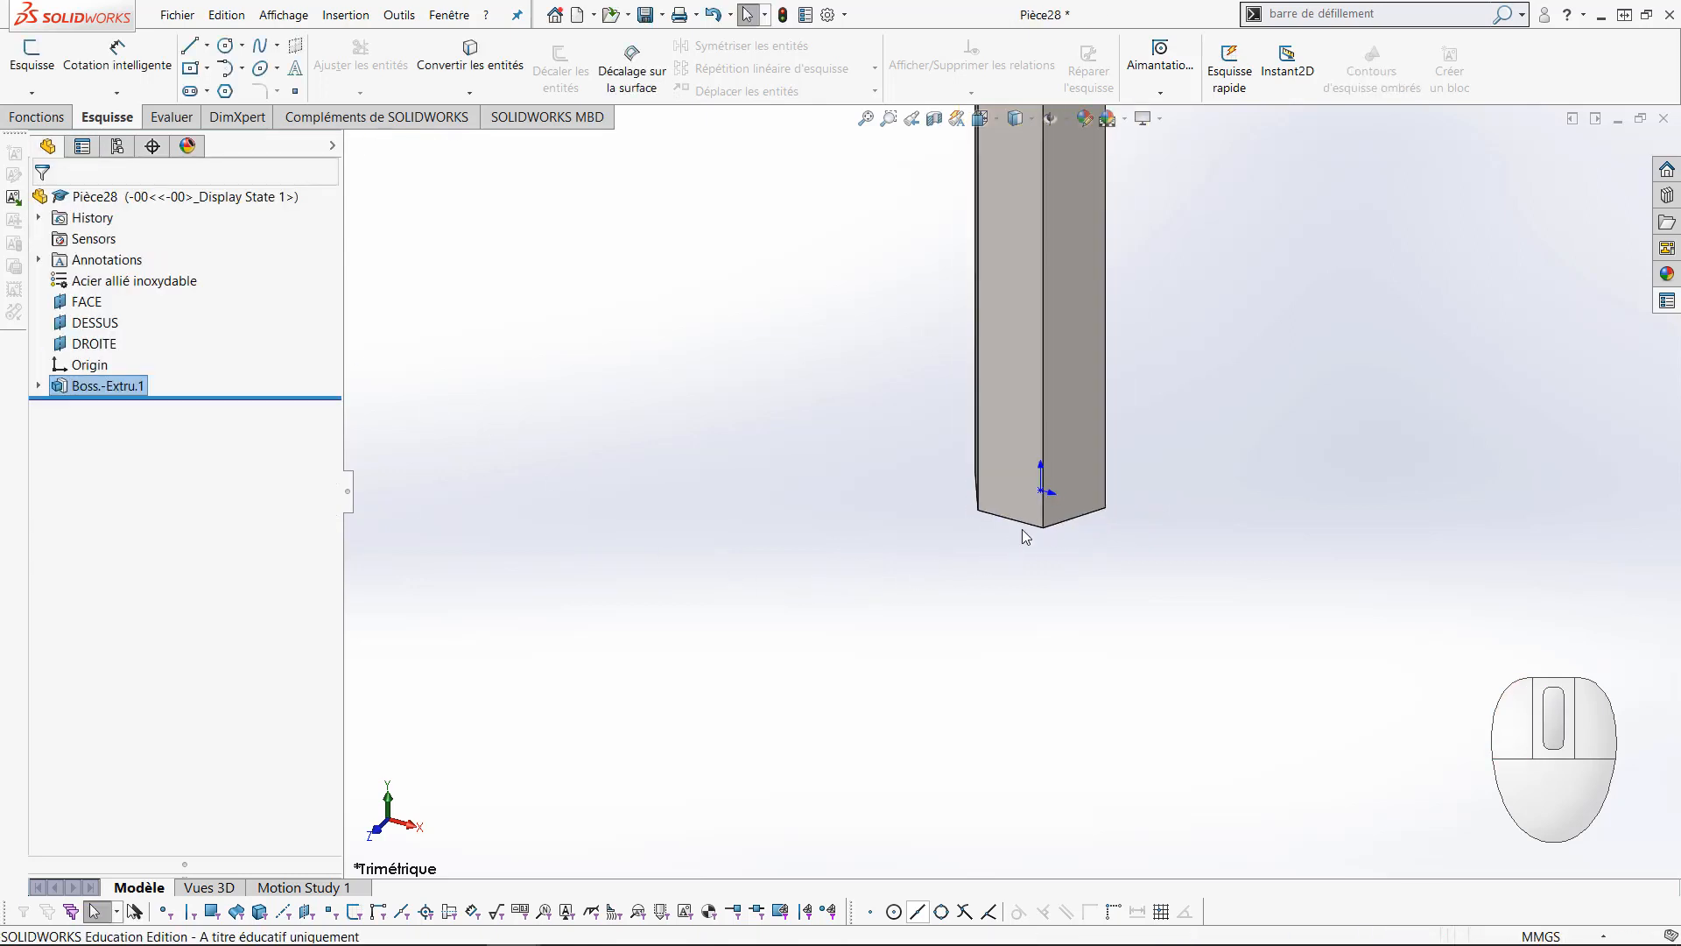
middle_click_drag(1021, 529, 934, 837, "ctrl")
scroll(934, 837, "up", 2)
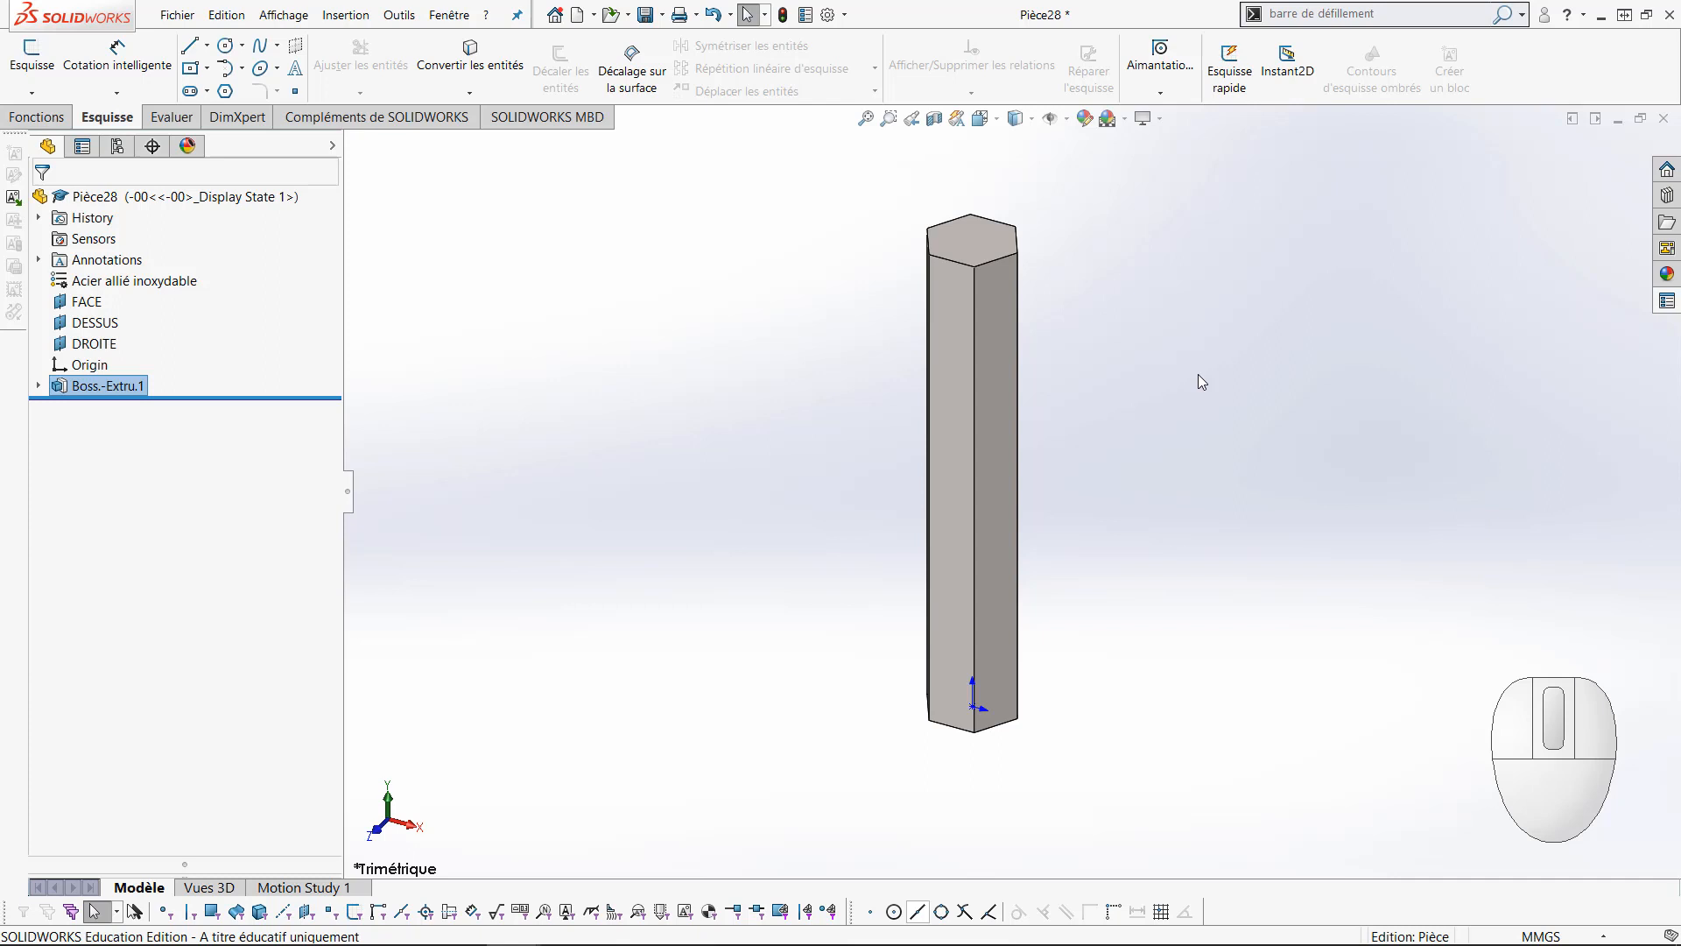
left_click(94, 305)
left_click(140, 280)
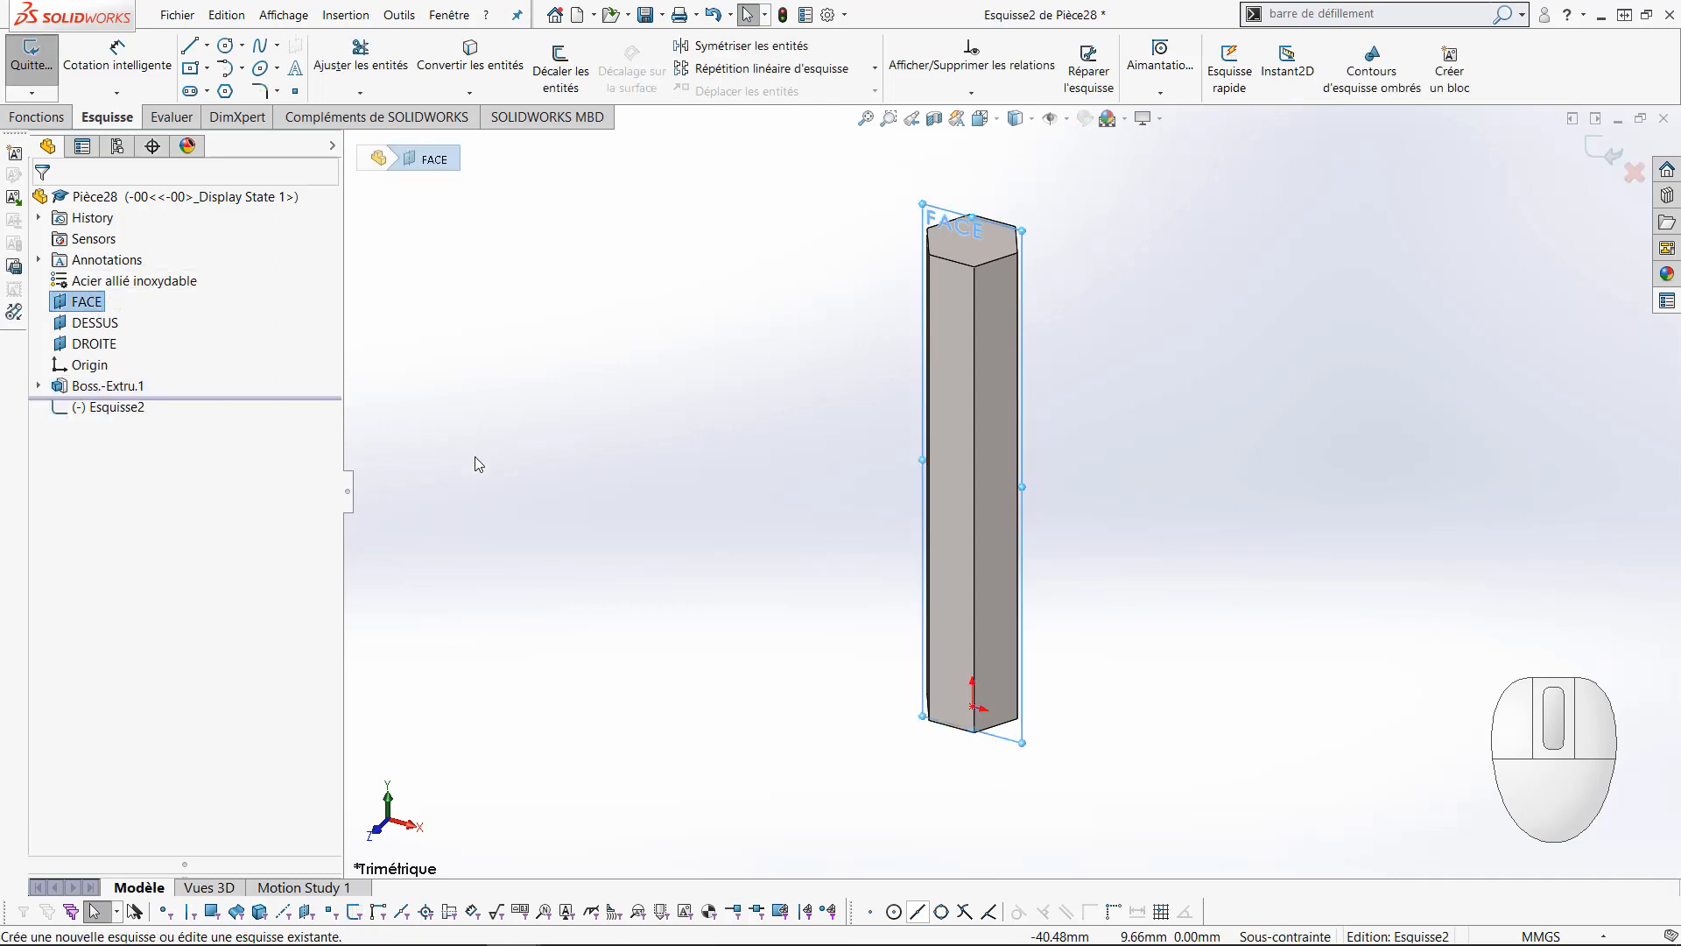
key("ctrl+8")
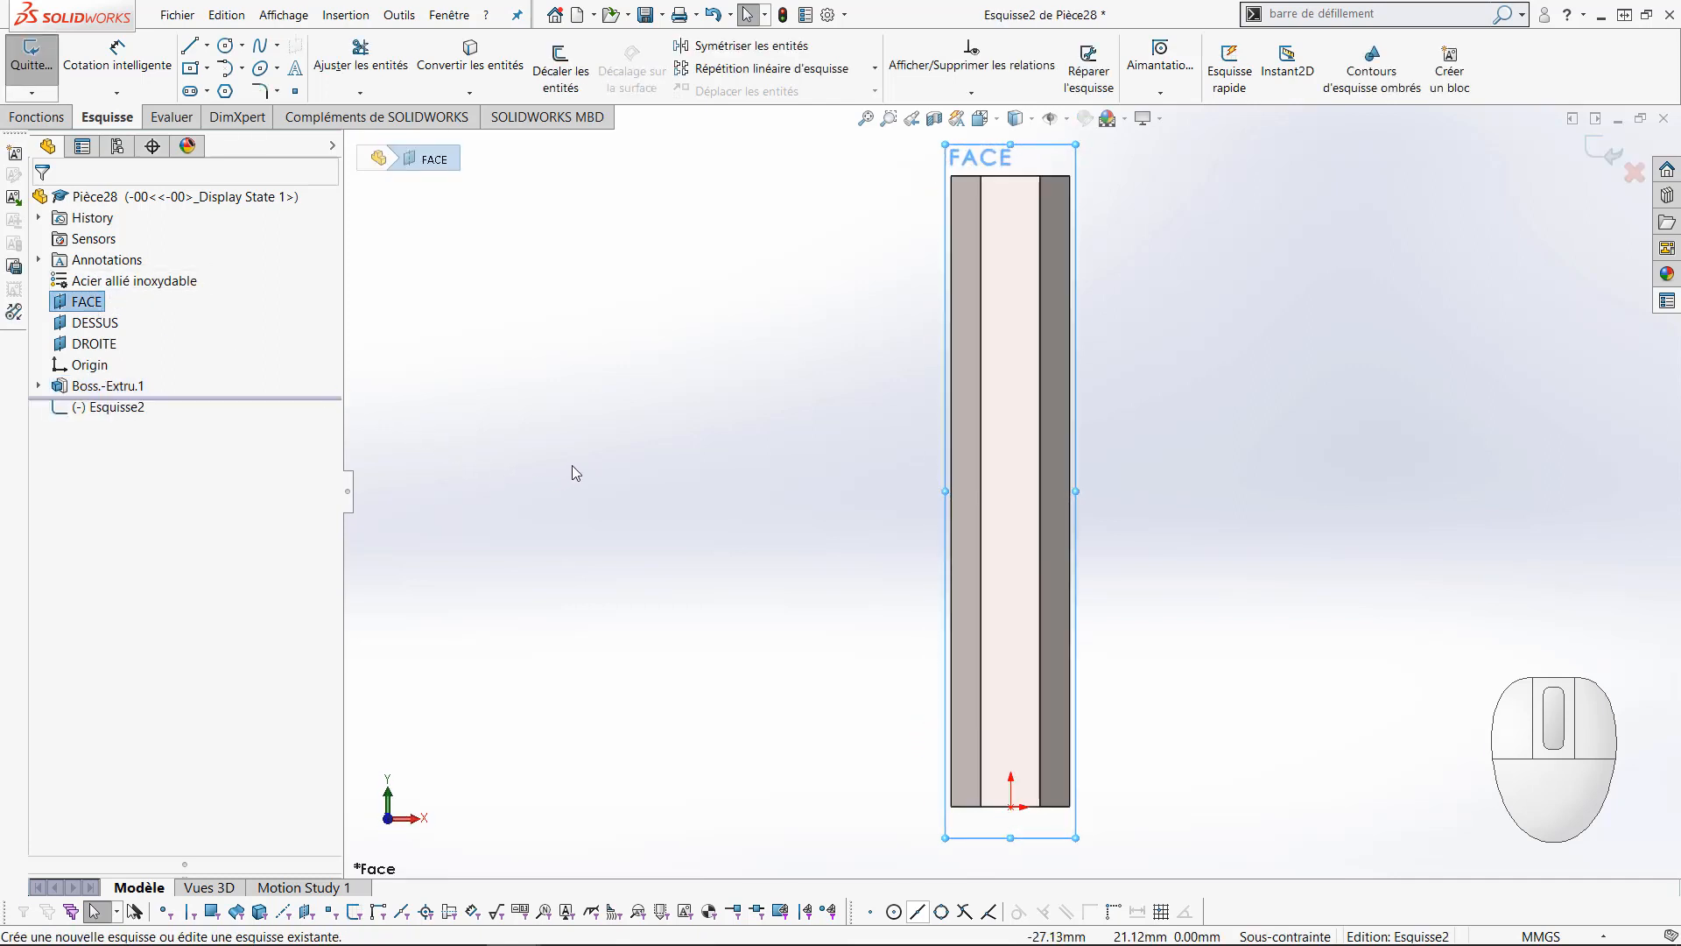
Draw a vertical line about 7.5 mm long up from the origin and convert it to construction geometry
scroll(1029, 797, "down", 5)
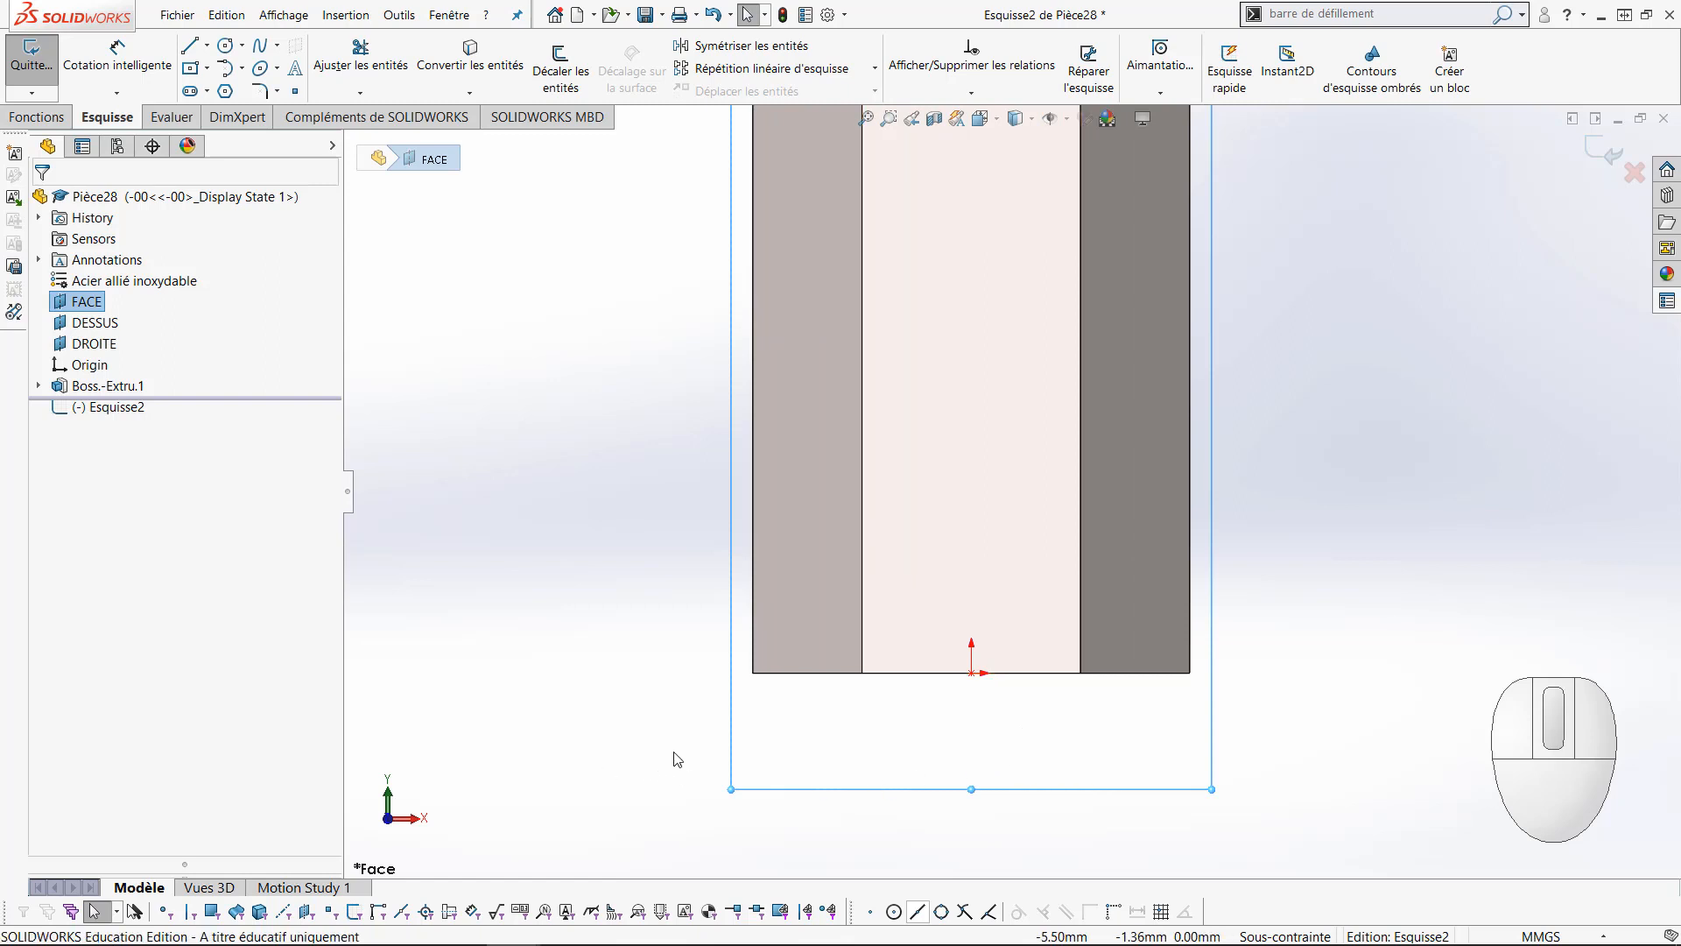
key("l")
left_click(972, 673)
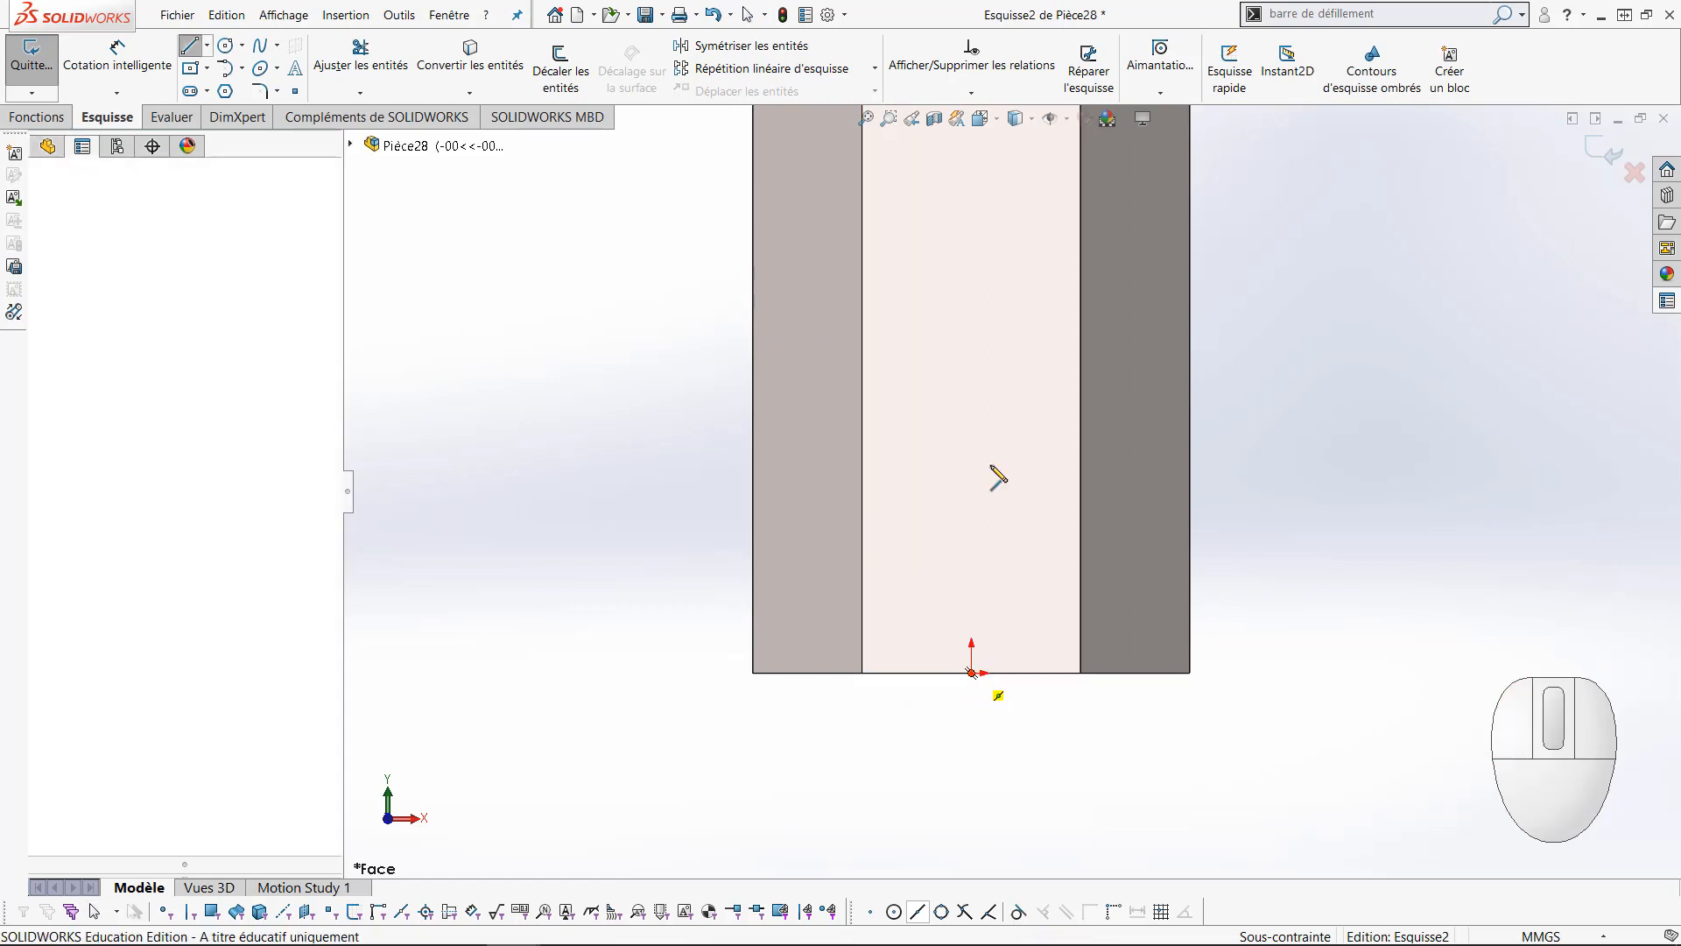
left_click(972, 227)
key("Escape")
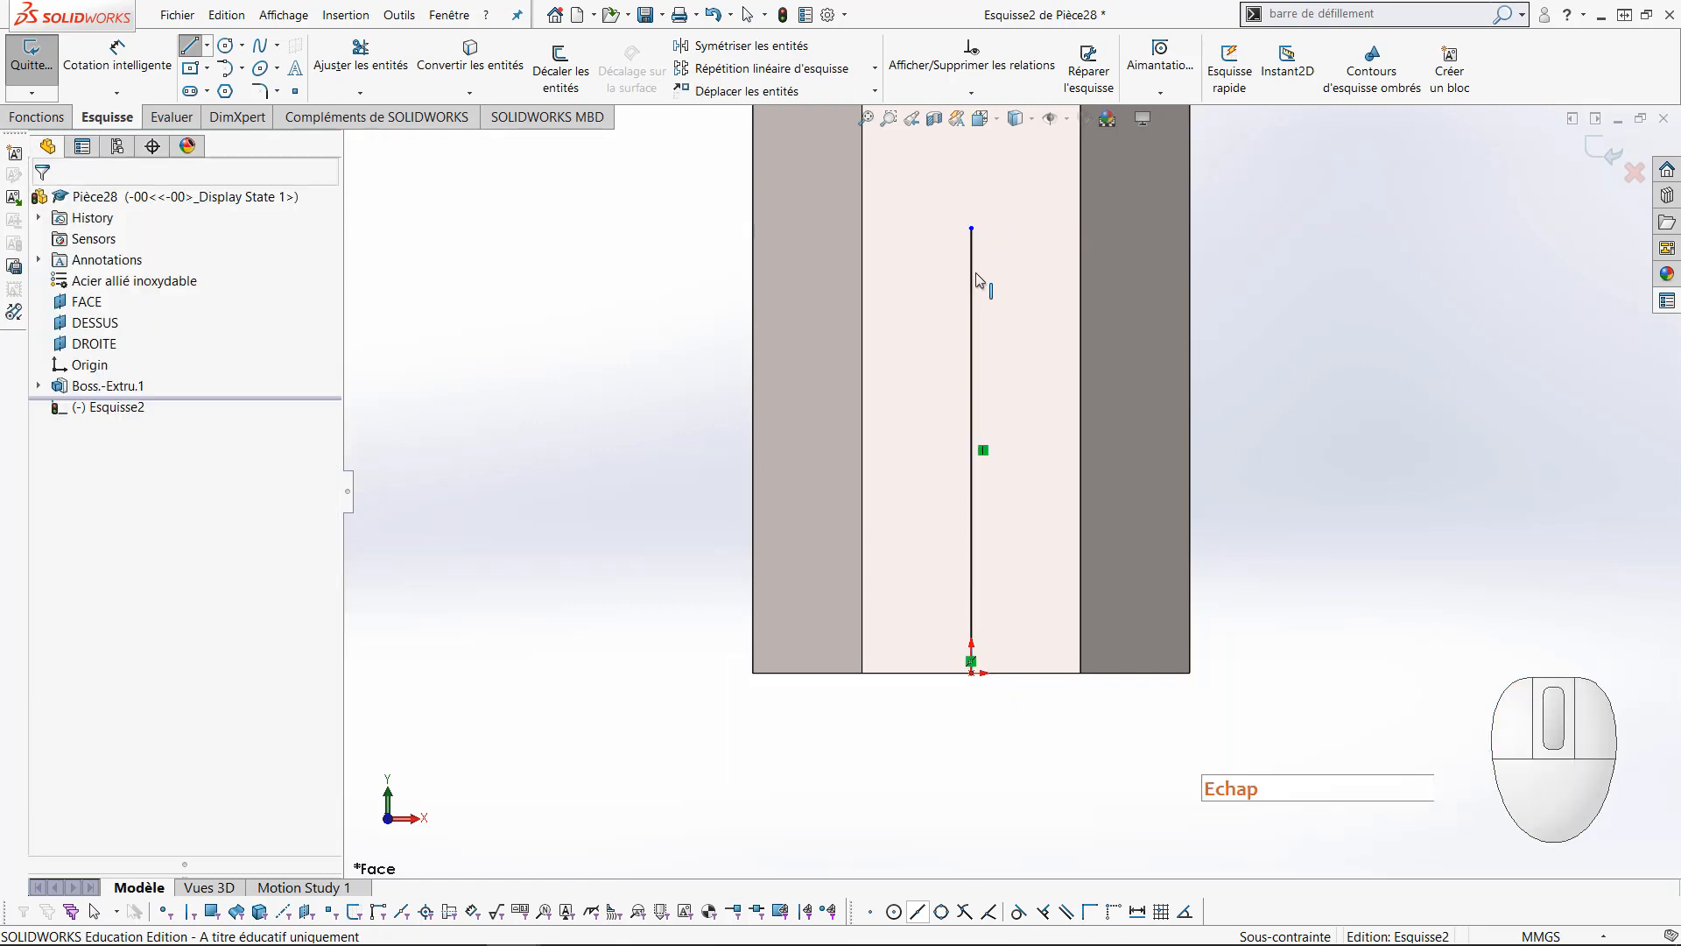
left_click(972, 276)
left_click(1049, 225)
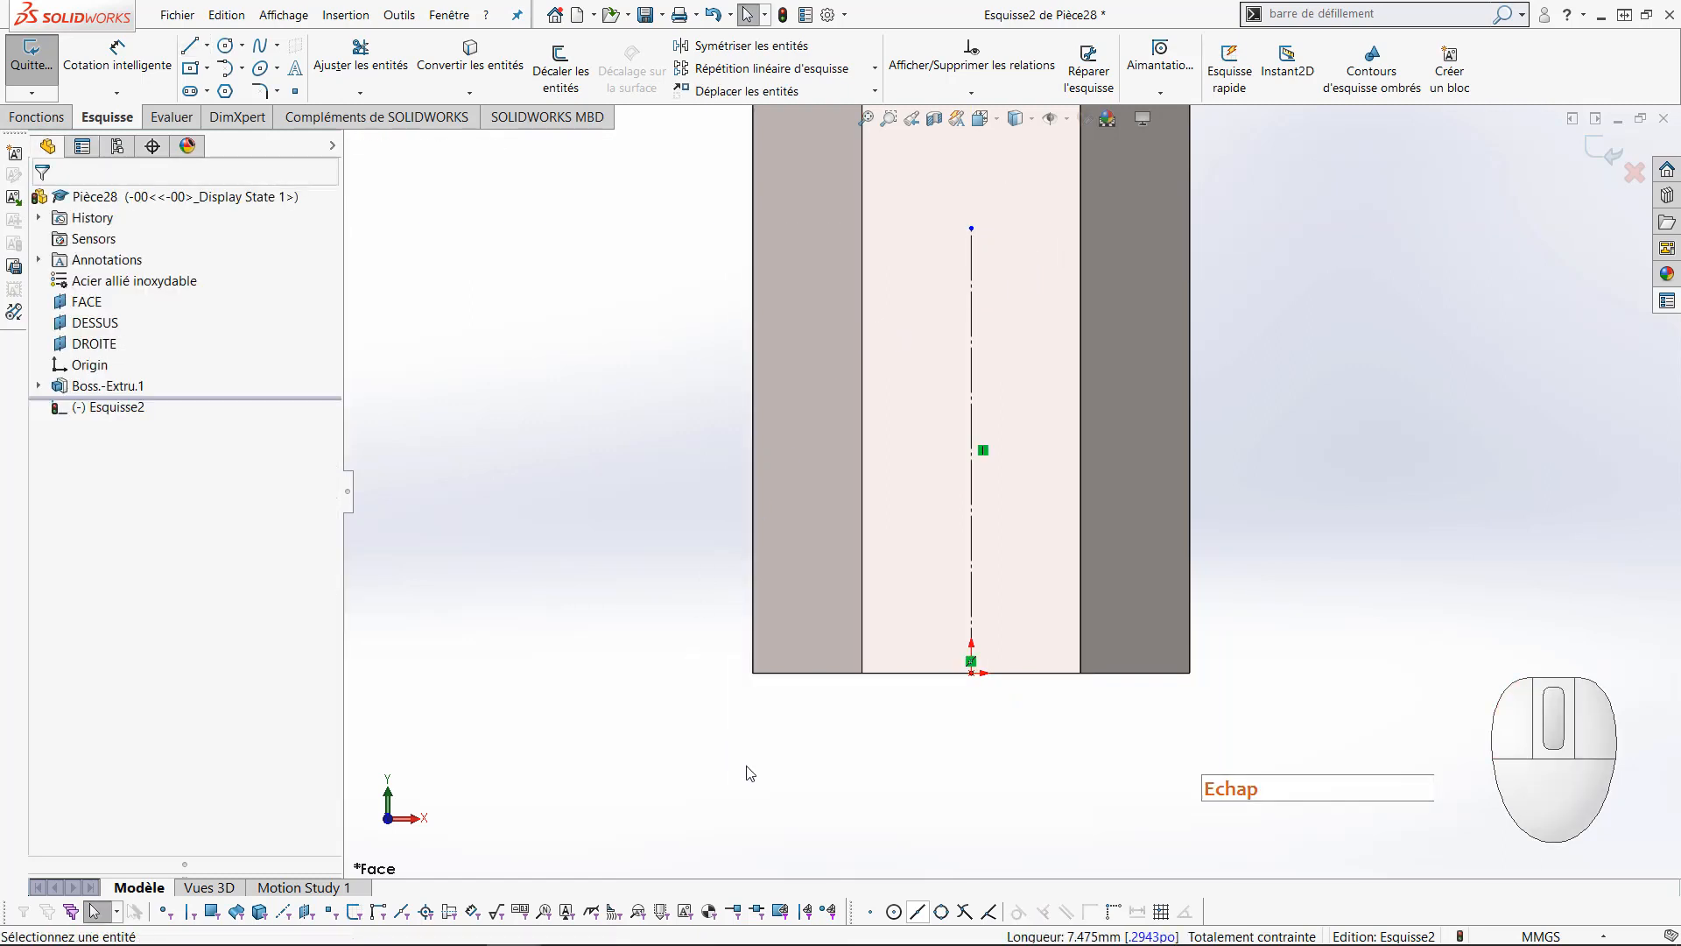
Sketch a closed right triangle with legs of about 1.26 mm on the lower-left corner of the hexagonal bar
key("l")
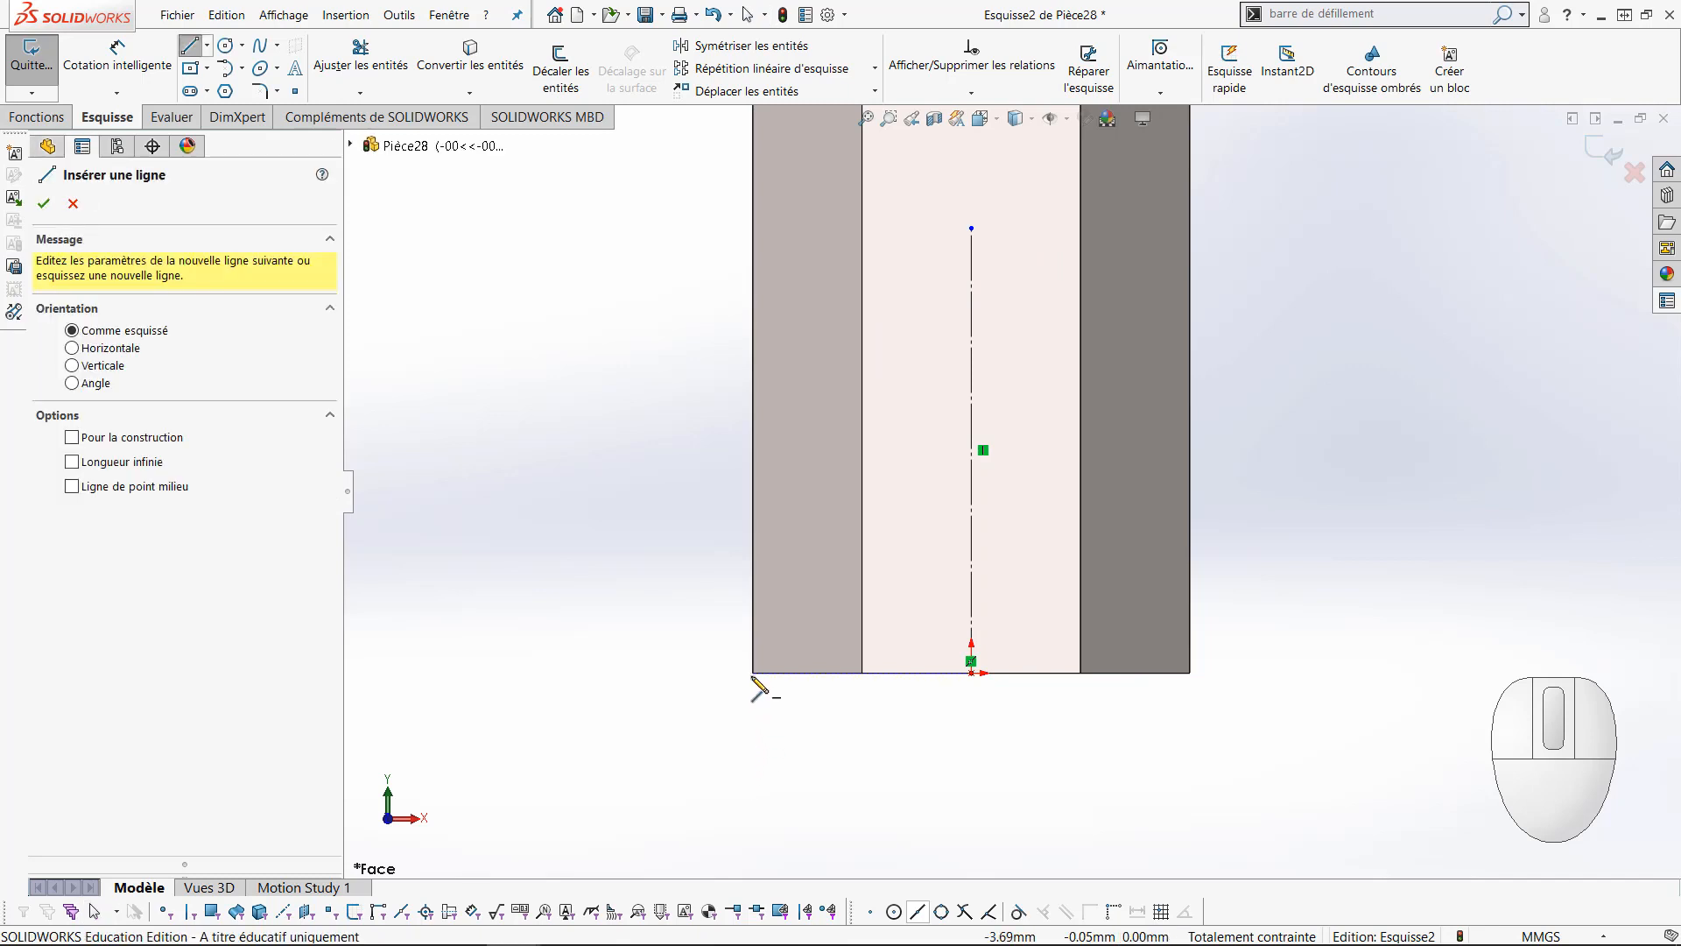
left_click(753, 598)
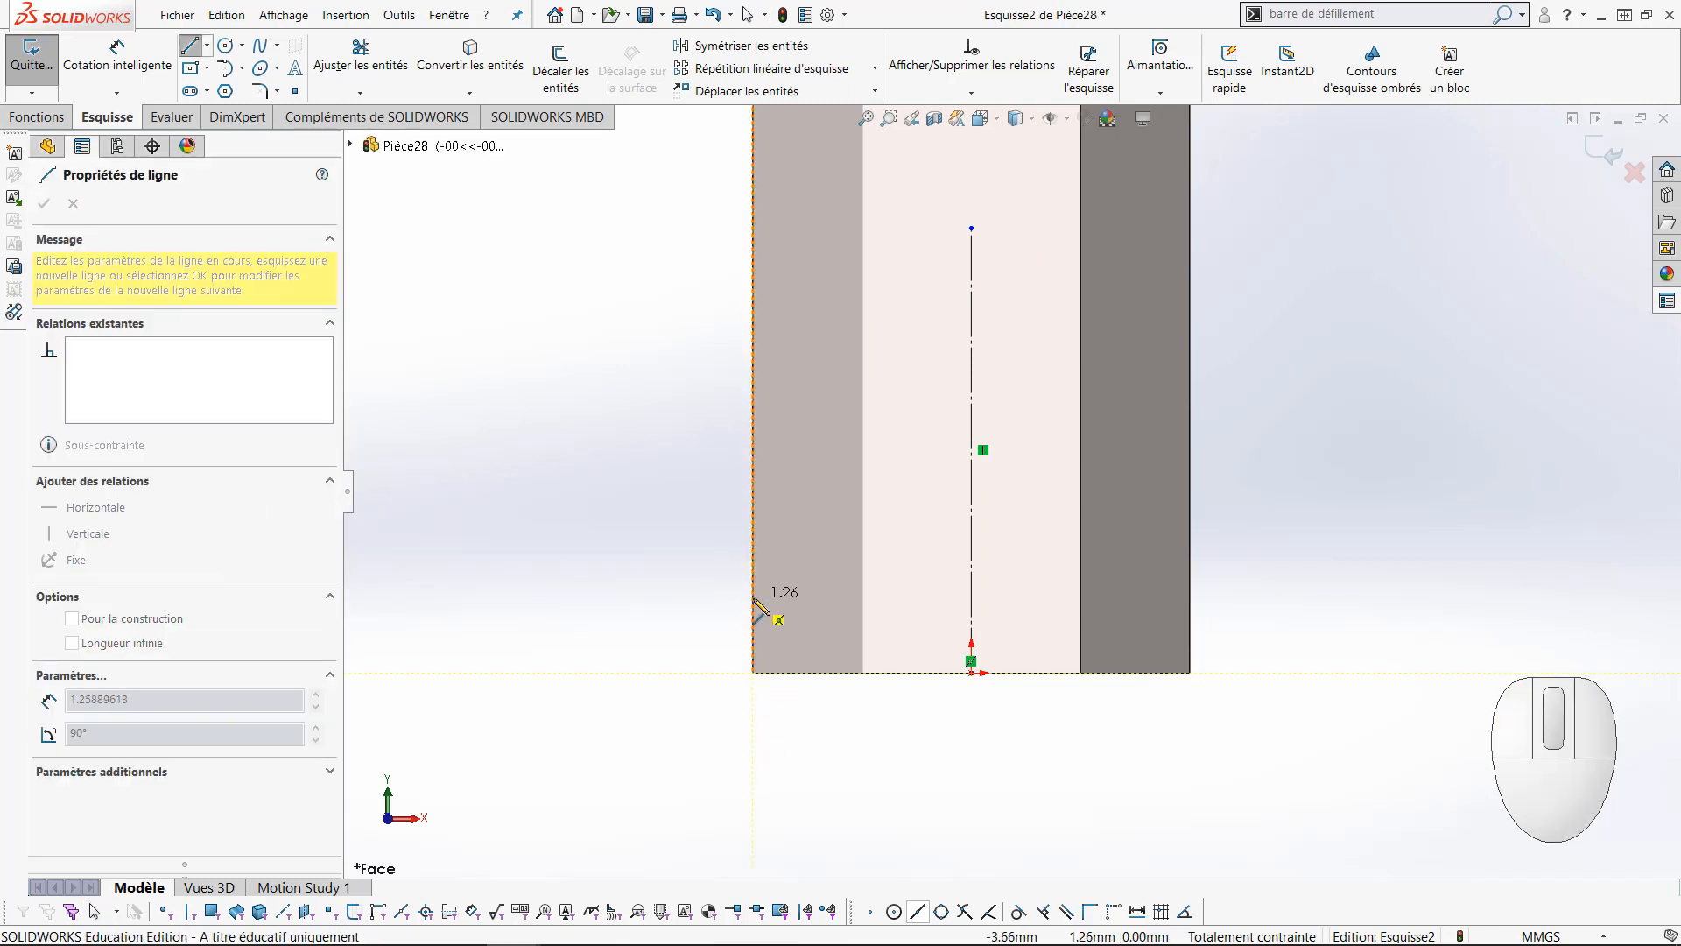
left_click(827, 672)
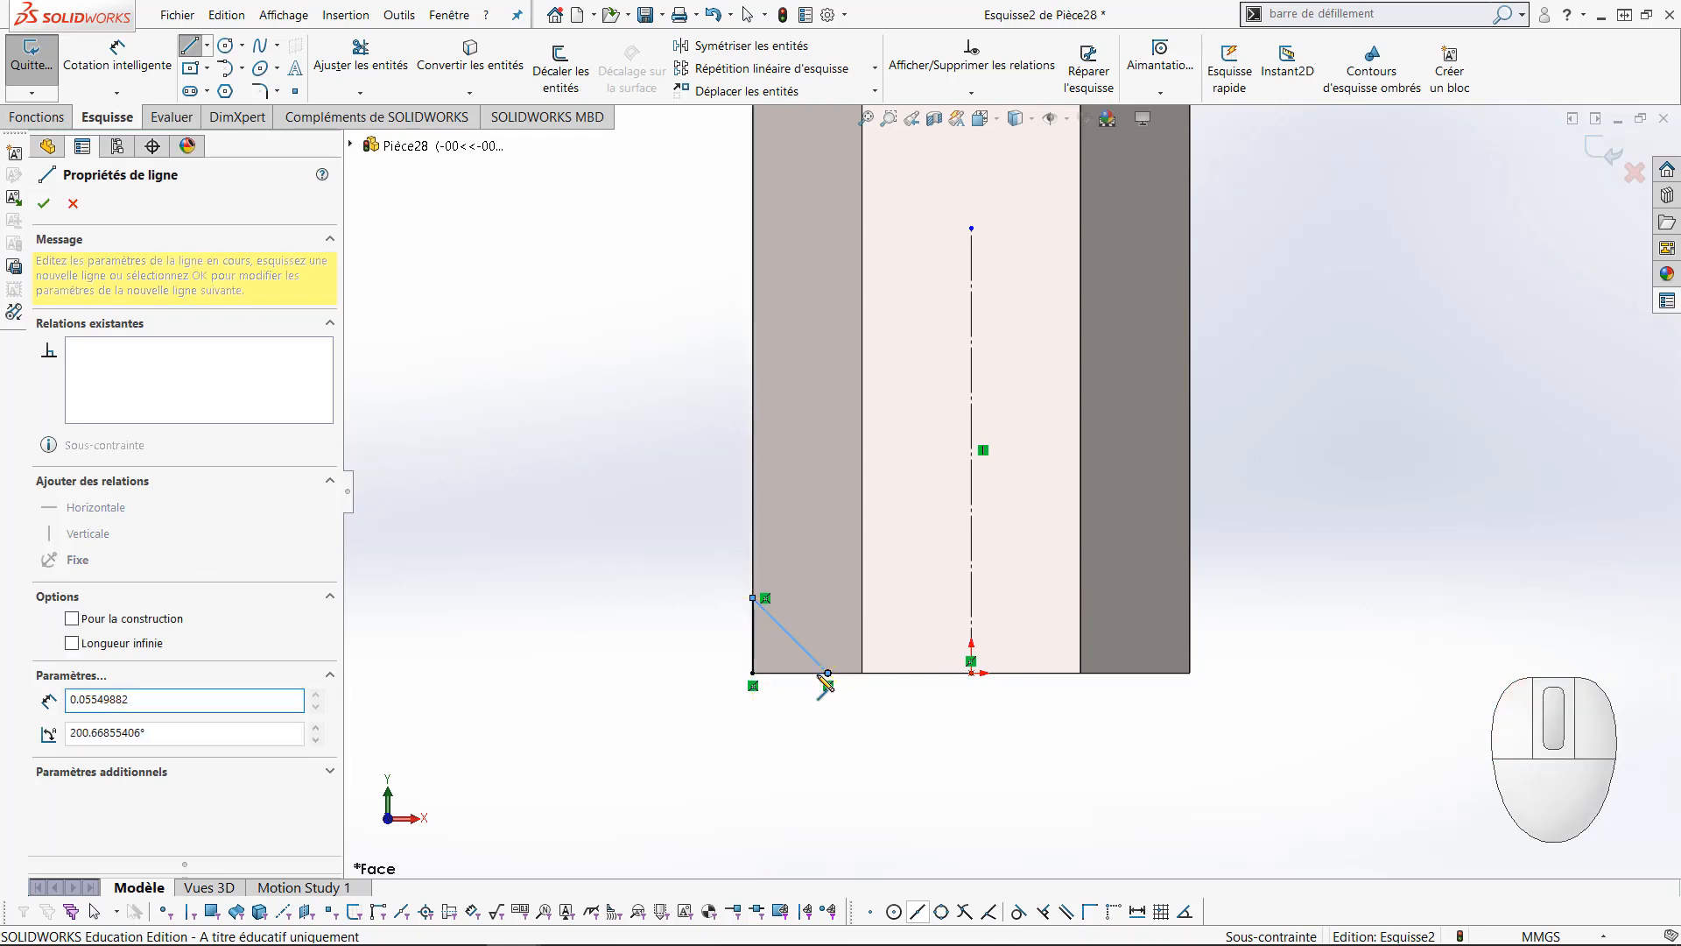
key("Escape")
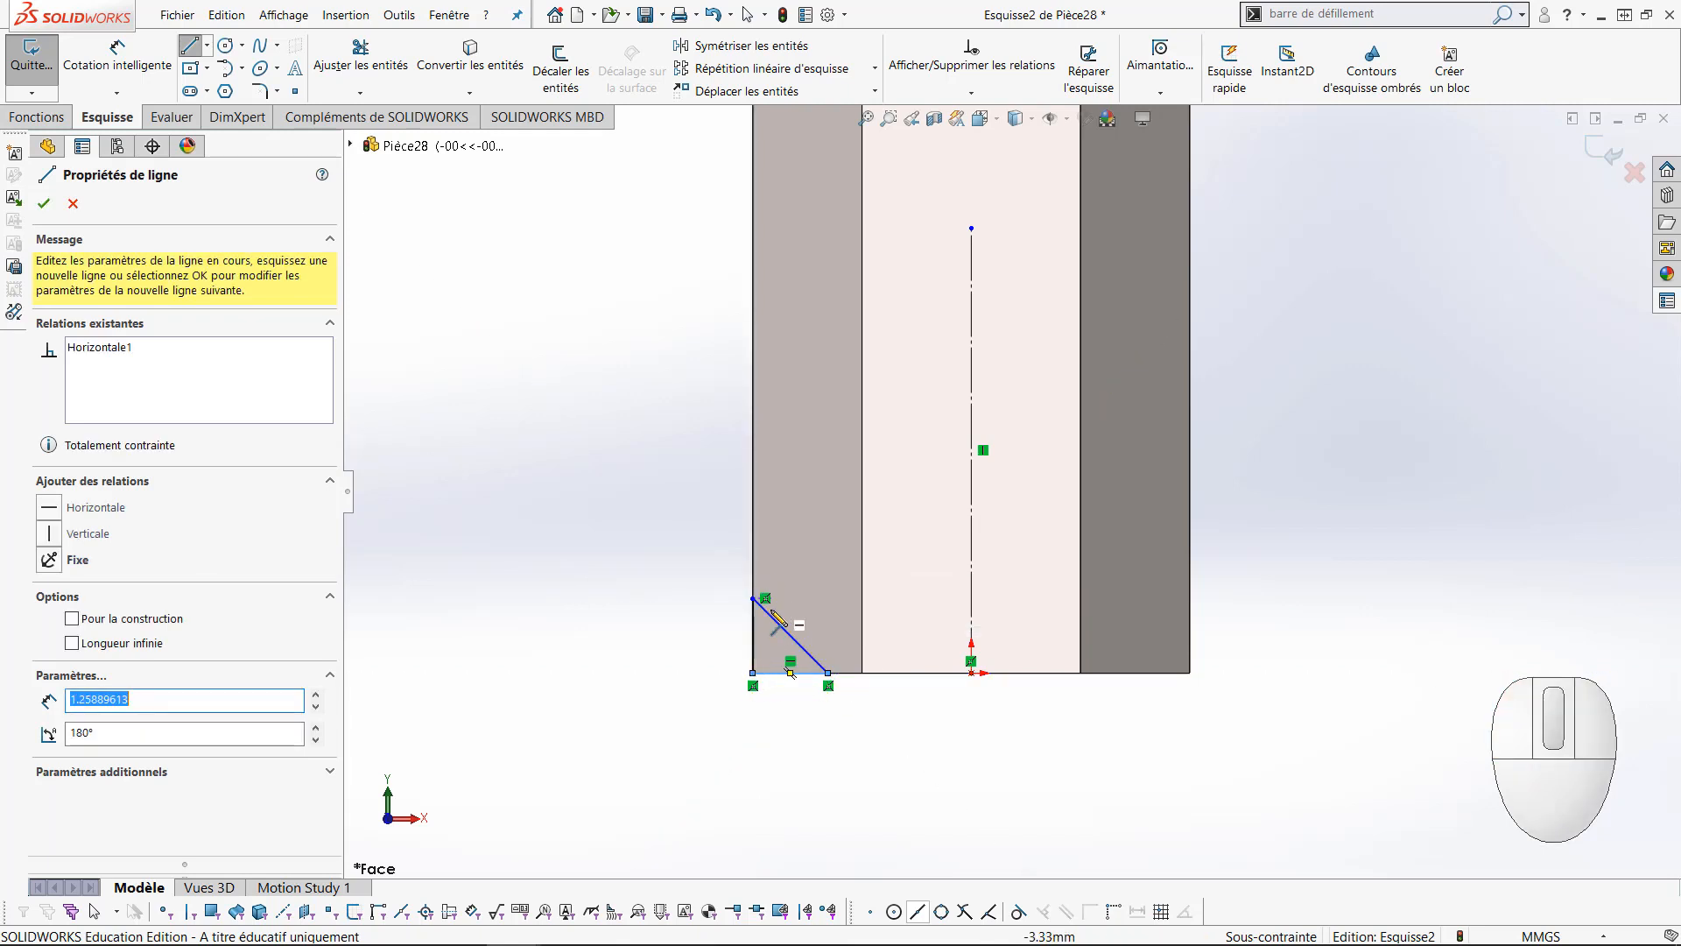
Dimension the angle between the triangle's base and its sloped line as 45°
key("Escape")
right_click_drag(675, 762, 676, 511)
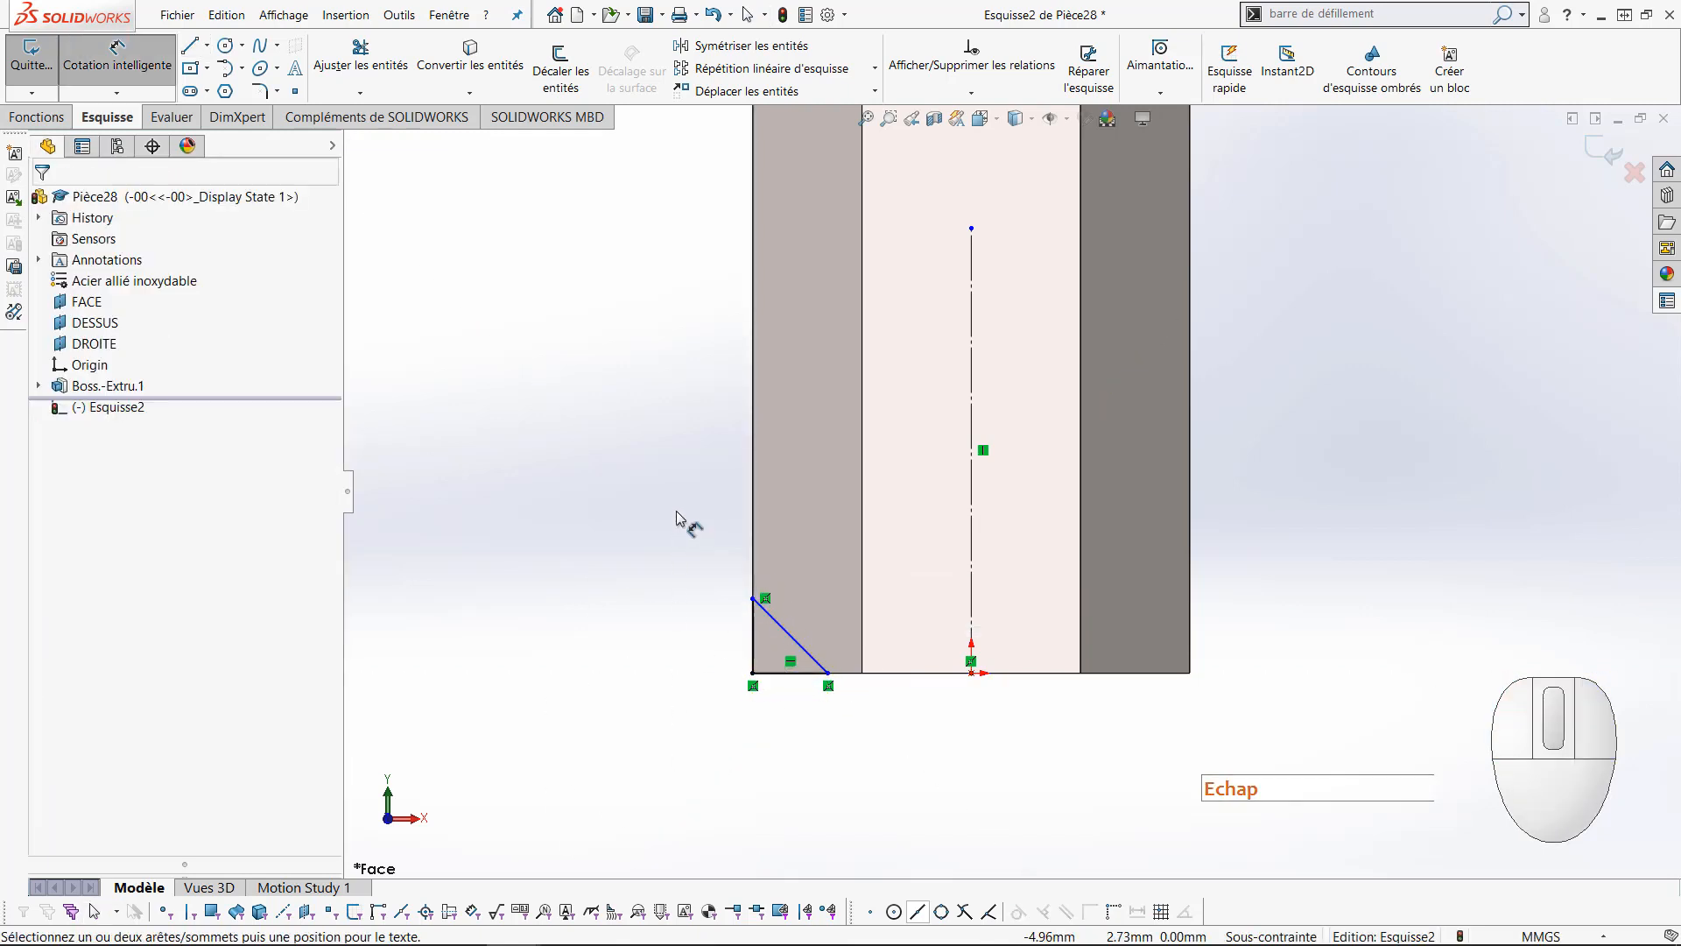
left_click(777, 675)
left_click(792, 637)
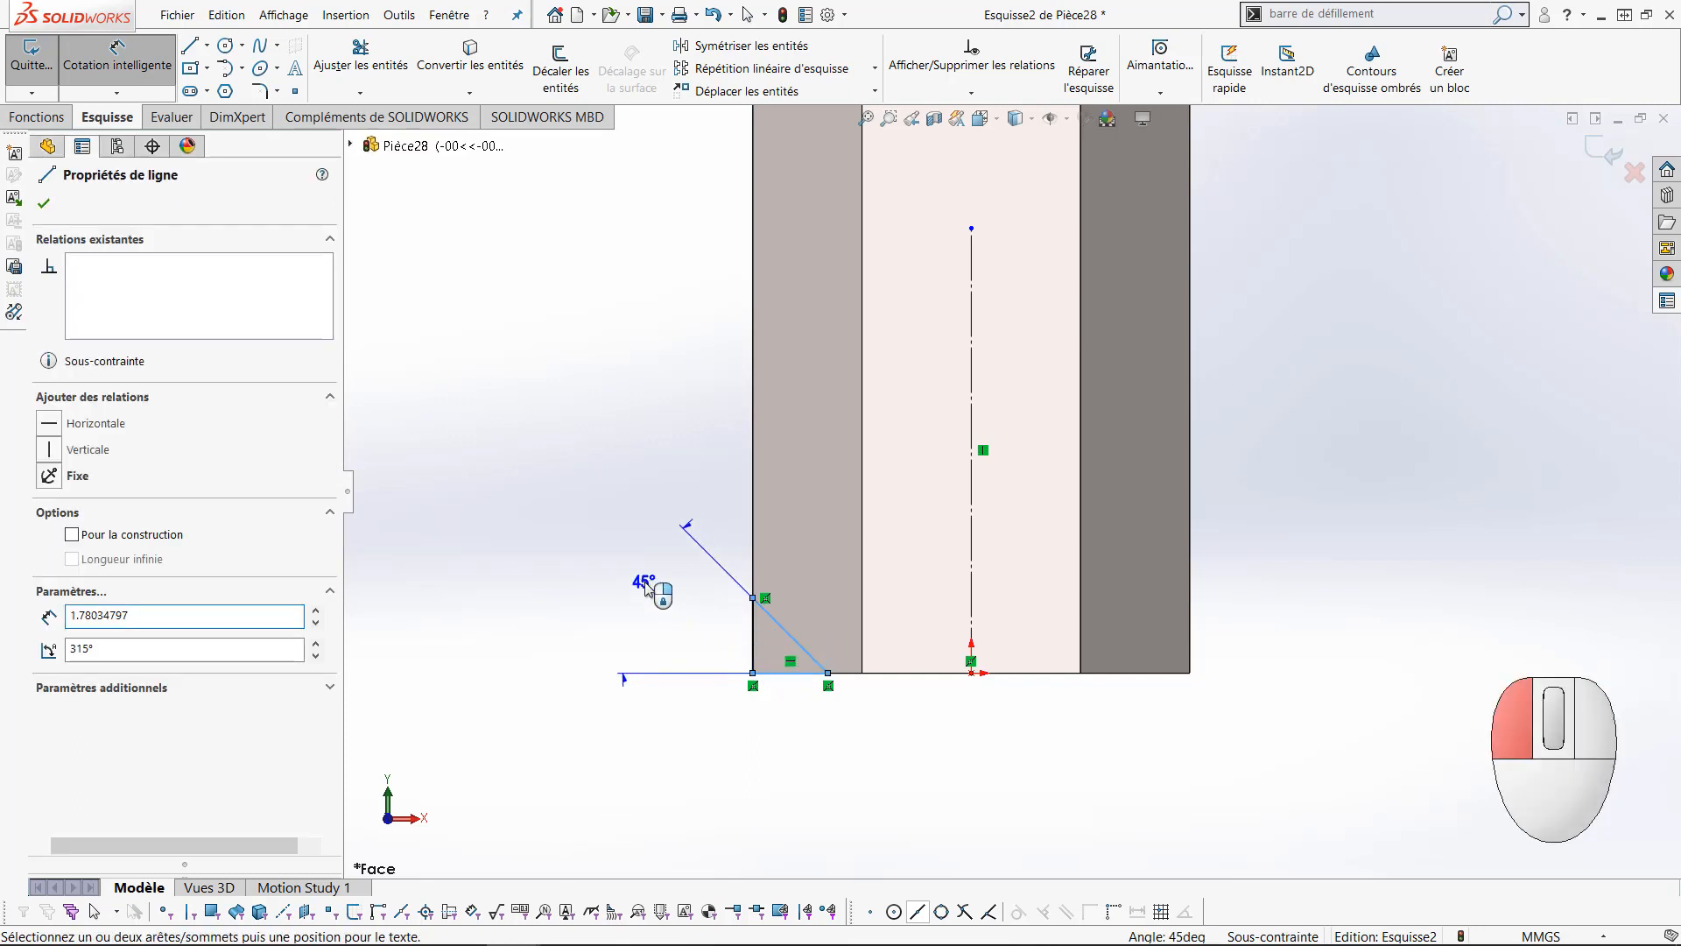
left_click(646, 588)
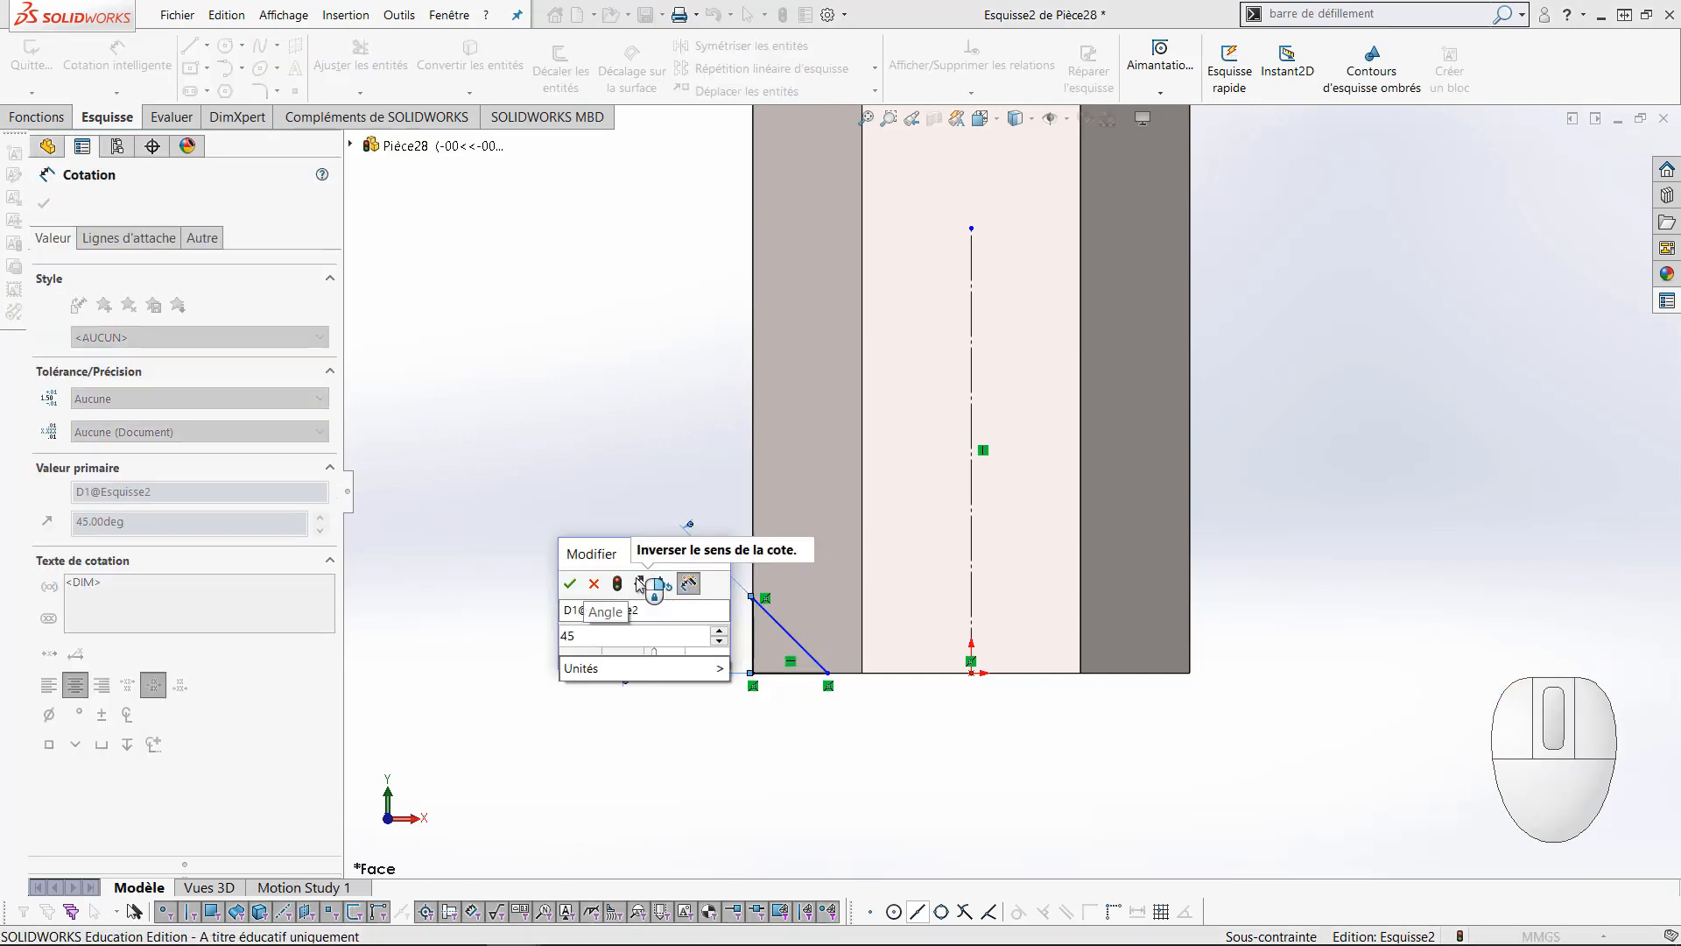
key("Return")
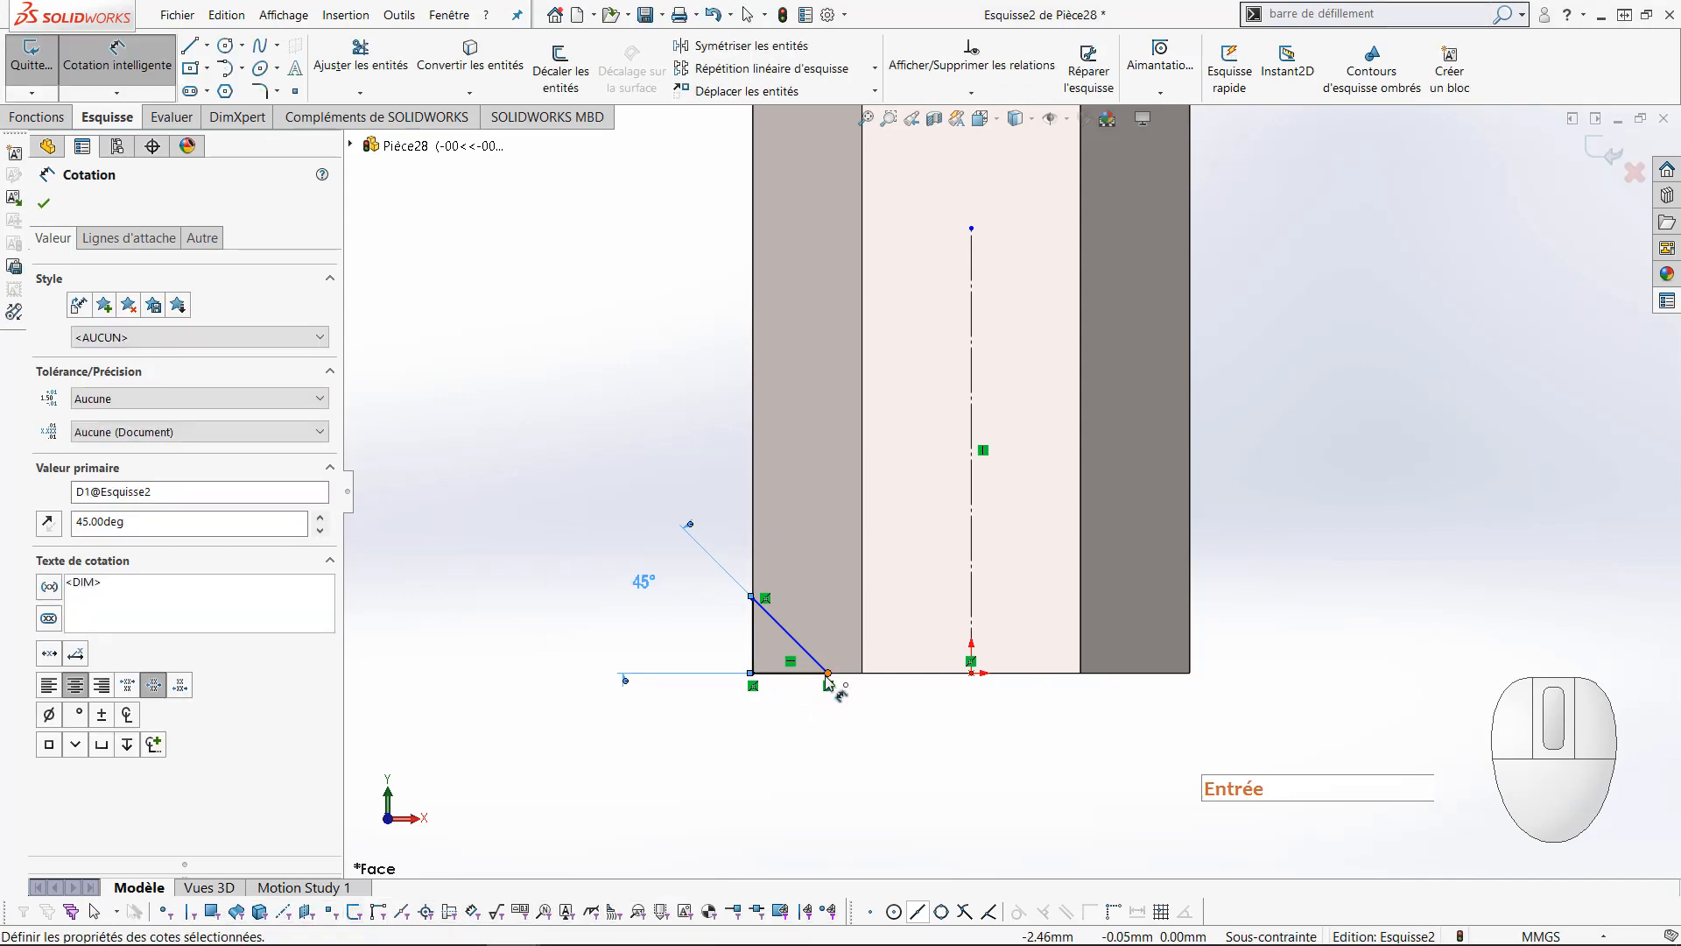
Add a 4.8 mm diameter dimension from the triangle's inner base corner across the vertical construction line
left_click(828, 674)
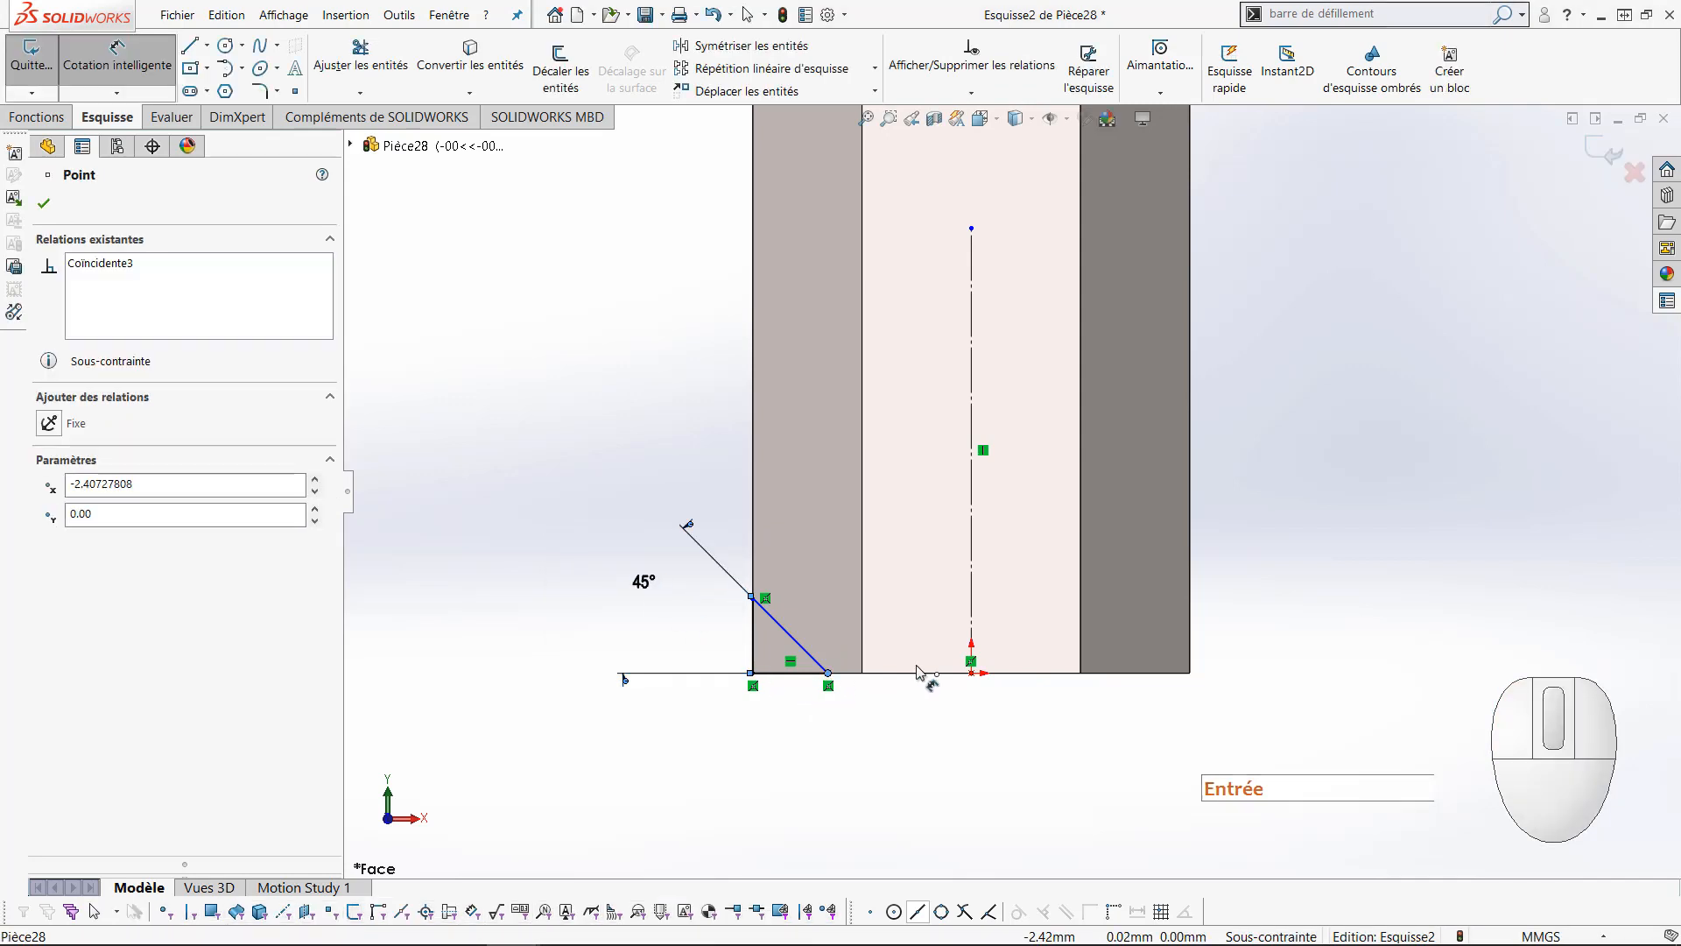
left_click(972, 620)
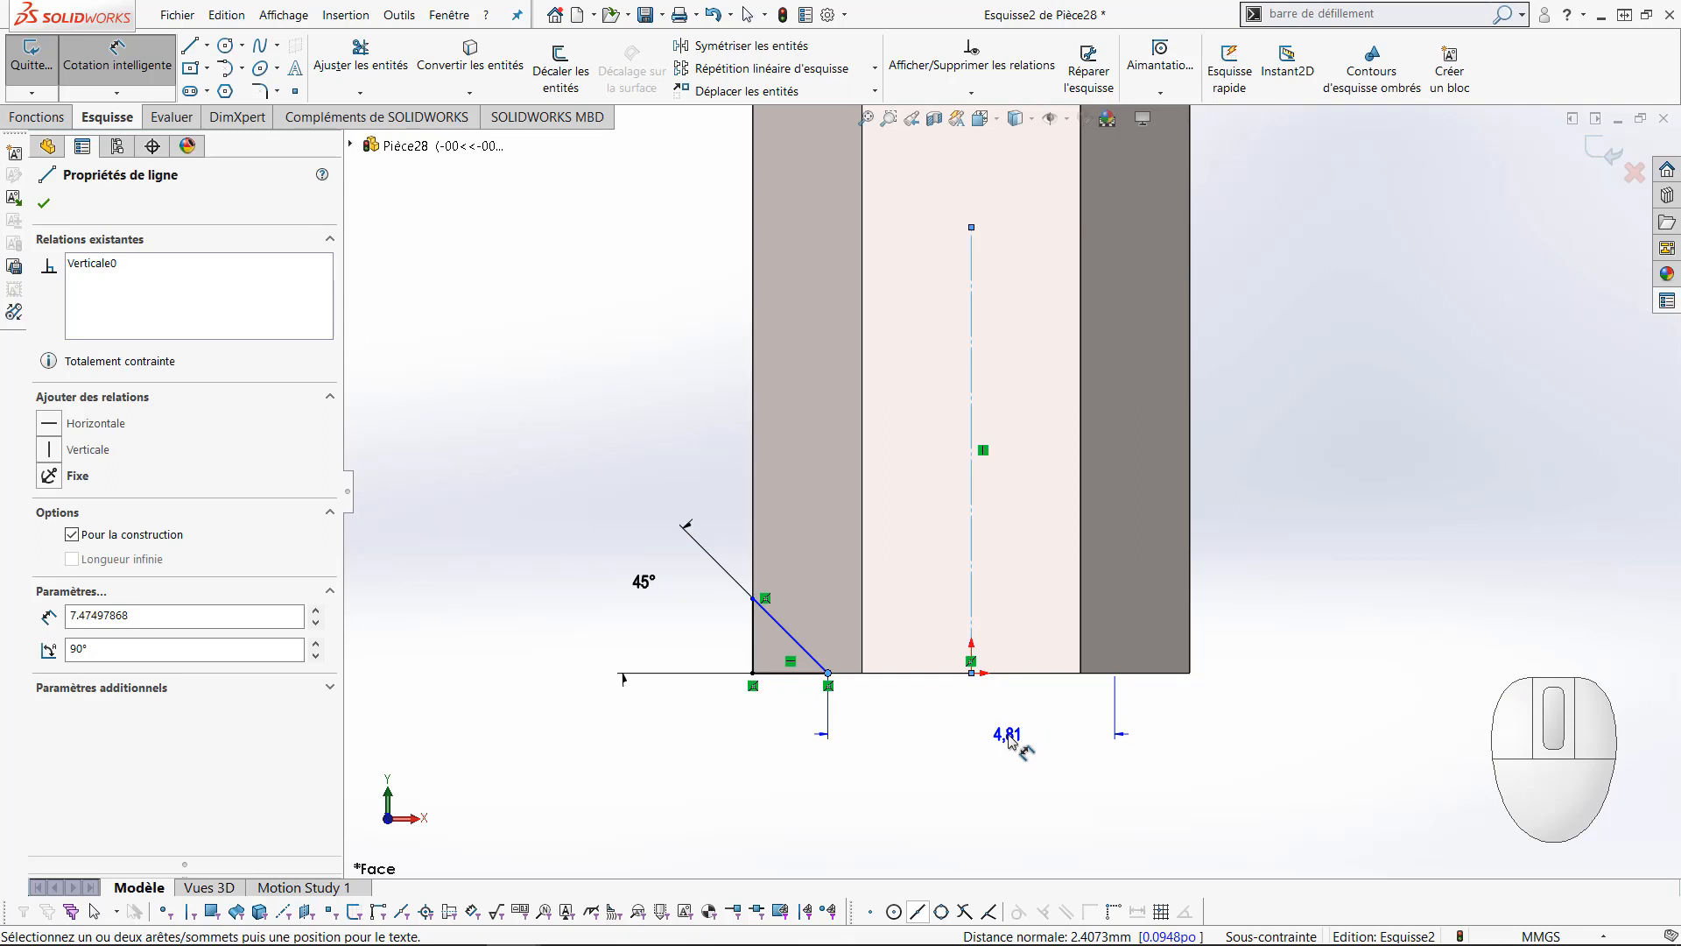
left_click(1009, 740)
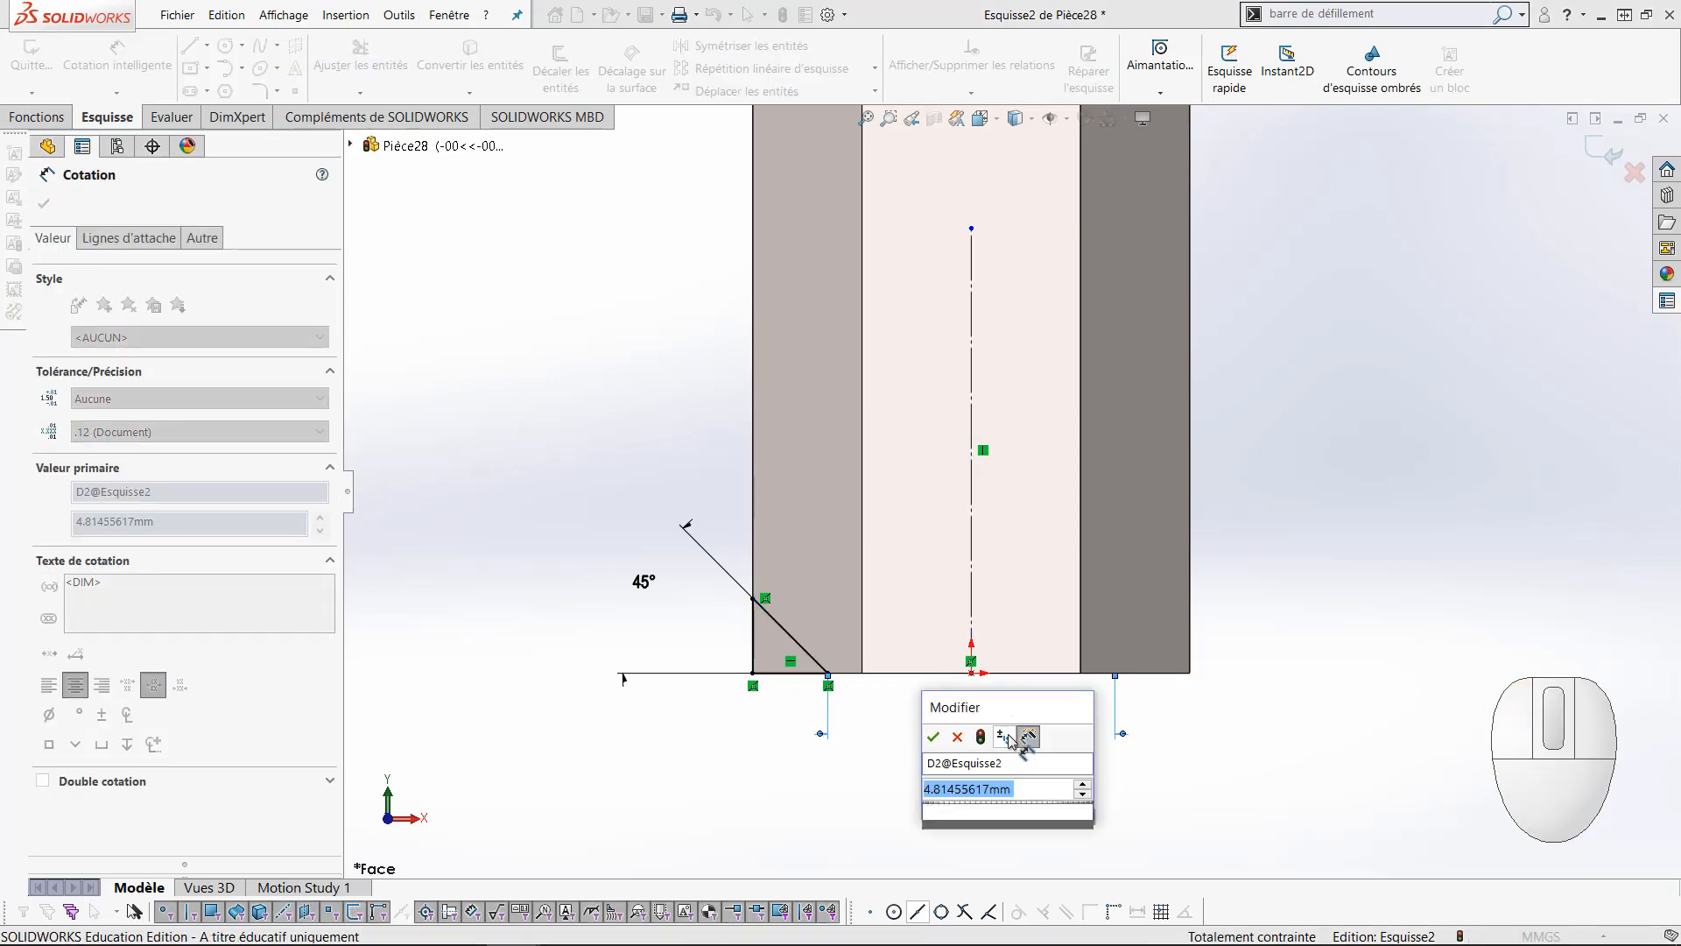
type("4.8")
key("Return")
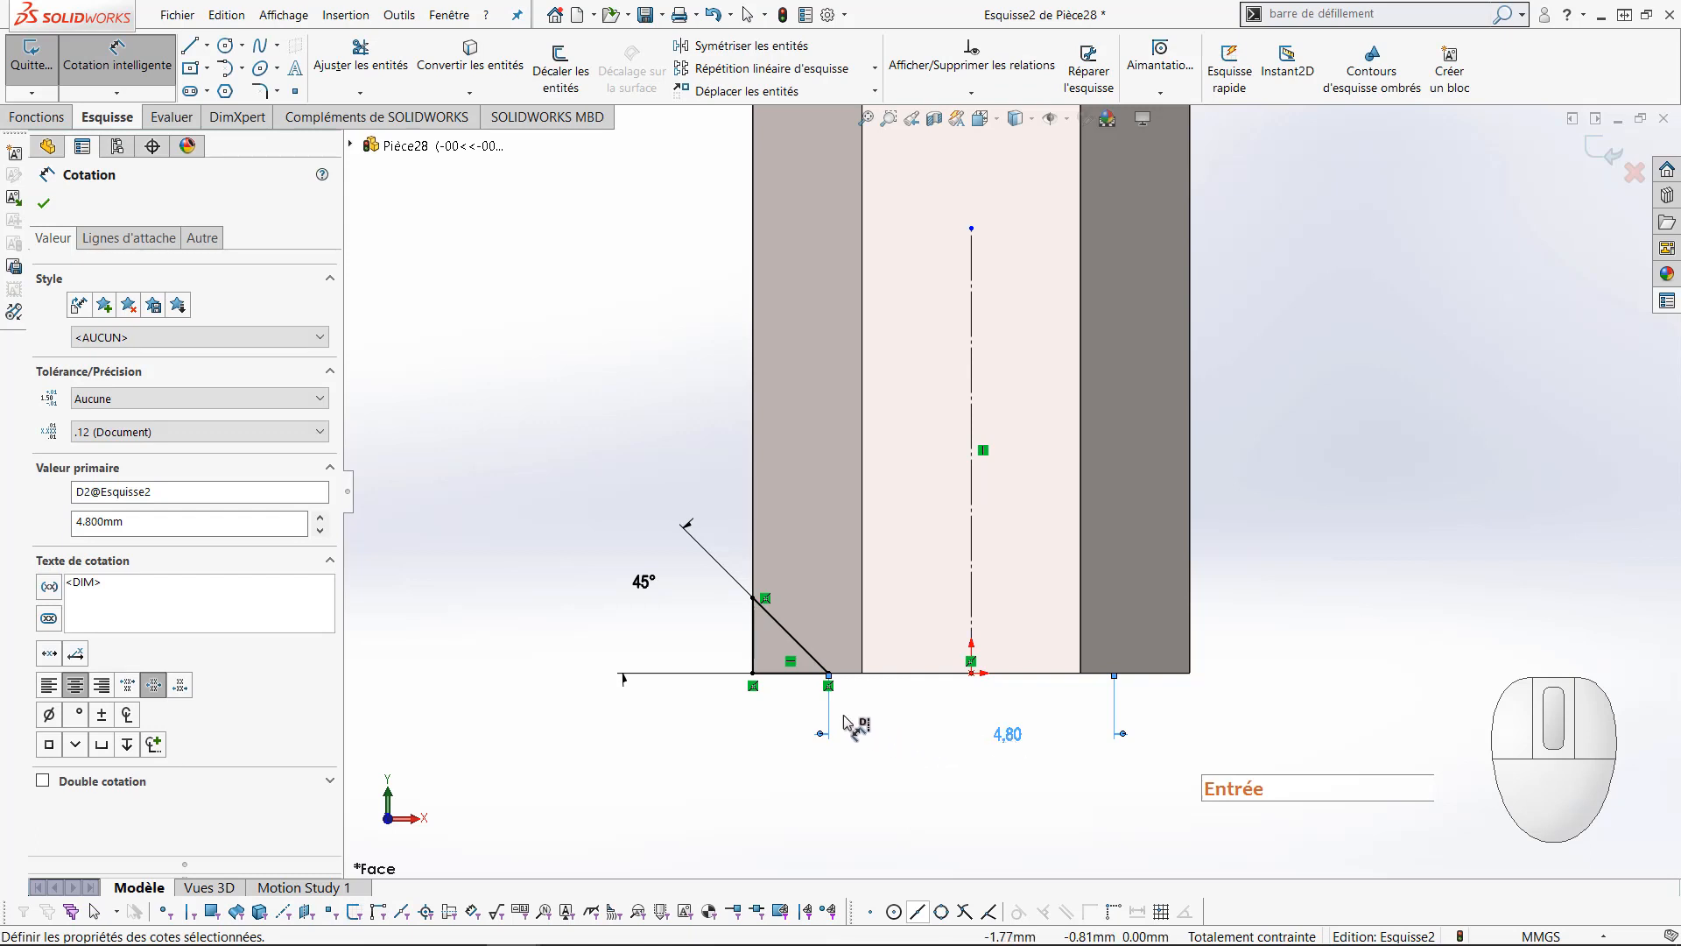
Cut the bar's base with a 360° blind revolved cut of the triangle about the vertical construction line
left_click(35, 120)
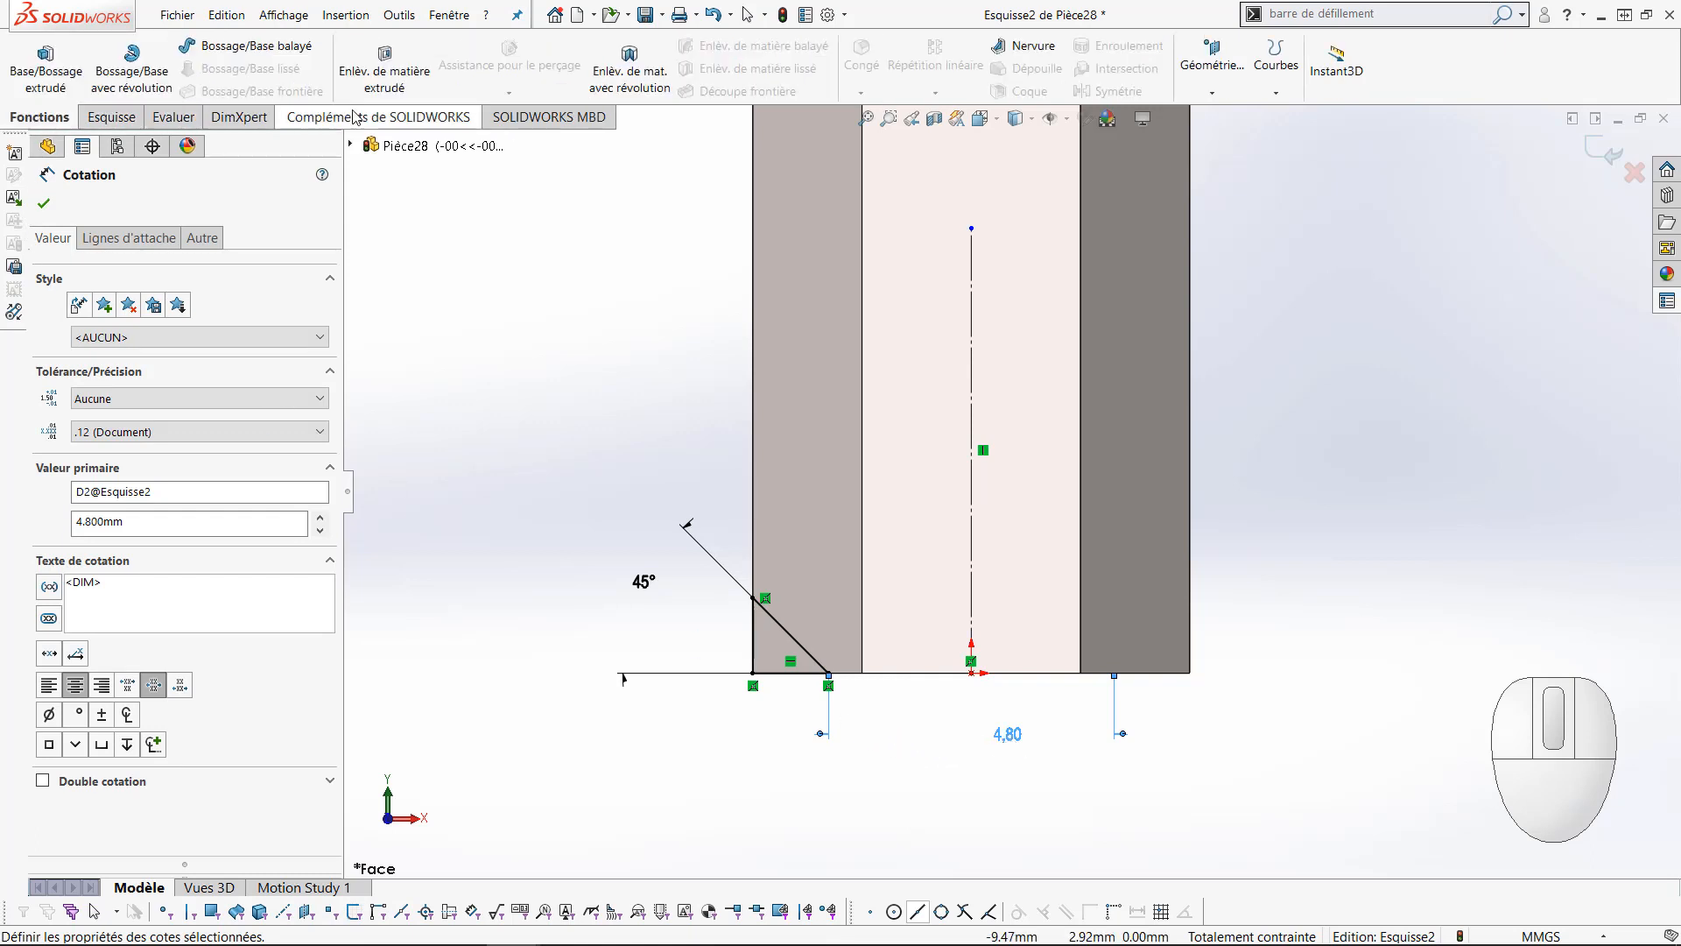
left_click(612, 88)
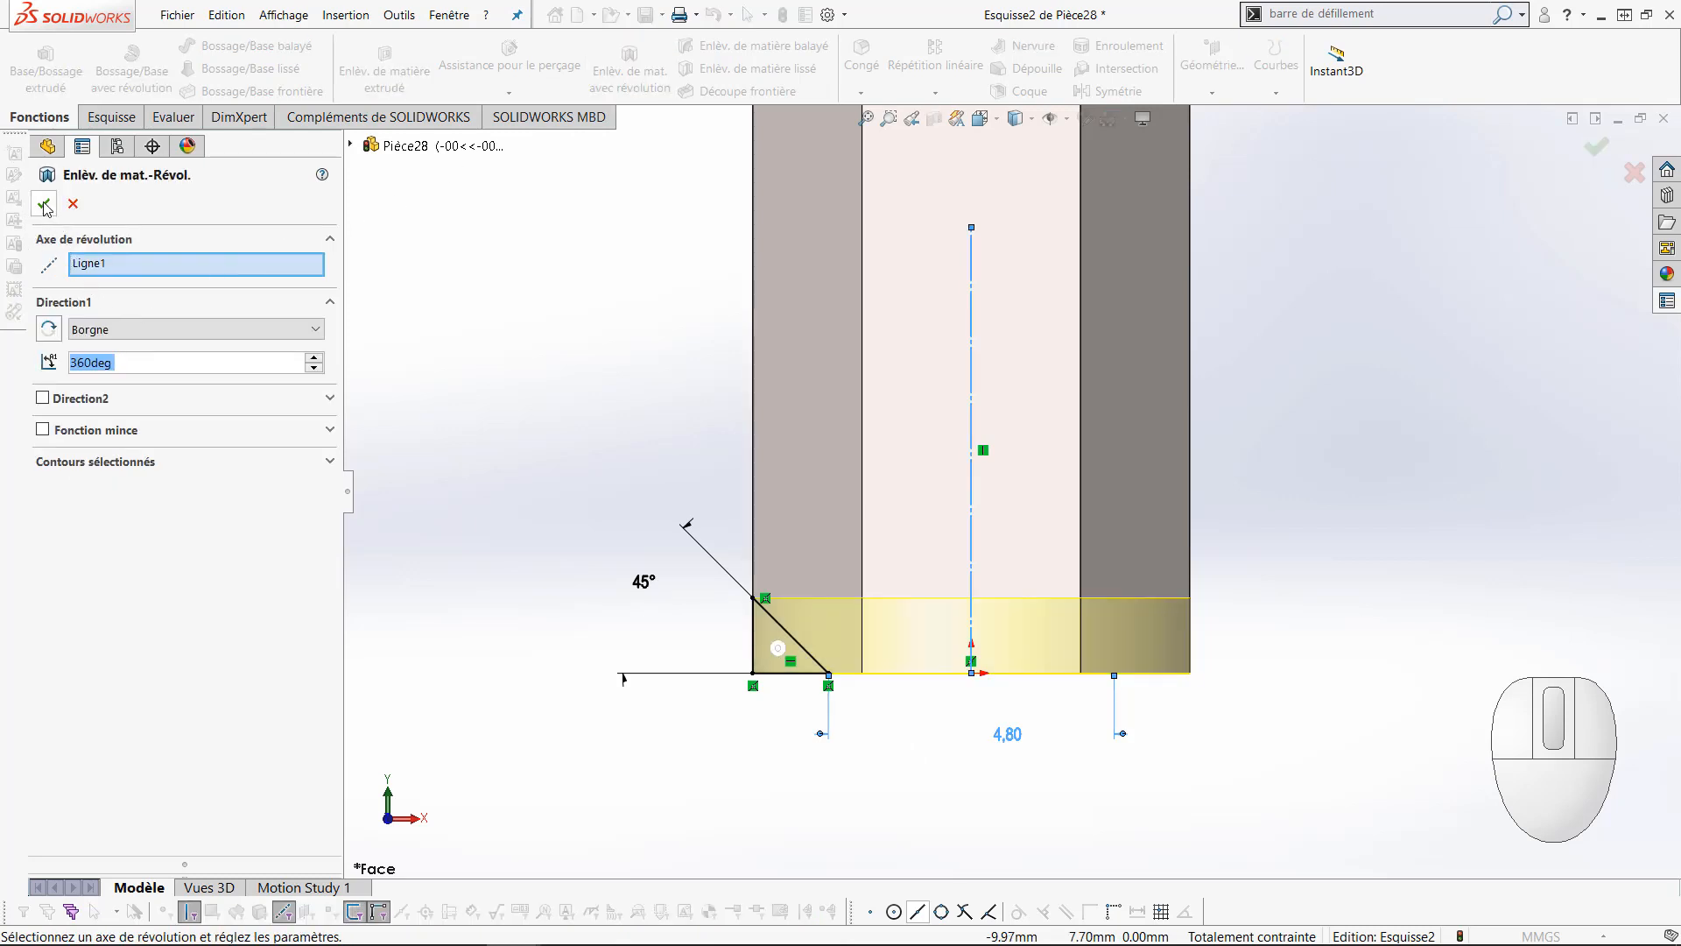
left_click(44, 205)
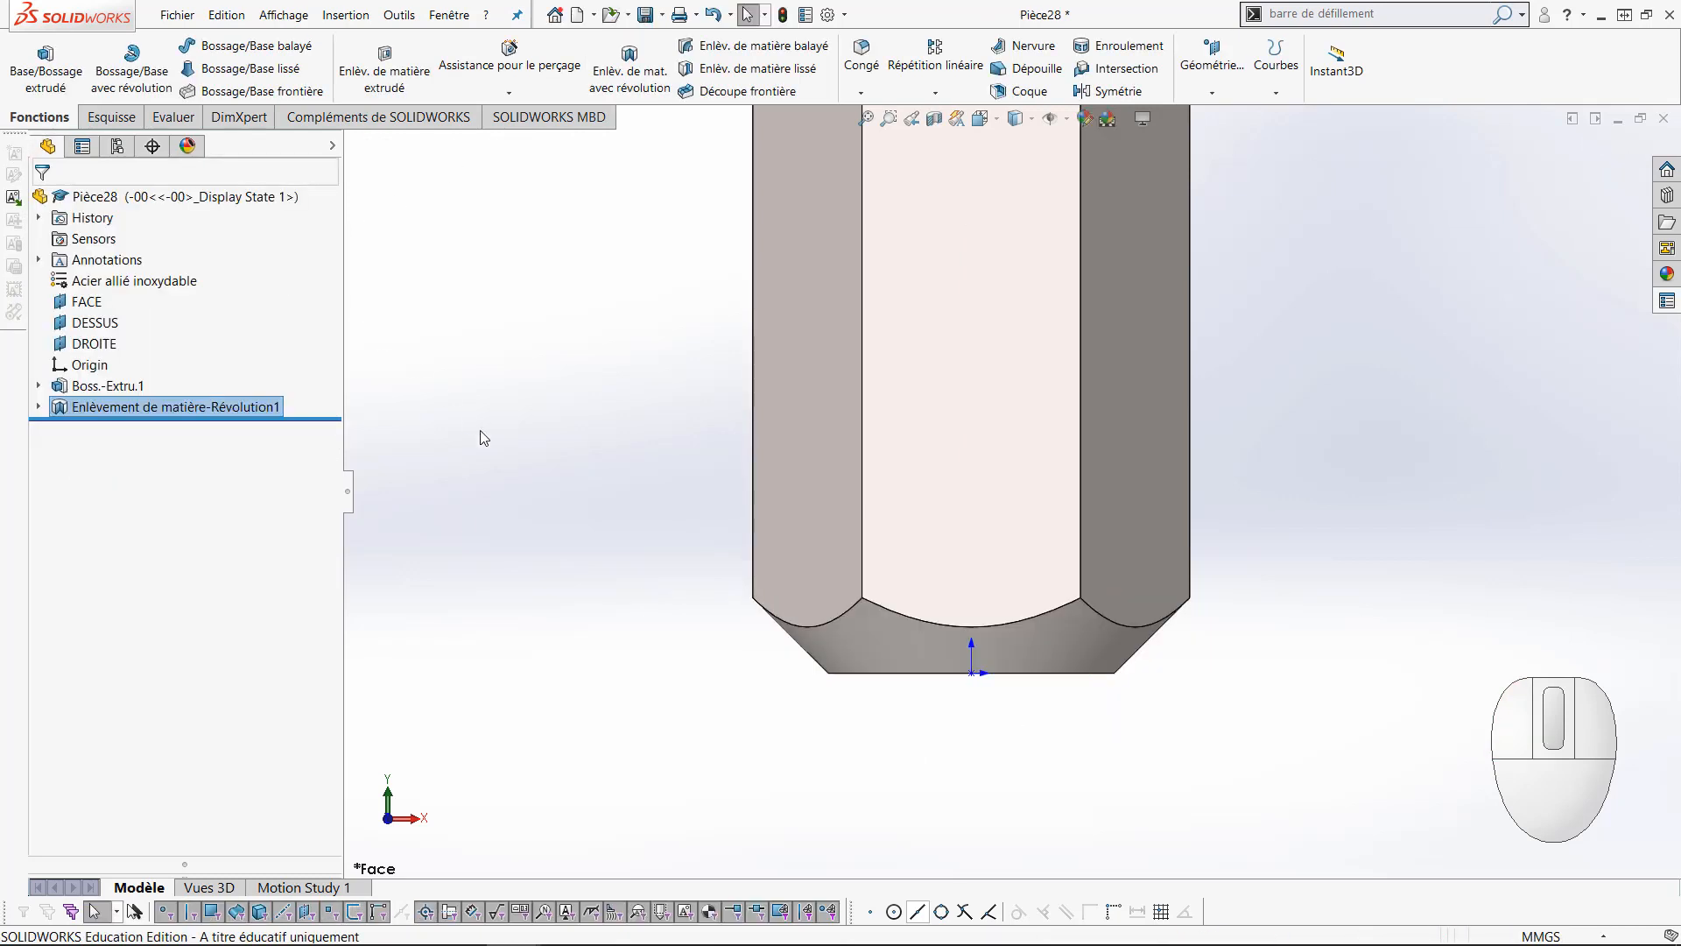
Start a new sketch on the FACE plane
middle_click_drag(683, 507, 679, 465)
middle_click_drag(761, 402, 687, 574, "ctrl")
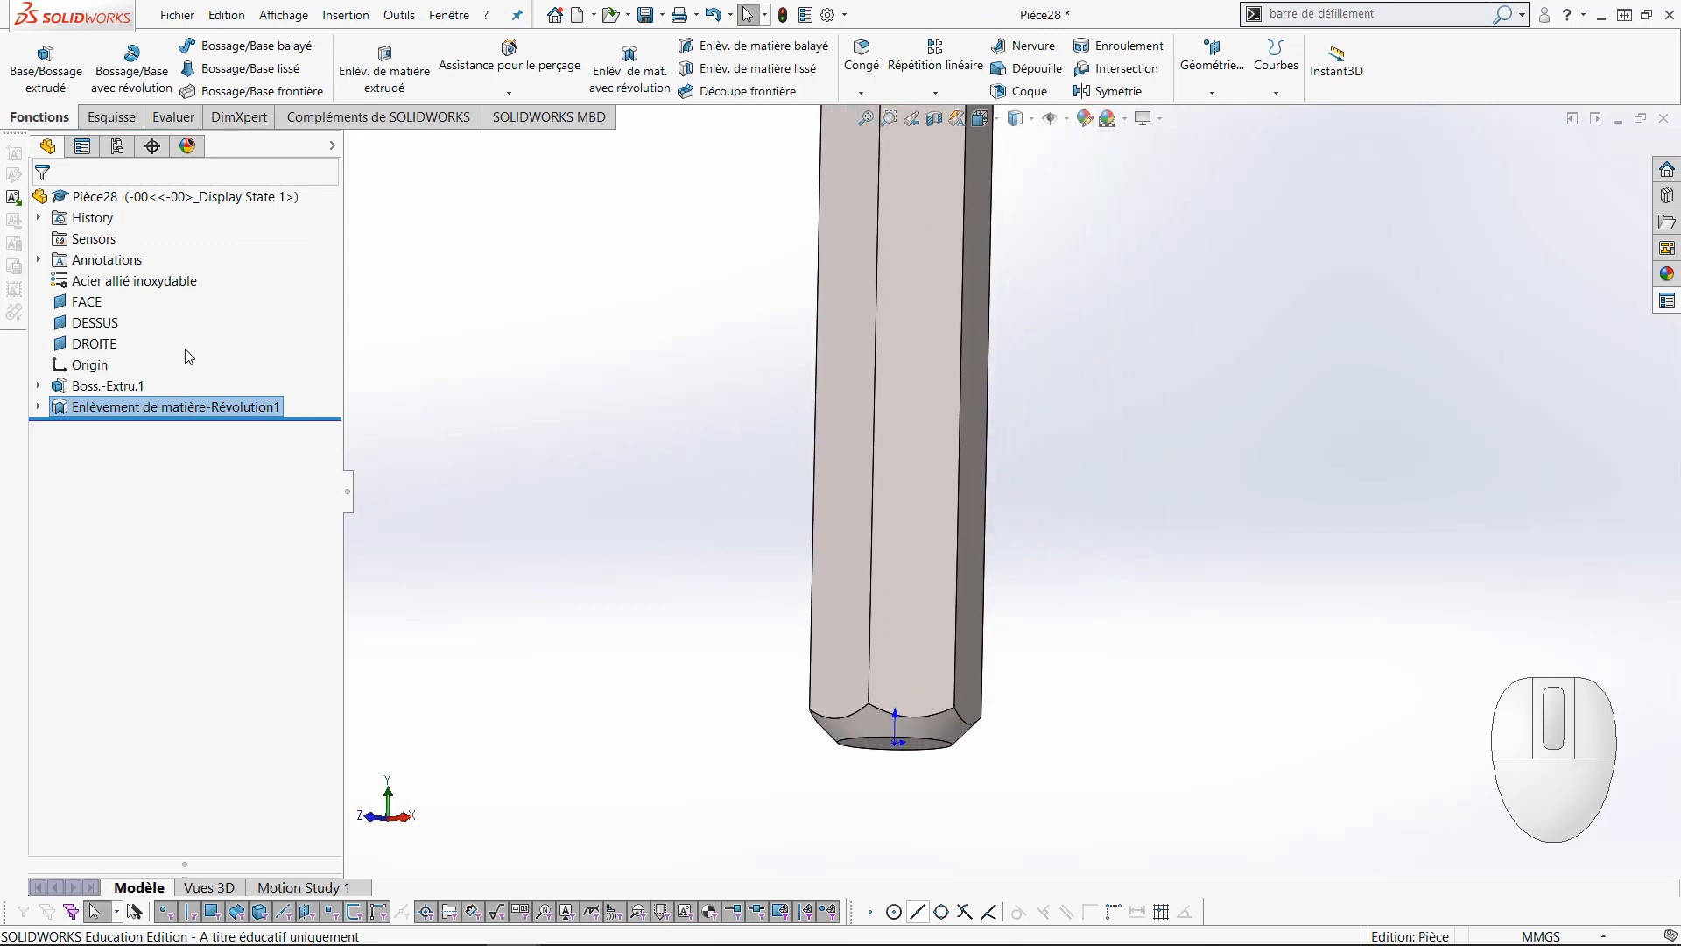
left_click(87, 303)
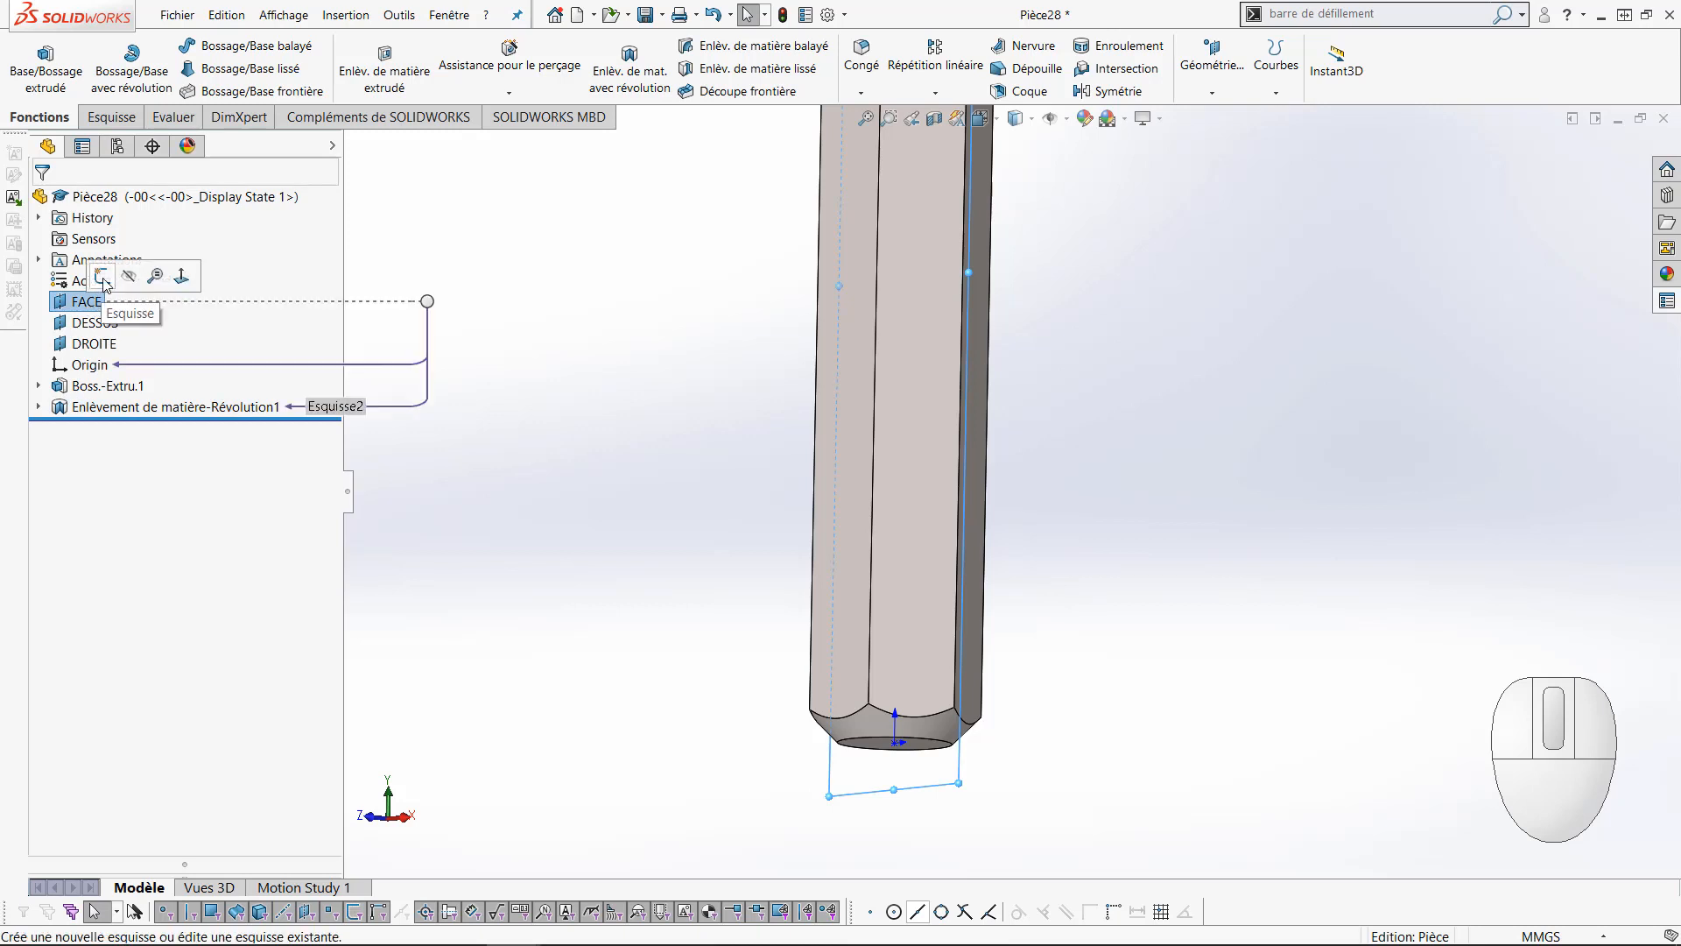
left_click(103, 279)
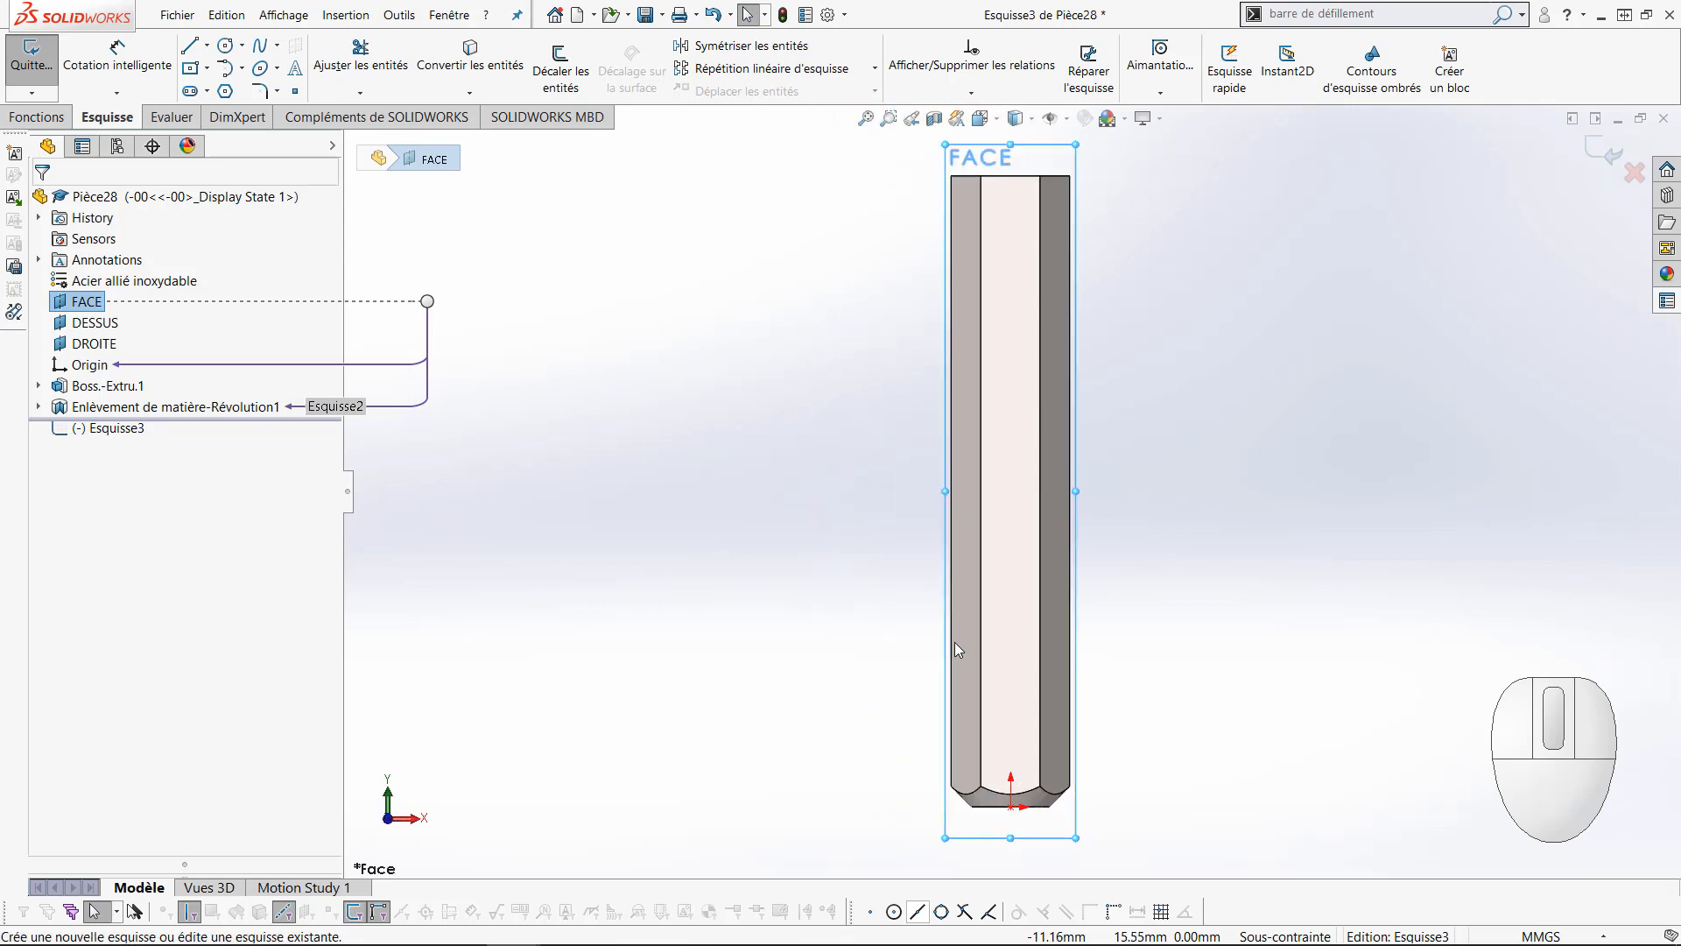
Draw a vertical line about 15 mm long up from the origin and convert it to construction geometry
scroll(1022, 761, "down", 3)
middle_click_drag(1200, 698, 1058, 600, "ctrl")
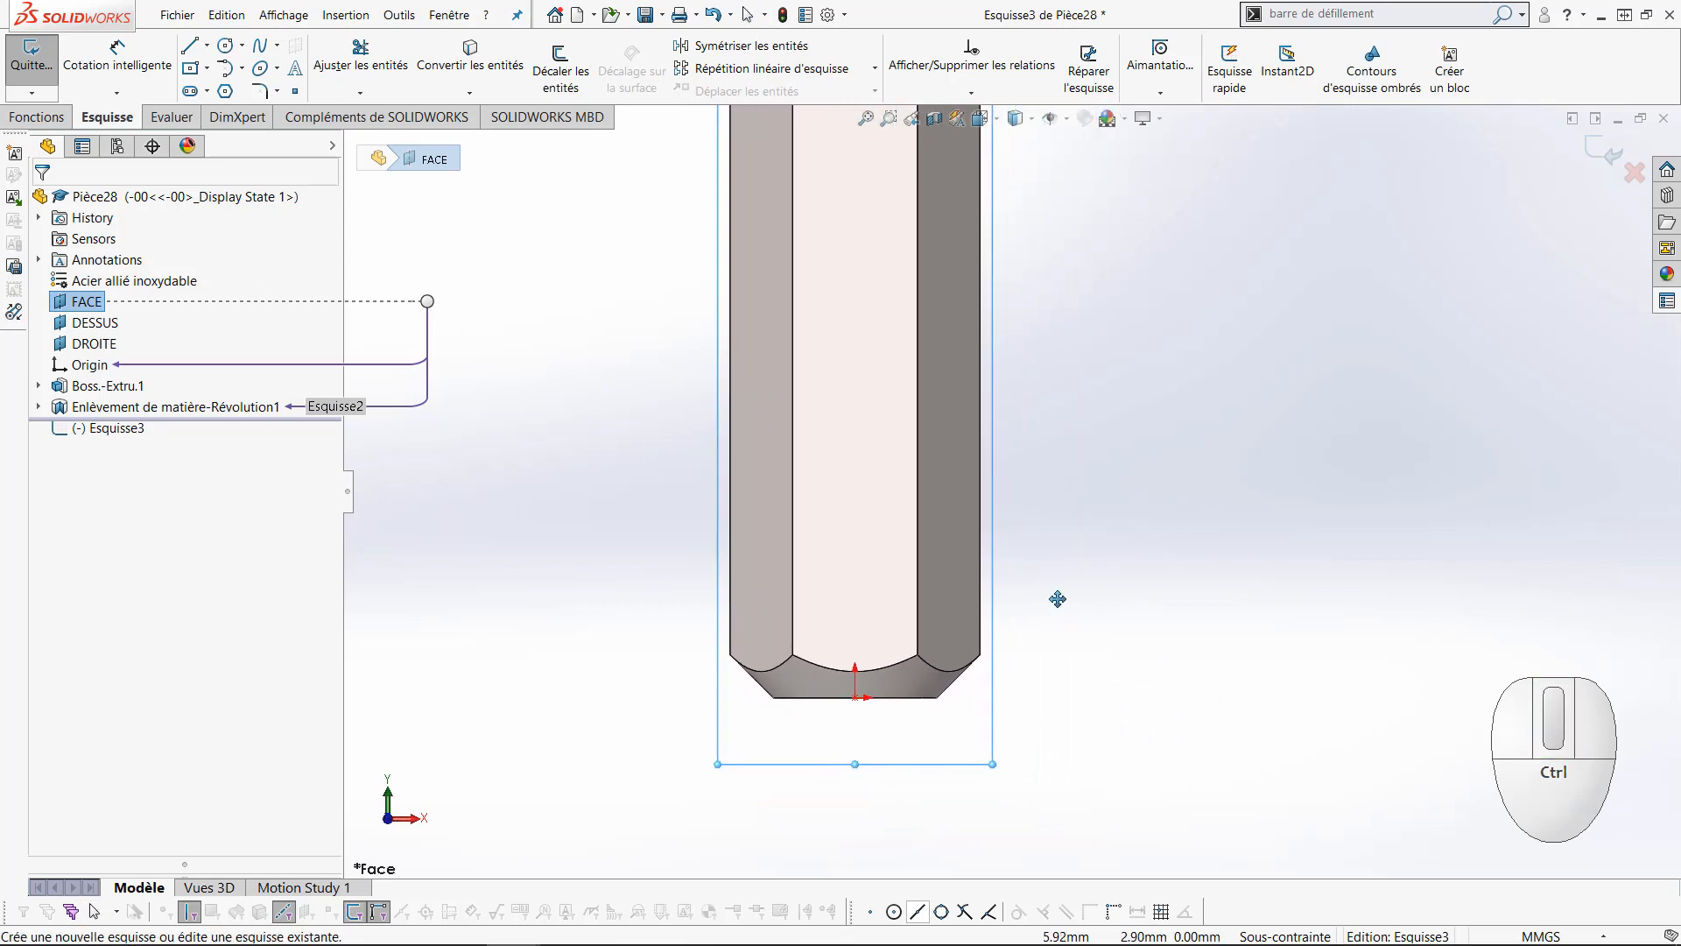
key("l")
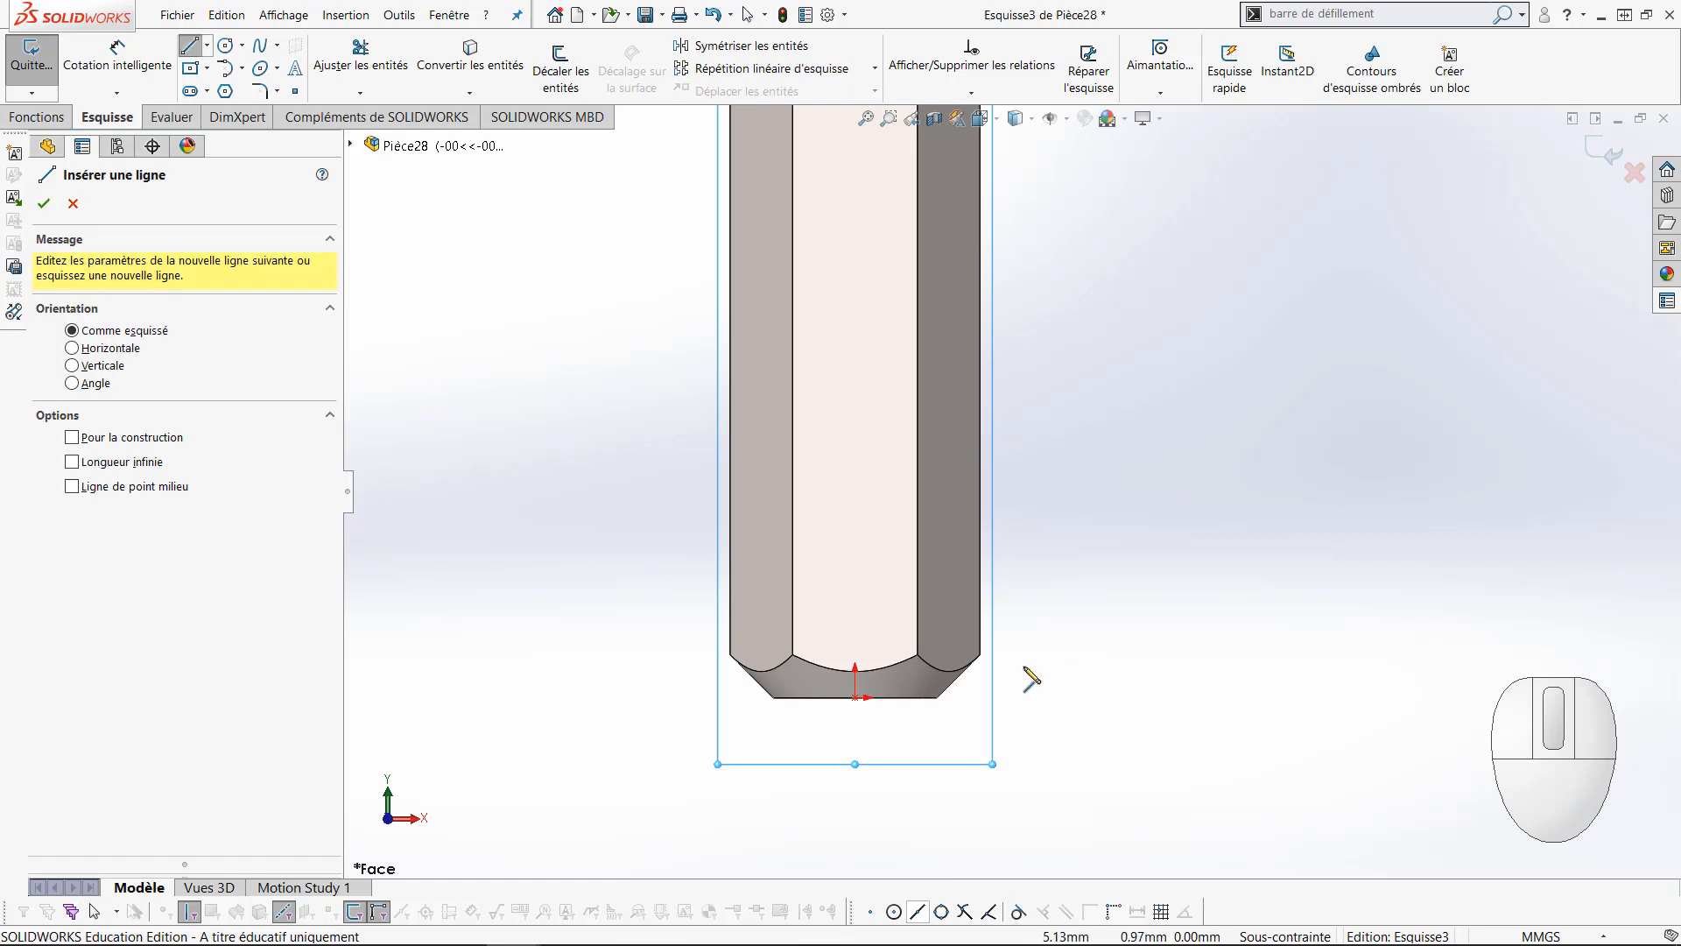
left_click(855, 698)
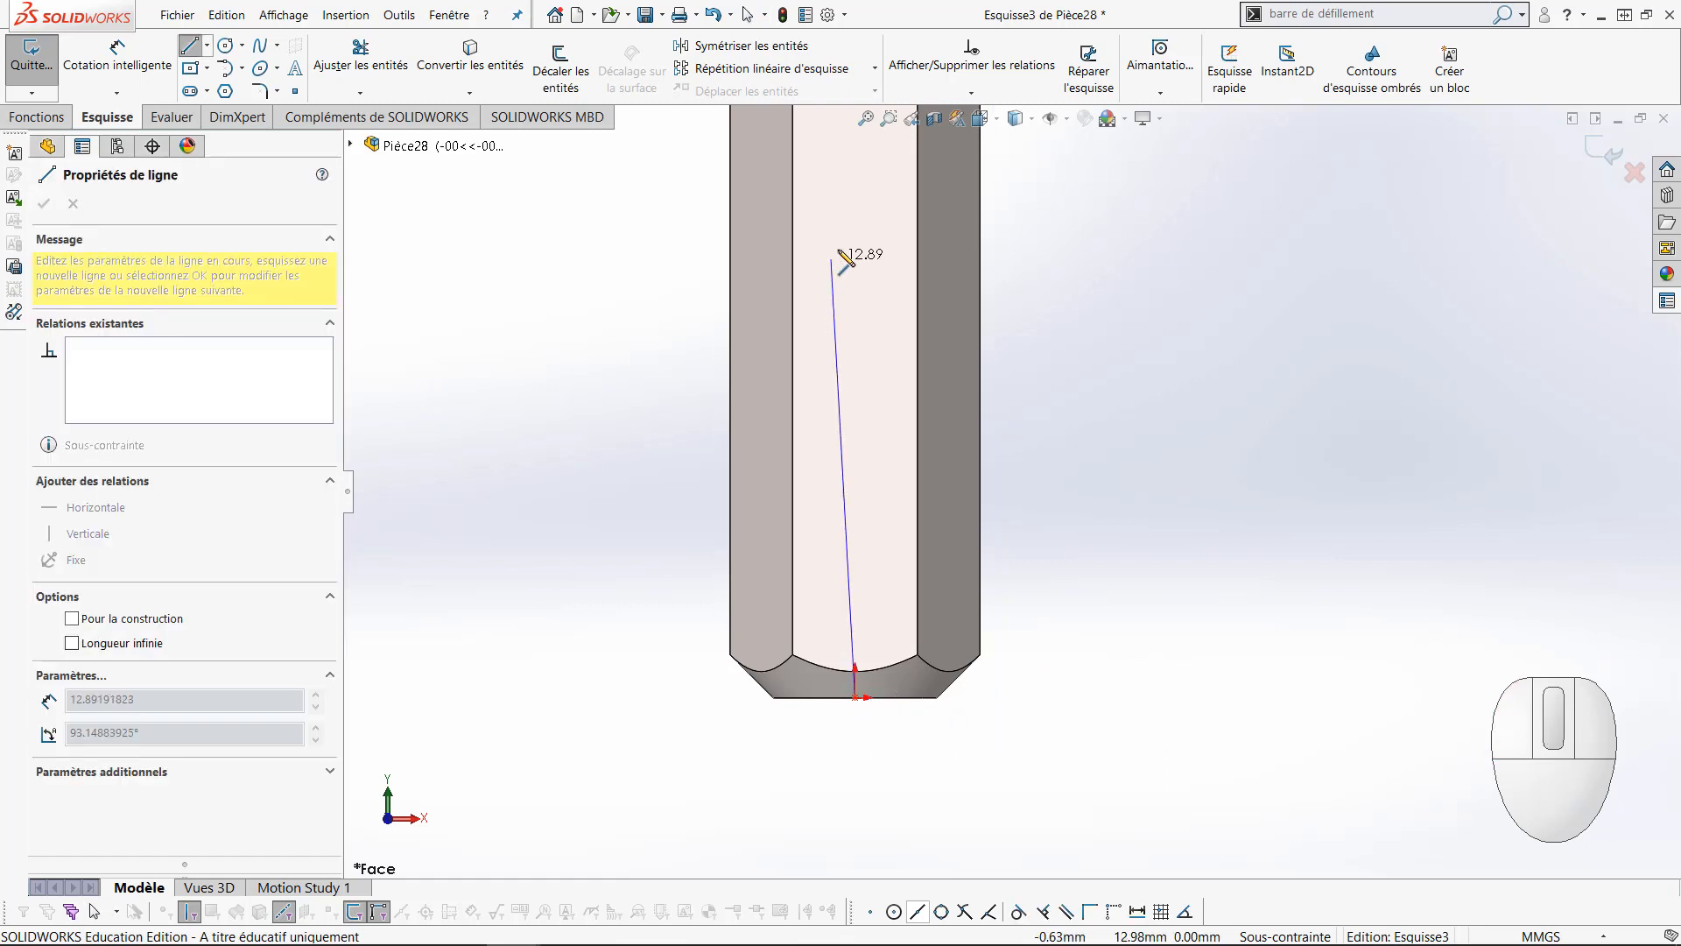
left_click(855, 188)
key("Escape")
key("Escape")
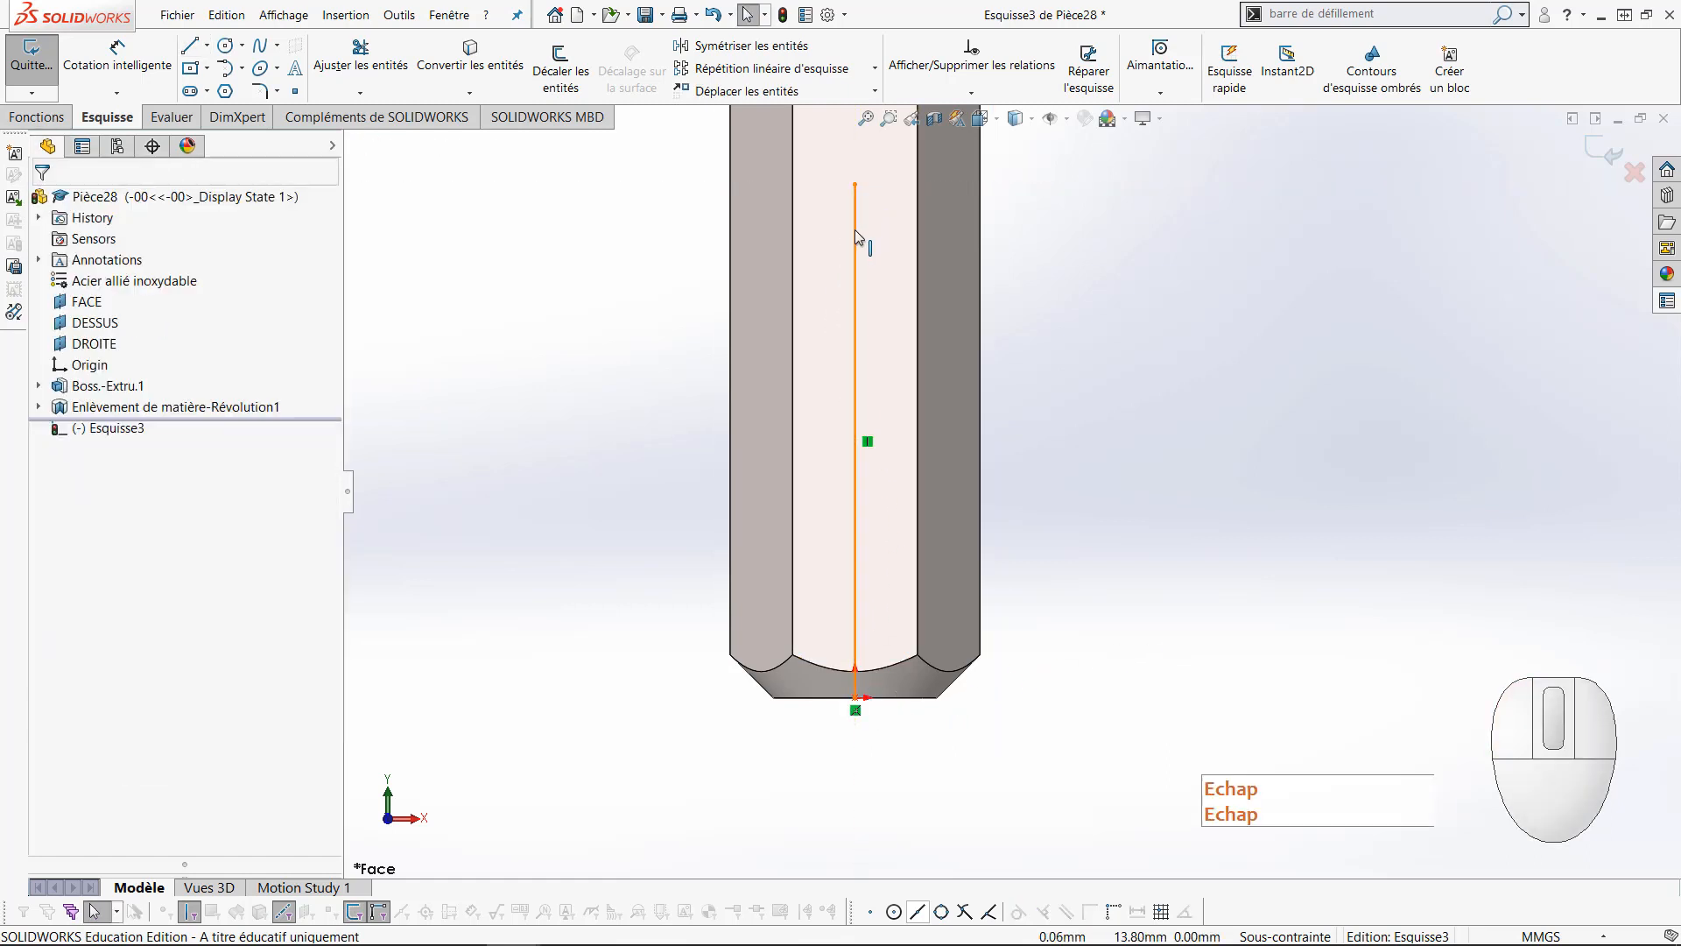
left_click(857, 238)
left_click(957, 175)
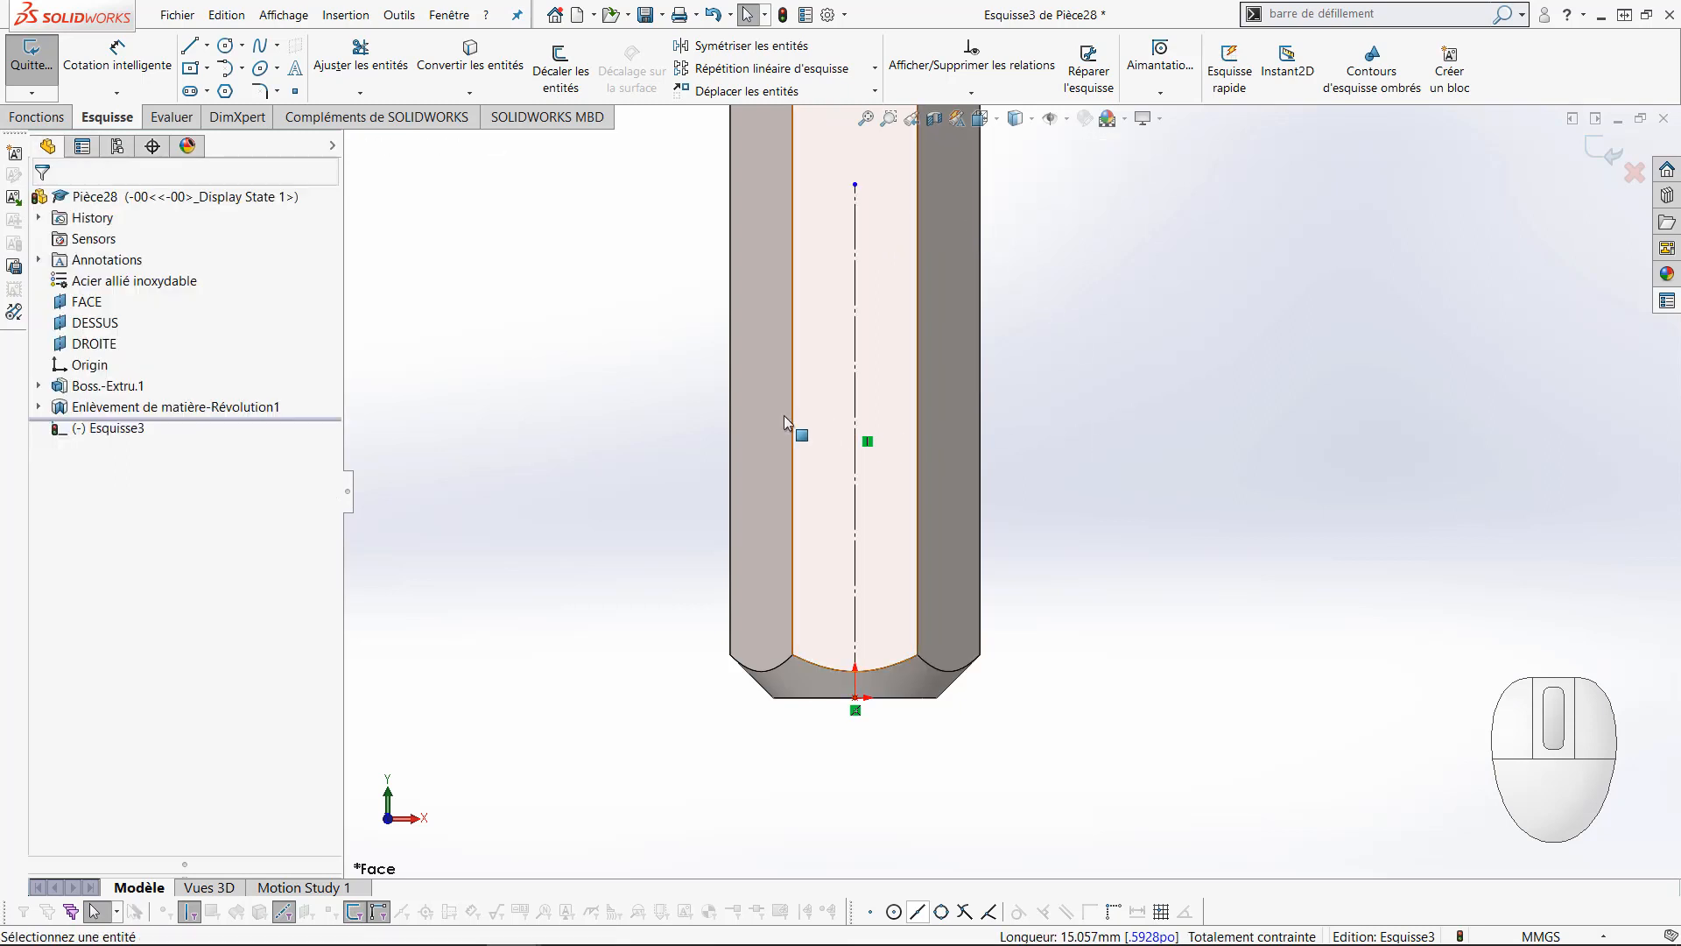
Sketch a three-point arc of about 3.43 mm radius bulging into the bar, with both ends about 4.86 mm apart on its right edge
left_click(242, 69)
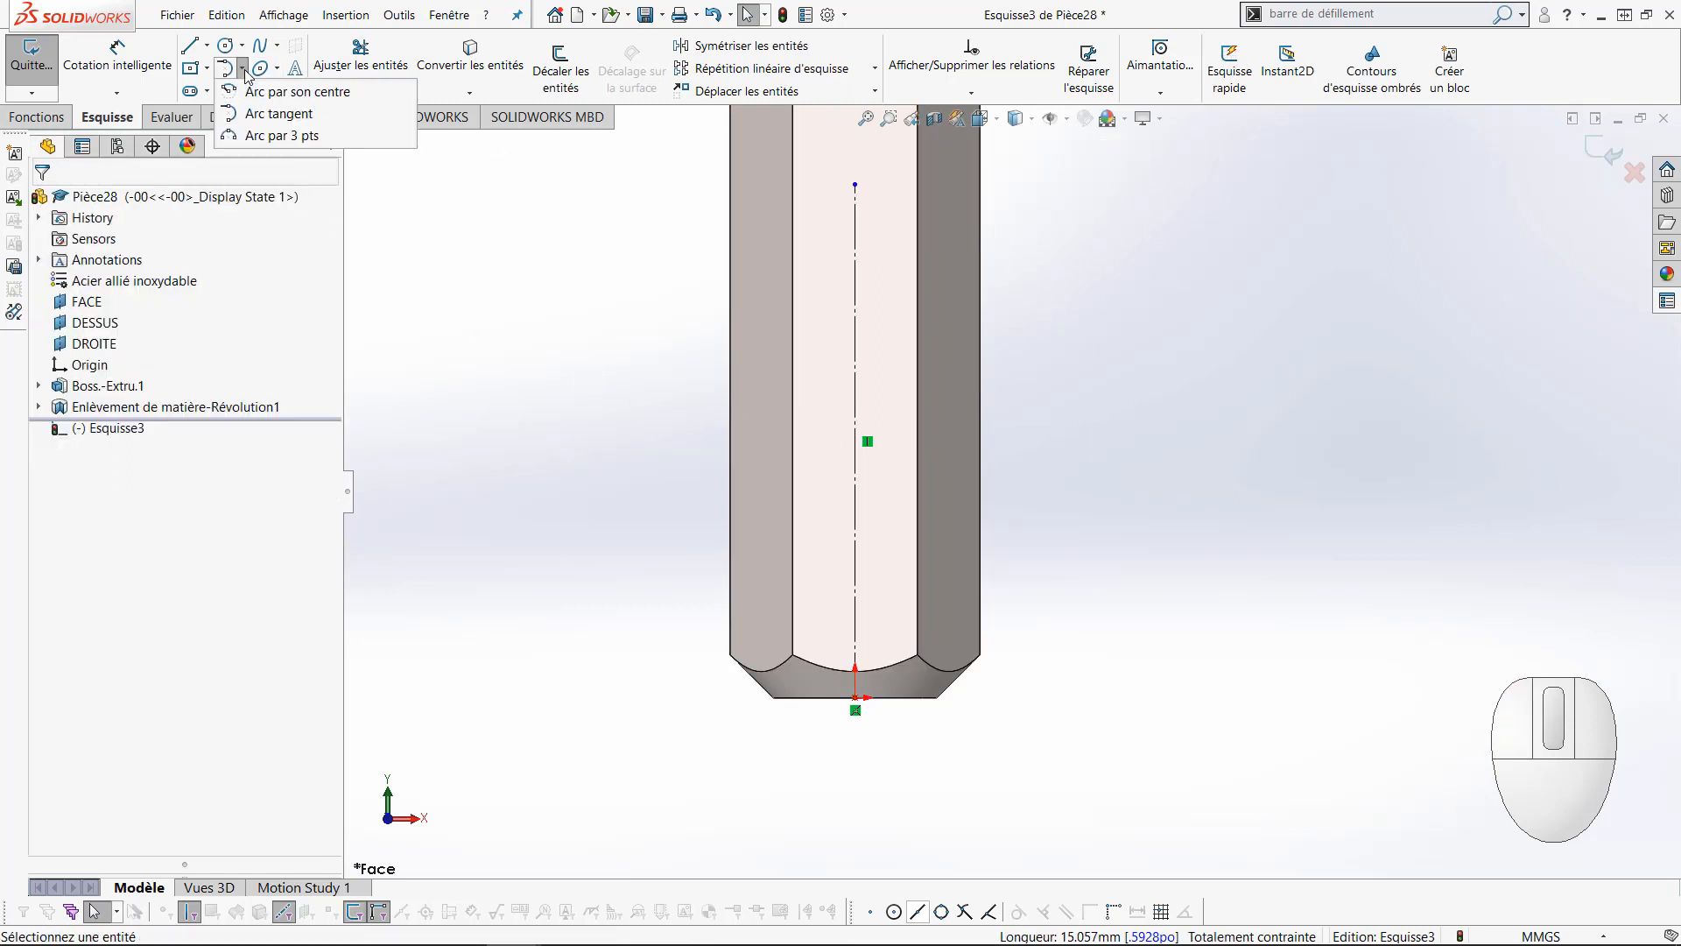
left_click(263, 133)
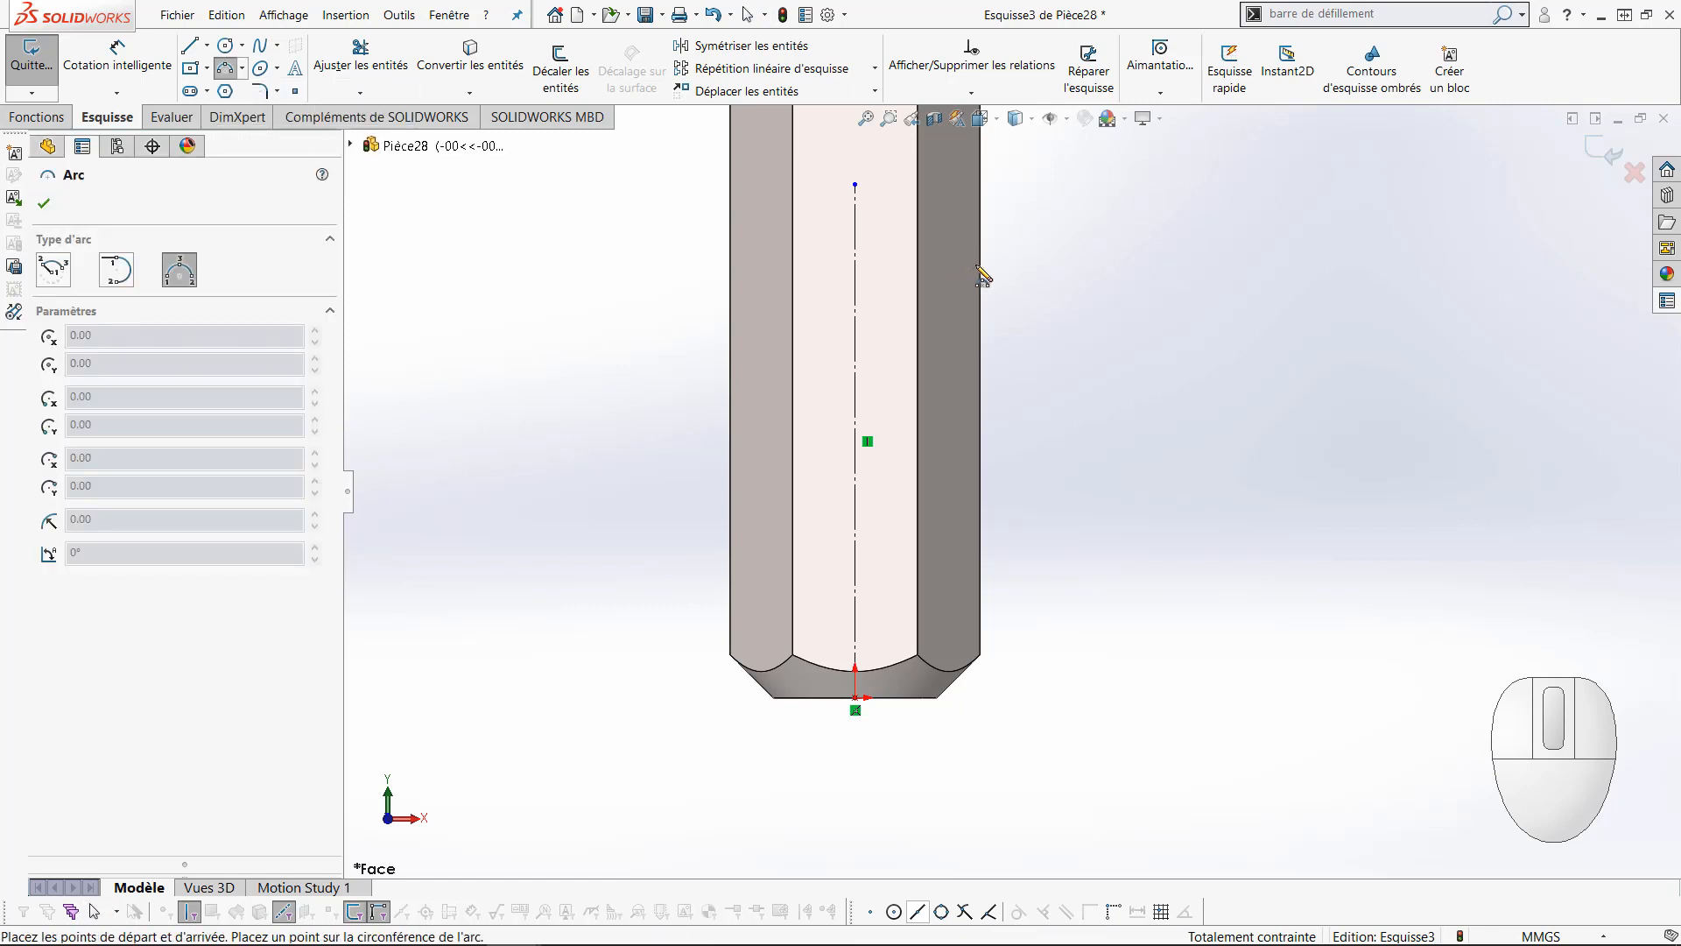
left_click_drag(980, 265, 970, 436)
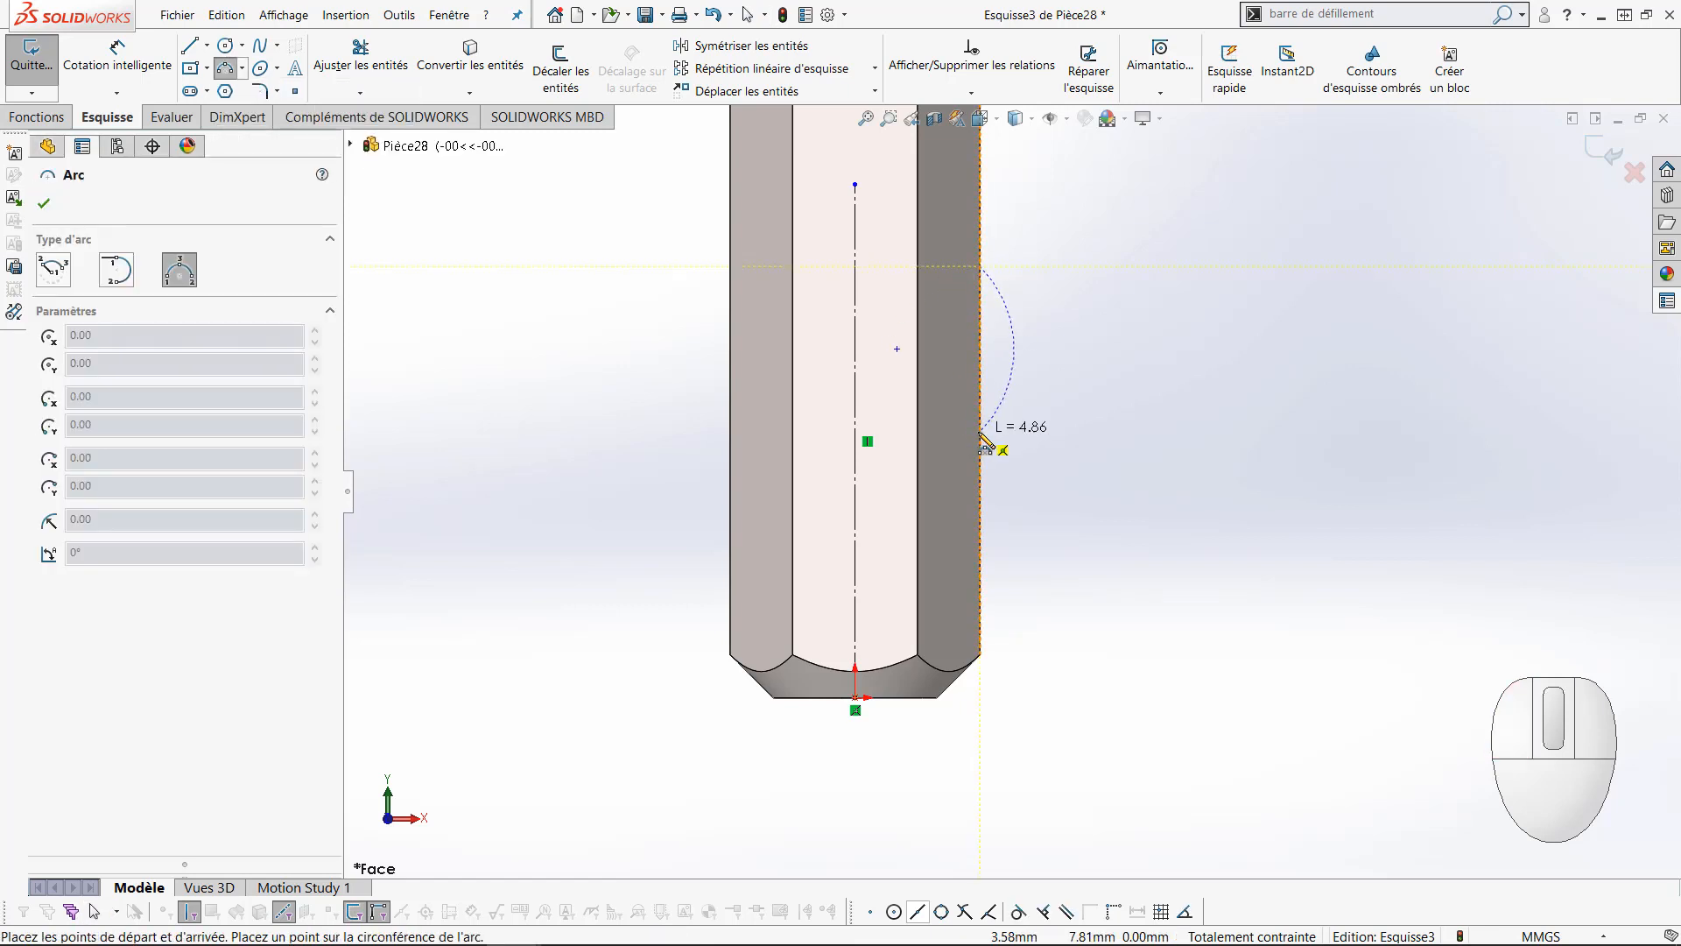
left_click(980, 429)
left_click(953, 372)
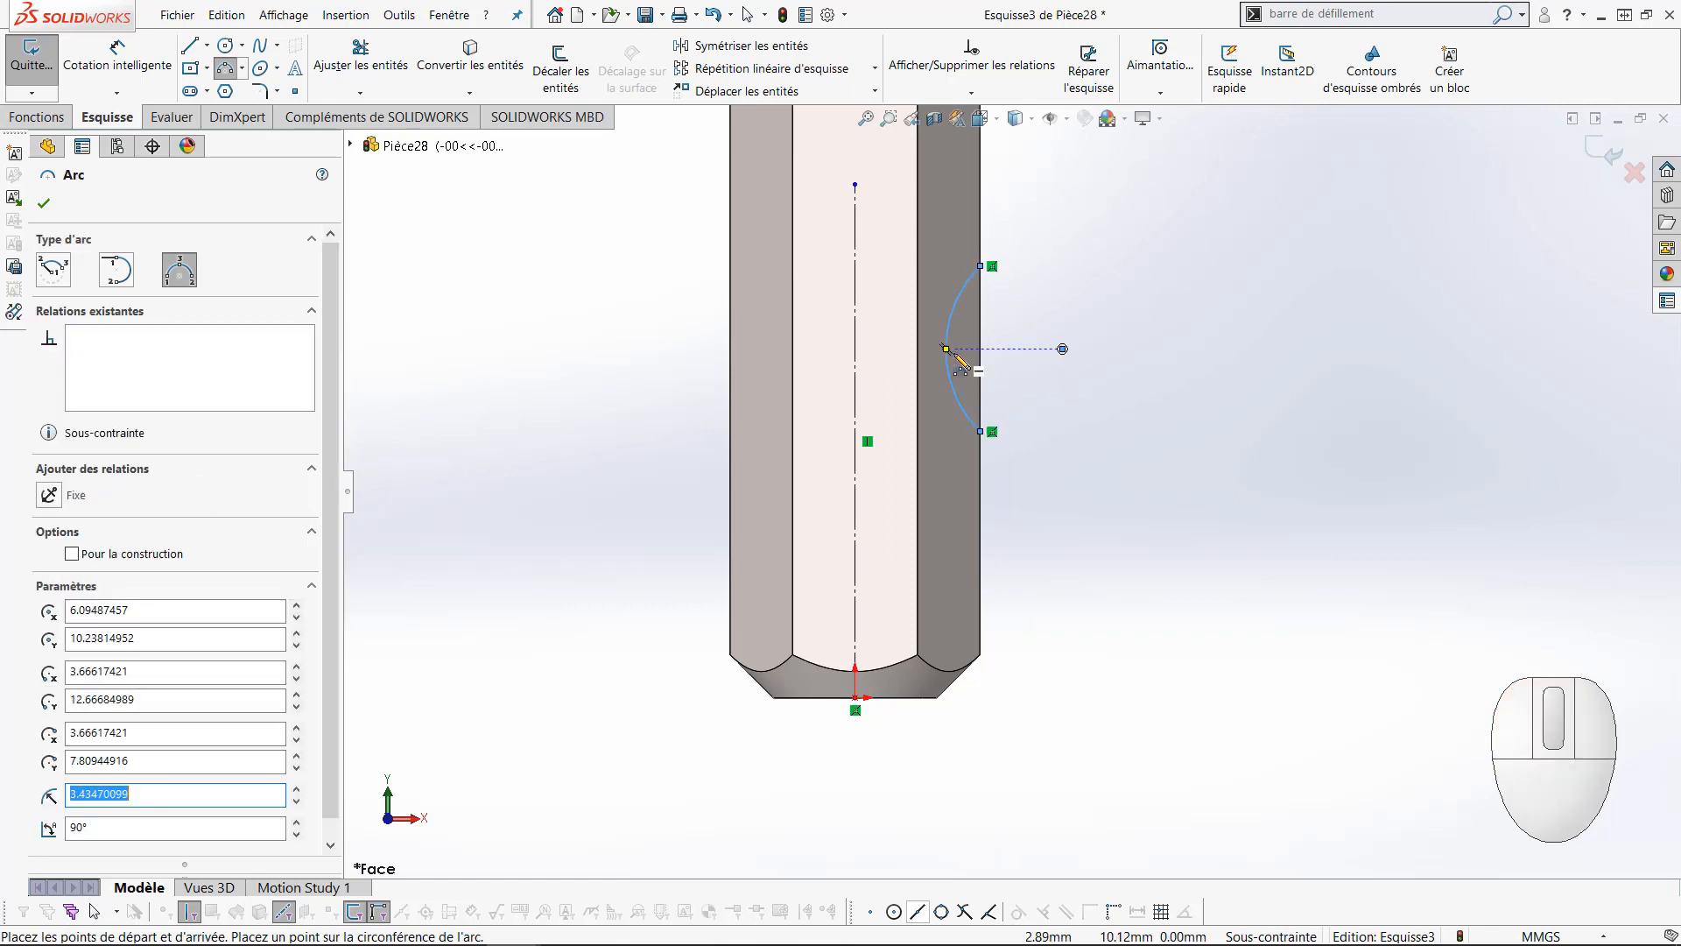
key("Escape")
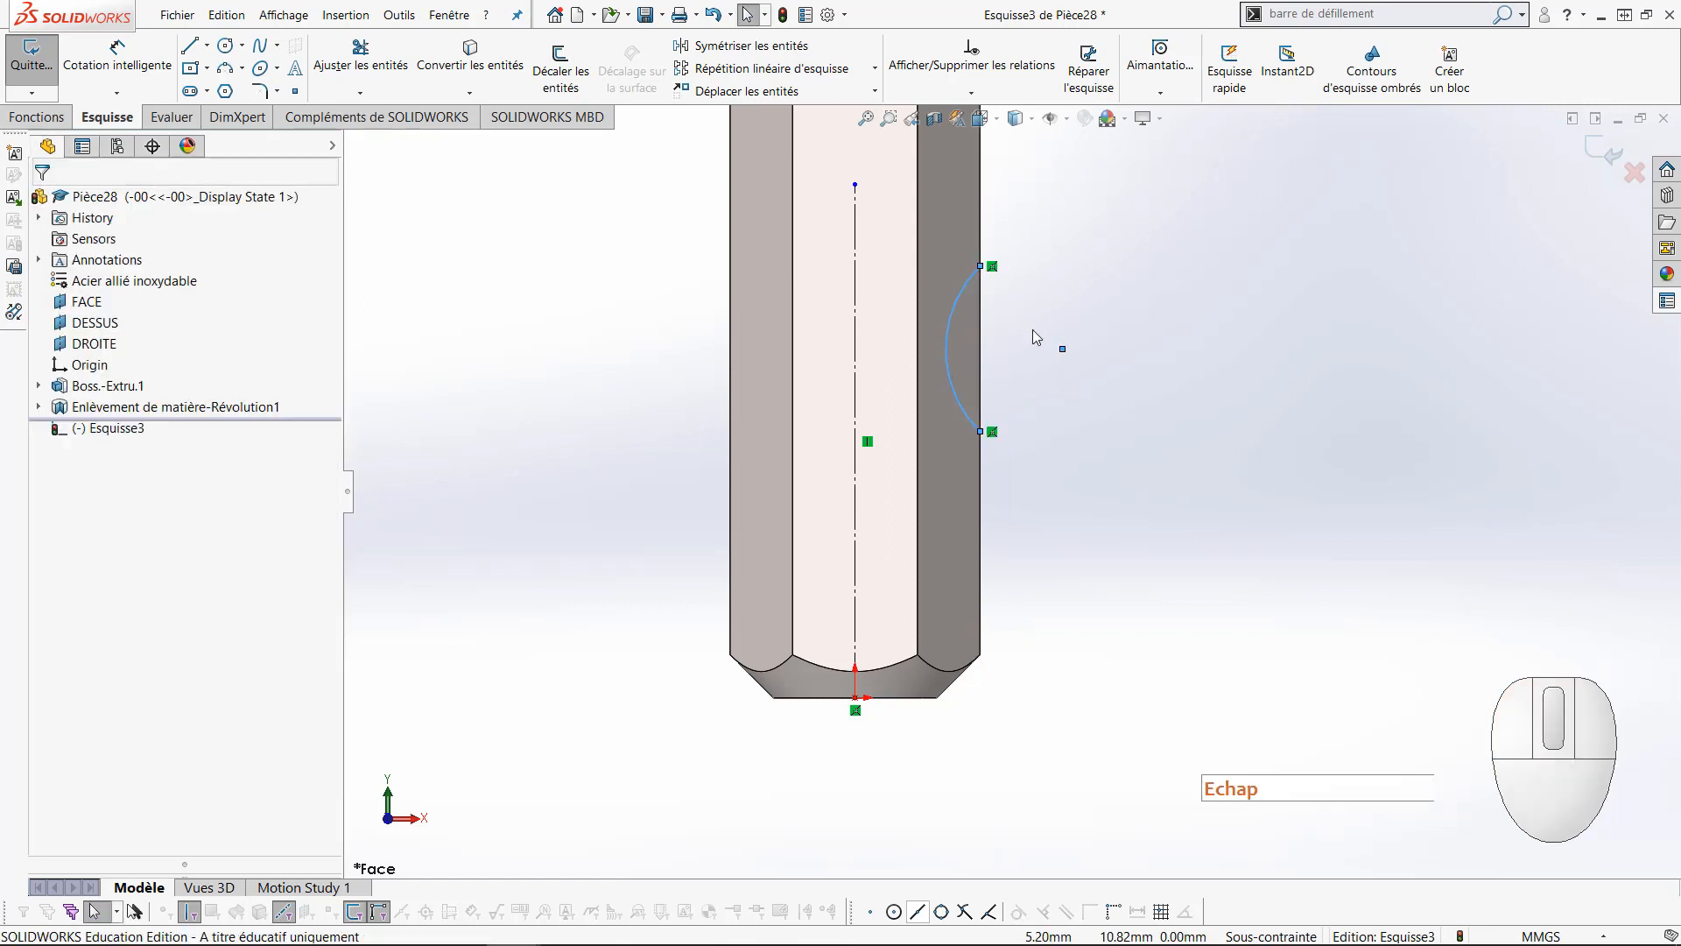
Close the arc profile with a vertical line between its two endpoints along the bar's right edge
key("l")
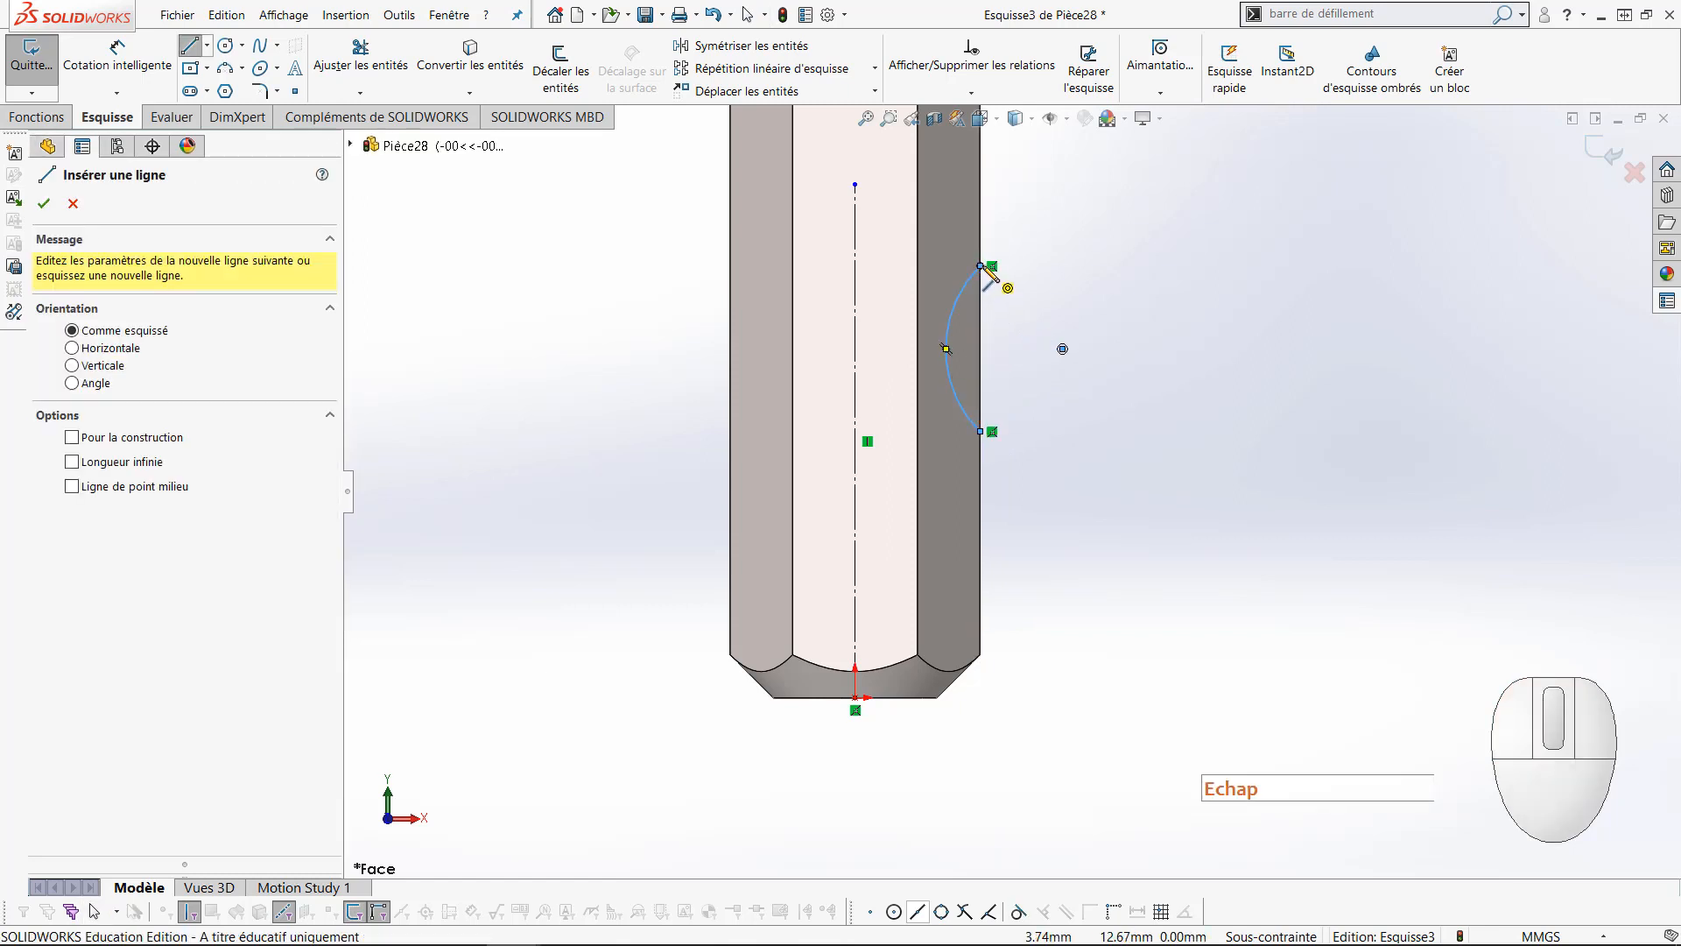
left_click(980, 266)
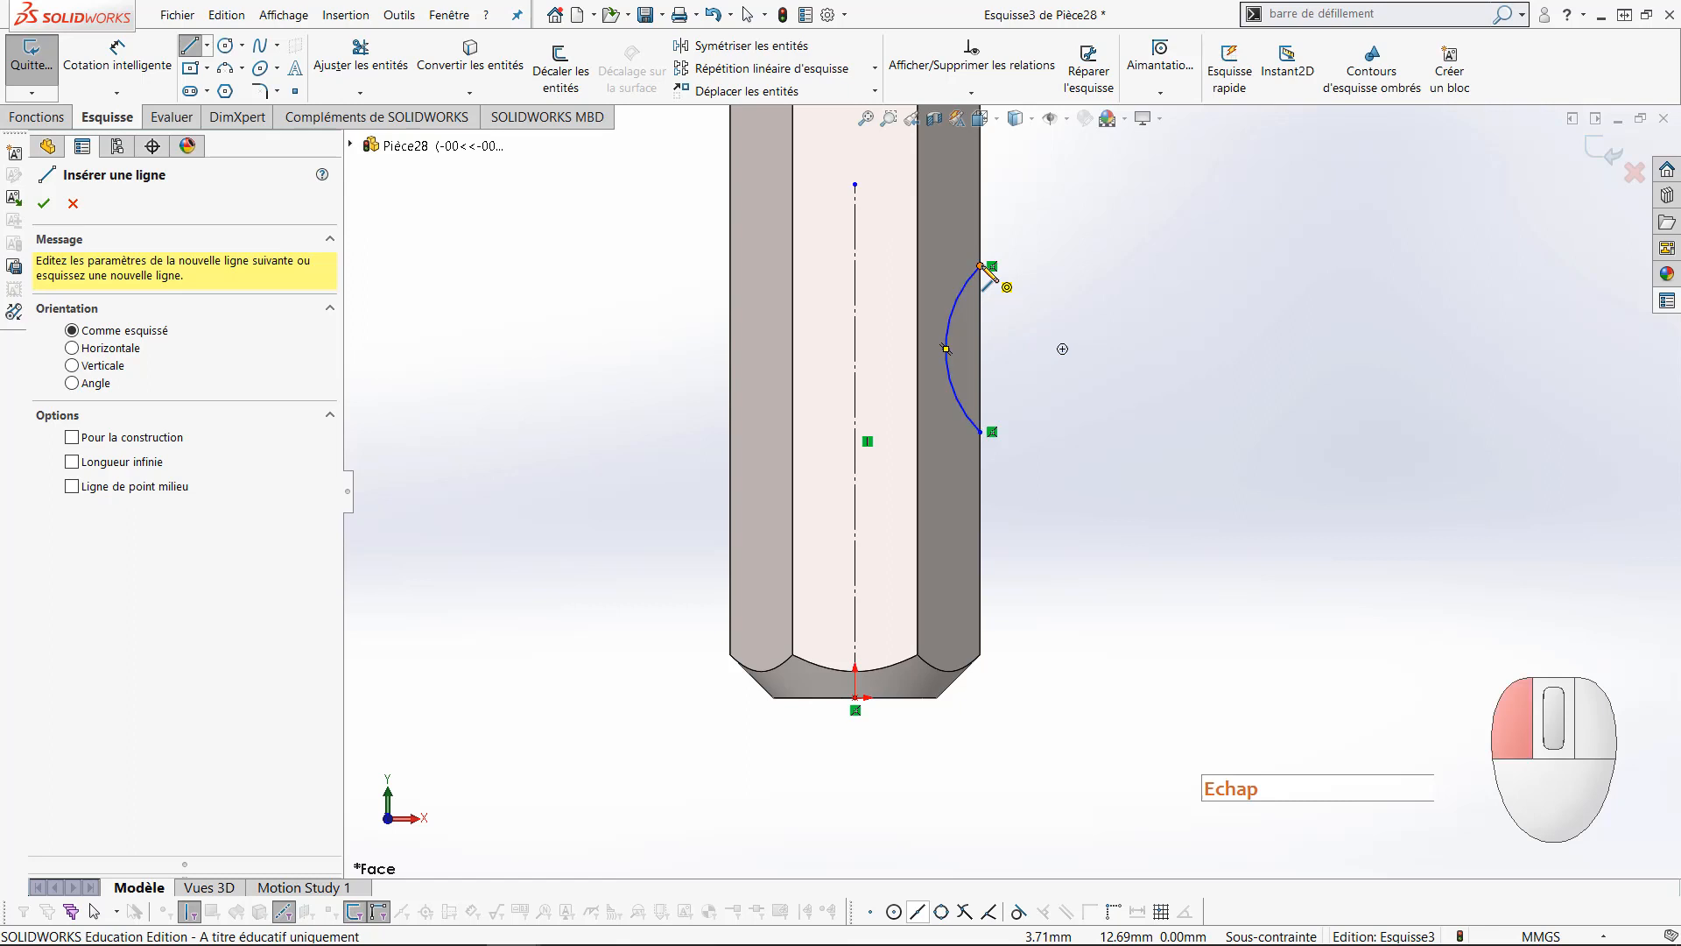
left_click(981, 431)
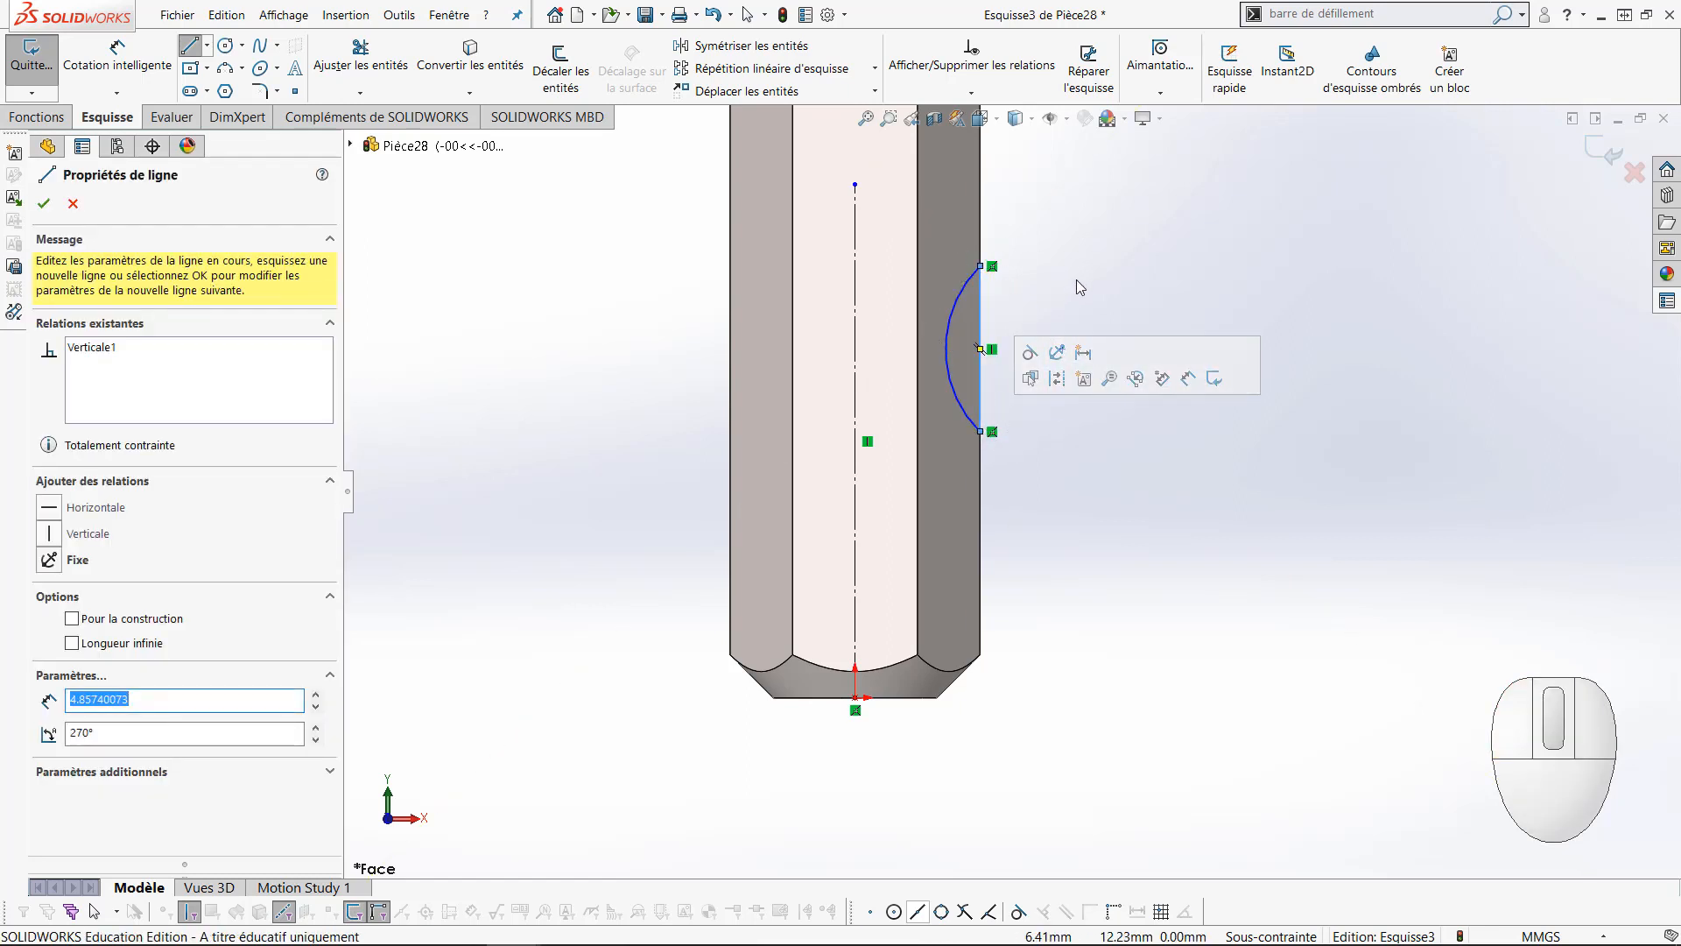
key("Escape")
key("Escape")
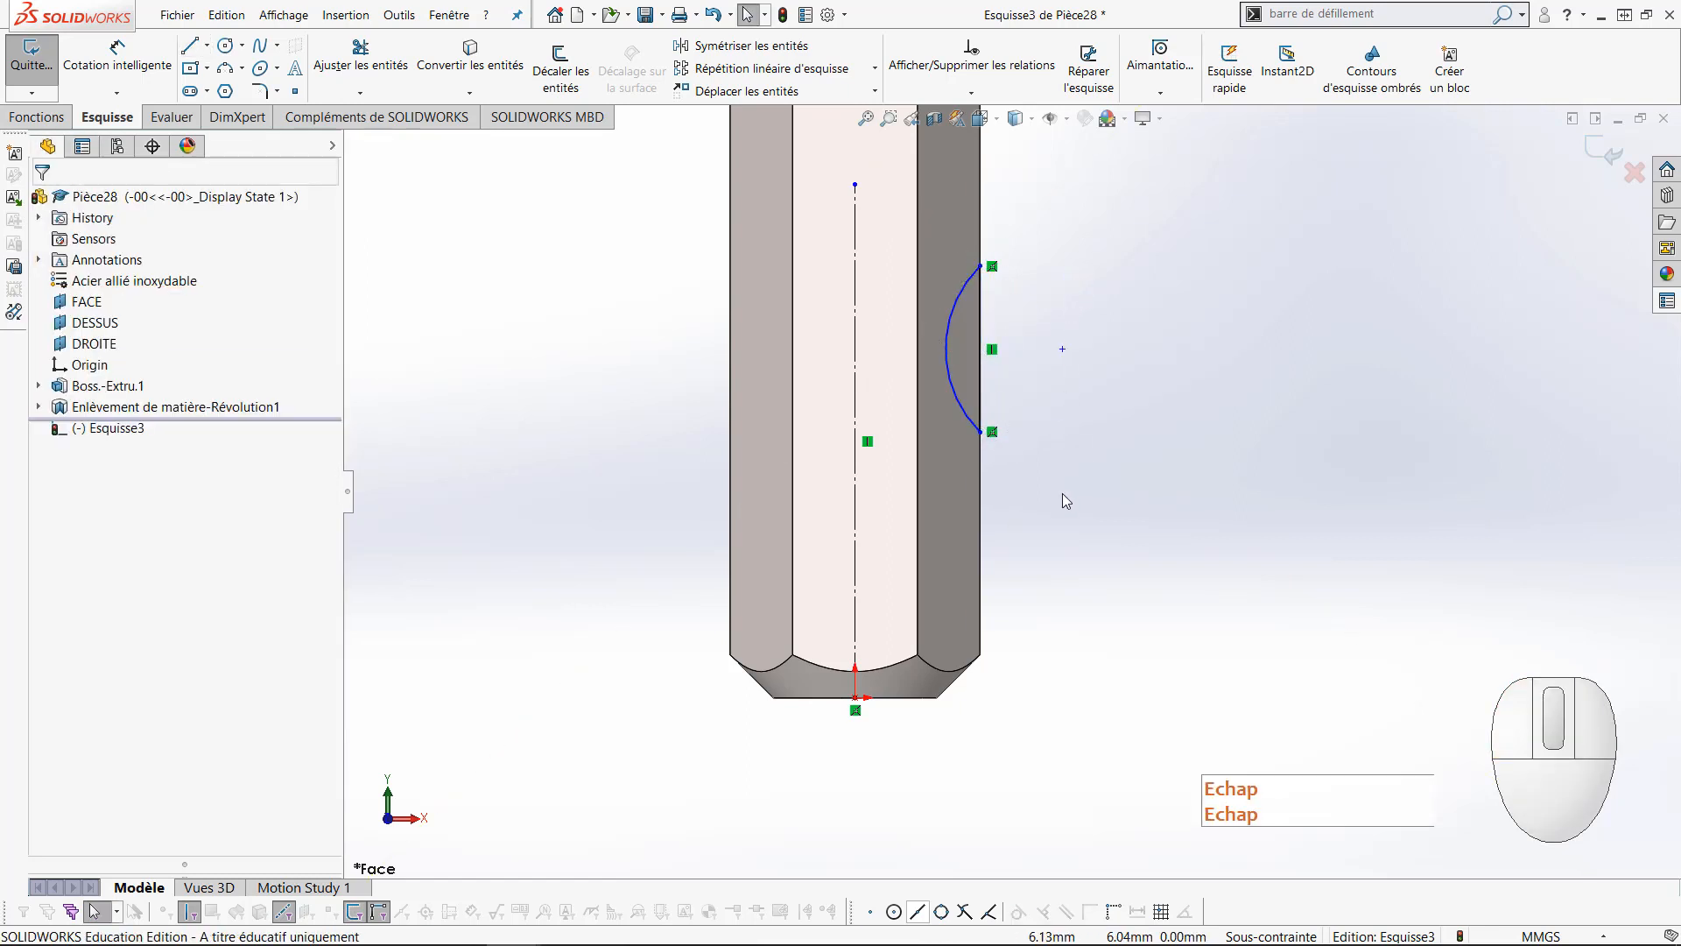
Dimension the vertical distance from the origin to the arc's lower endpoint as 8.65 mm
right_click_drag(1063, 505, 1111, 334)
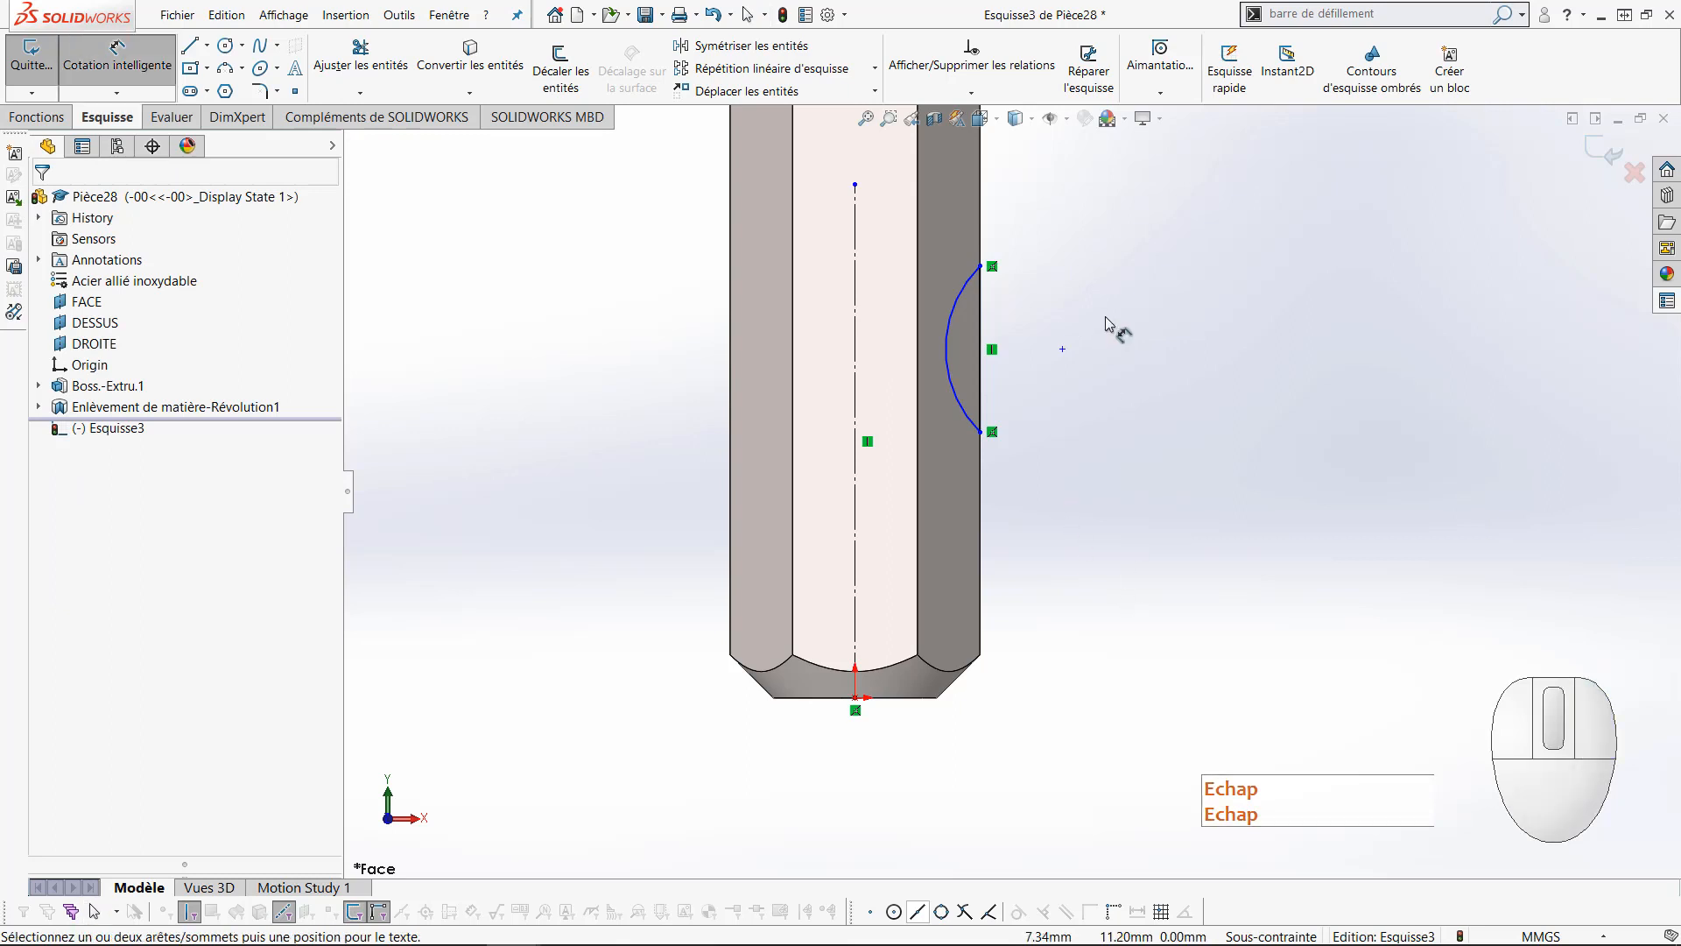
left_click(858, 697)
left_click(981, 432)
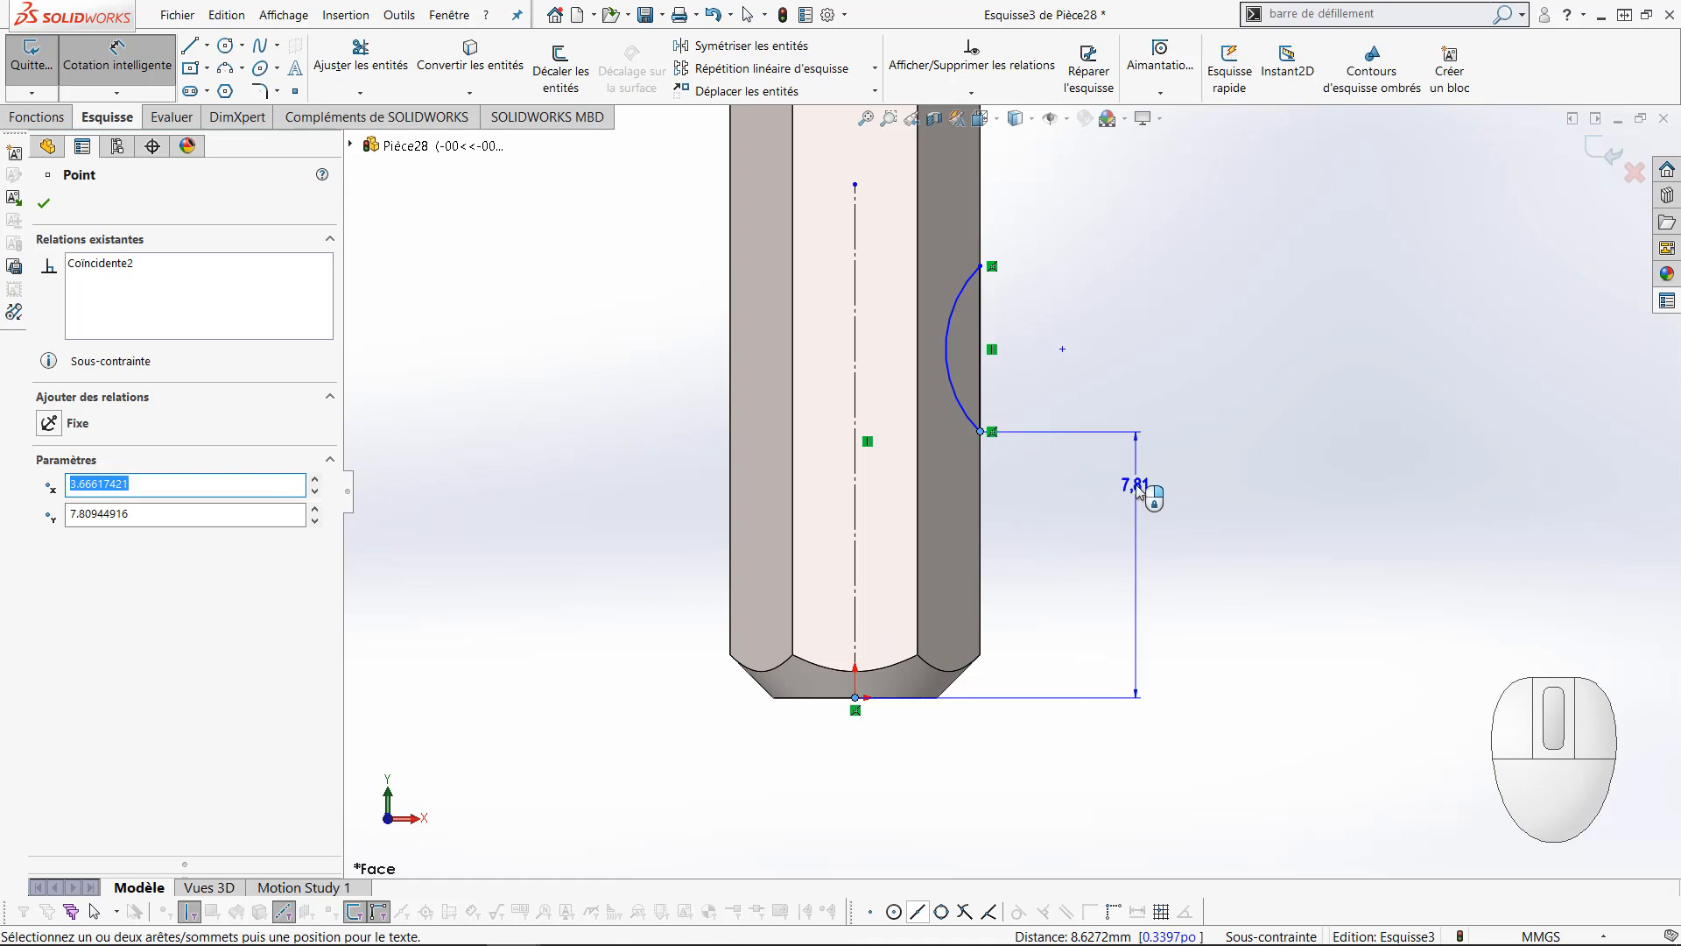
left_click(1137, 485)
type("8.65")
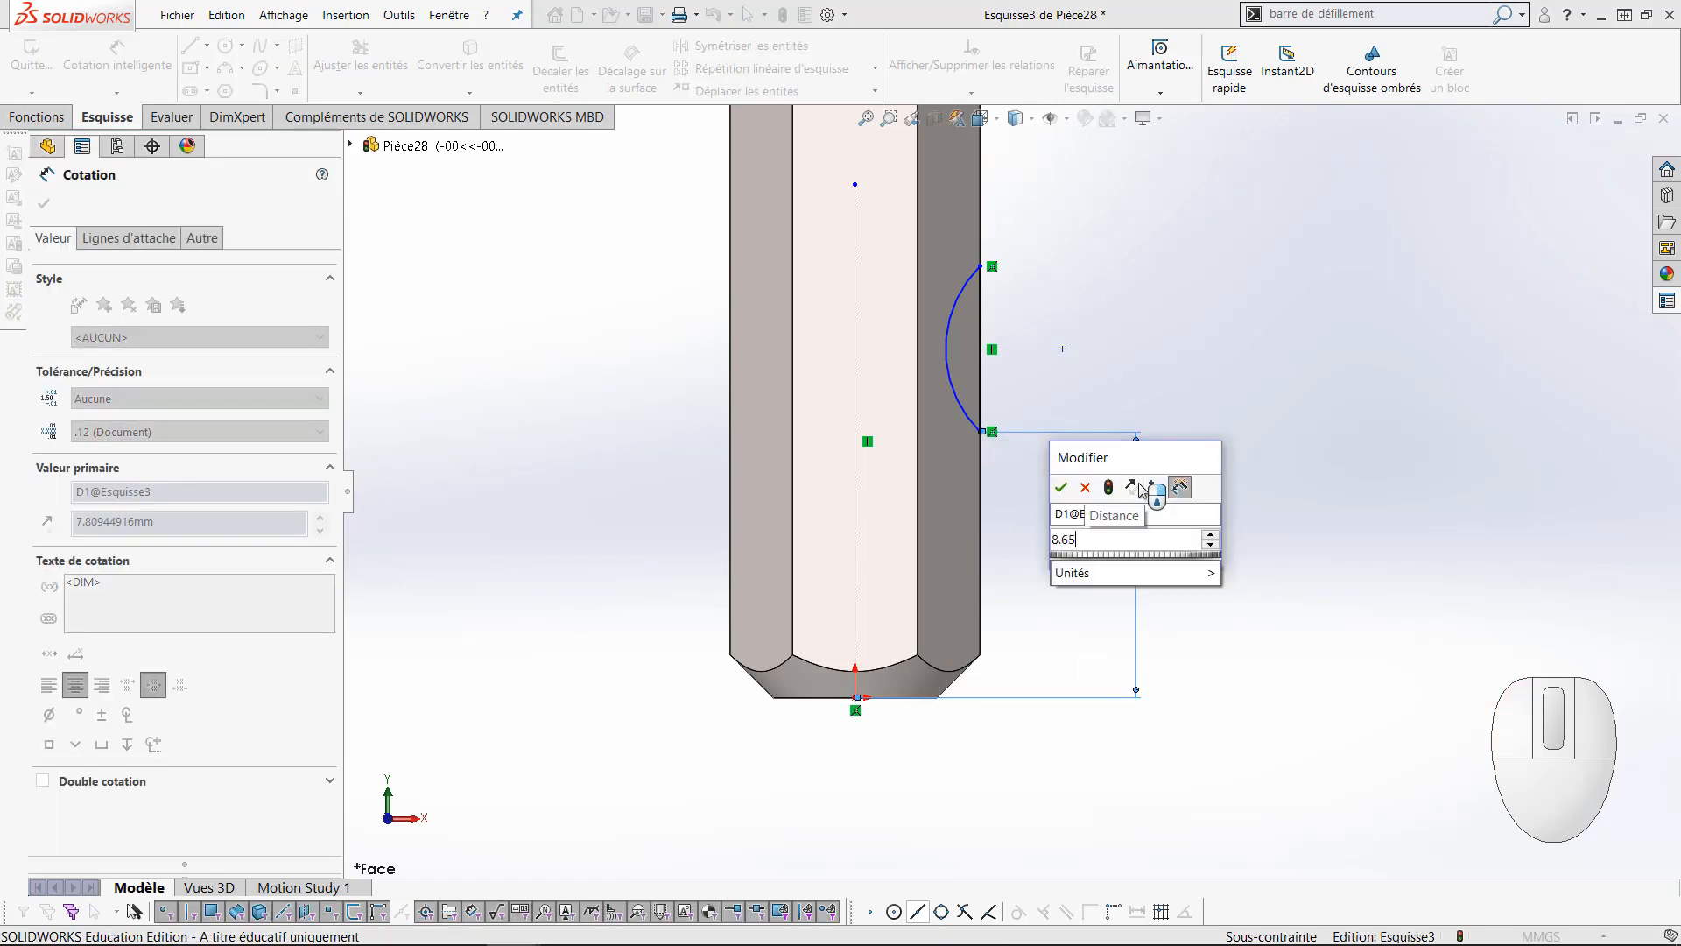
key("Return")
Dimension the vertical line closing the arc profile as 4.45 mm long
left_click(982, 372)
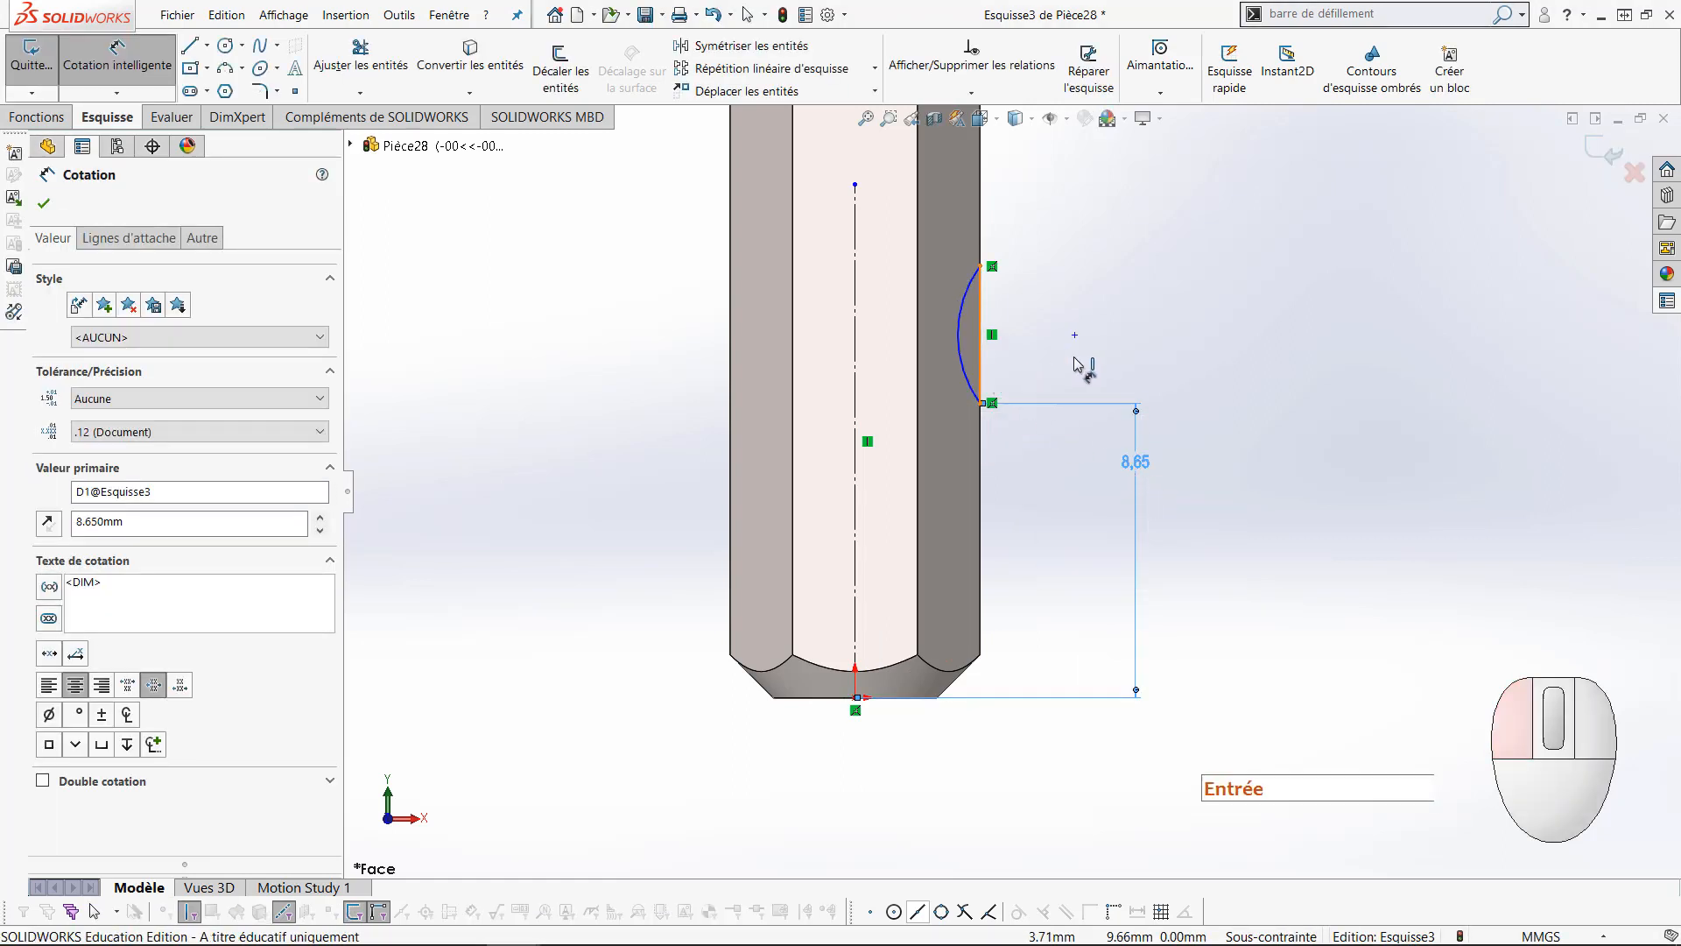
left_click(1098, 354)
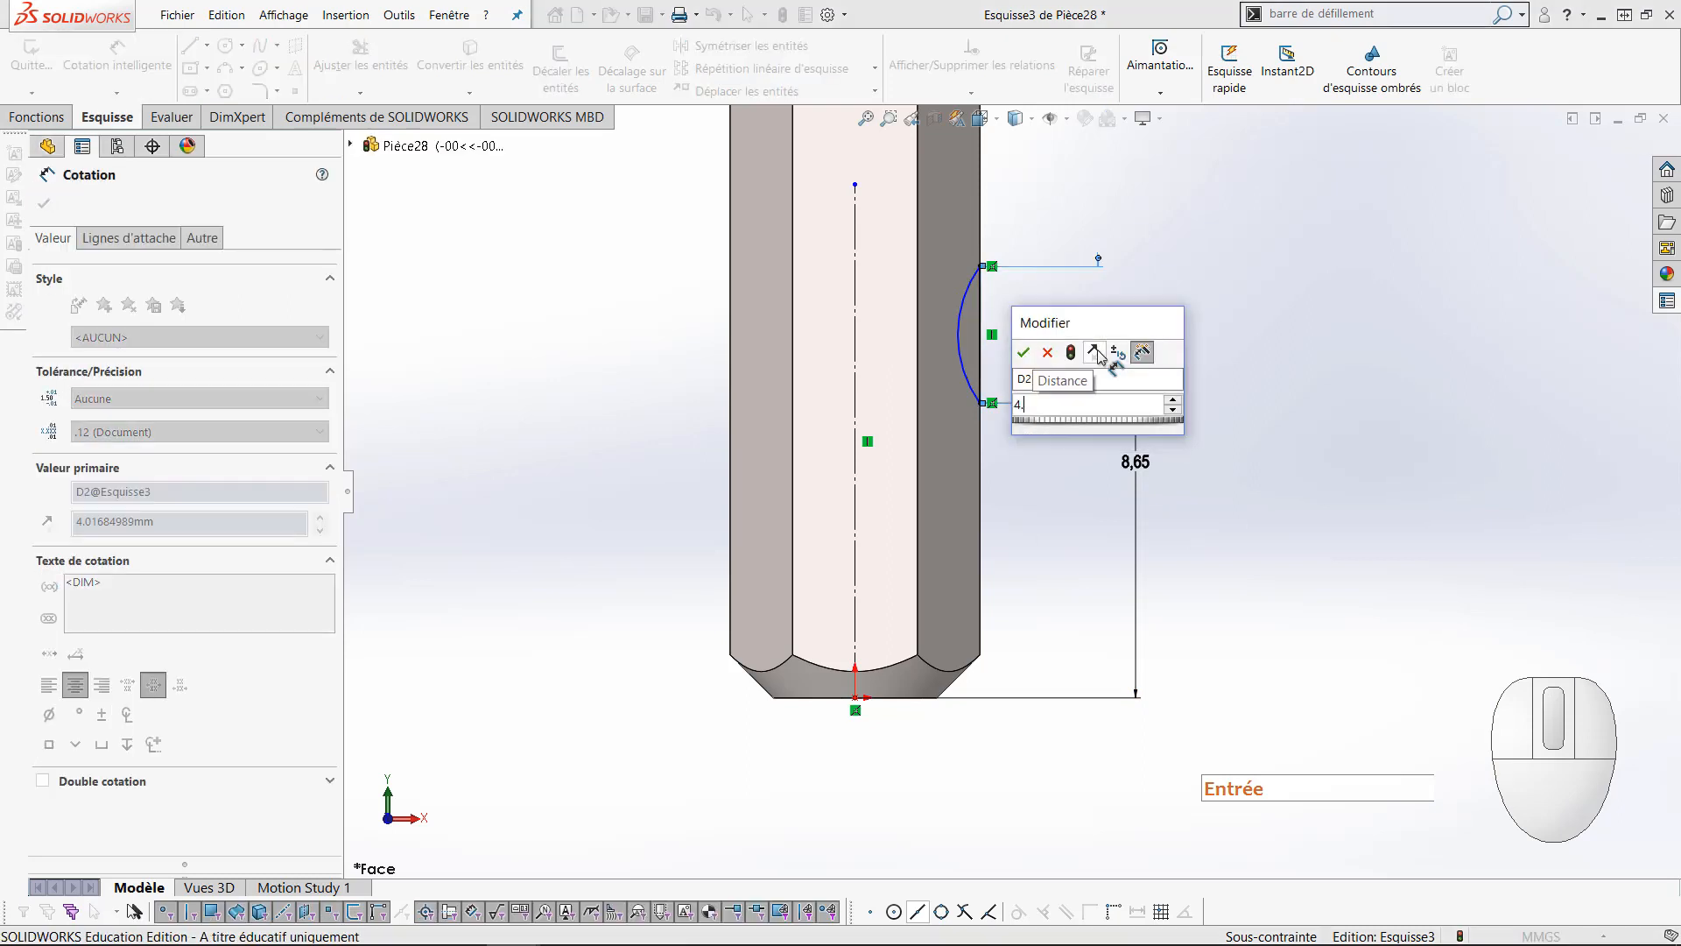
key("Return")
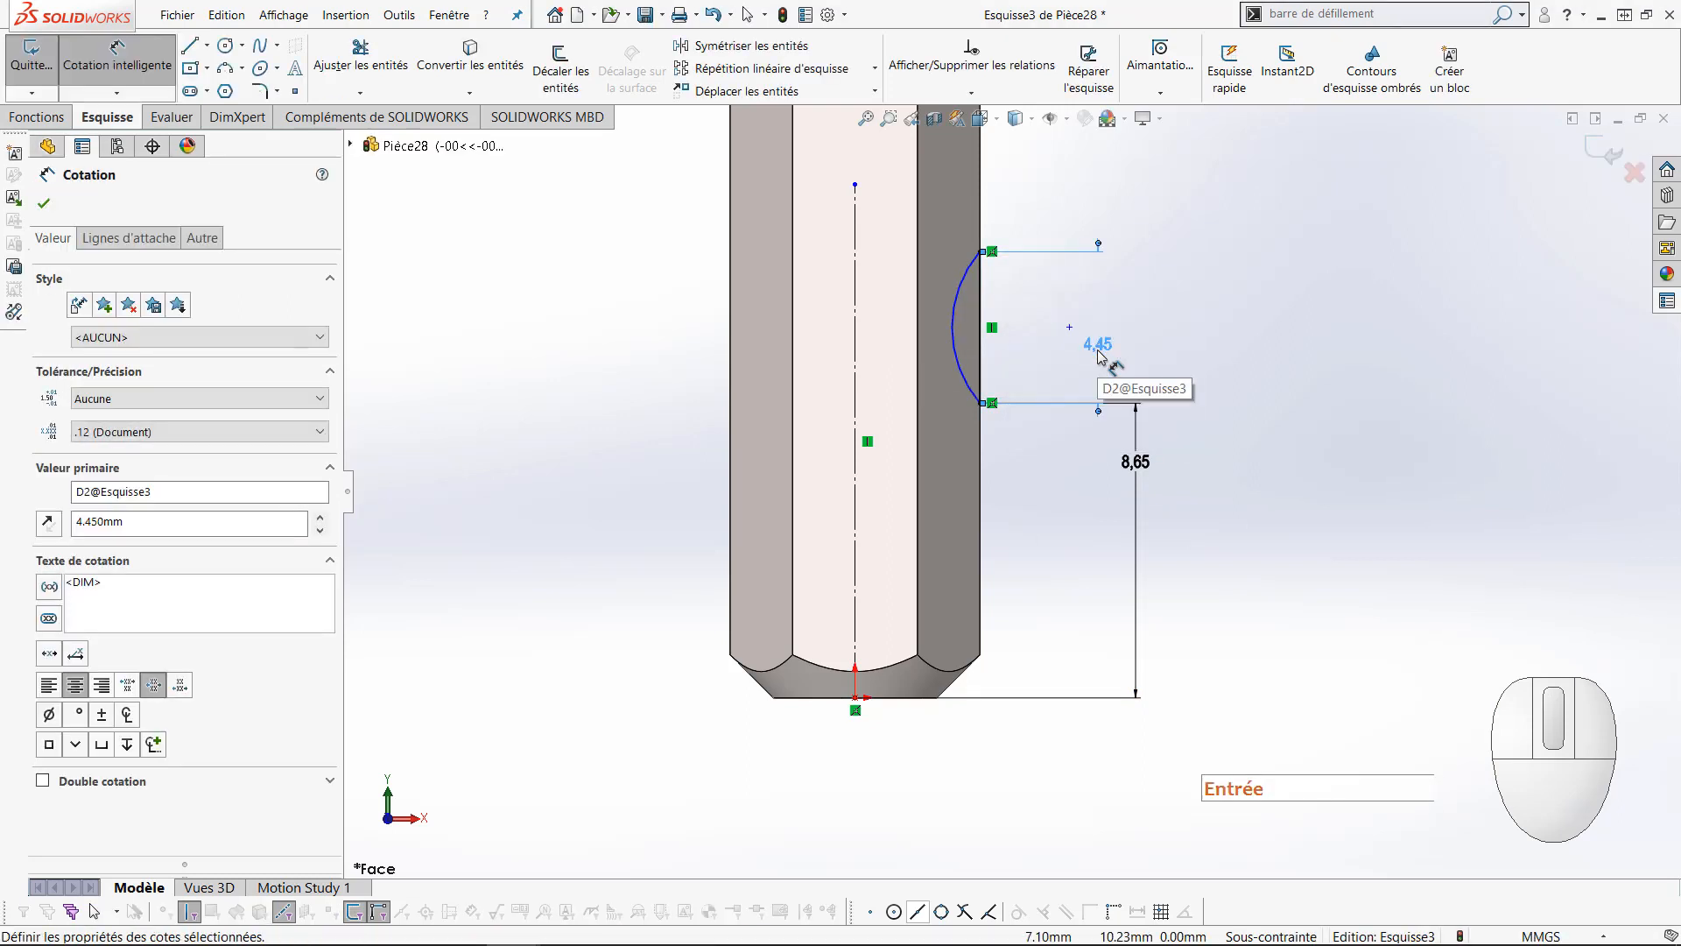
scroll(1079, 340, "down", 3)
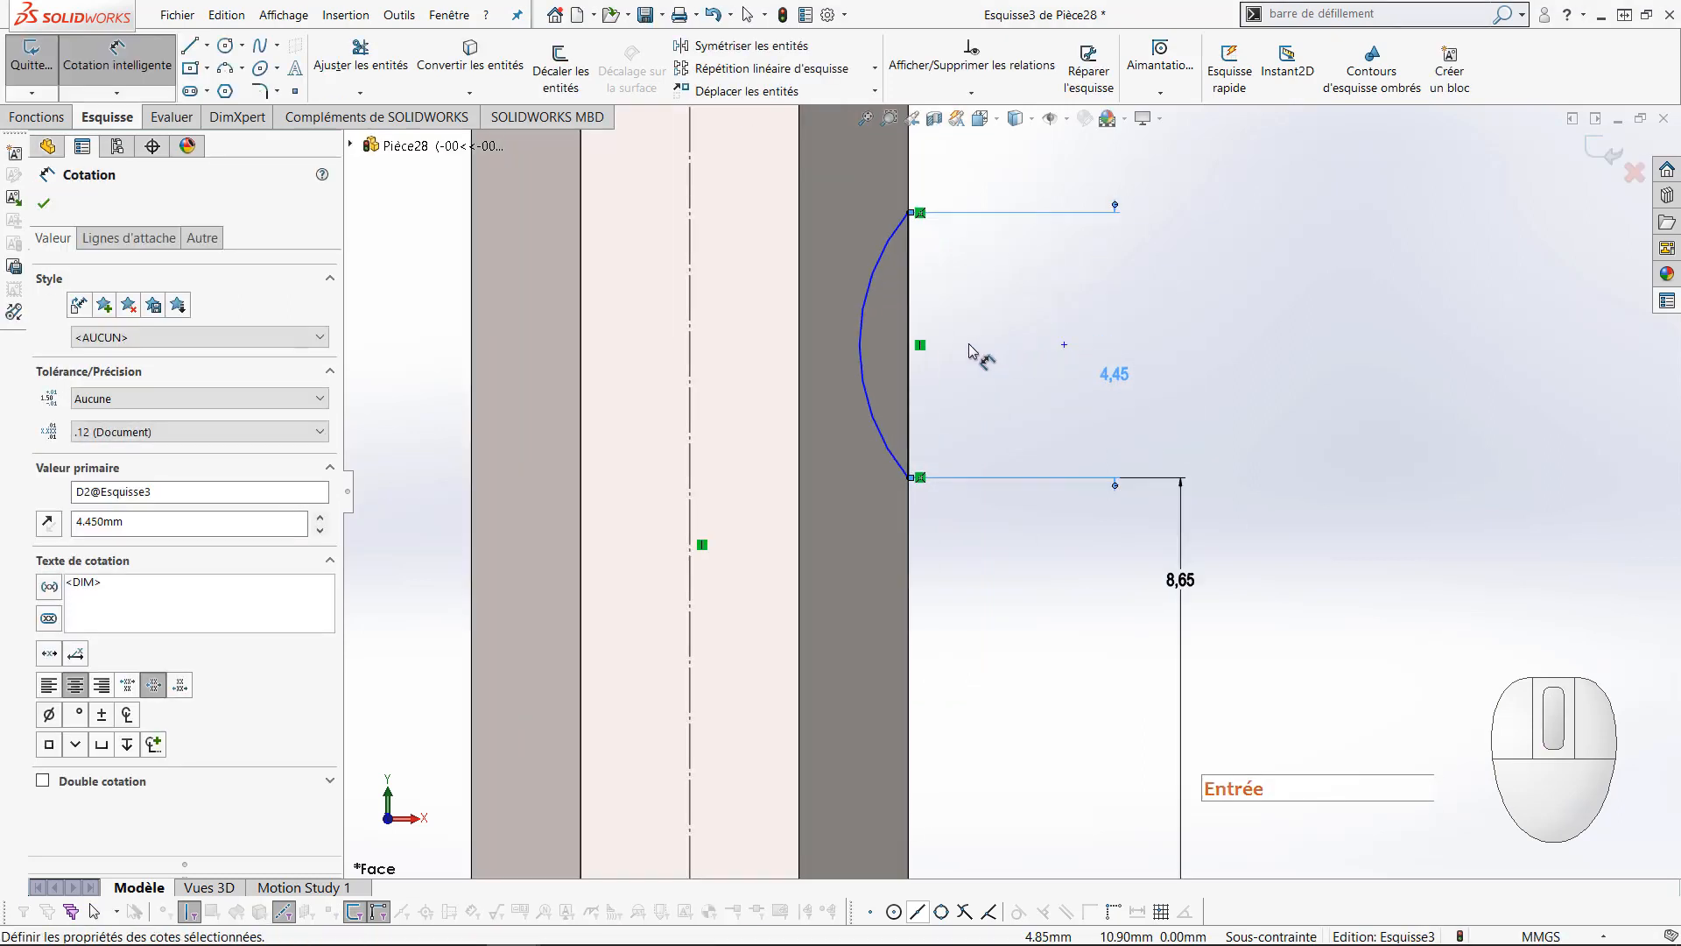
Dimension the doubled distance from the groove arc across the vertical centerline as 4.8 mm
left_click(862, 365)
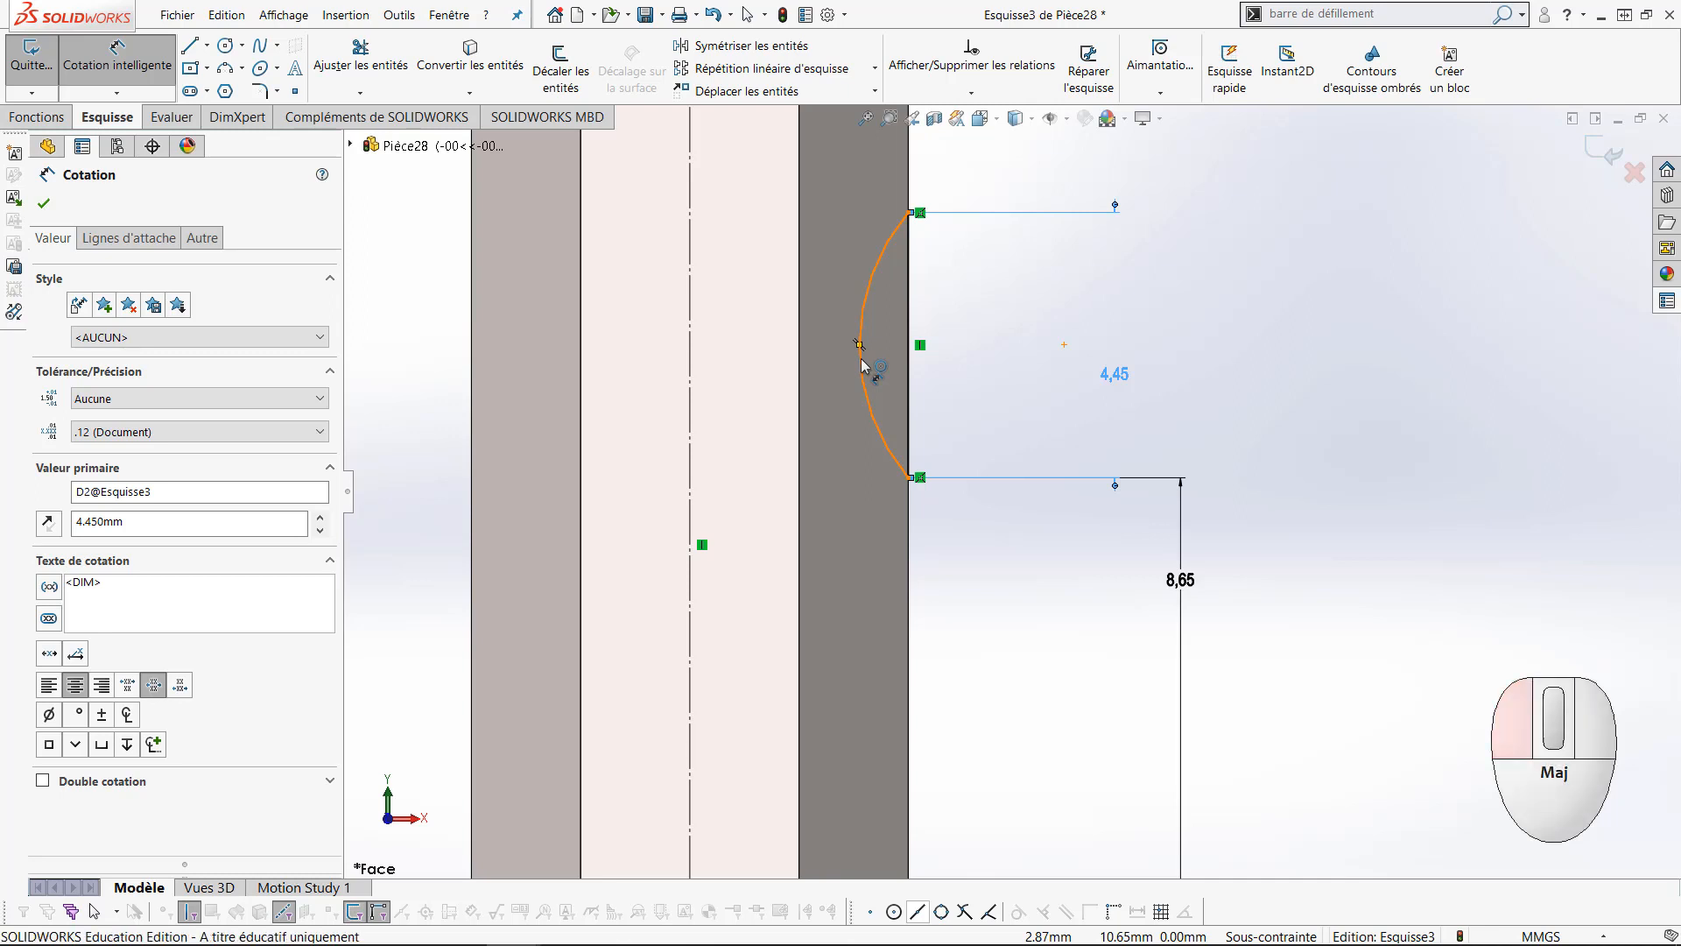
left_click(690, 356)
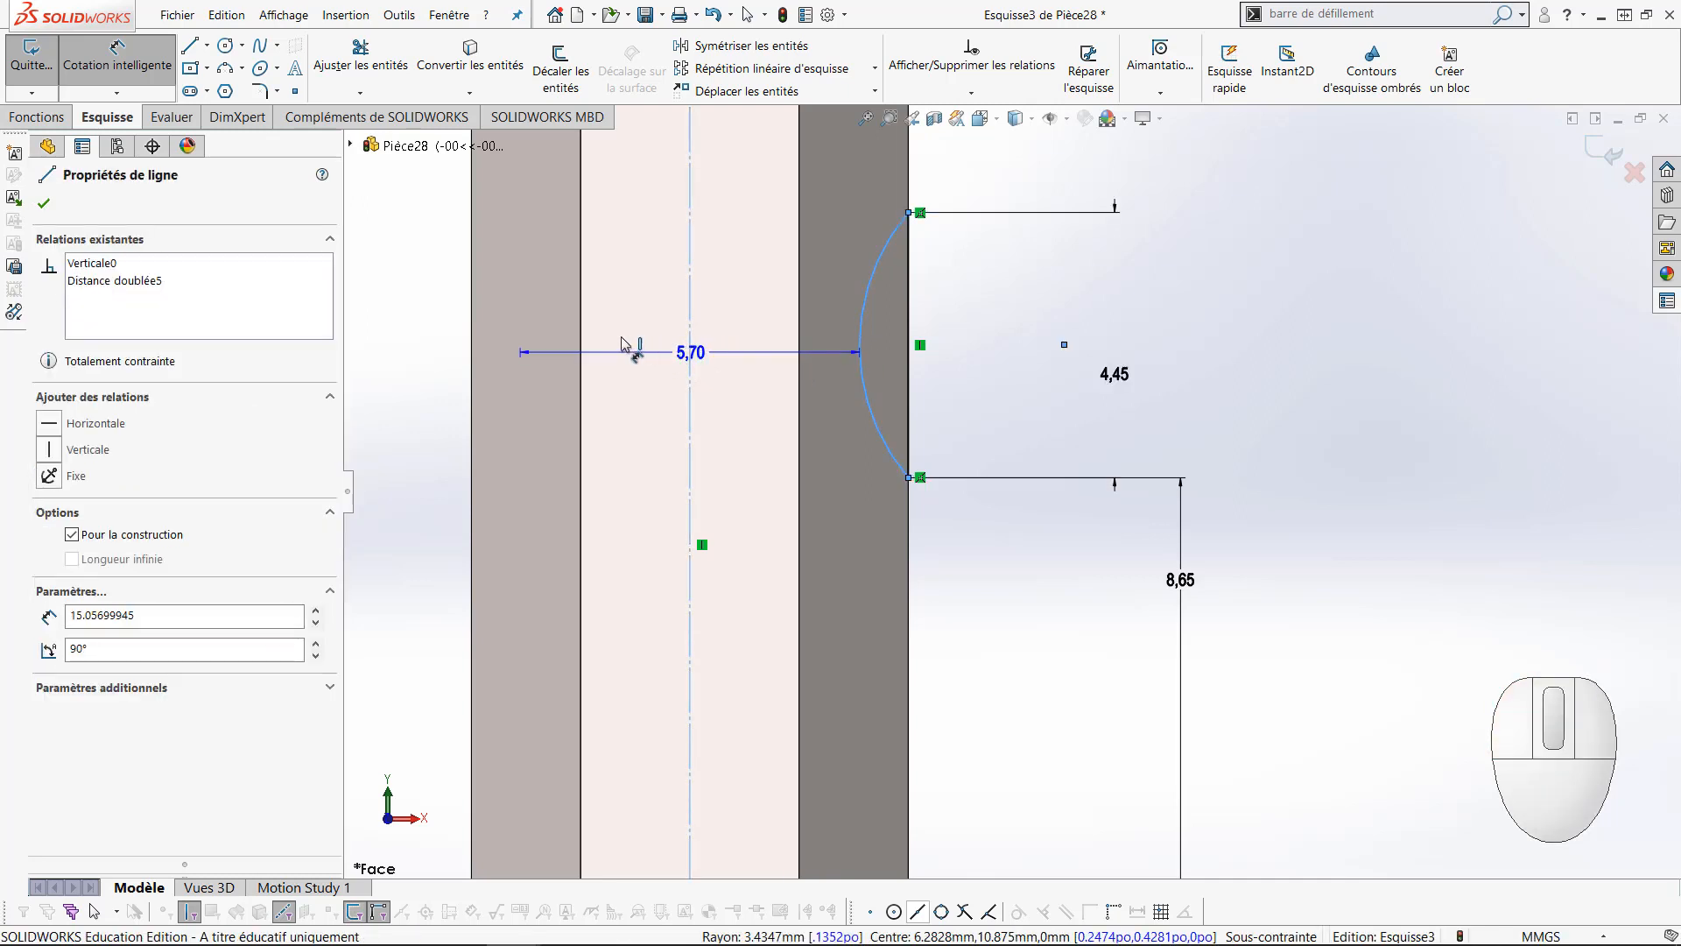
left_click(629, 341)
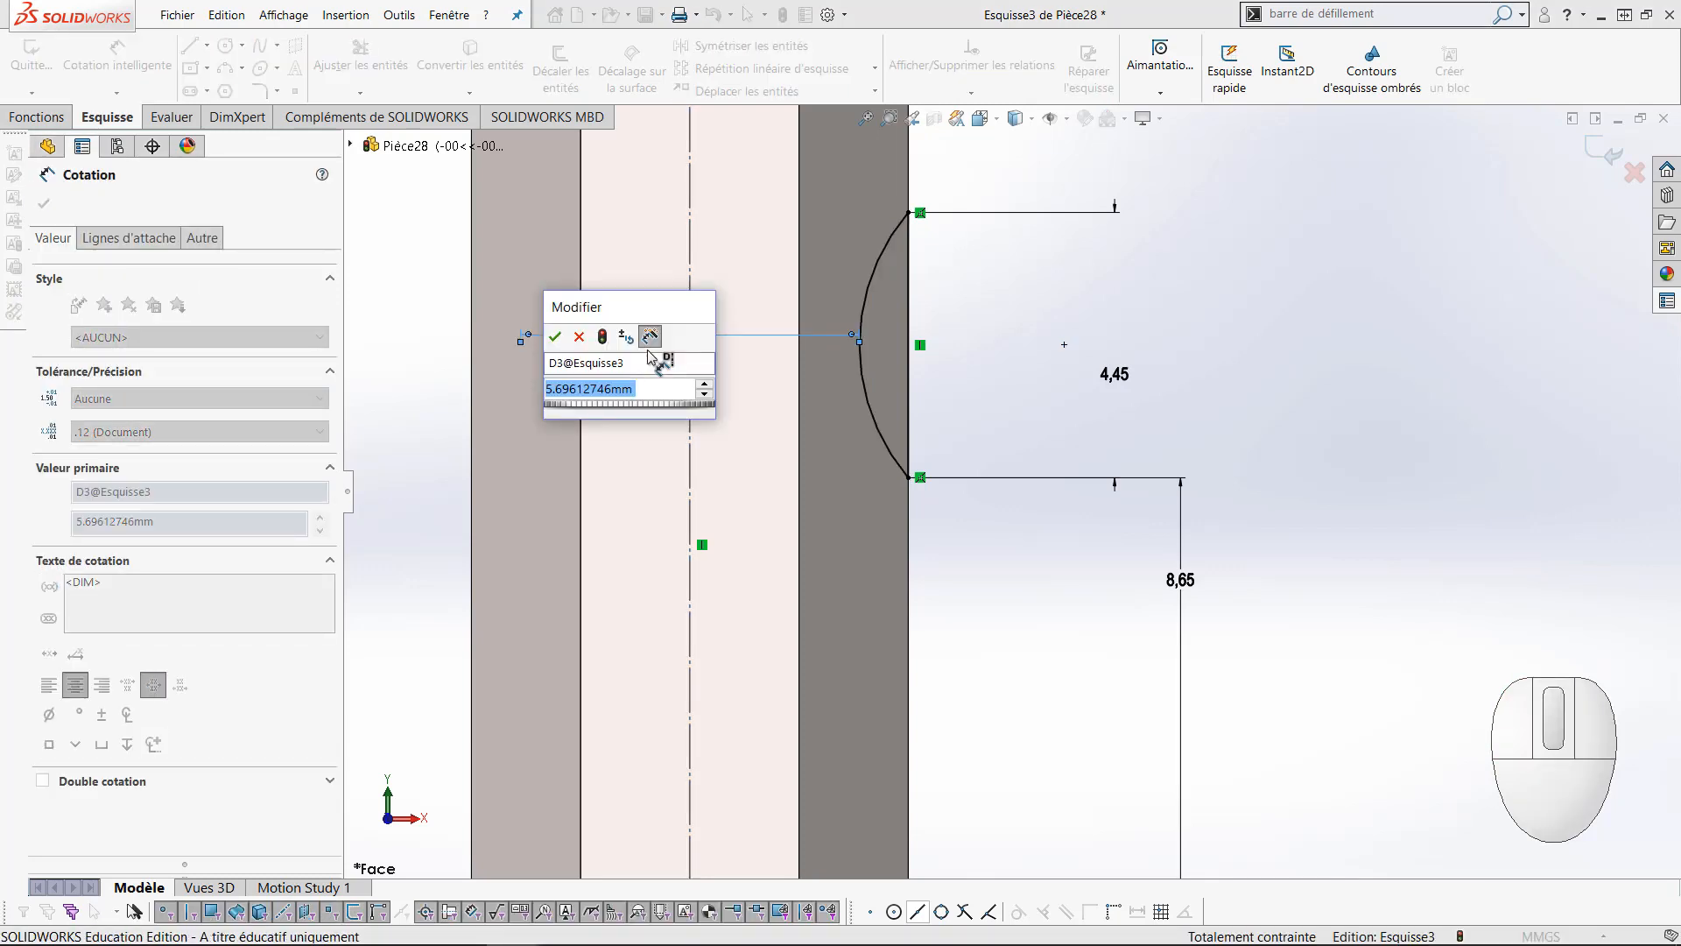
type("4")
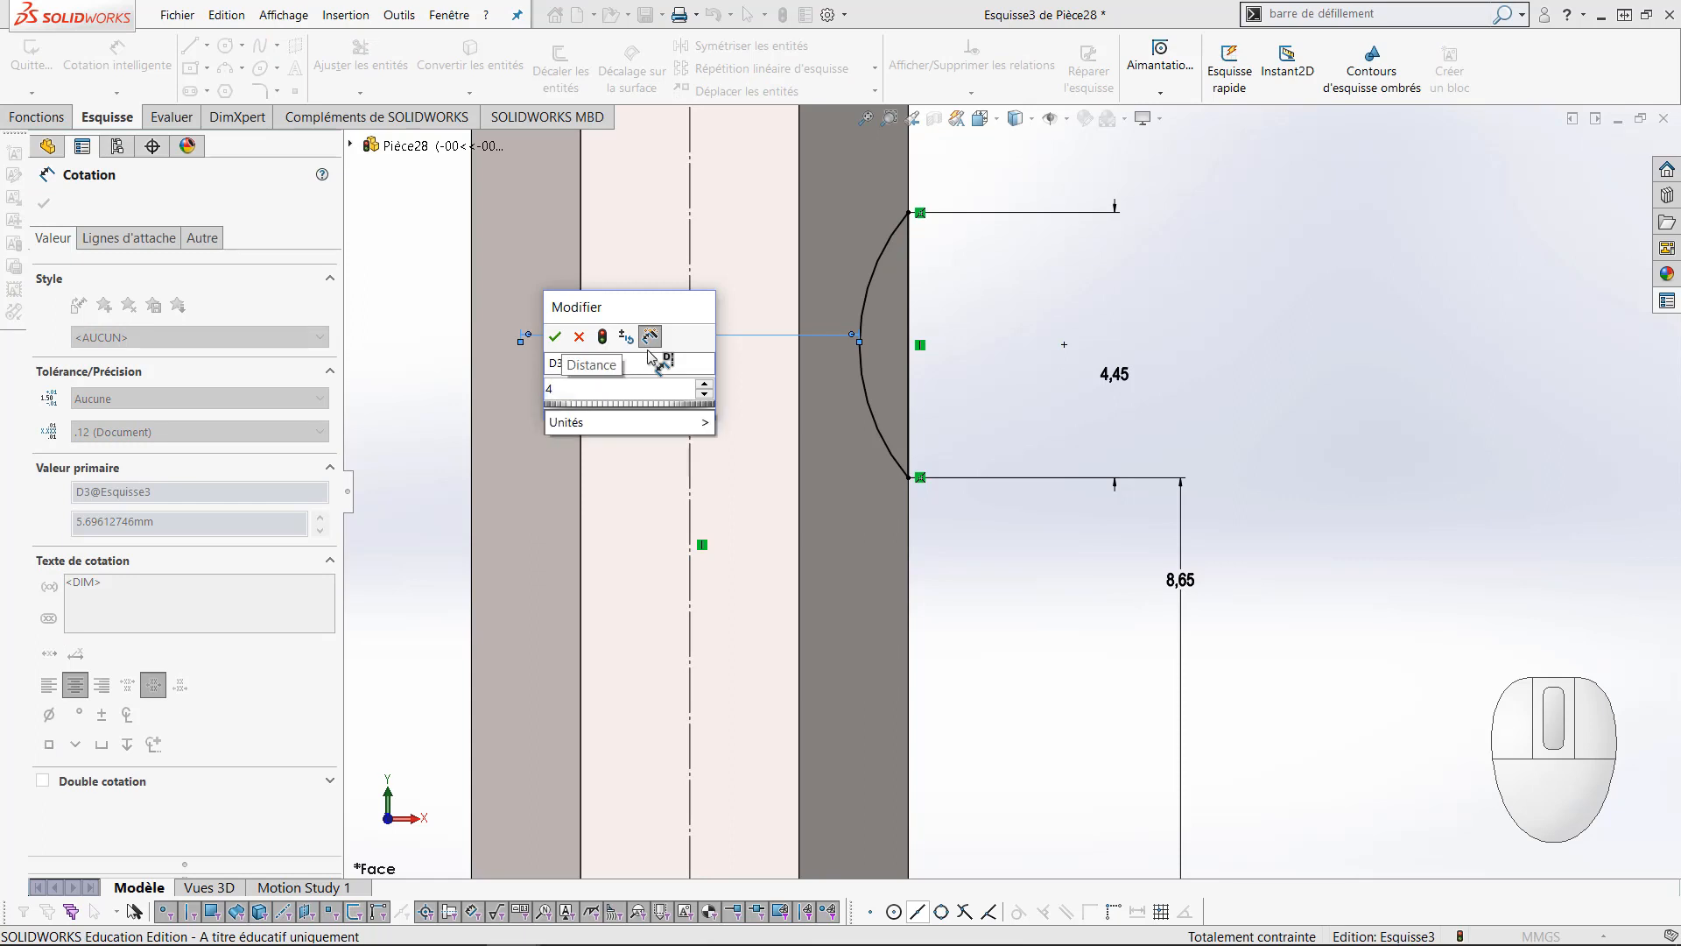
type(".8")
key("Return")
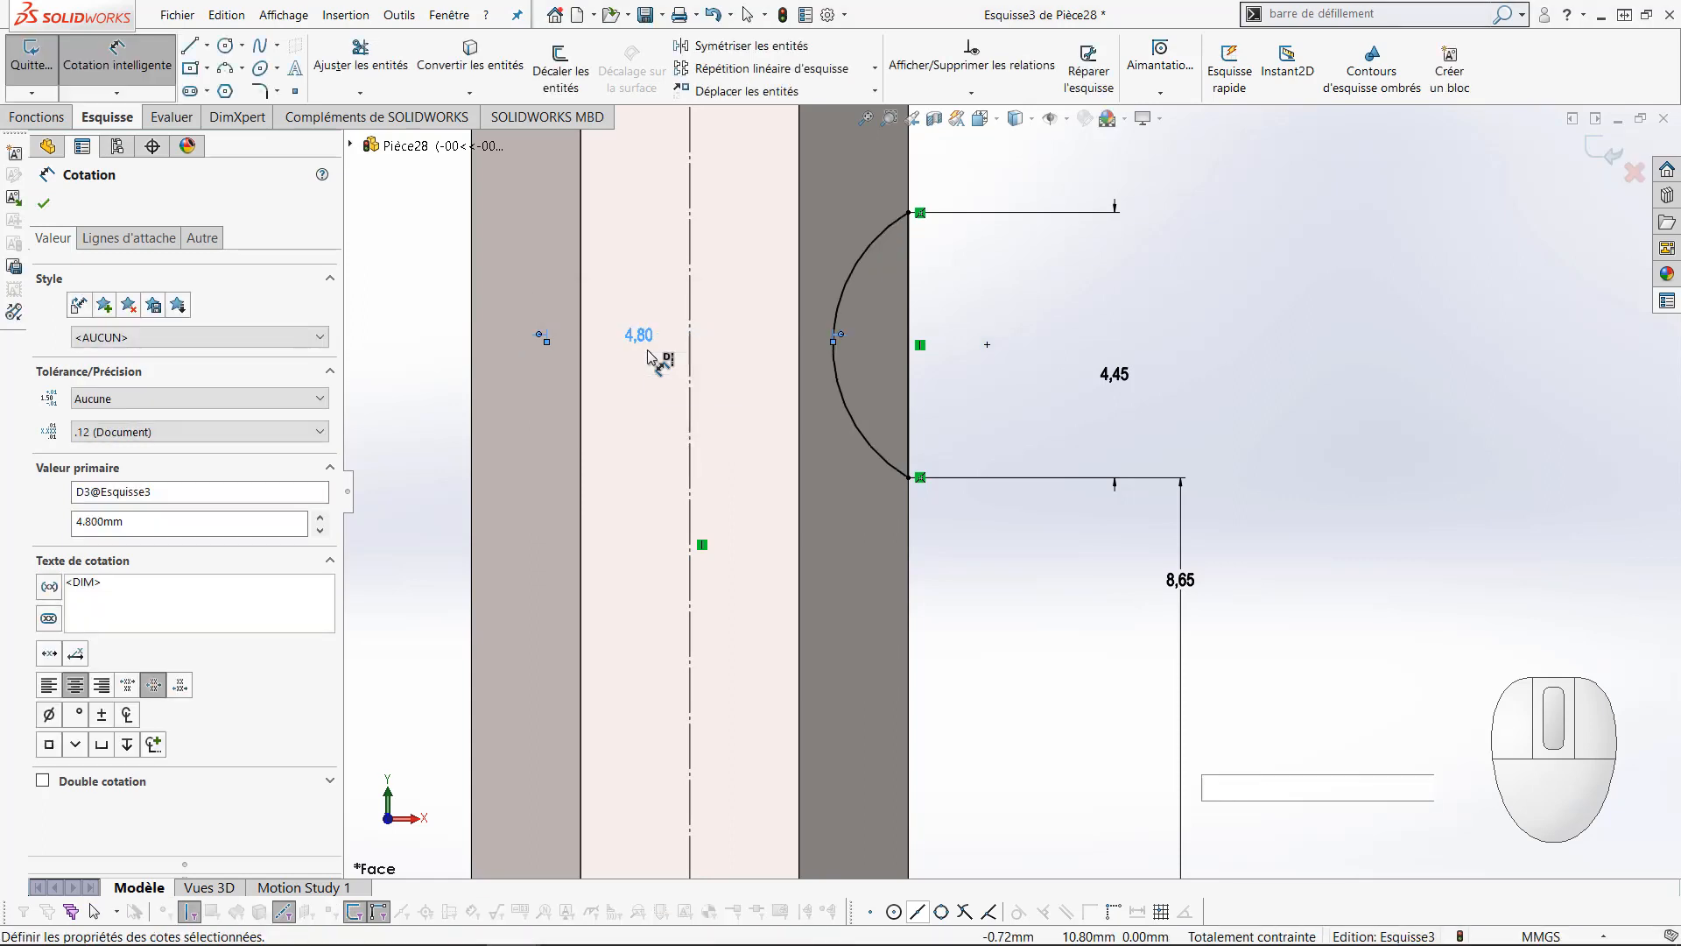
Cut the groove around the hexagonal bar by revolving the arc profile 360° about the vertical centerline
left_click(36, 117)
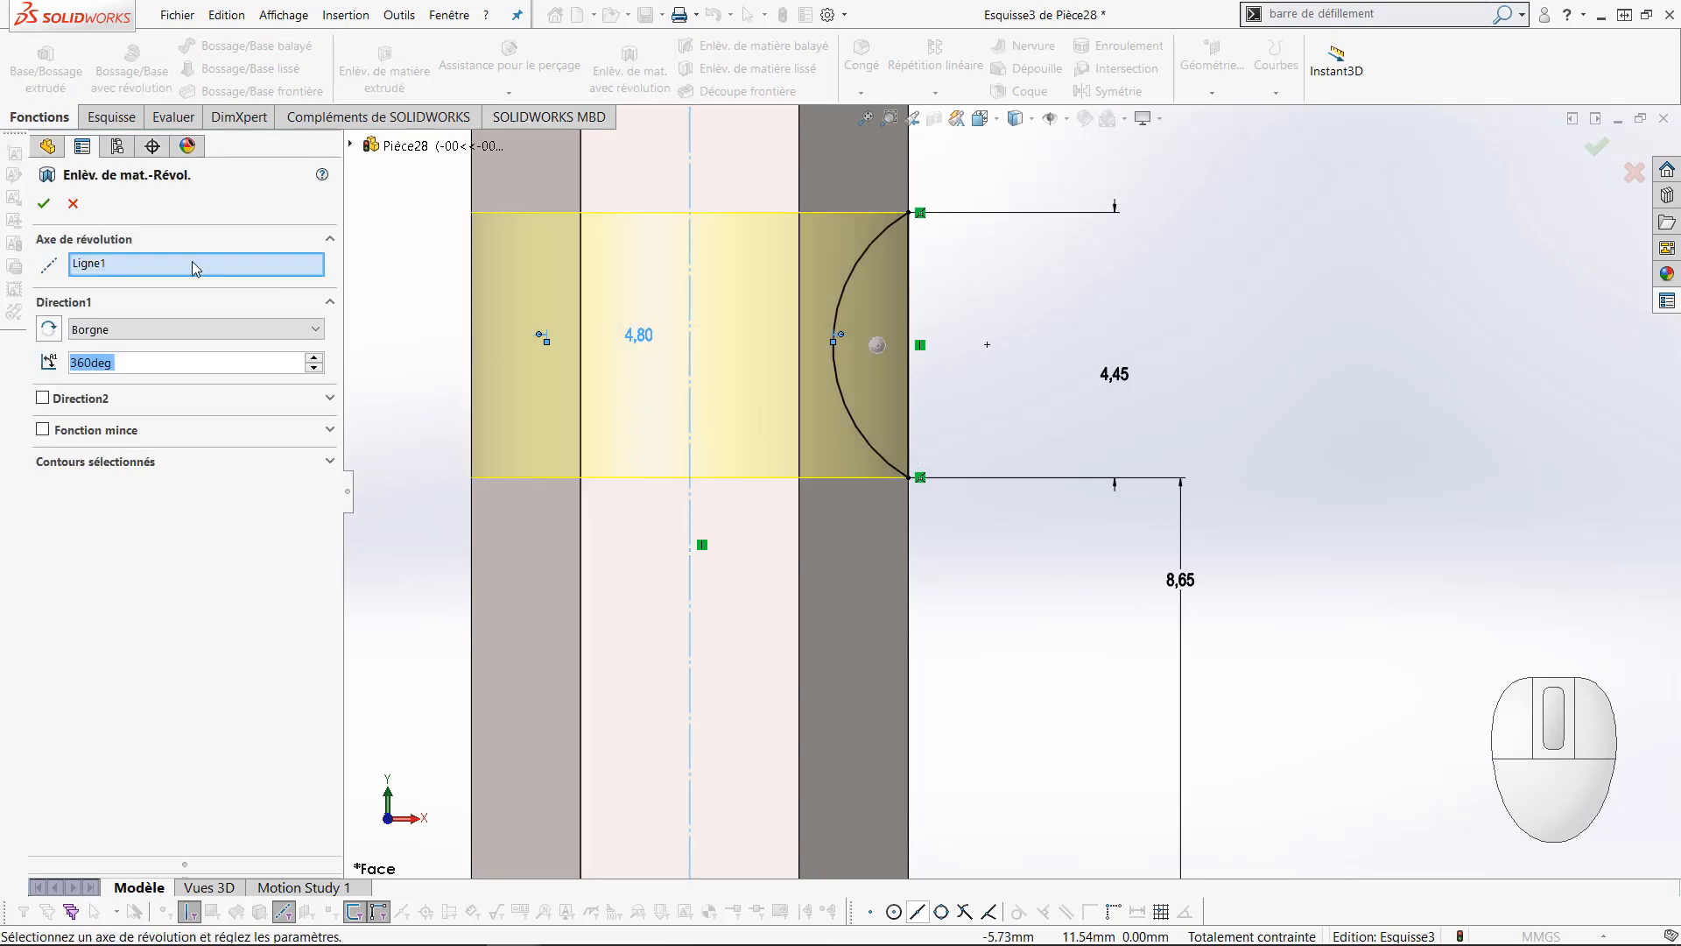
left_click(43, 205)
Start a sketch on the bar's upper hexagonal end face and draw an origin-centred circle of about 2.4 mm radius
scroll(1112, 504, "up", 5)
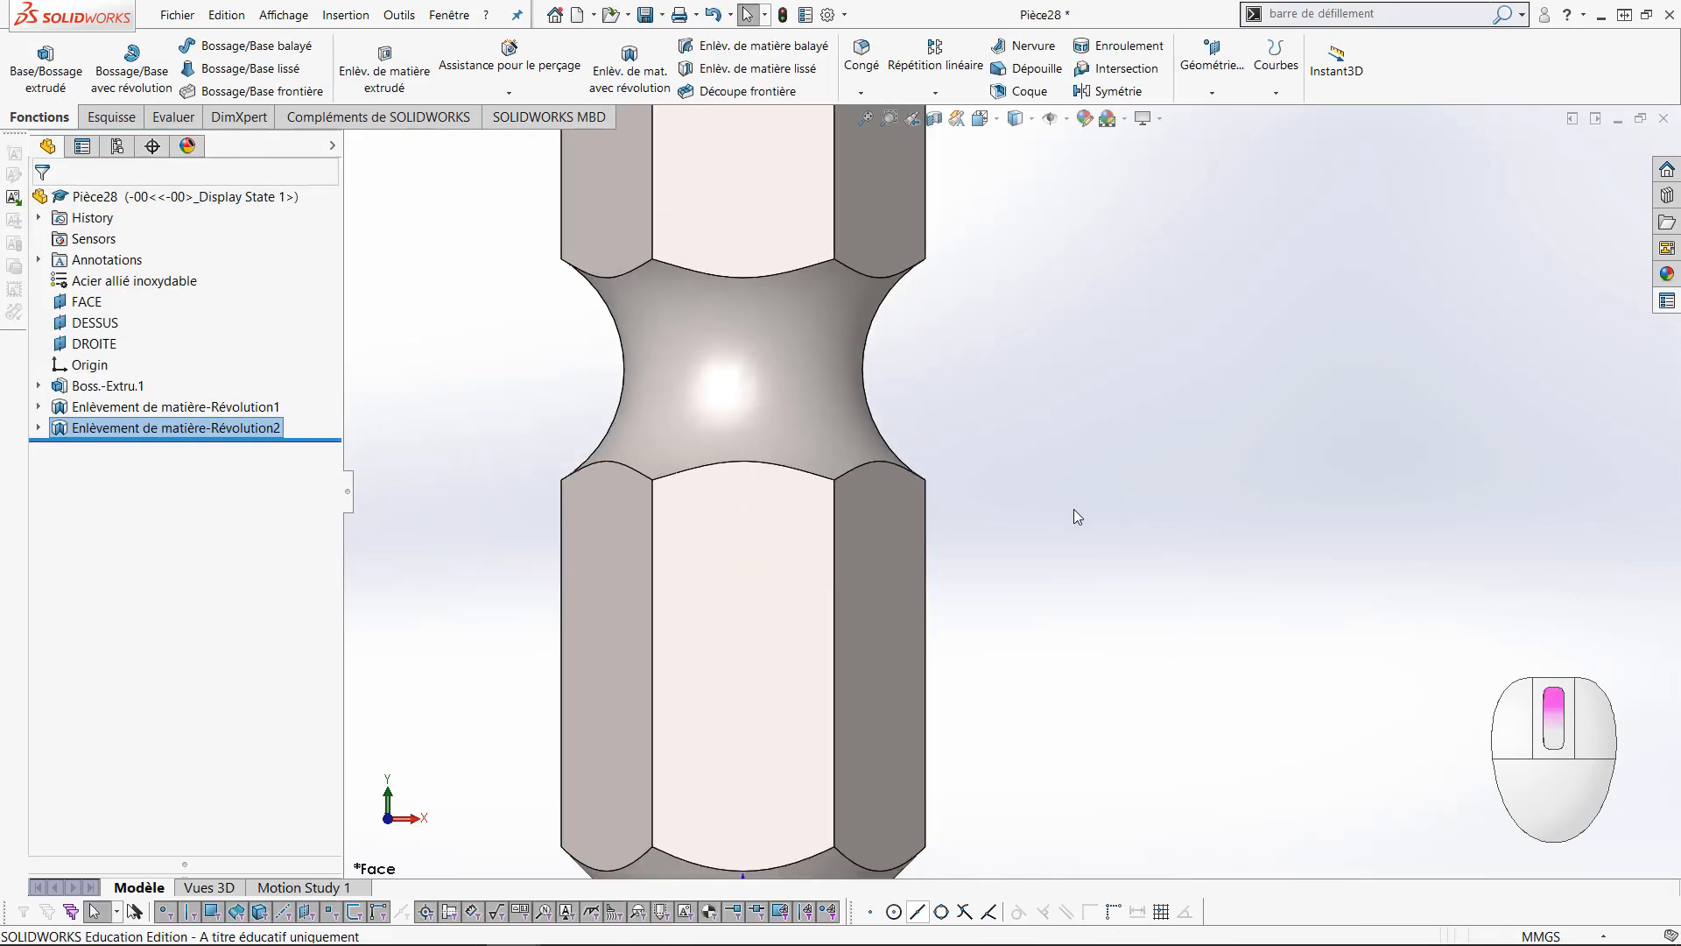
scroll(1065, 505, "up", 3)
middle_click_drag(1039, 480, 972, 574)
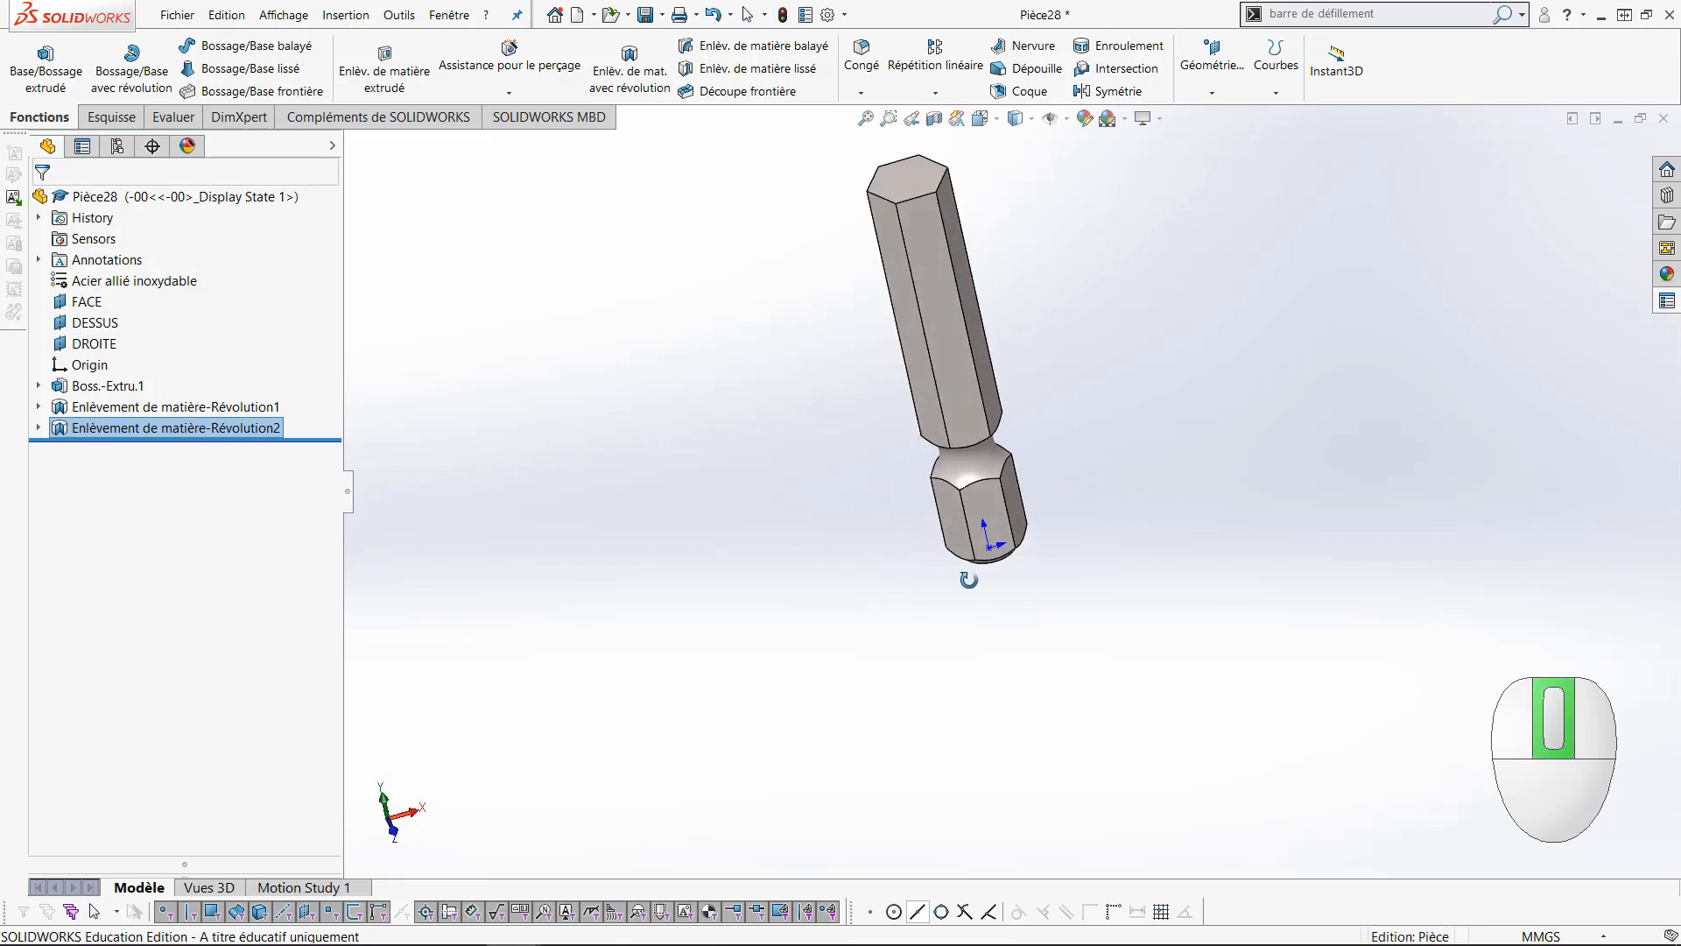
middle_click_drag(1038, 376, 919, 578, "ctrl")
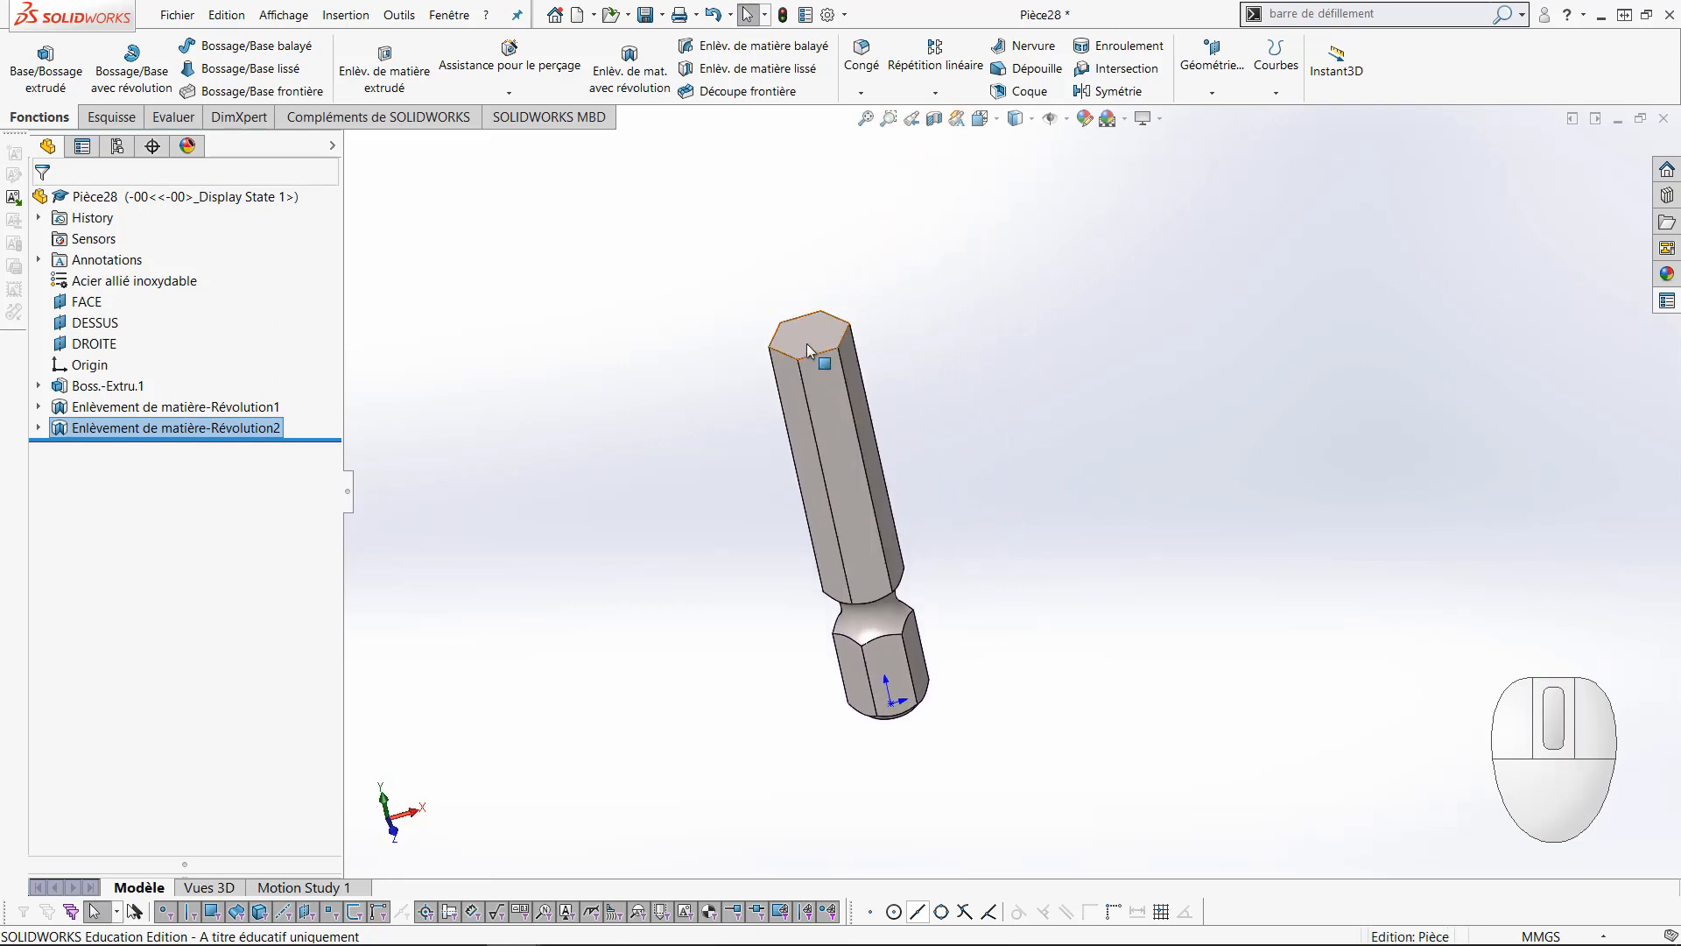
left_click(808, 333)
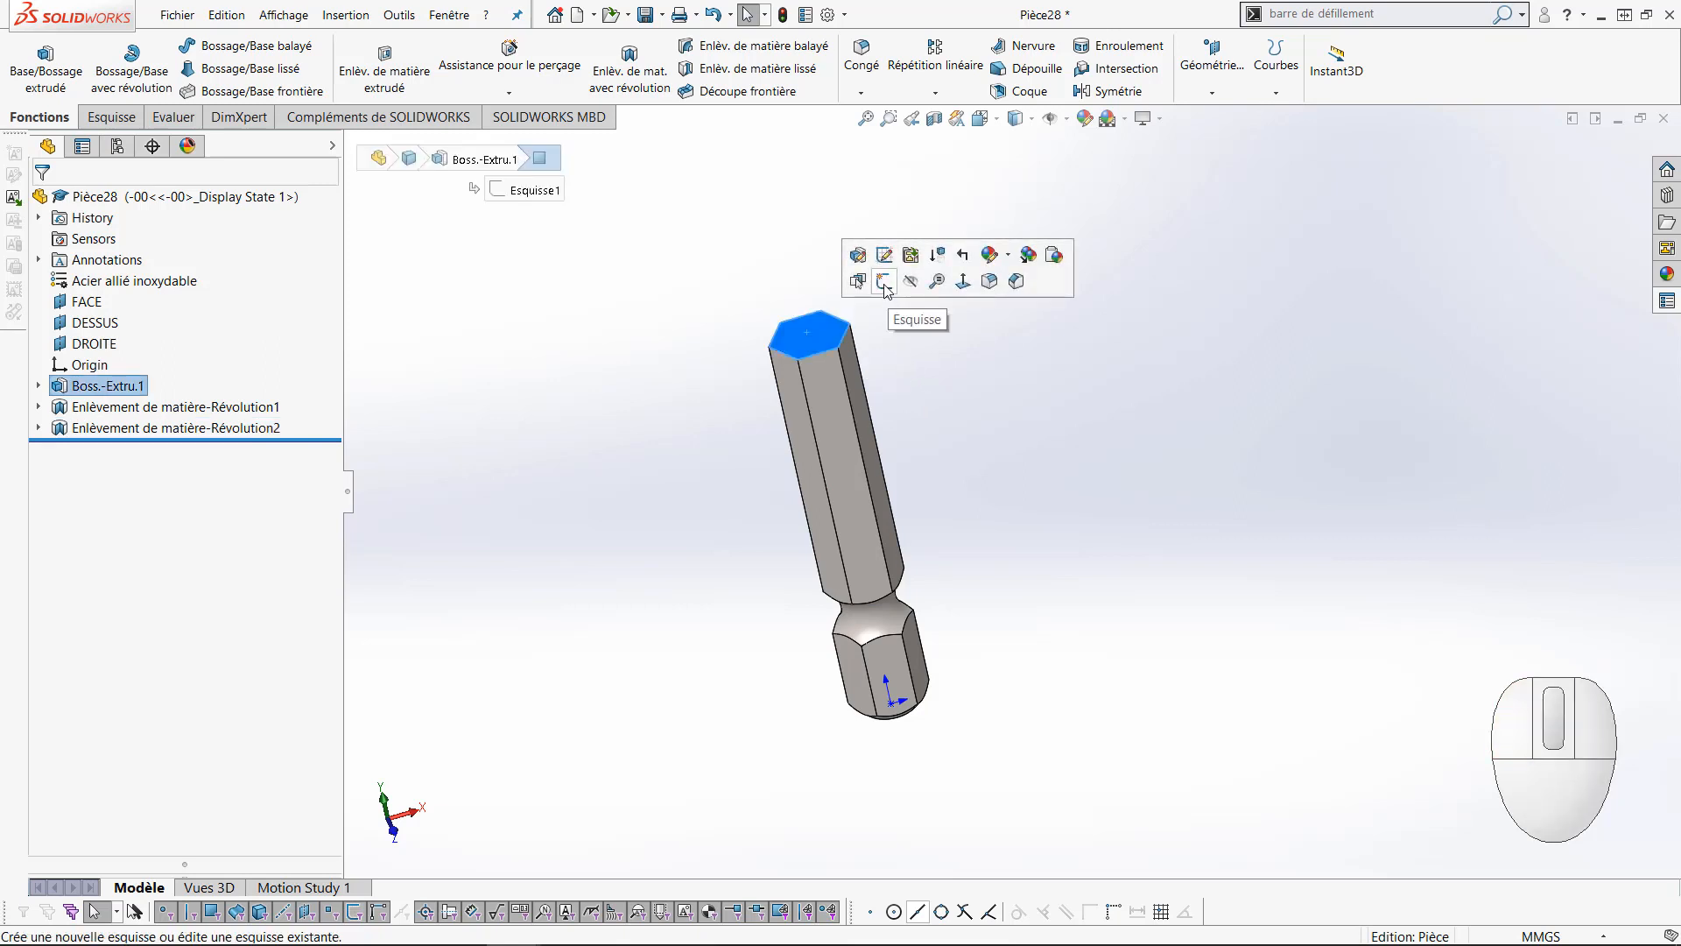
left_click(892, 289)
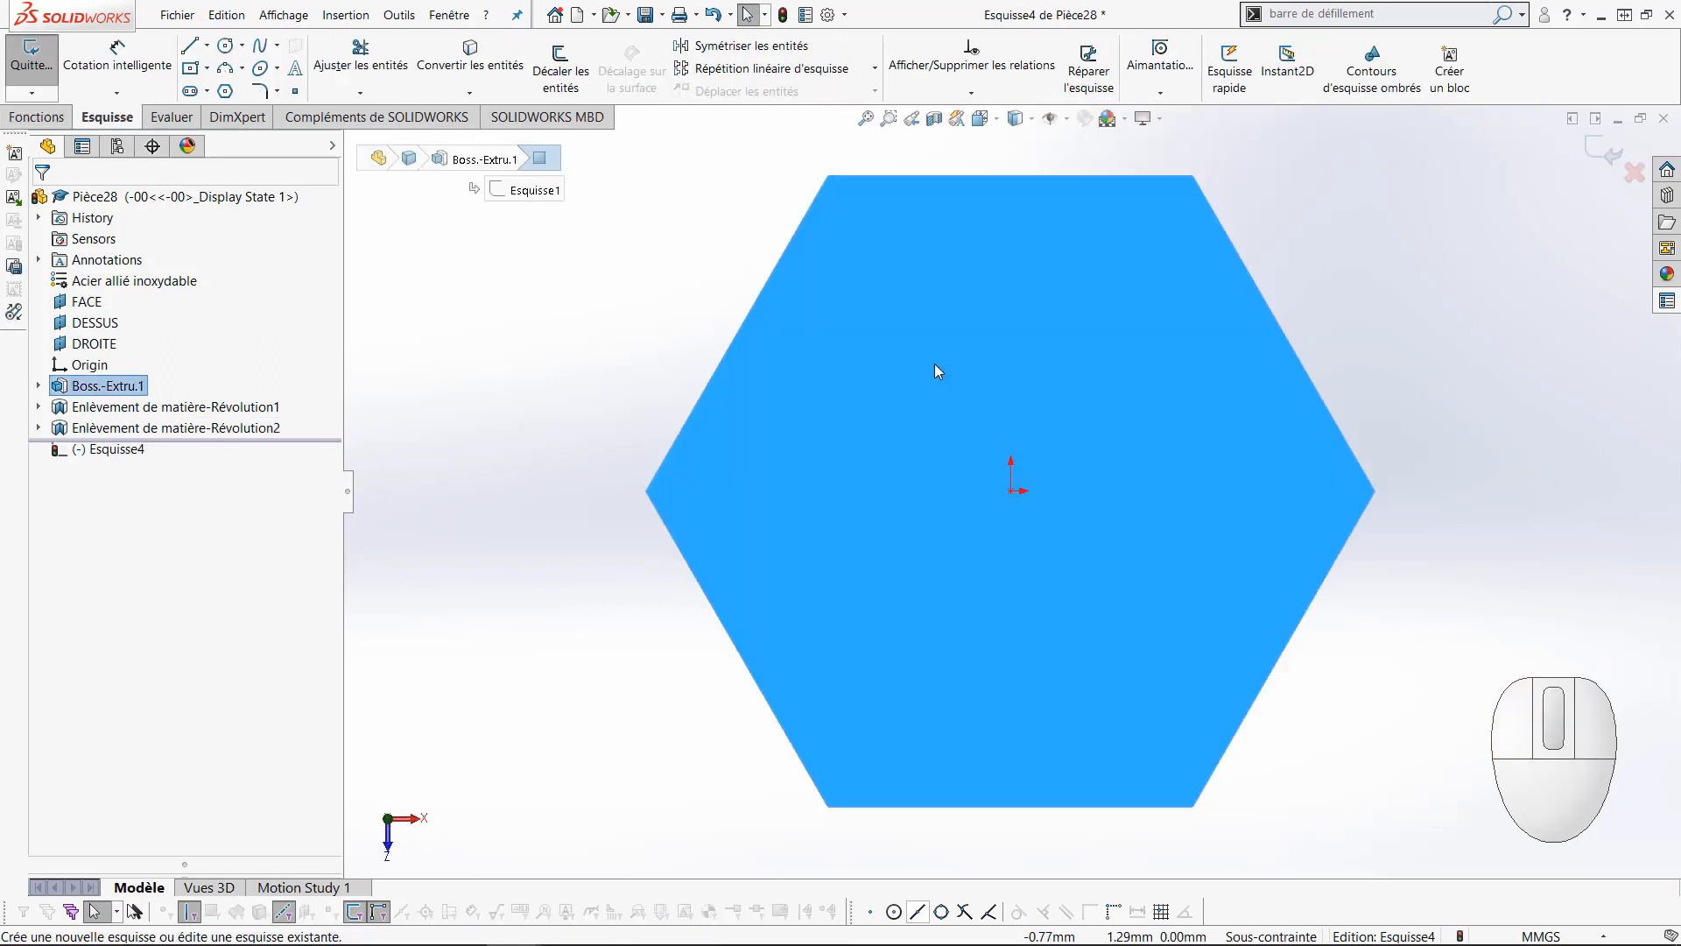
right_click_drag(600, 399, 736, 394)
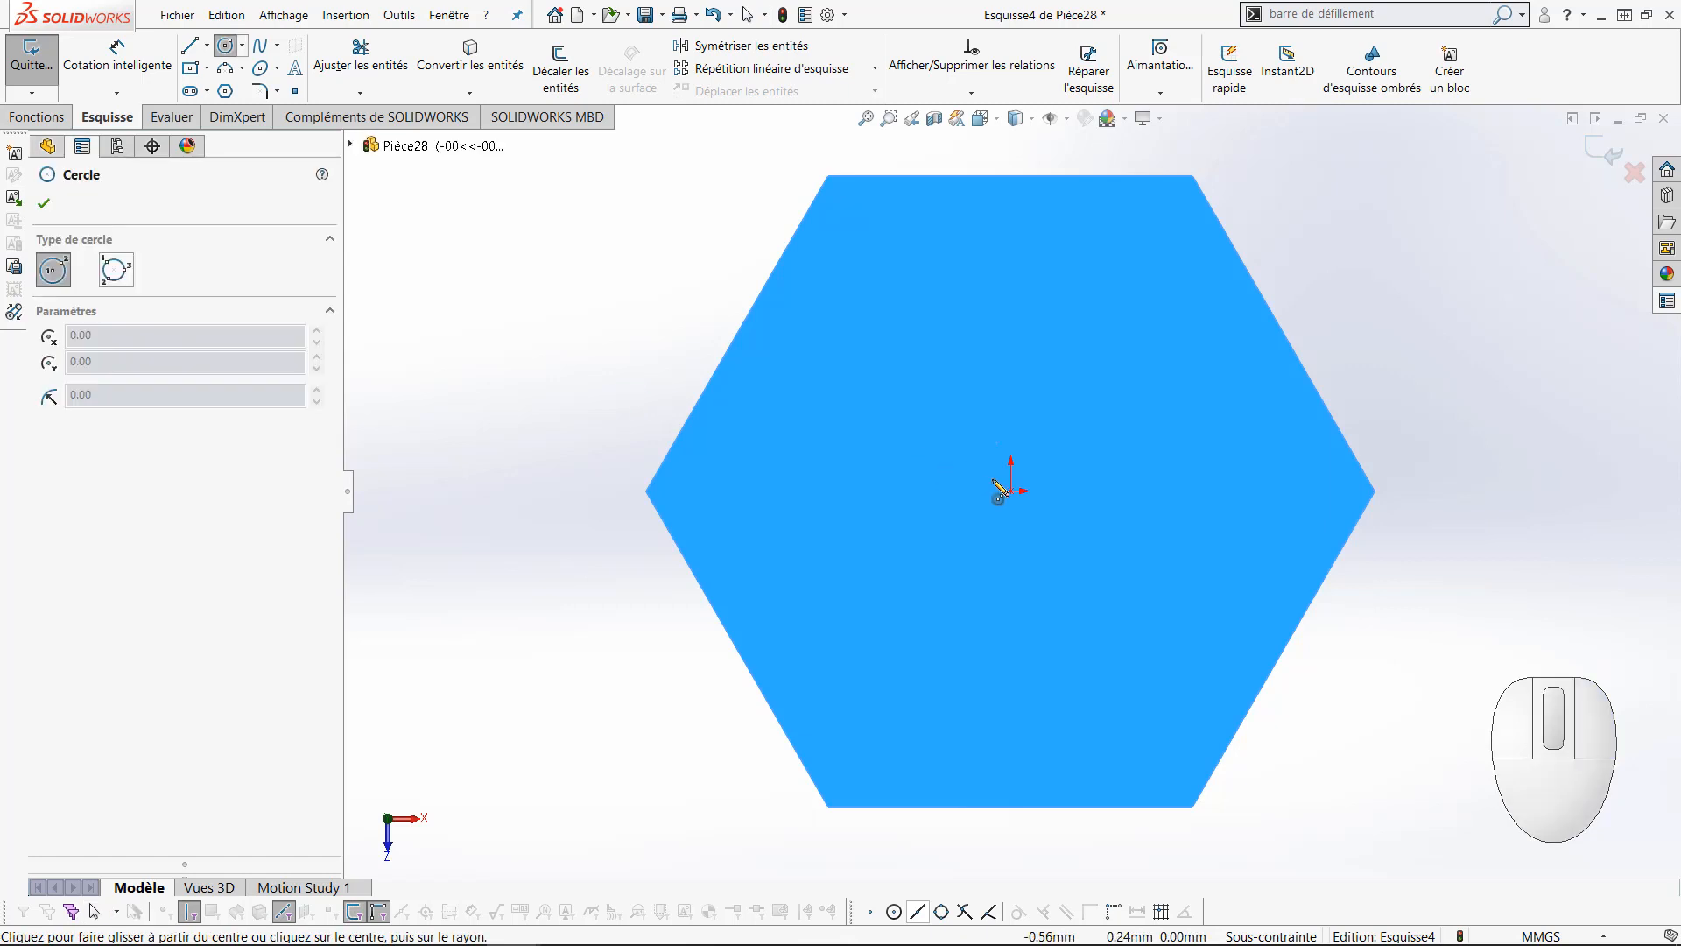
left_click(1013, 491)
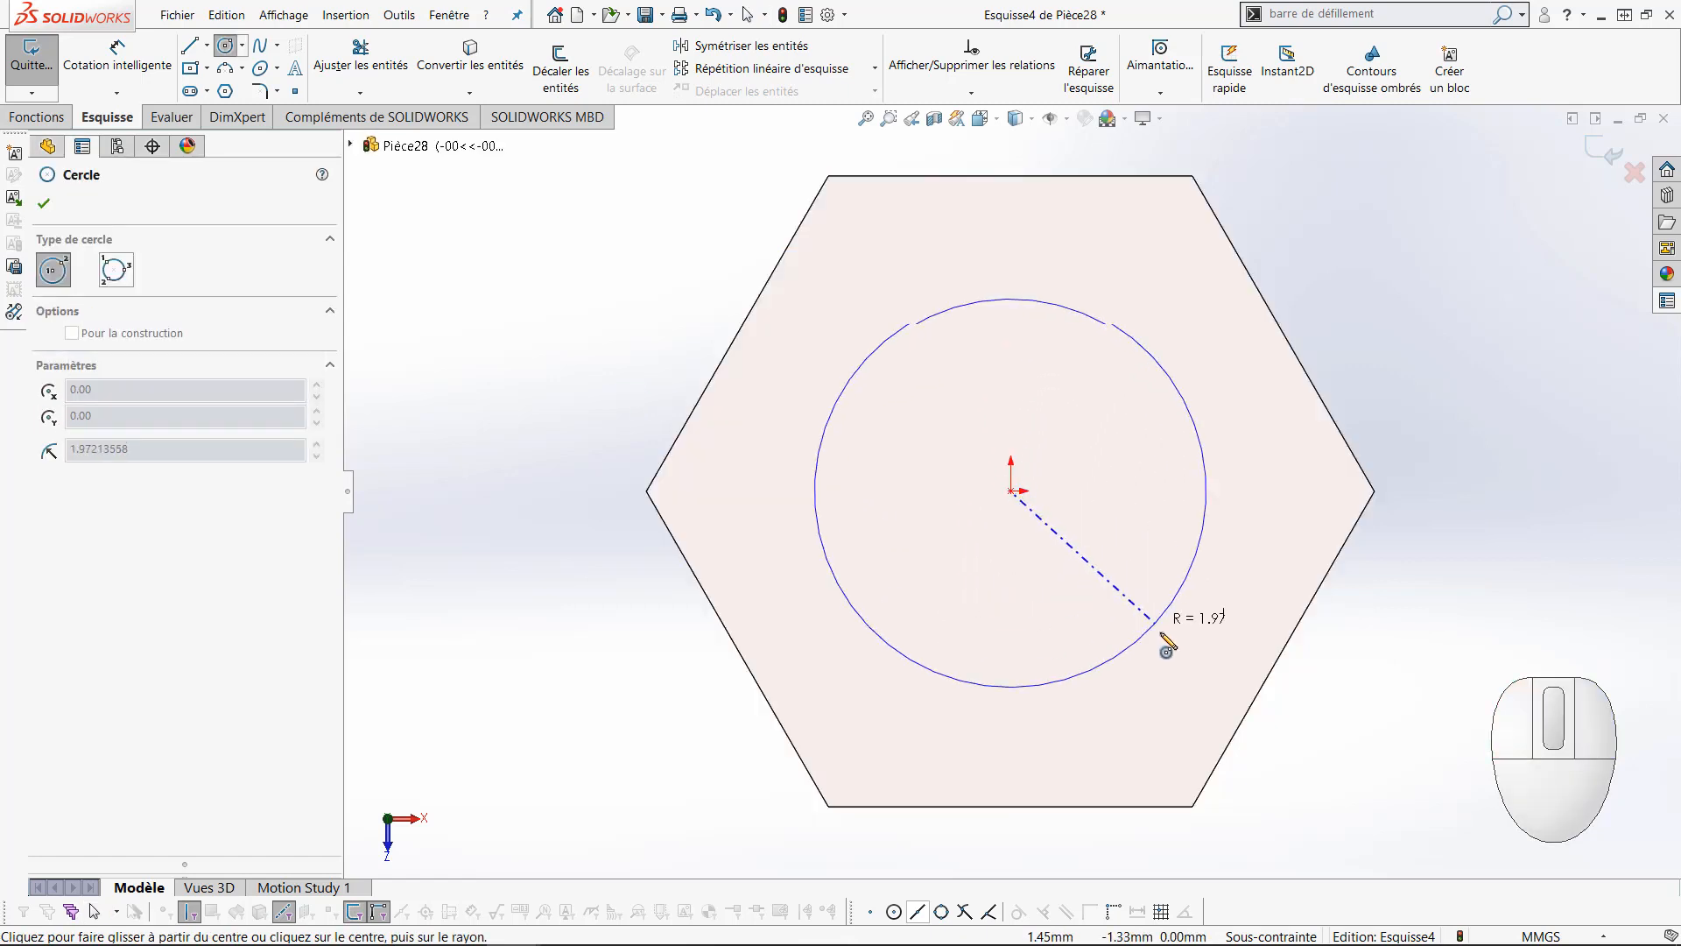
left_click(1183, 674)
Dimension the circle's diameter as 6 mm
right_click_drag(1397, 696, 1332, 368)
left_click(1244, 425)
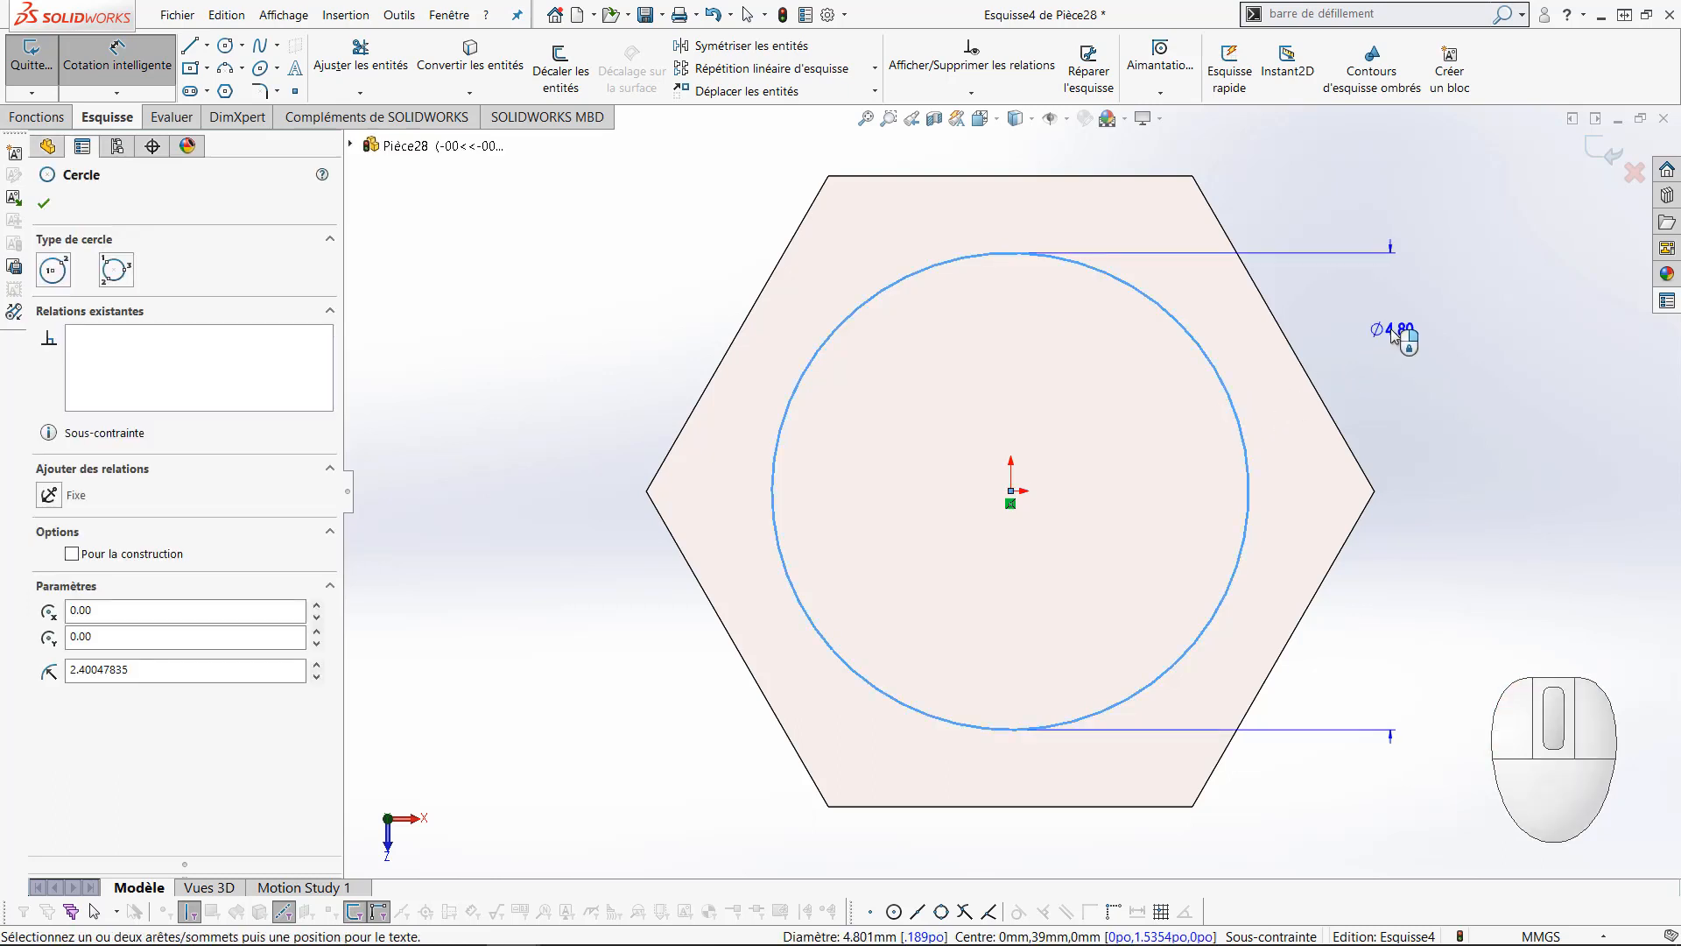
left_click(1392, 331)
type("6")
key("Return")
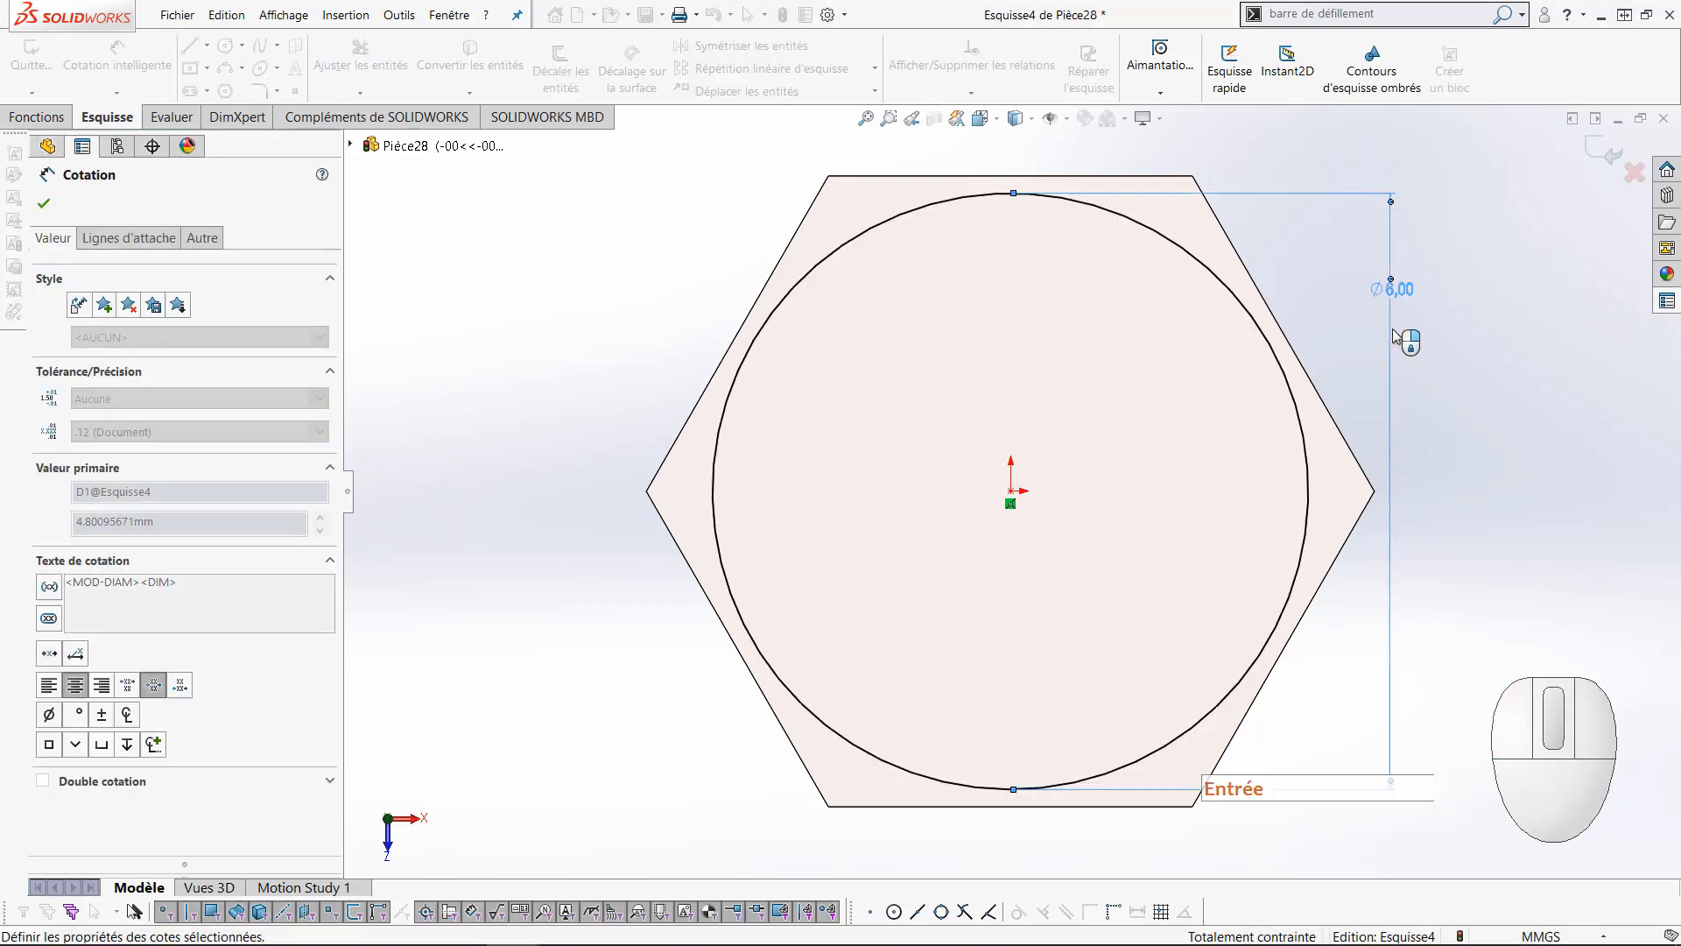
Extrude the circle 11.5 mm outward from the hexagonal end face, merged with the bar
right_click(531, 468)
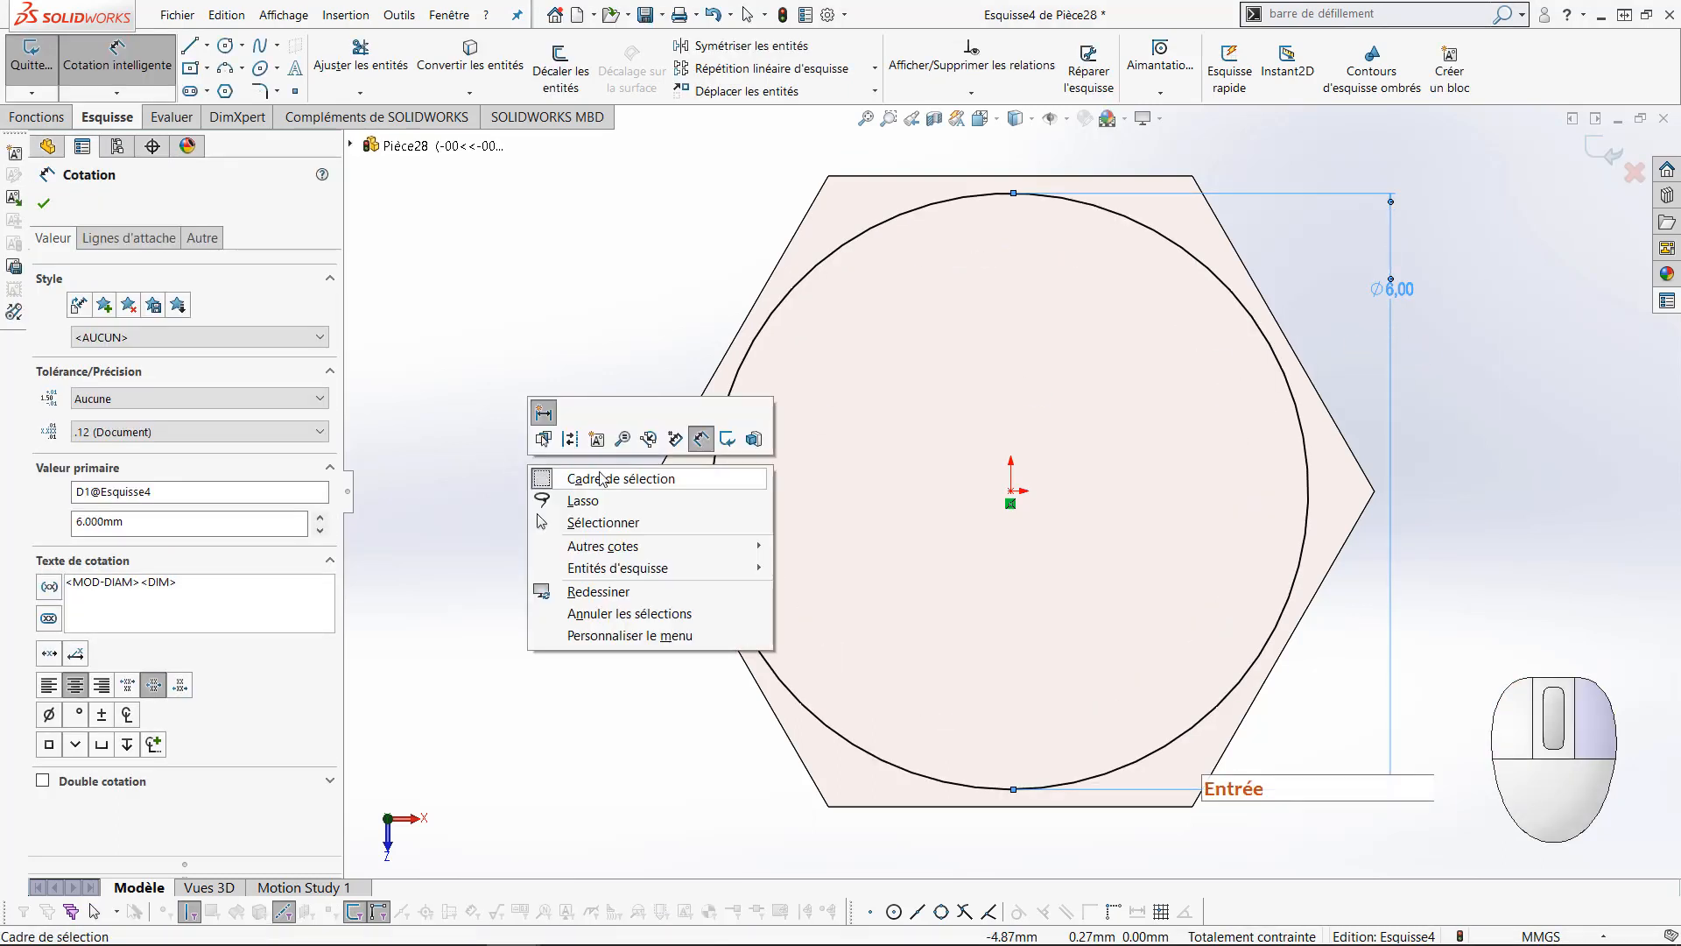
left_click(743, 448)
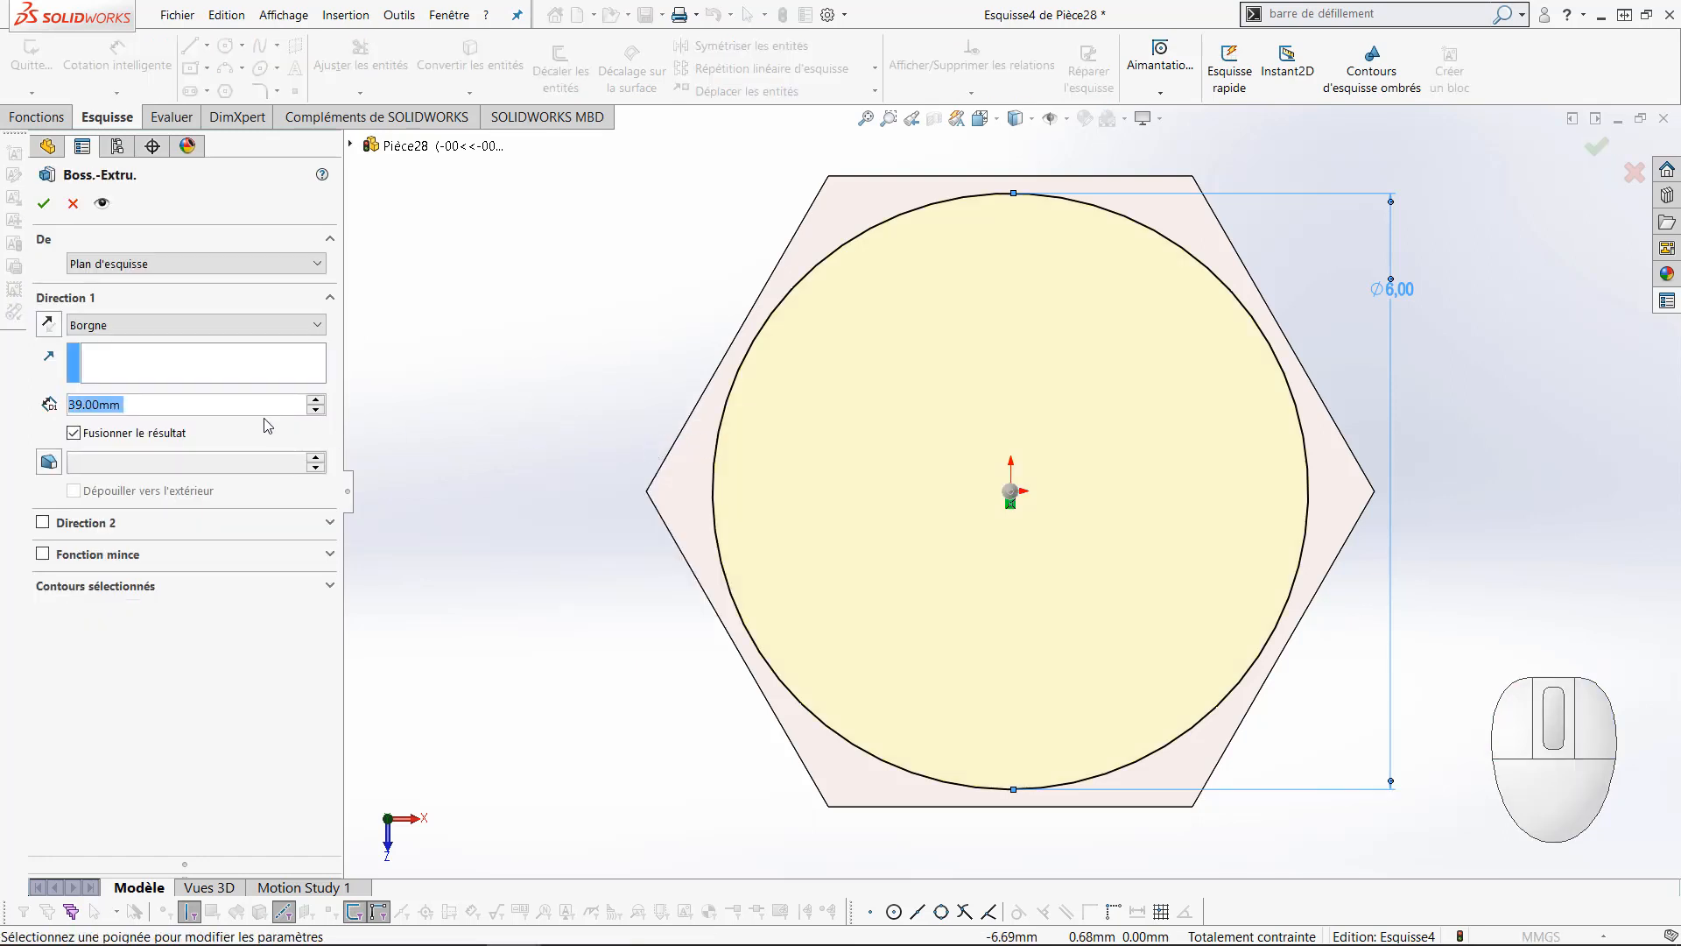
type("11.5")
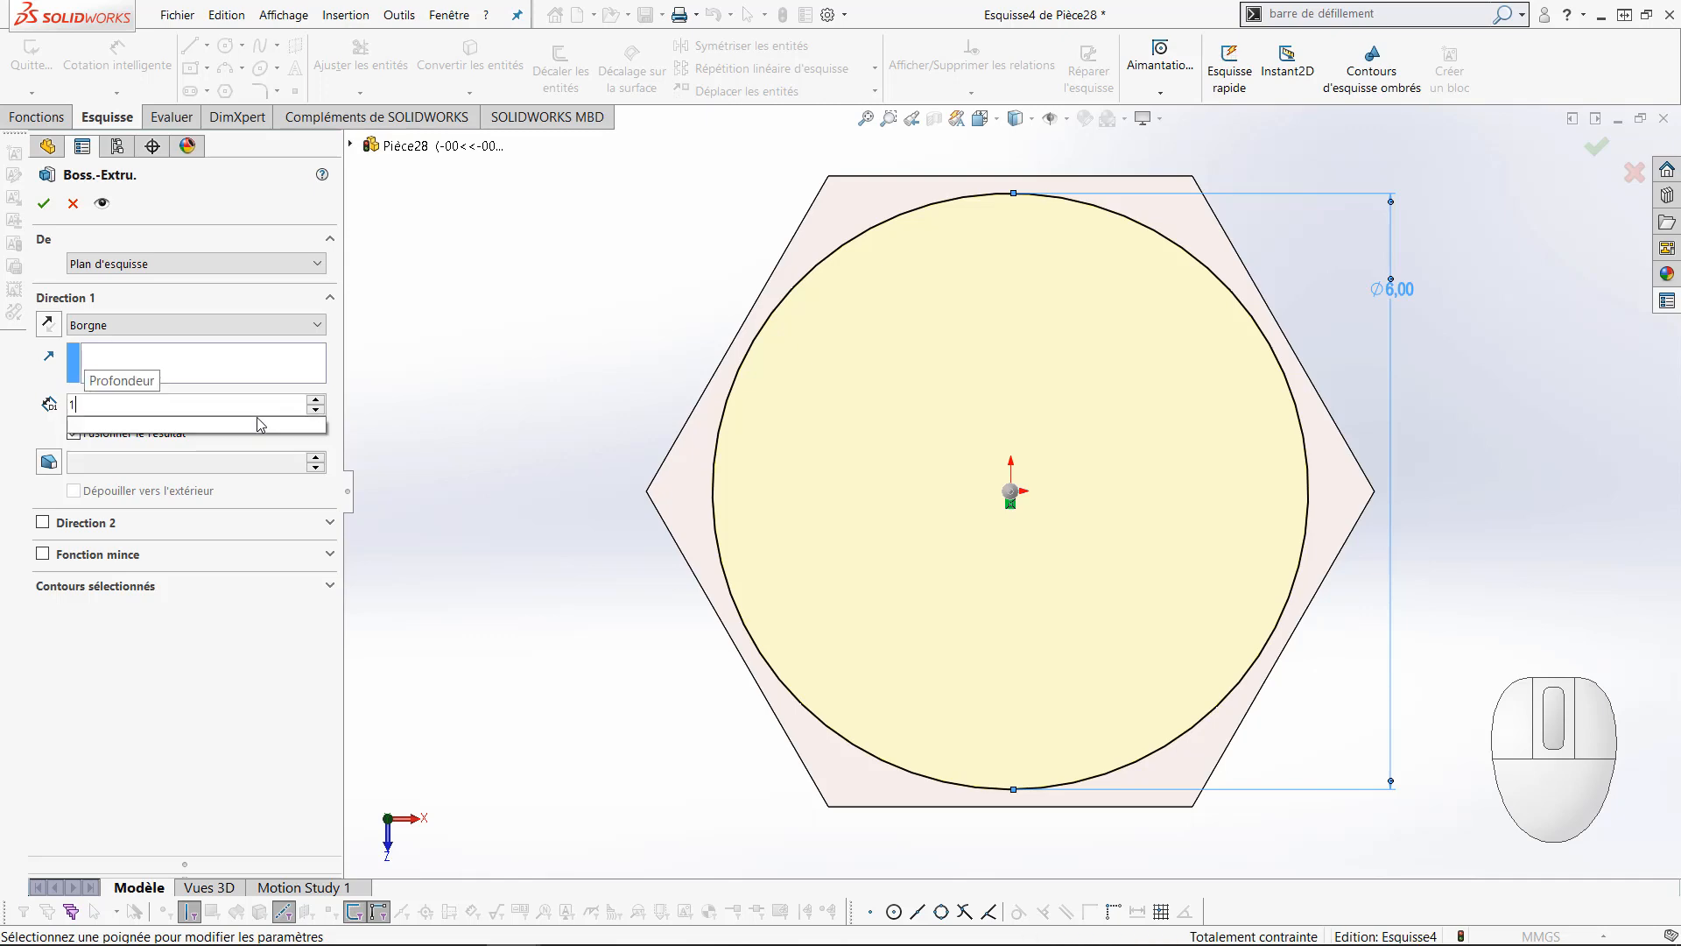
key("Return")
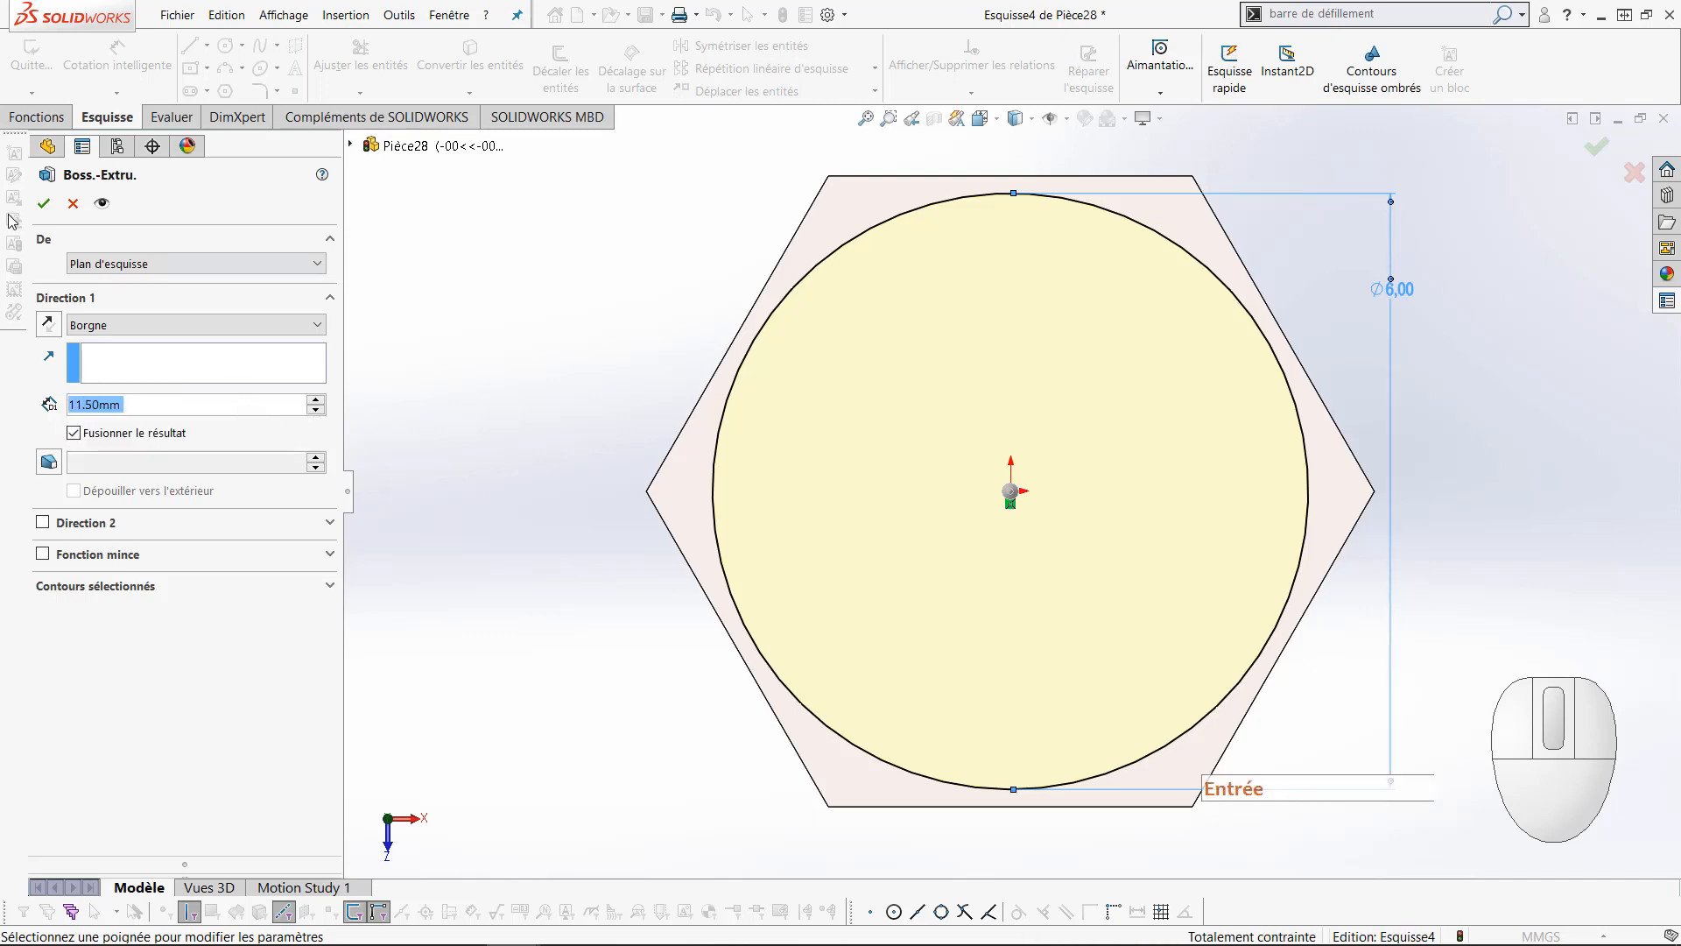
left_click(43, 203)
On the FACE plane, sketch a vertical construction line about 7.14 mm long, rising from the midpoint of the hexagonal shank's upper edge
mouse_move(588, 605)
middle_mouse_down()
mouse_move(582, 525)
mouse_move(639, 507)
mouse_move(657, 379)
middle_mouse_up()
scroll(586, 512, "up", 4)
scroll(675, 356, "up", 4)
middle_click_drag(817, 350, 811, 299)
scroll(1029, 336, "up", 5)
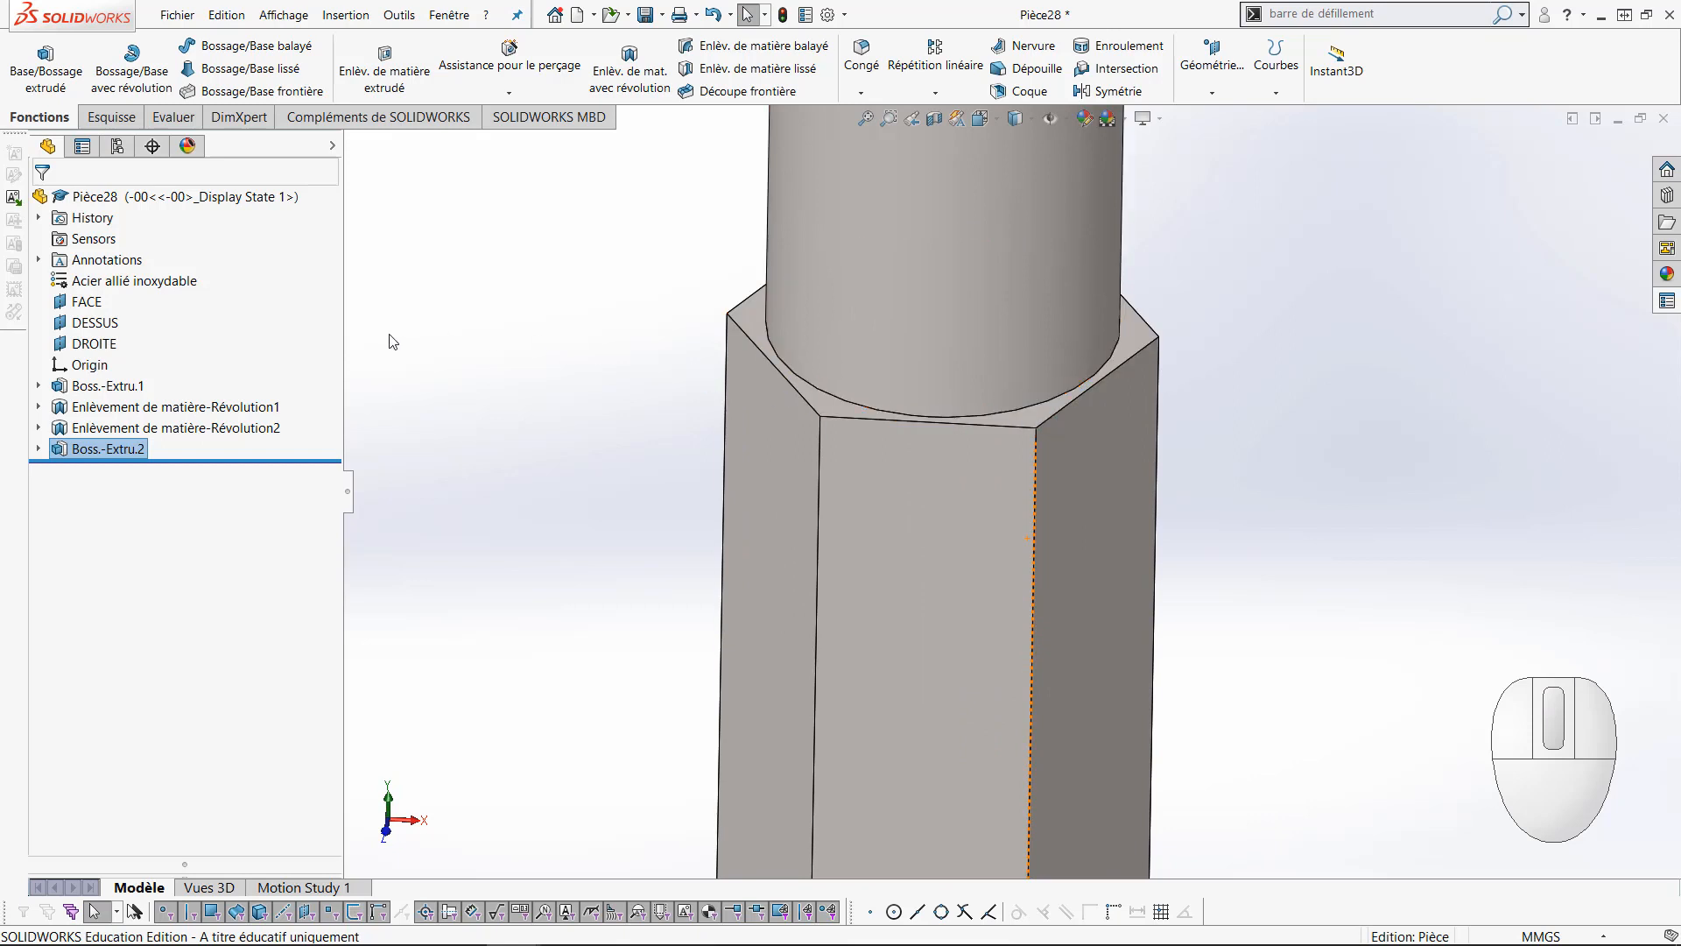
left_click(88, 301)
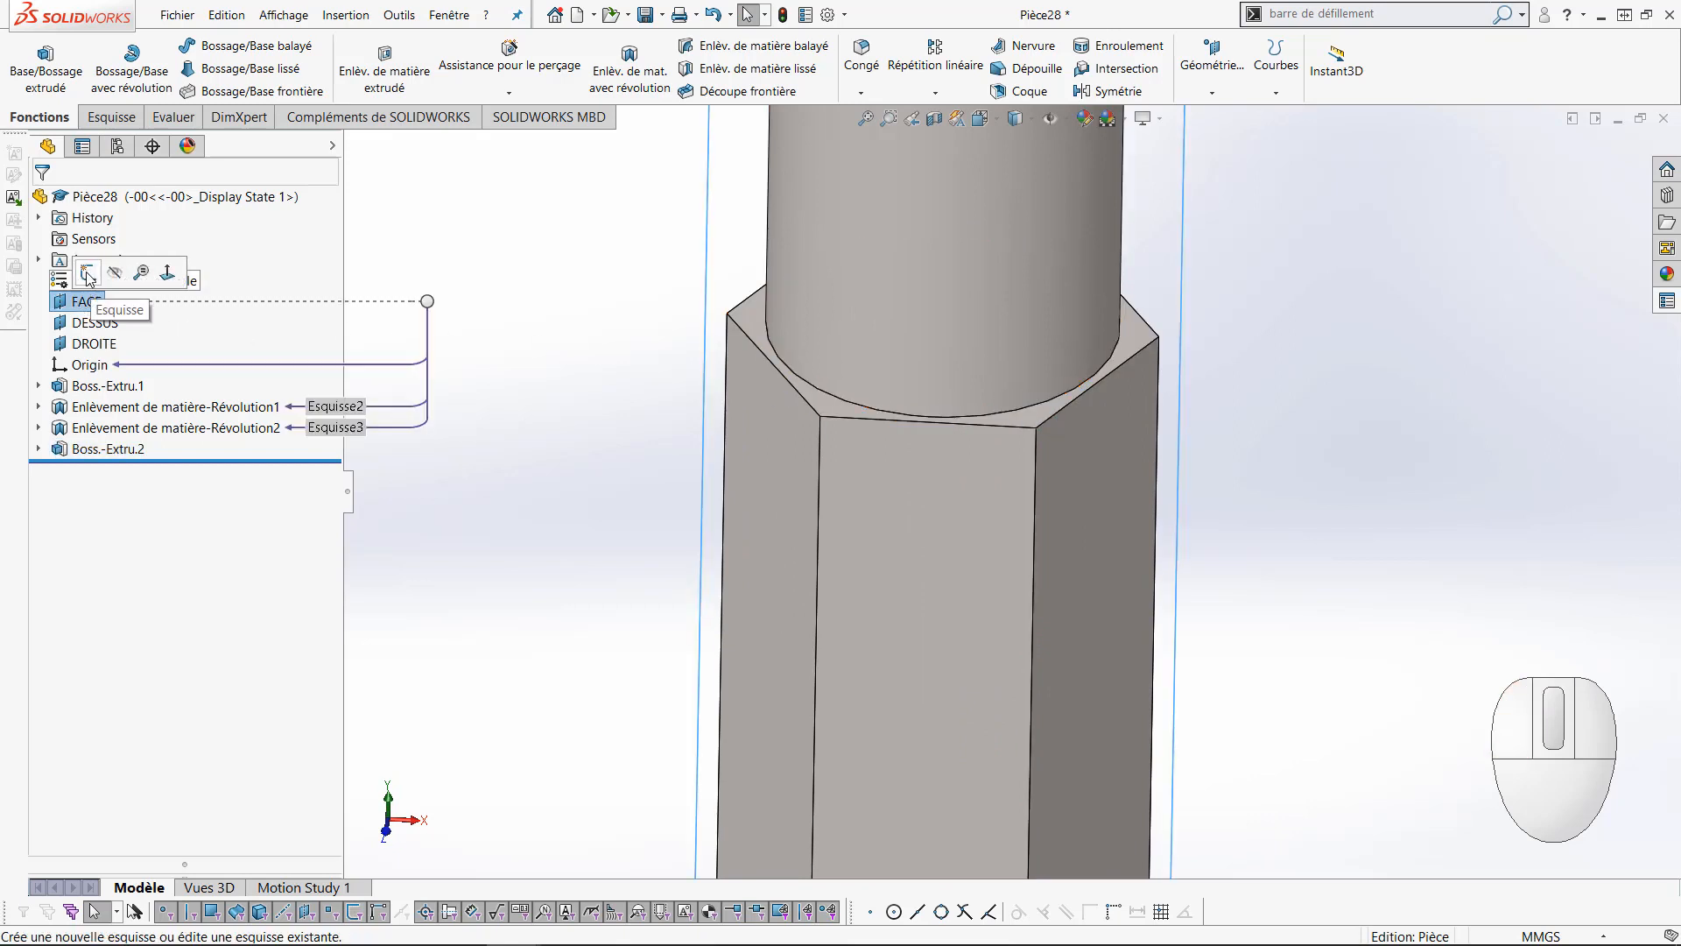
left_click(87, 277)
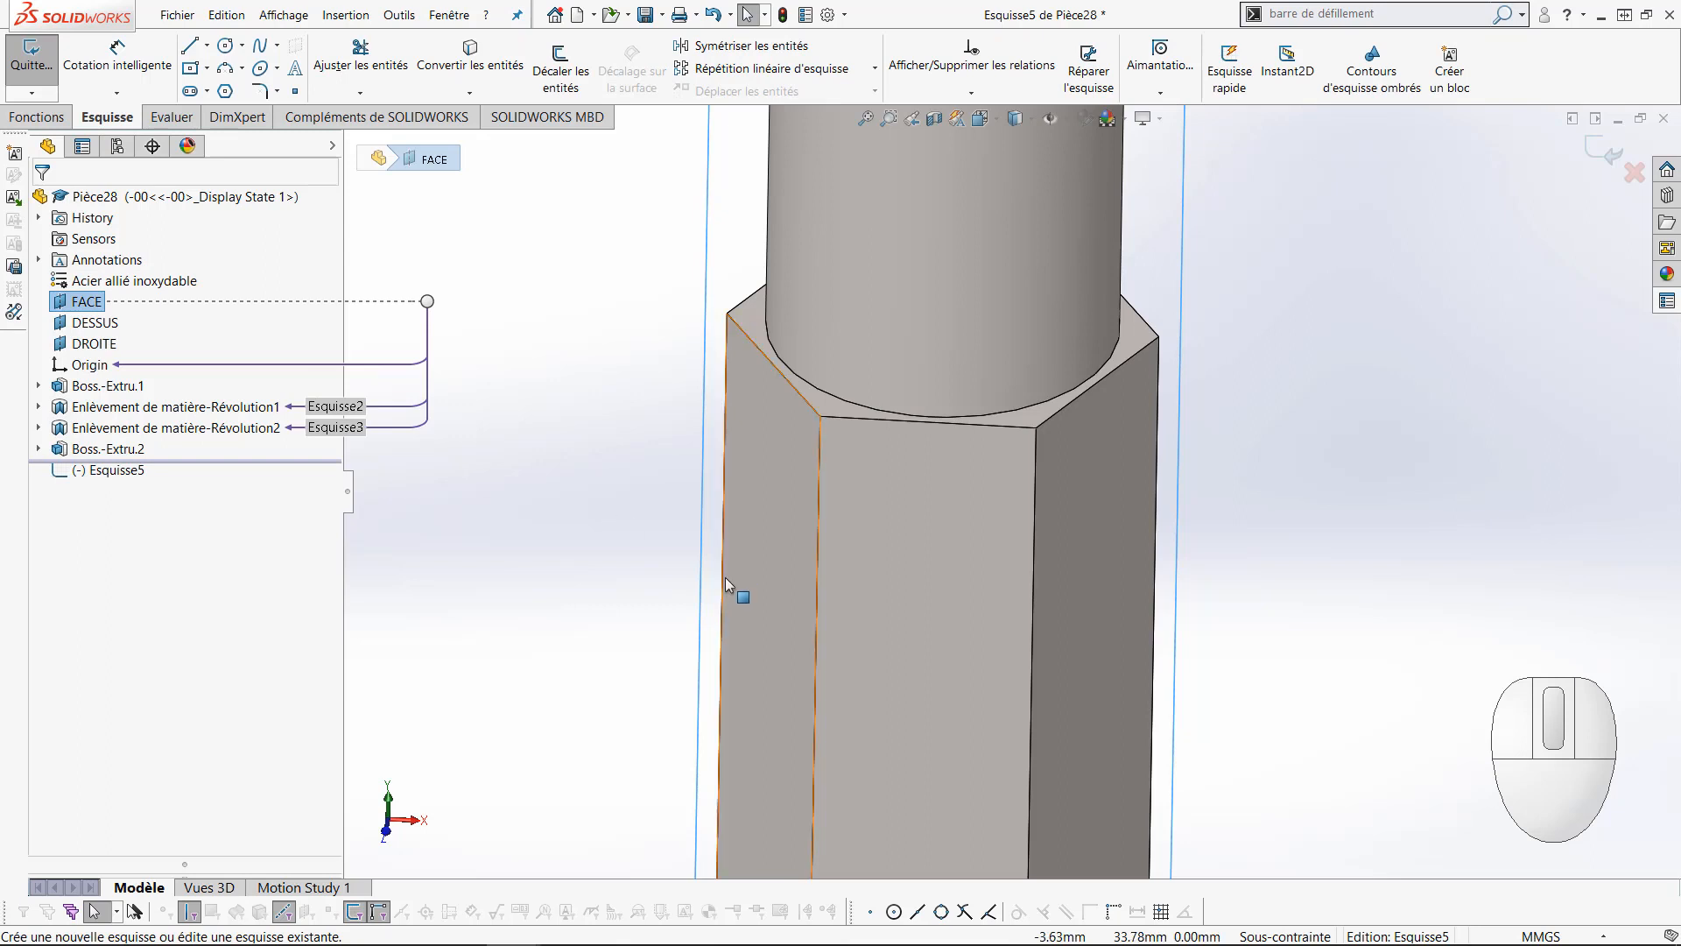
scroll(984, 298, "up", 5)
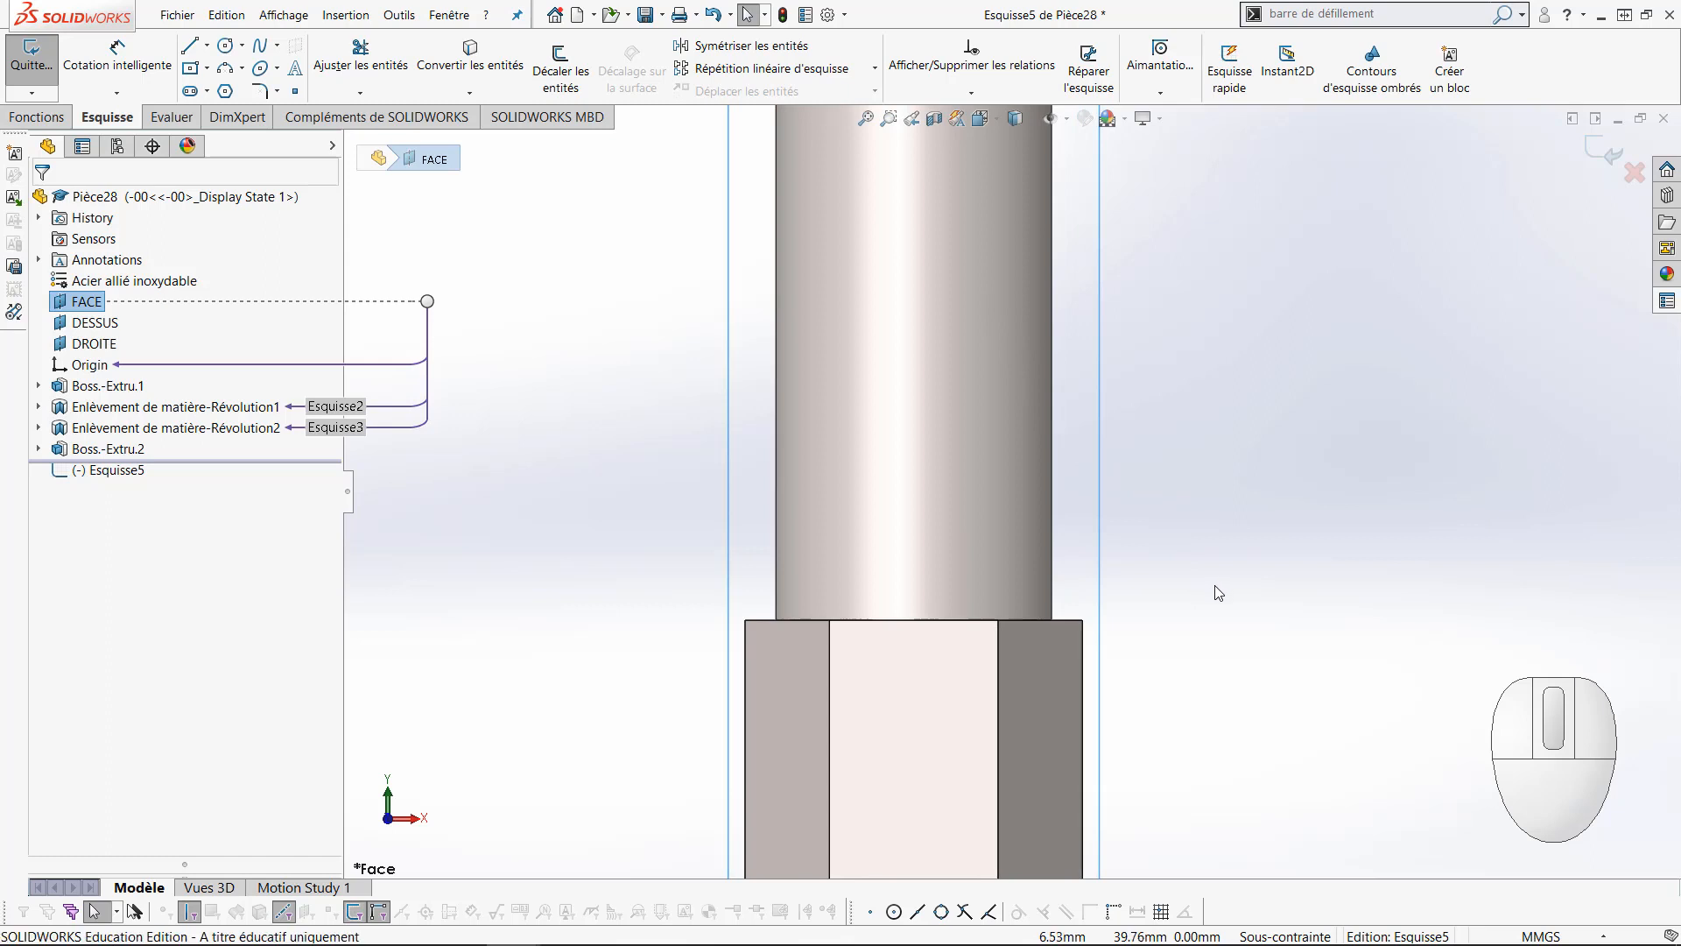
key("l")
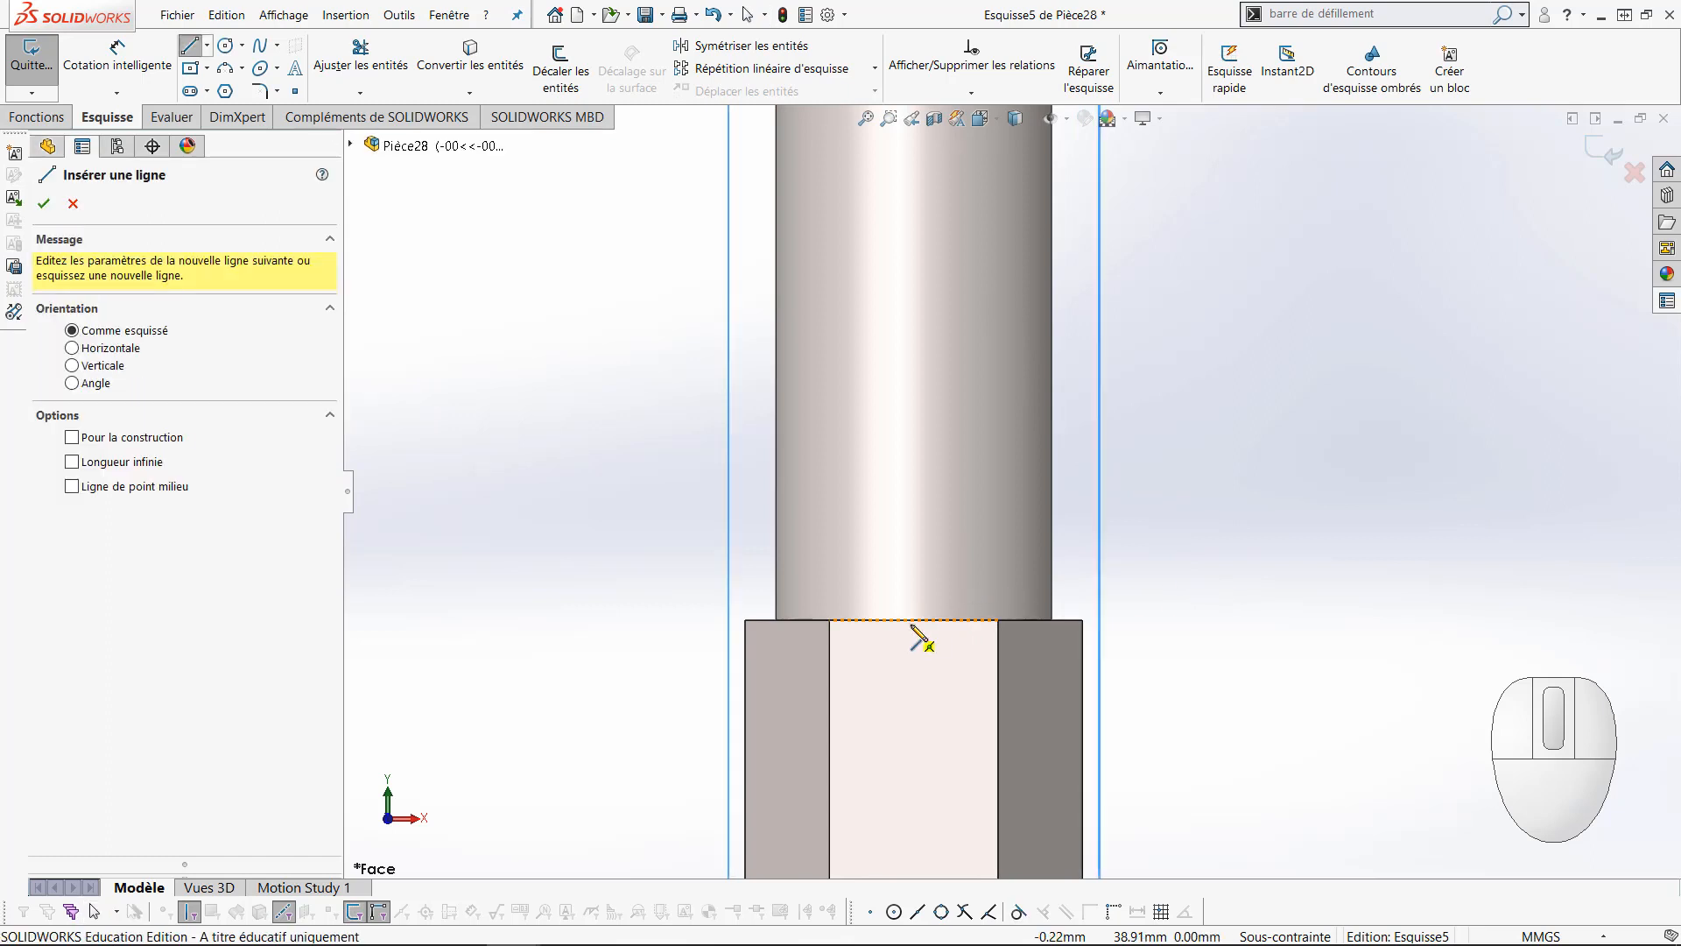
left_click(913, 620)
left_click(914, 291)
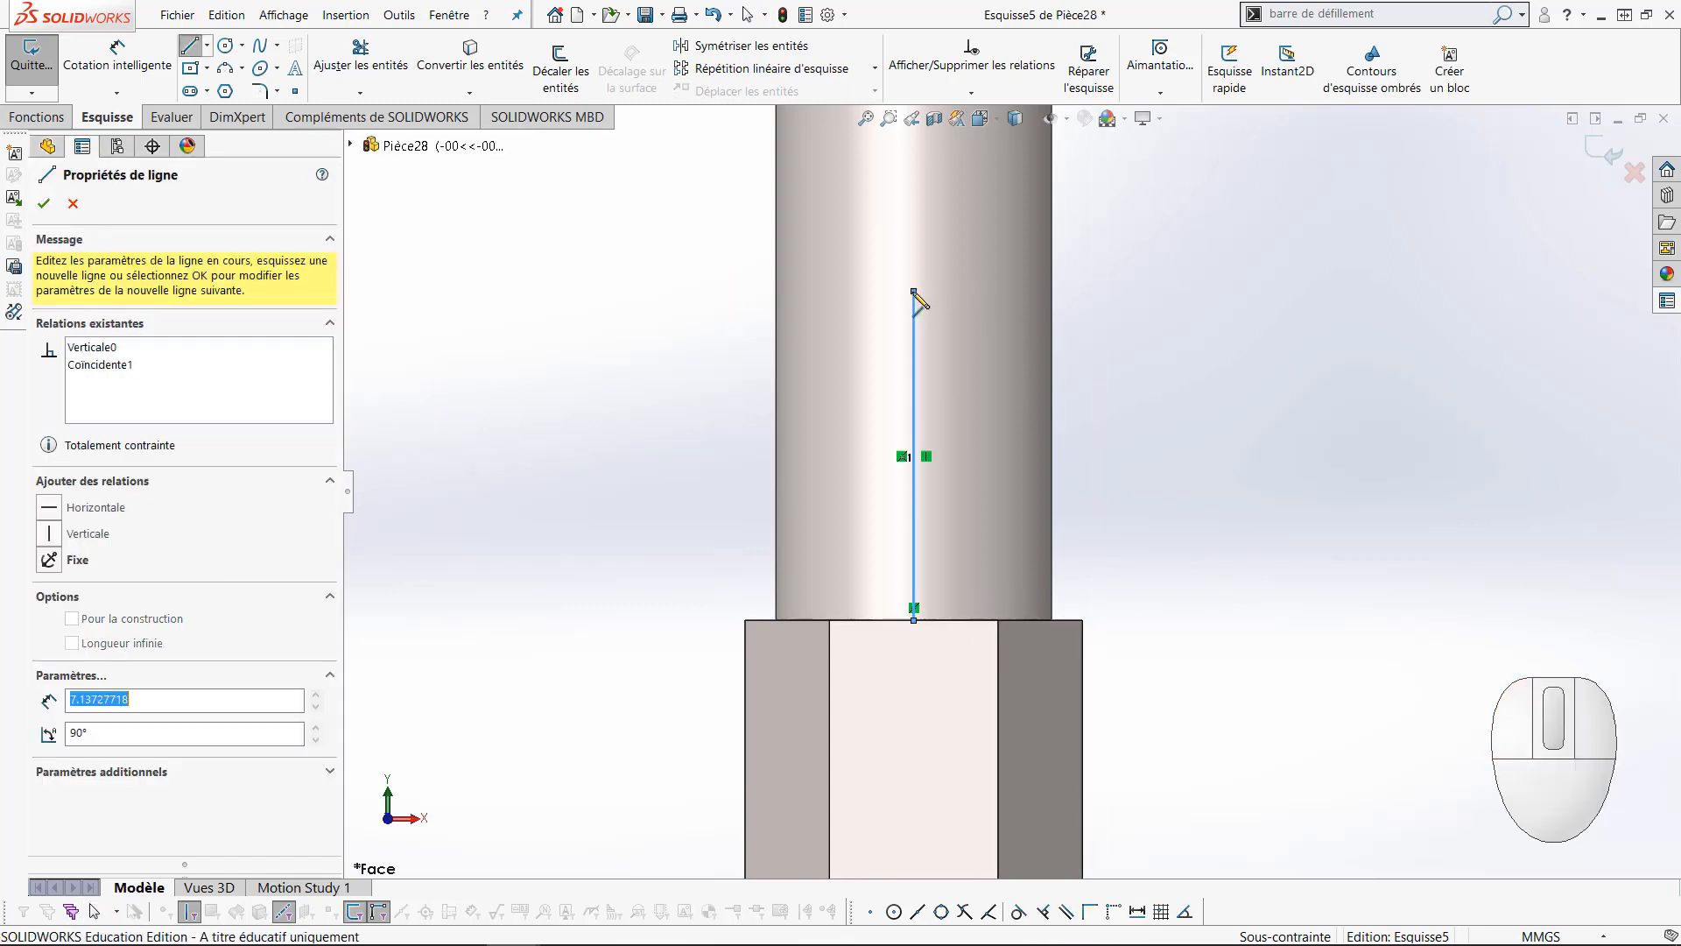
key("Escape")
left_click(935, 340)
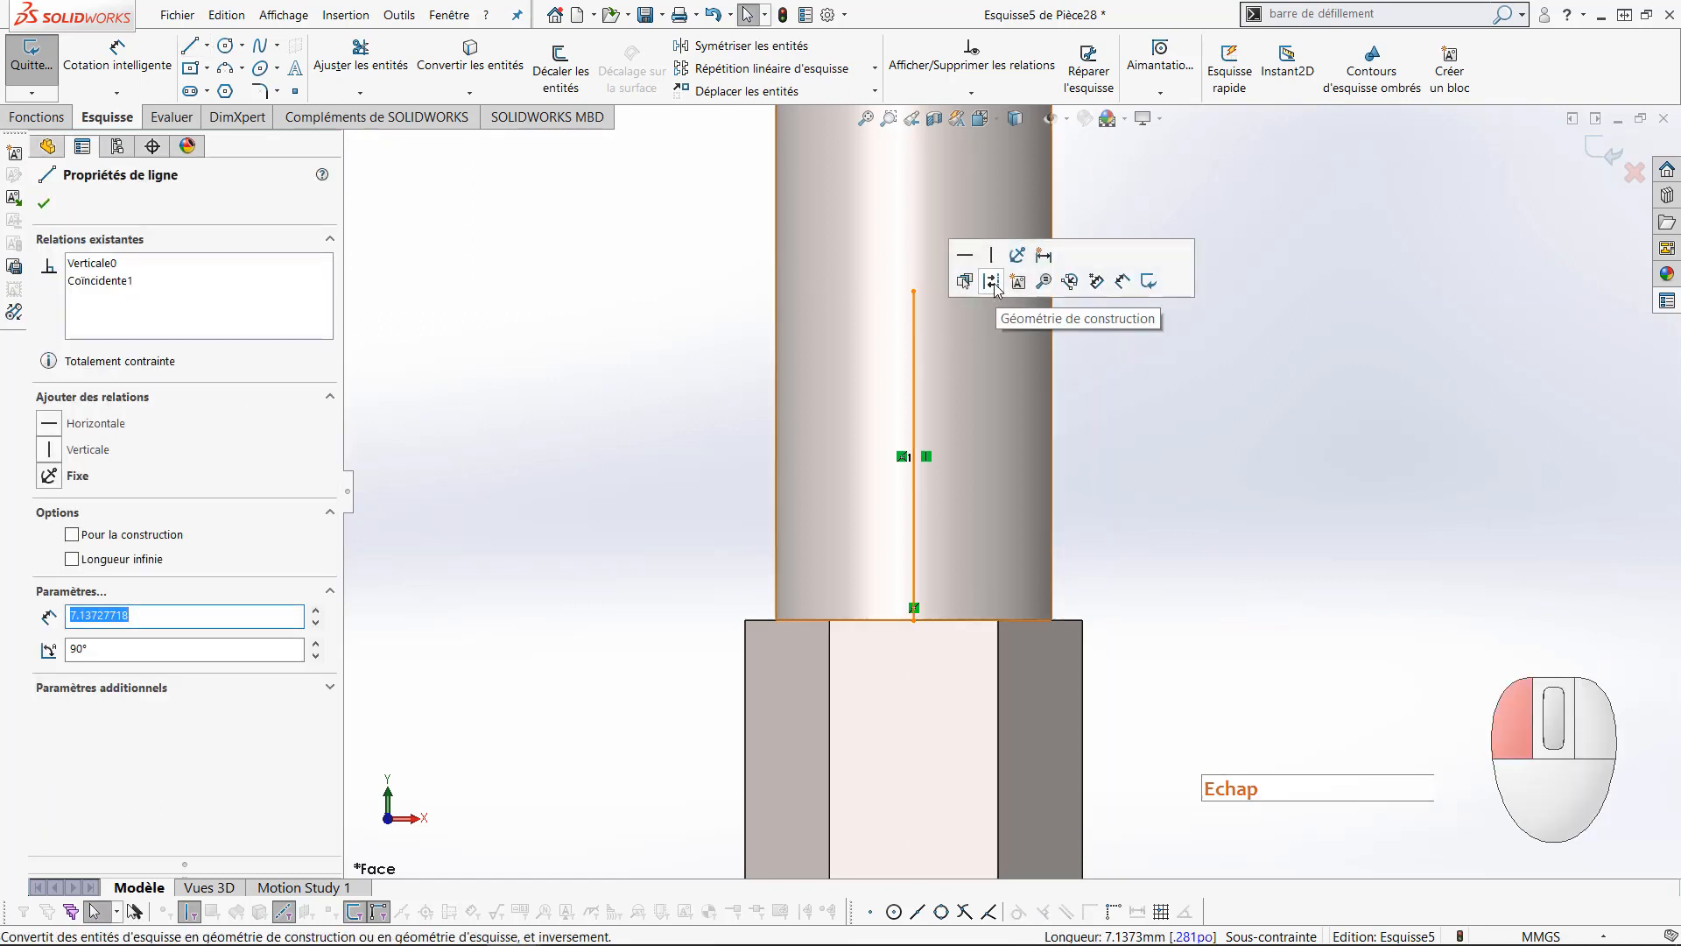
left_click(1042, 279)
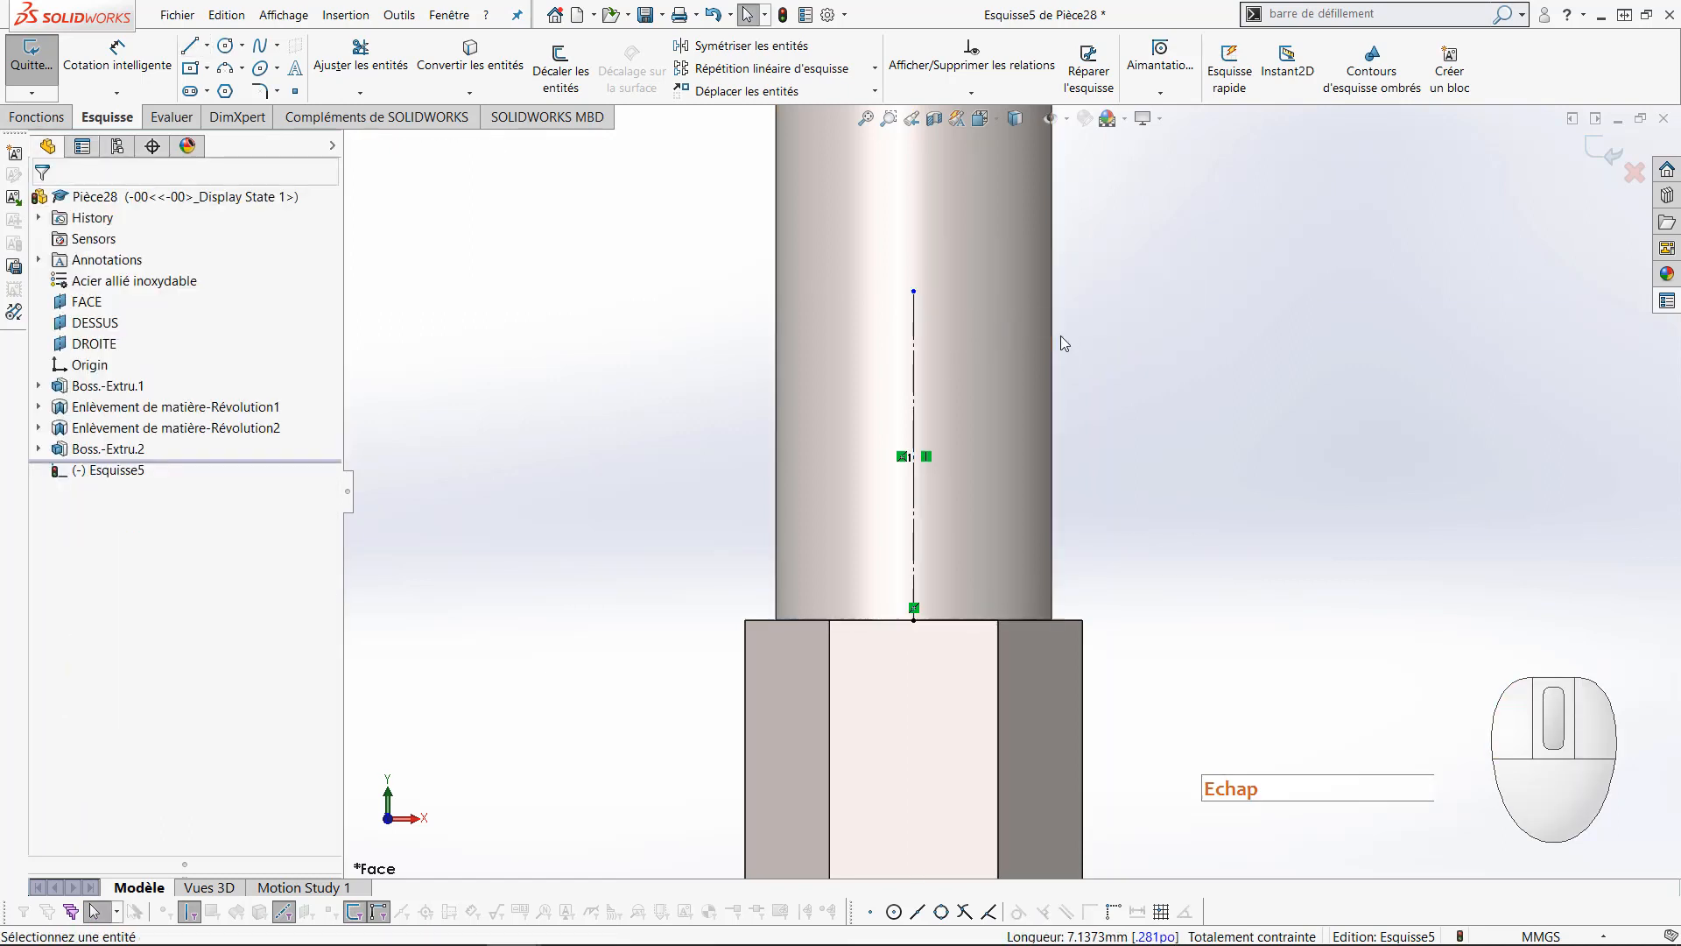
Convert the cylinder's right silhouette edge into the sketch and make it construction geometry
left_click(1053, 452)
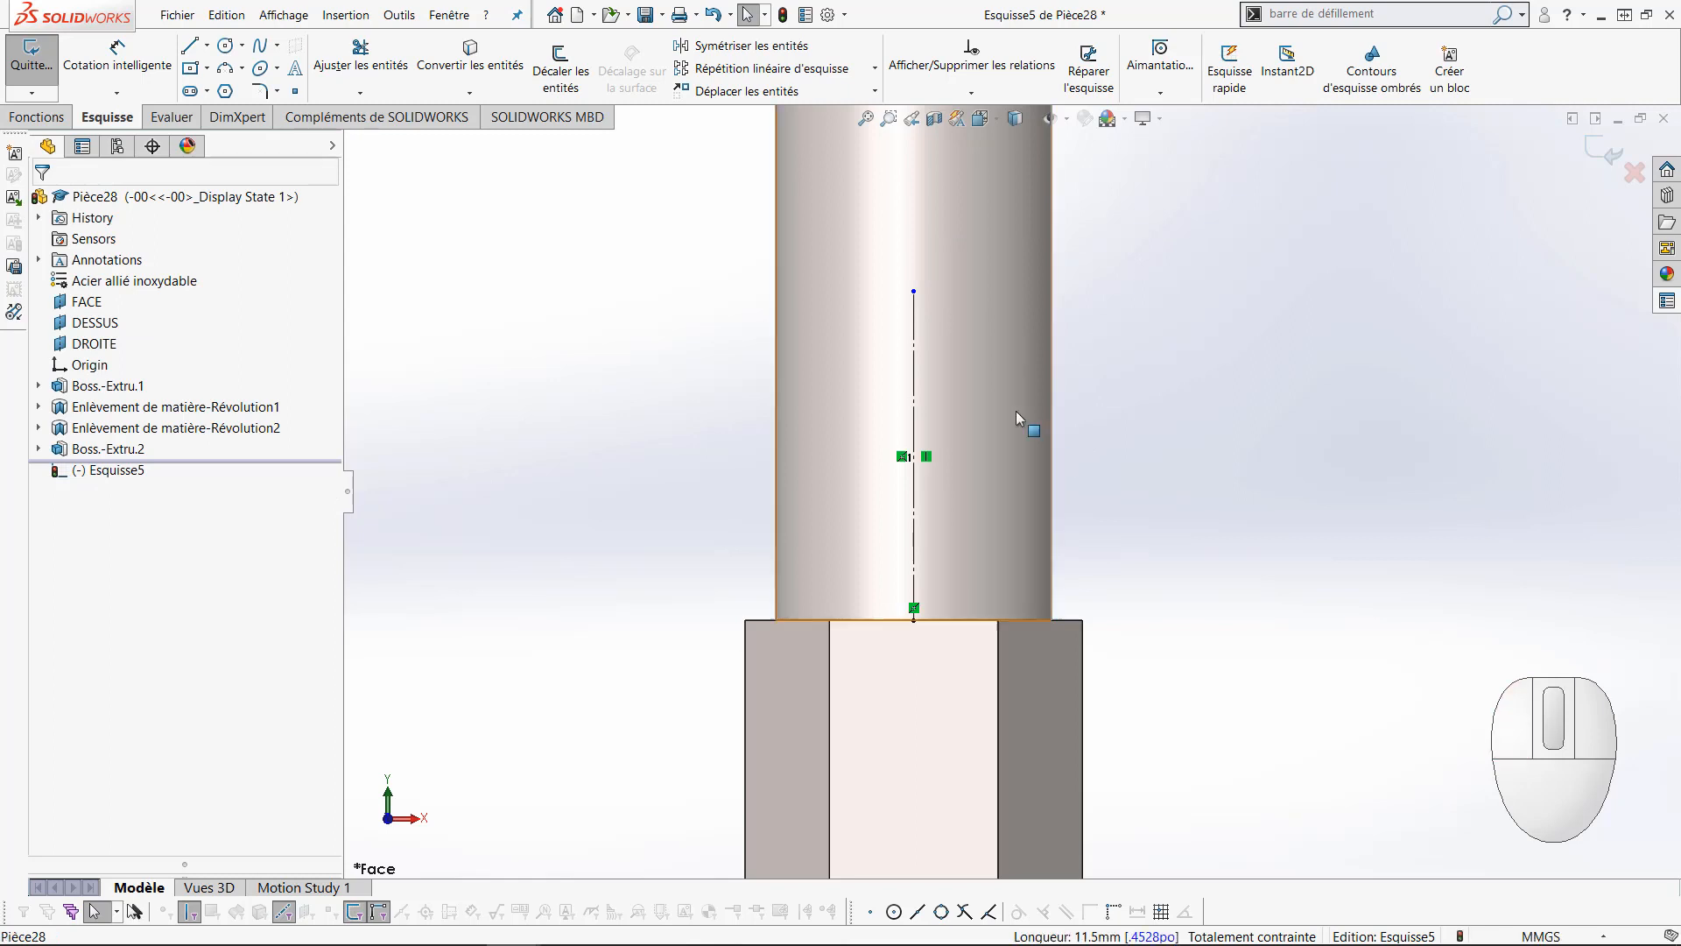
left_click(479, 69)
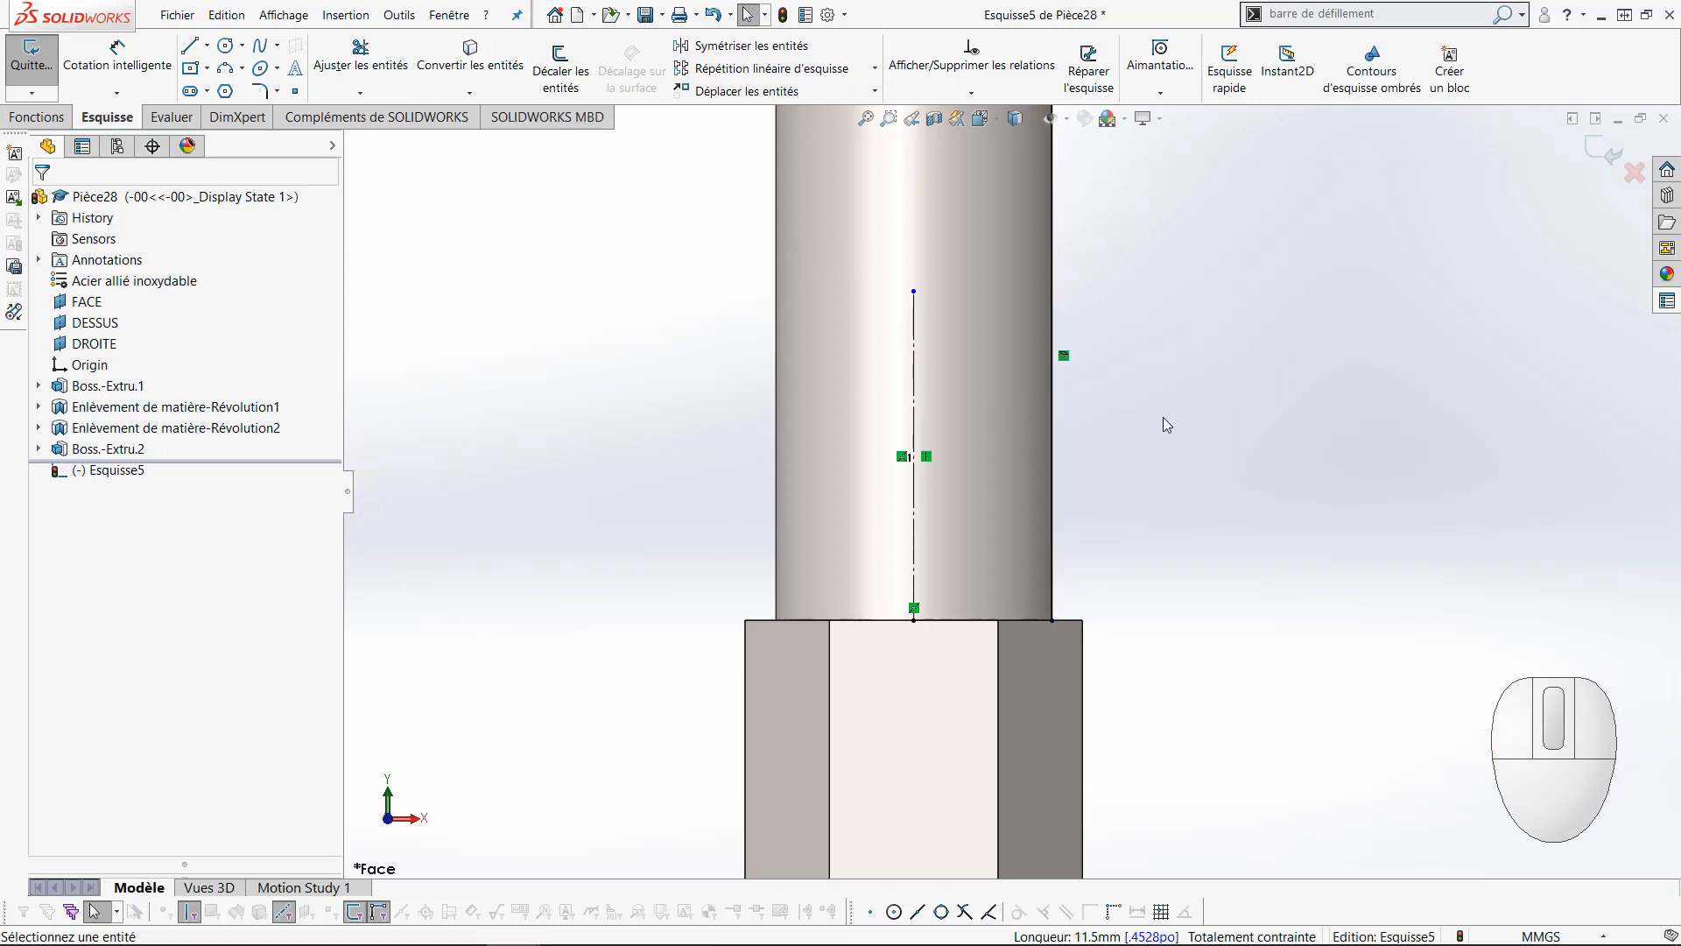
left_click(1053, 432)
left_click(1132, 385)
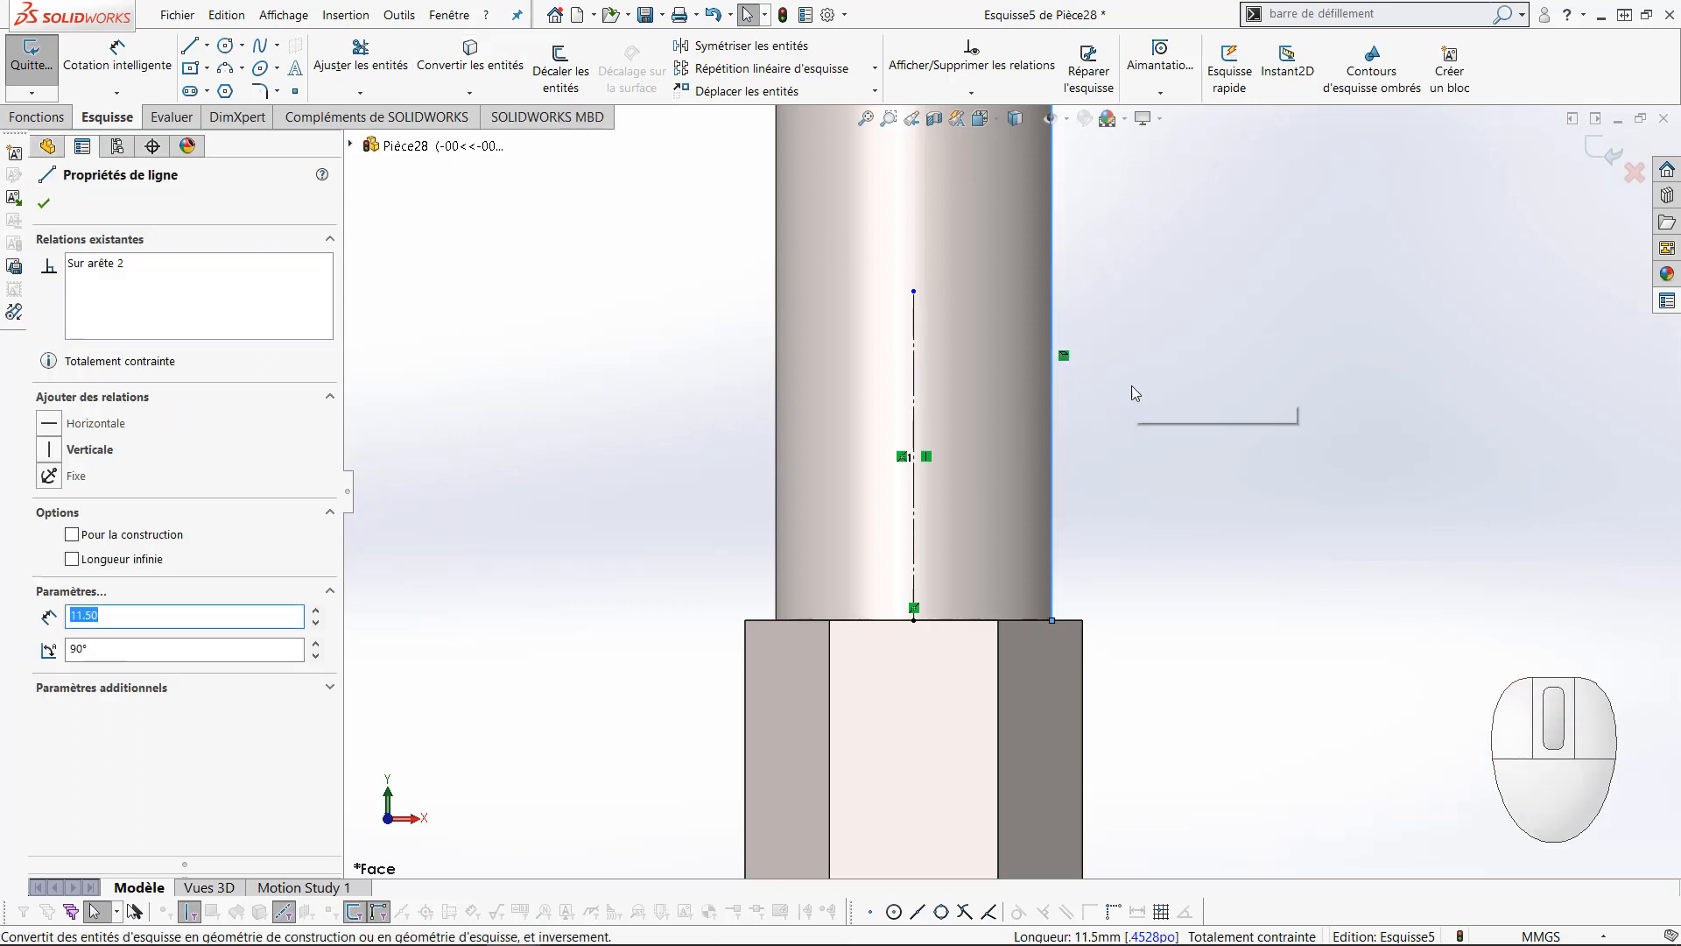
Sketch a tangent arc about 1.28 mm tall from the cylinder's lower right corner down to the hexagonal shank's right edge
scroll(1084, 559, "down", 5)
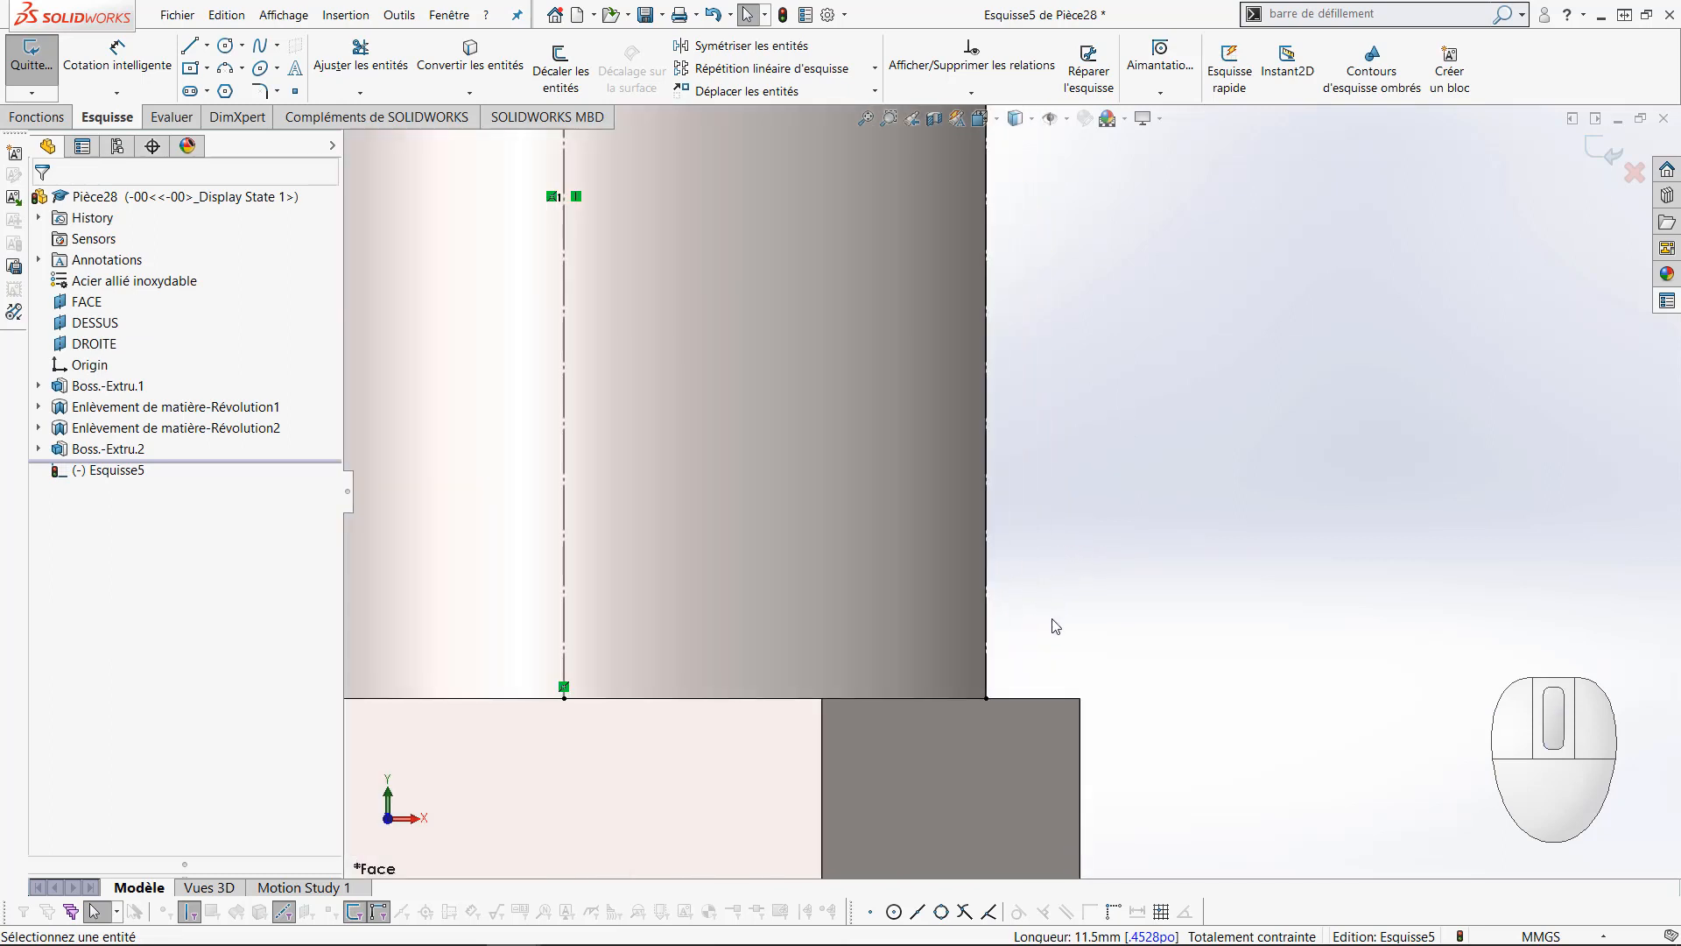
middle_click_drag(1054, 627, 1029, 372, "ctrl")
scroll(989, 454, "down", 2)
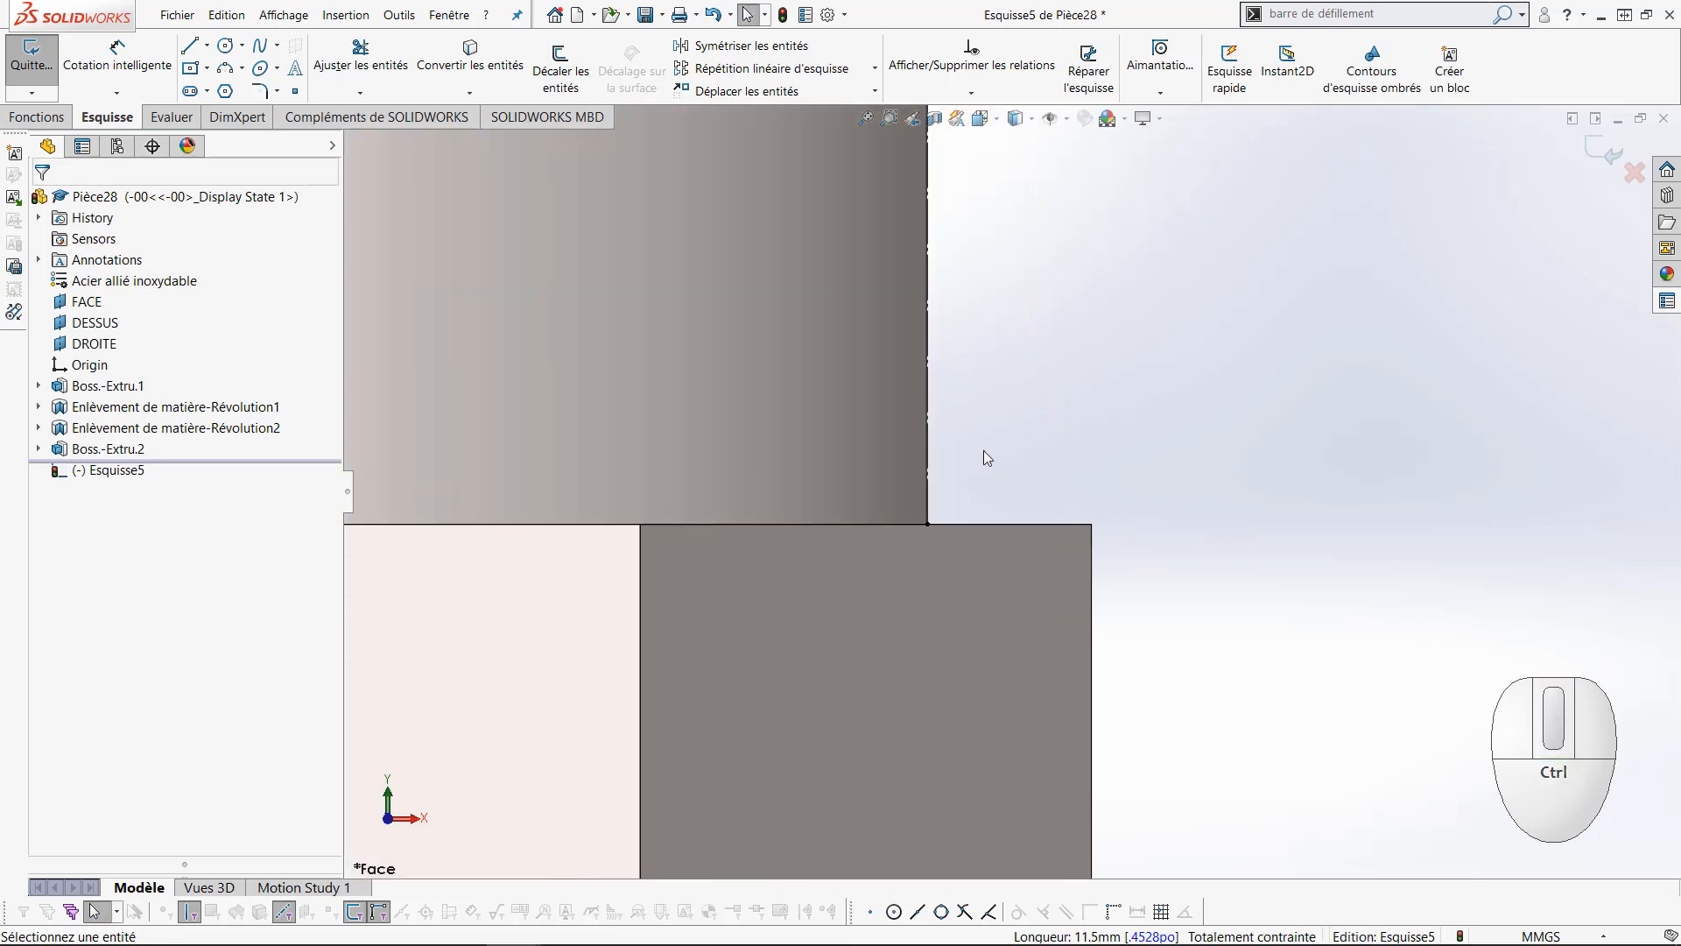
middle_click_drag(987, 457, 1012, 270, "ctrl")
scroll(1013, 270, "up", 2)
scroll(1013, 271, "down", 2)
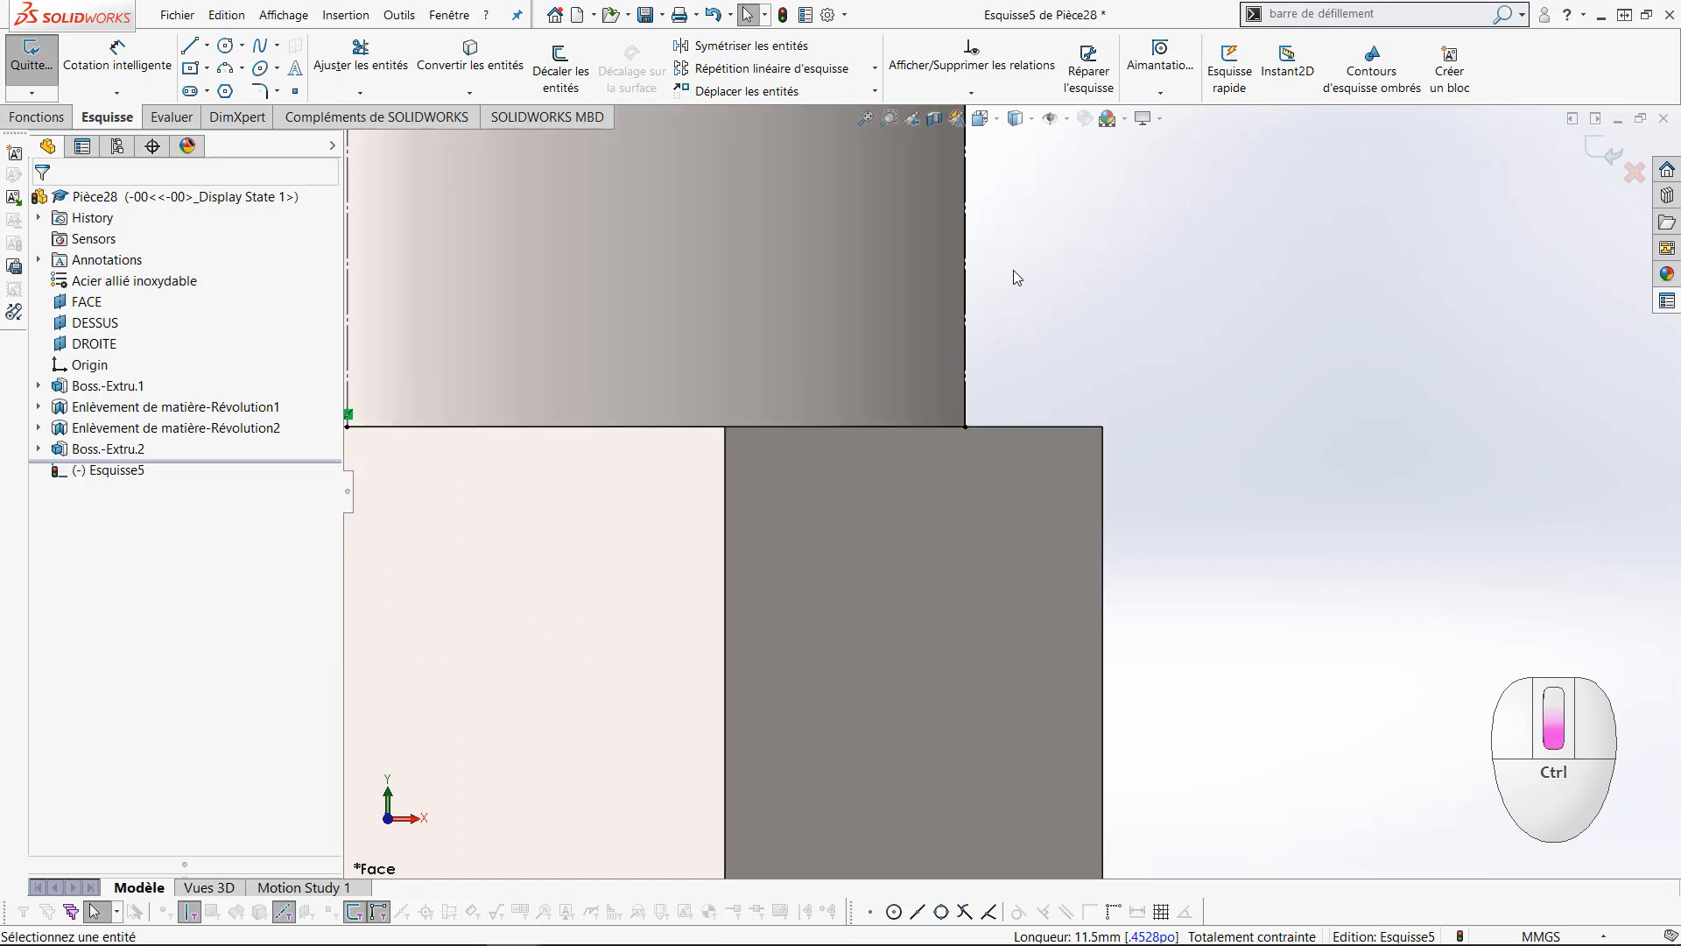
middle_click_drag(1035, 417, 1032, 294, "ctrl")
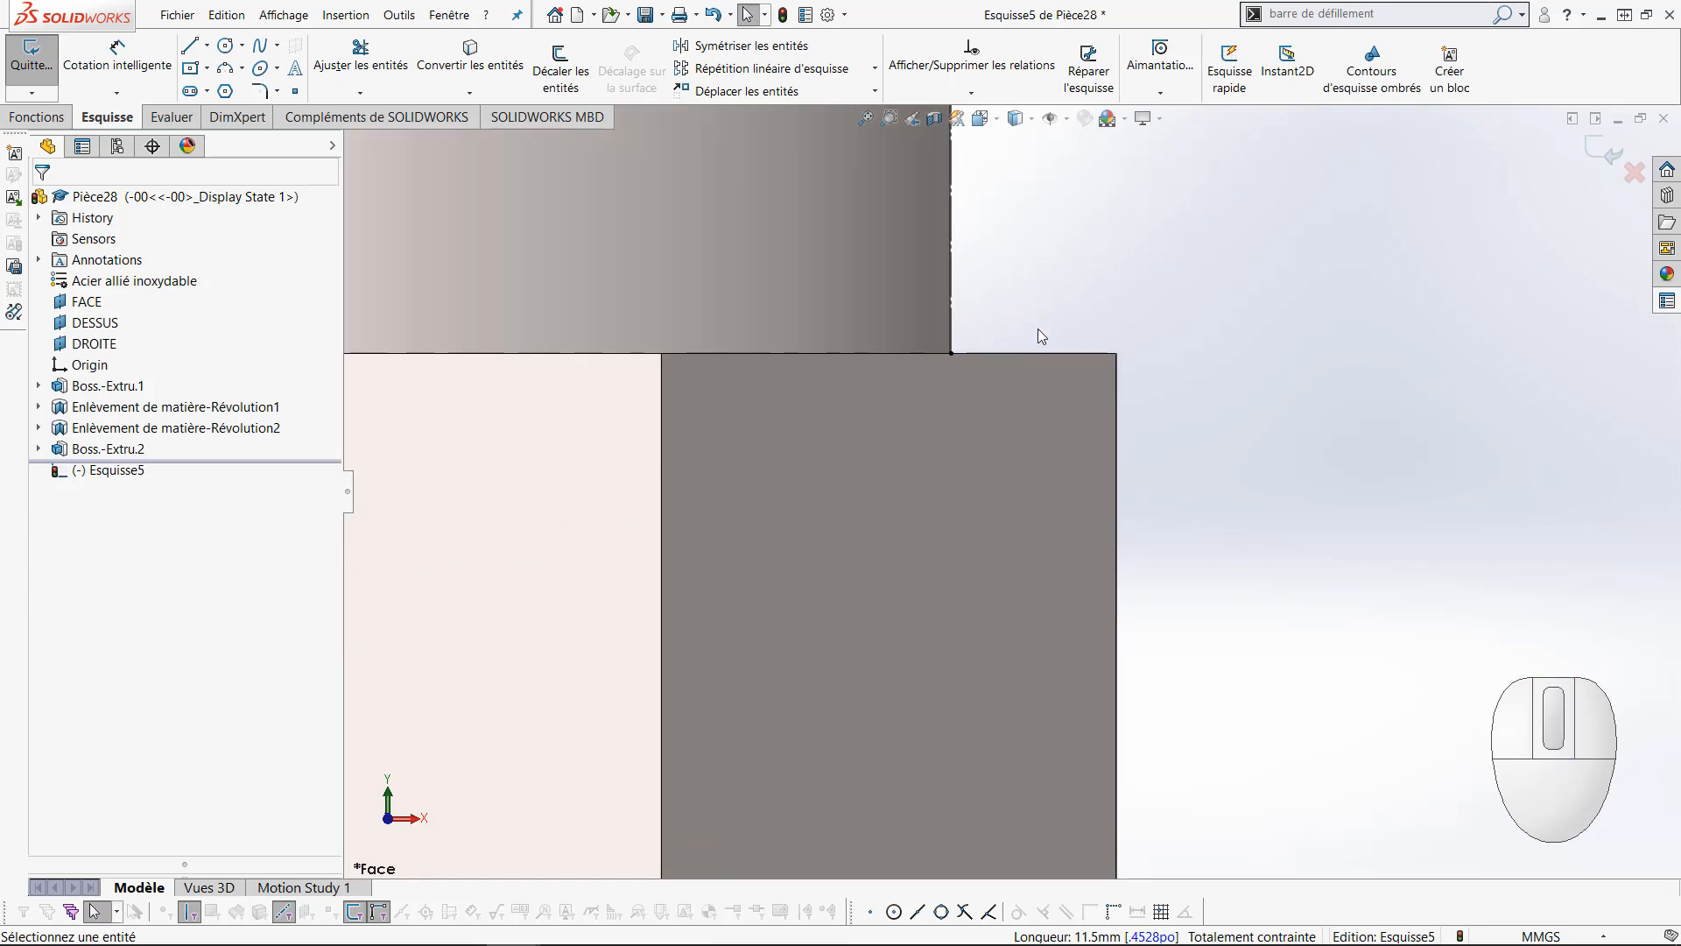
left_click(244, 72)
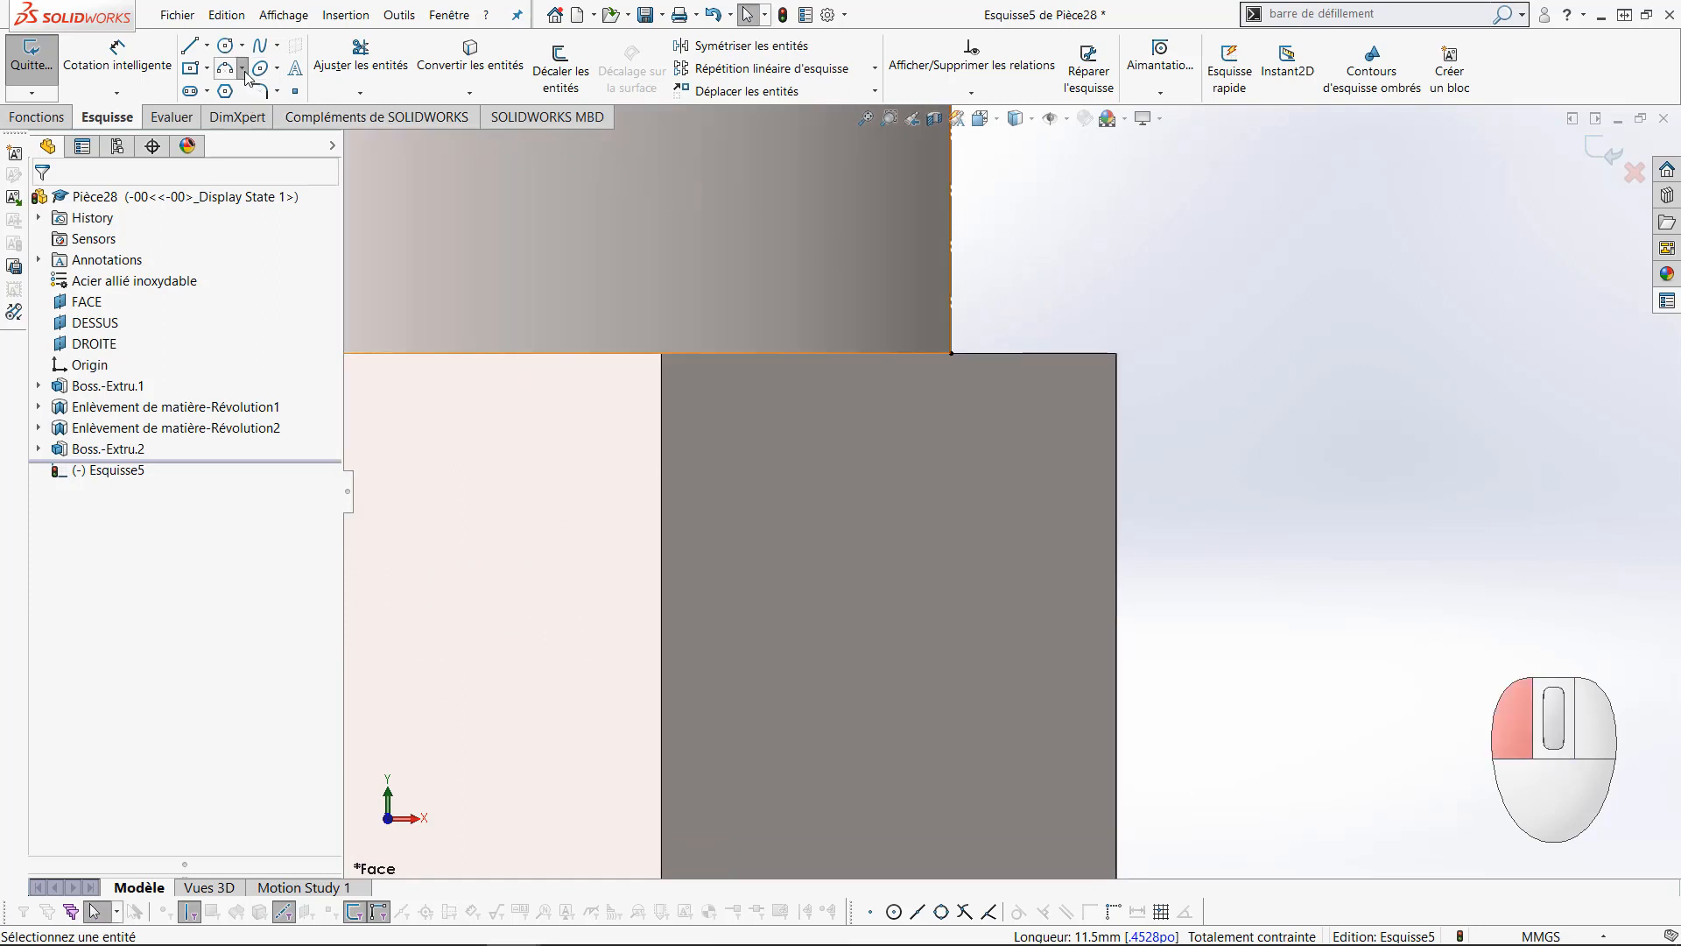
left_click(254, 112)
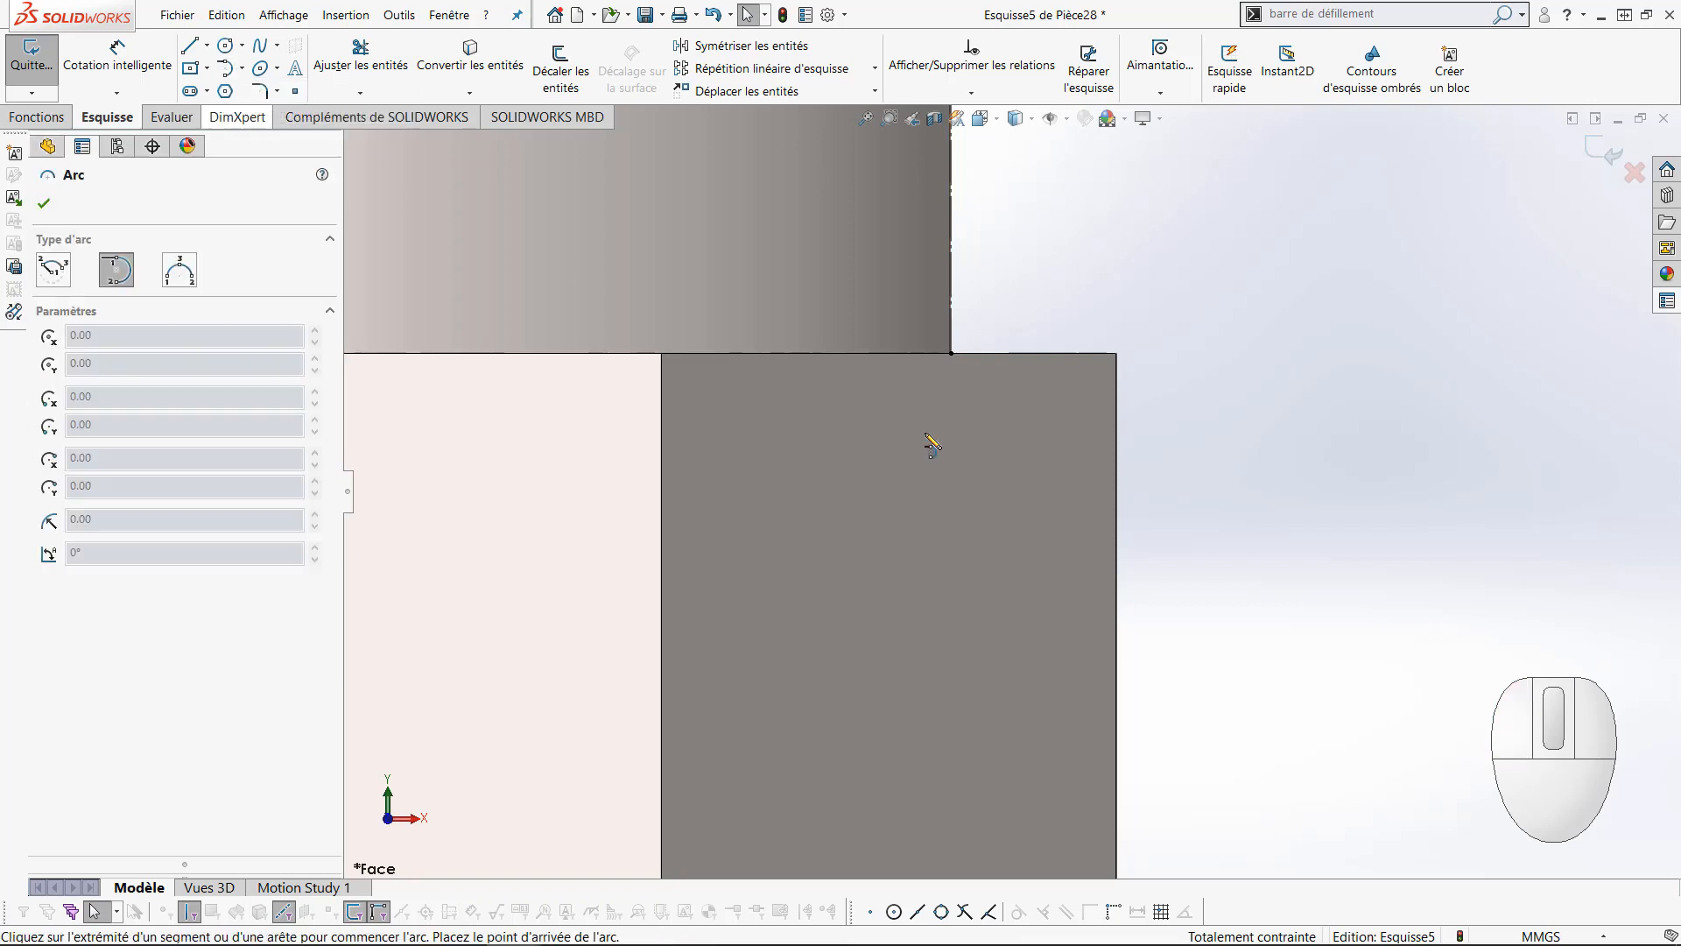
left_click(951, 354)
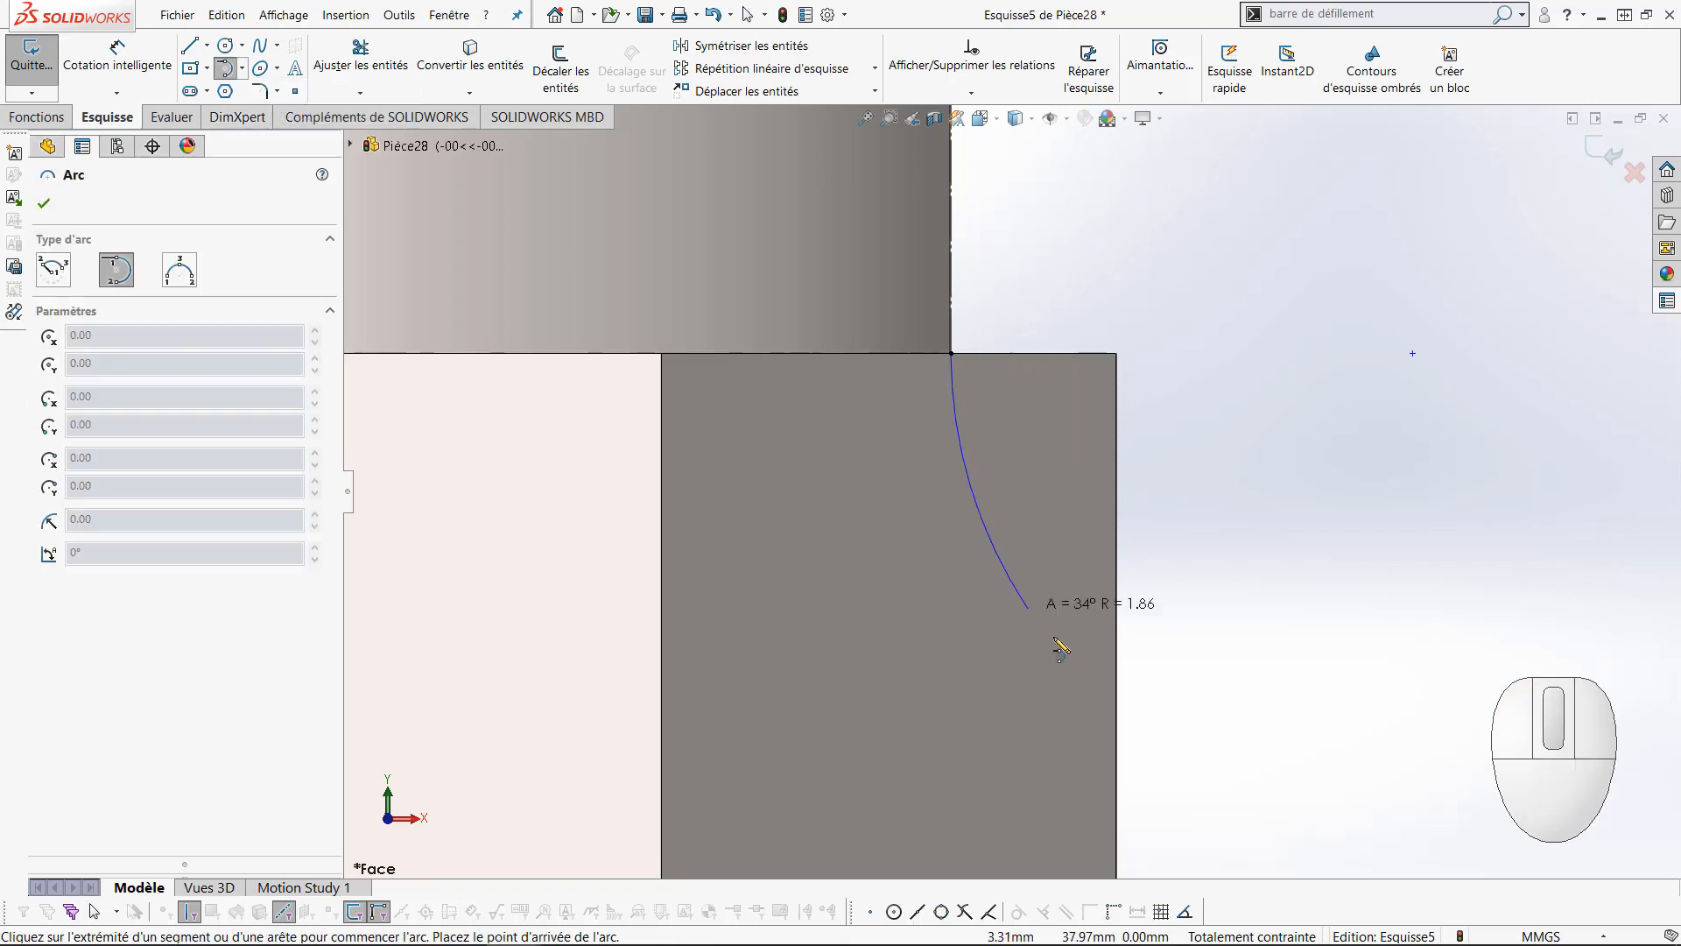
left_click(1122, 676)
key("Escape")
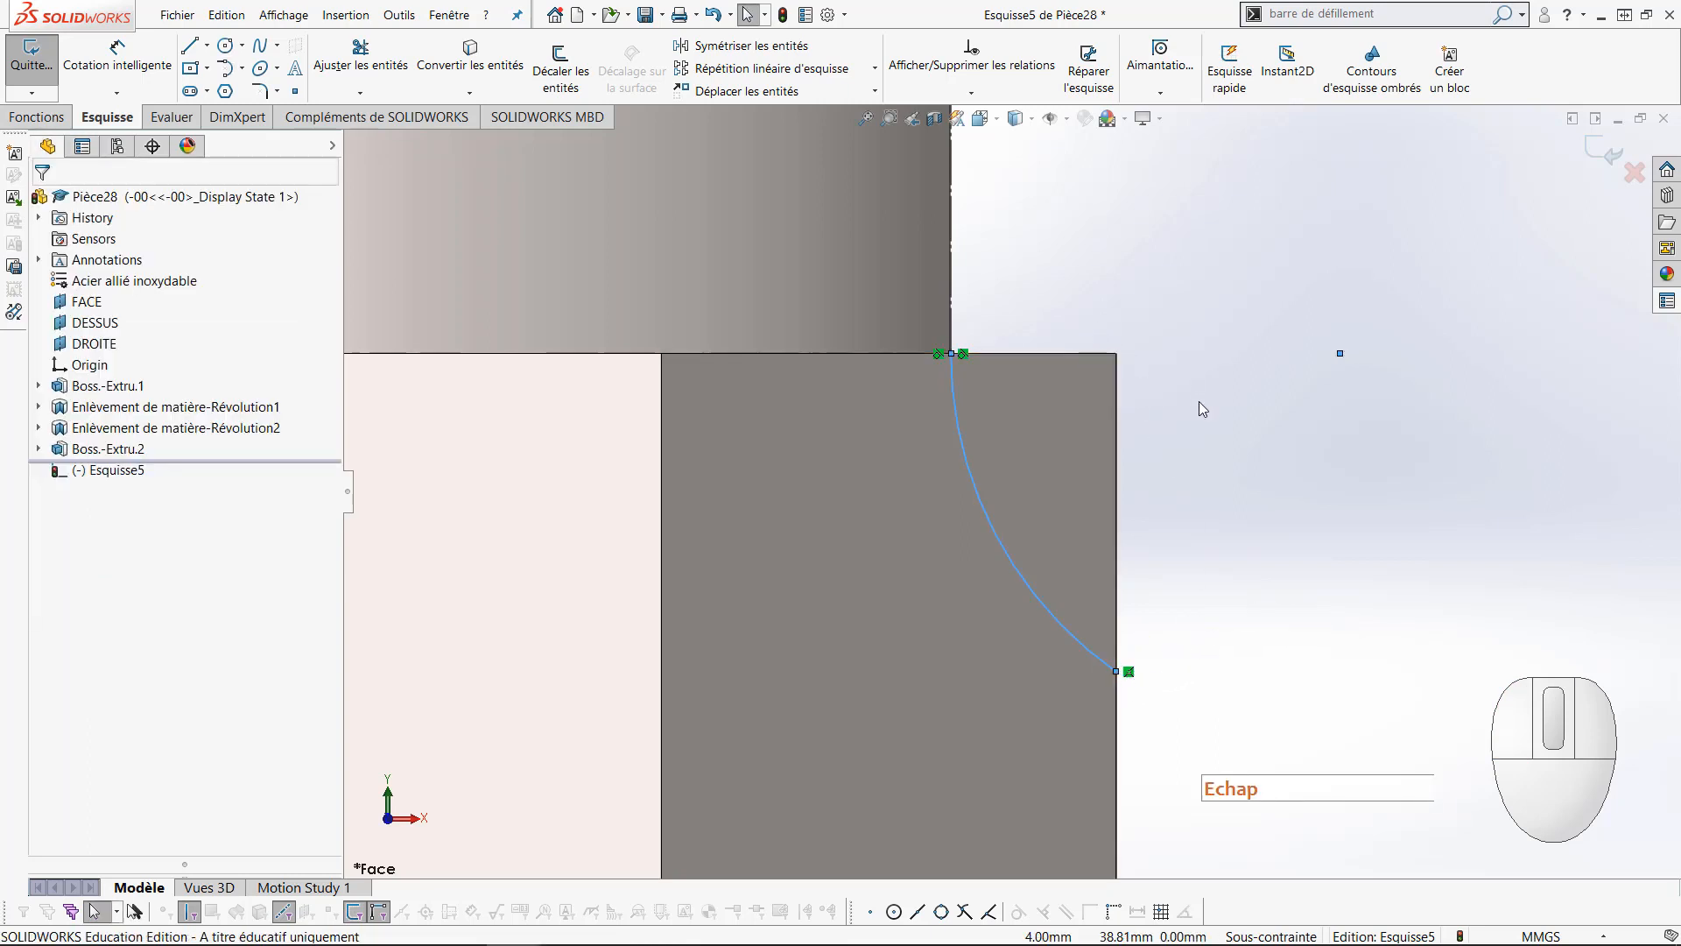
Close the arc profile with a vertical line along the shank's right edge and a horizontal line along its upper edge
key("l")
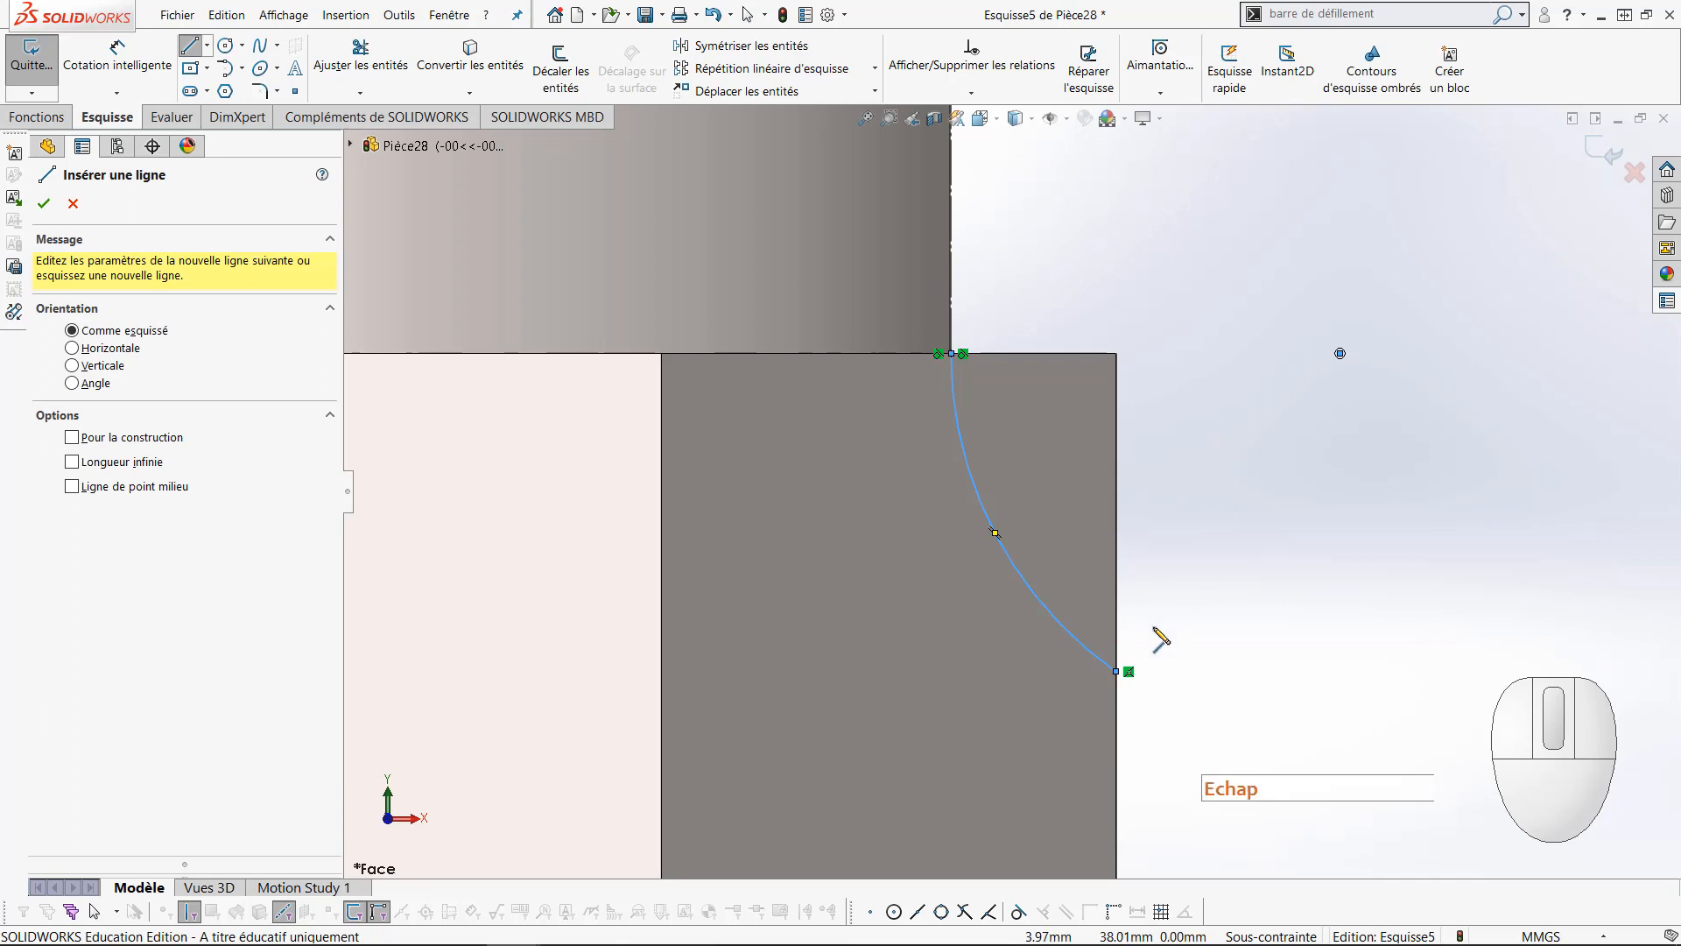
left_click(1118, 672)
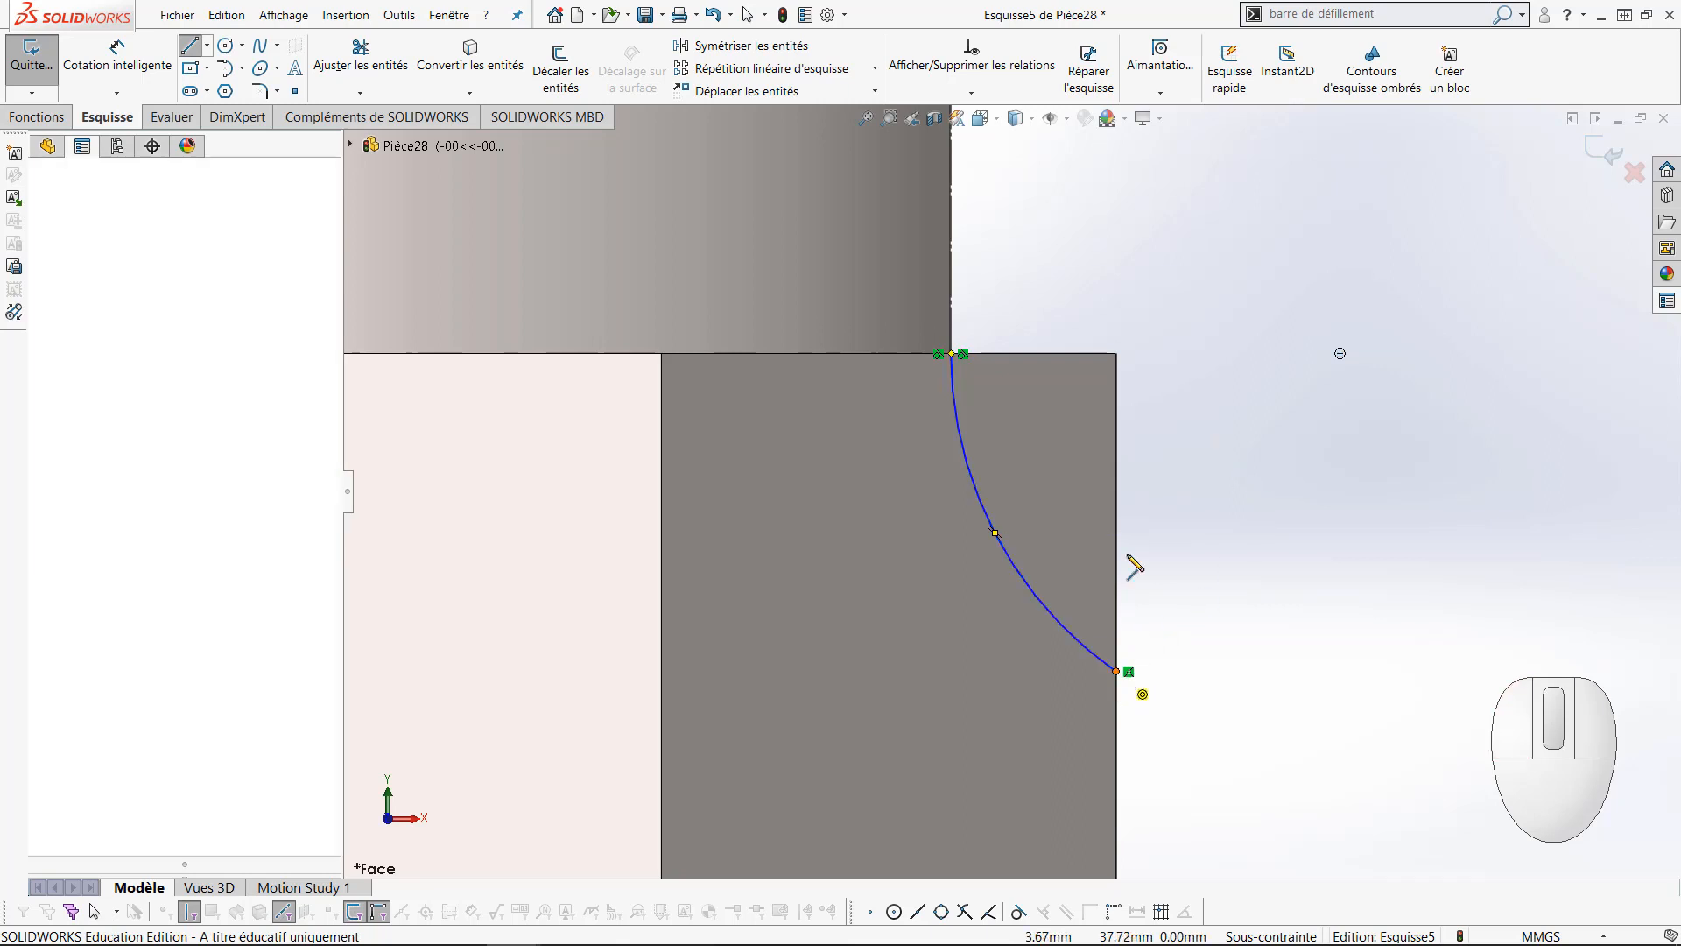
left_click(1117, 353)
left_click(963, 354)
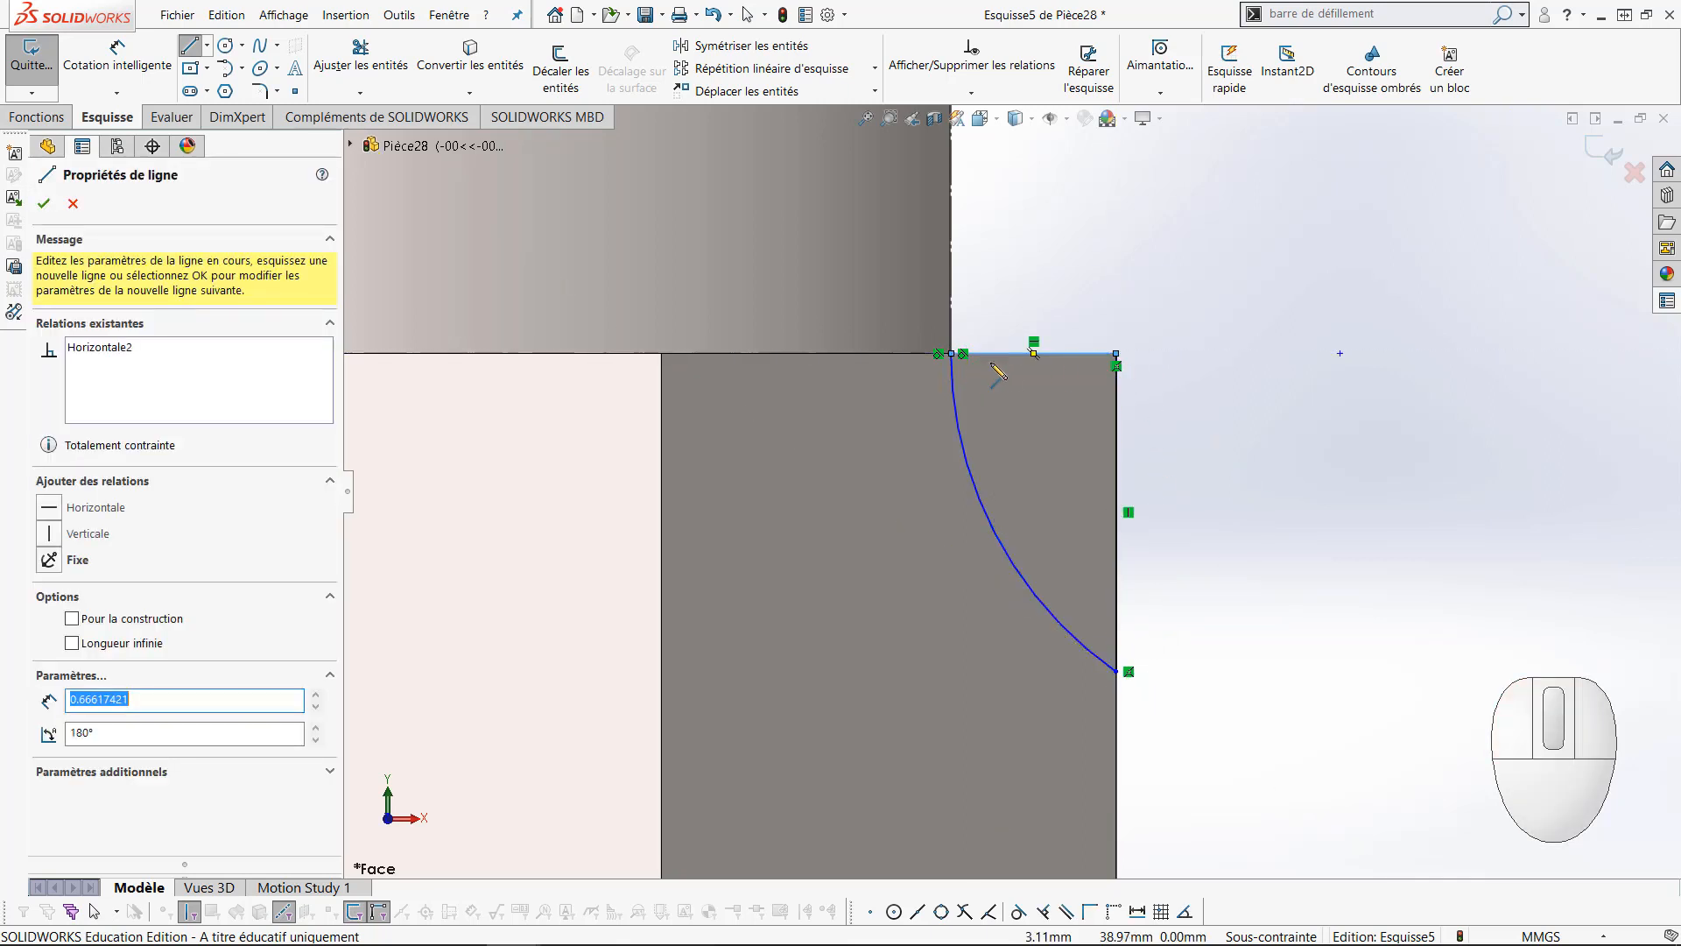
key("Escape")
key("Escape")
Dimension the profile's vertical line as 1 mm
right_click_drag(1235, 620, 1204, 324)
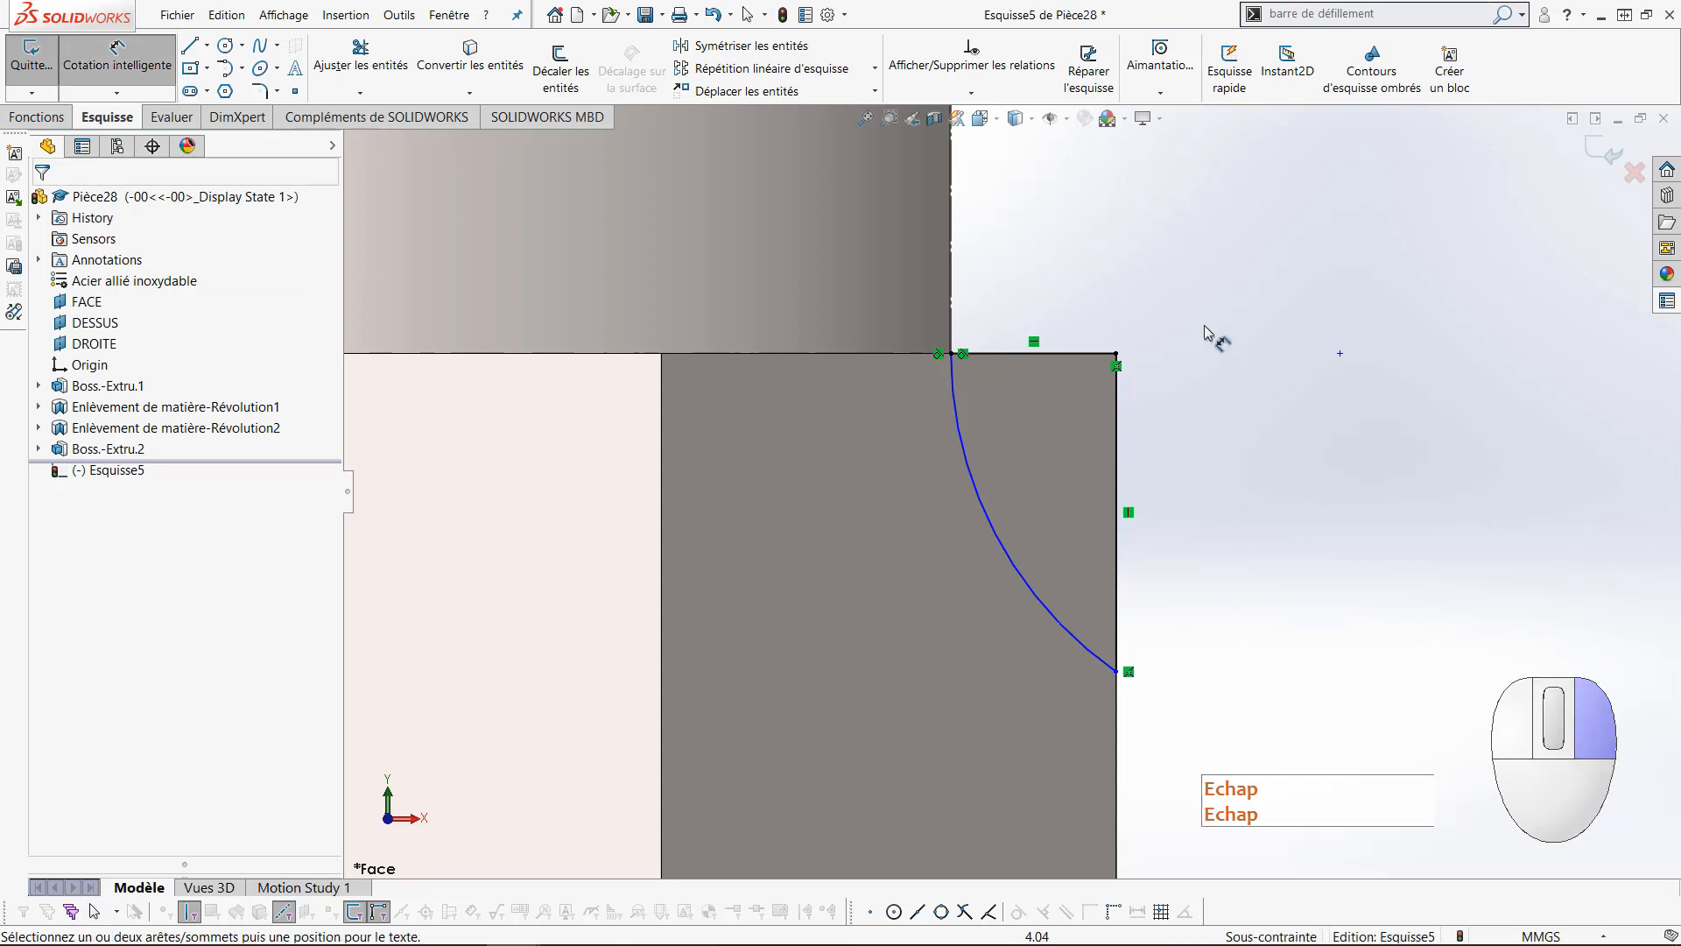
left_click(1119, 440)
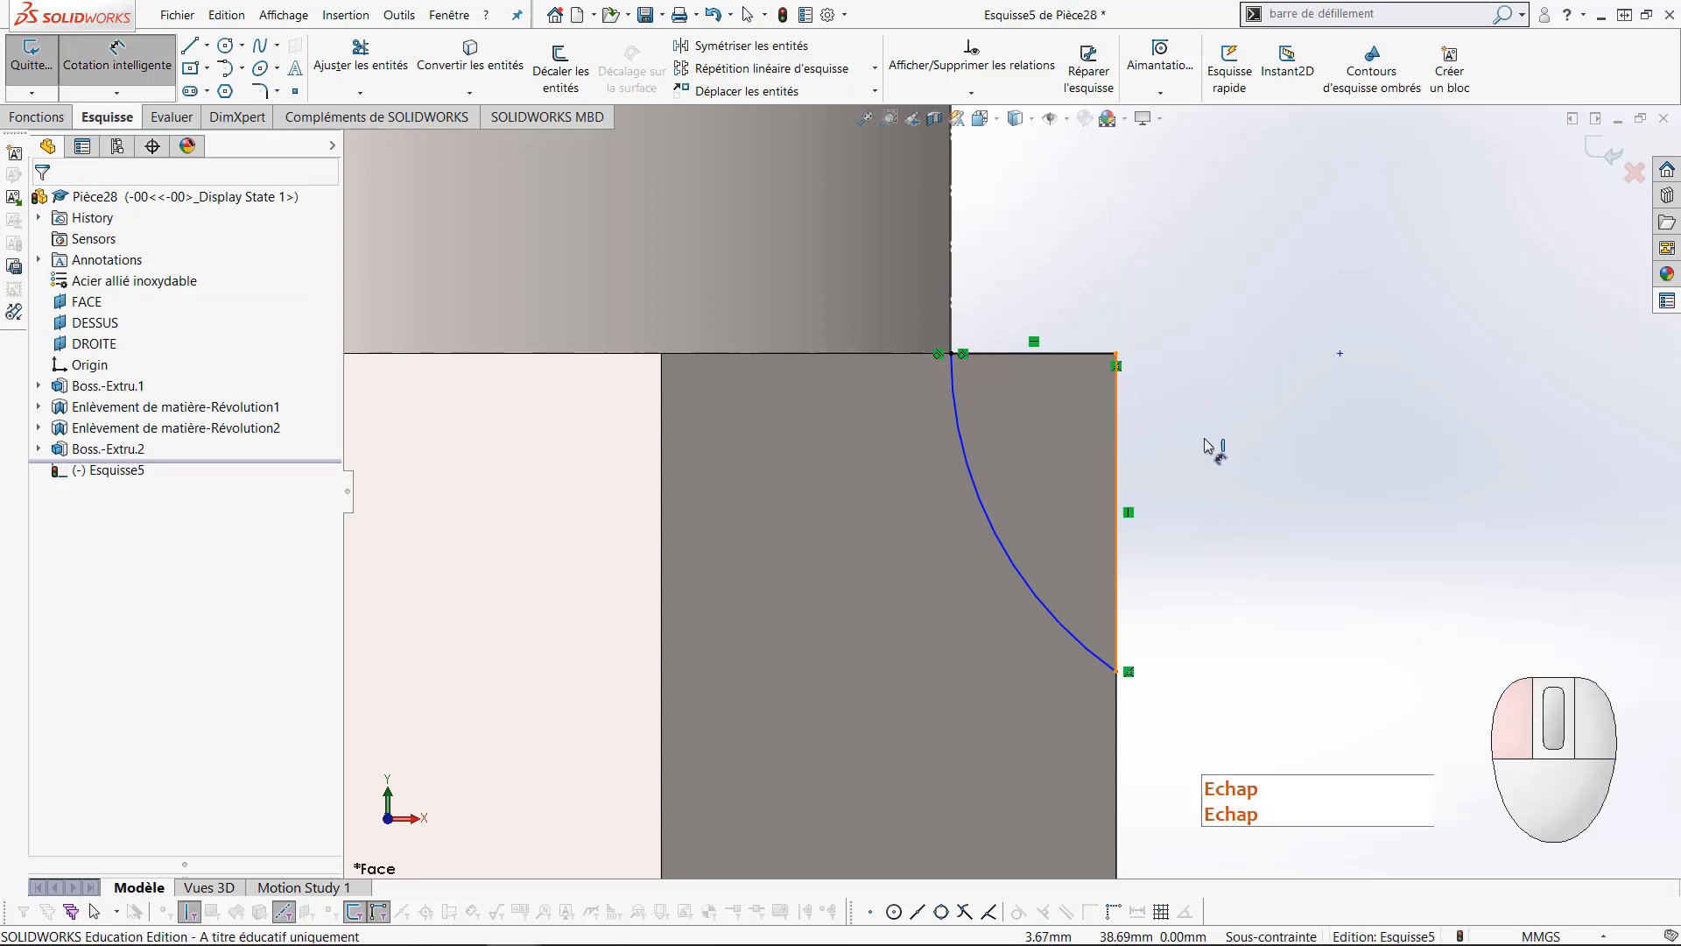
left_click(1243, 448)
type("1")
key("Return")
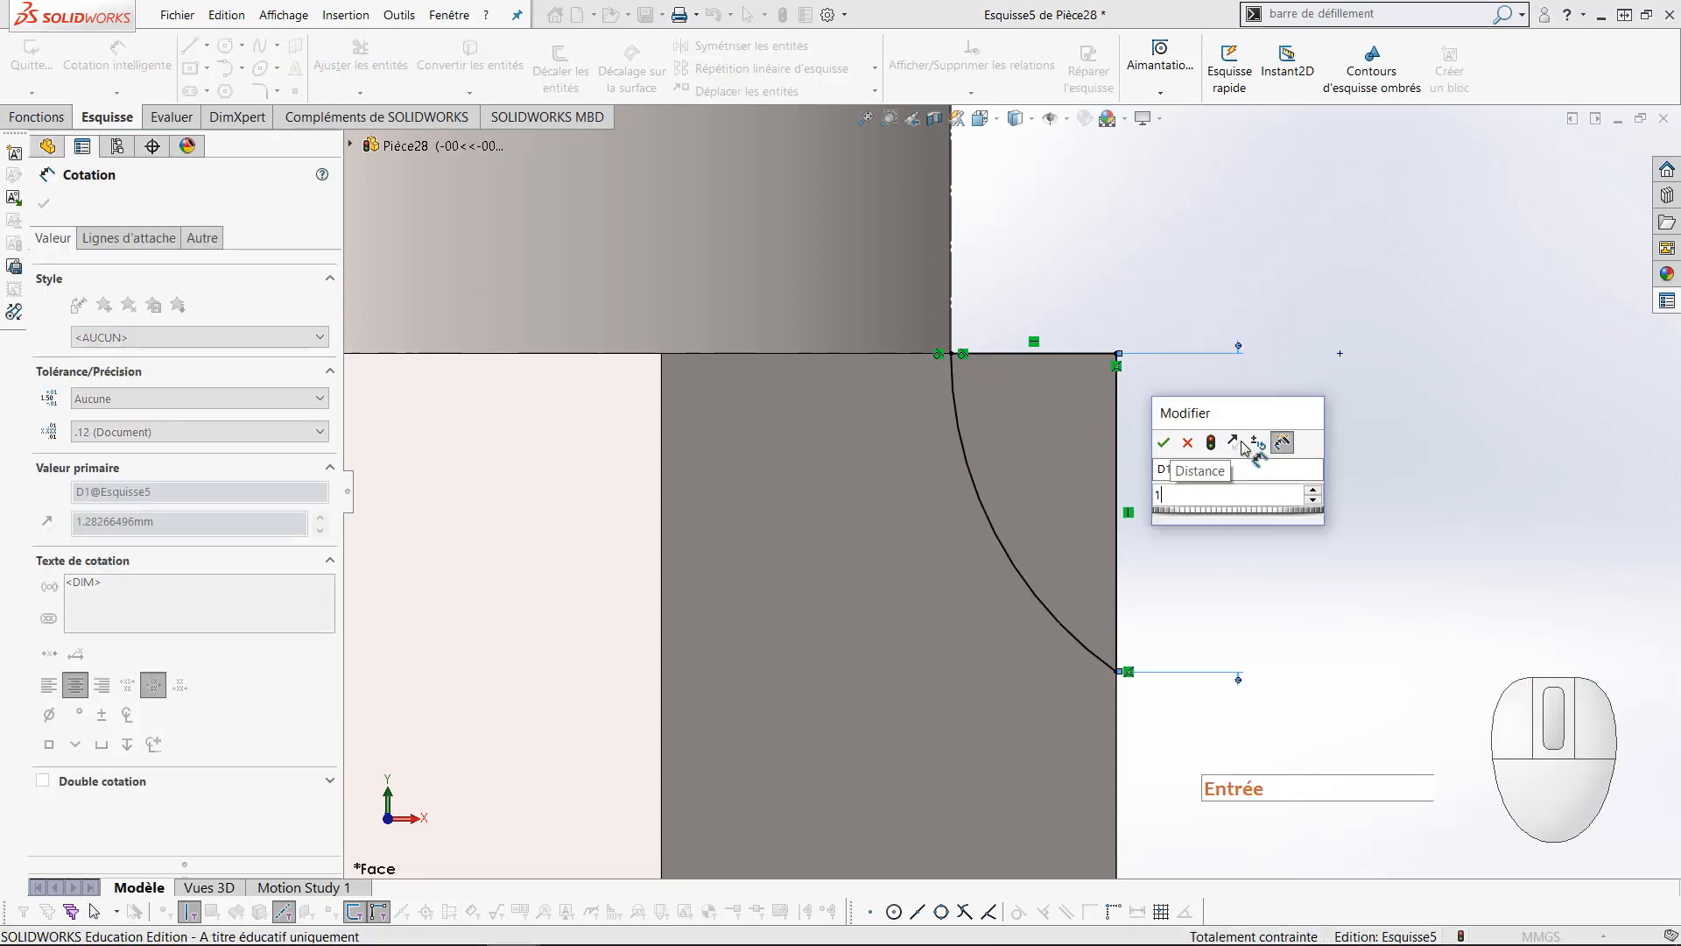
Cut the arc profile by revolving it 360° around the central vertical construction line
left_click(36, 117)
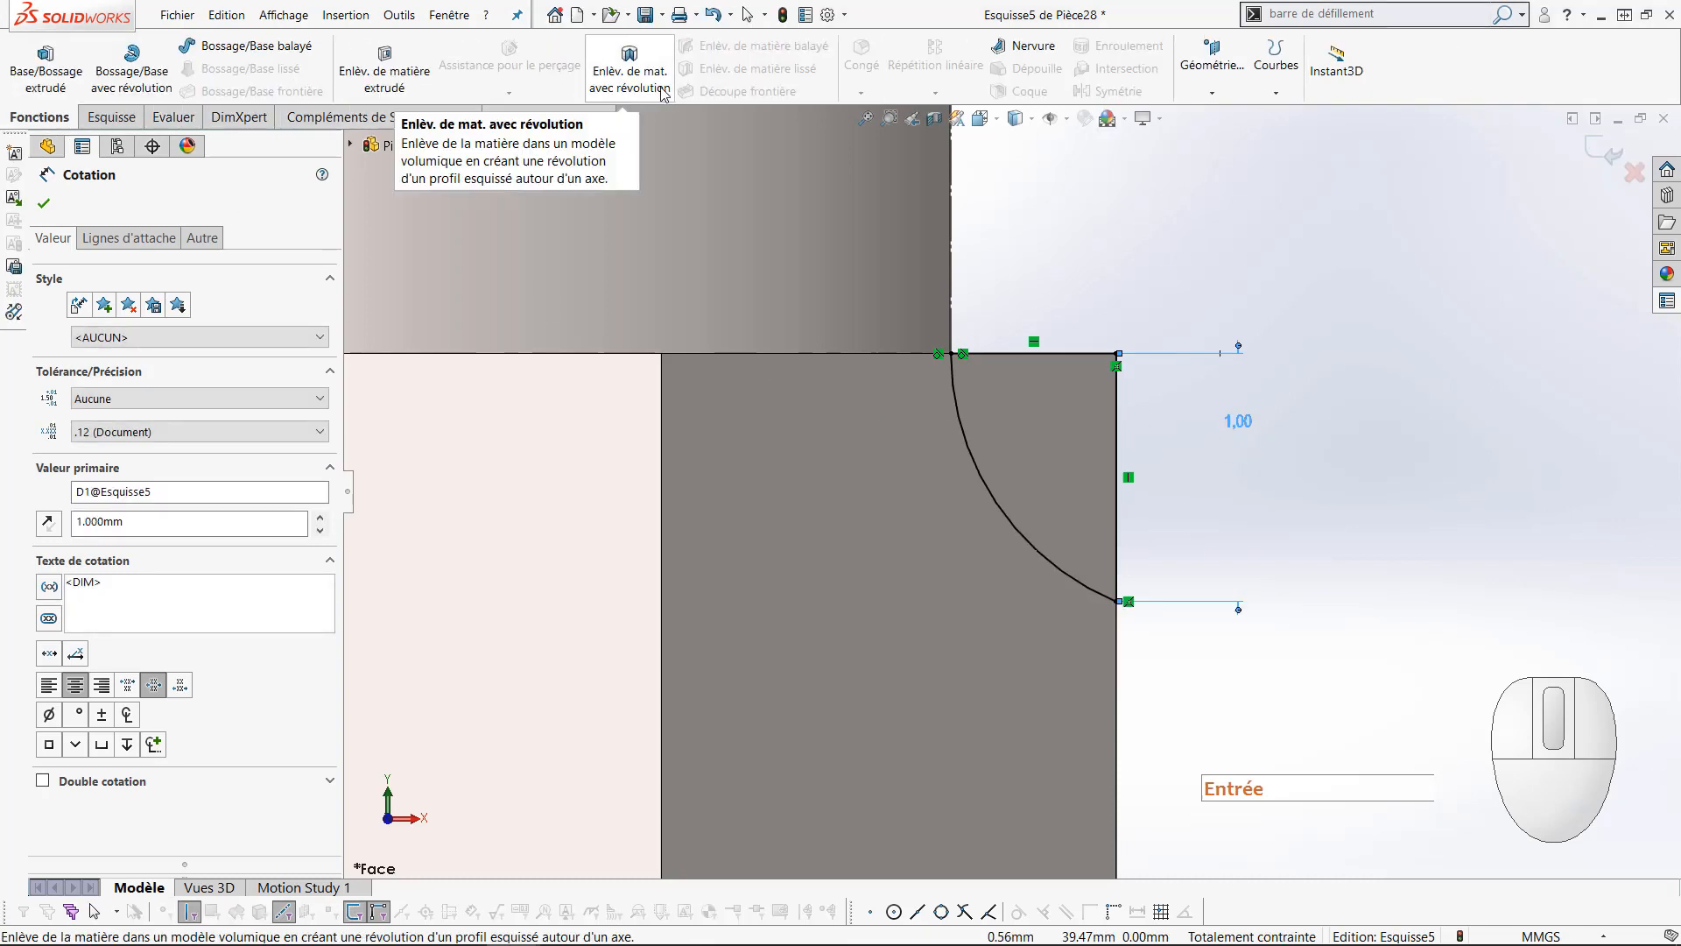
left_click(629, 70)
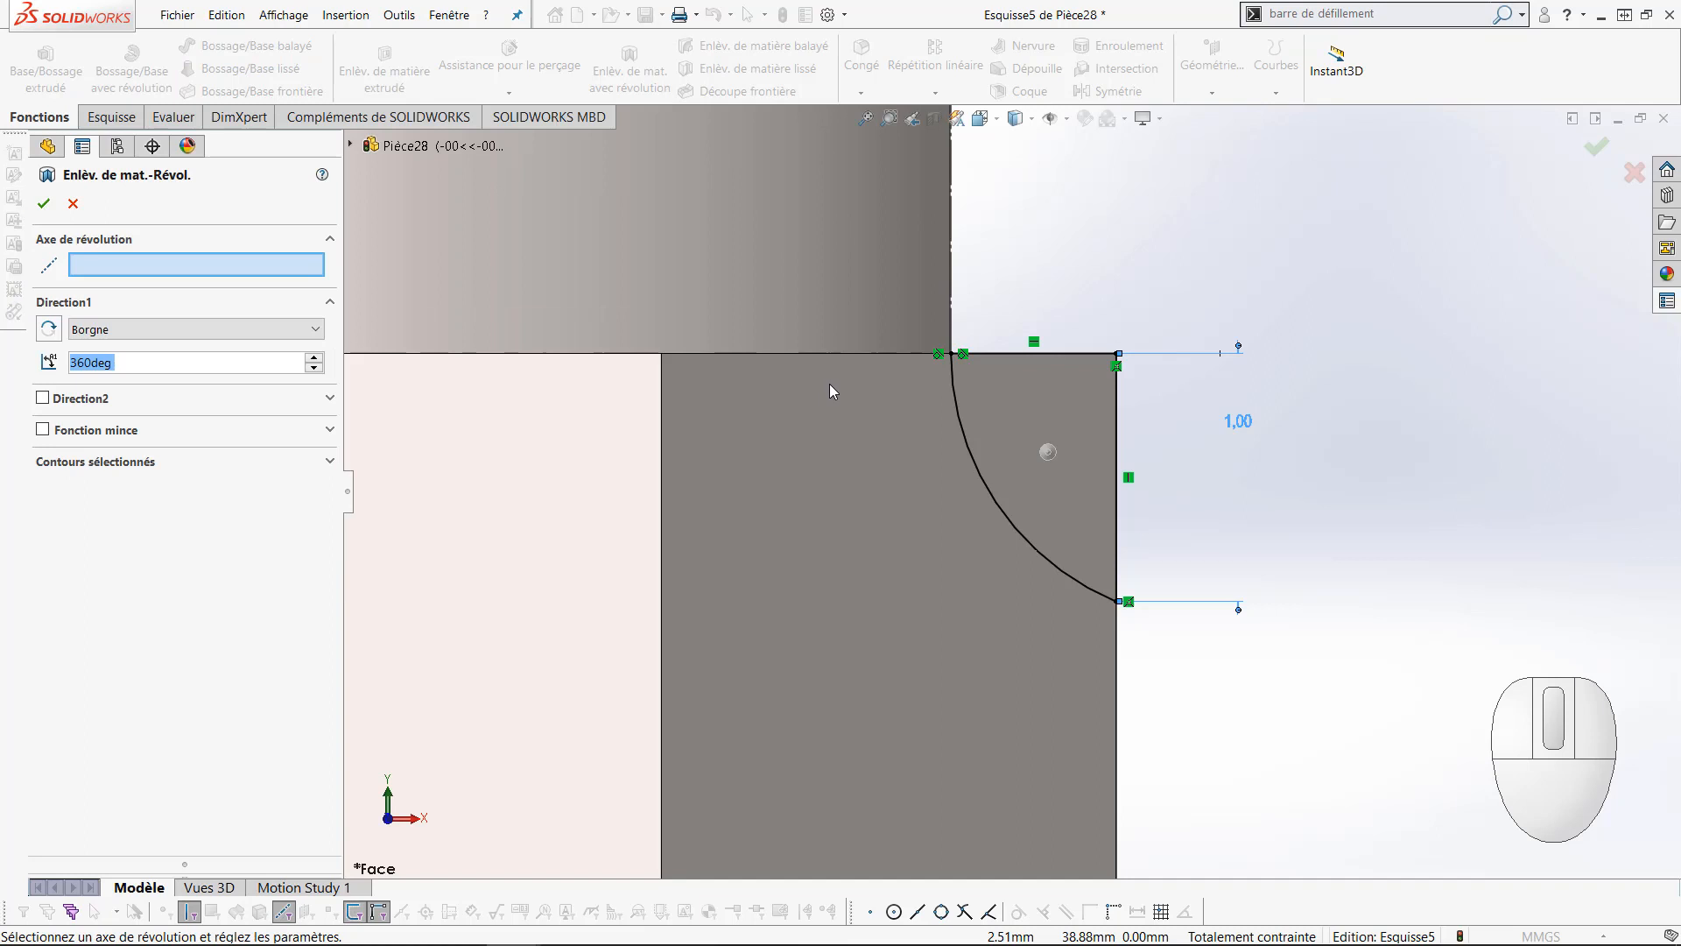
scroll(815, 389, "up", 2)
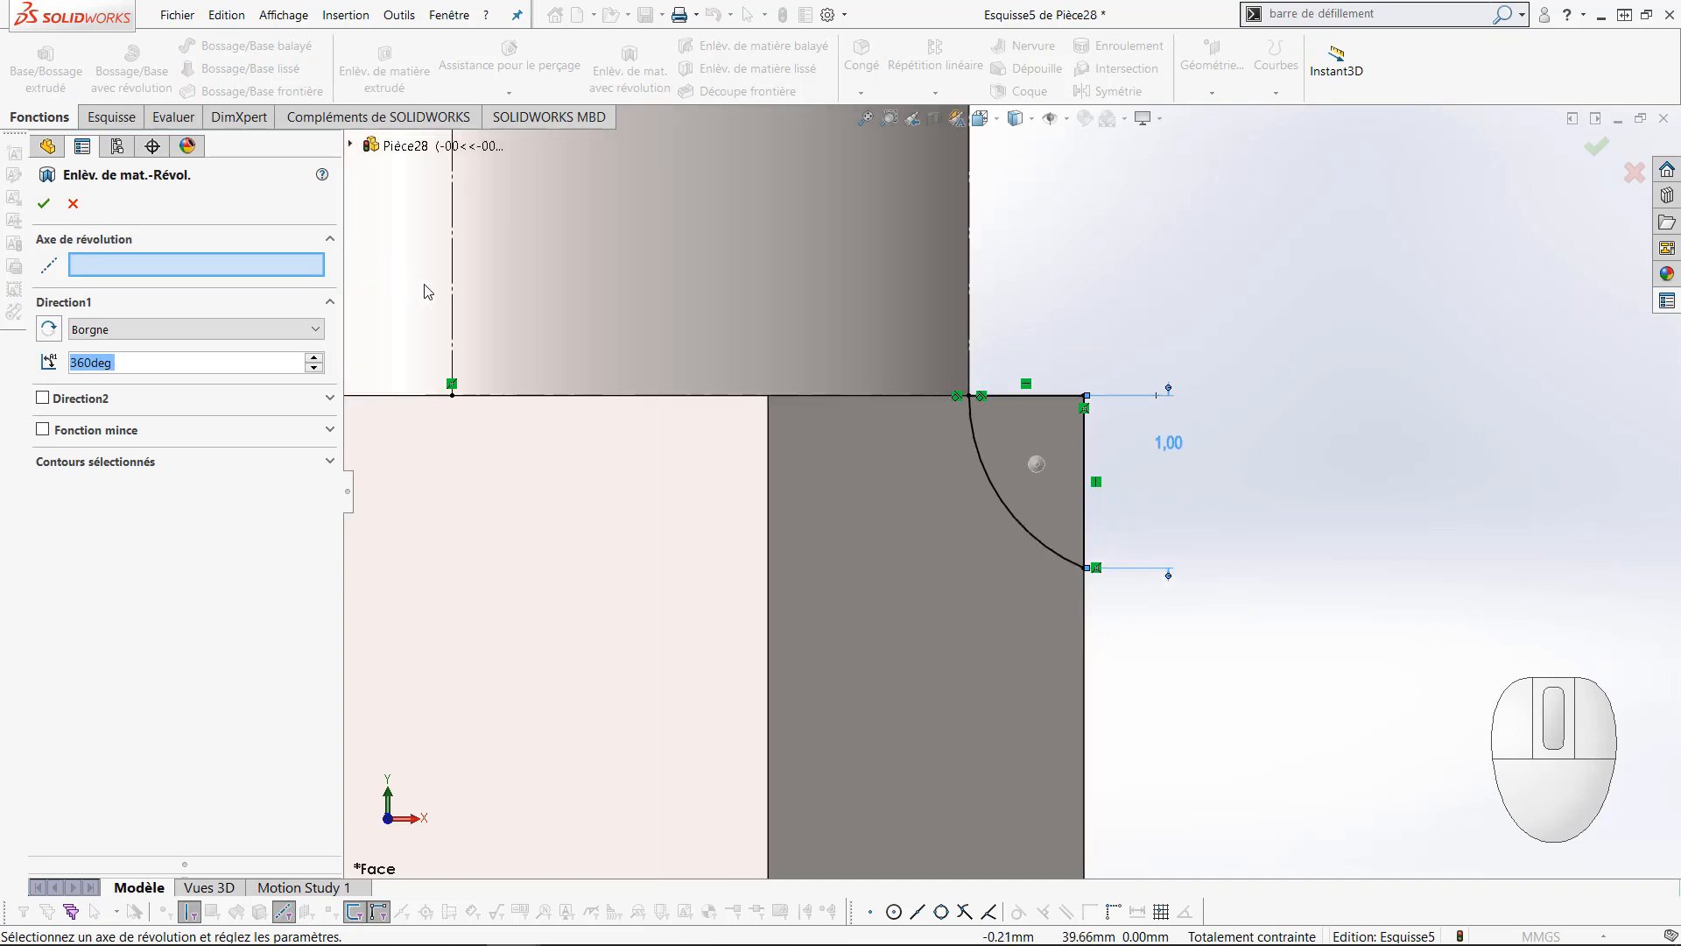
left_click(452, 293)
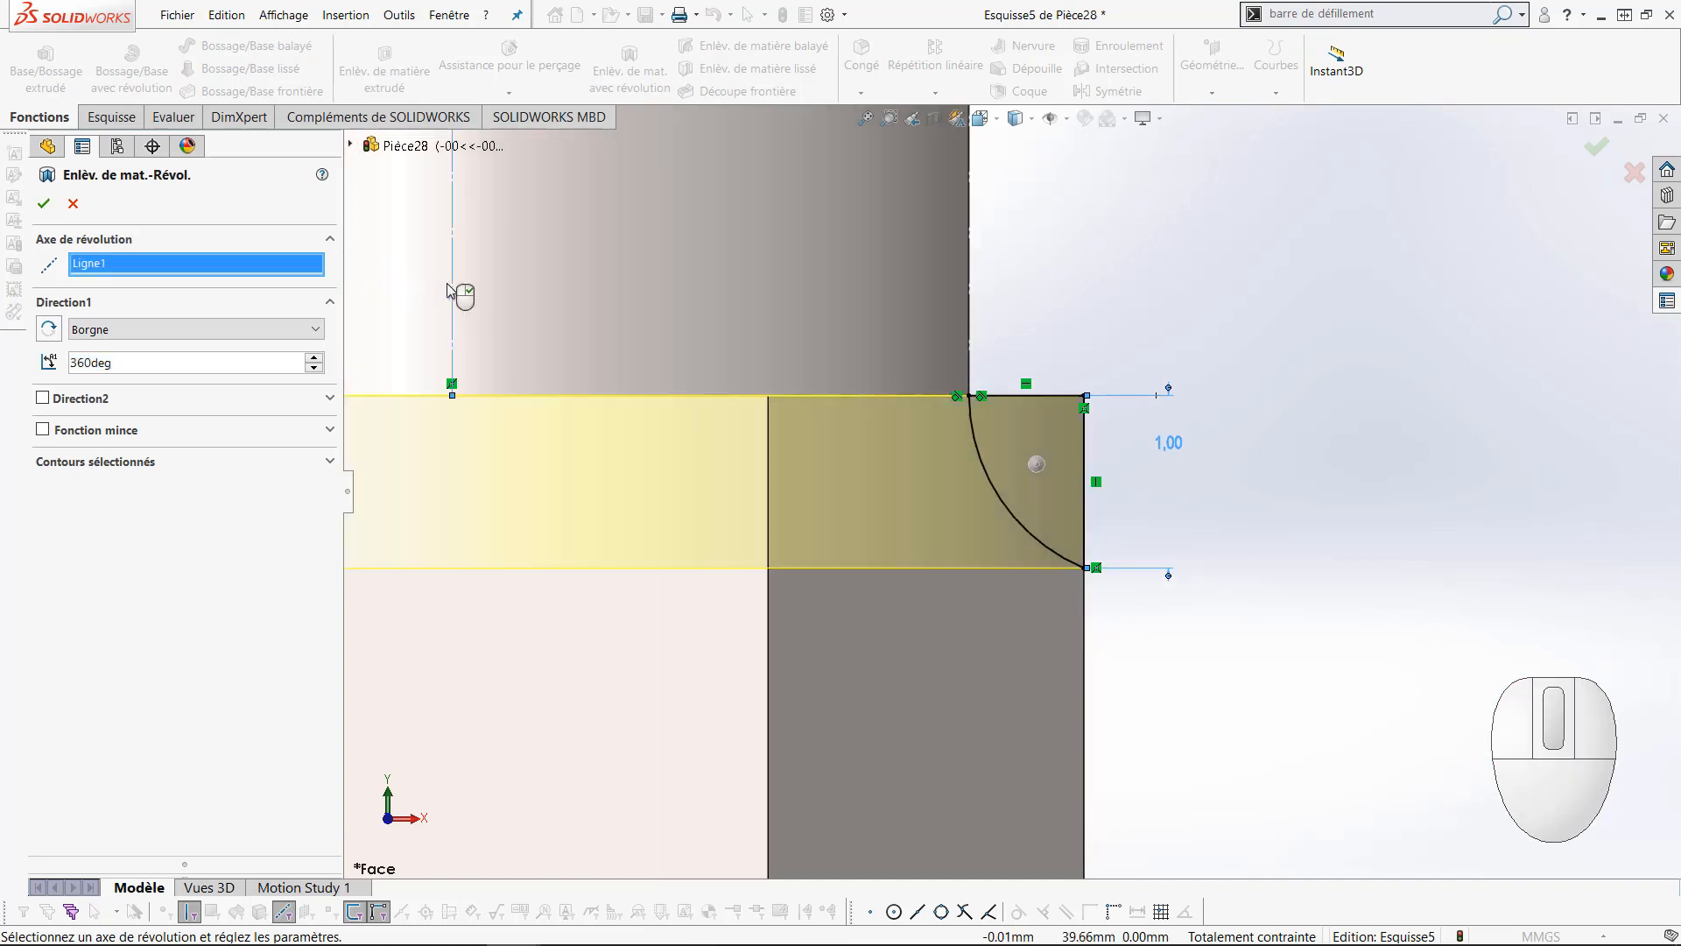
left_click(44, 204)
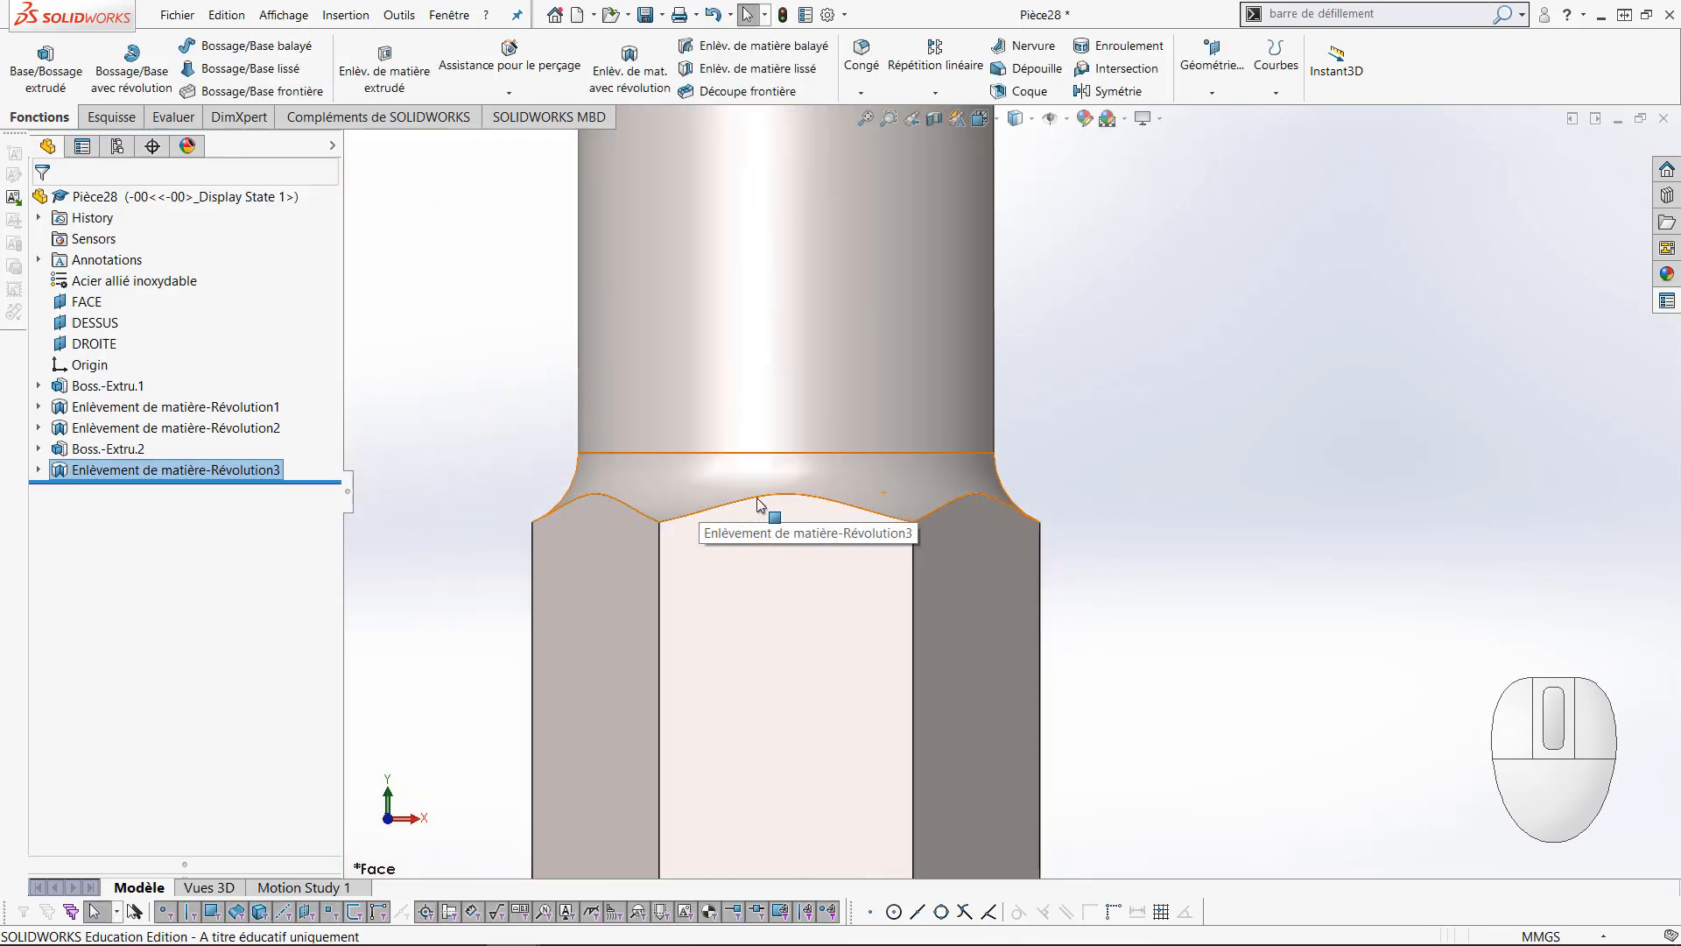
scroll(758, 498, "up", 4)
middle_click_drag(782, 477, 751, 553)
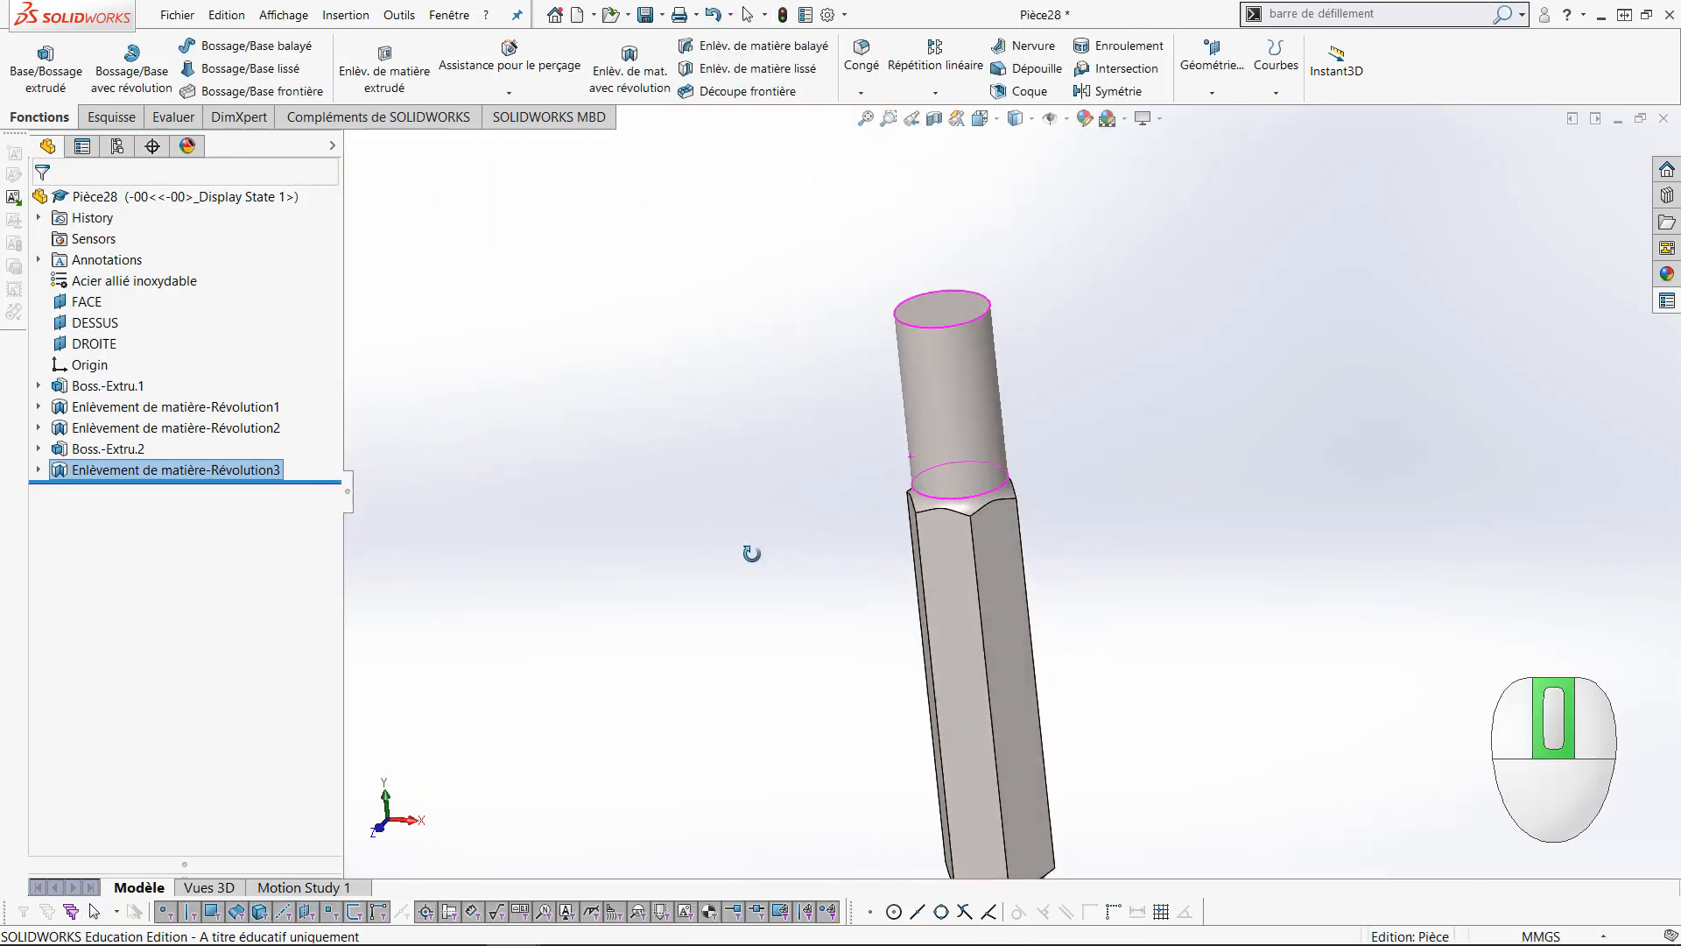
scroll(751, 548, "up", 3)
scroll(1114, 608, "up", 2)
key("Escape")
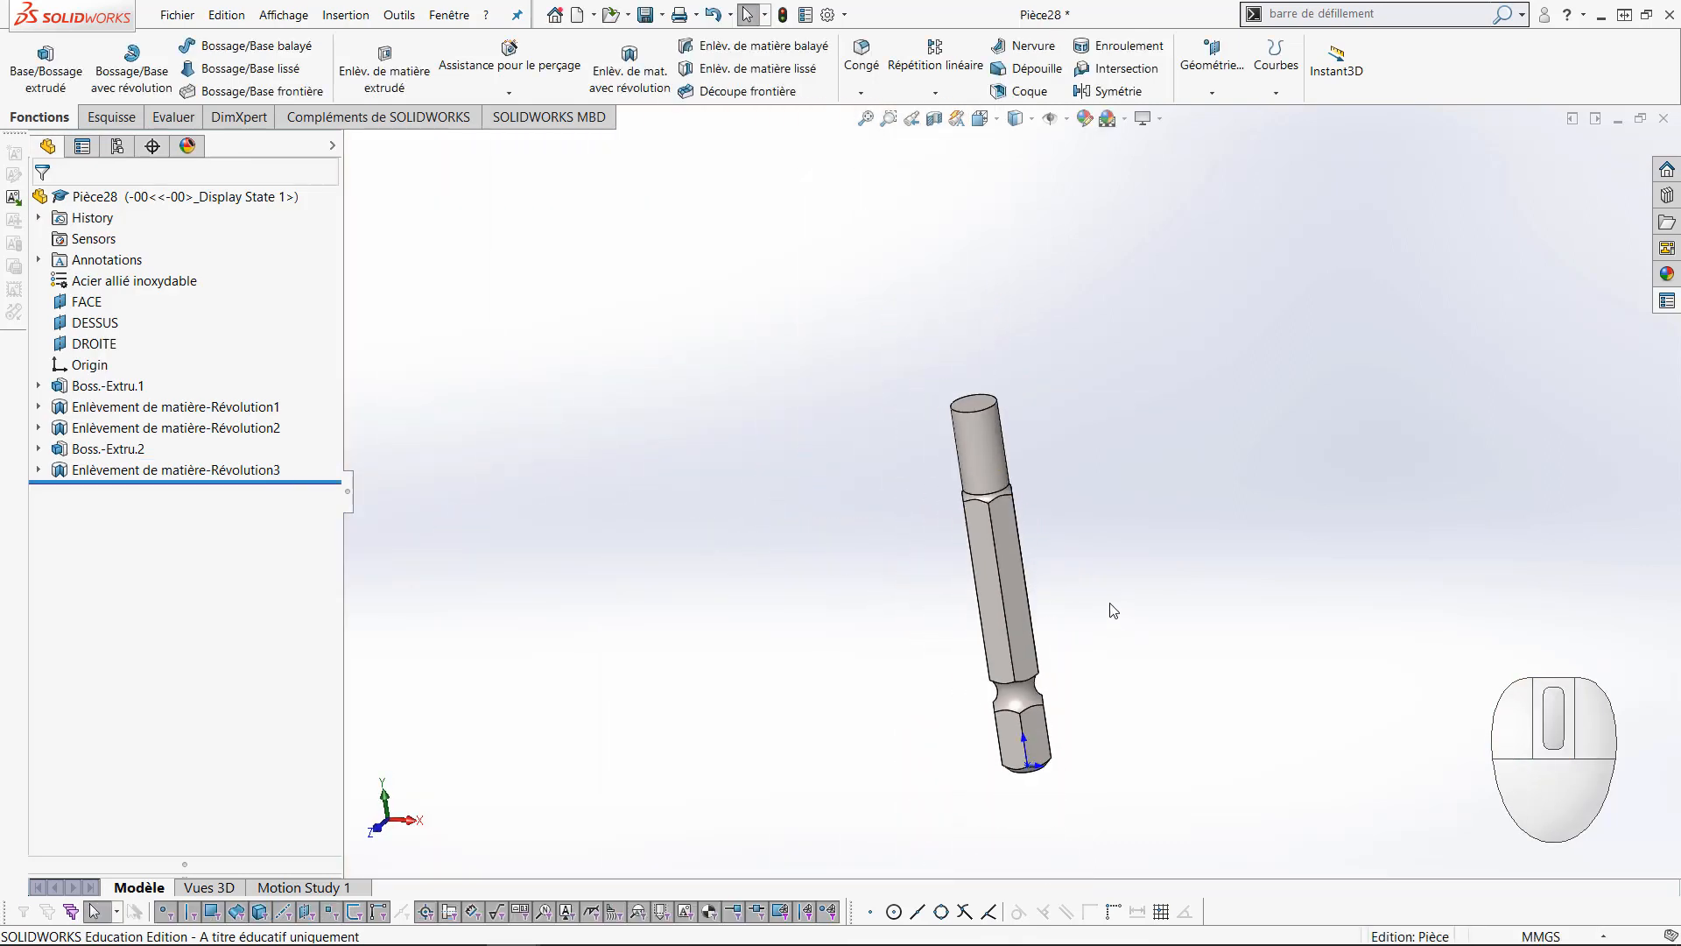
On the FACE plane, sketch an 11.5 mm vertical construction line from the cylinder's upper edge midpoint down to its base
scroll(1117, 613, "down", 2)
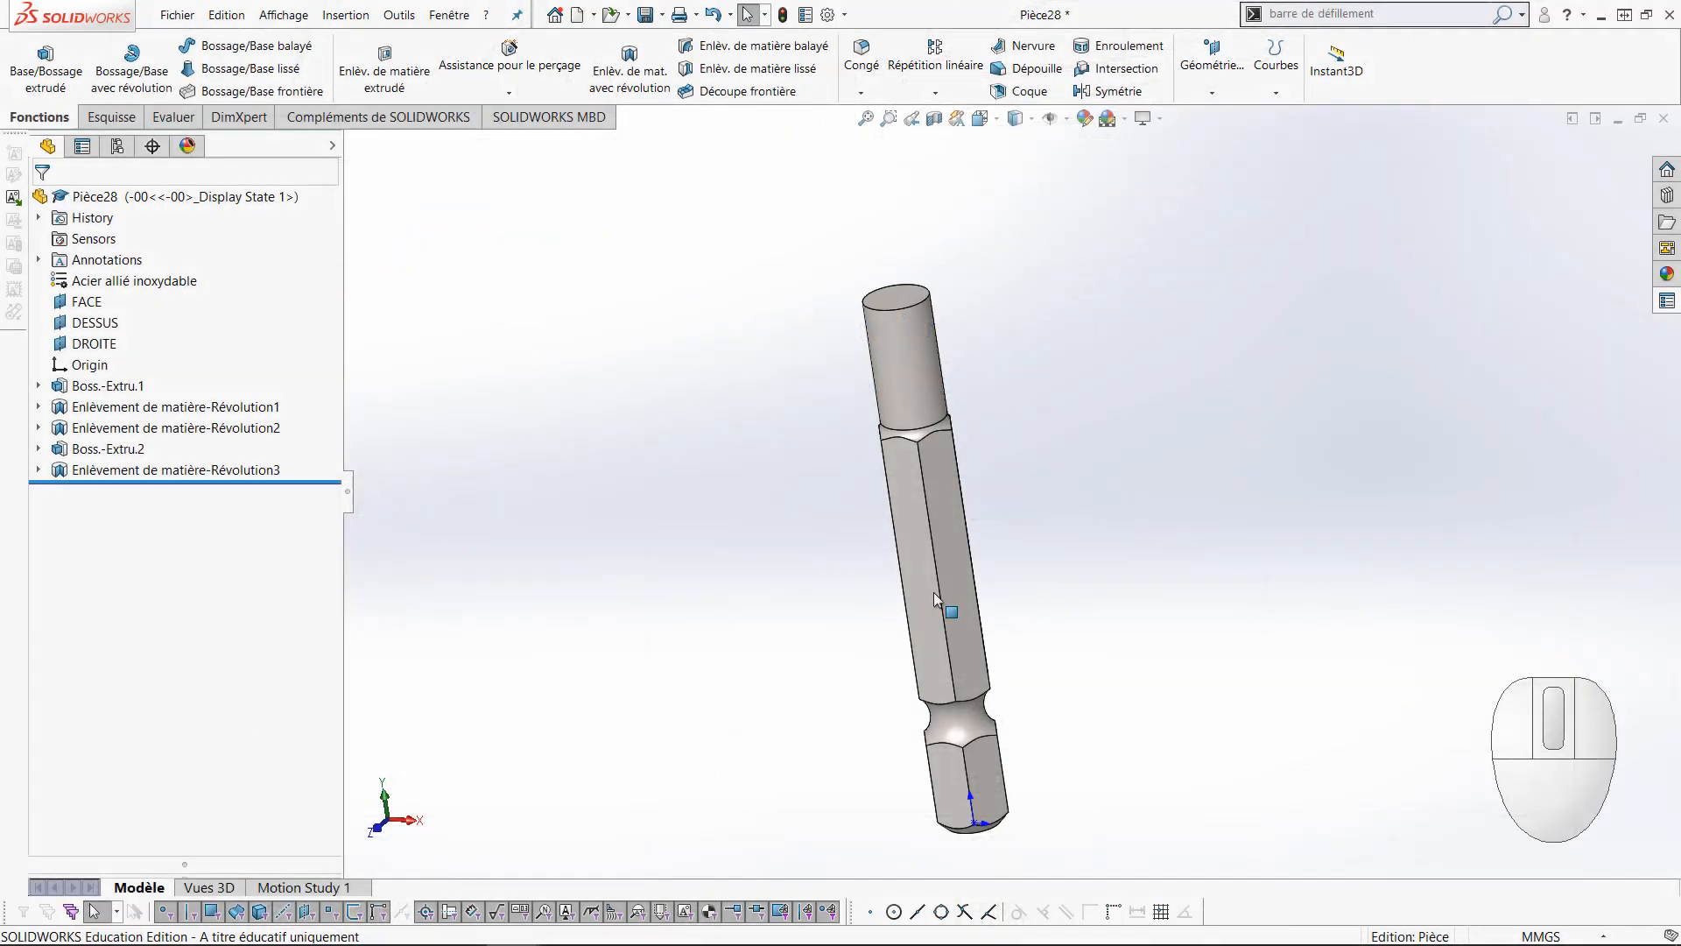
middle_click_drag(750, 593, 750, 550)
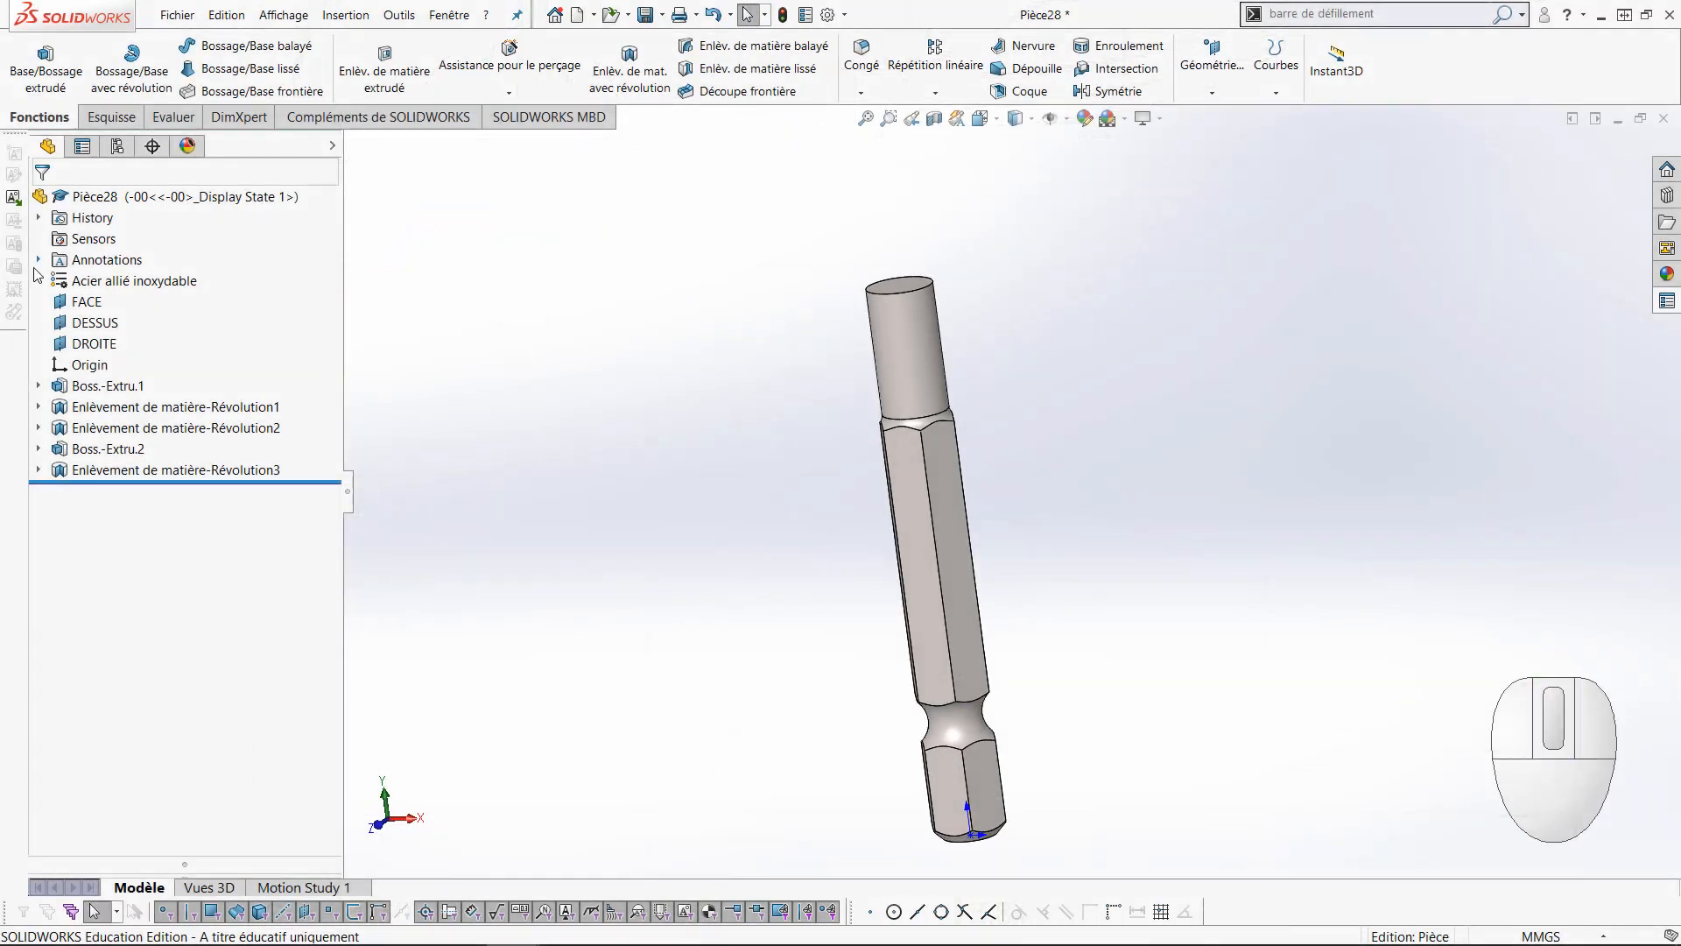
left_click(86, 302)
left_click(98, 279)
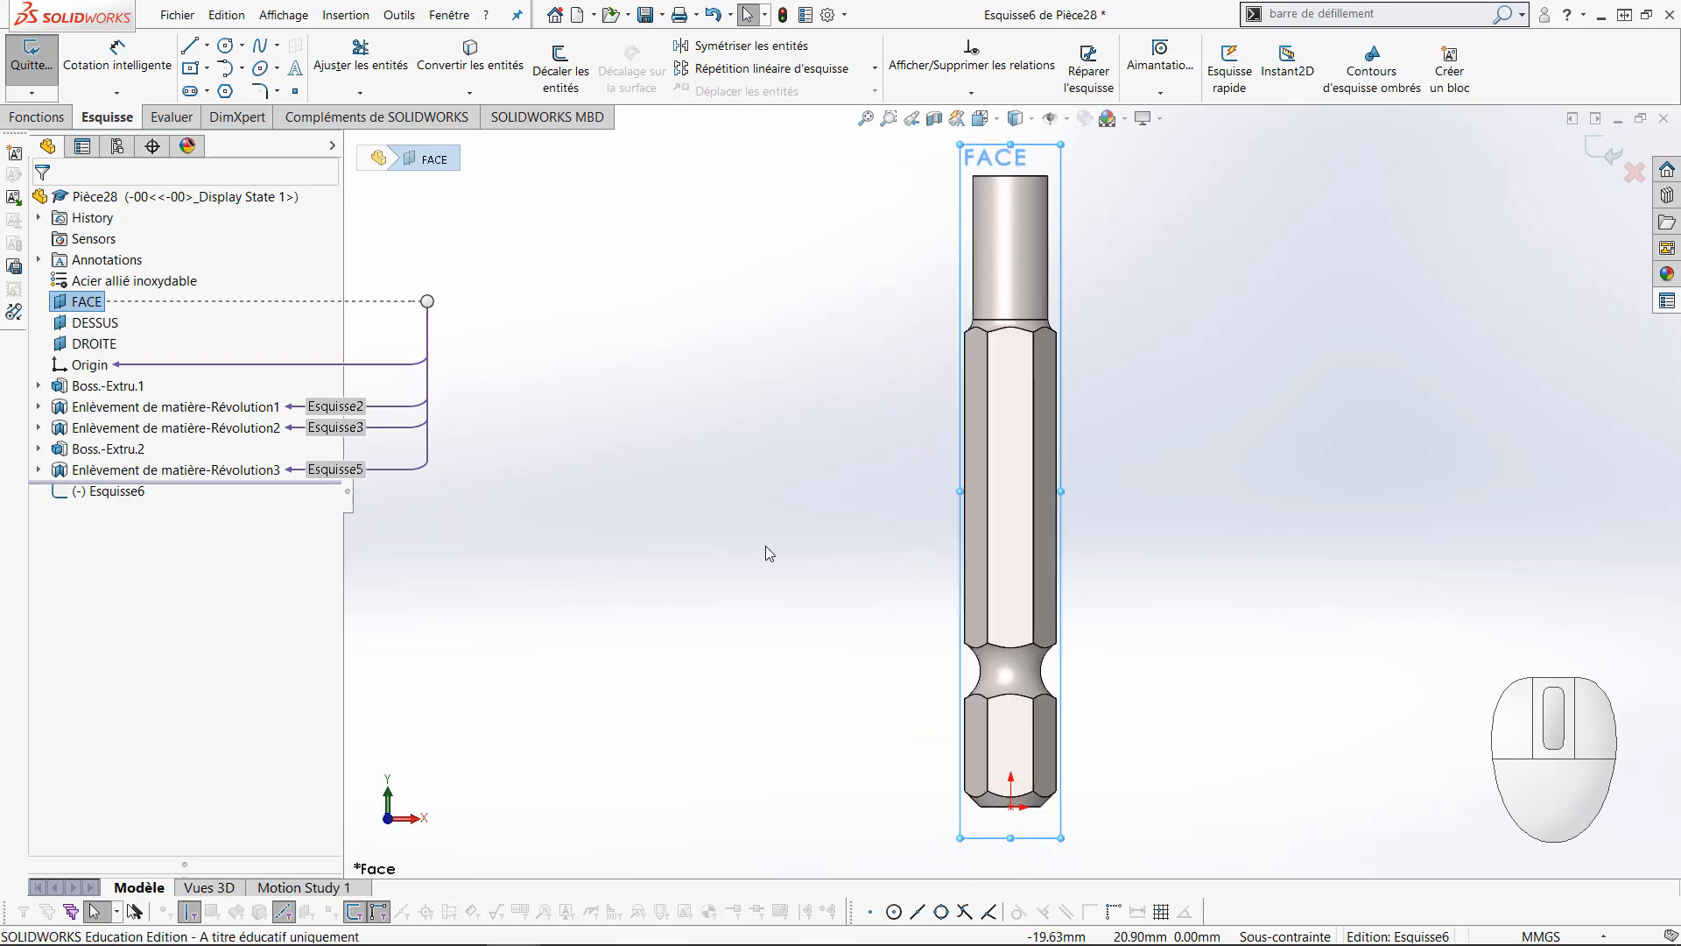
key("l")
scroll(1001, 246, "down", 5)
left_click(1028, 200)
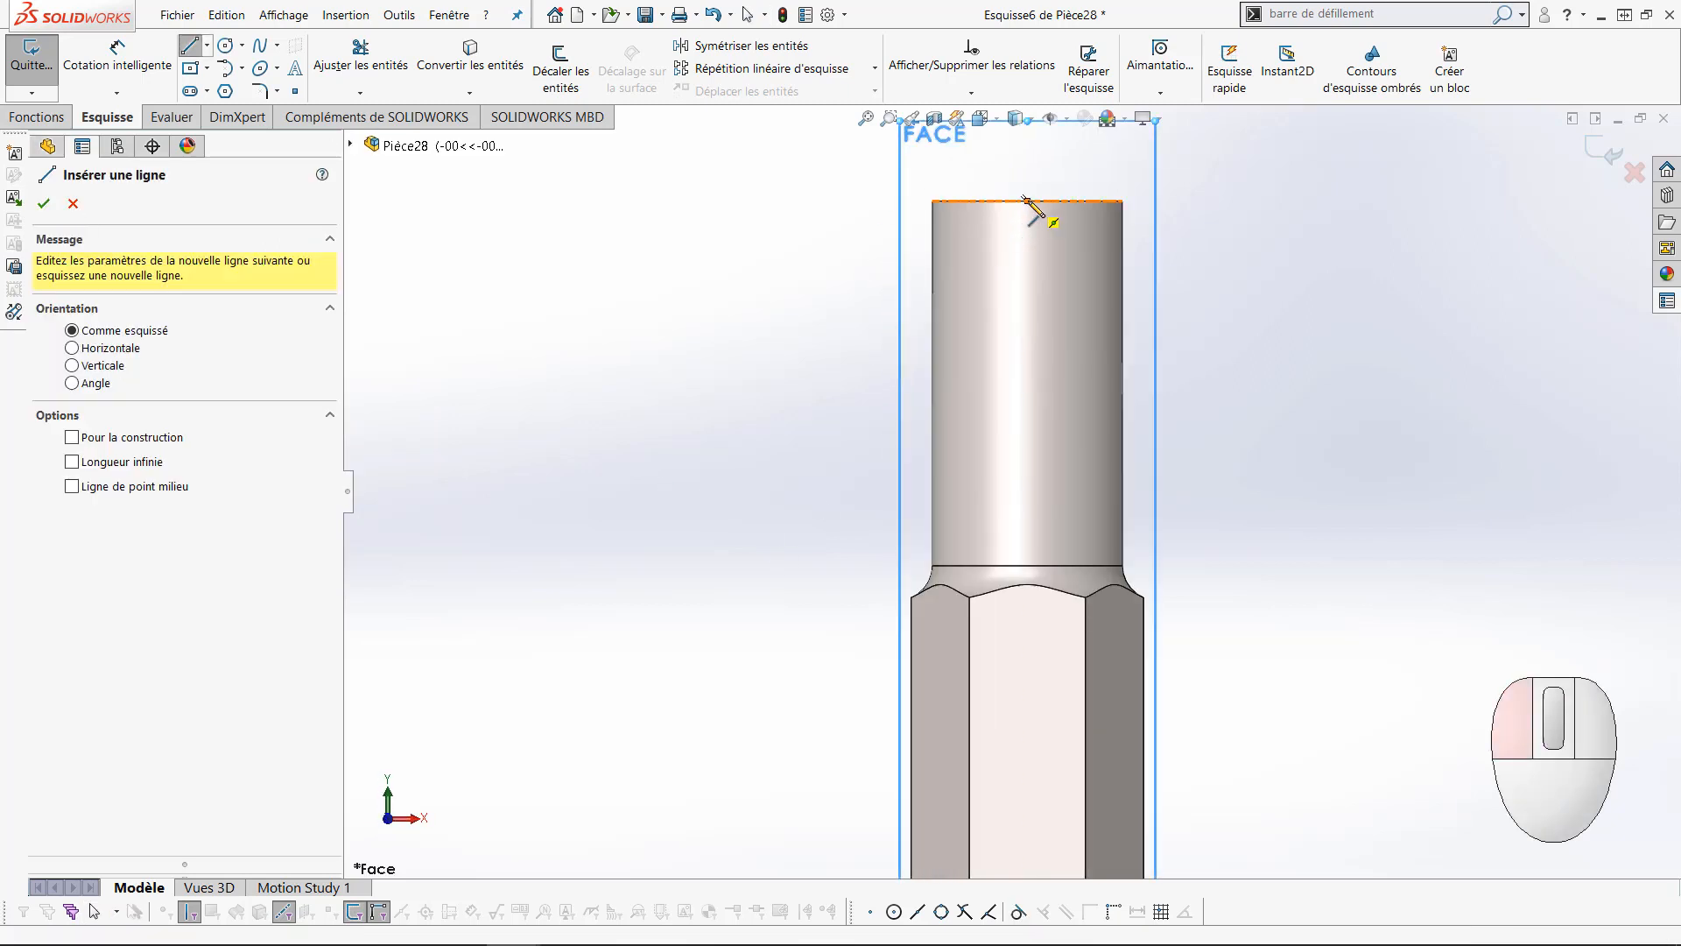
left_click(1028, 564)
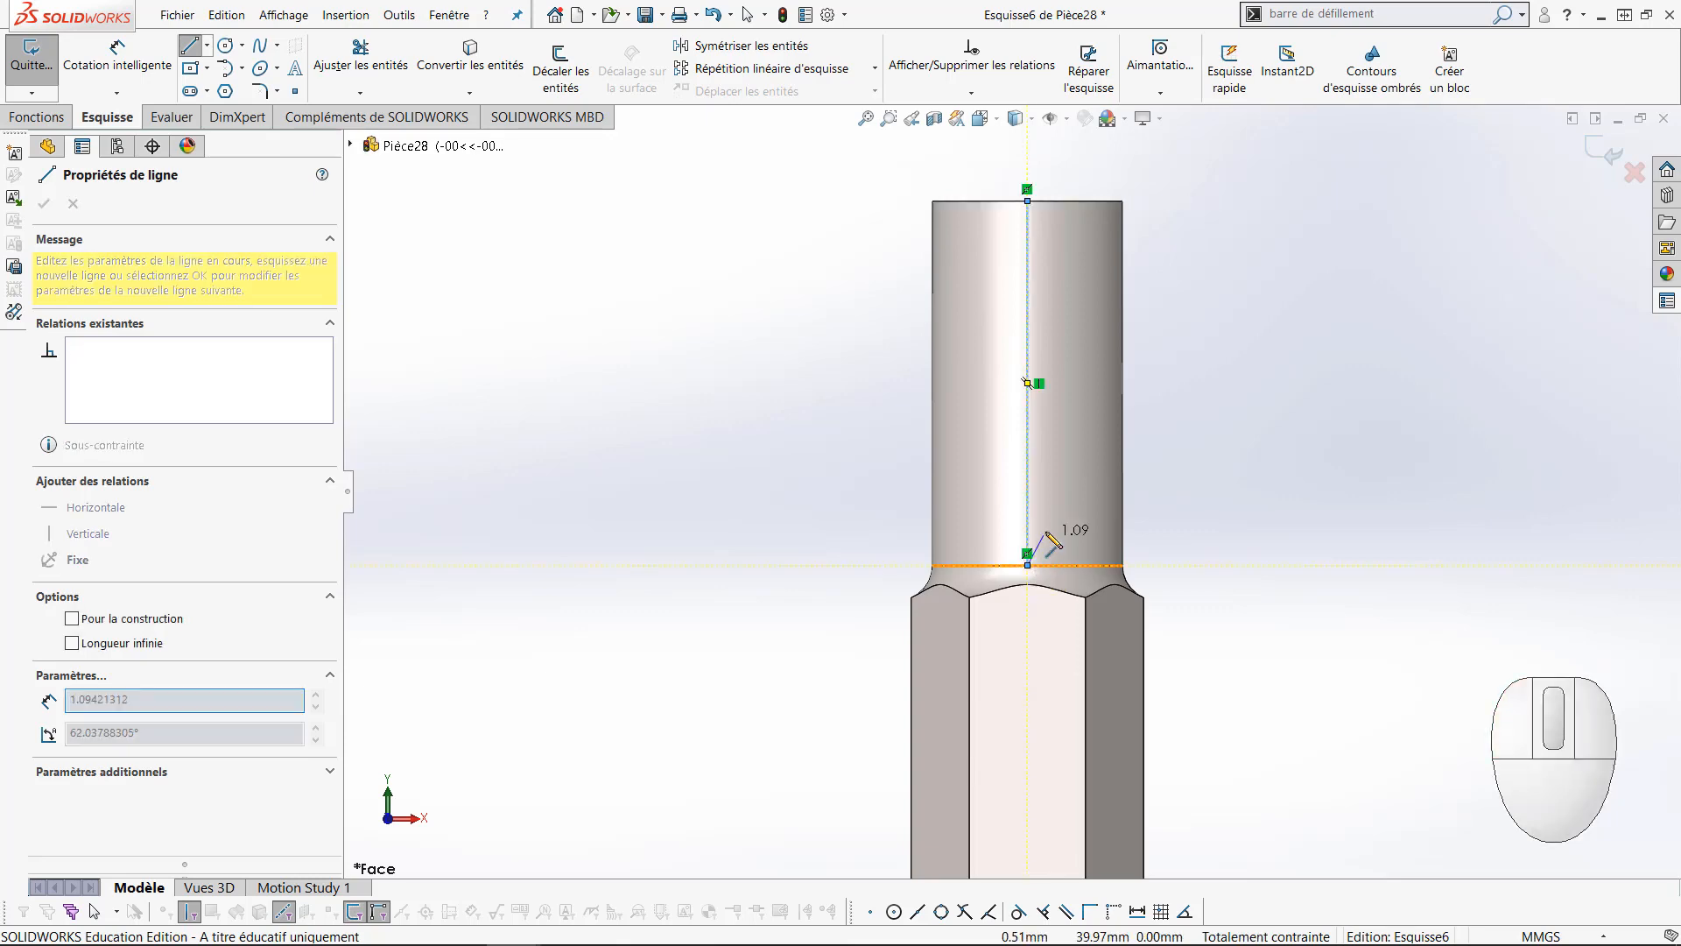
key("Escape")
left_click(1028, 506)
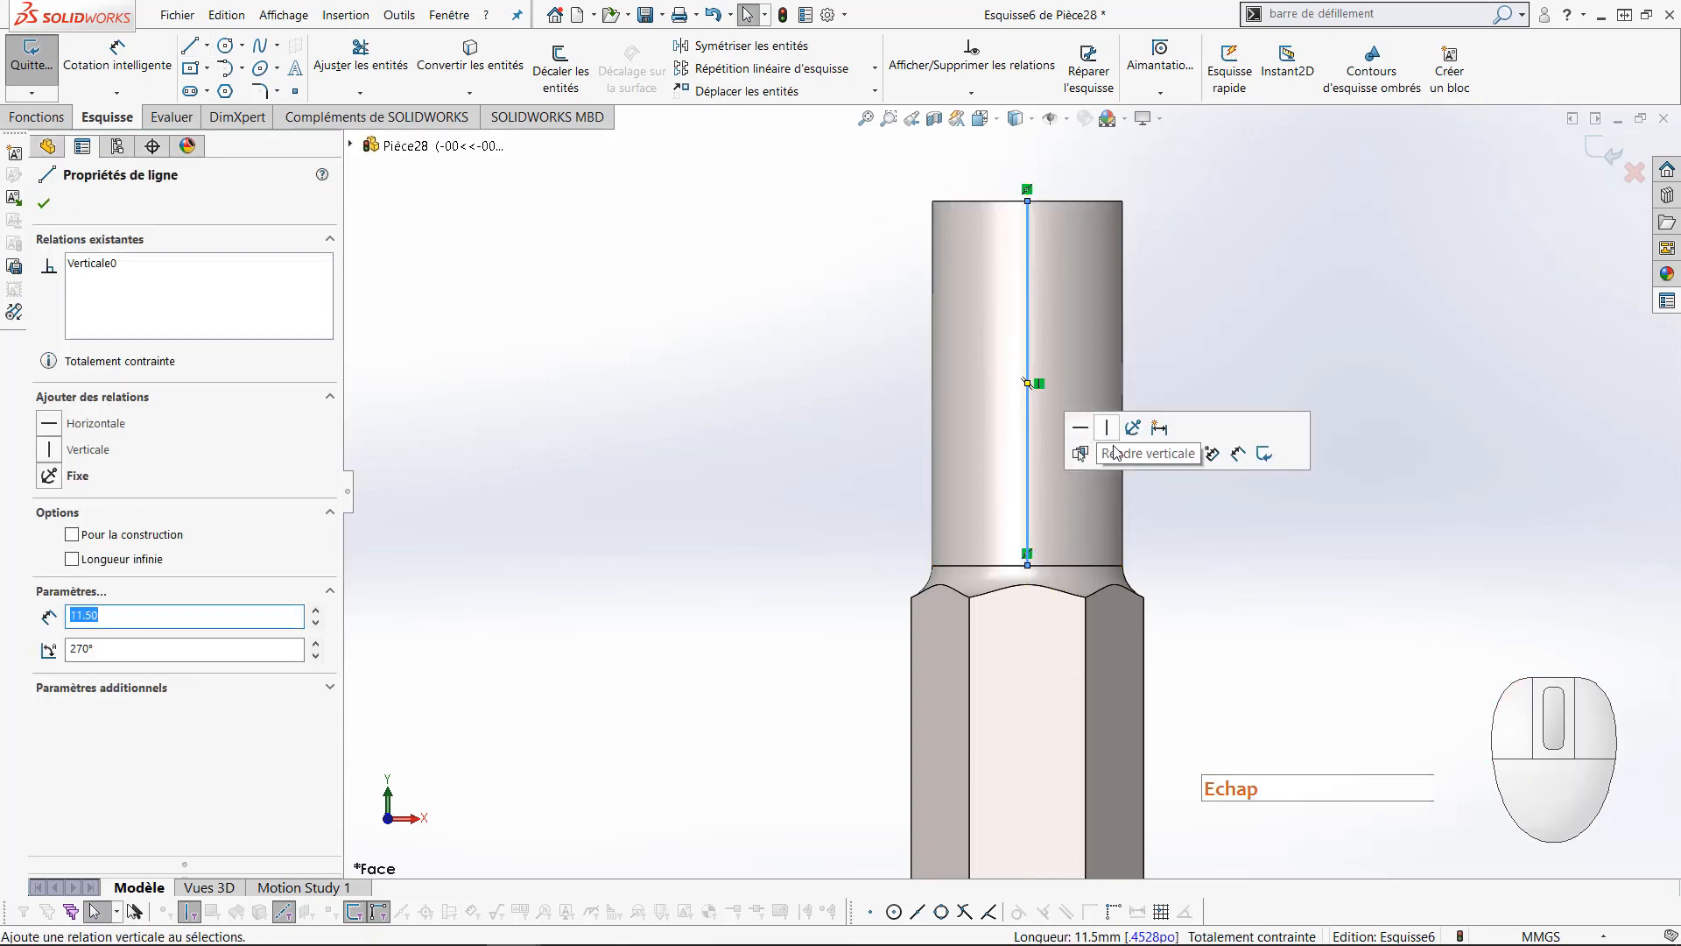
key("Escape")
left_click(1193, 390)
Sketch a closed five-line profile from the cylinder's top midpoint: about 2.17 mm slope, steeper line to the right edge, 6.72 mm vertical, closing 1.18 mm above
scroll(1138, 333, "down", 4)
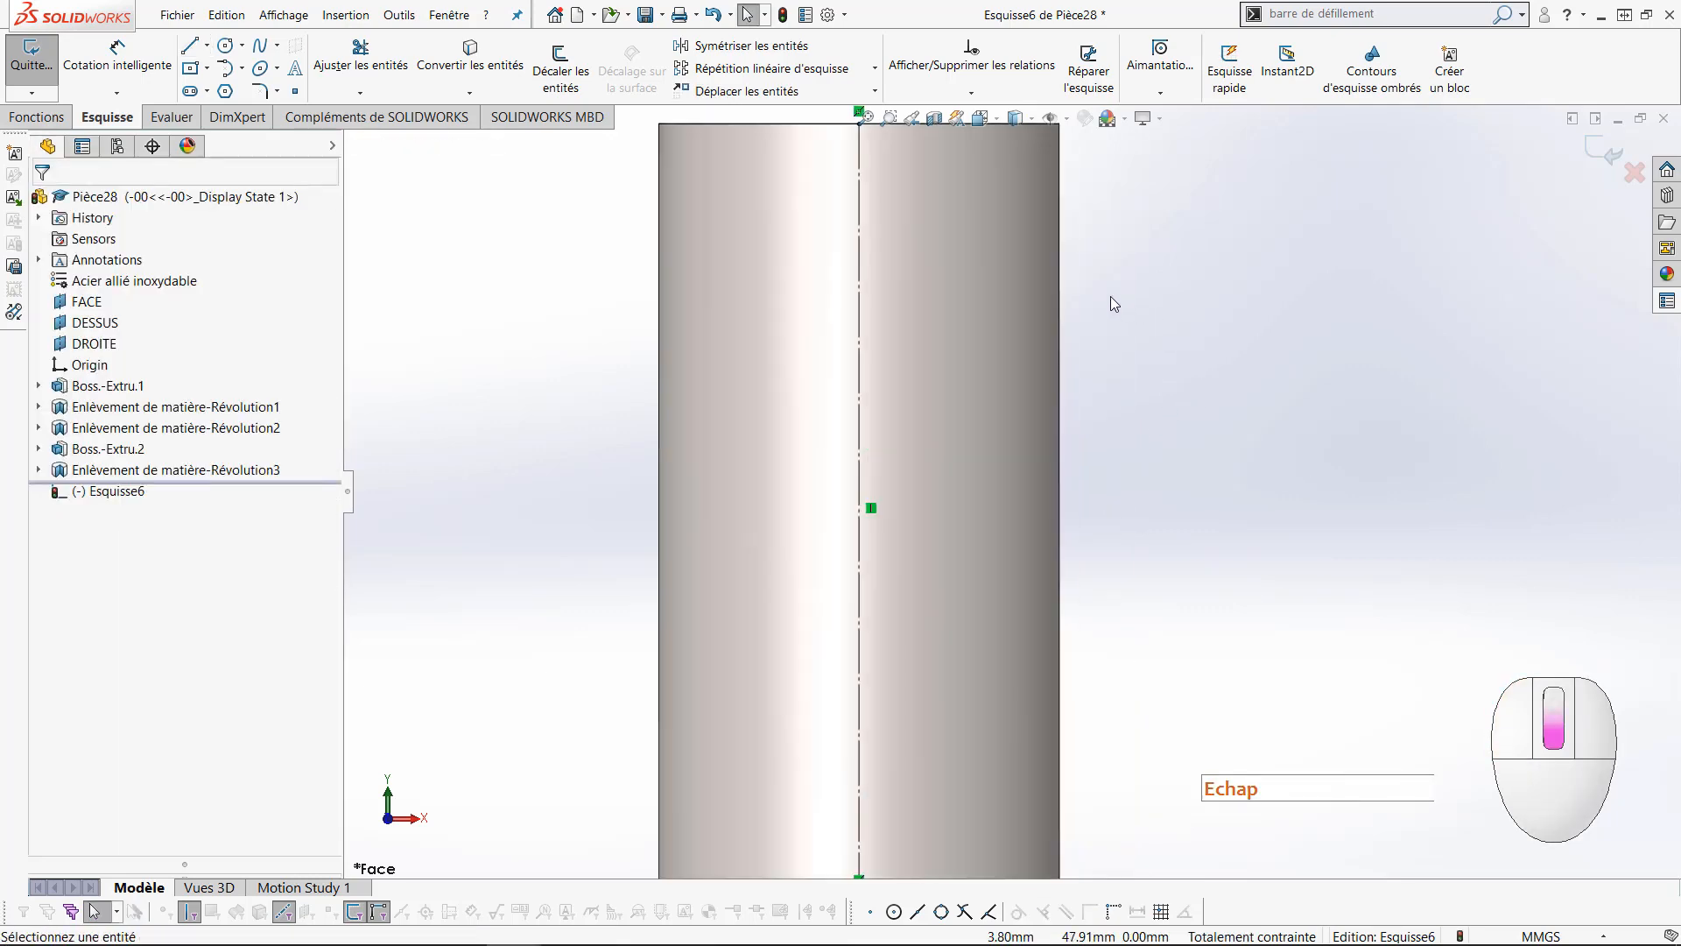
scroll(1046, 185, "up", 2)
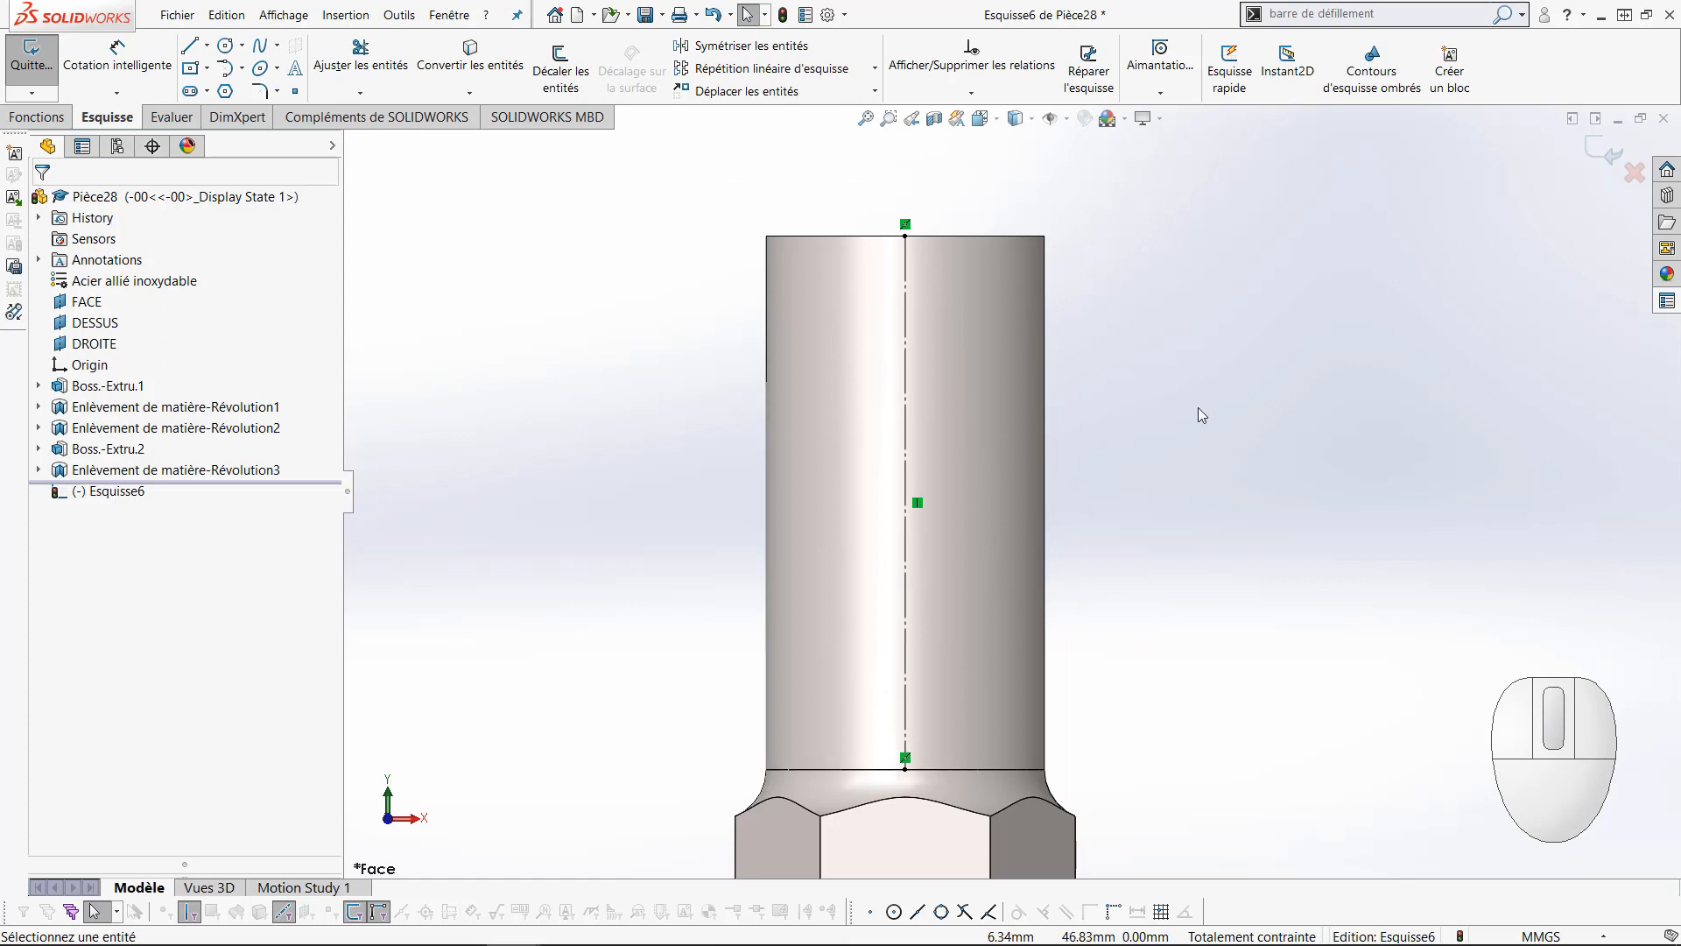
key("l")
left_click(905, 234)
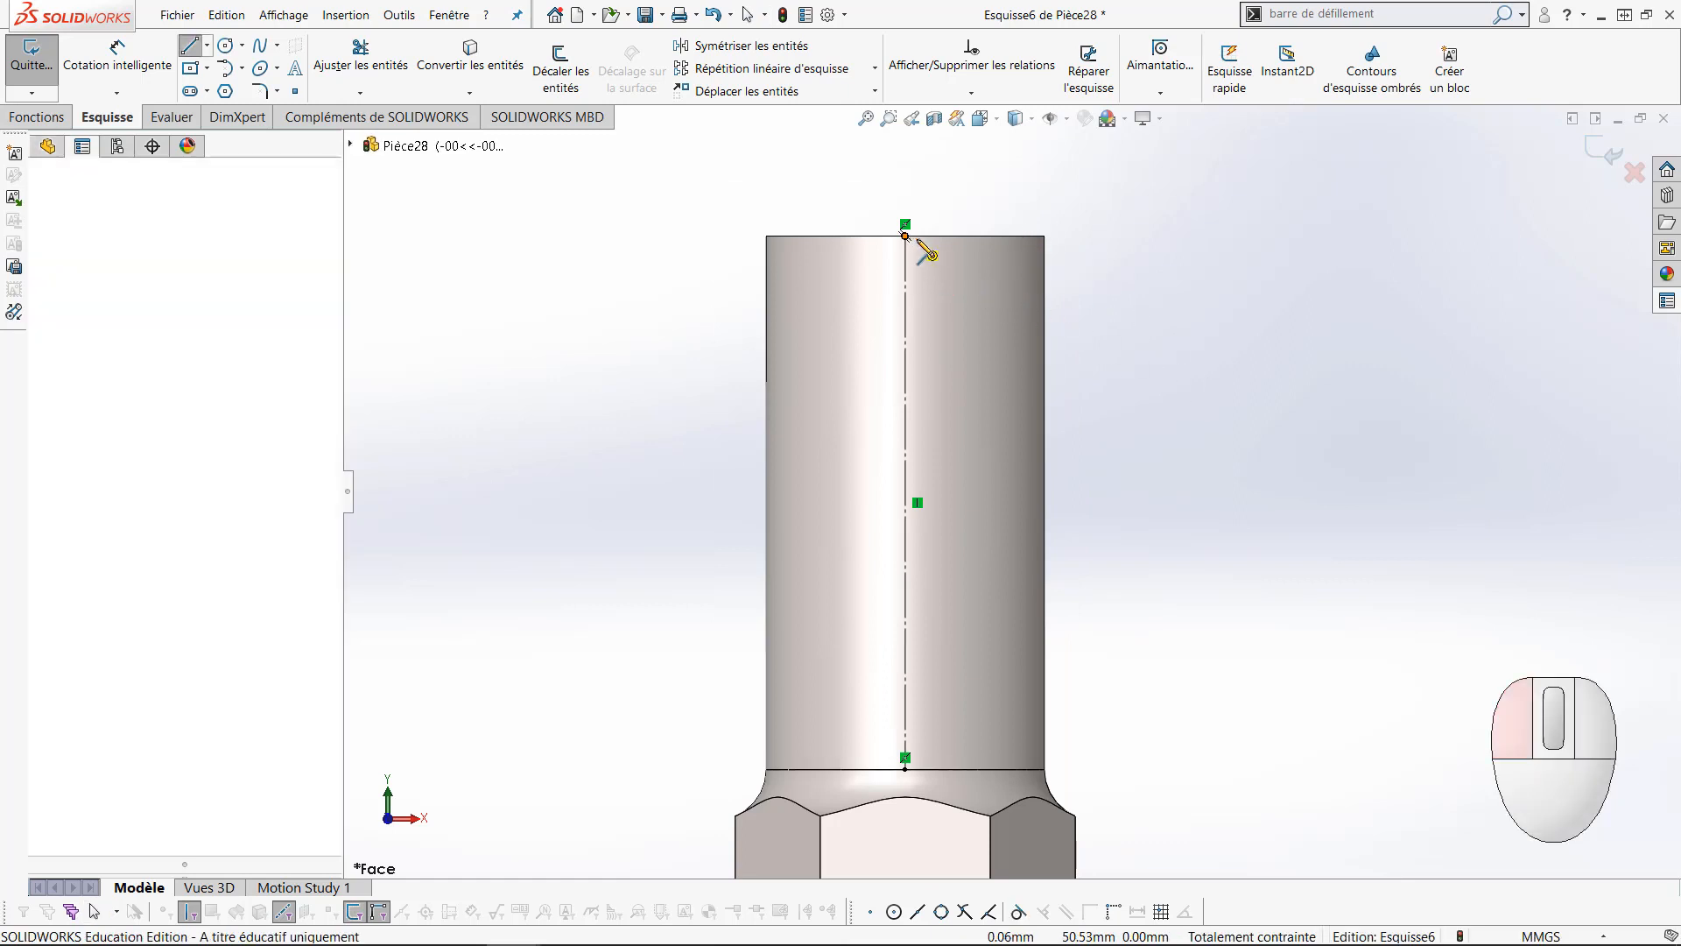
left_click(991, 288)
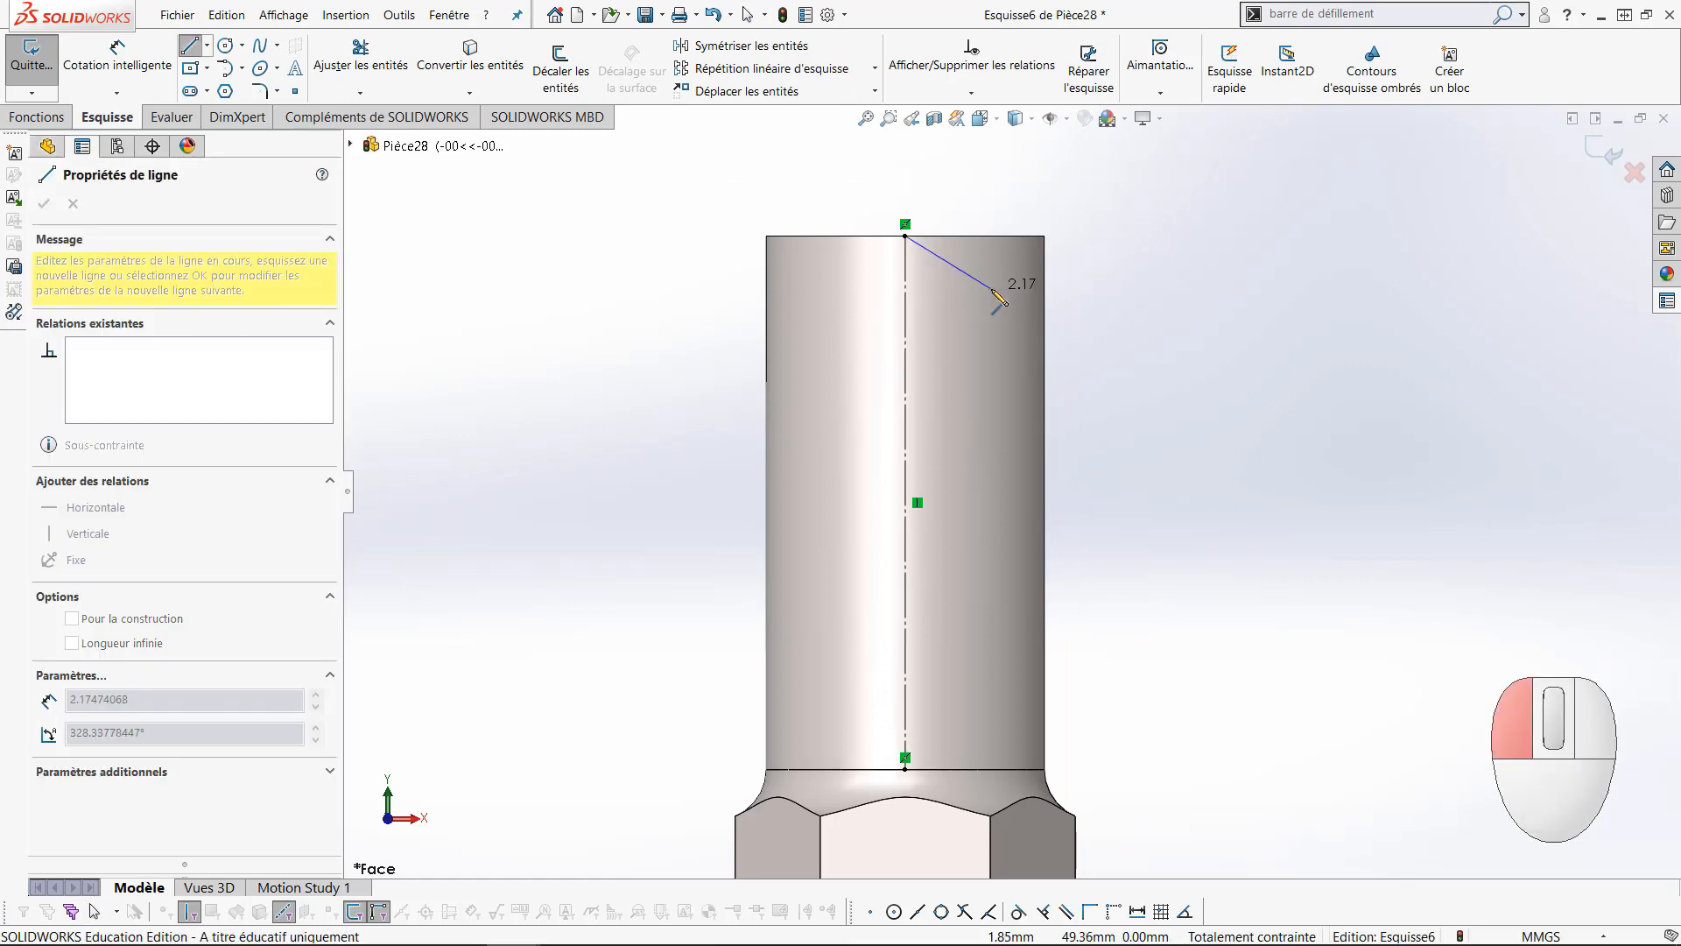
left_click(1043, 493)
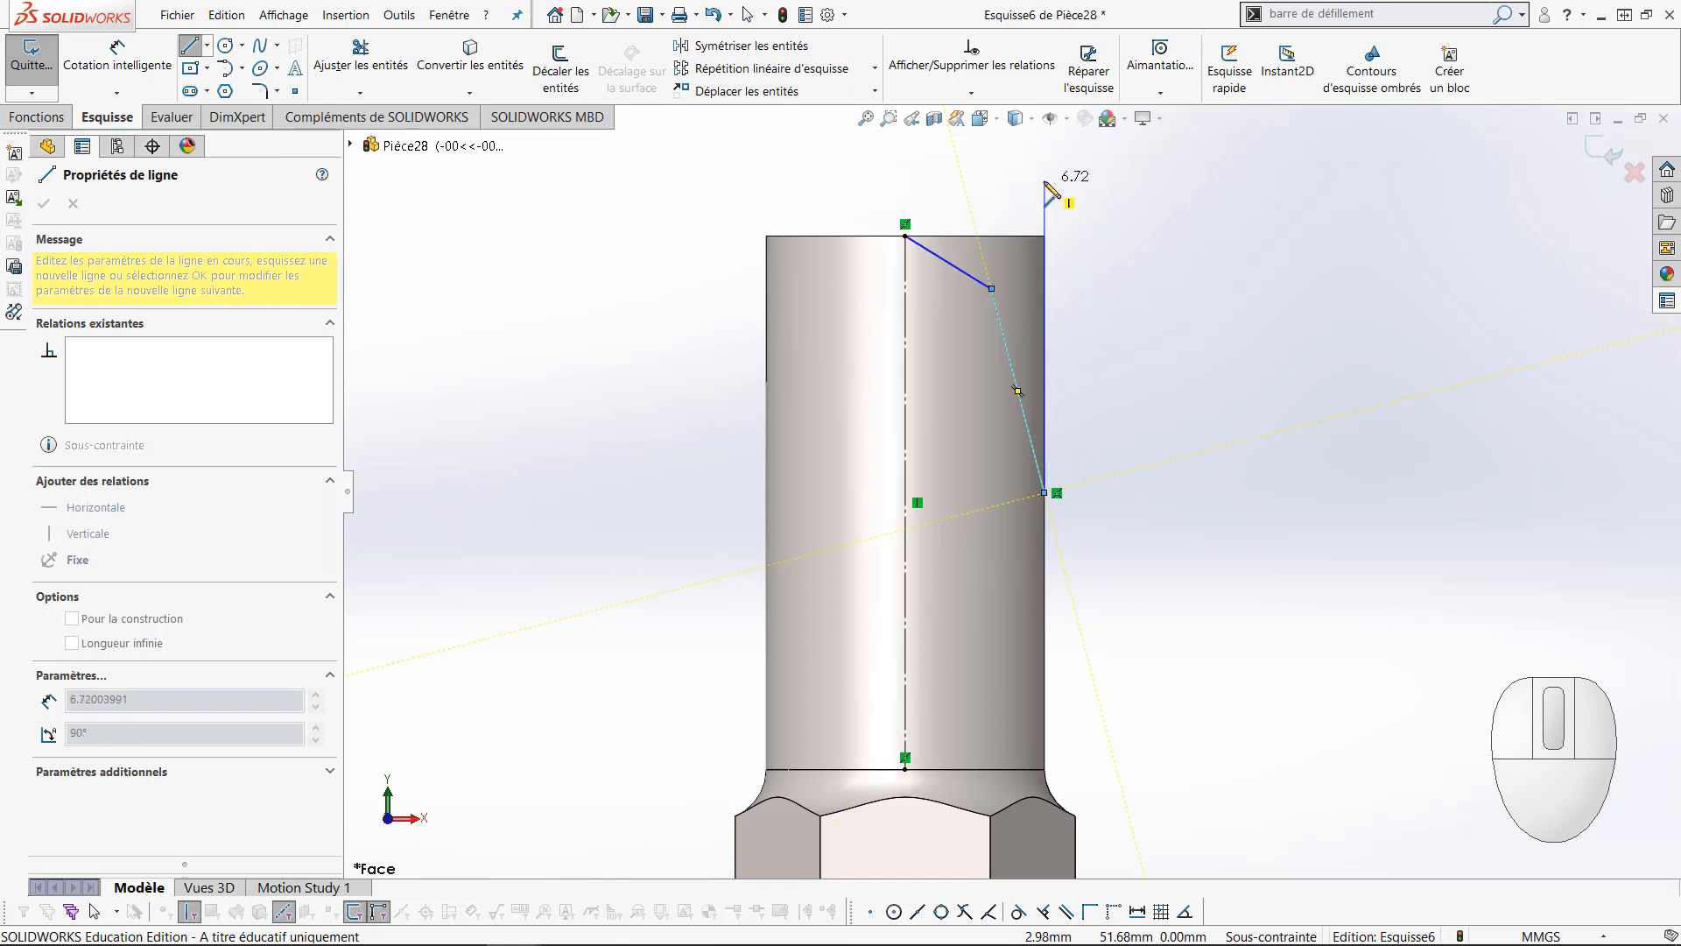
left_click(1044, 182)
left_click(905, 181)
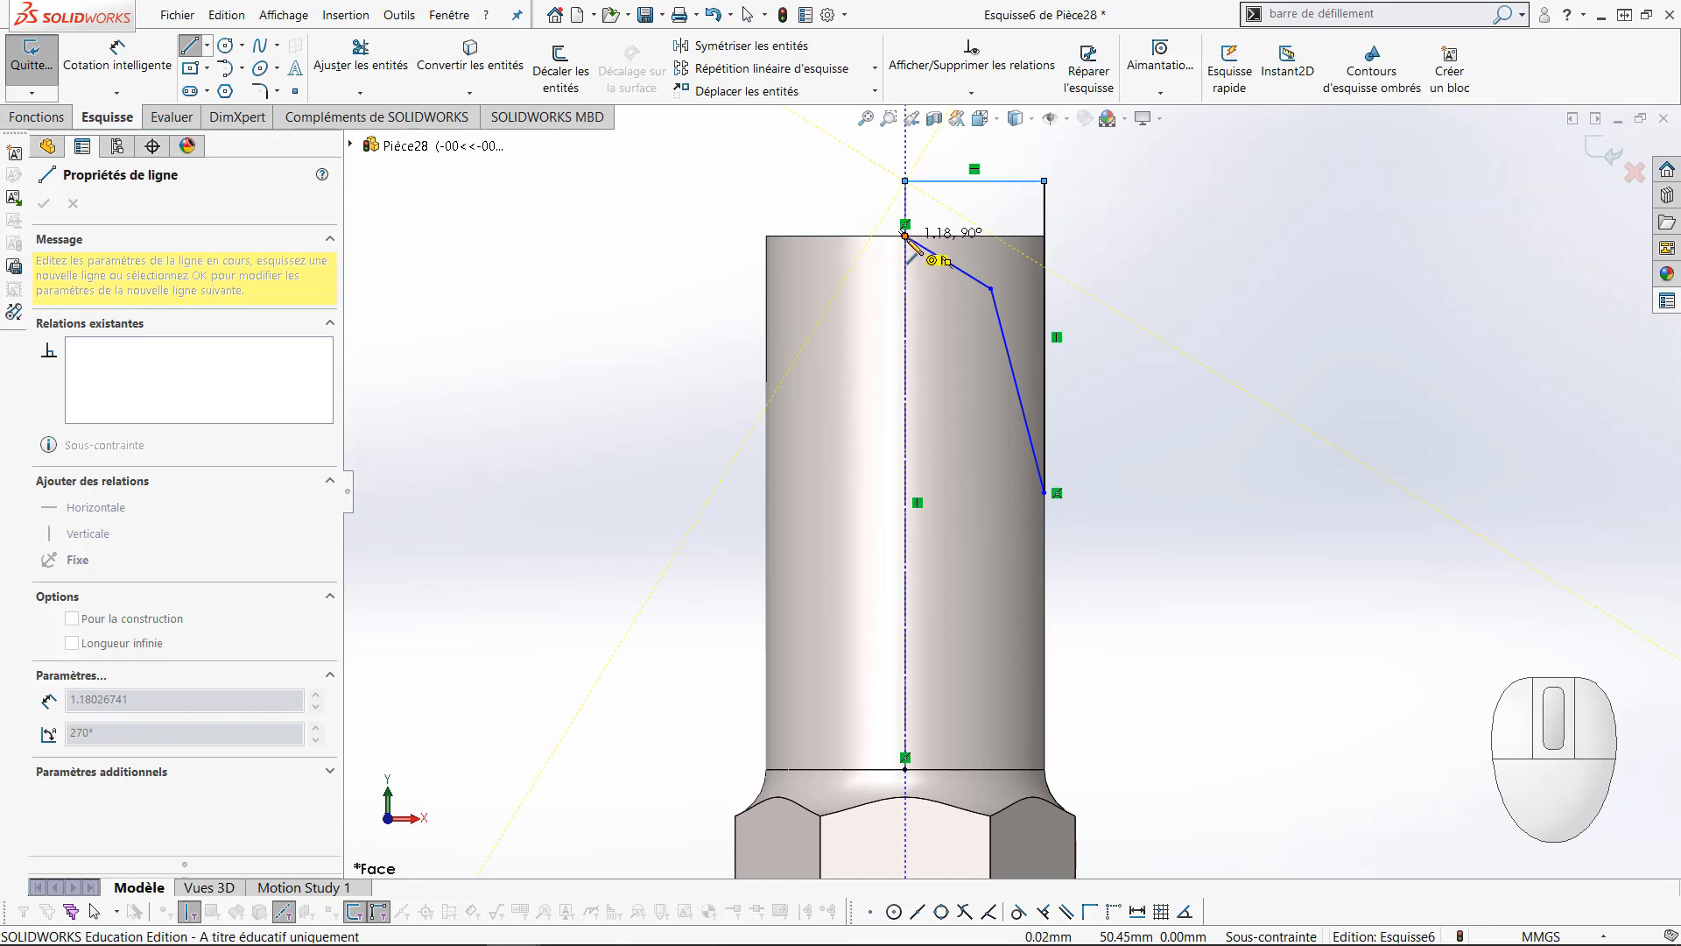
double_click(906, 236)
key("Escape")
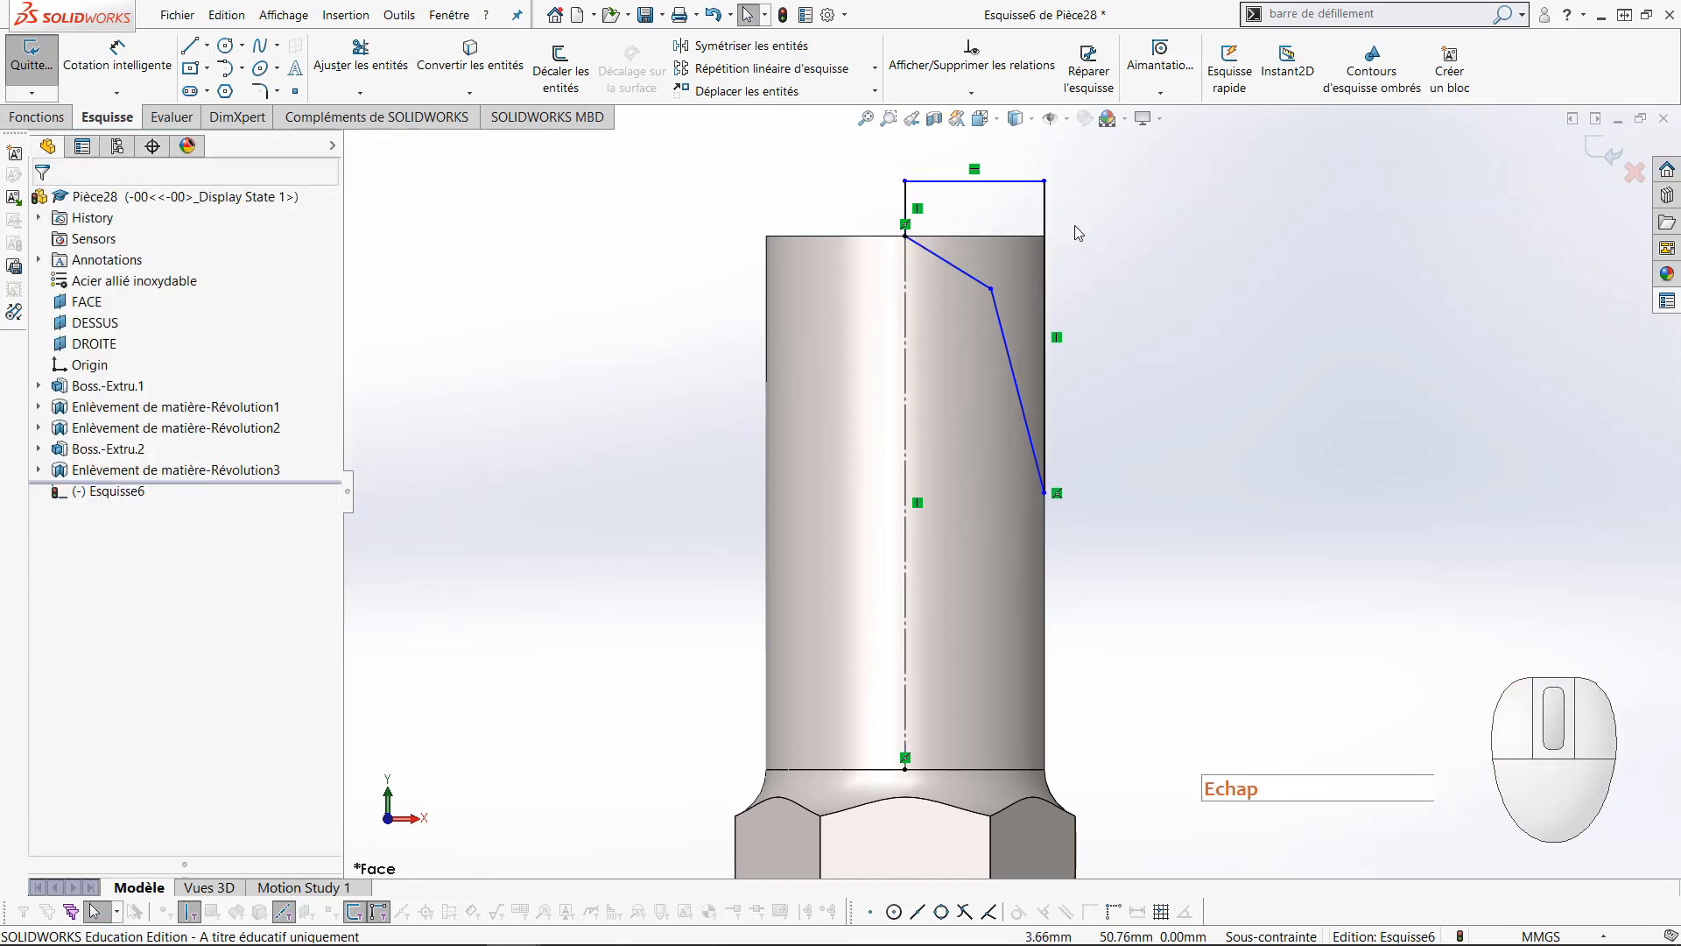
scroll(1039, 219, "down", 2)
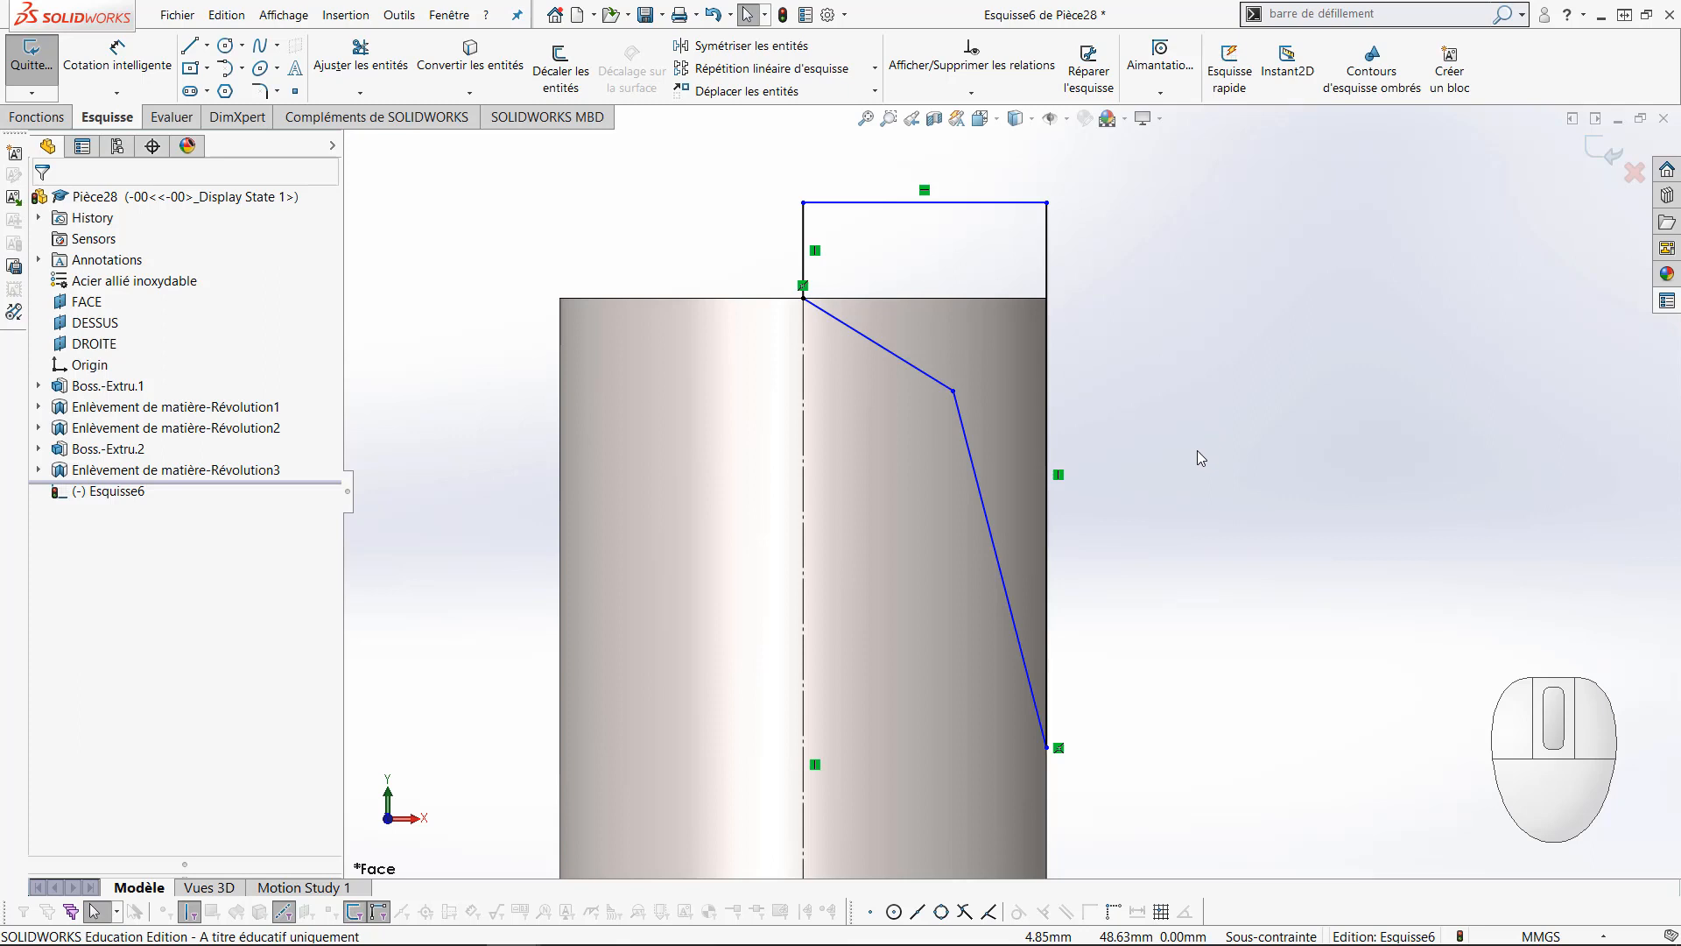
Dimension the angle between the profile's shallow upper slope and its horizontal top line as 19°
right_click_drag(1237, 562, 1230, 264)
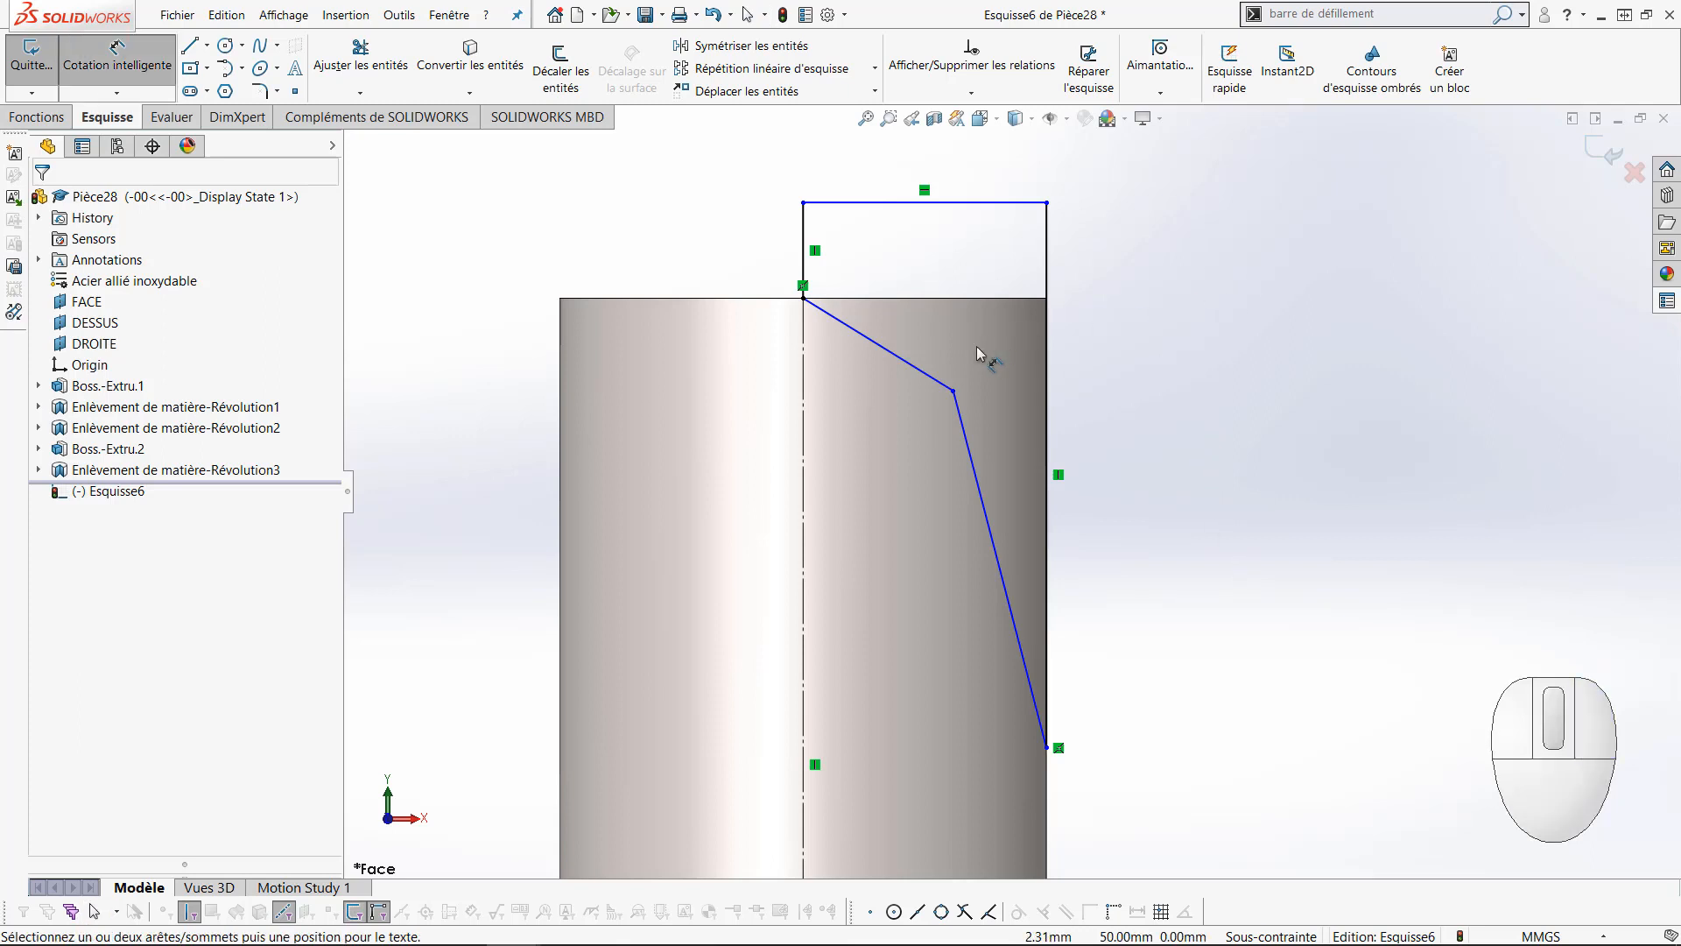
left_click(944, 385)
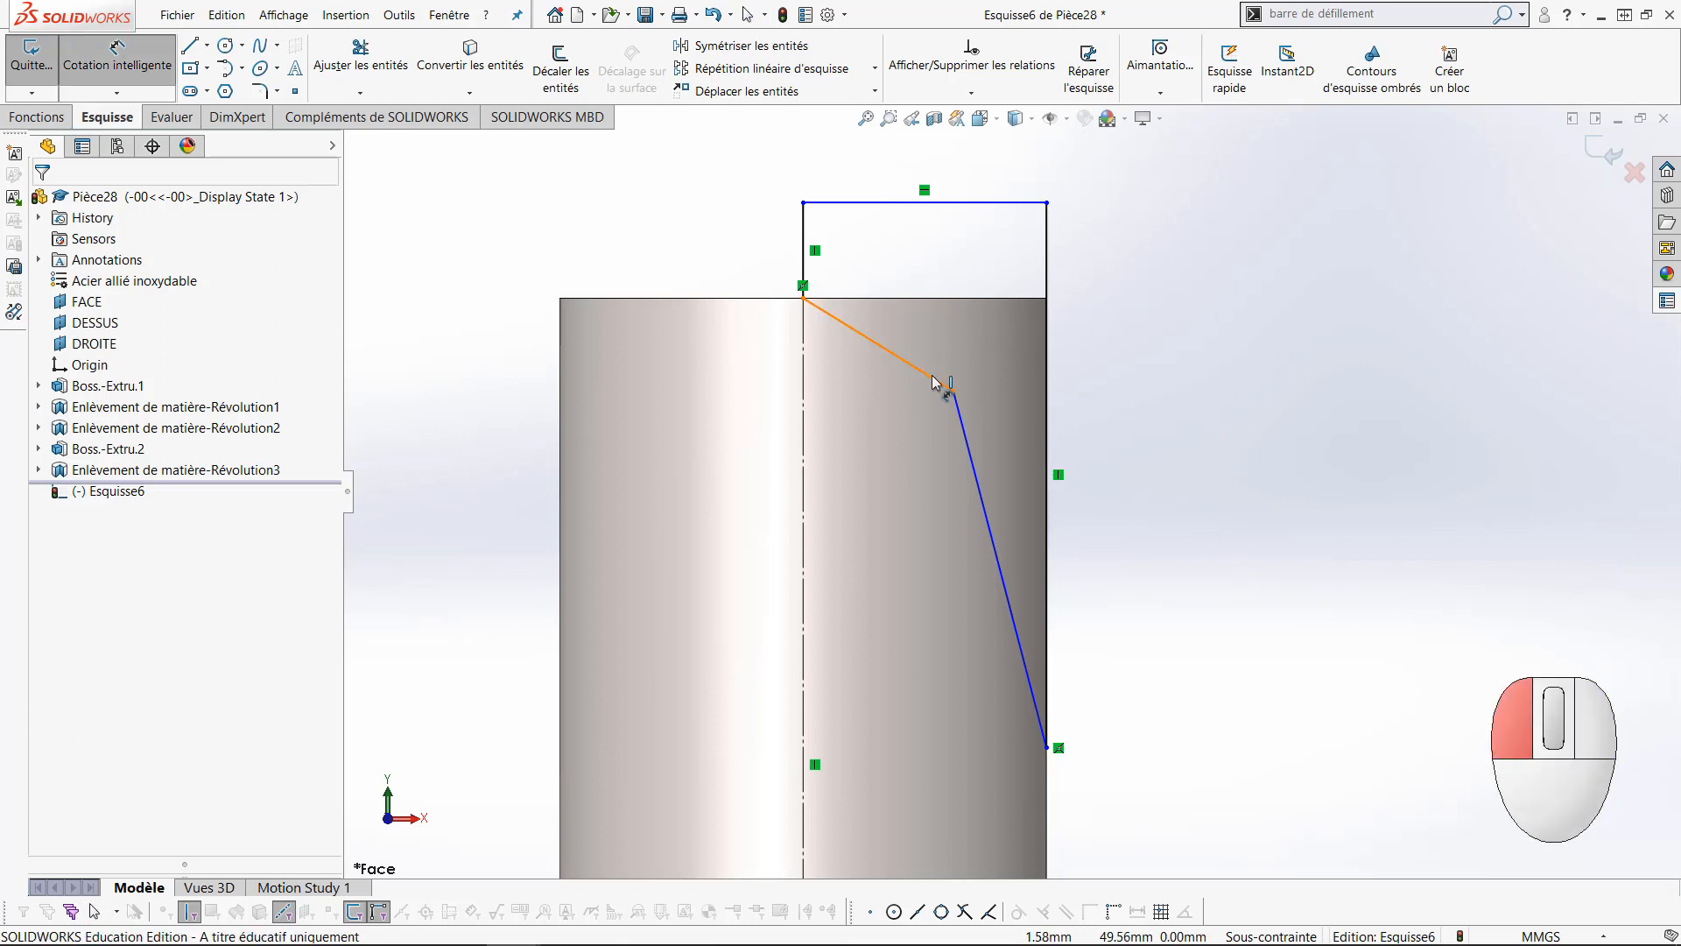
left_click(969, 204)
left_click(1153, 274)
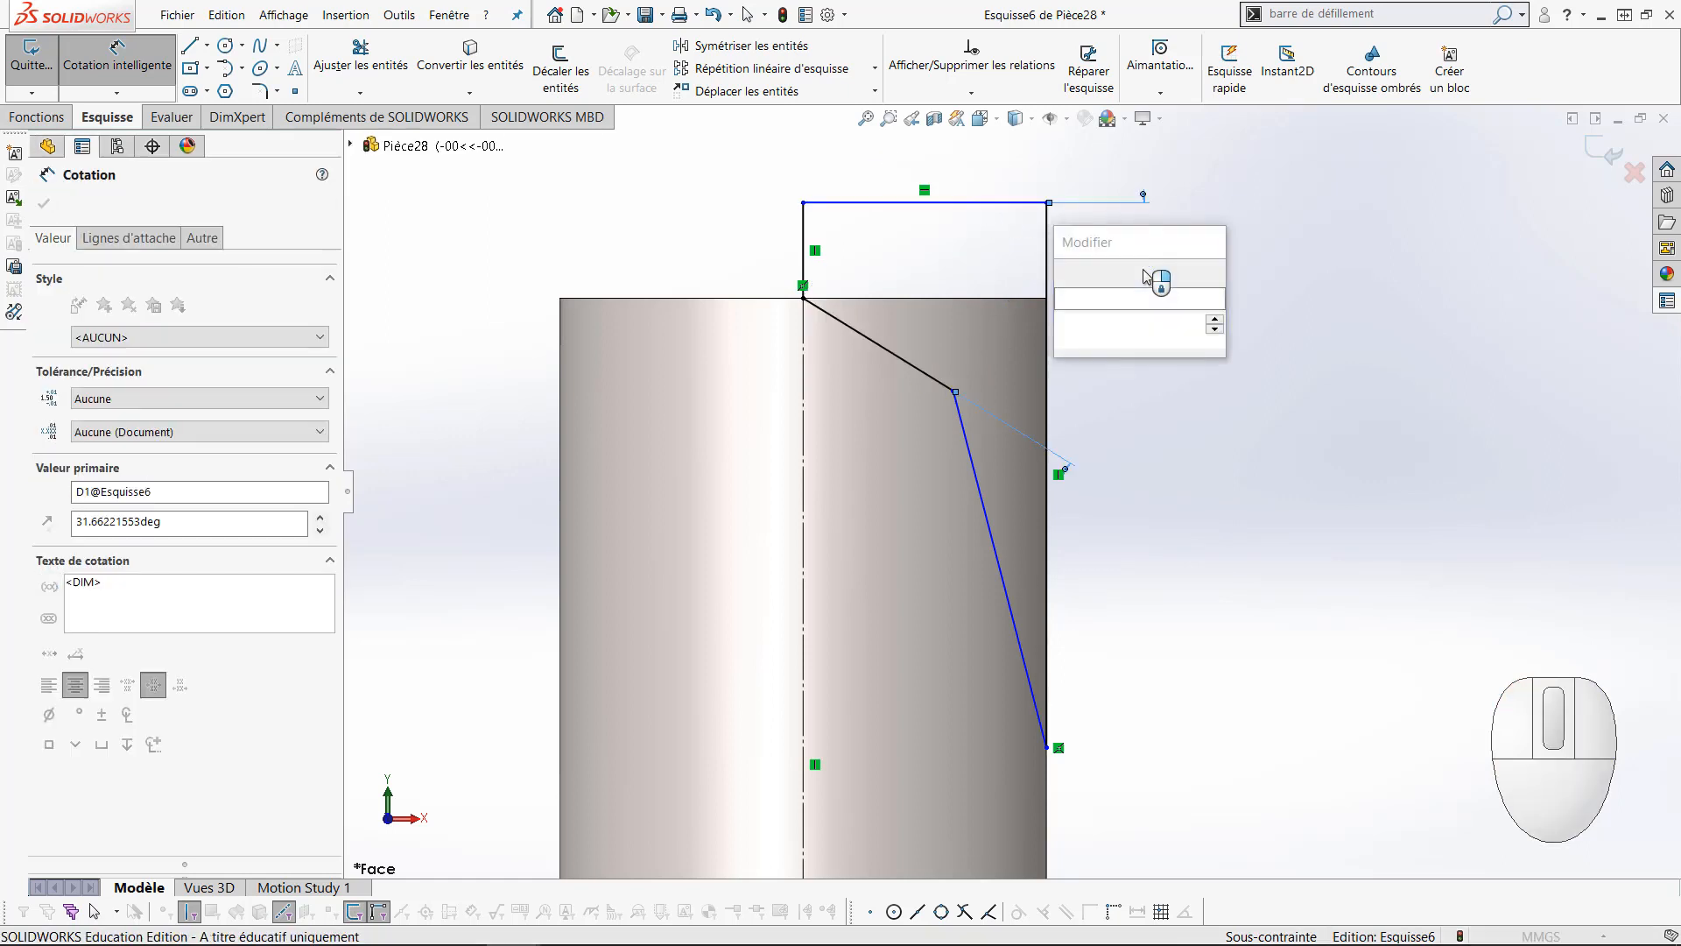
type("19")
key("Return")
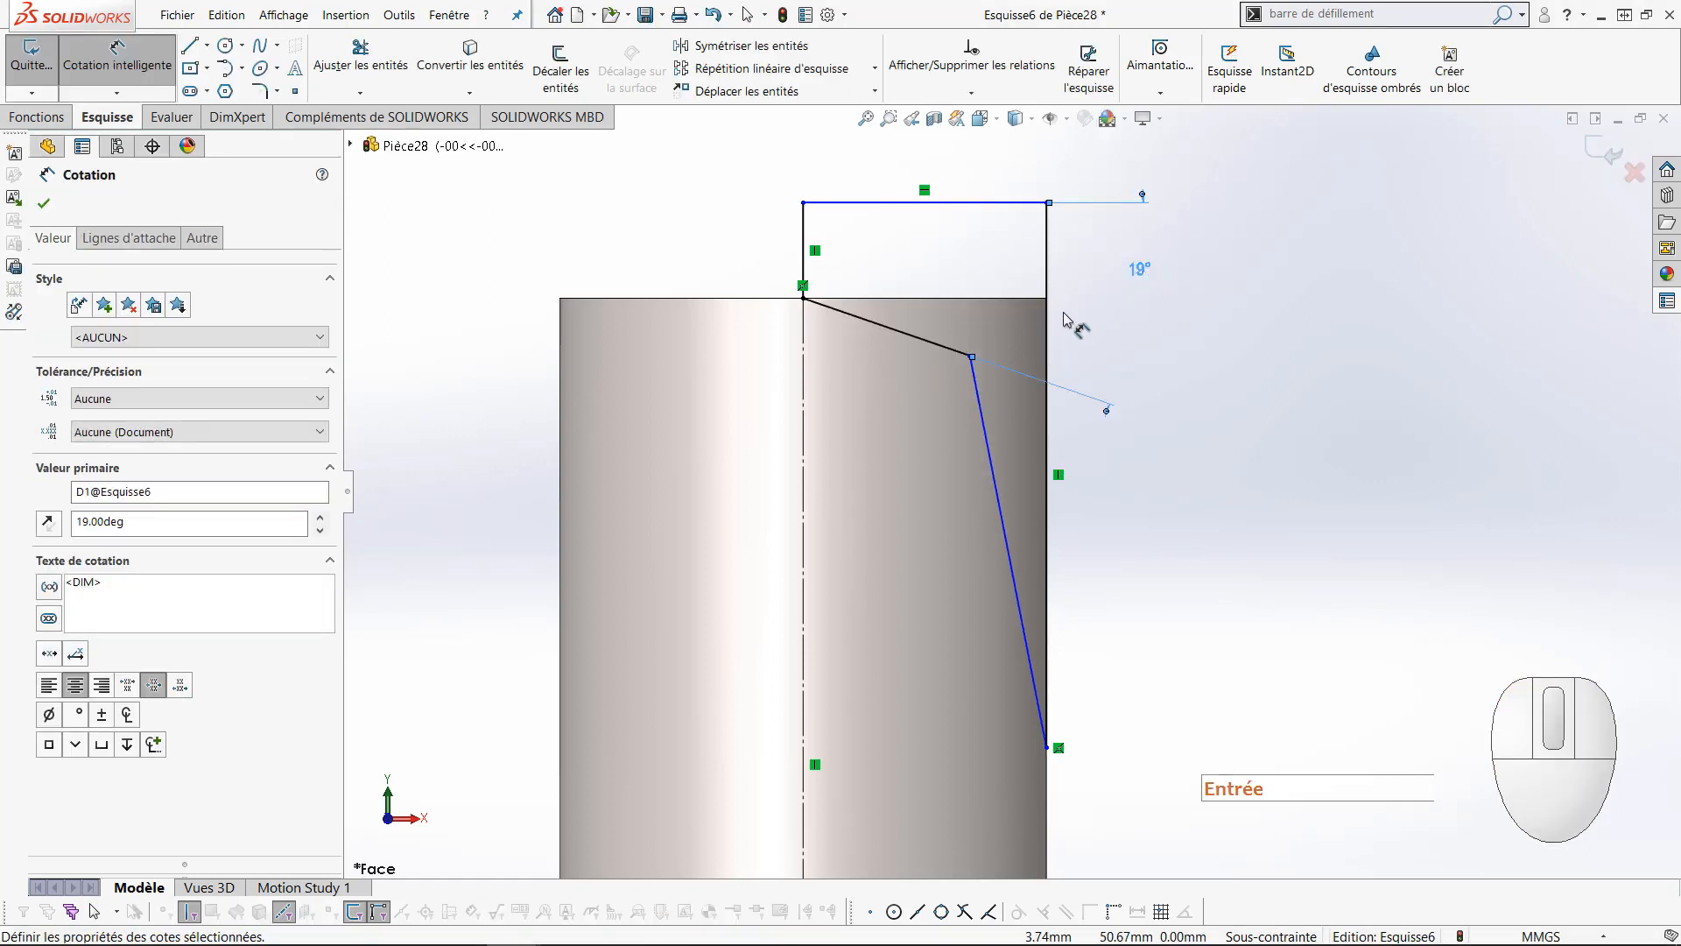
Dimension the angle between the profile's steep line and its long vertical line as 26.5°
left_click(988, 444)
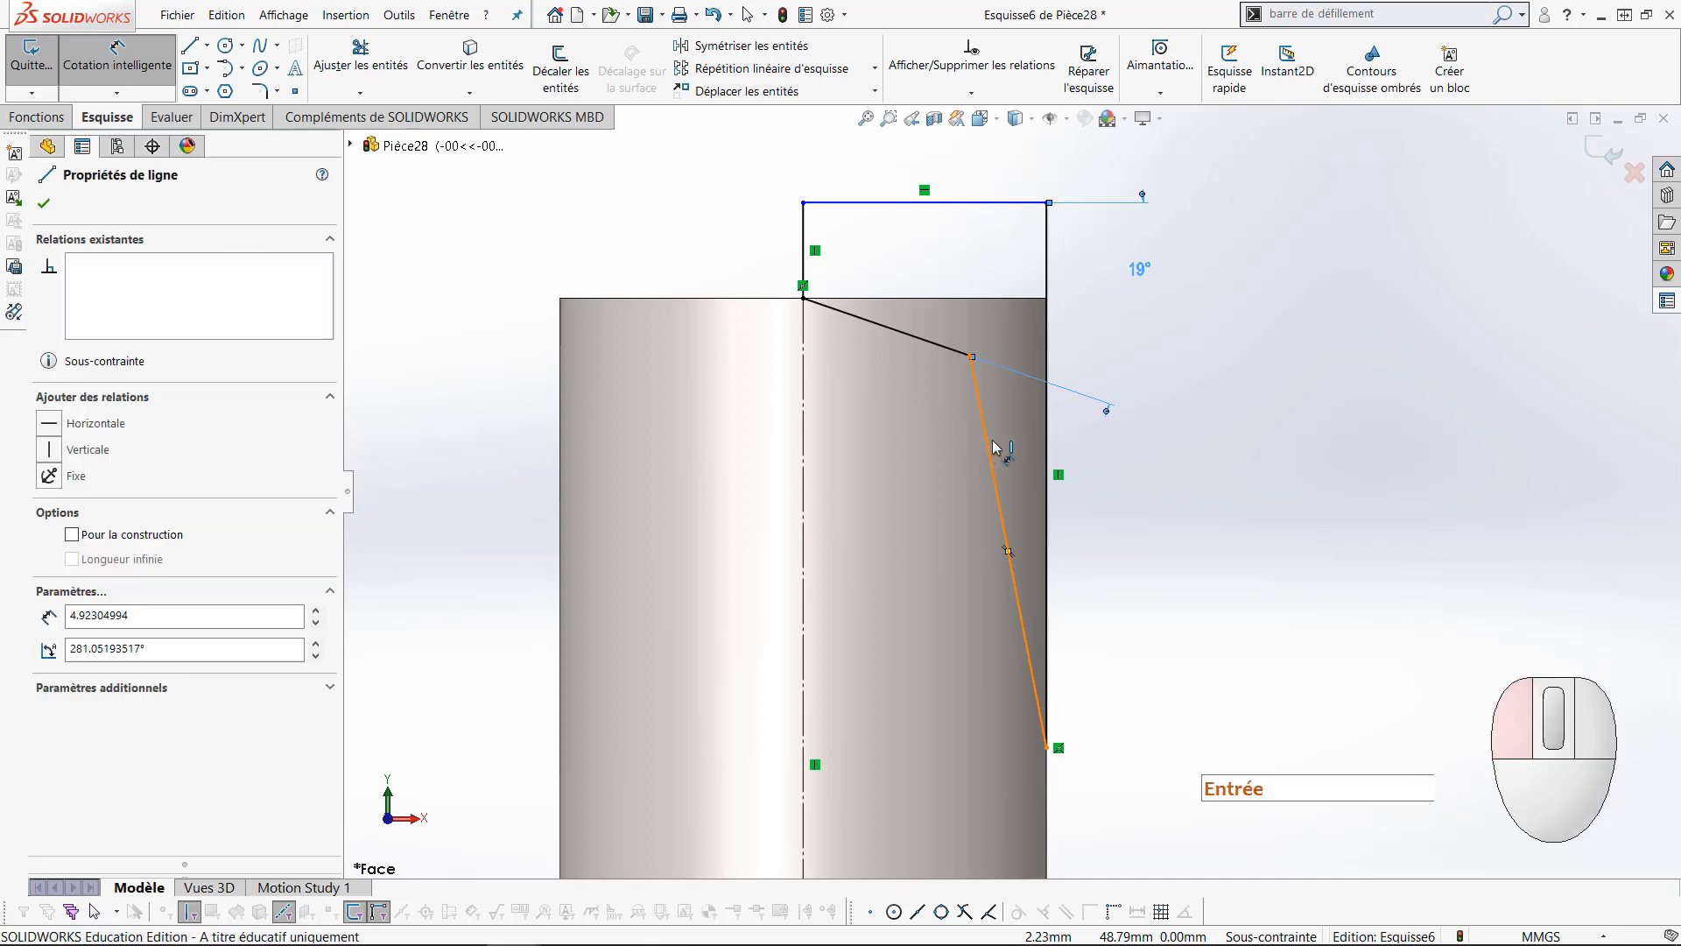
left_click(1045, 446)
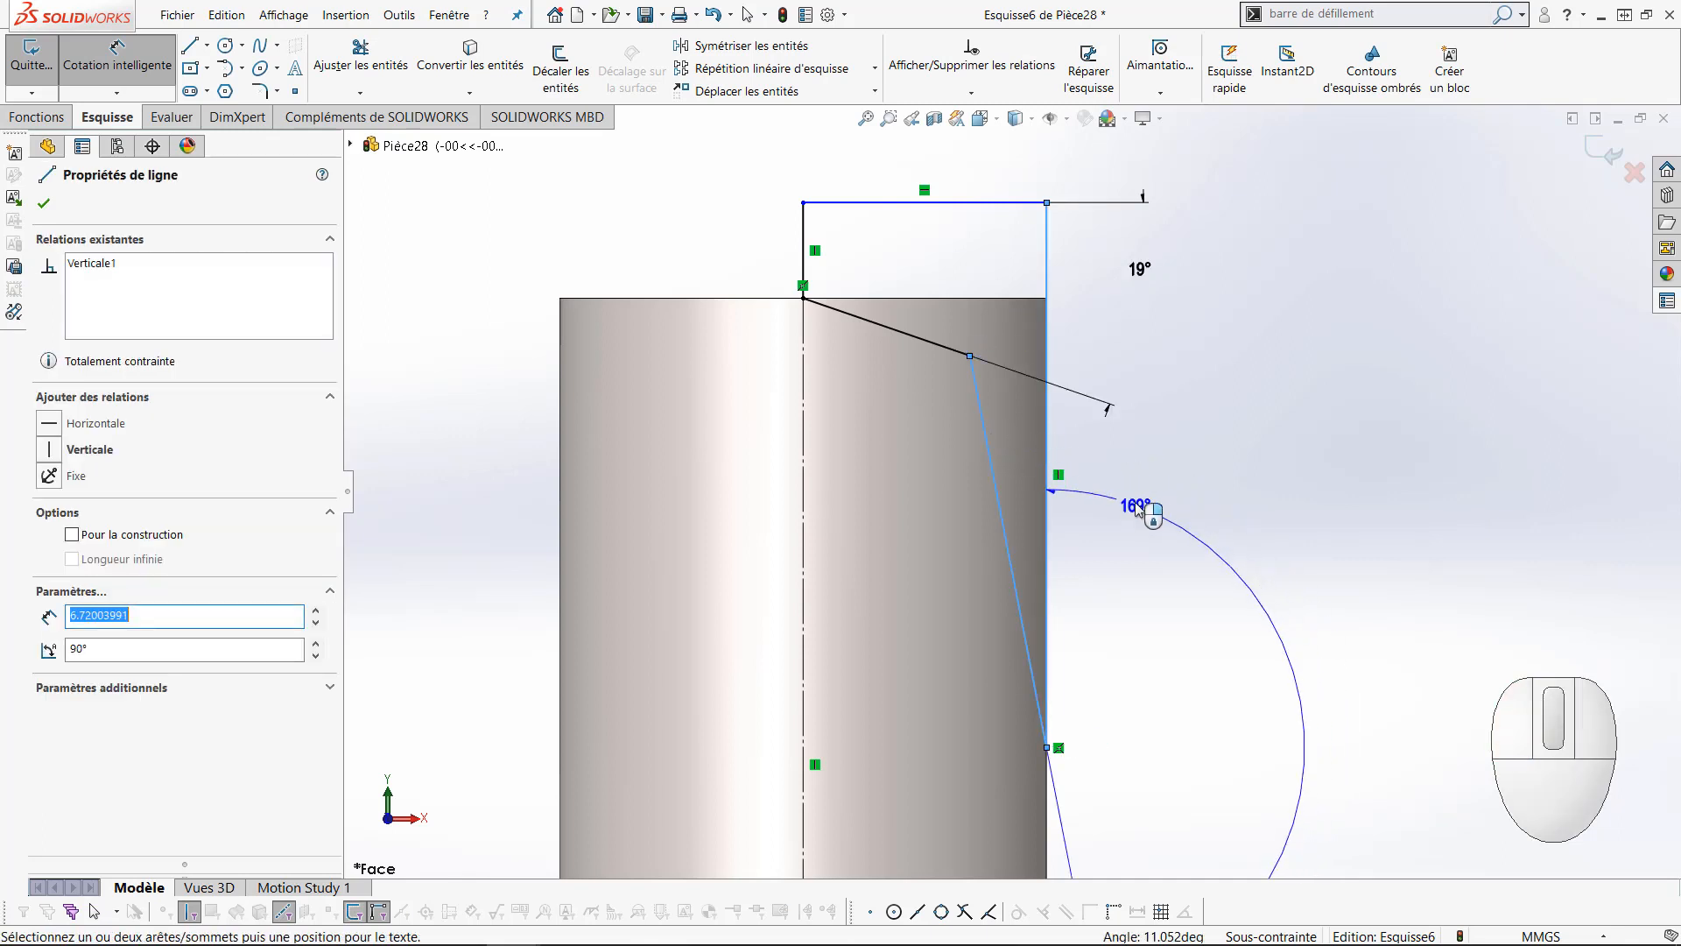
left_click(1020, 444)
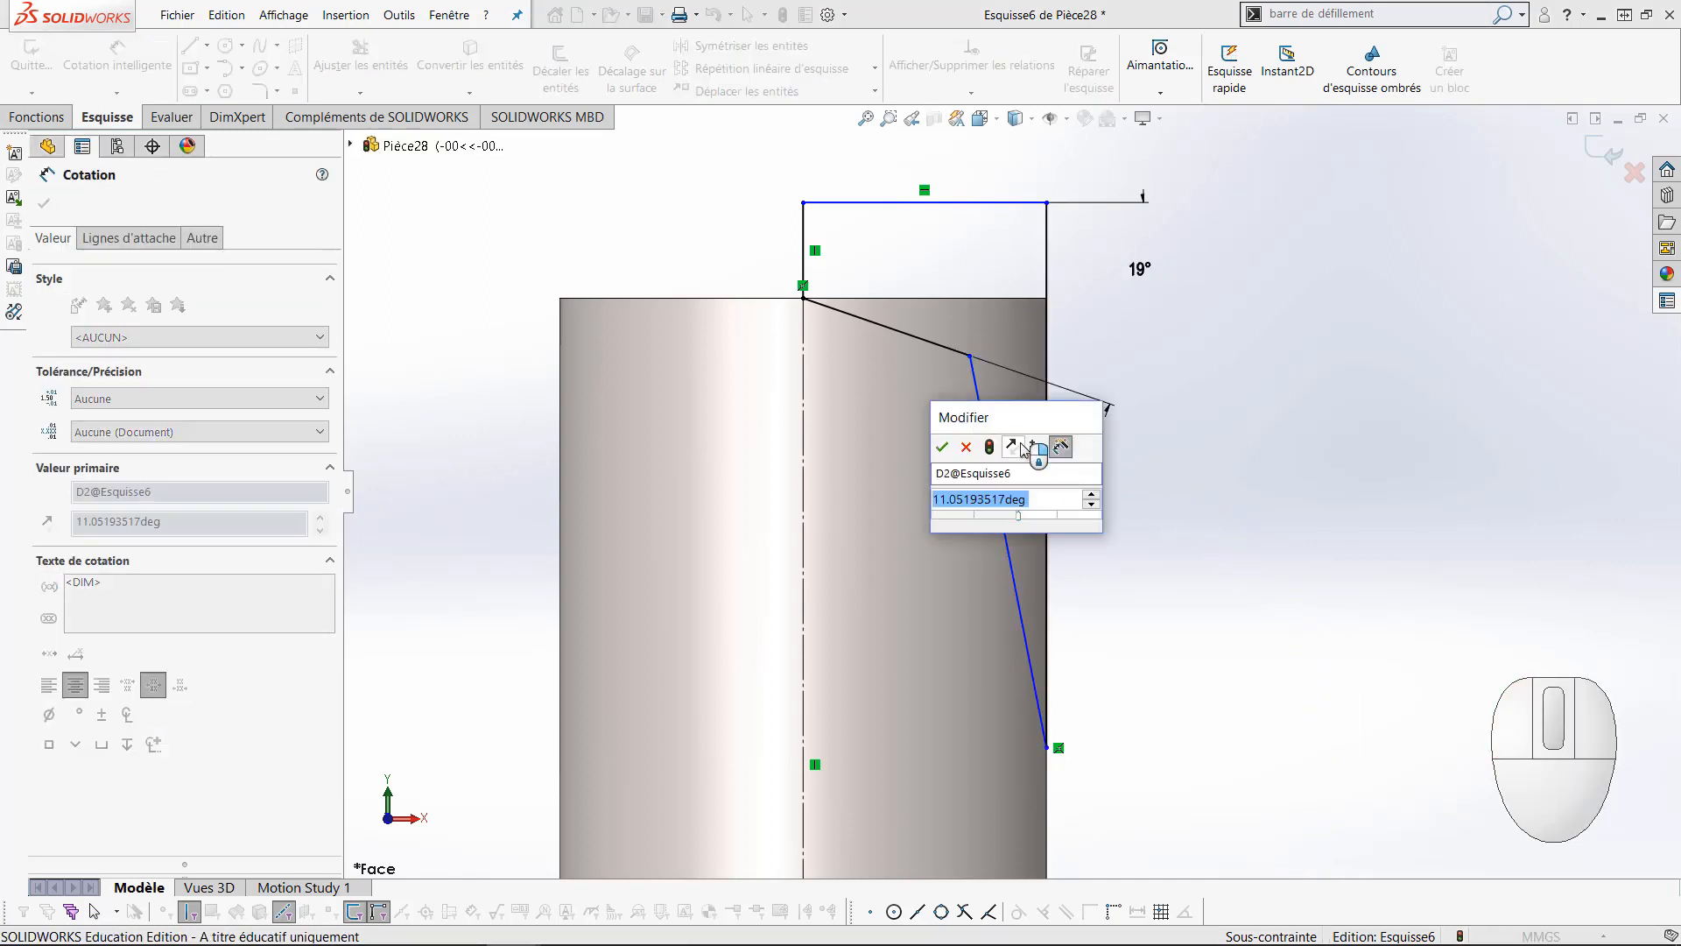
type("26.5")
key("Return")
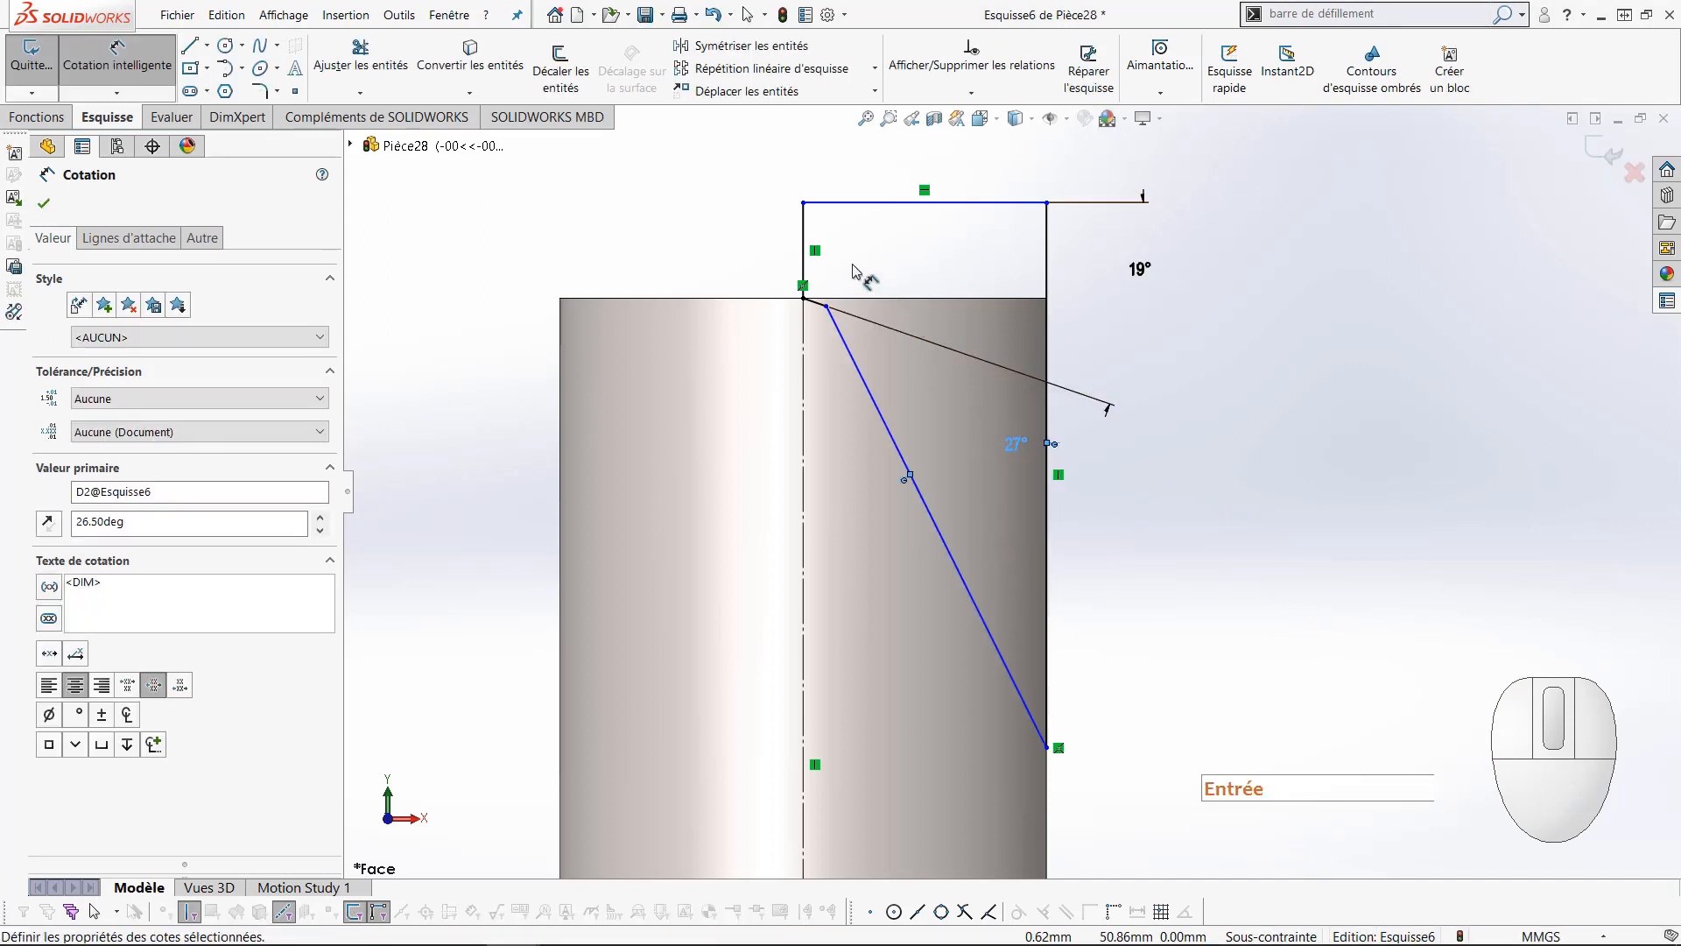
key("Escape")
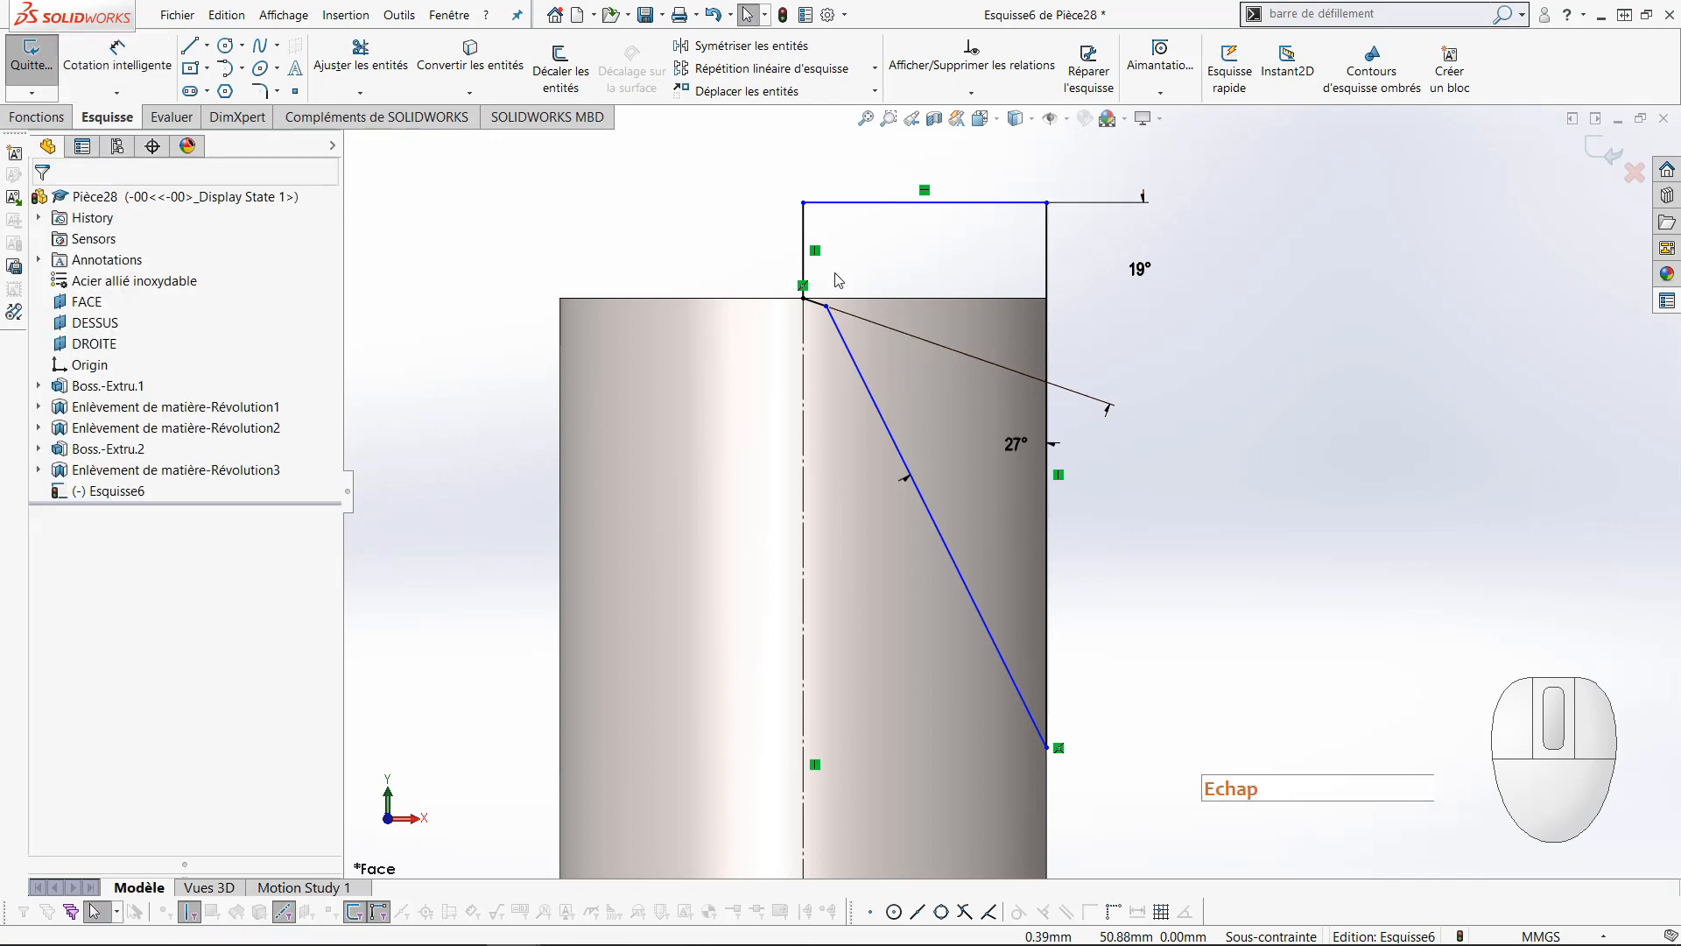
Move the vertex between the two sloped lines away from the axis and give it a 1.3 mm diametral dimension about the construction line
left_click_drag(827, 306, 890, 329)
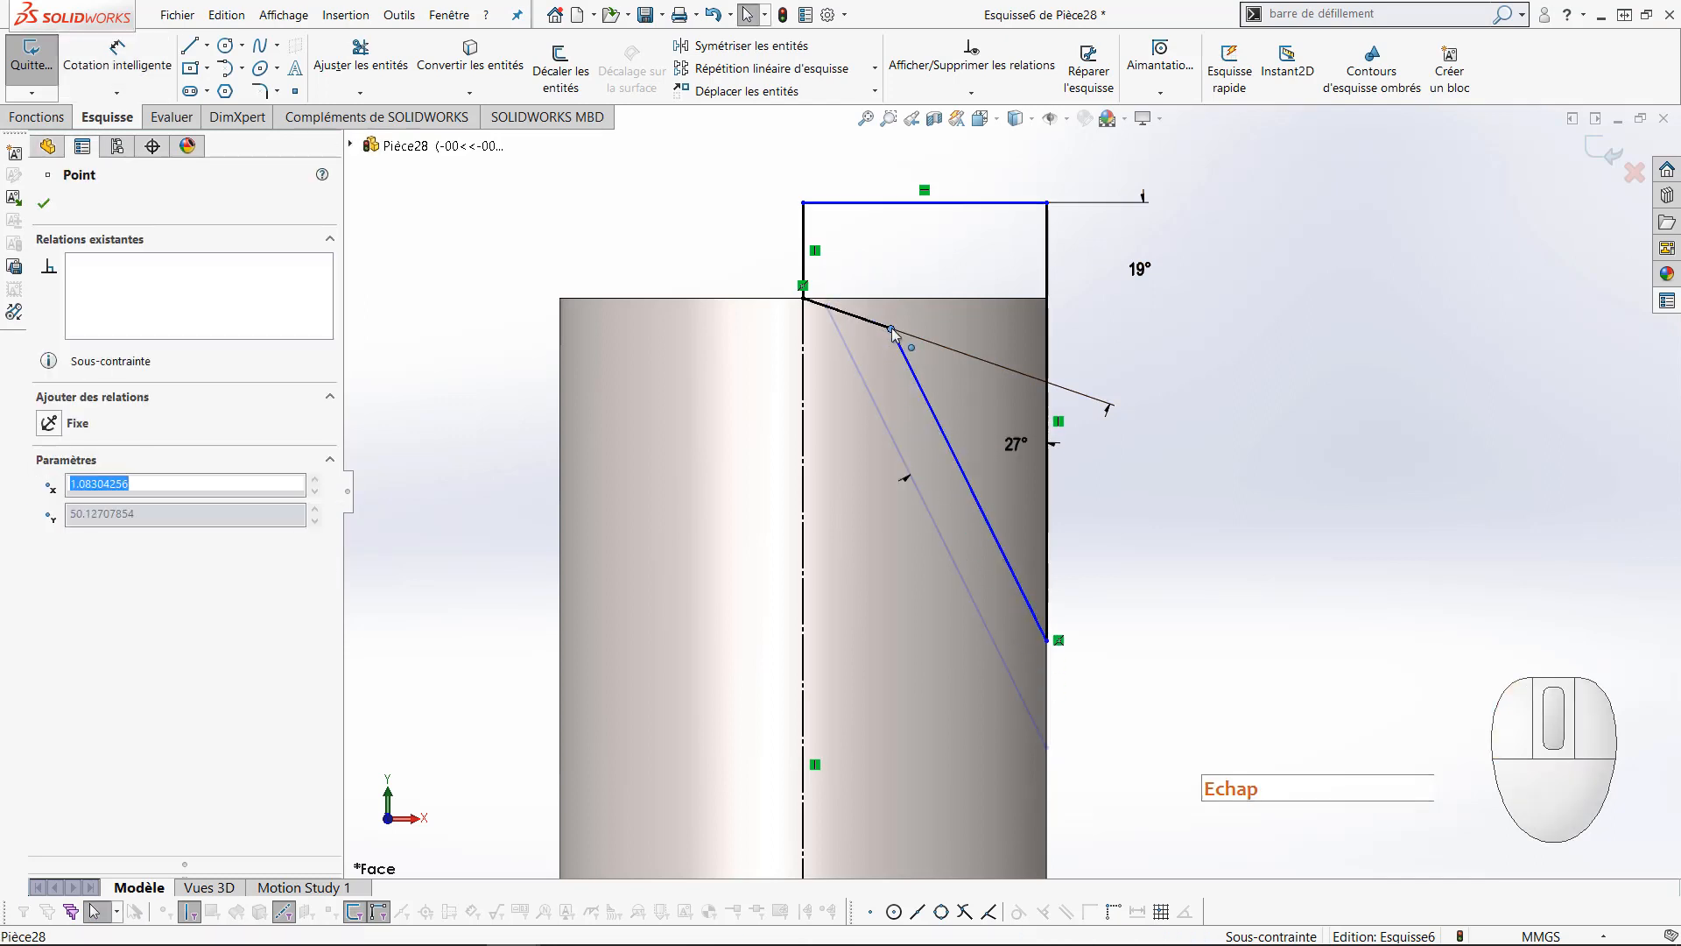
right_click_drag(1123, 469, 1217, 305)
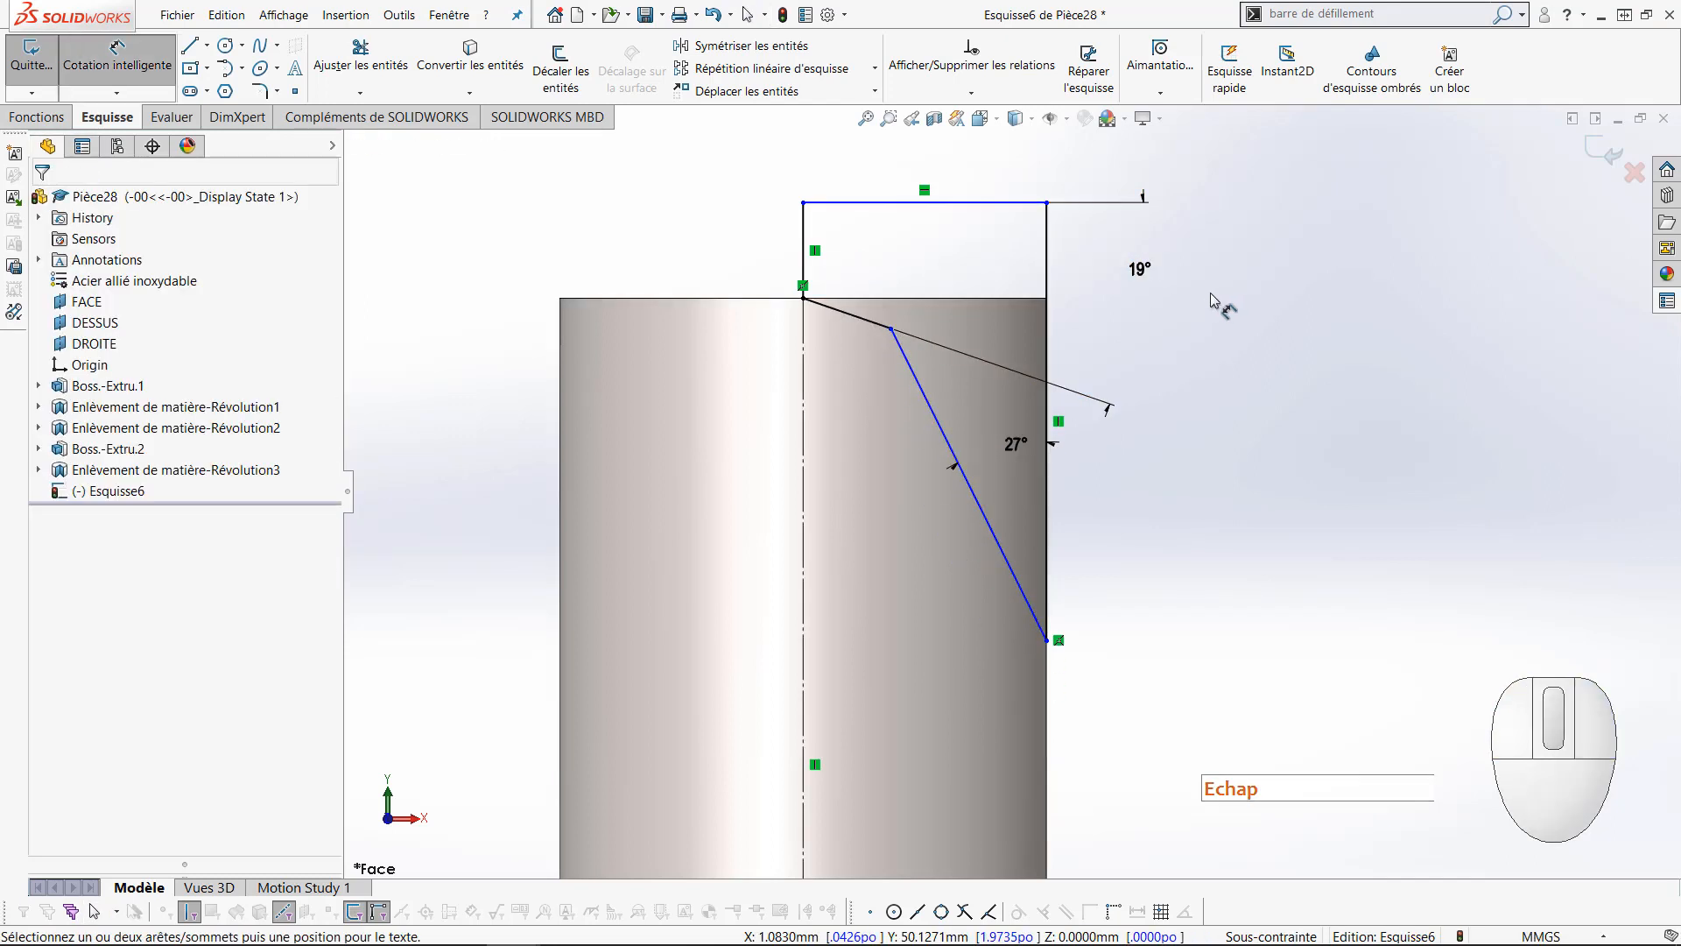
left_click(890, 329)
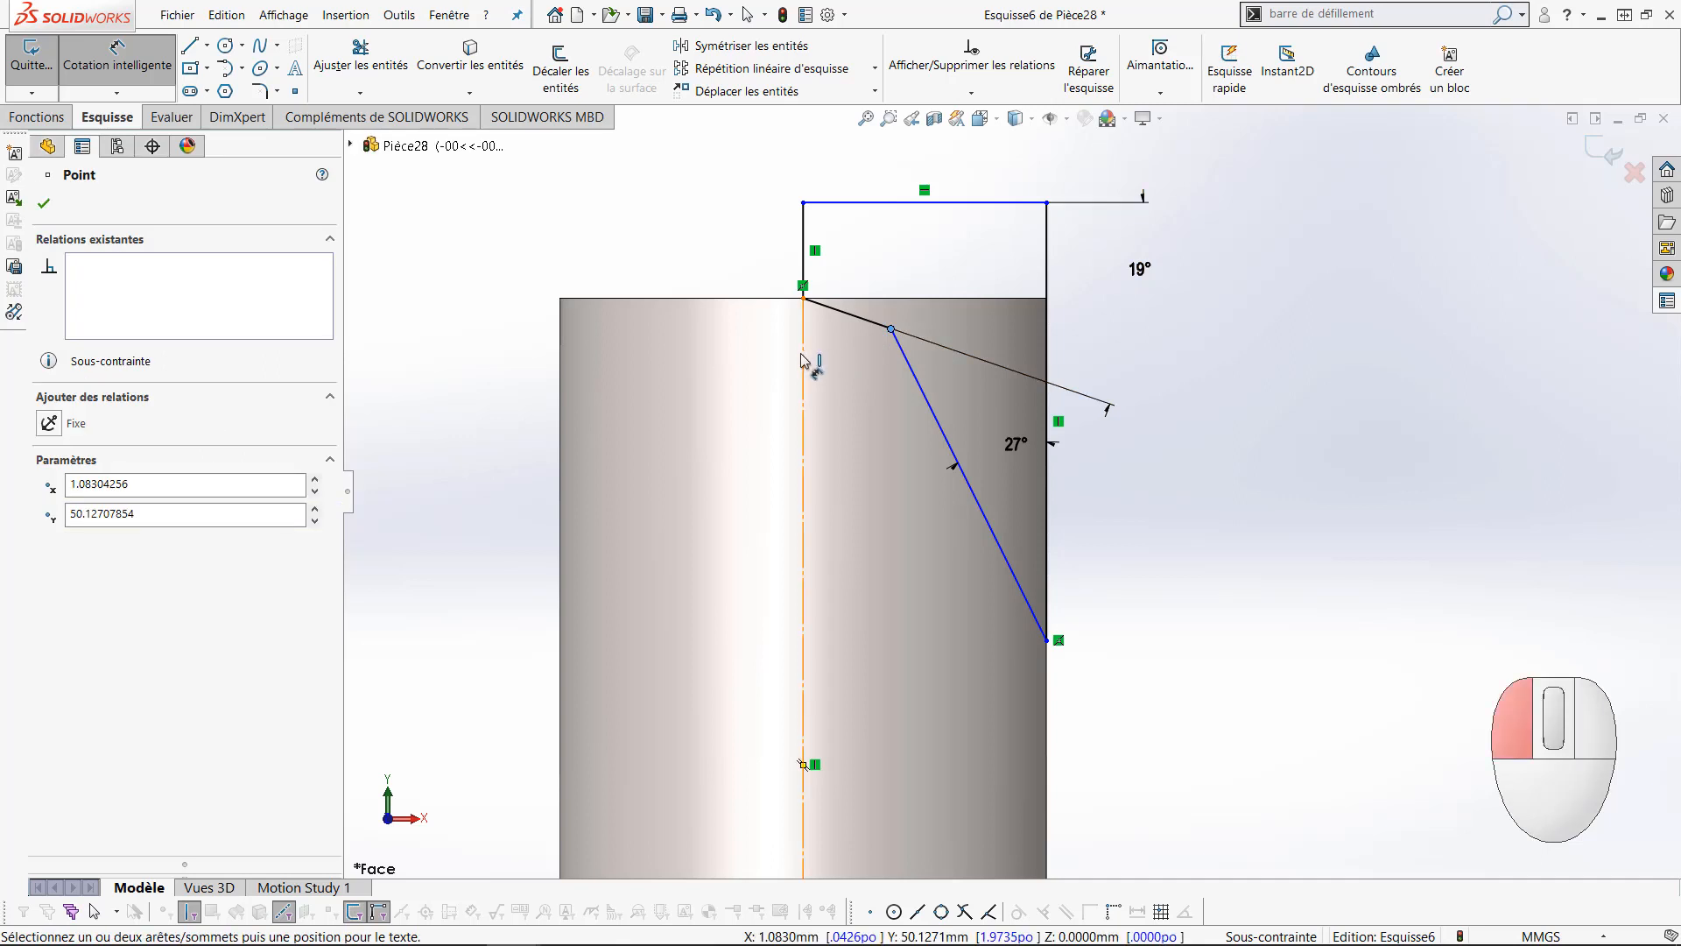
left_click(804, 361)
left_click(762, 361)
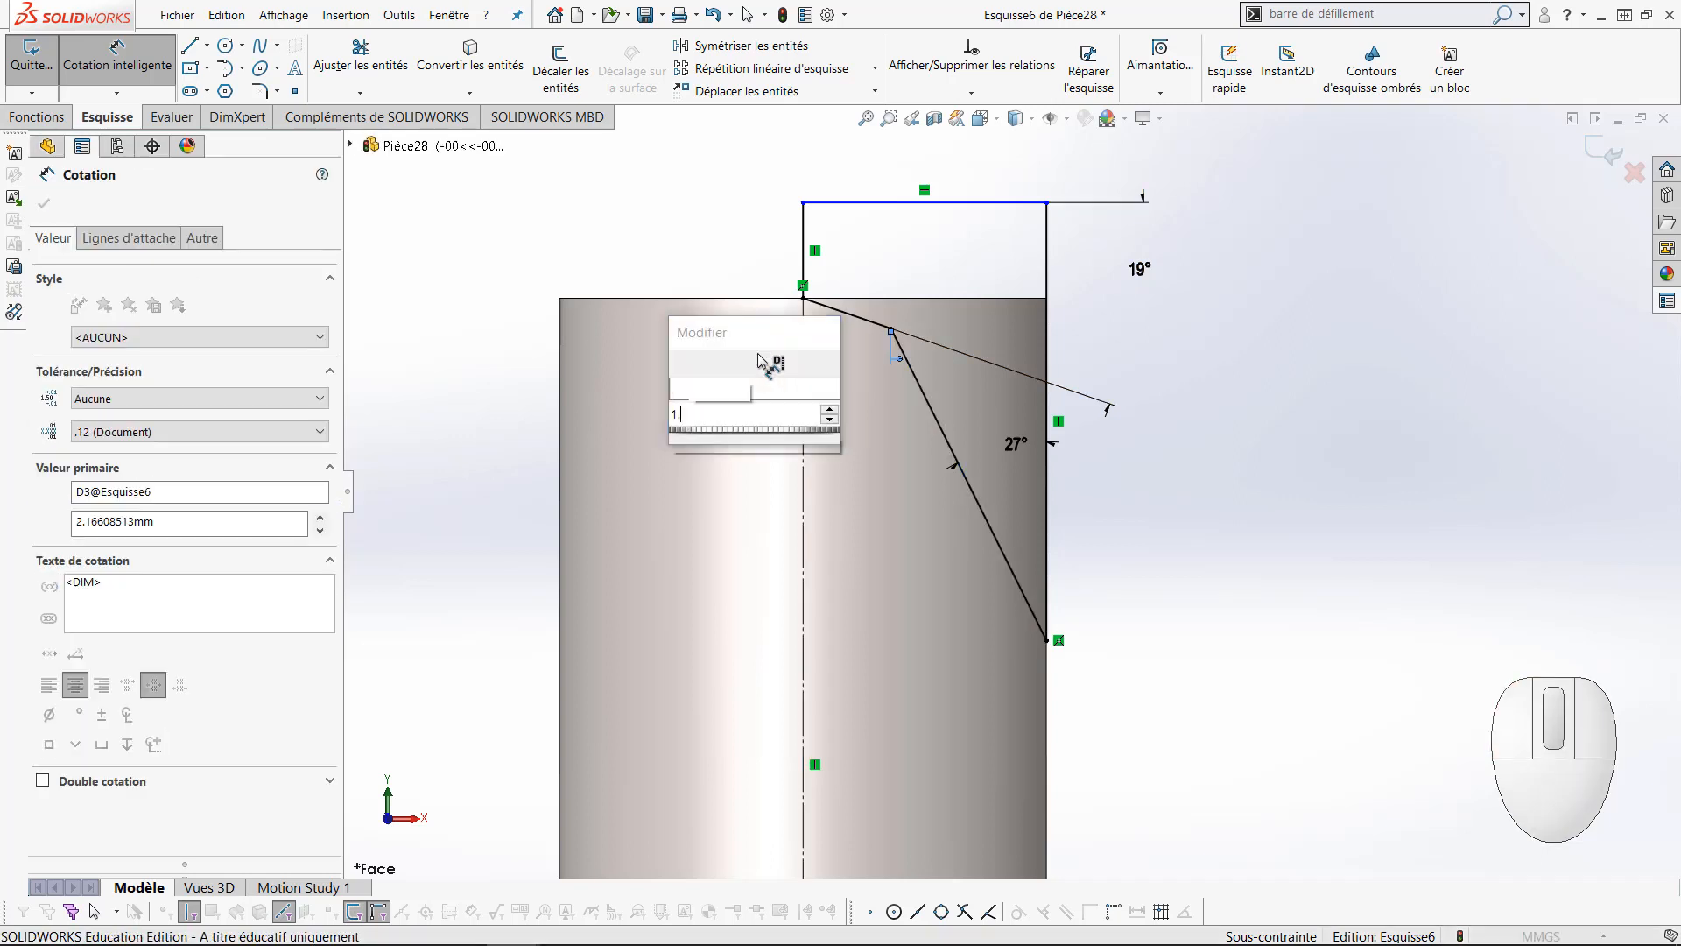
type("1.3")
key("Return")
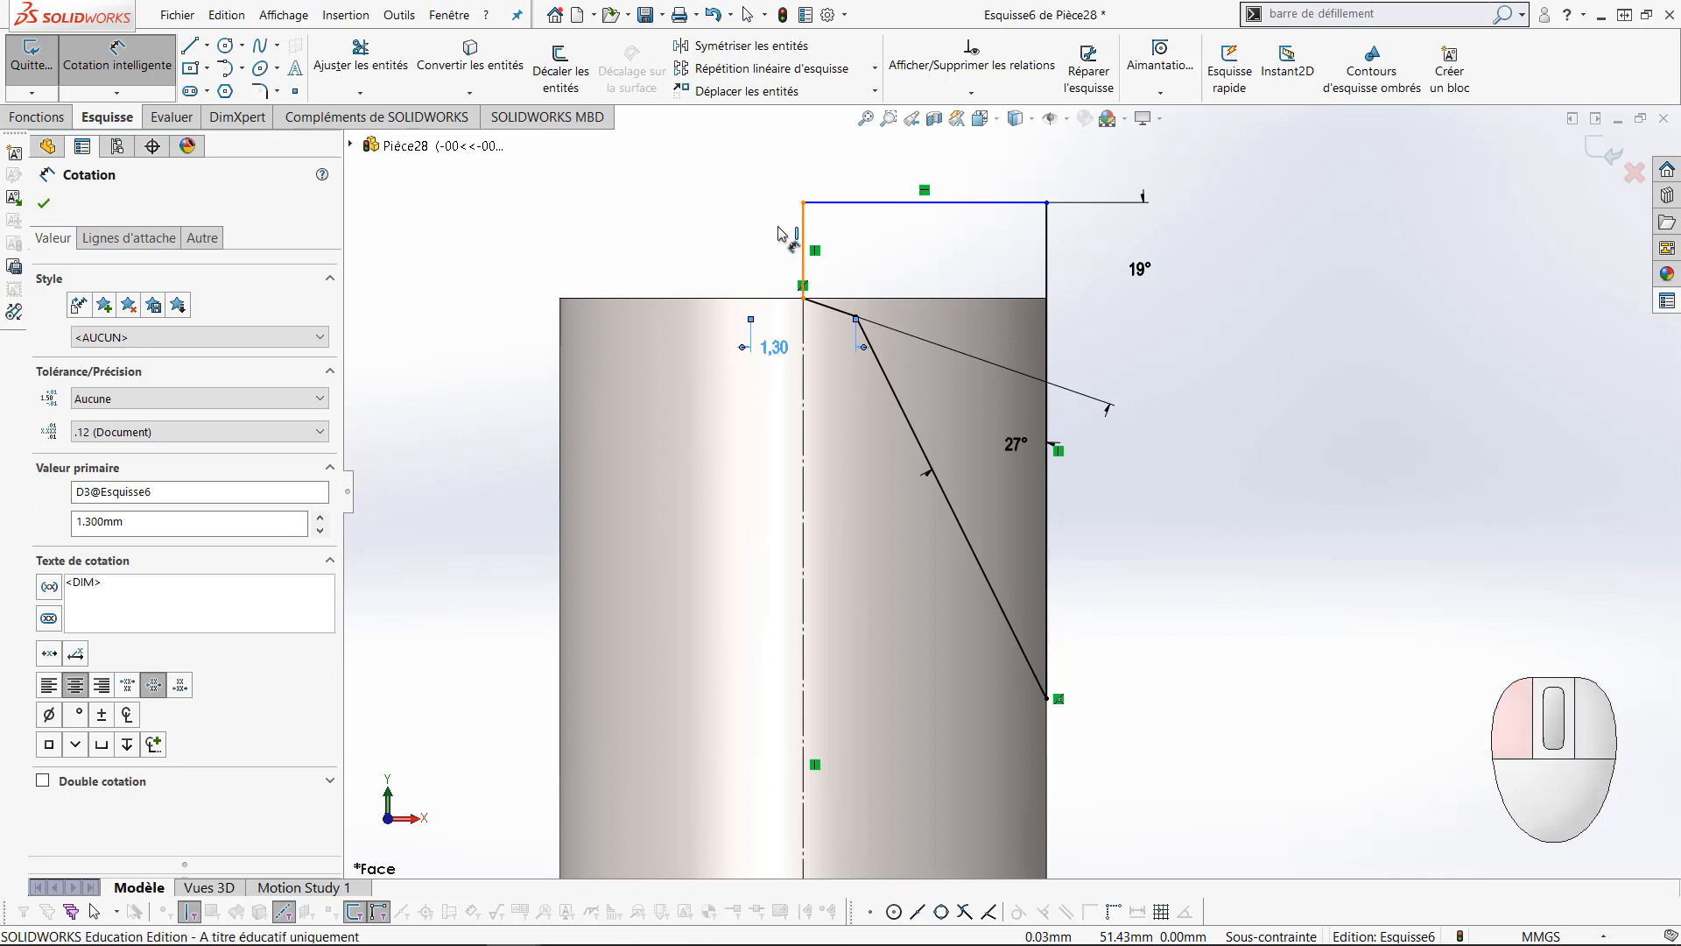
Dimension the short vertical line above the cylinder's top as 1 mm
left_click(804, 235)
left_click(738, 230)
type("1")
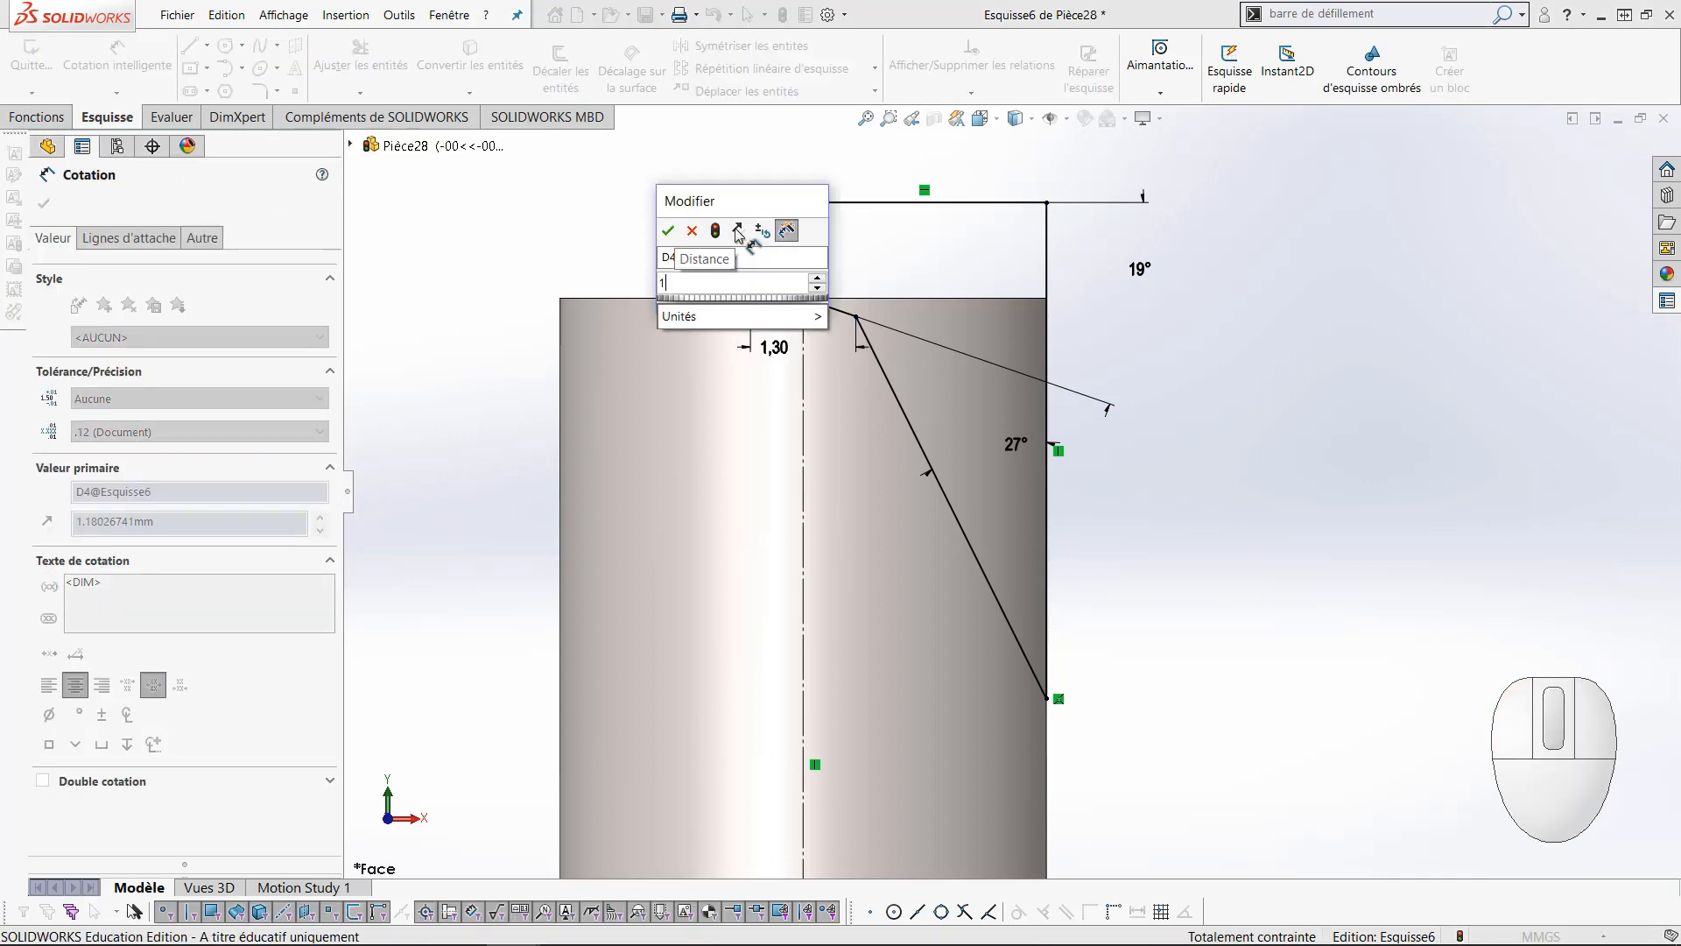
key("Return")
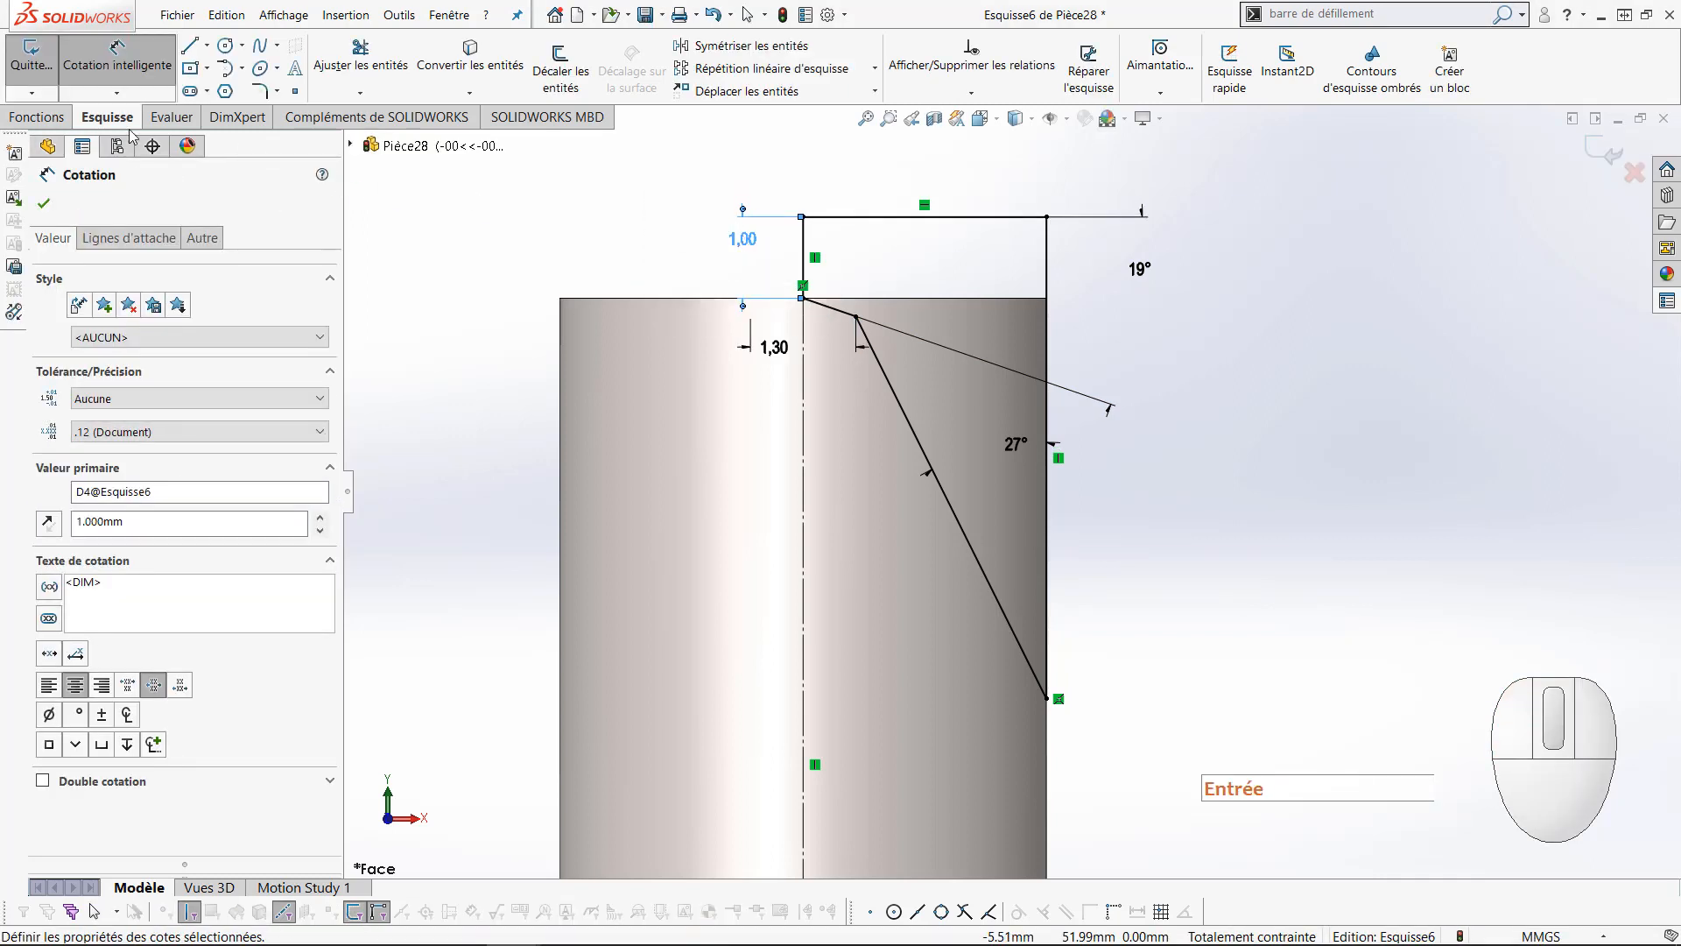
Cut the tip profile by revolving it 360° around the central vertical construction line
left_click(54, 121)
left_click(627, 83)
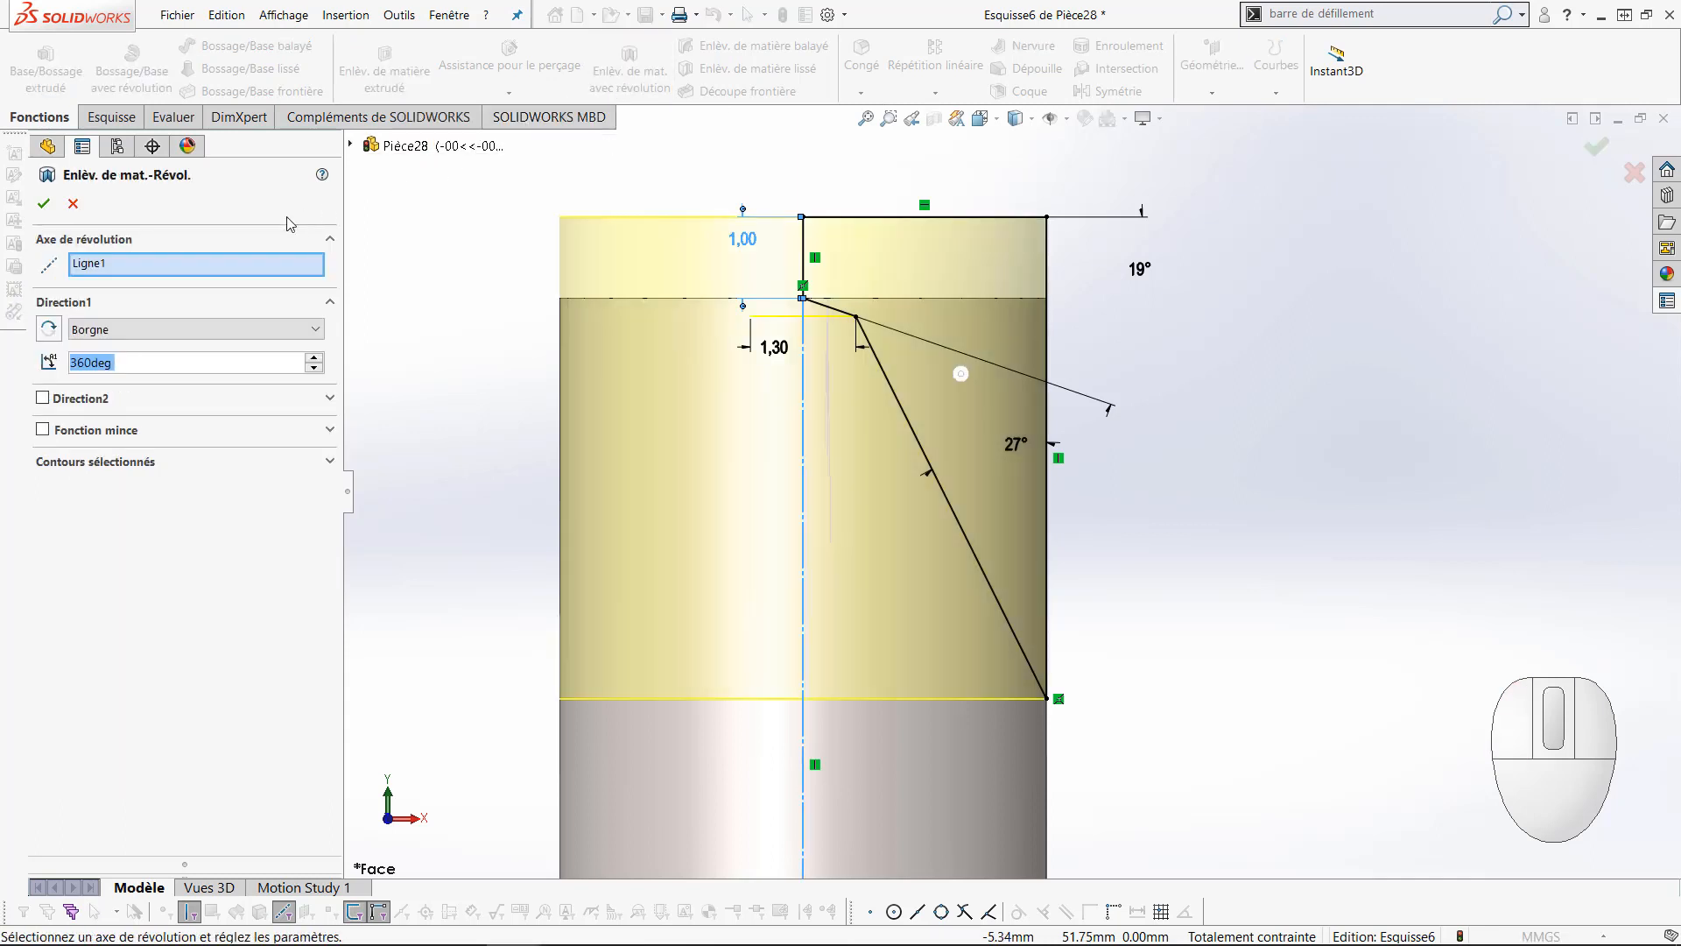
left_click(44, 205)
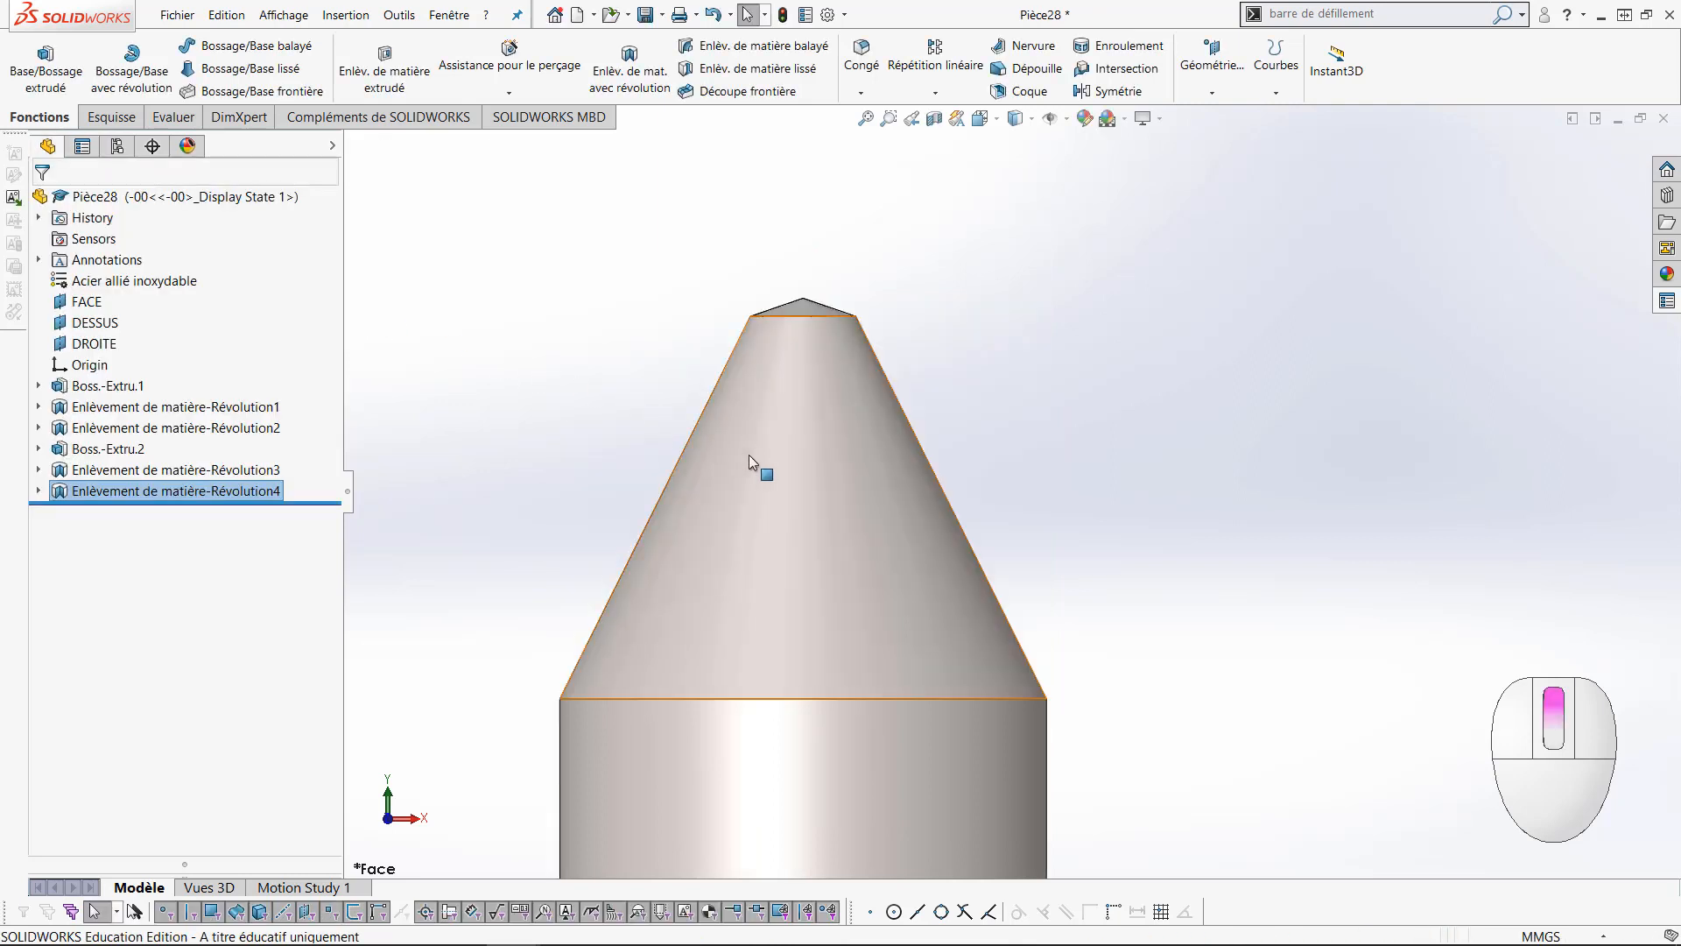
scroll(749, 454, "up", 5)
middle_click_drag(791, 448, 781, 535)
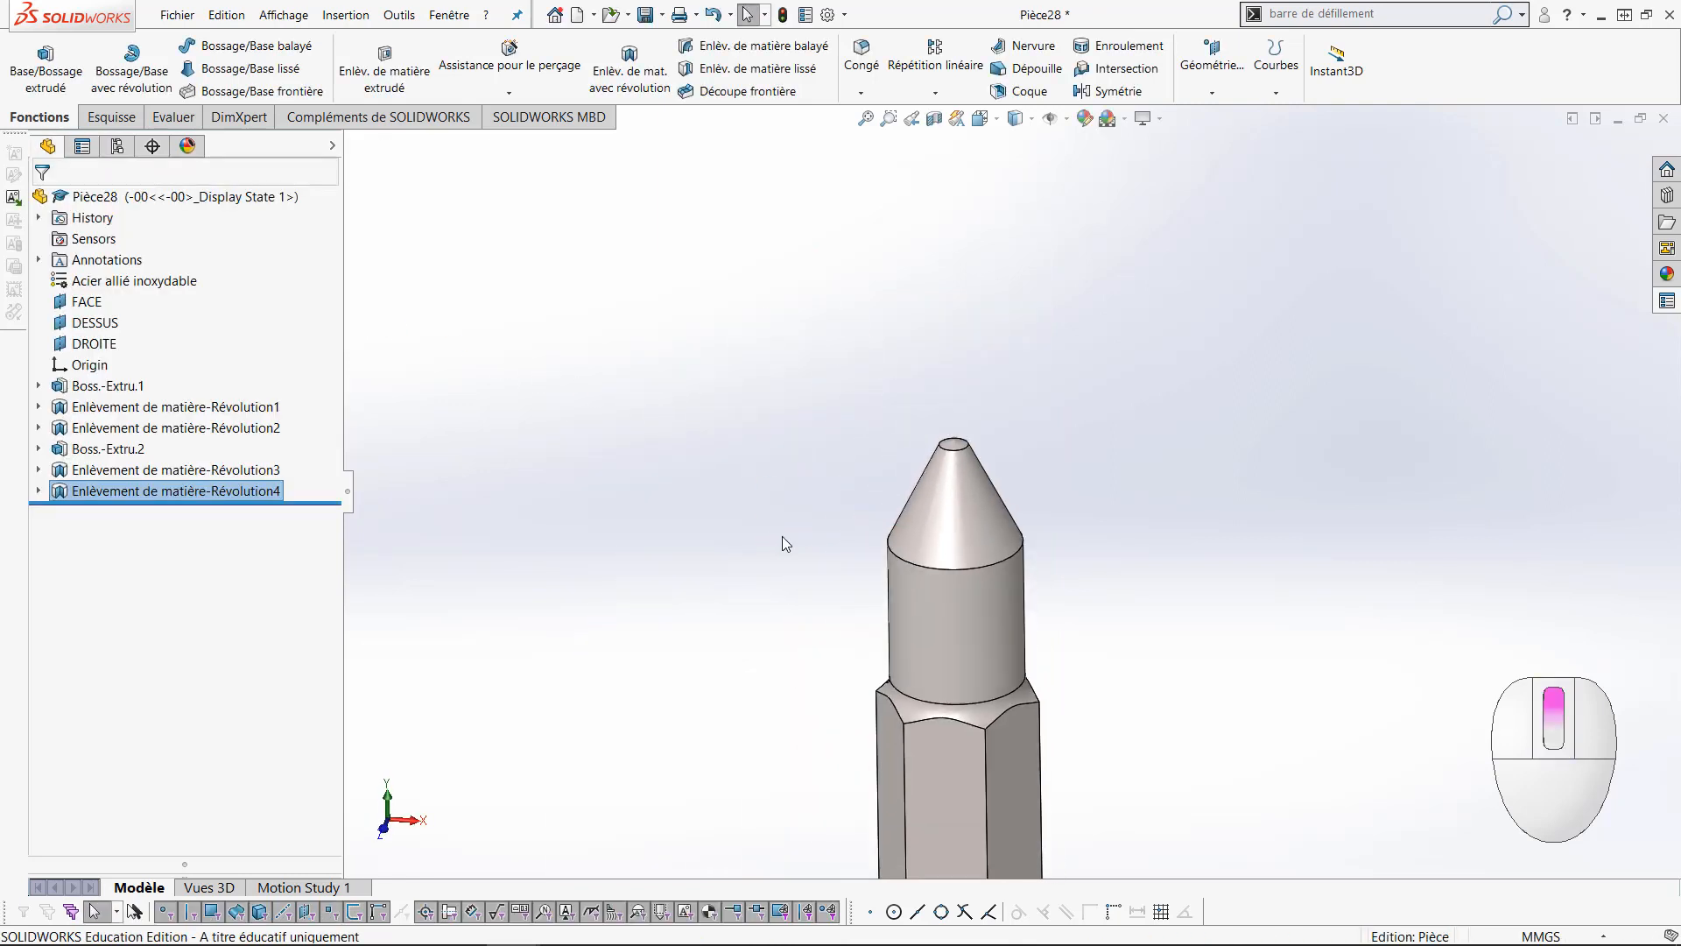
scroll(1152, 670, "down", 3)
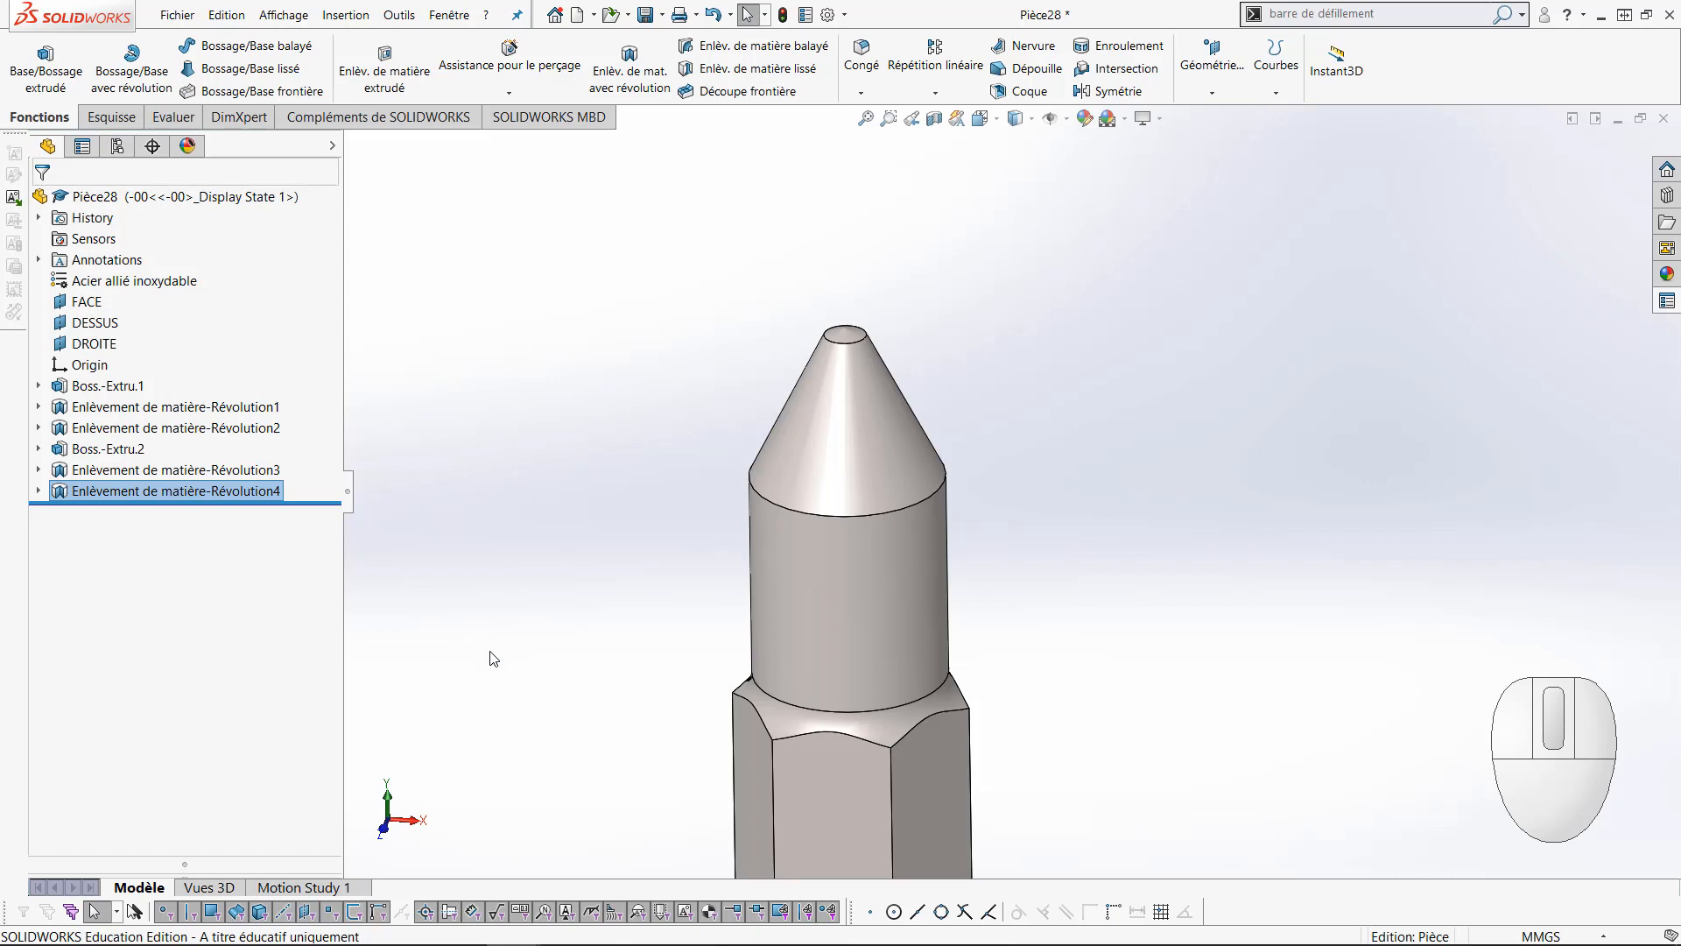
Roll the model back to before the tip's revolved cut and create a reference plane coincident with the cylinder's flat end face
left_click(313, 500)
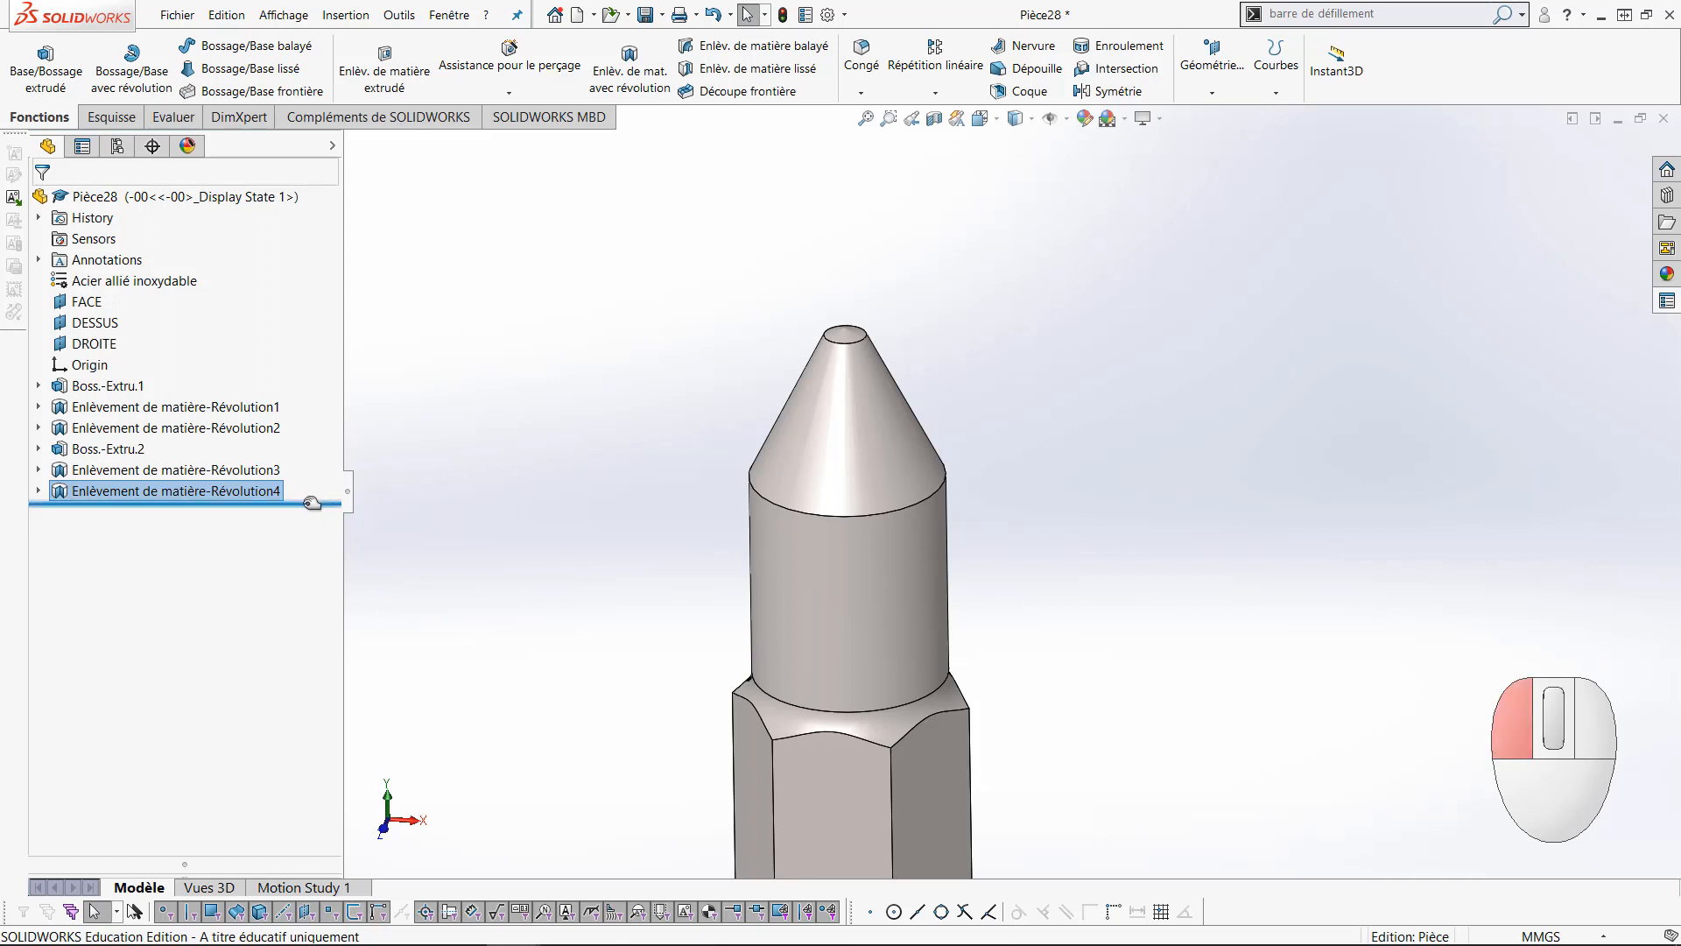
left_click_drag(313, 500, 312, 484)
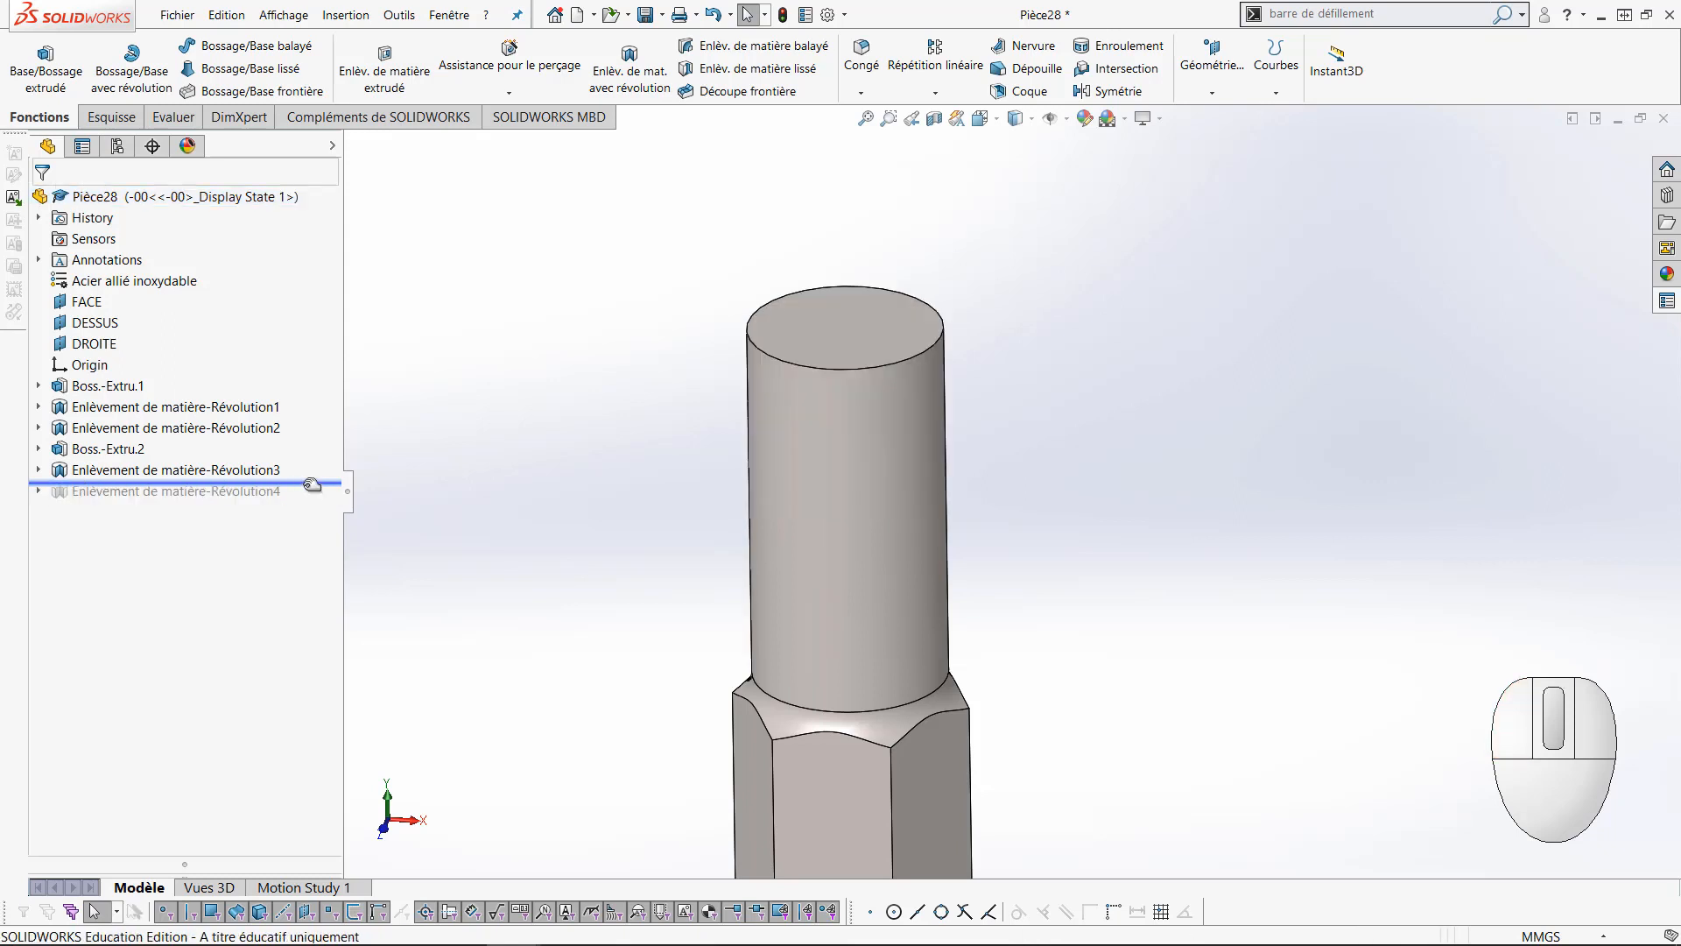
left_click(838, 340)
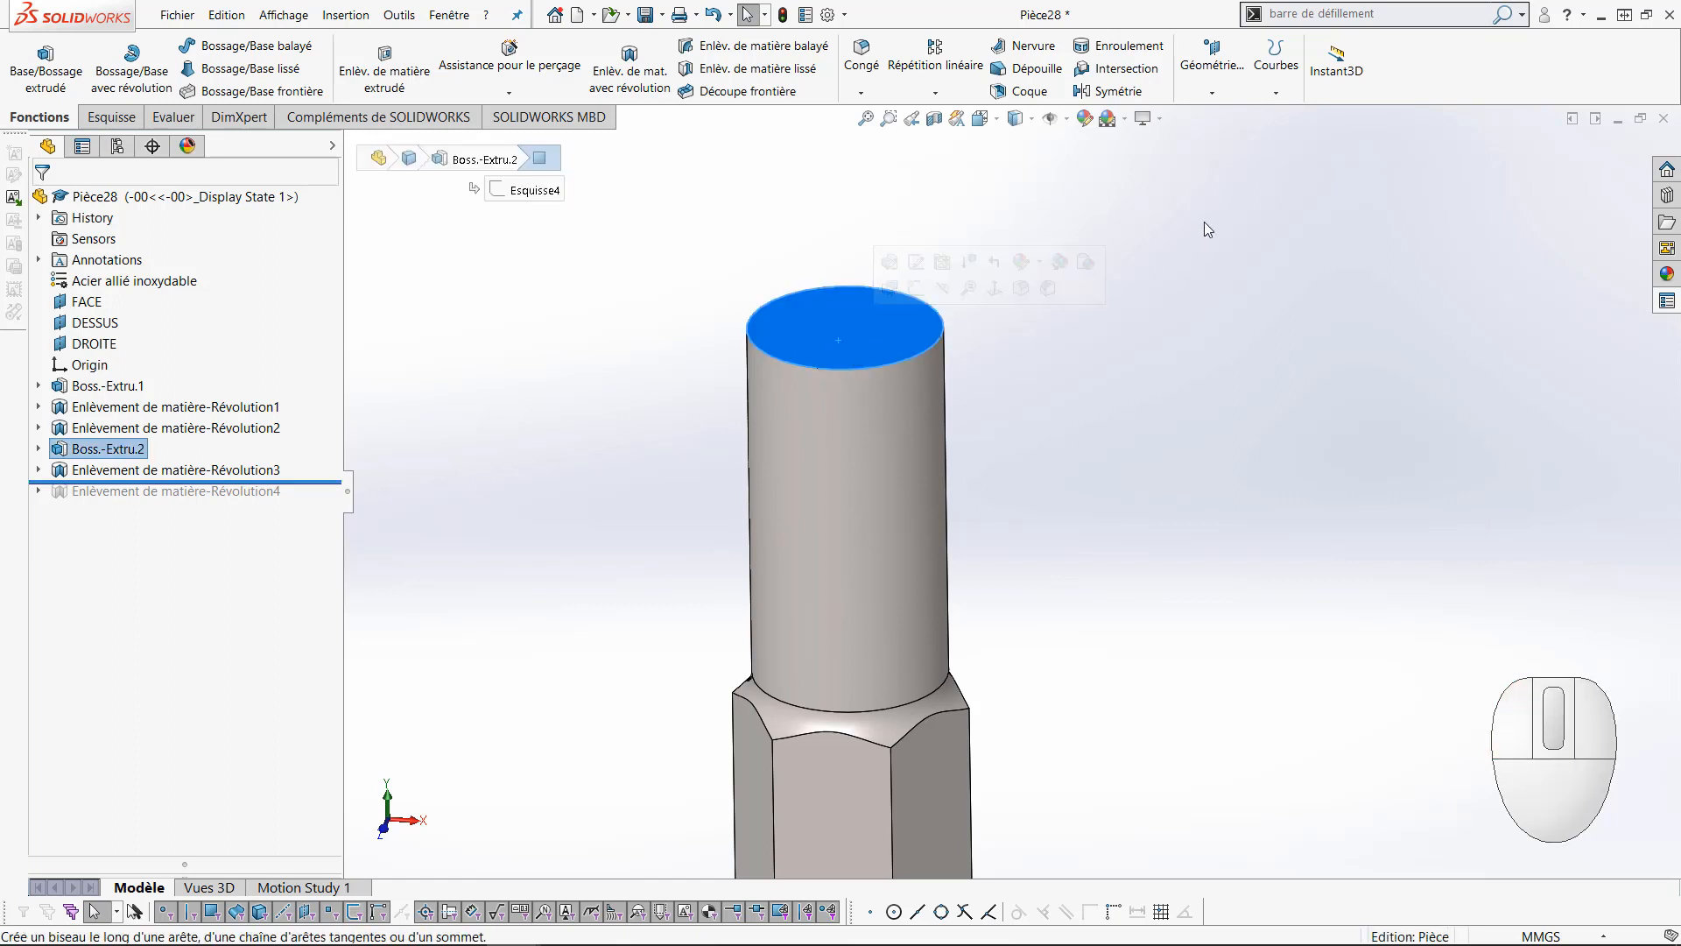
left_click(1216, 94)
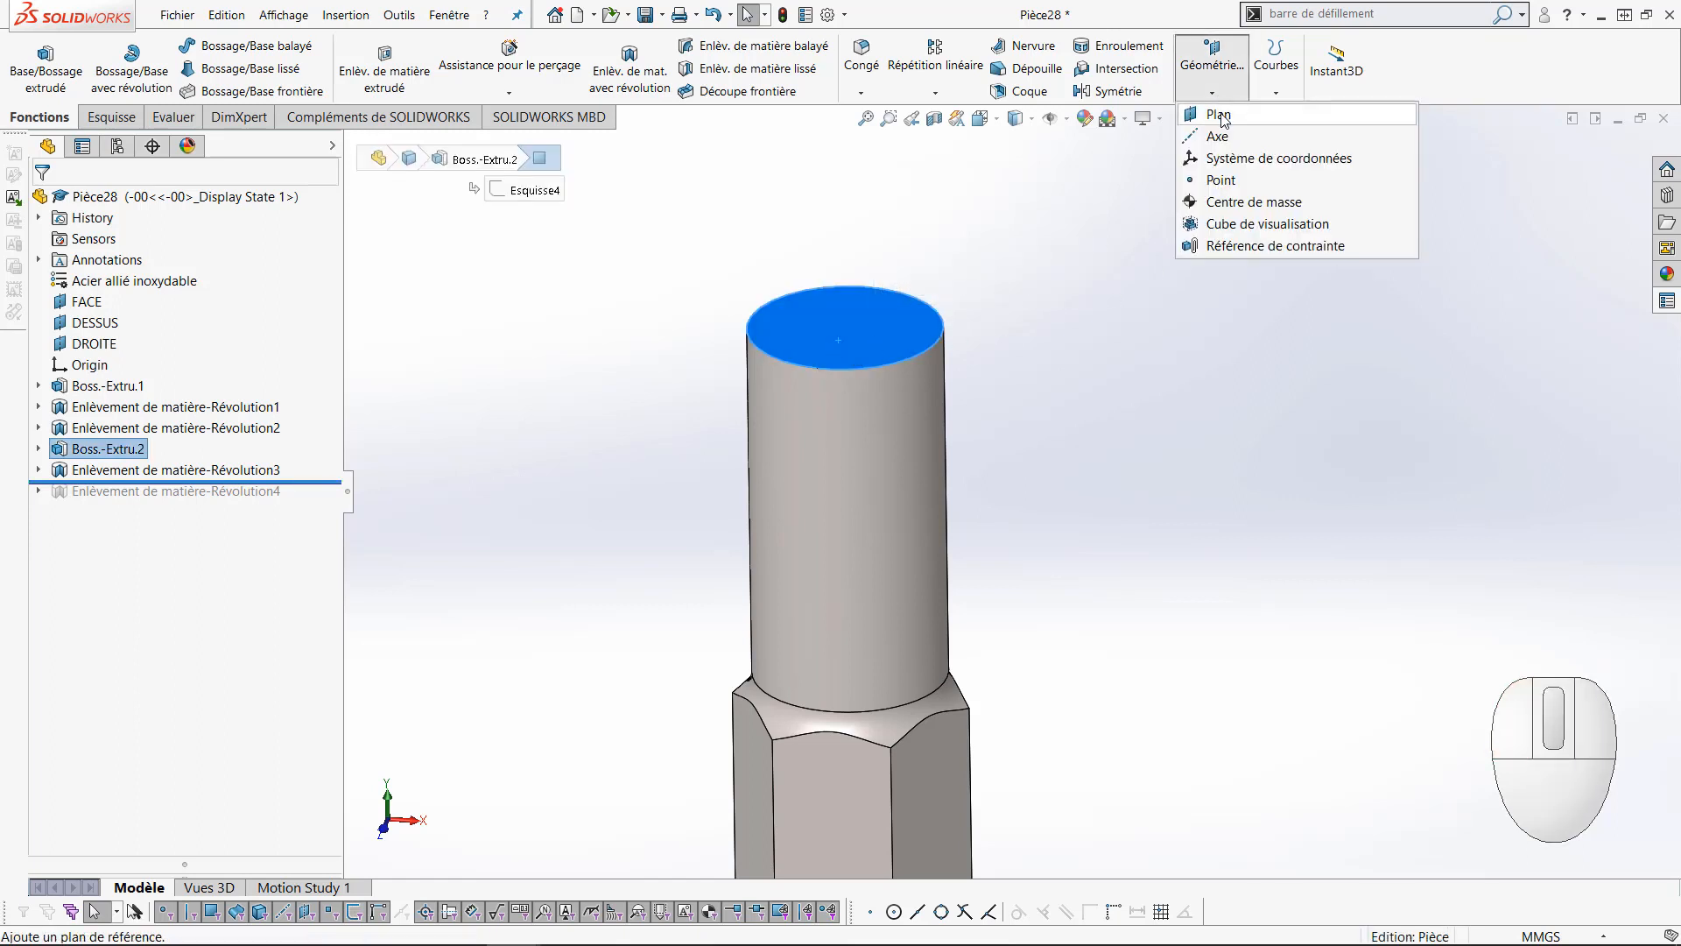
left_click(1217, 114)
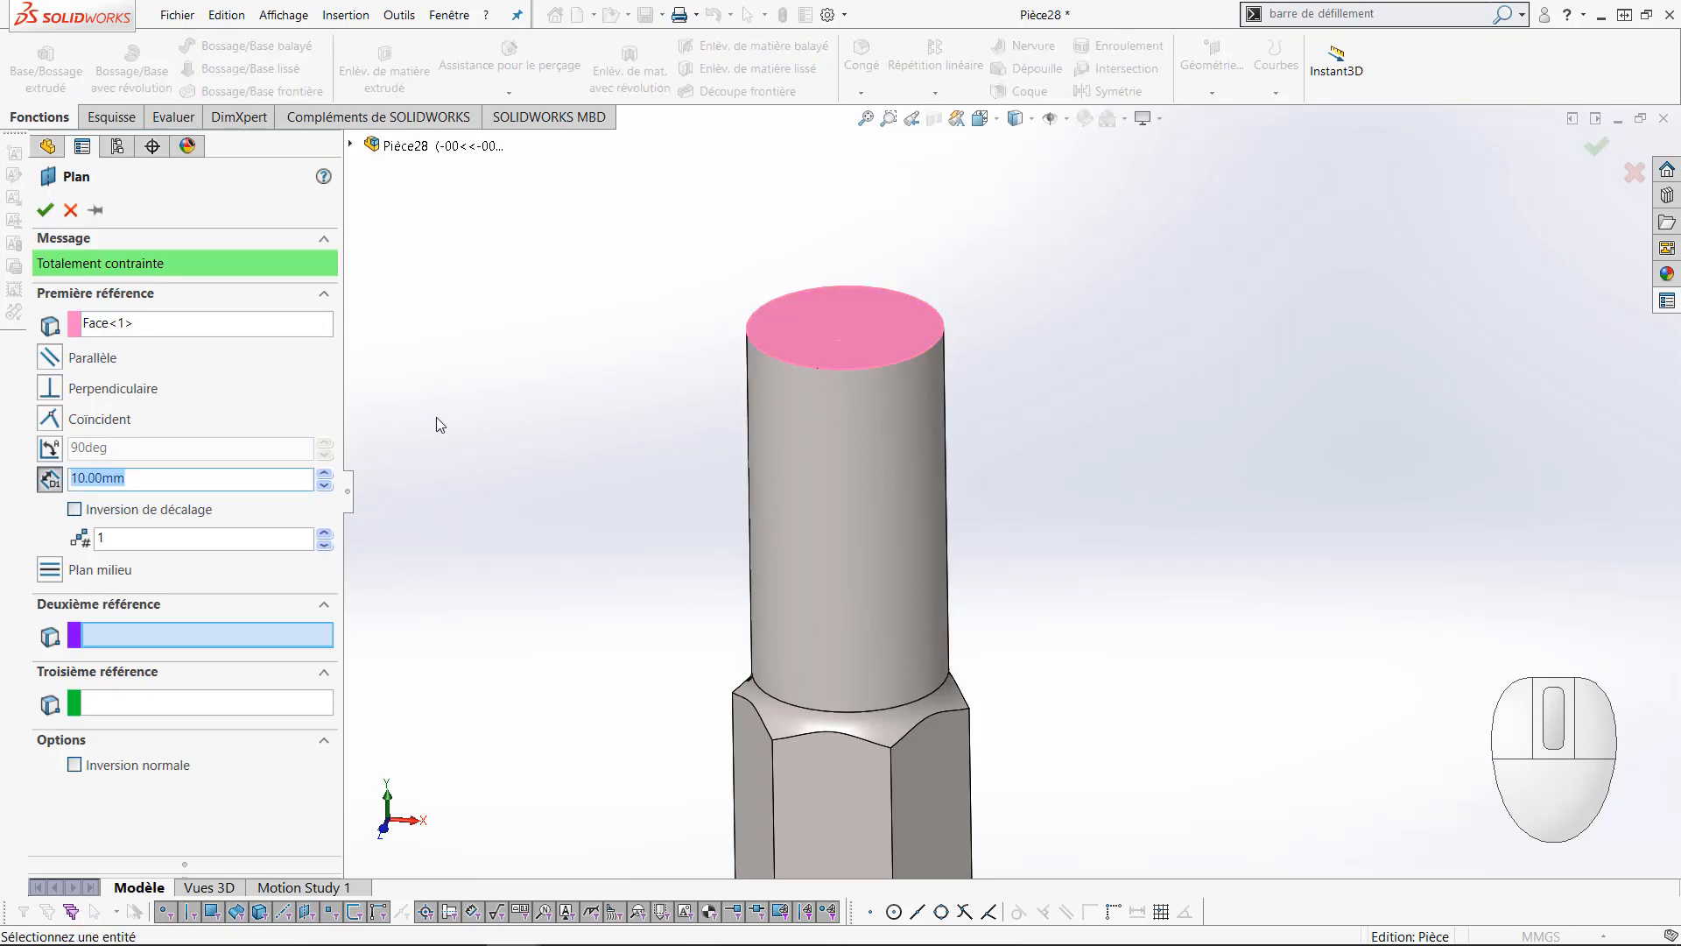
left_click(53, 423)
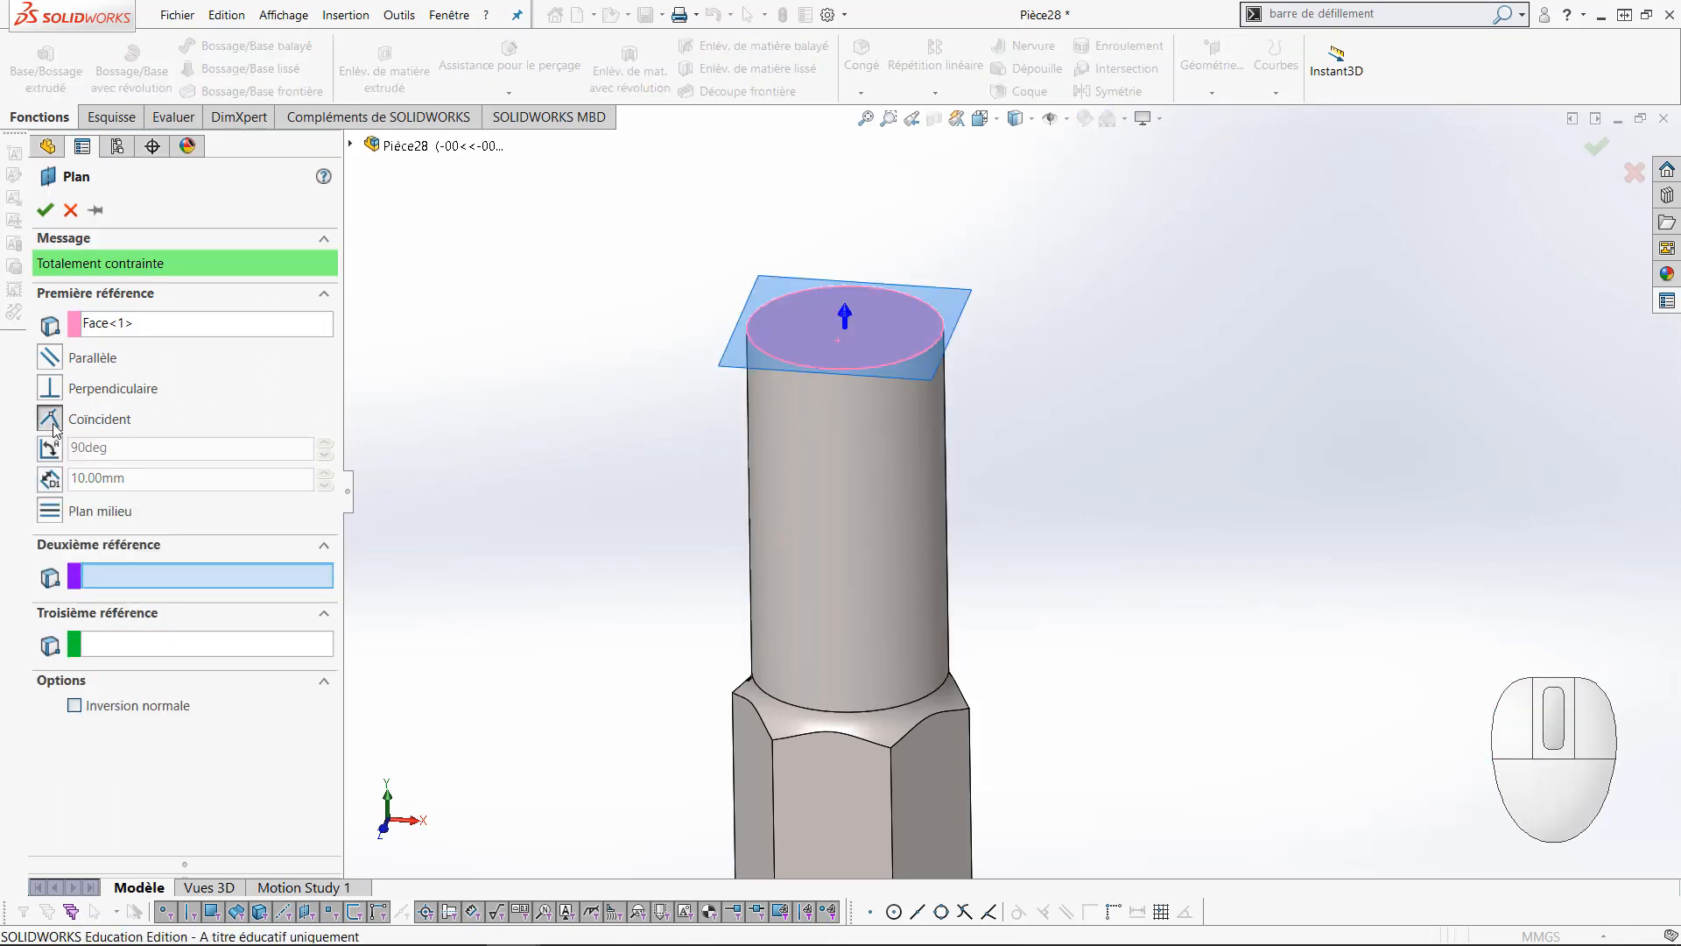
left_click(45, 210)
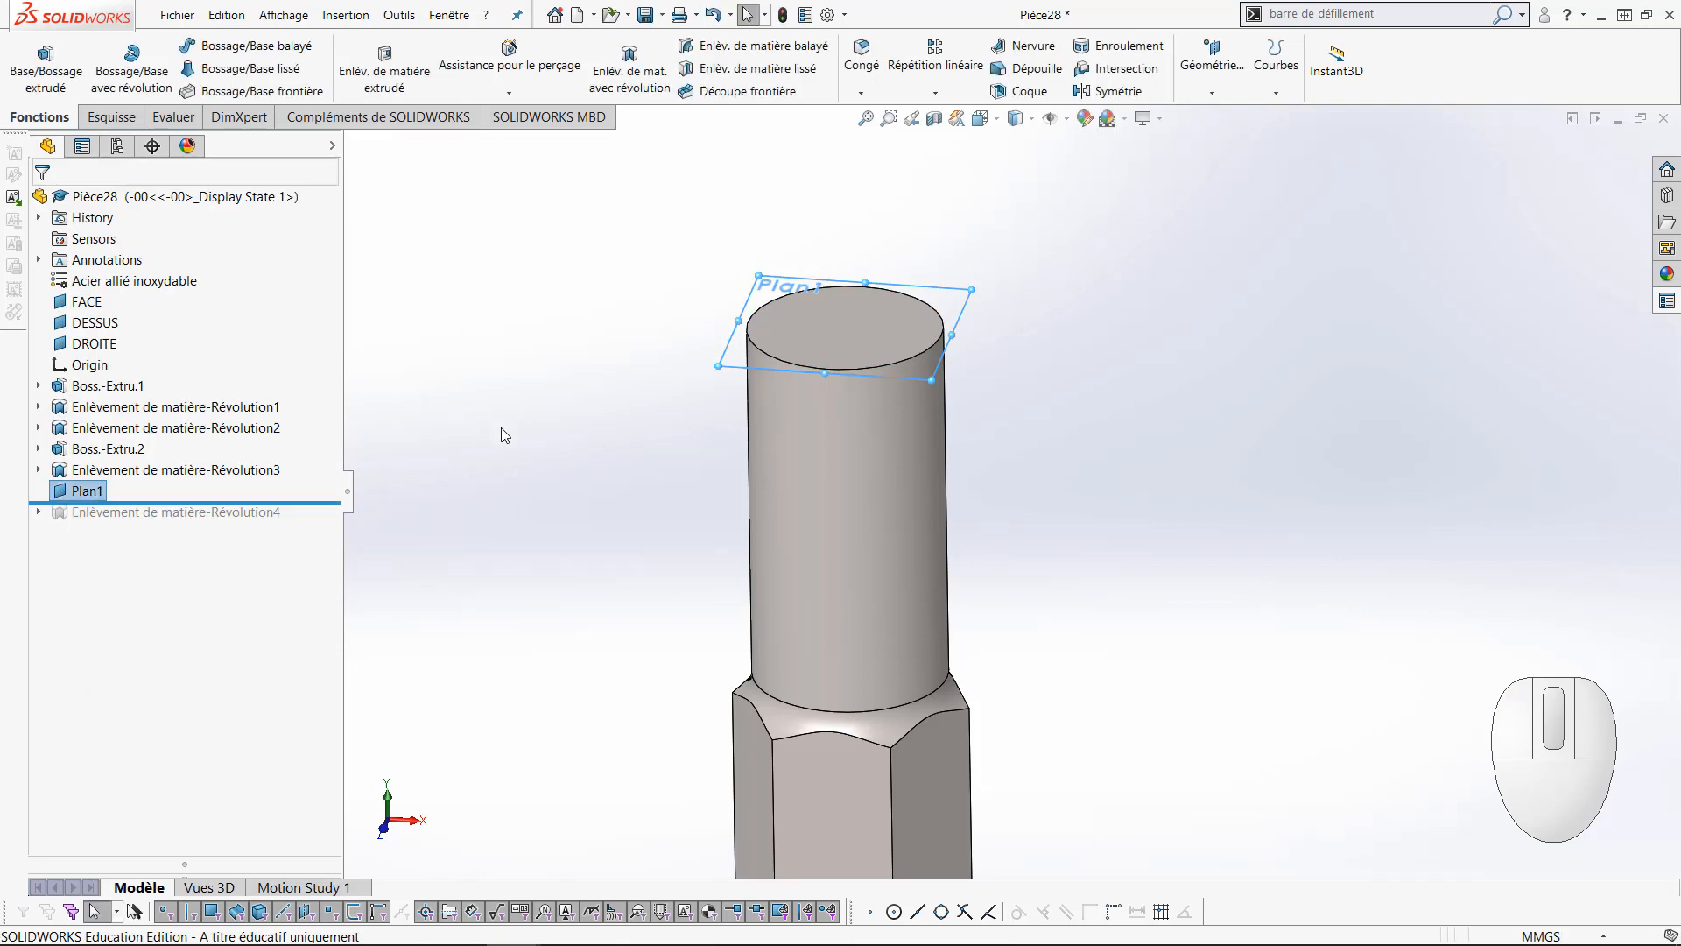
Roll the model forward past the tip's revolved cut and start a sketch on the new reference plane
left_click(320, 503)
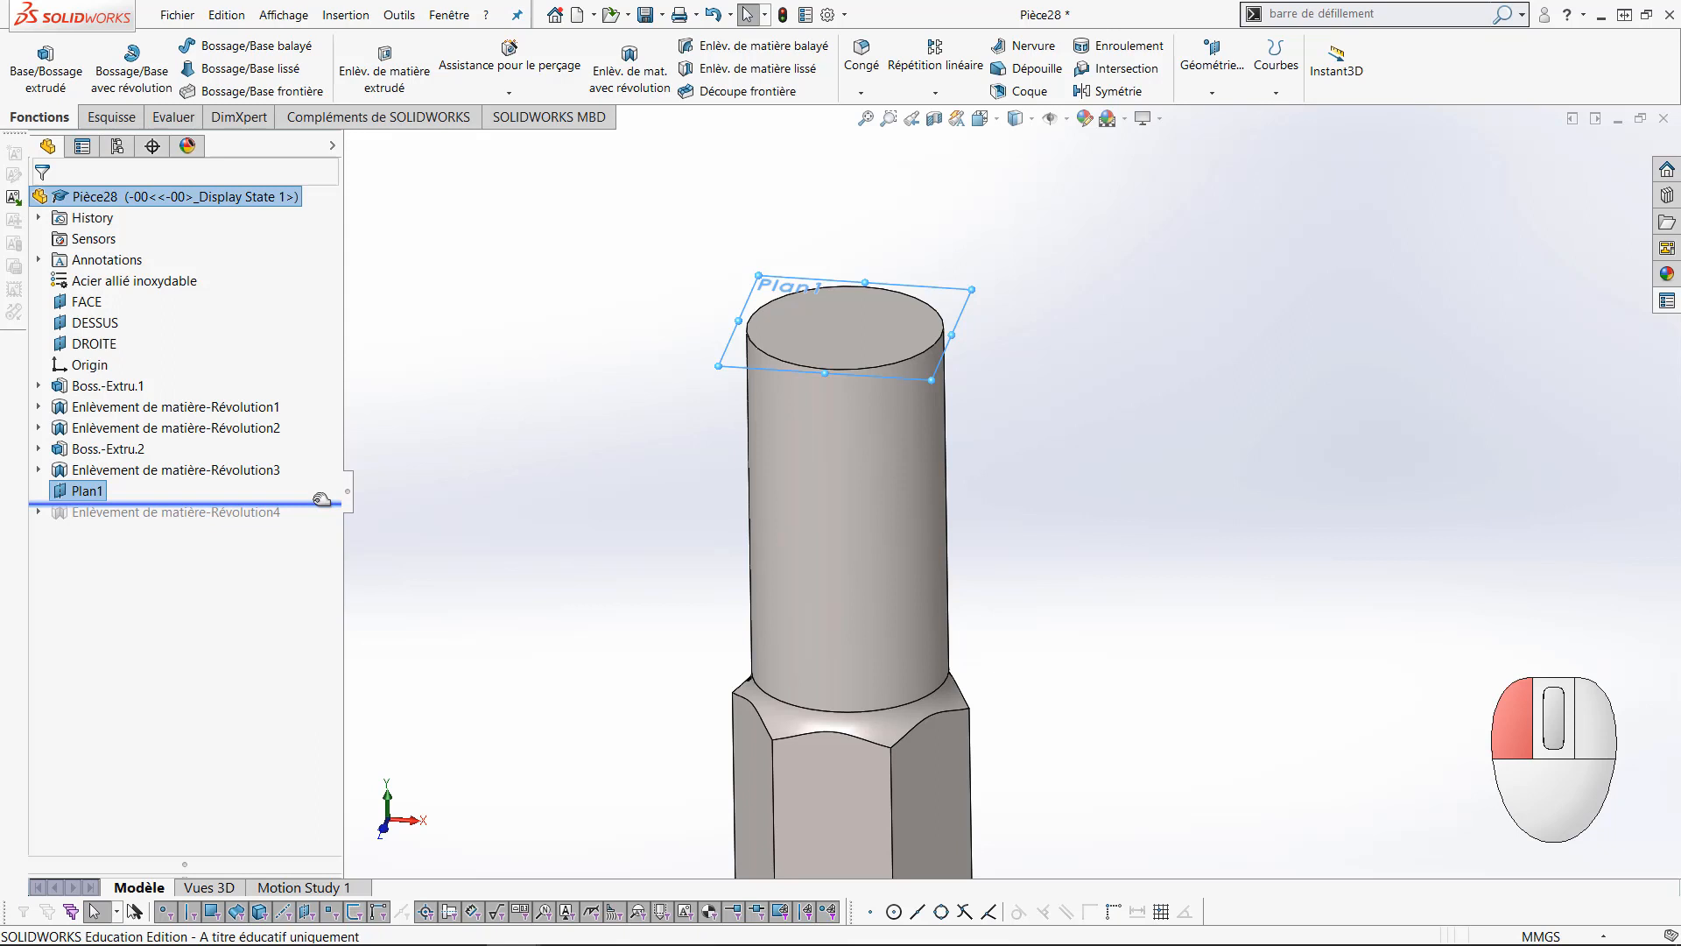
left_click_drag(321, 500, 320, 523)
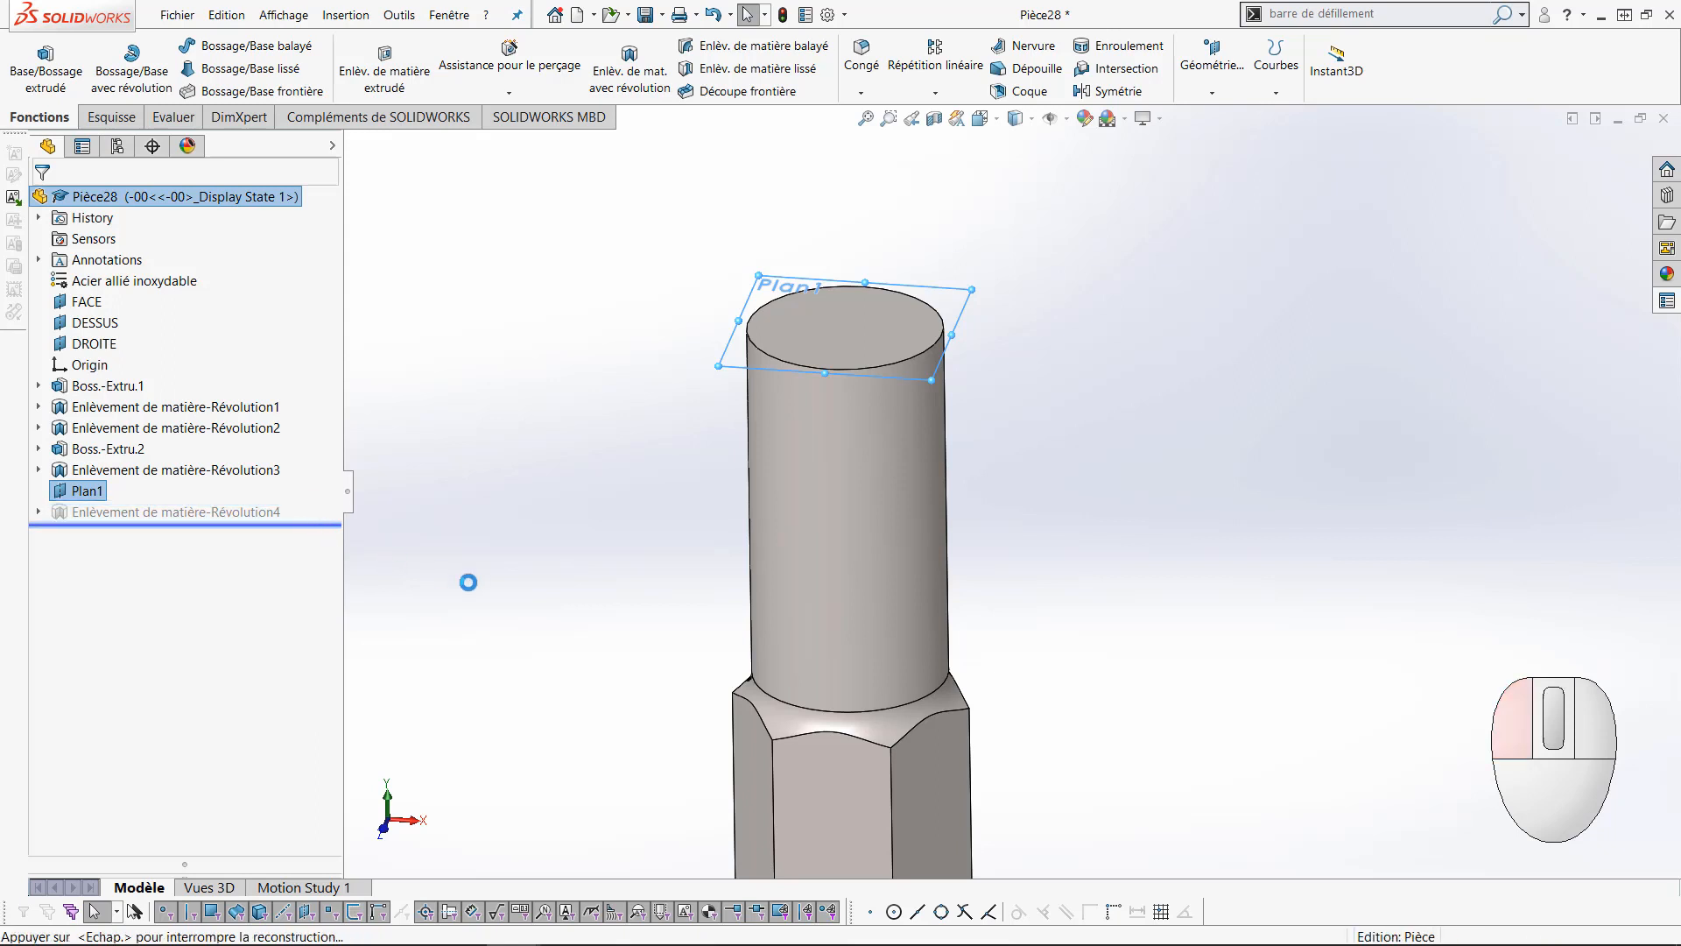
left_click(91, 491)
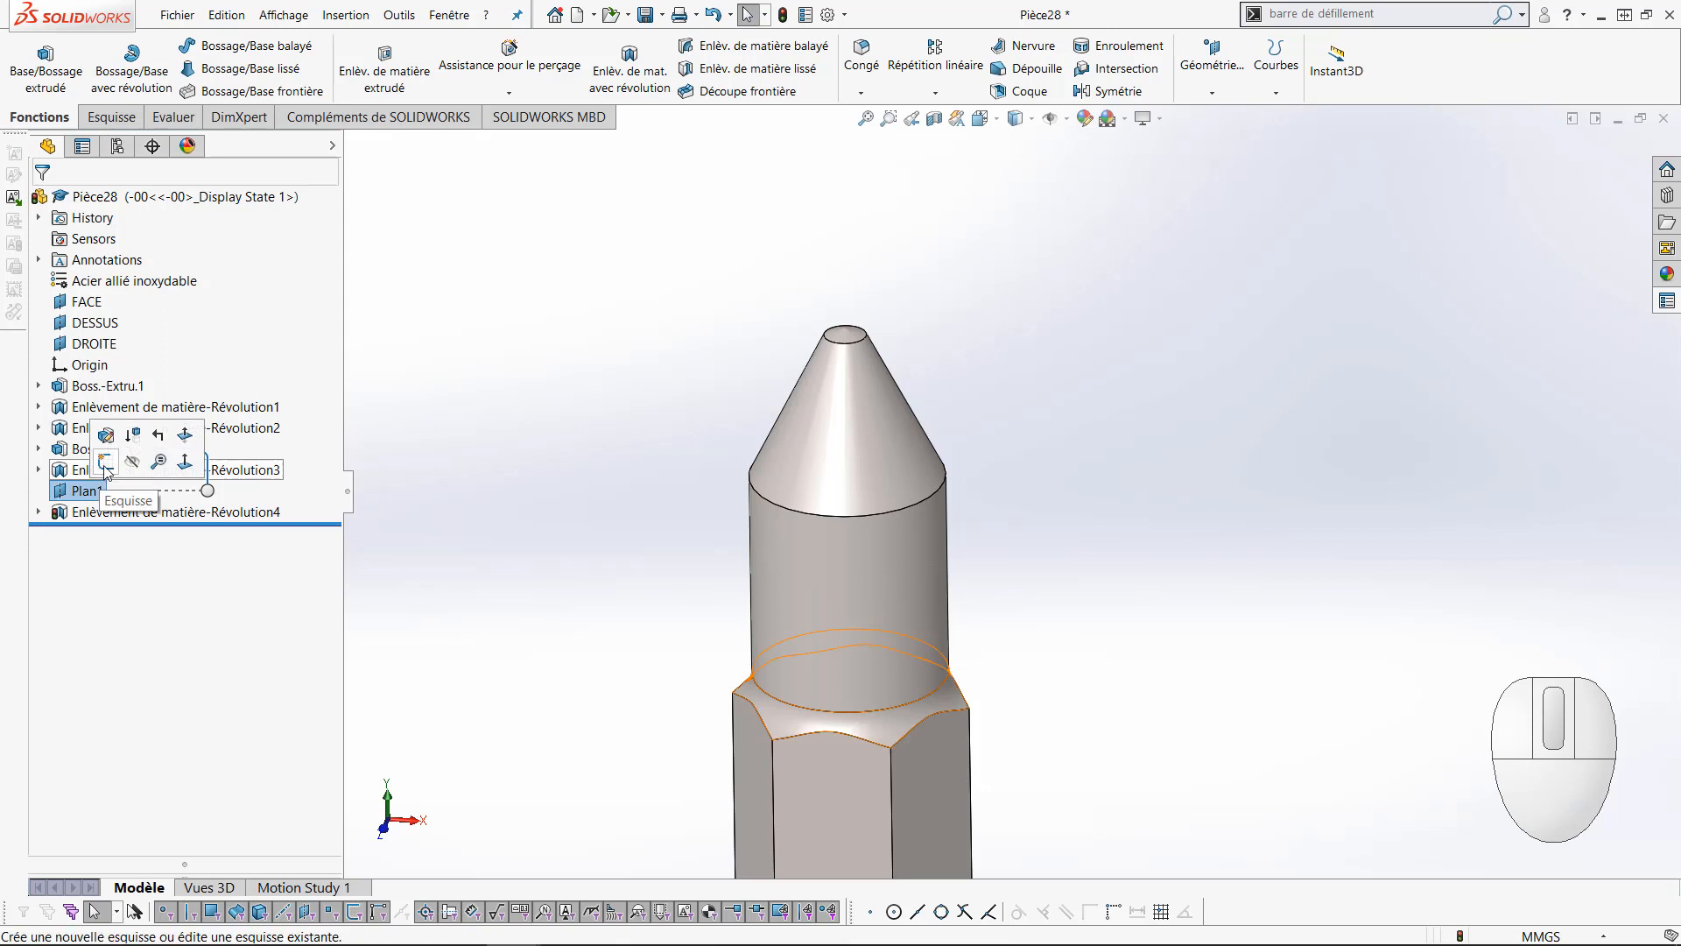
left_click(106, 464)
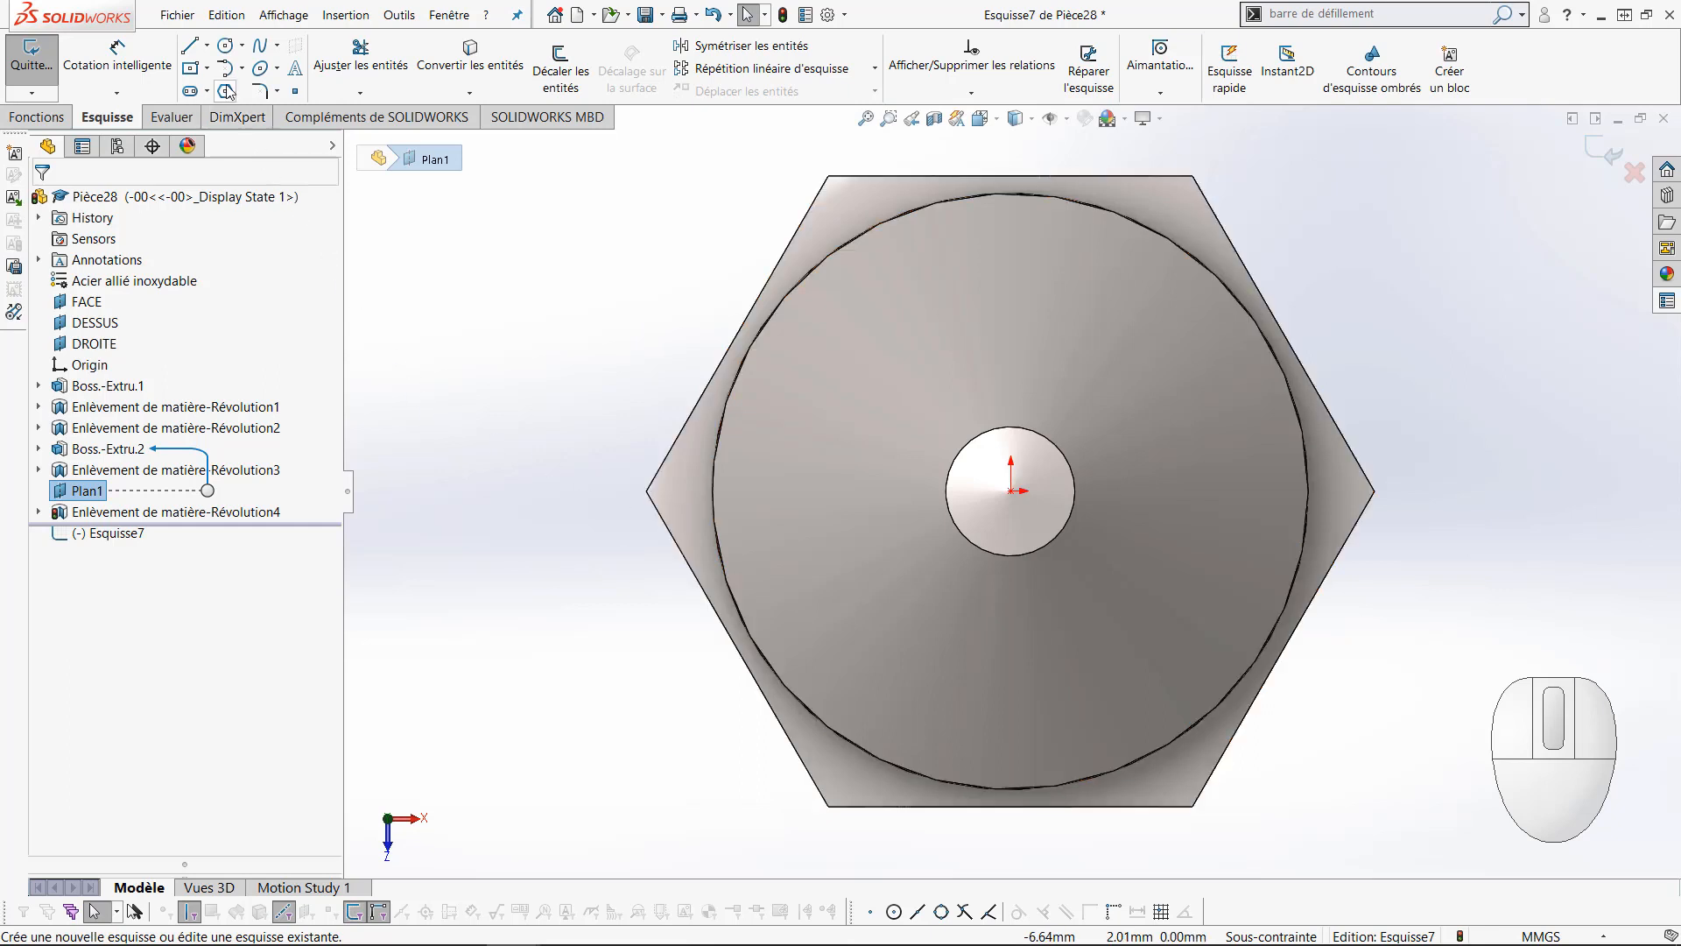
Sketch a horizontal midpoint line centred about 1.76 mm above the origin, extending about 1.45 mm to each side
left_click(189, 45)
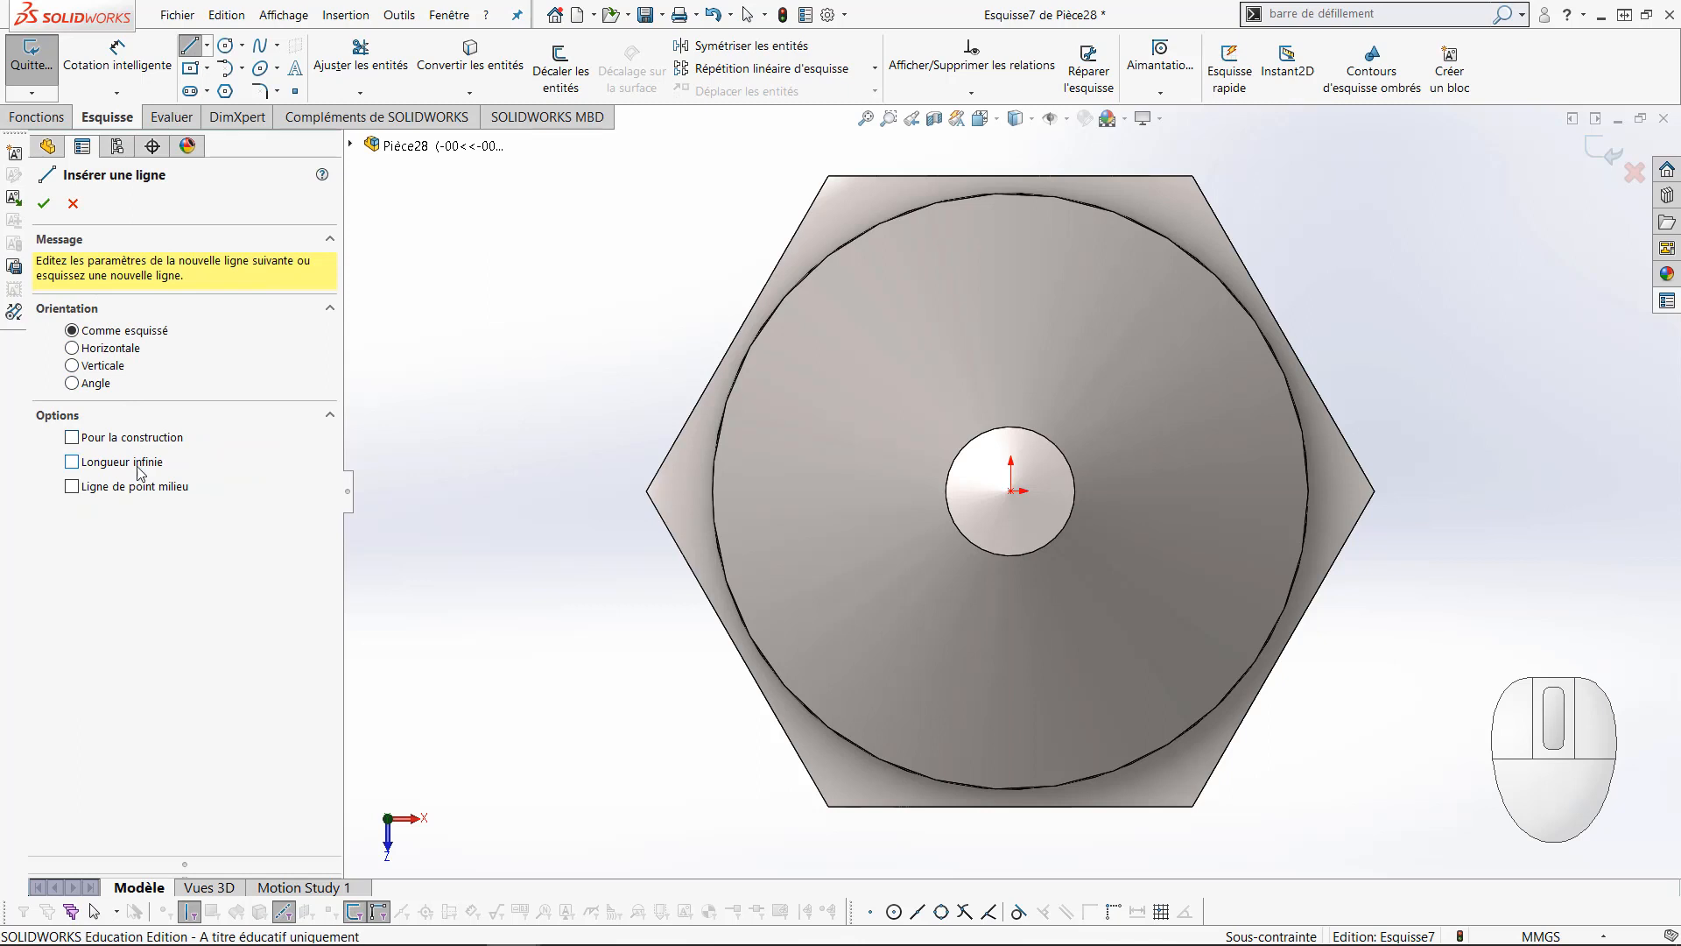
left_click(72, 487)
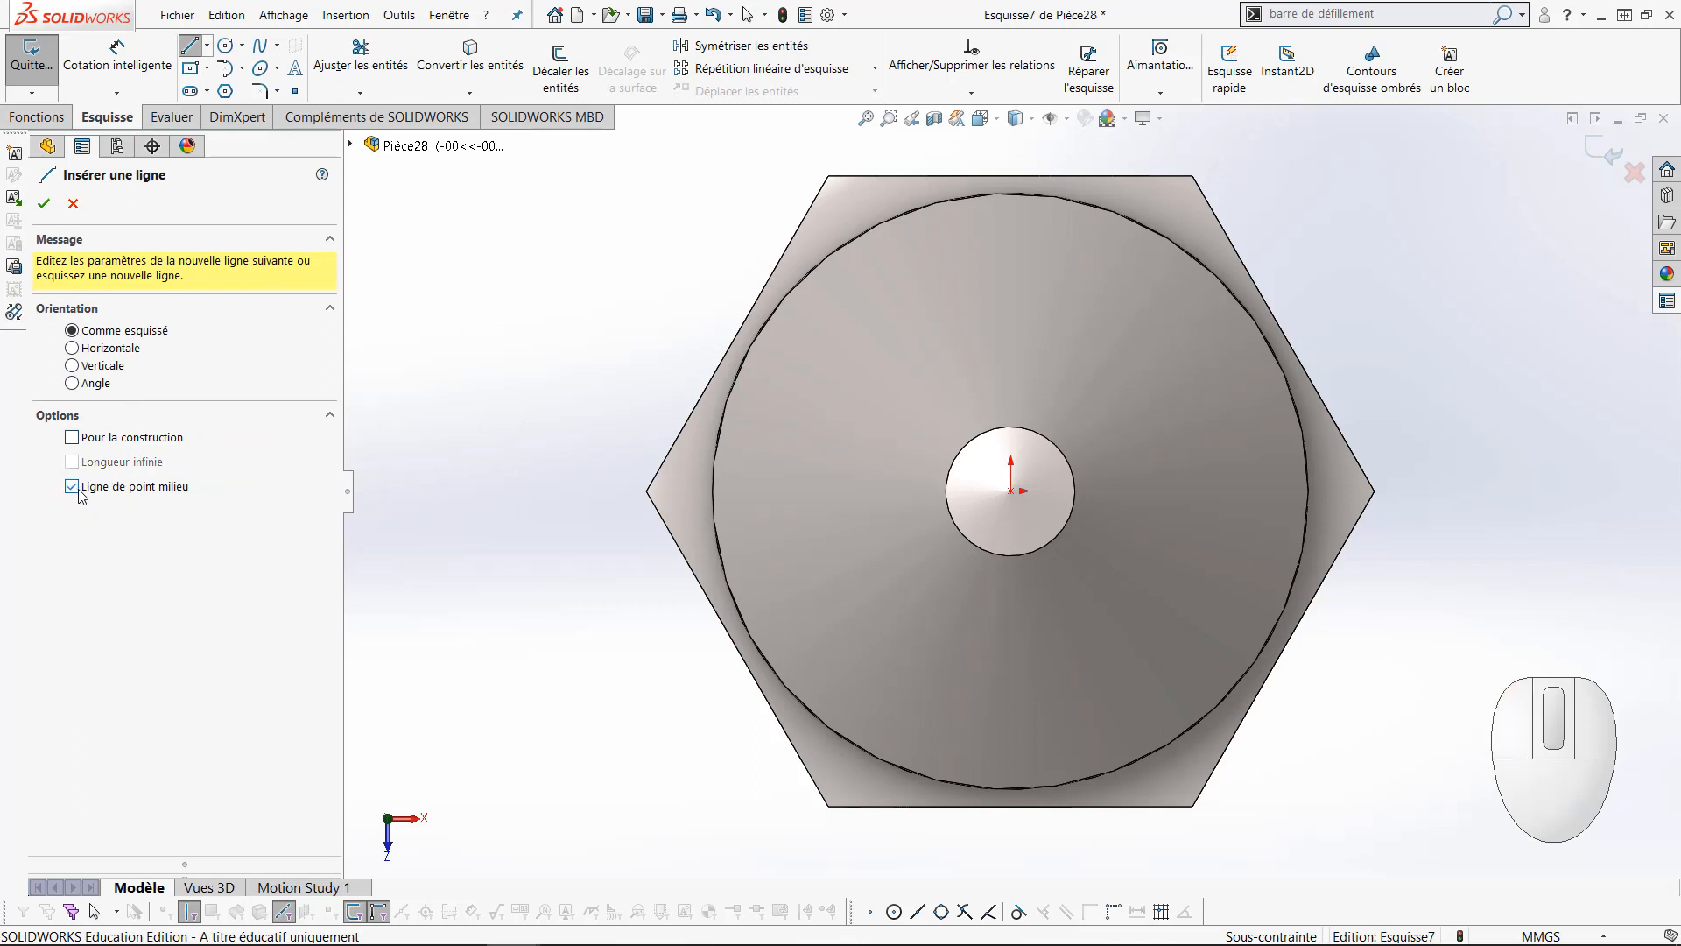
left_click(1010, 317)
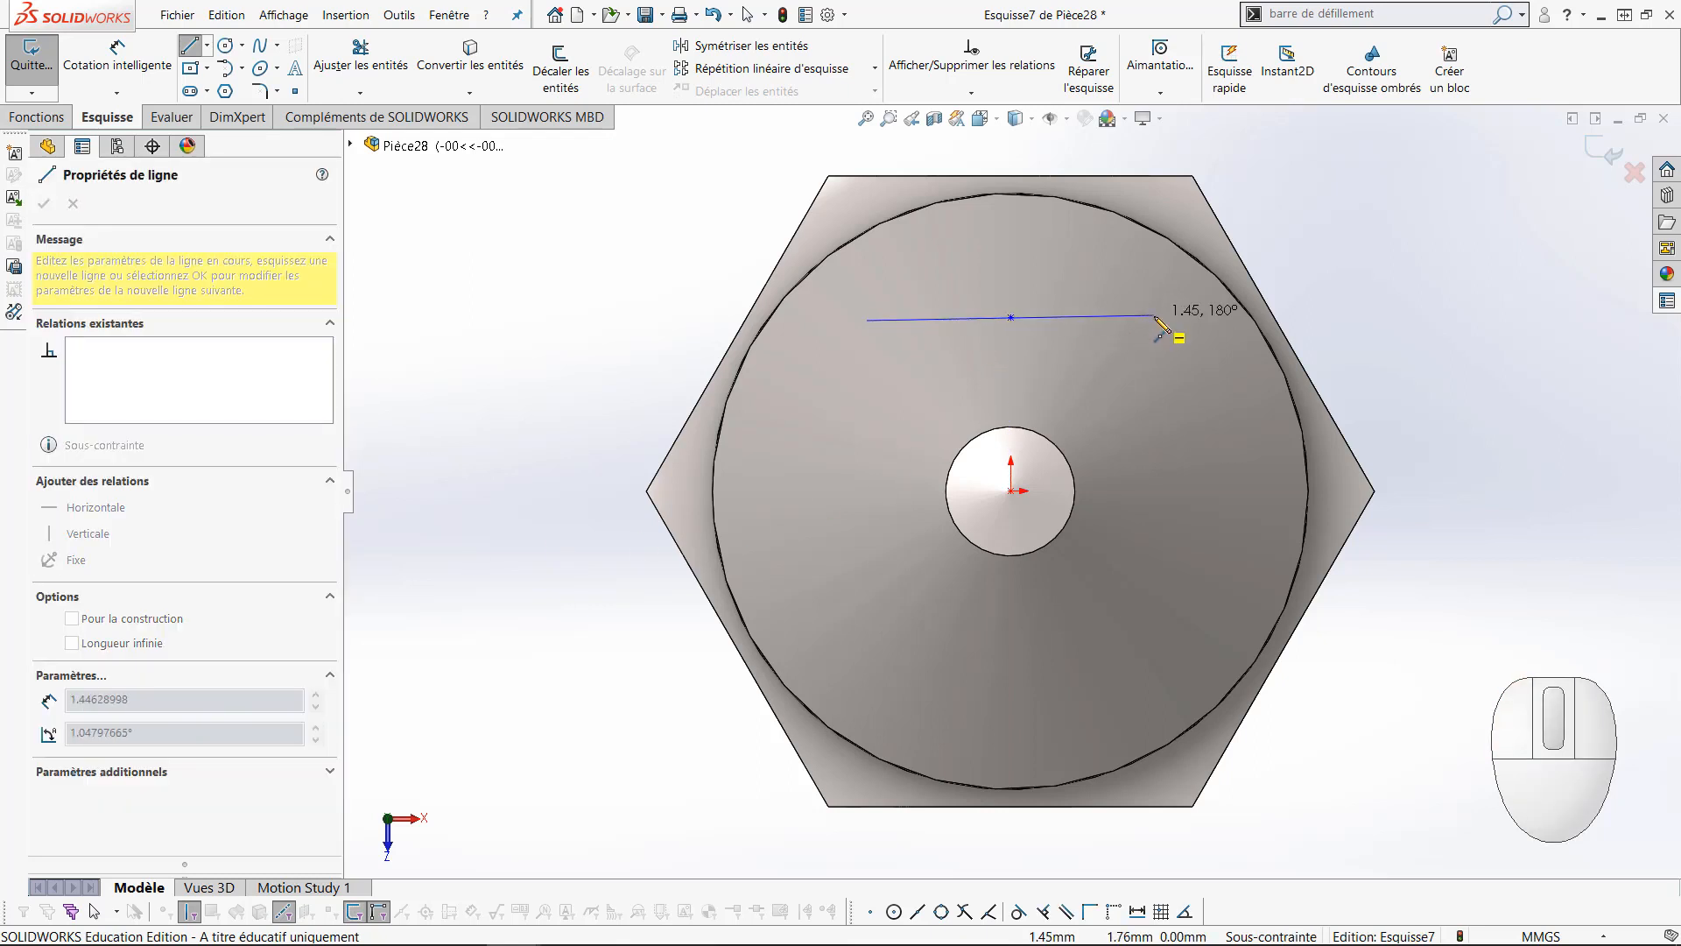
left_click(1154, 317)
key("Escape")
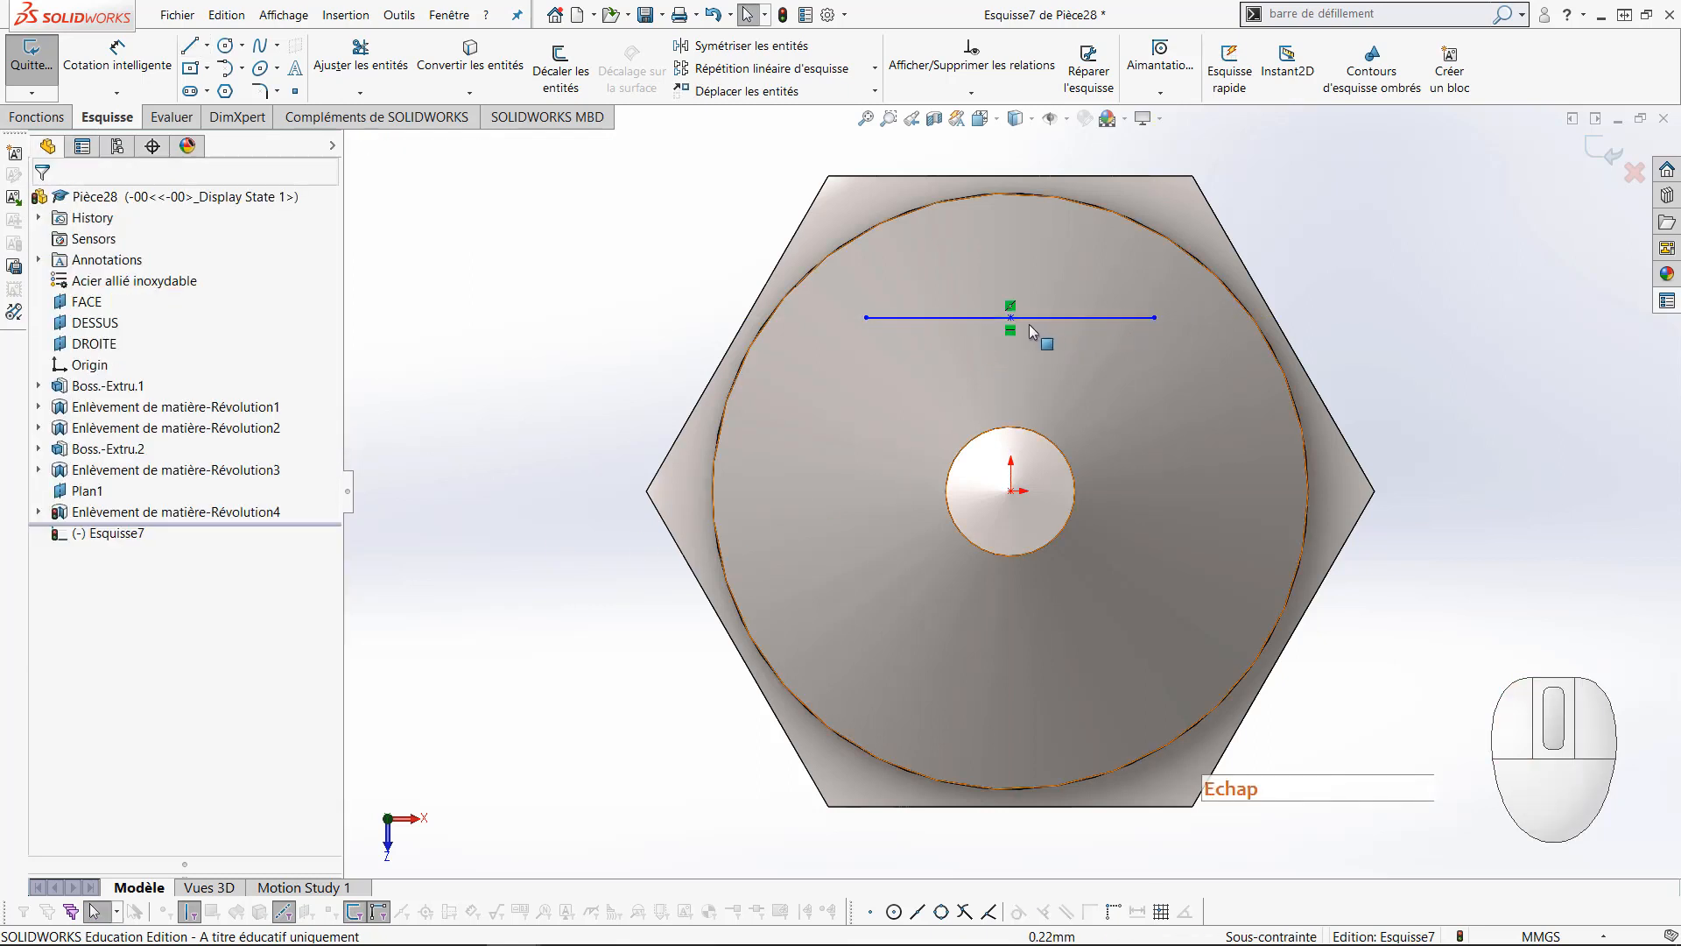
Add a vertical relation between the horizontal line's midpoint and the origin
left_click(1011, 321)
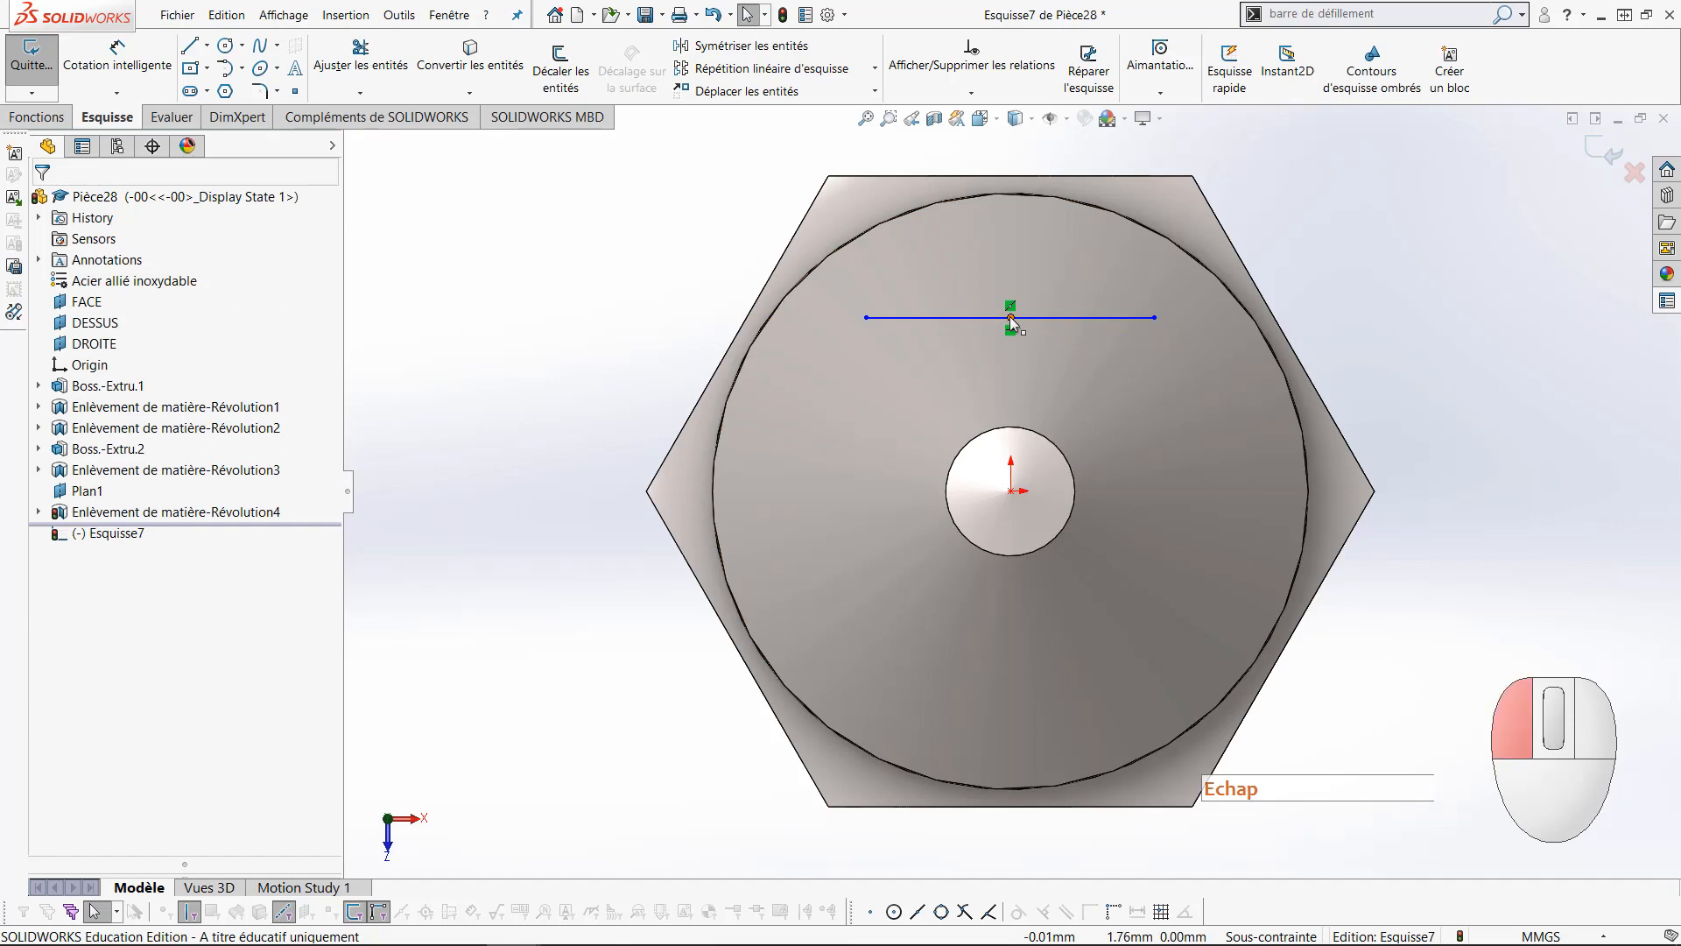
left_click(1013, 493, "ctrl")
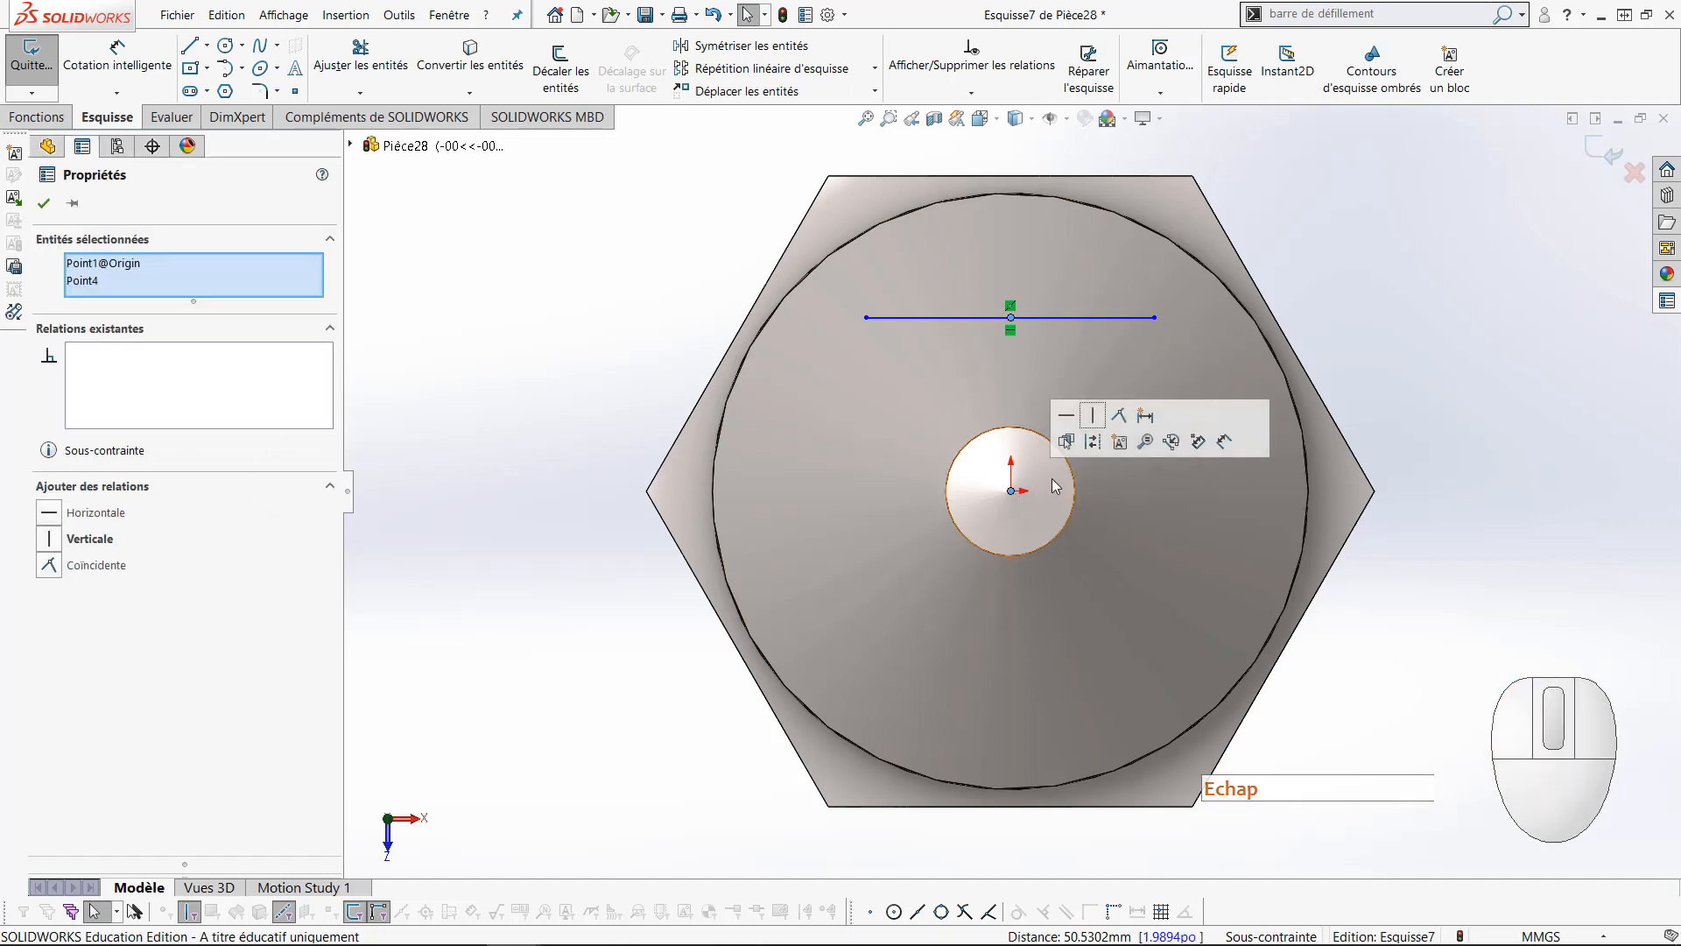
left_click(1095, 418)
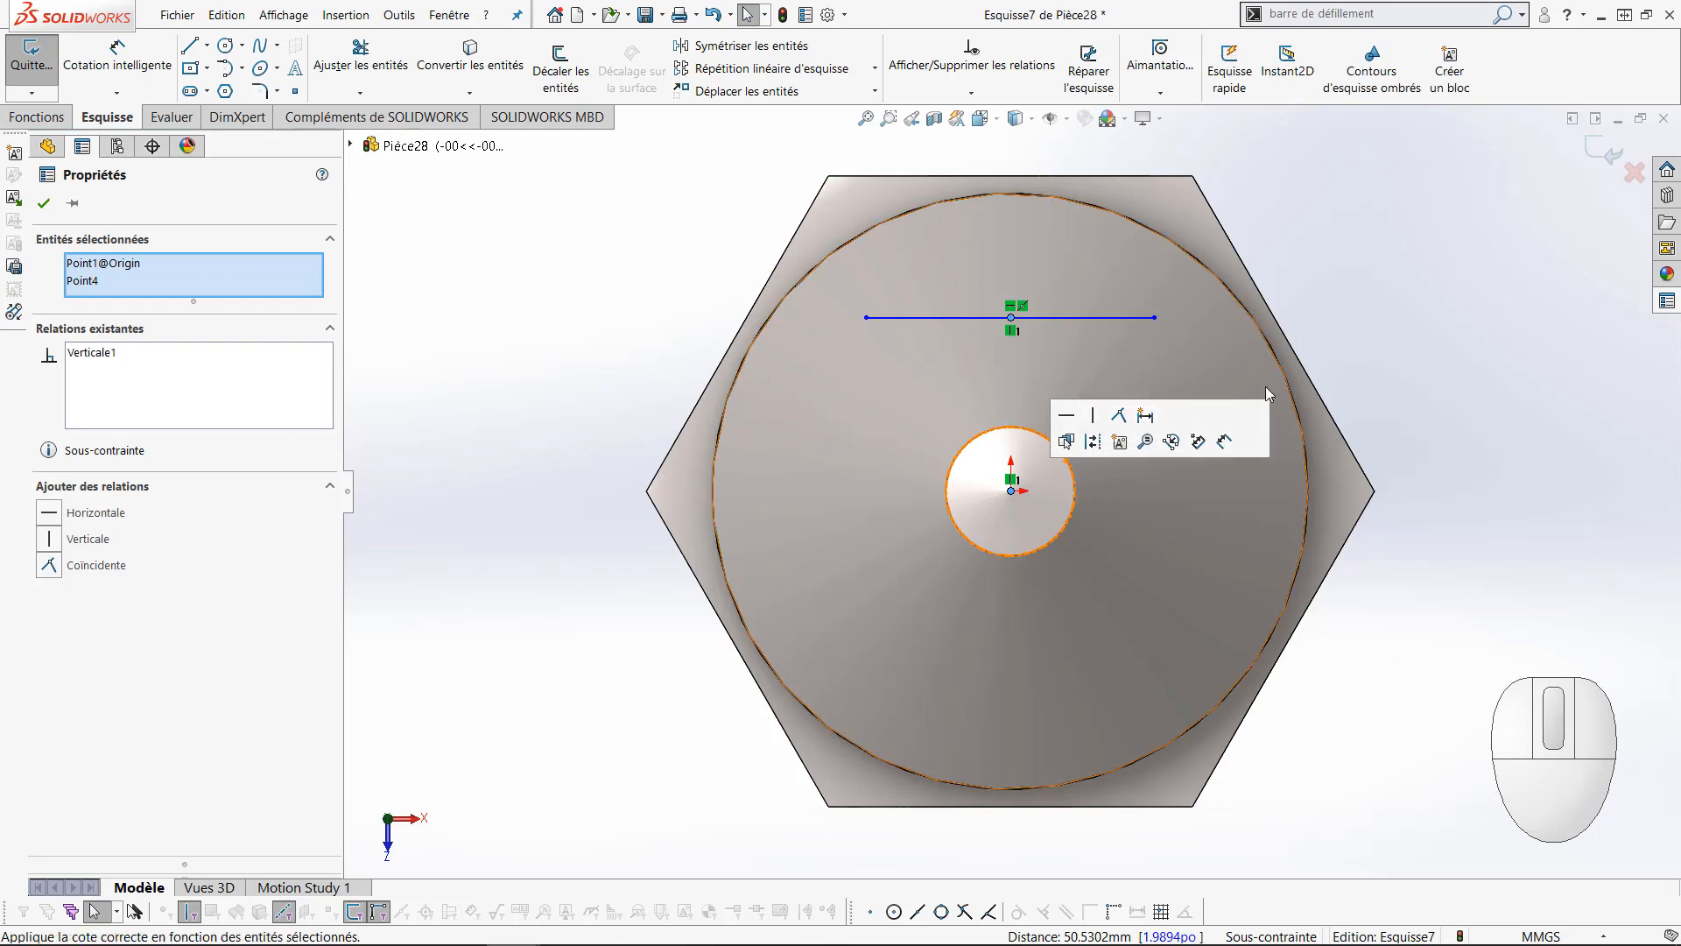
left_click(1439, 380)
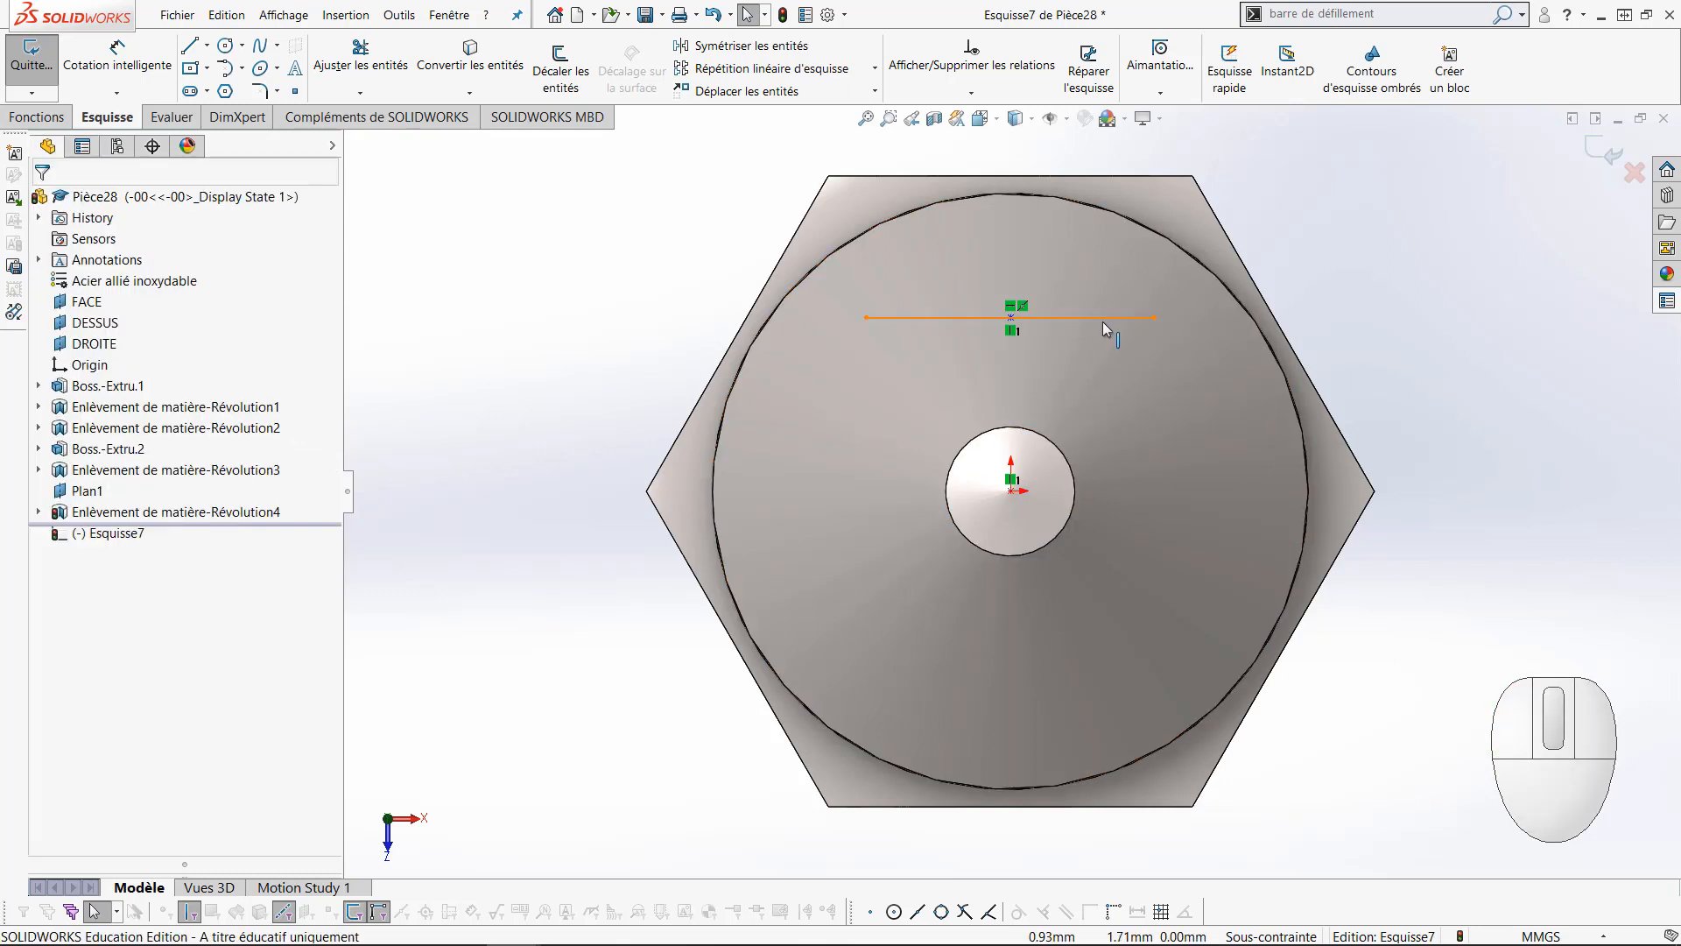
Move the horizontal line up to about 2.15 mm above the origin
left_click_drag(1101, 318, 1082, 279)
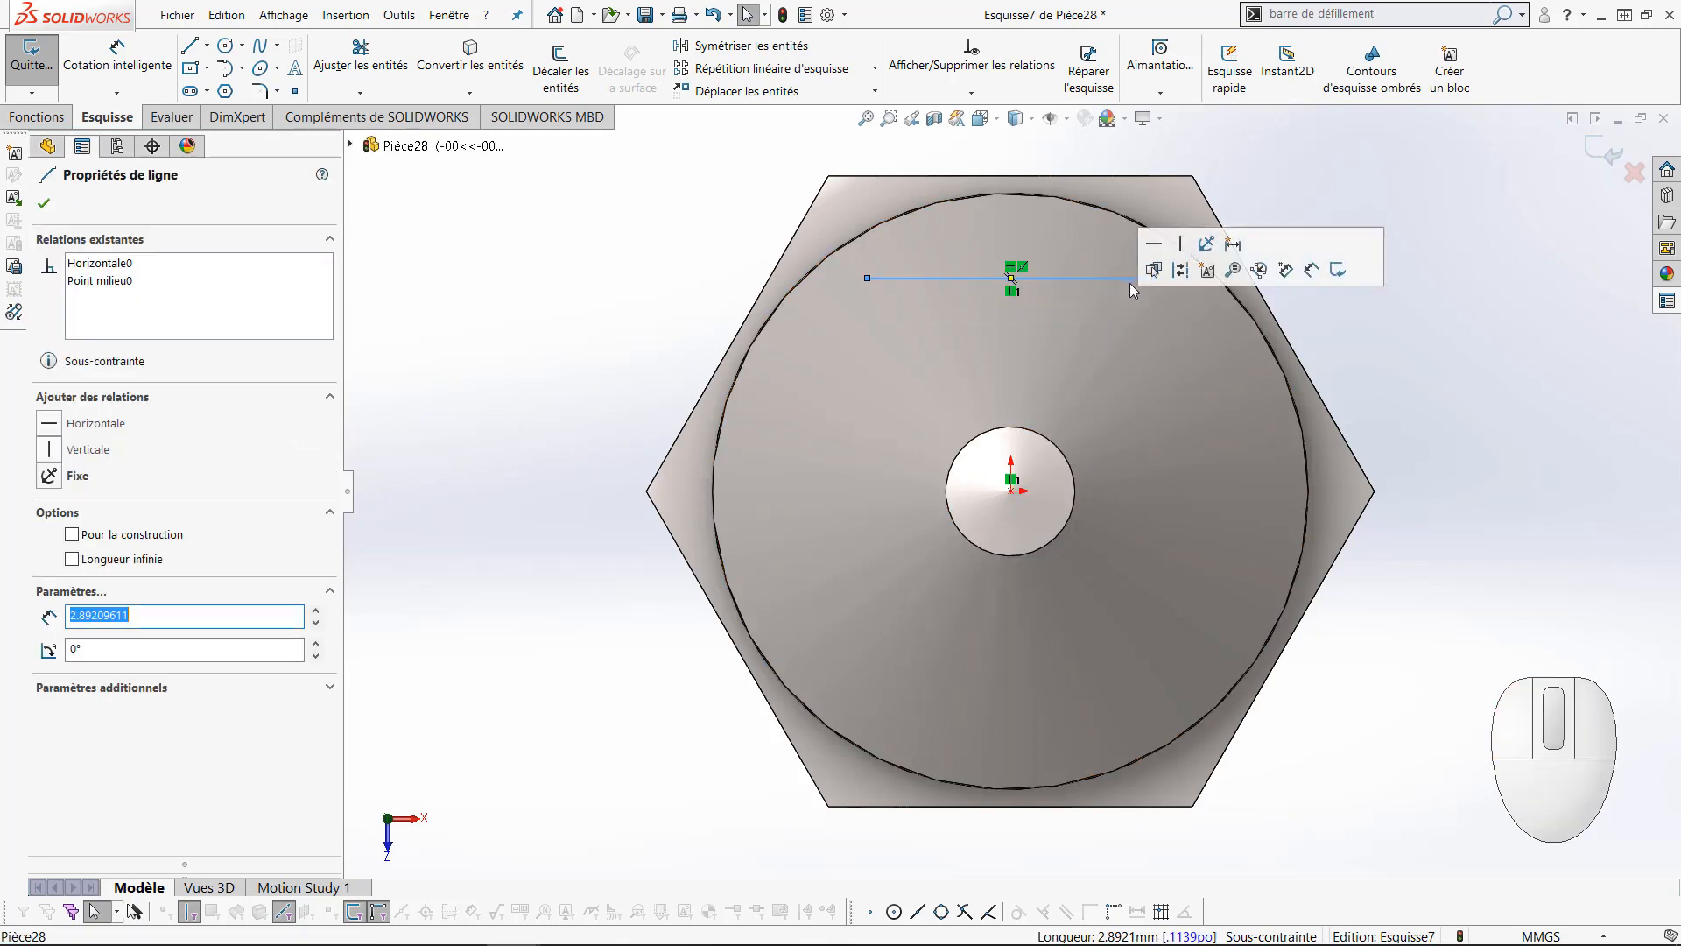
left_click(867, 278)
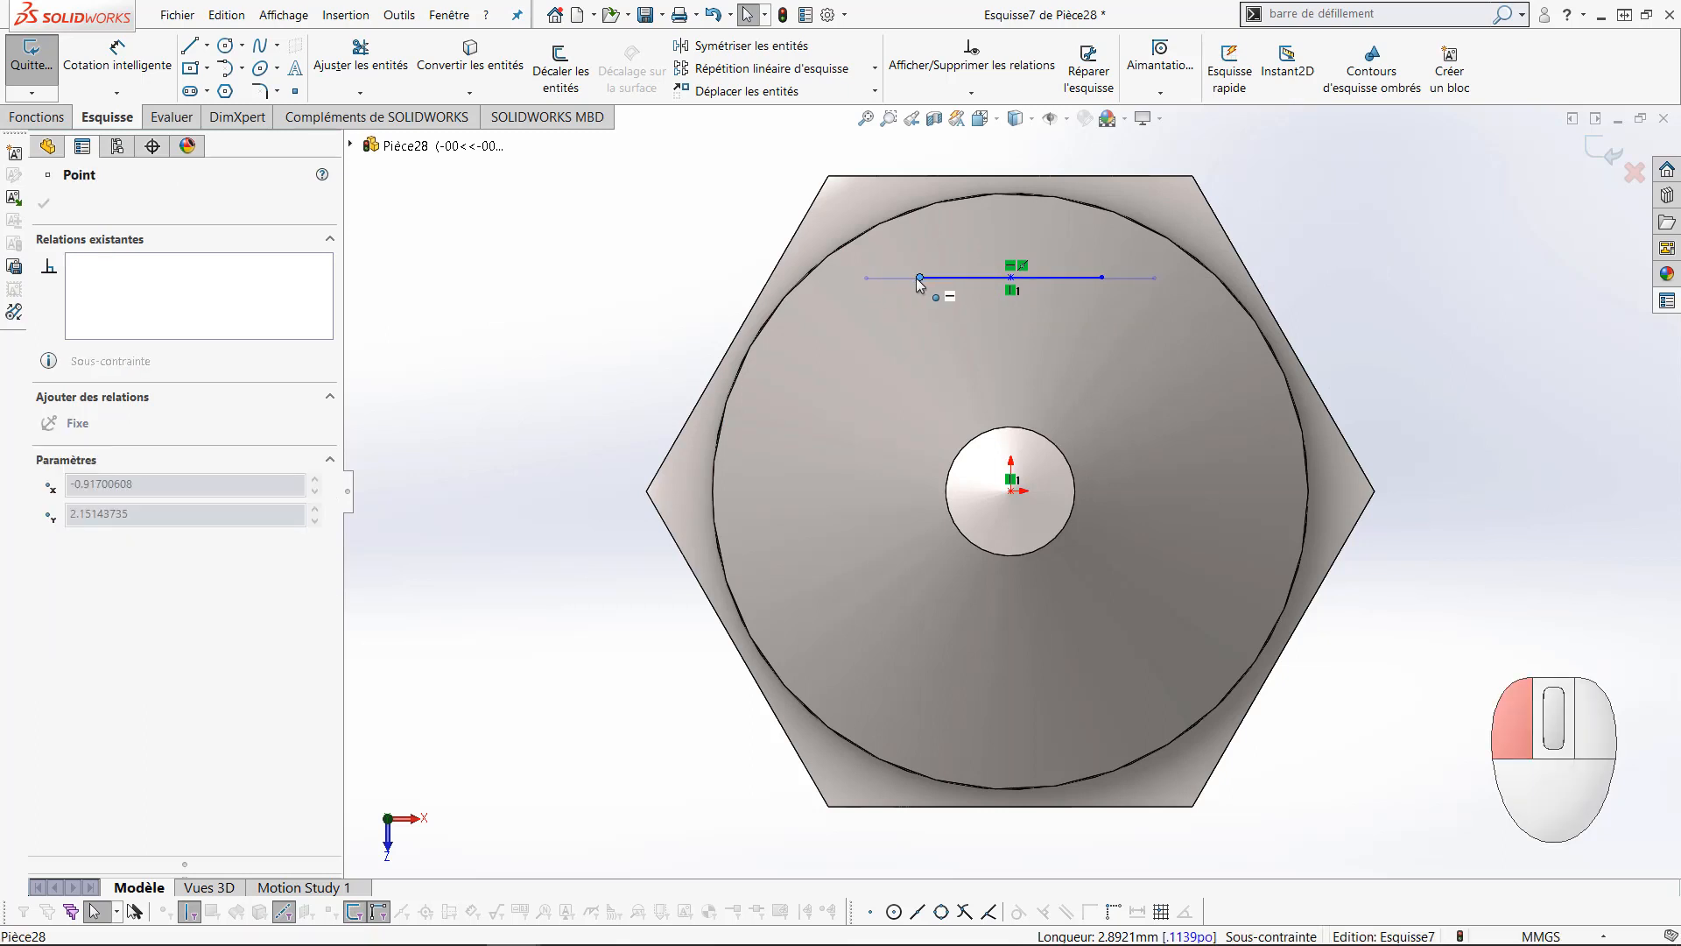
left_click(681, 299)
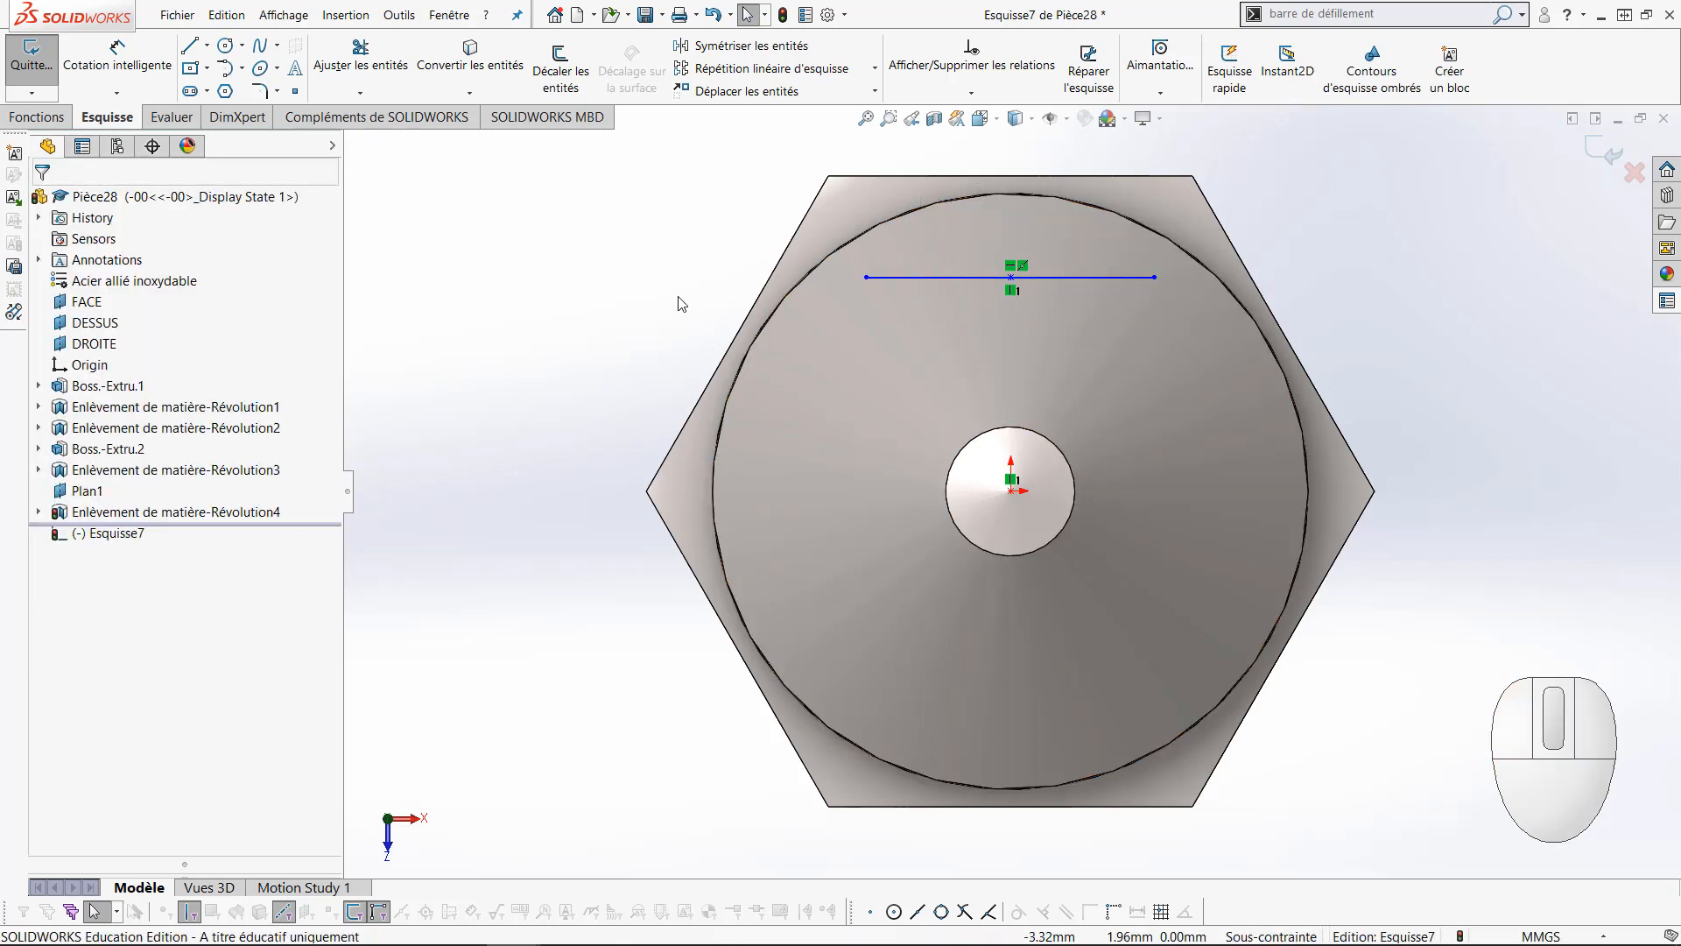
Sketch four lines closing a symmetric profile below the horizontal line, ending in a V whose vertex lies about 0.41 mm above the origin
key("l")
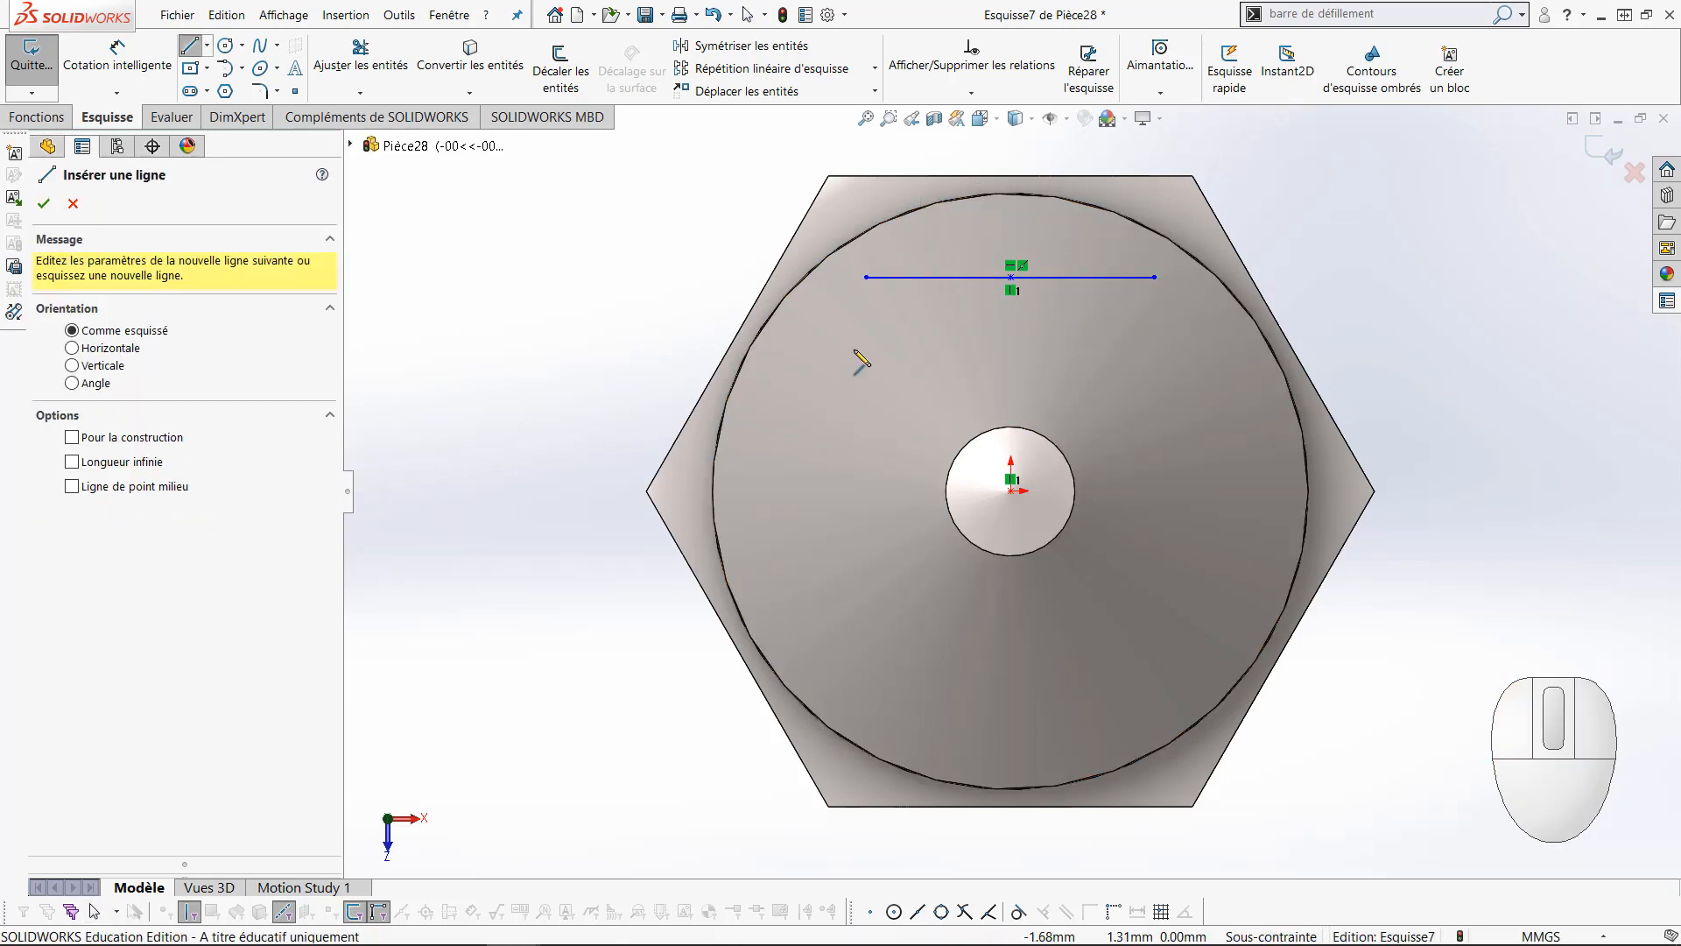
left_click(867, 278)
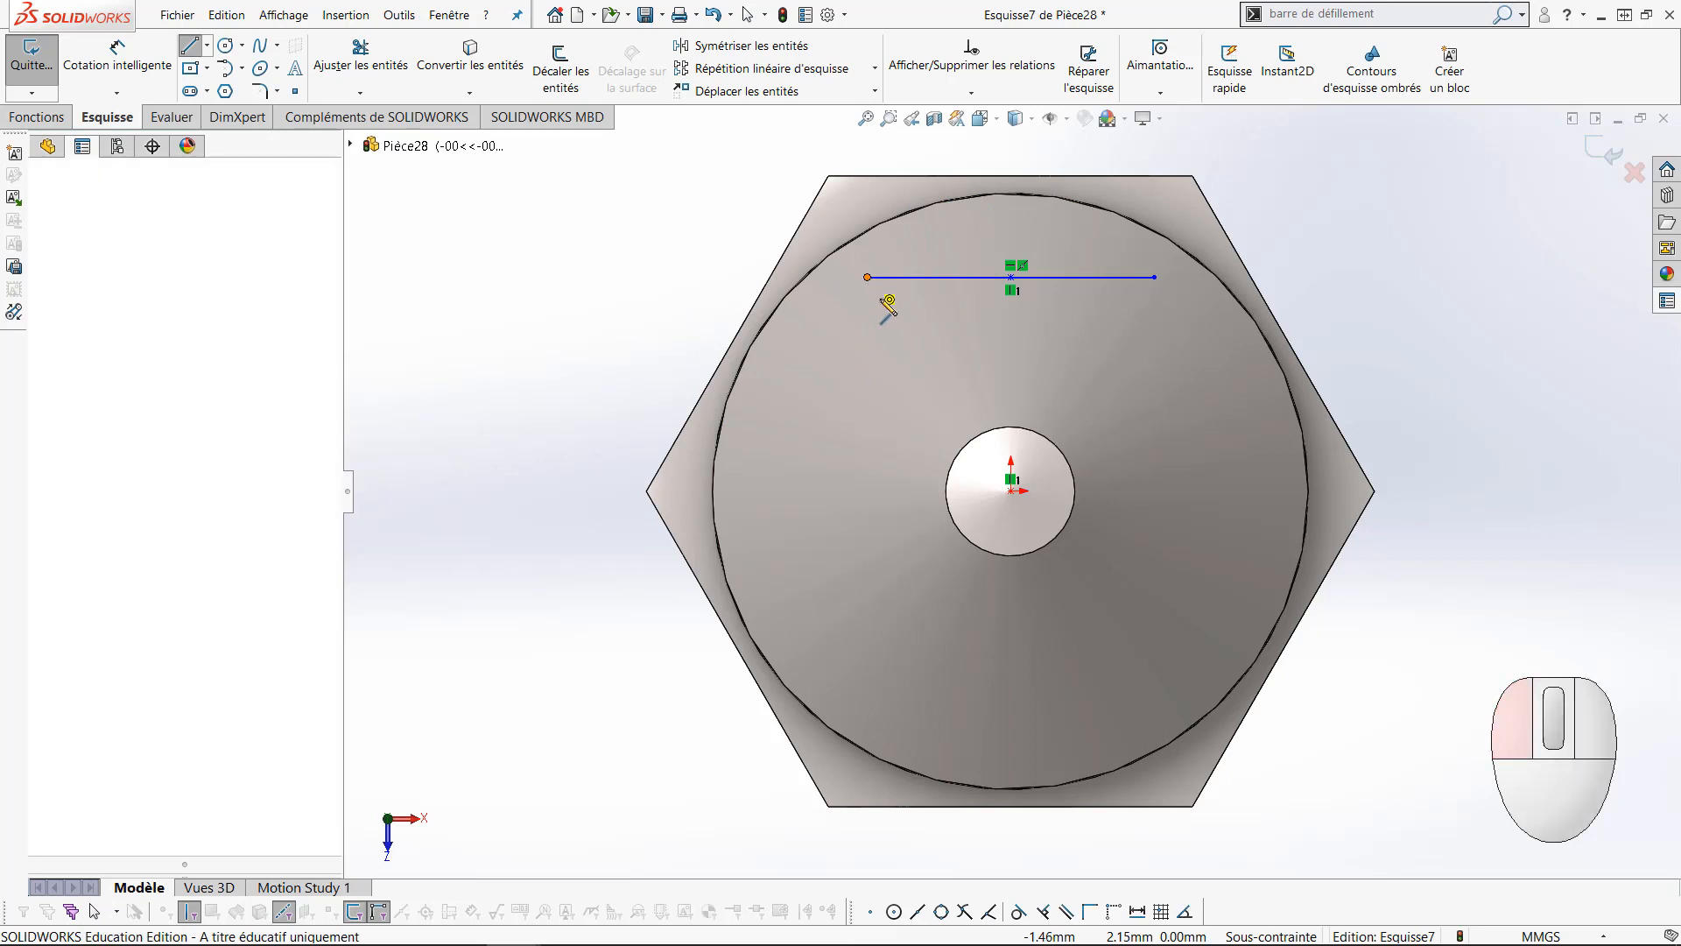
left_click(922, 421)
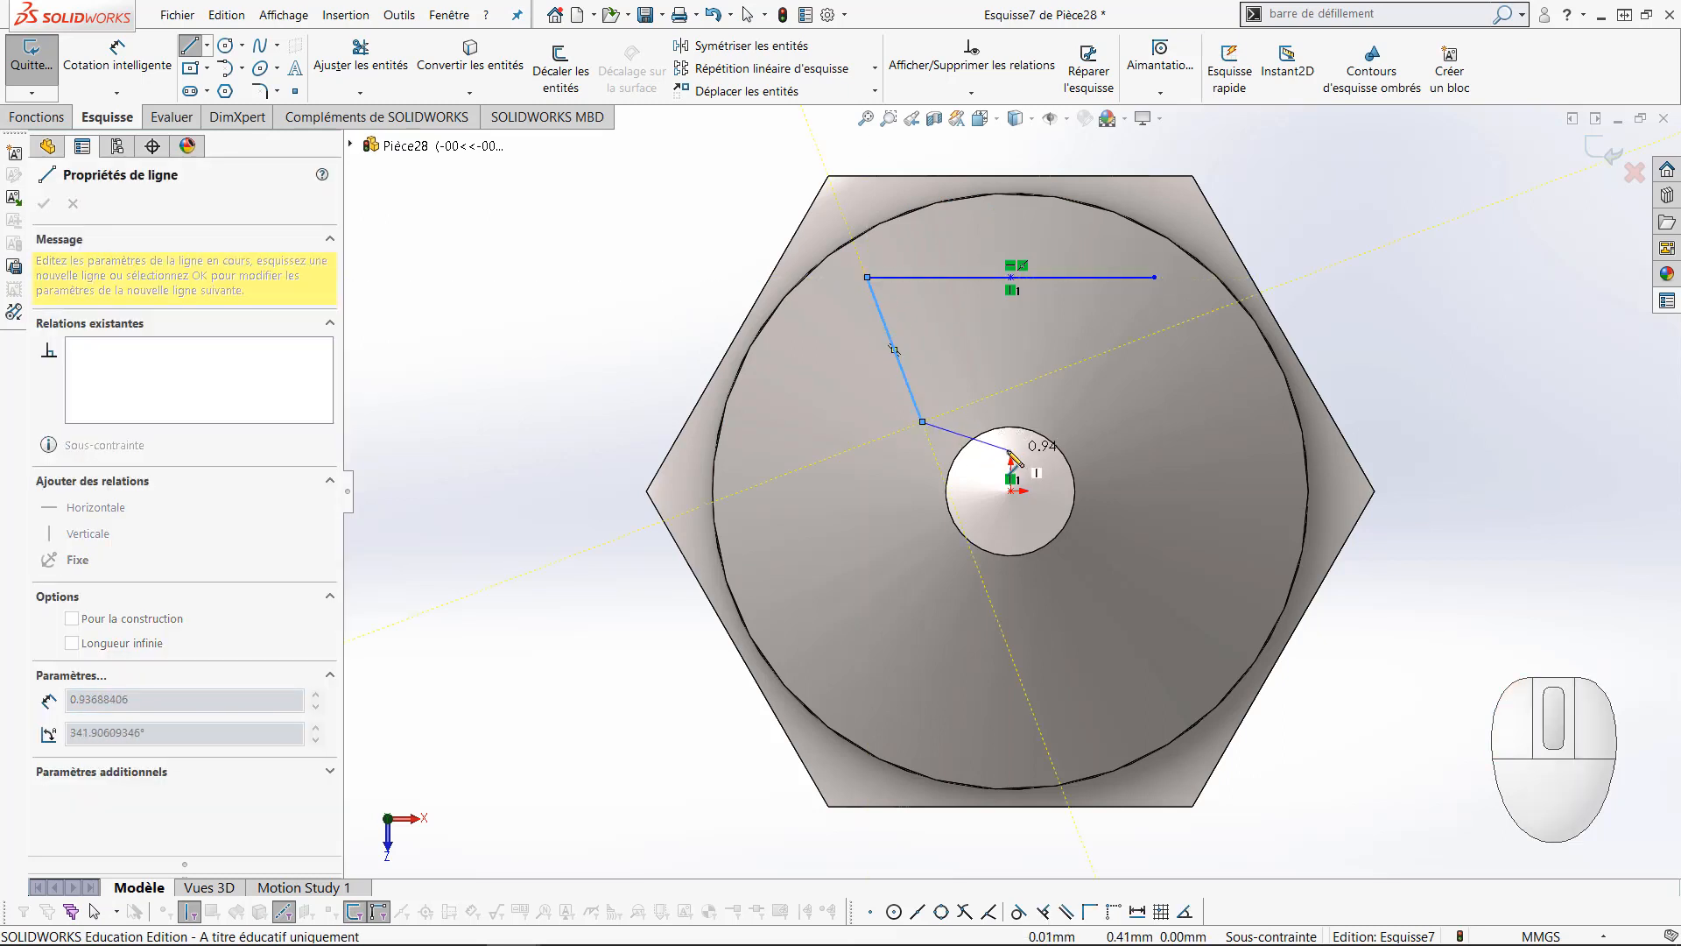
left_click(1012, 450)
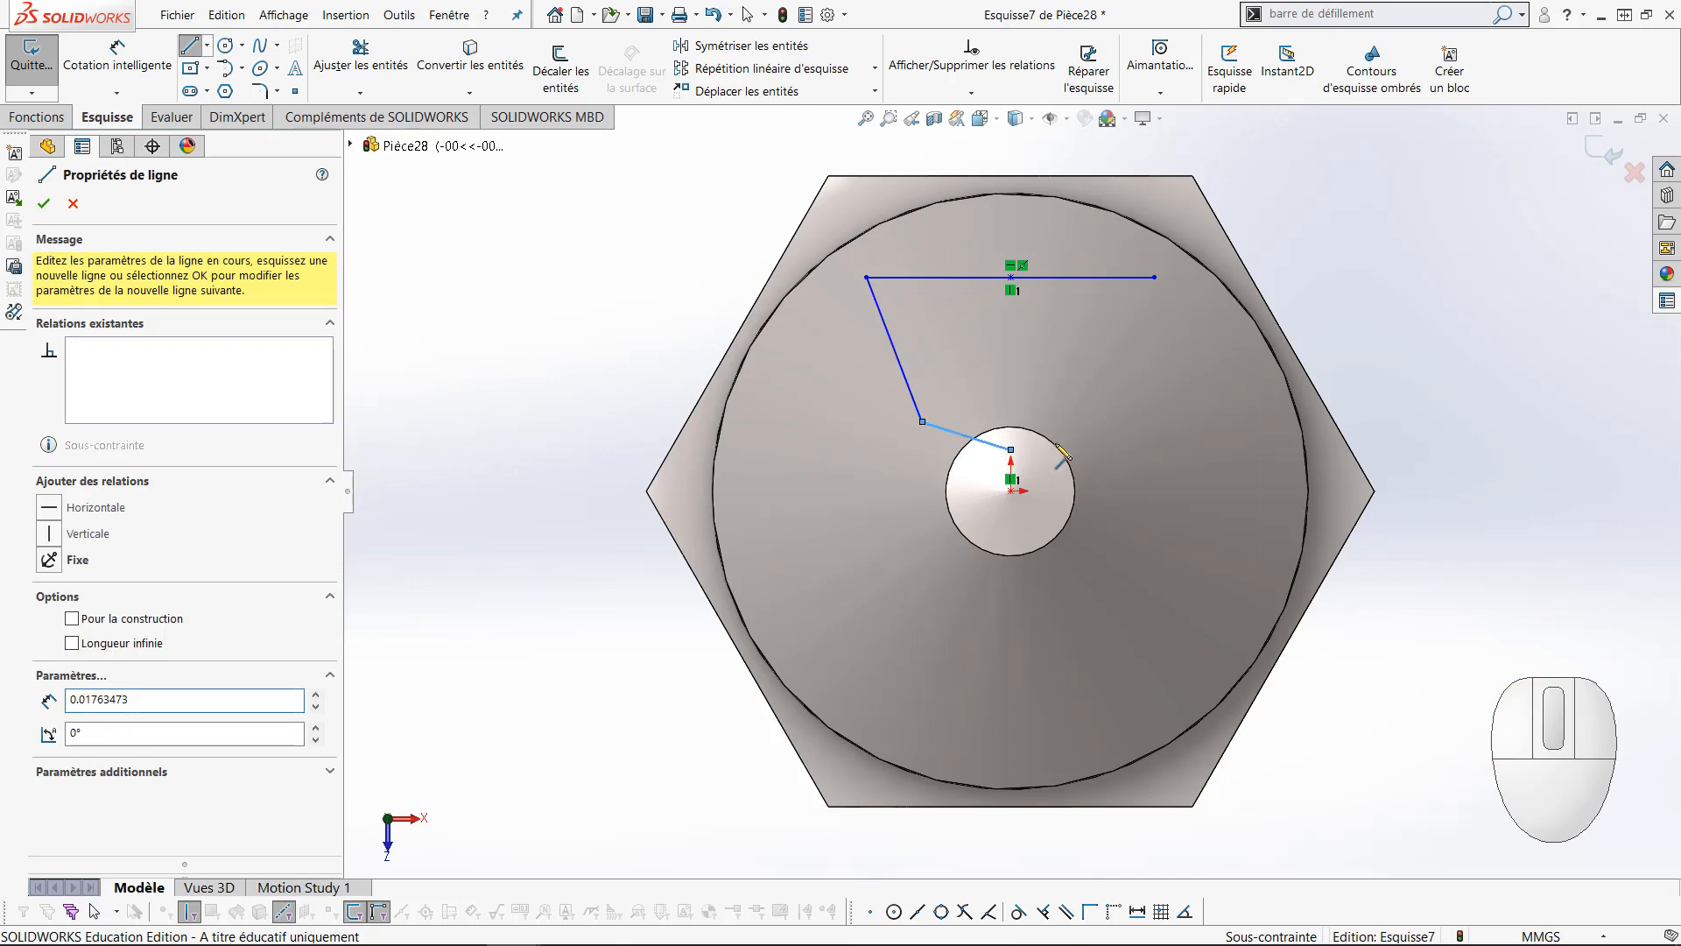
left_click(1114, 423)
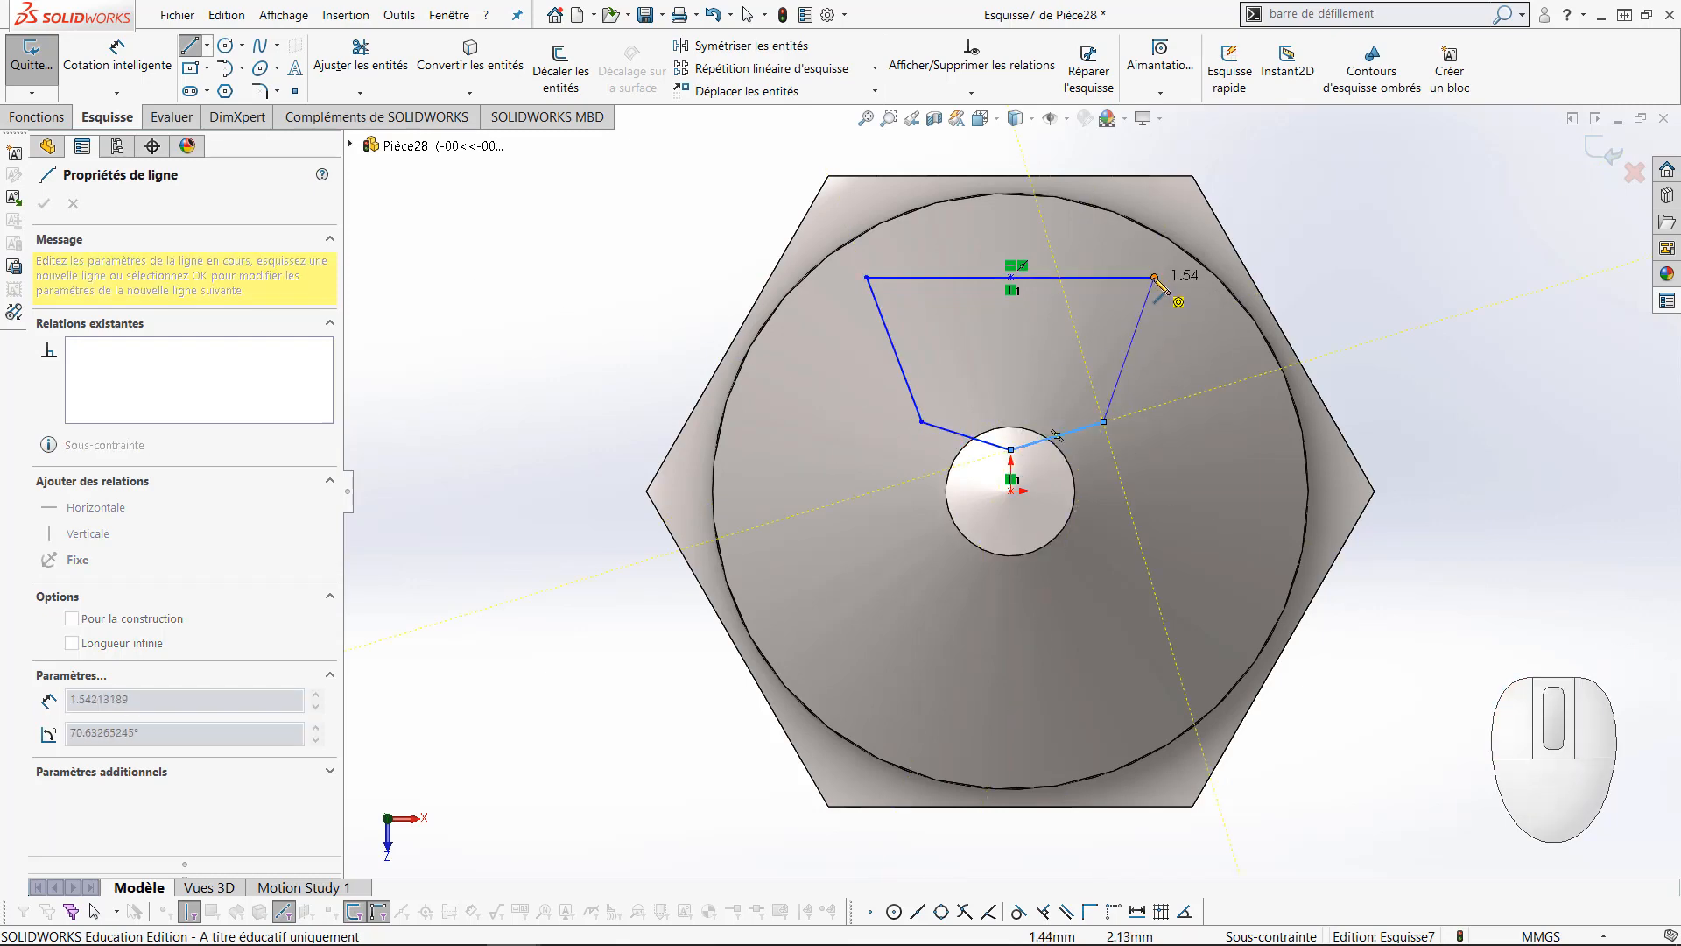
left_click(1154, 277)
key("Escape")
key("Escape")
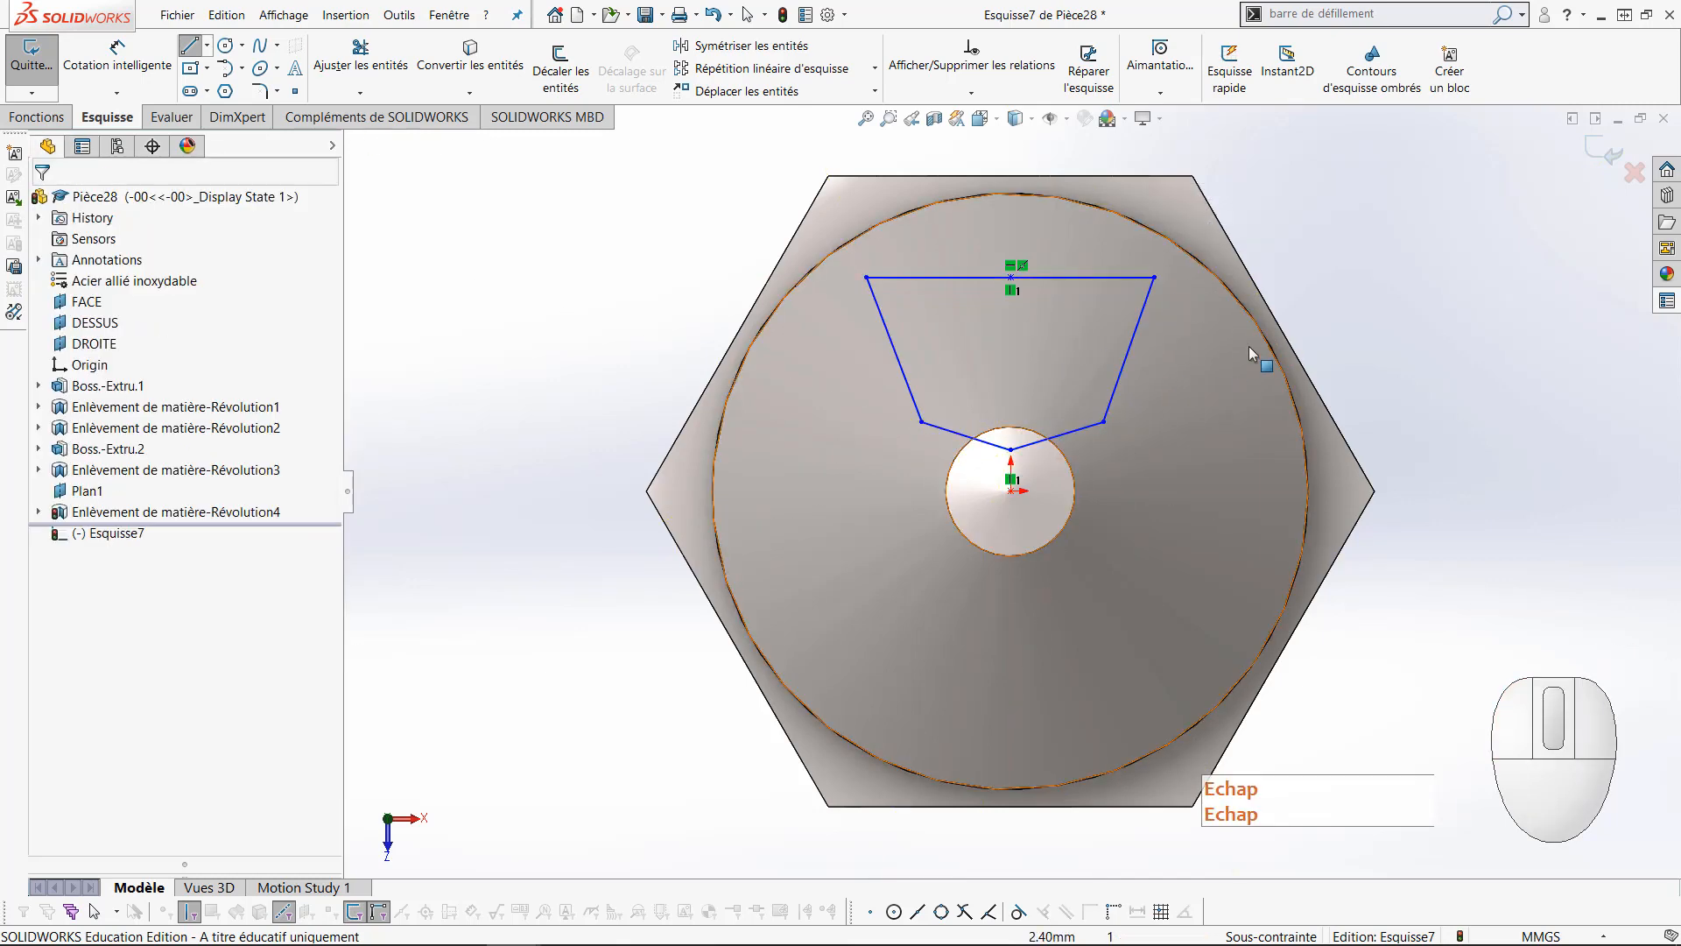
Add a vertical relation between the profile's lowest vertex and the origin
left_click(1011, 449)
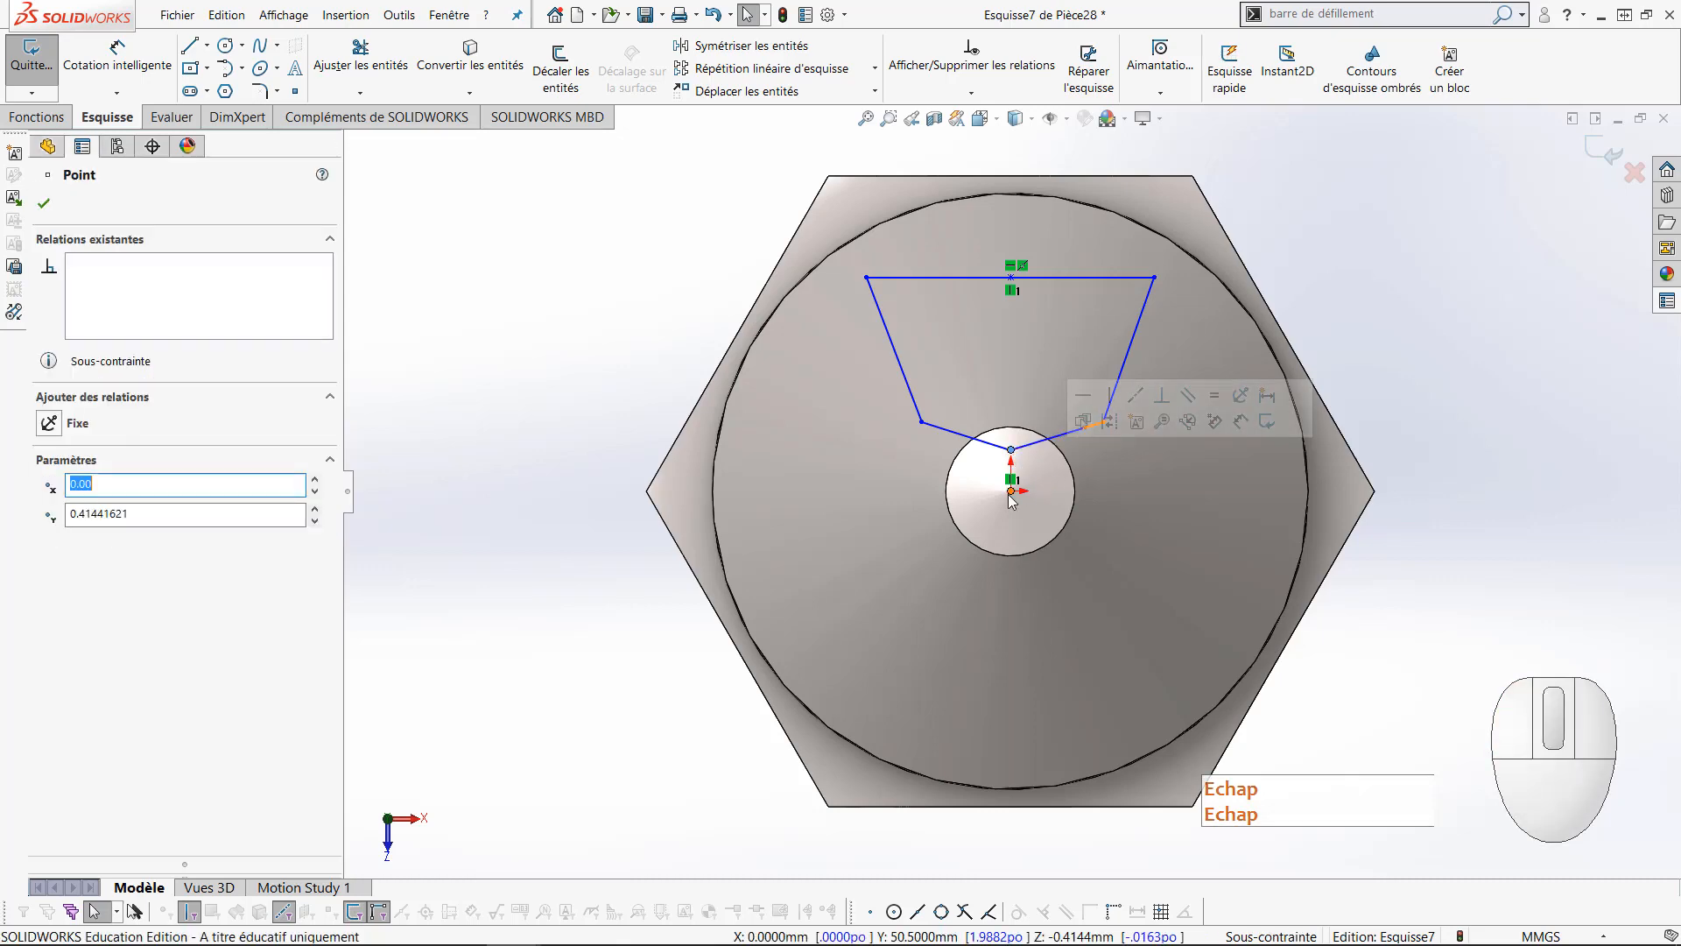
left_click(1011, 491, "ctrl")
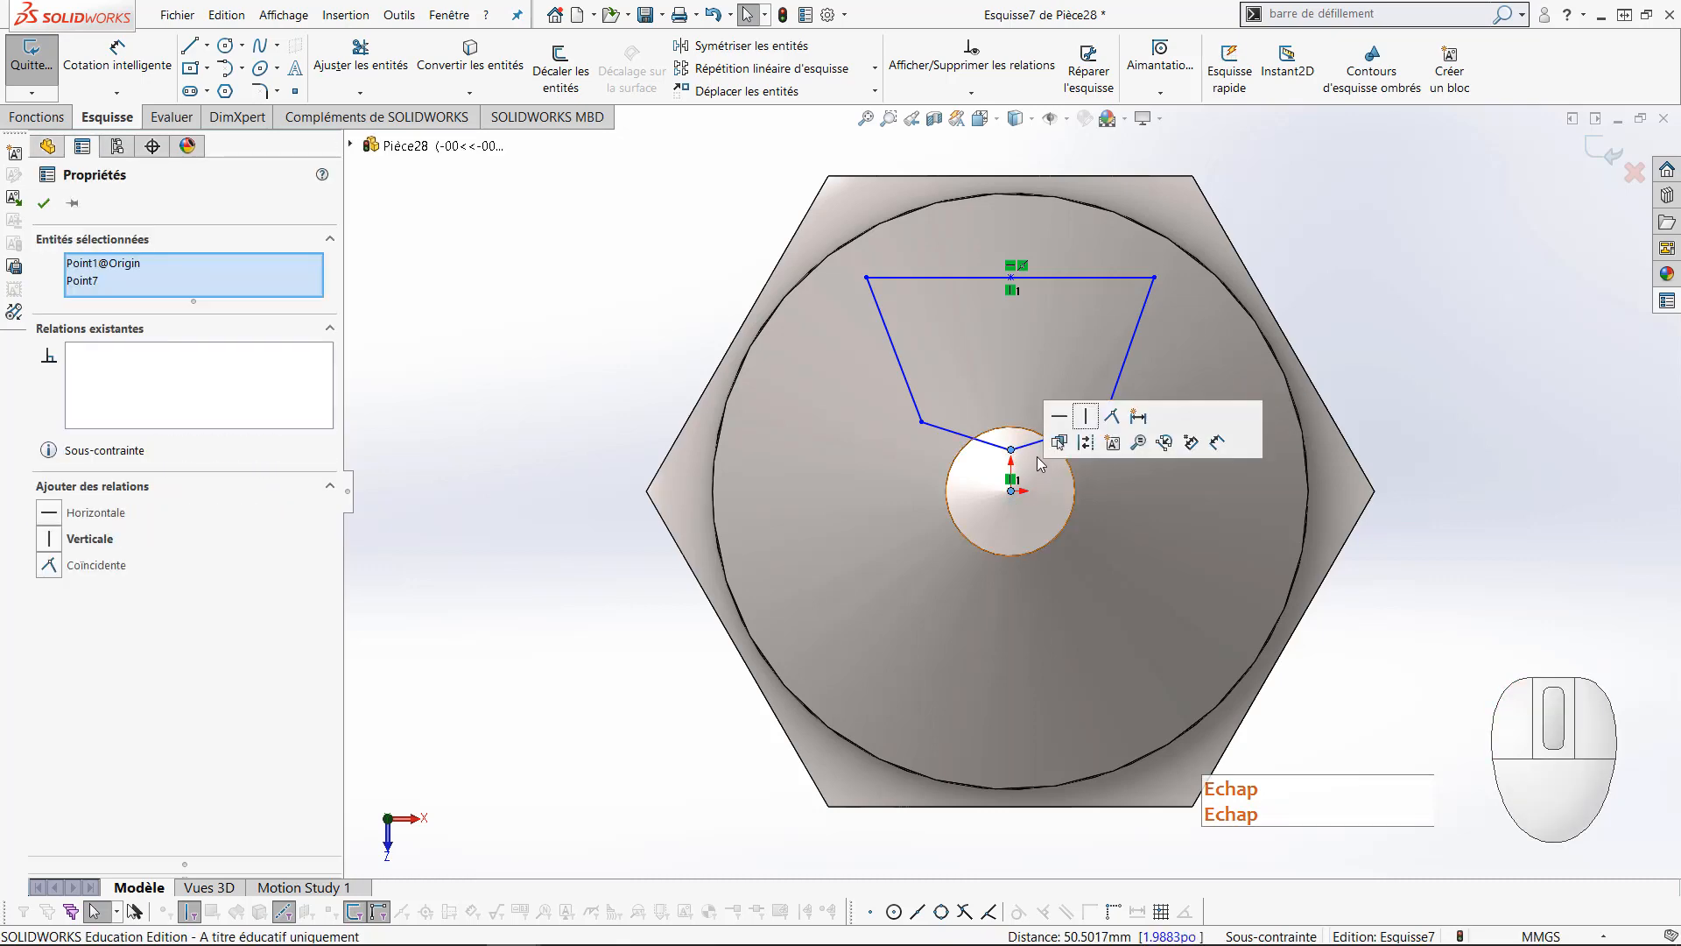
left_click(1086, 416)
left_click(1337, 359)
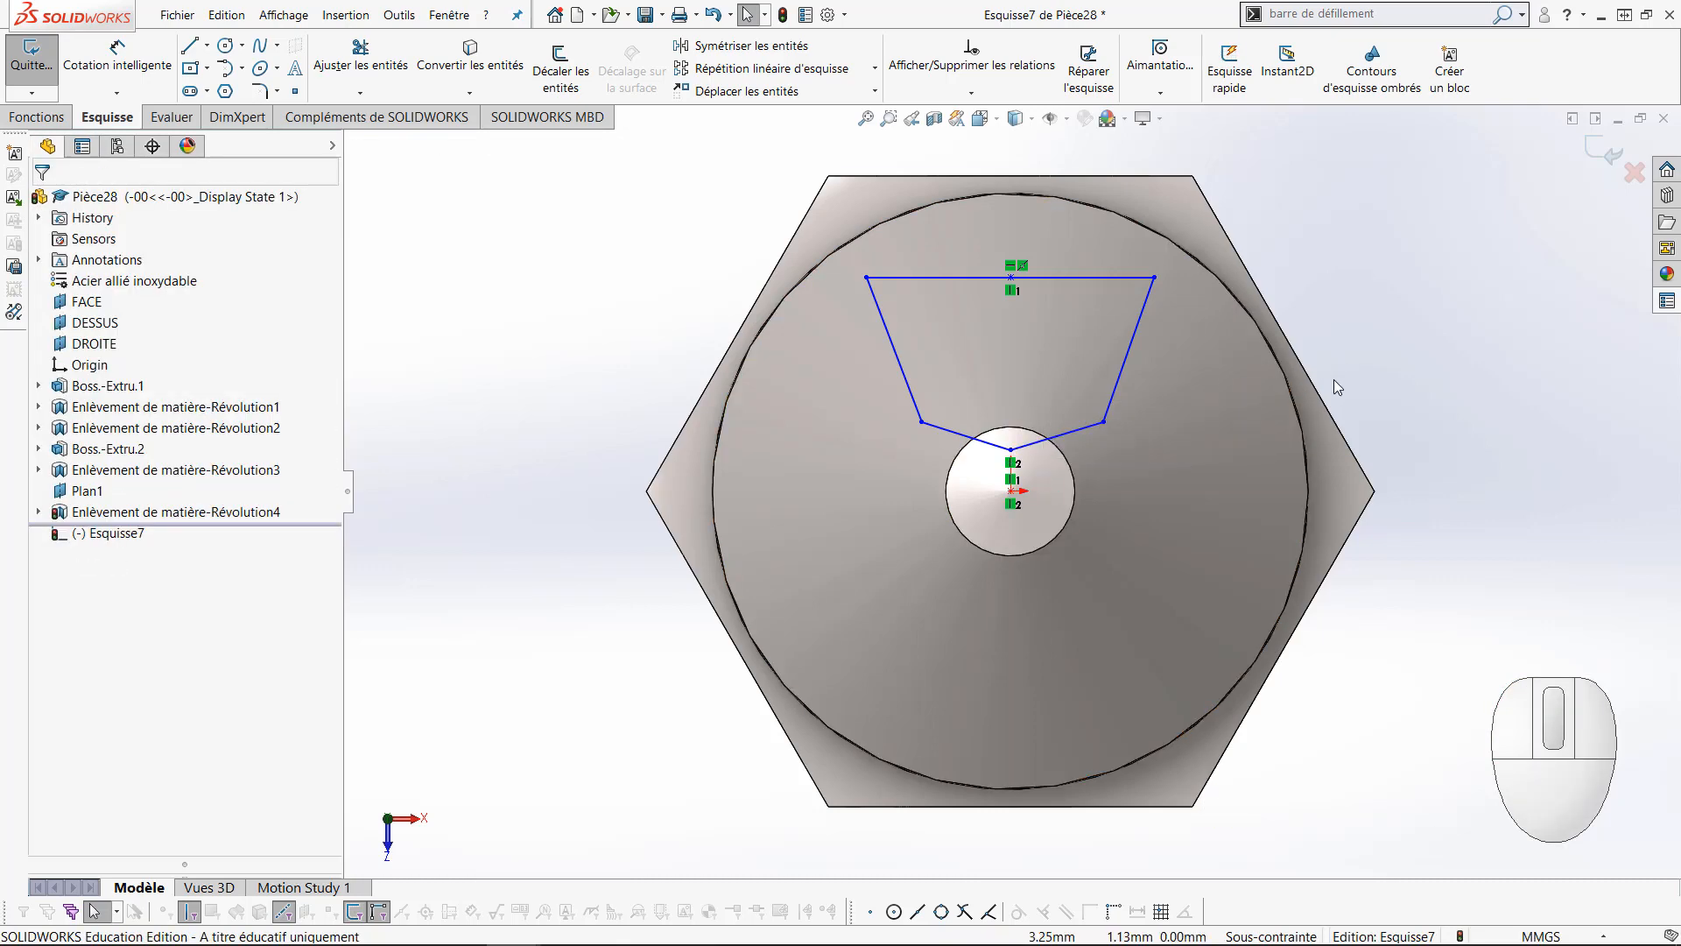
Draw a horizontal construction line about 1.83 mm long joining the two corners where the profile's slanted sides meet the V
key("l")
left_click(1104, 423)
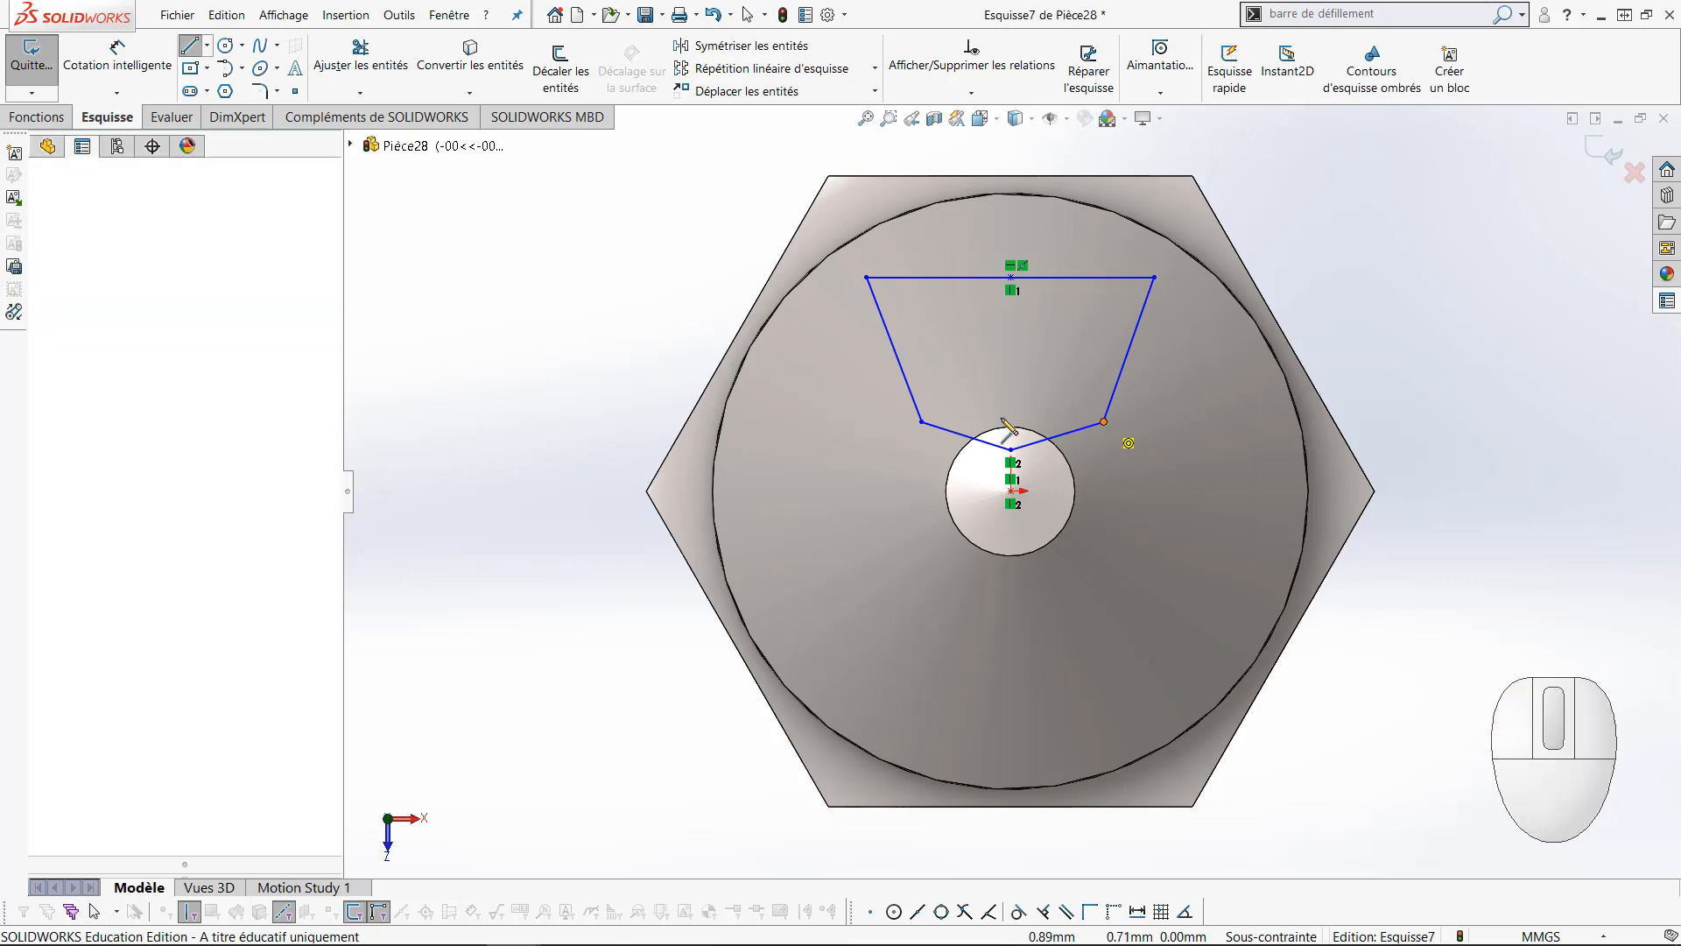
left_click(922, 422)
key("Escape")
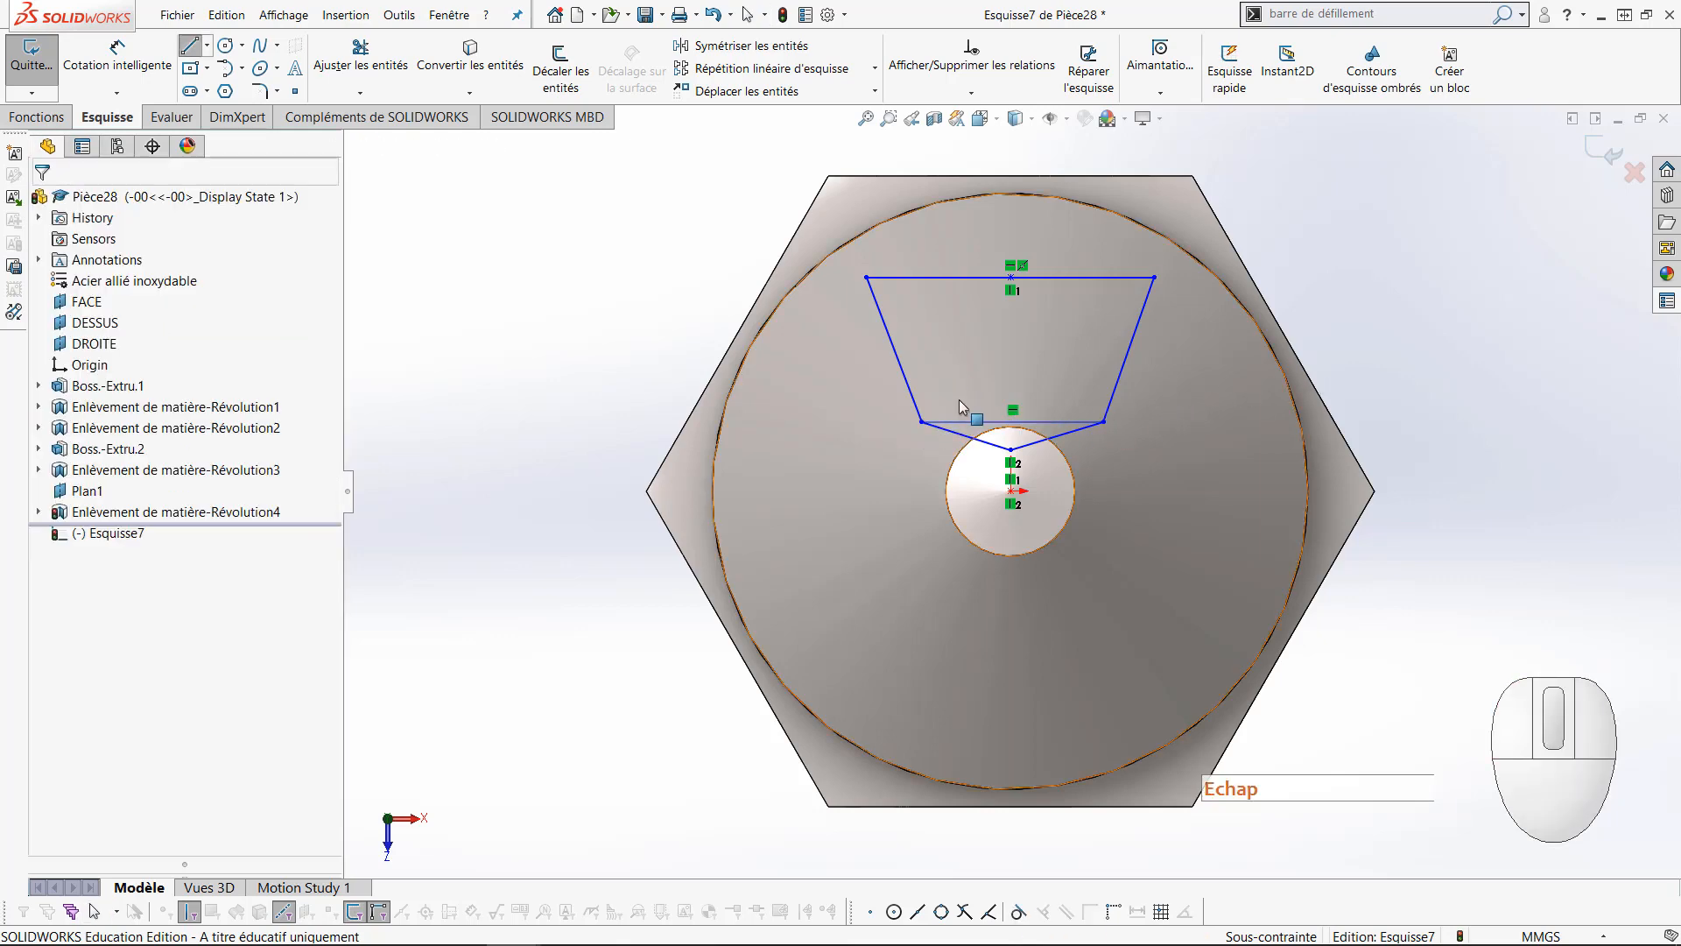
left_click(960, 422)
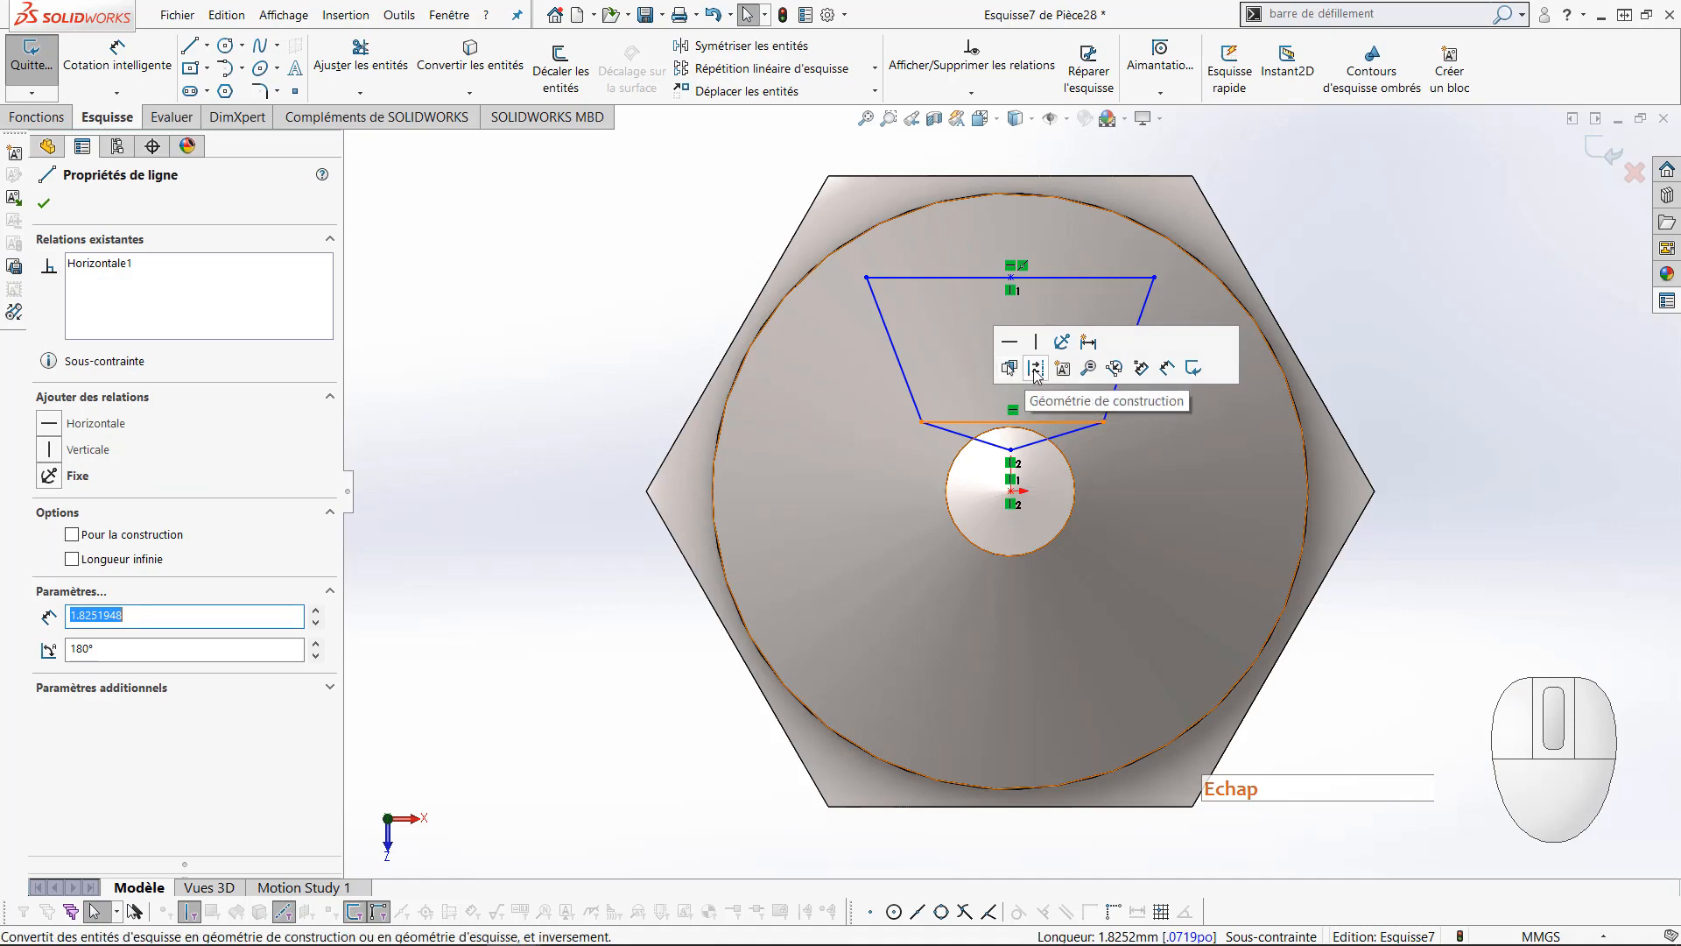
left_click(1012, 385)
Add a vertical relation between the construction line's midpoint and the origin
right_click(986, 427)
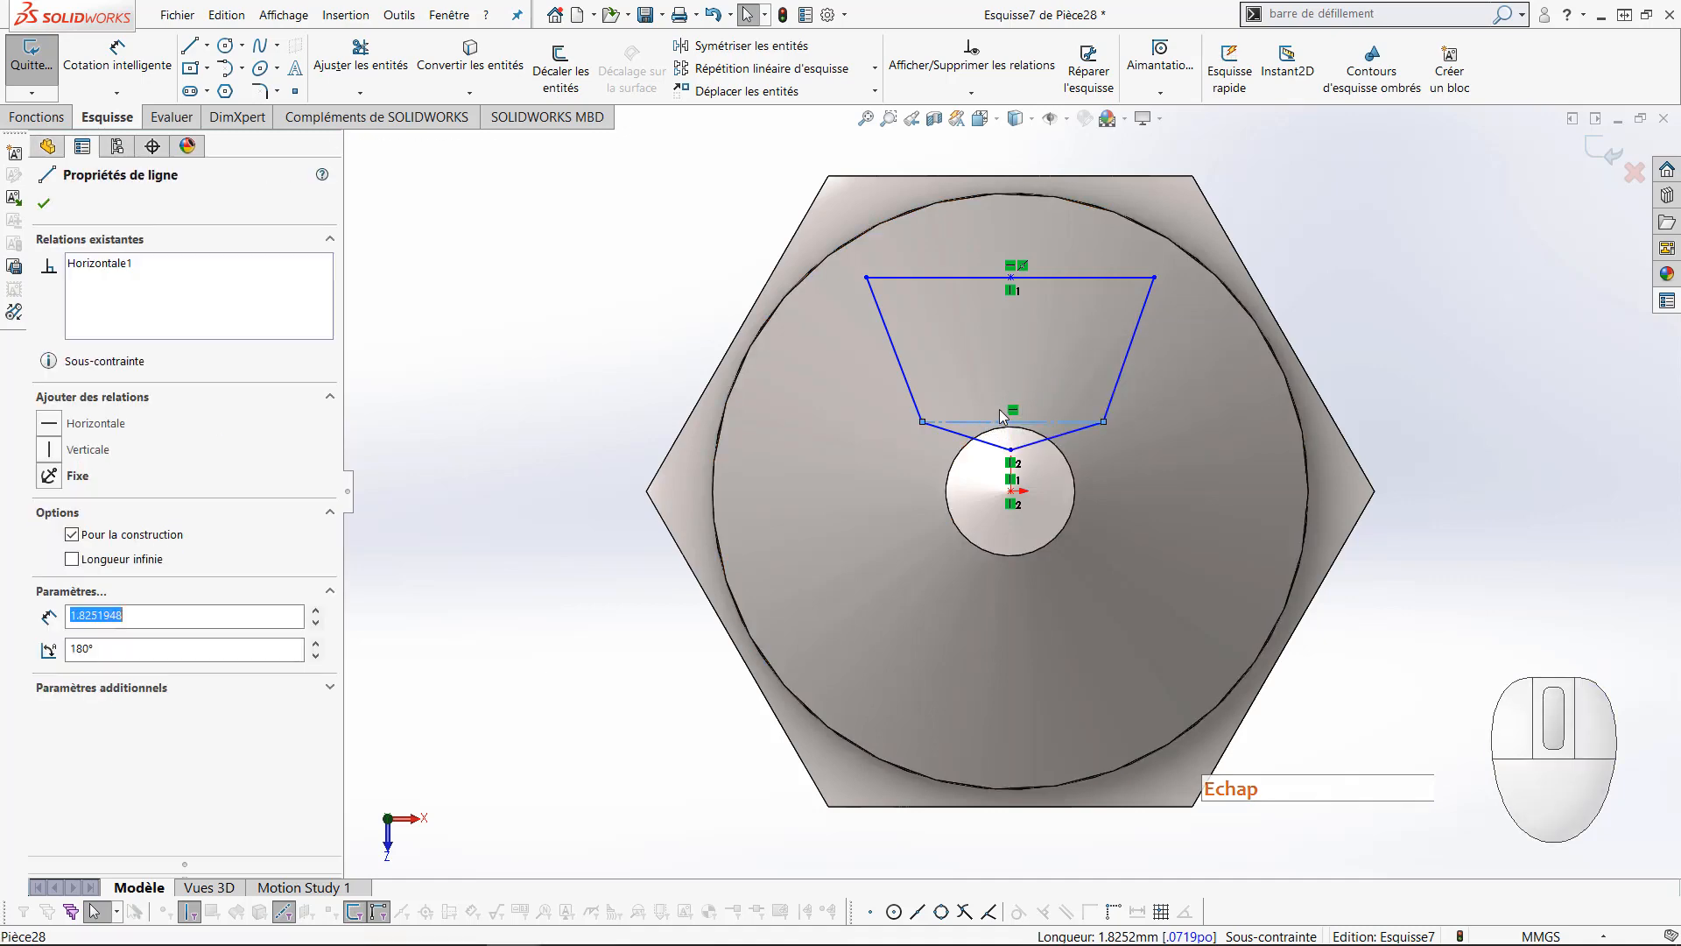
left_click(1079, 438)
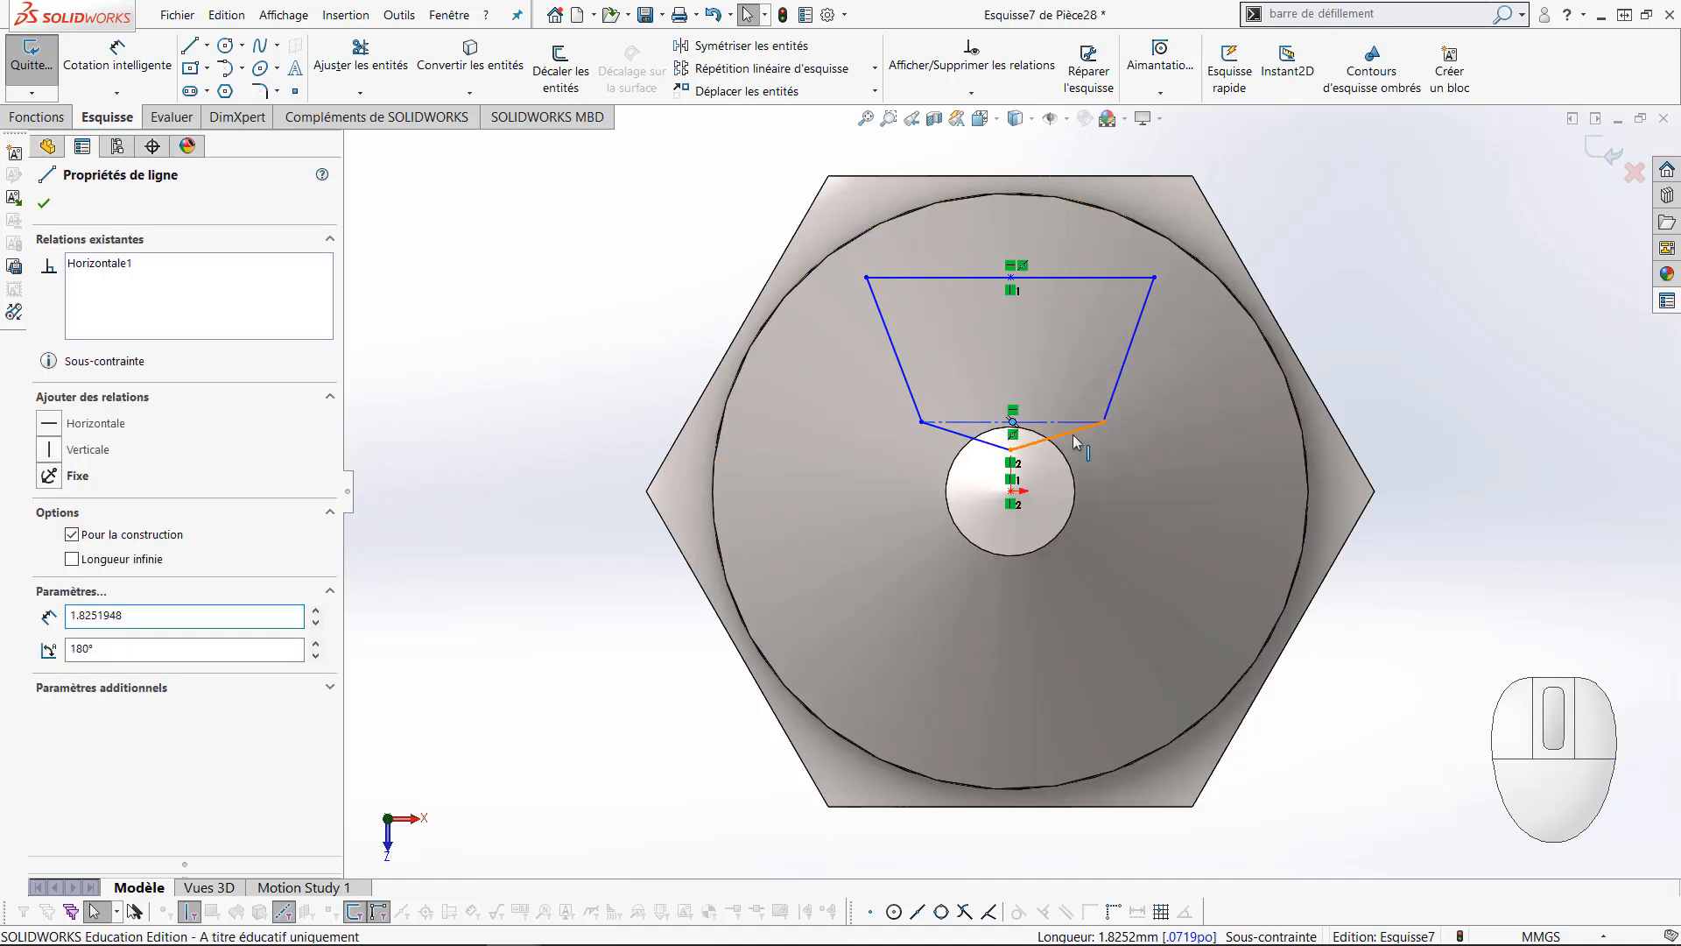
left_click(1012, 492, "ctrl")
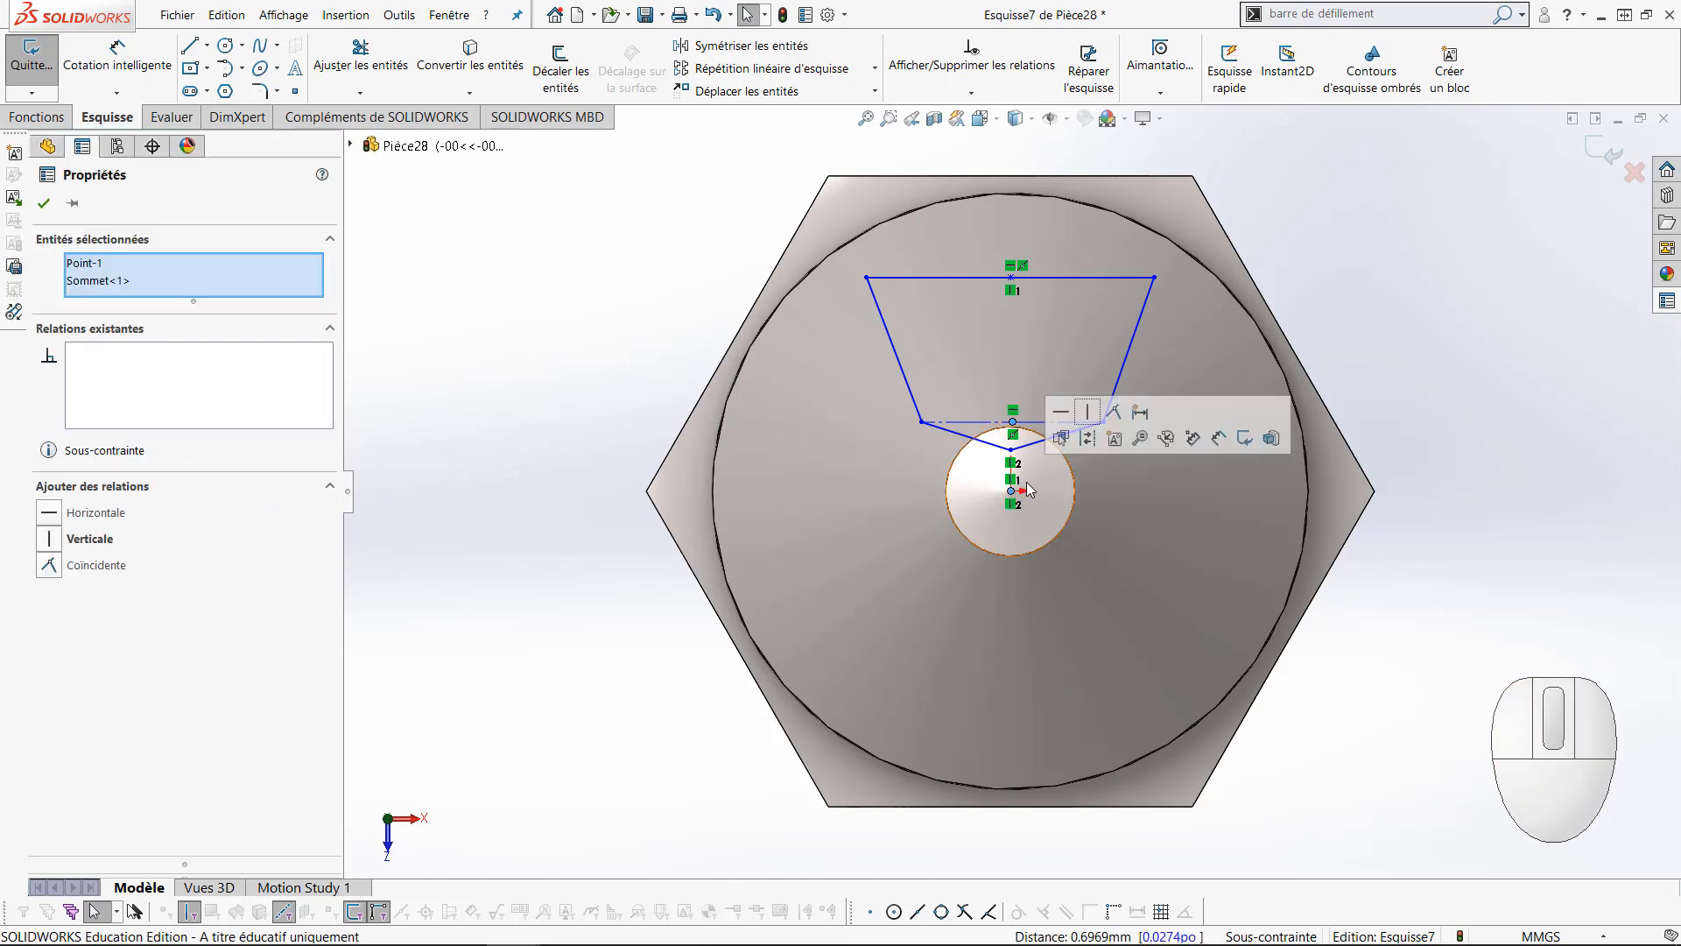
left_click(1087, 411)
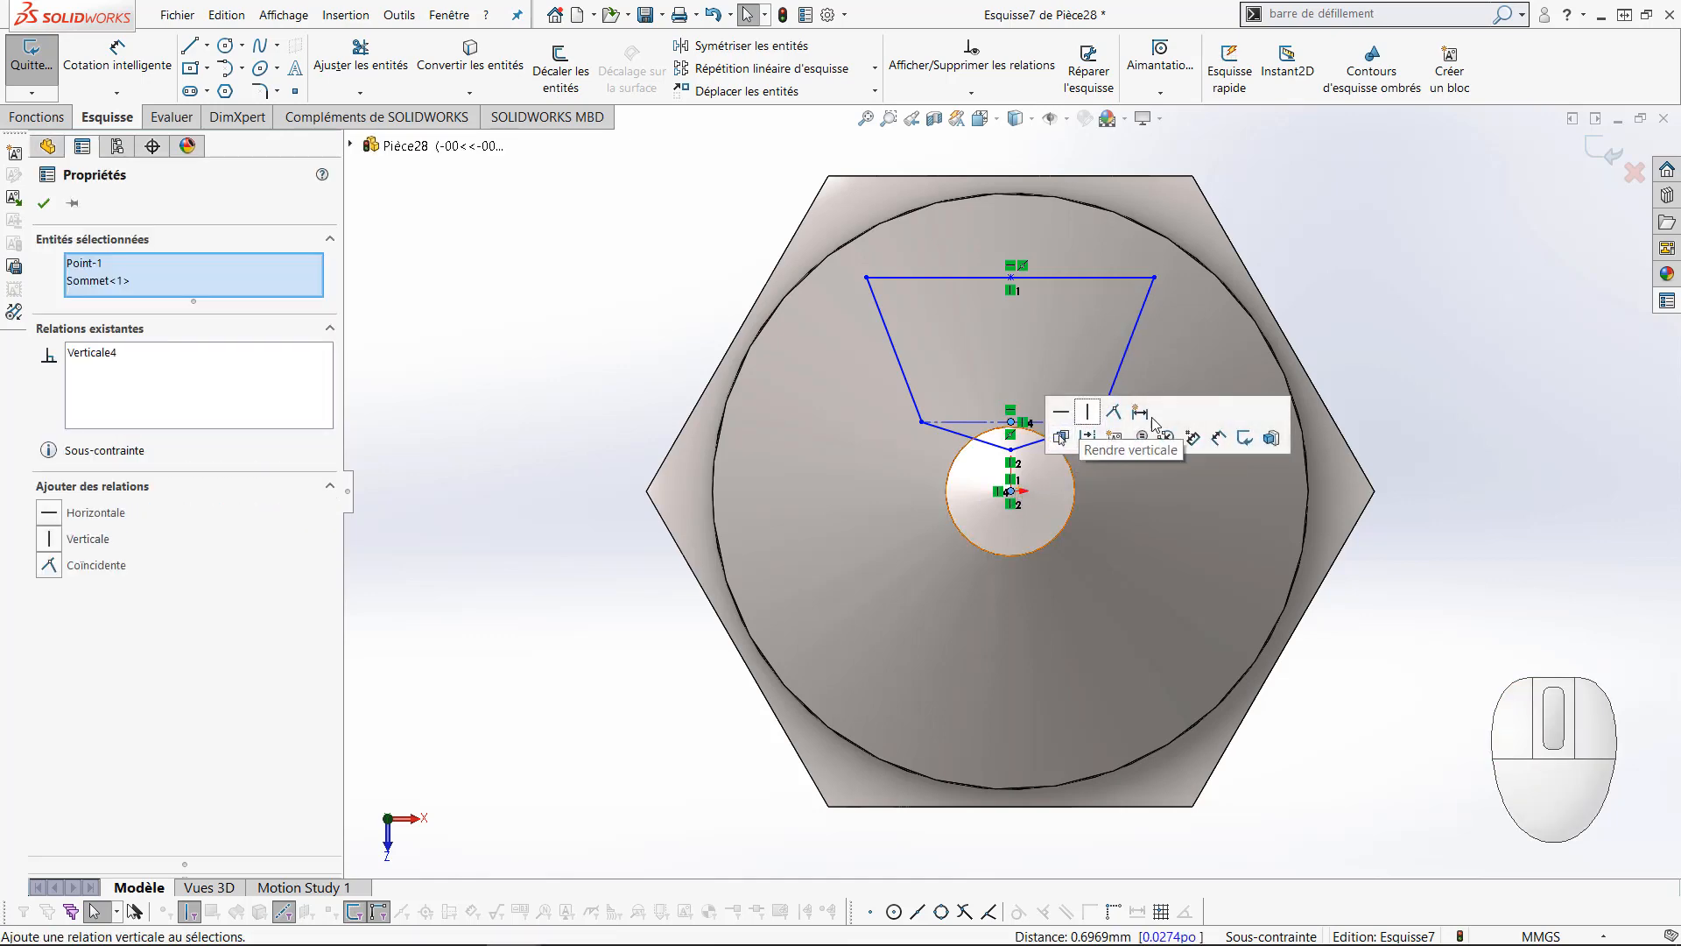
left_click(1373, 349)
Sketch a horizontal midpoint line about 4.21 mm long centred on the origin and convert it to construction geometry
scroll(1082, 420, "down", 3)
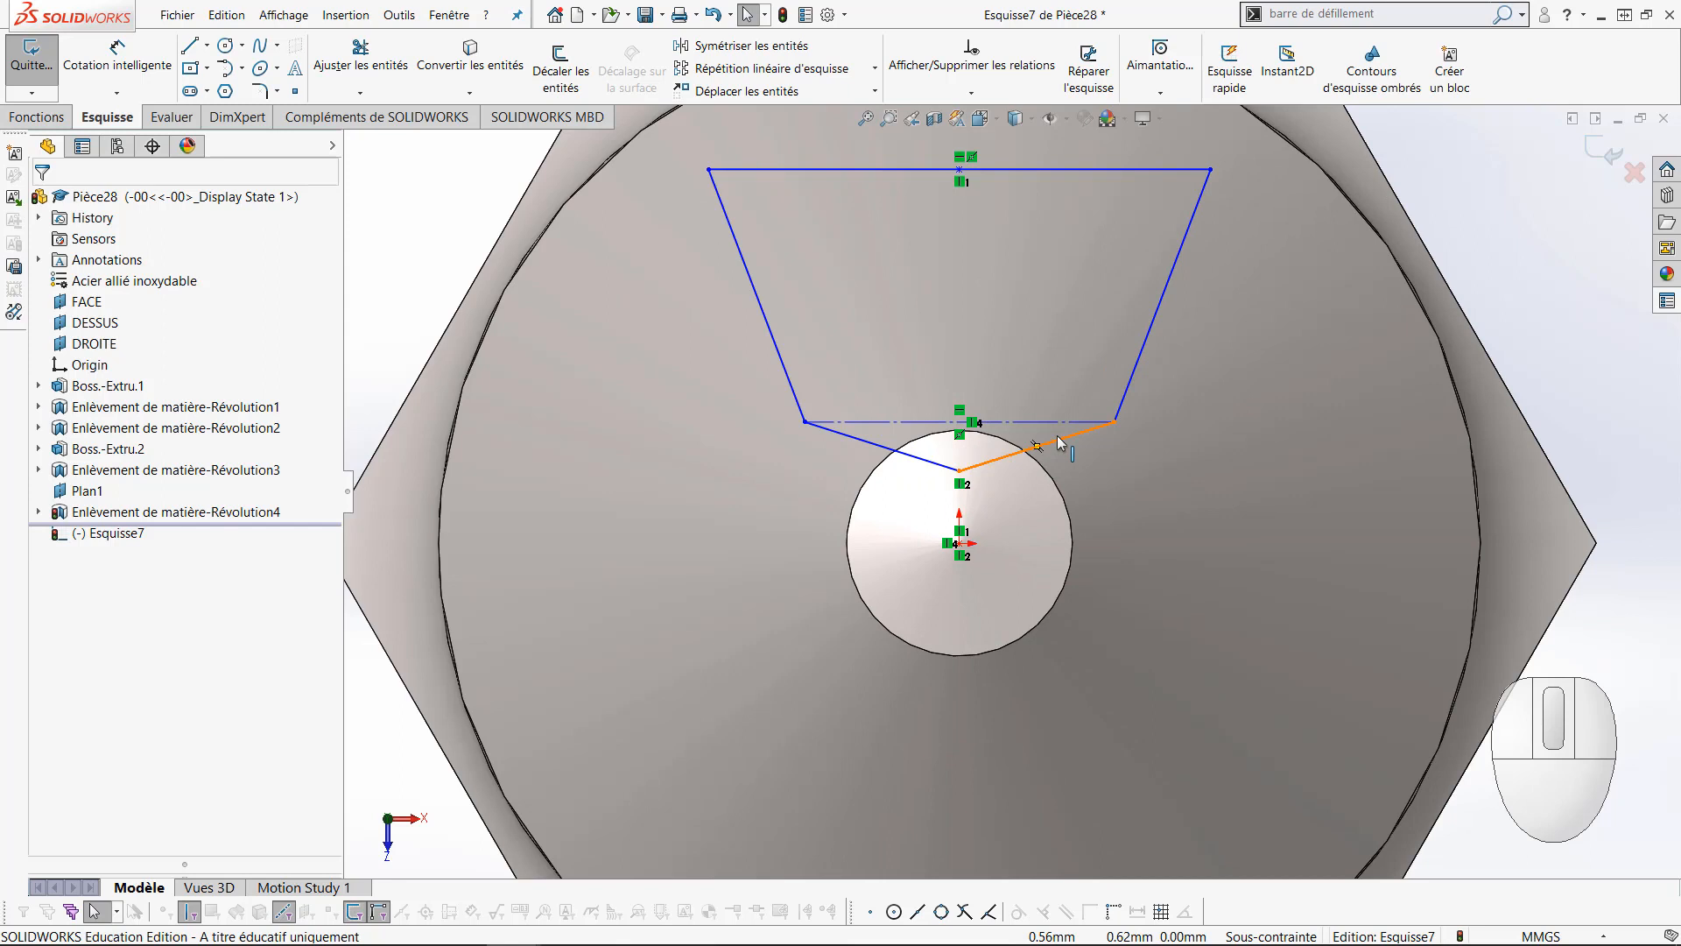
scroll(1061, 443, "up", 3)
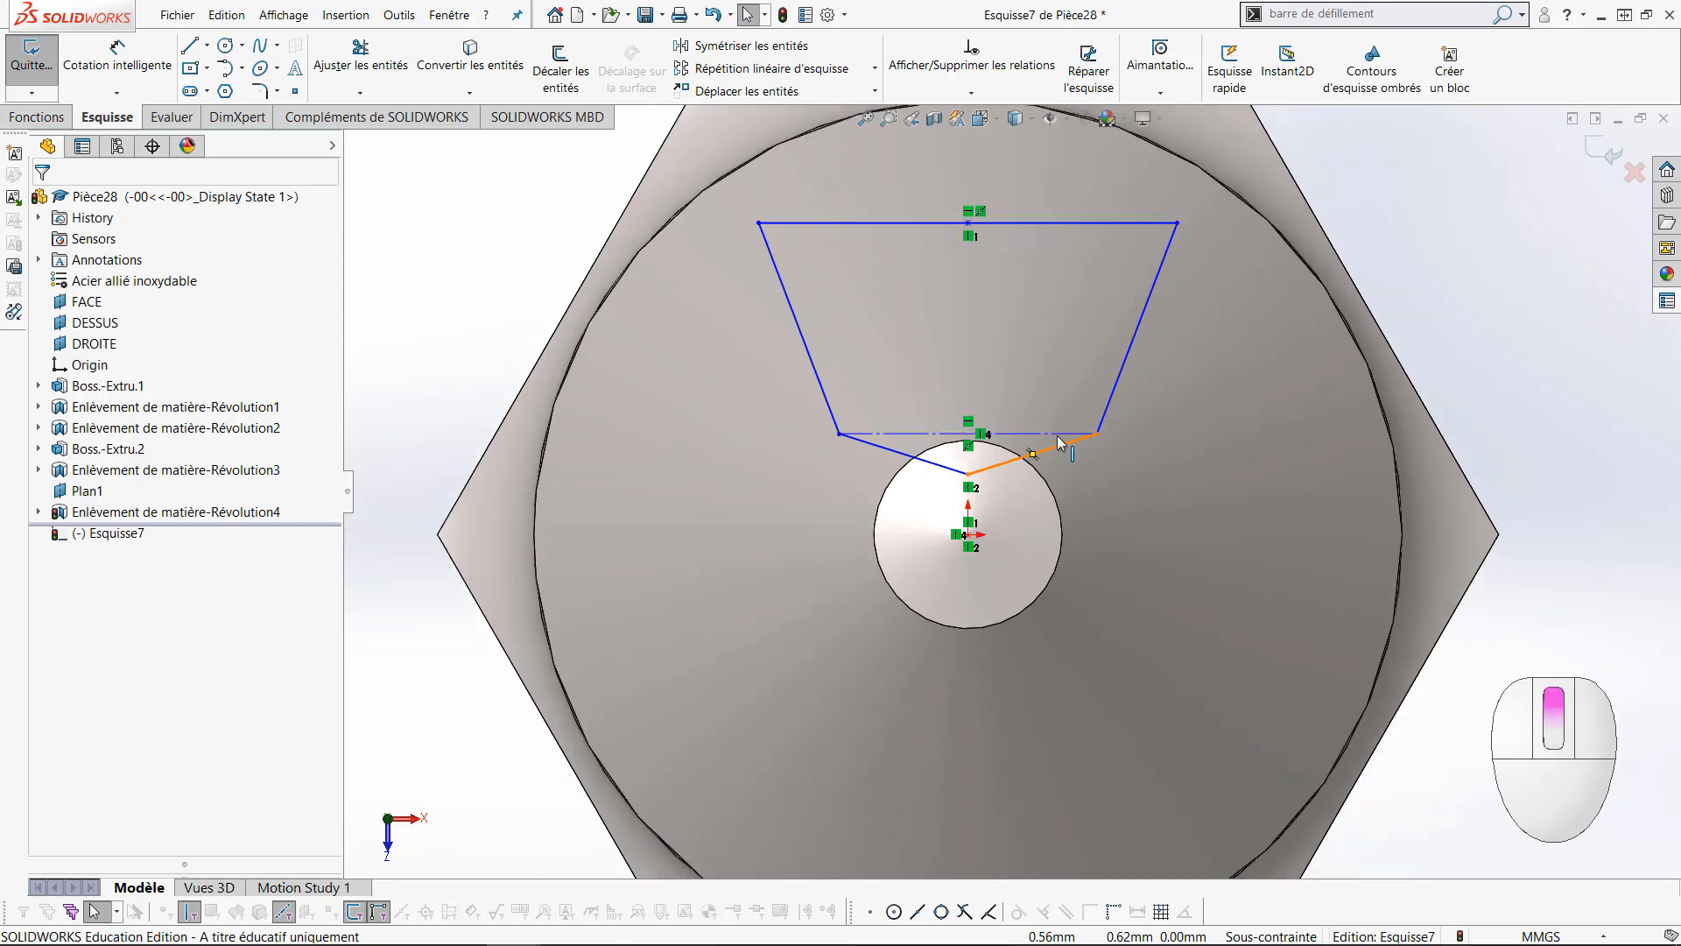
middle_click_drag(1079, 414, 1041, 474, "ctrl")
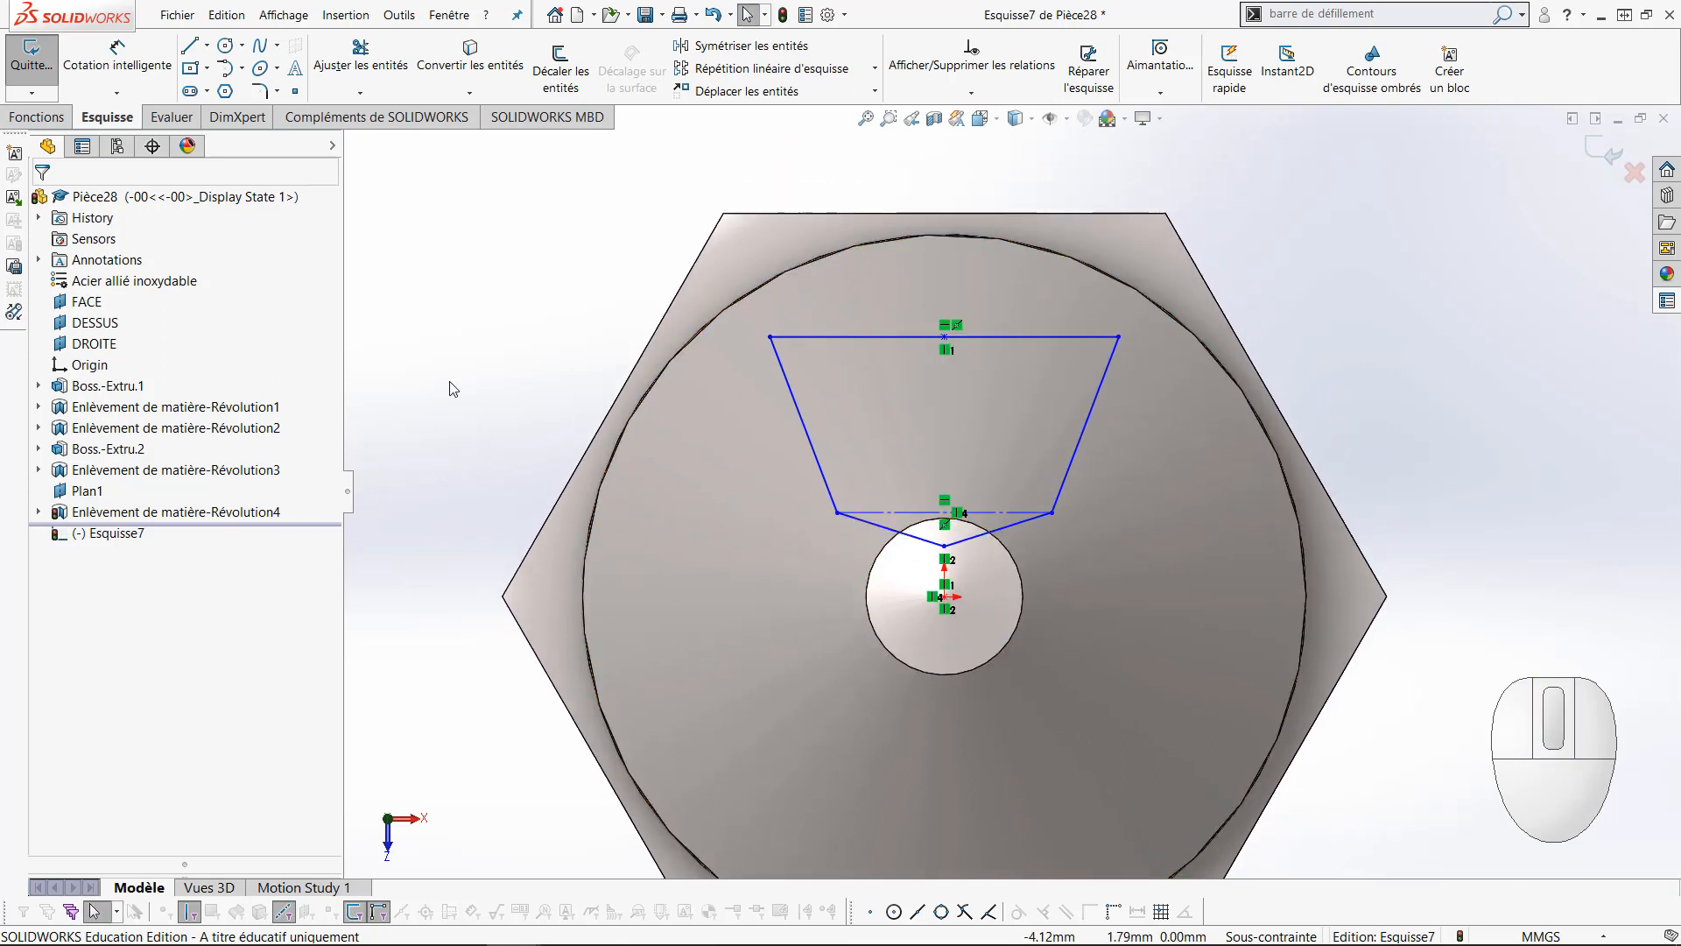
key("l")
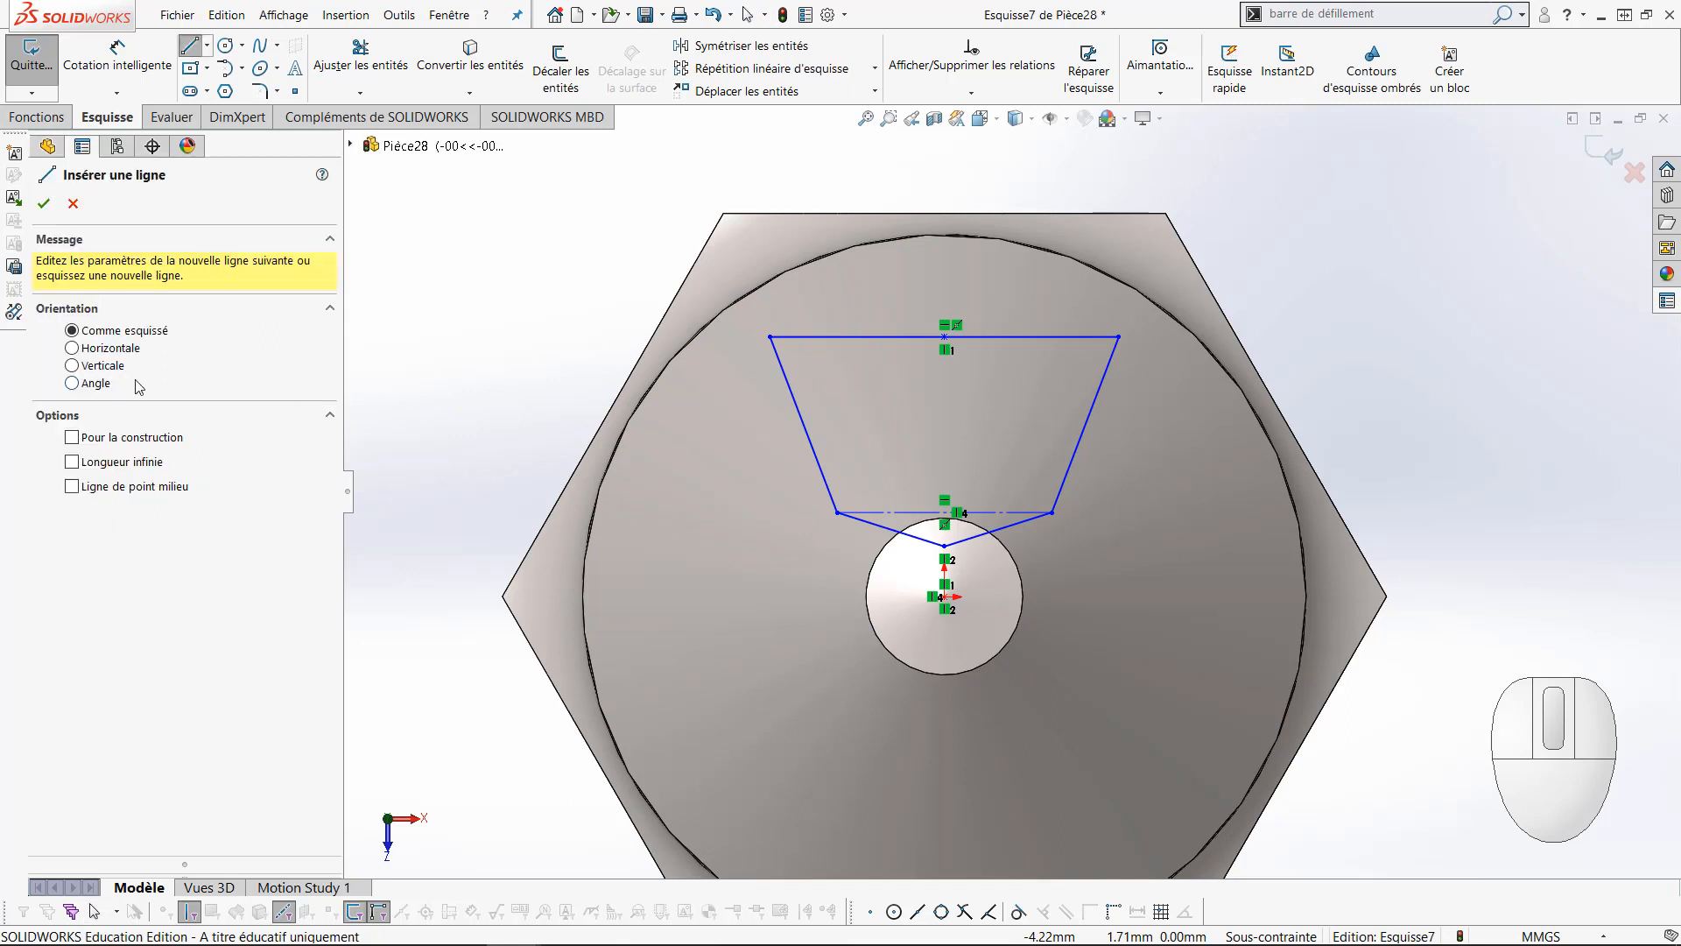
left_click(78, 489)
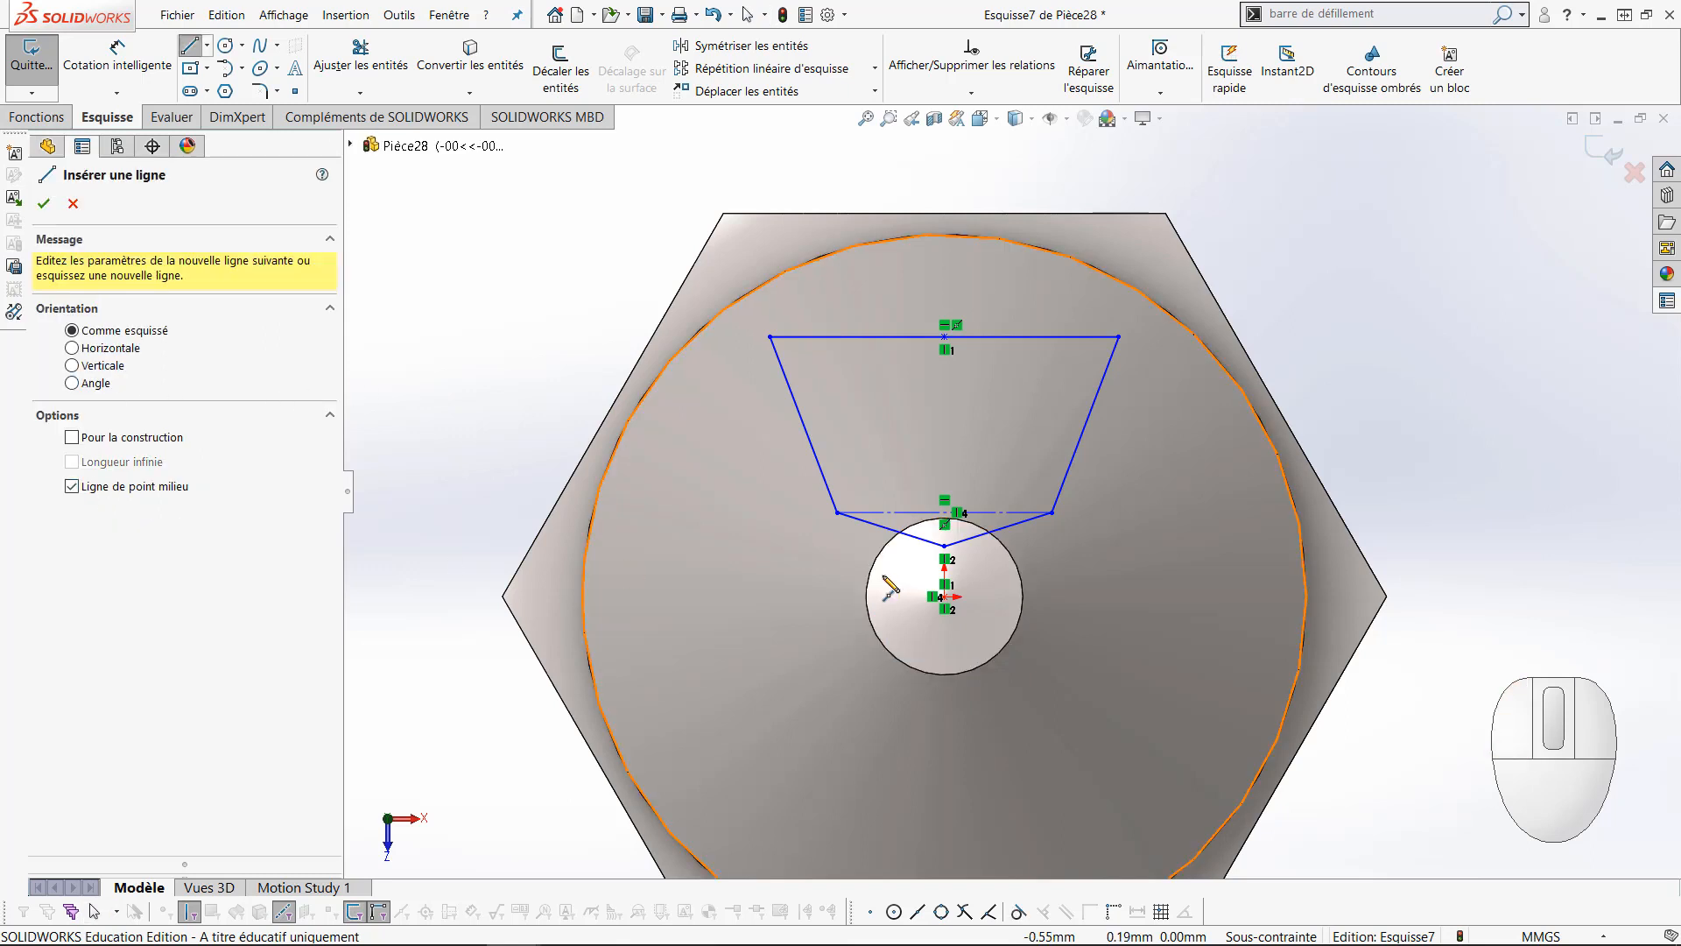
left_click(945, 597)
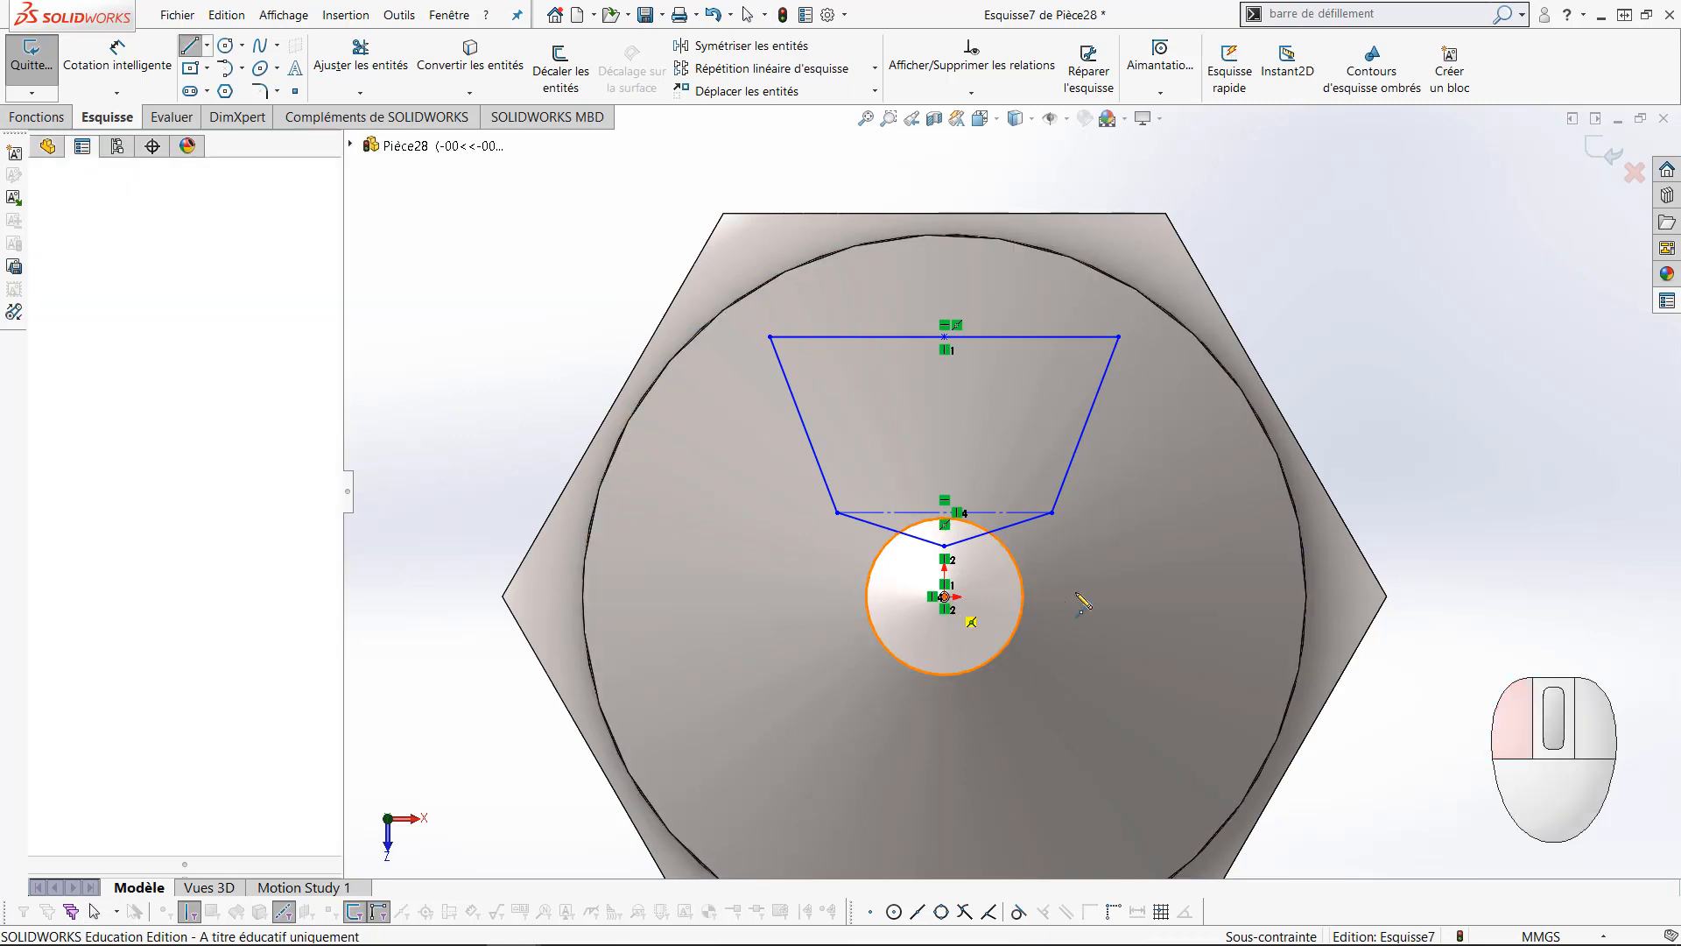
left_click(1199, 597)
key("Escape")
left_click(1140, 596)
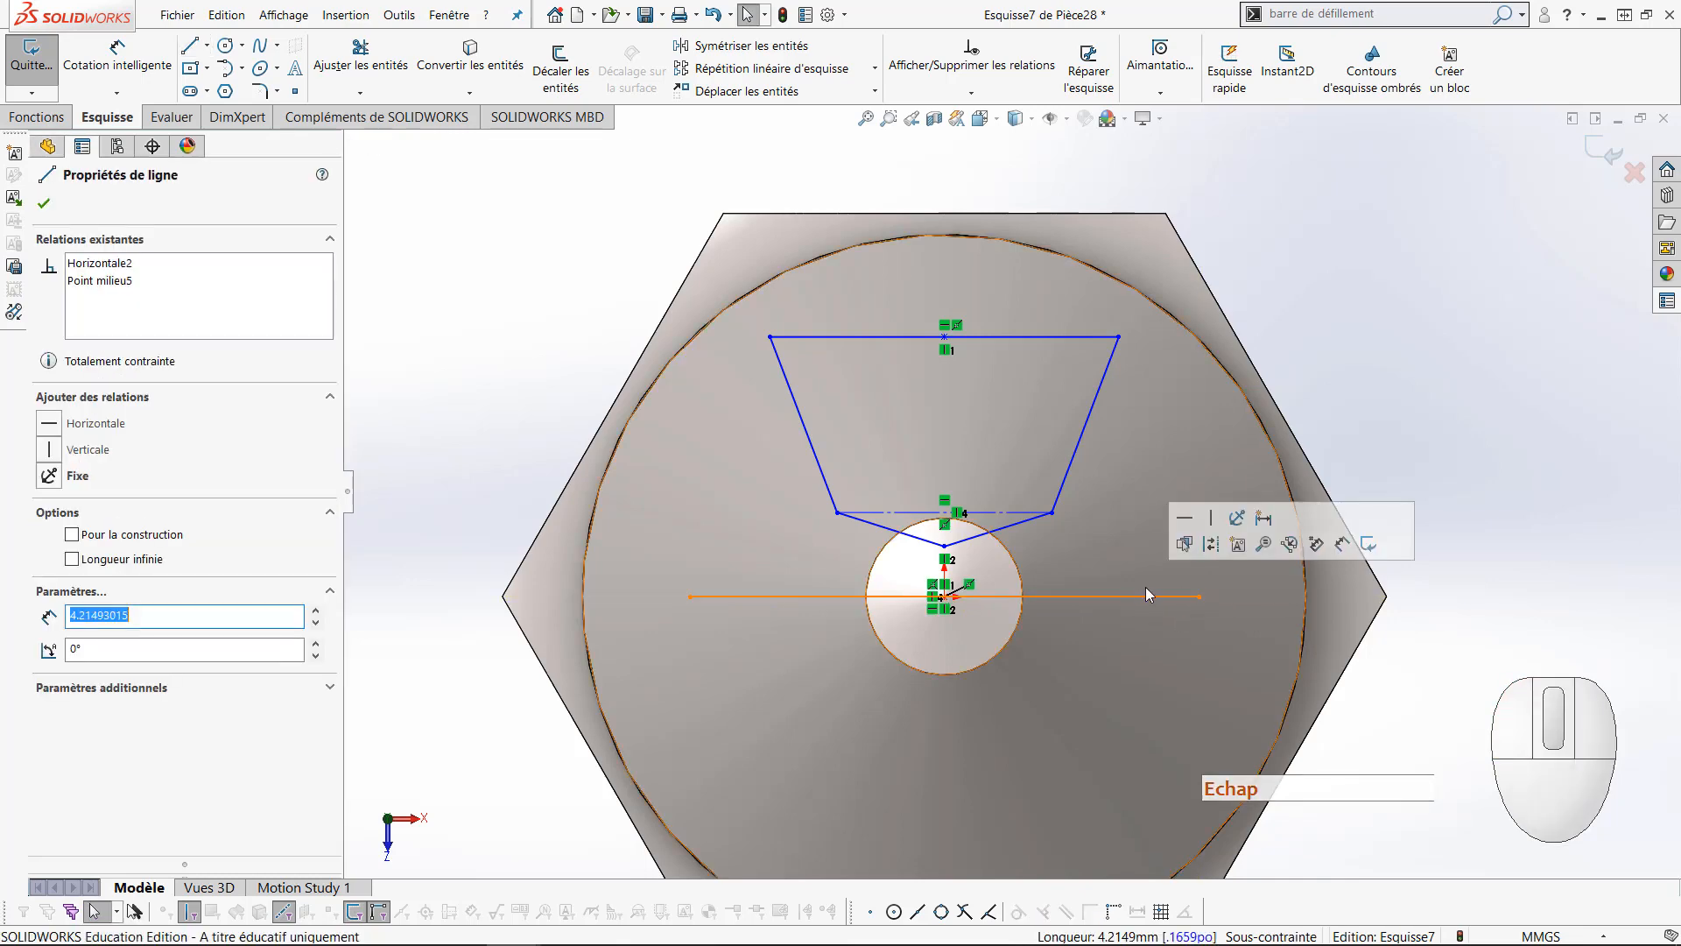
key("Escape")
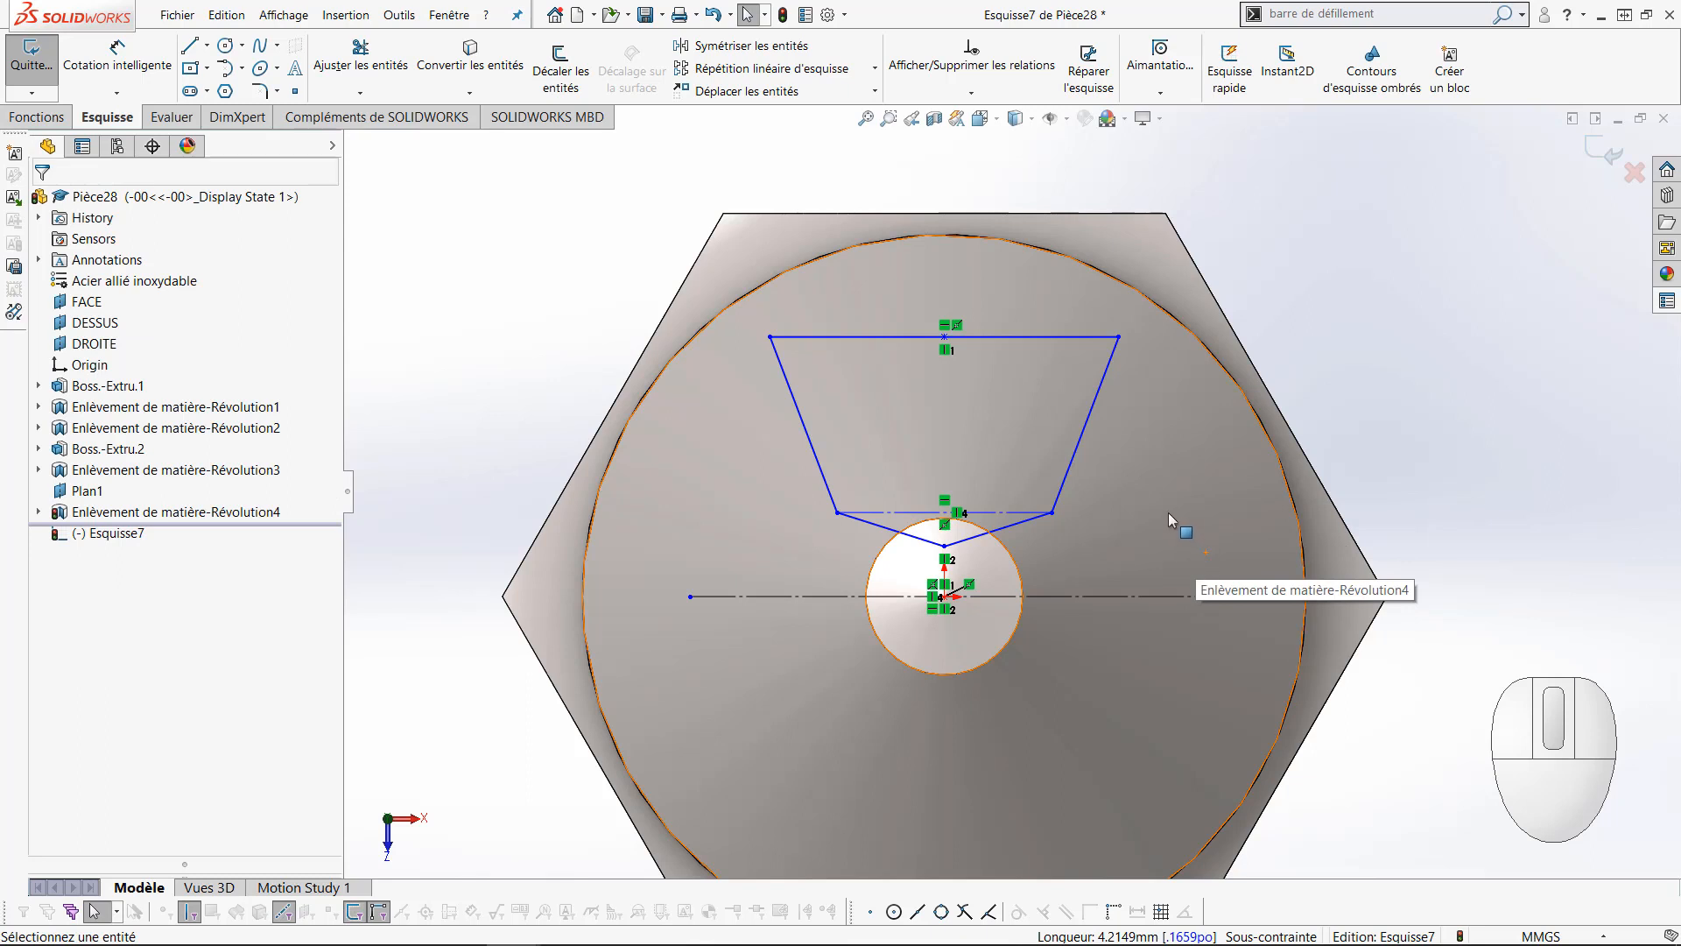
Stretch the profile's upper corner onto the hexagon's top edge and move its lower side corner to about 0.55 mm beside and 0.88 mm above the origin
left_click_drag(1119, 336, 1152, 213)
left_click(1254, 243)
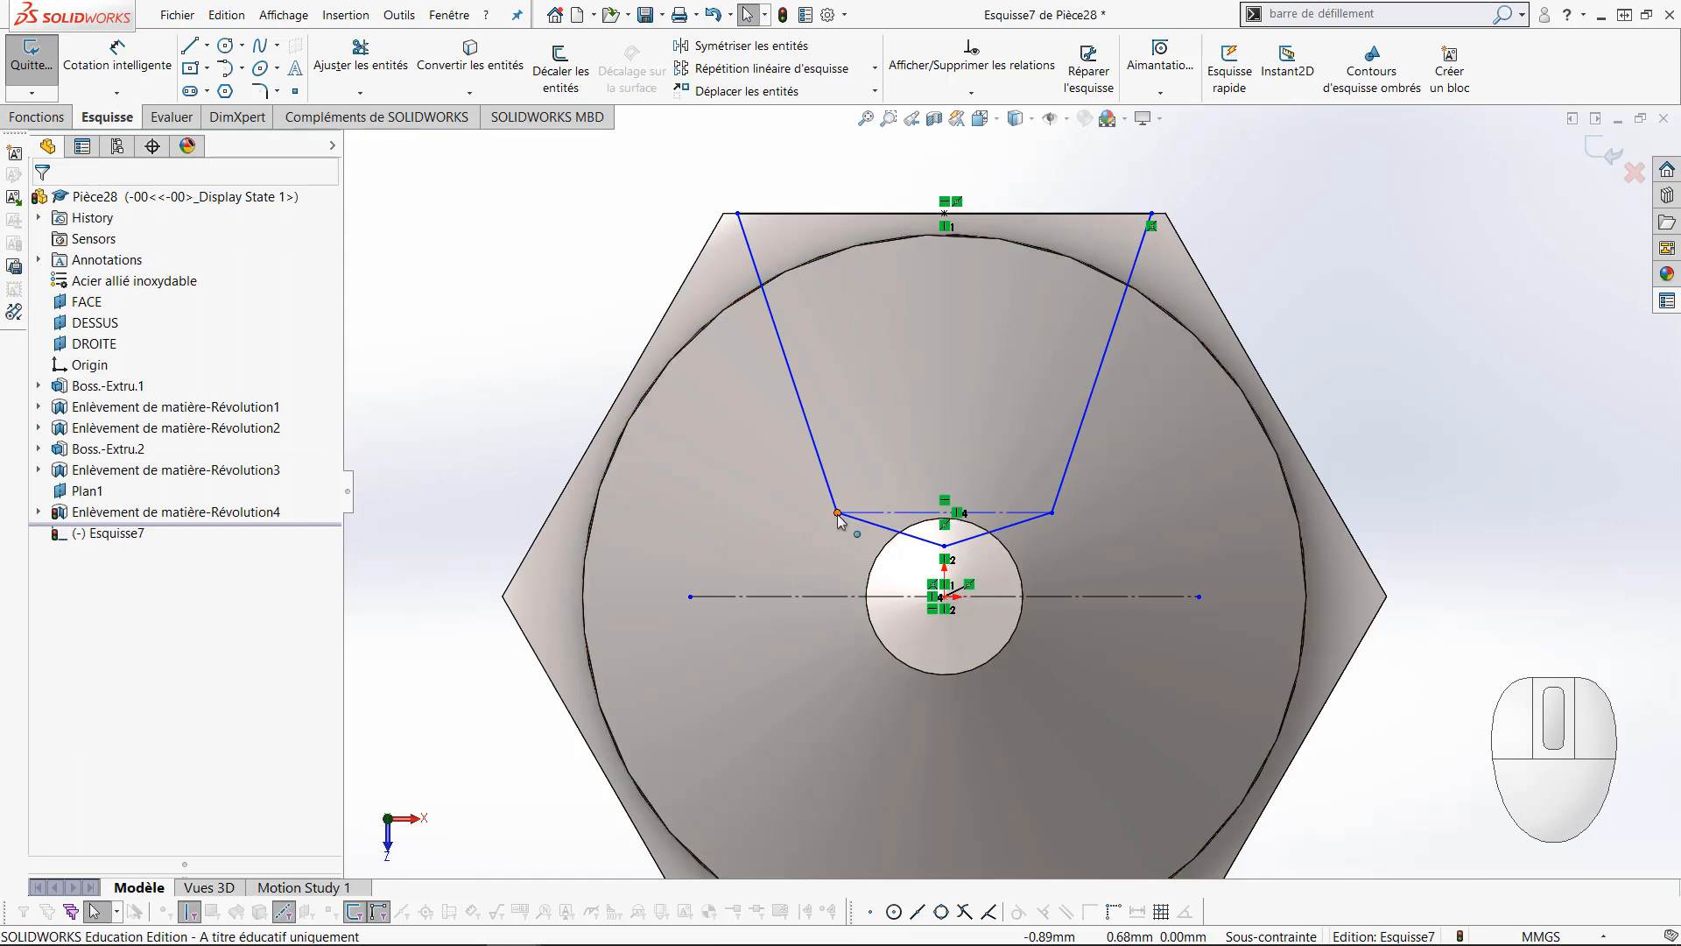
left_click_drag(838, 515, 879, 492)
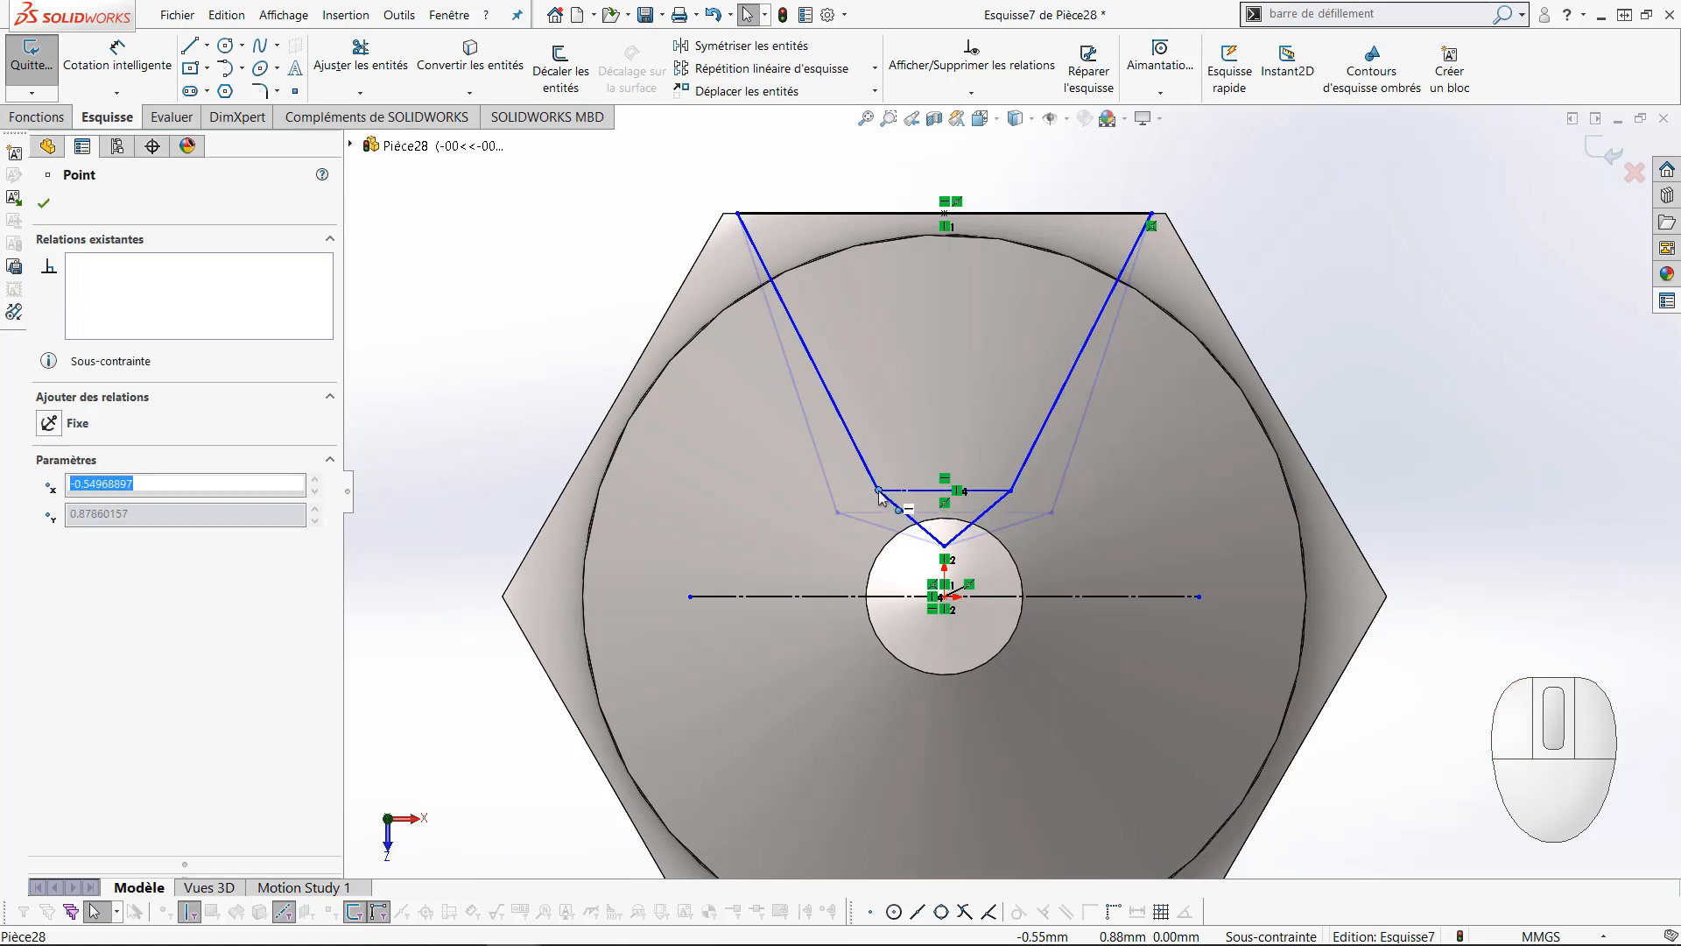
Dimension the angle between the profile's slanted sides as 92.5° and move its lower side corner to 0.65 mm beside and above the origin
right_click_drag(1409, 319, 1170, 332)
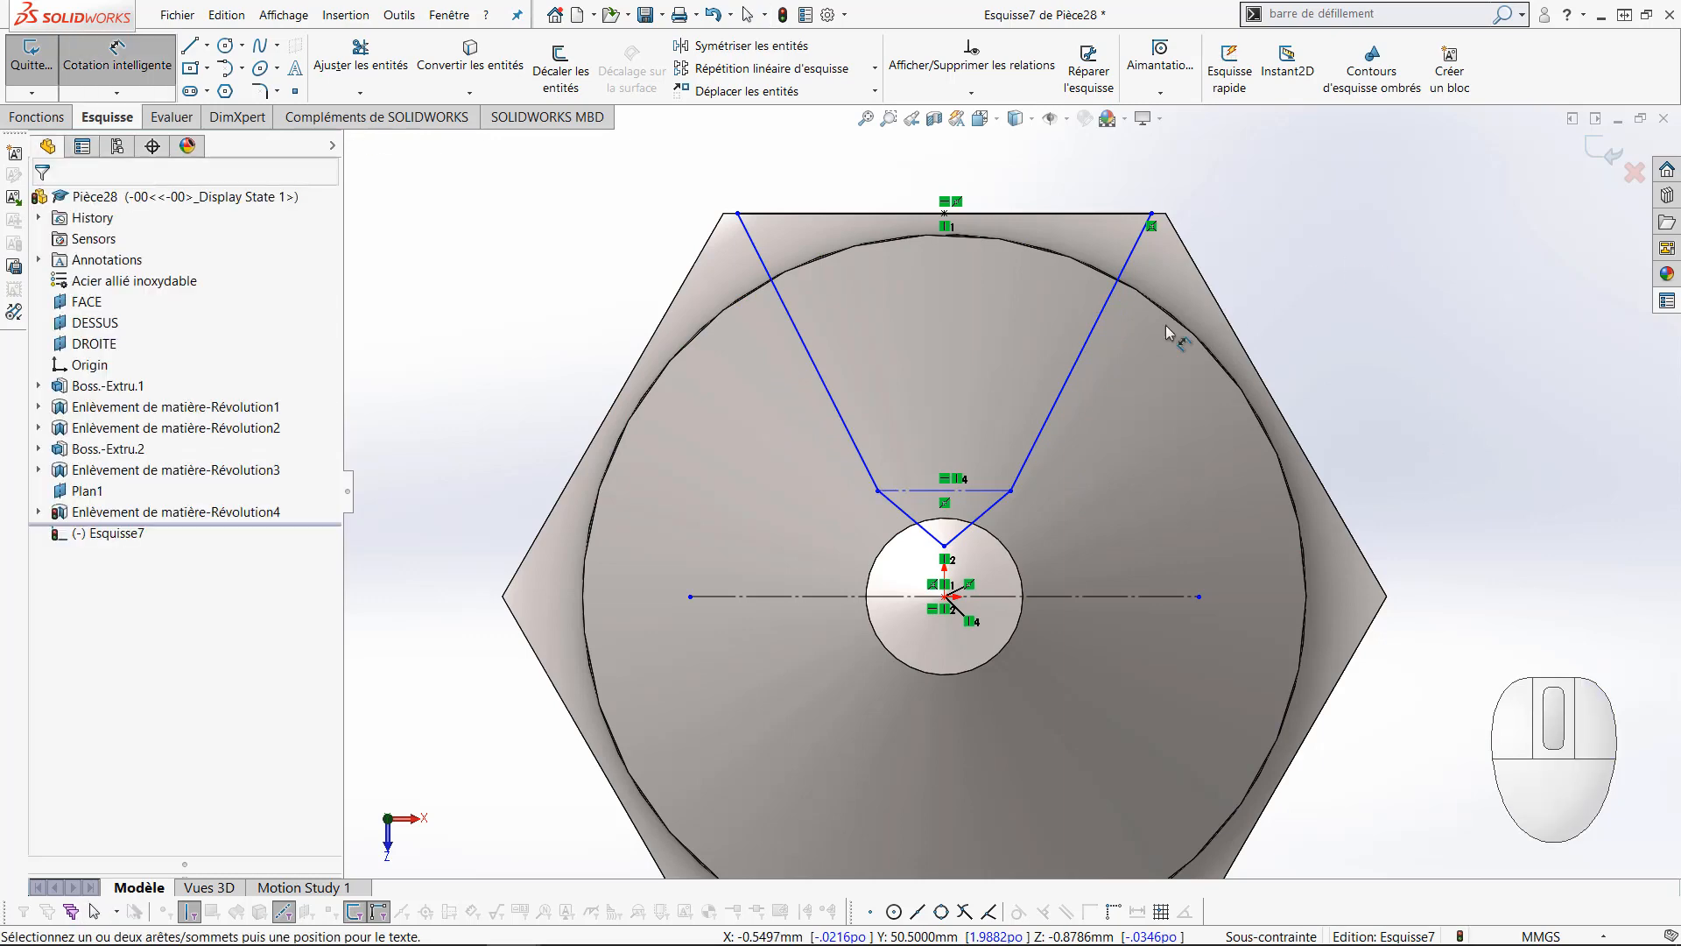
left_click(1057, 412)
left_click(846, 424)
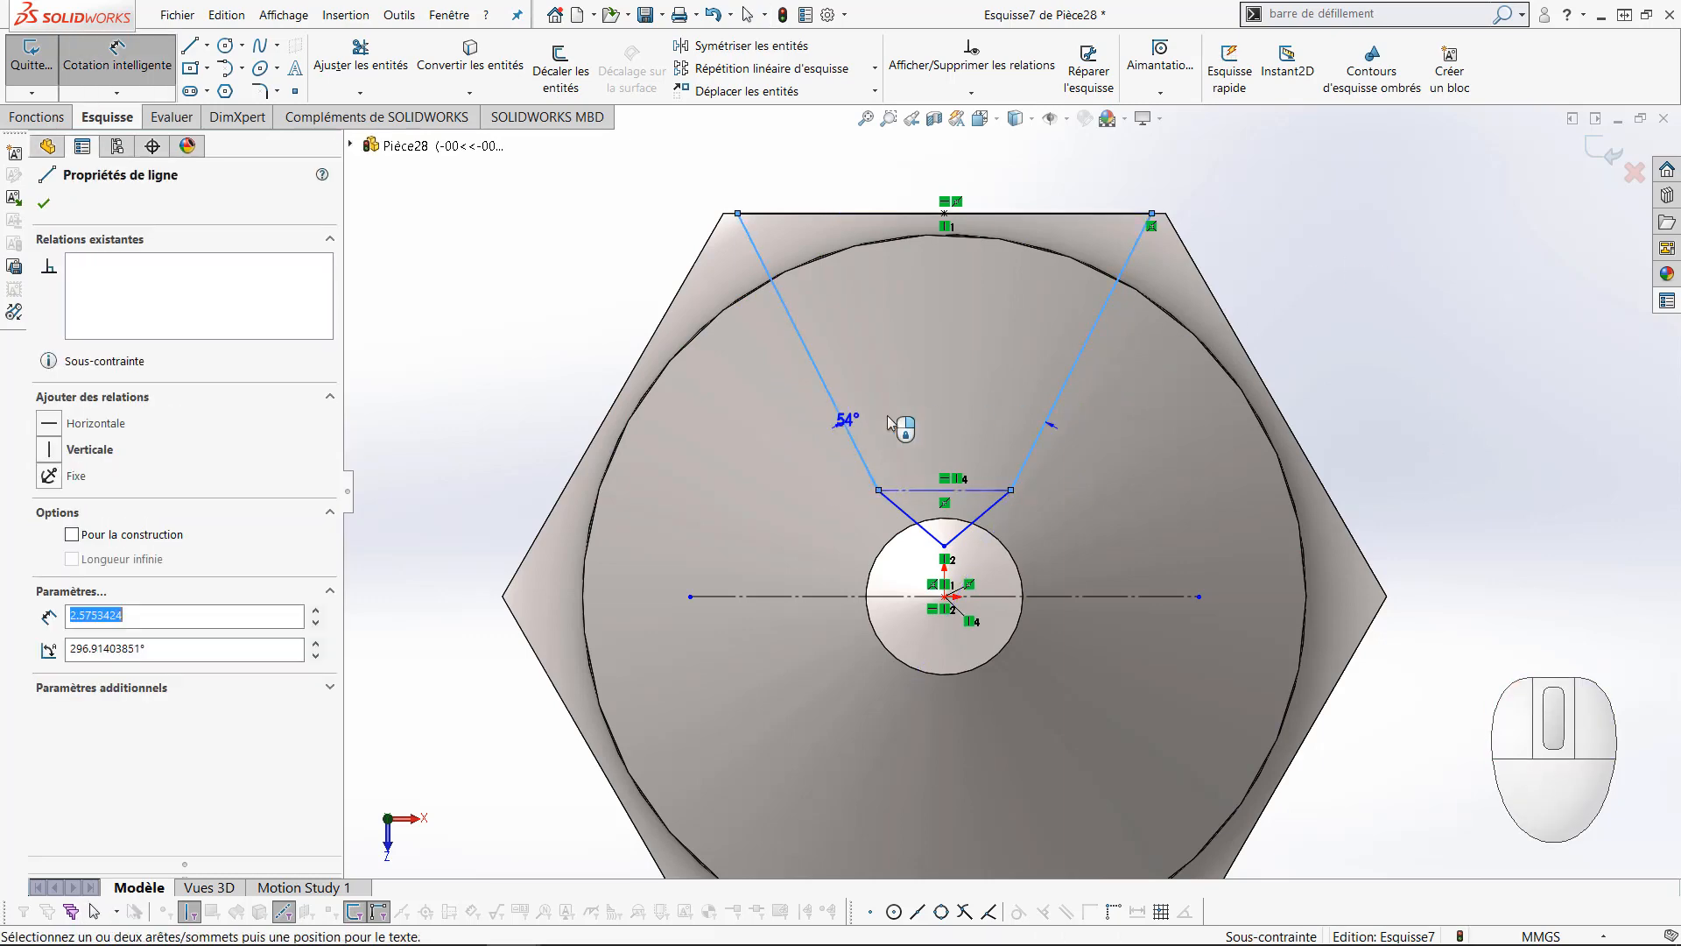
left_click(1001, 419)
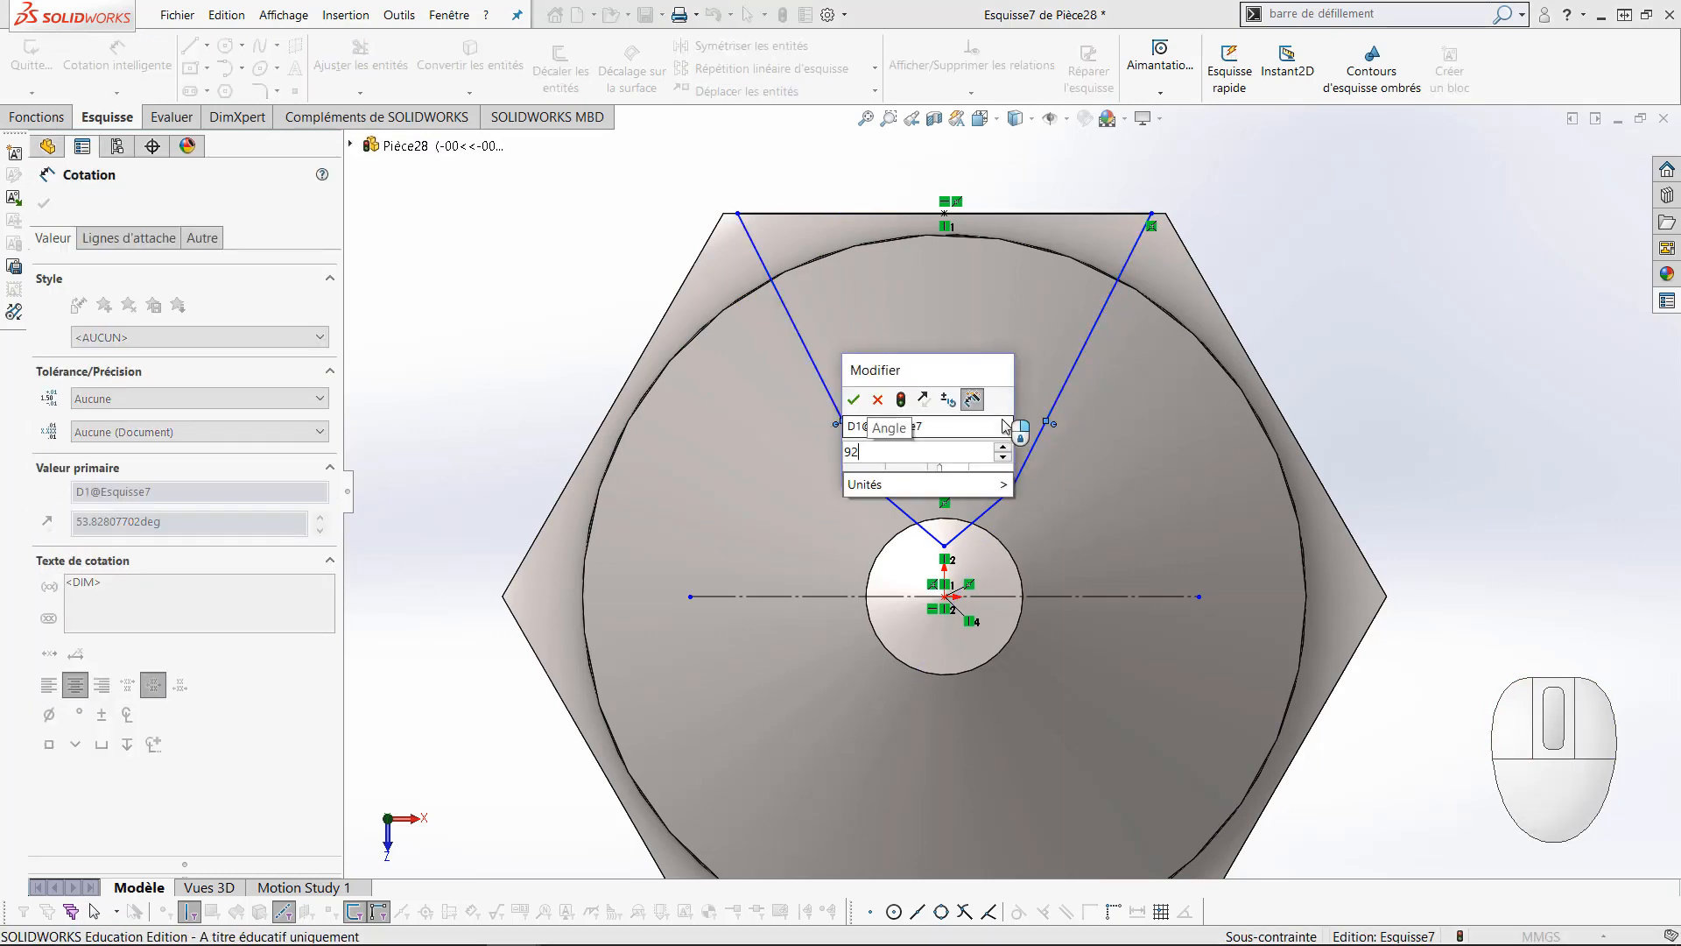
type("92.5")
key("Return")
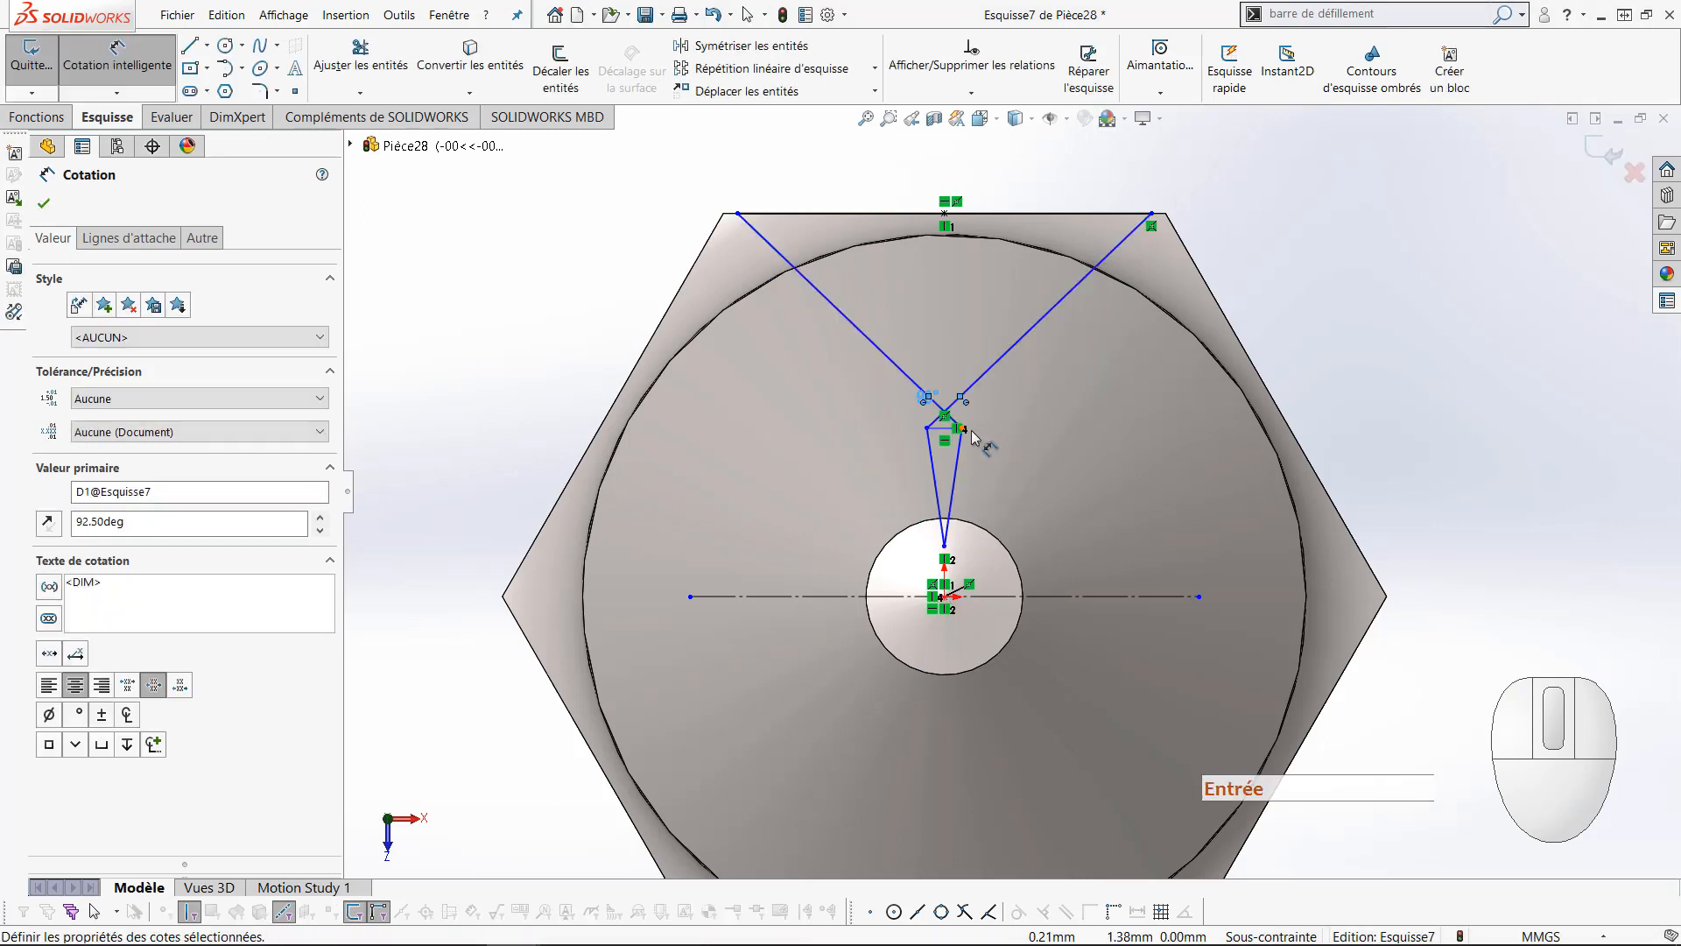
key("Escape")
mouse_move(962, 431)
left_mouse_down()
mouse_move(979, 492)
mouse_move(915, 530)
mouse_move(868, 526)
left_mouse_up()
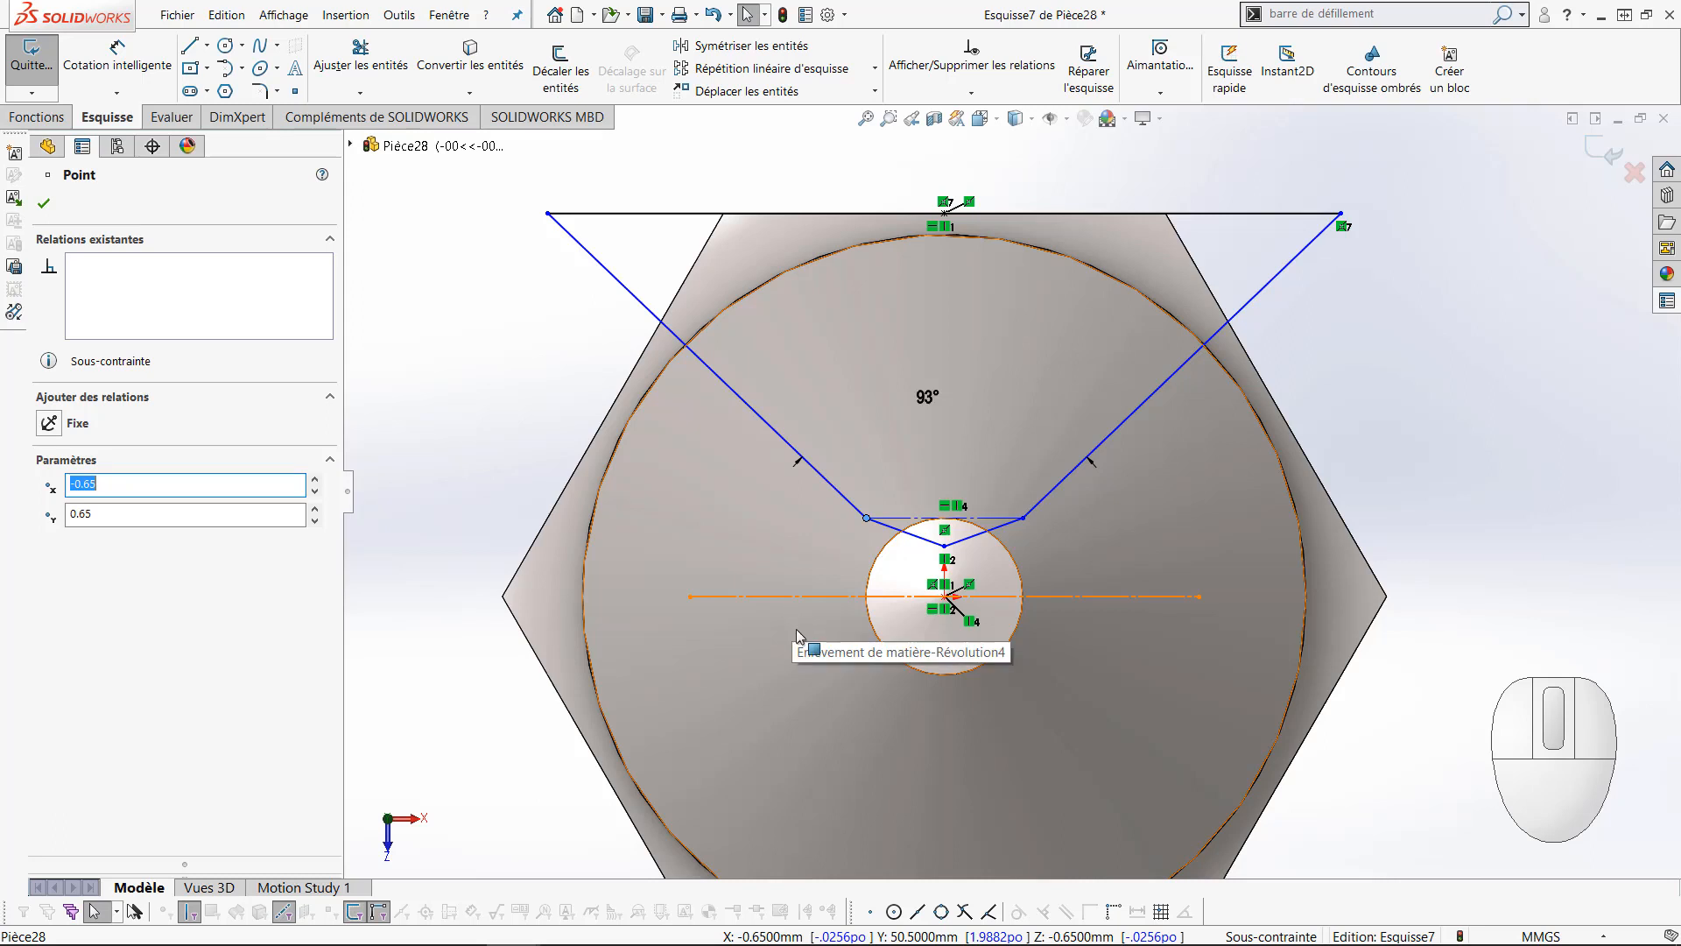
Dimension the angle between one side of the V and the short construction line as (180-92.5)/4 degrees
key("s")
left_click(872, 653)
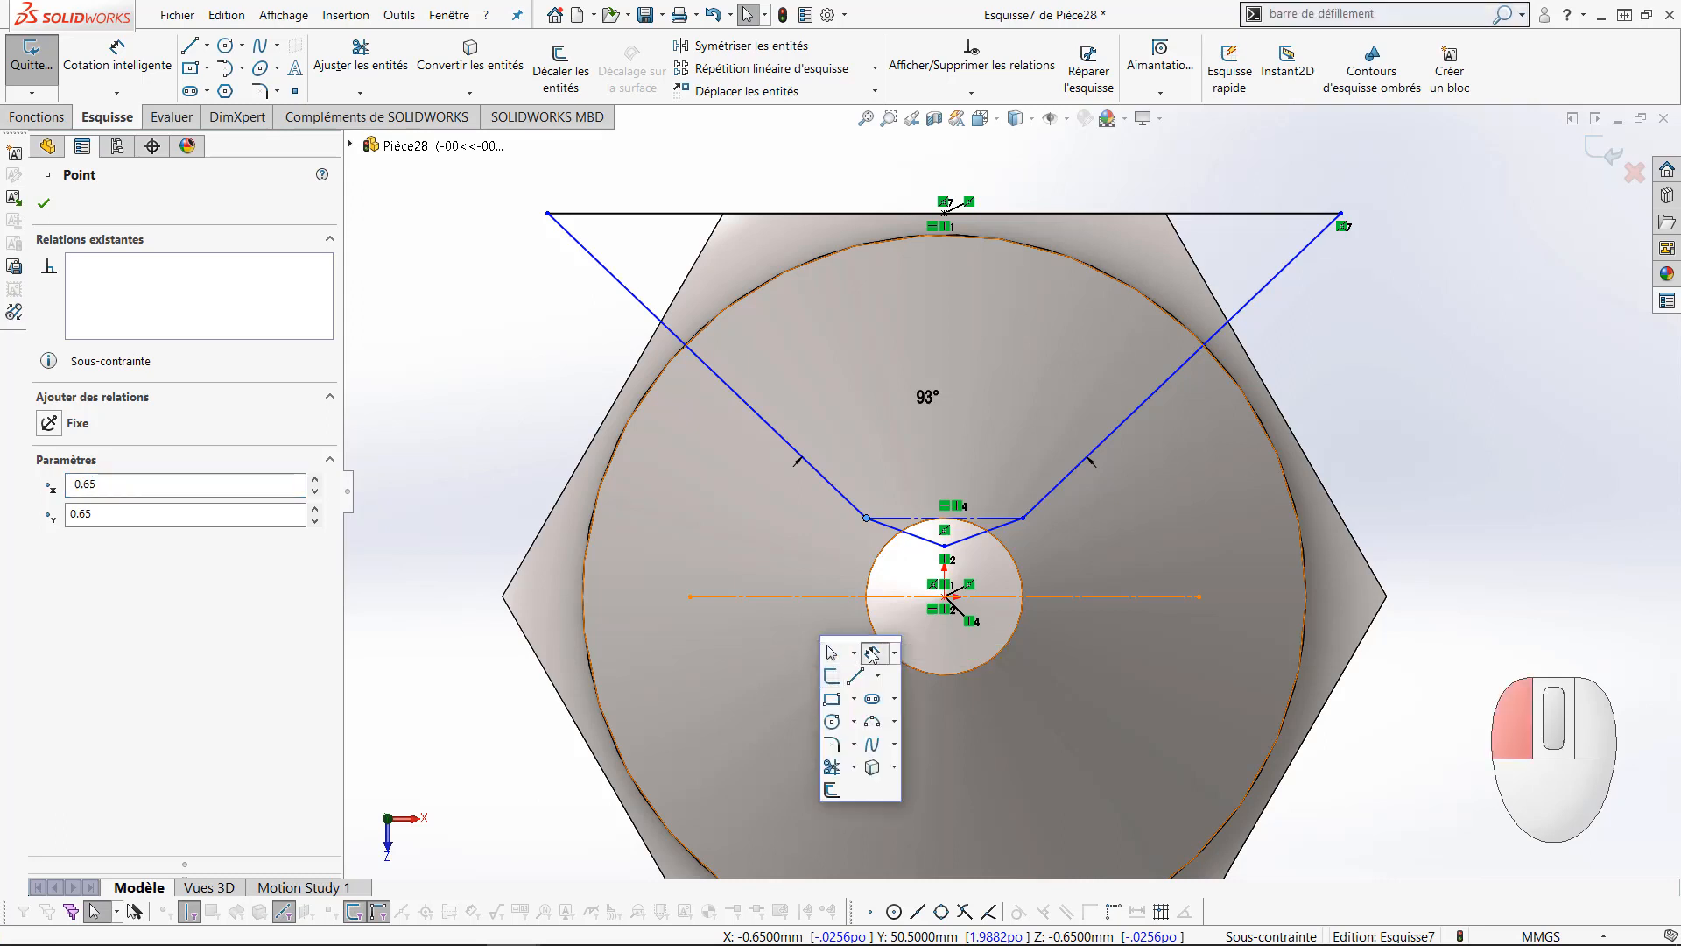
left_click(911, 538)
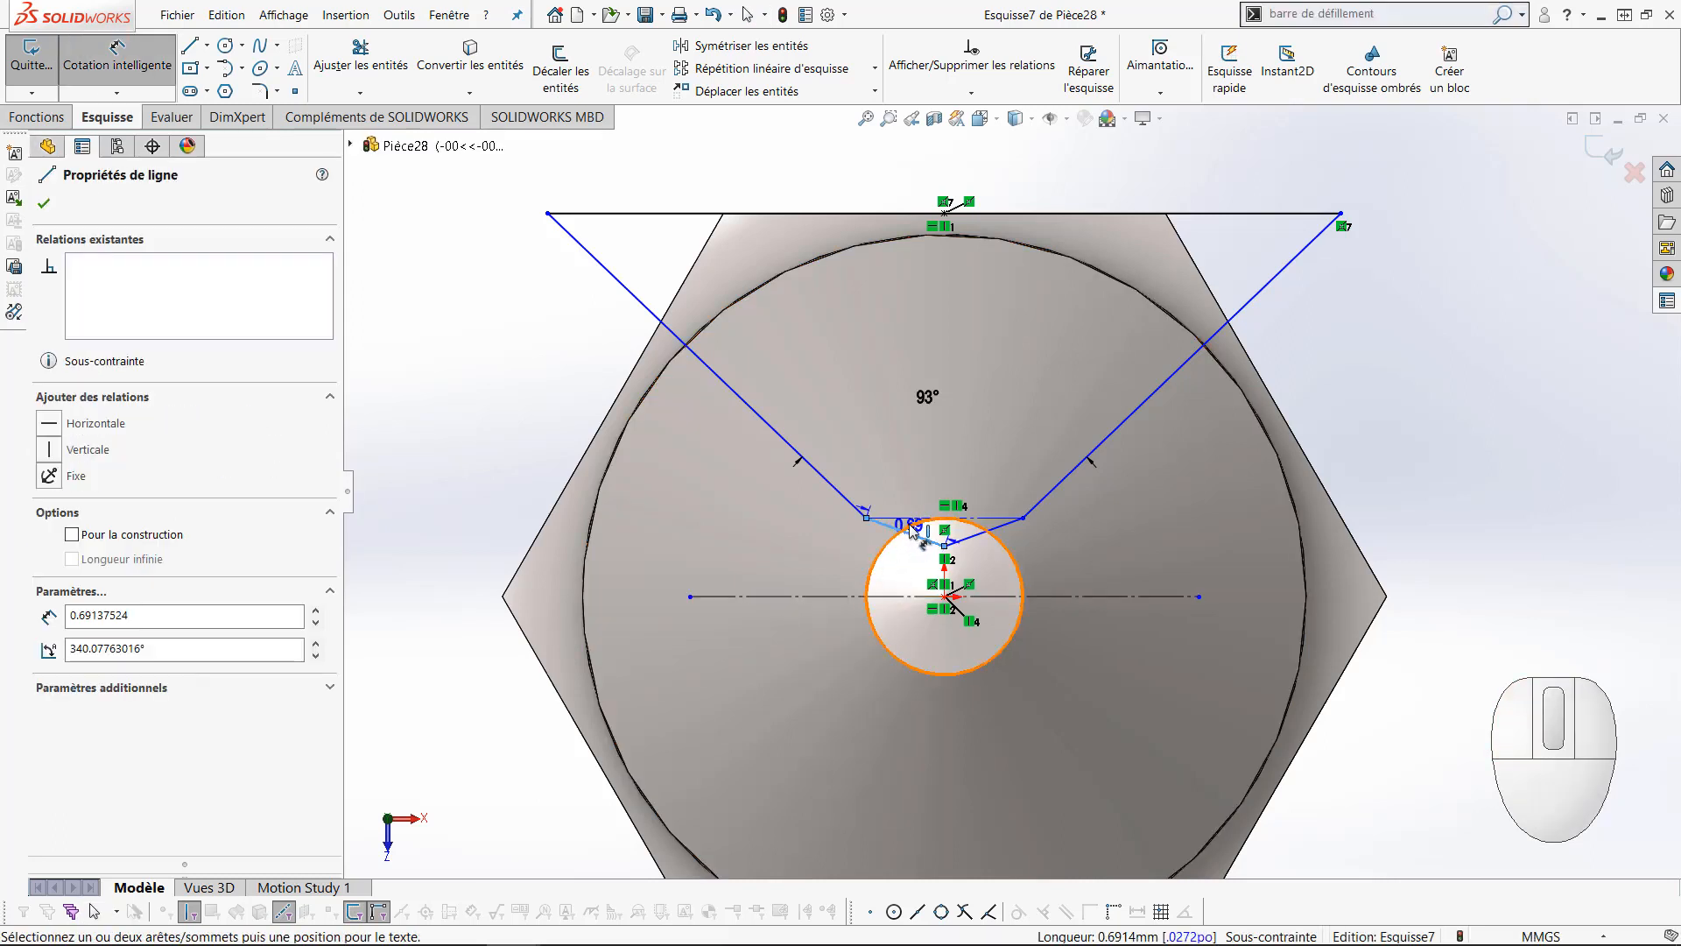
left_click(912, 518)
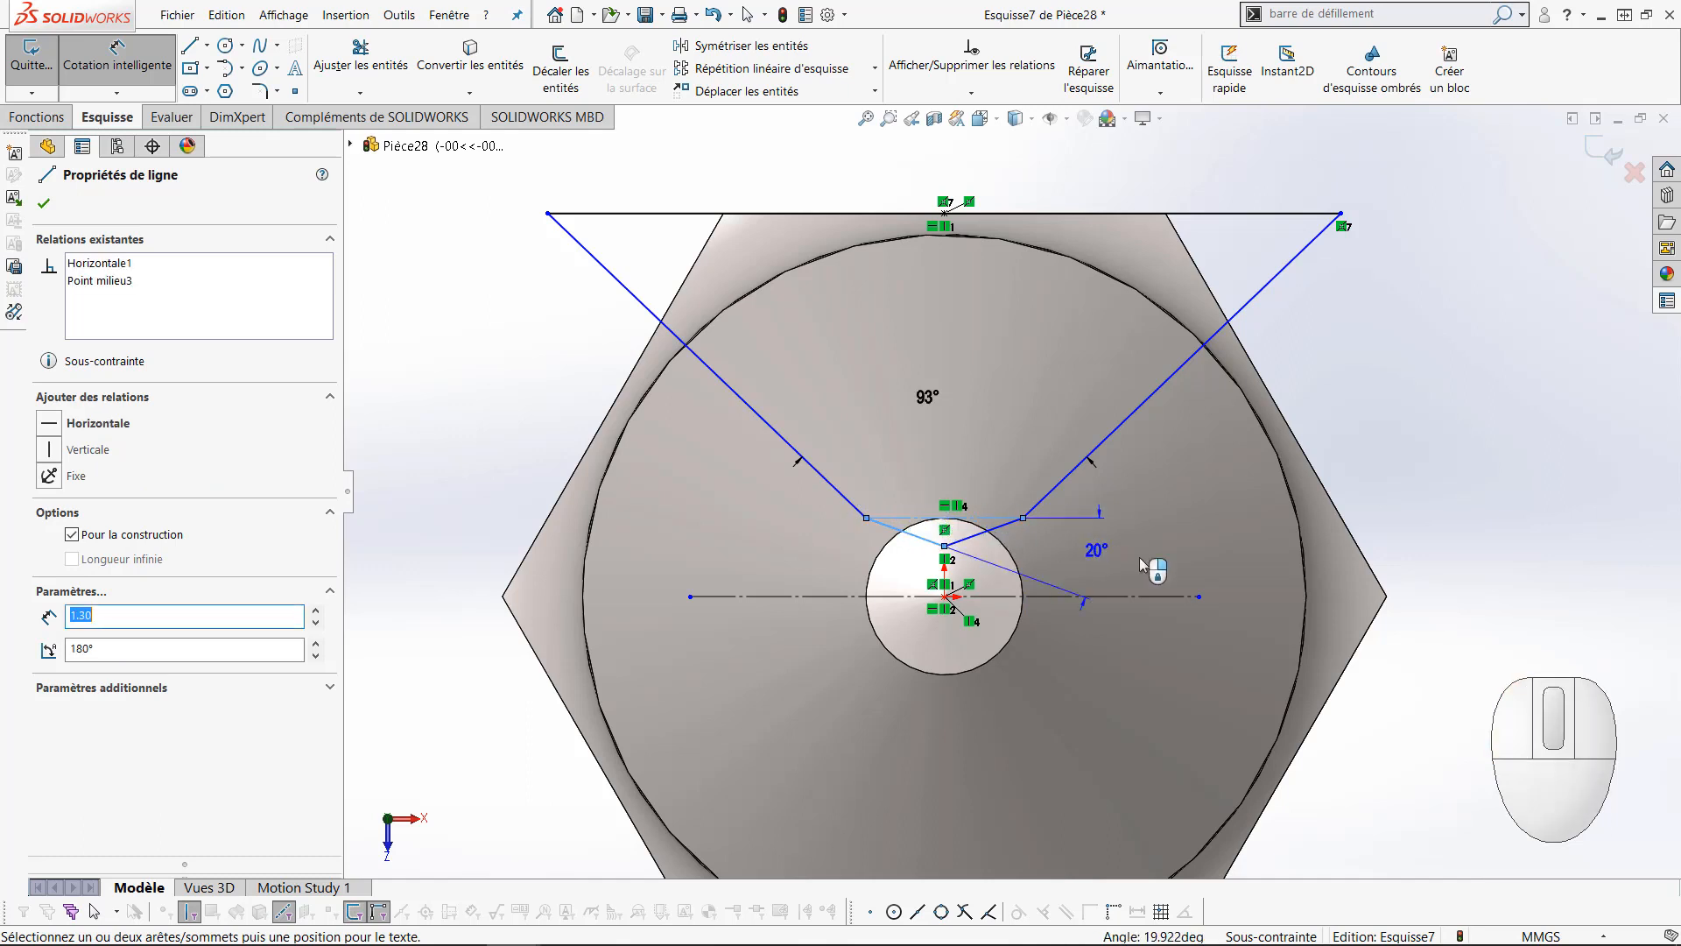
left_click(1226, 559)
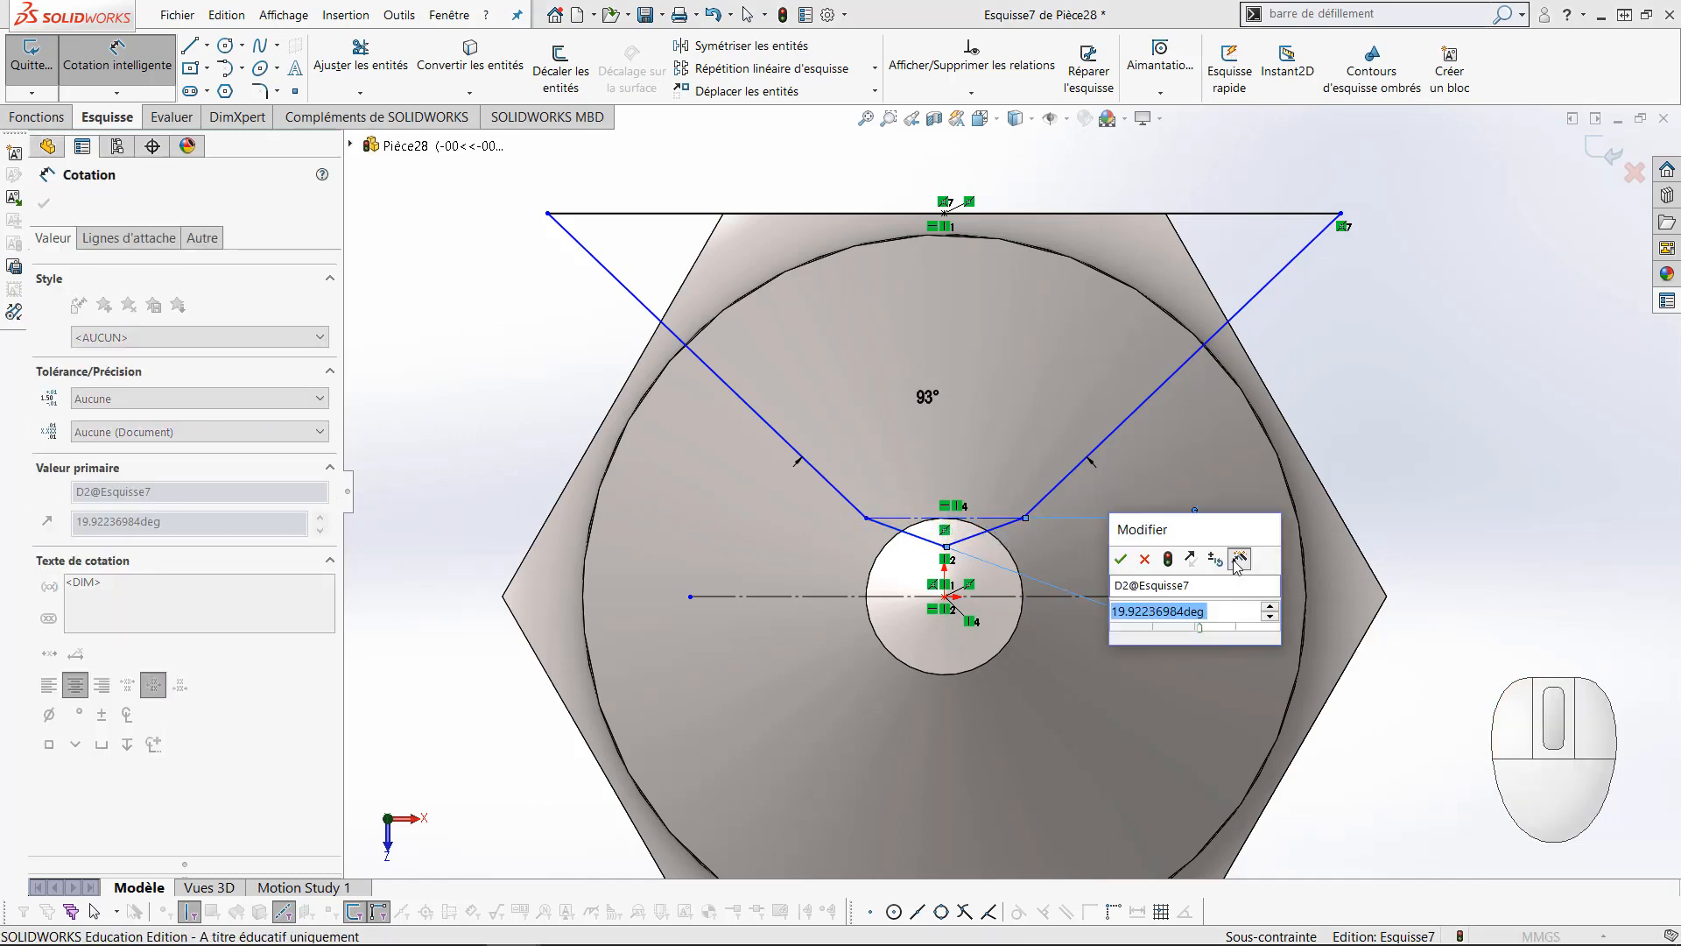
type("(")
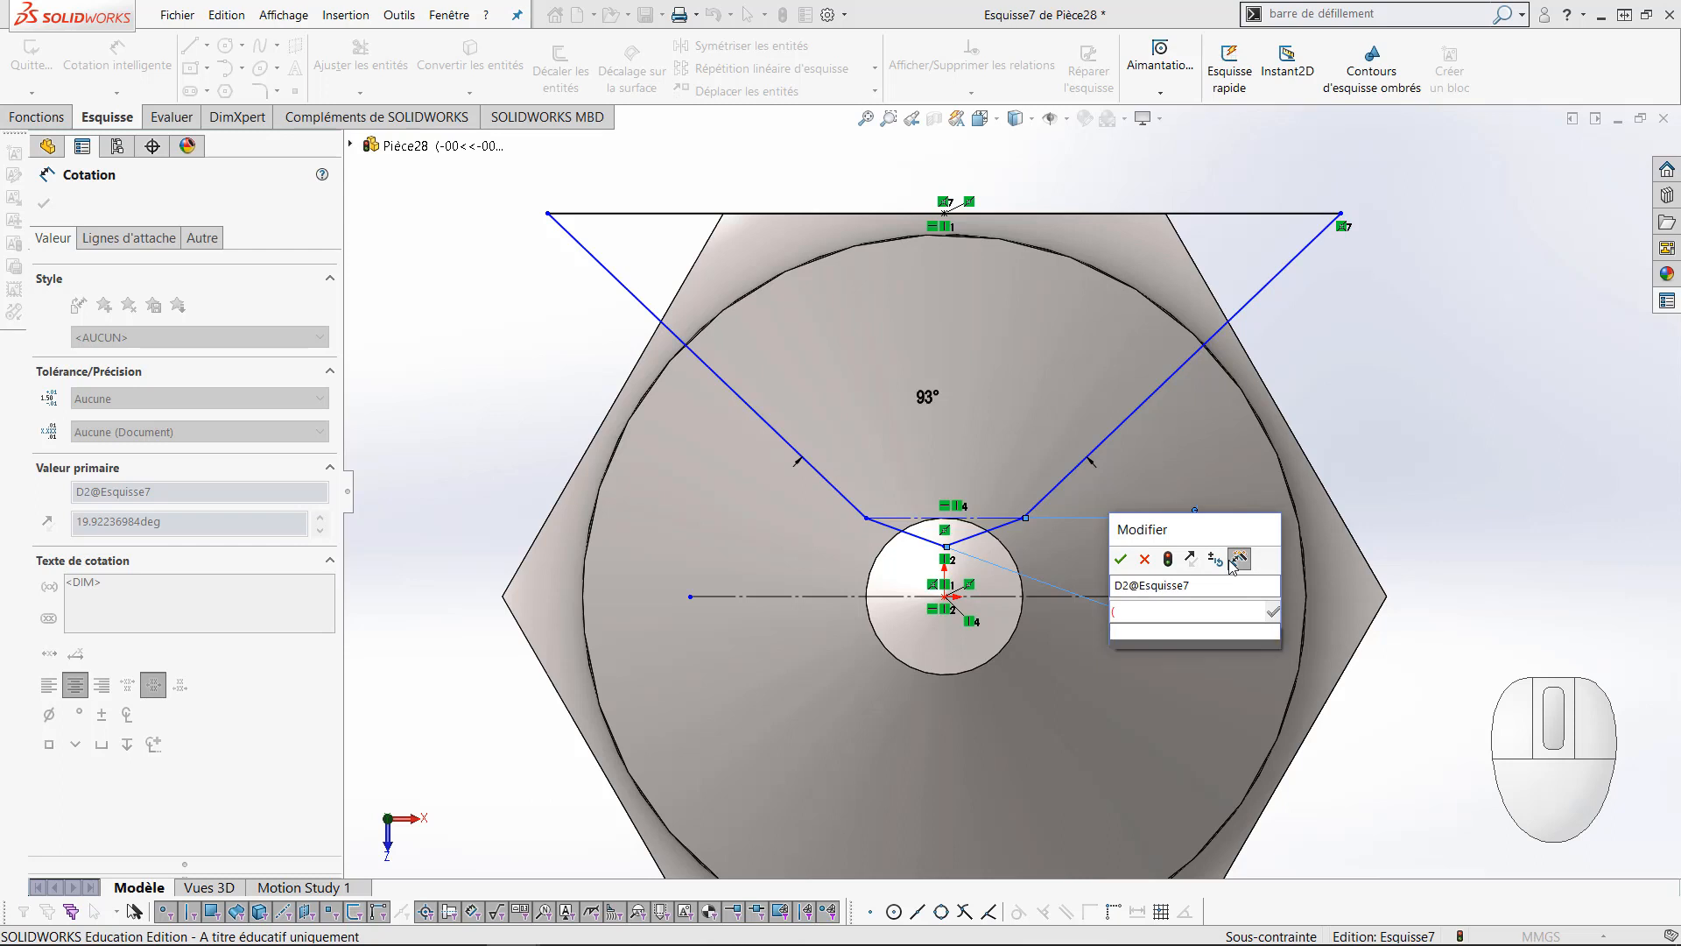
type("180-92.5")
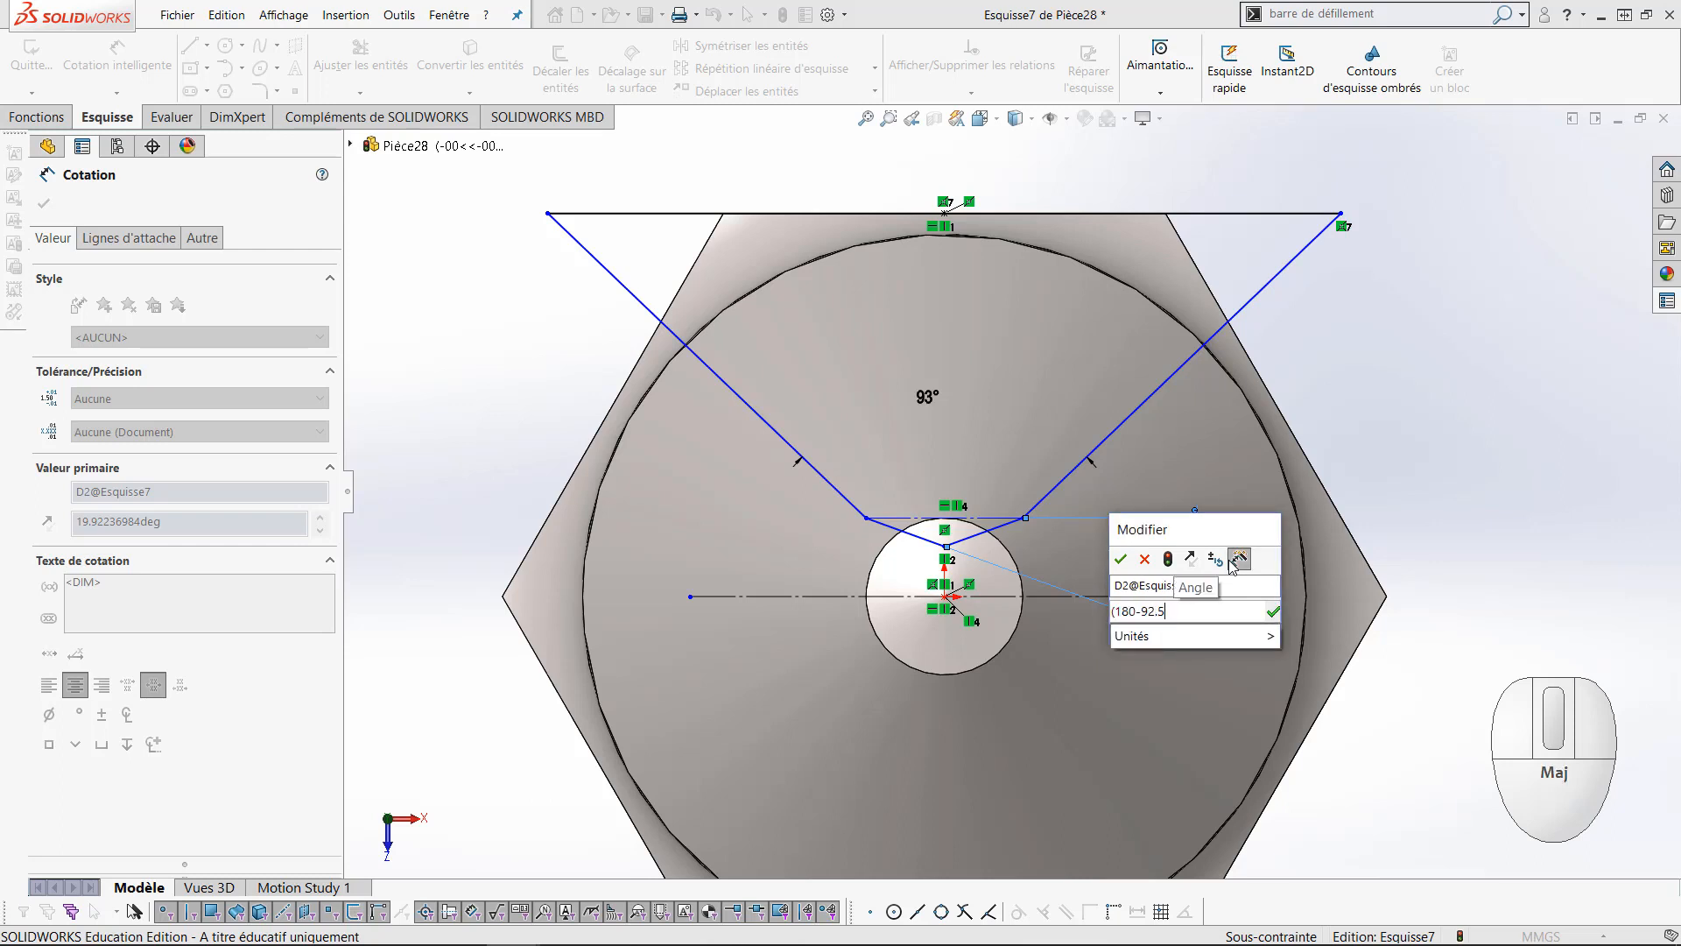
type(")/4")
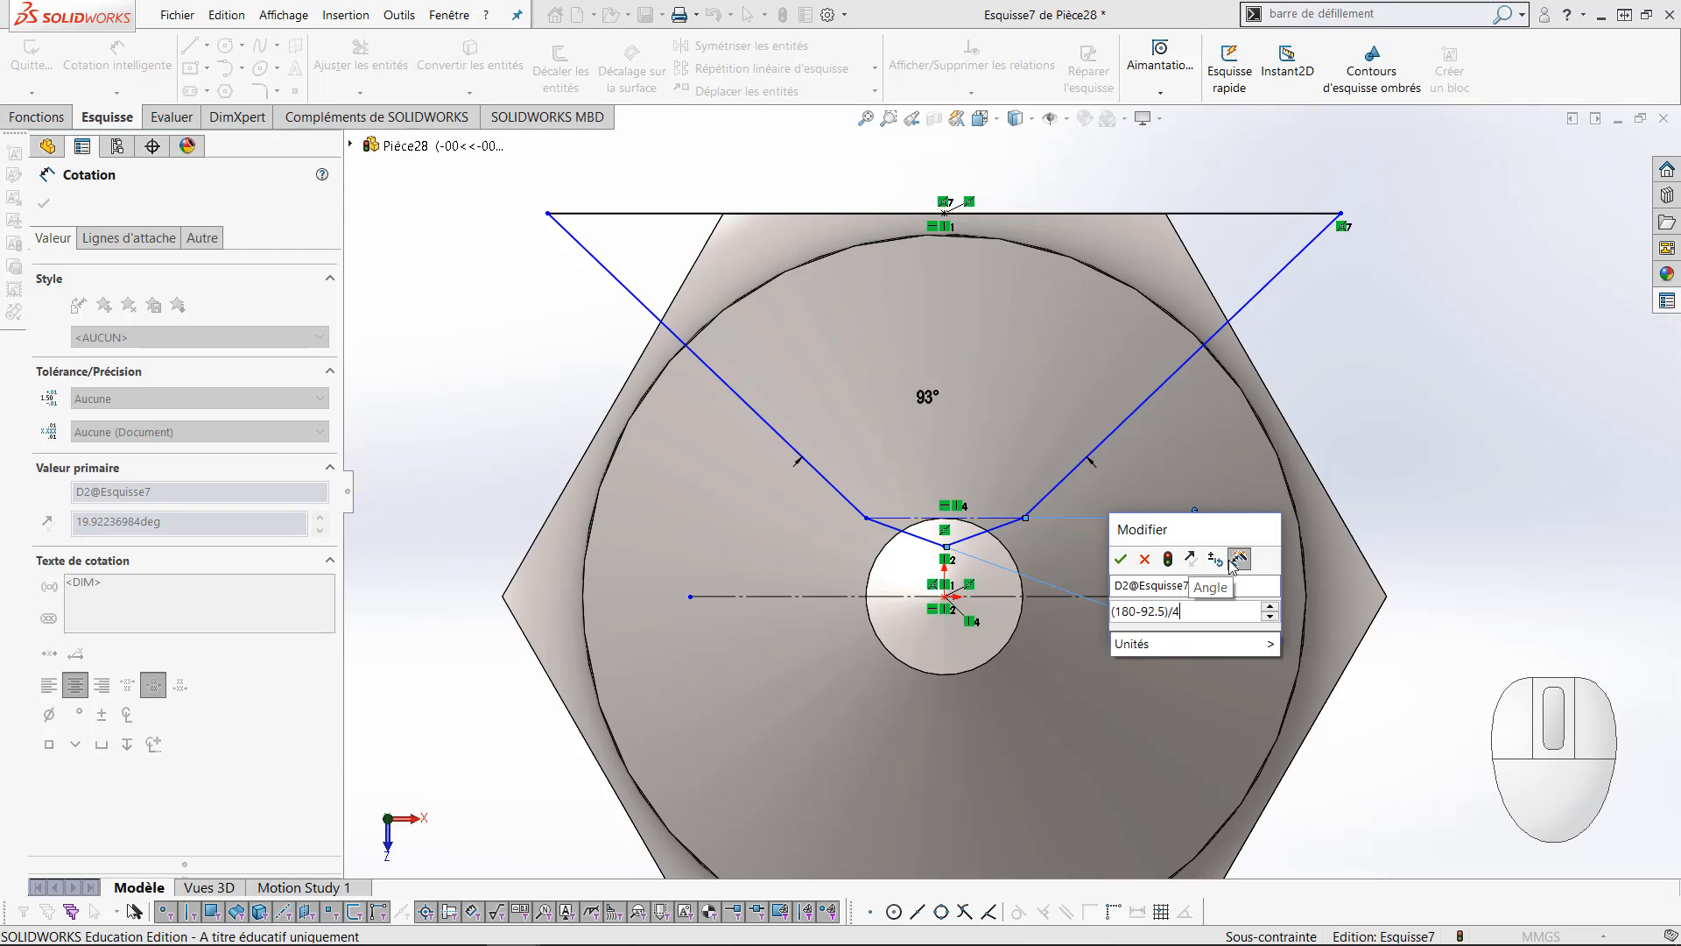
key("Return")
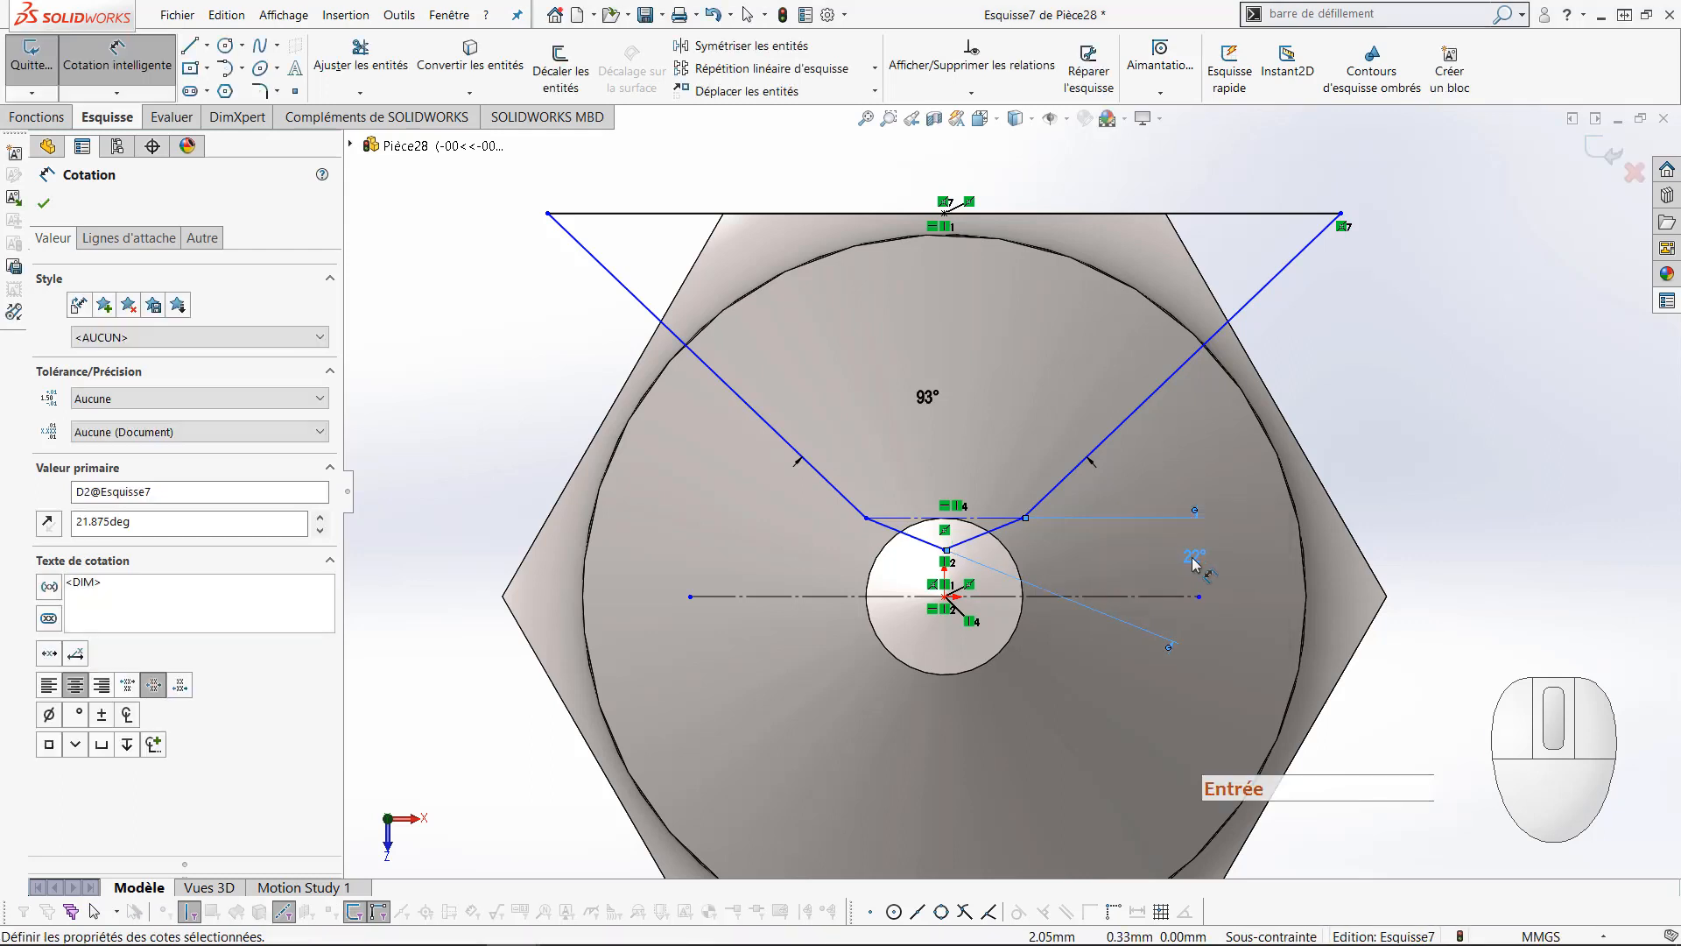
Reopen the V's angle dimension to check its exact value, and close it without changing it
double_click(1195, 562)
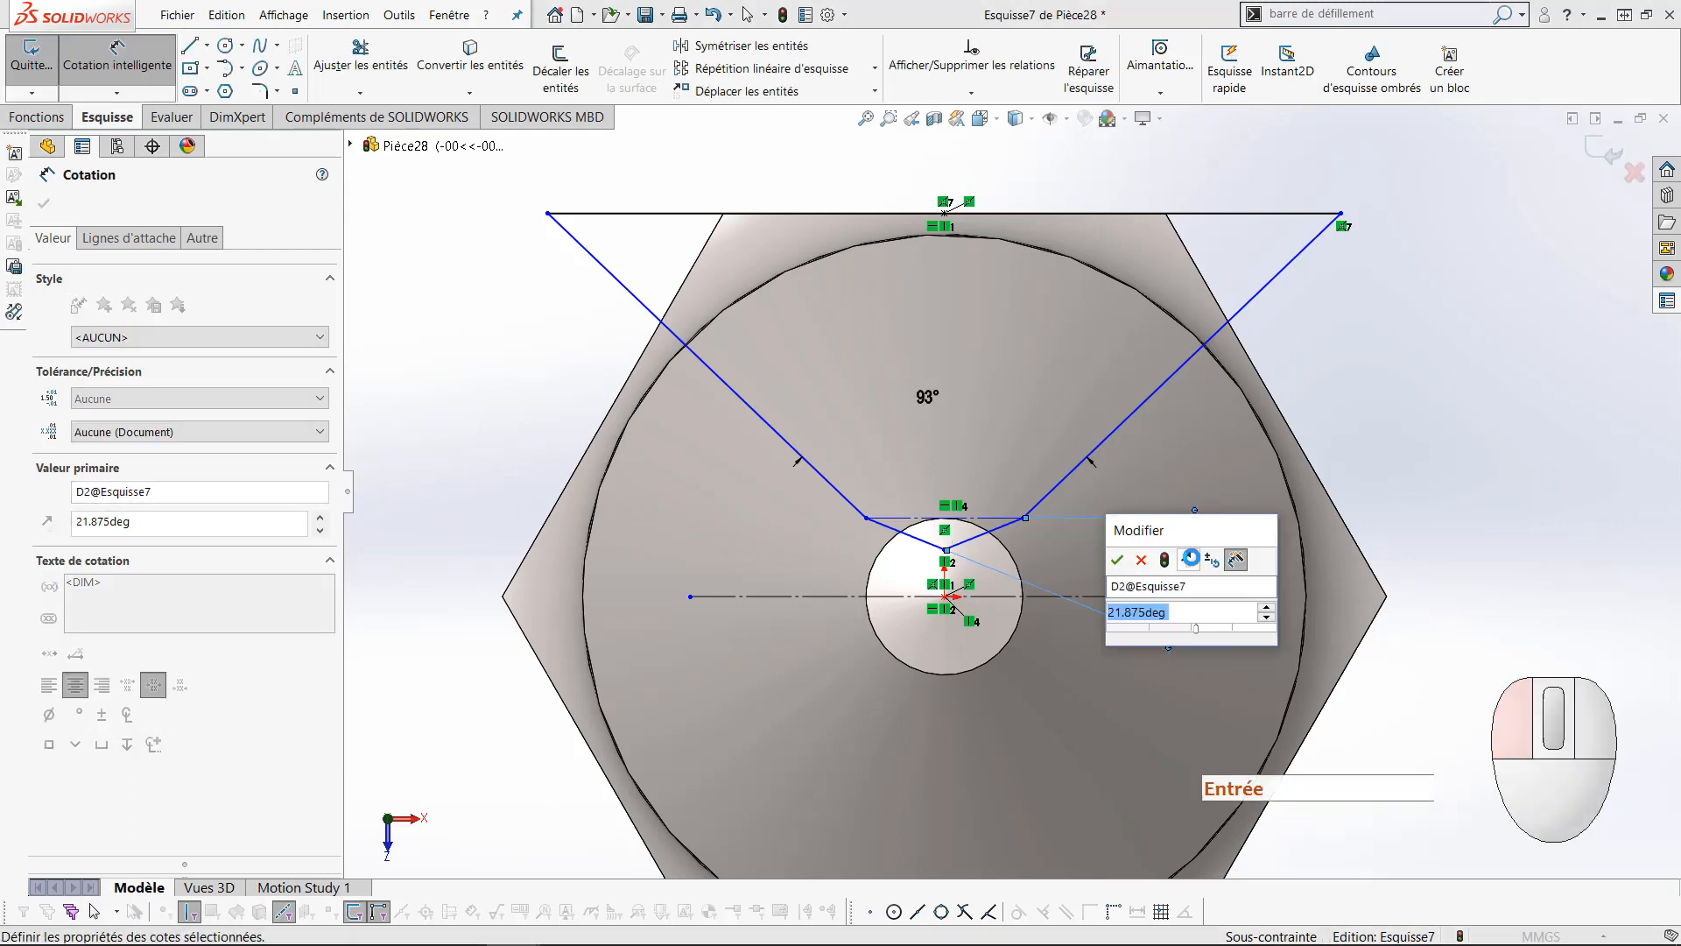
left_click(1394, 466)
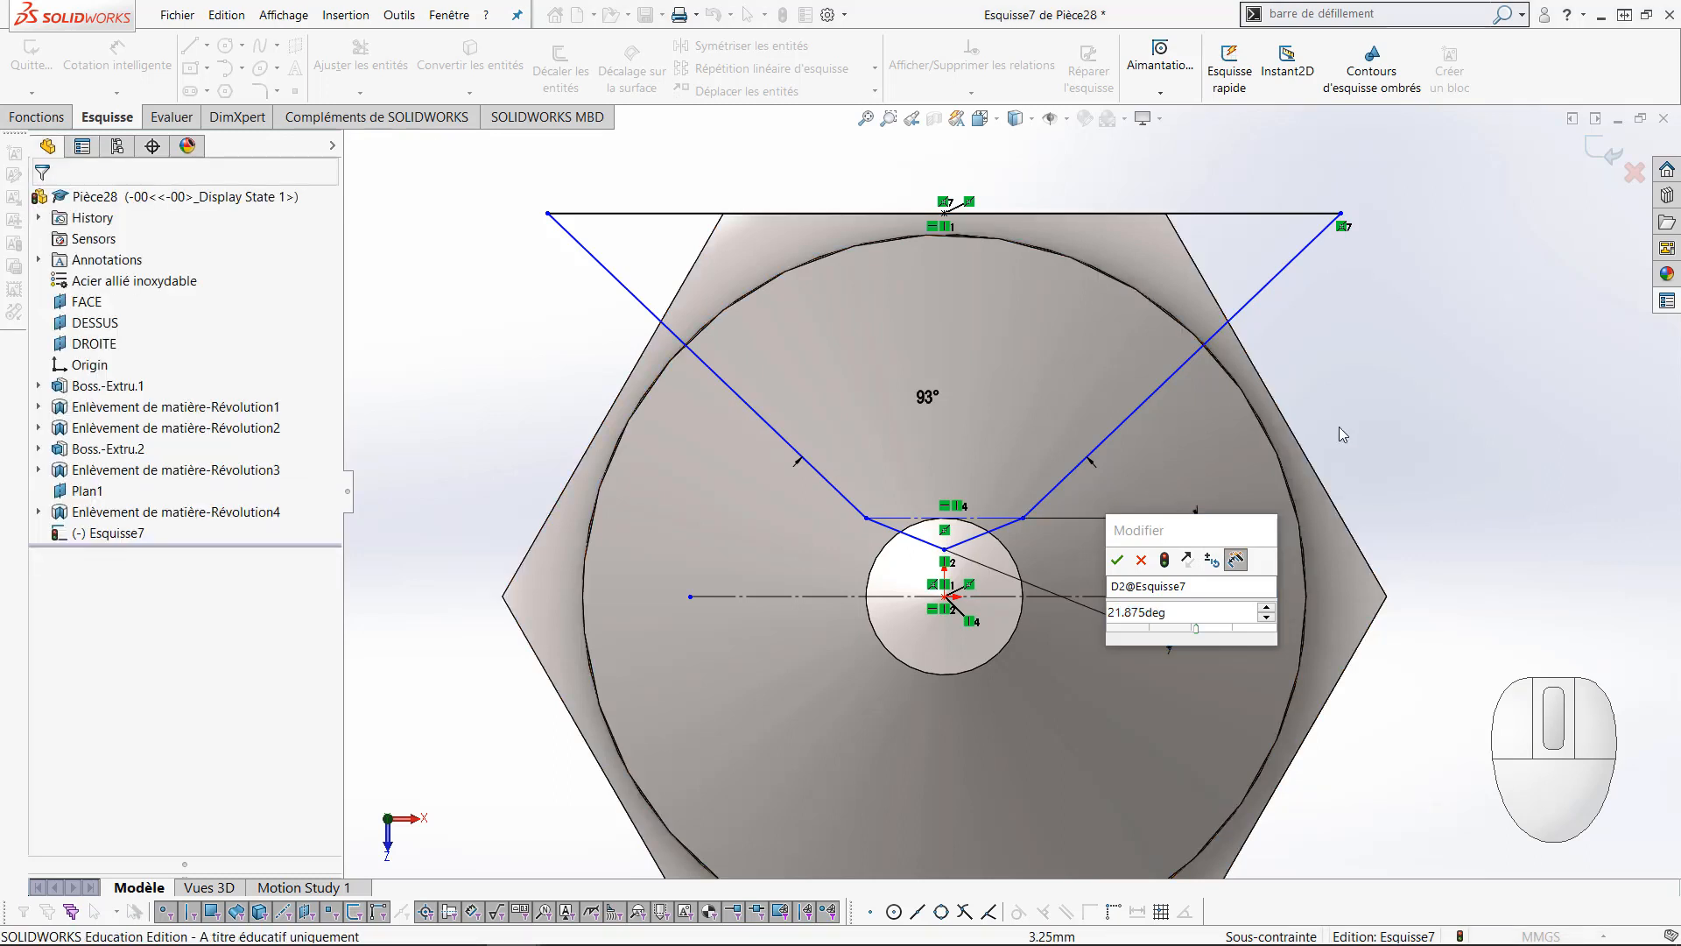
key("Escape")
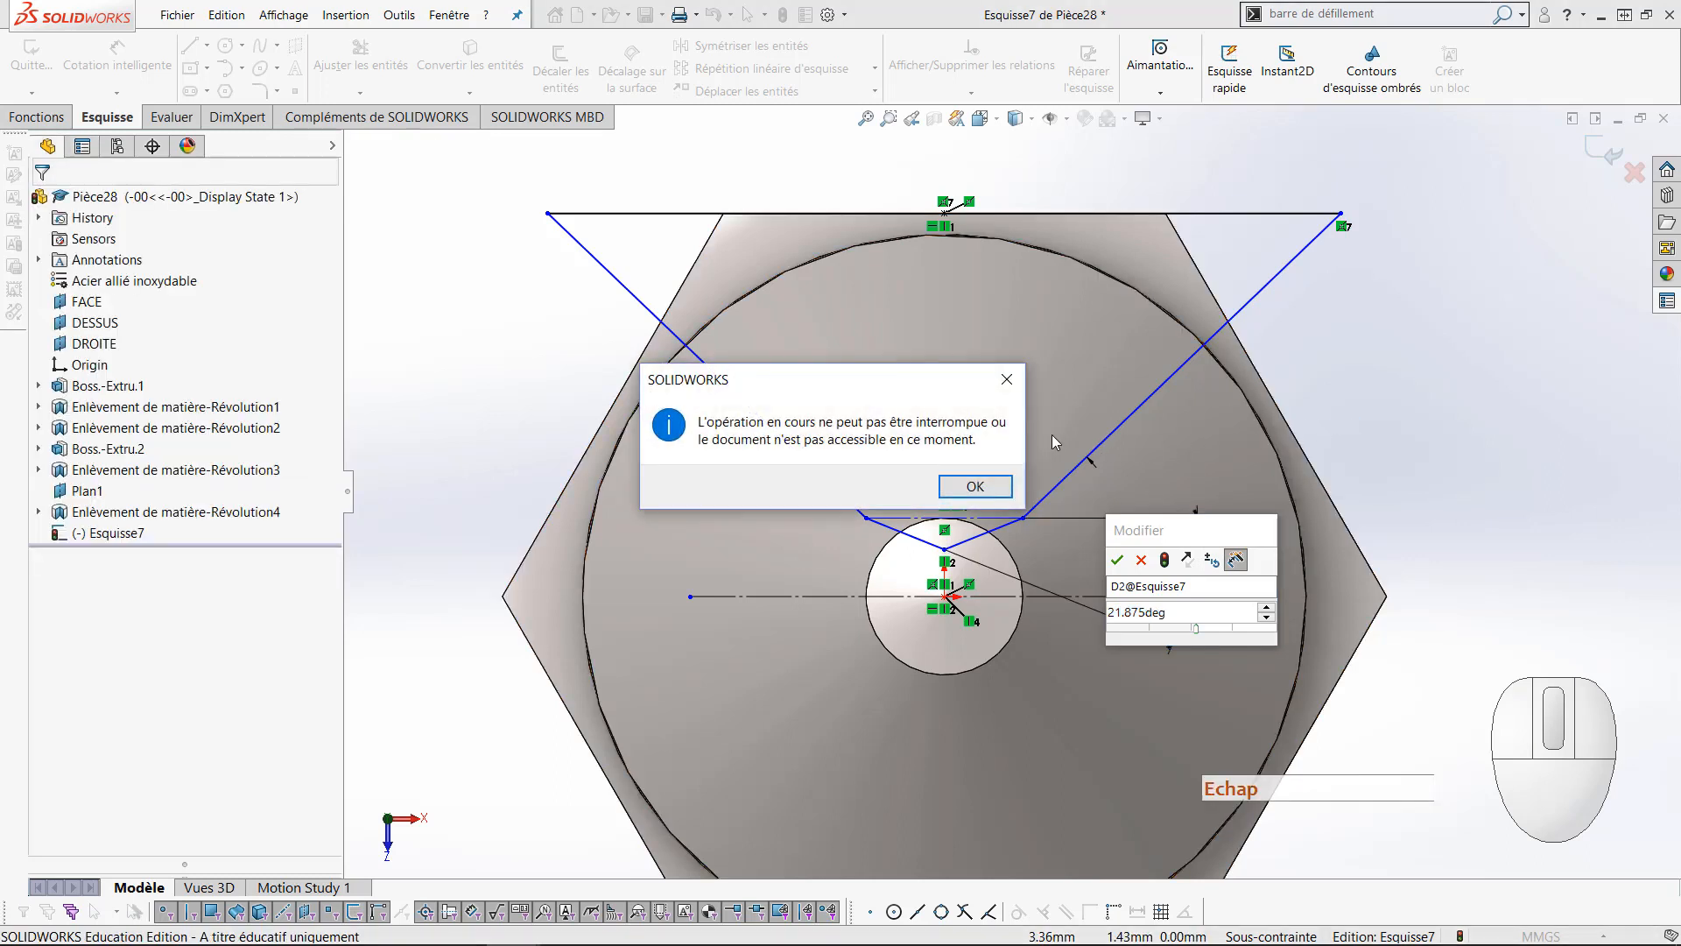
key("Escape")
left_click(1121, 561)
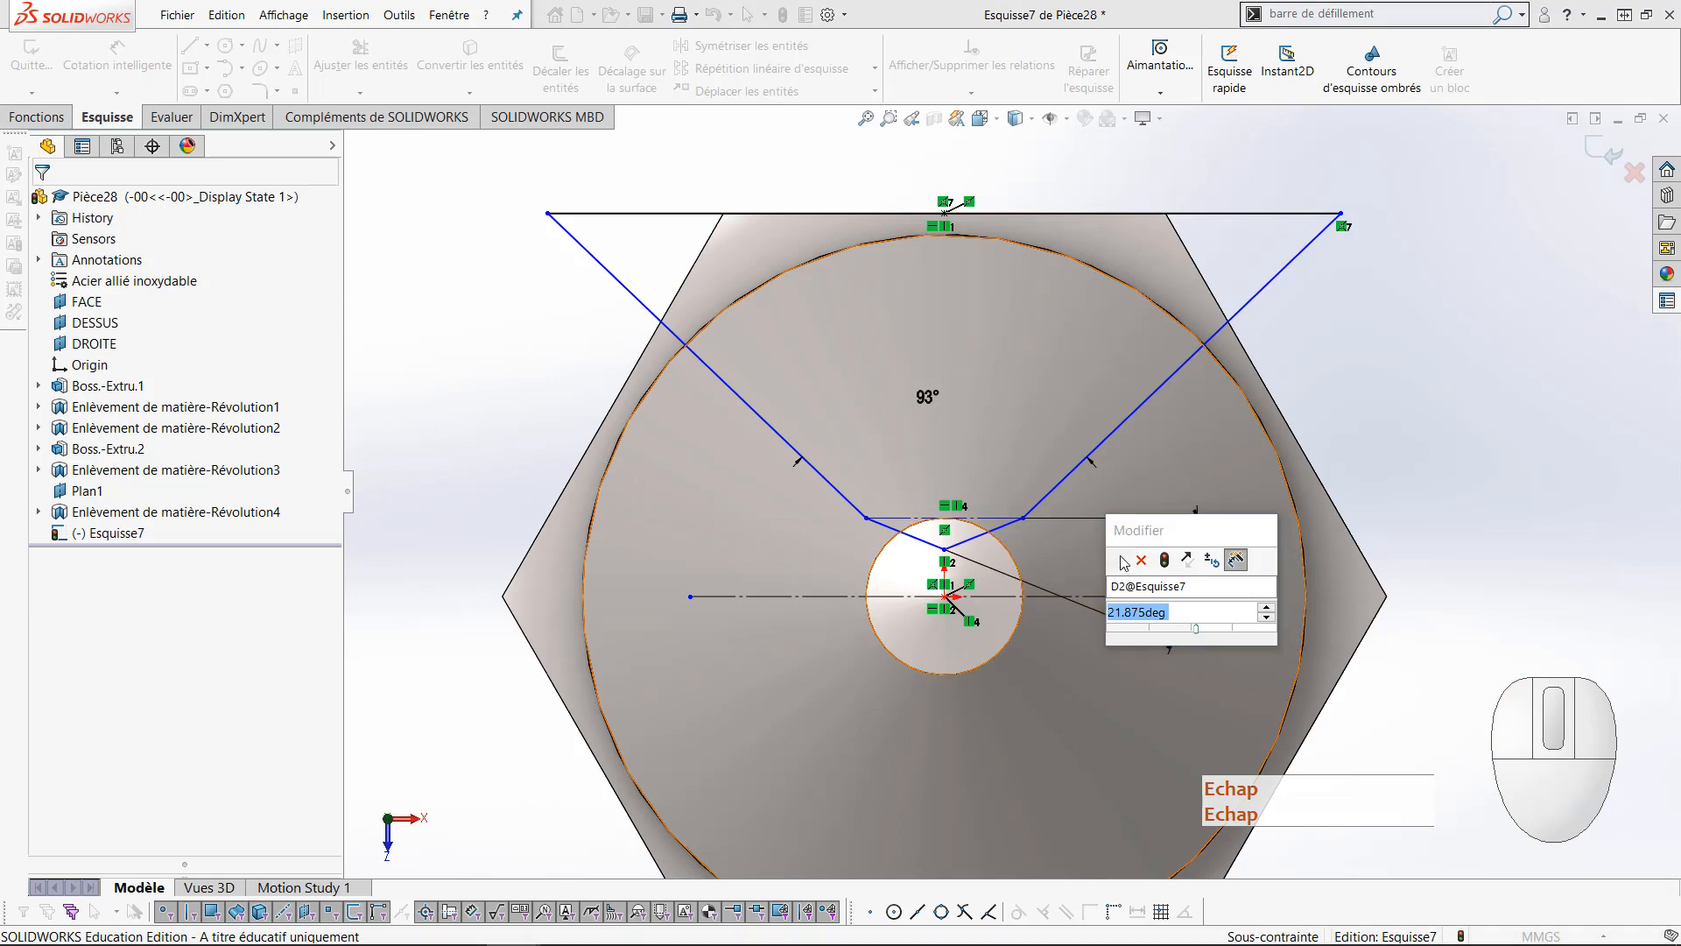
scroll(988, 499, "down", 2)
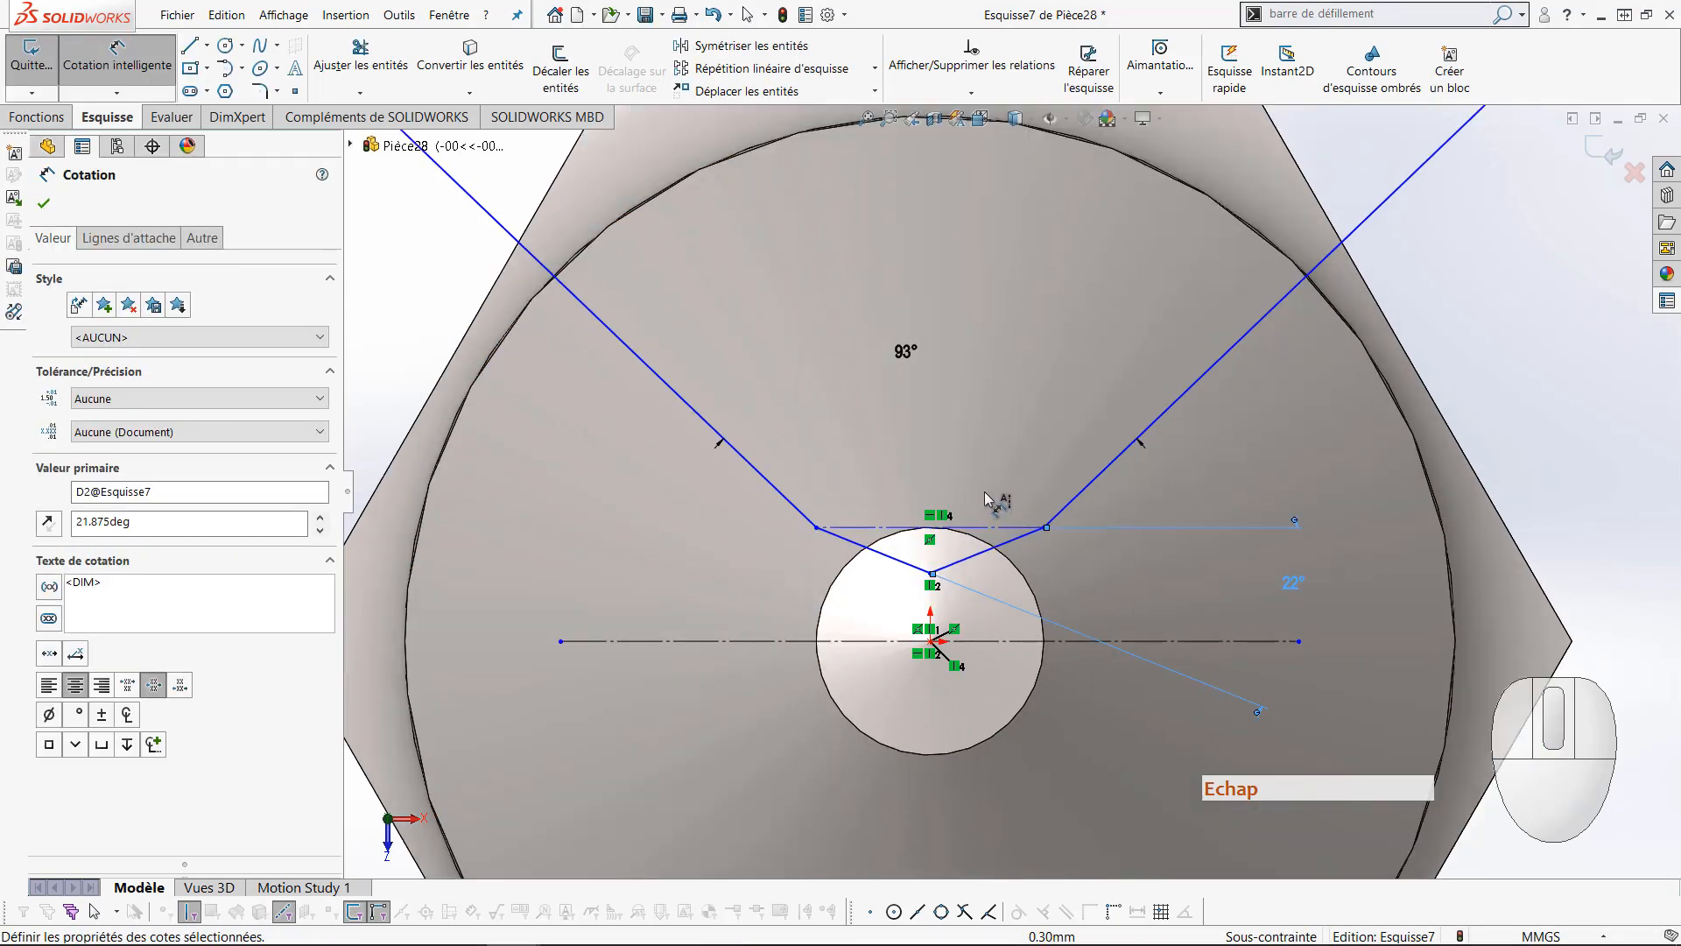
key("Escape")
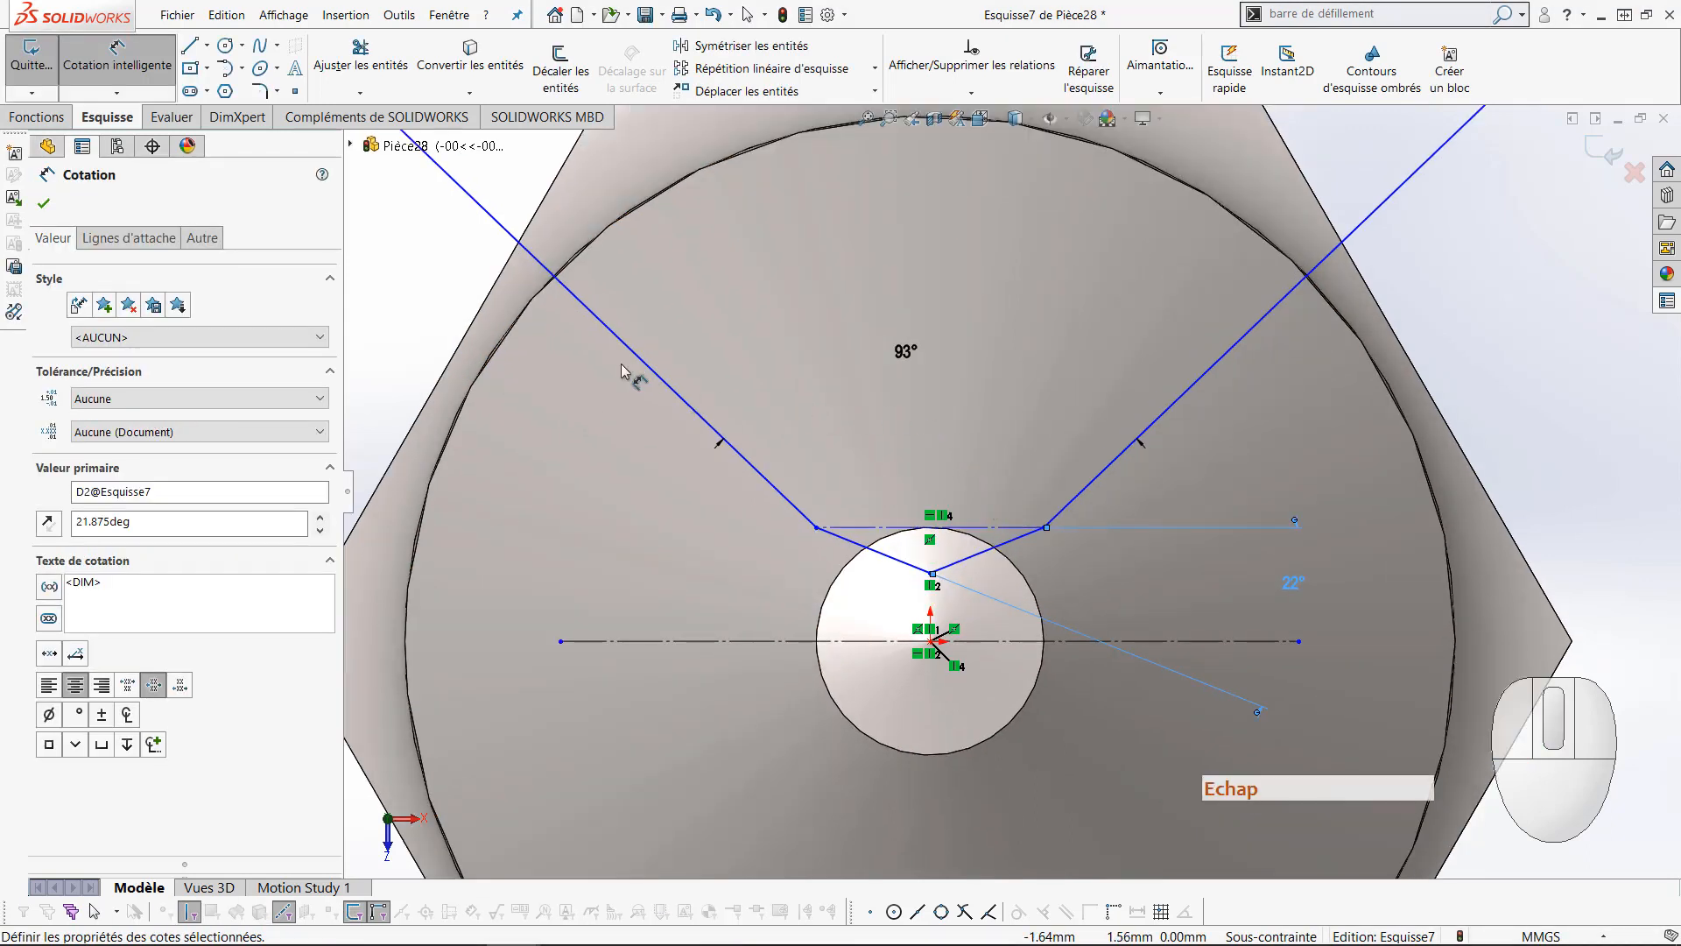
key("Escape")
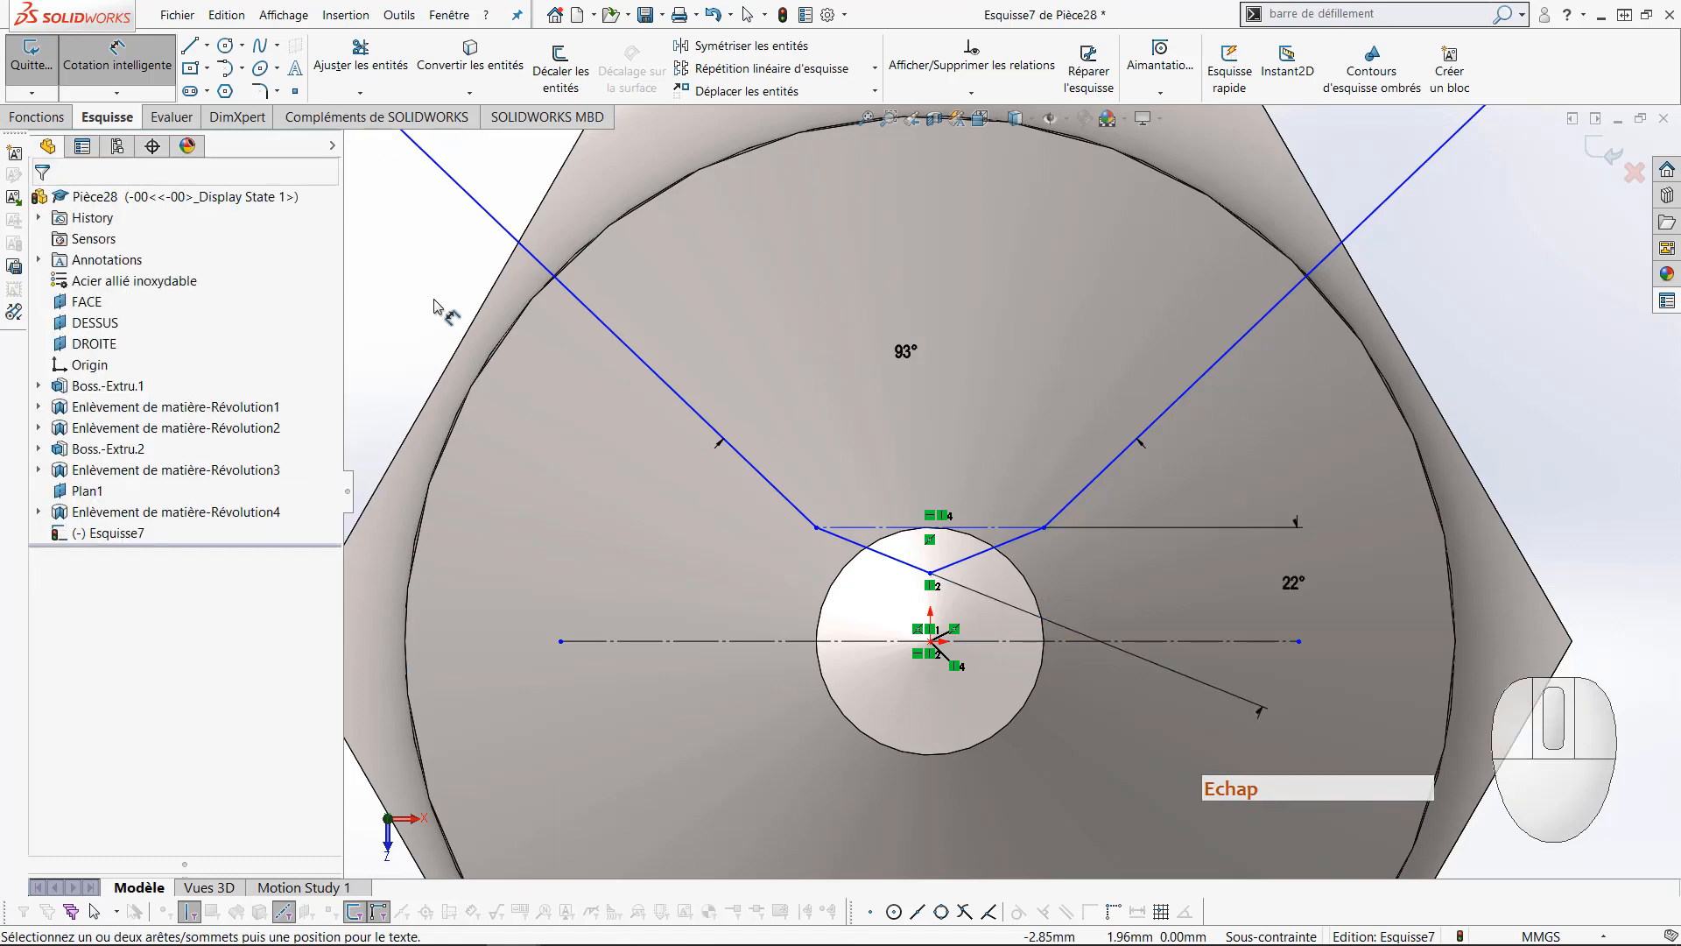
key("Escape")
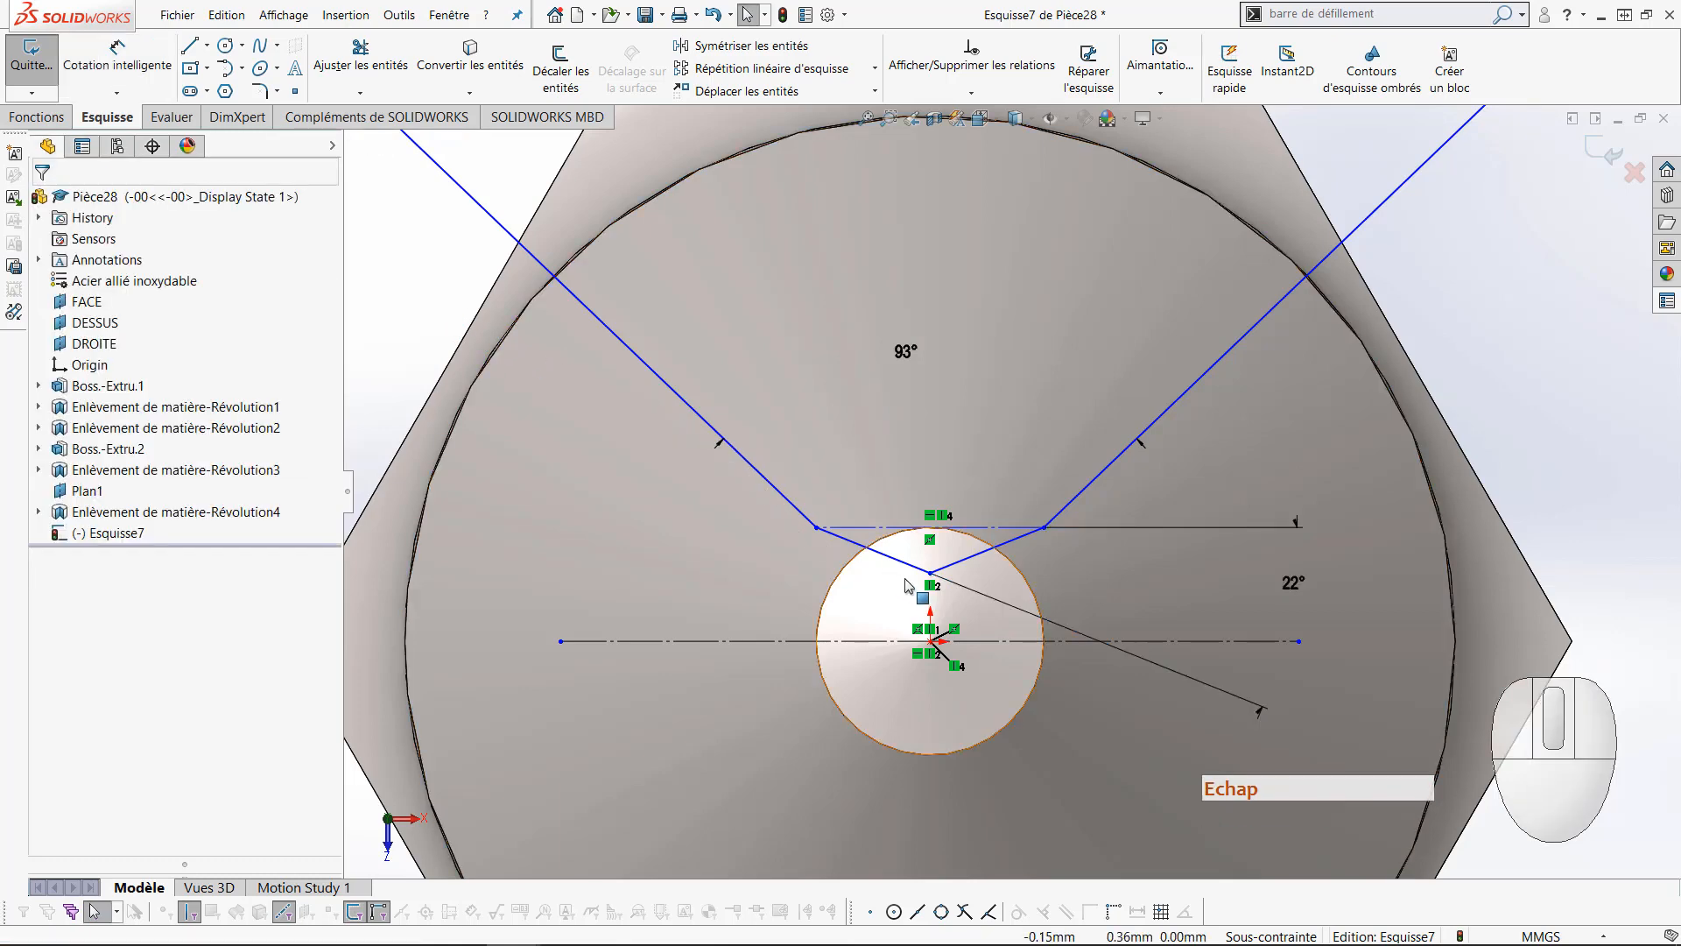
Add a doubled dimension of 1.15 mm from the V's vertex to the horizontal centreline through the origin
scroll(905, 588, "up", 2)
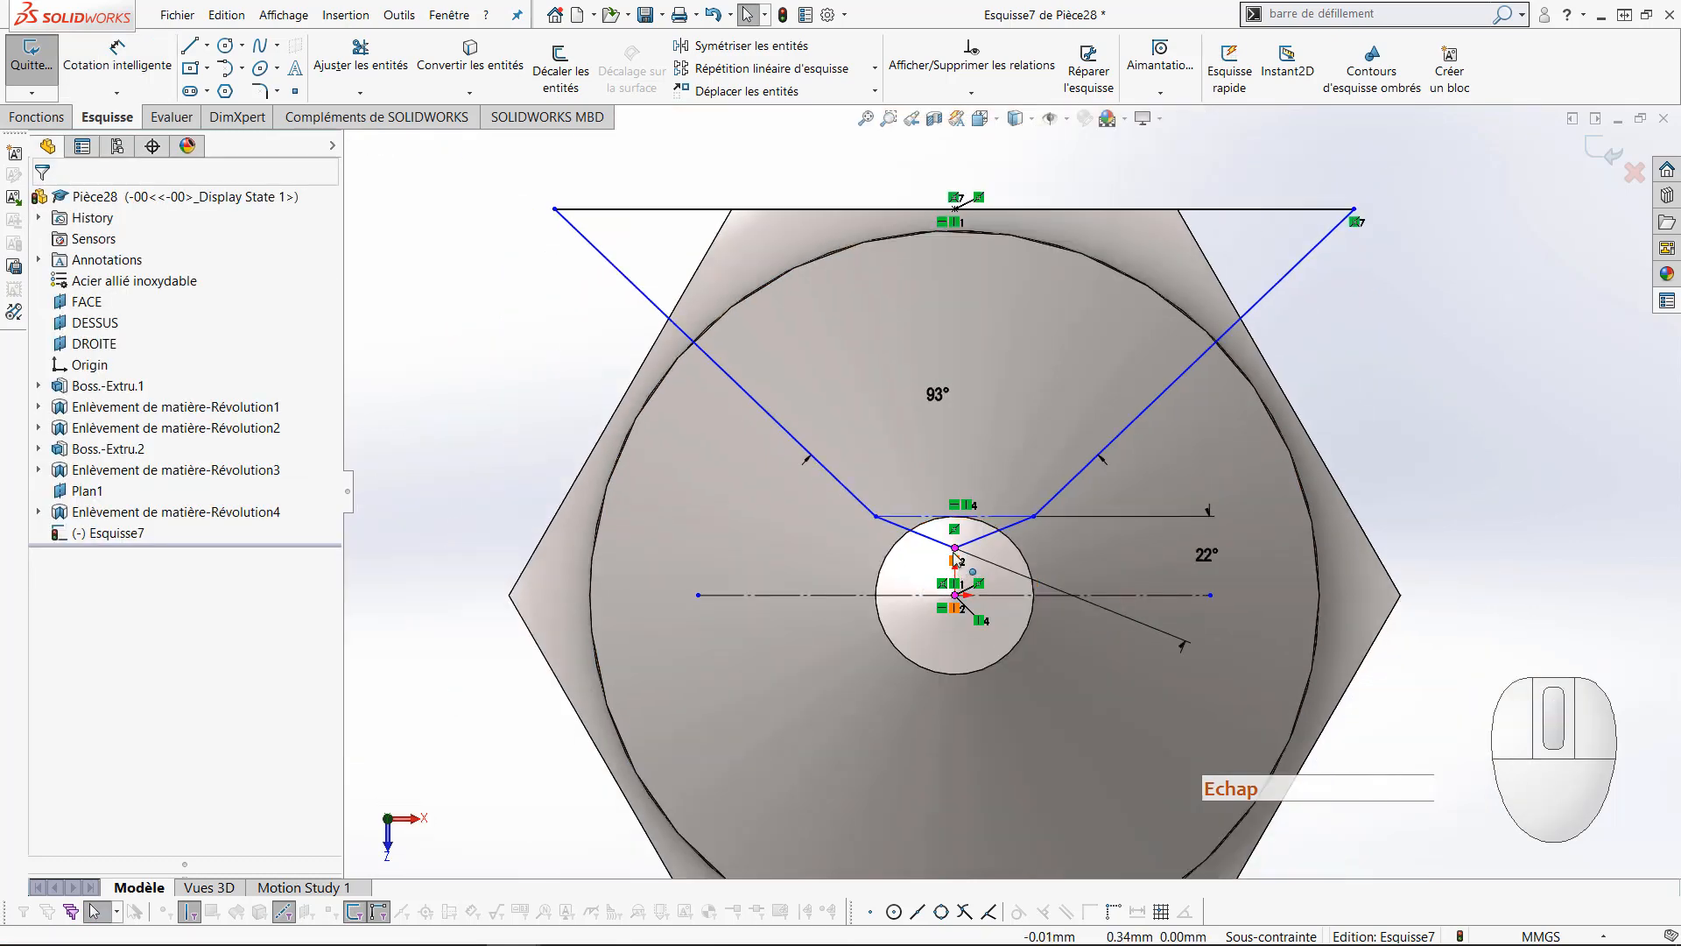
right_click_drag(1631, 533, 1579, 381)
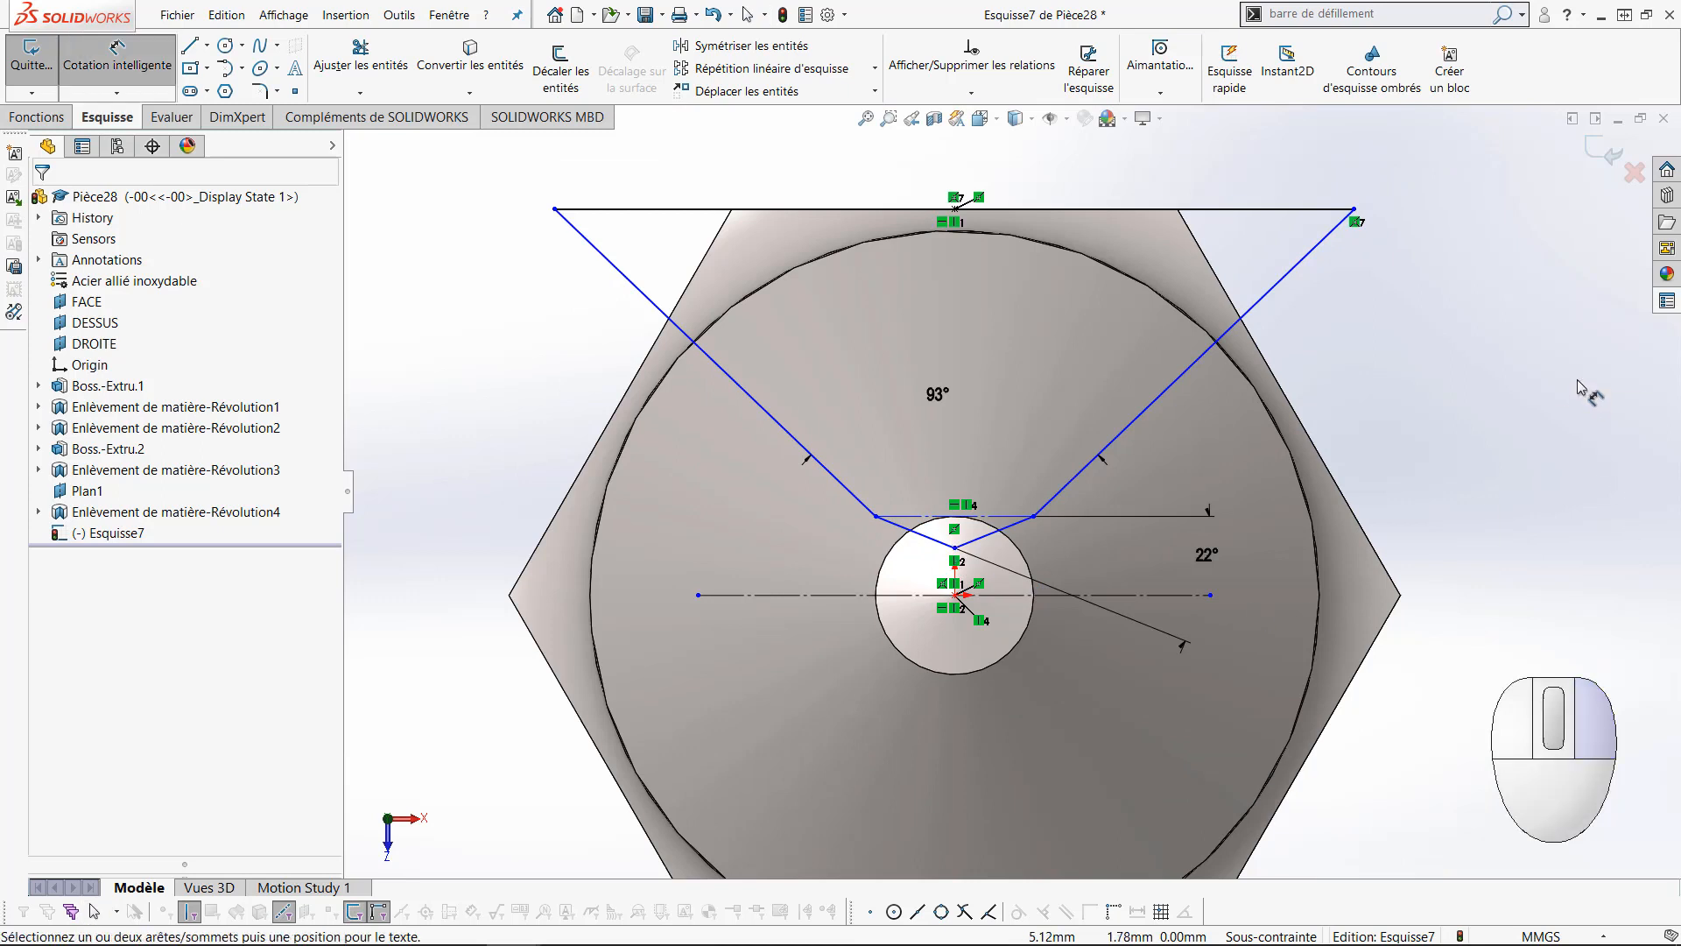
left_click(954, 548)
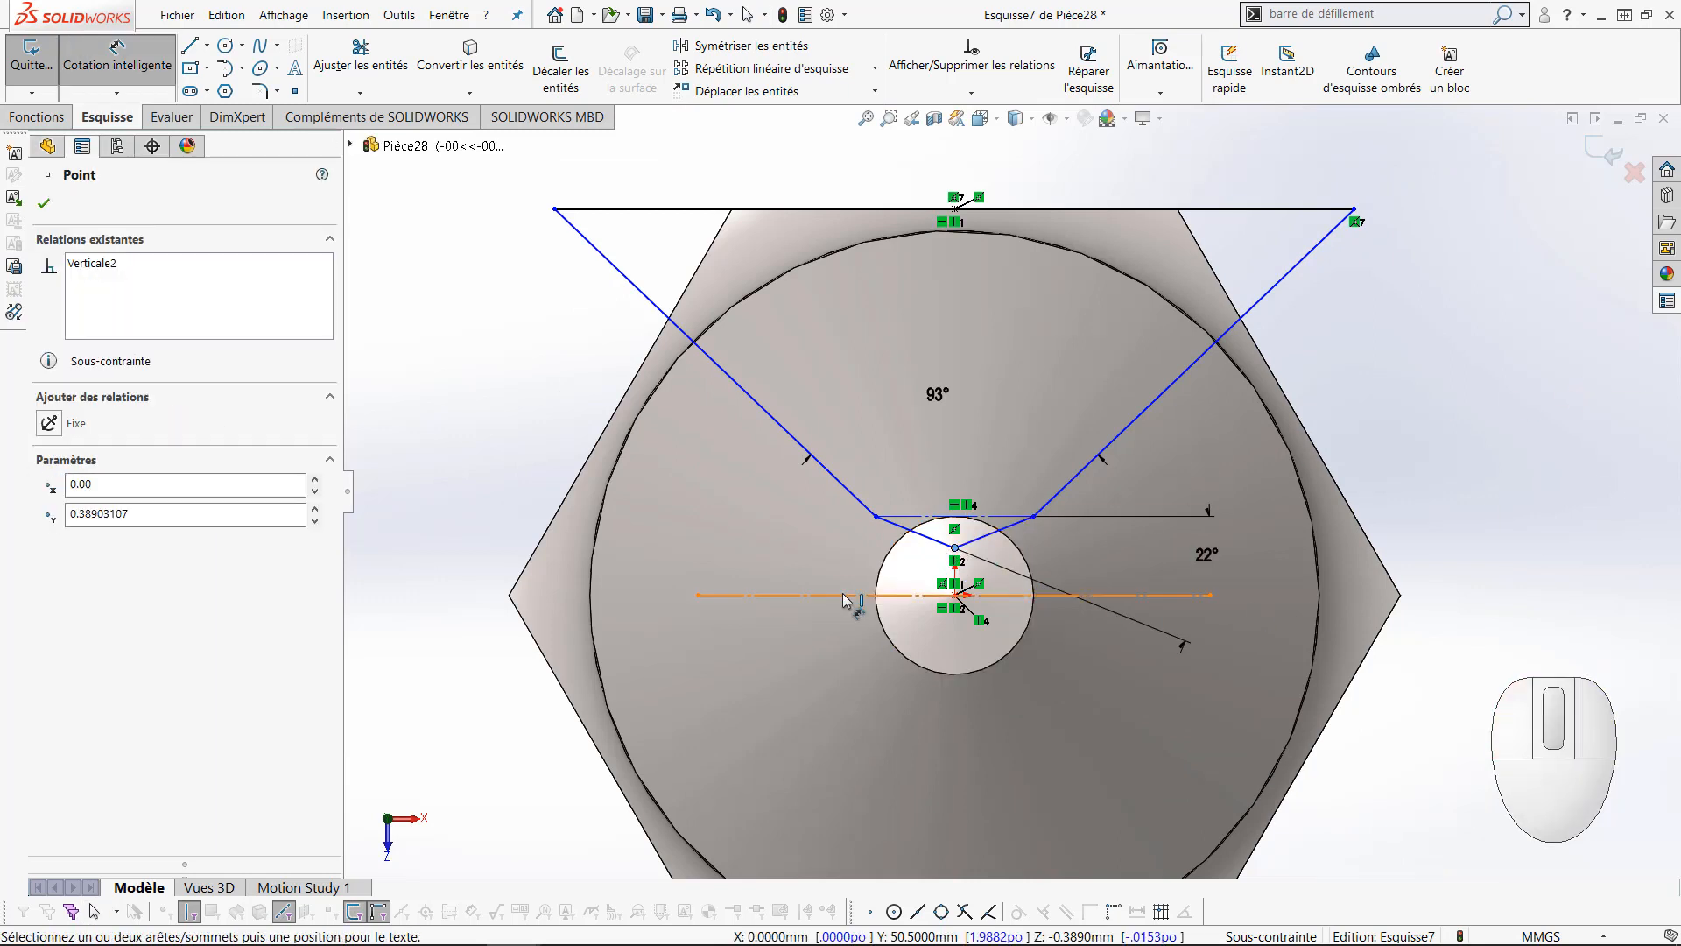
left_click(878, 593)
left_click(841, 663)
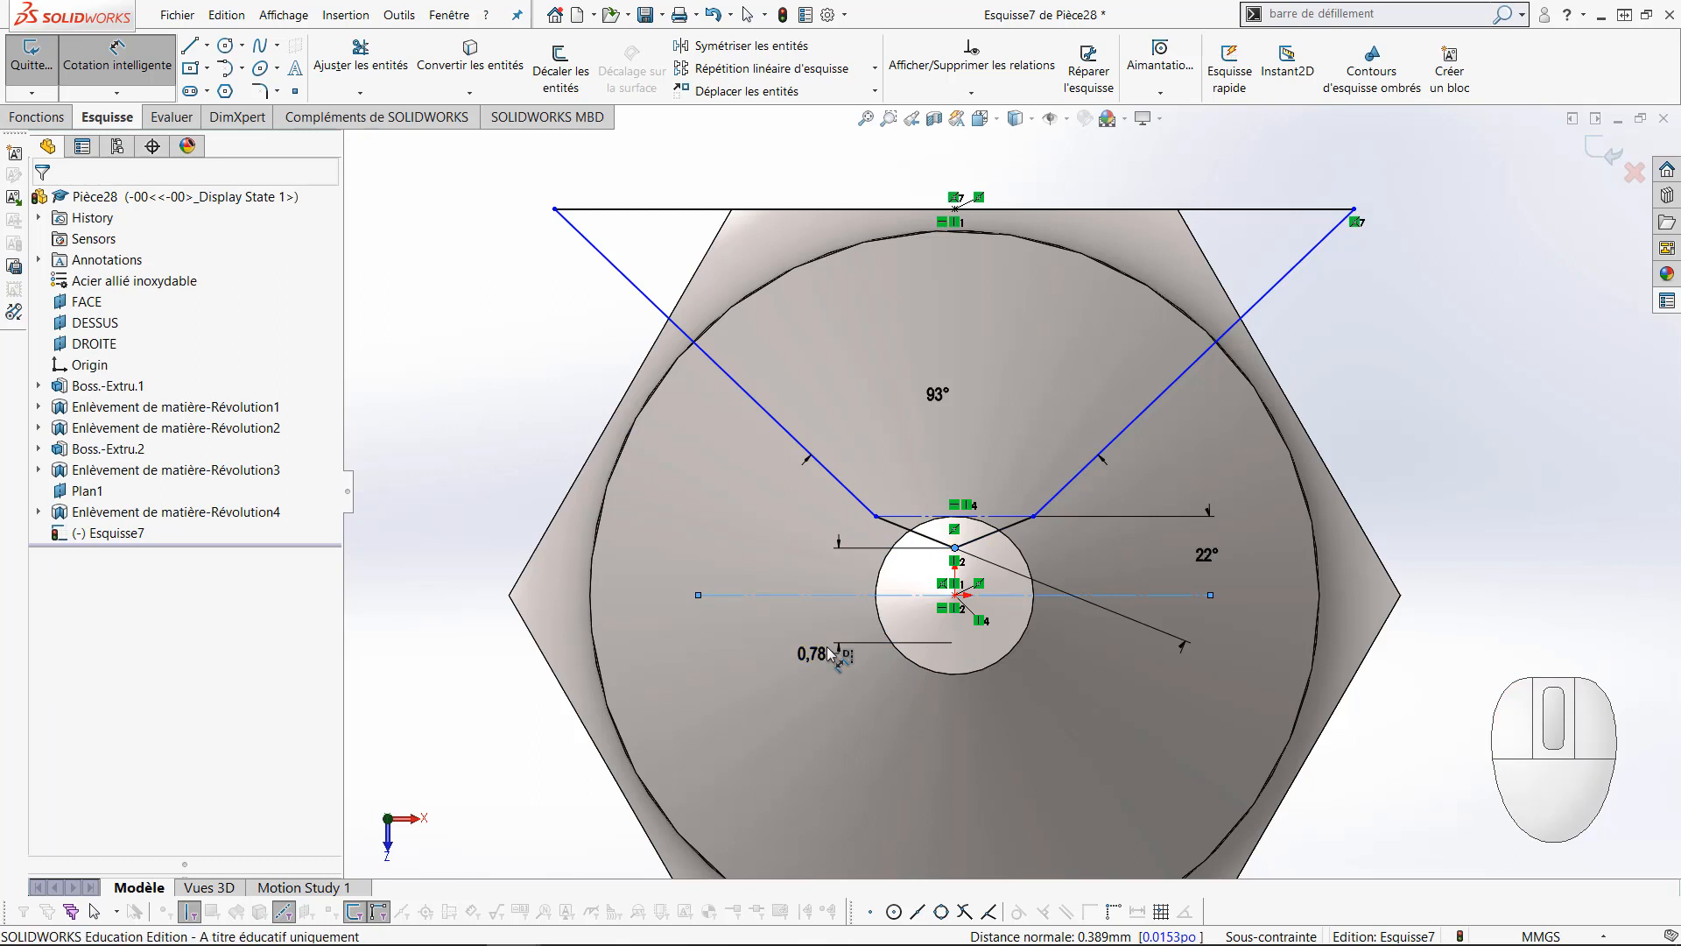
type("1.15")
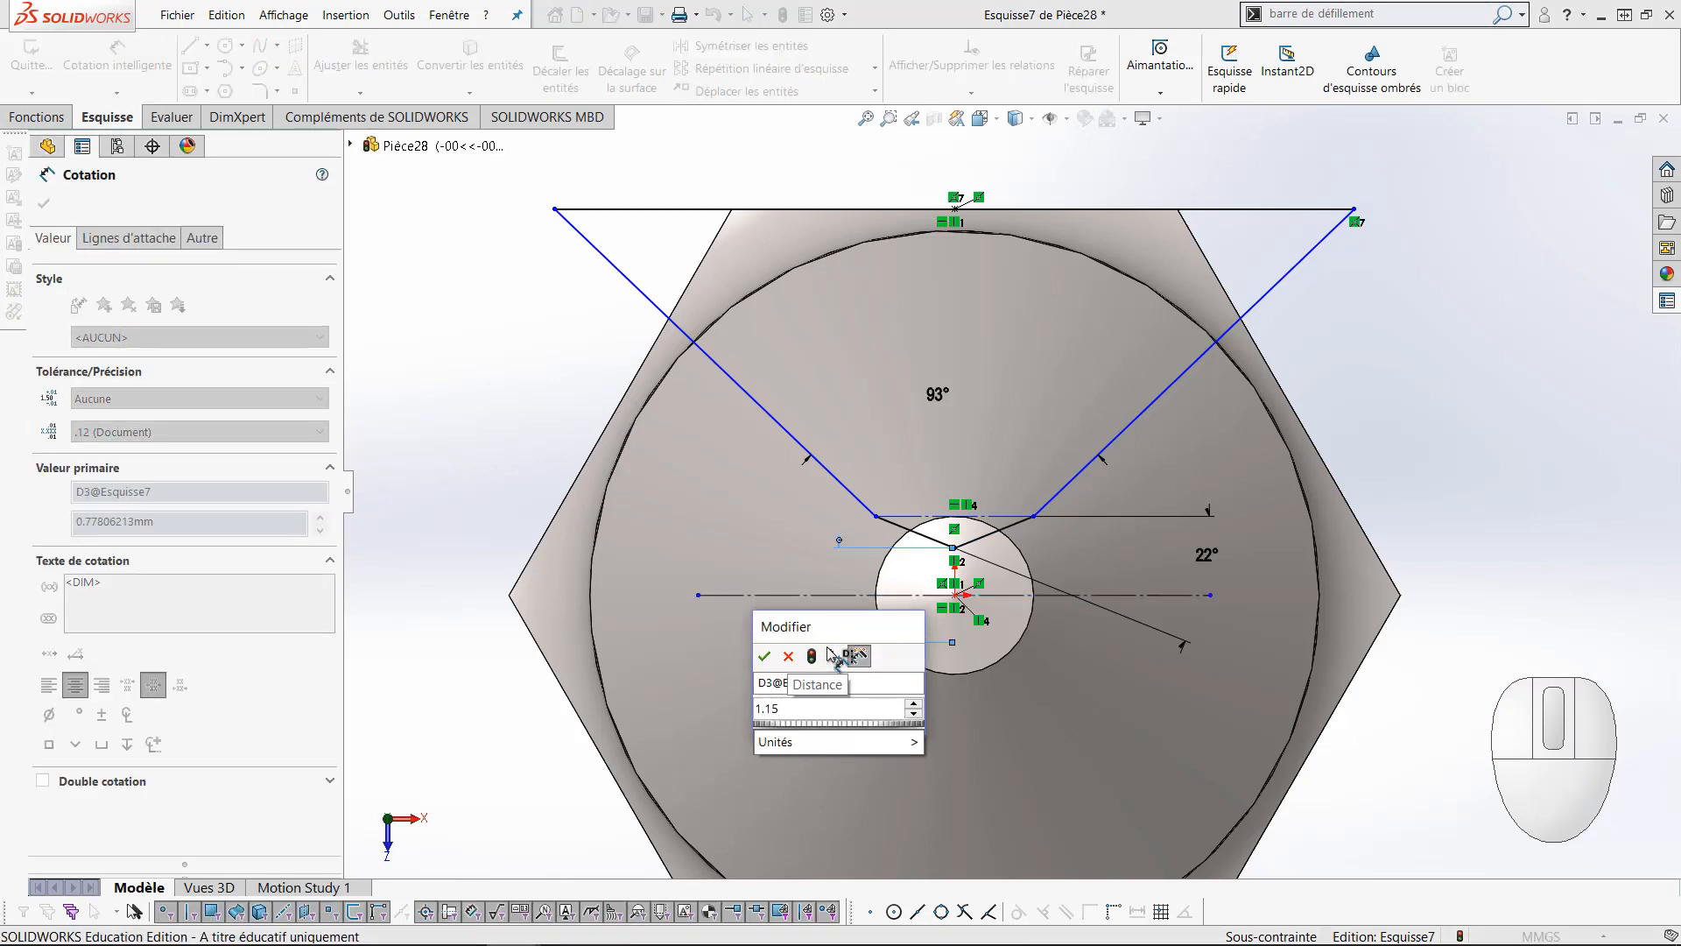
key("Return")
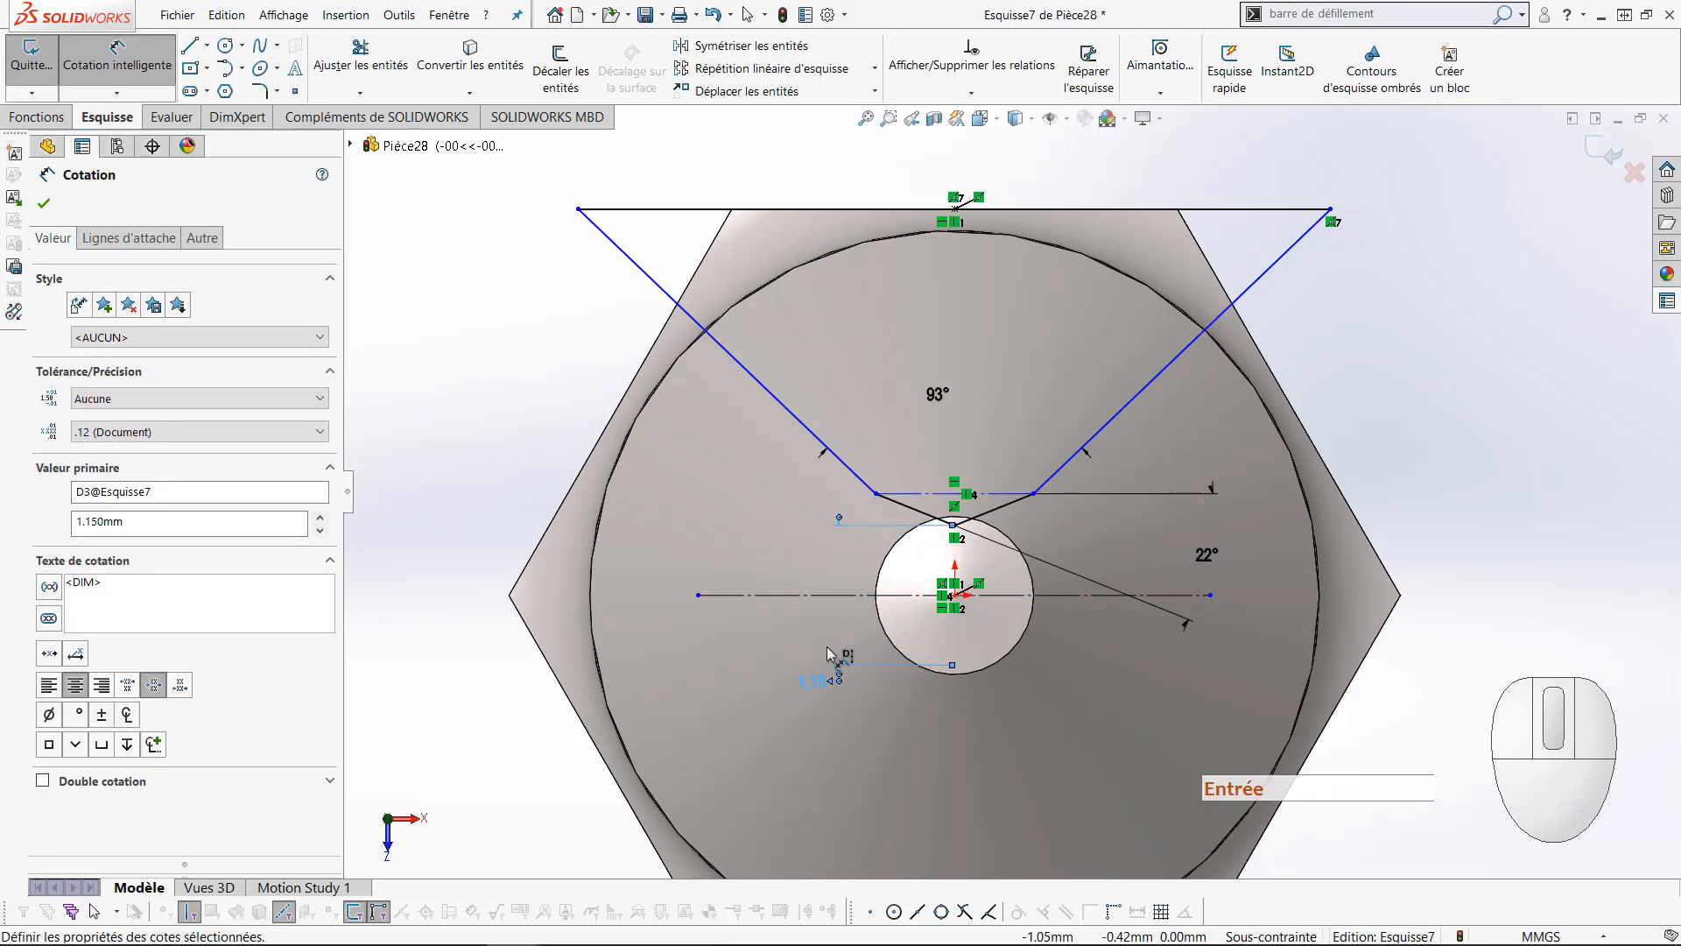
key("Escape")
key("Escape")
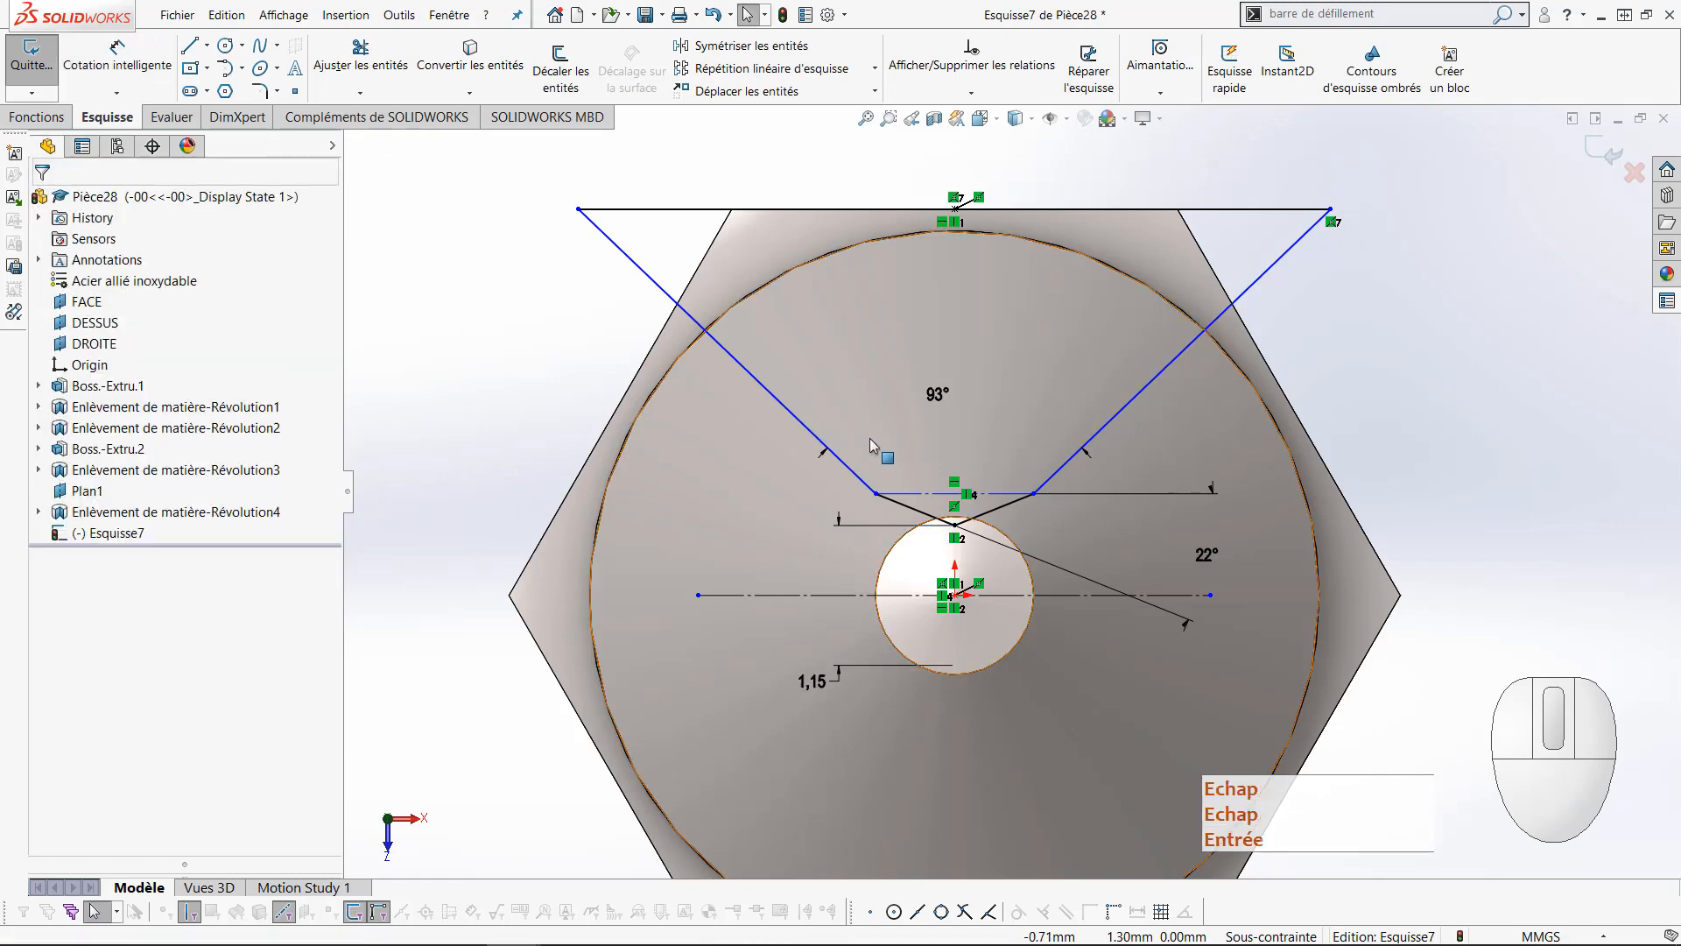
Attach the corner between the slanted side and the V to the tip's small circular edge, and exit the sketch
scroll(874, 473, "down", 5)
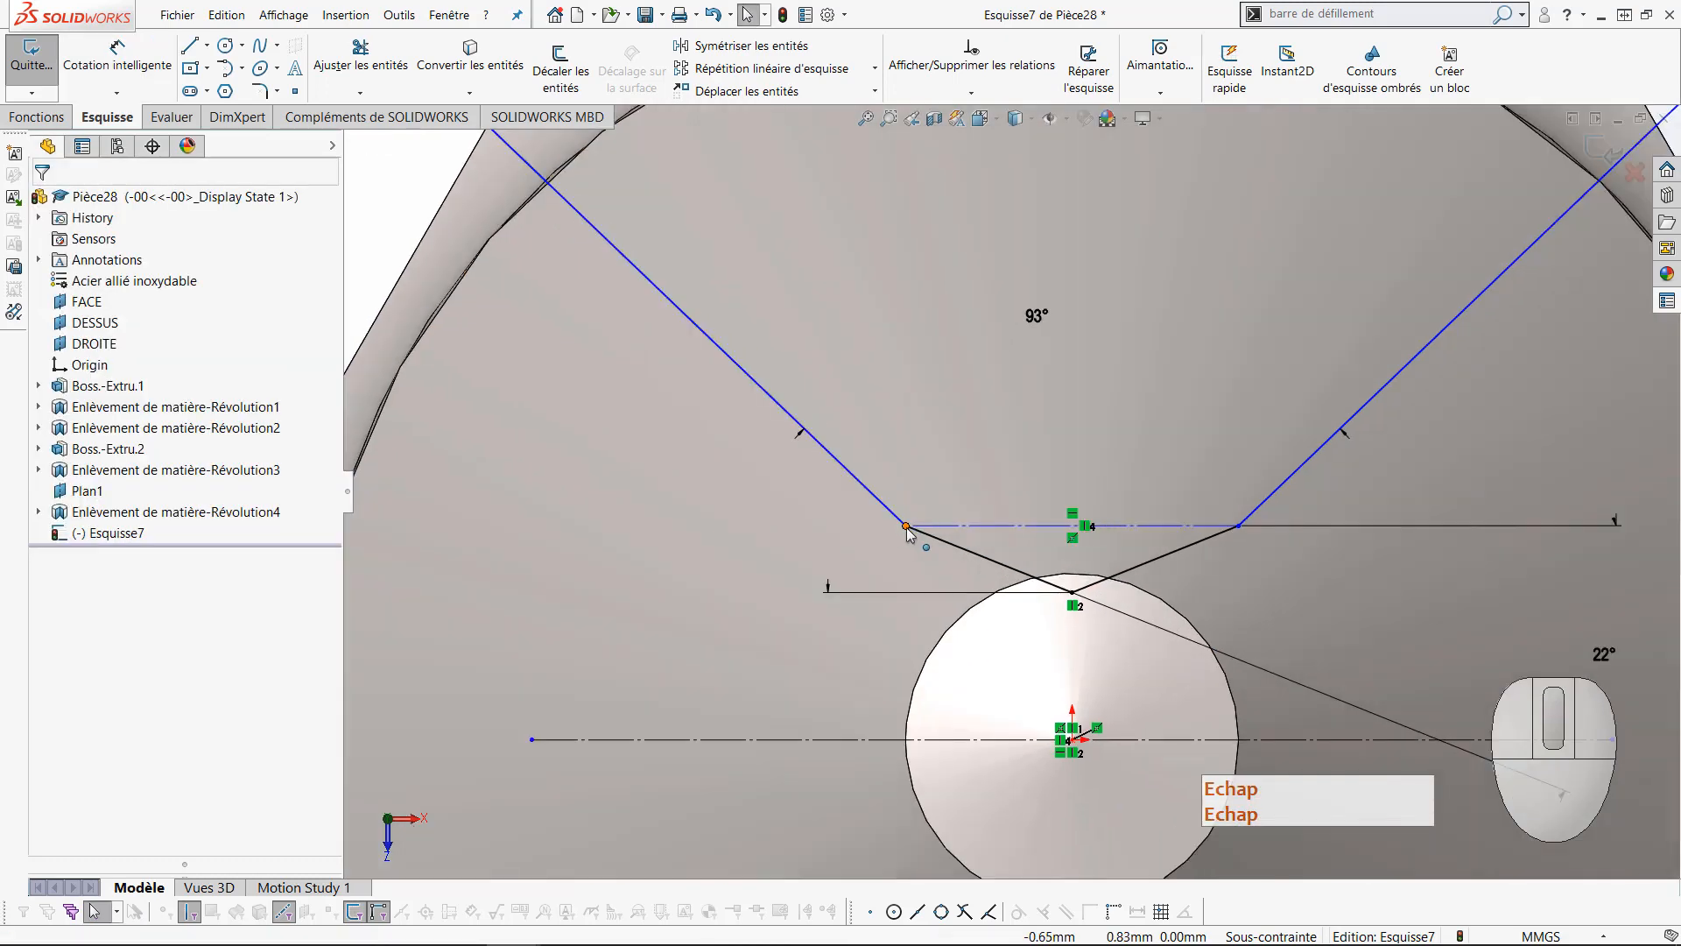
left_click_drag(907, 526, 1036, 587)
key("Escape")
key("Escape")
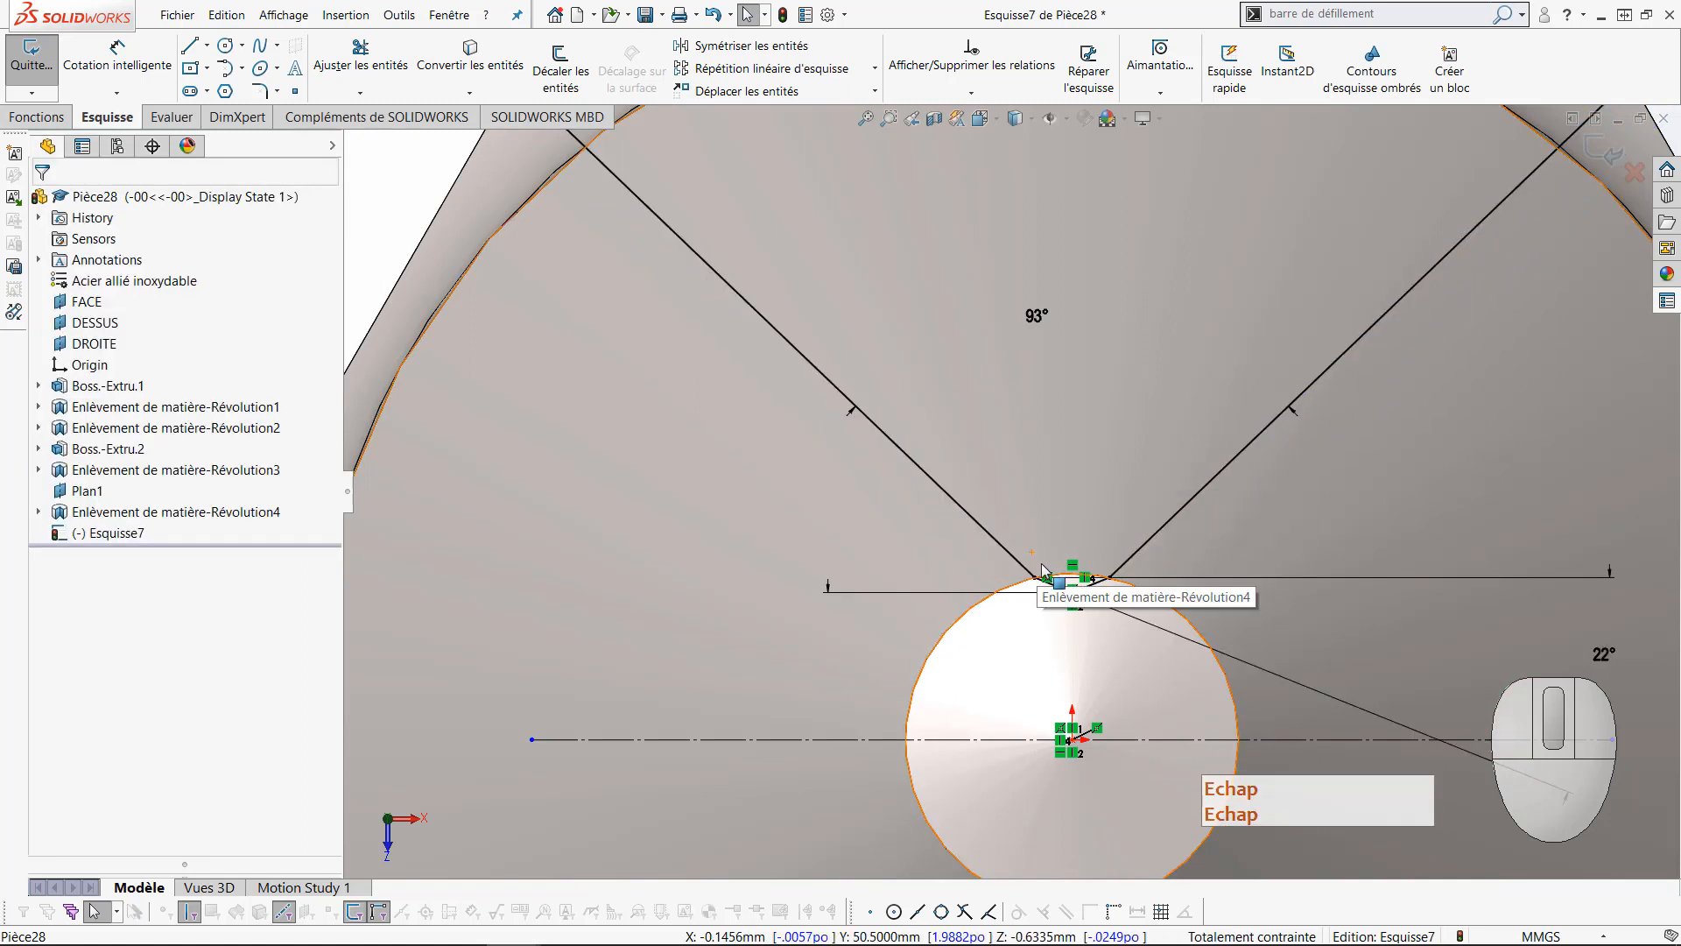
scroll(1028, 584, "down", 4)
left_click(996, 586)
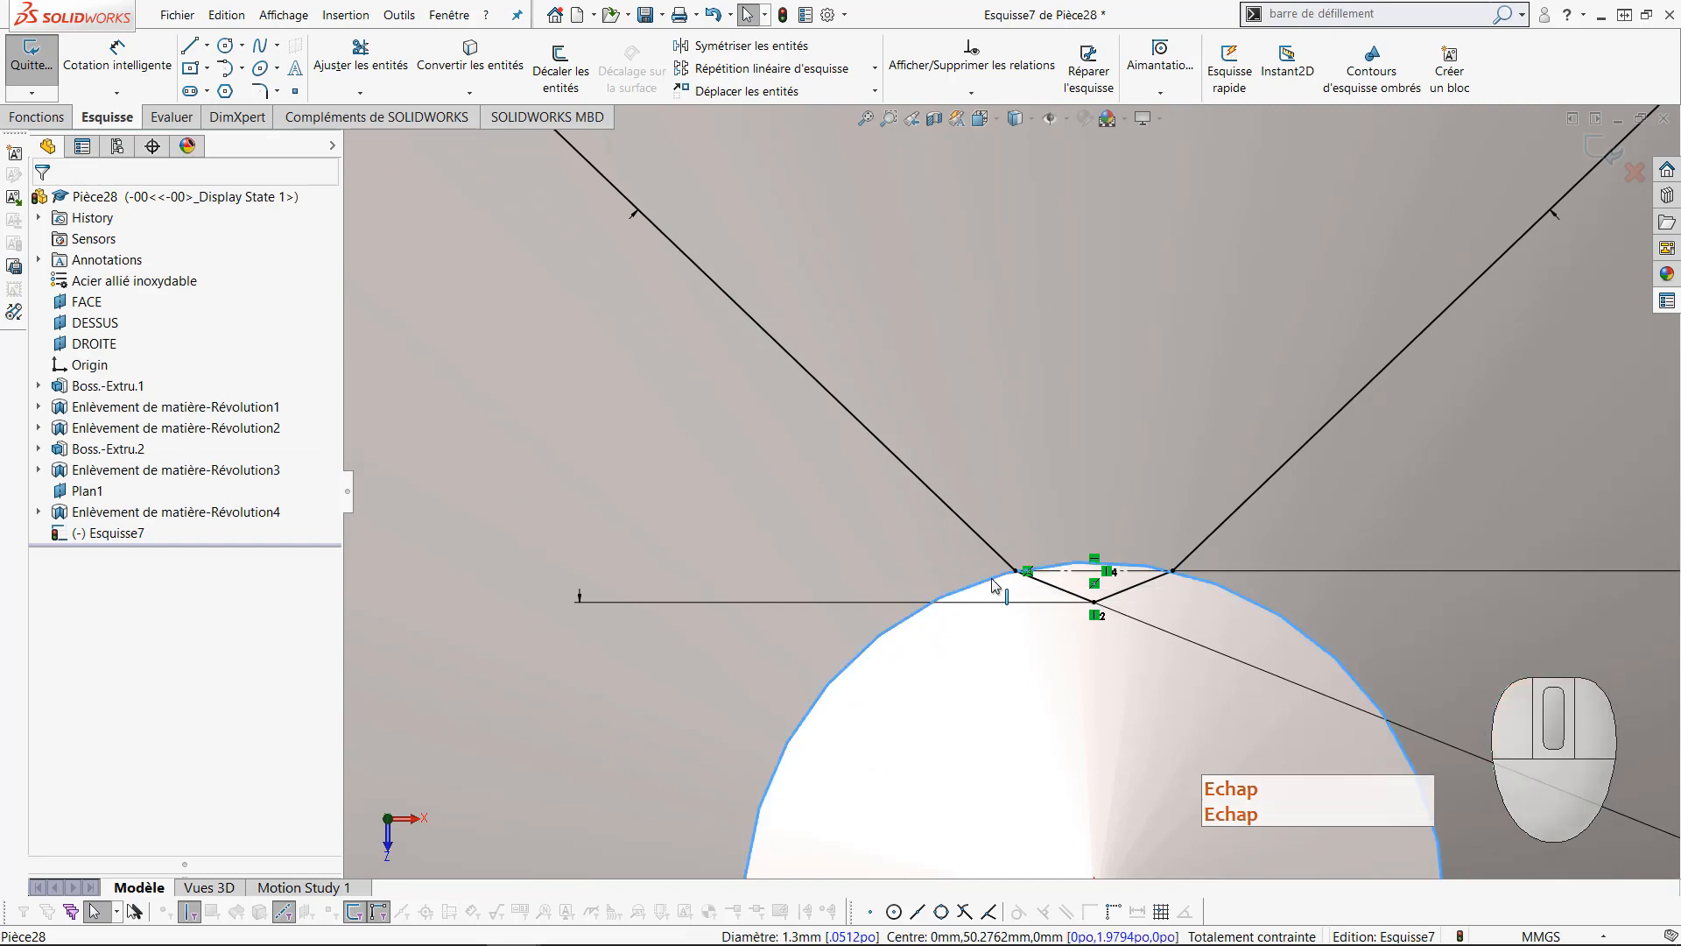
scroll(1011, 526, "up", 6)
left_click(1299, 429)
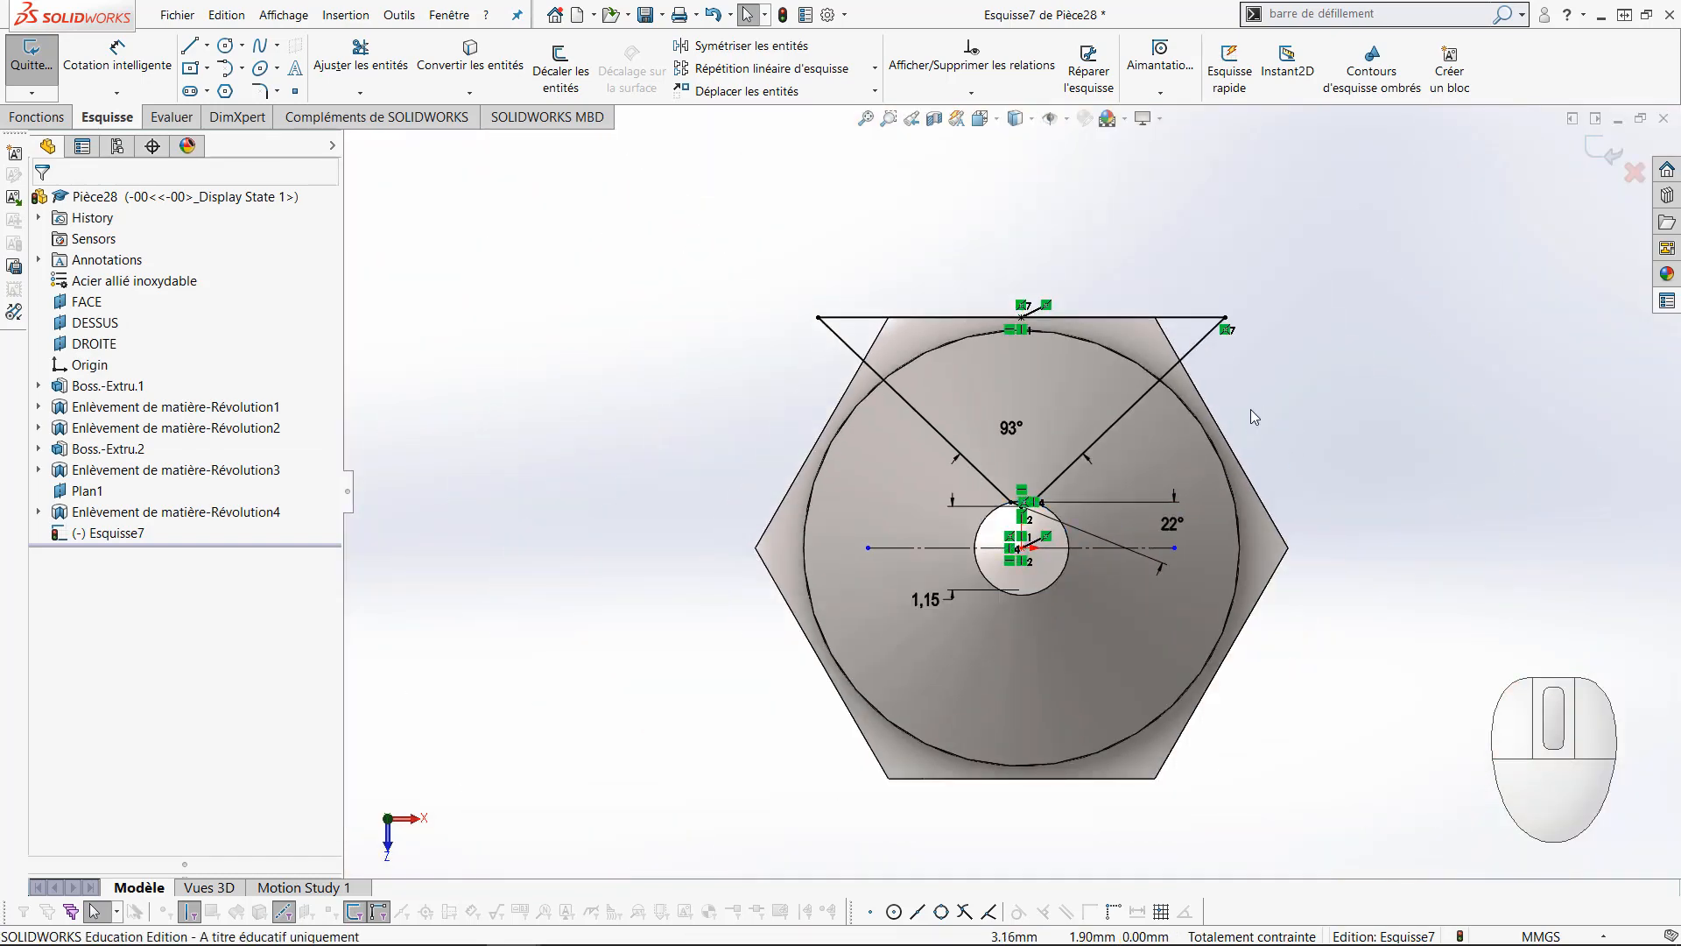
left_click(1610, 155)
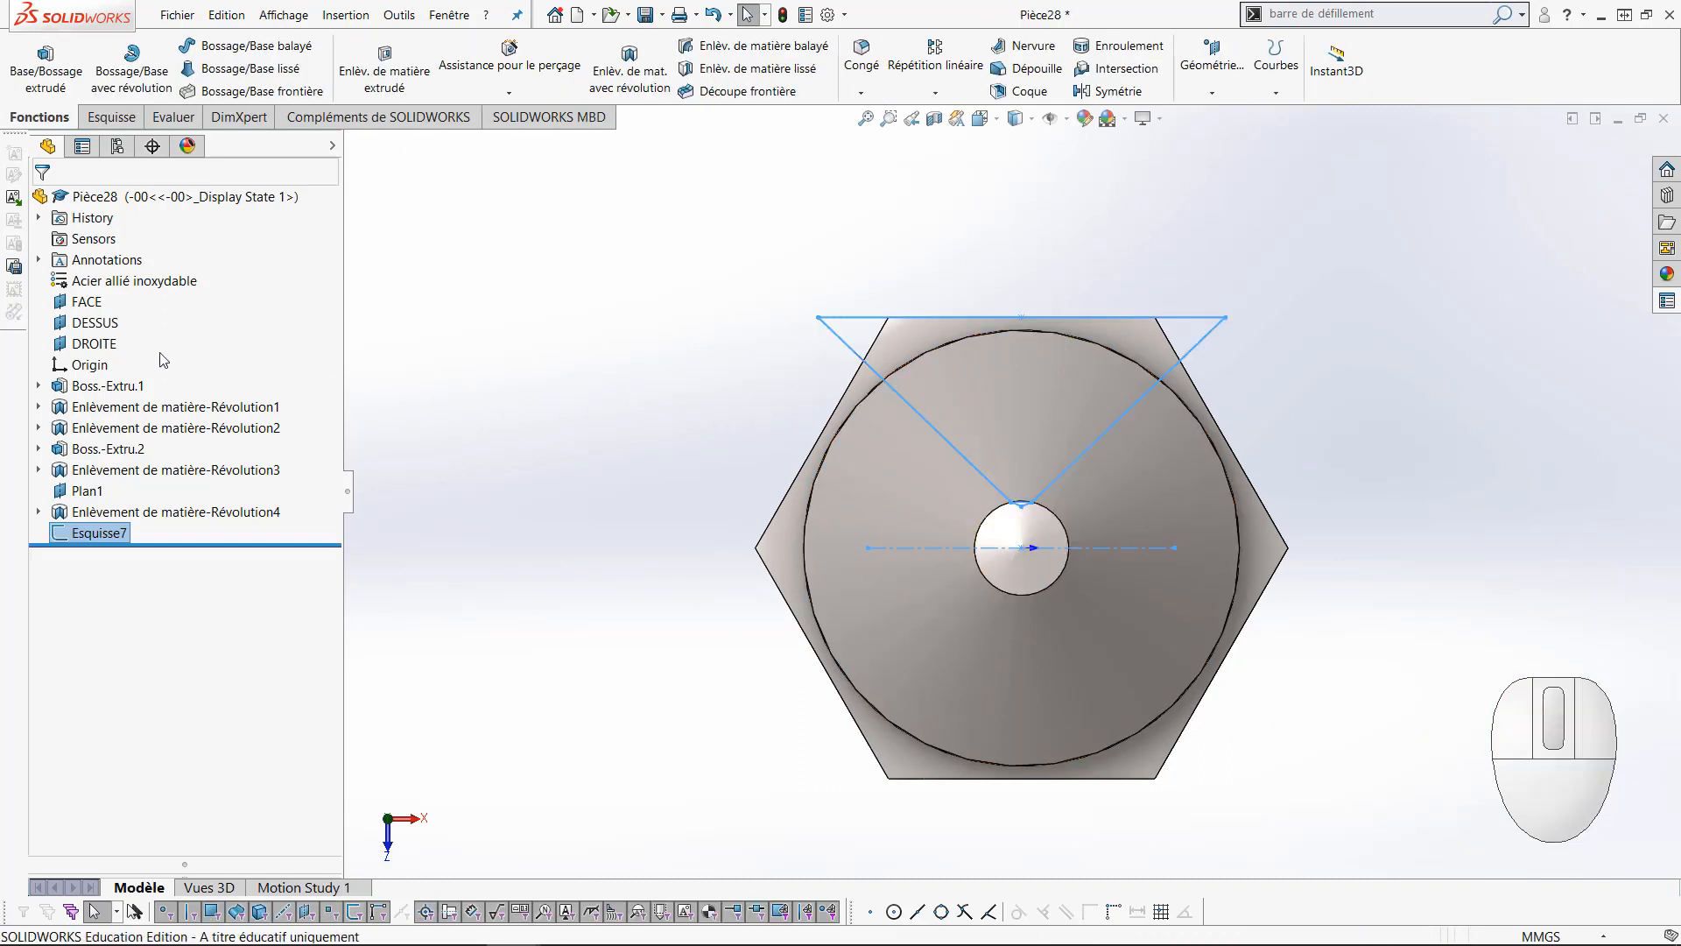
Start a new sketch on the DROITE plane at the conical tip
left_click(90, 344)
left_click(90, 321)
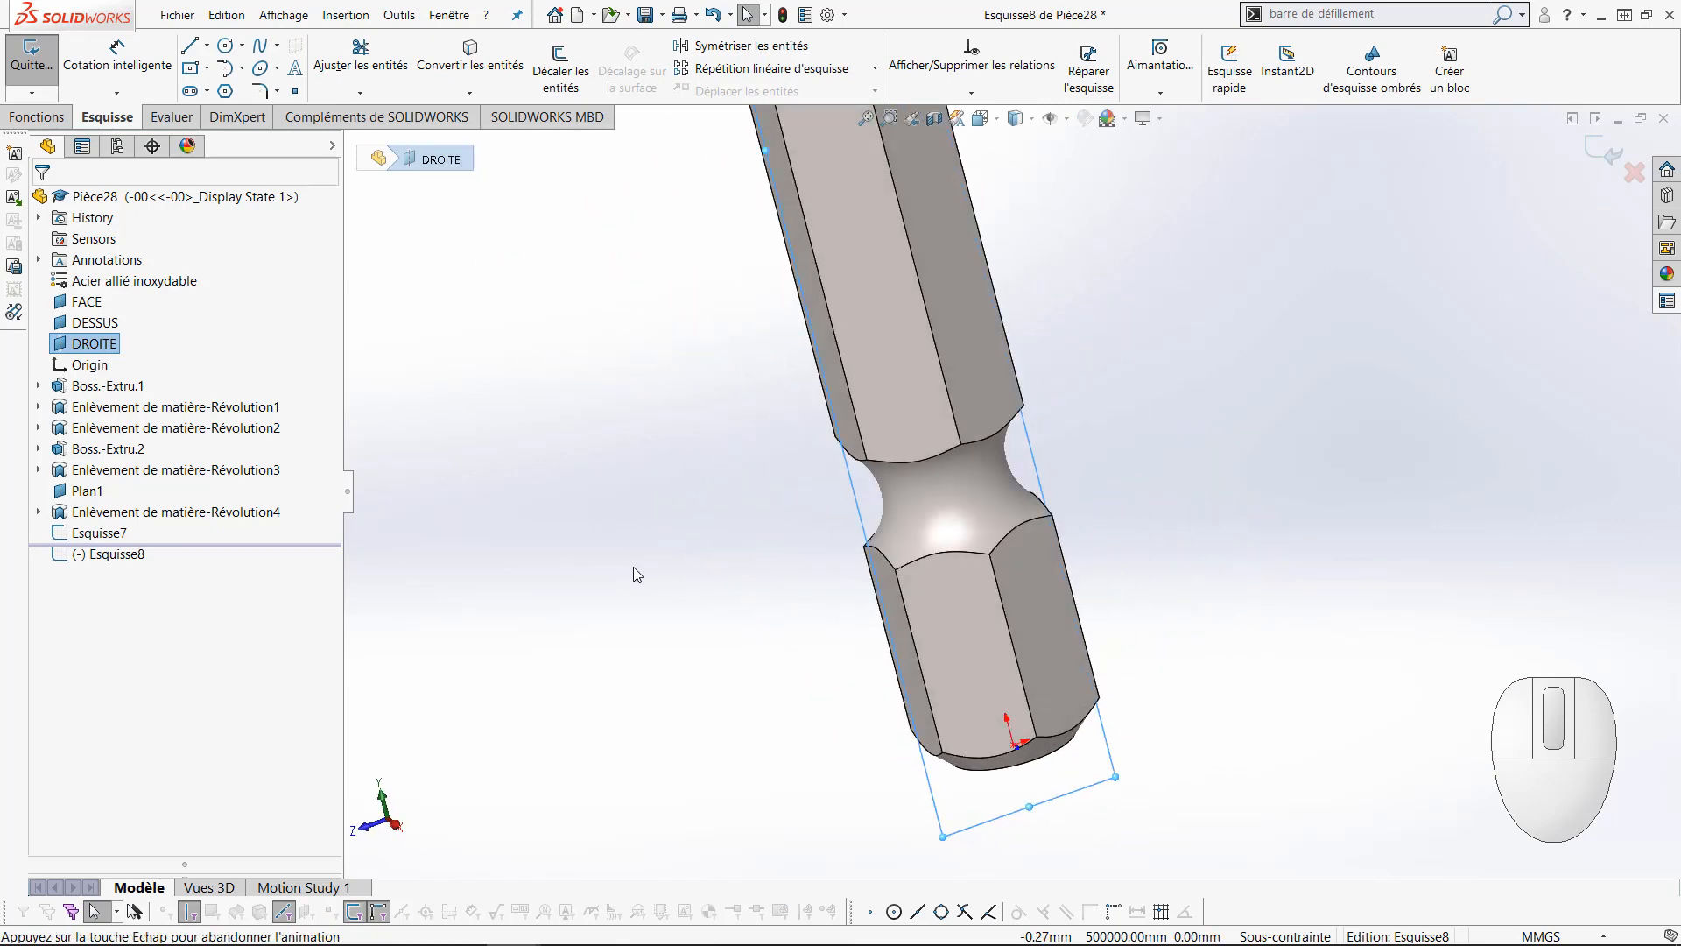
middle_click(994, 201)
scroll(998, 203, "down", 5)
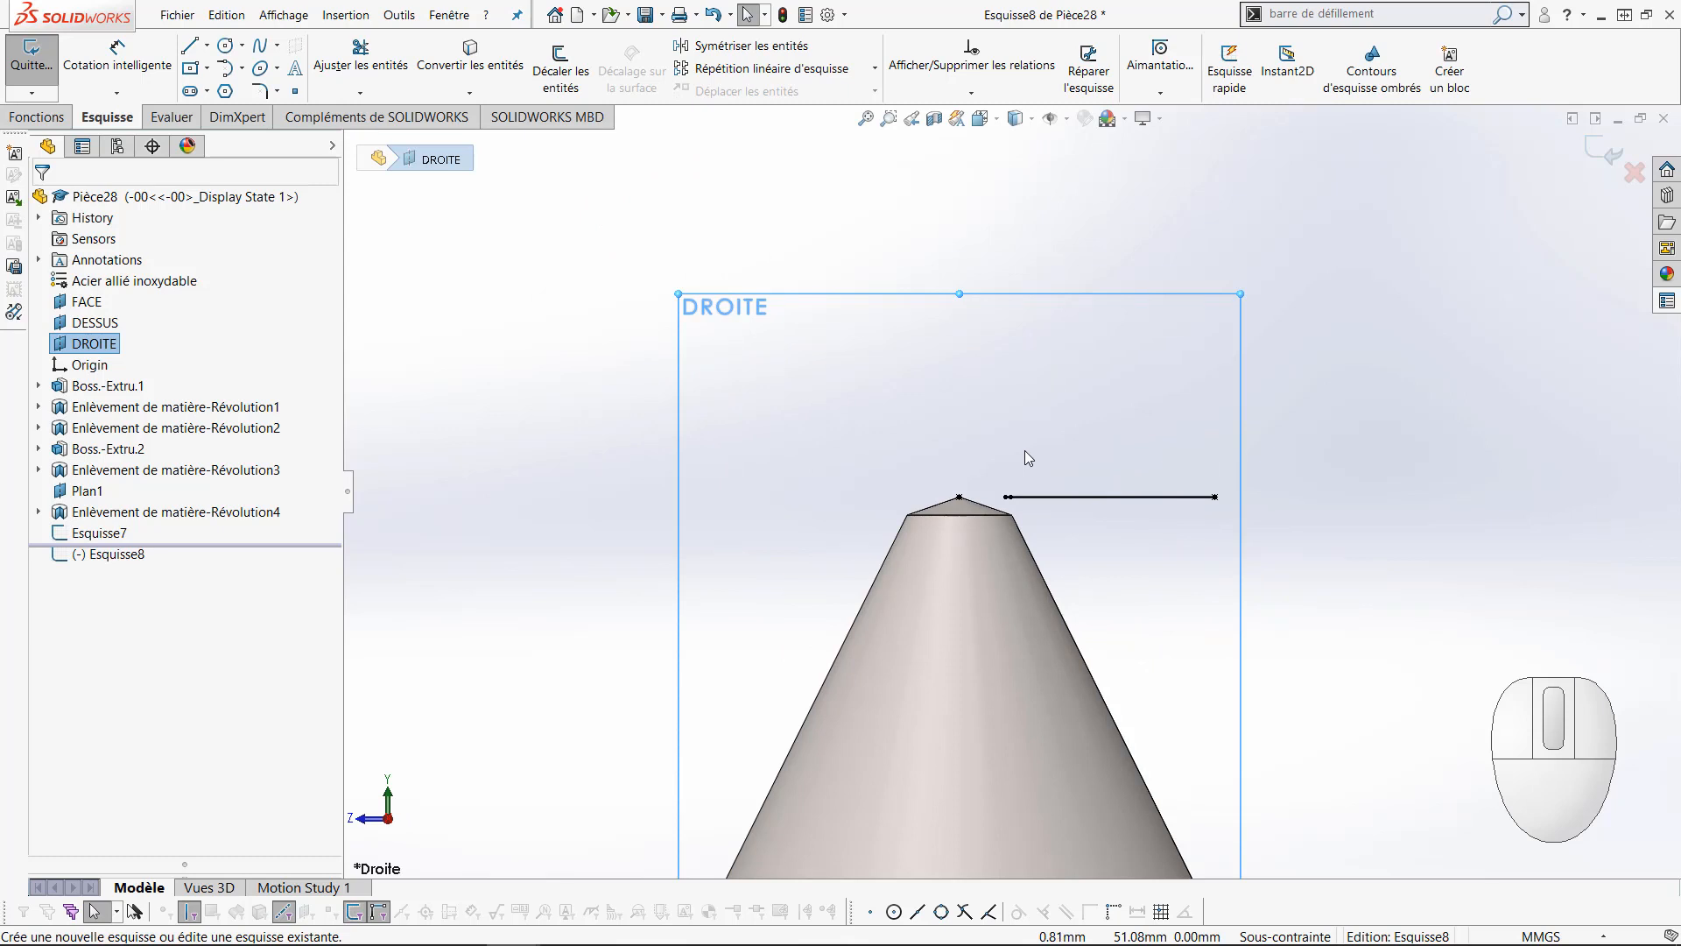
Start a line at the vertex of the flute profile's V
key("l")
middle_click_drag(1028, 457, 1042, 506)
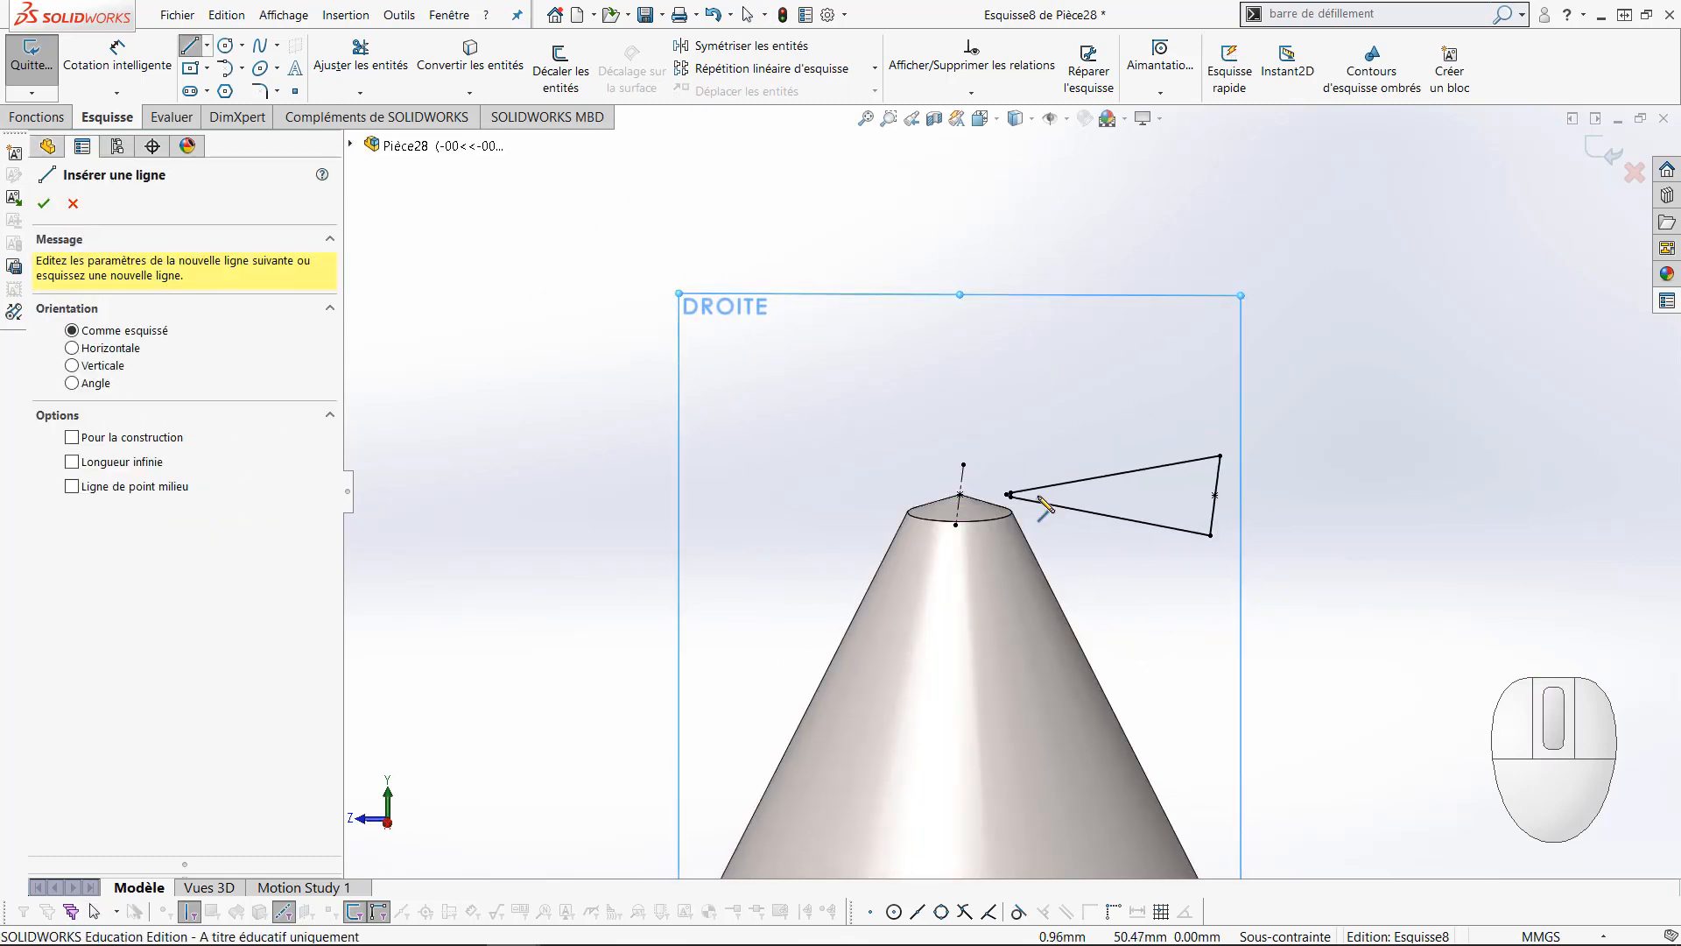
scroll(1044, 505, "down", 5)
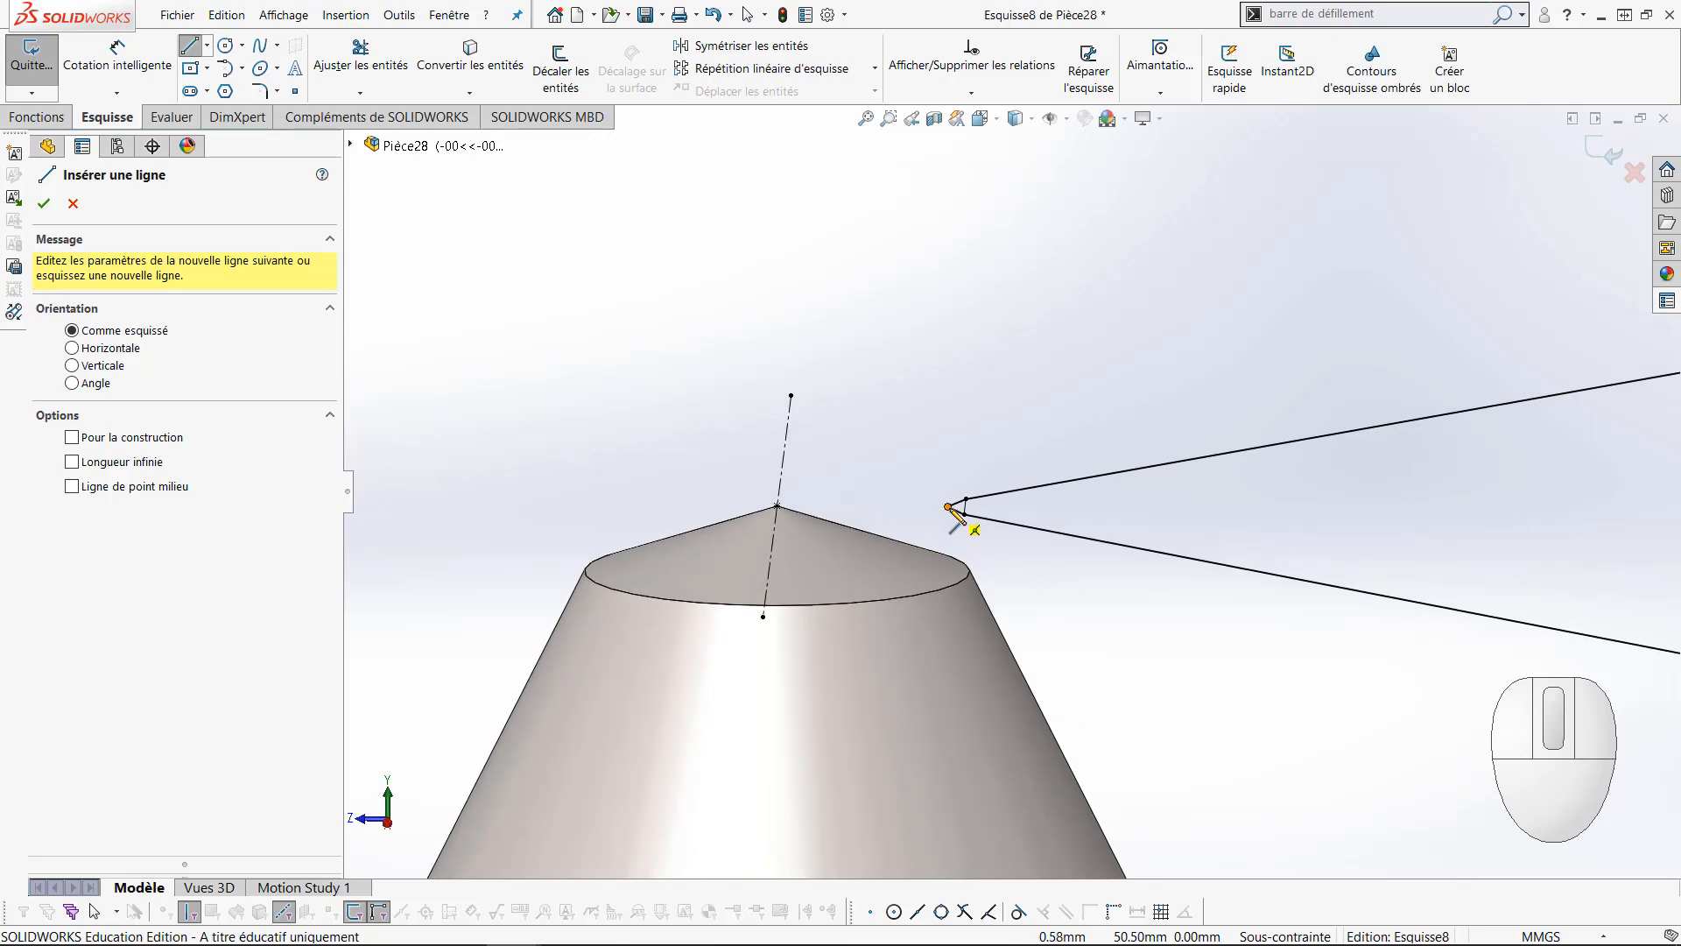
Draw a vertical construction line upward from the triangular profile's inner vertex and extend its upper end to about Y 52.2 mm
left_click(949, 506)
left_click(950, 219)
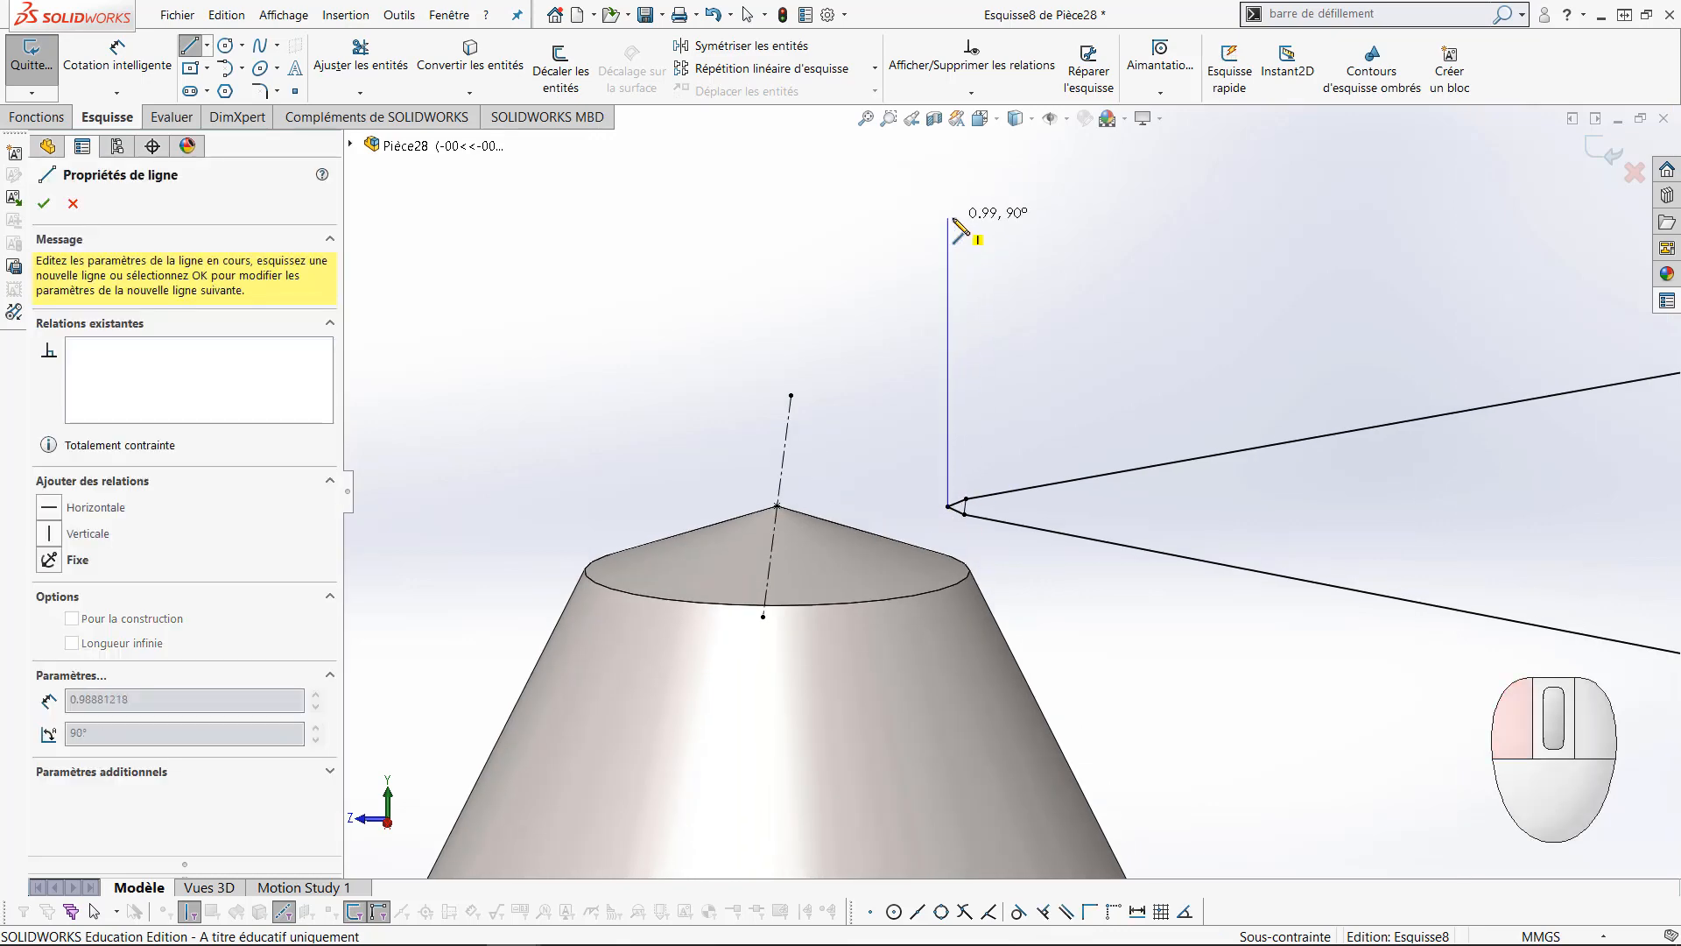
key("Escape")
left_click(949, 281)
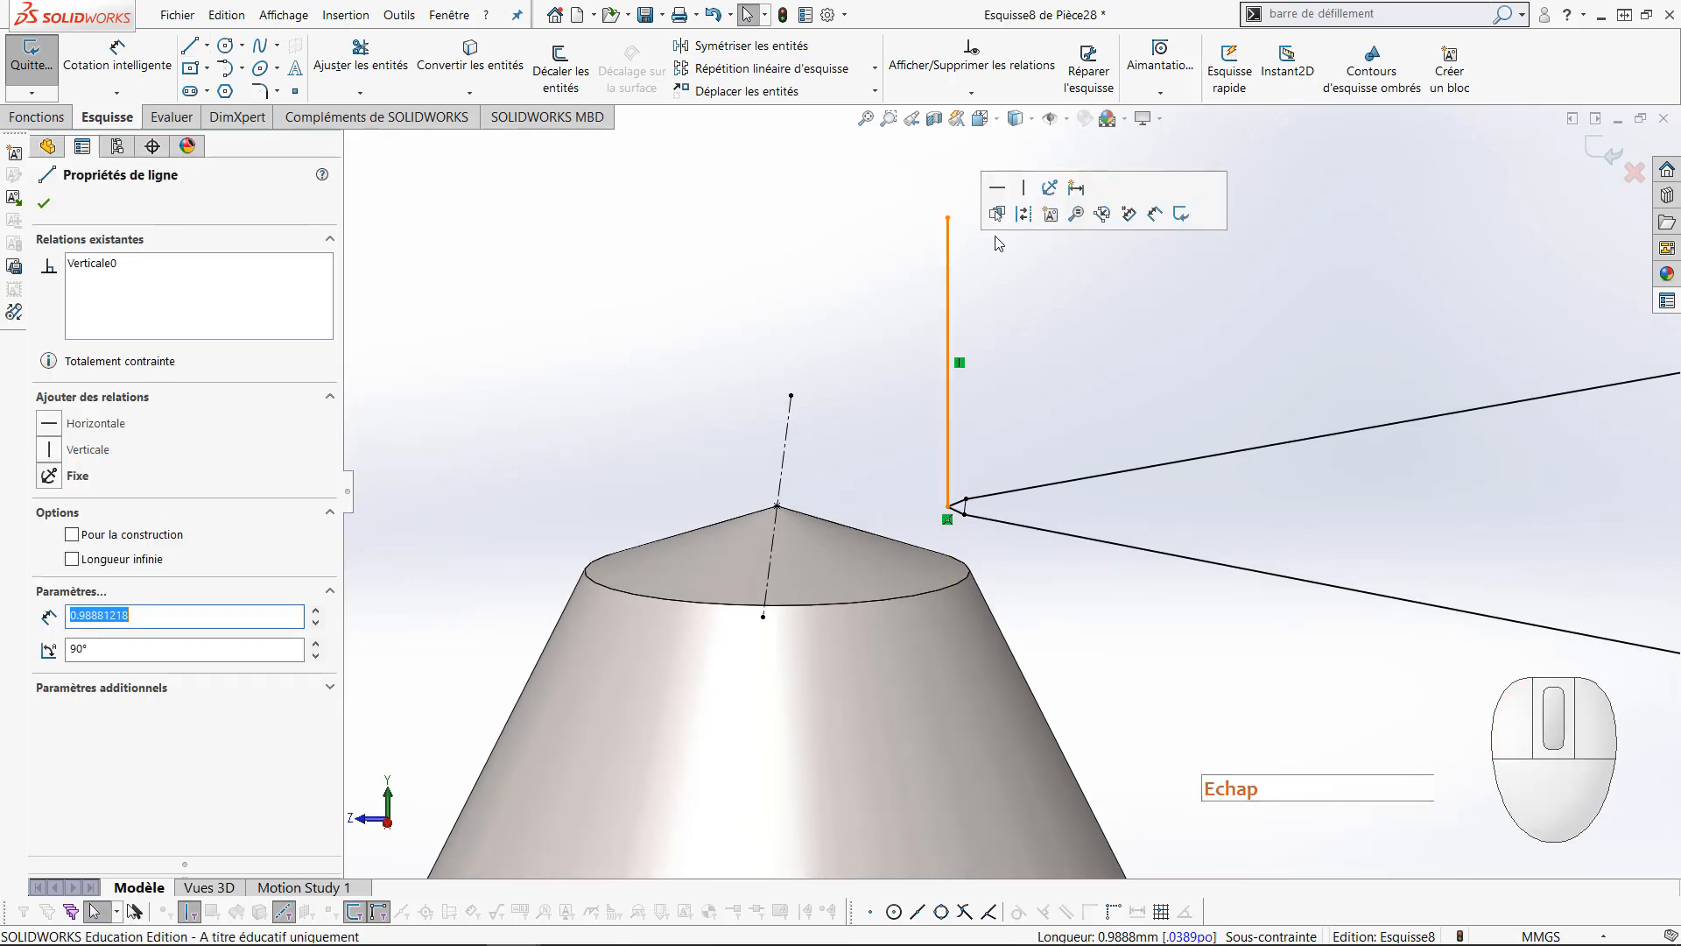
left_click(1063, 354)
key("ctrl+4")
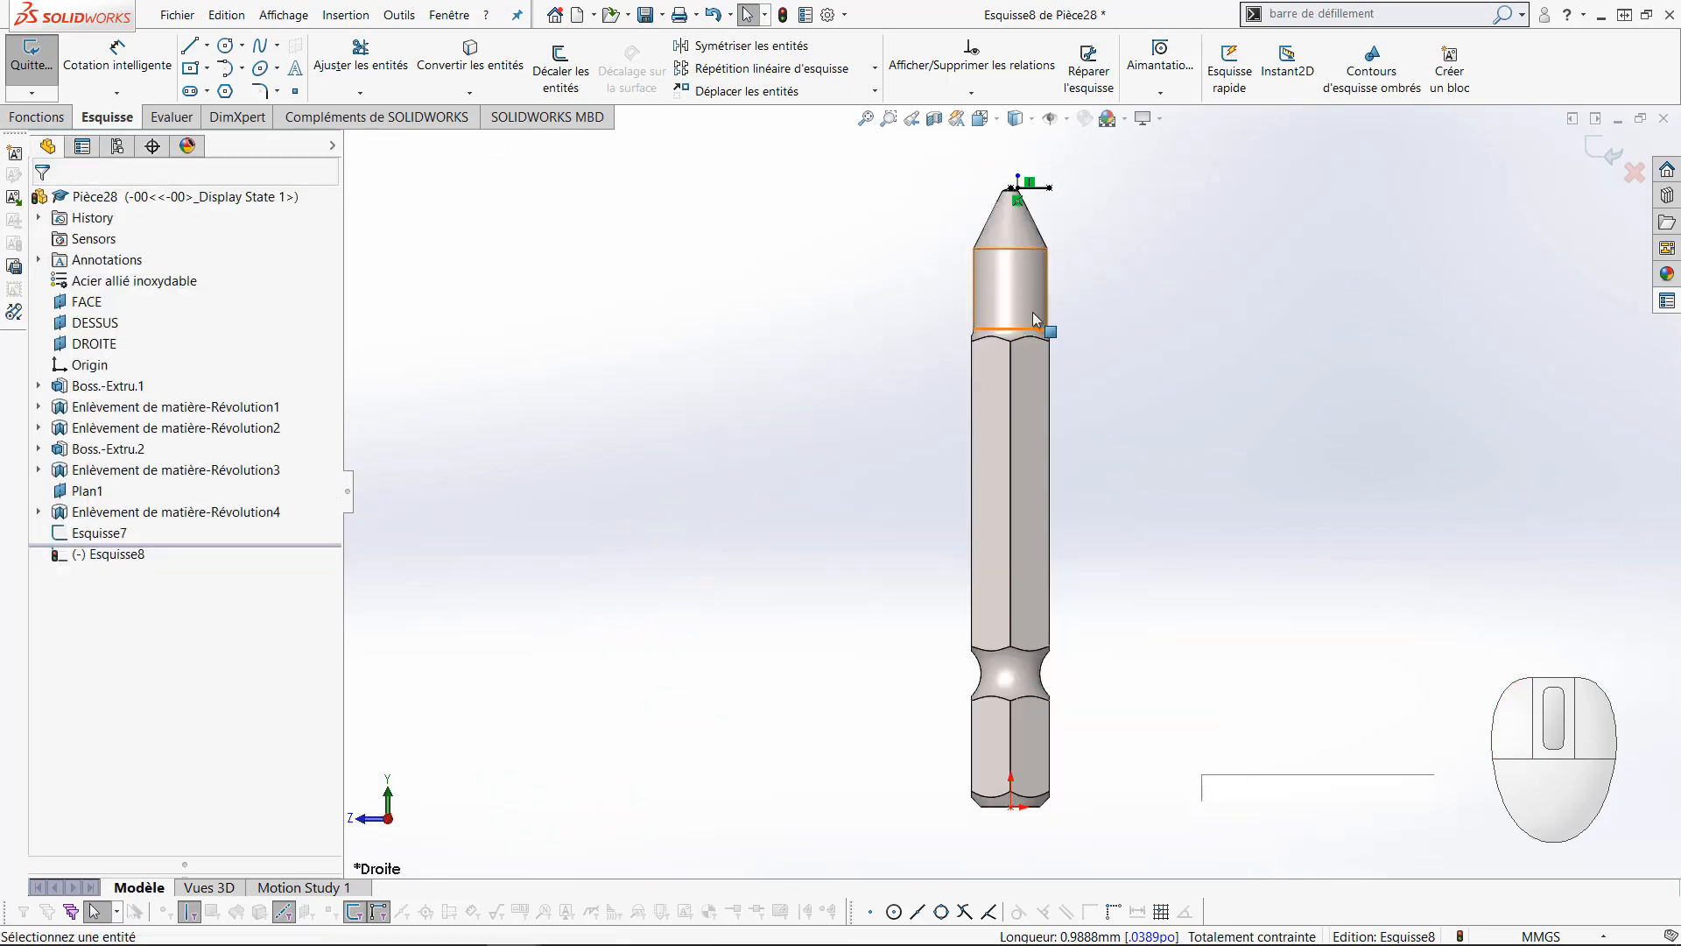
key("Escape")
scroll(1016, 188, "down", 10)
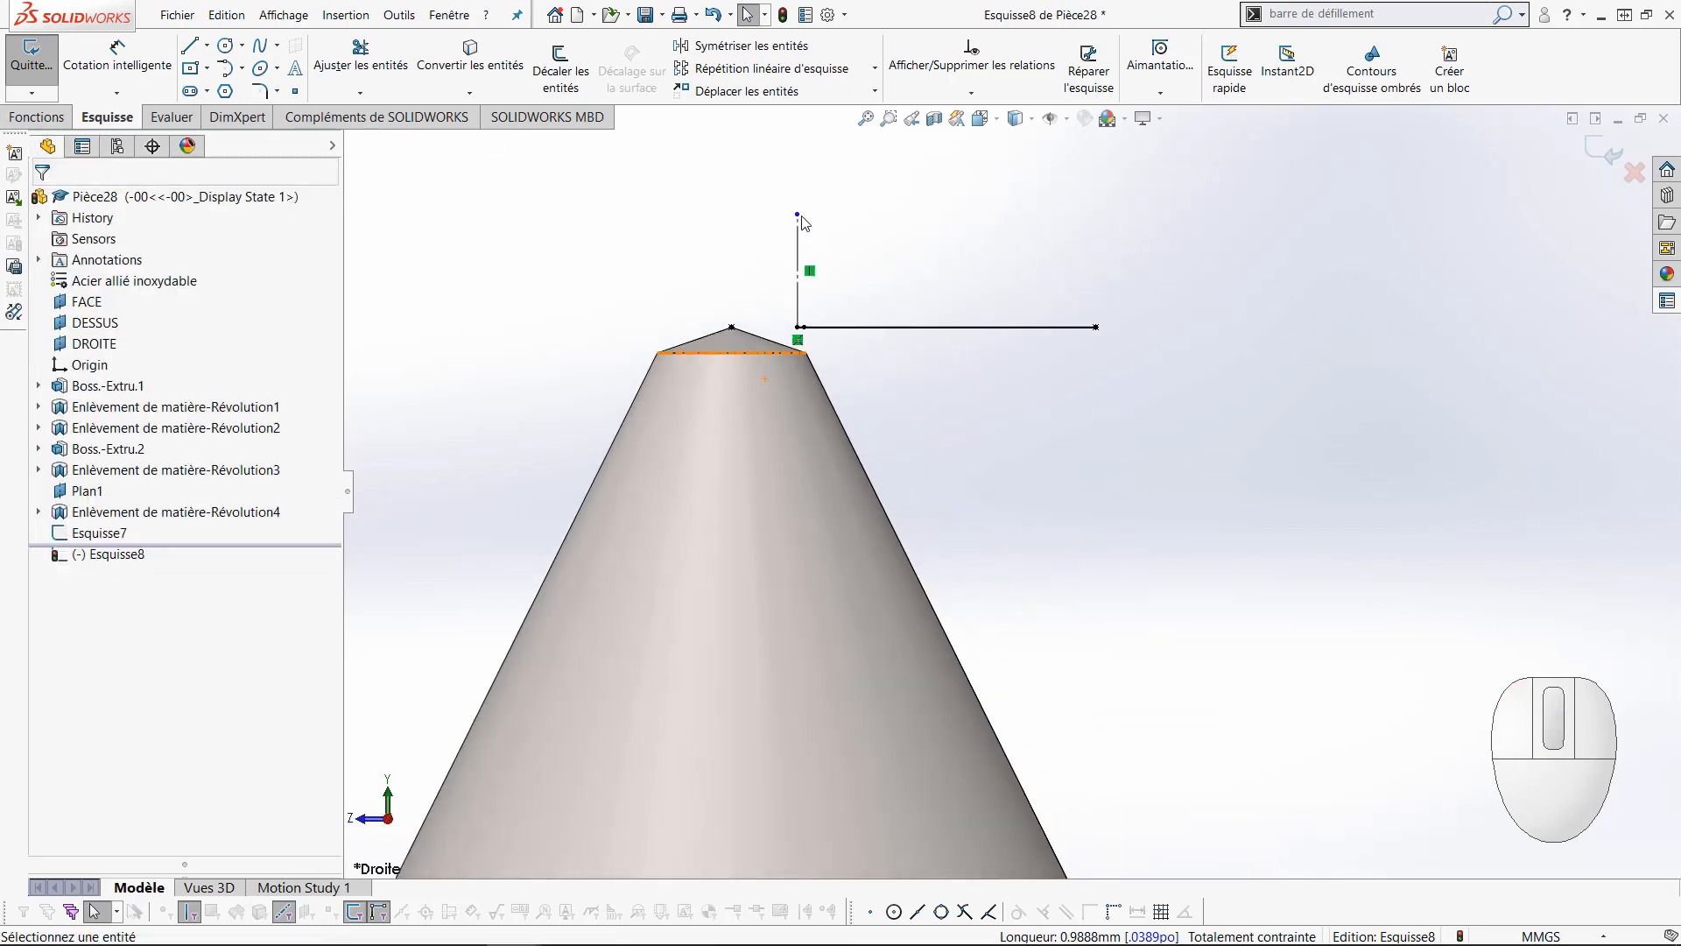
left_click_drag(802, 216, 802, 133)
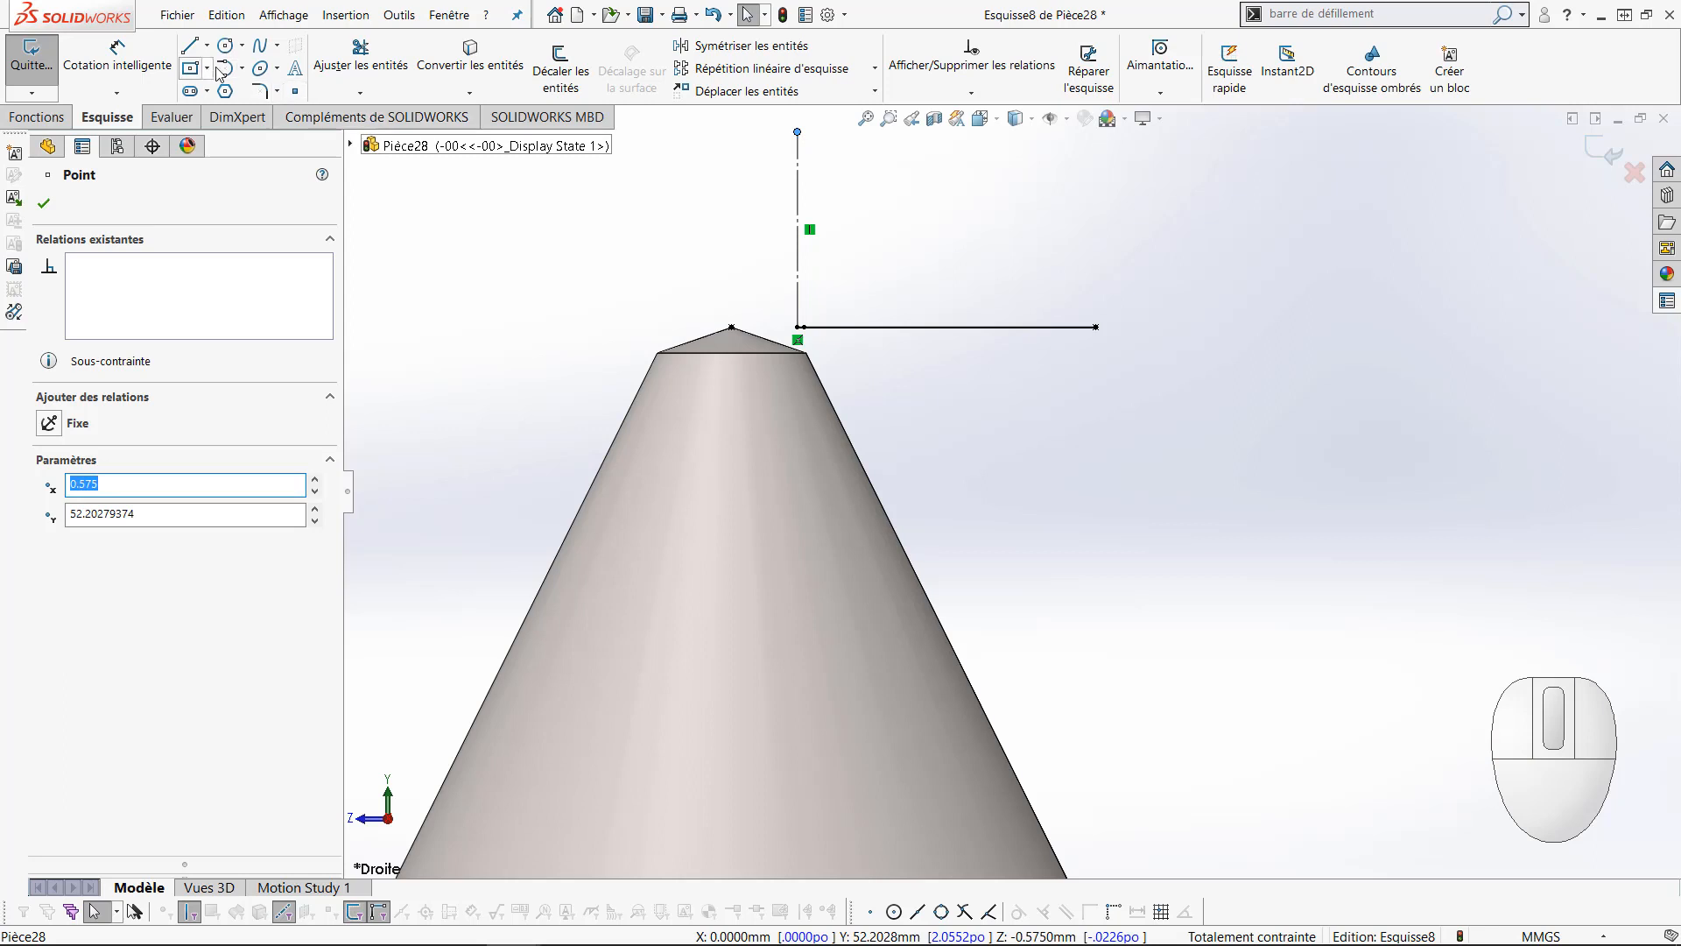
Sketch a tangent arc of about 21 mm radius from the construction line's lower end down to the cylinder's outer edge
left_click(242, 67)
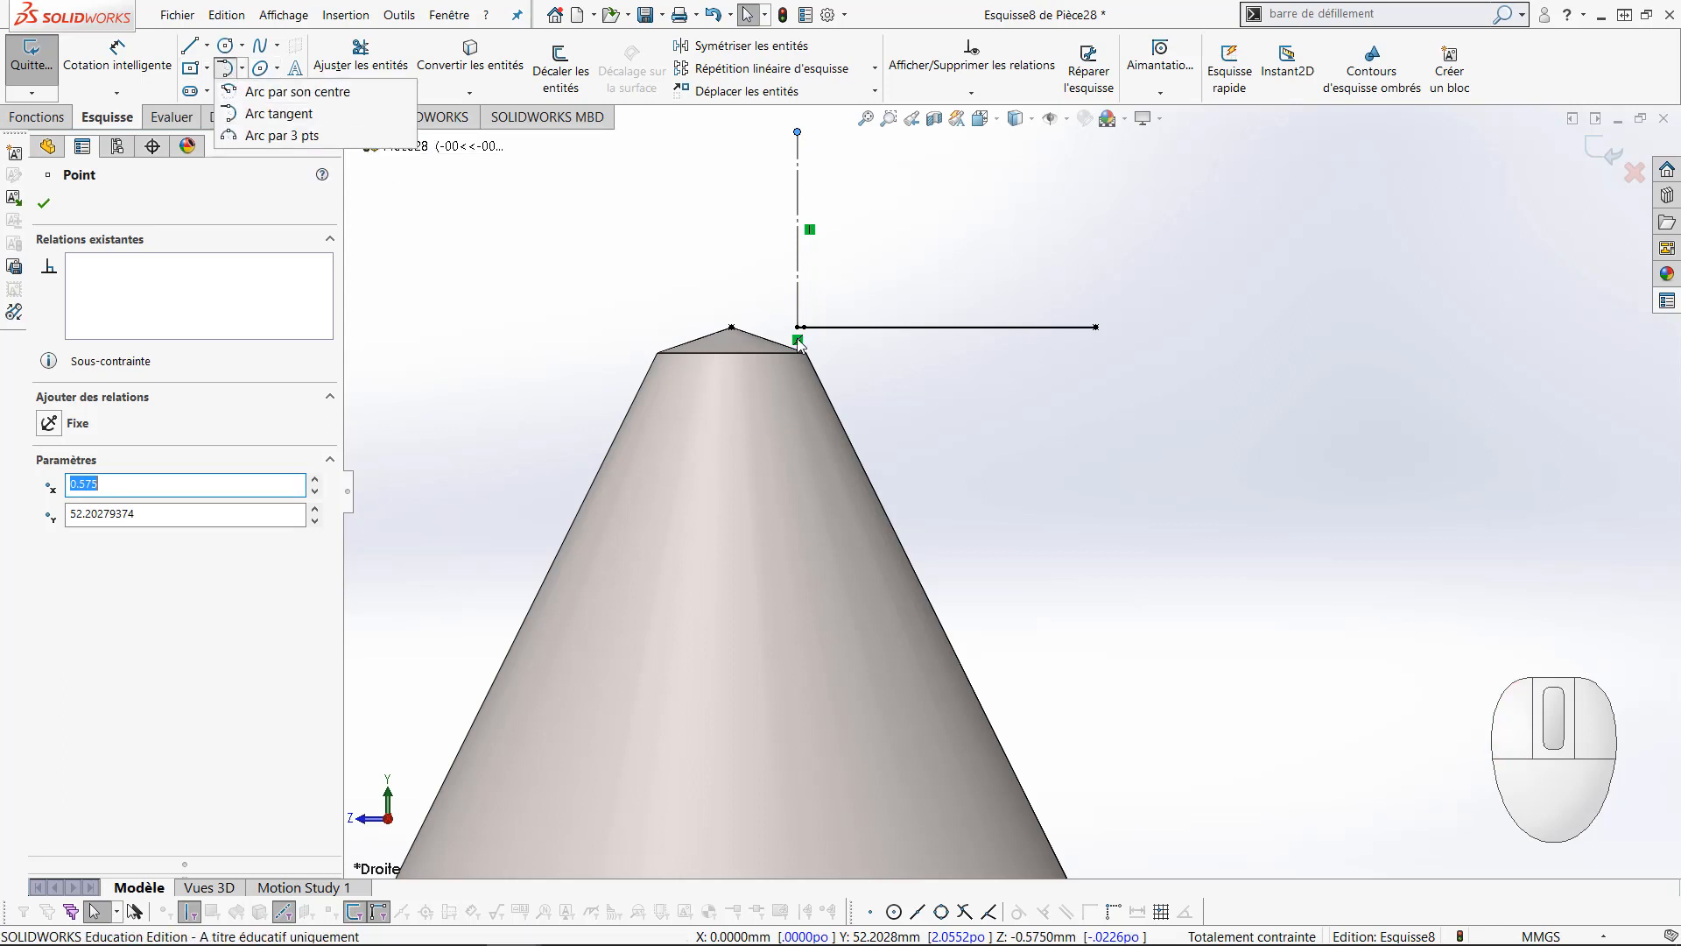
left_click(278, 113)
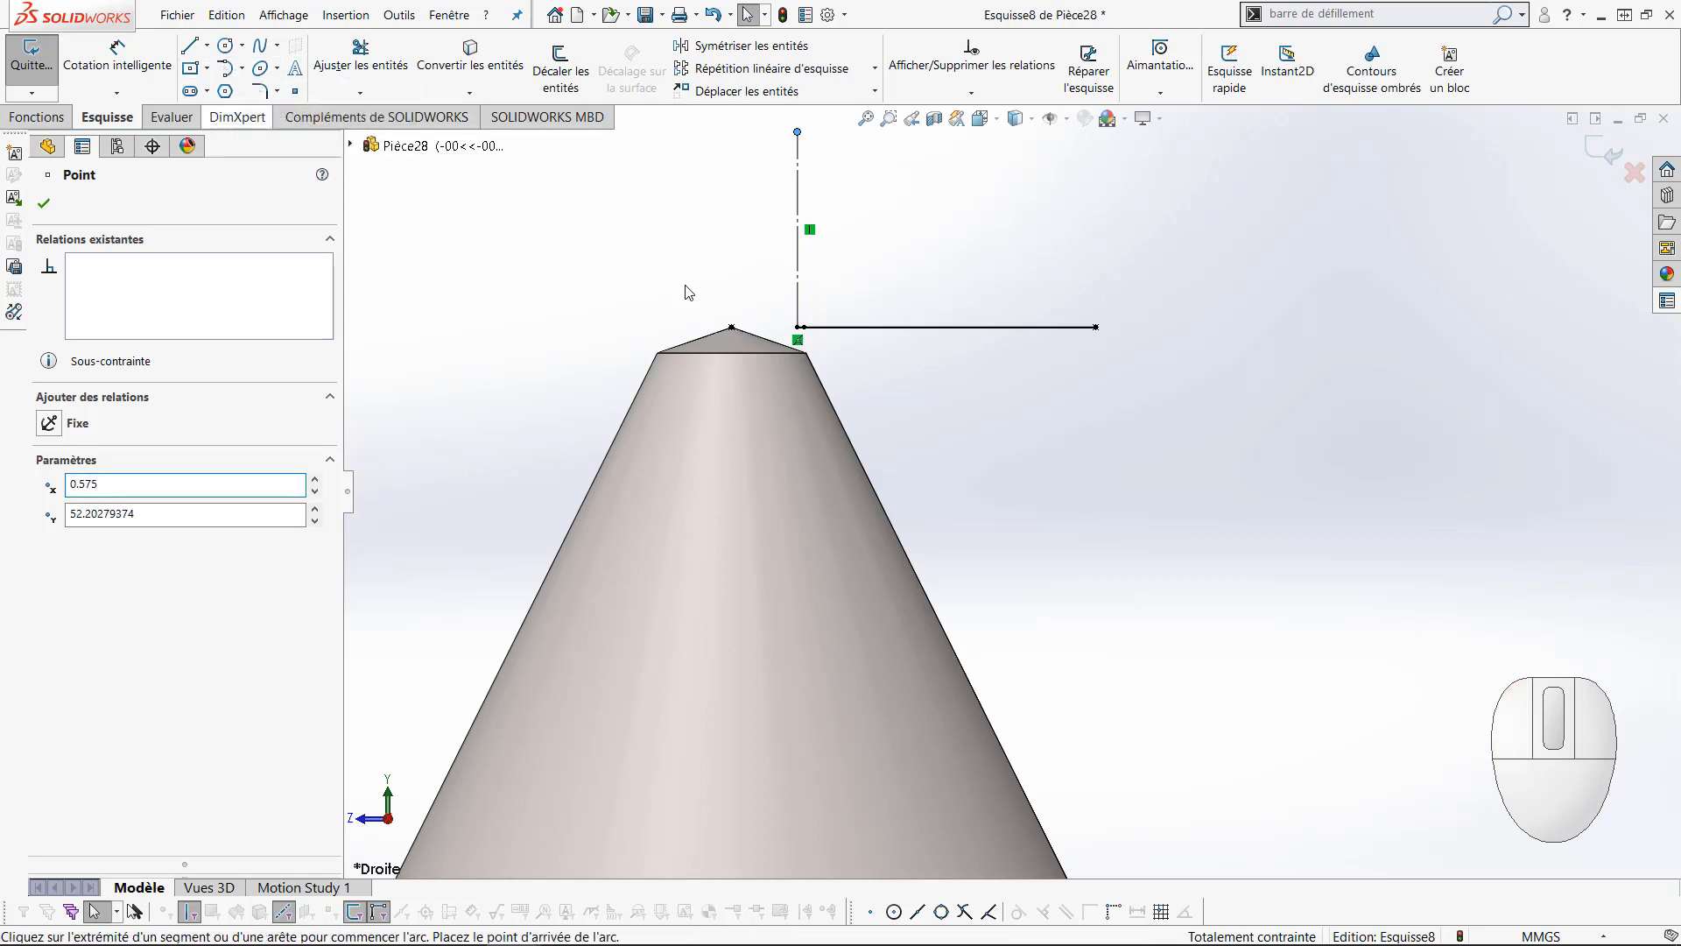
left_click(798, 327)
scroll(871, 648, "up", 3)
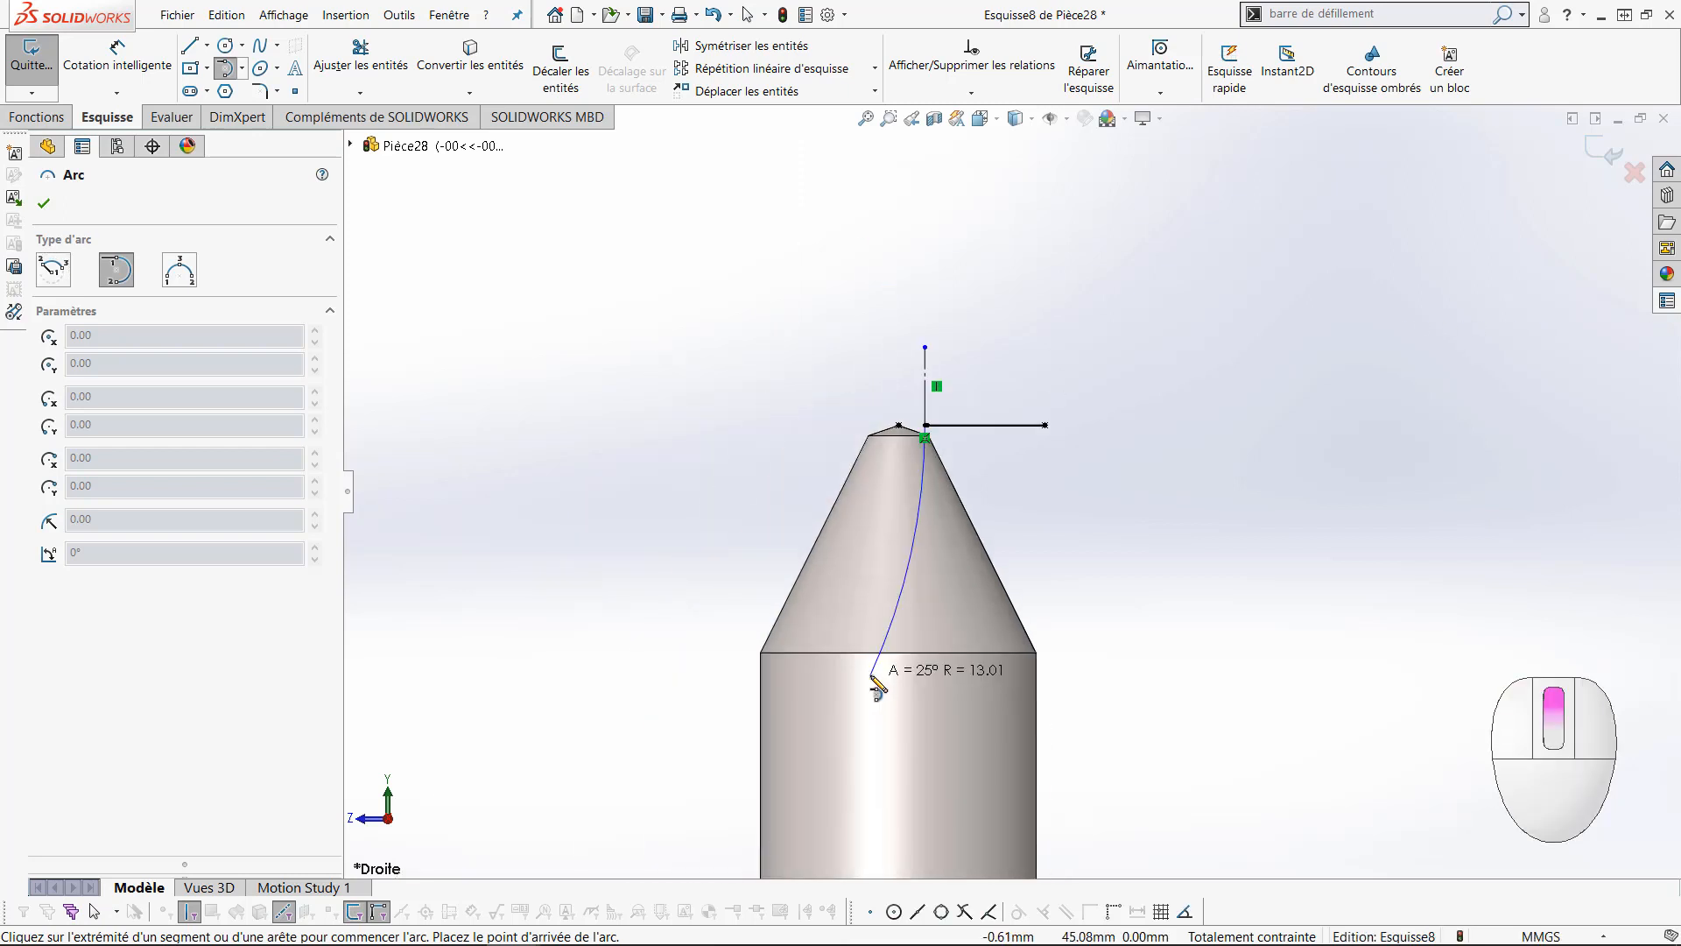
scroll(877, 689, "up", 3)
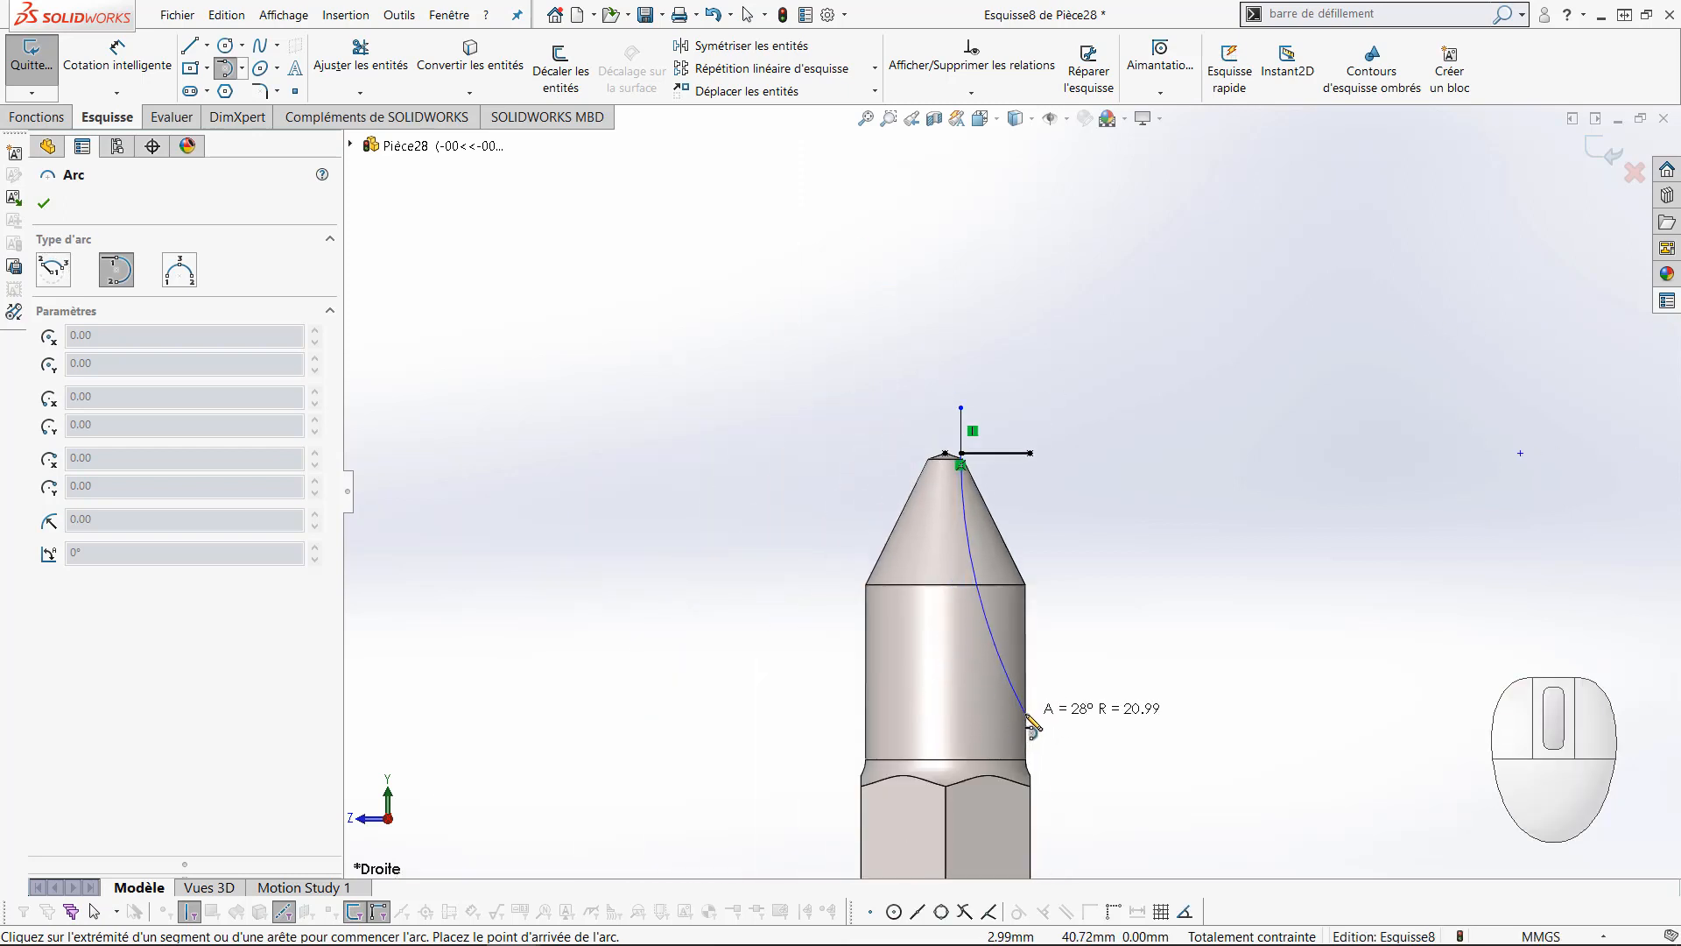
left_click(1027, 713)
key("Escape")
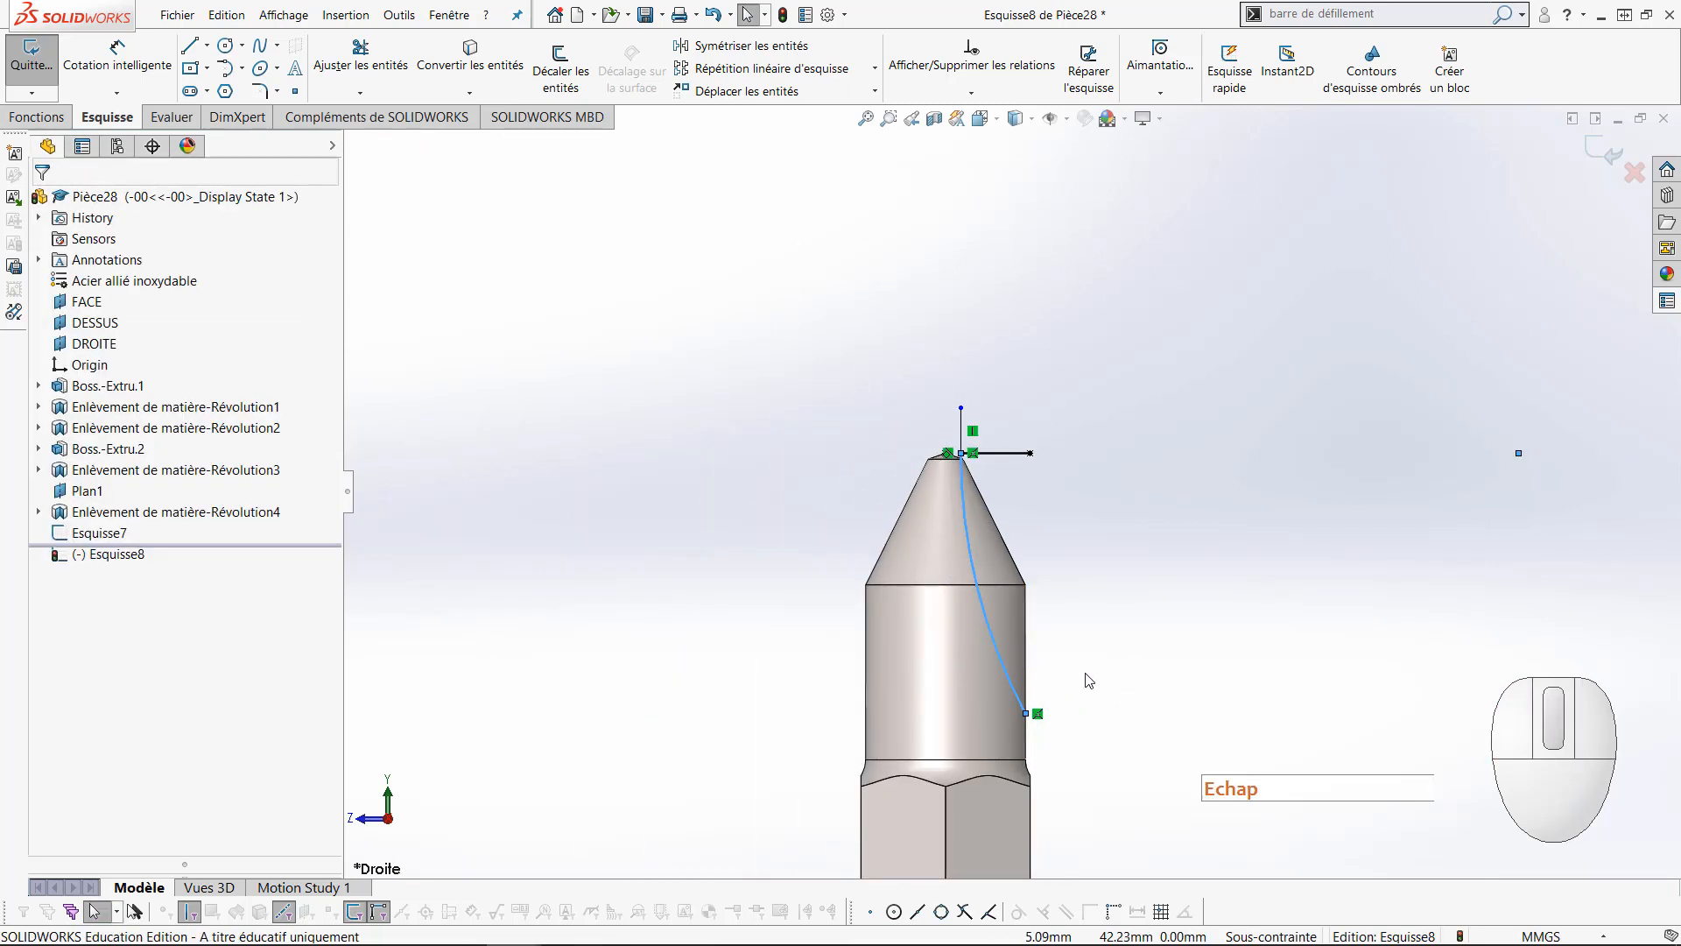
Dimension the vertical distance between the cone apex and the arc's lower endpoint at 10 mm and exit the sketch
scroll(1088, 681, "down", 3)
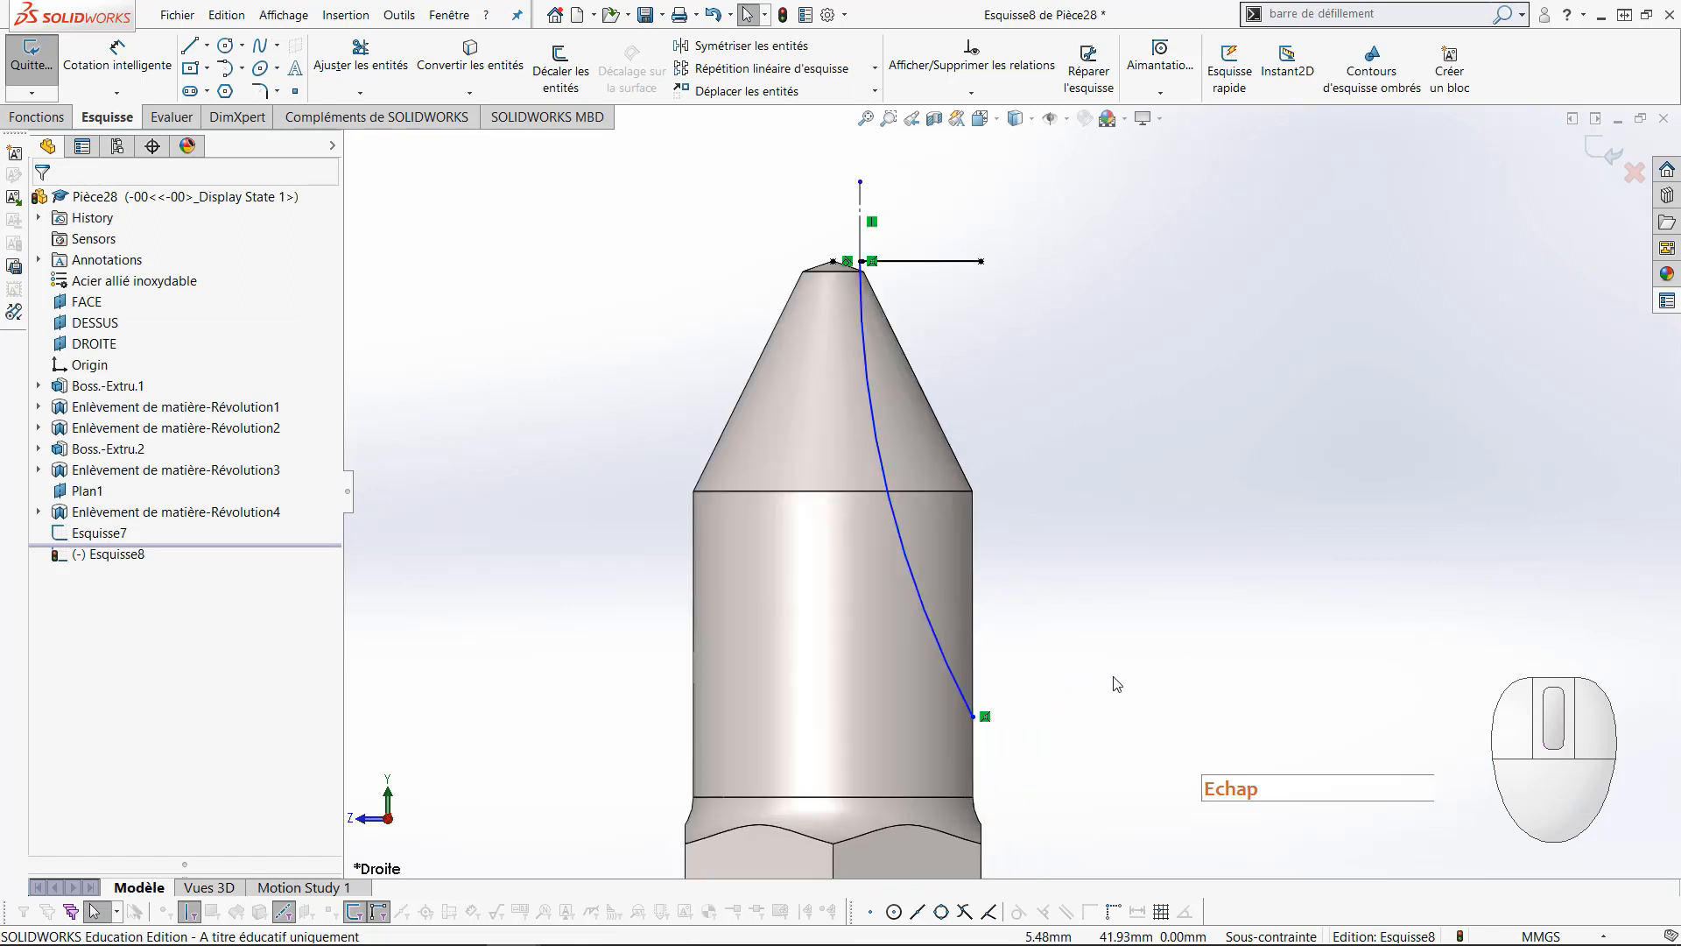
right_click_drag(1117, 684, 1140, 517)
left_click(834, 261)
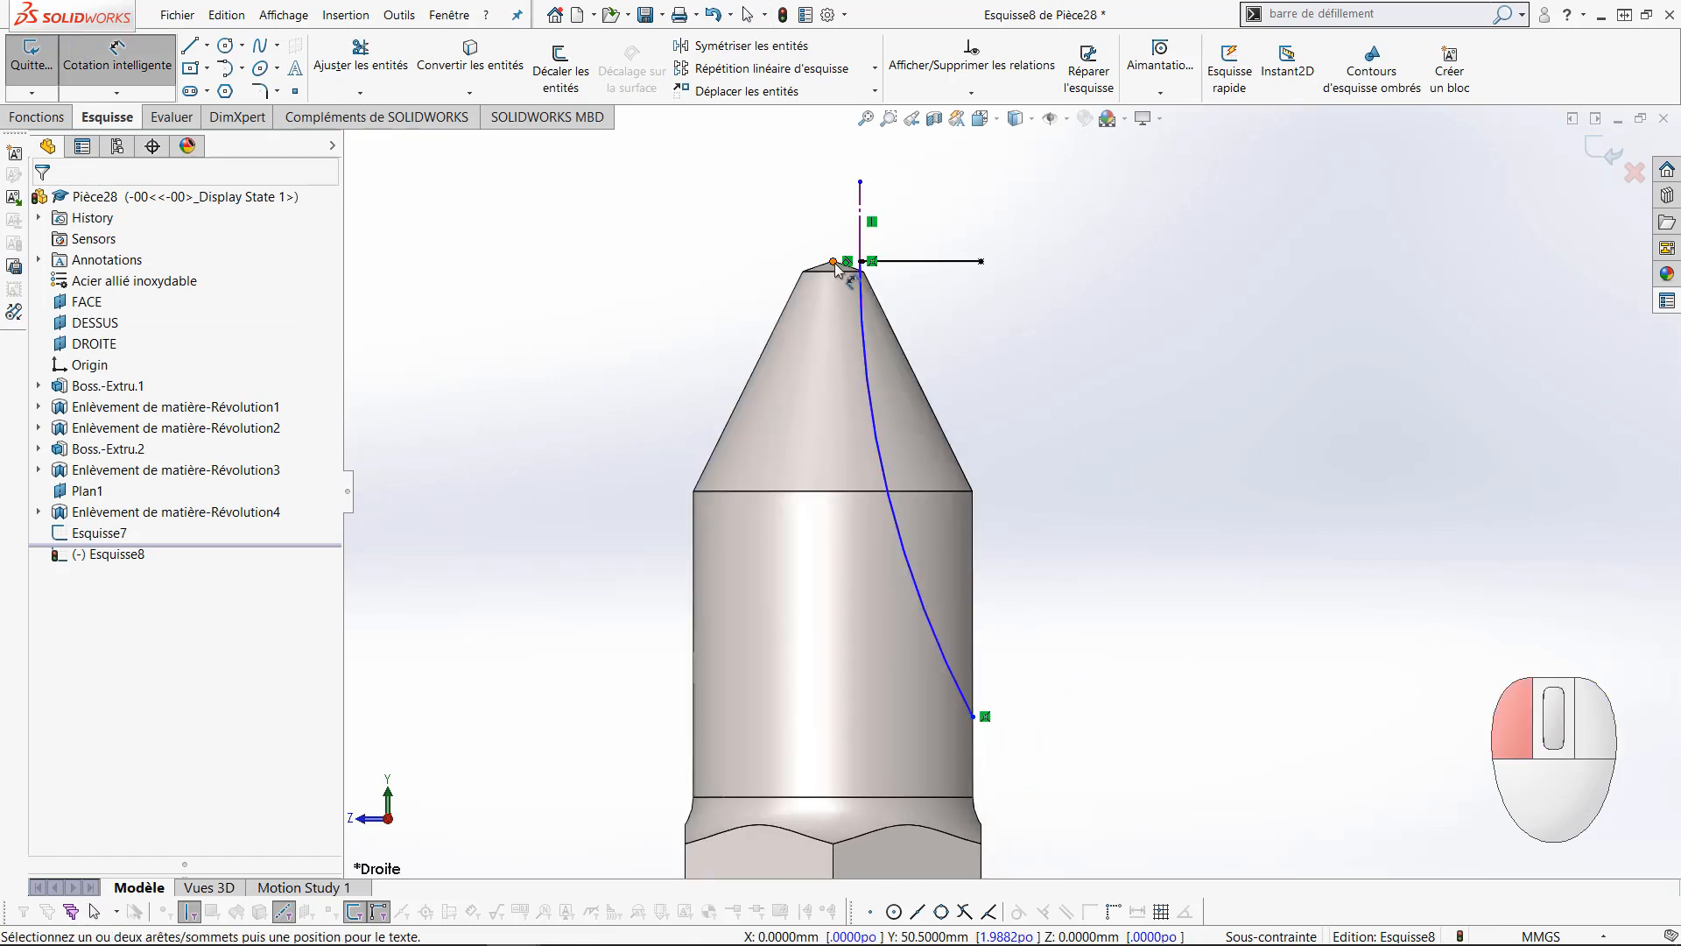
left_click(974, 717)
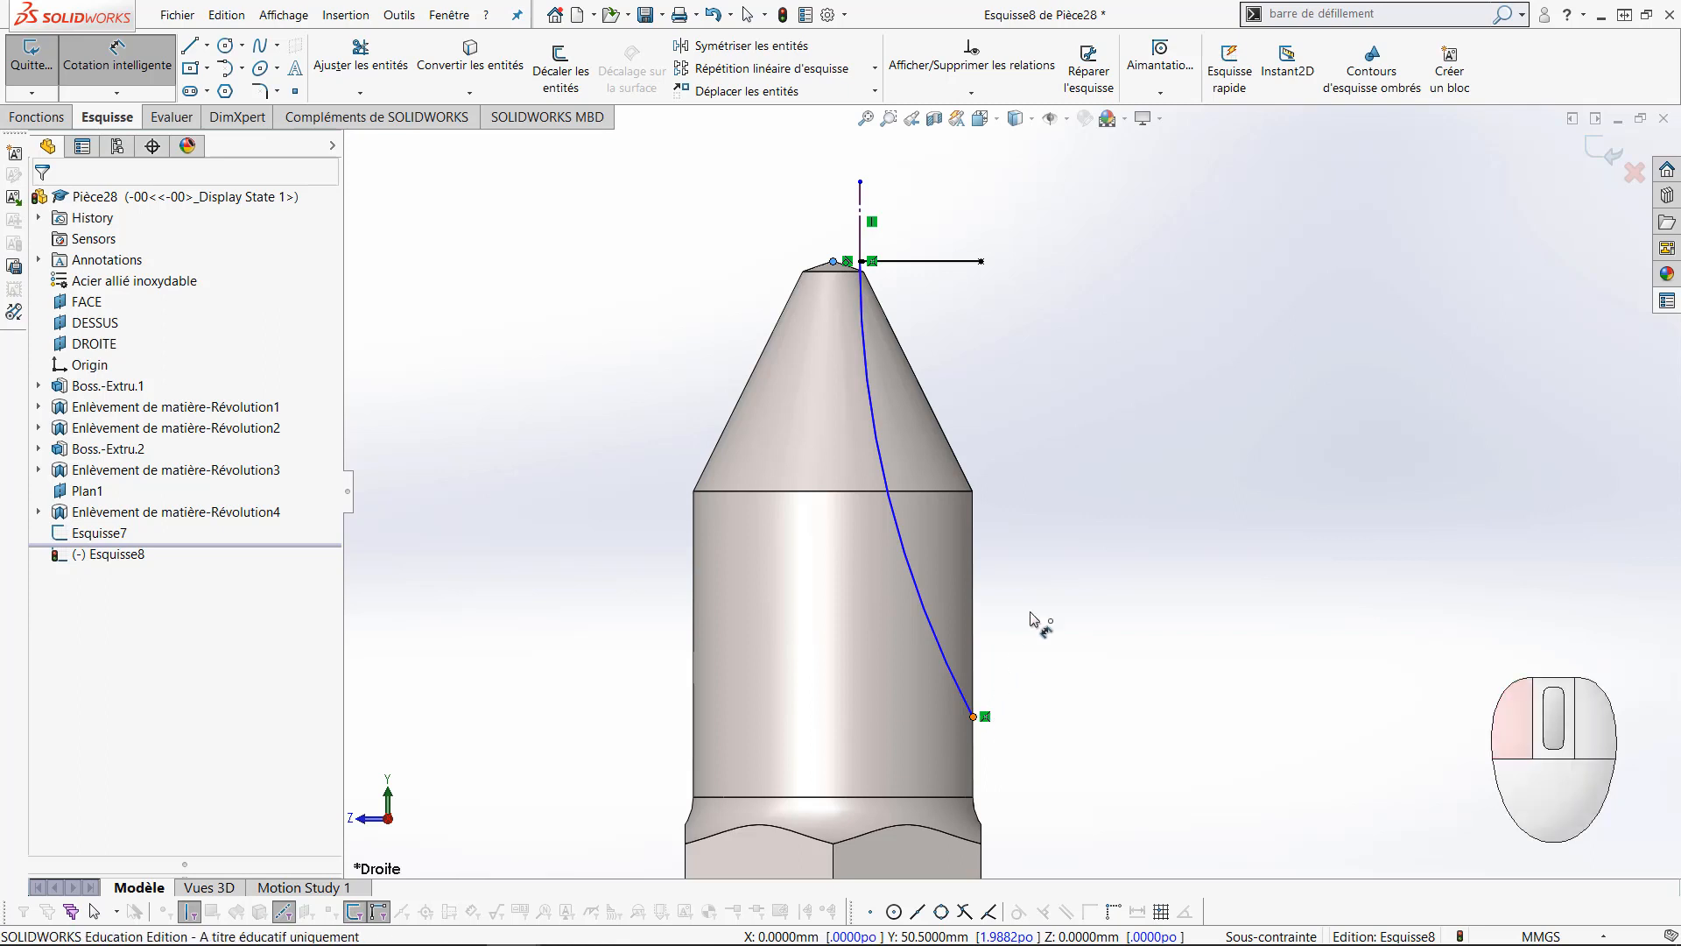
left_click(1139, 499)
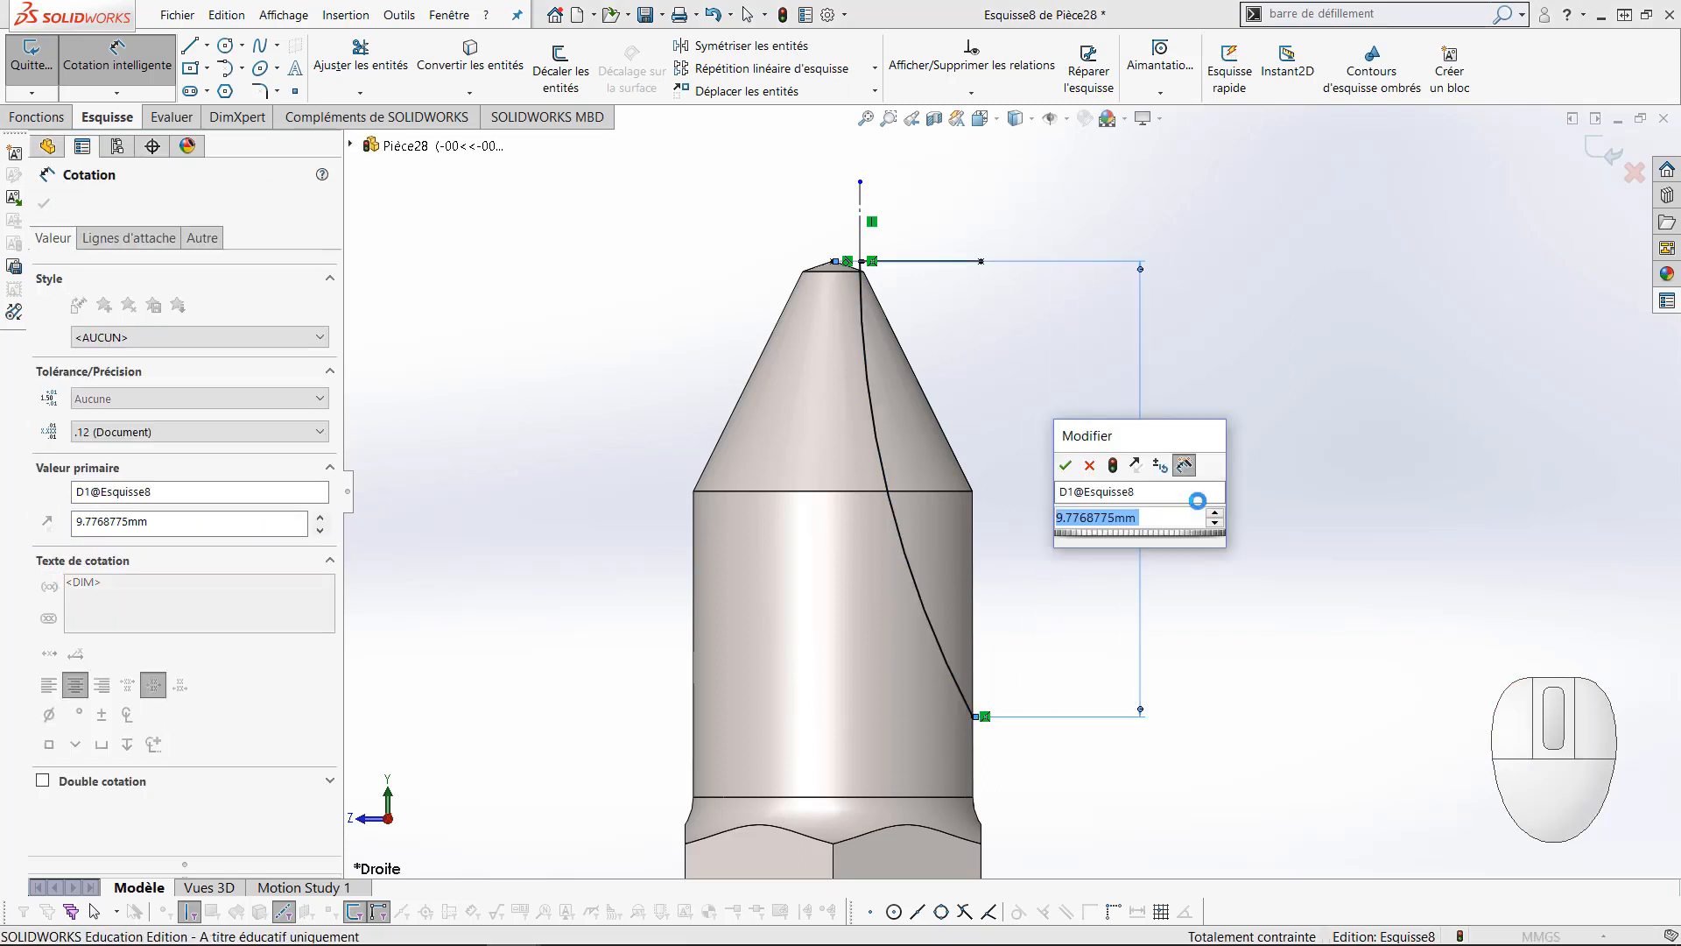
type("10")
key("Return")
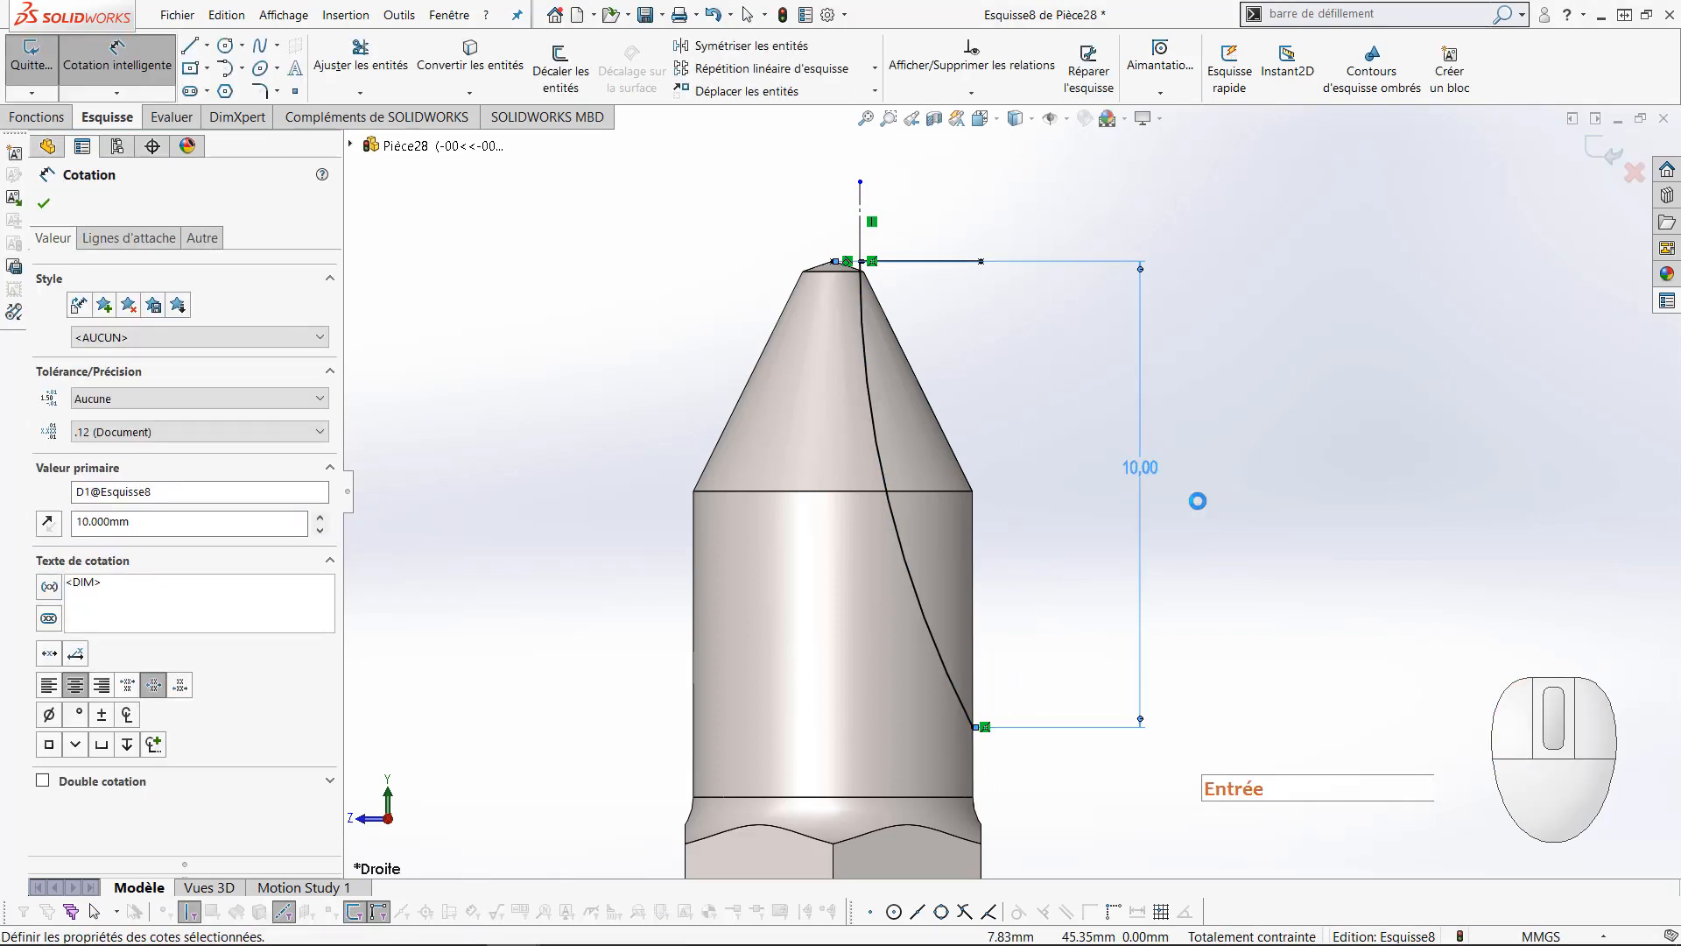
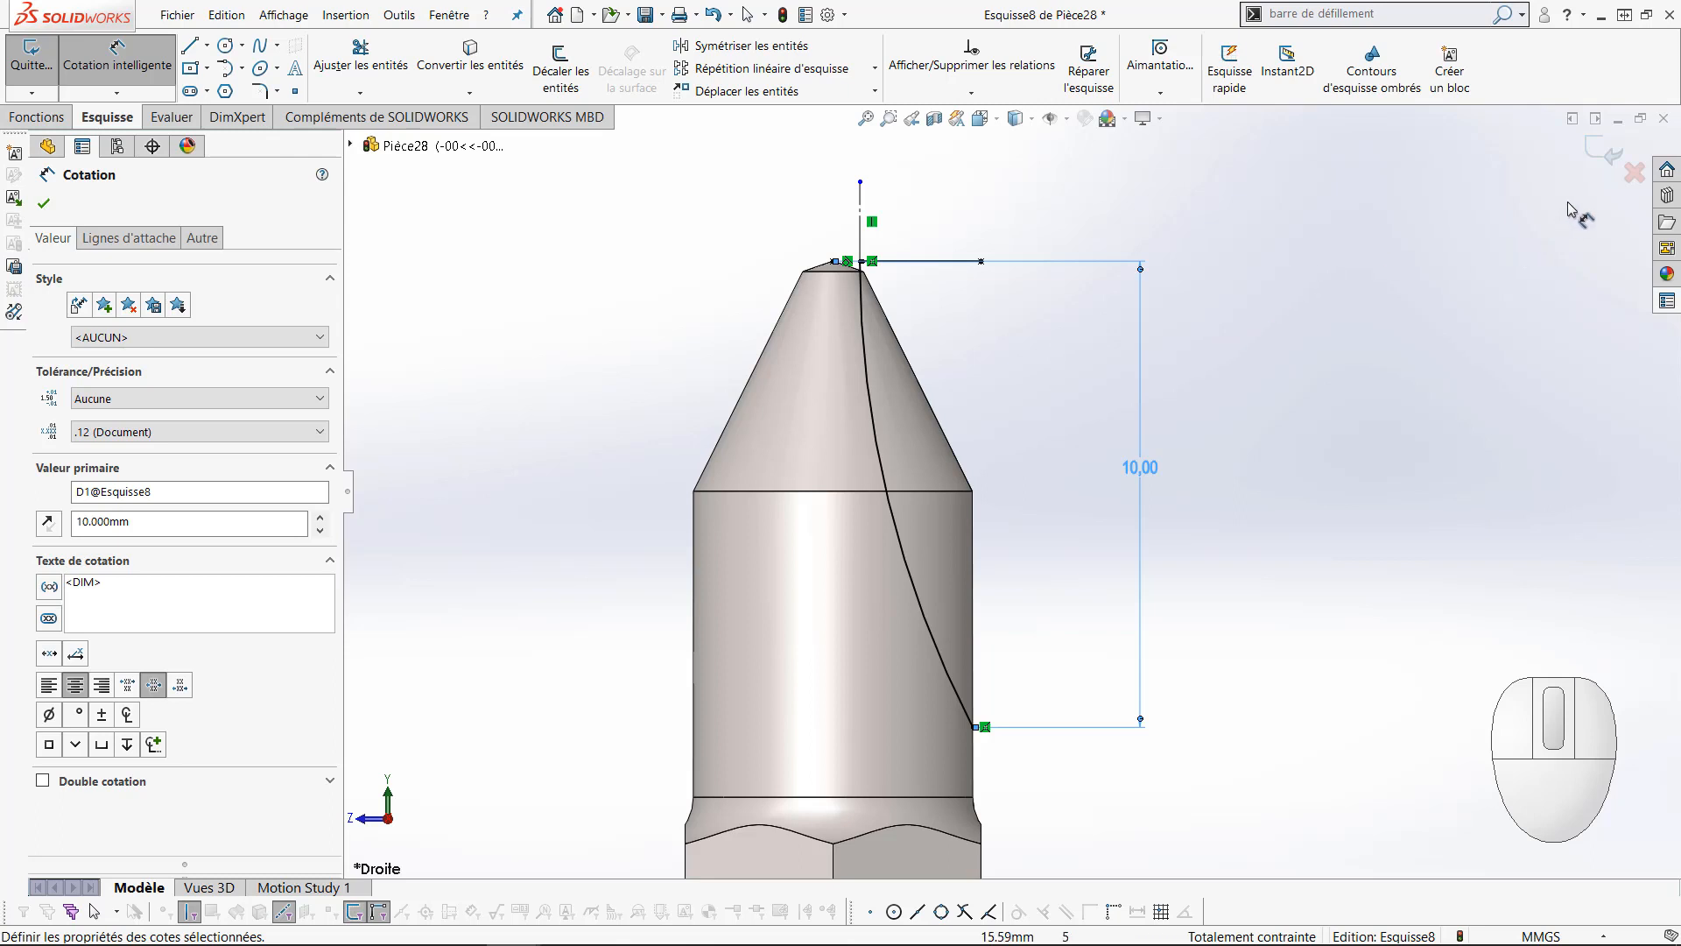
left_click(1599, 159)
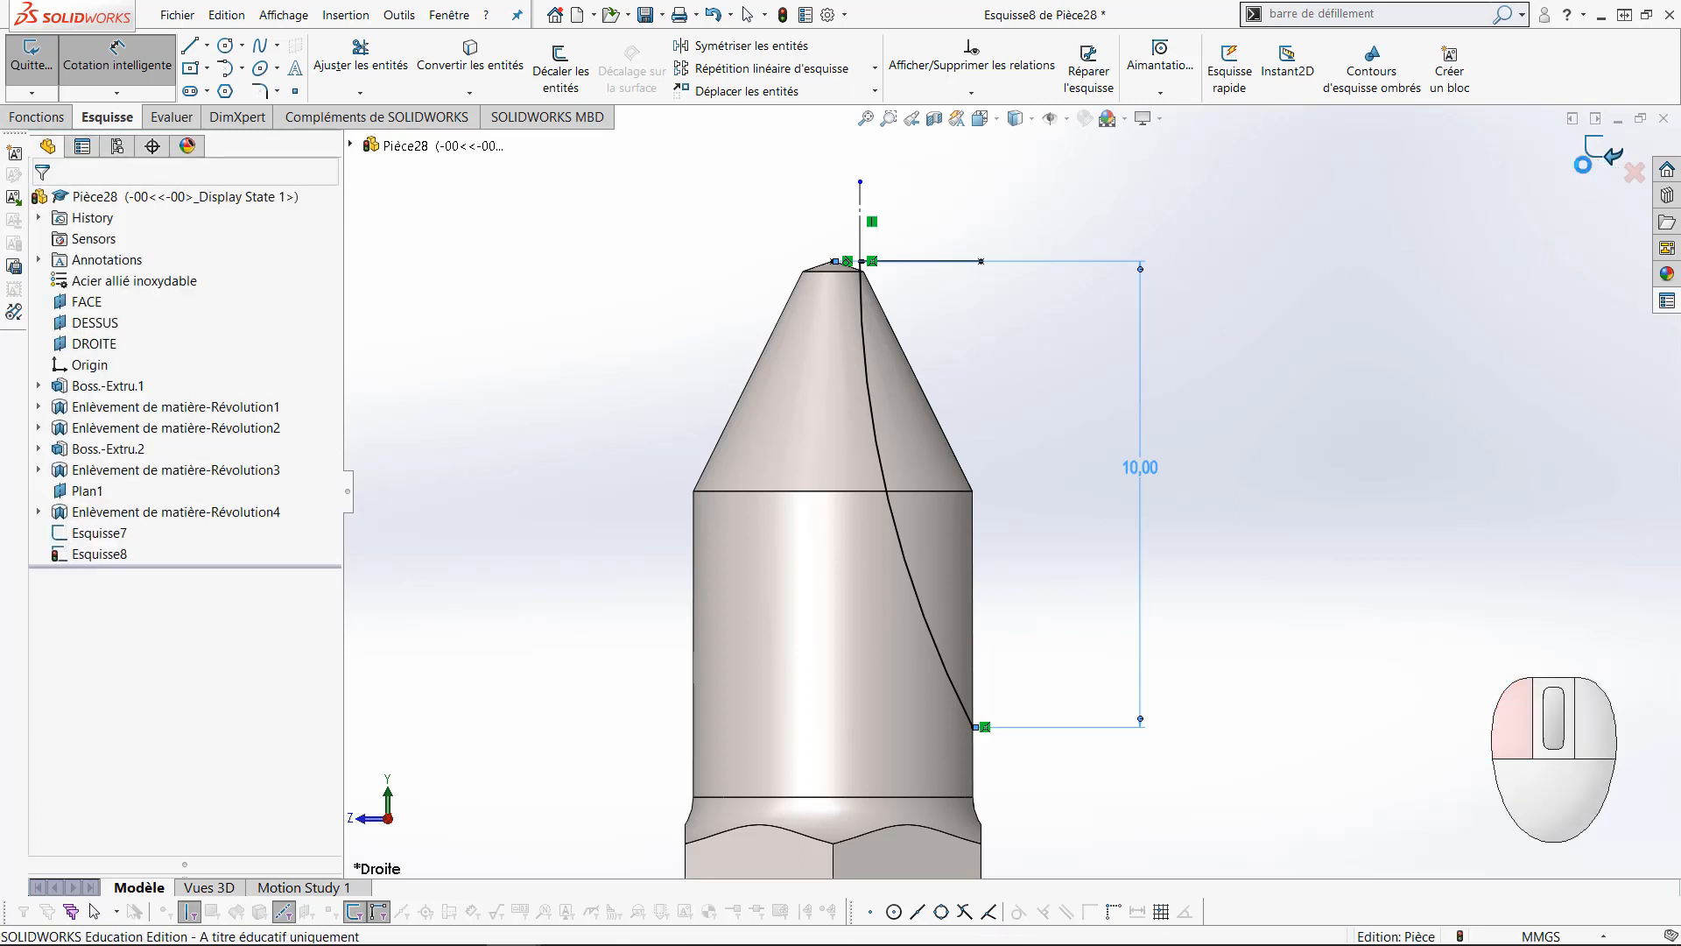
left_click(1100, 335)
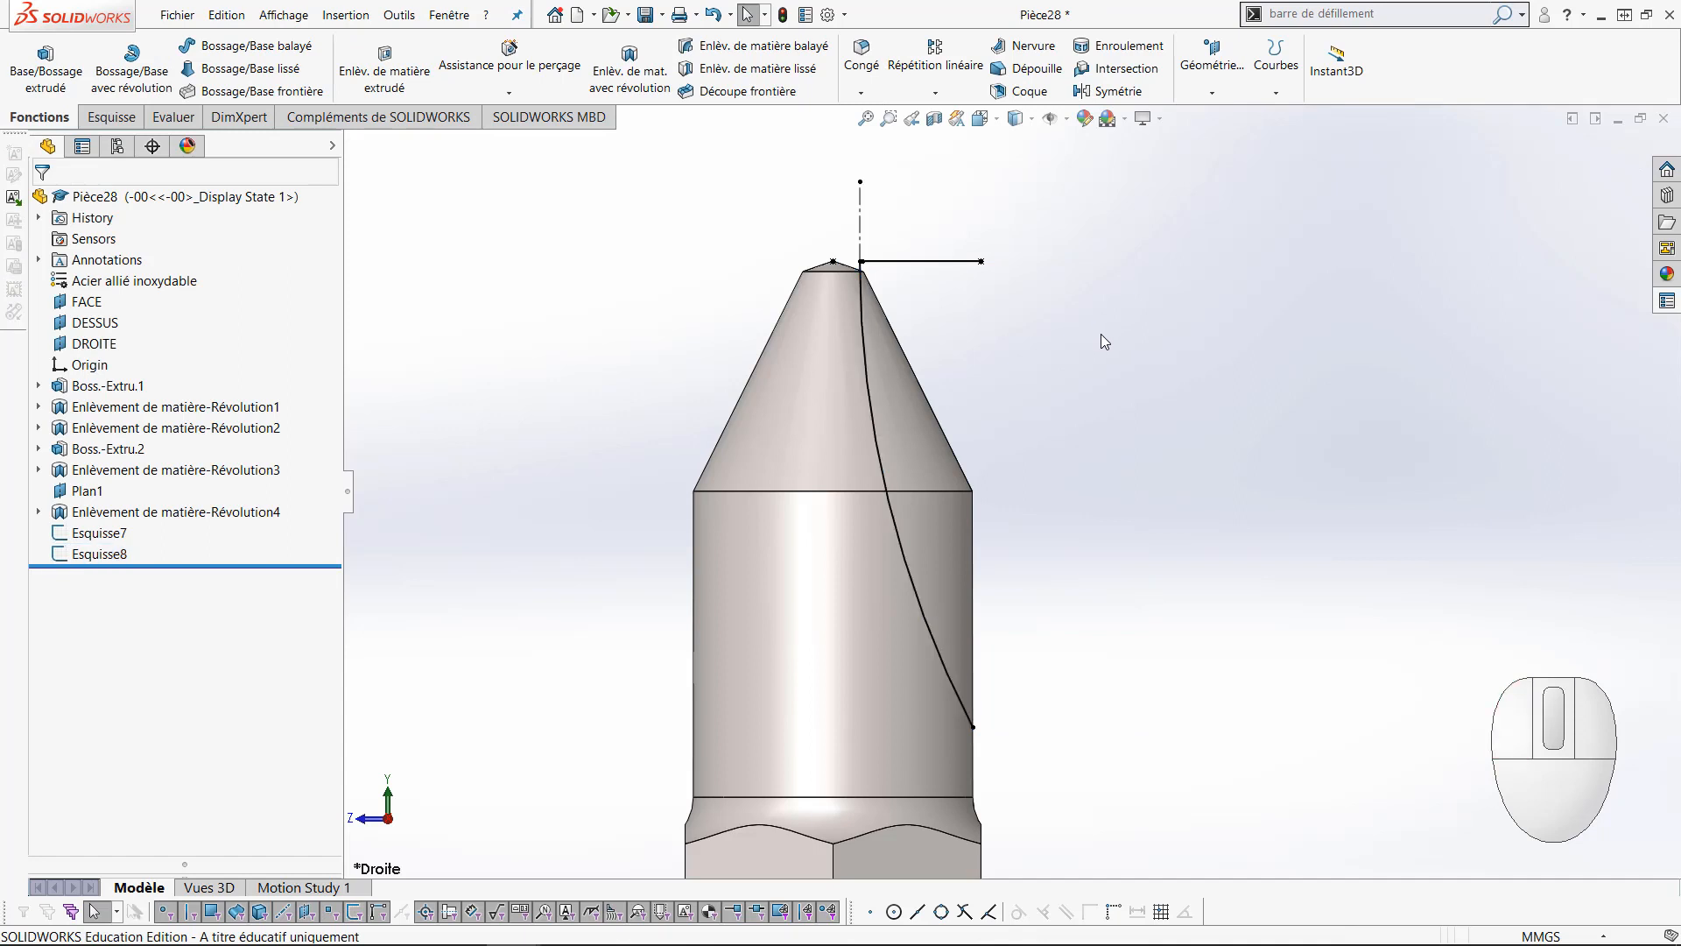
Create a swept cut using Esquisse7, the triangular sketch, as profile and Esquisse8, the arc sketch, as path
middle_click_drag(1100, 335, 971, 263)
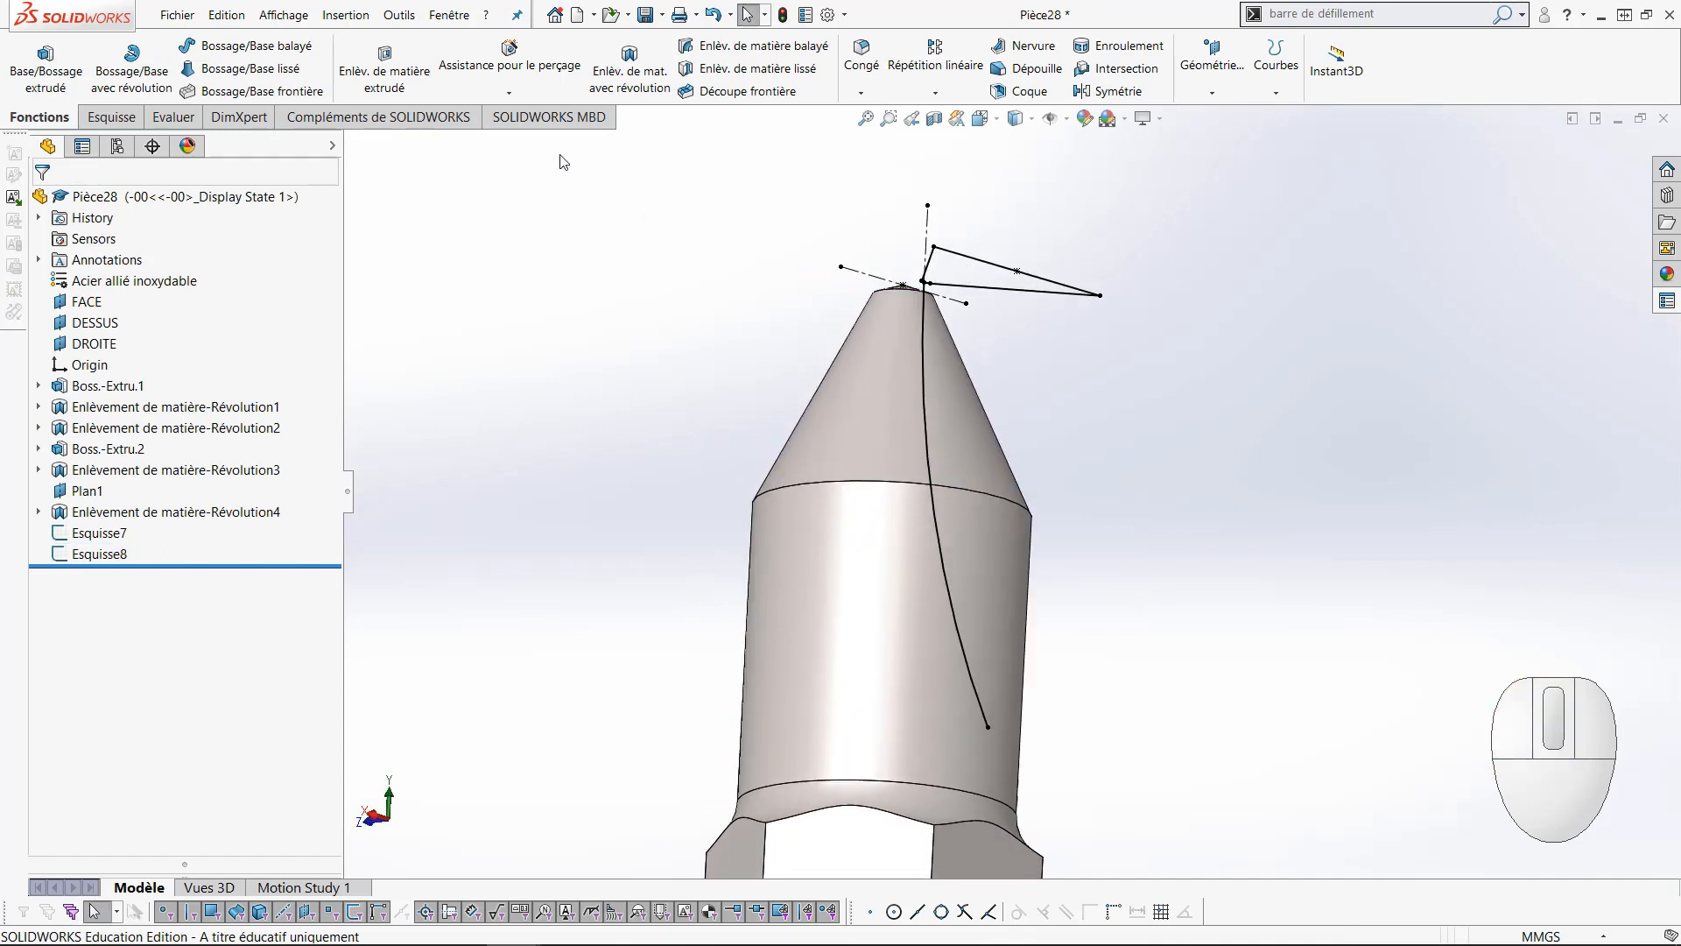
left_click(711, 51)
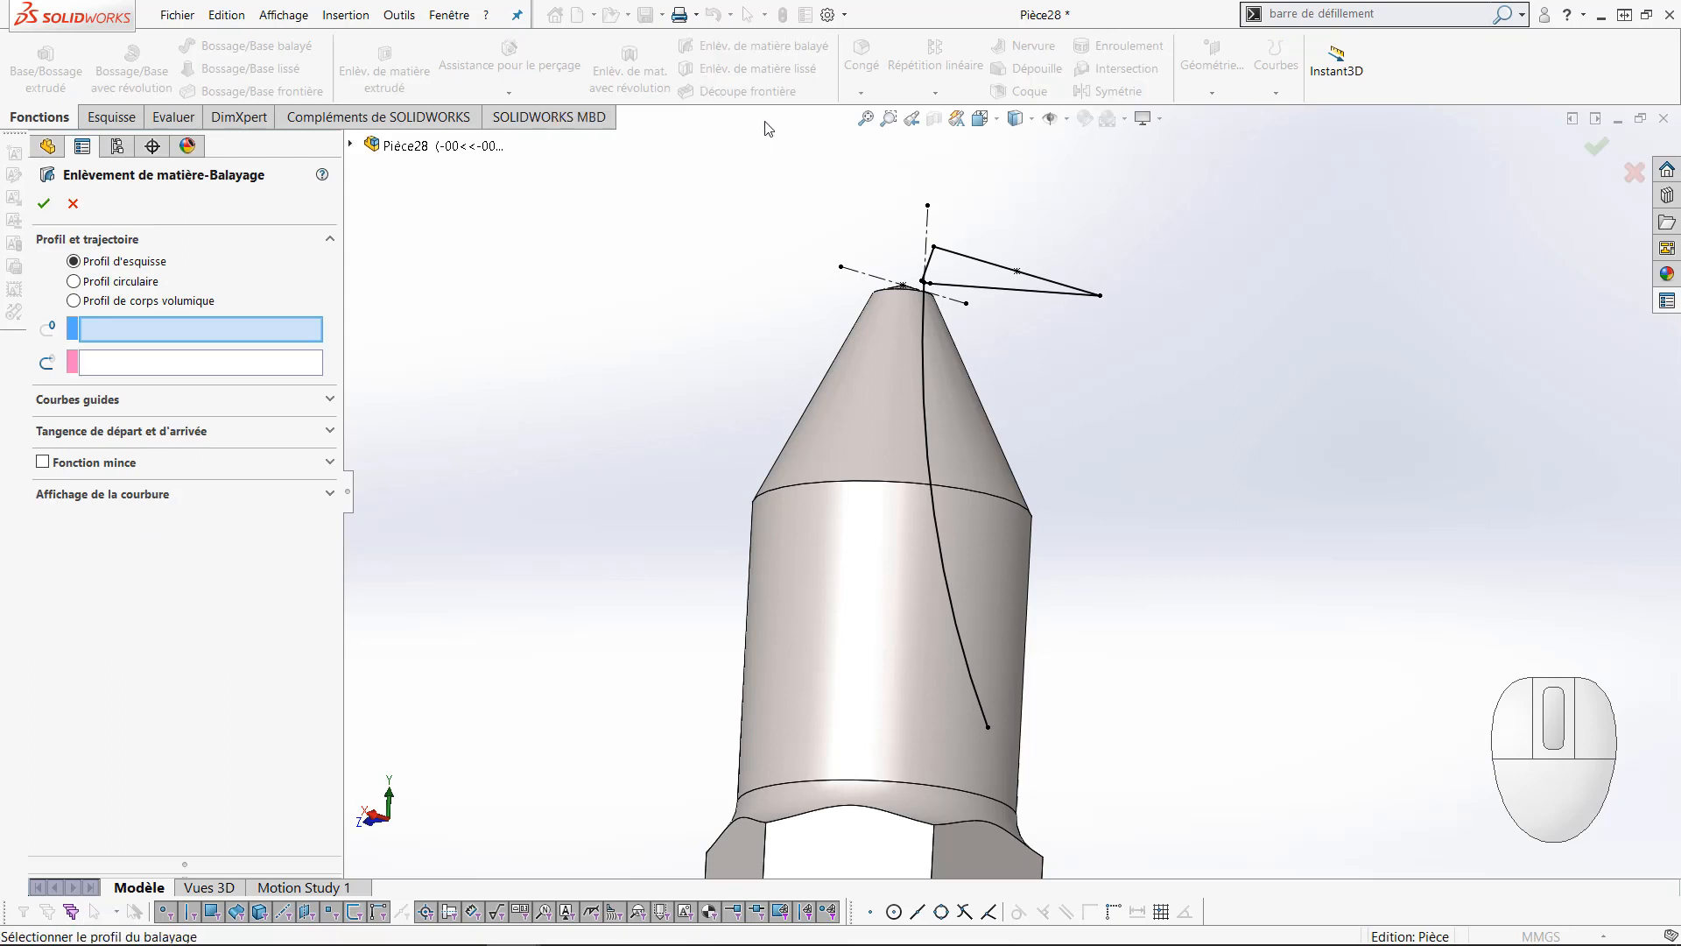
left_click(961, 260)
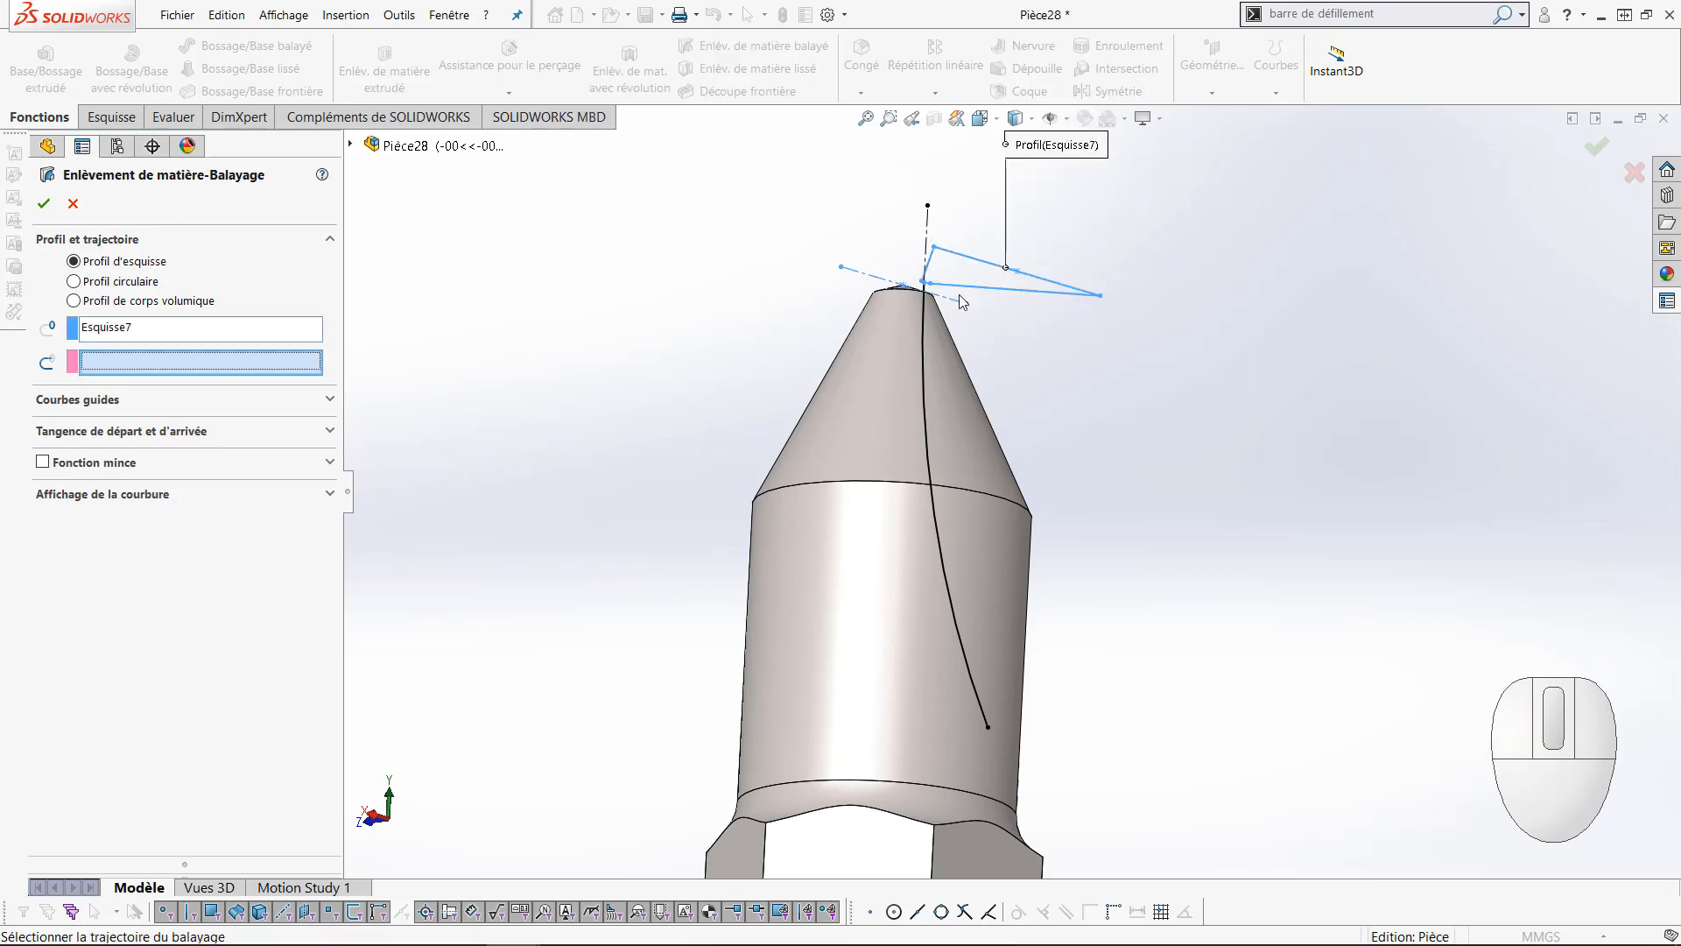
left_click(922, 412)
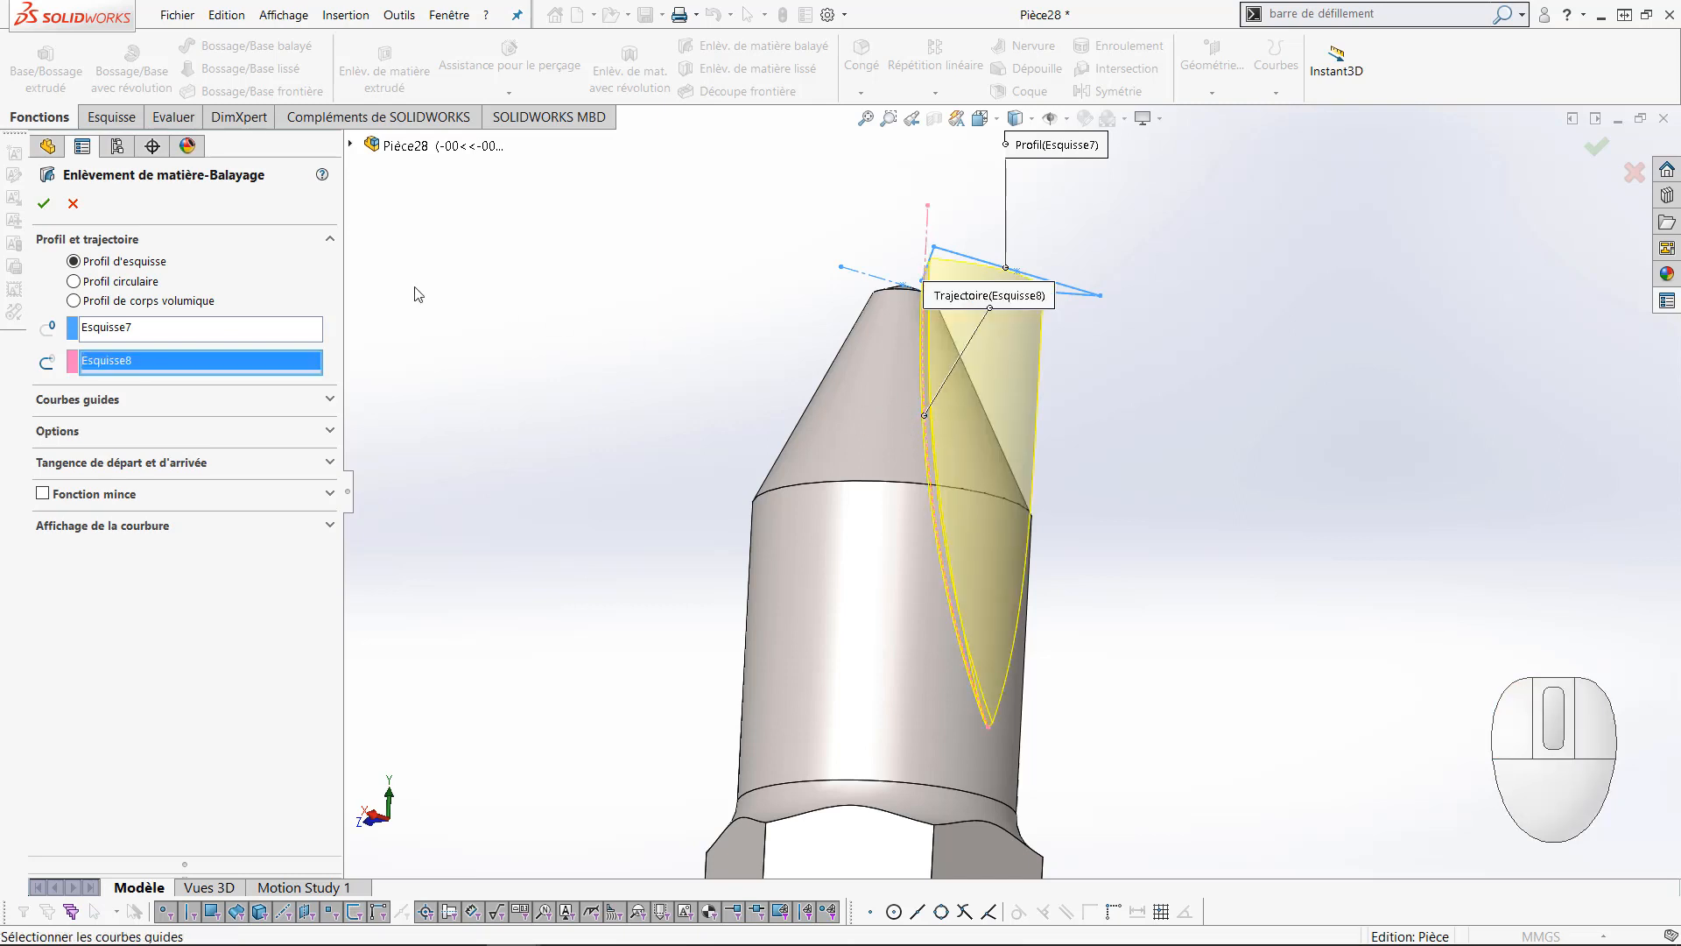
left_click(43, 203)
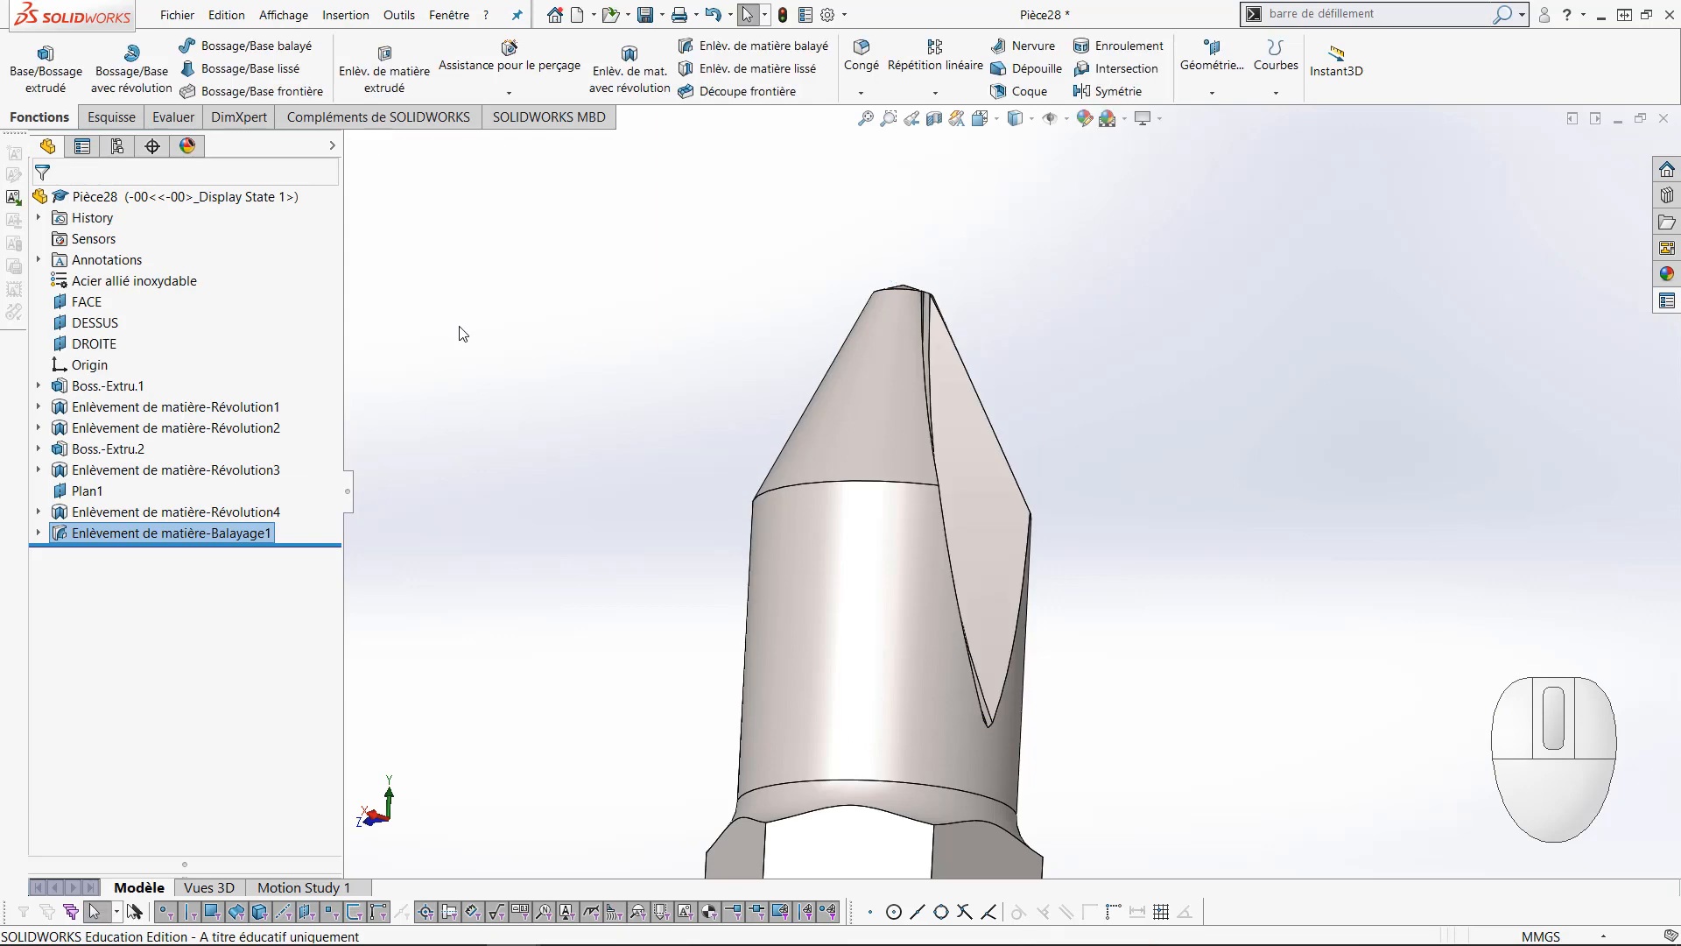
Create a circular pattern of the swept cut around the cylindrical face with 4 equally spaced occurrences over 360 degrees
middle_click_drag(573, 388, 788, 757)
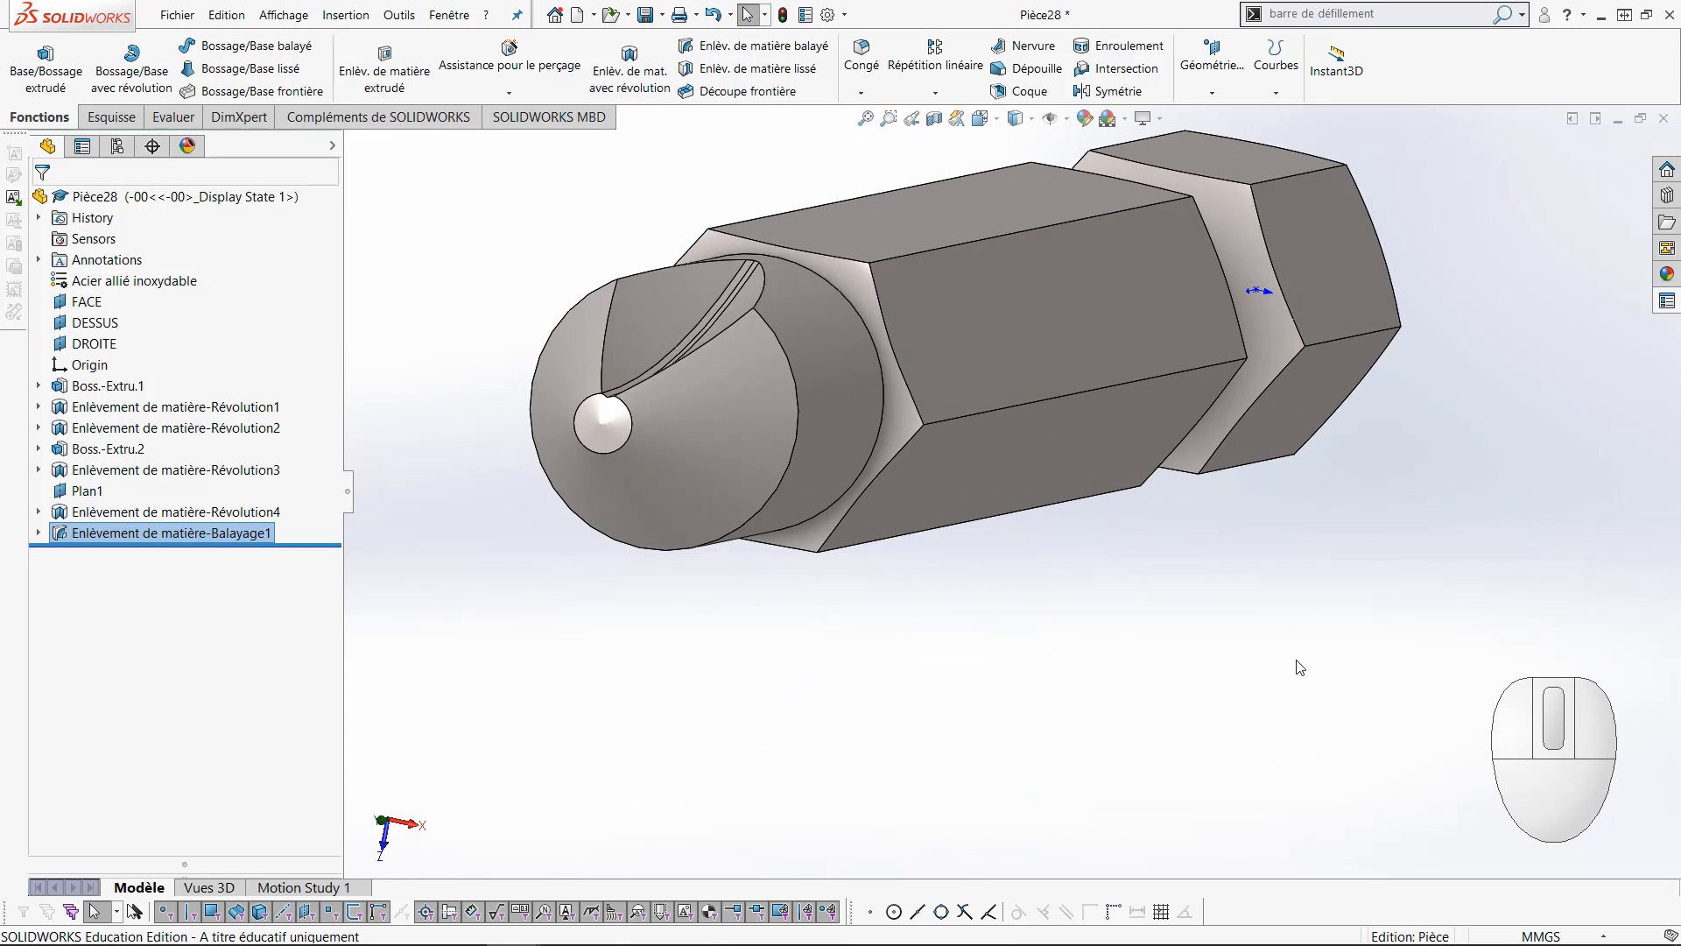
middle_click_drag(1077, 574, 1126, 708, "ctrl")
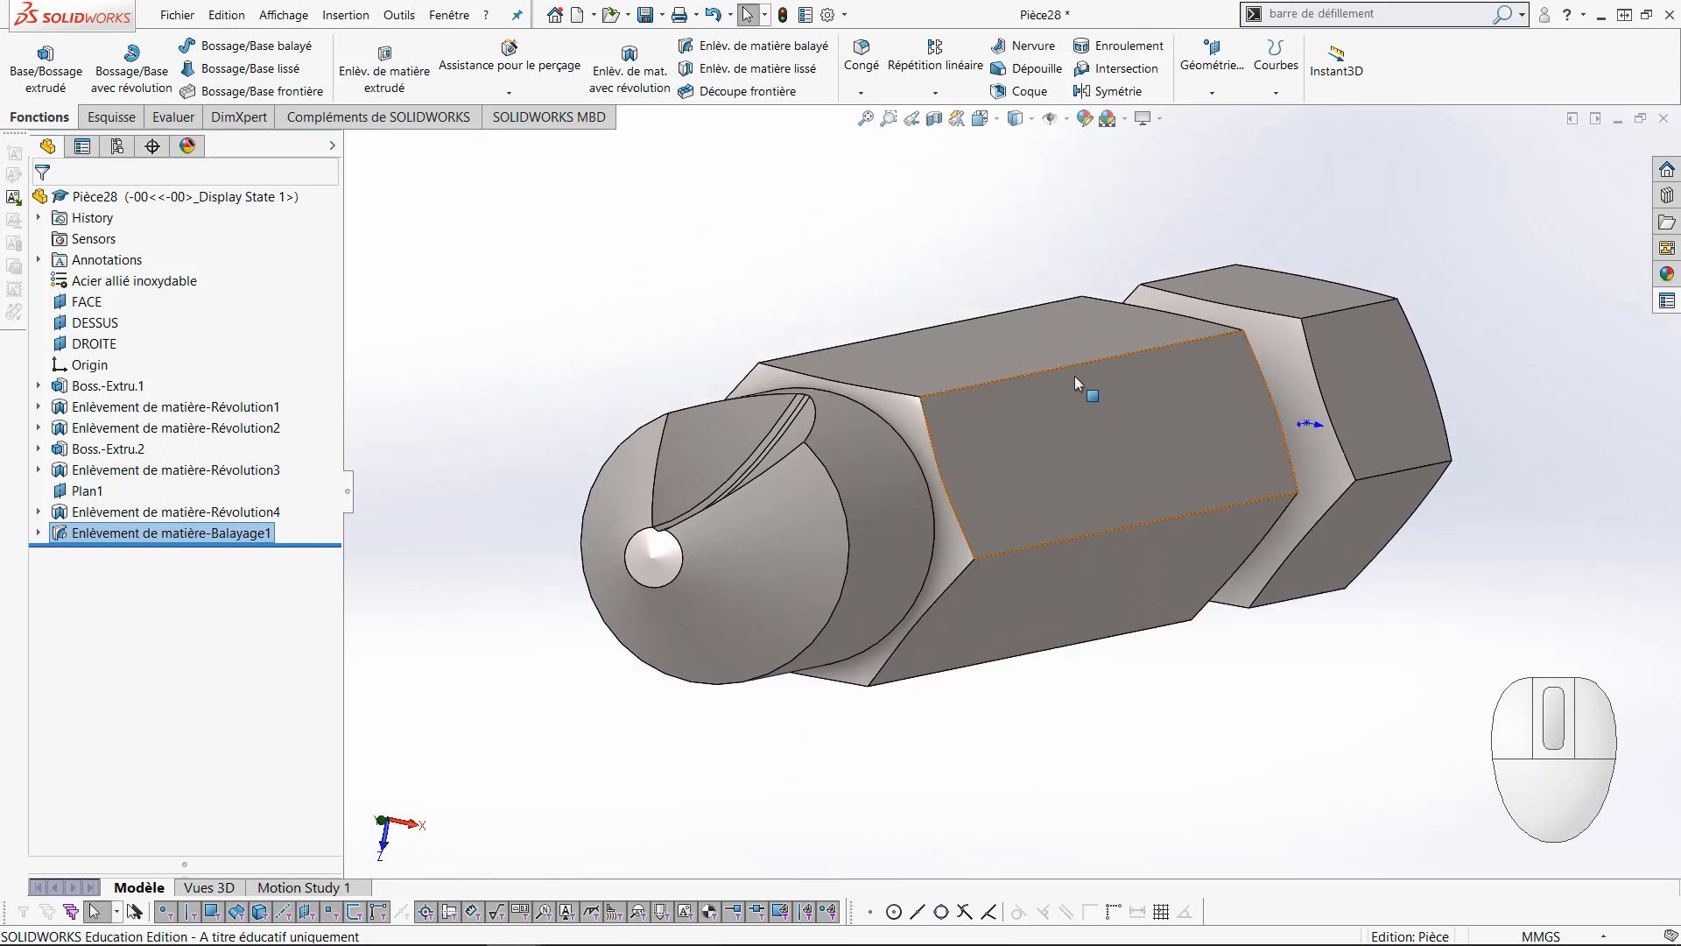
left_click(945, 94)
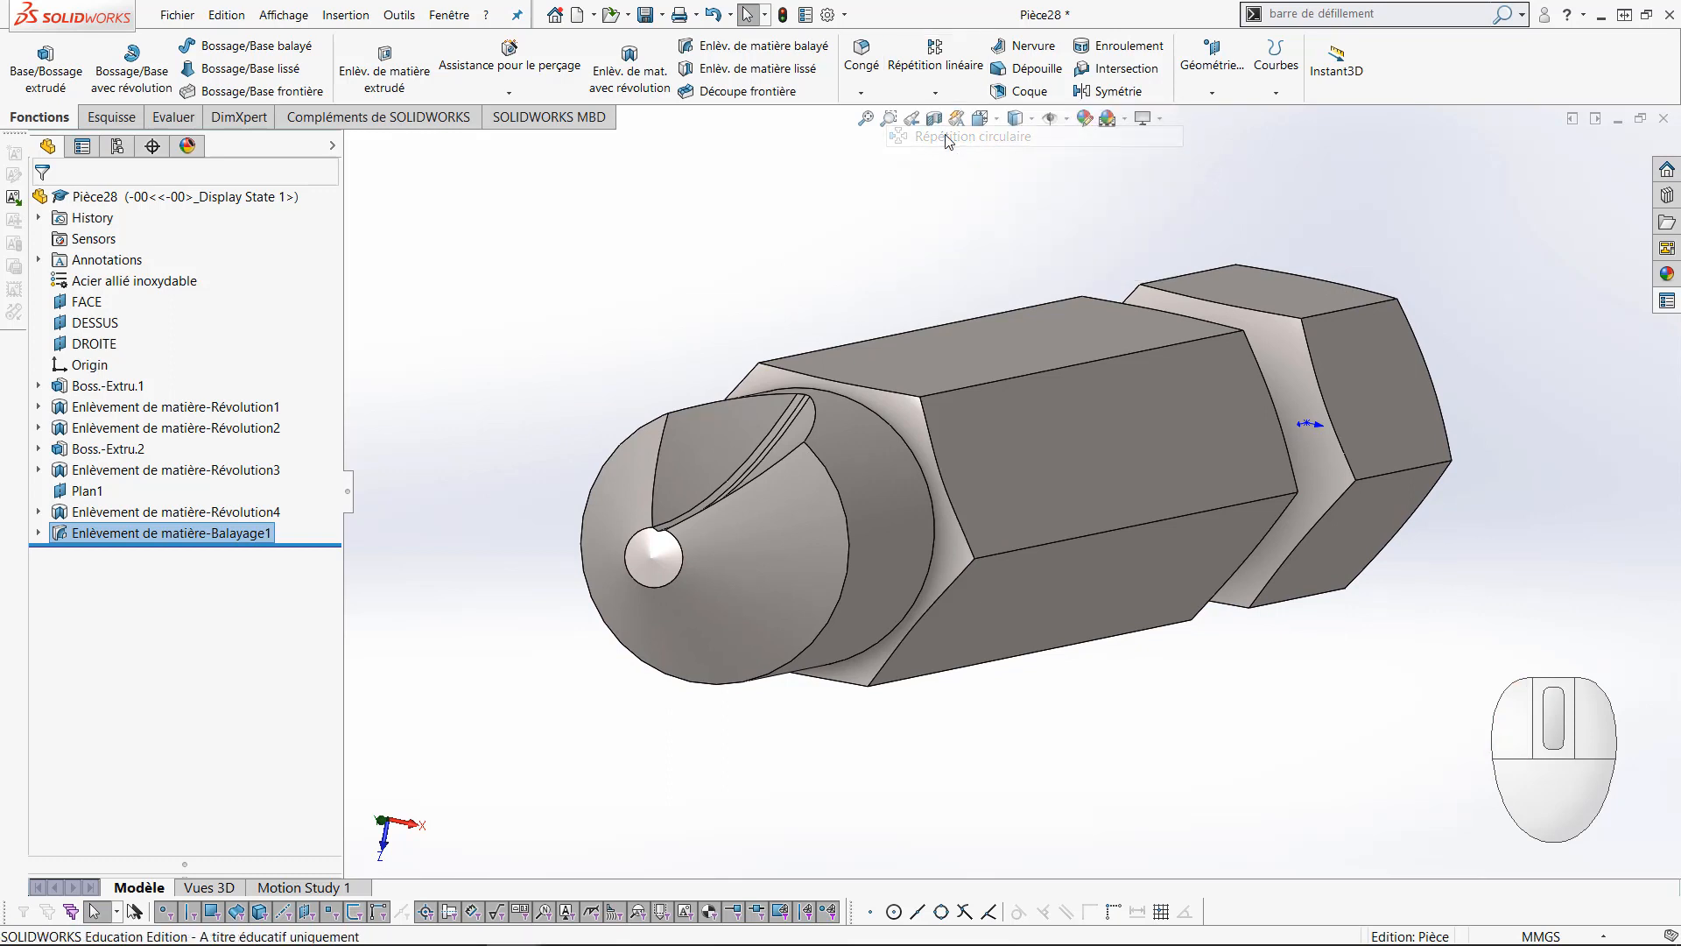
left_click(947, 137)
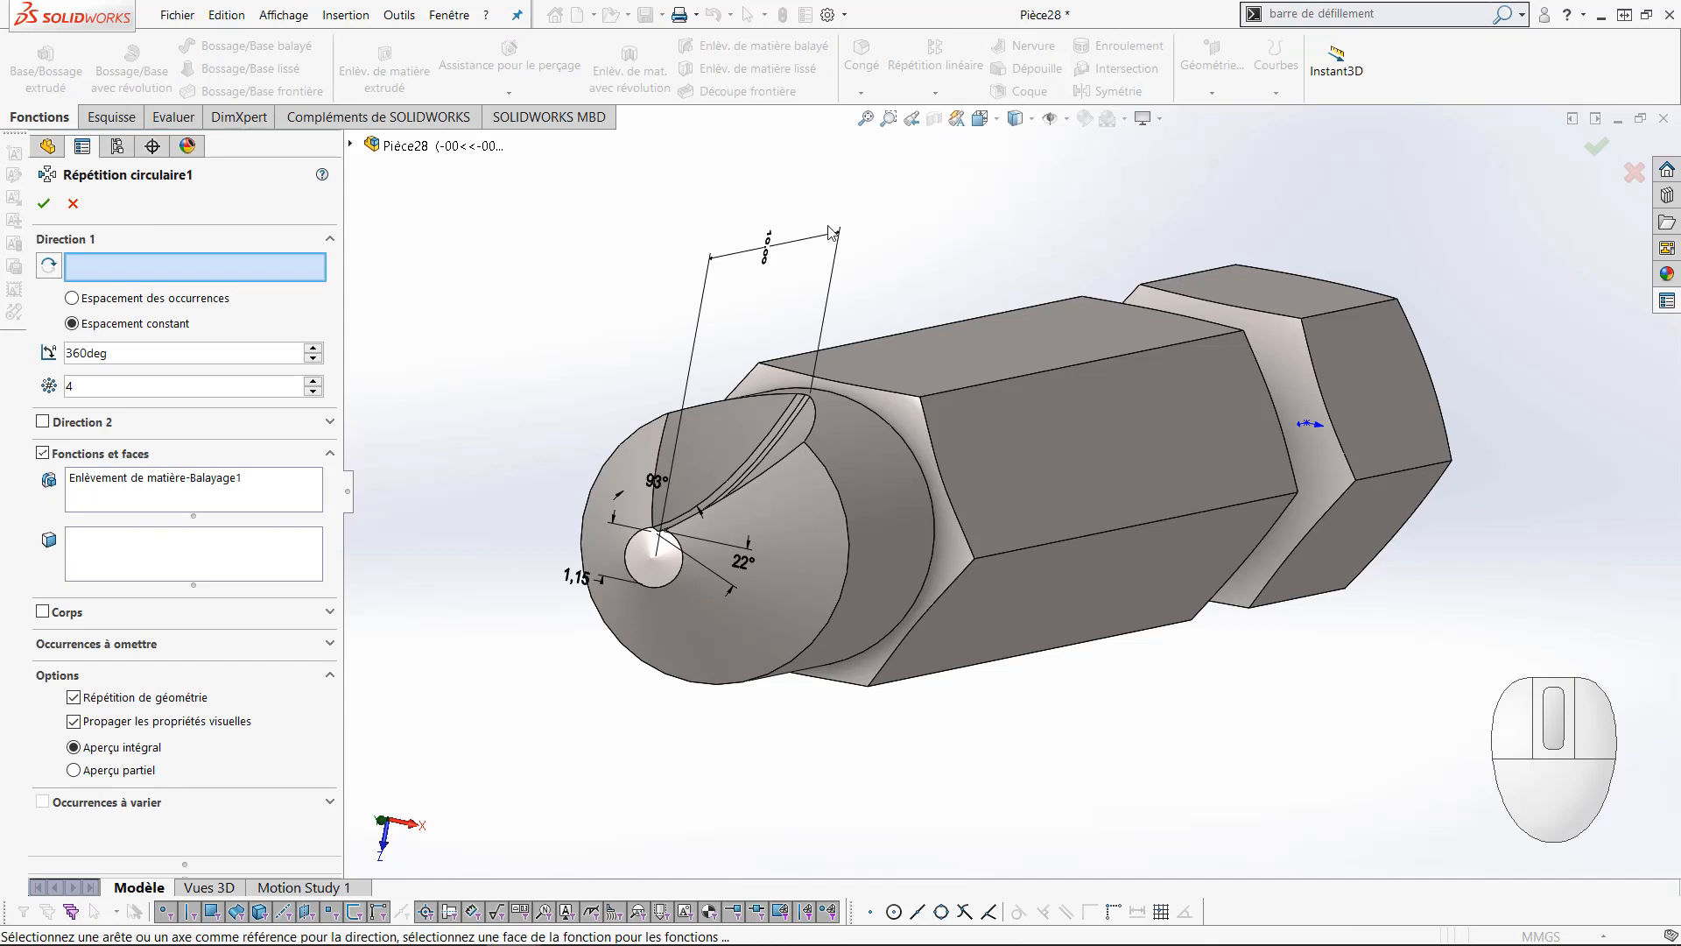
left_click(881, 470)
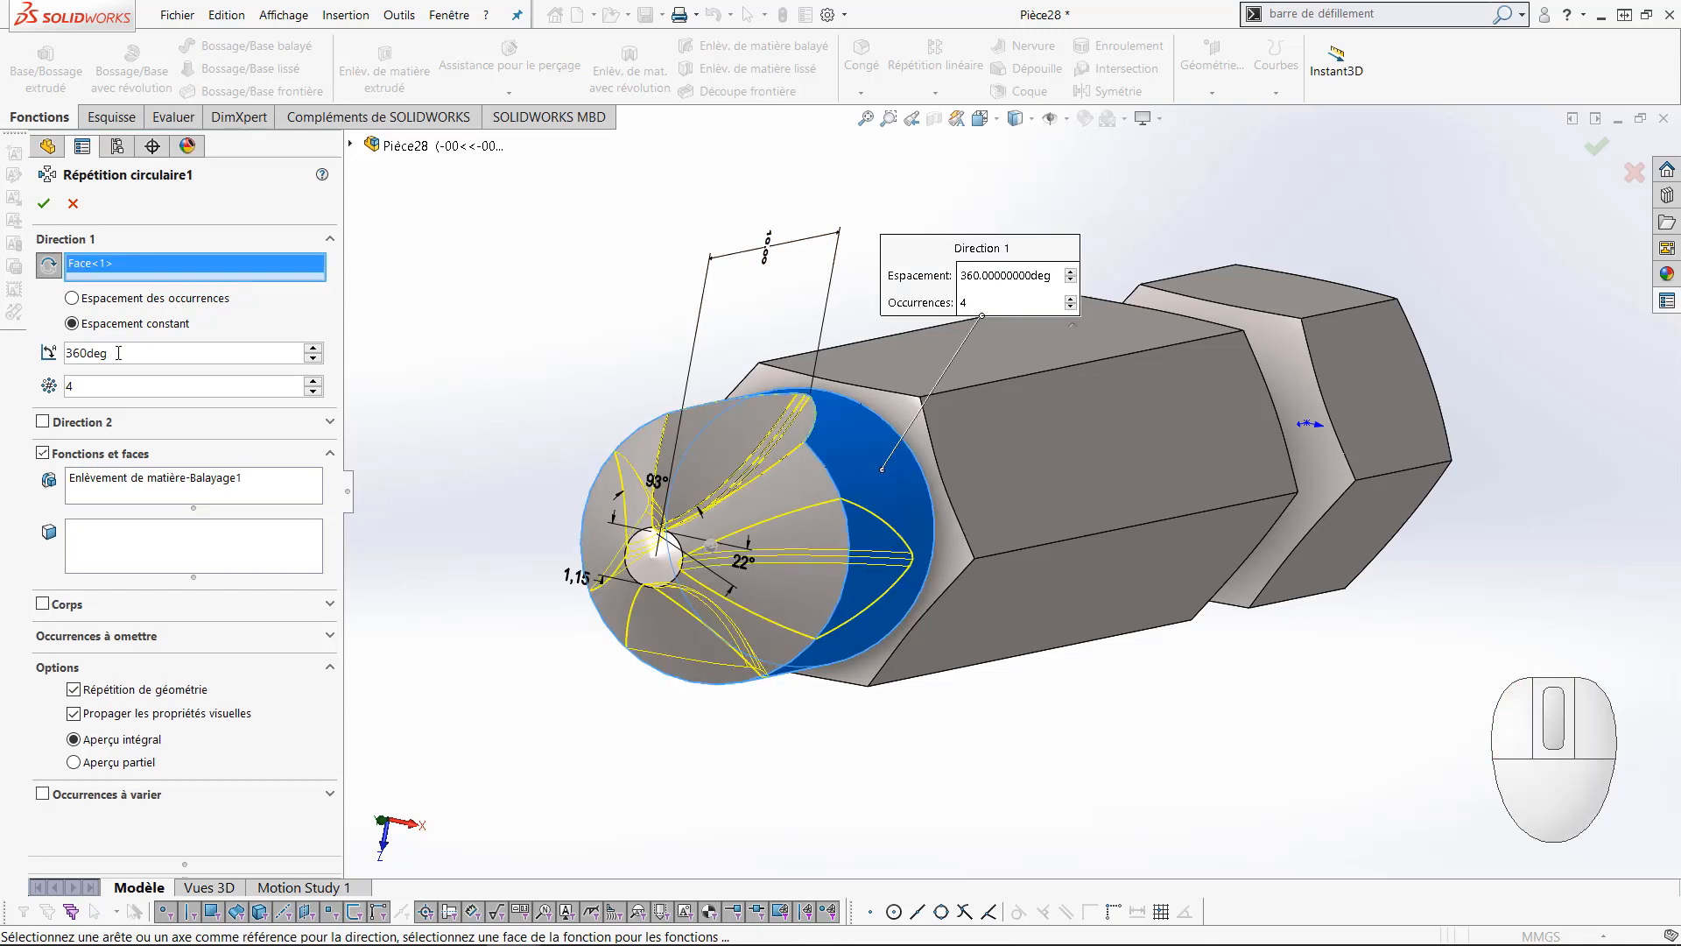
double_click(87, 388)
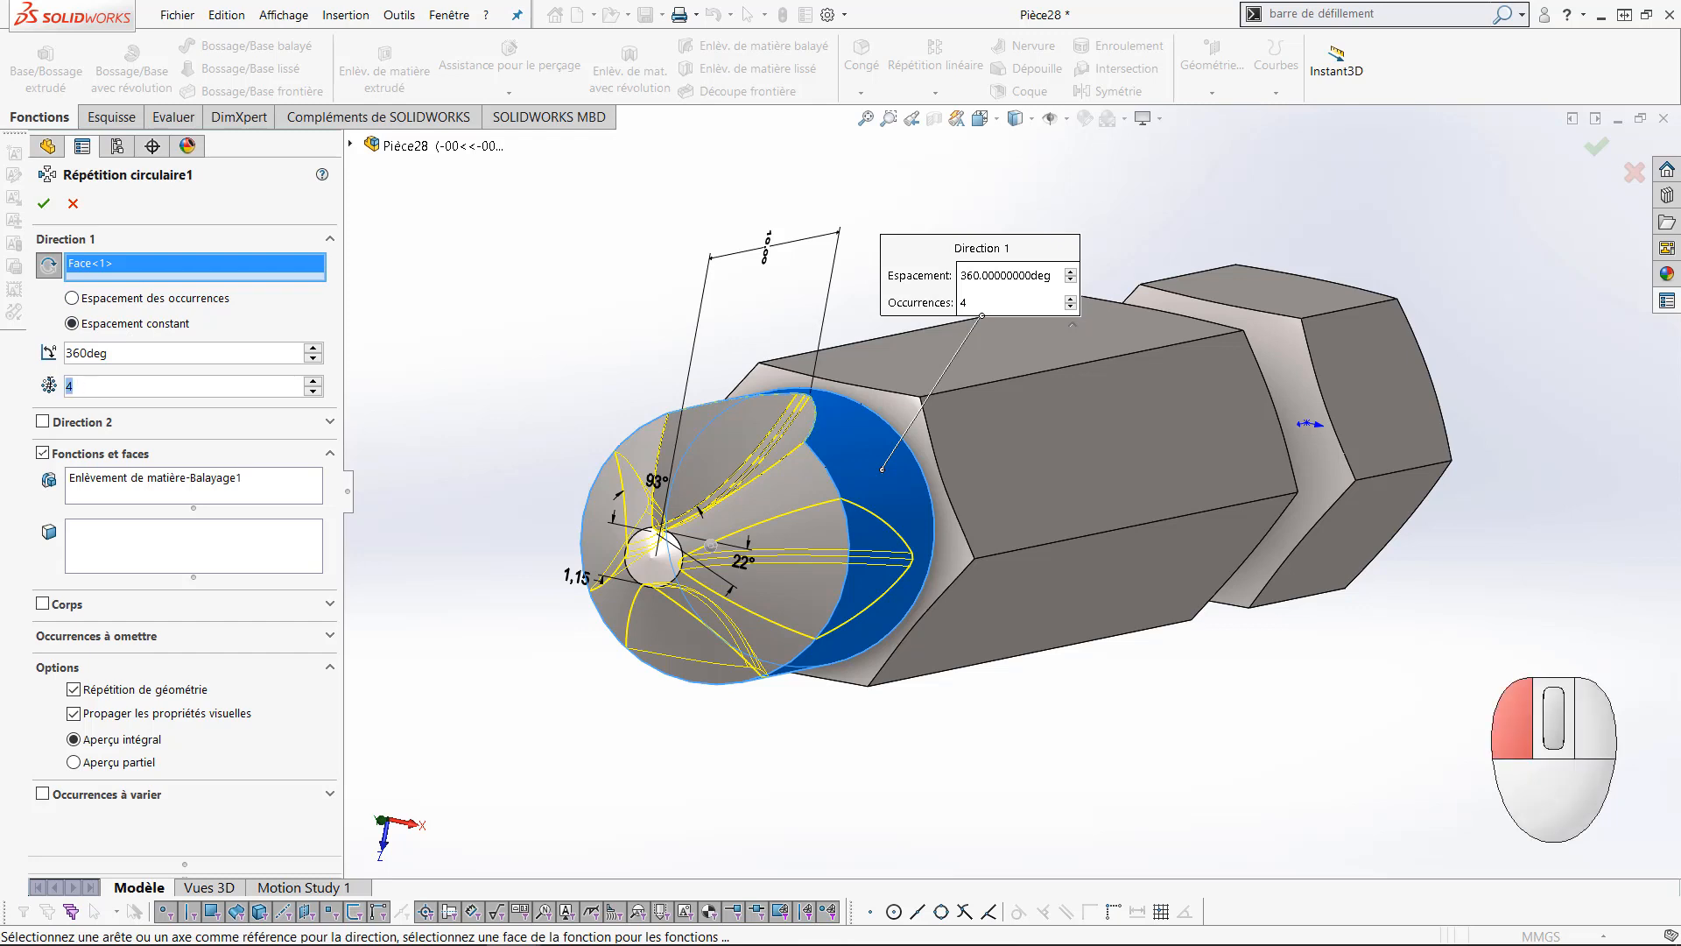
double_click(144, 353)
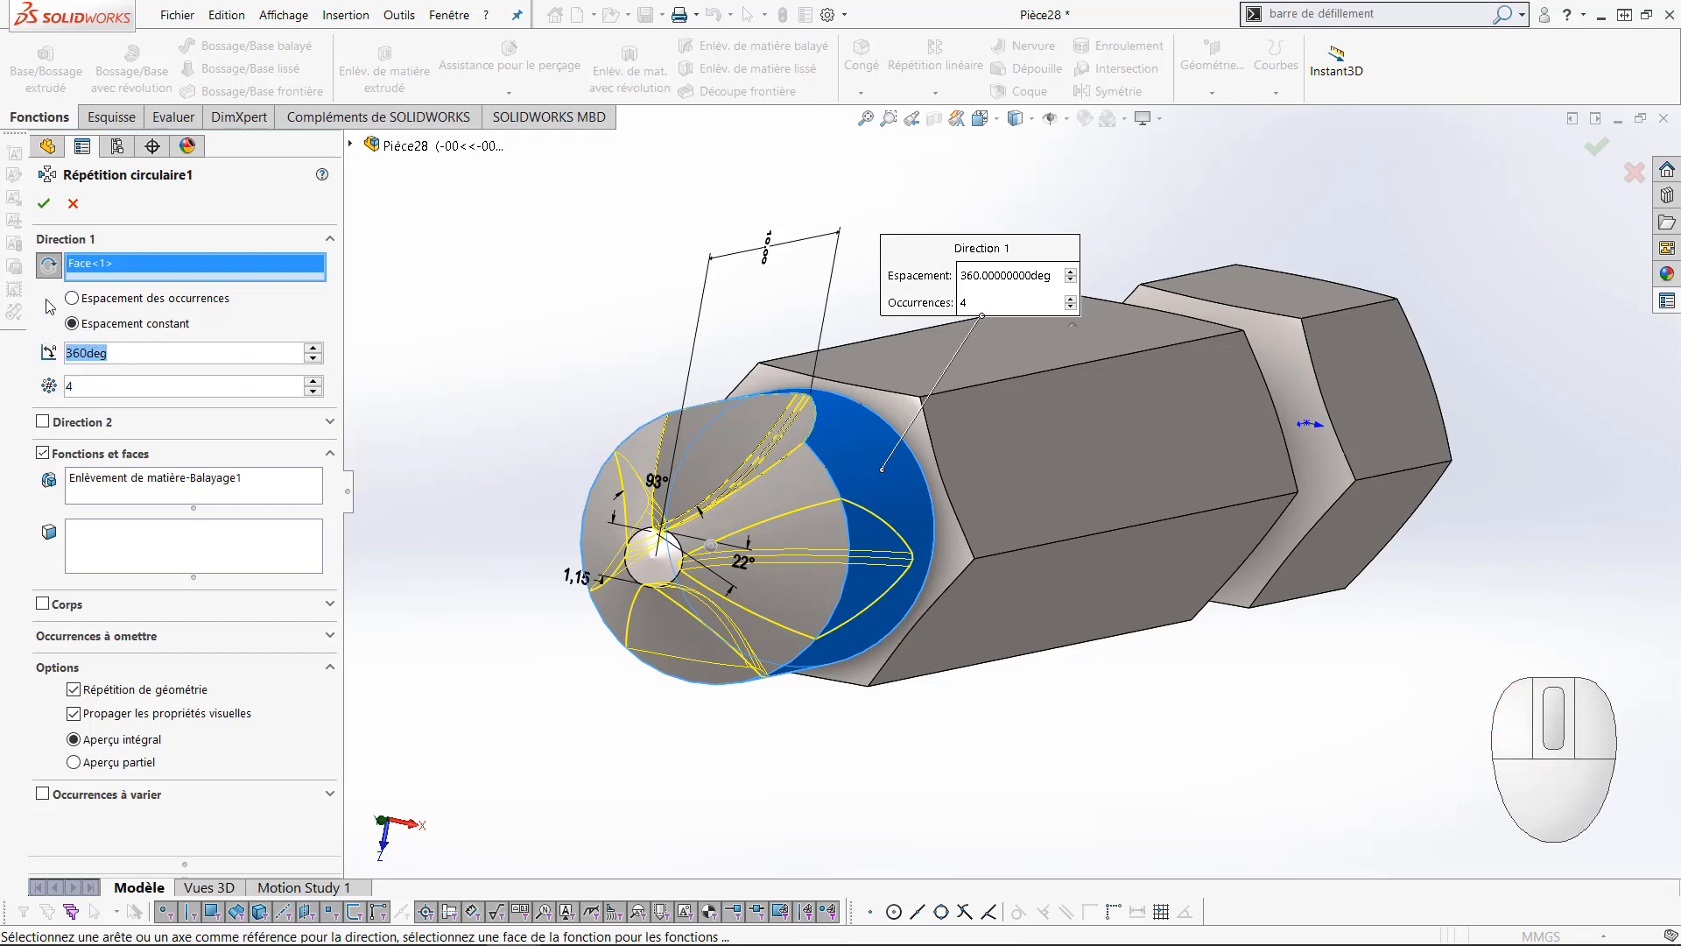
left_click(43, 205)
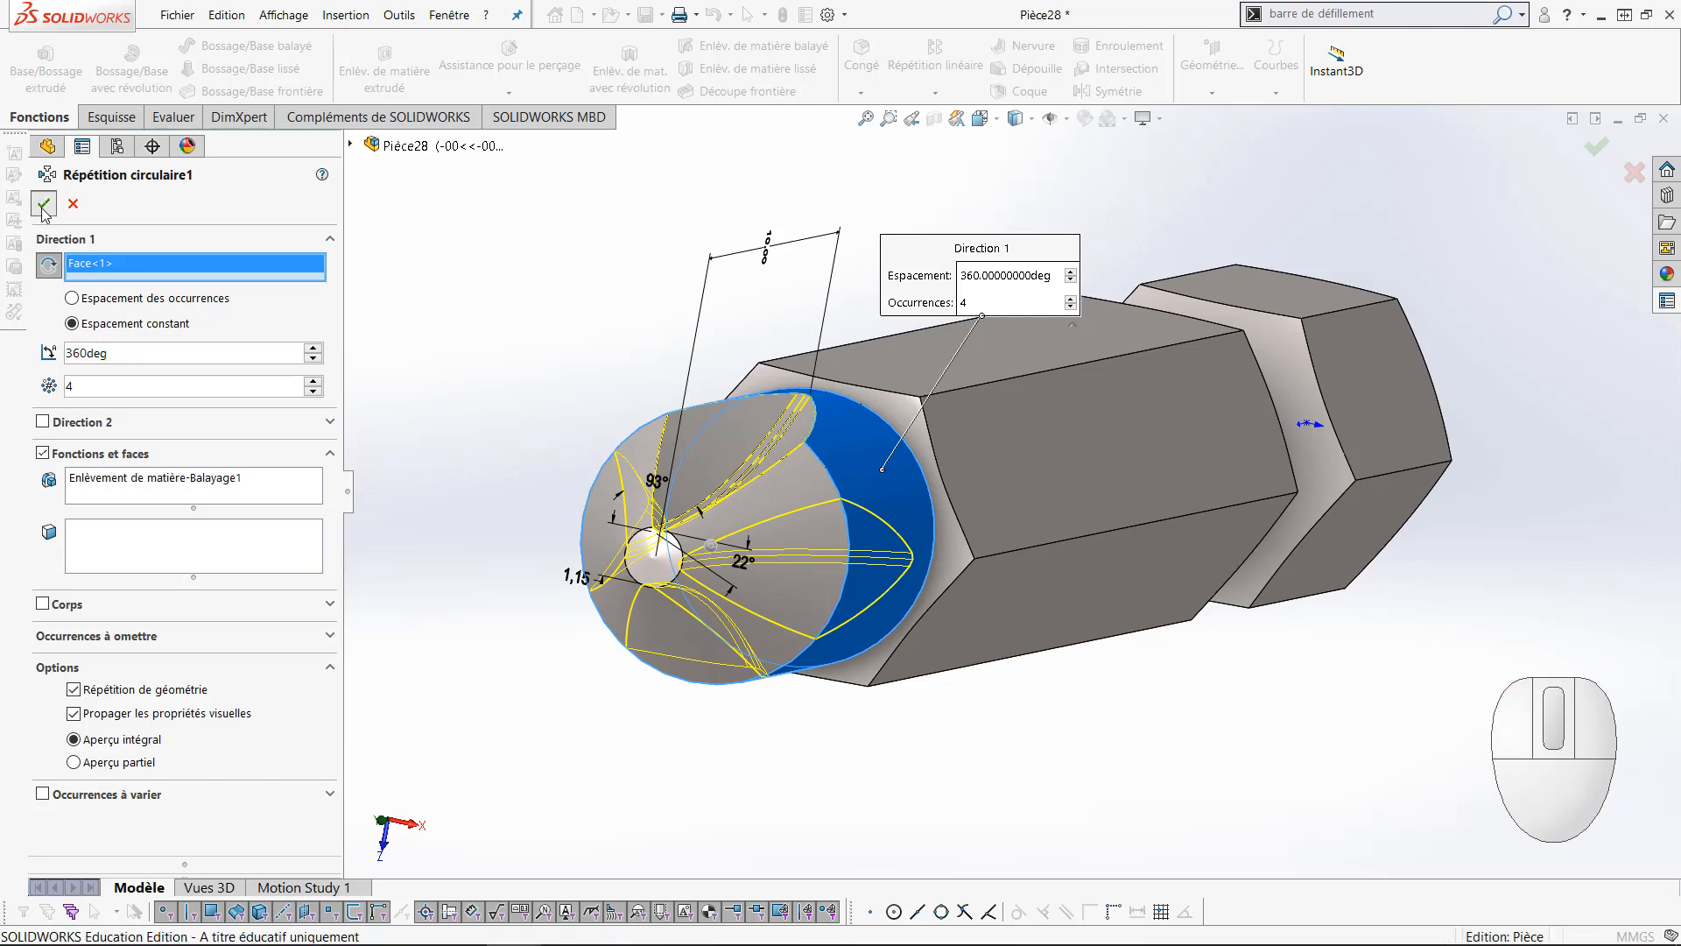
left_click(518, 387)
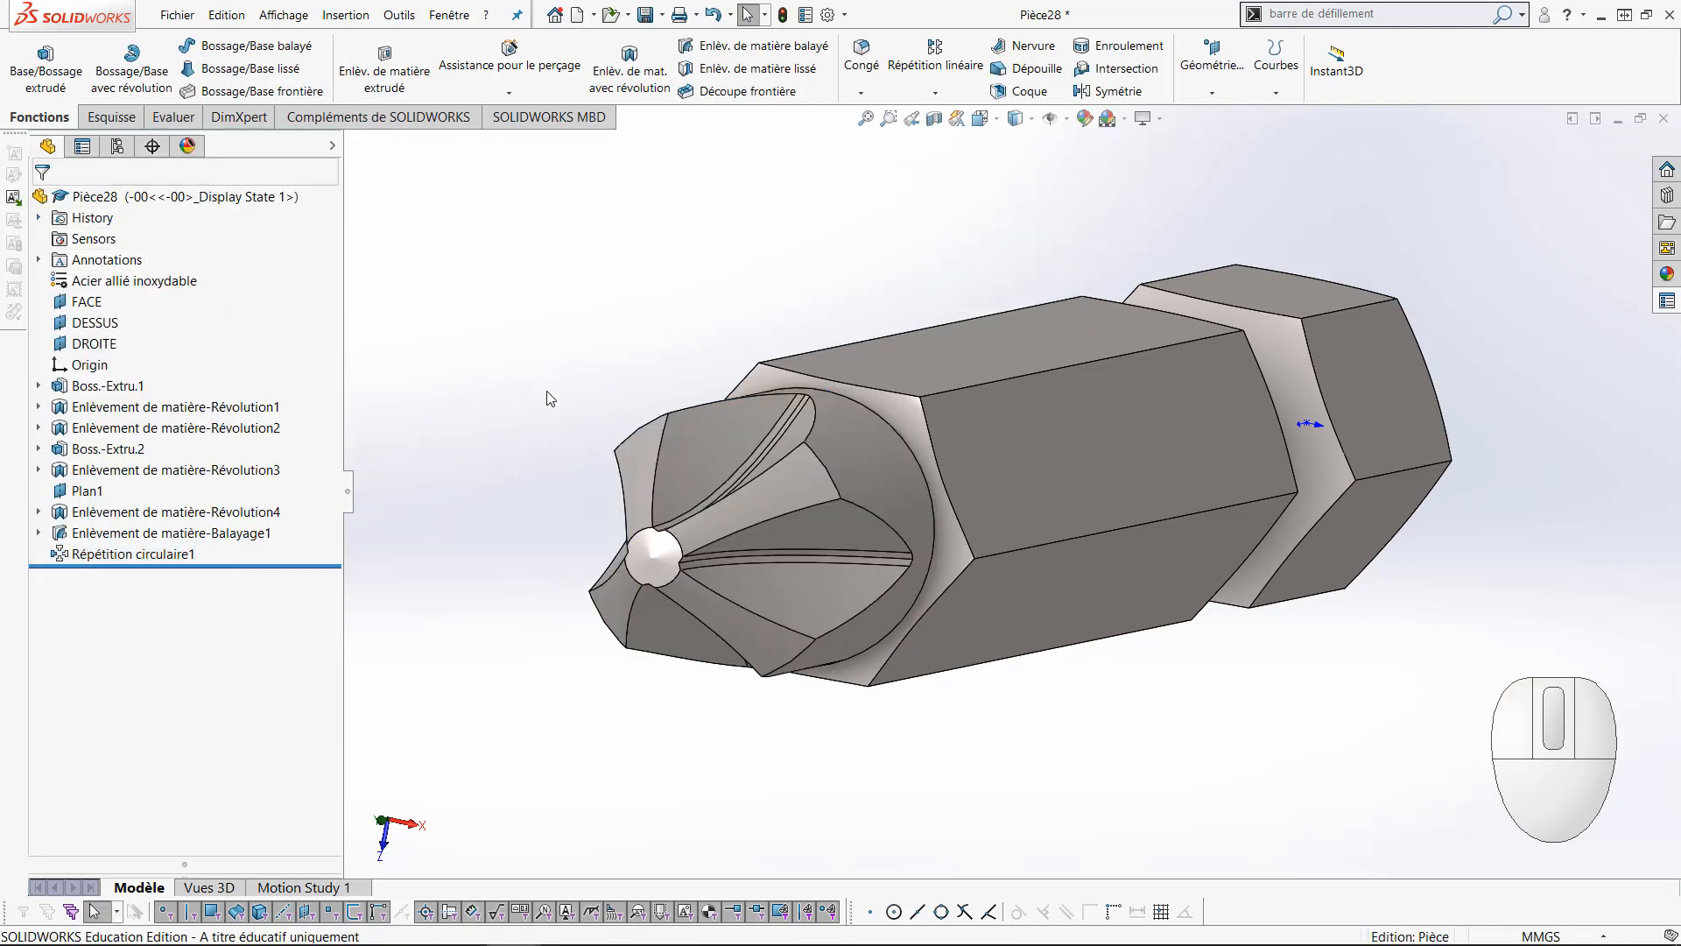
Show the bit in front view and roll the feature history back to just after the first hexagonal extrusion, Boss.-Extru.1
middle_click_drag(570, 460, 744, 263)
scroll(1001, 291, "down", 3)
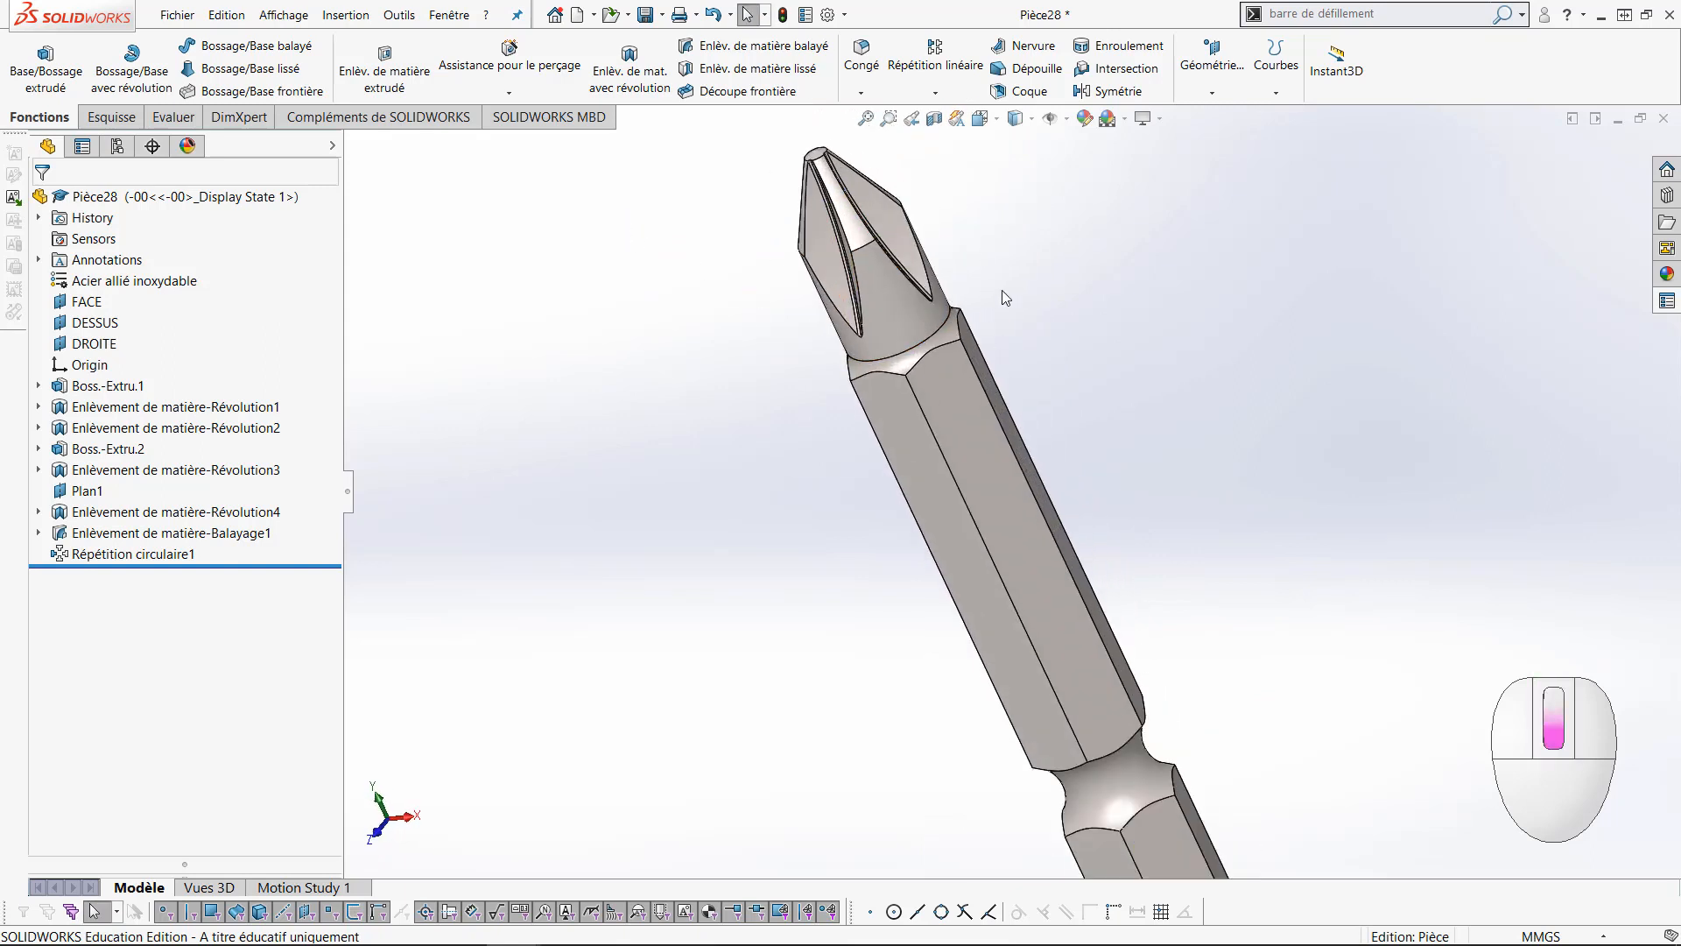
scroll(992, 516, "up", 2)
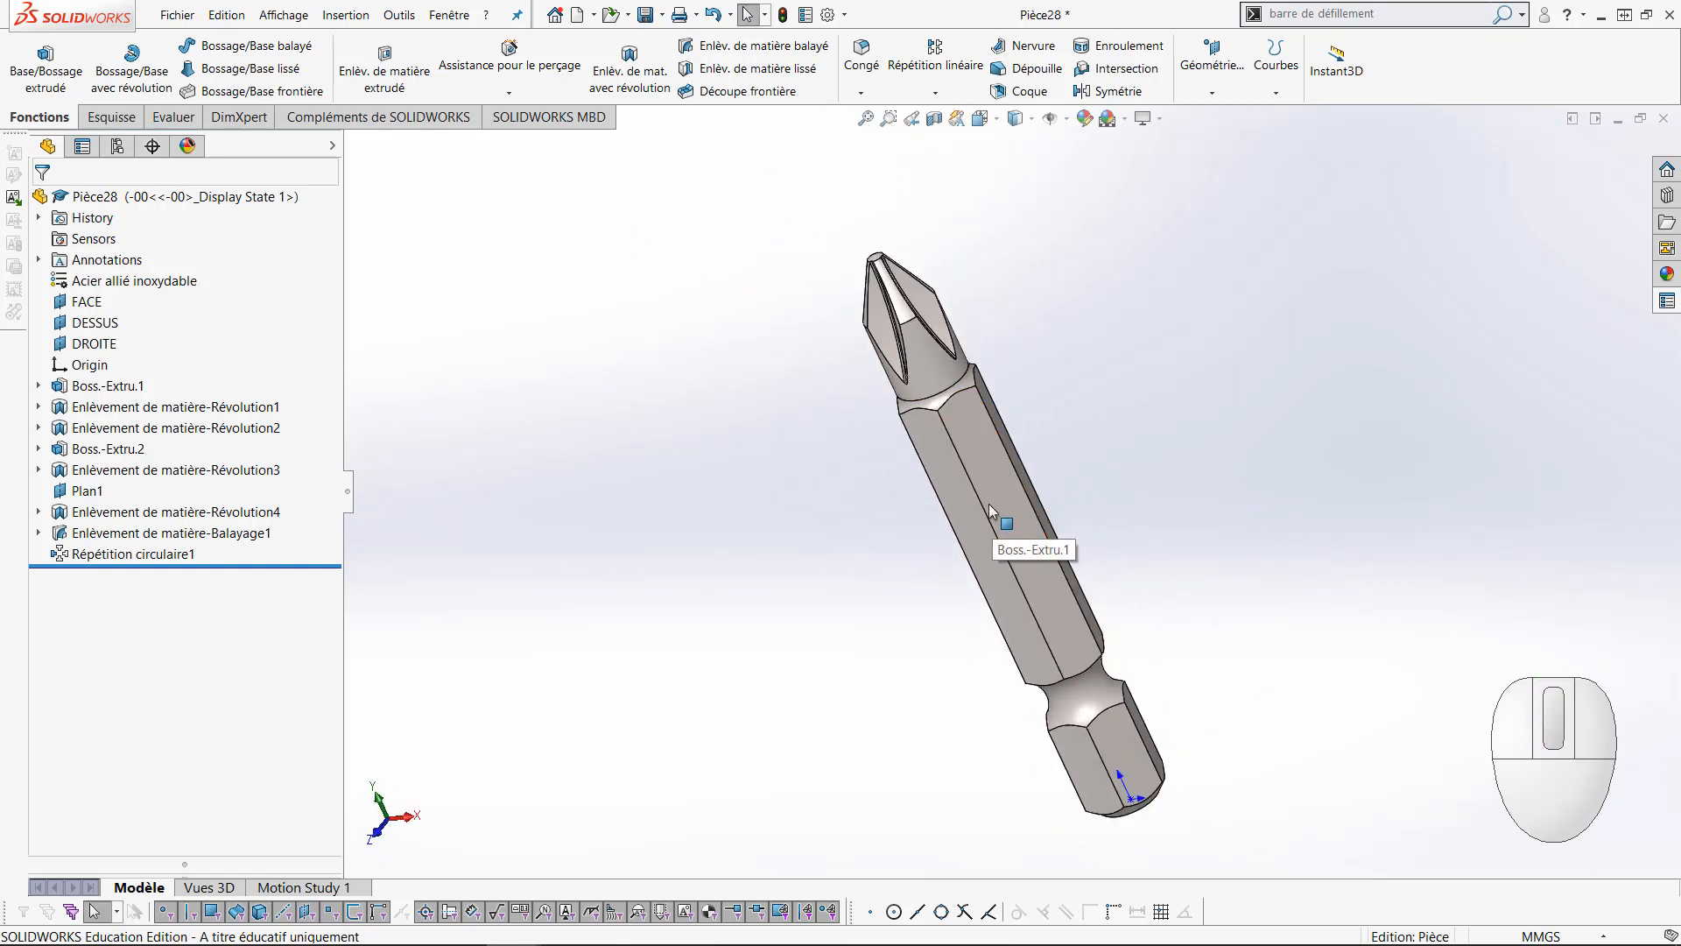
left_click(87, 301)
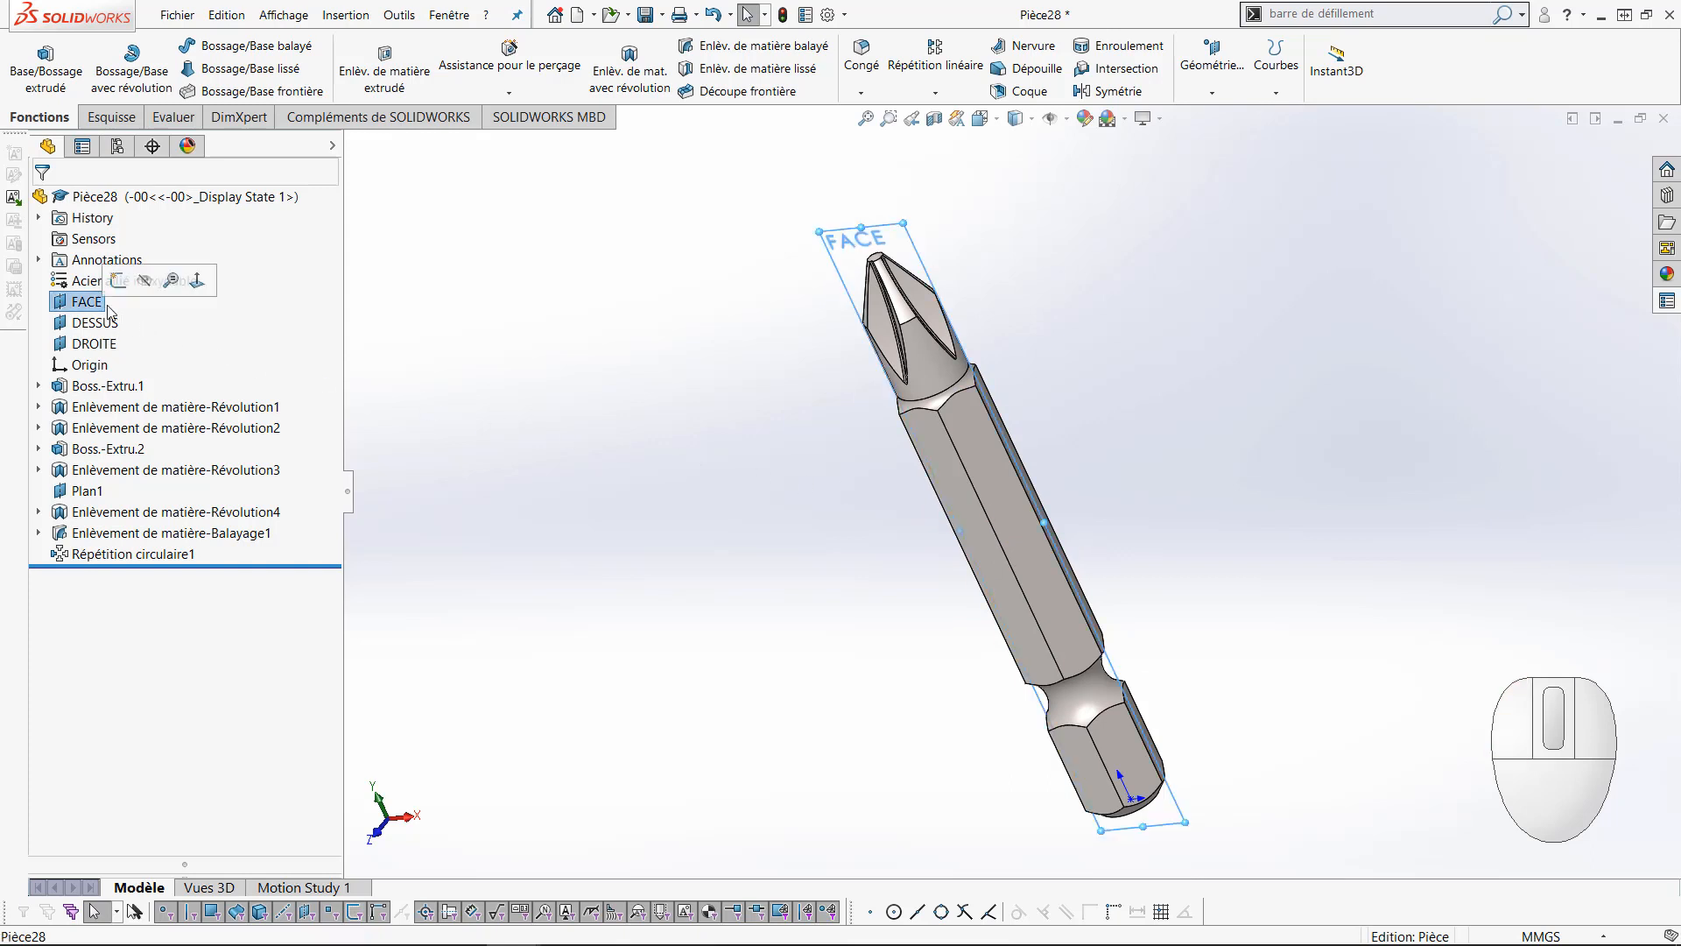
key("ctrl+1")
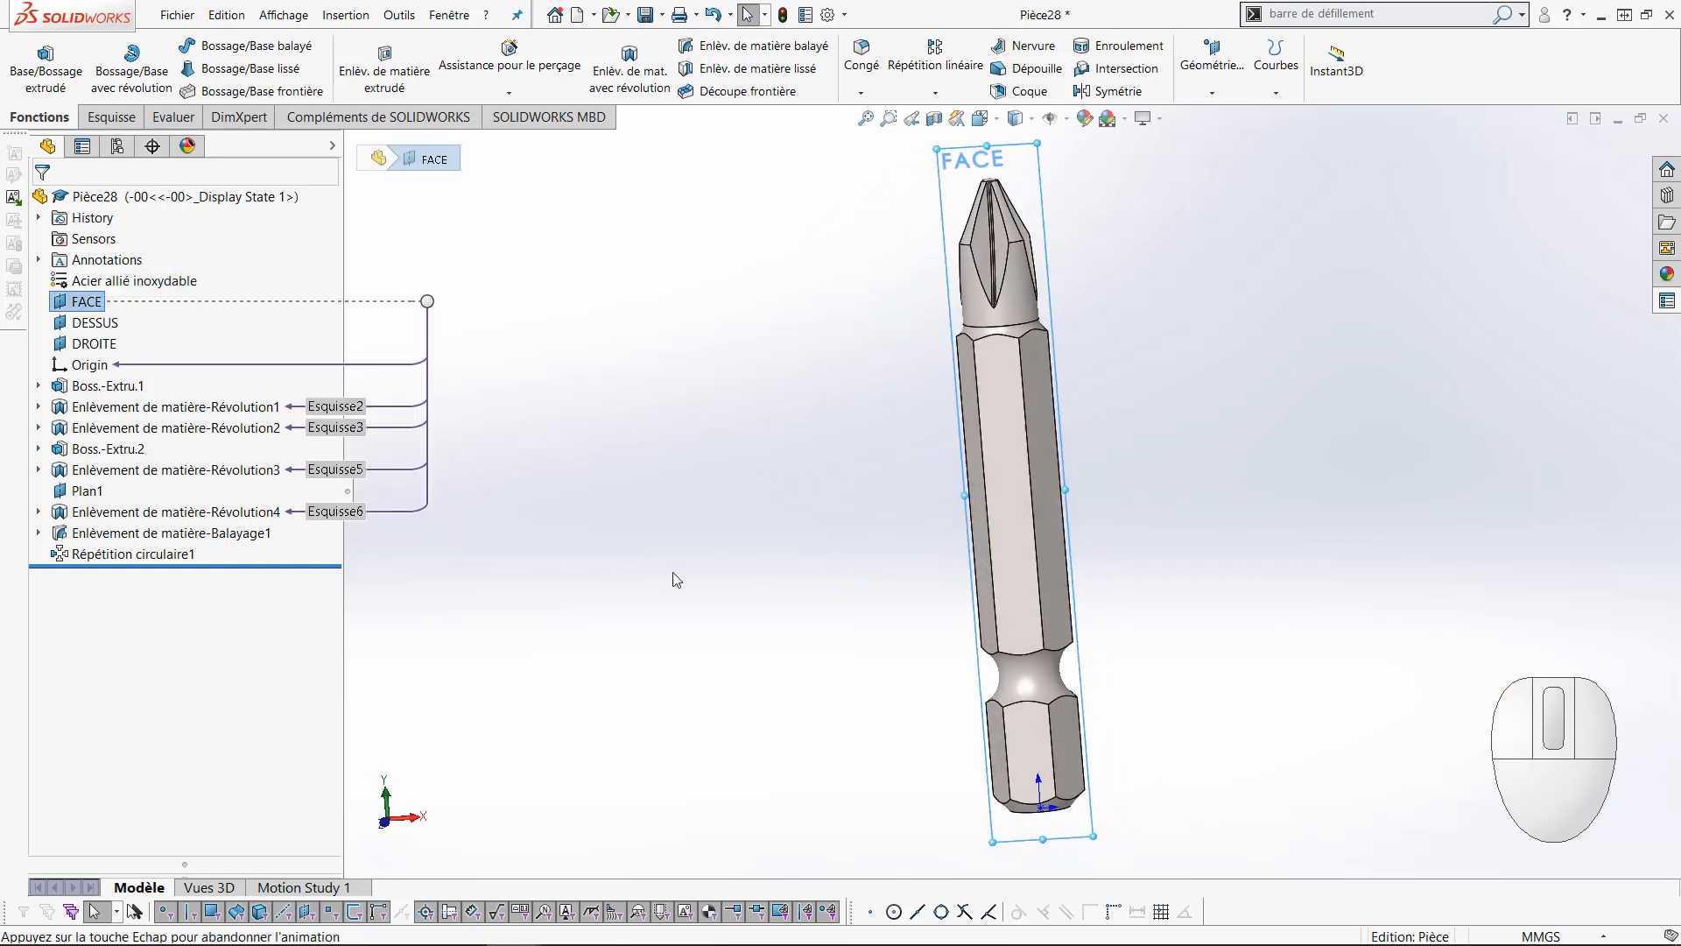
left_click(1316, 496)
middle_click_drag(1259, 482, 1092, 461, "ctrl")
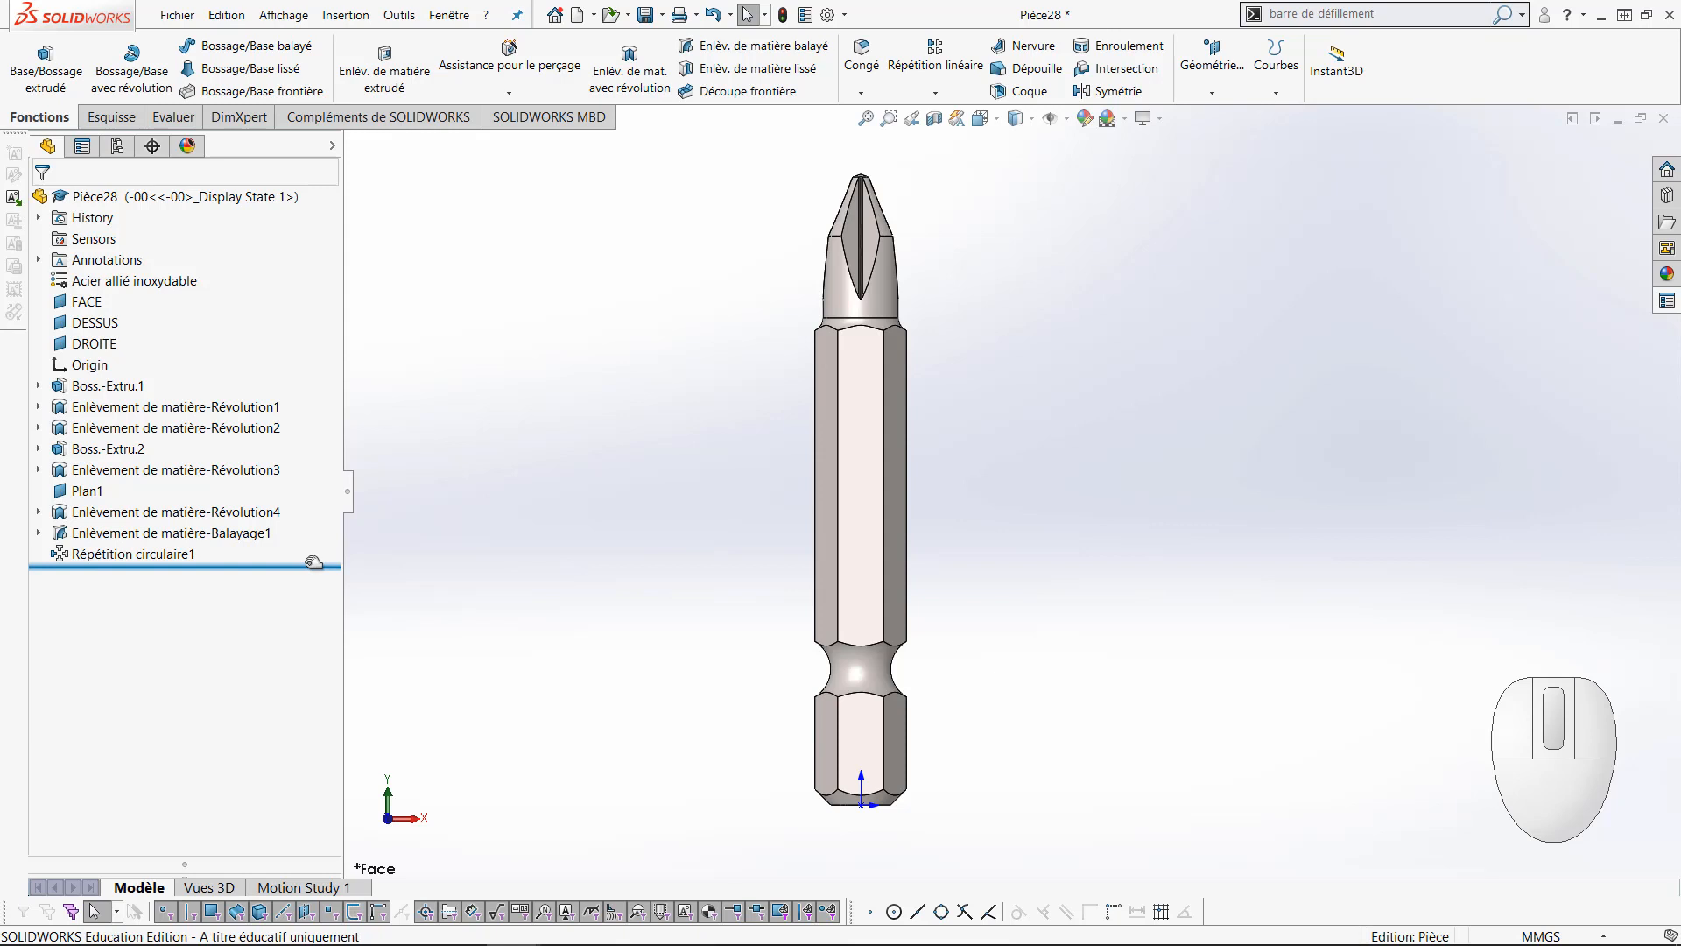
left_click_drag(313, 562, 278, 400)
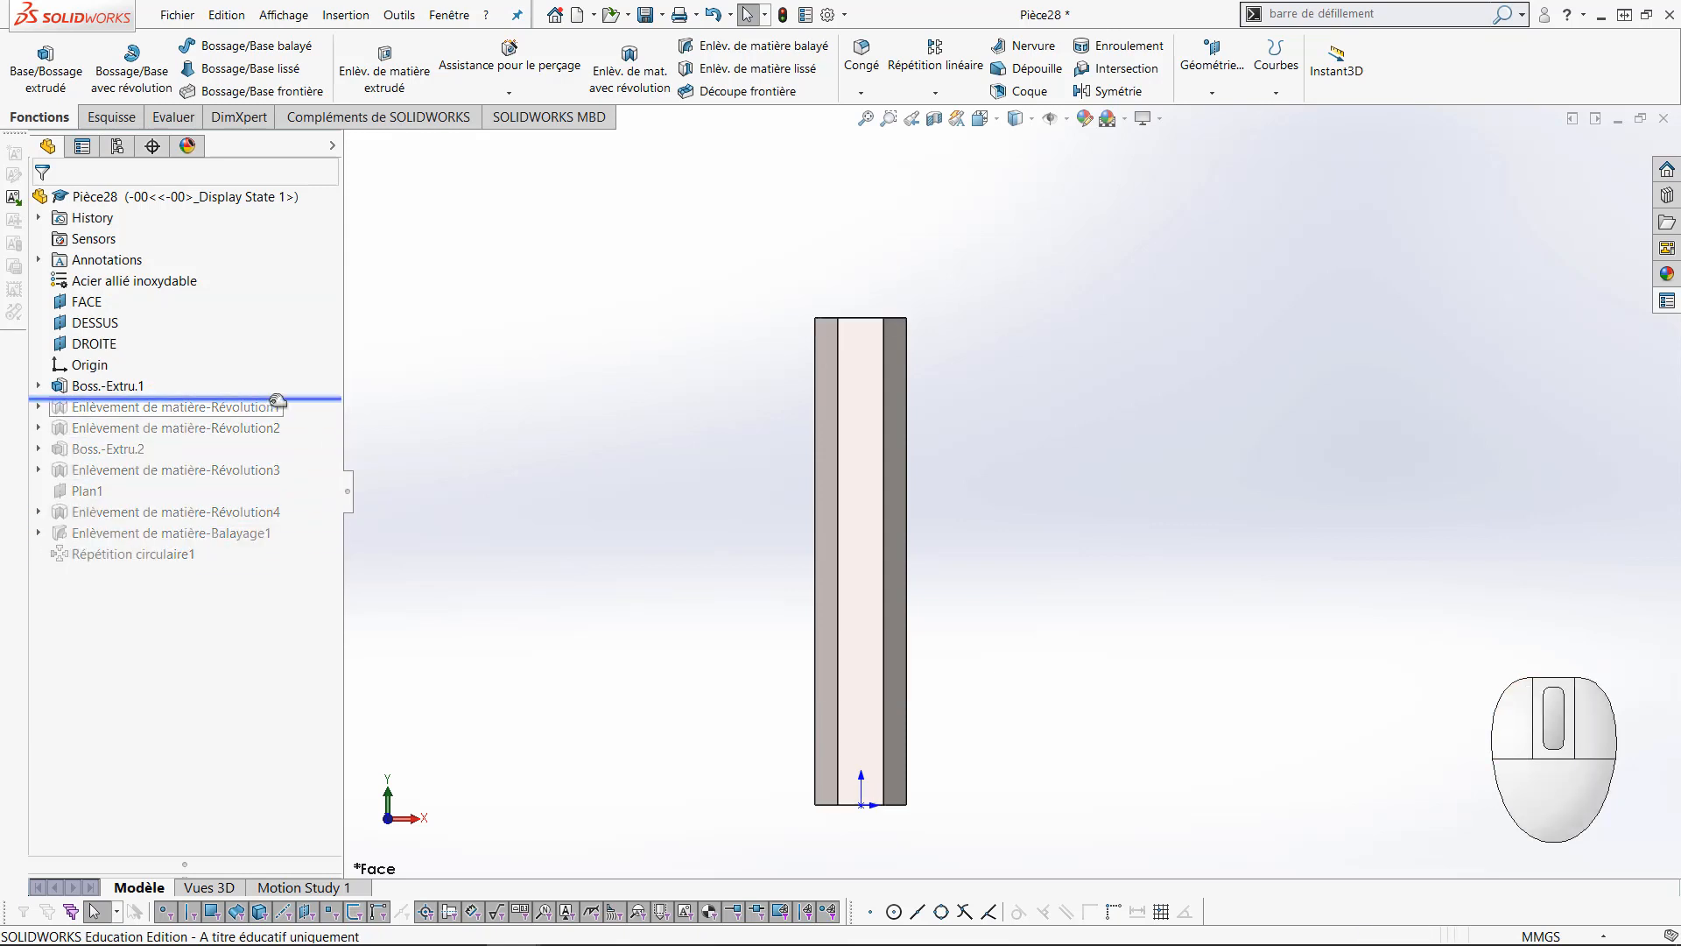
left_click(487, 474)
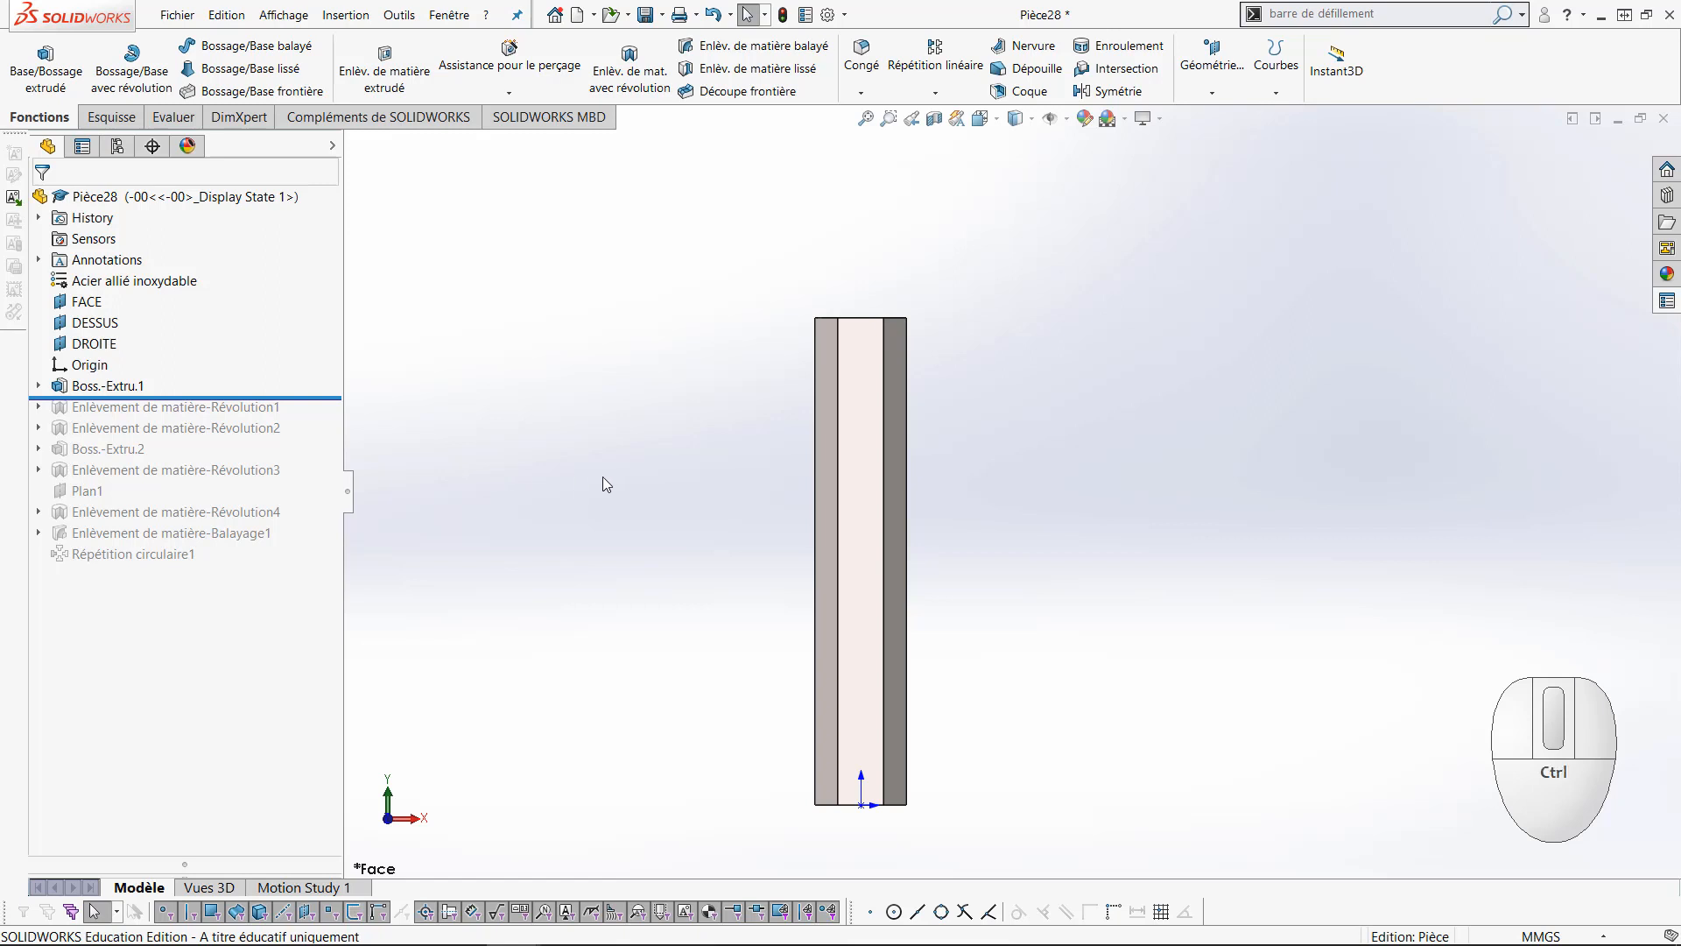
Create a reference plane coincident with the front flat face of the hexagonal extrusion
key("ctrl+1")
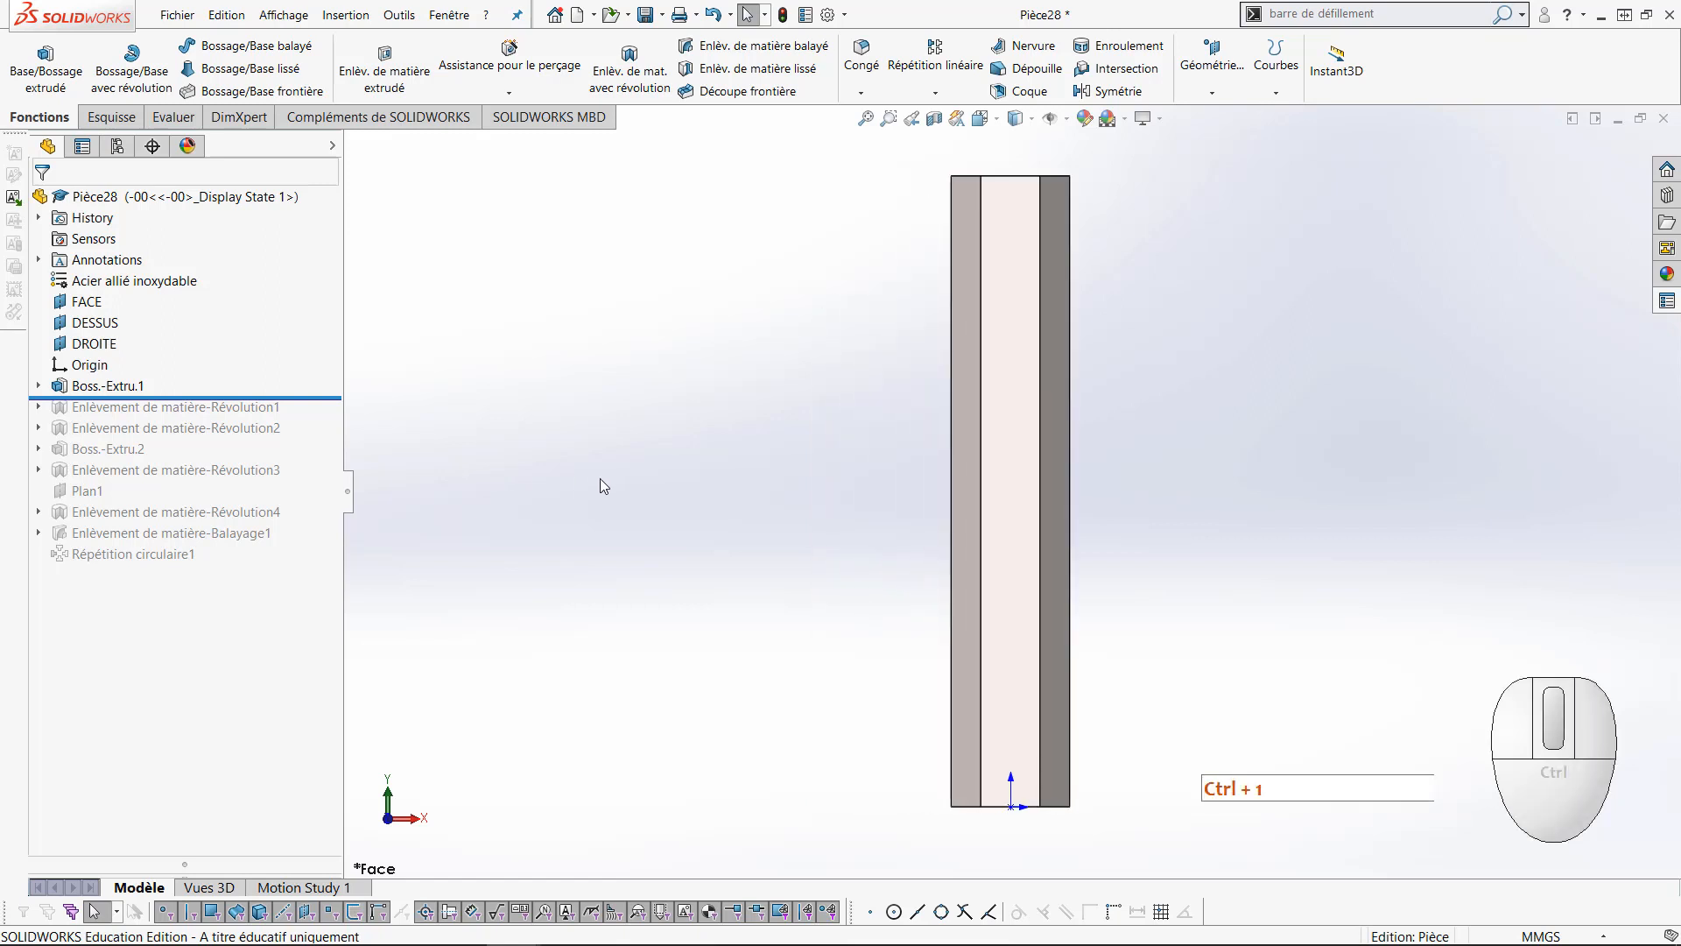
left_click(1002, 529)
left_click(1202, 72)
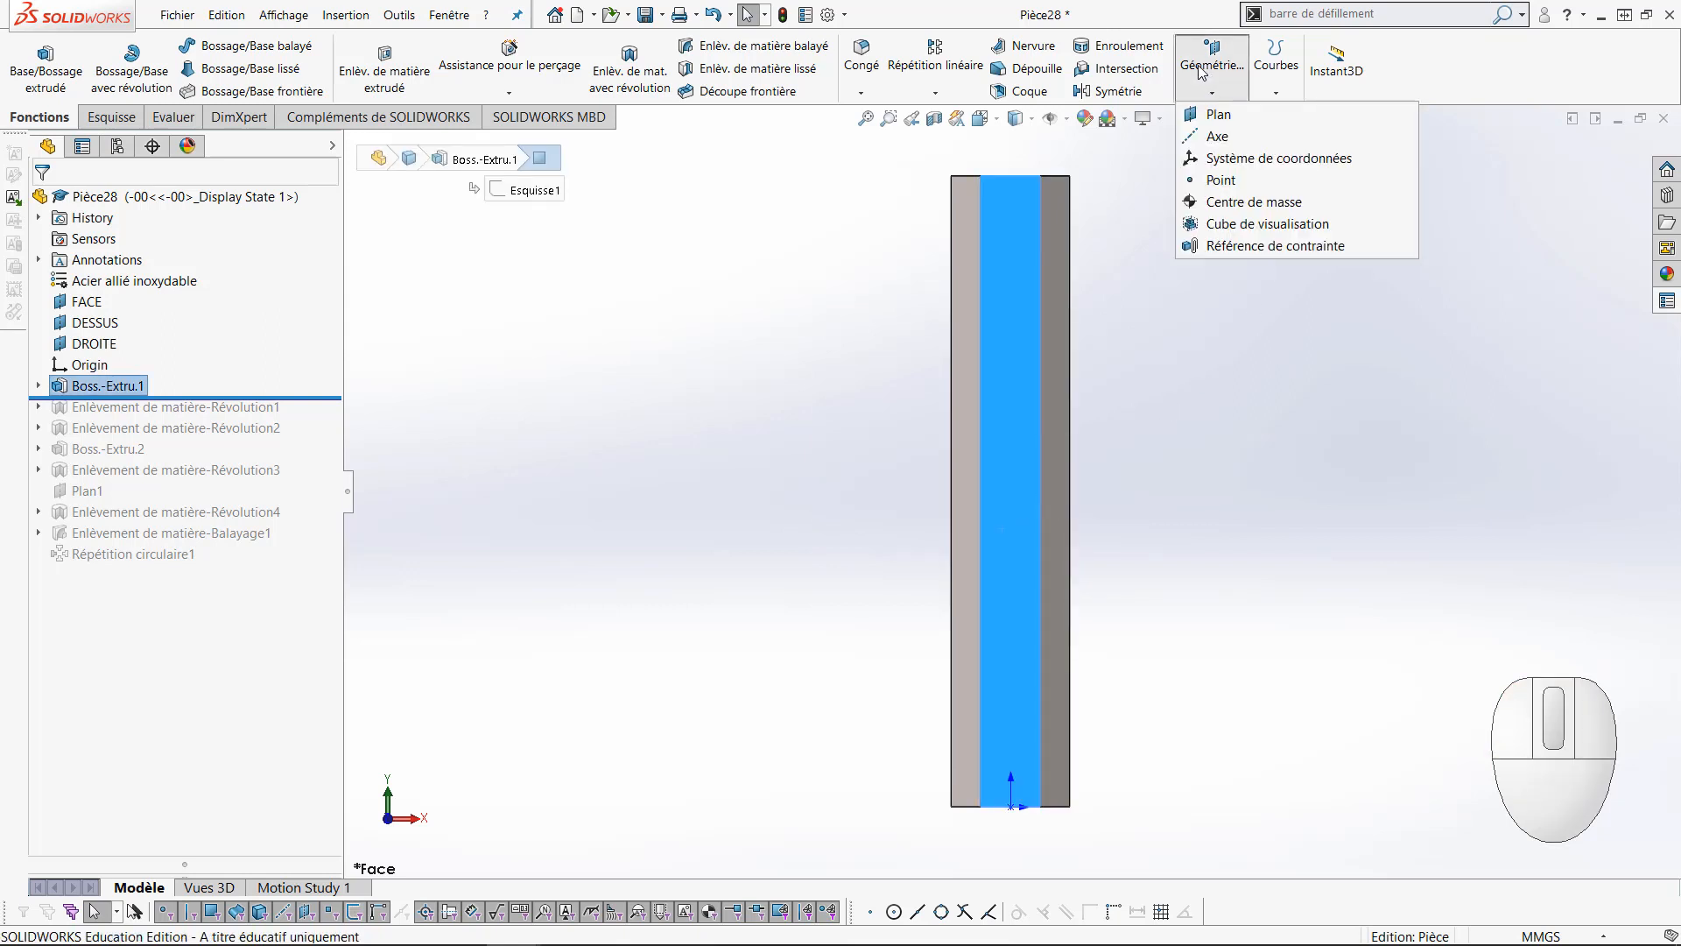
left_click(1218, 114)
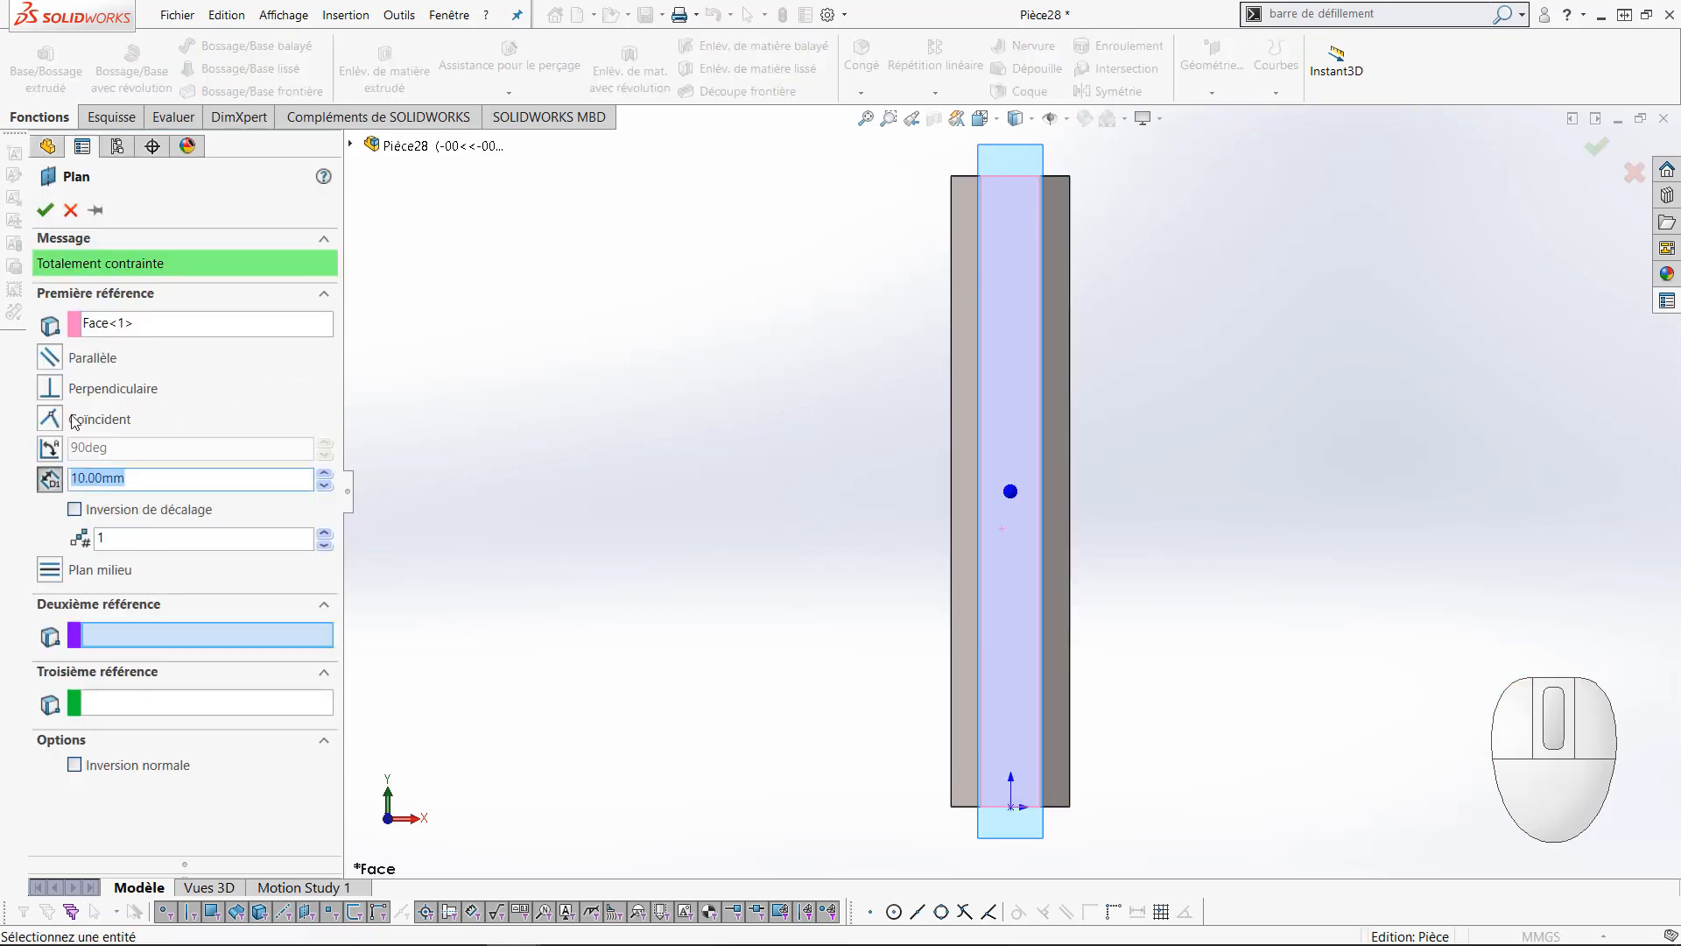
left_click(74, 421)
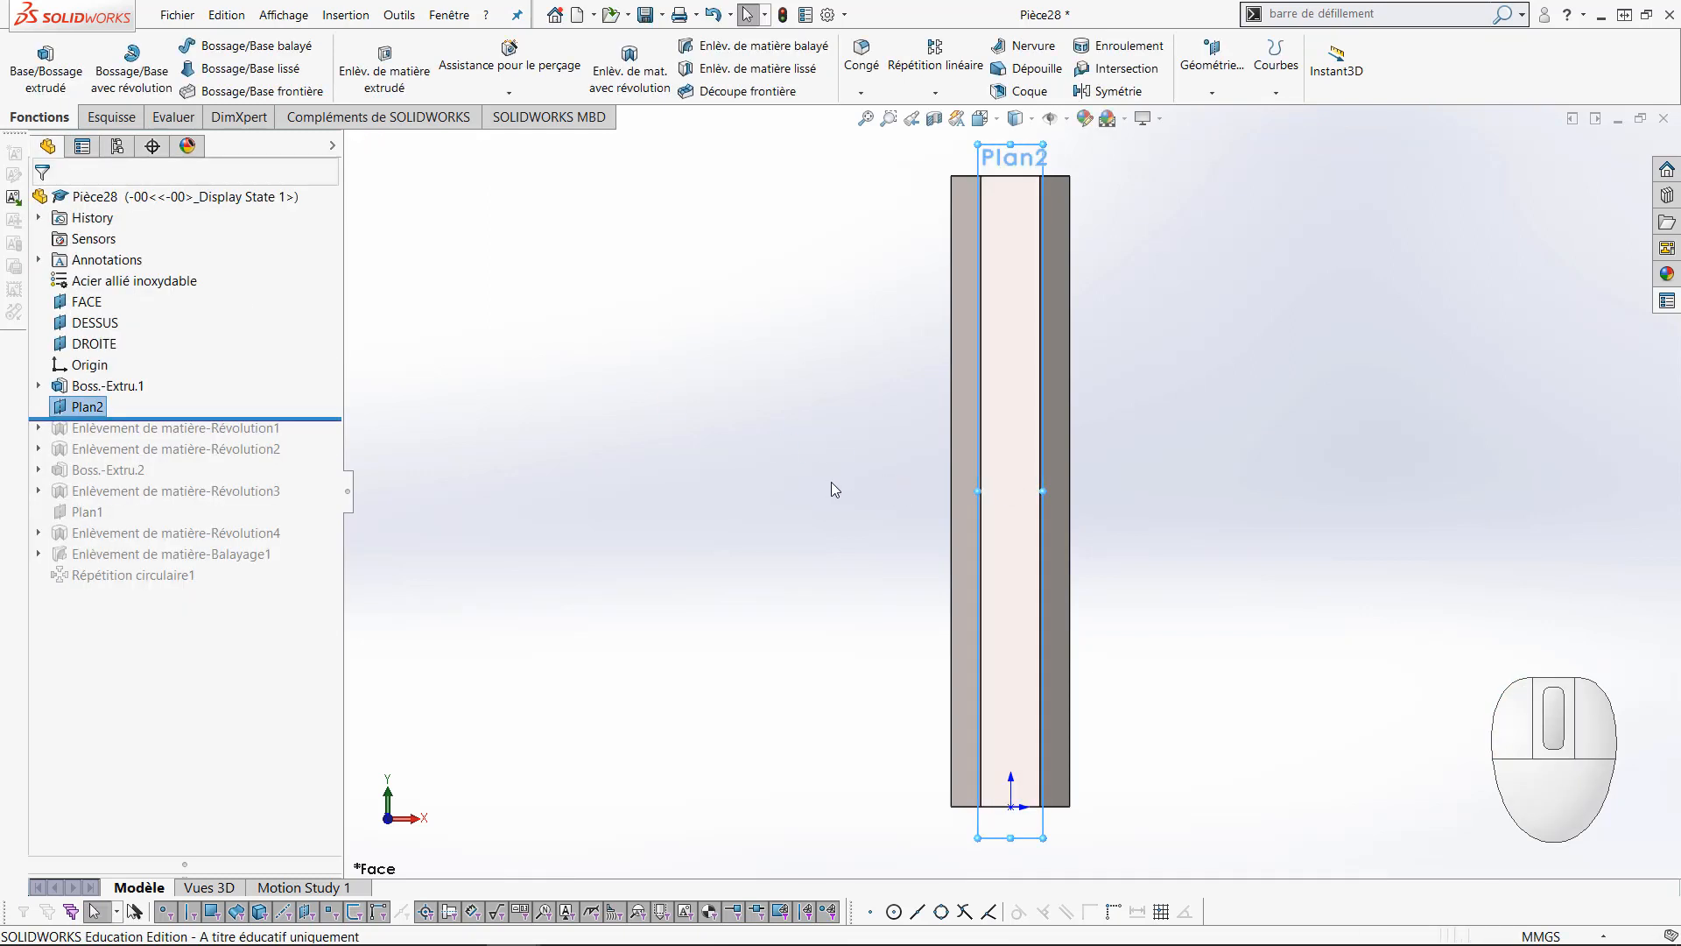
Roll the feature history forward to the end and open a new sketch on the new plane, Plan2
middle_click_drag(818, 459, 901, 506)
left_click_drag(319, 418, 269, 588)
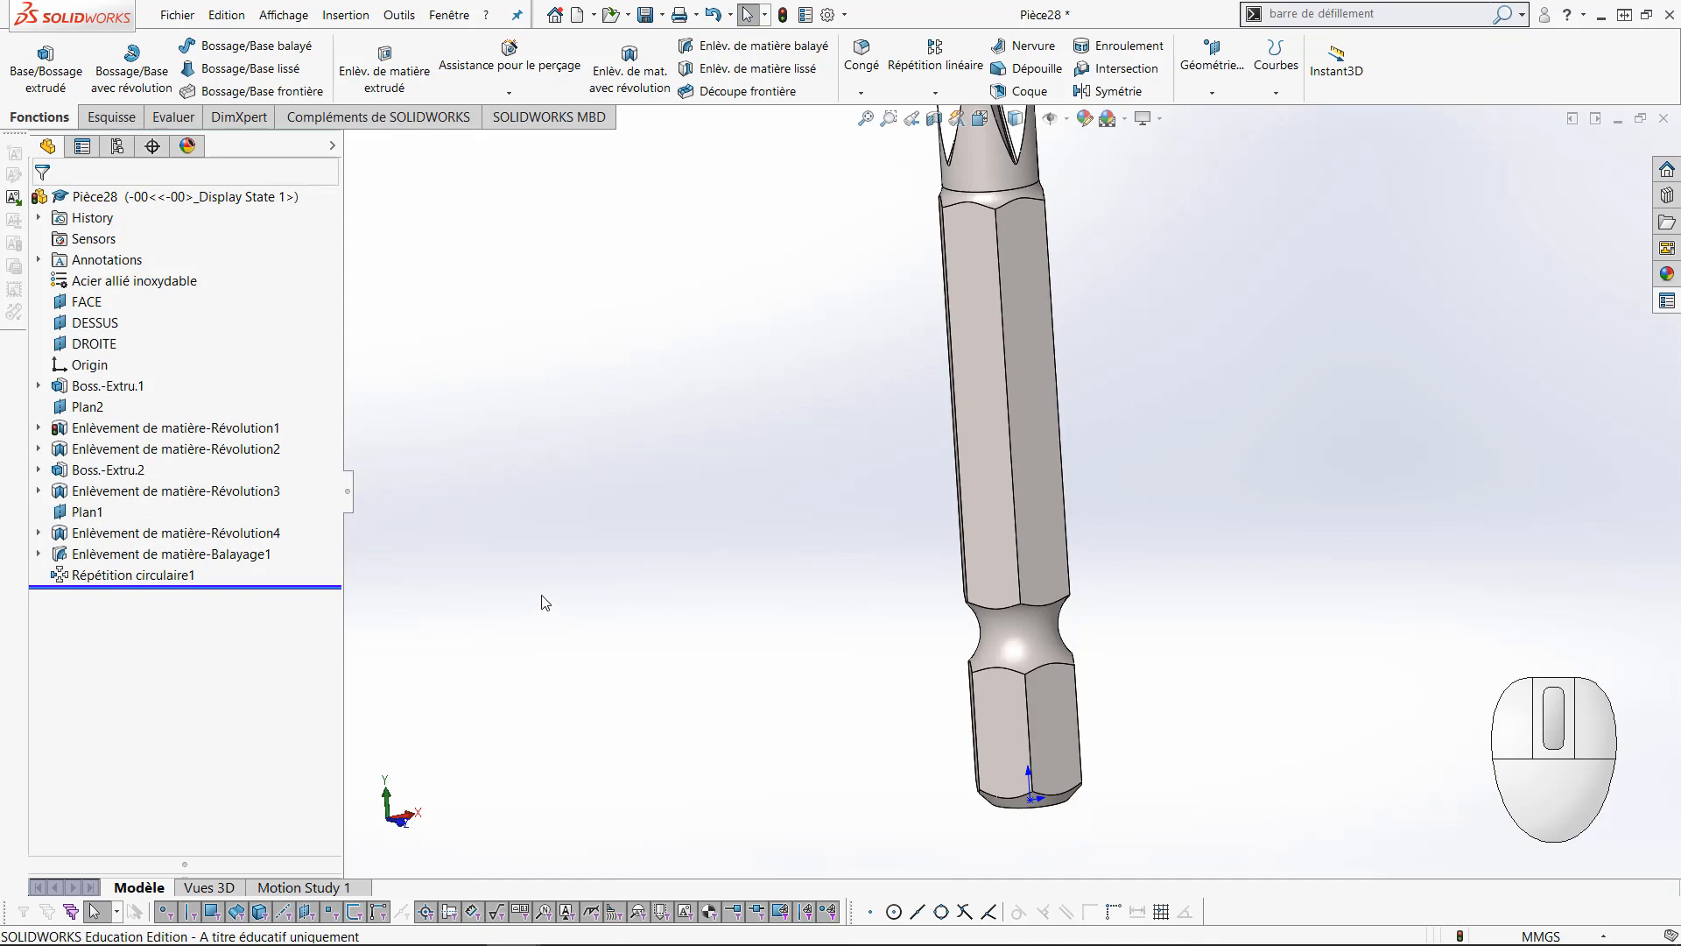
left_click(87, 406)
left_click(100, 382)
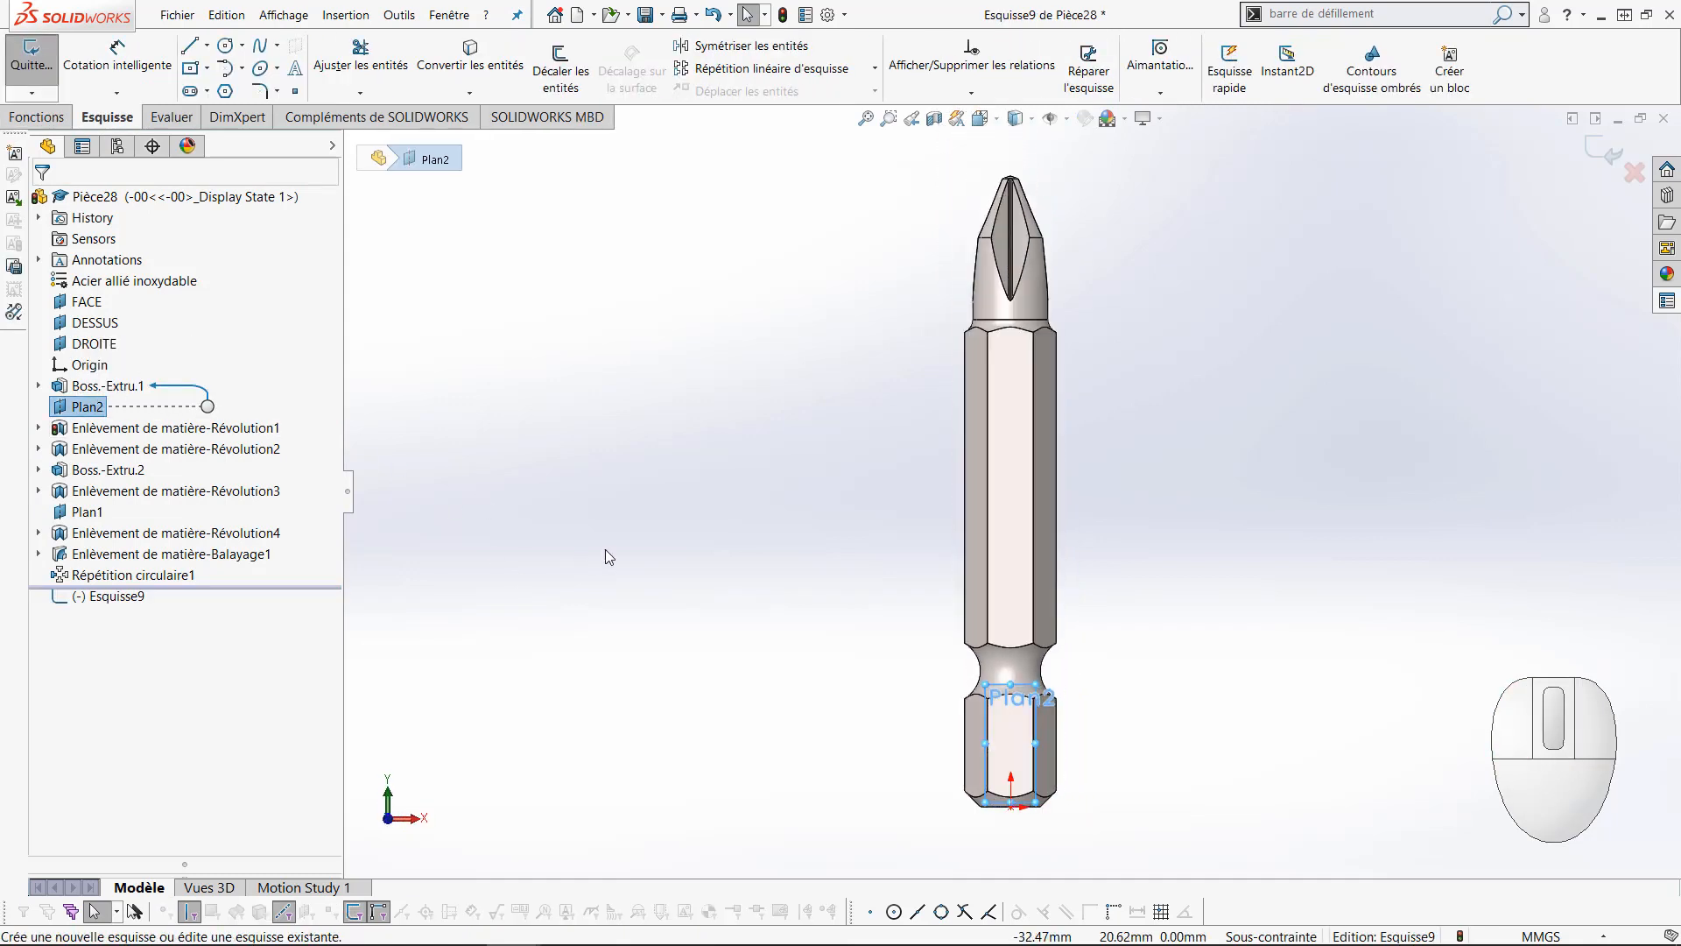
Sketch a vertical construction line about 21.6 mm long up the front flat, starting at the shank's bottom edge beside the origin
scroll(1086, 806, "down", 4)
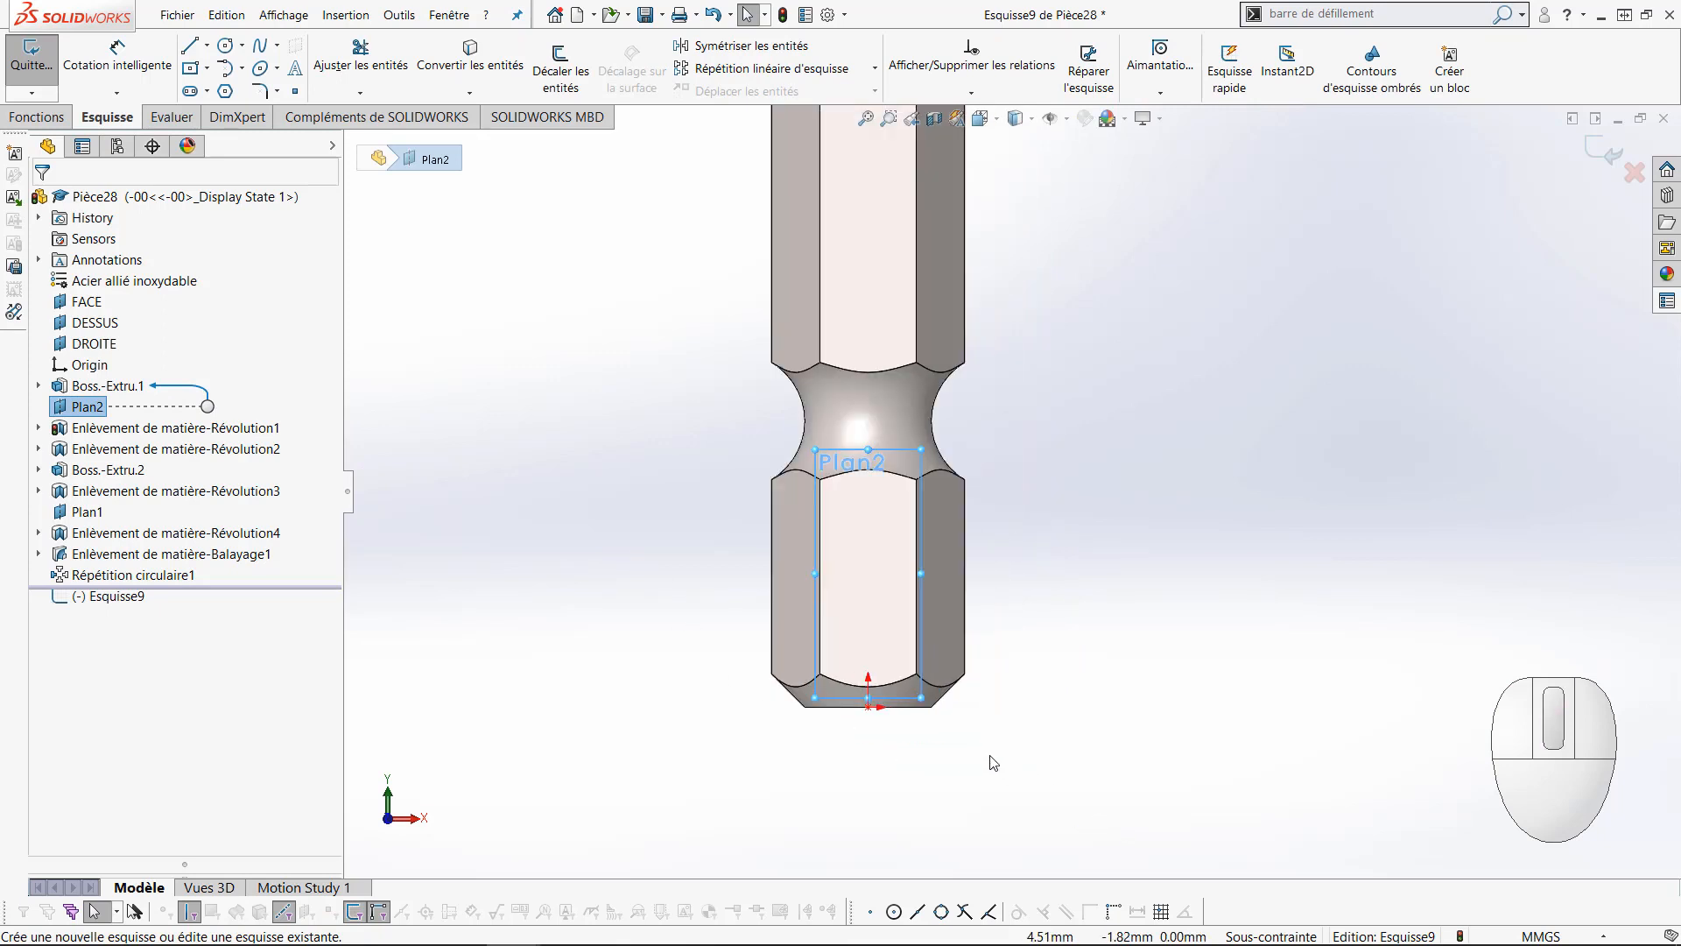
key("l")
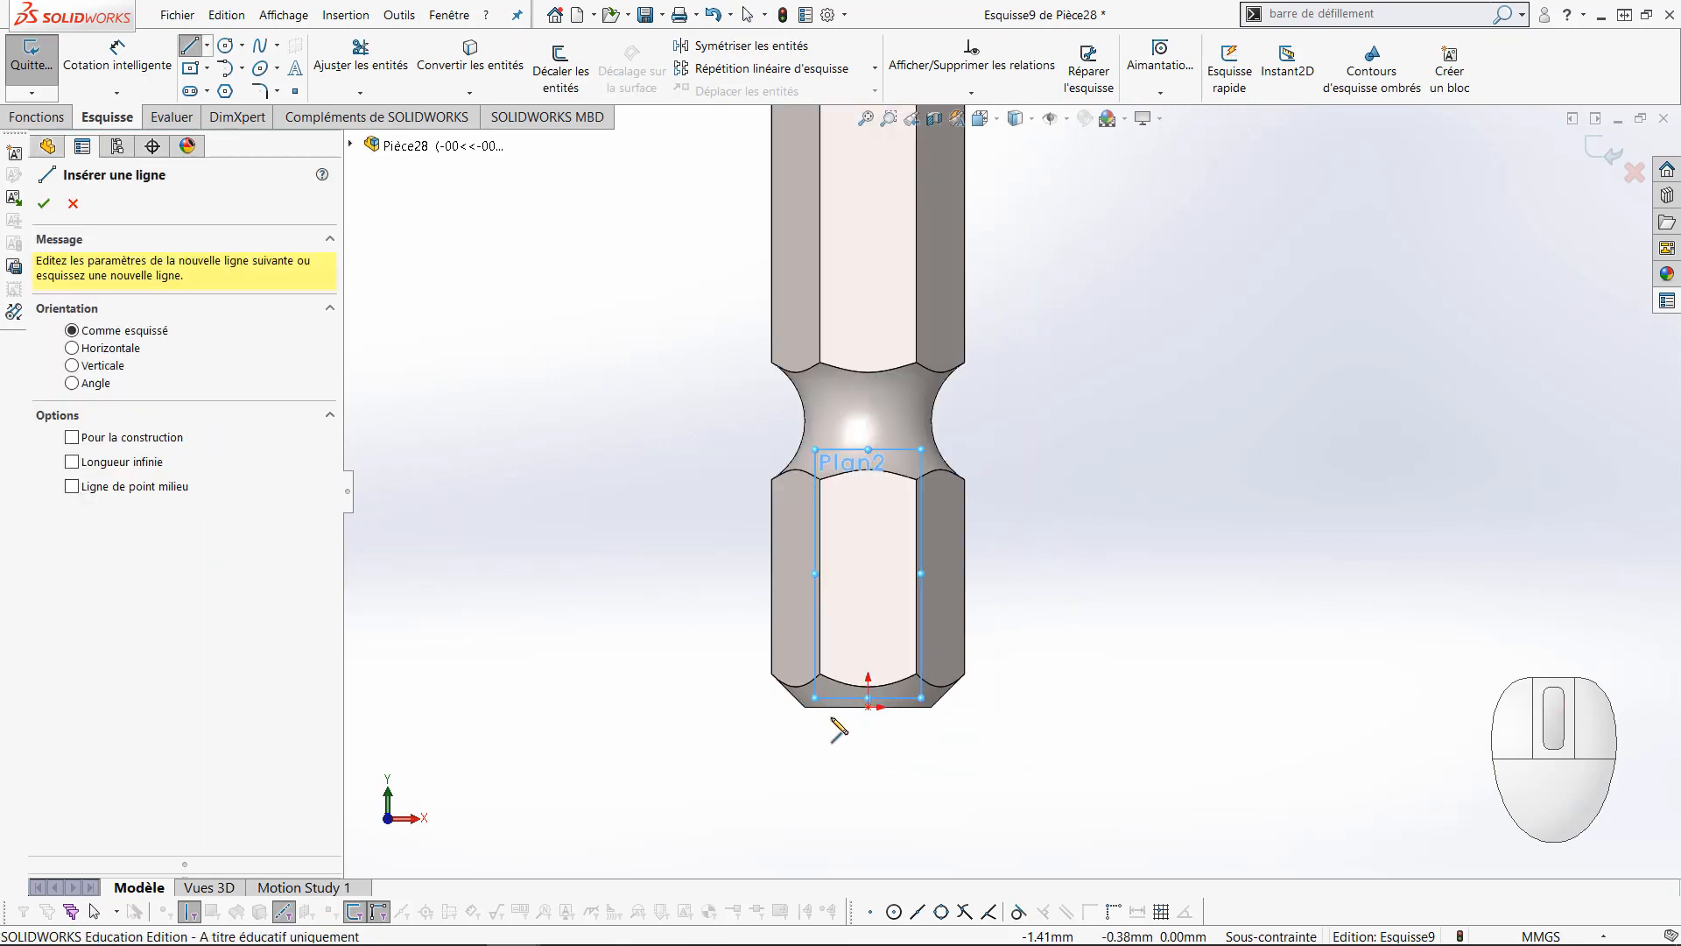
left_click(835, 707)
left_click(832, 706)
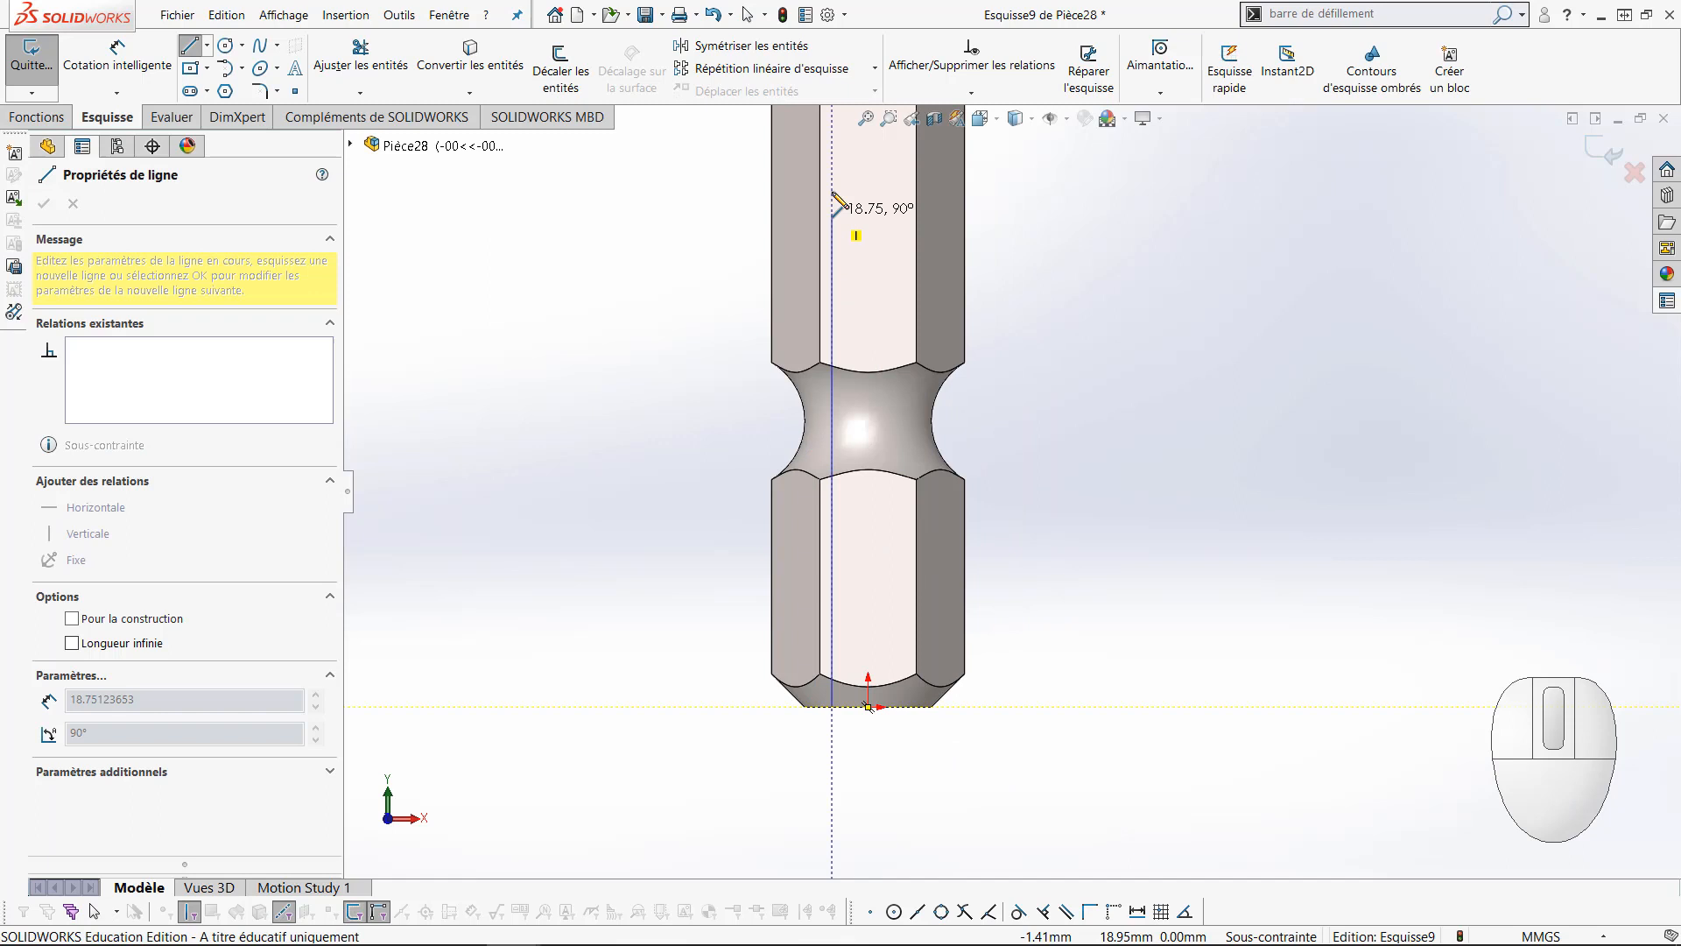
left_click(833, 140)
key("Escape")
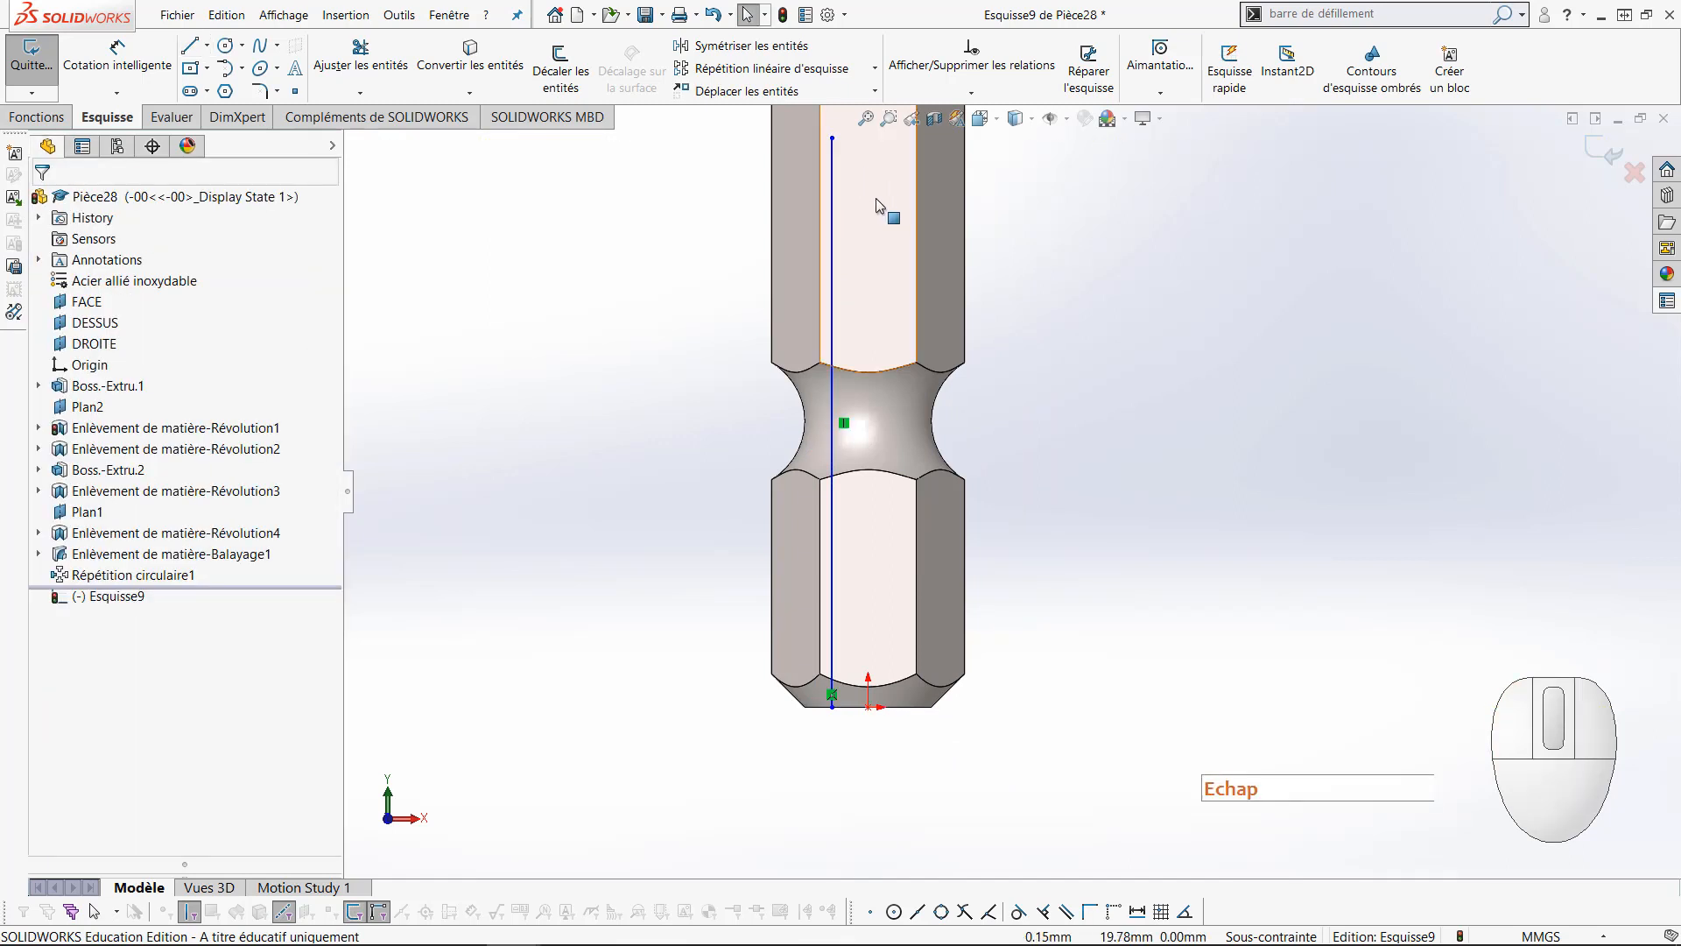
scroll(853, 262, "up", 2)
left_click(831, 275)
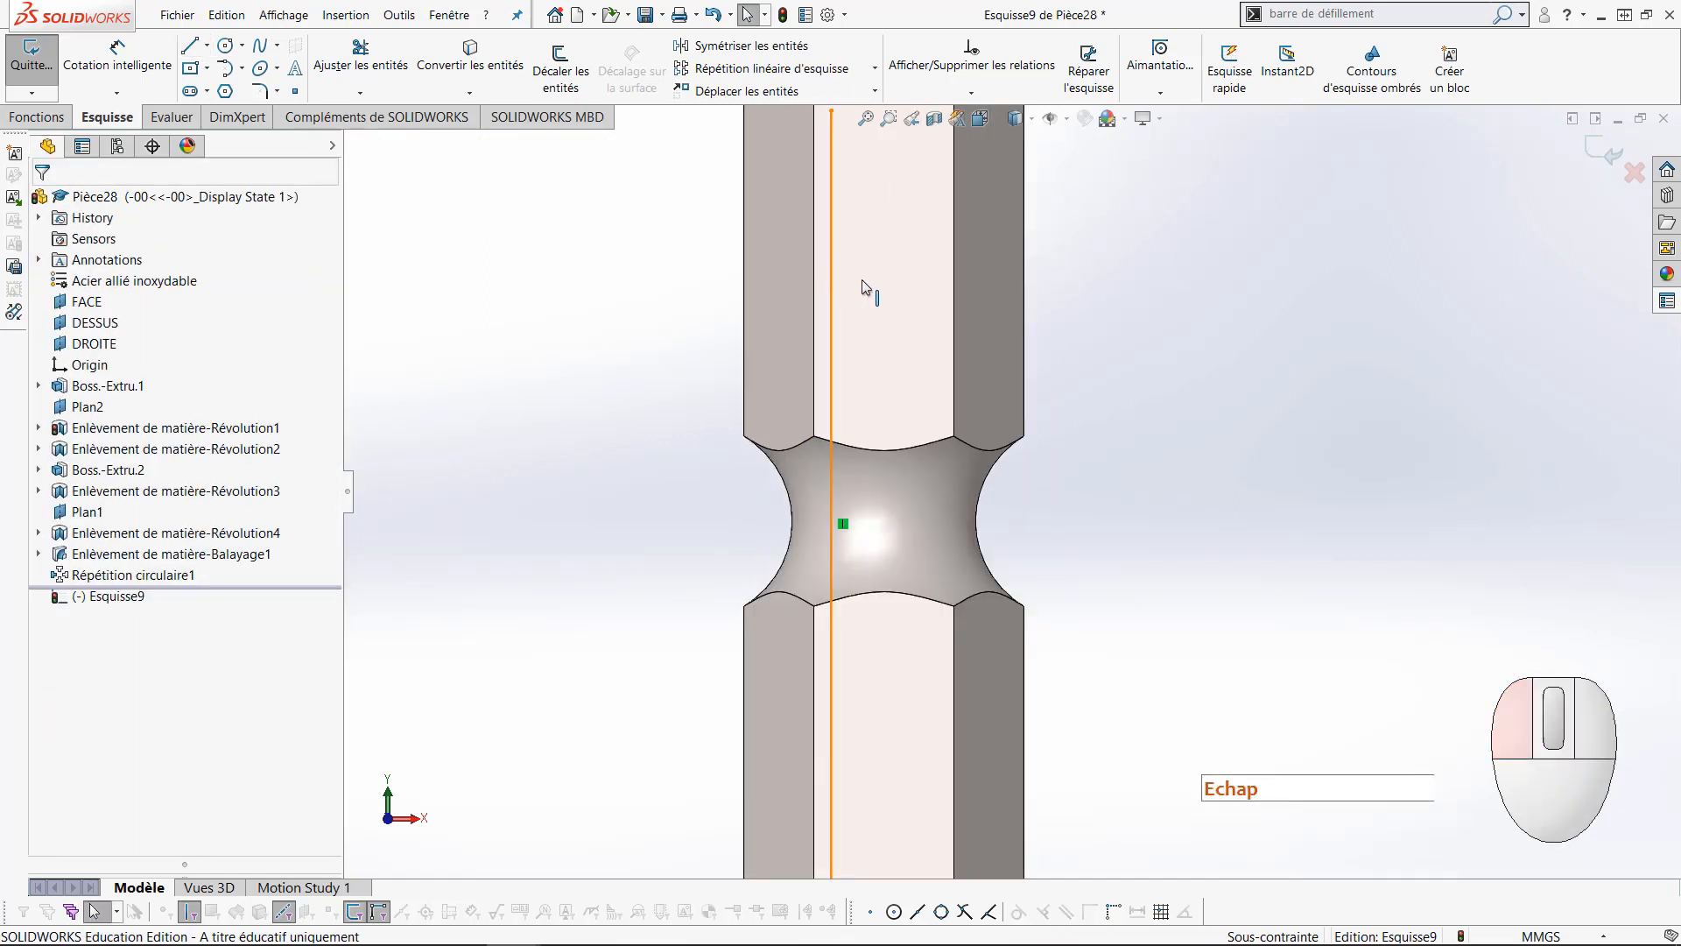
left_click(906, 229)
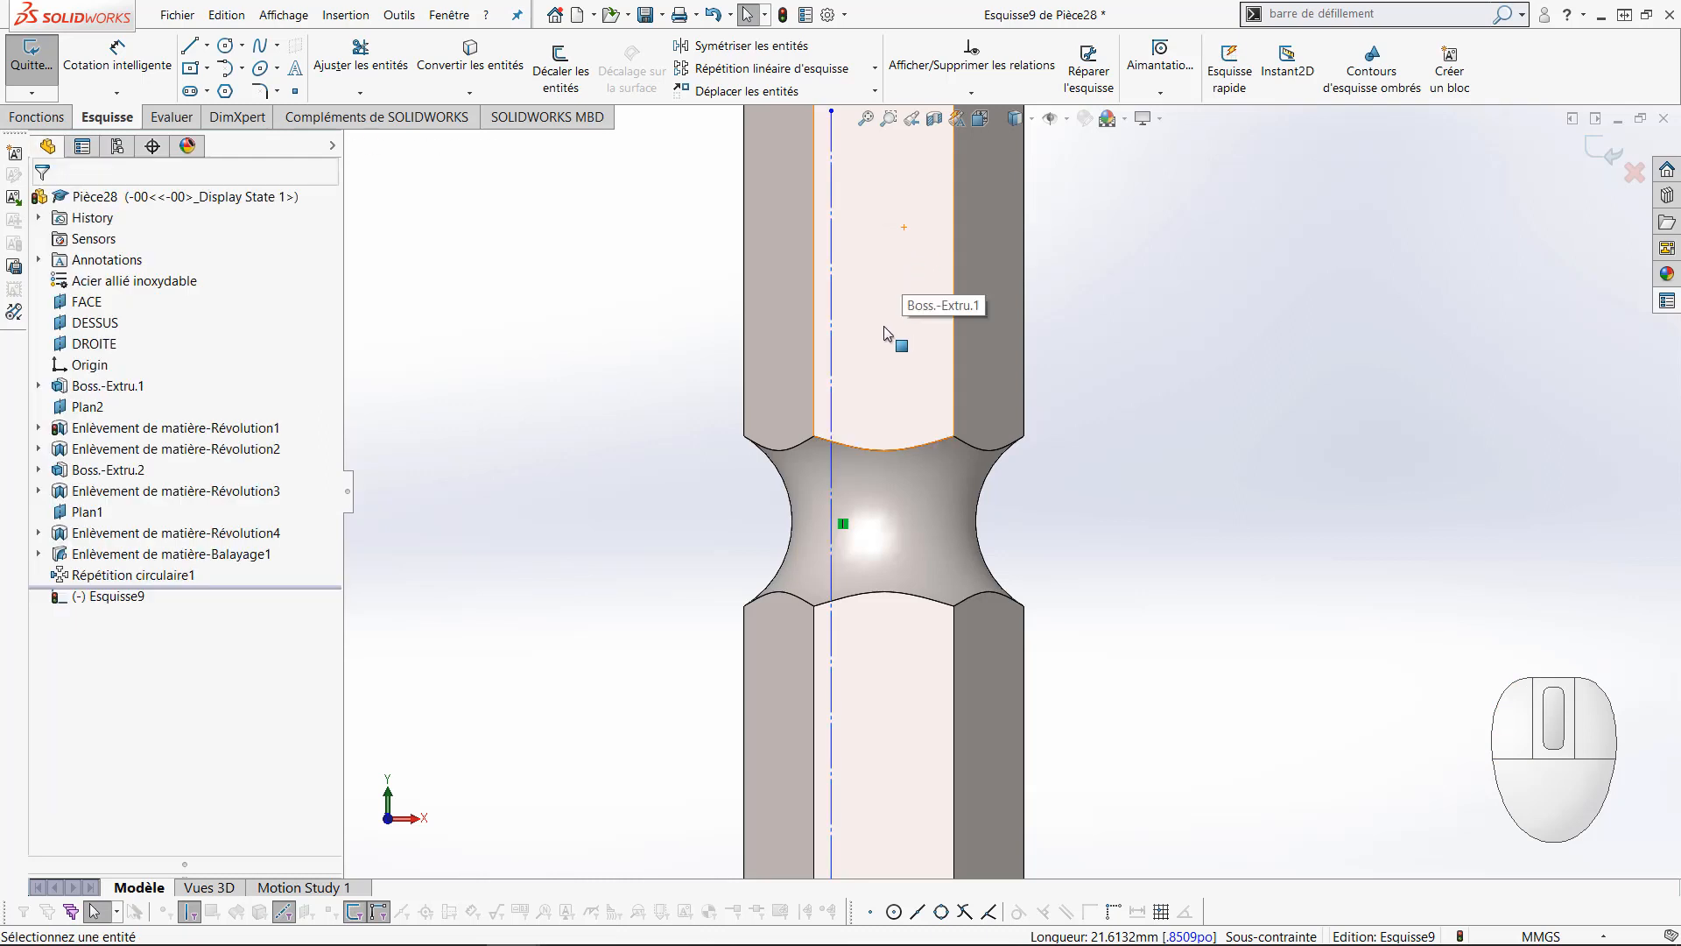
Dimension the distance between the construction line and the adjacent vertical edge of the front flat at 0.5 mm
left_click(1099, 394)
right_click_drag(1100, 394, 1125, 281)
left_click(831, 306)
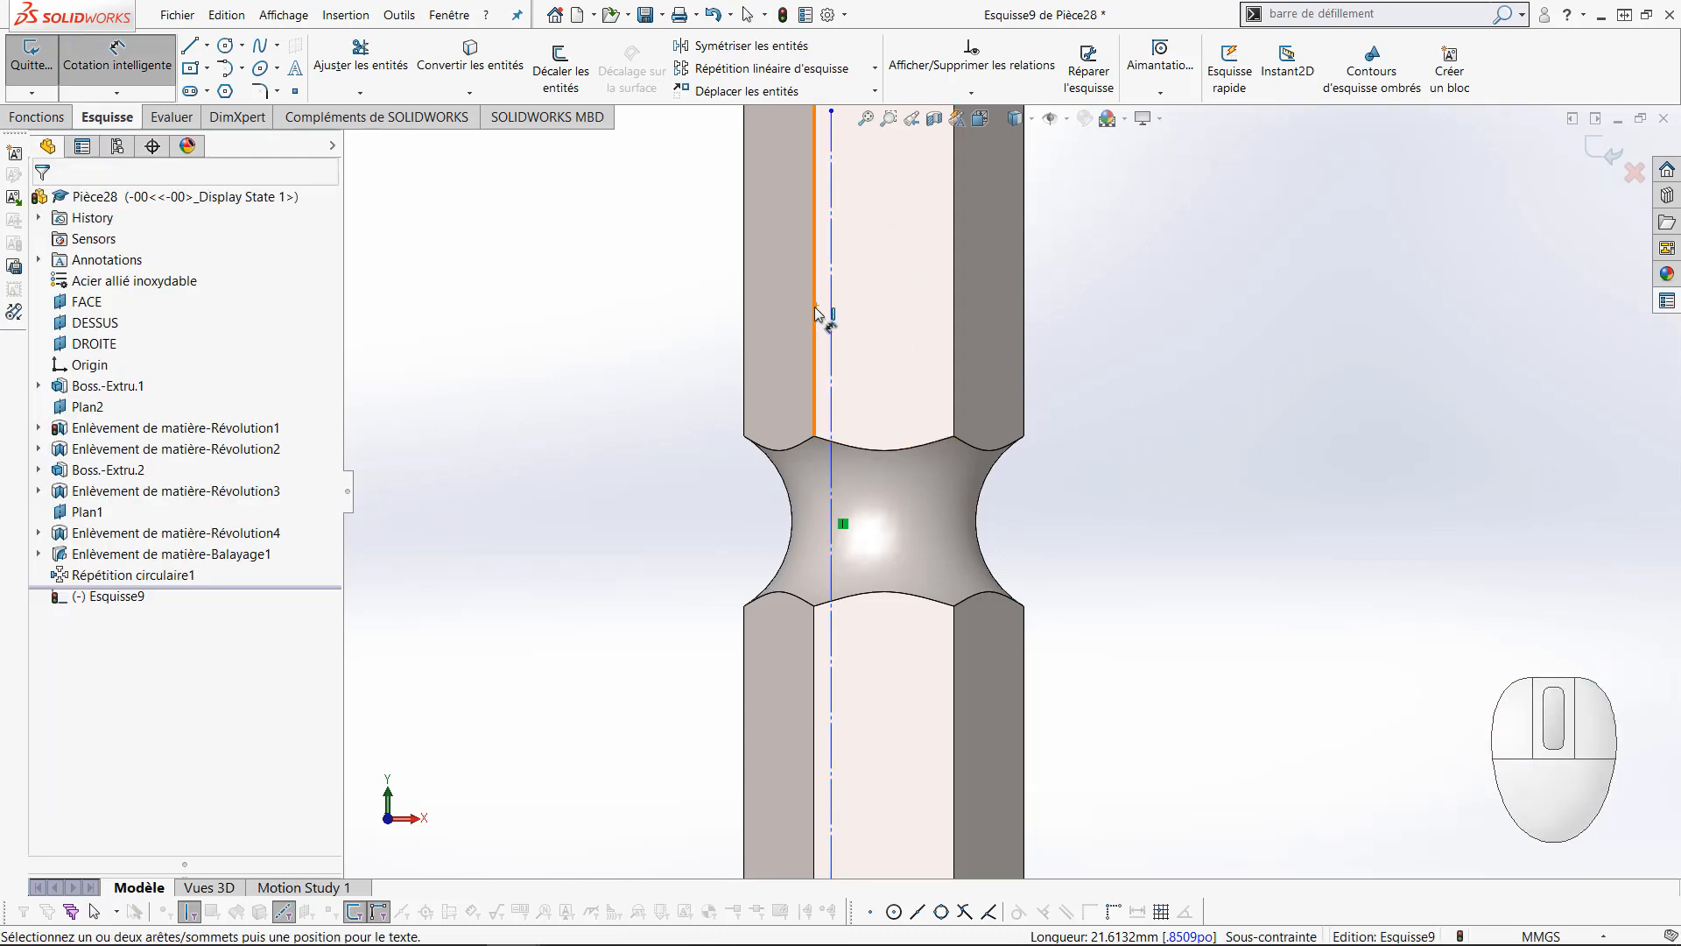
left_click(814, 323)
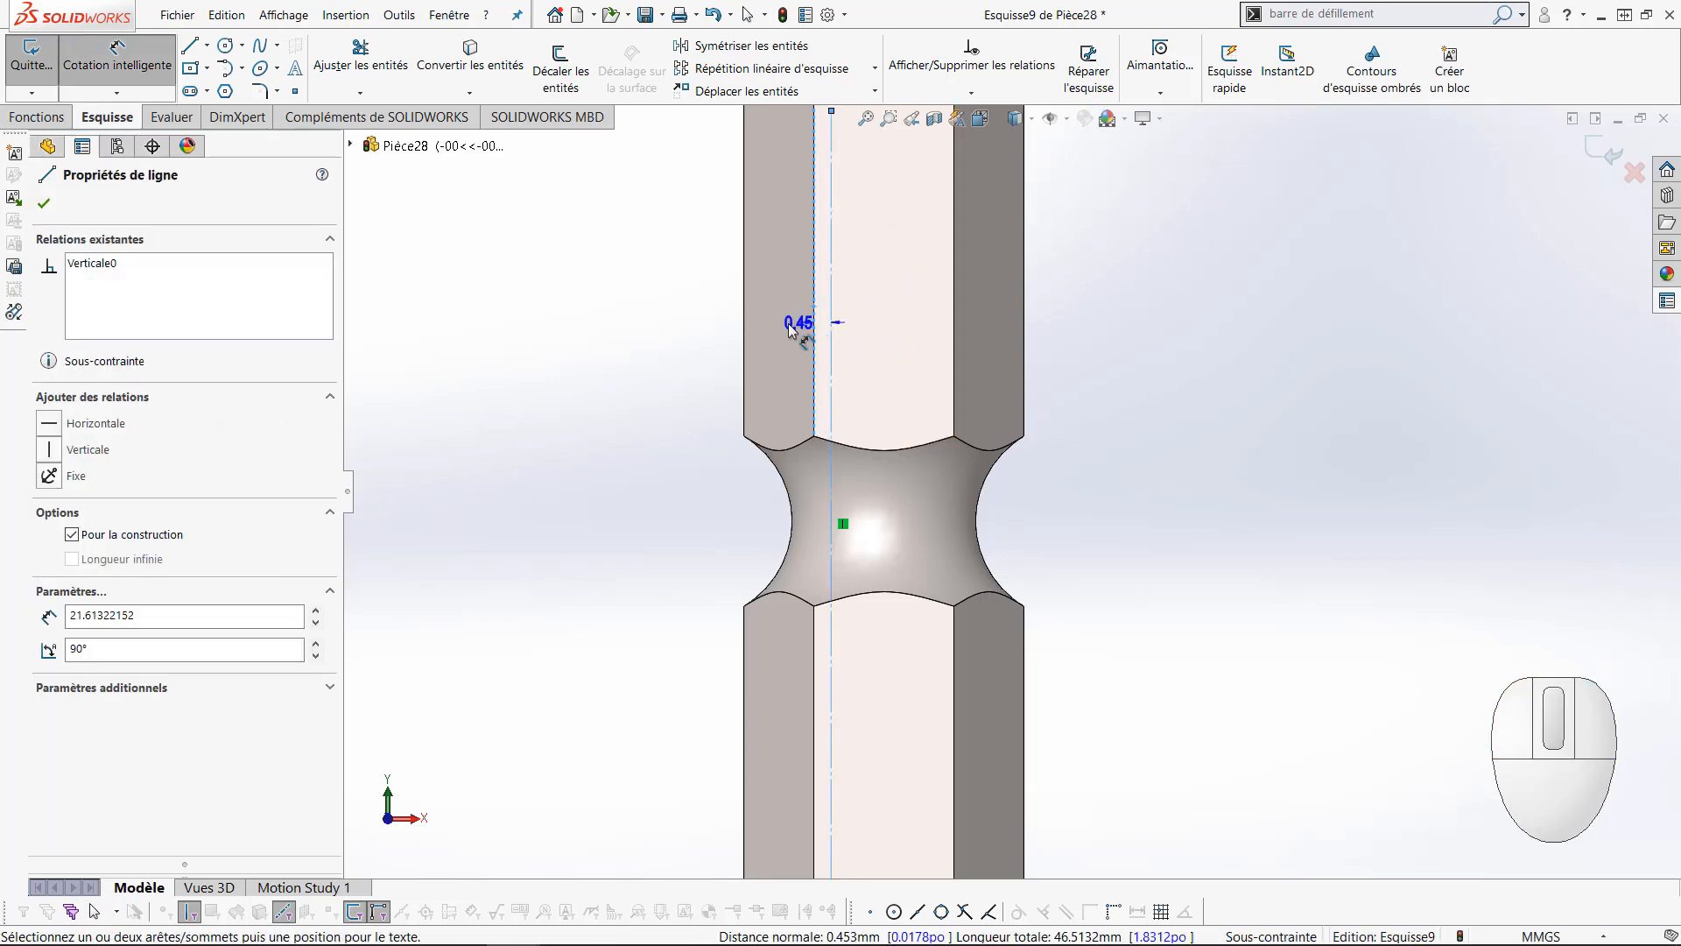
left_click(610, 331)
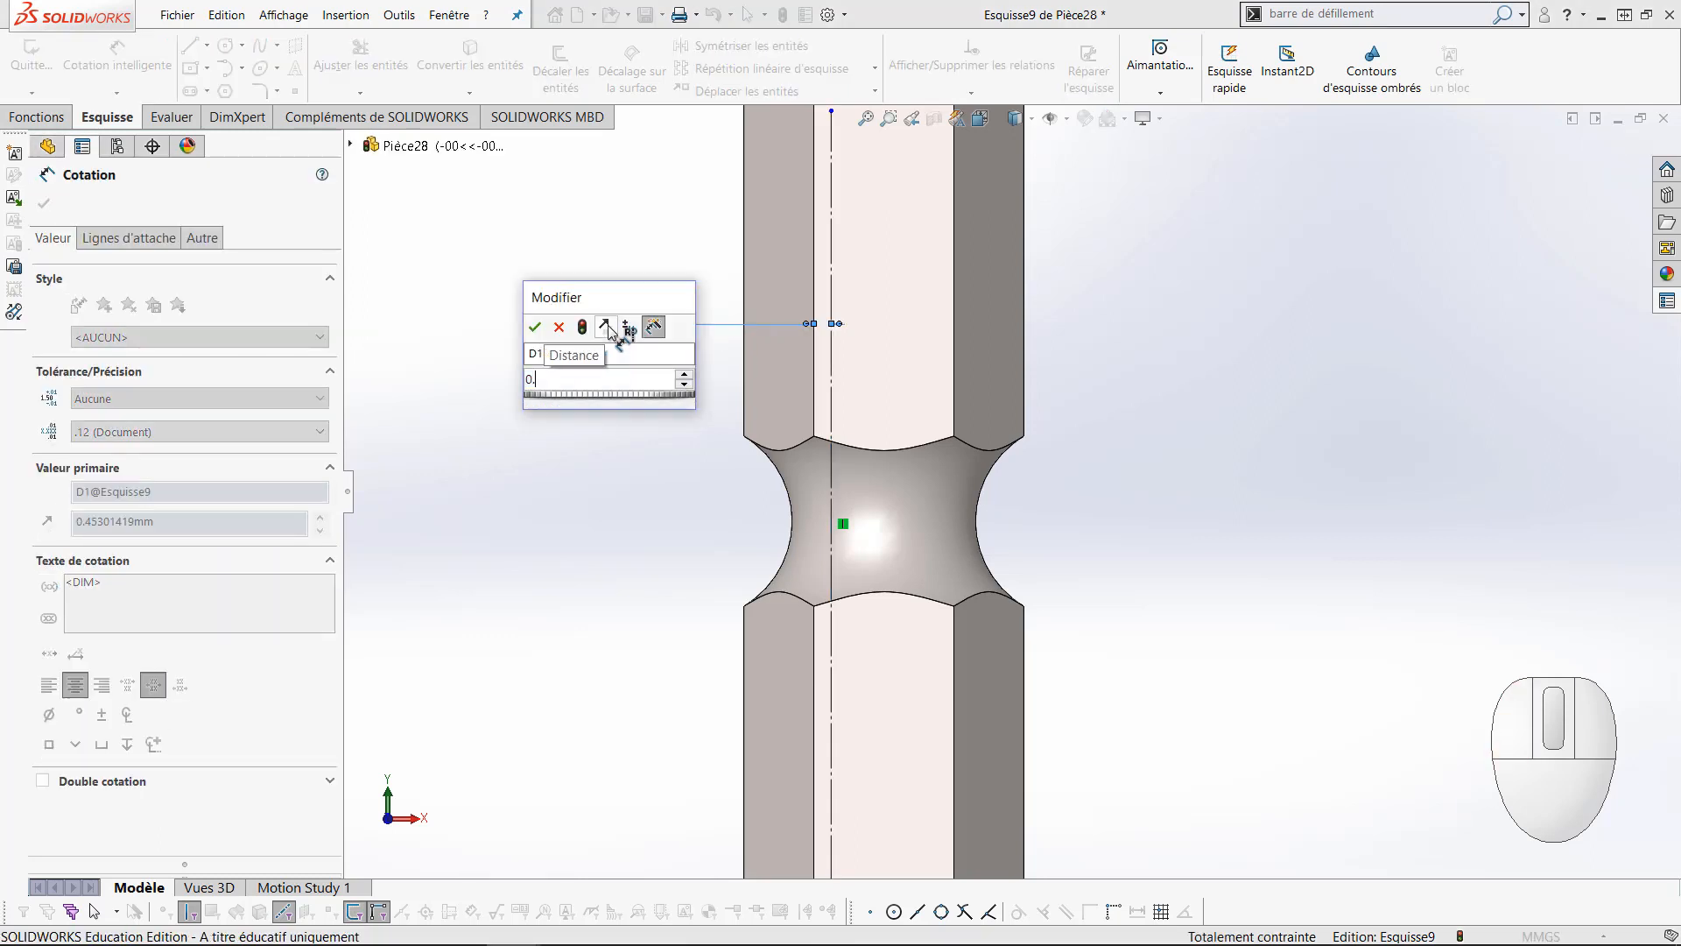
key("Return")
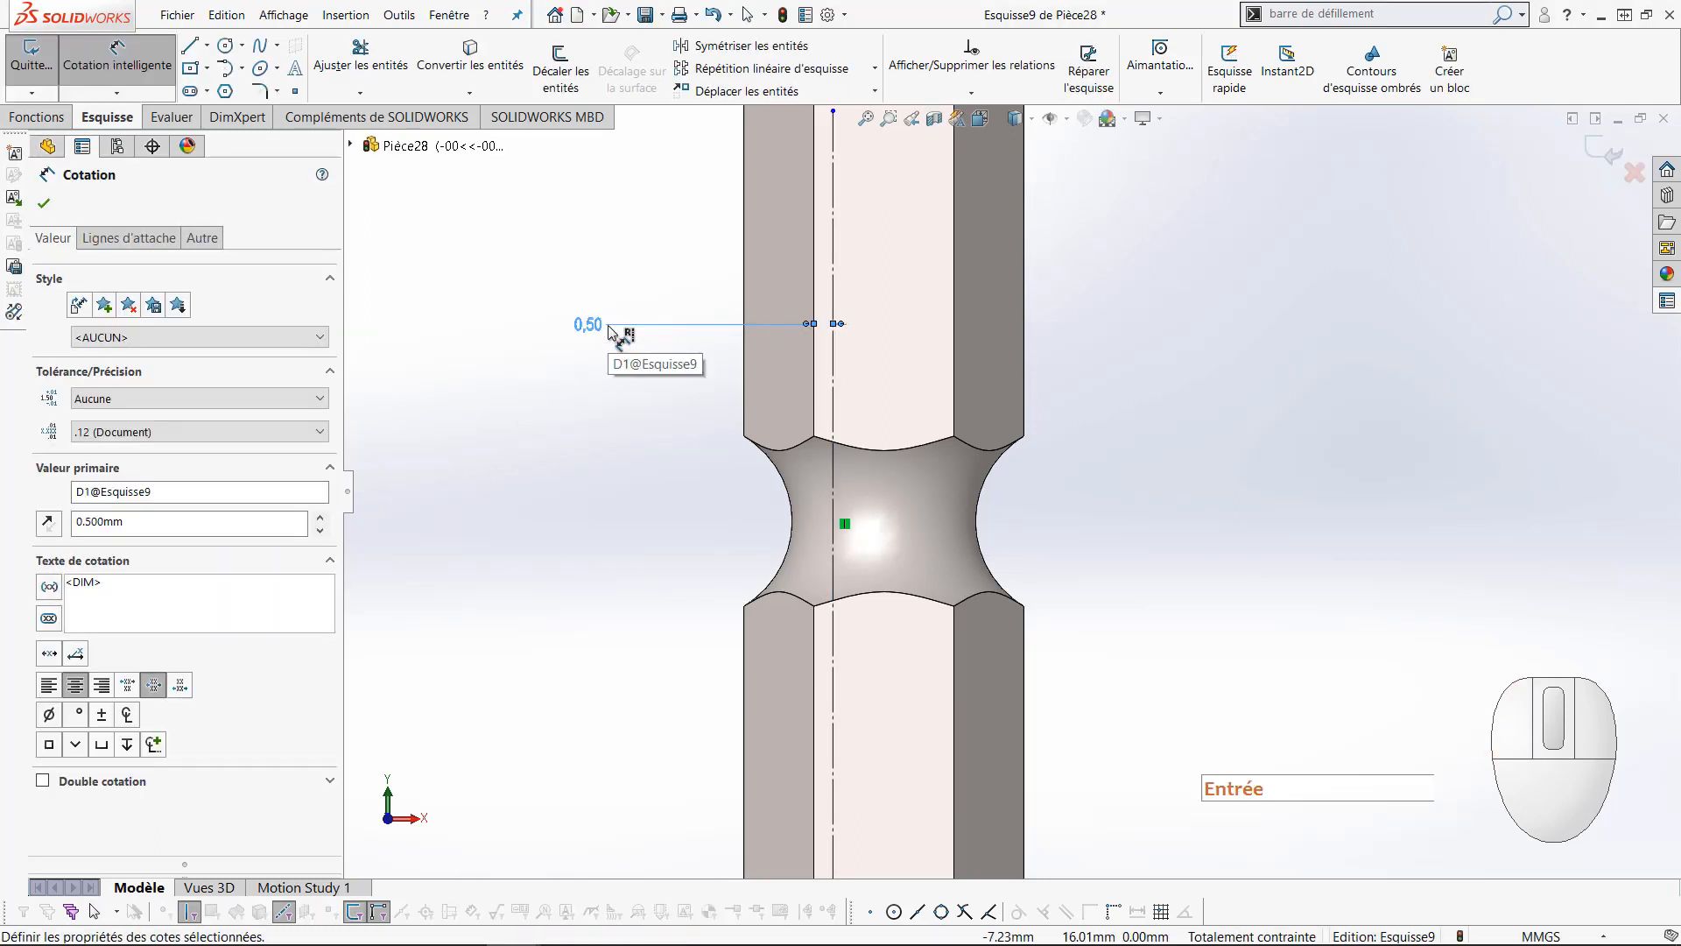
Dimension the construction line's length at 25 mm
left_click(834, 420)
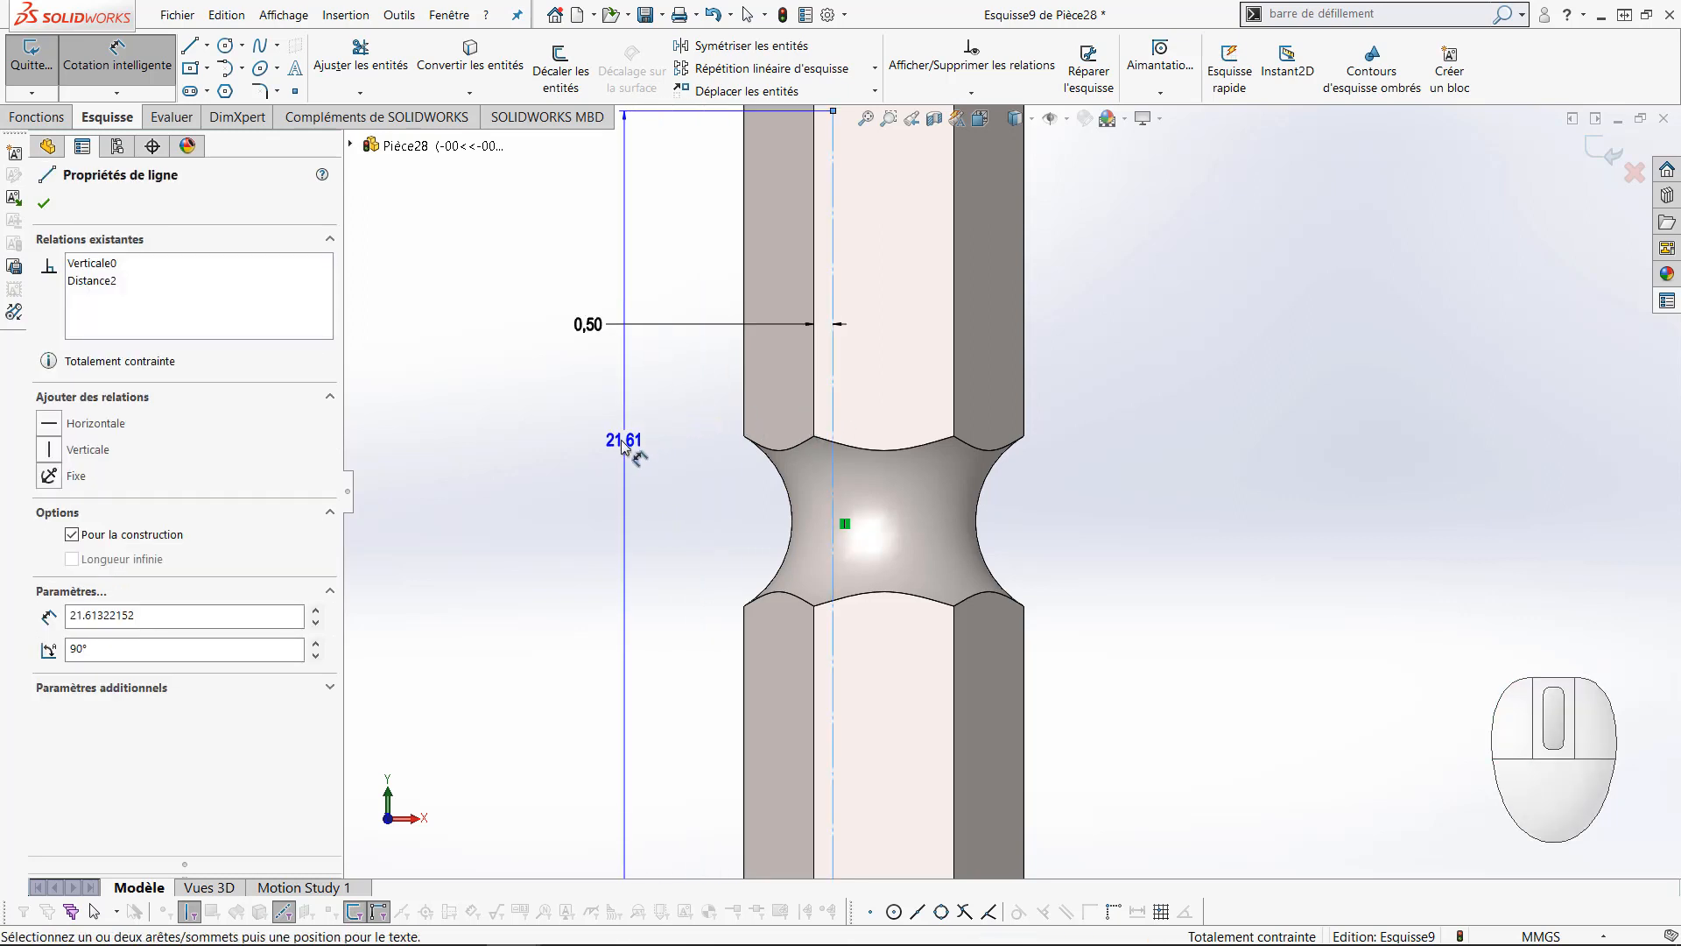
scroll(617, 439, "up", 1)
scroll(617, 440, "up", 1)
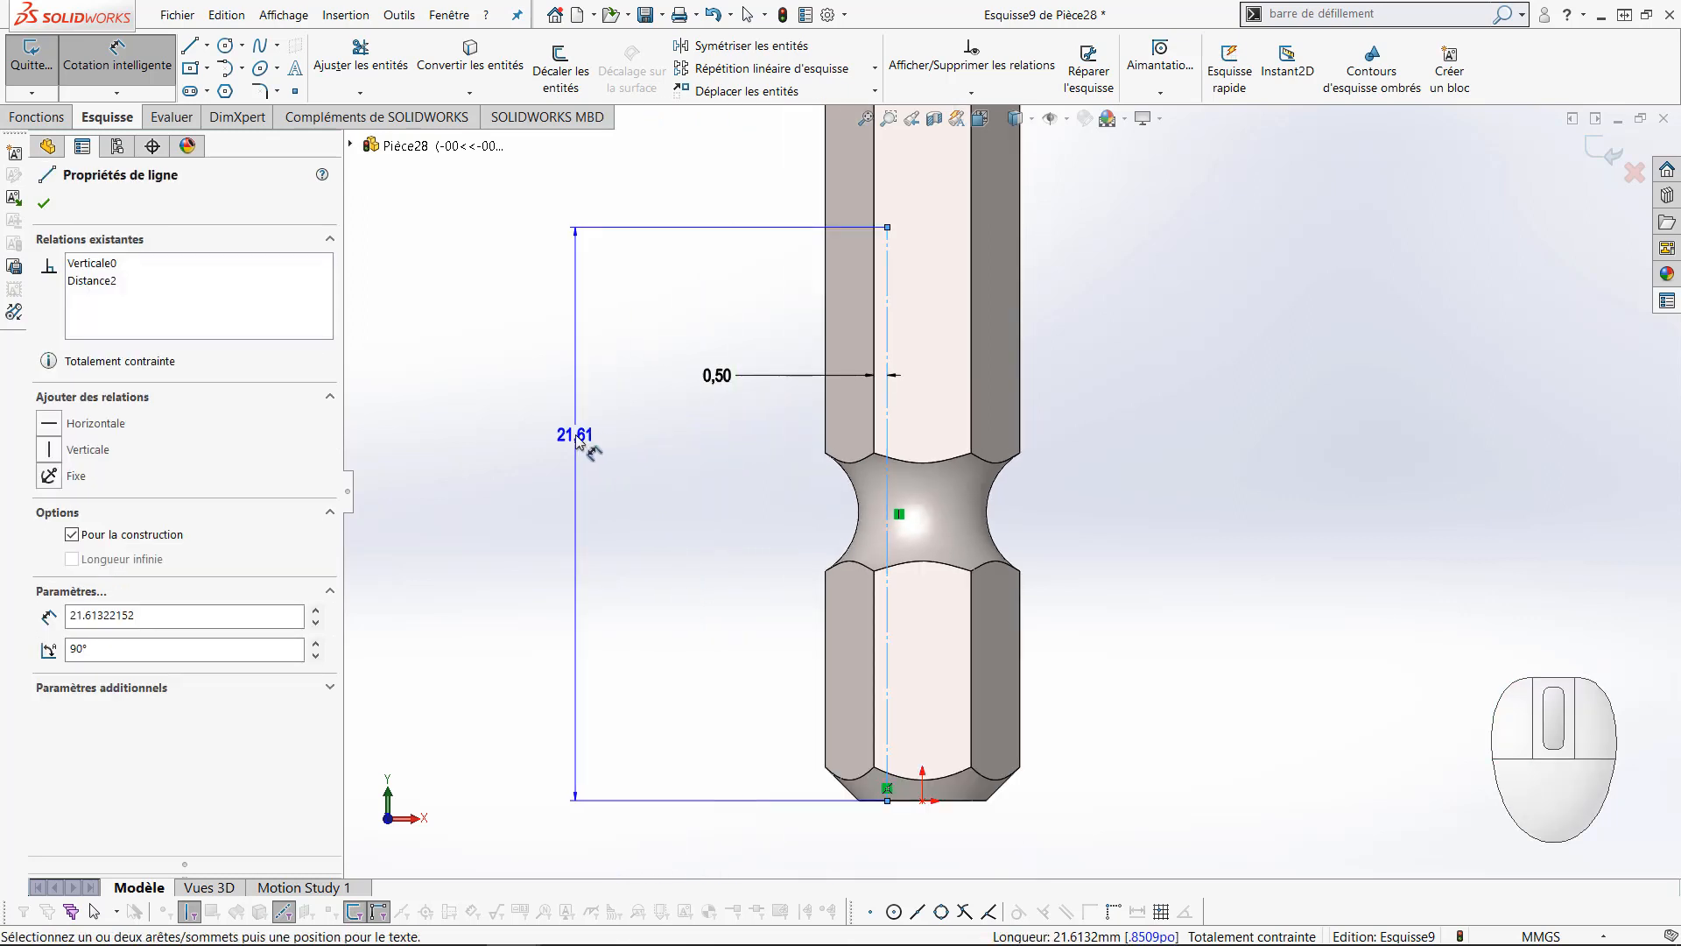
left_click(587, 451)
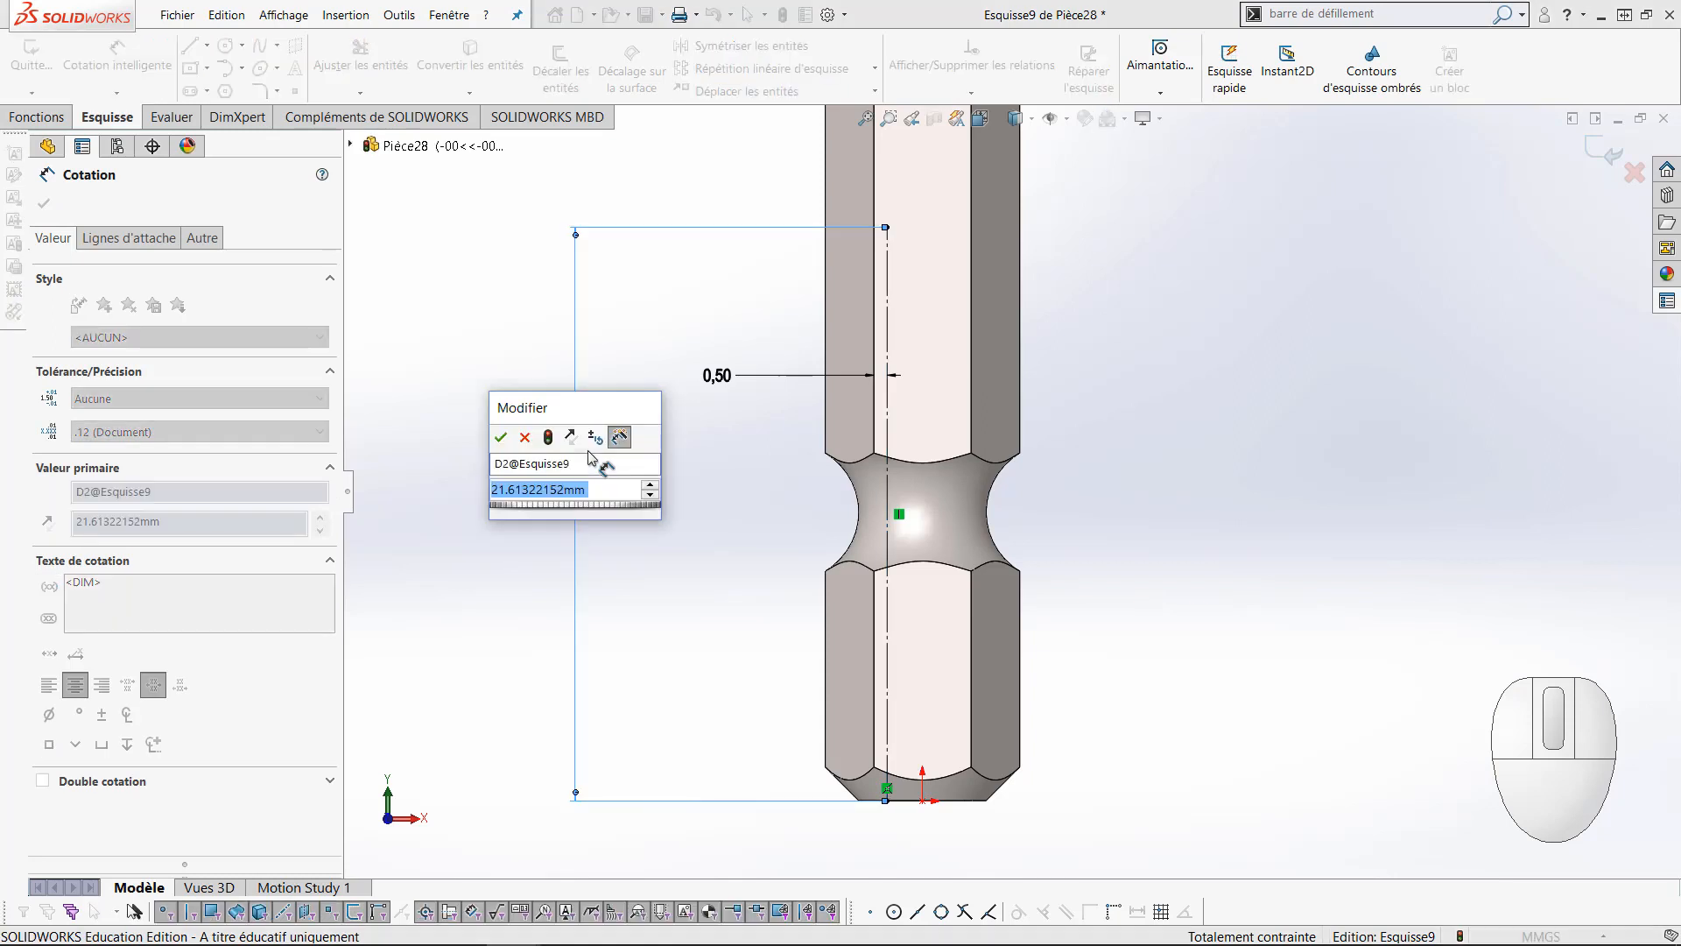
type("25")
key("Return")
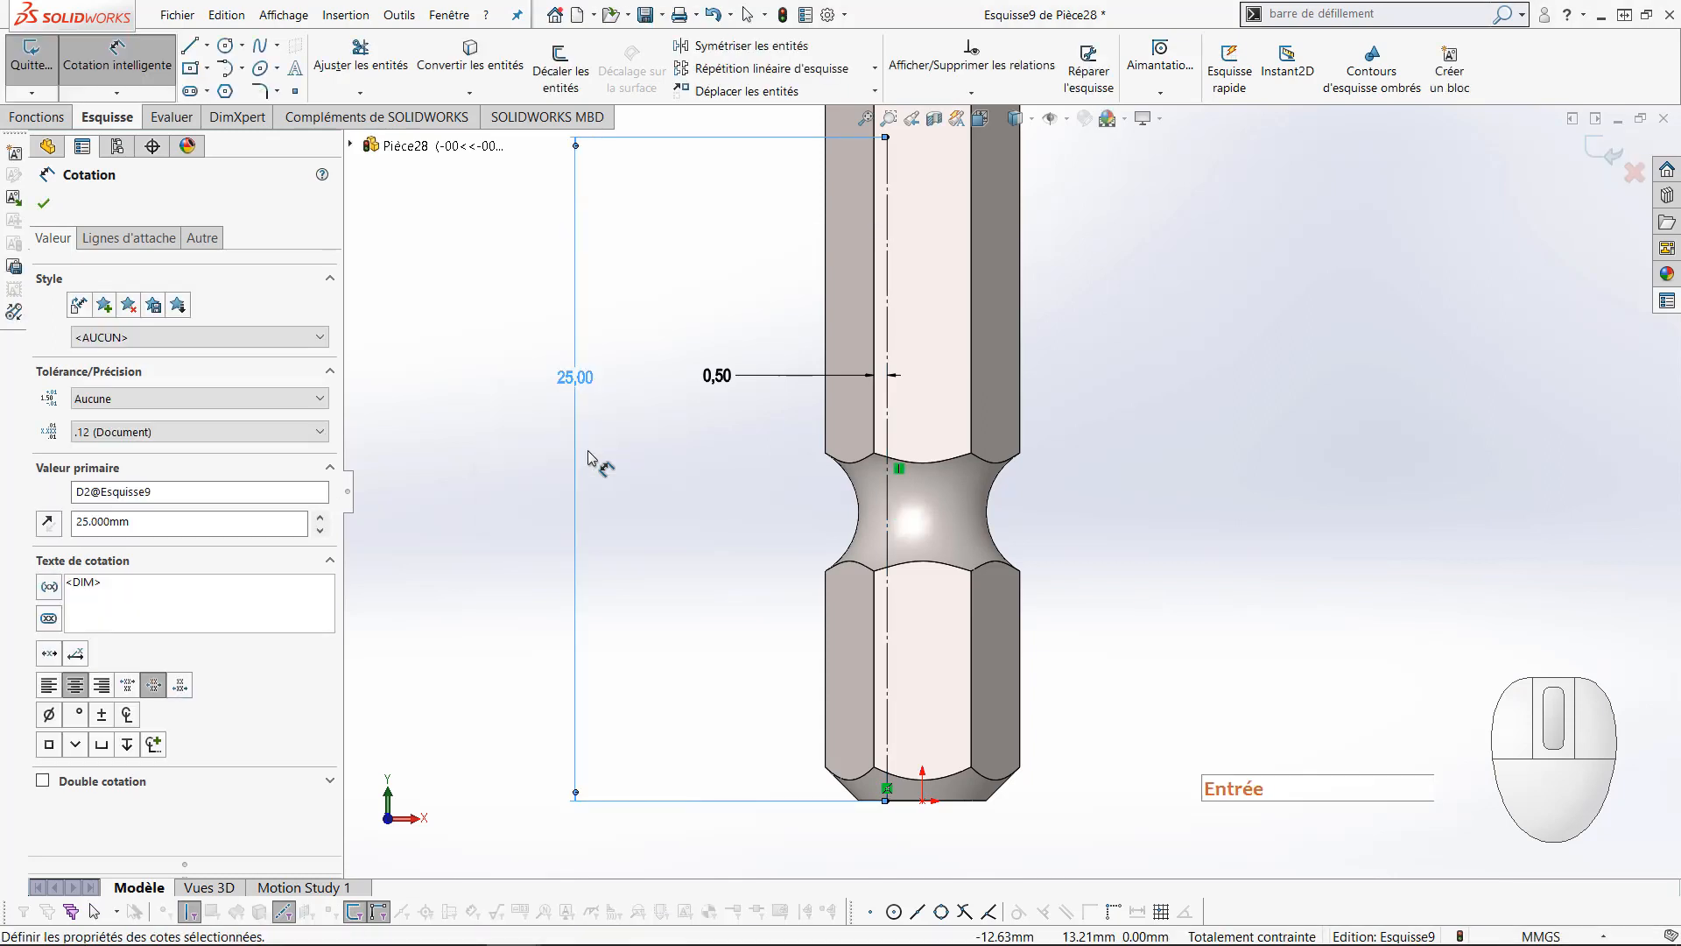
left_click(544, 455)
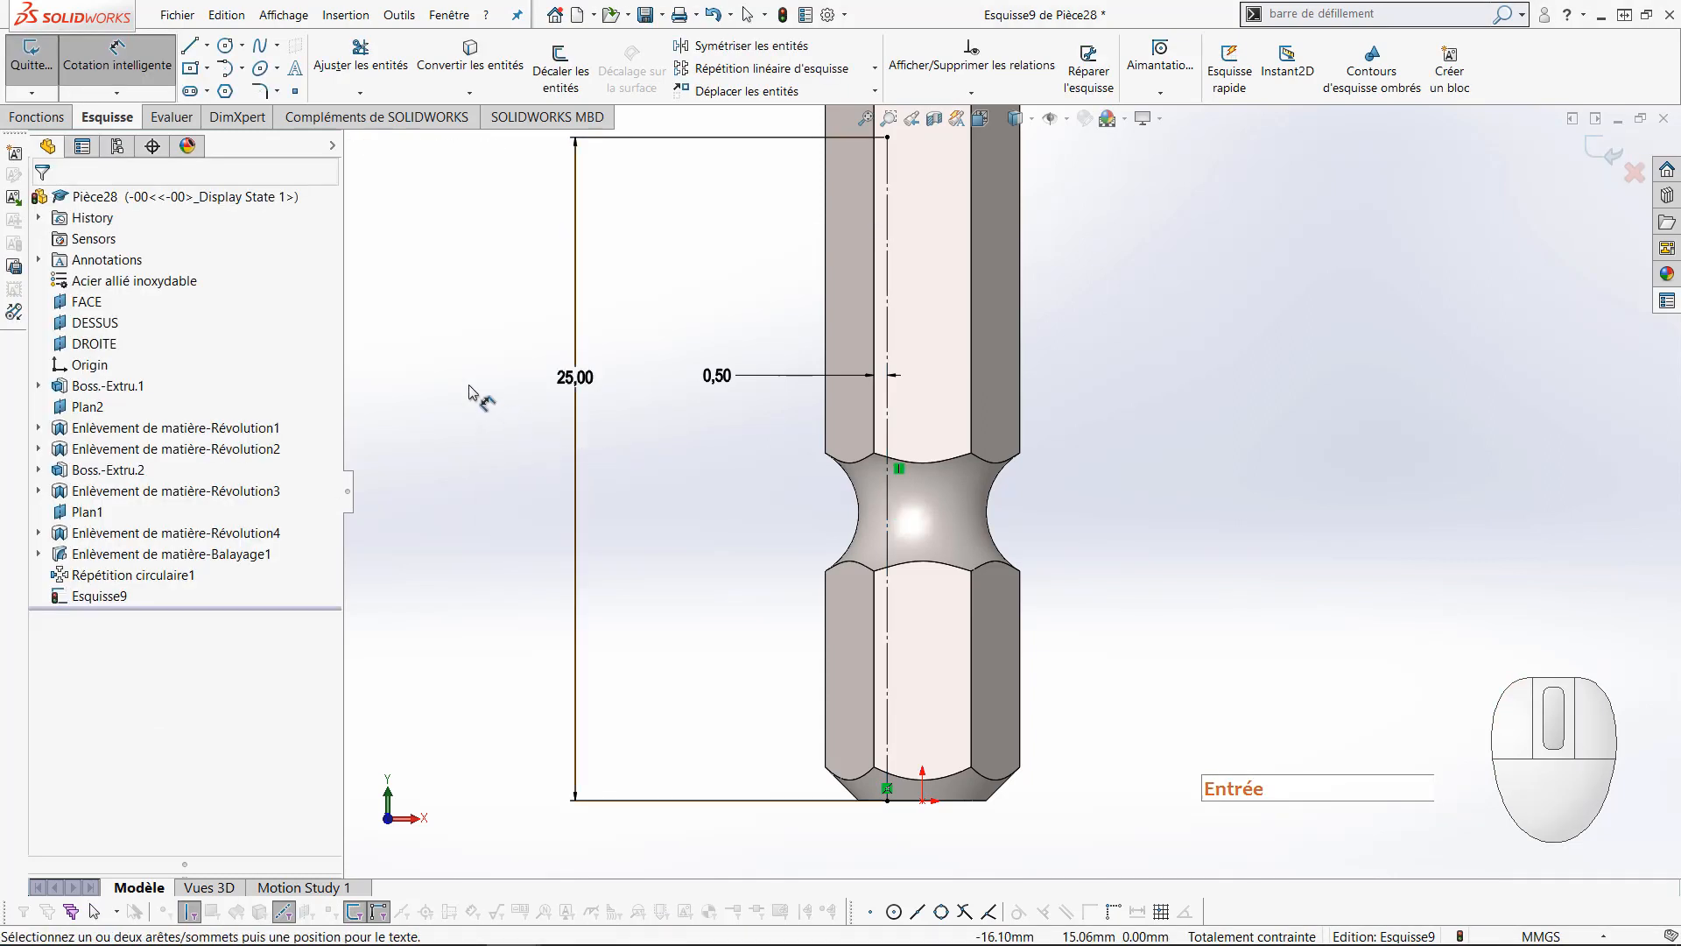
key("Escape")
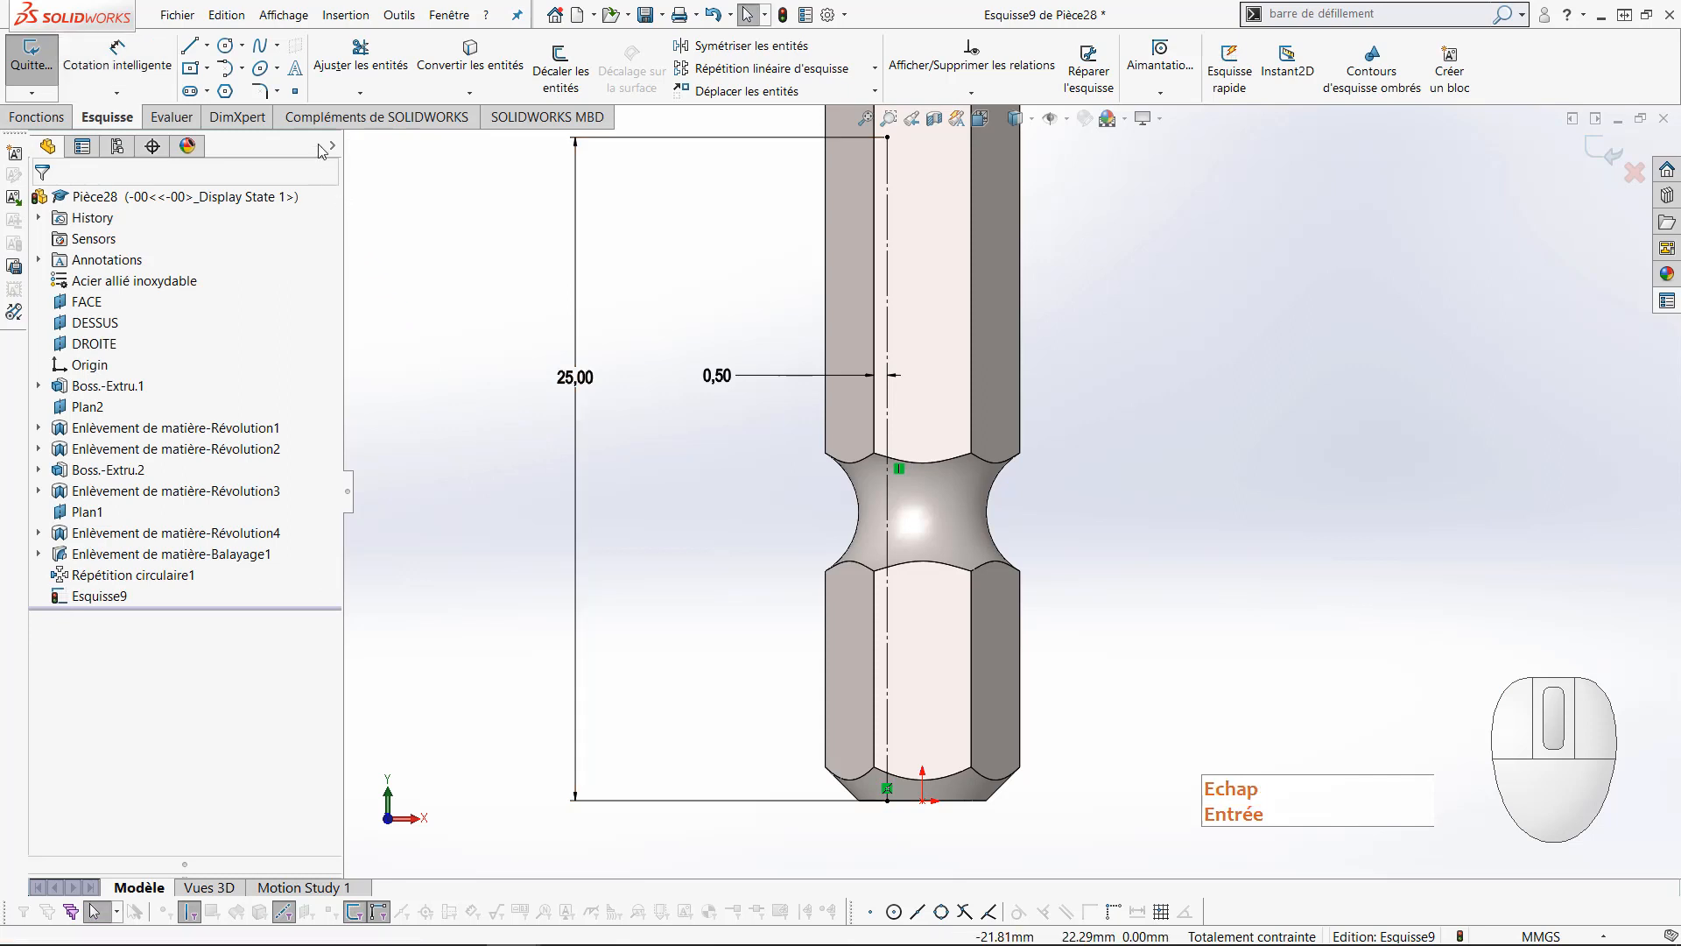
Add the sketch text PH1 along the vertical construction line
left_click(297, 70)
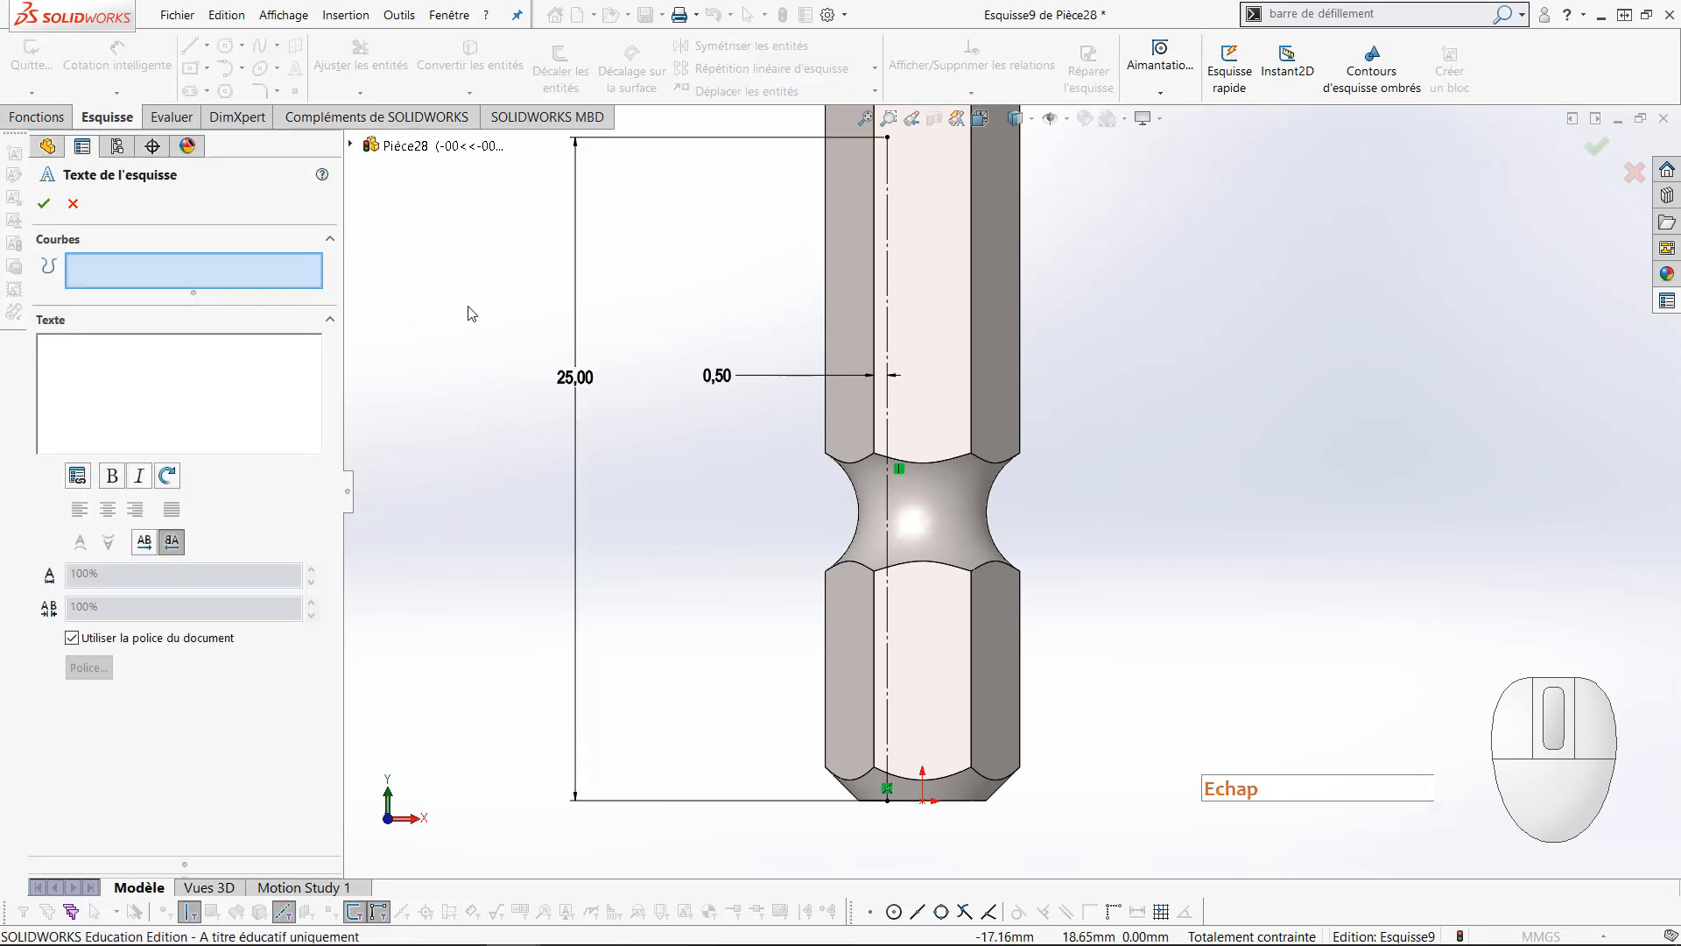
left_click(888, 298)
left_click(197, 363)
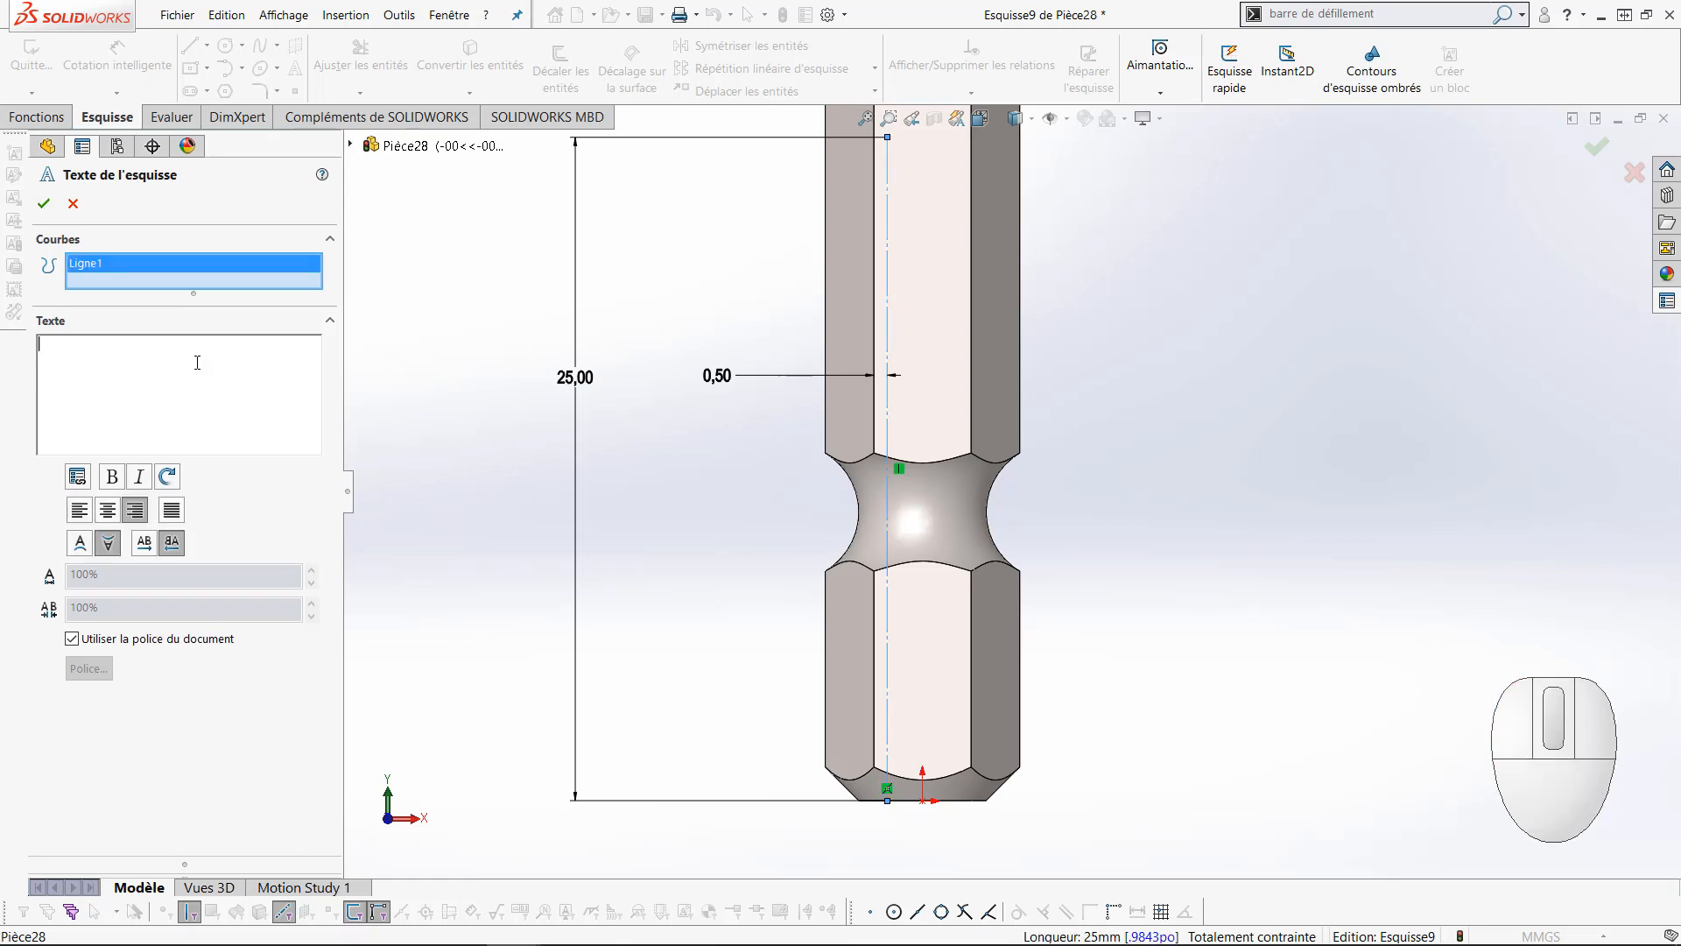
type("PH1")
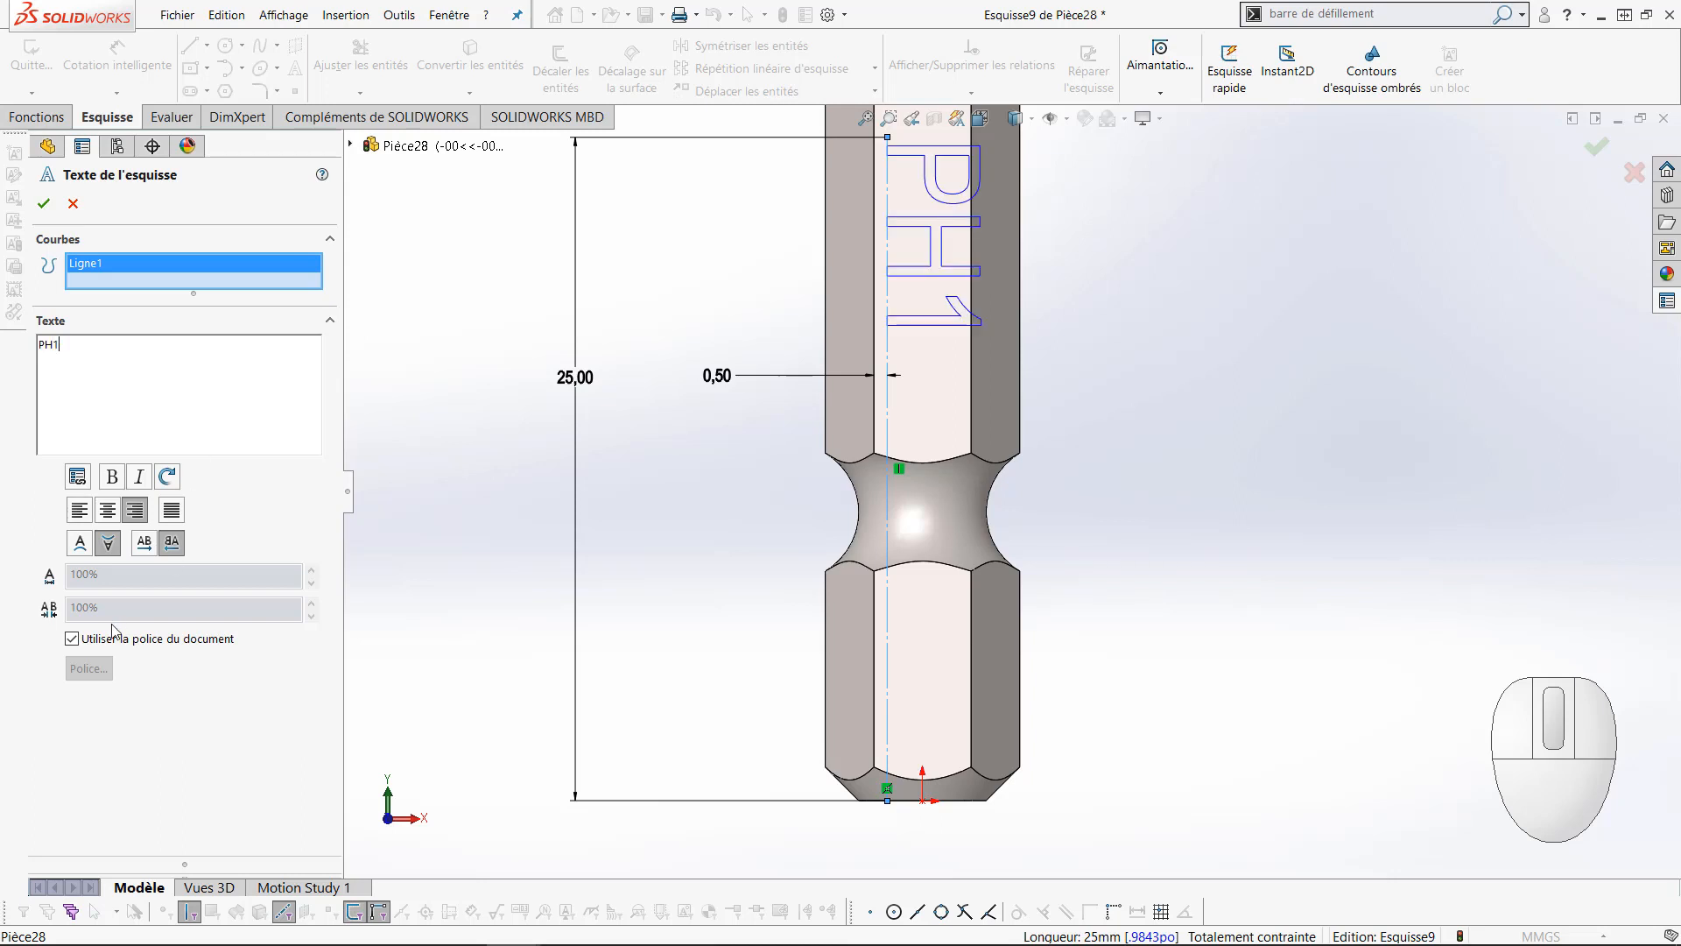
Use a custom font instead of the document font for the PH1 text and set its height to 2.5 mm
left_click(72, 639)
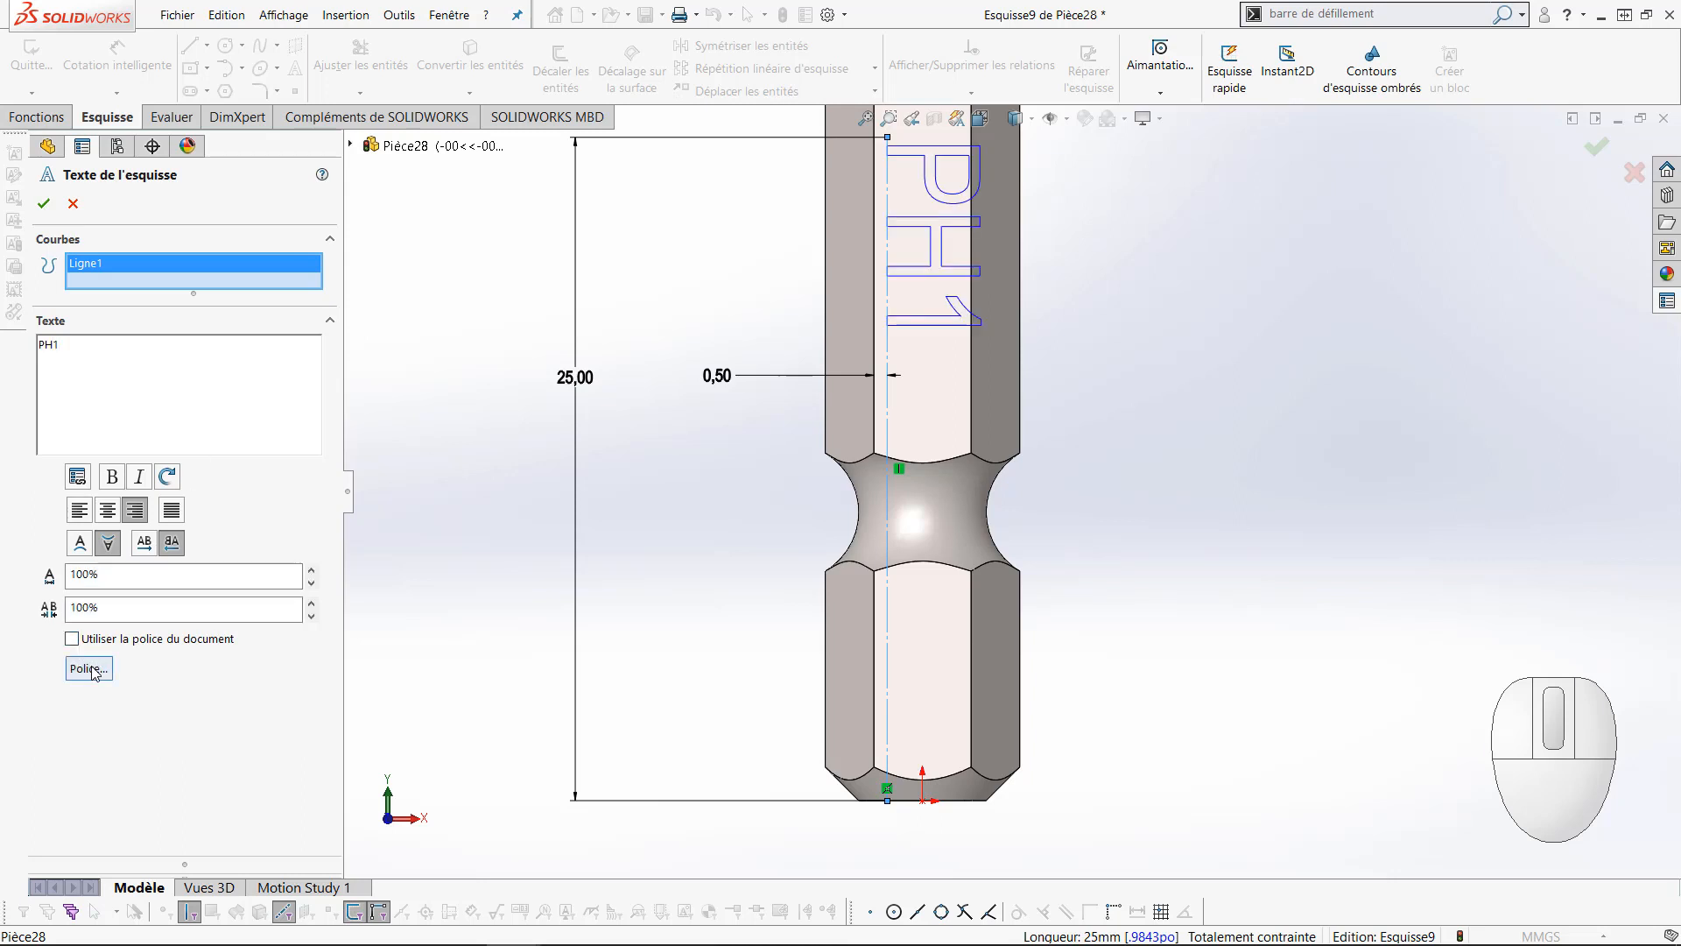
left_click(89, 668)
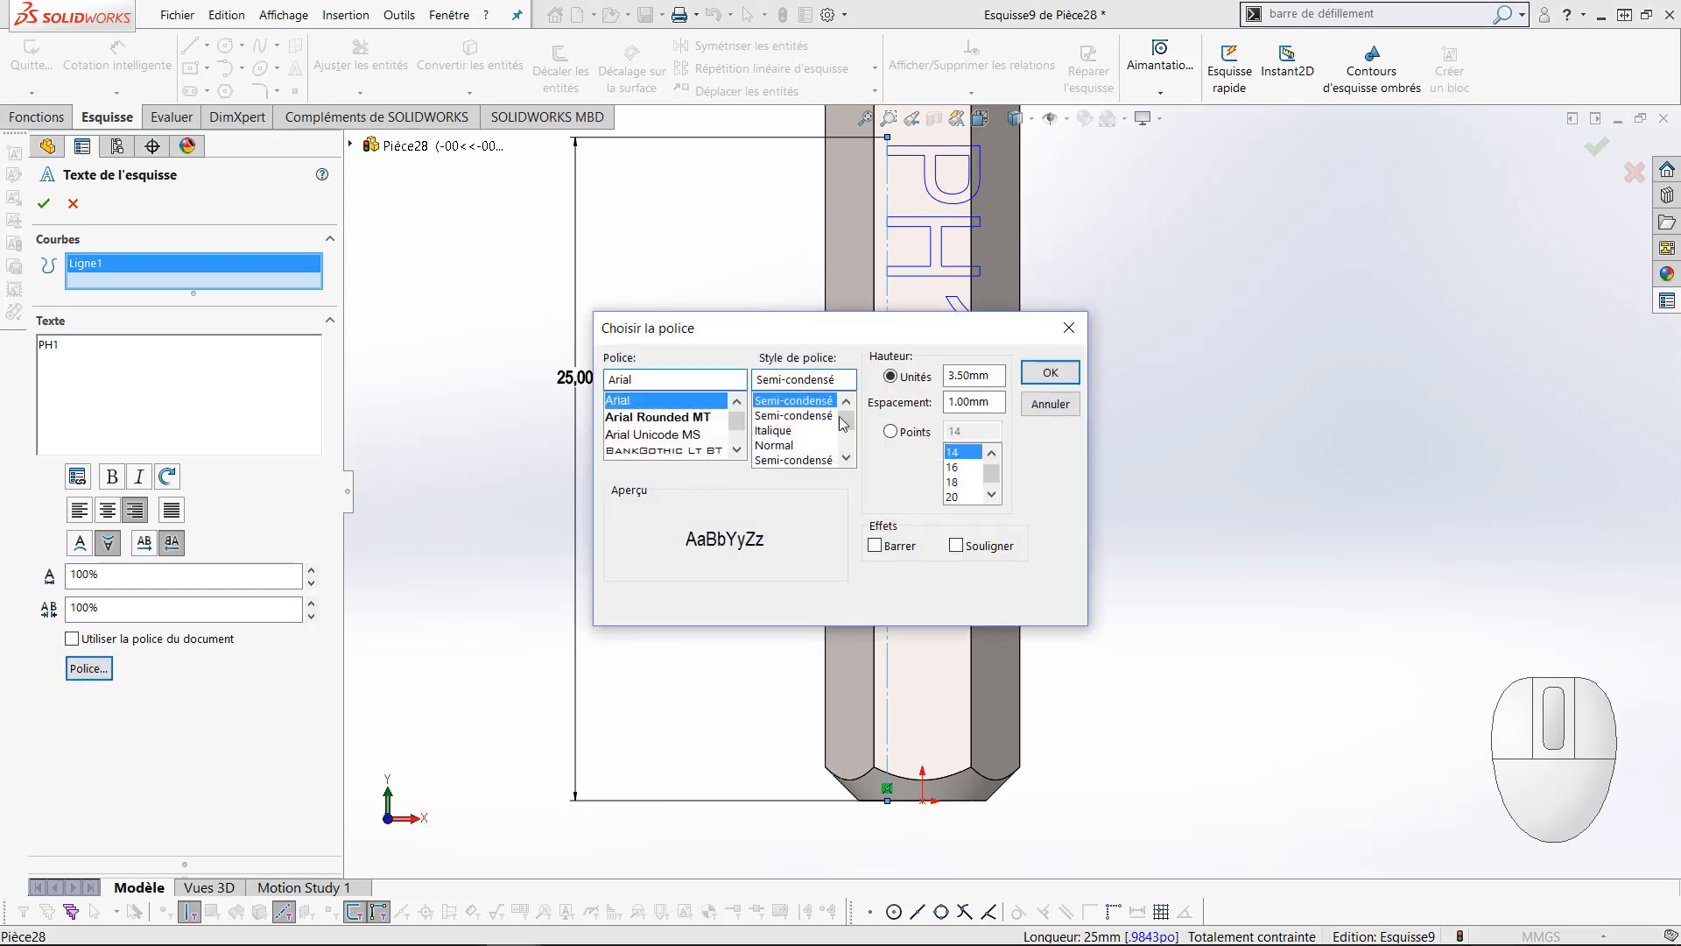
double_click(972, 374)
type("2.5")
key("Return")
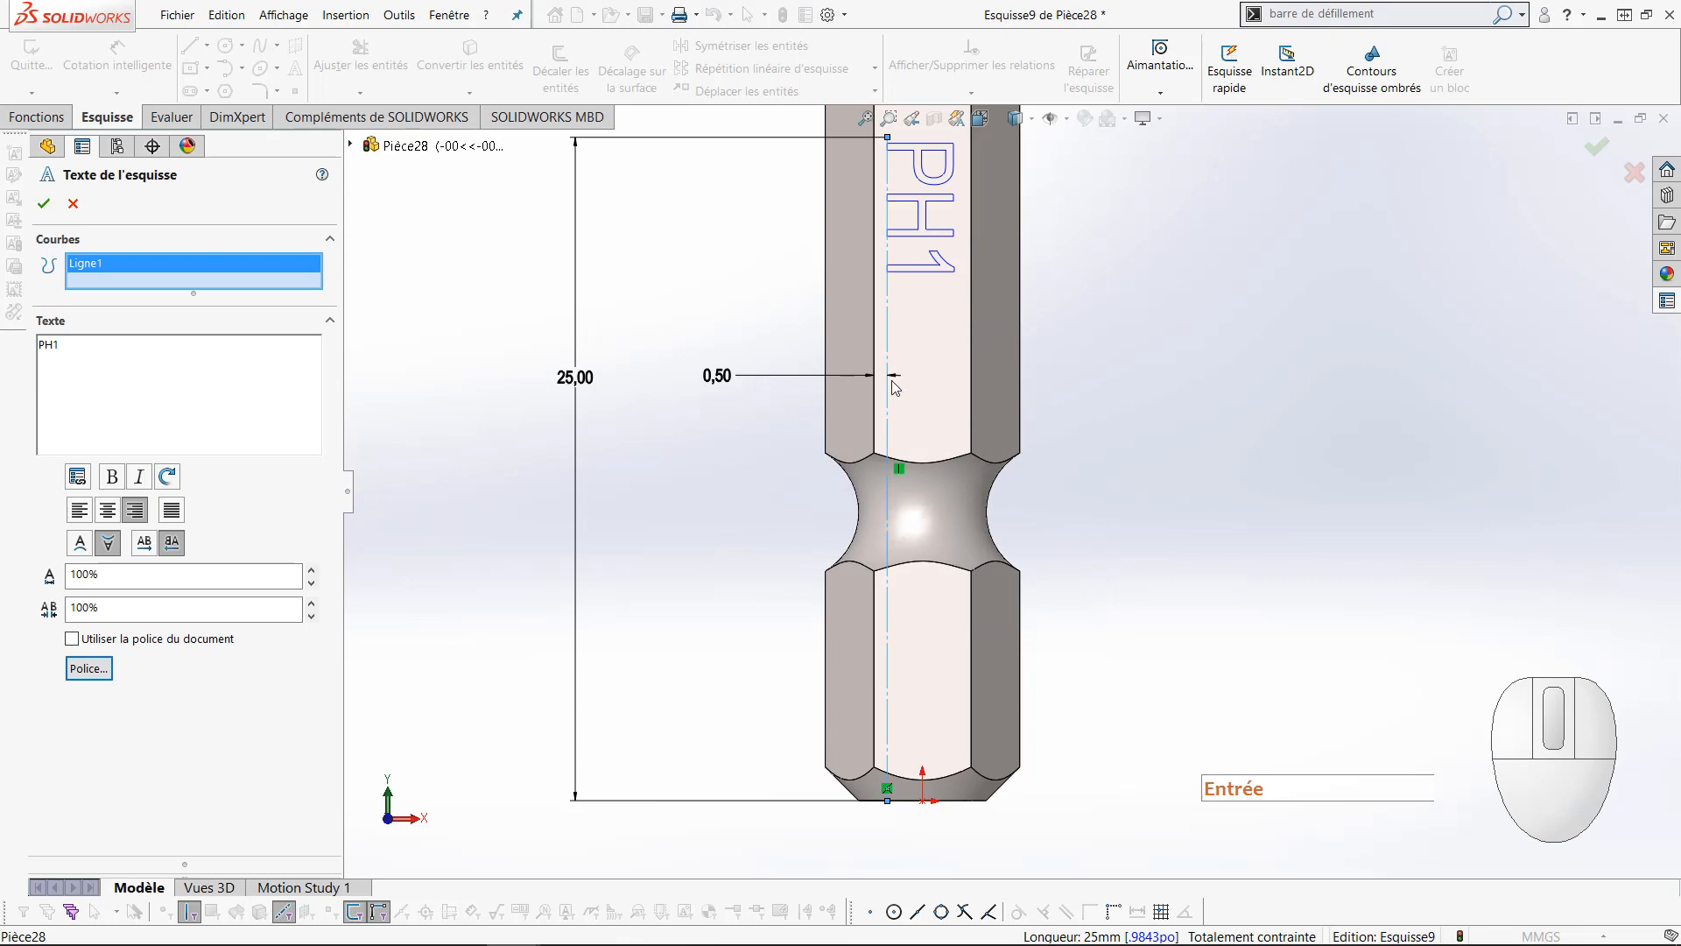
Accept the PH1 sketch text with its custom font settings
left_click(43, 203)
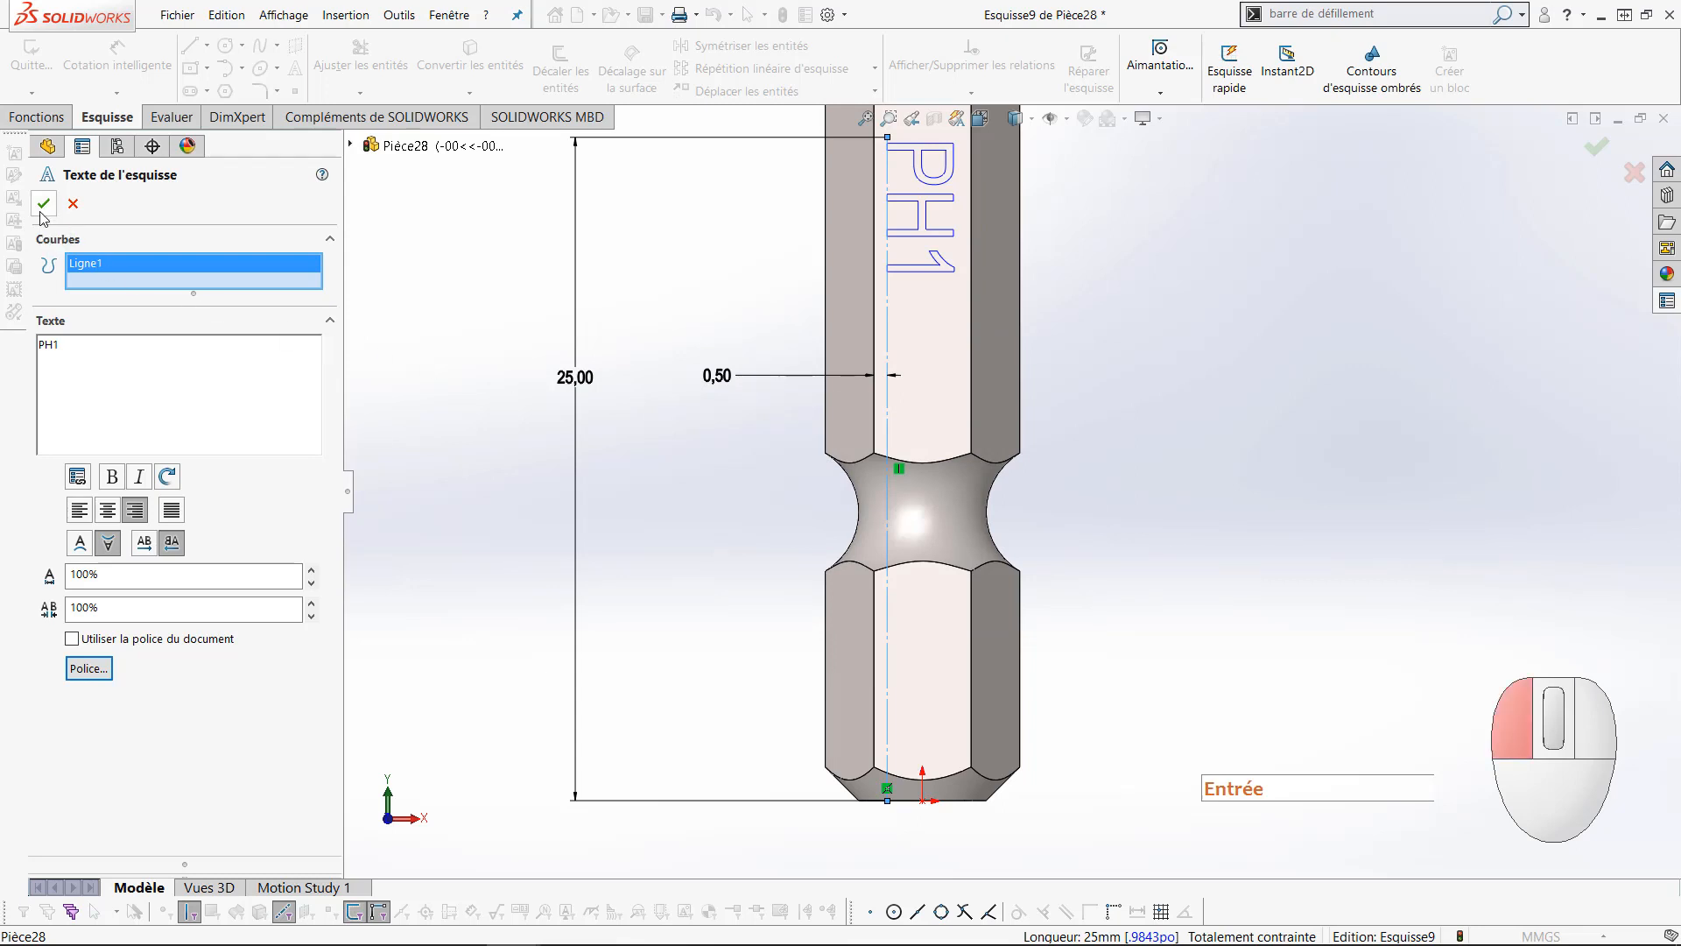
scroll(649, 512, "up", 4)
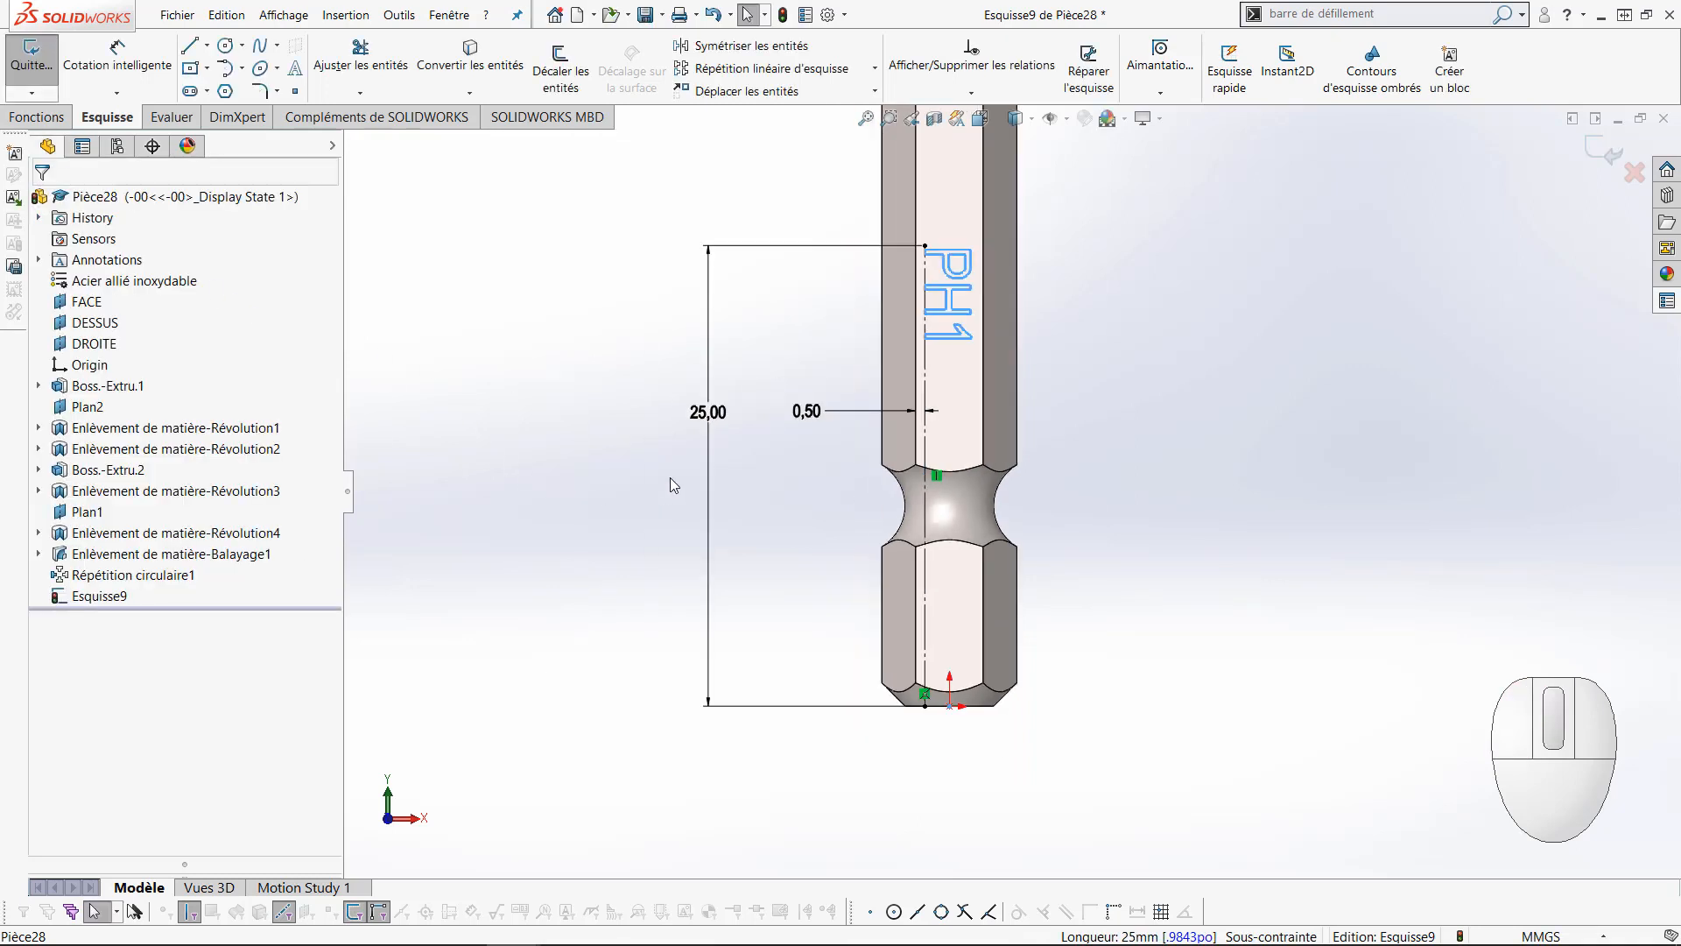
mouse_move(703, 361)
middle_mouse_down()
mouse_move(698, 450)
mouse_move(686, 379)
mouse_move(689, 397)
middle_mouse_up()
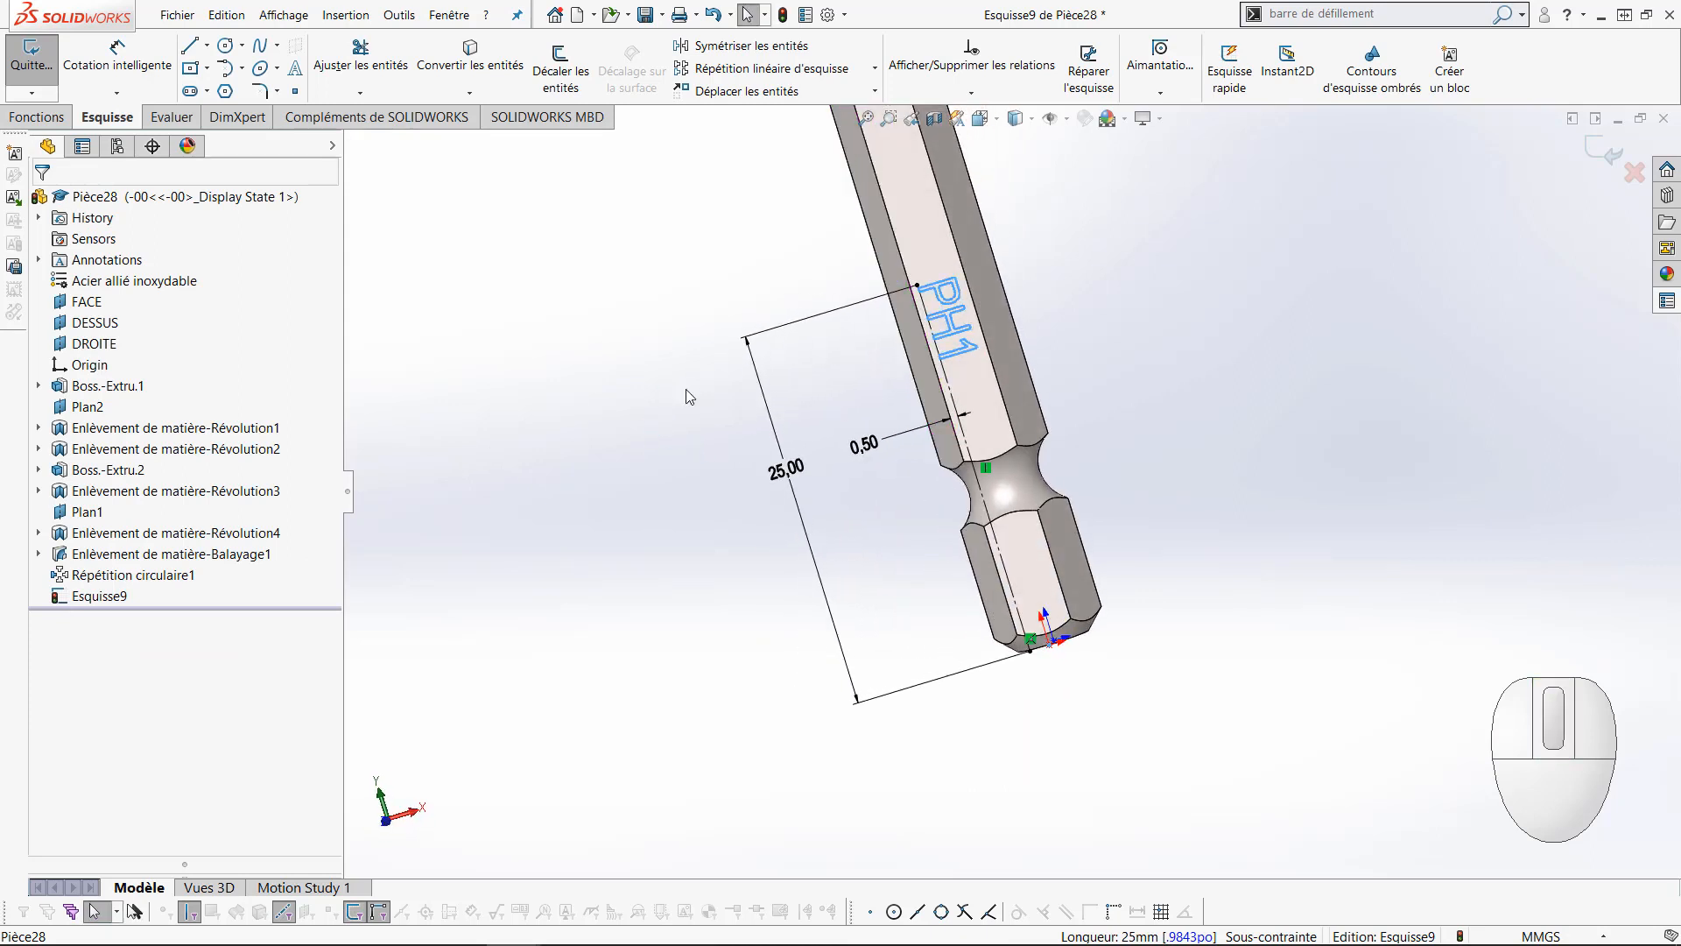
middle_click_drag(686, 383, 662, 481, "ctrl")
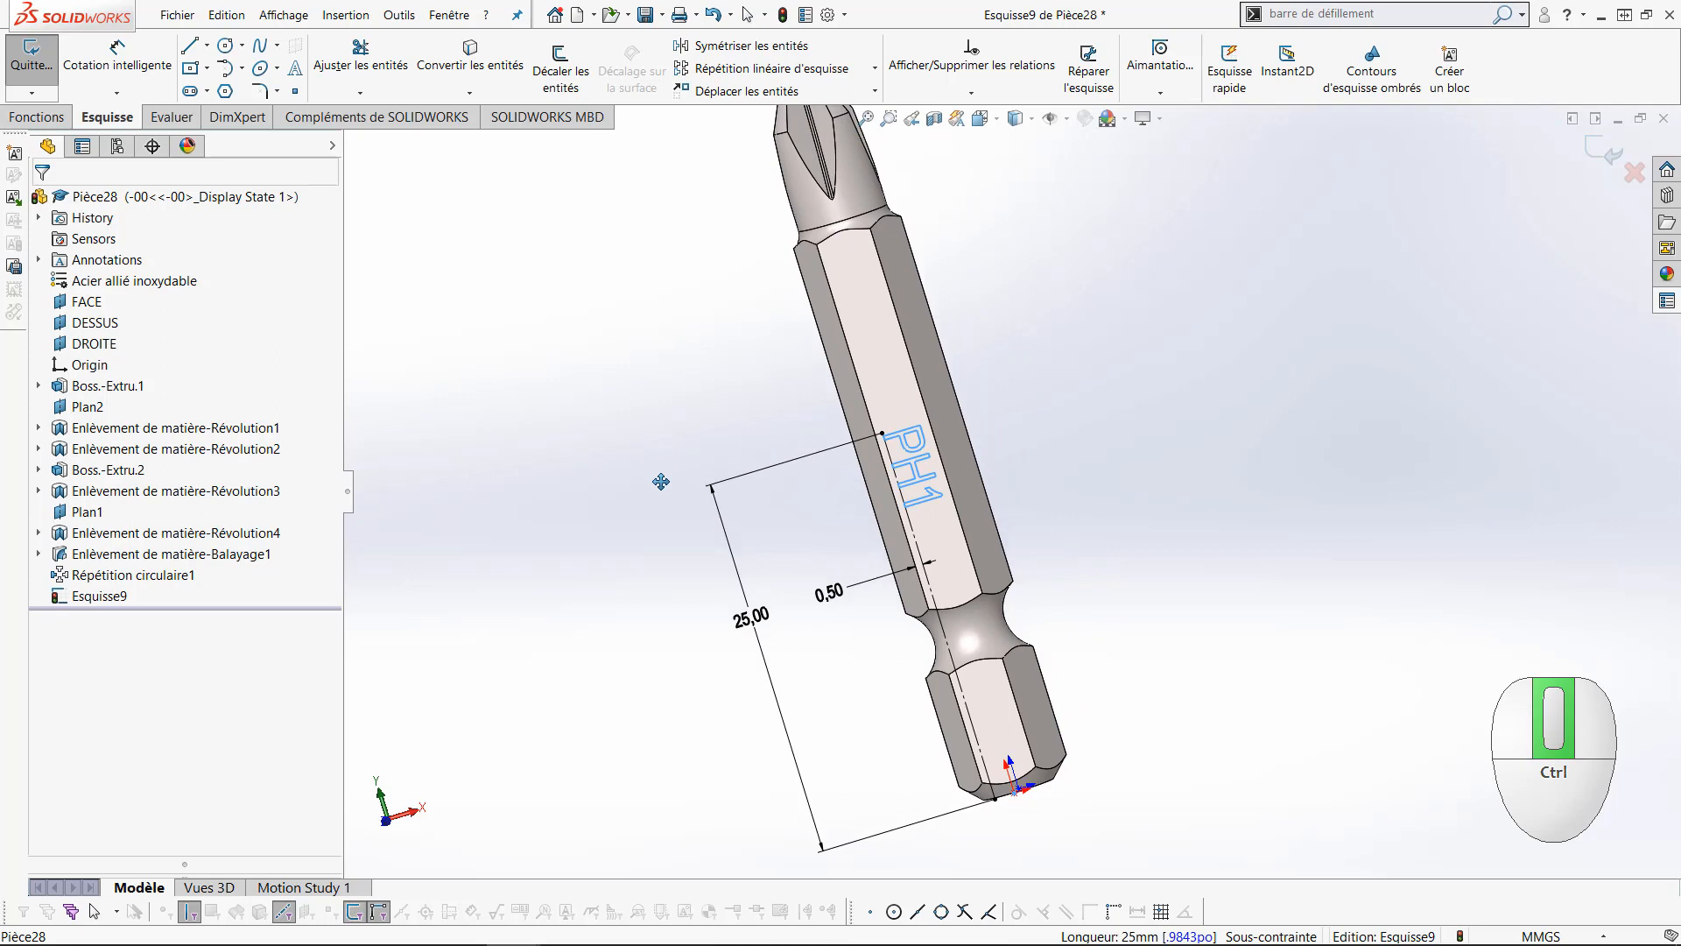
Attach the PH1 text's free positioning point to the origin to fully constrain the sketch, and exit the sketch
left_click(48, 119)
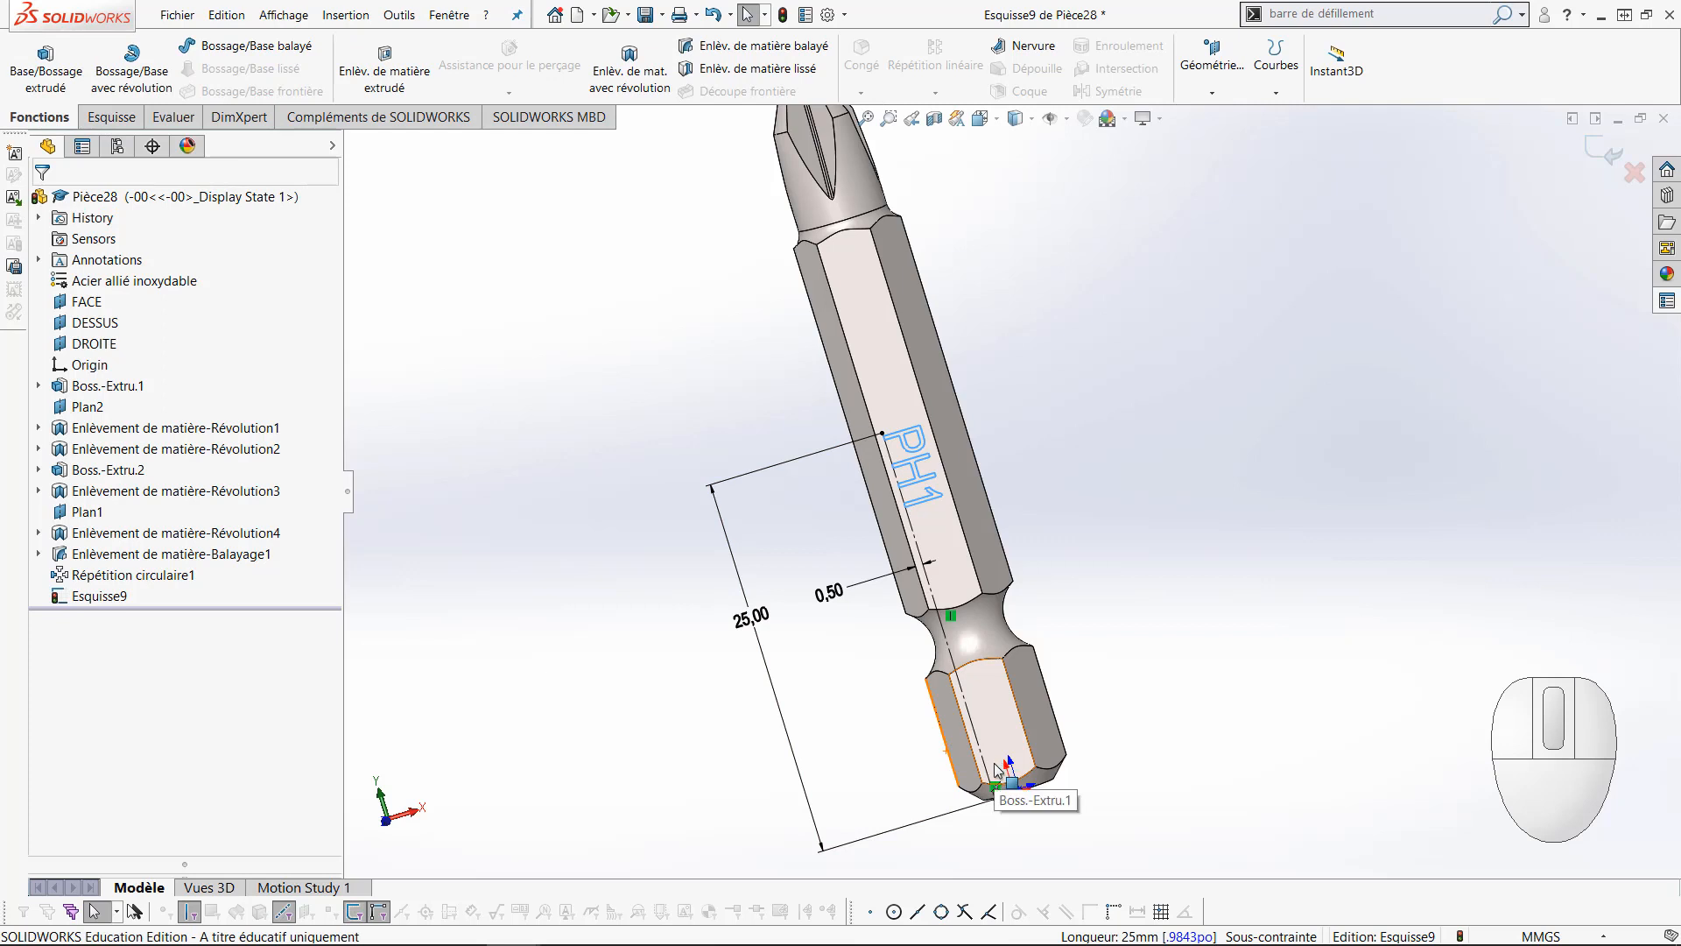
key("ctrl+8")
scroll(1005, 701, "down", 6)
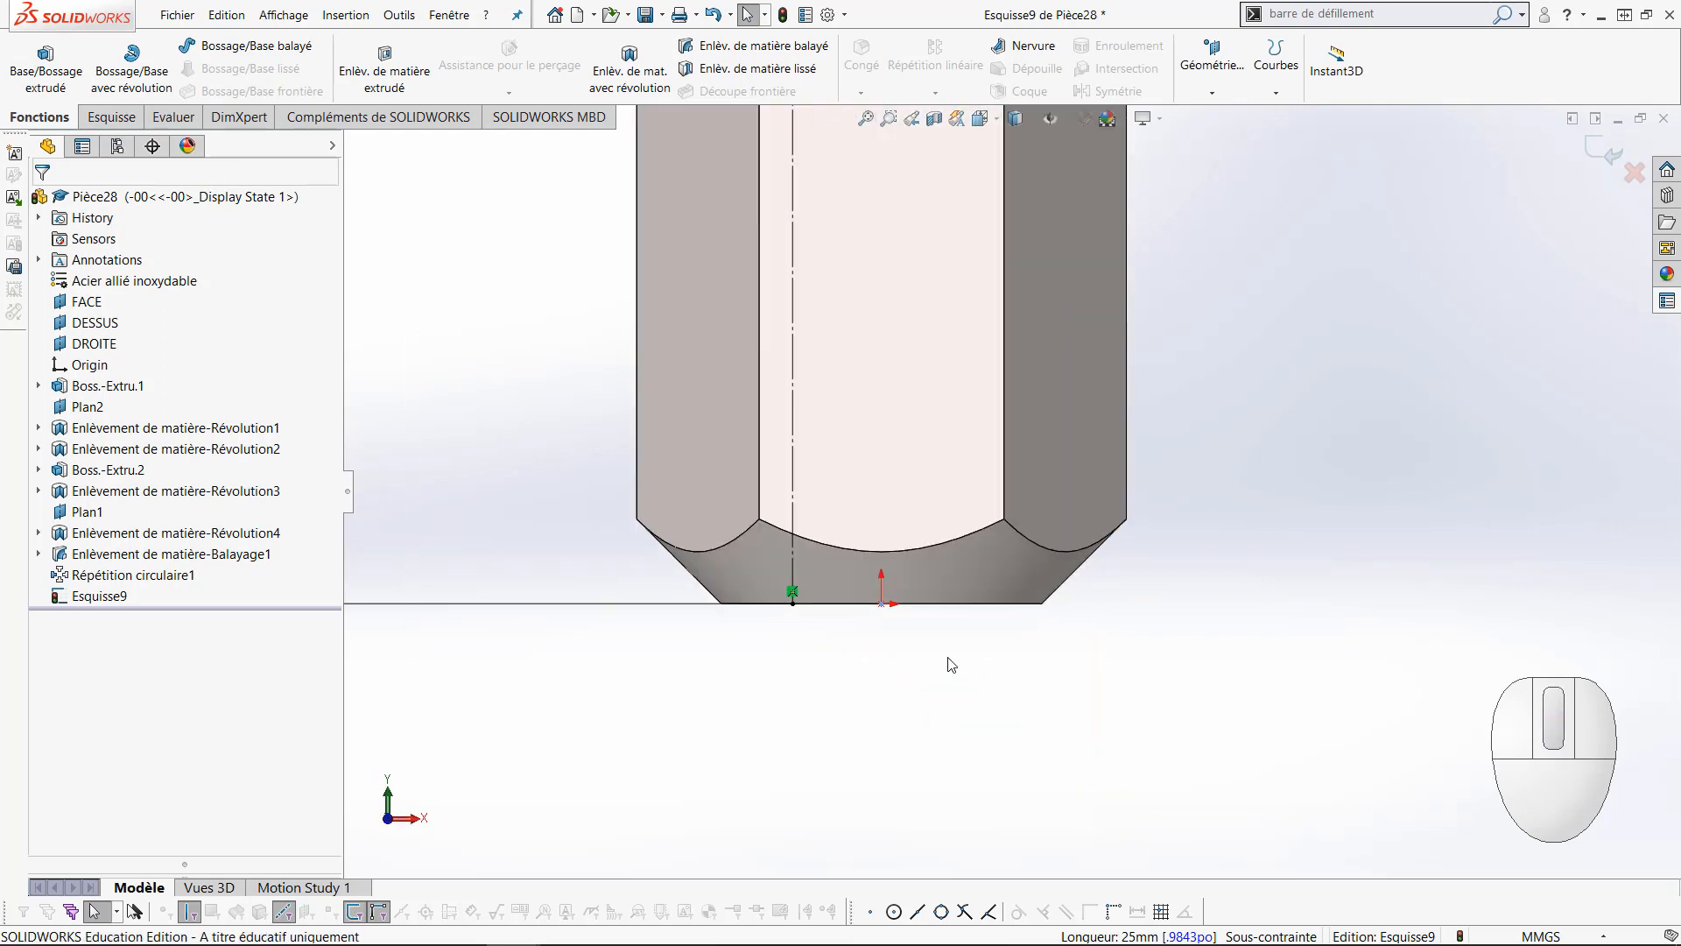
left_click(882, 605)
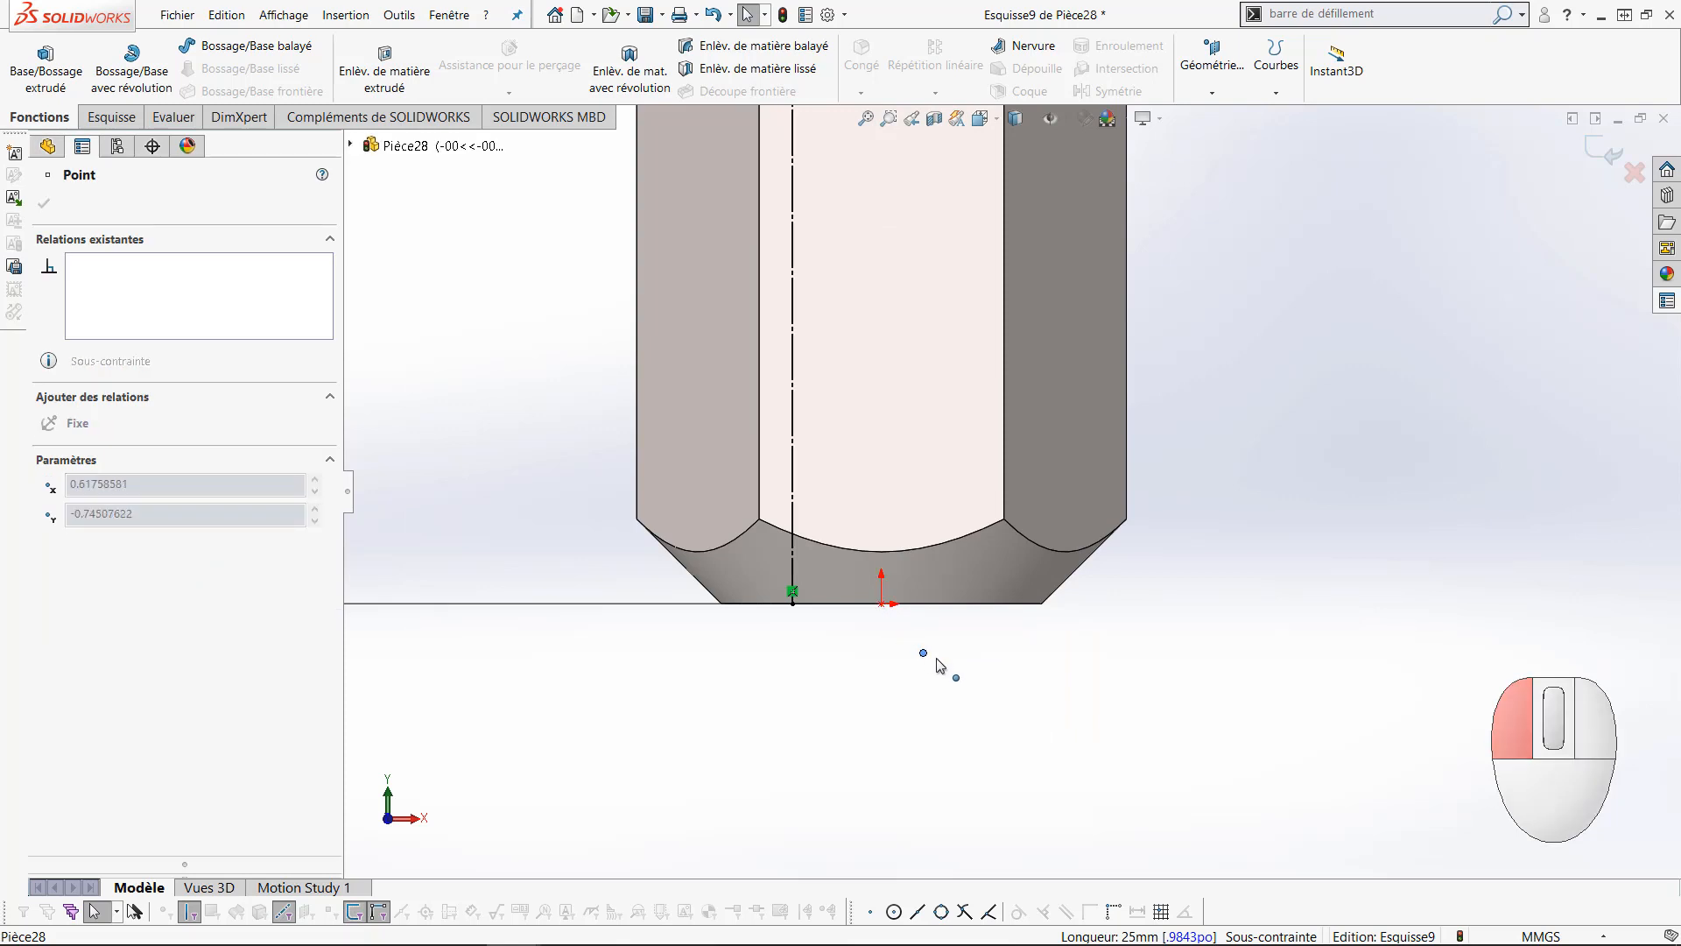
left_click_drag(987, 675, 997, 680)
mouse_move(998, 680)
left_mouse_down()
mouse_move(909, 676)
mouse_move(887, 619)
left_mouse_up()
left_click(951, 684)
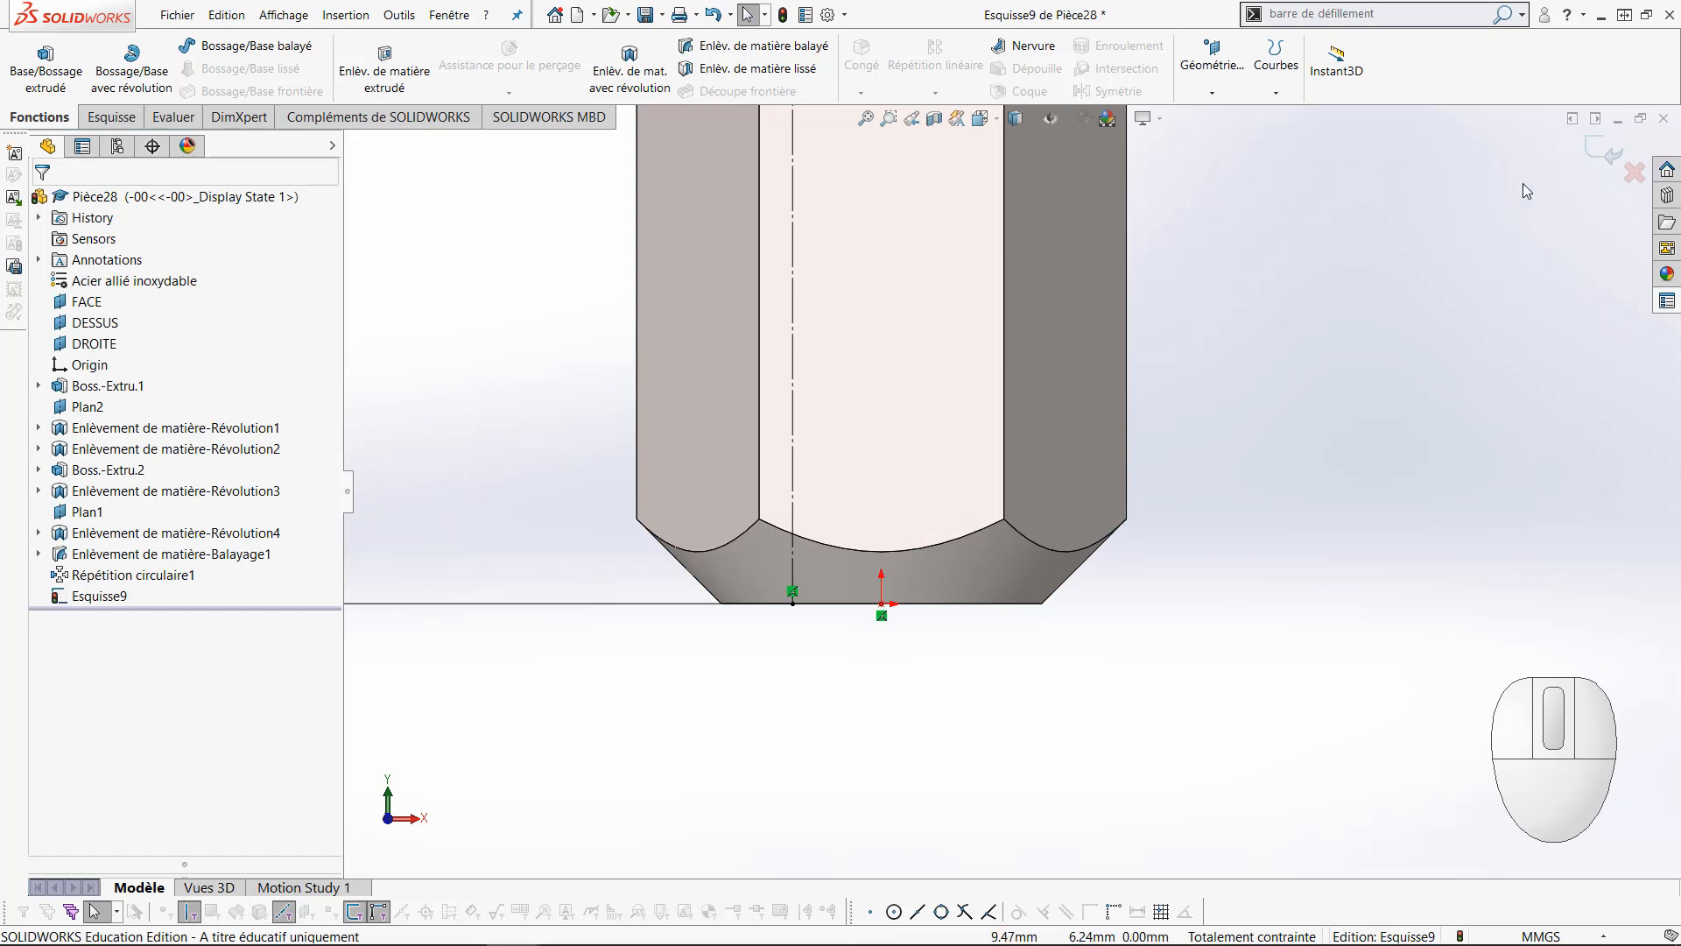
left_click(1607, 150)
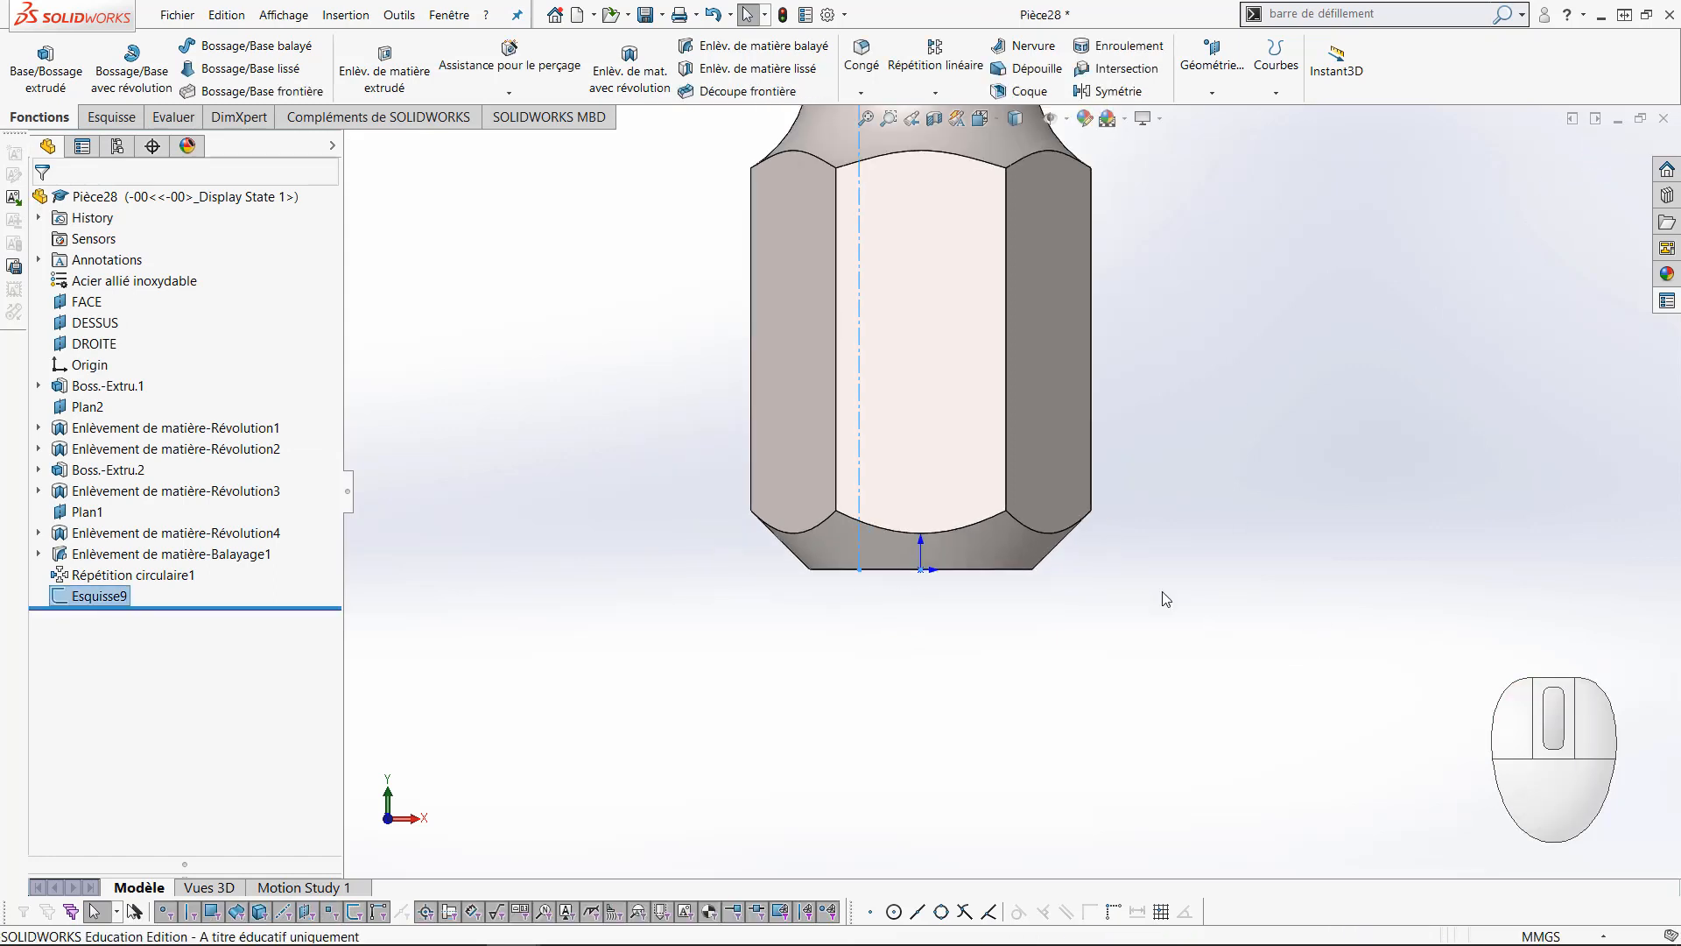
Engrave the PH1 text into the flat with a blind extruded cut 0.05 mm deep
scroll(1011, 490, "up", 2)
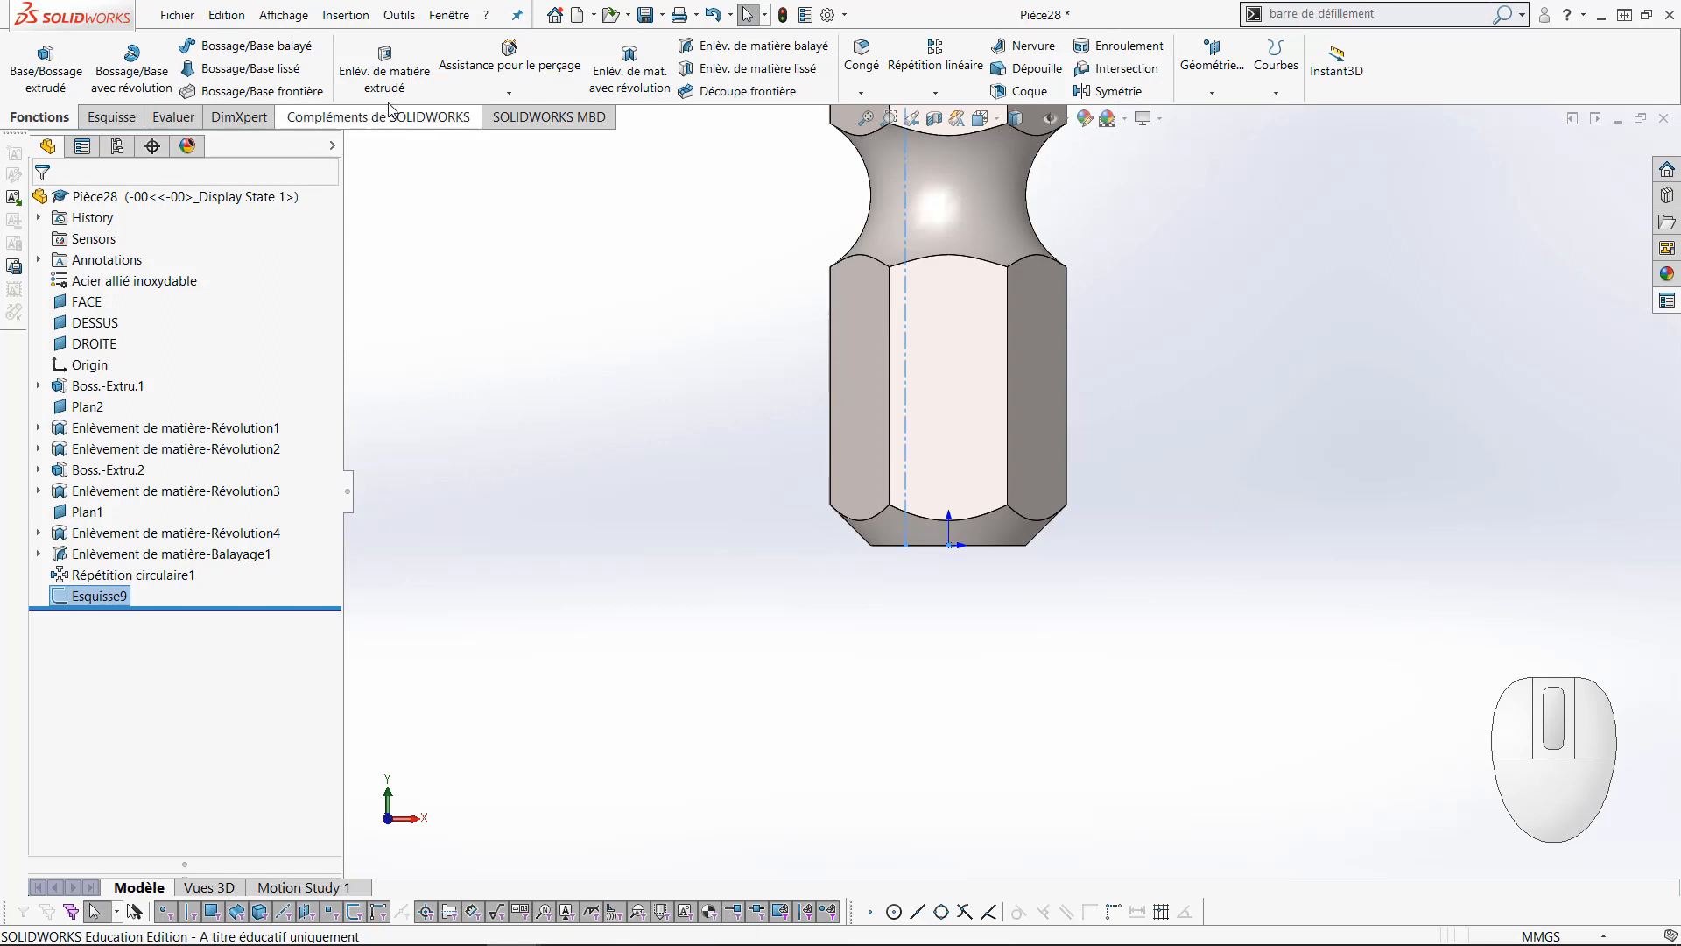
left_click(386, 77)
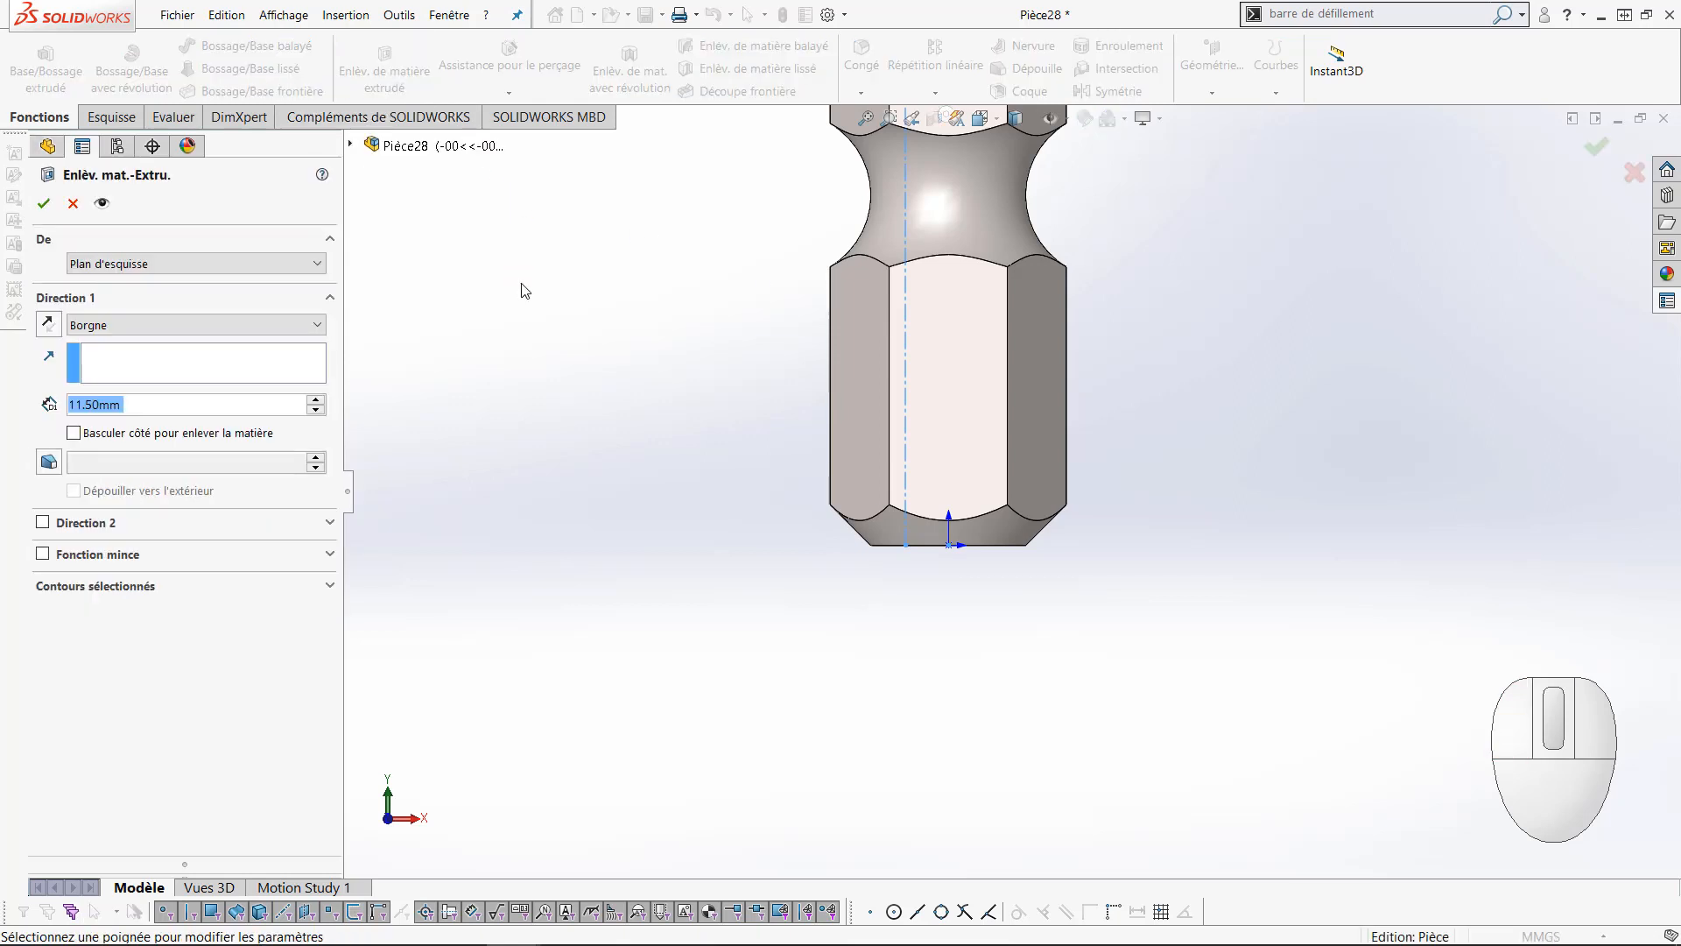
type("0.")
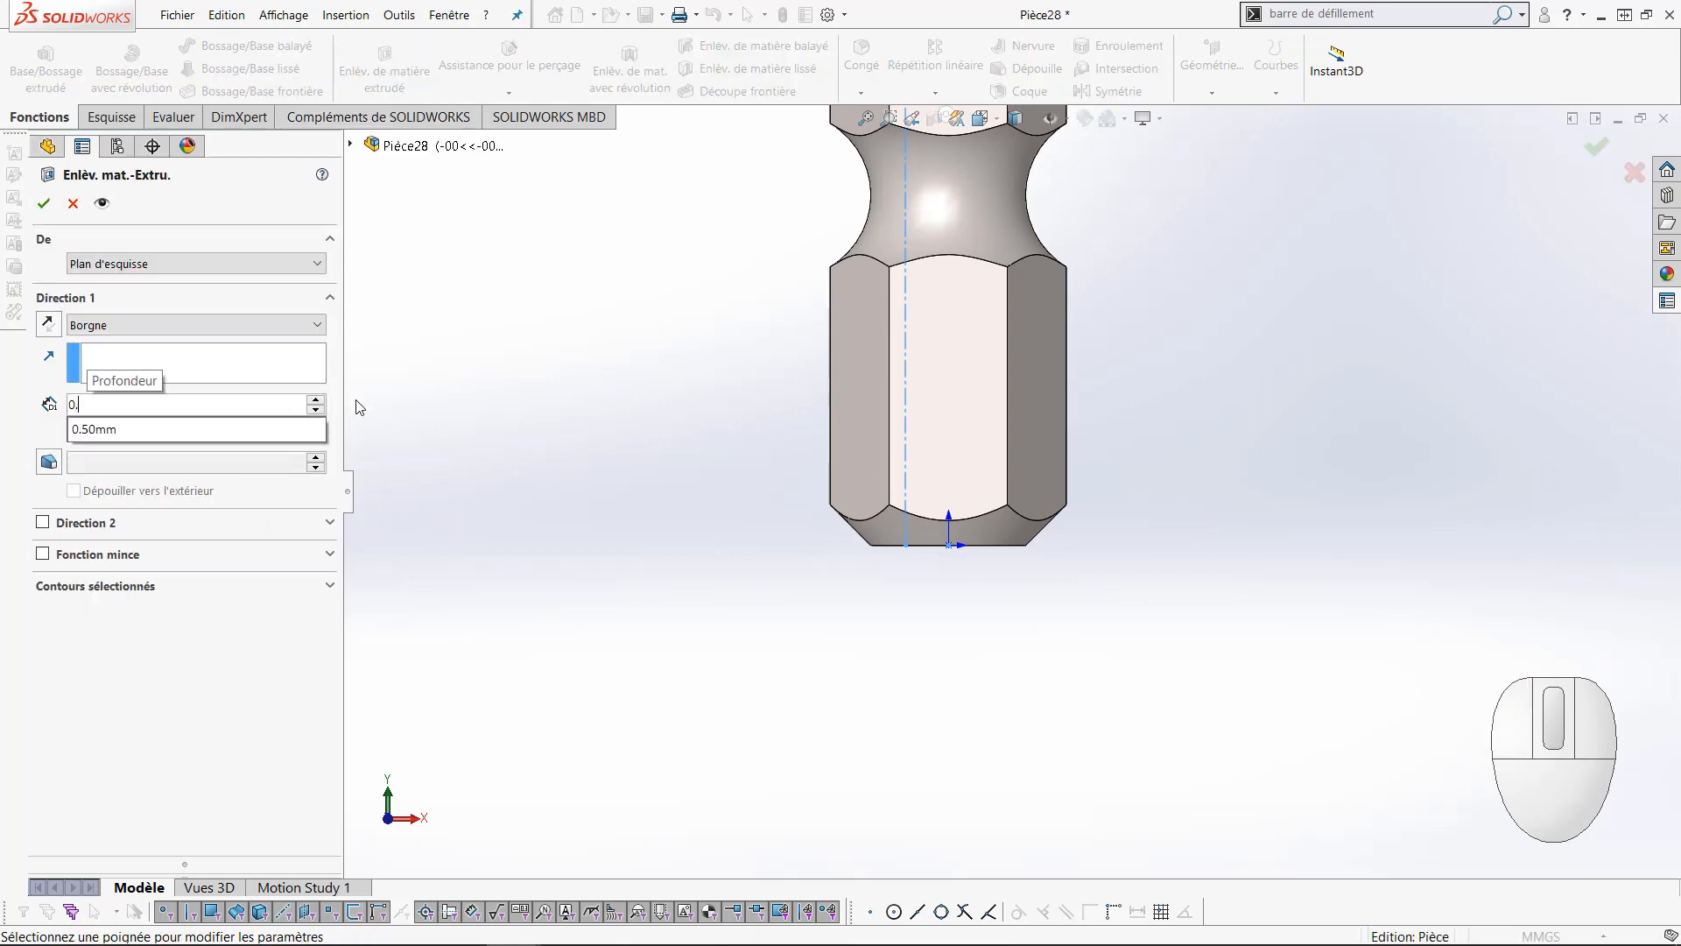
type("05")
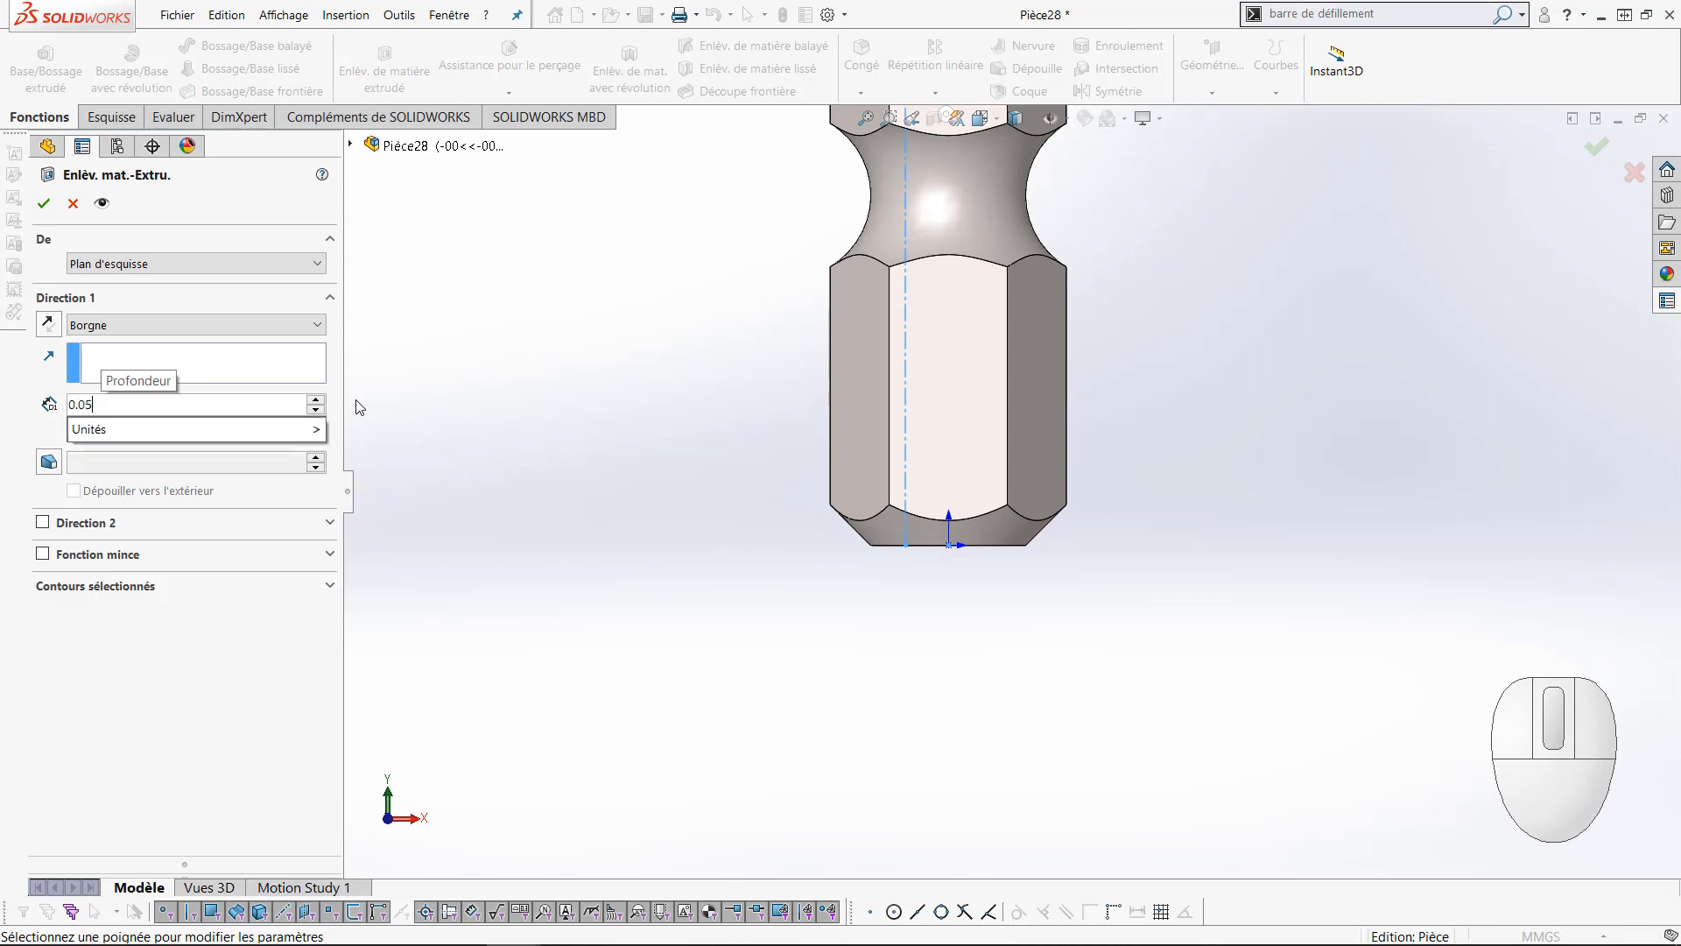
key("Return")
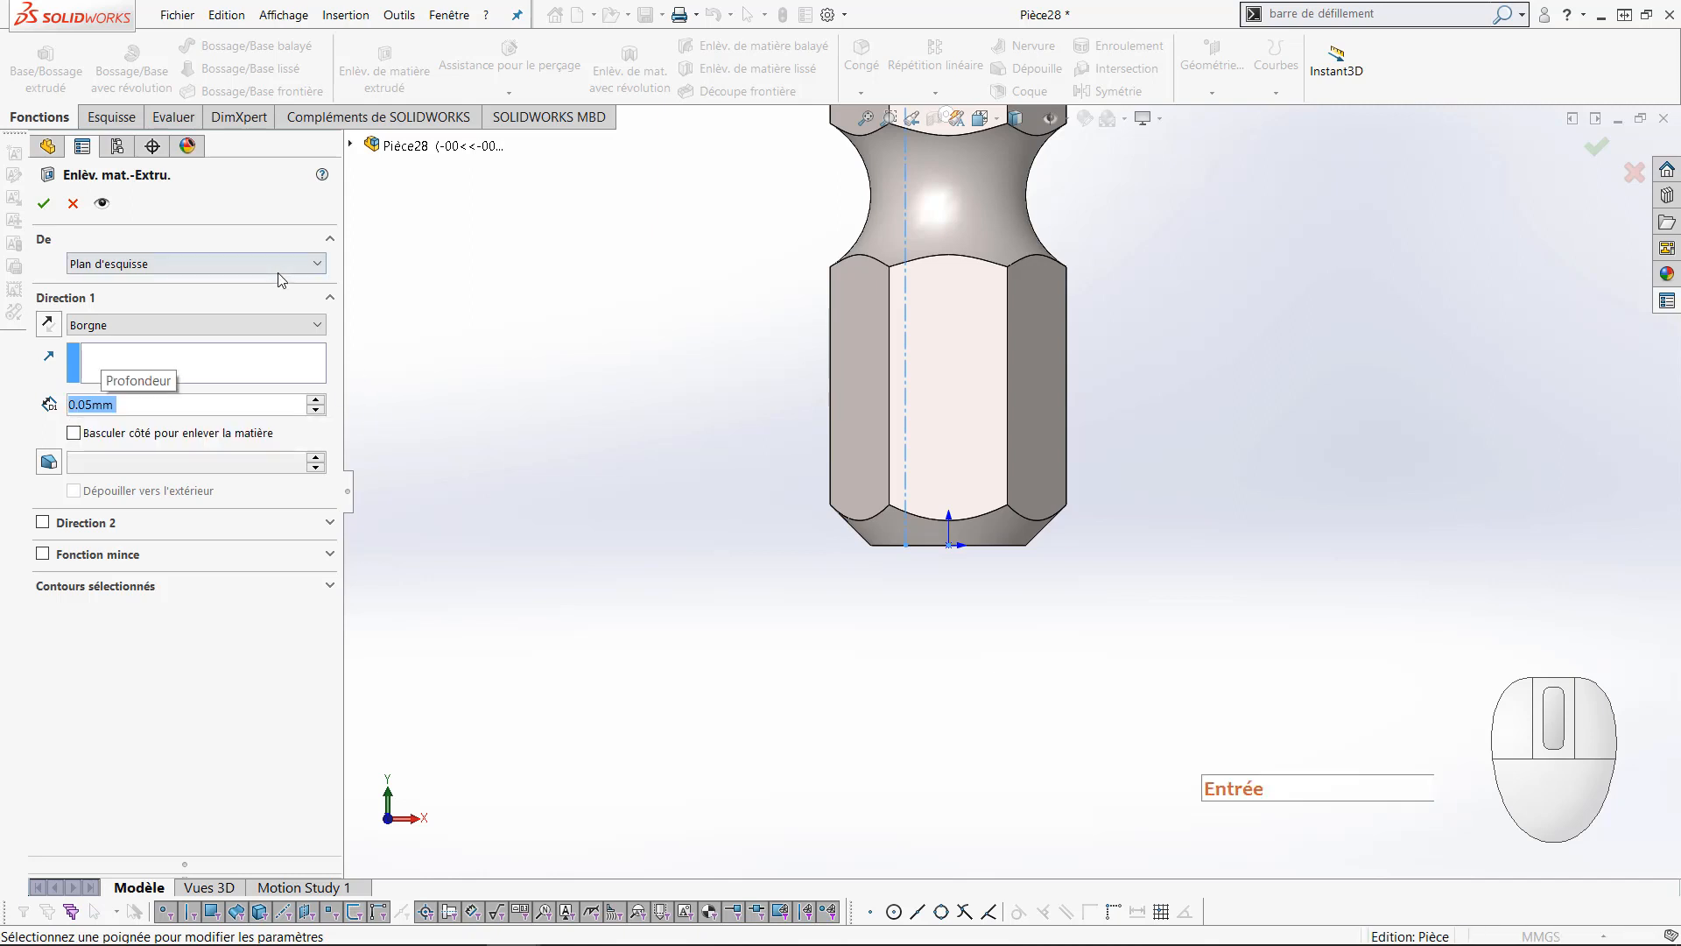
left_click(43, 203)
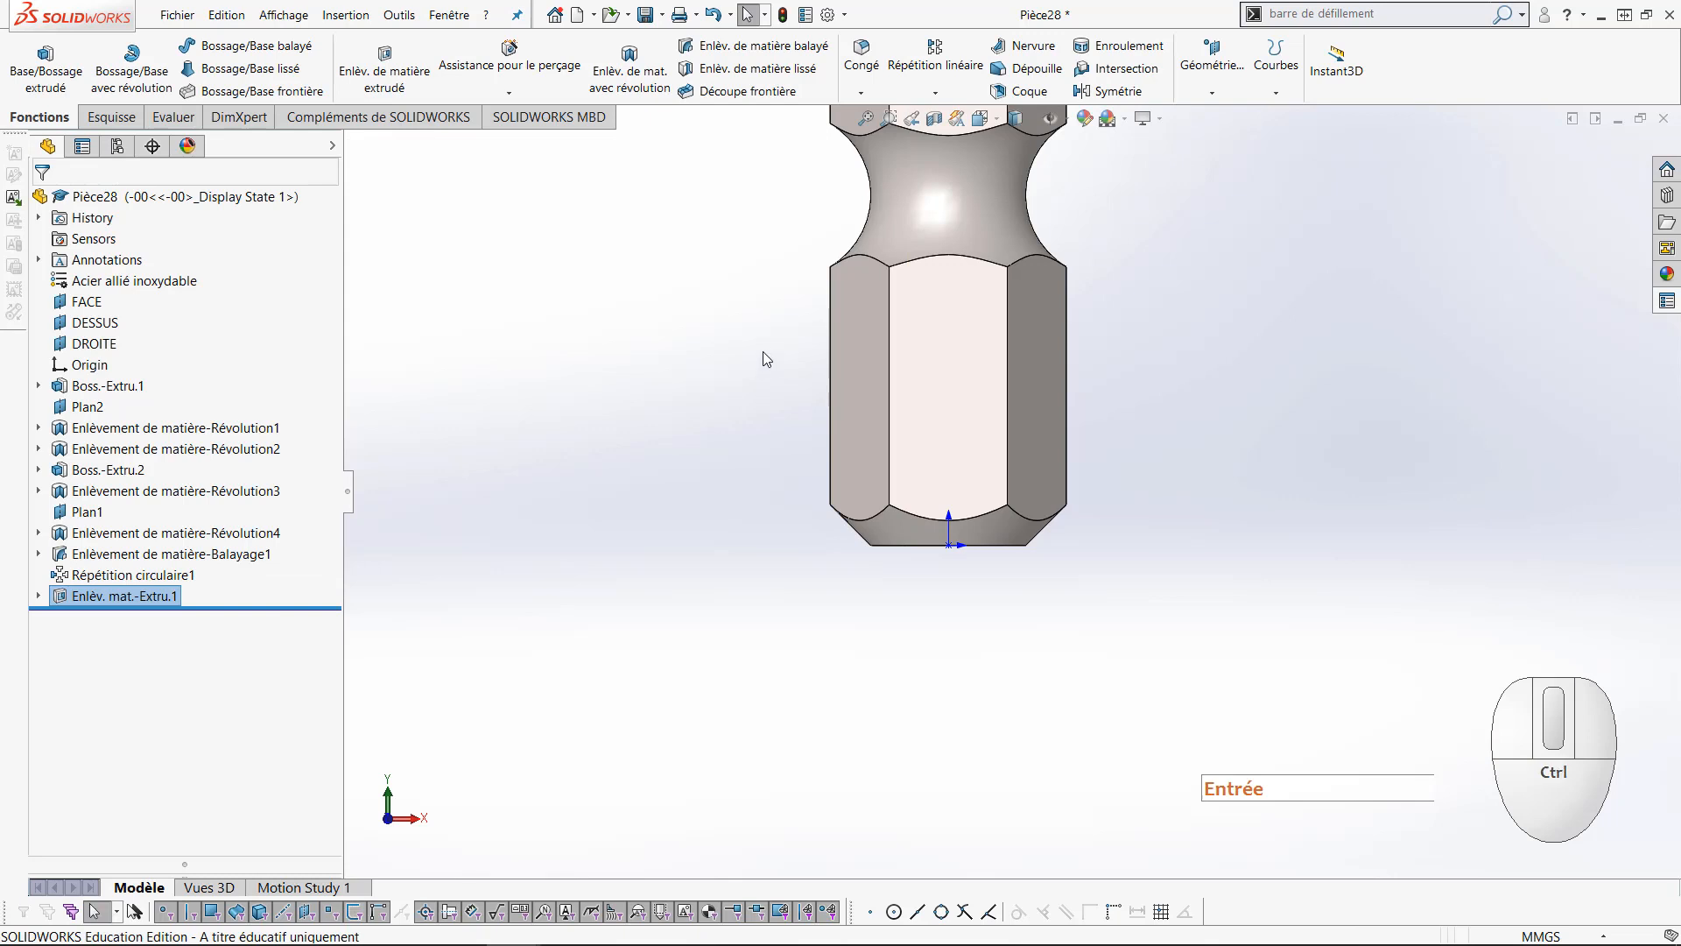
scroll(764, 344, "up", 4, "ctrl")
middle_click_drag(858, 320, 912, 554, "ctrl")
middle_click_drag(888, 487, 901, 631)
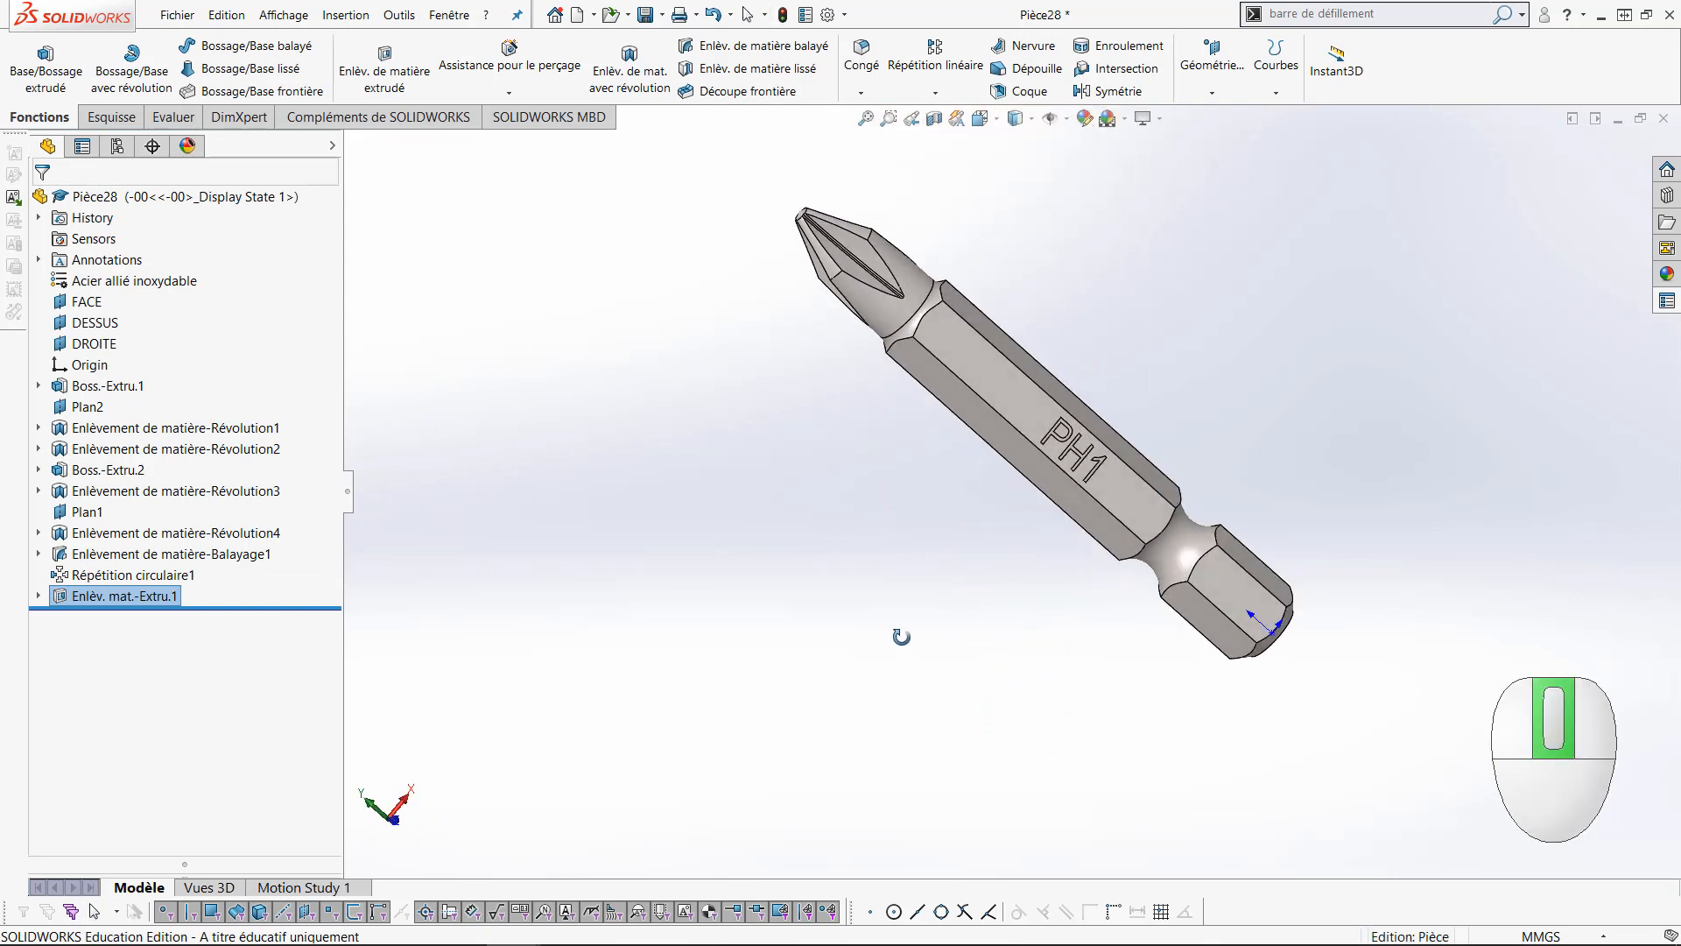
scroll(1063, 470, "down", 5)
scroll(1070, 448, "up", 4)
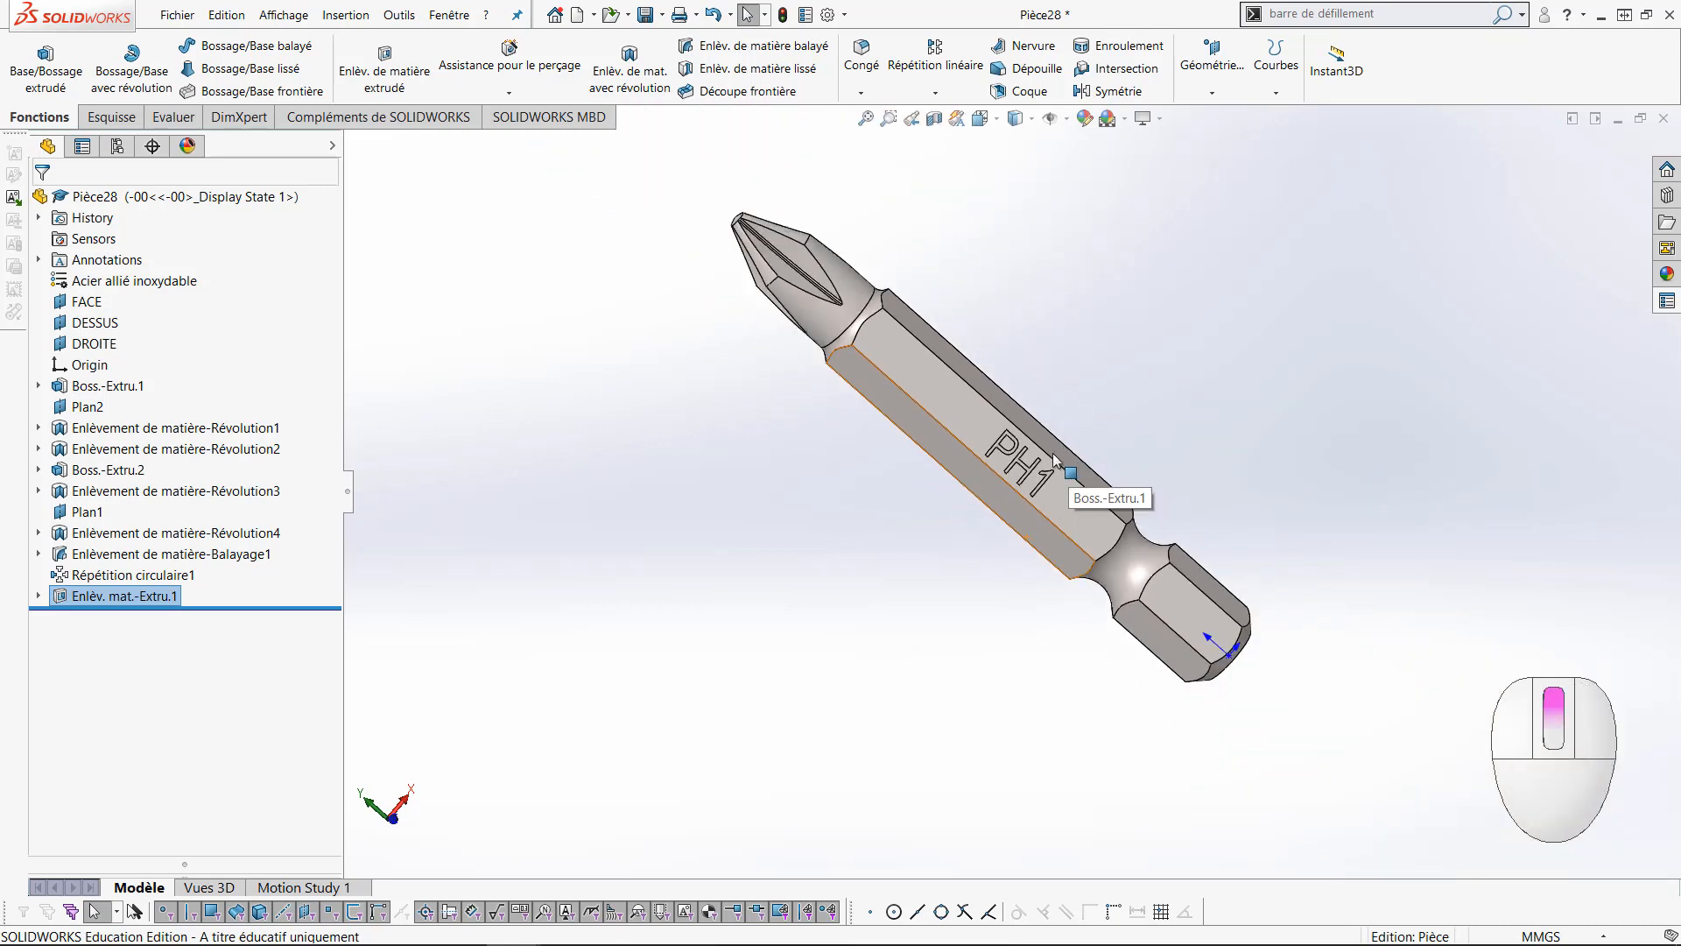
middle_click_drag(1149, 389, 1040, 416, "ctrl")
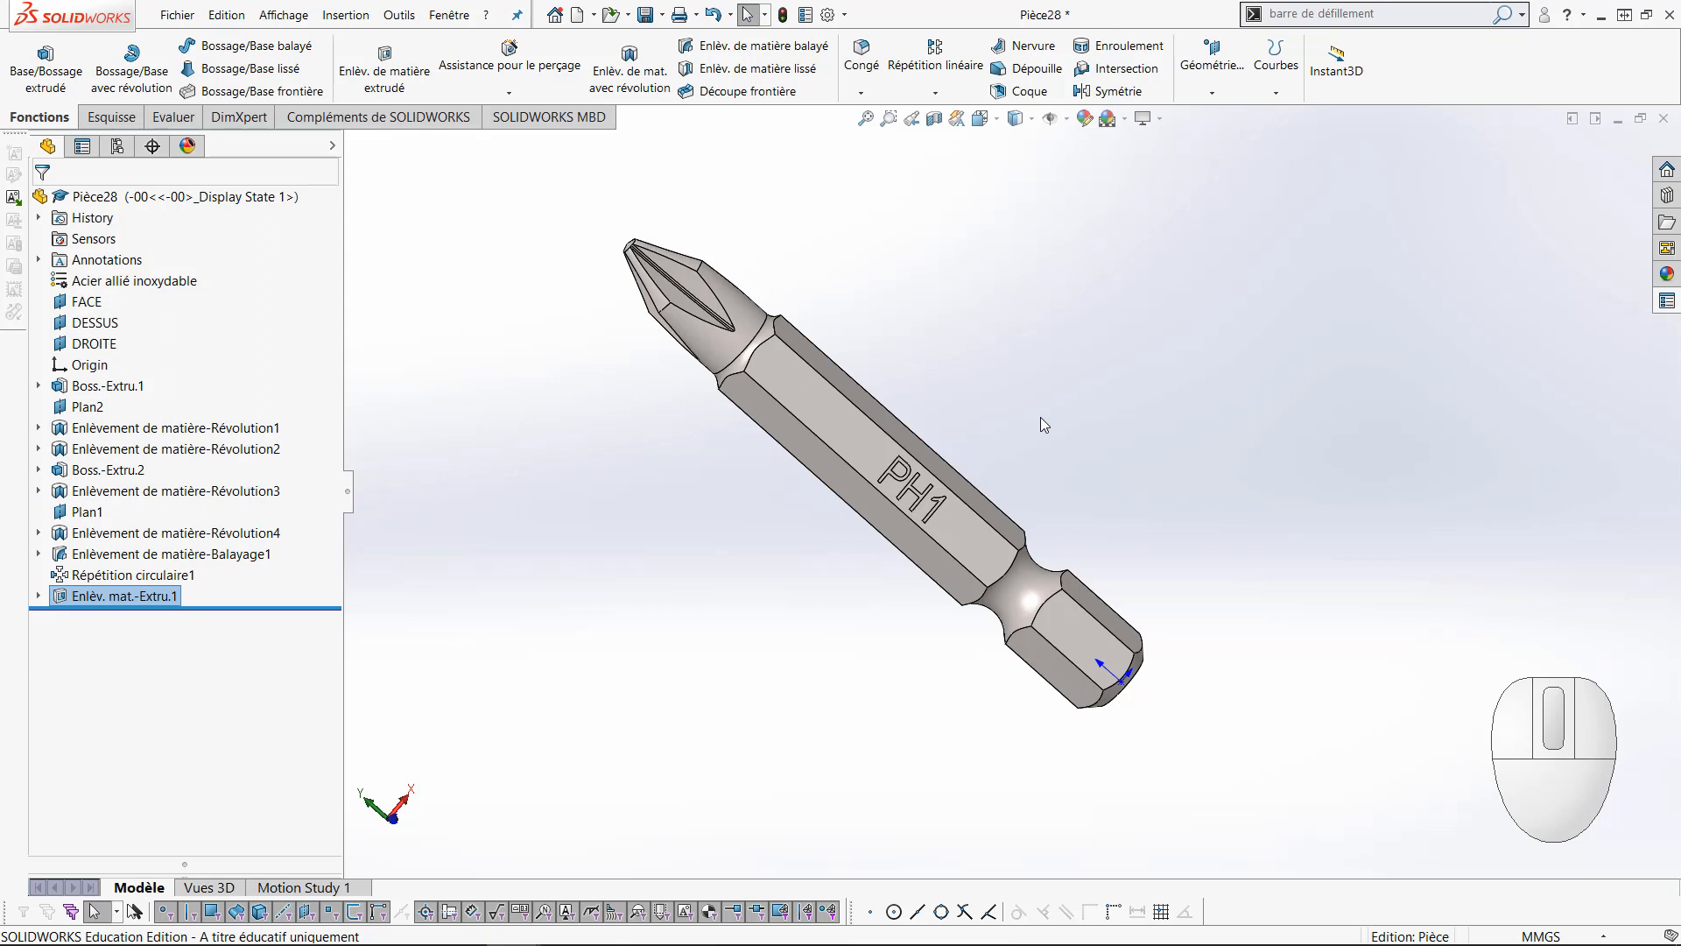
Rename the part's existing configuration as PH1
left_click(117, 146)
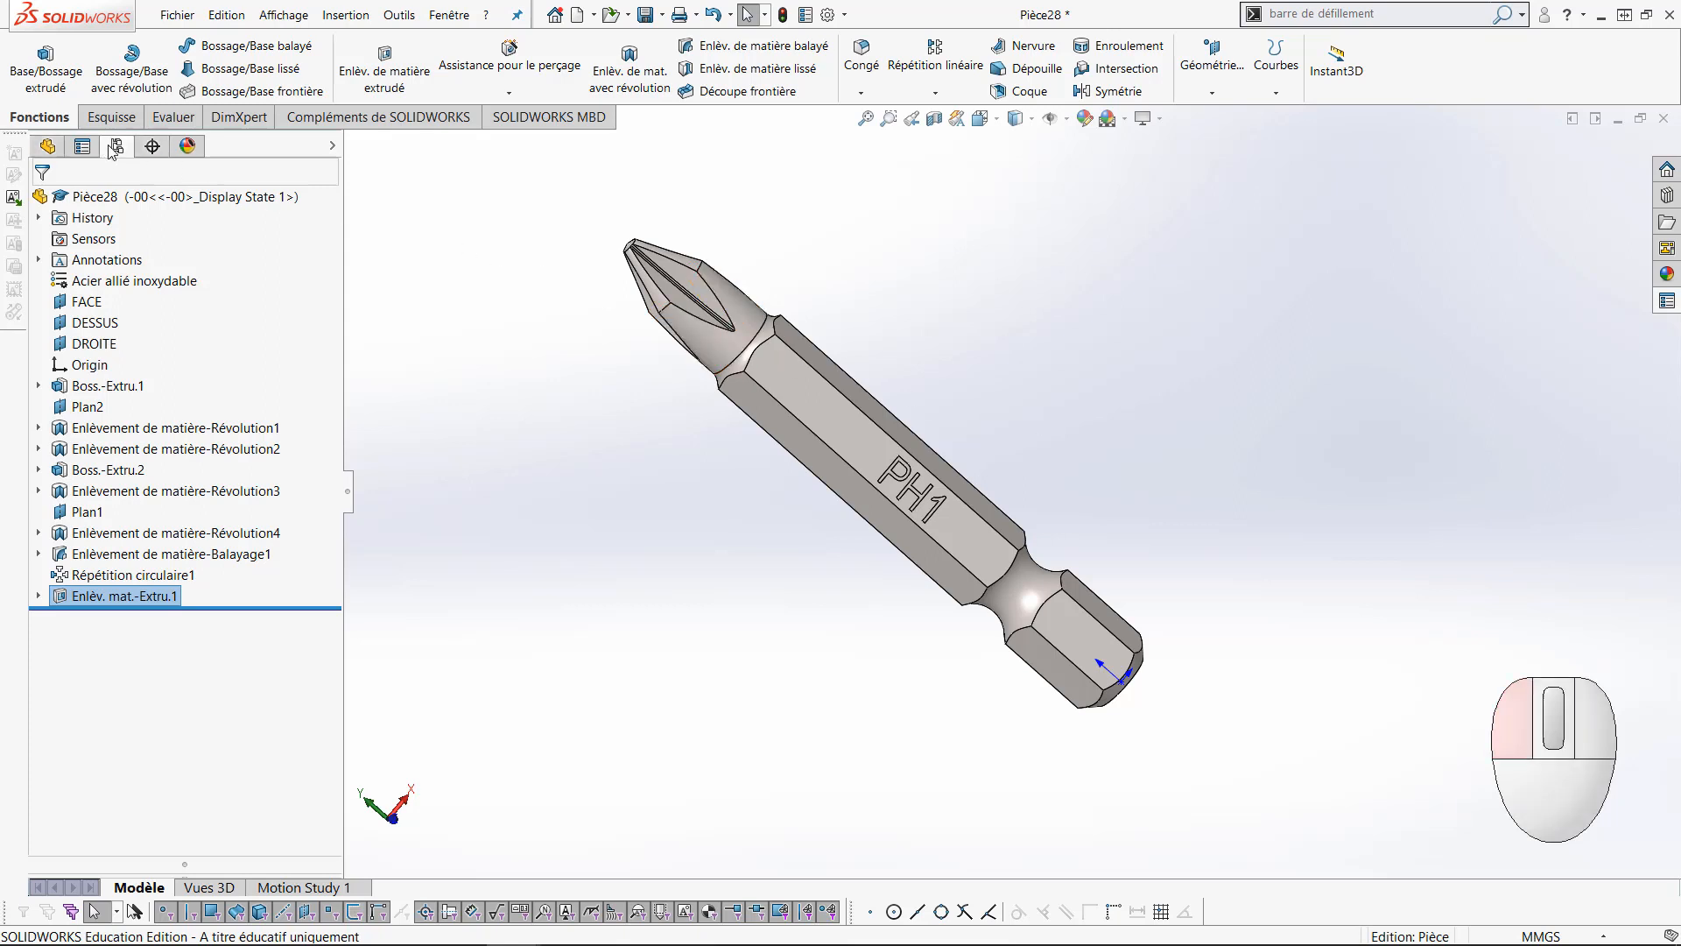
left_click(128, 232)
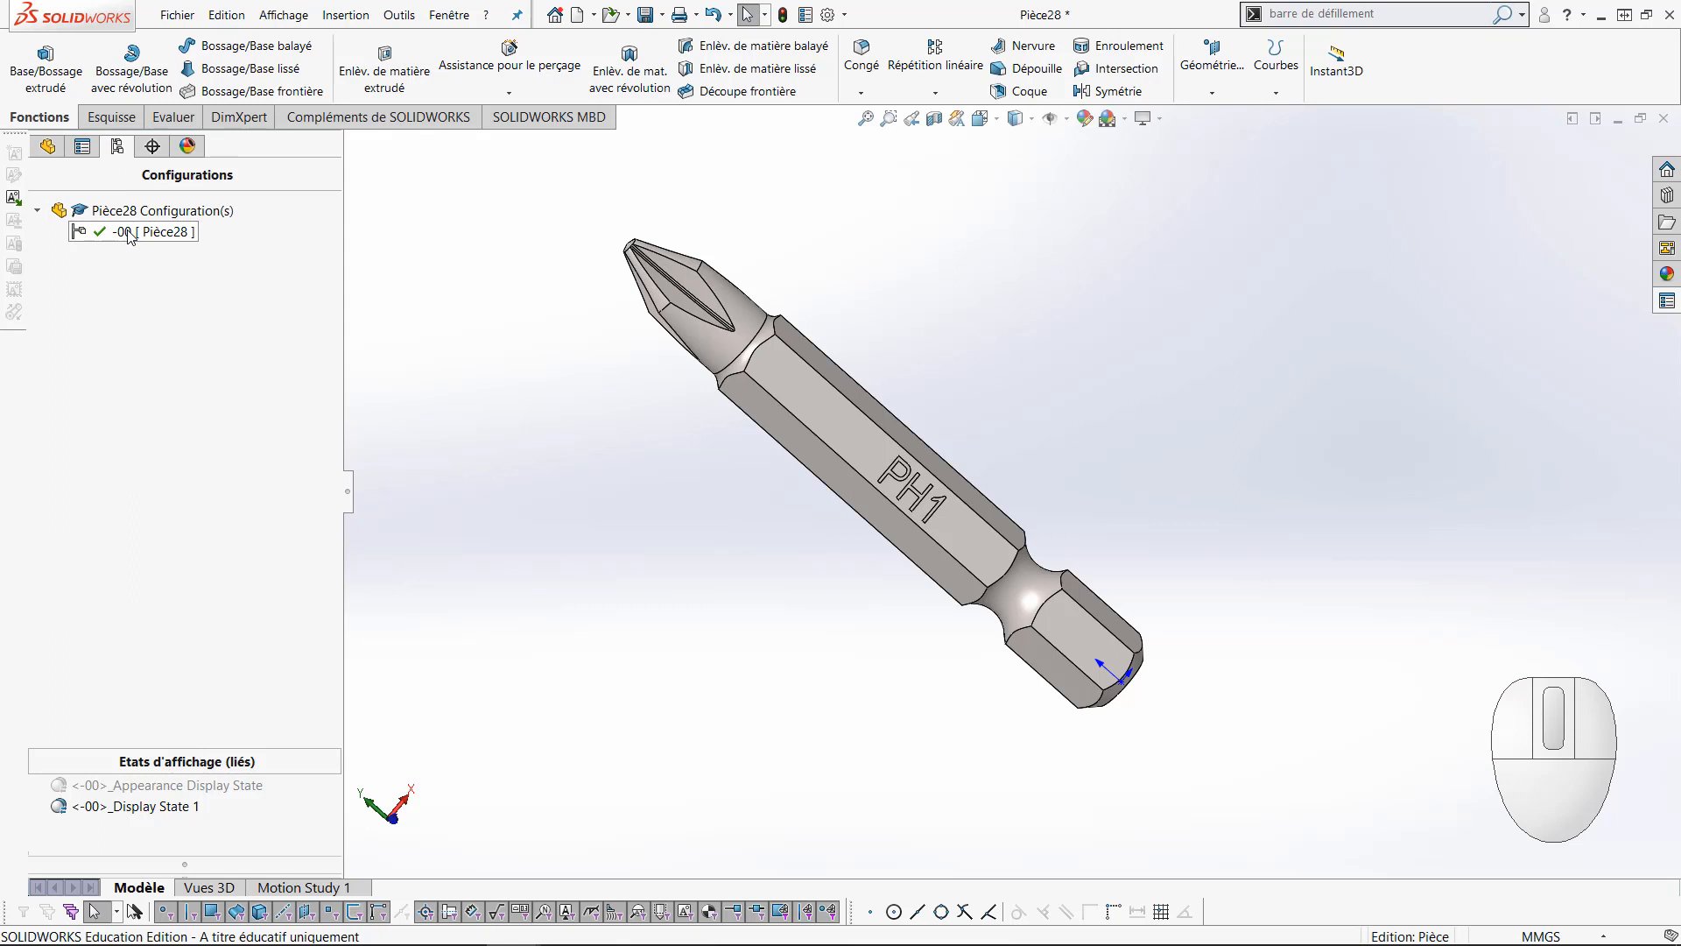
left_click(130, 233)
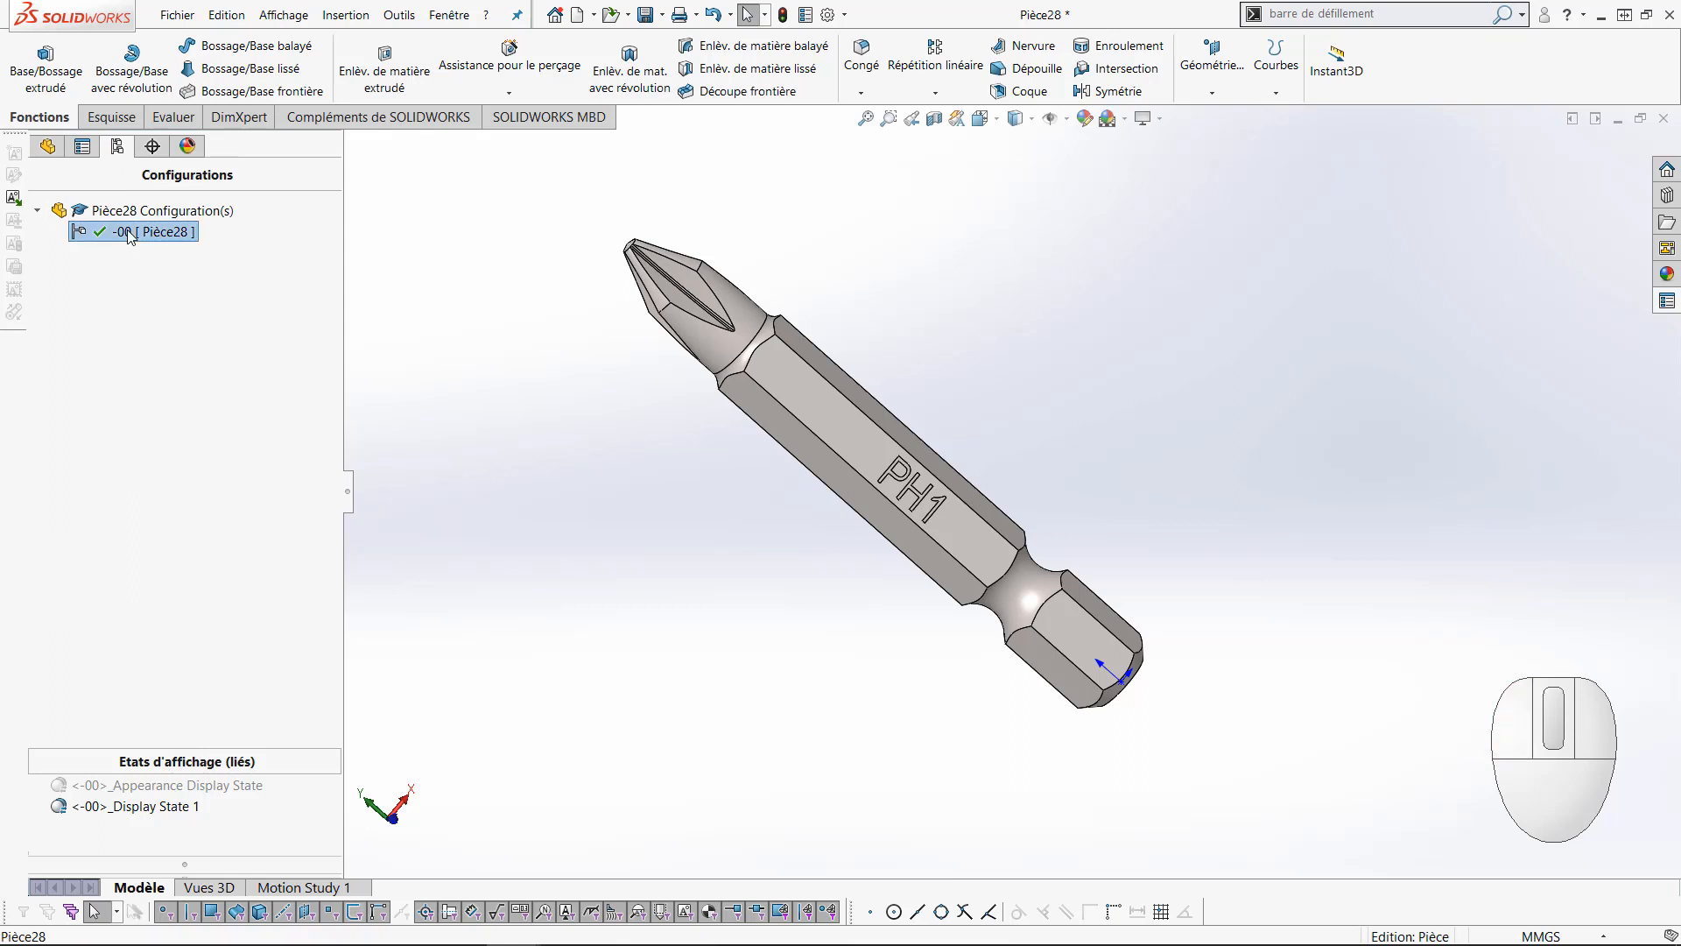
left_click(130, 233)
type("PH1")
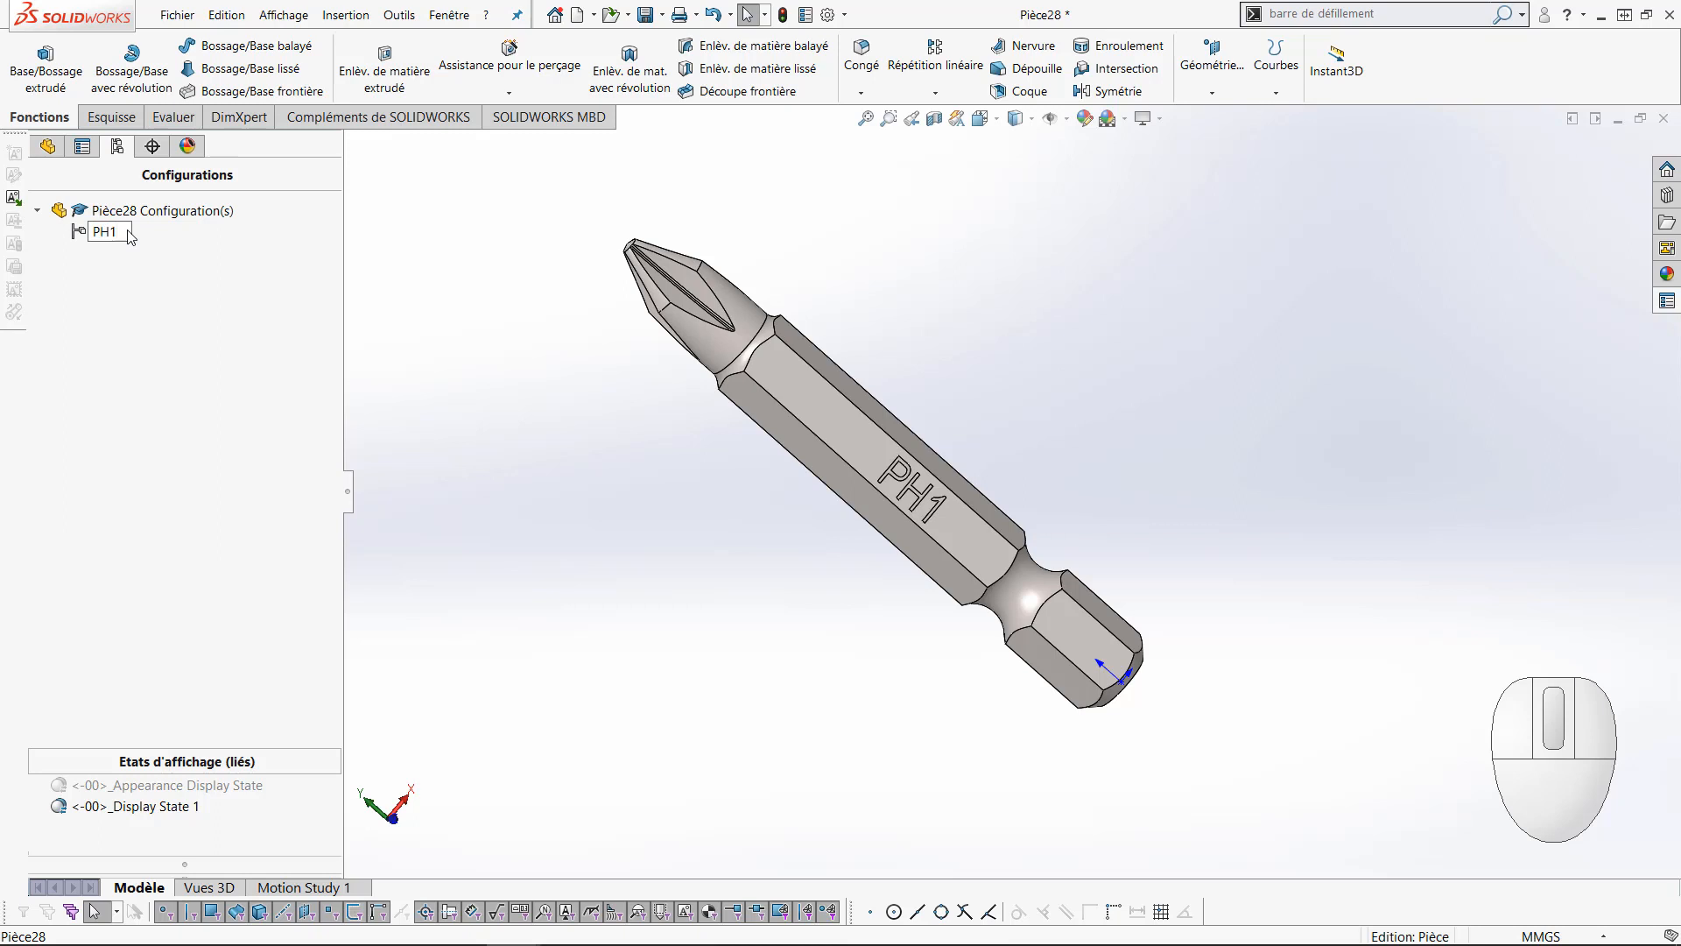
left_click(144, 282)
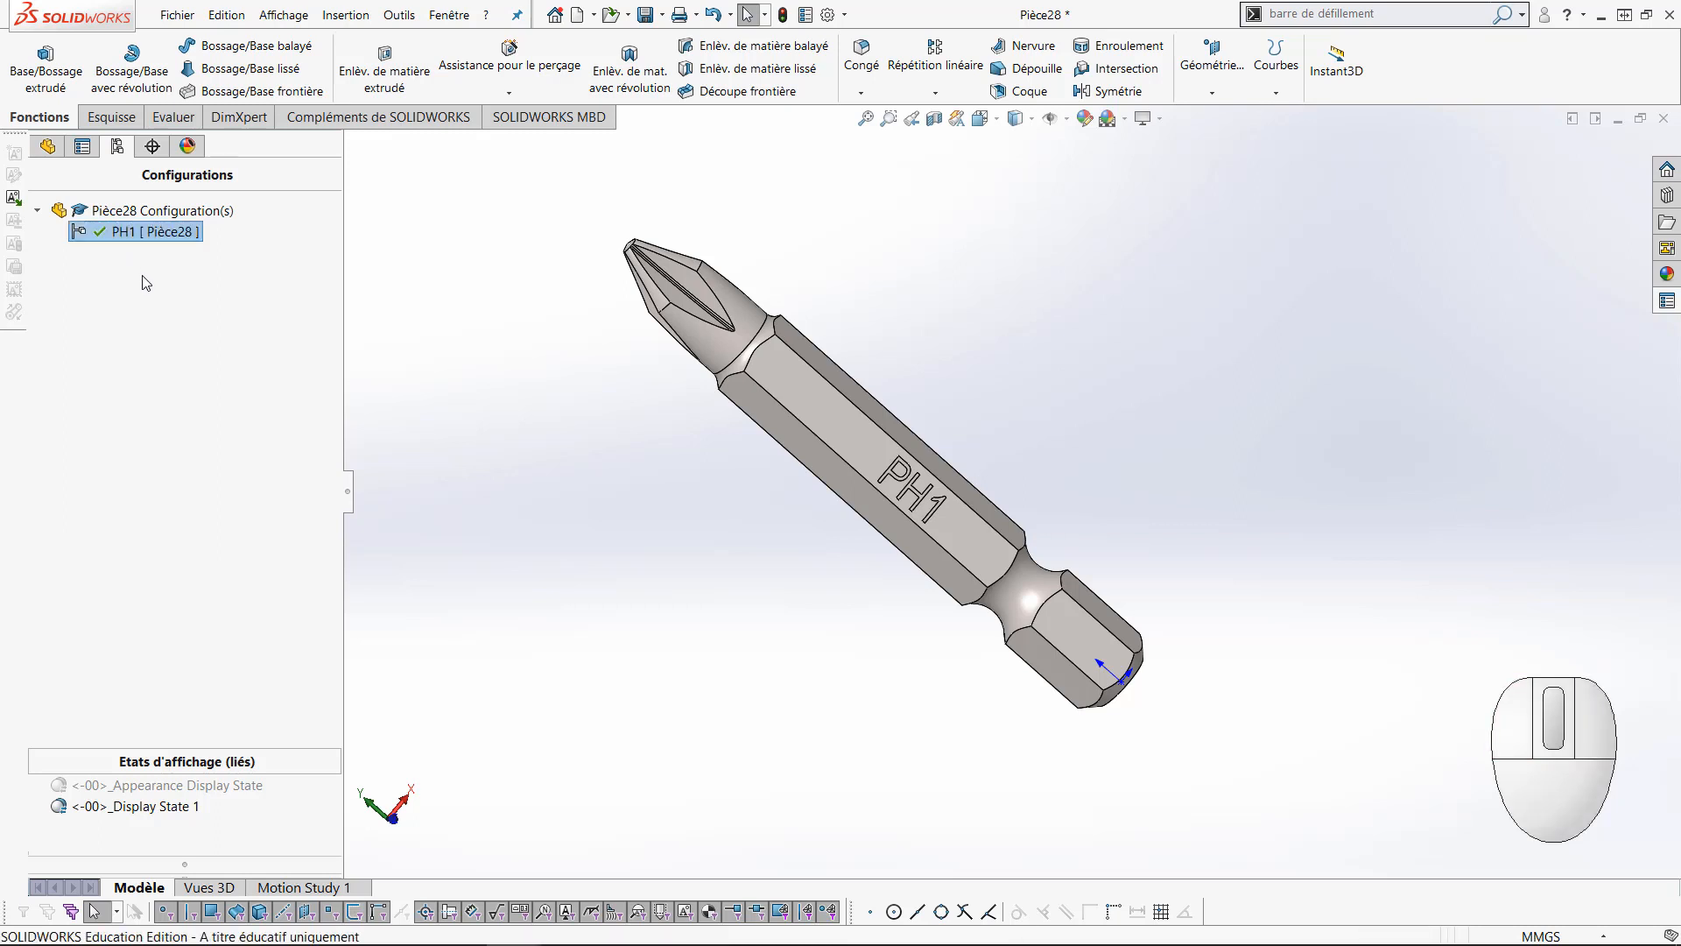
Add a new configuration named PH2 to the part
left_click(134, 214)
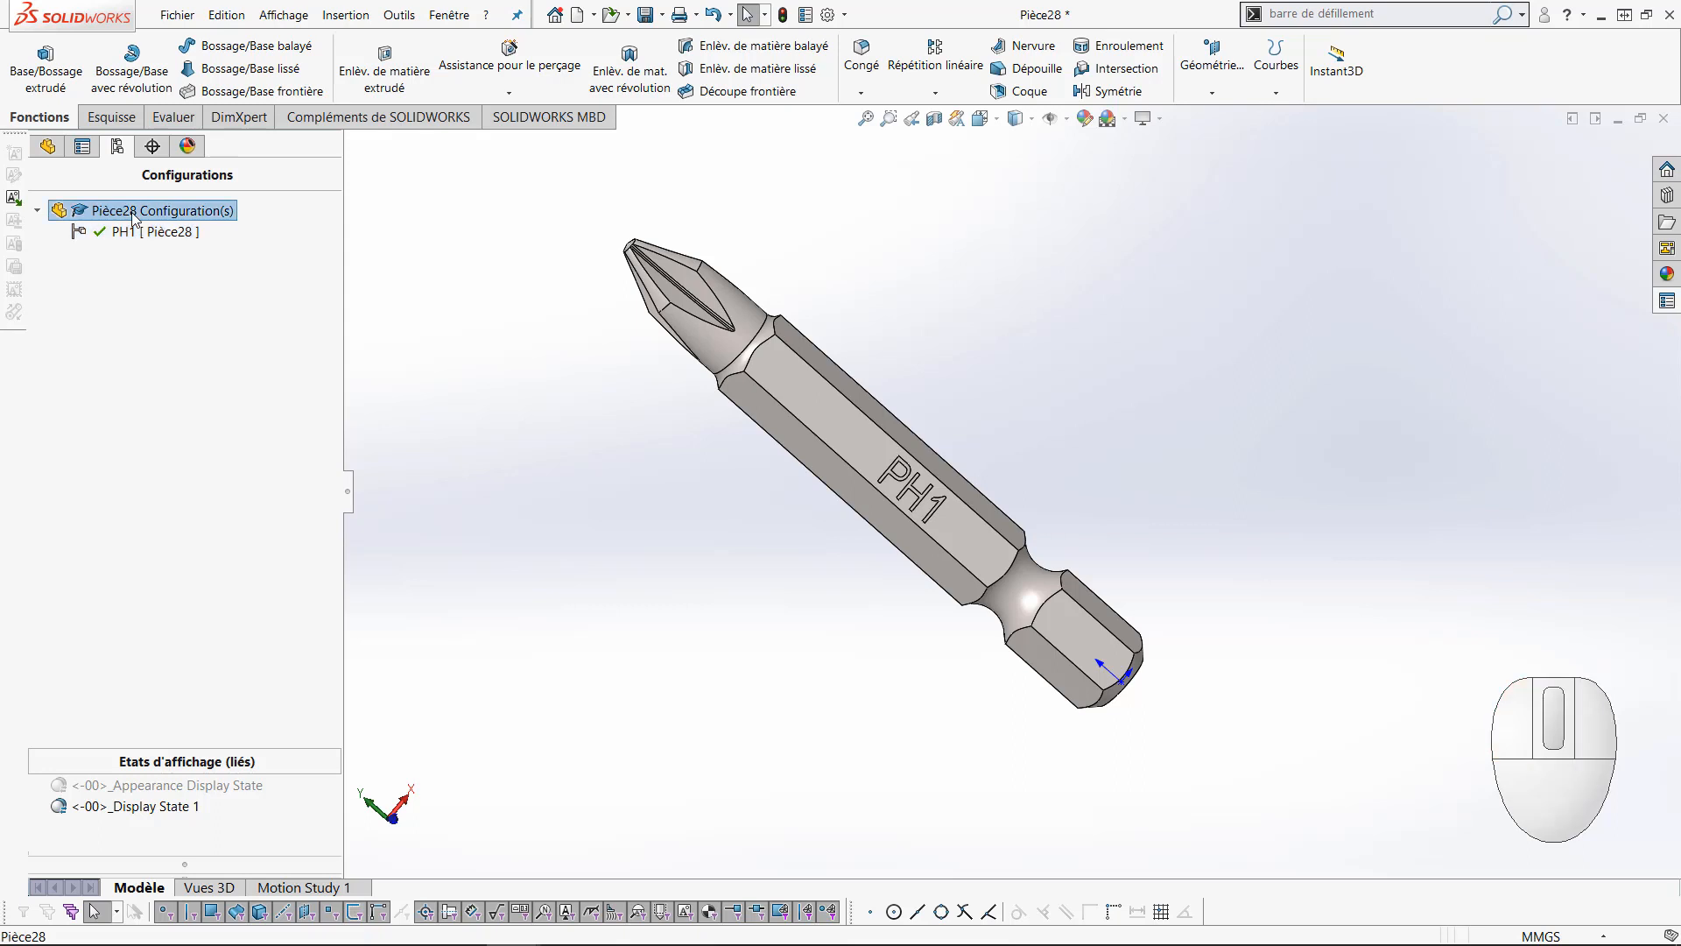
right_click(135, 216)
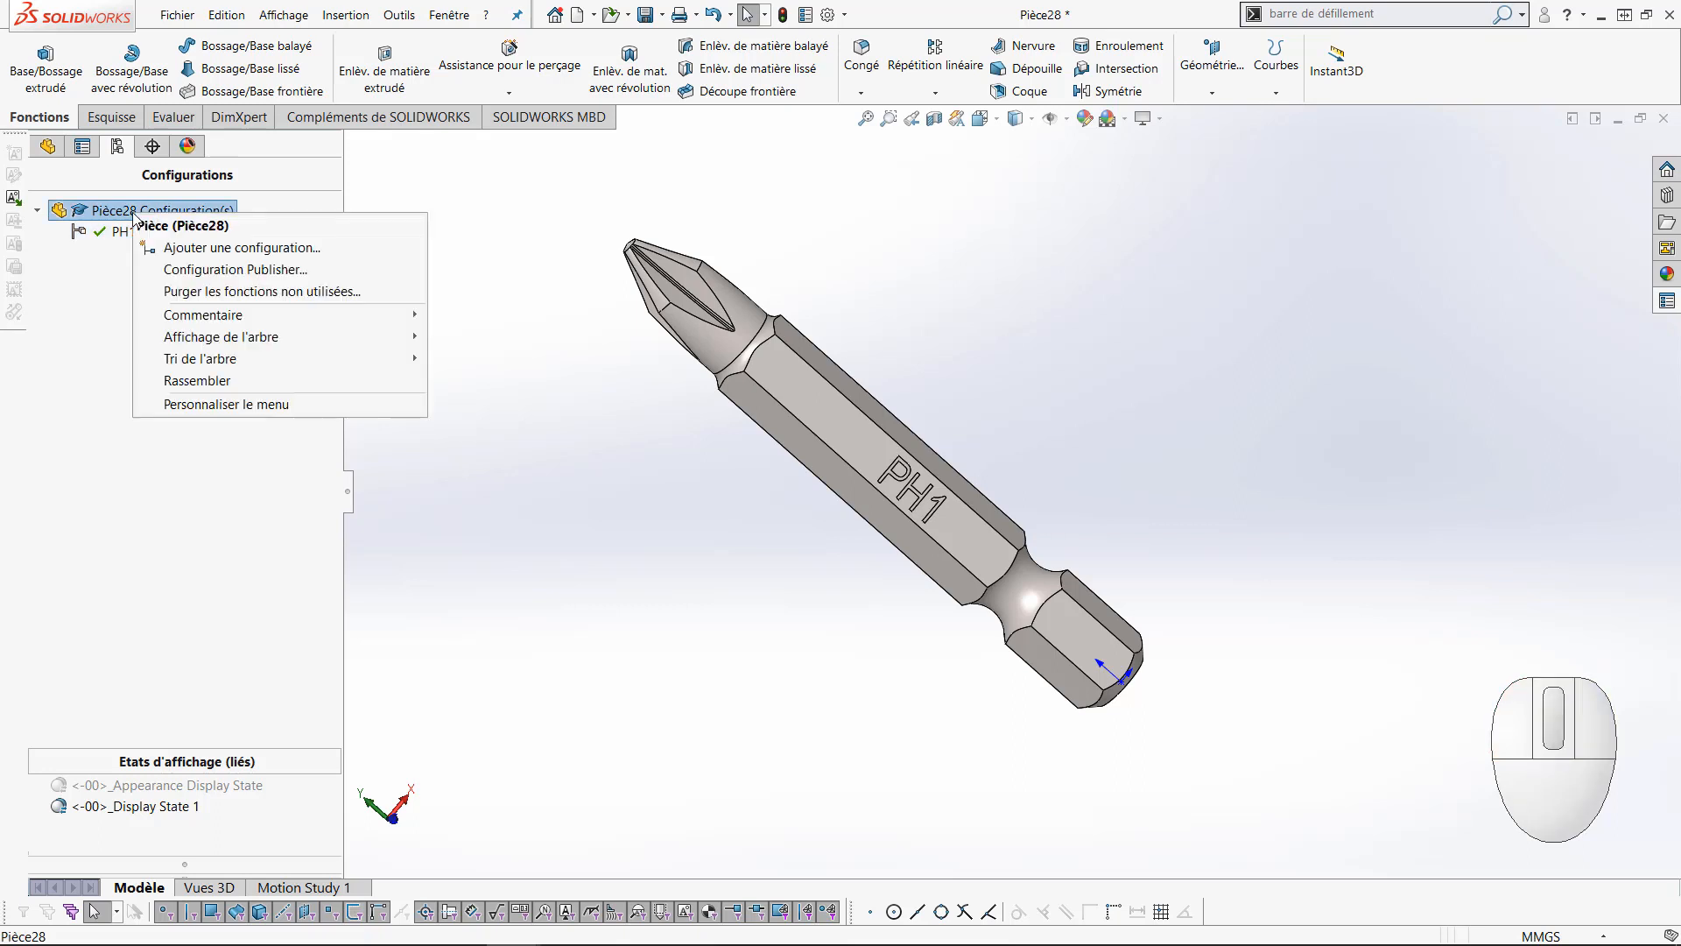
left_click(206, 249)
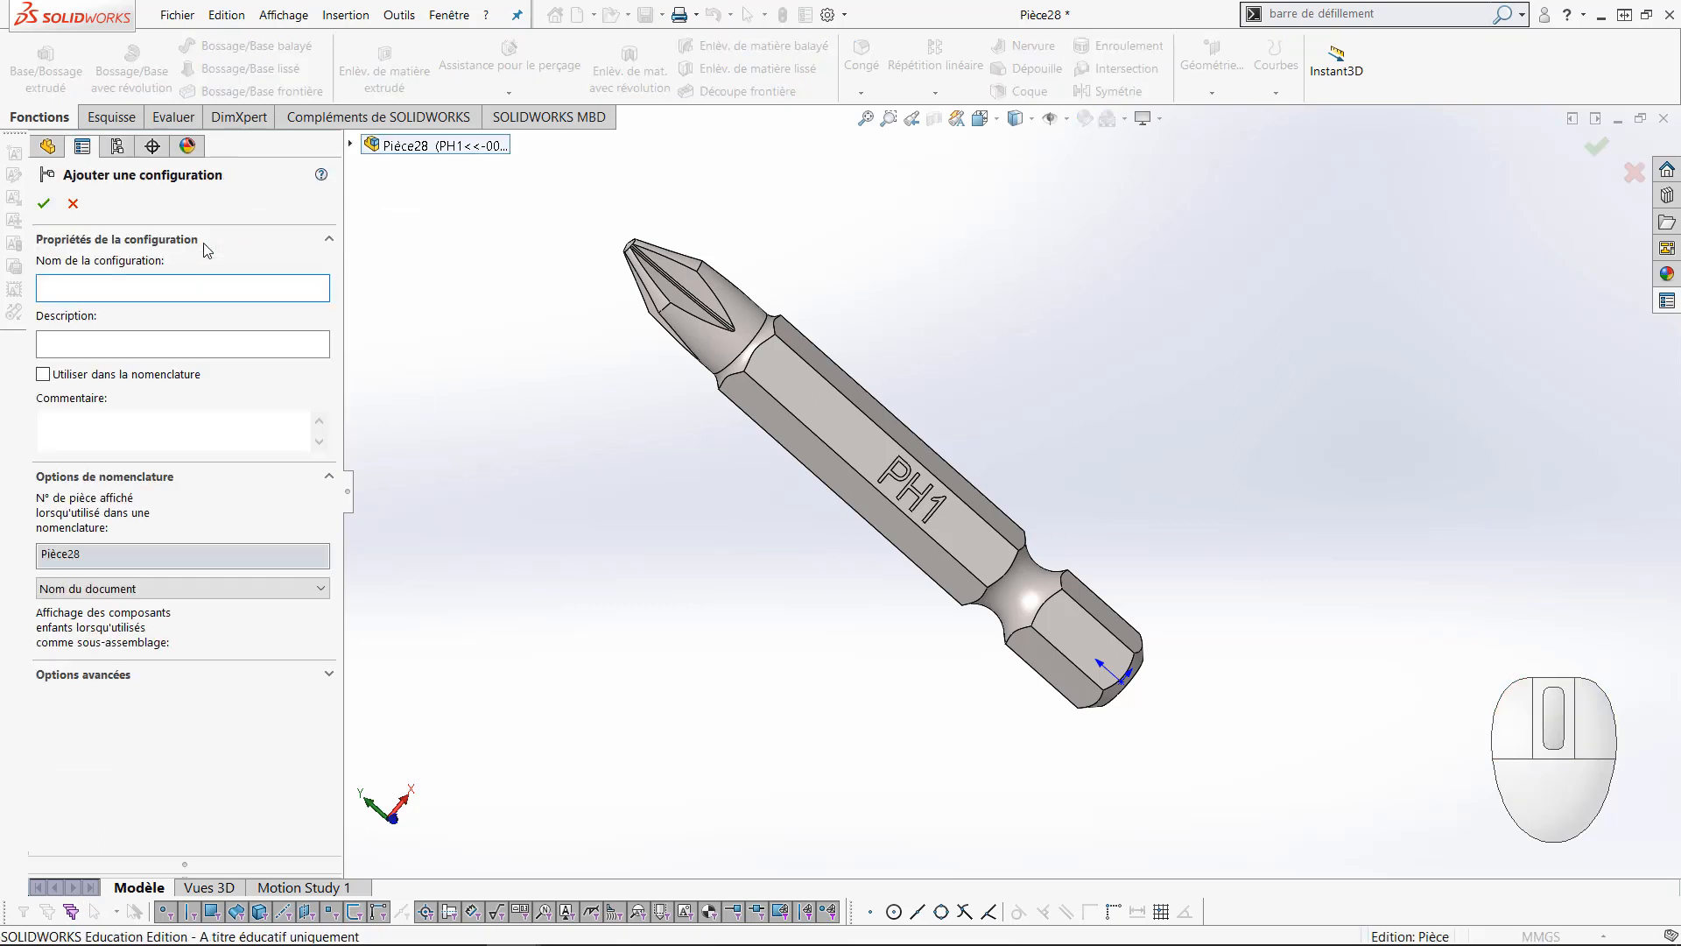
type("PH2")
left_click(46, 203)
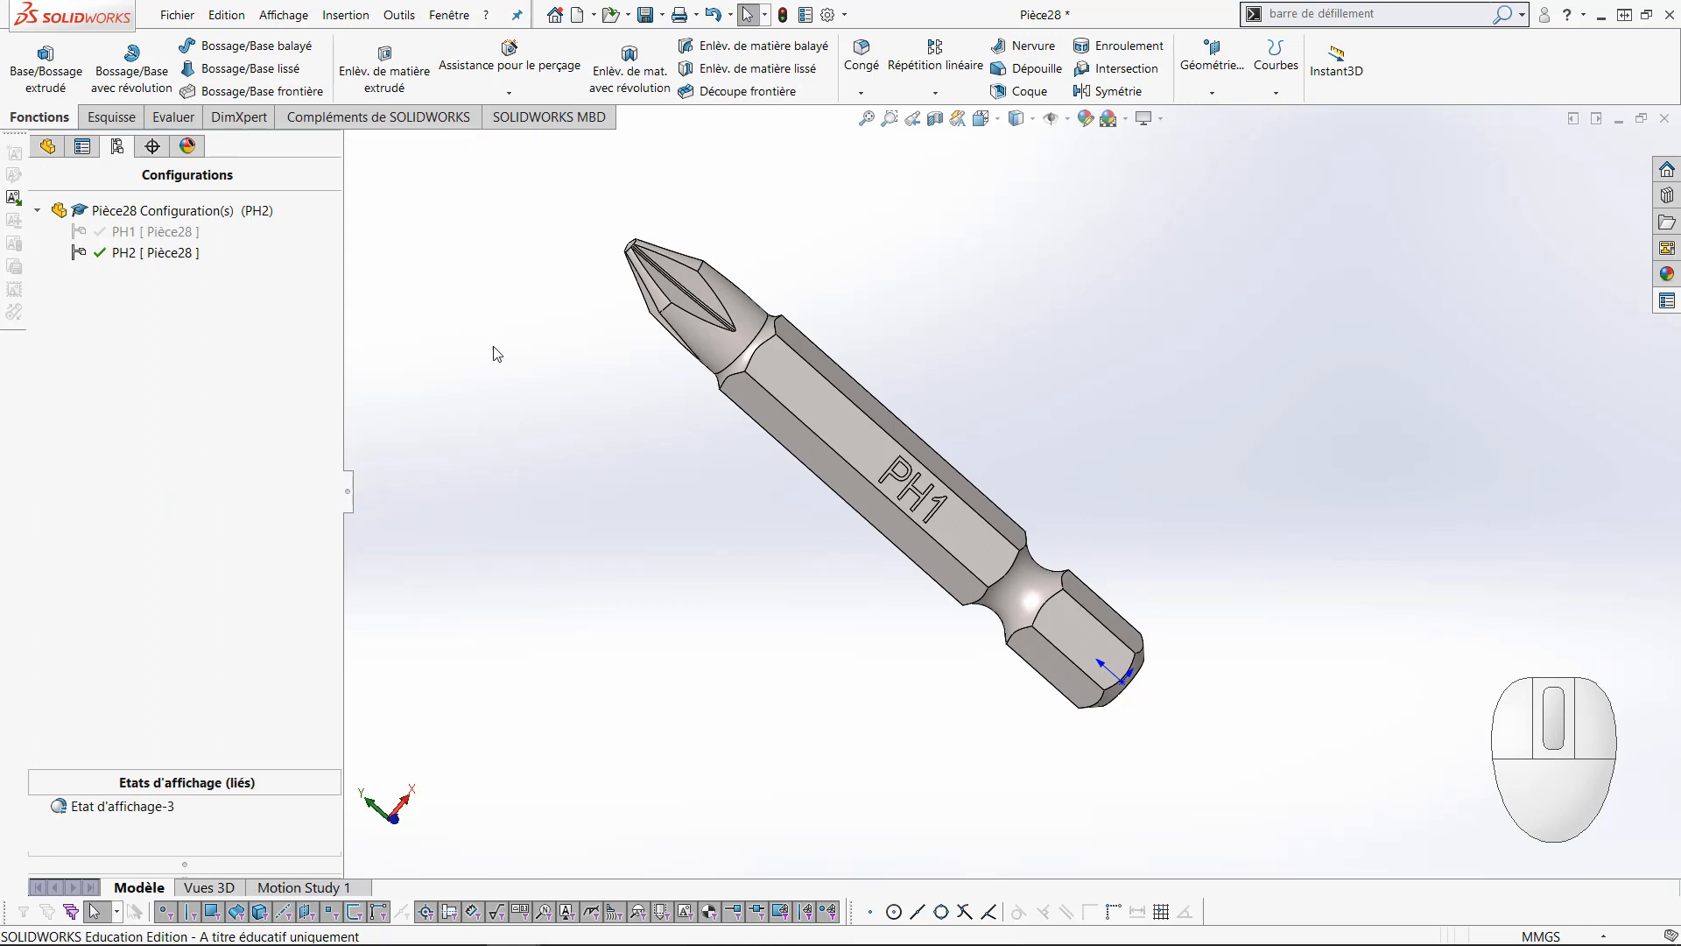
Switch to the PH1 configuration and back to PH2 to compare the two
left_click(140, 236)
double_click(141, 235)
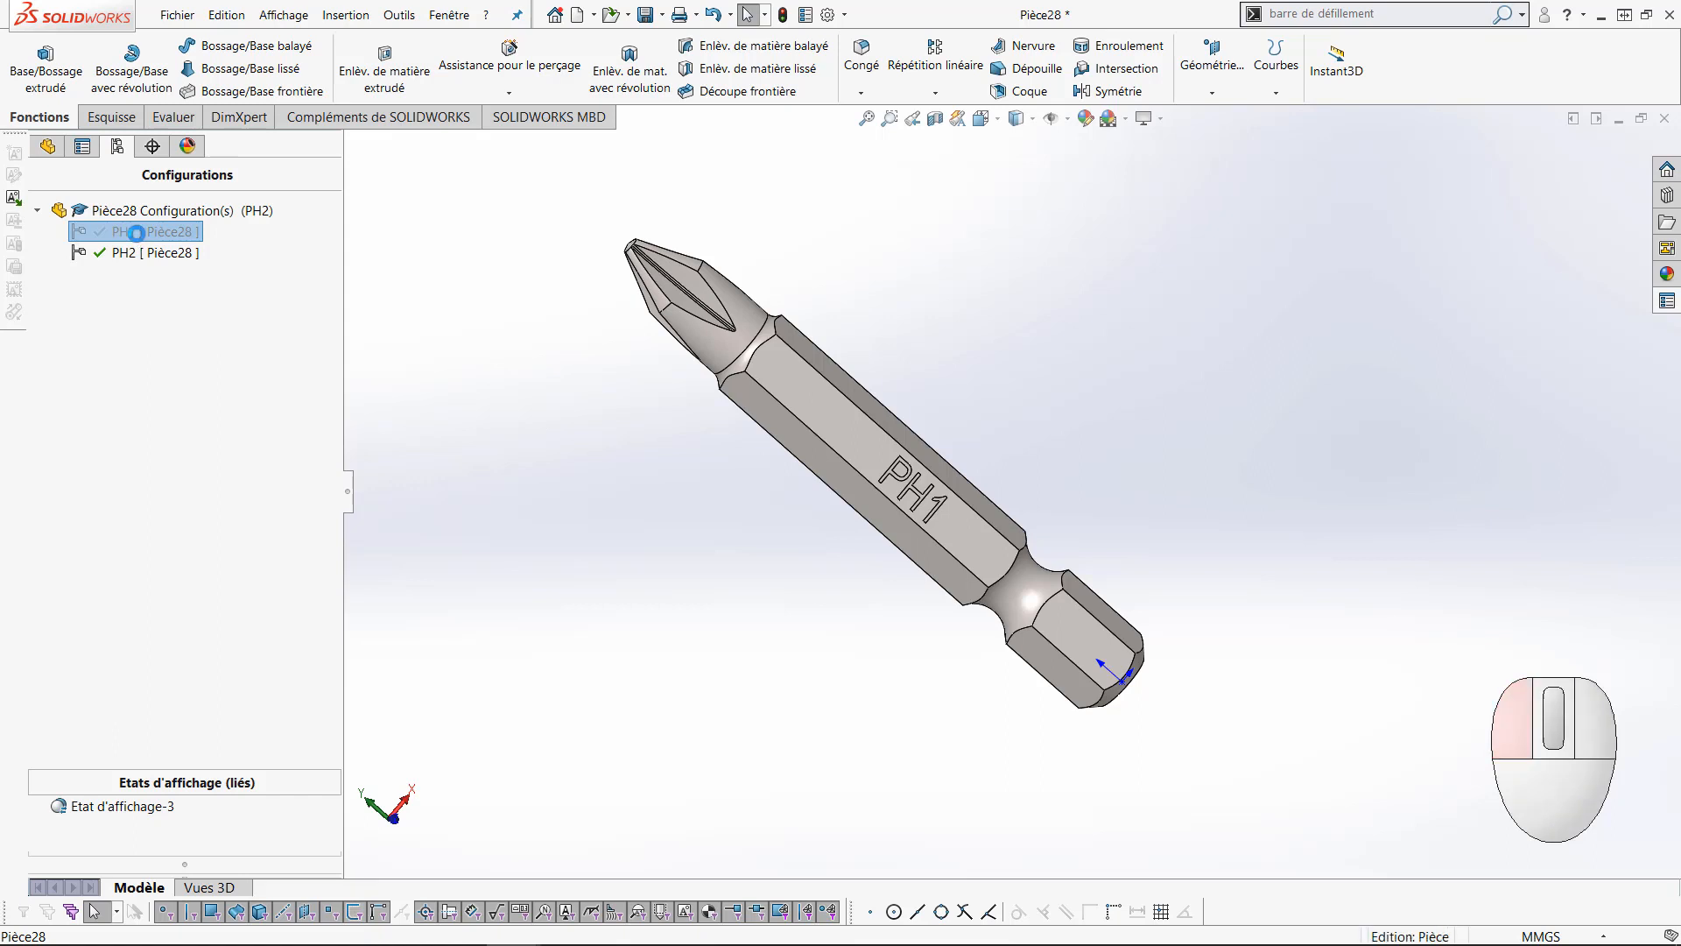
left_click(131, 250)
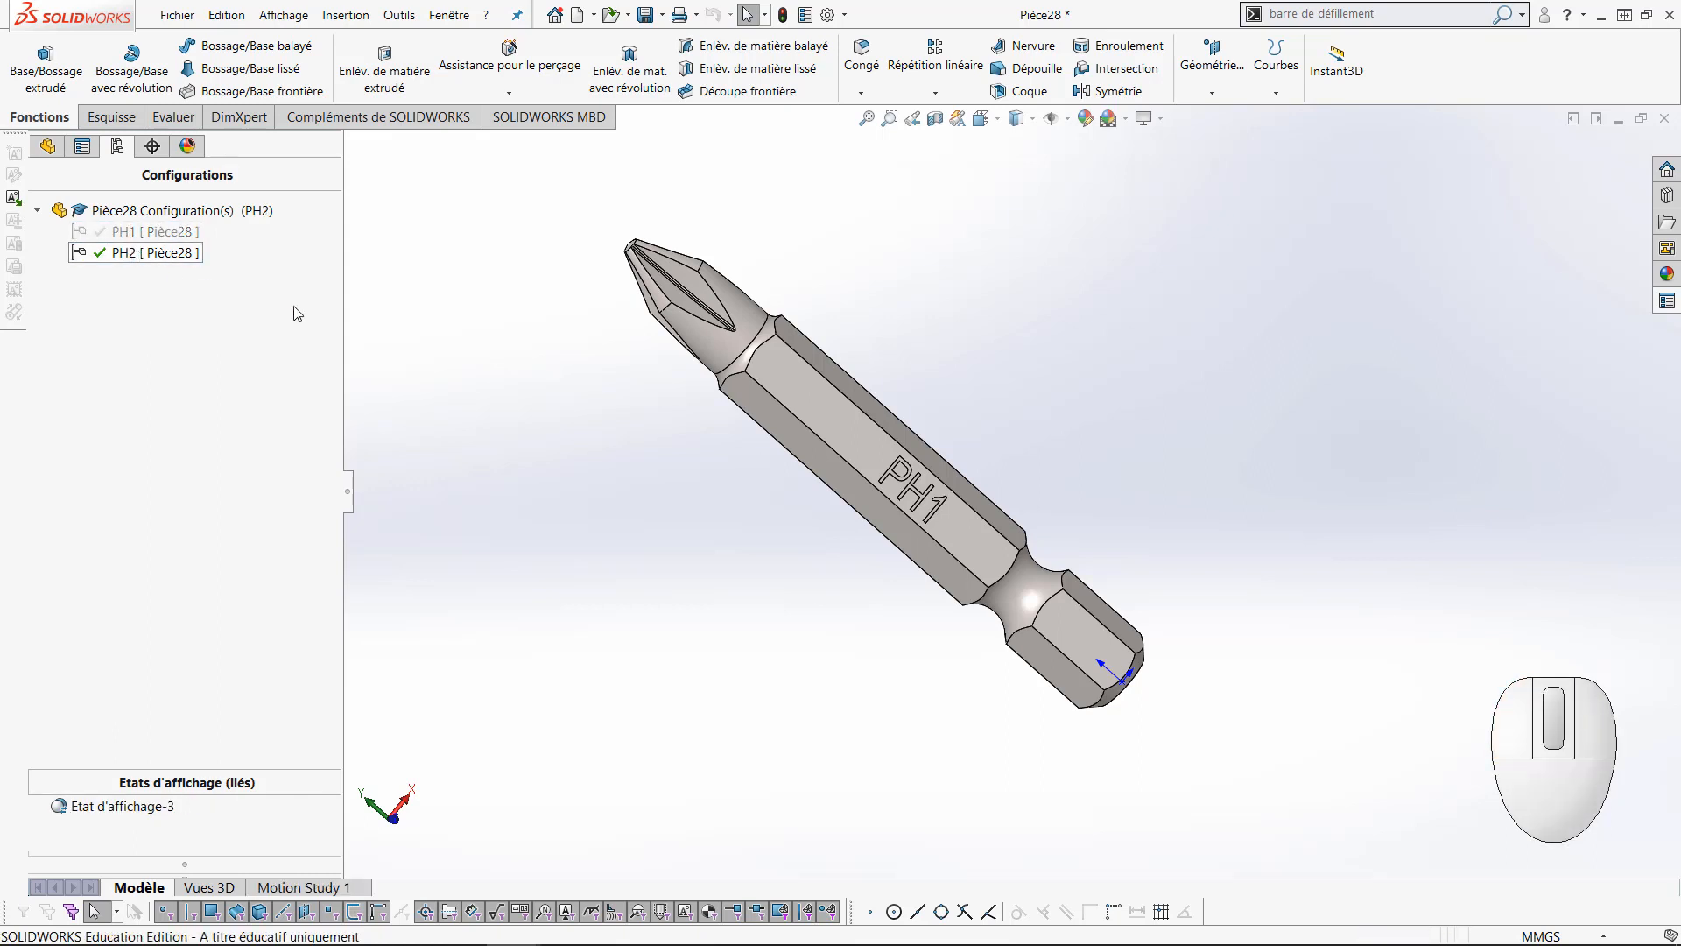
left_click(544, 413)
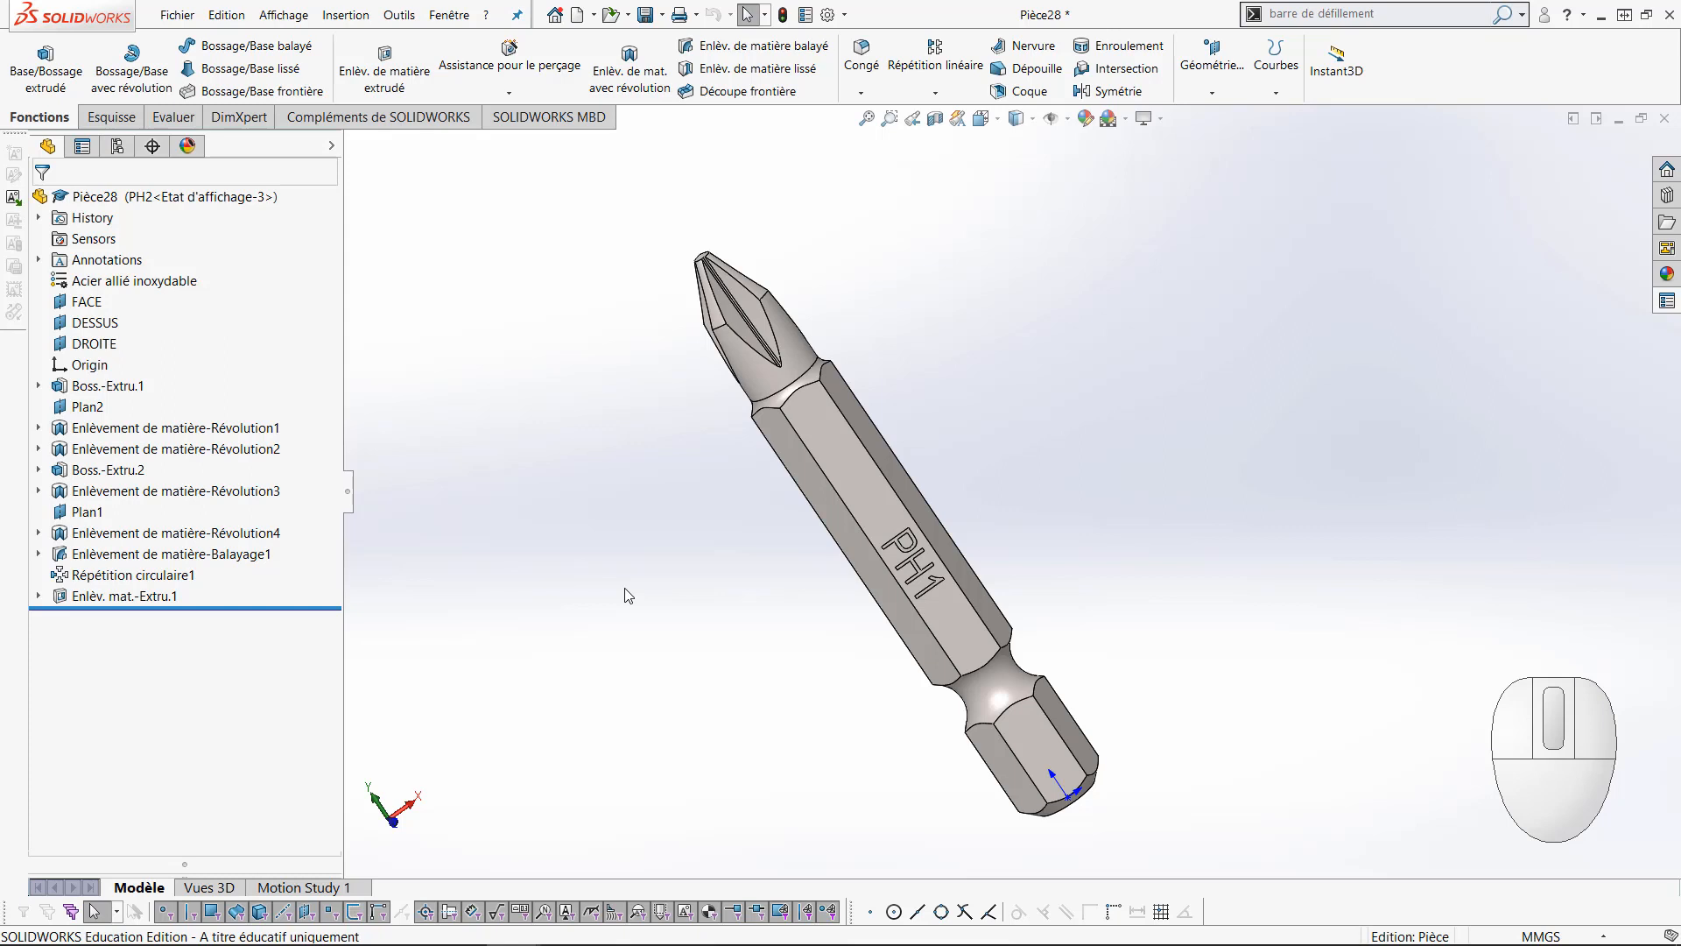
Show the dimensions of the Enlèvement de matière-Révolution4 cut and move its tip diameter dimension clear of the model
left_click(228, 534)
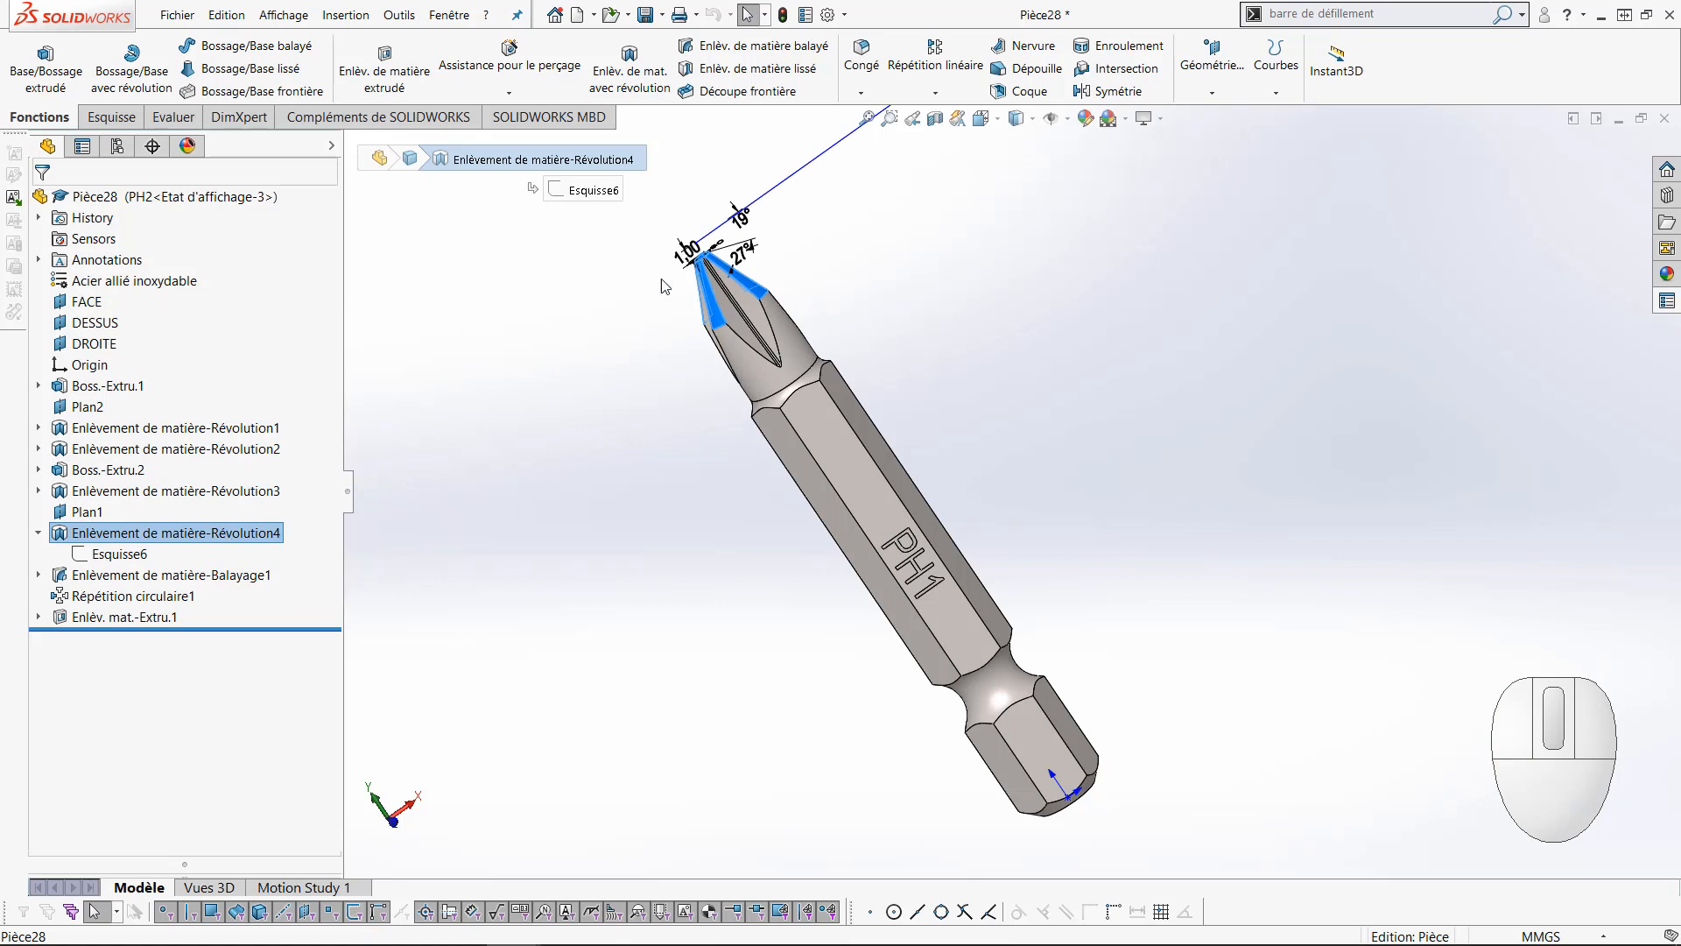
scroll(683, 286, "down", 3)
scroll(823, 341, "up", 4)
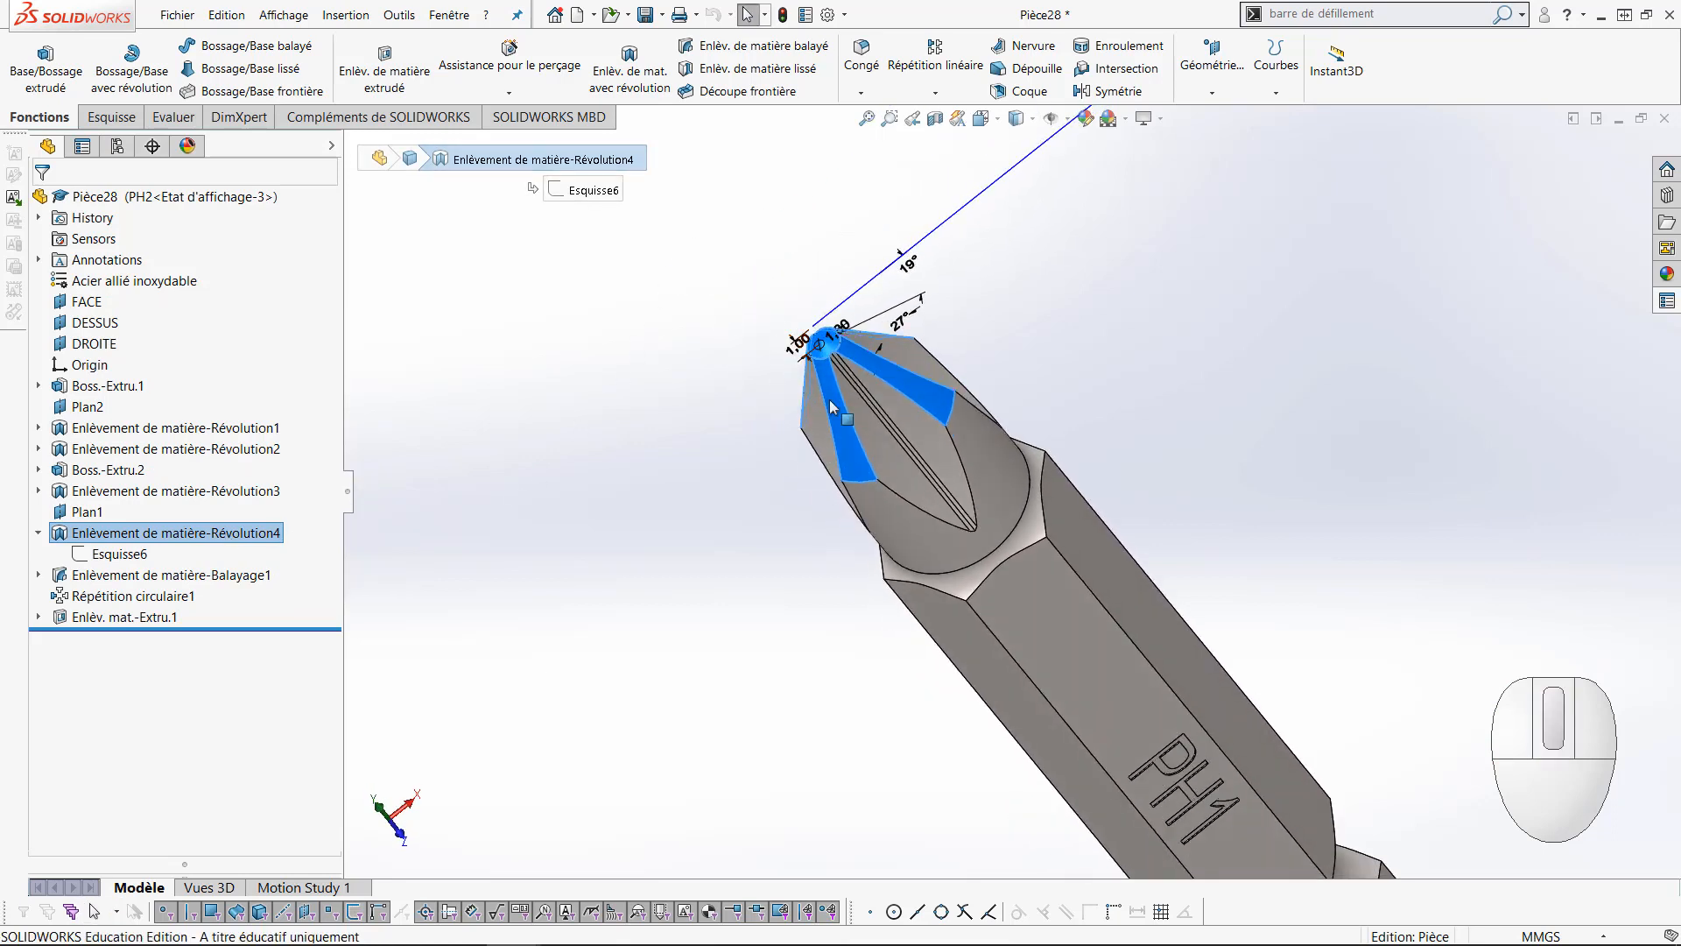
left_click_drag(842, 329, 617, 418)
scroll(632, 441, "down", 3)
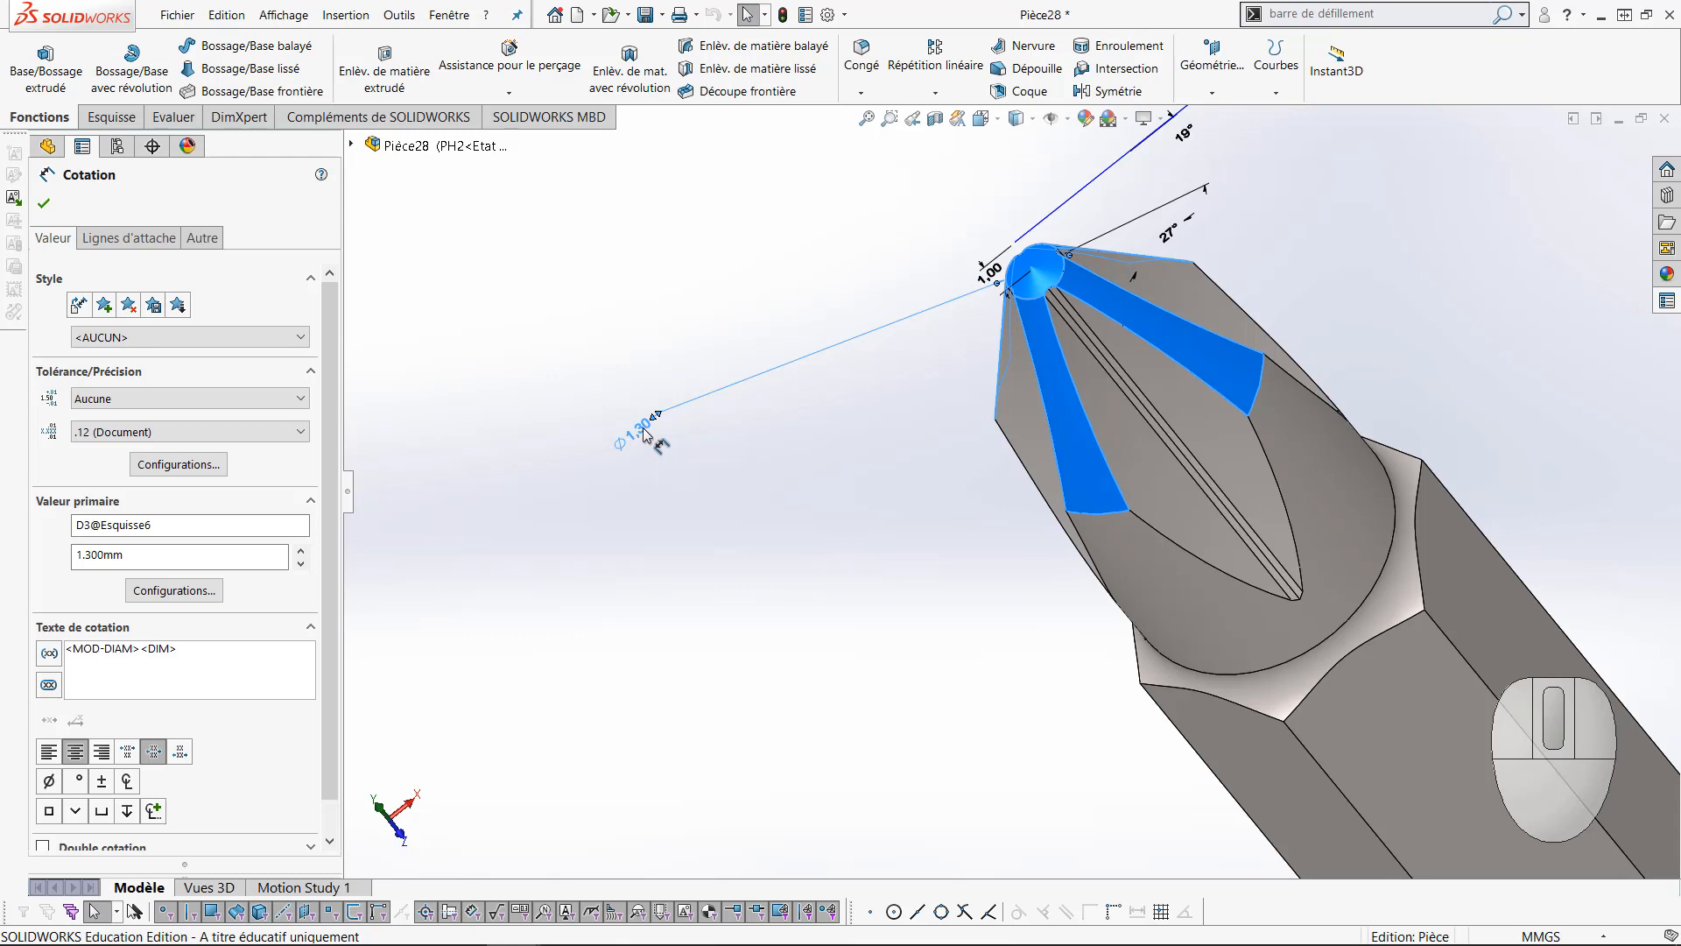
Configure the revolved cut's tip diameter dimension (D3@Esquisse6) to 2.31 mm for the PH2 configuration only
right_click(642, 428)
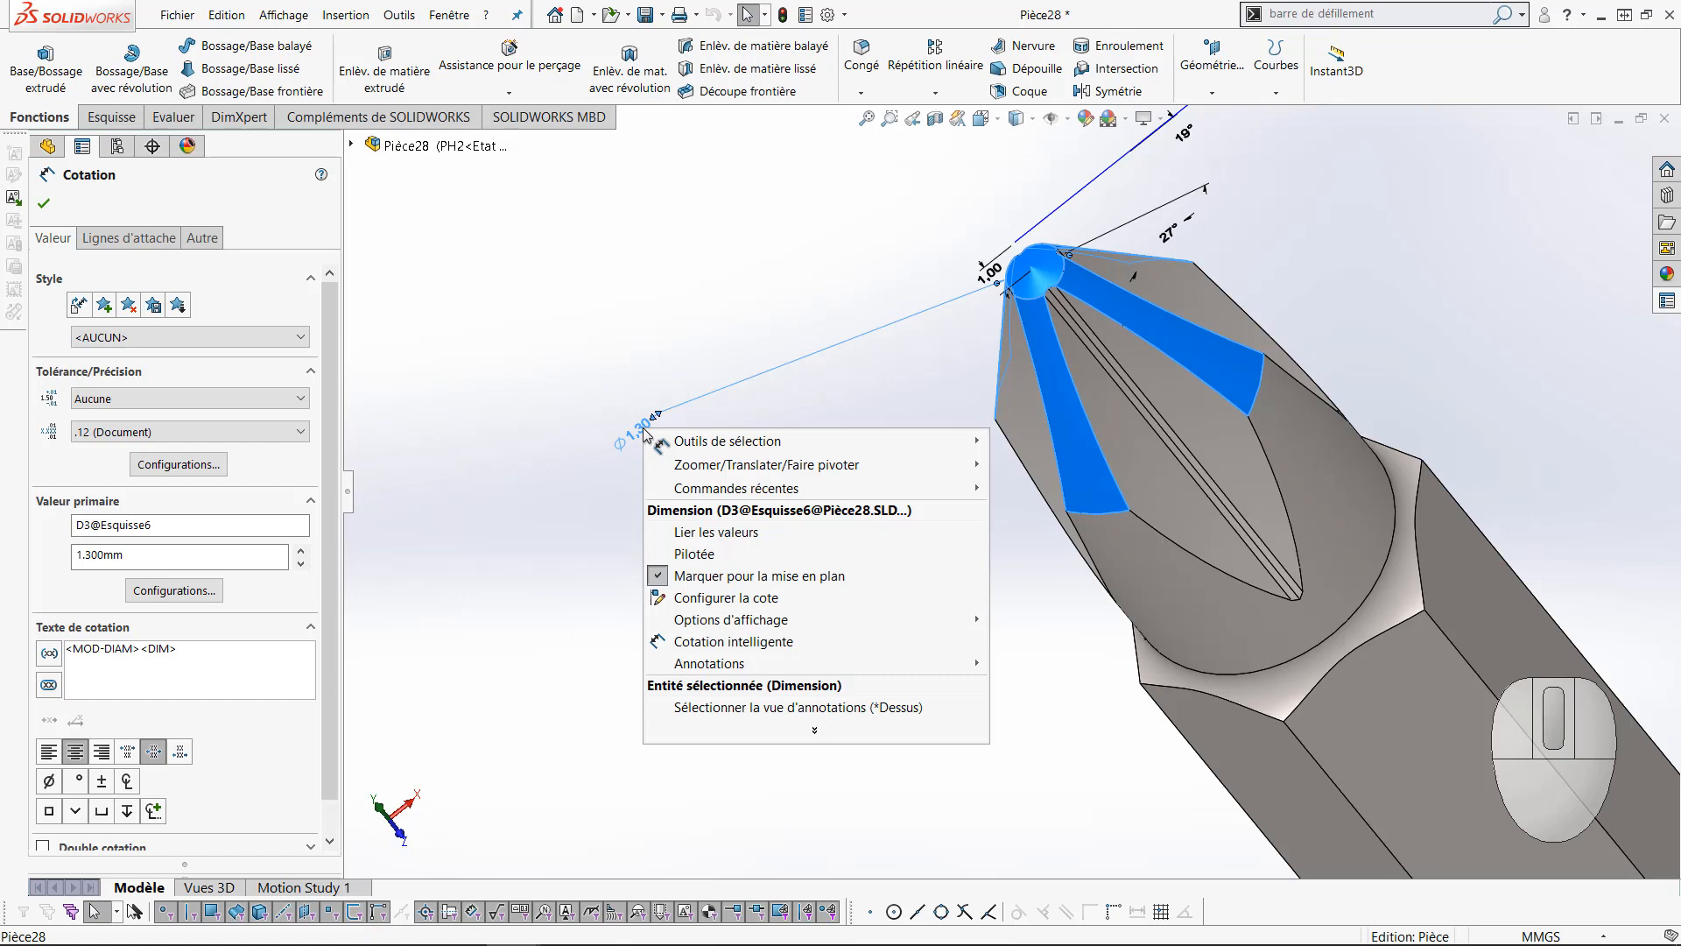
left_click(720, 599)
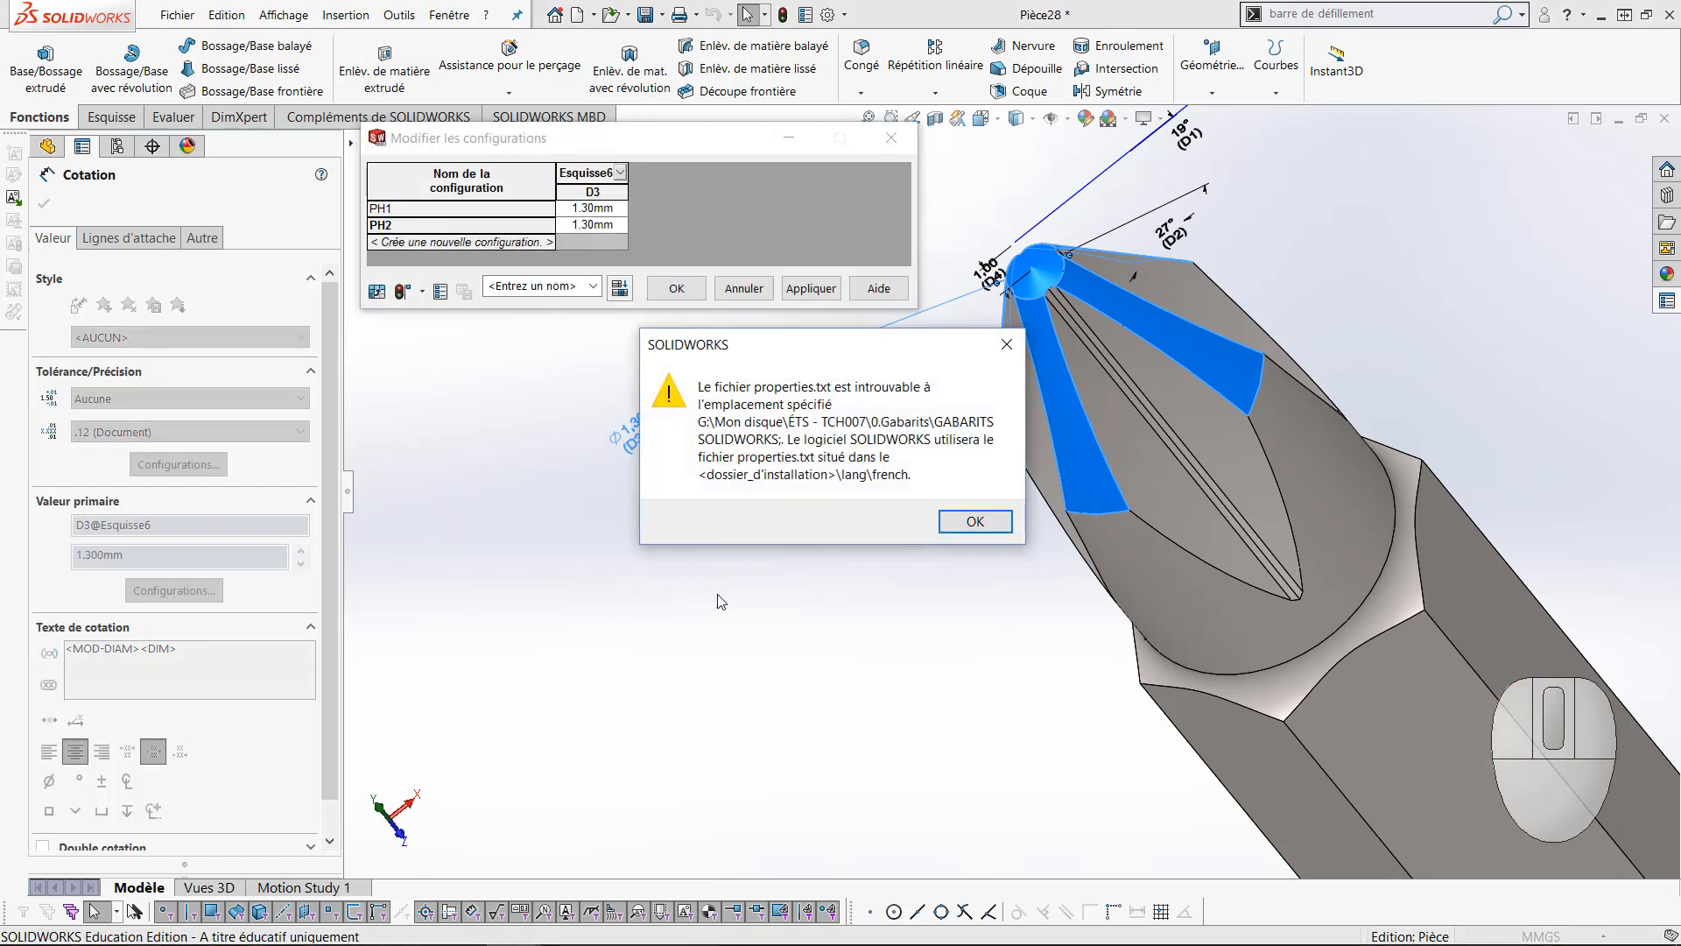
left_click(1007, 344)
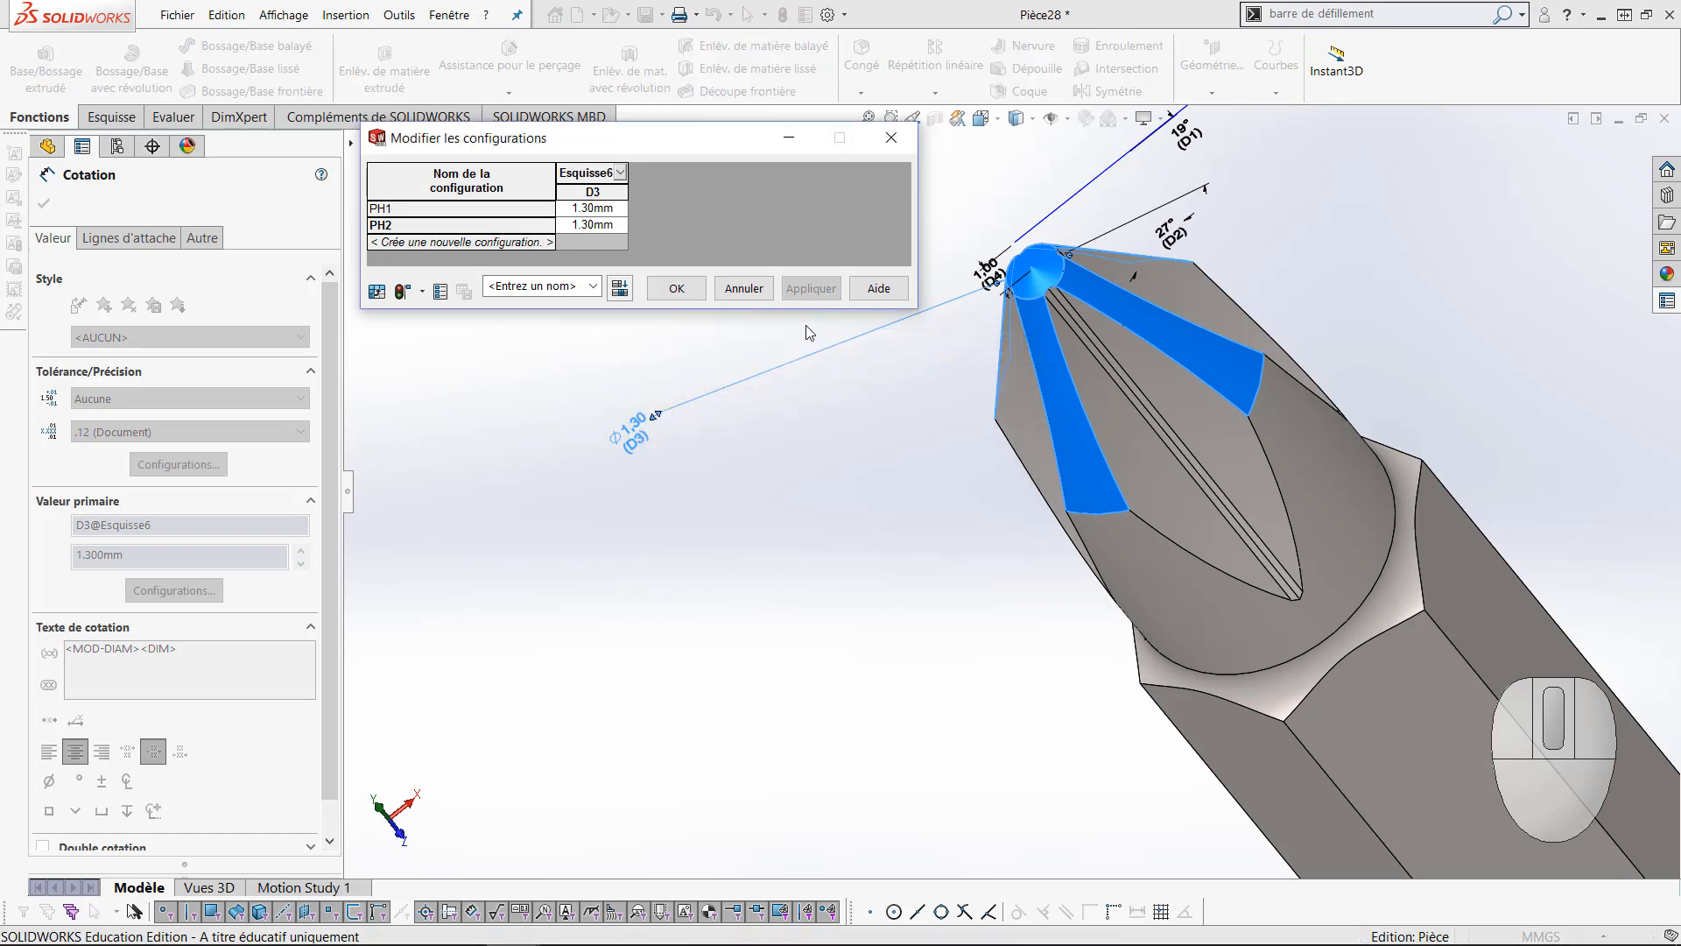
left_click(559, 226)
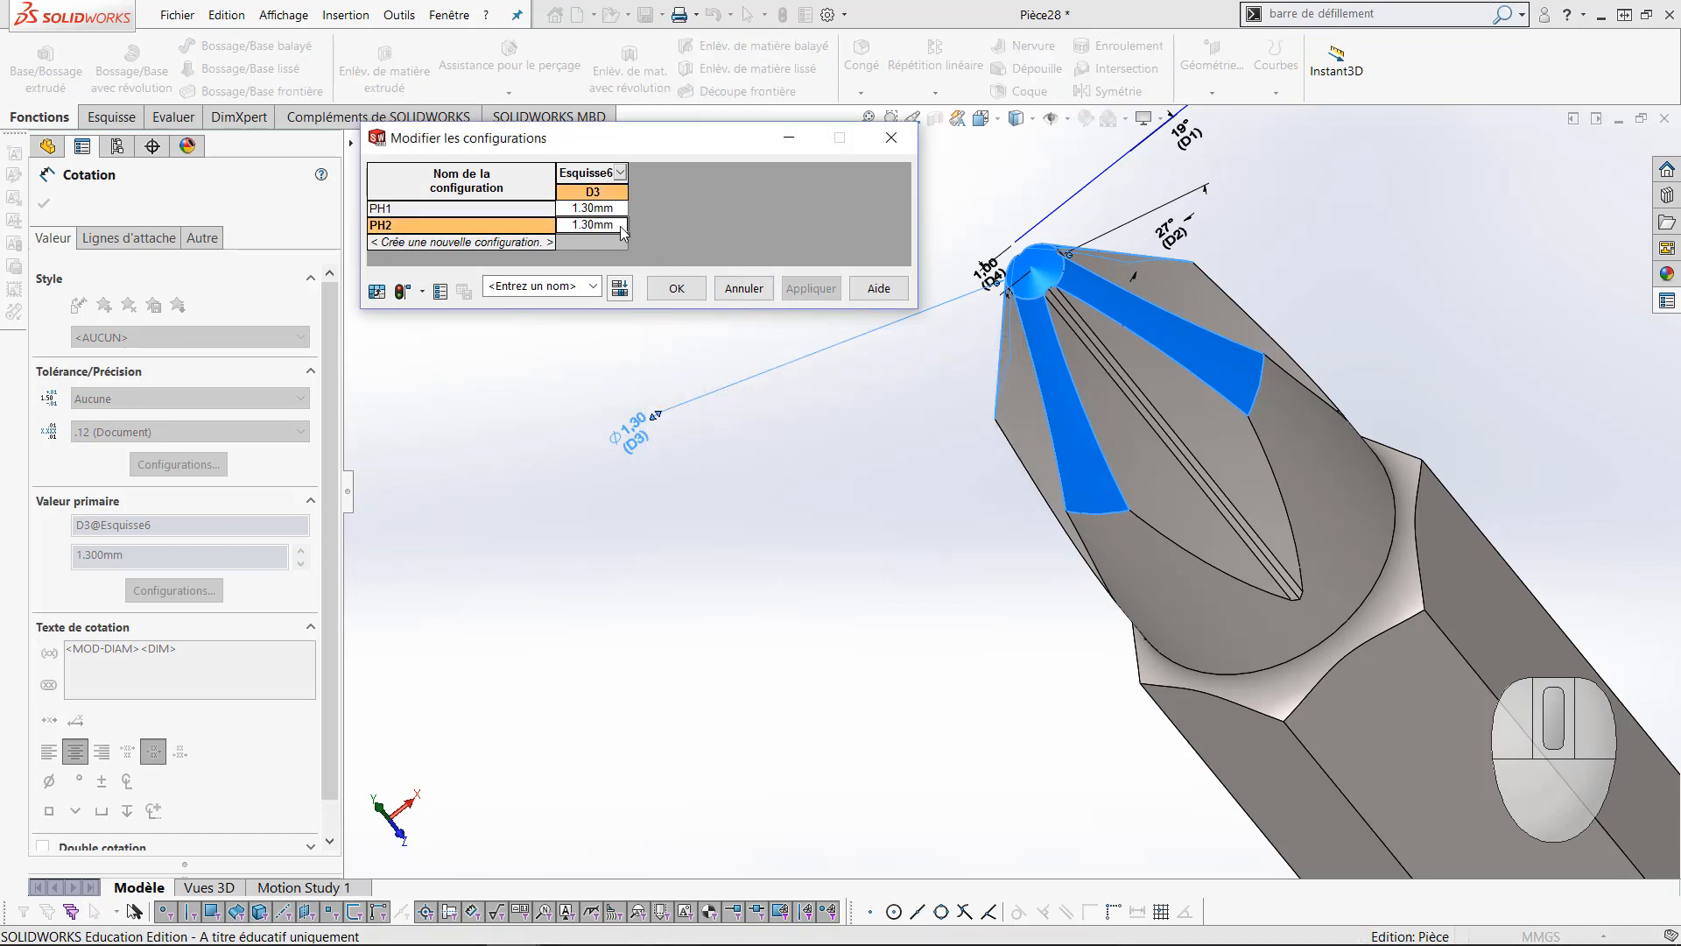
left_click(559, 226)
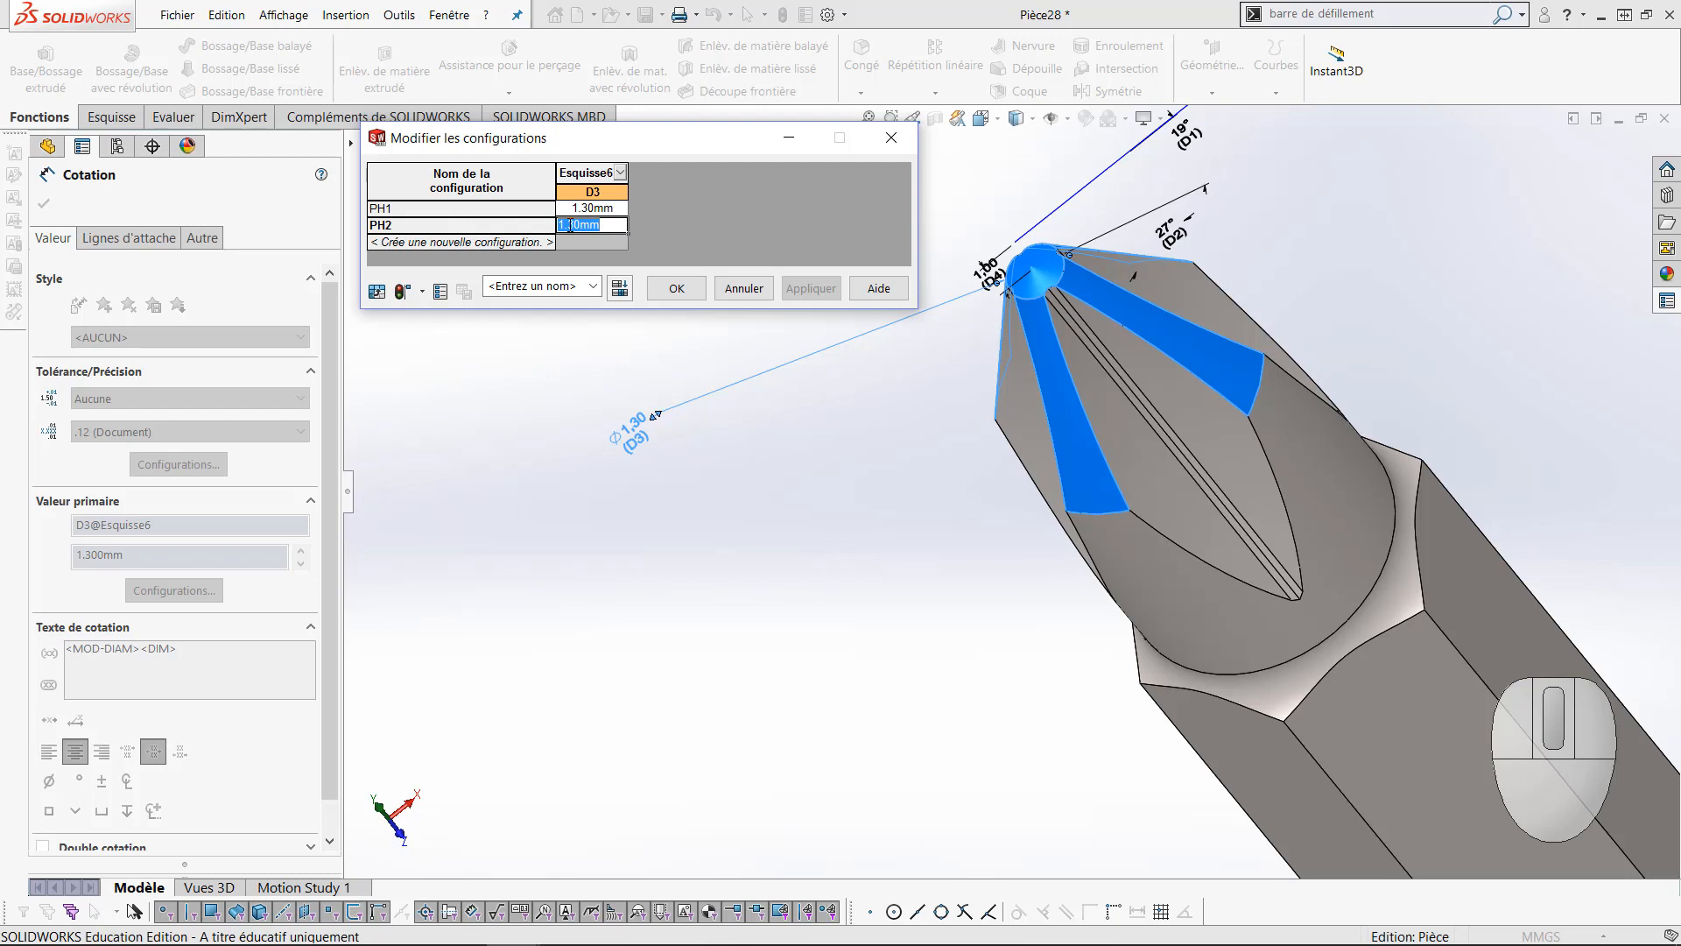
type("2.31")
key("Return")
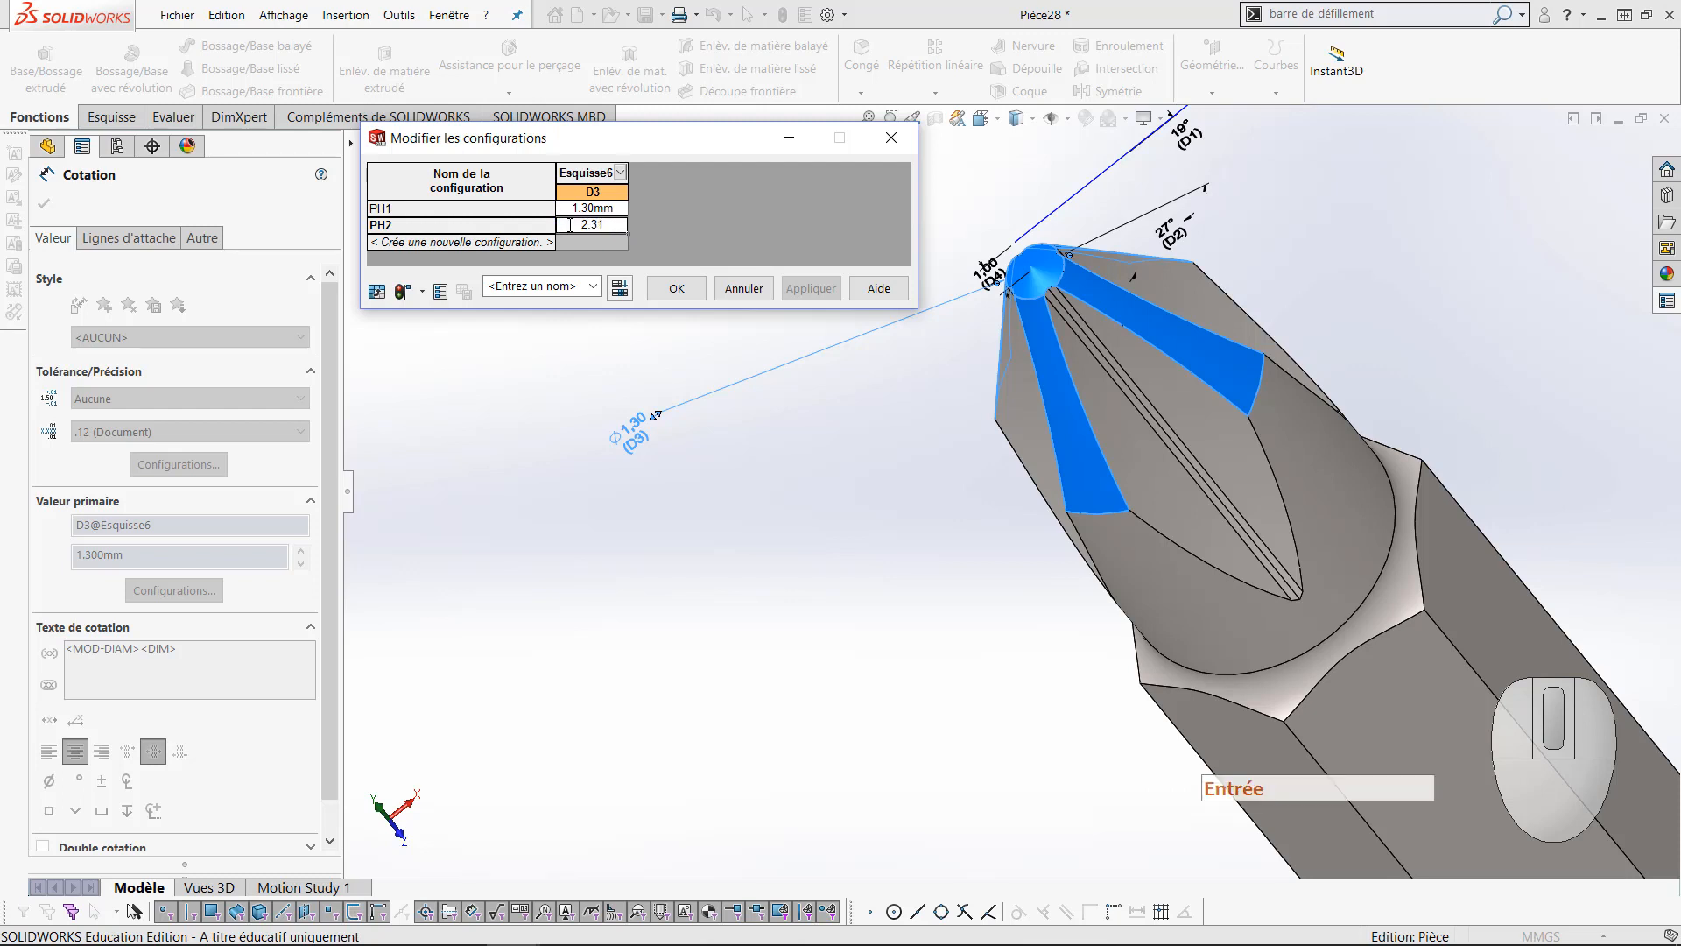
left_click(617, 211)
left_click(692, 289)
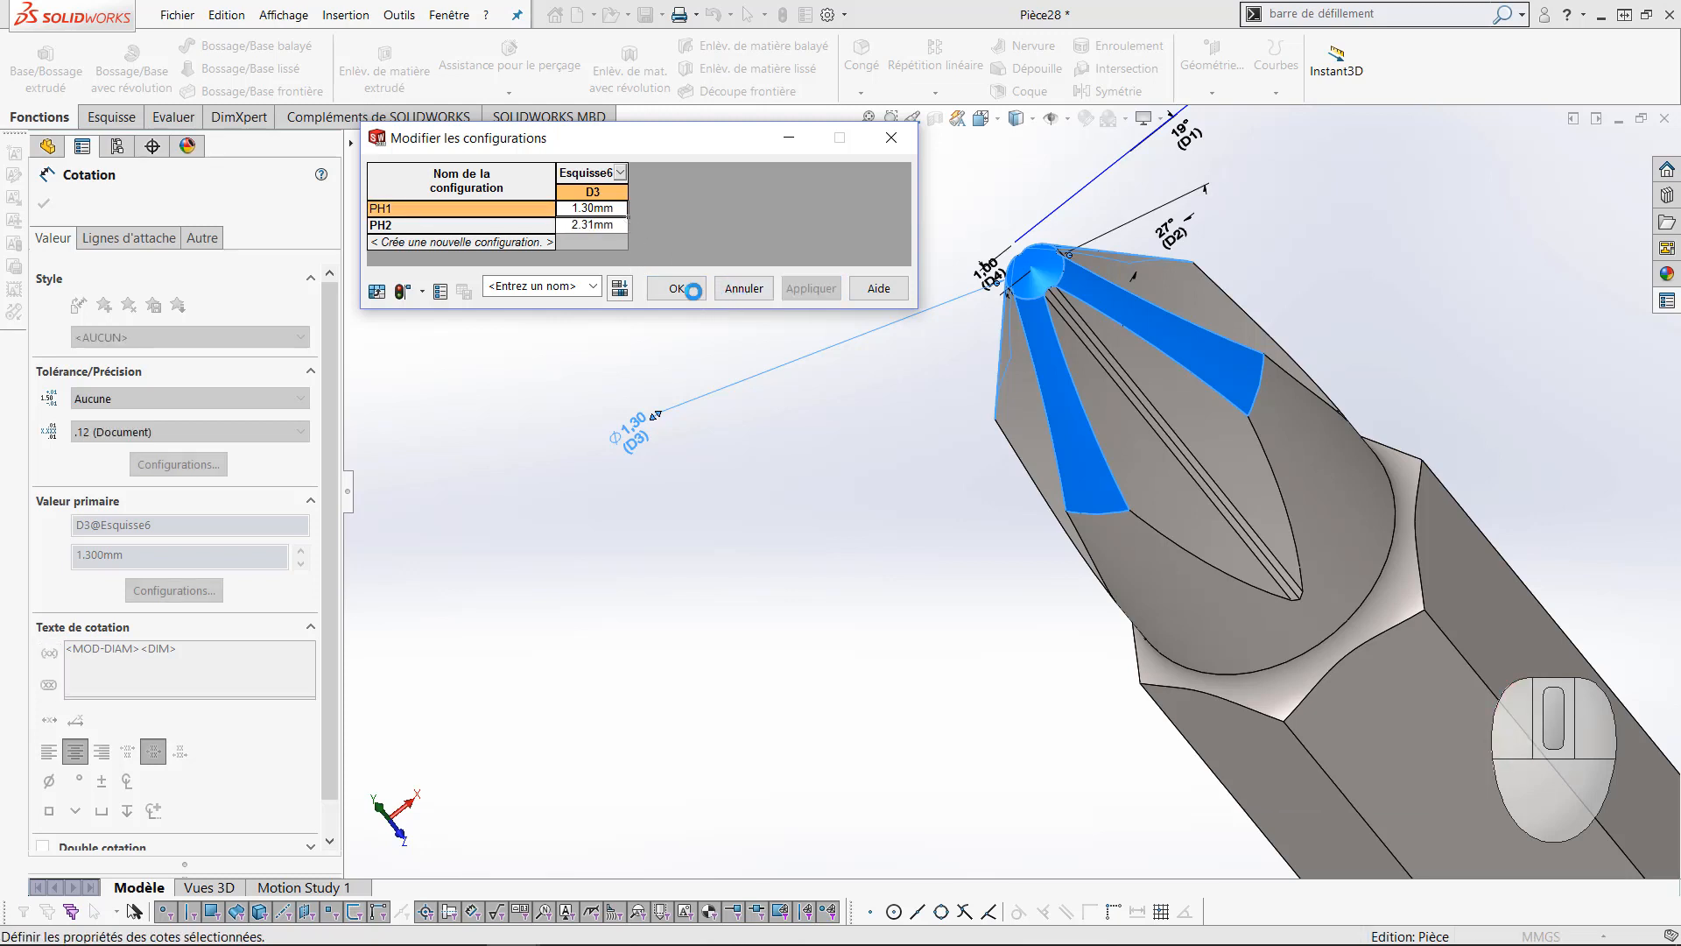
scroll(949, 485, "down", 3)
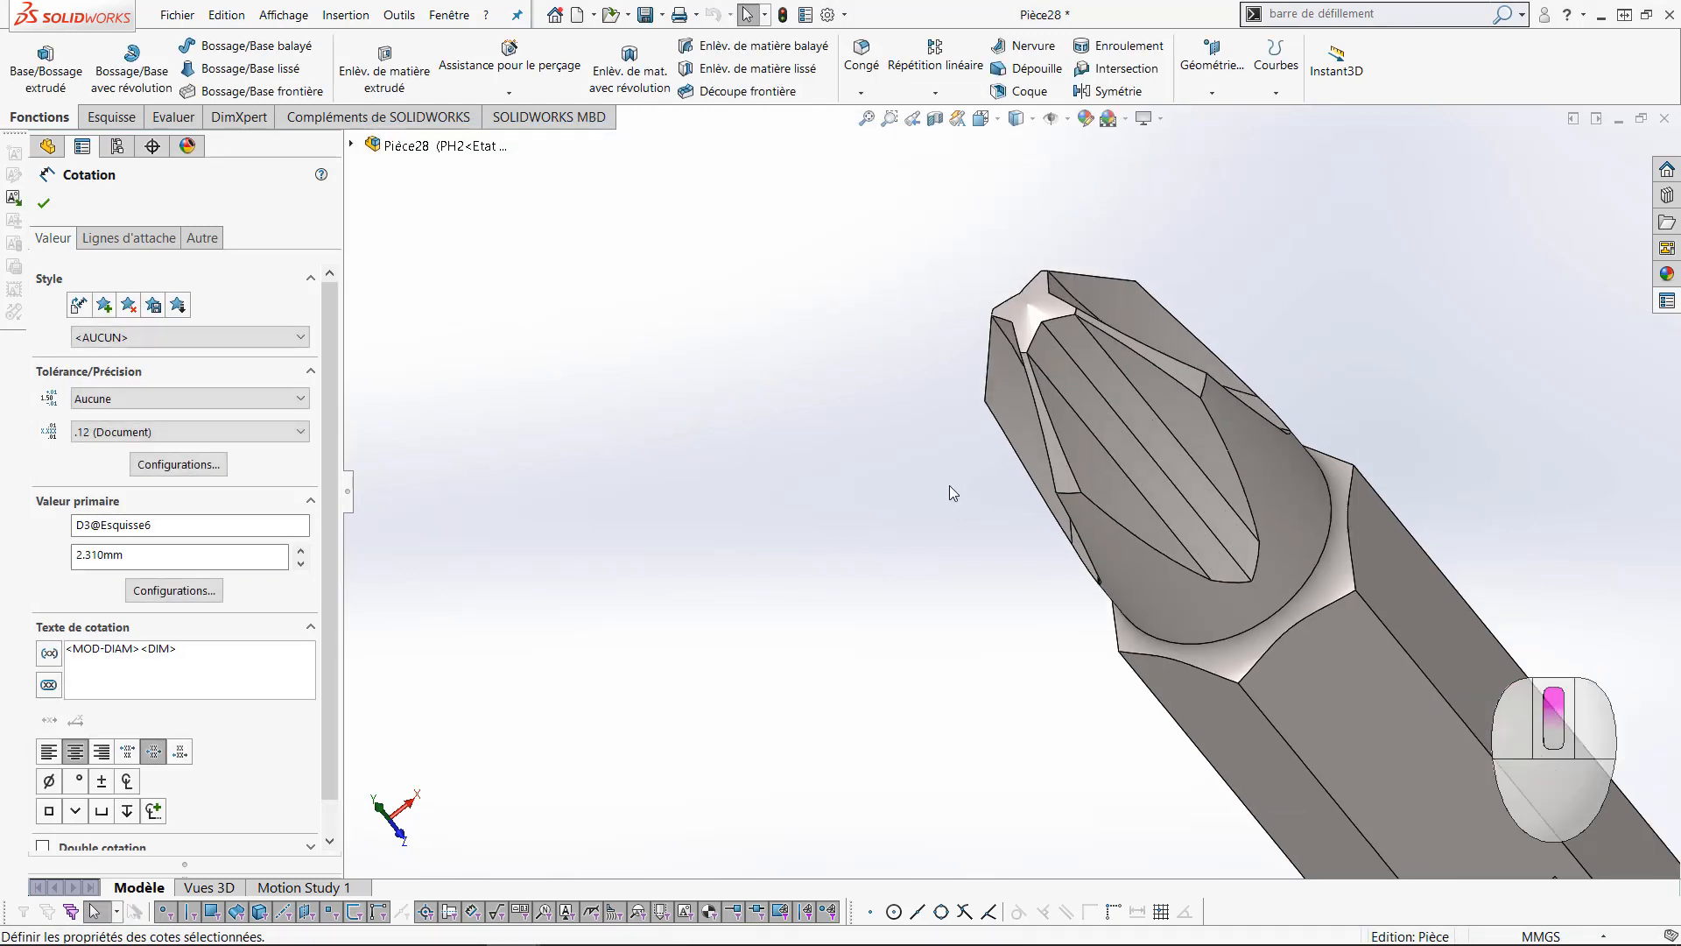
left_click(50, 212)
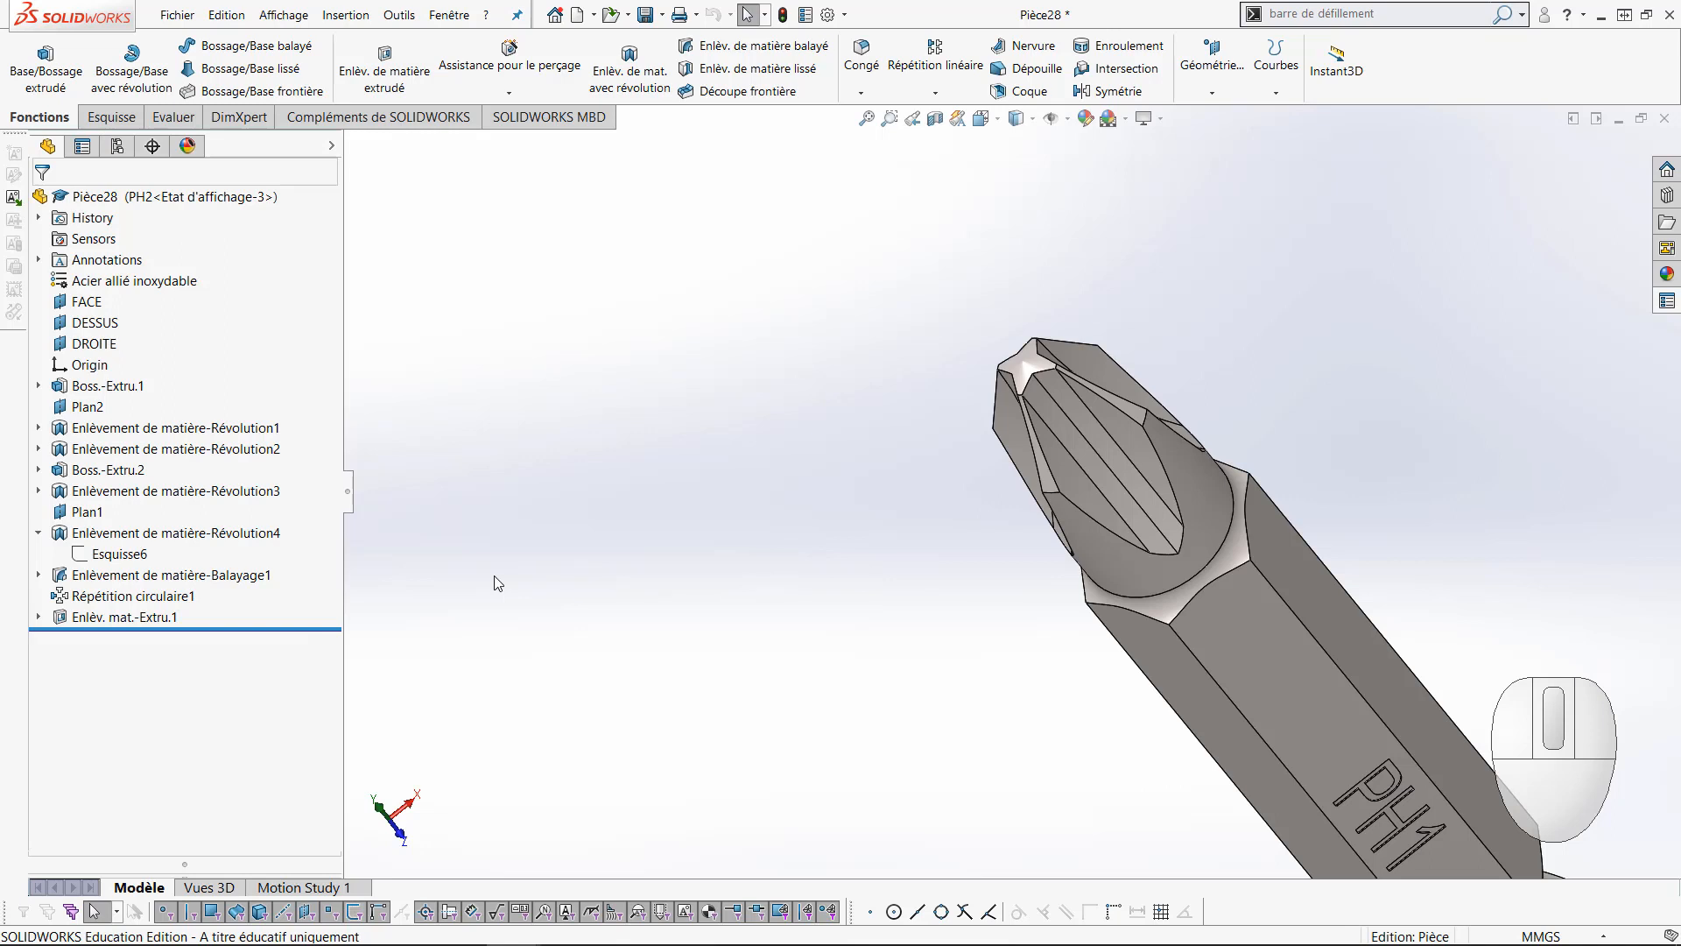
Show the dimensions of the Enlèvement de matière-Balayage1 swept cut and move its 1.15 mm dimension clear of the tip
double_click(226, 575)
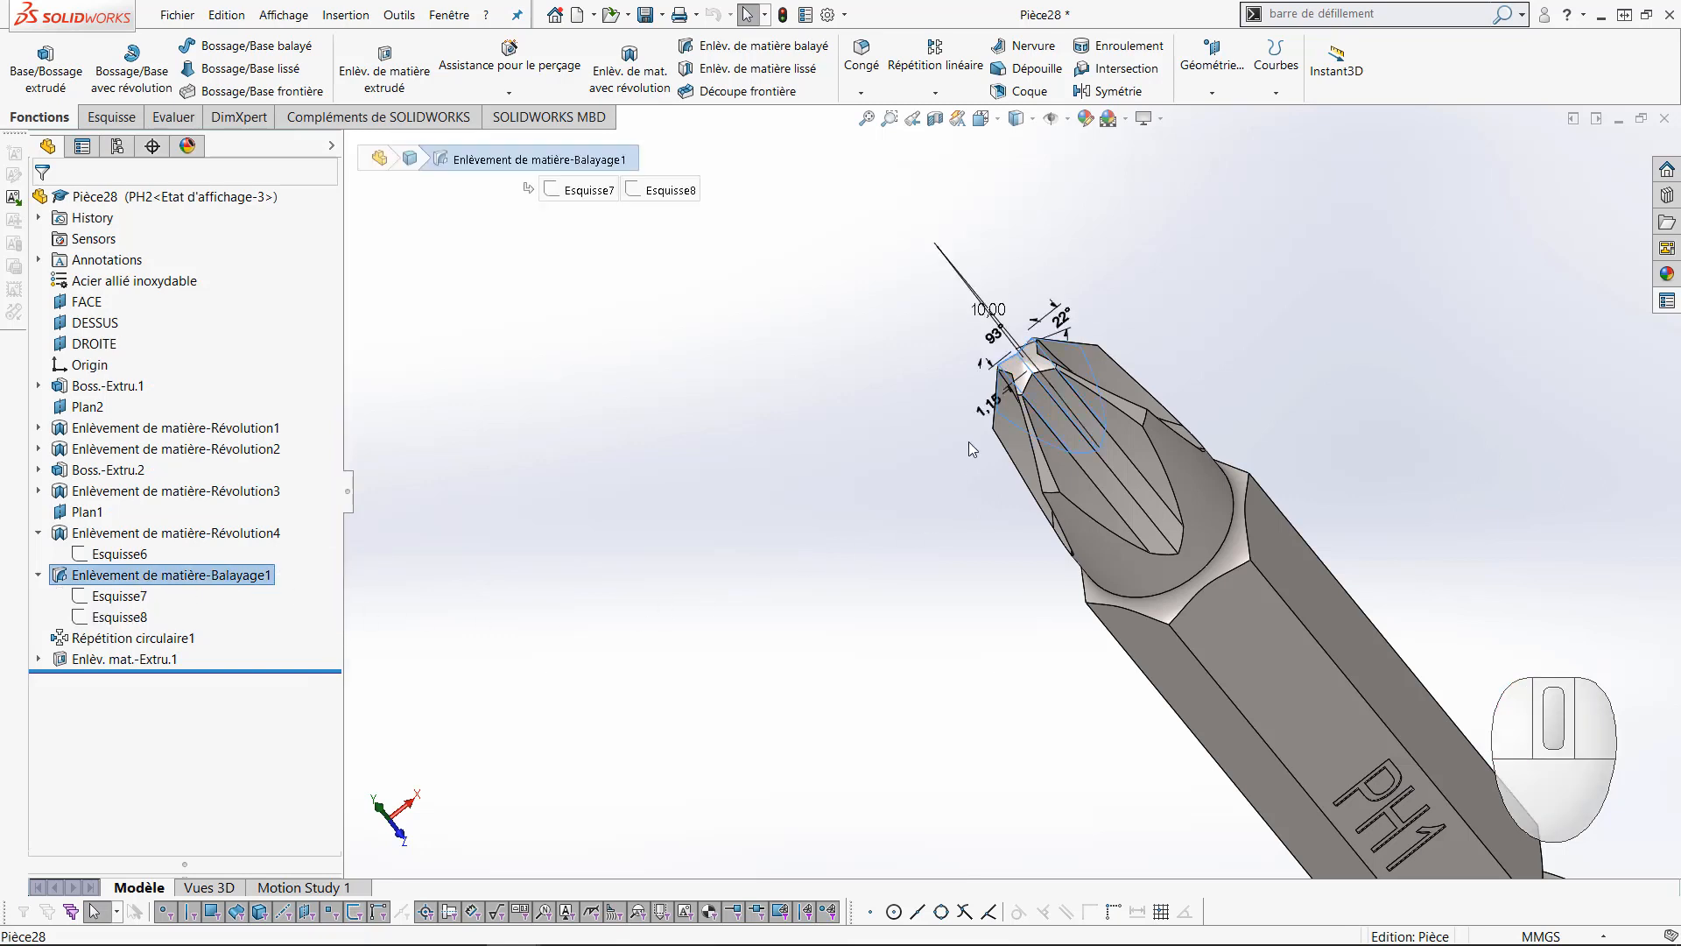
scroll(970, 442, "down", 4)
scroll(970, 442, "up", 2)
middle_click_drag(969, 443, 774, 436, "ctrl")
scroll(774, 436, "down", 1)
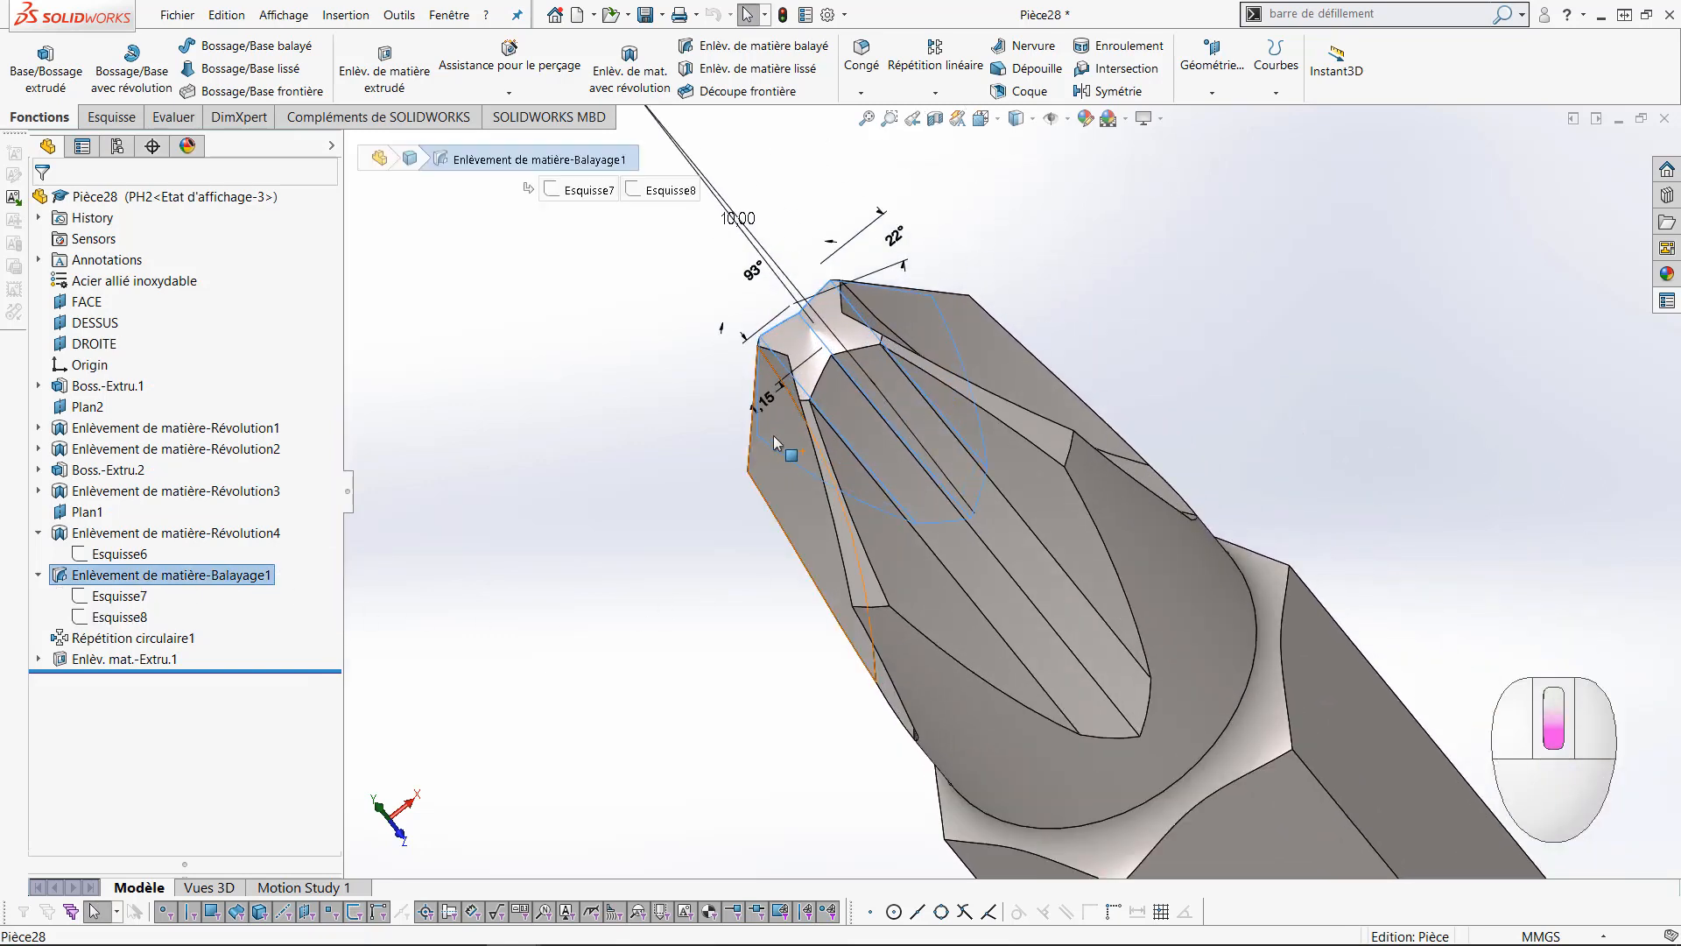
left_click_drag(762, 401, 614, 501)
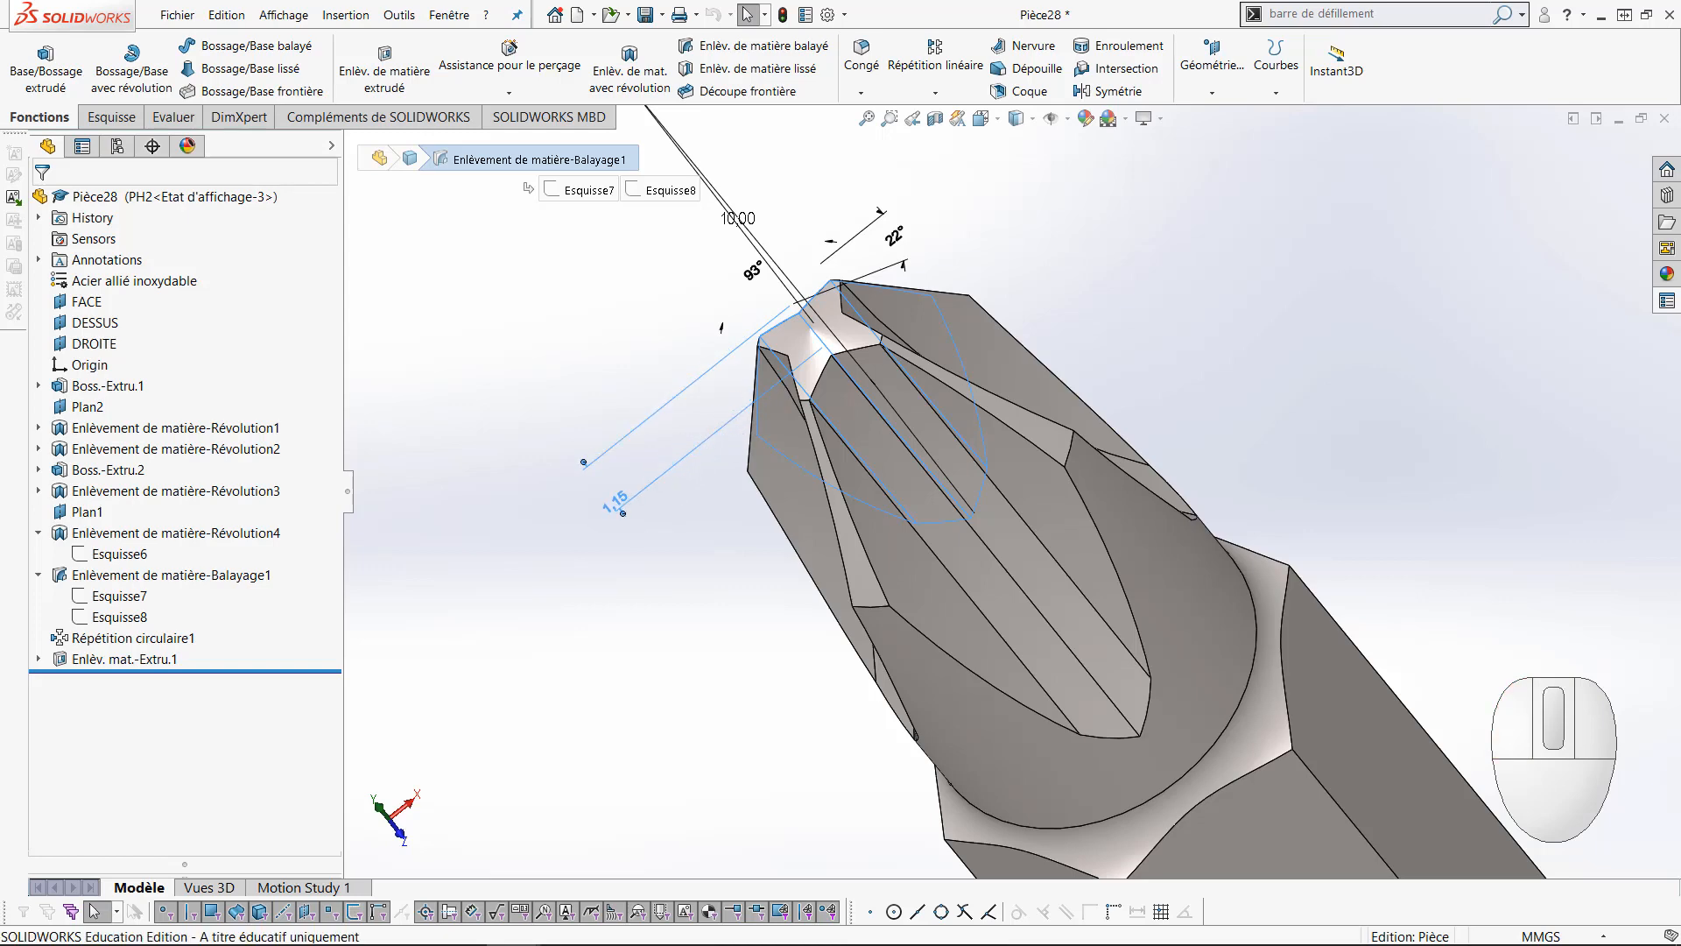
Configure the swept cut's linear profile dimension (D3@Esquisse7) to 1.6 mm for the PH2 configuration only
right_click(623, 501)
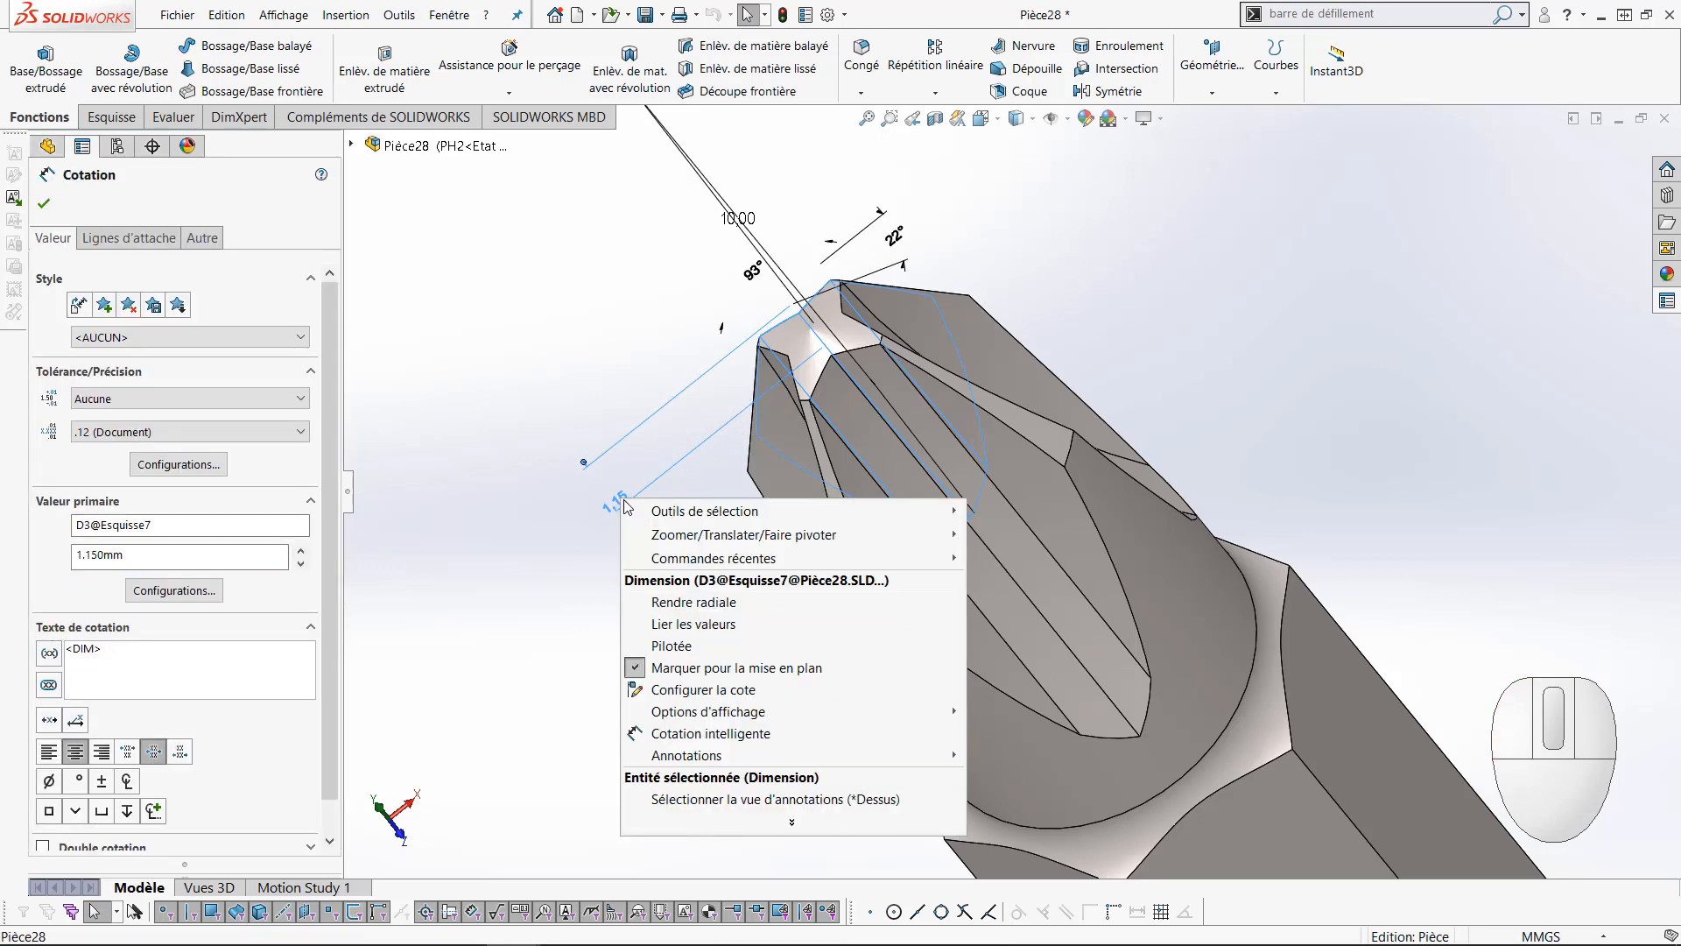
left_click(702, 689)
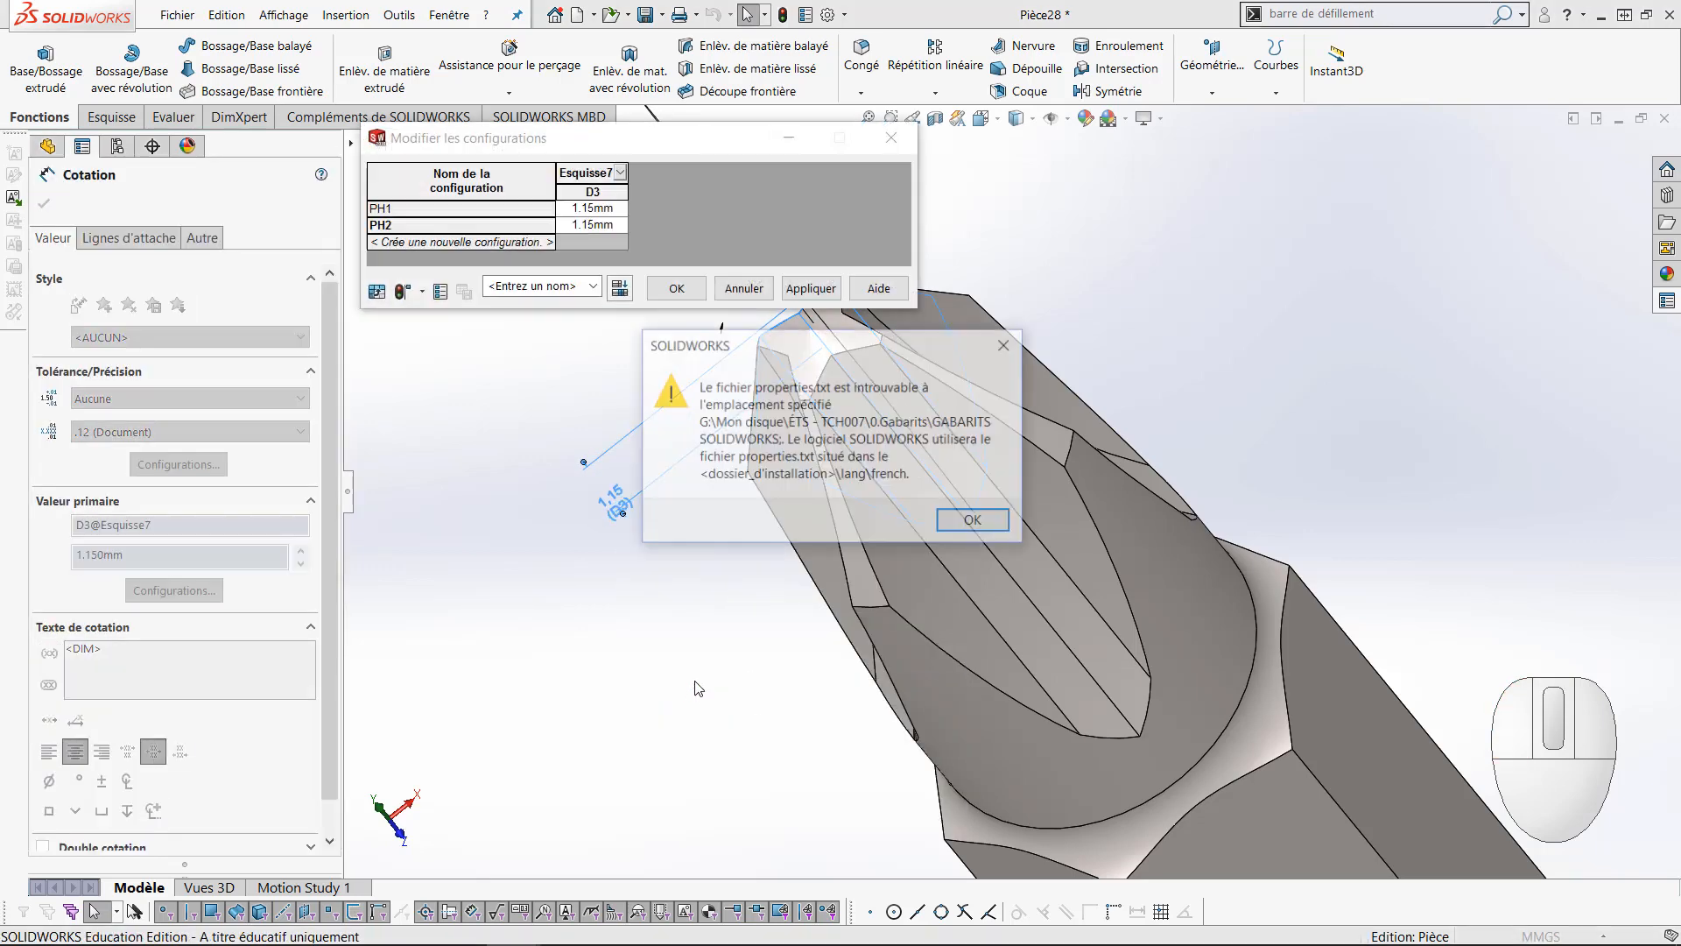
left_click(972, 520)
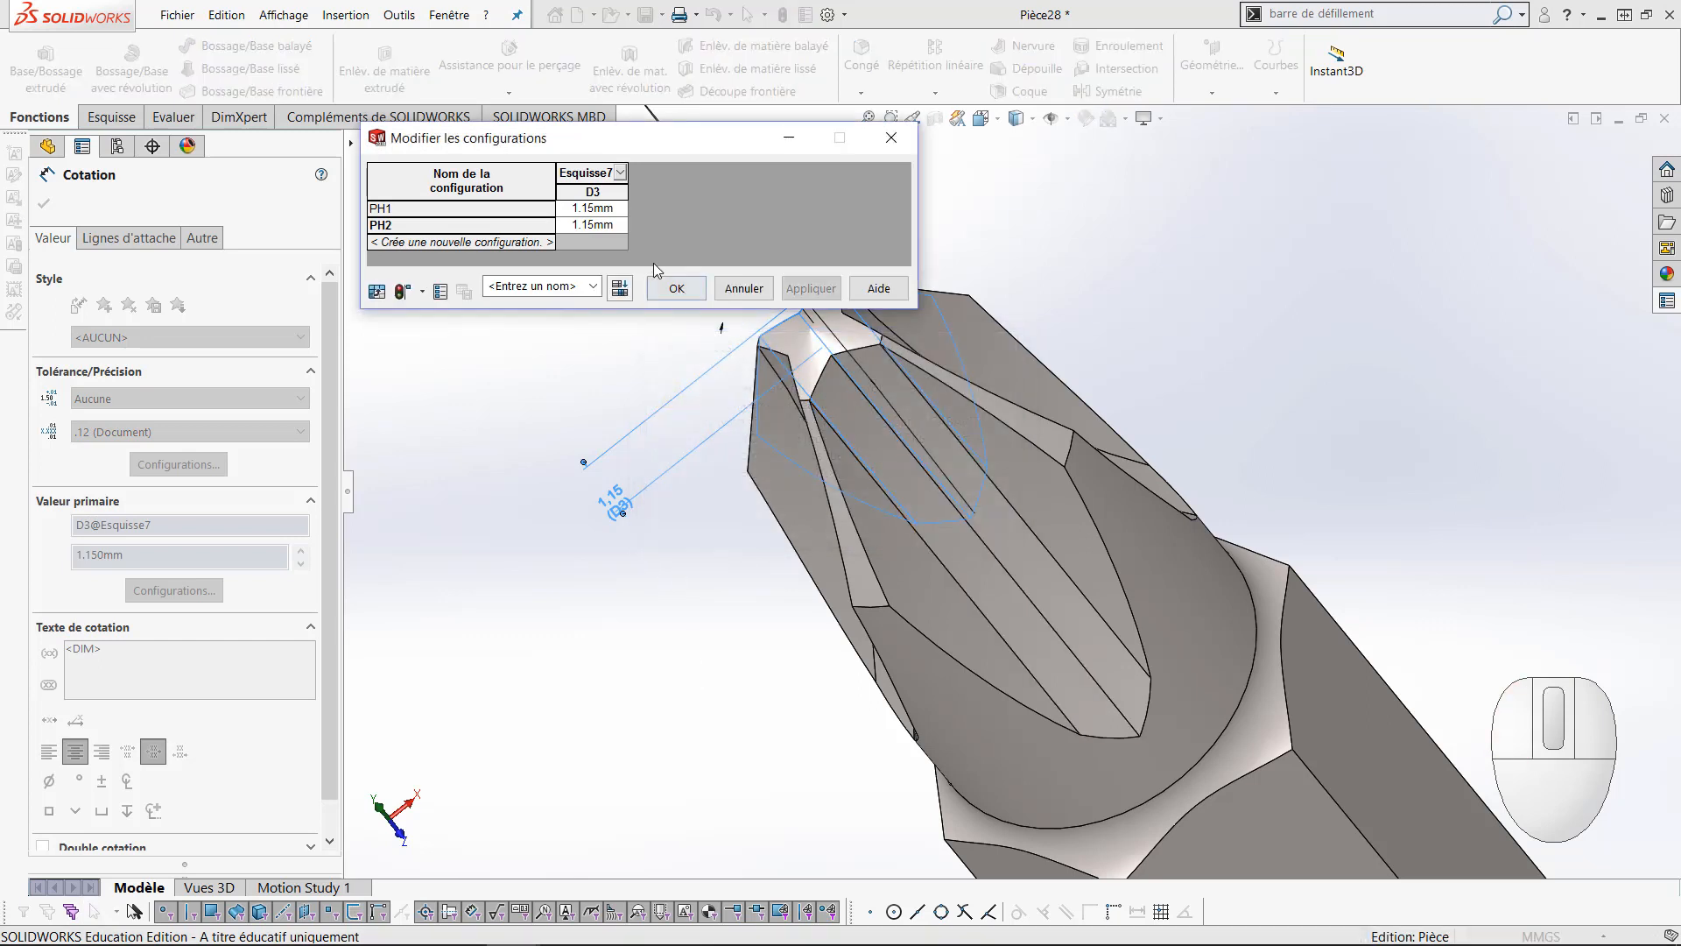
left_click(621, 228)
left_click(622, 229)
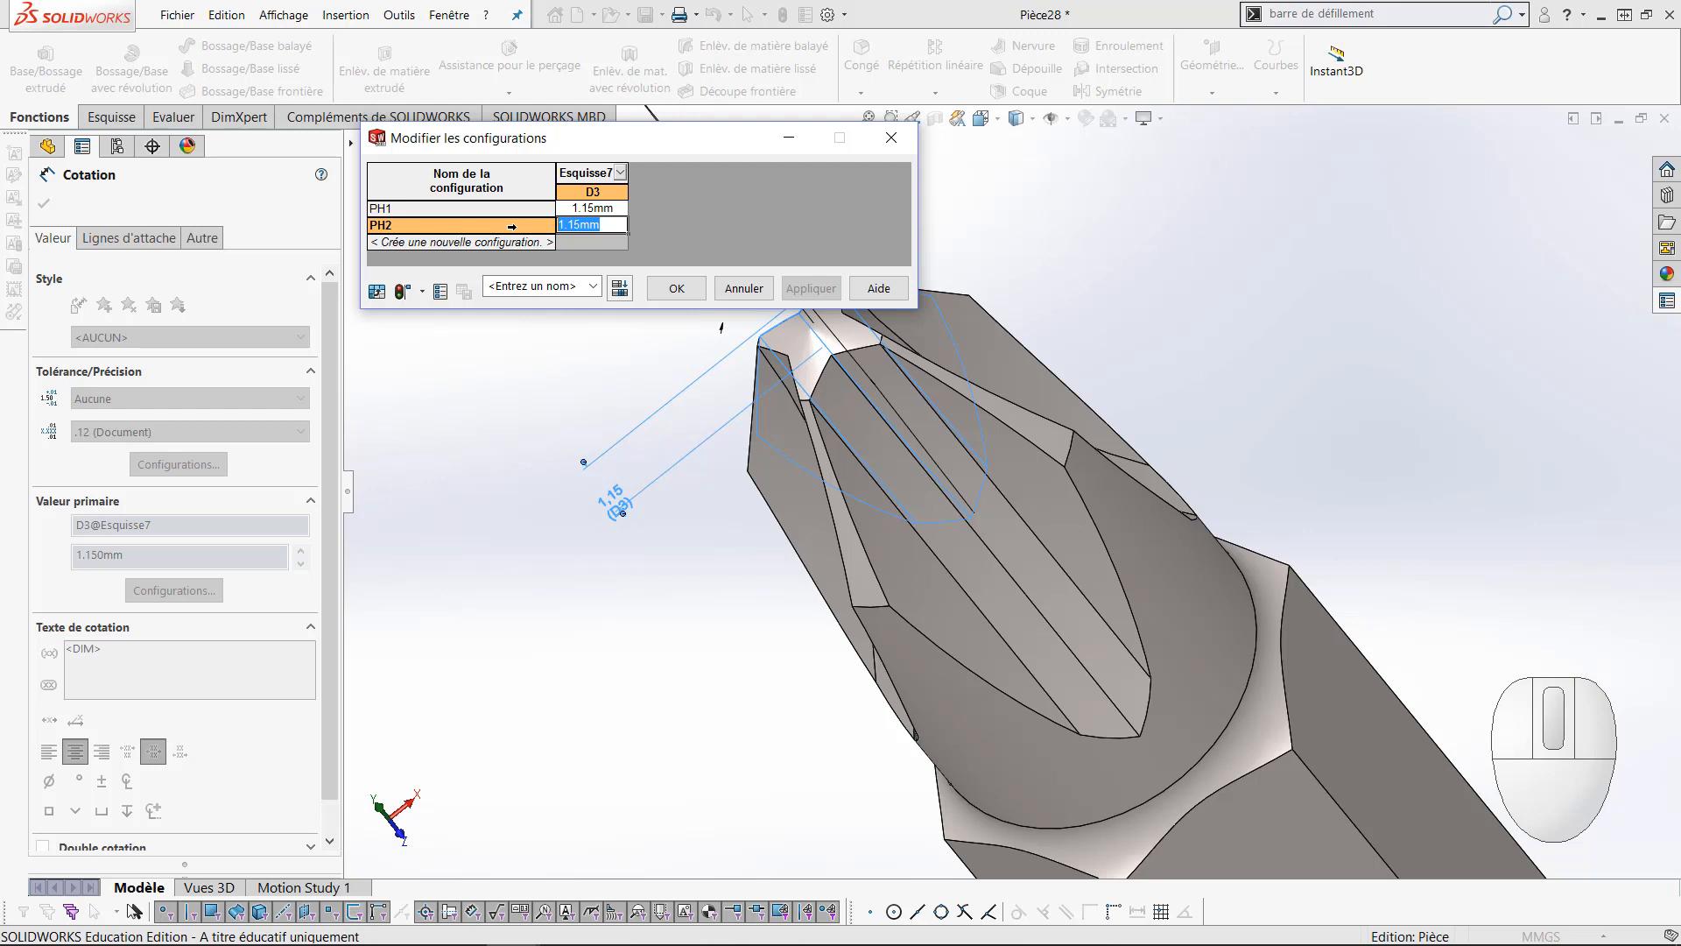
type("1.6")
key("Return")
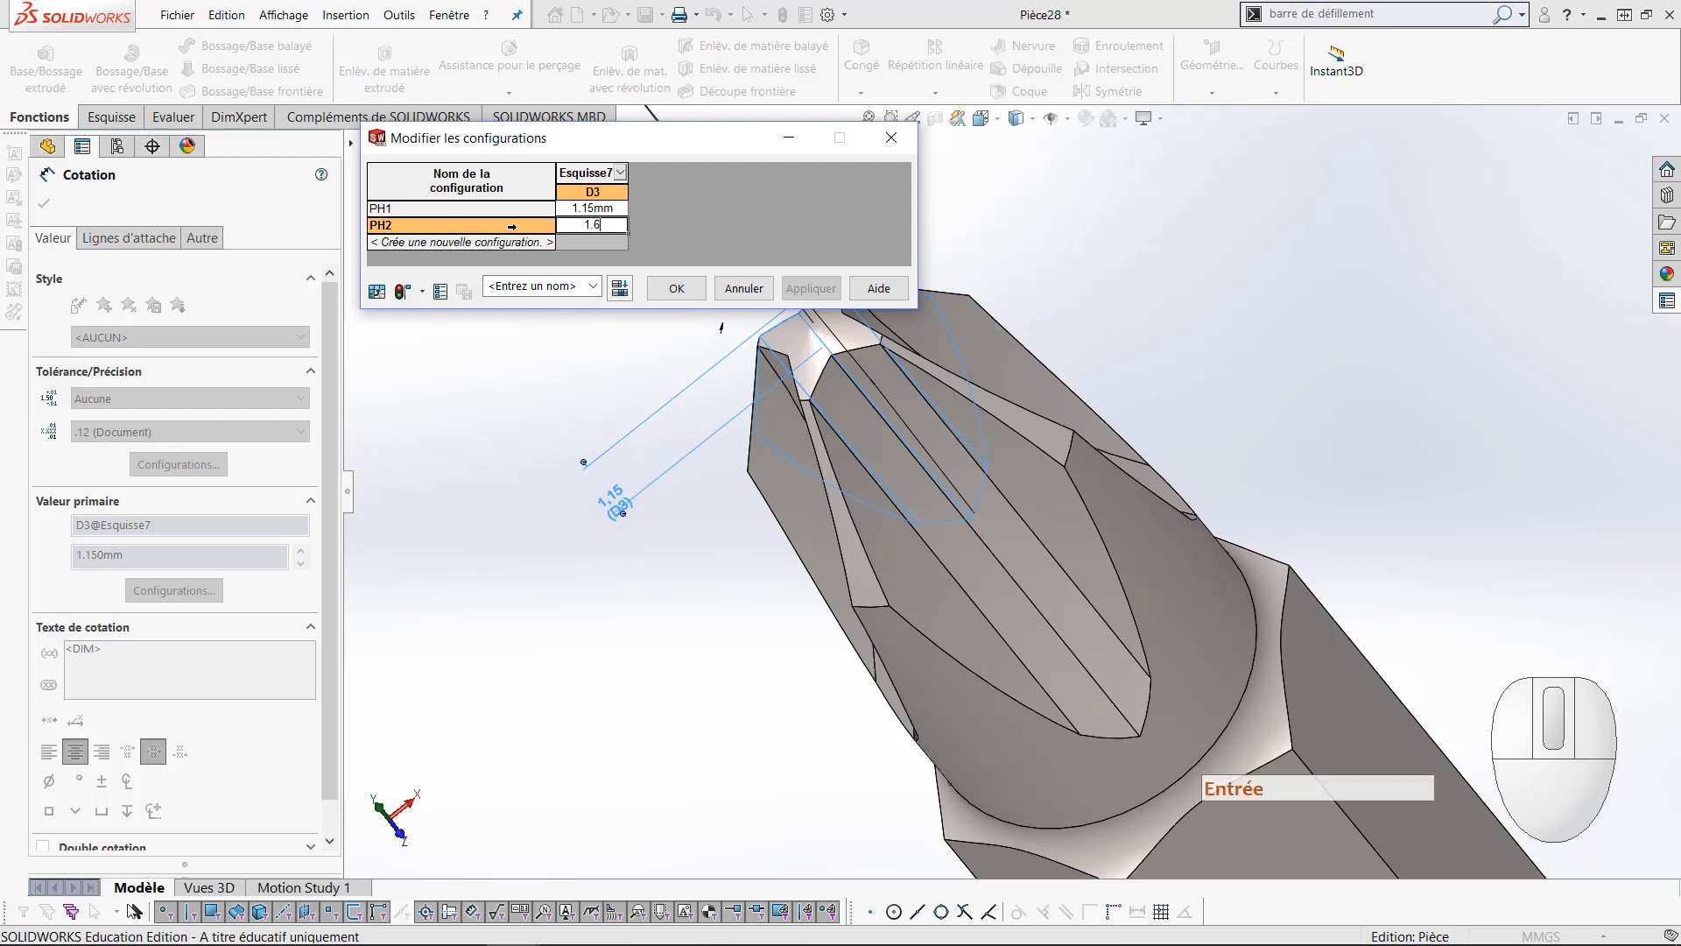
key("Return")
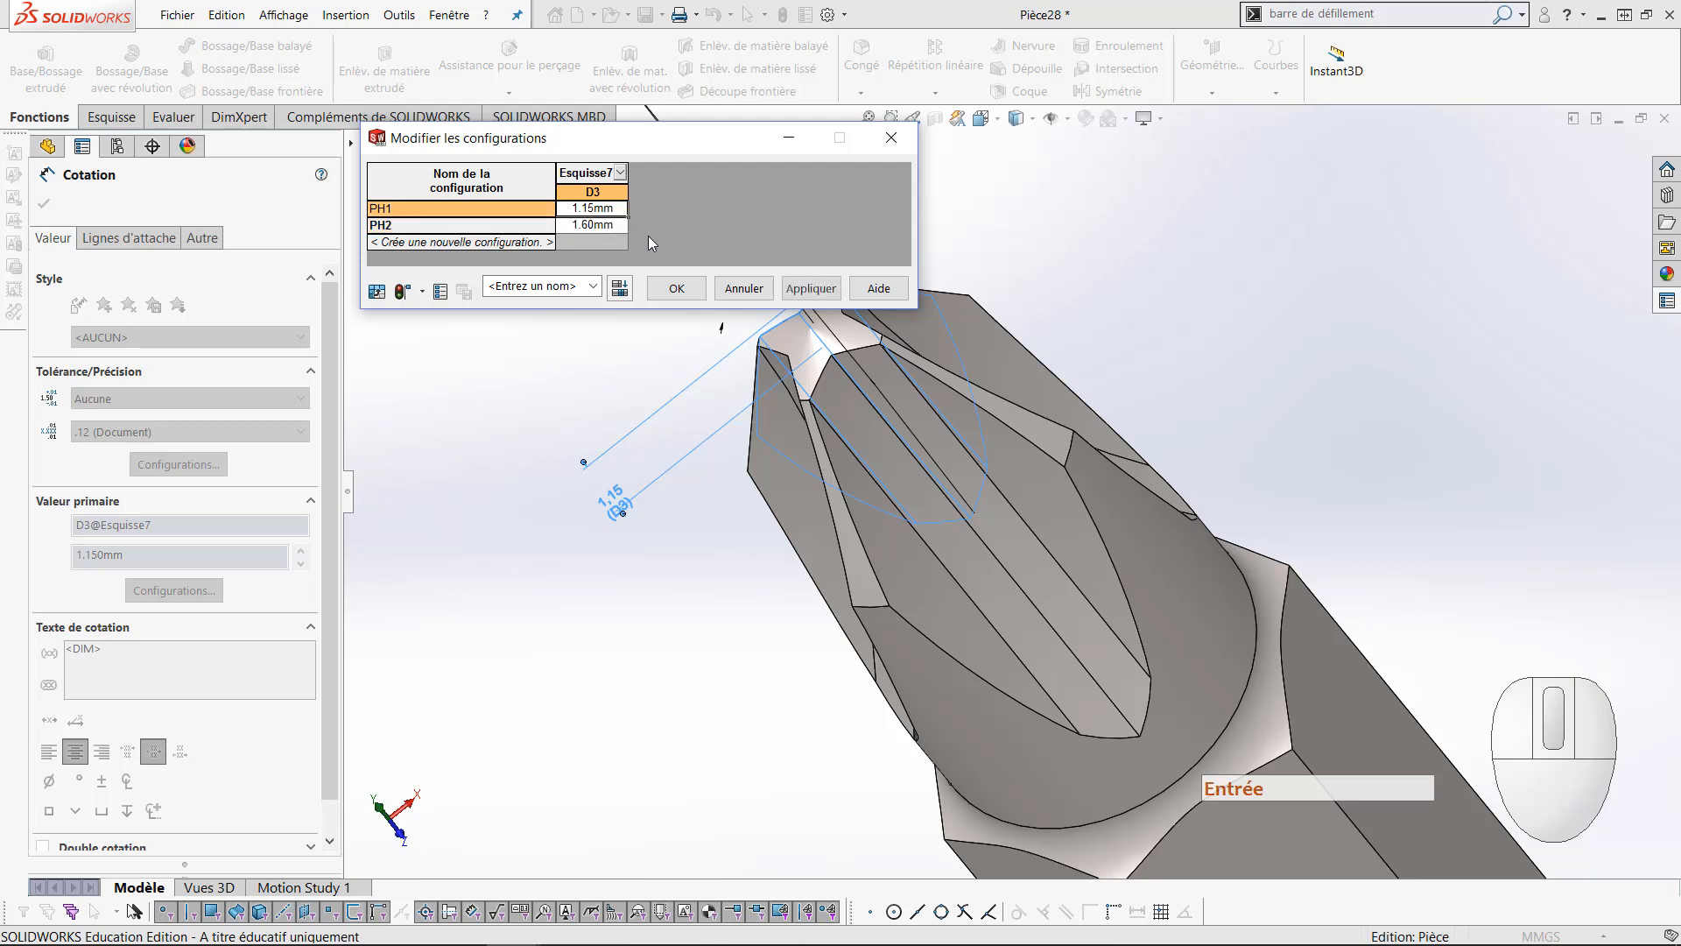
left_click(811, 290)
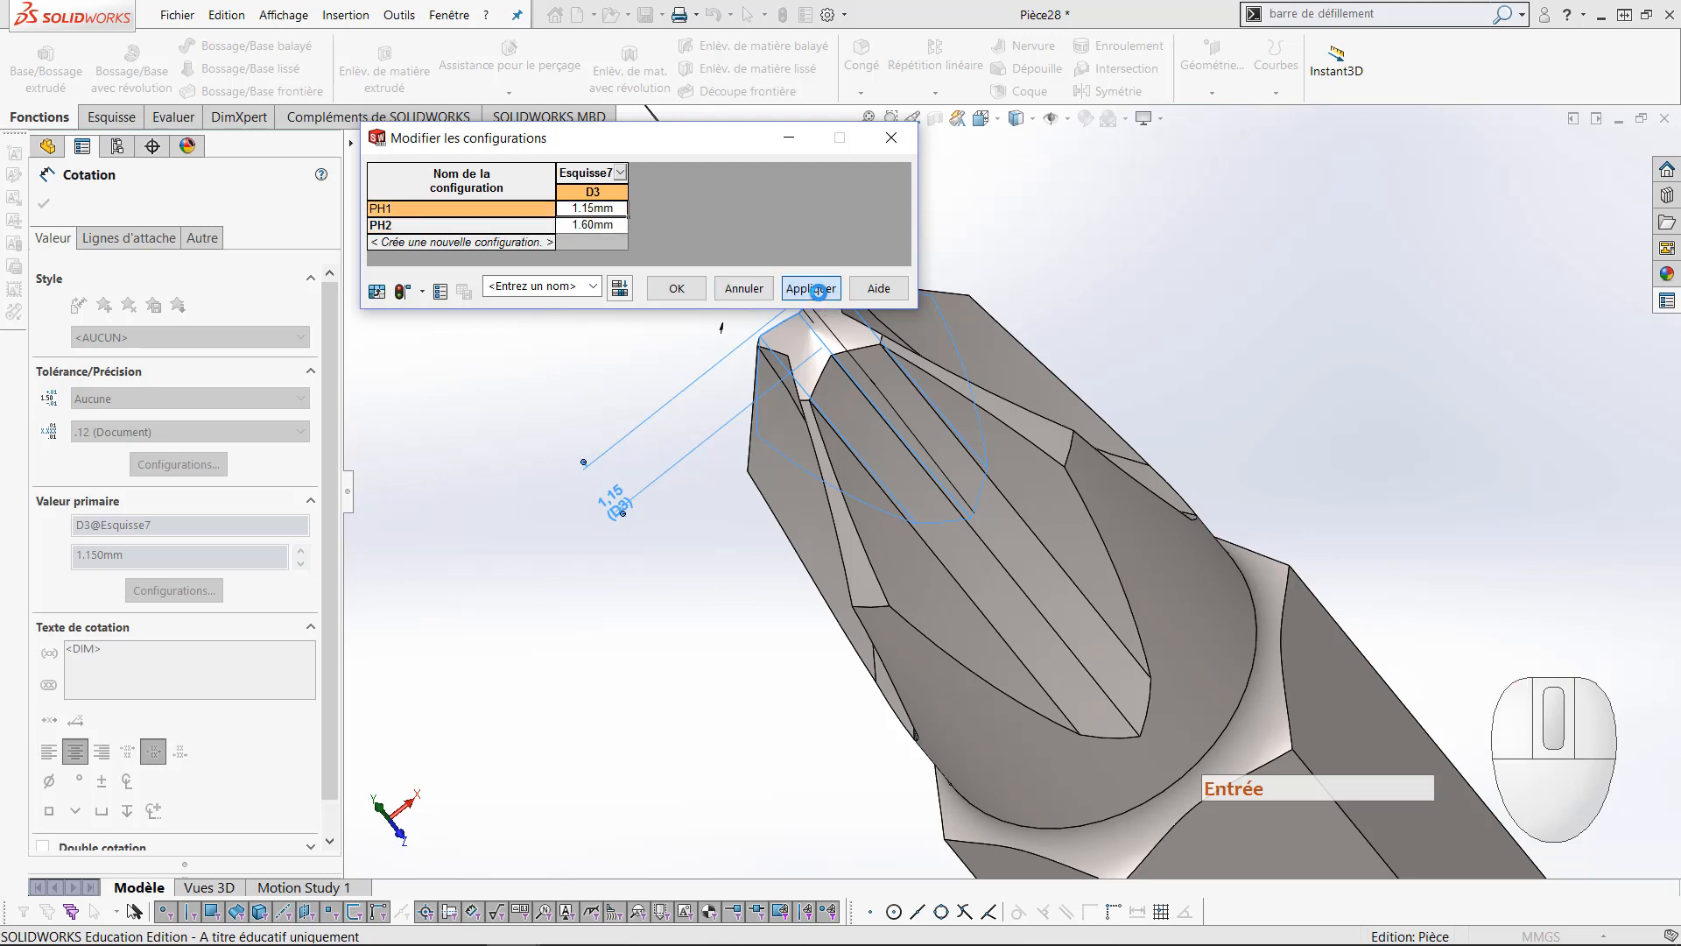
left_click(677, 288)
scroll(691, 471, "up", 5)
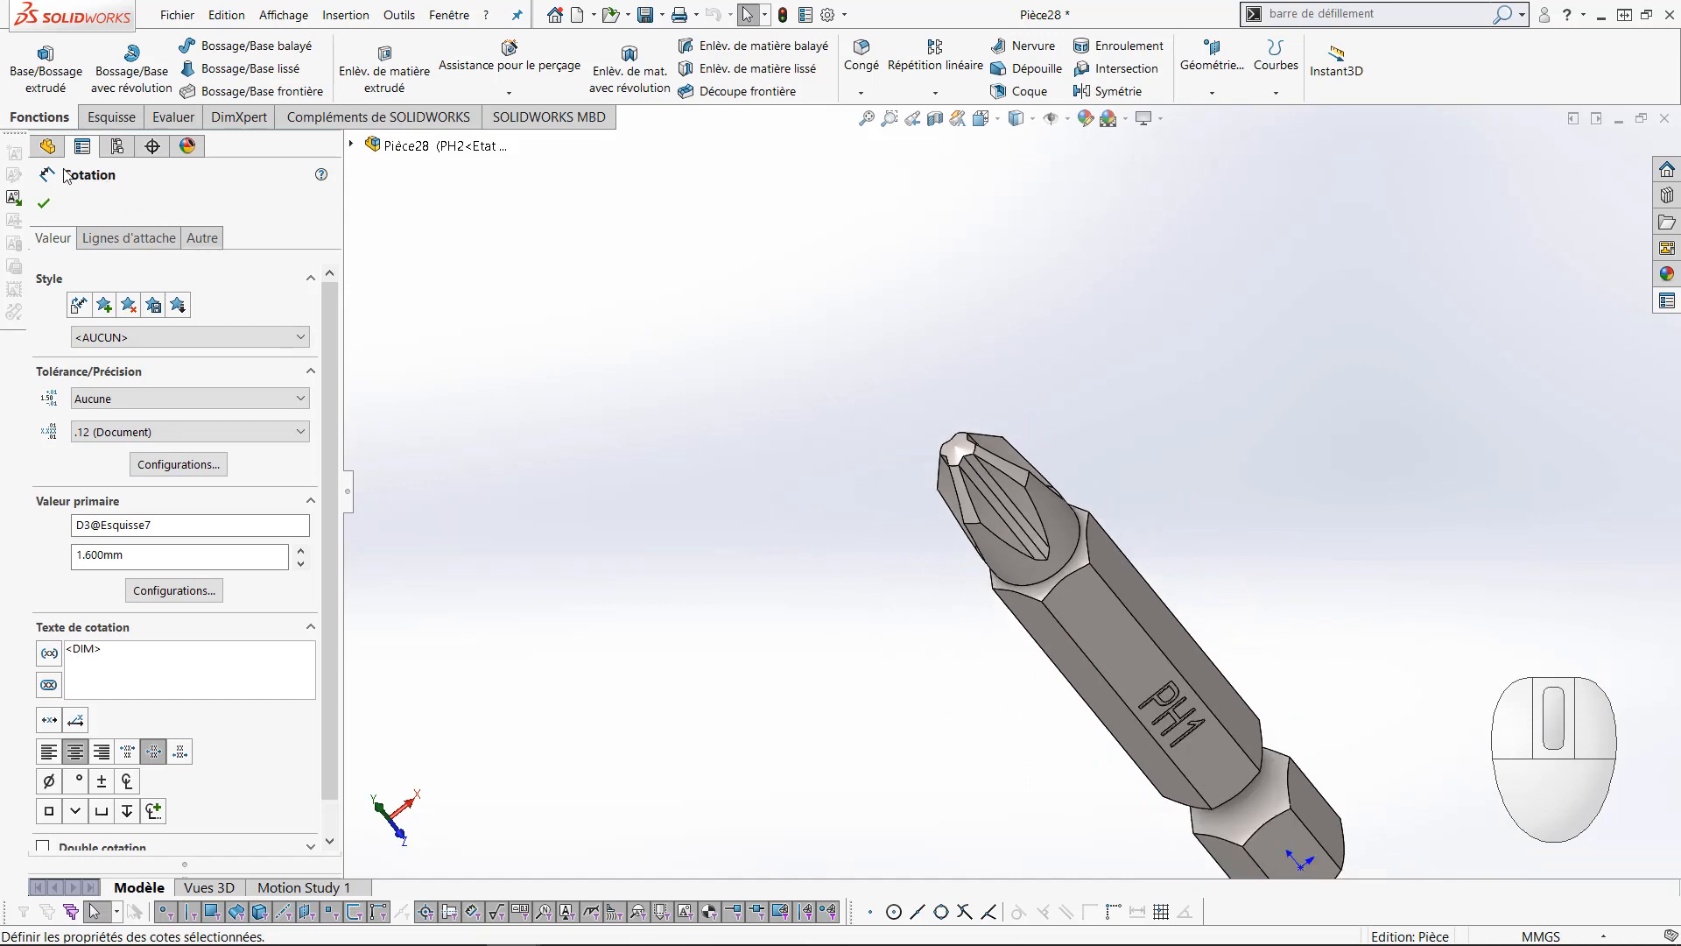
left_click(42, 203)
Alternate between the PH1 and PH2 configurations to compare their tip geometry, ending with PH2 active
left_click(116, 145)
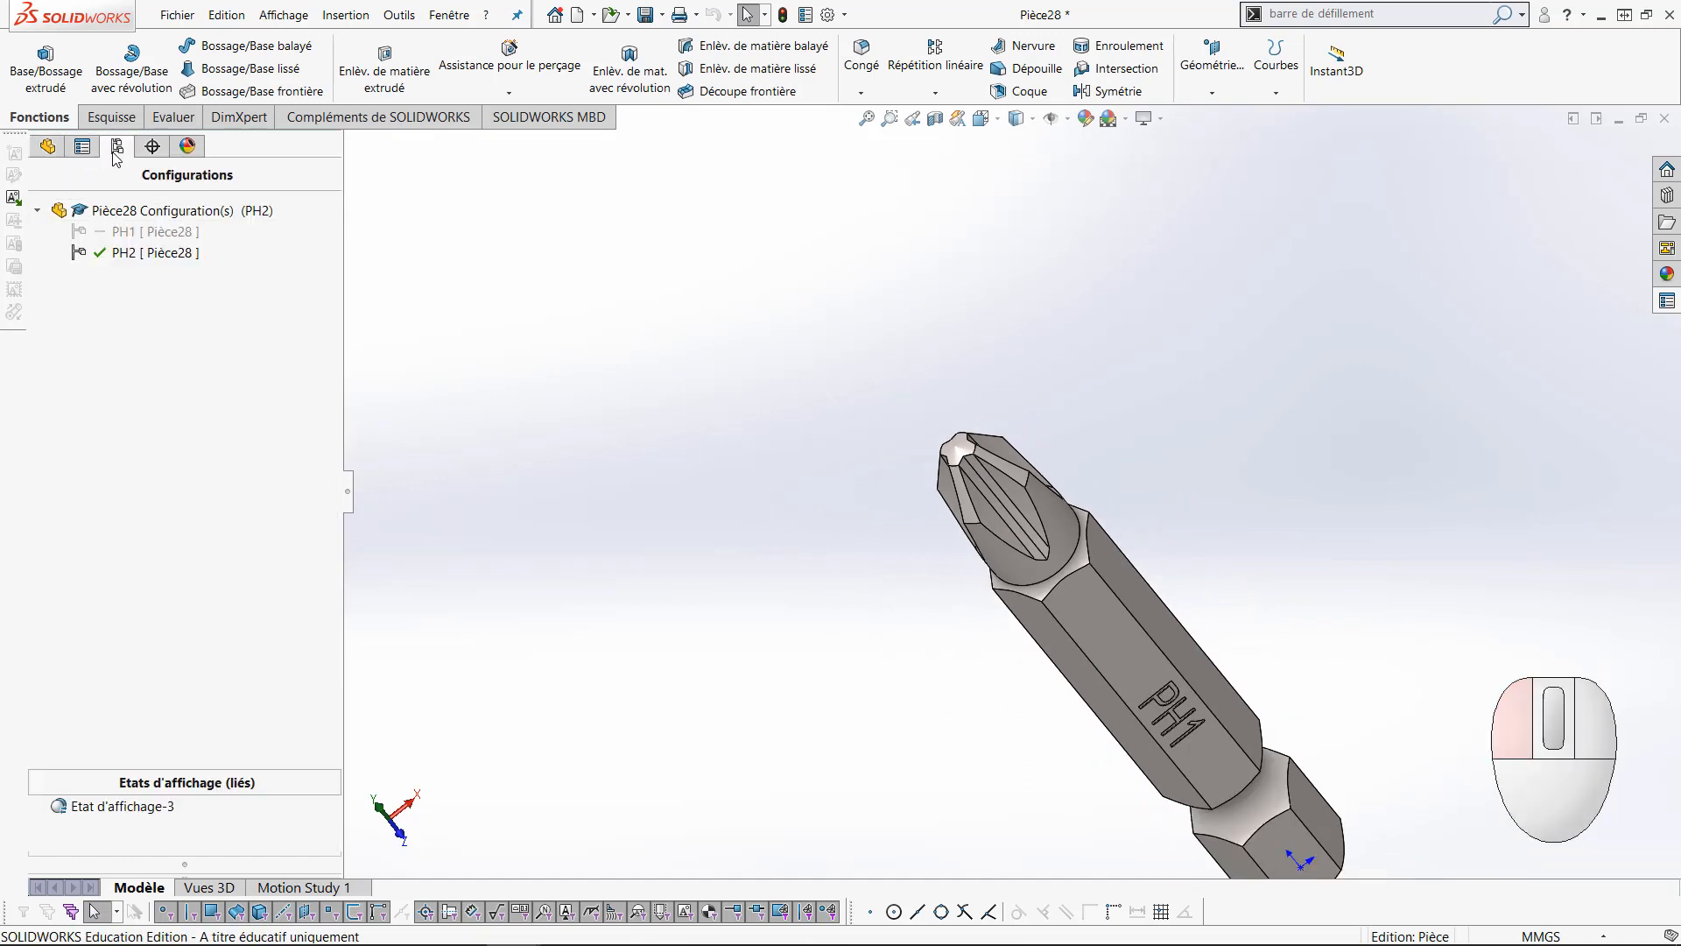
double_click(136, 231)
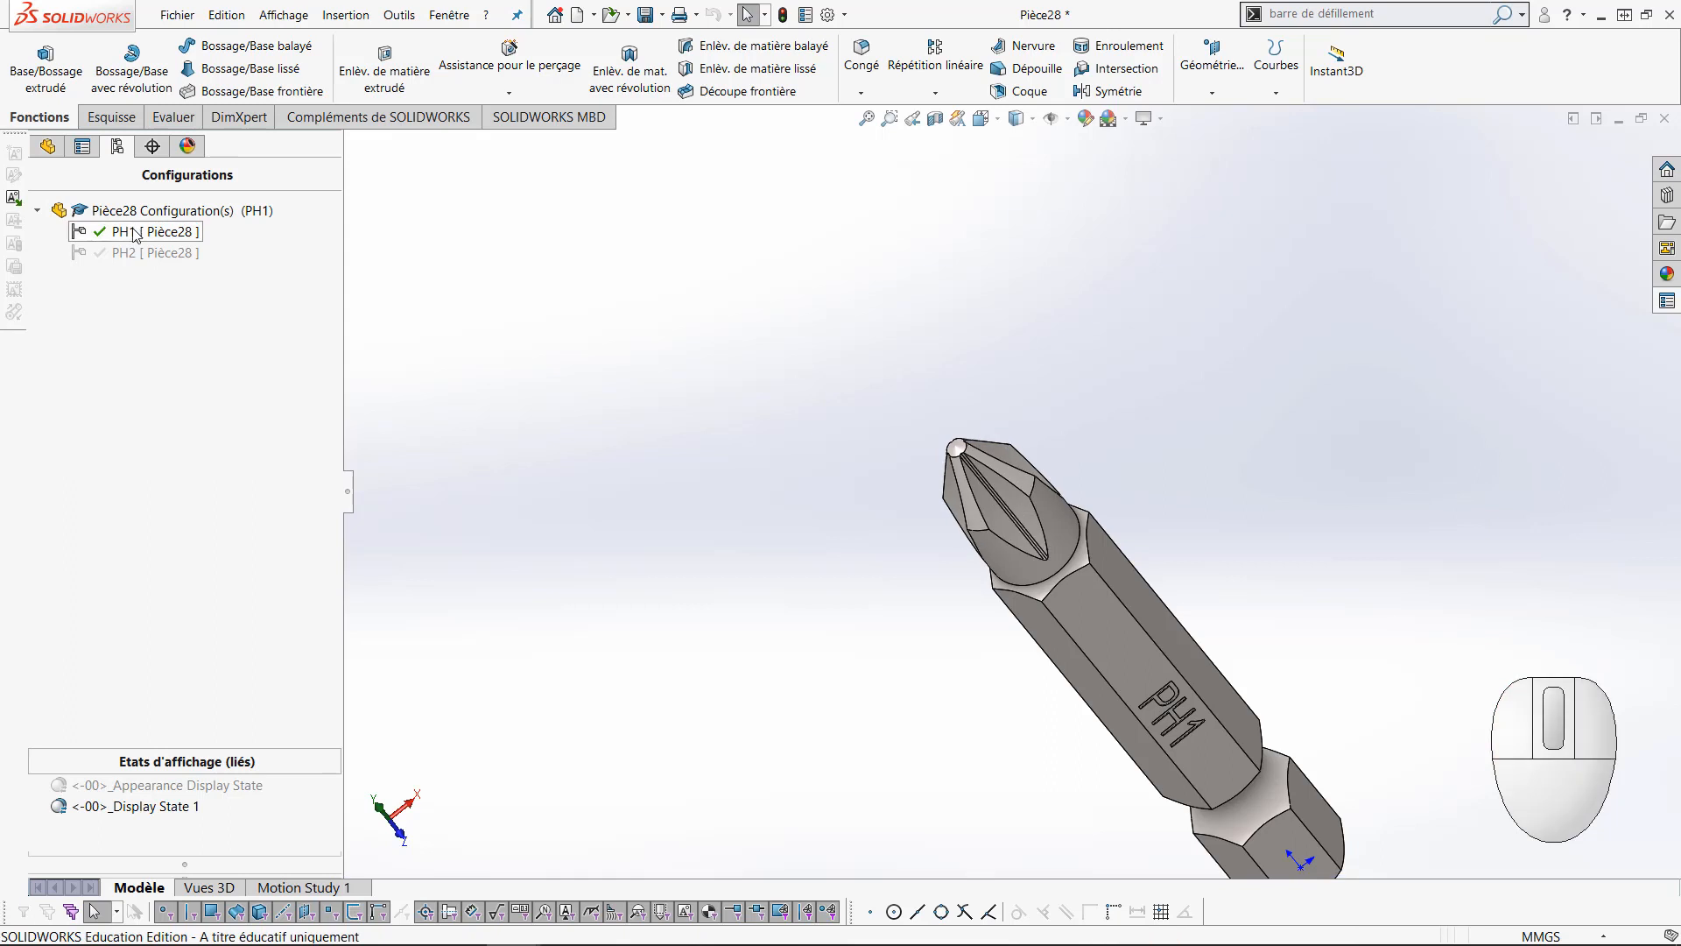
double_click(136, 252)
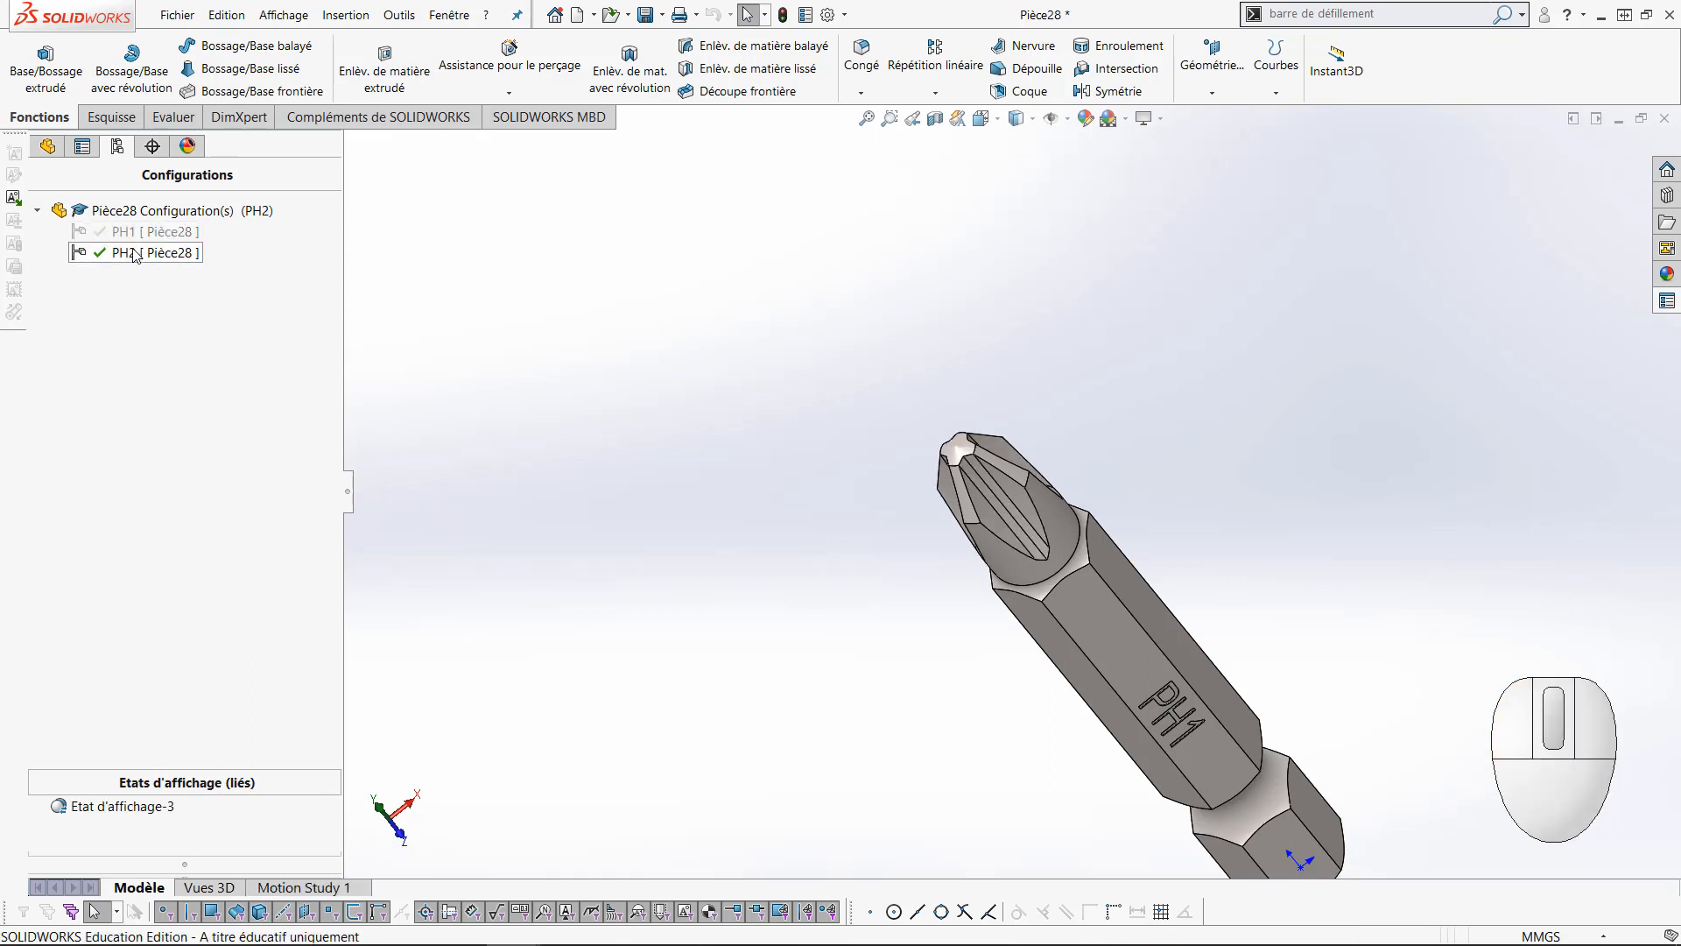
double_click(136, 231)
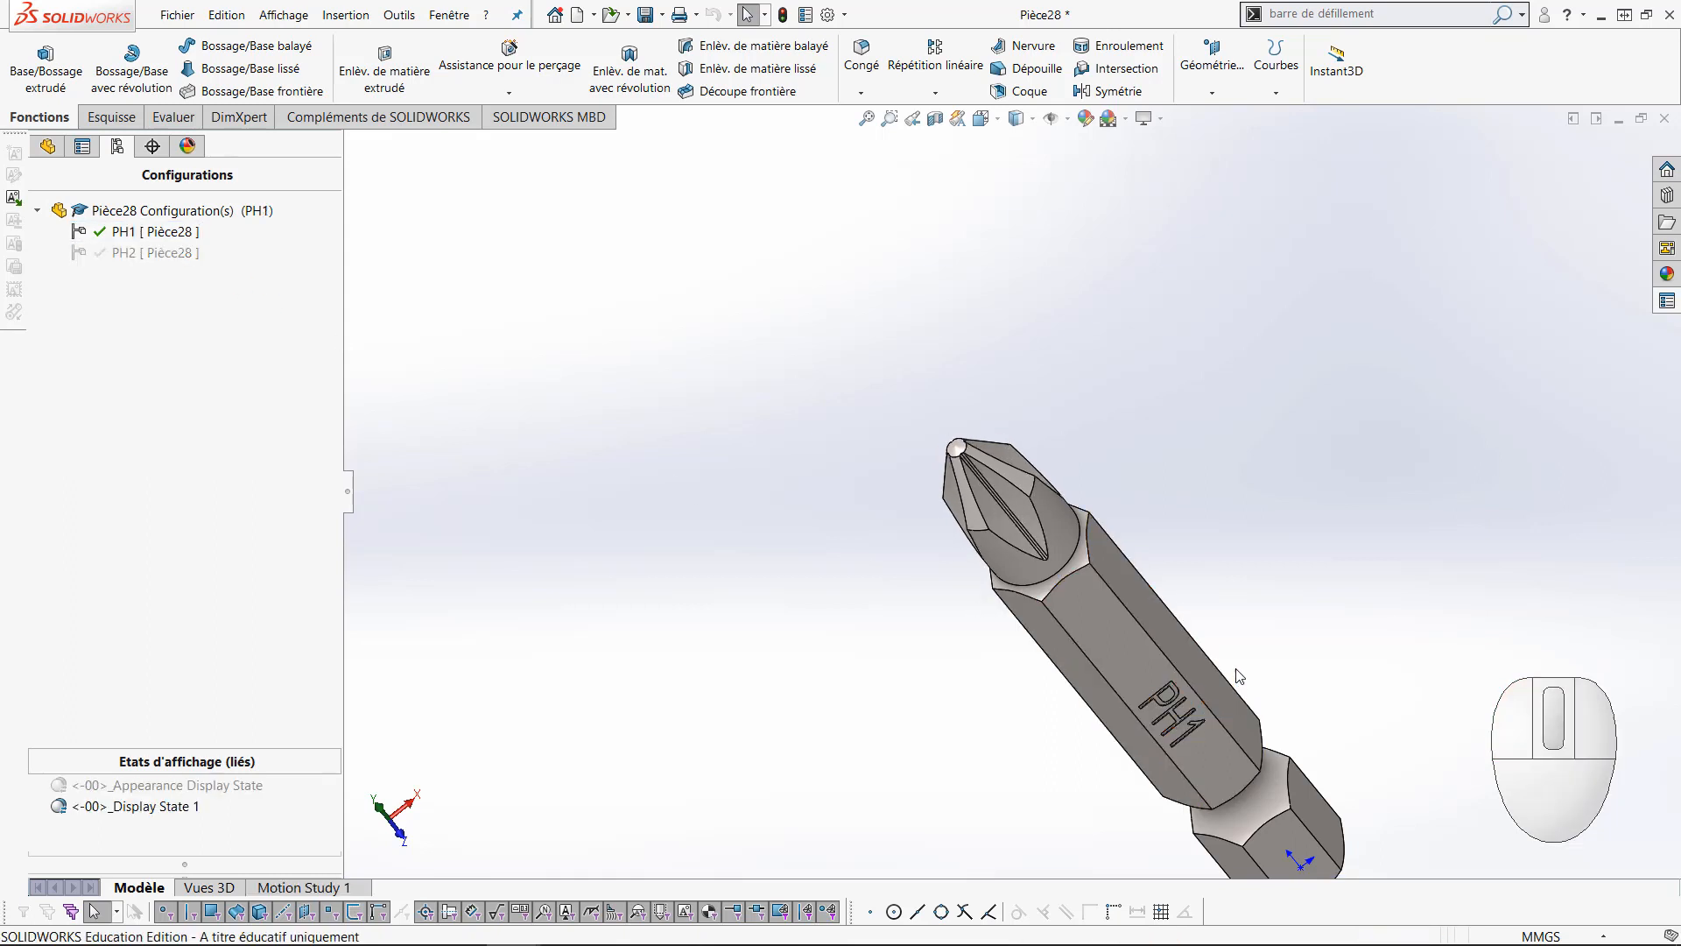
middle_click_drag(1225, 644, 1005, 488, "ctrl")
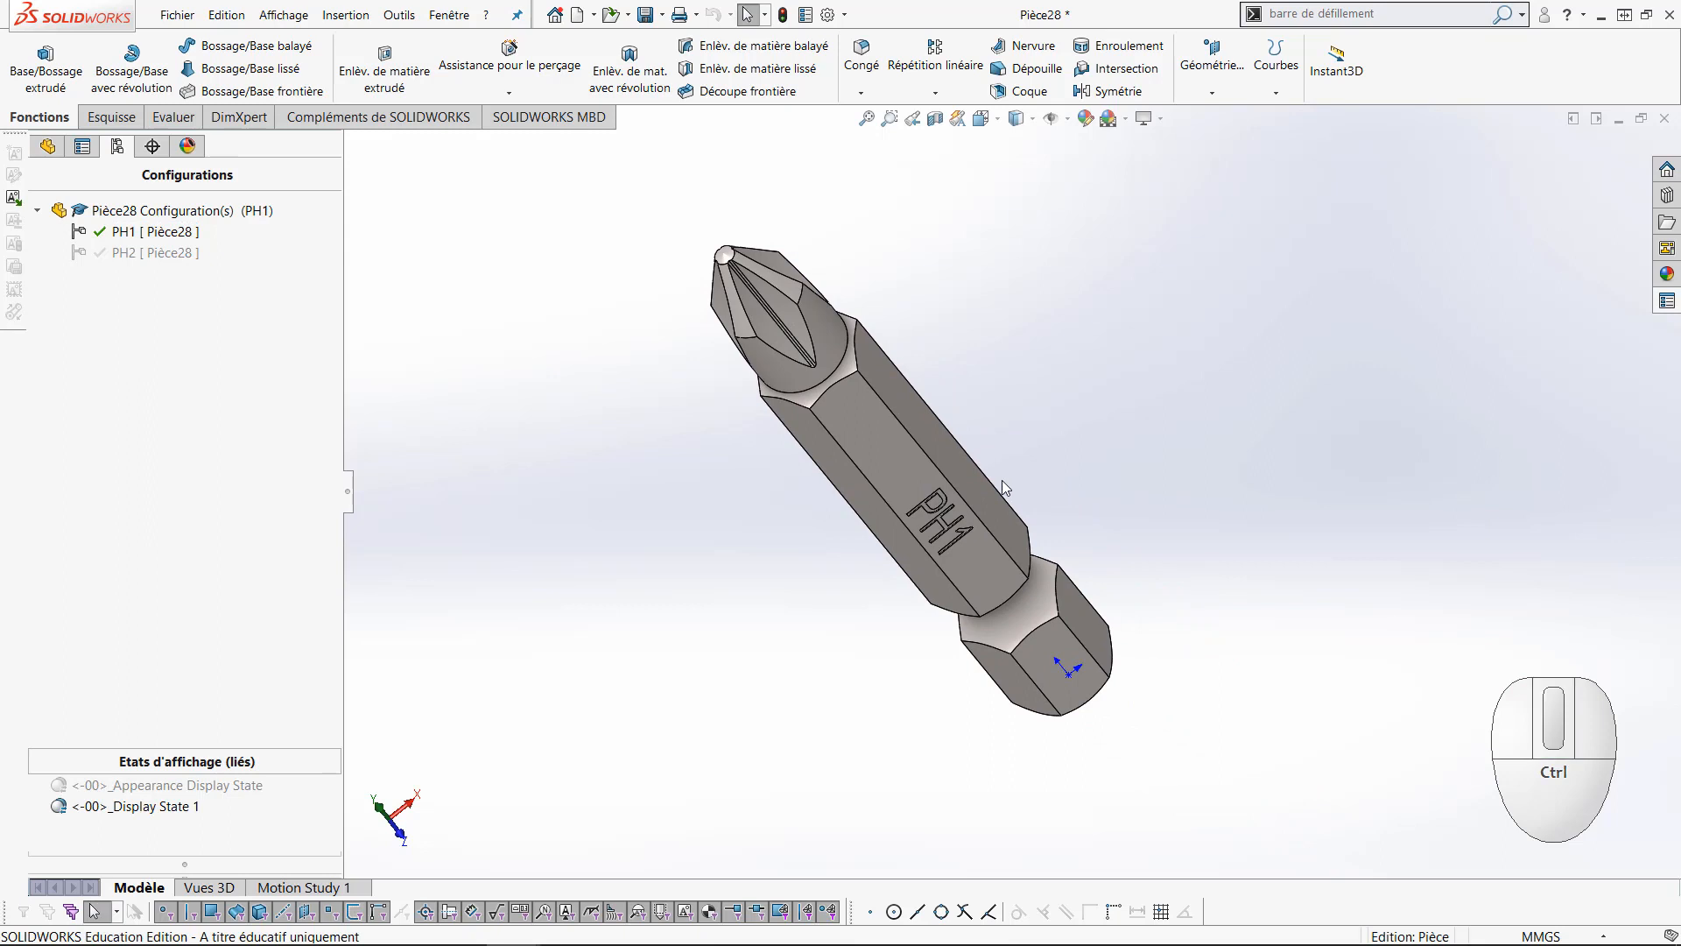
double_click(151, 254)
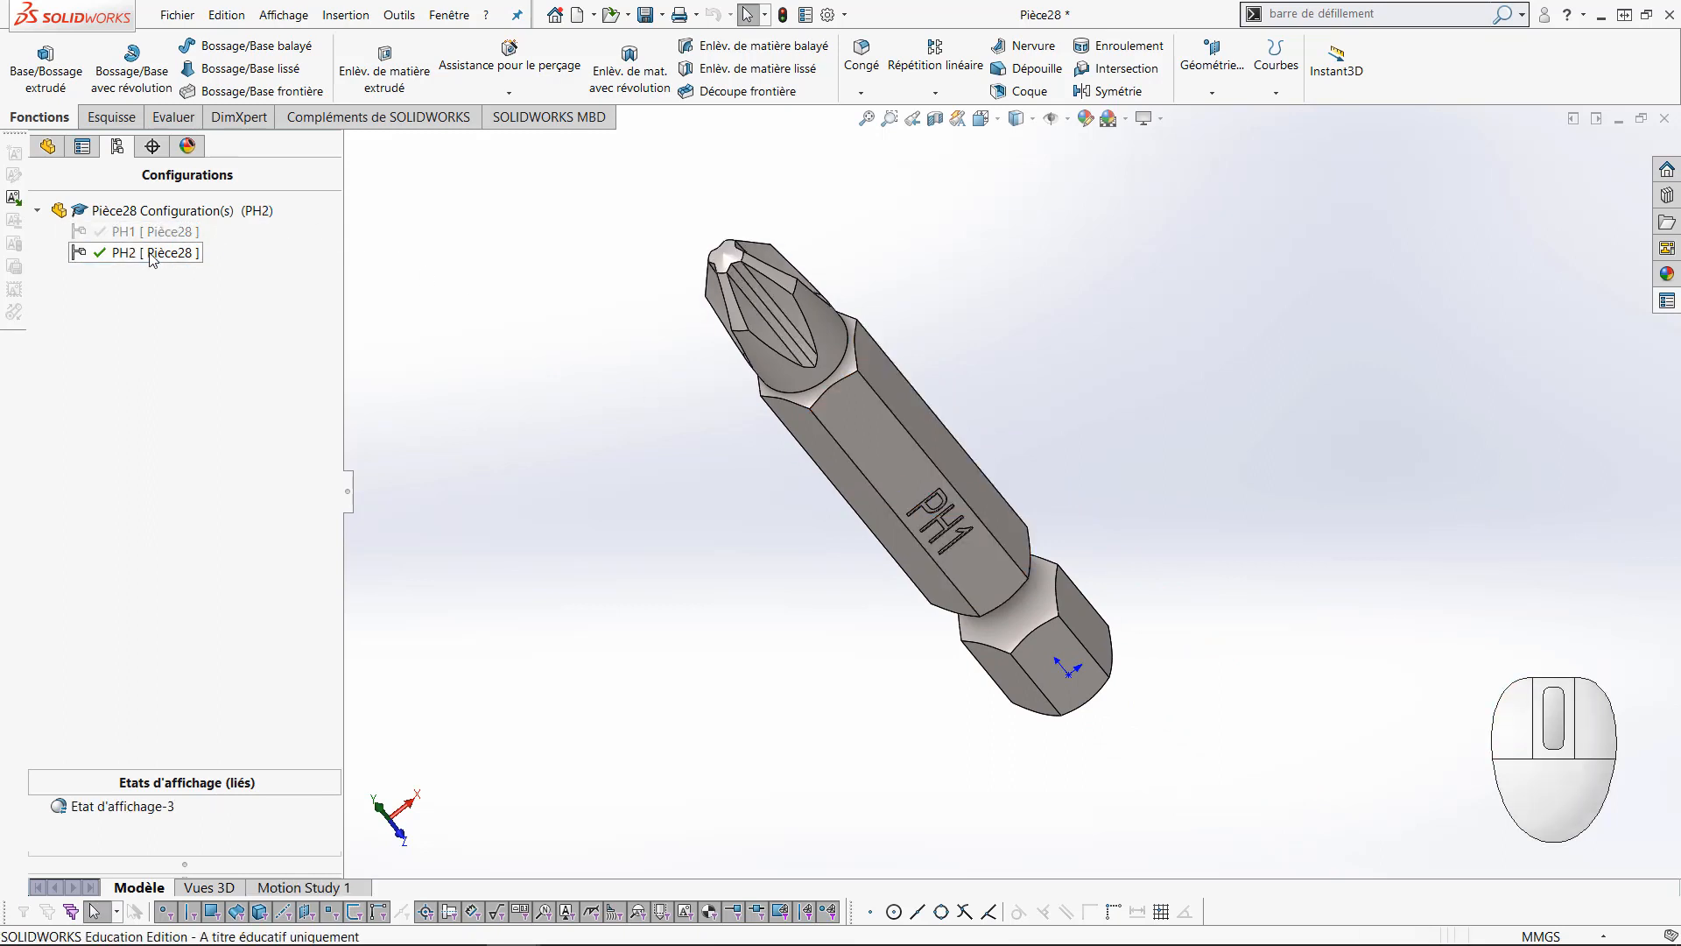
middle_click_drag(556, 506, 501, 428)
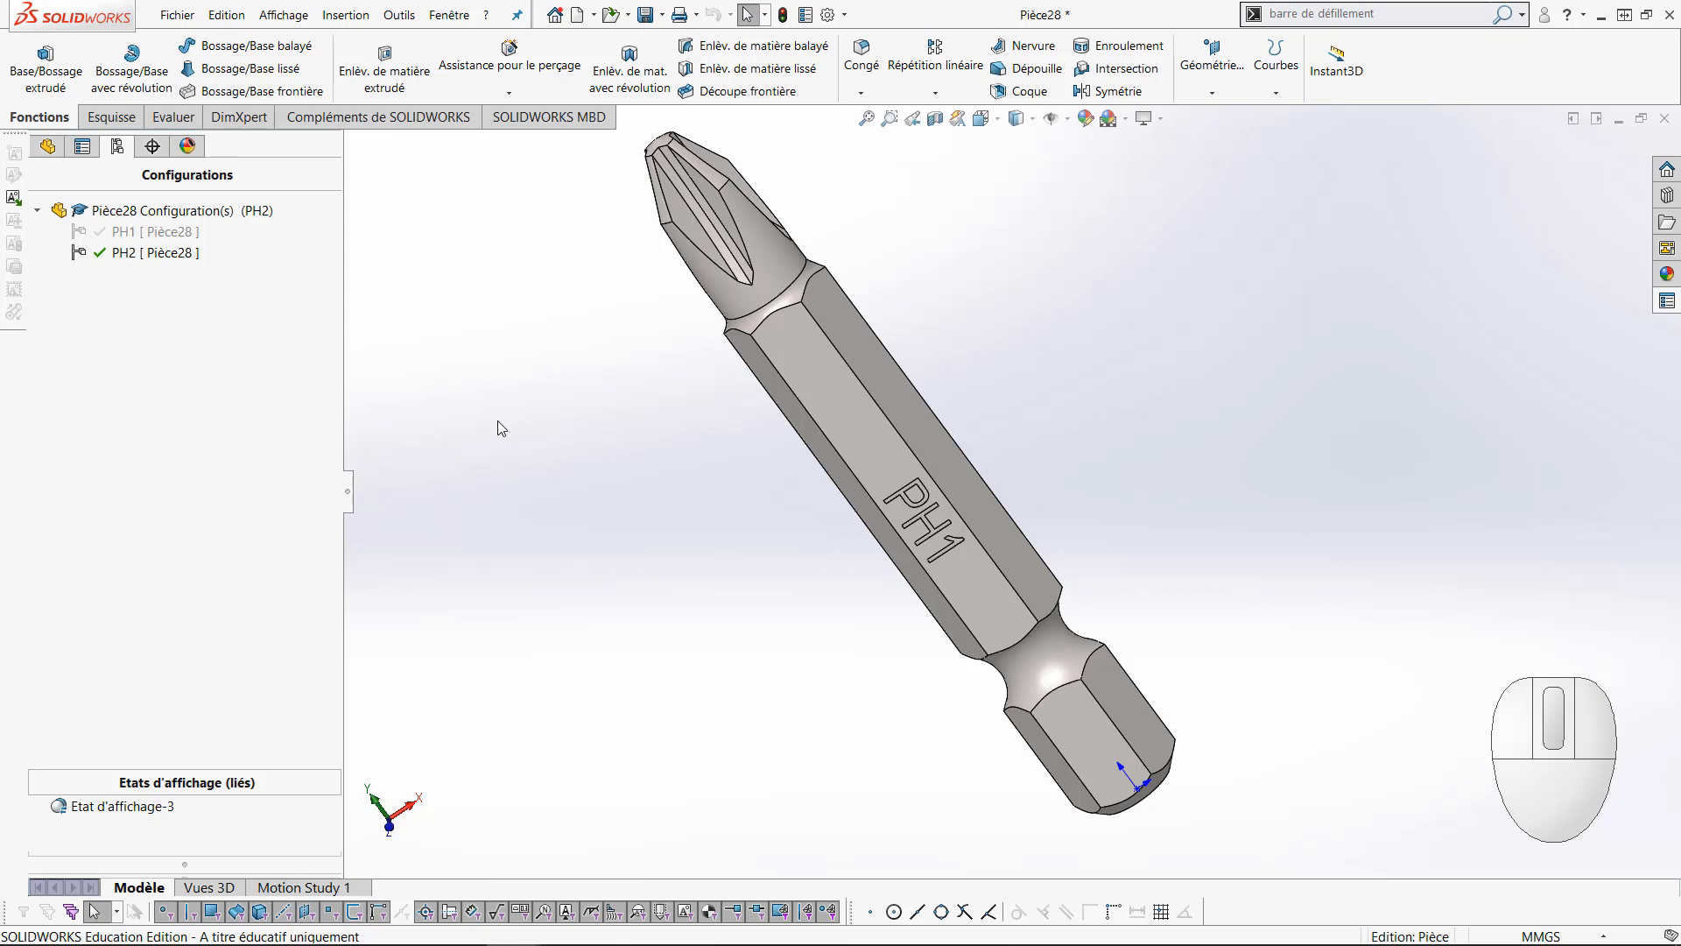
Enter the designer's name and set the date to 2019-10-18 in the custom properties of the PH2 configuration
left_click(1668, 302)
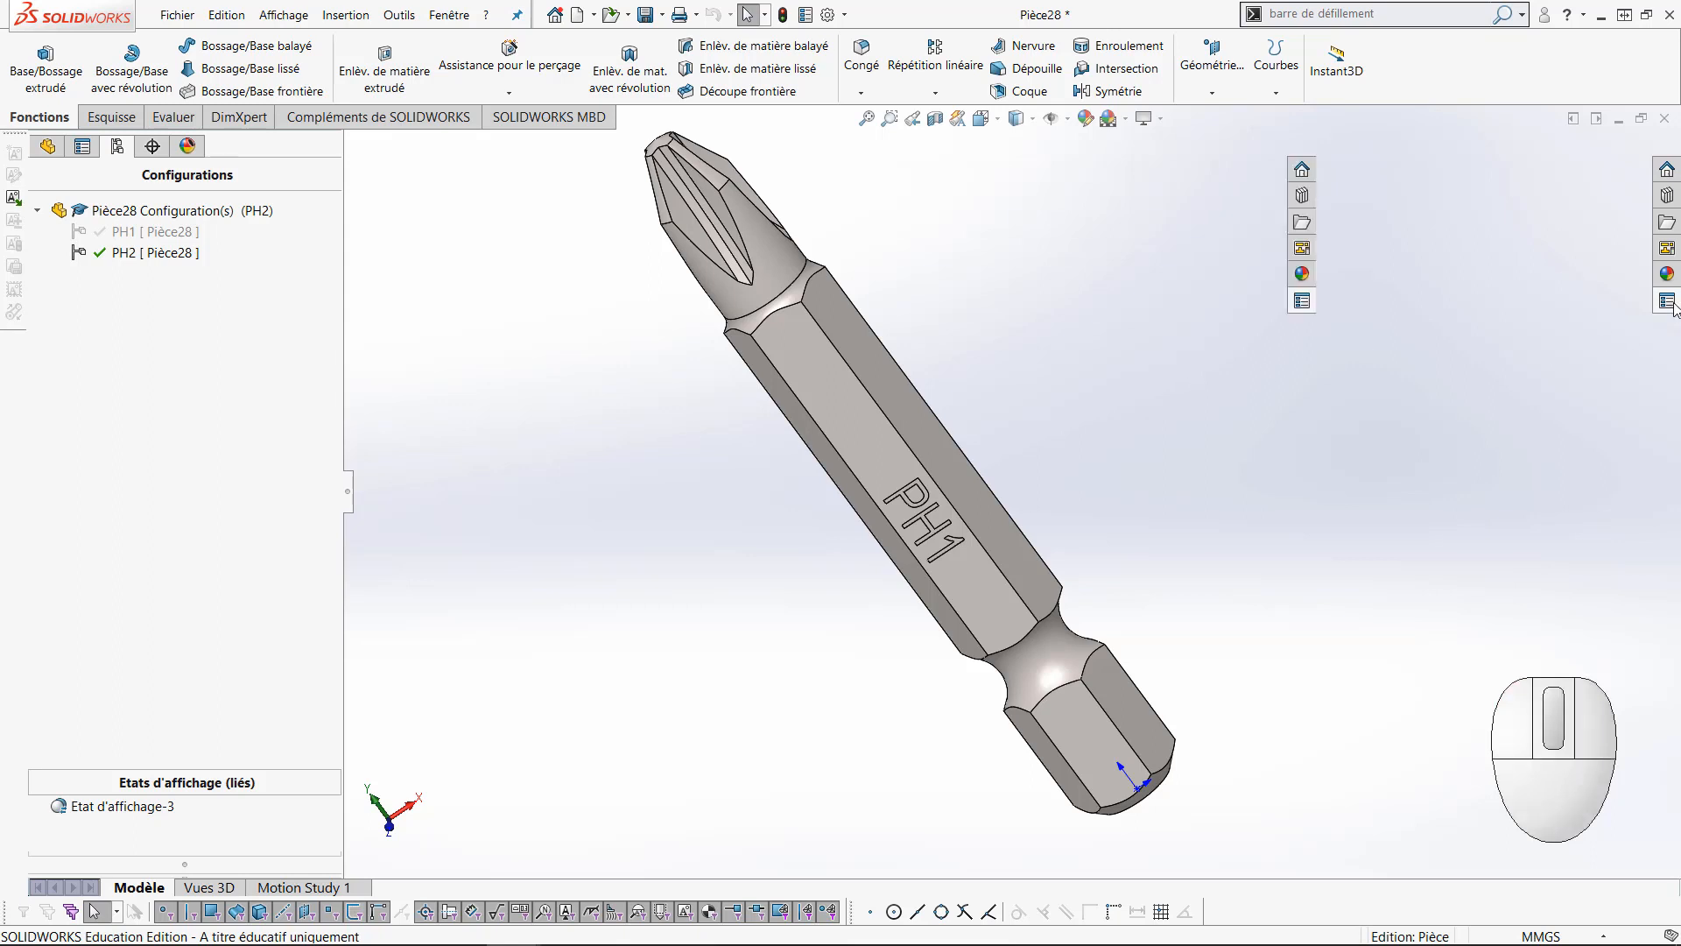
scroll(1463, 382, "up", 1)
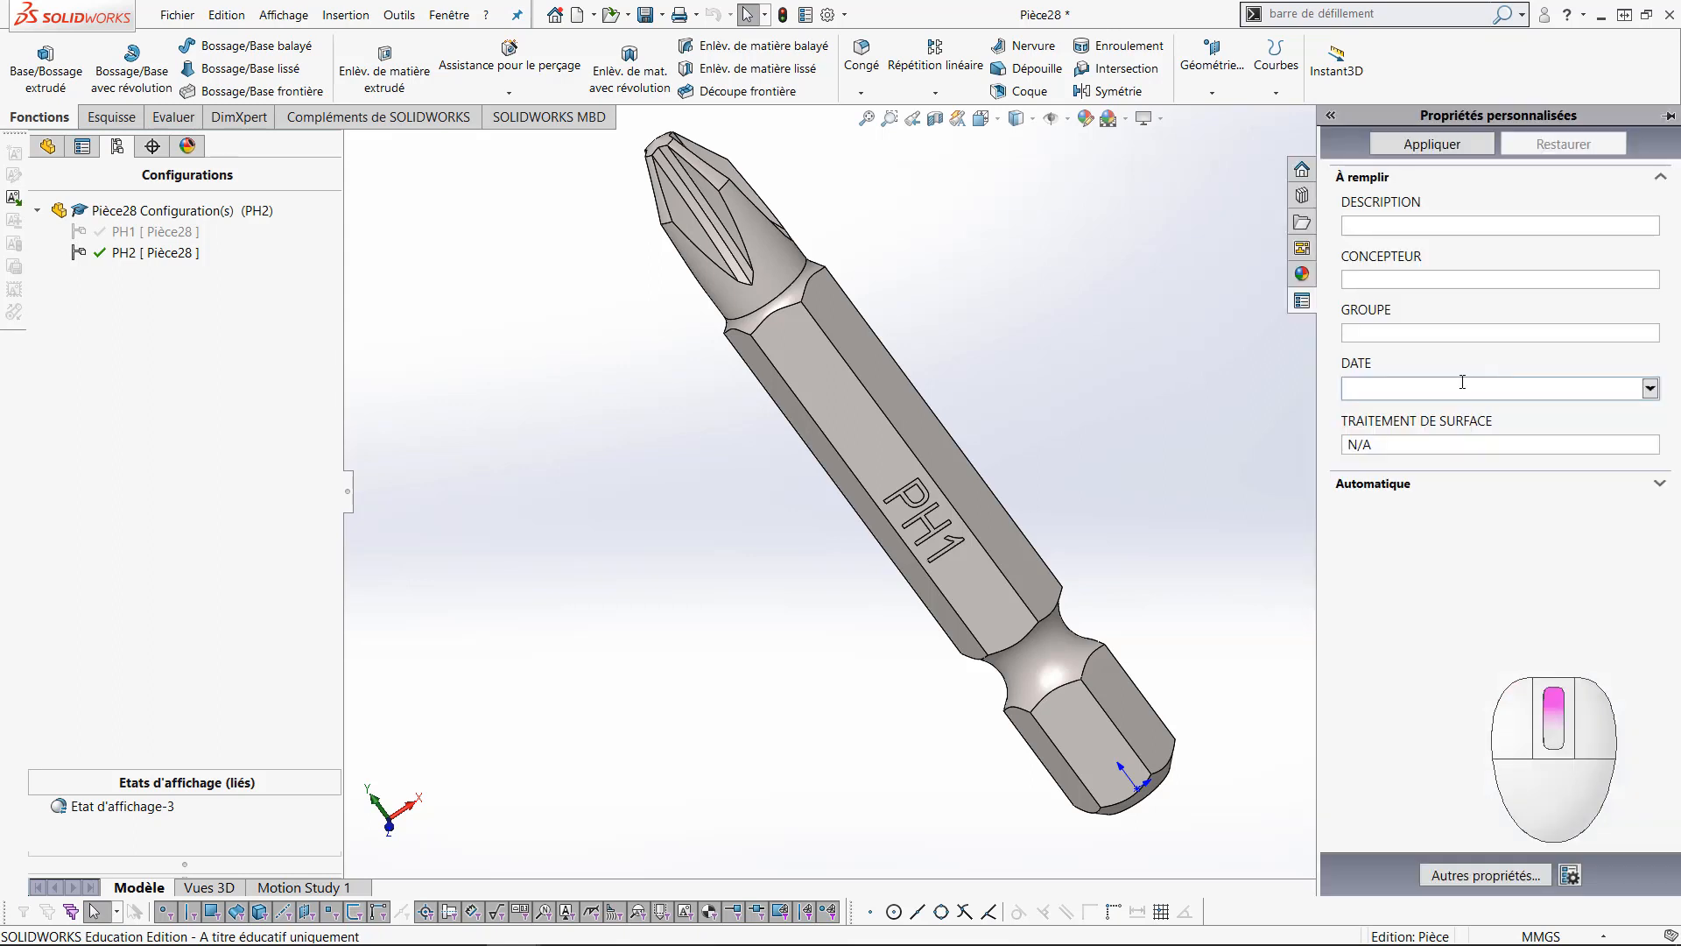
left_click(1403, 280)
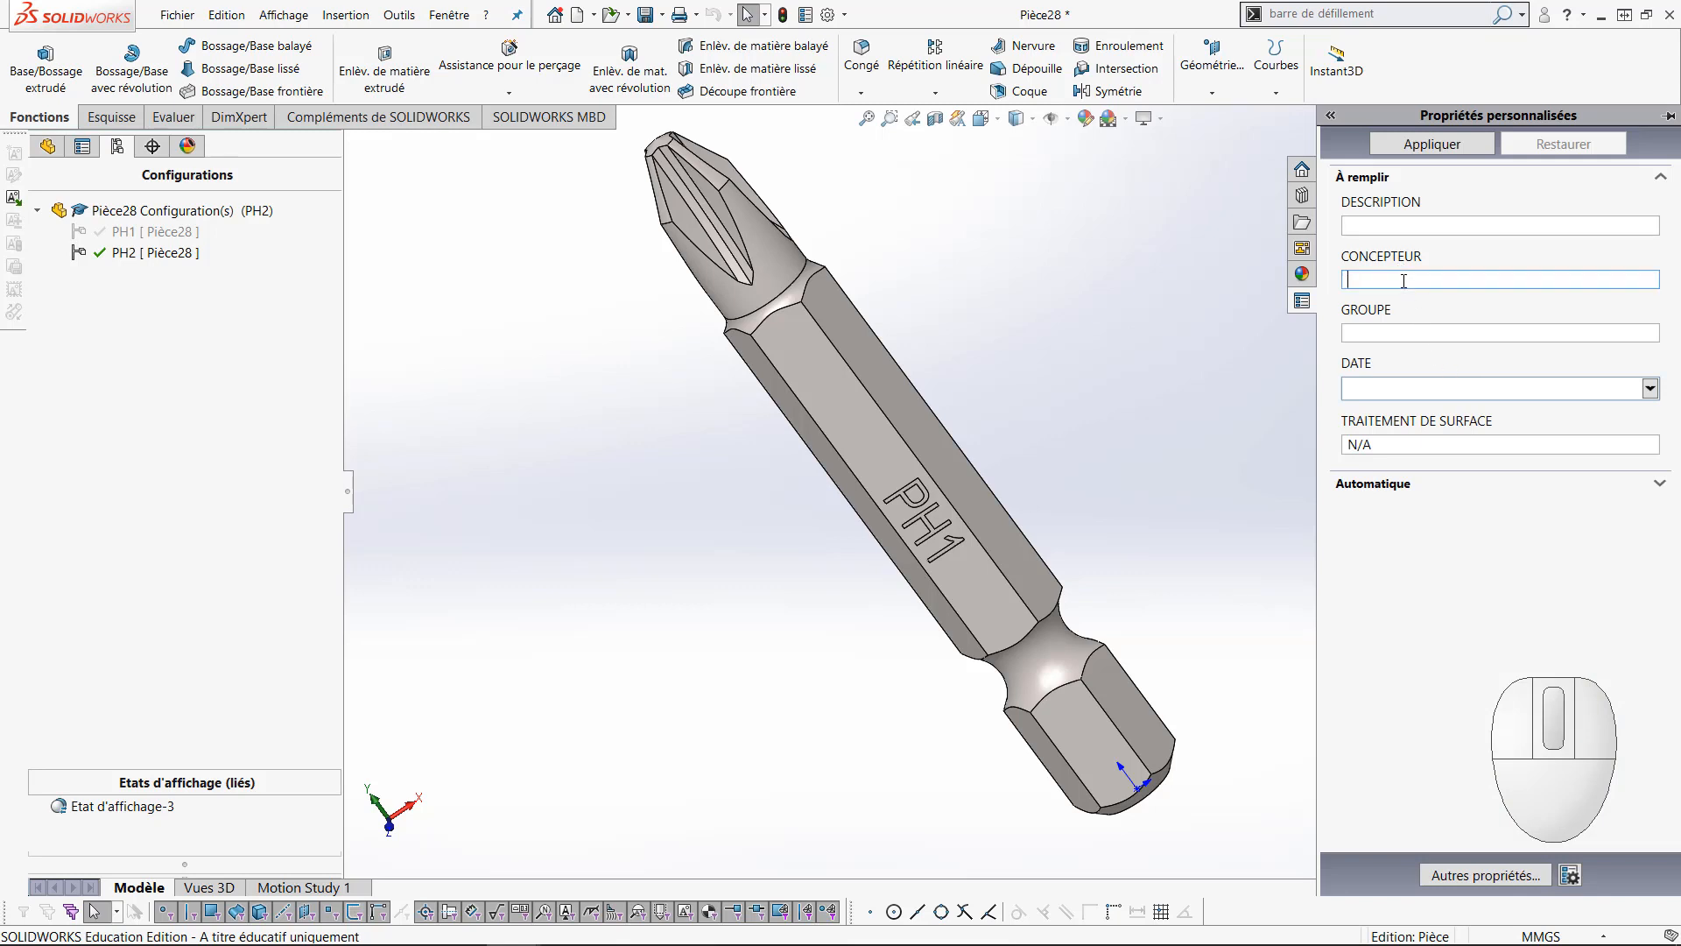
type("IDRISS A")
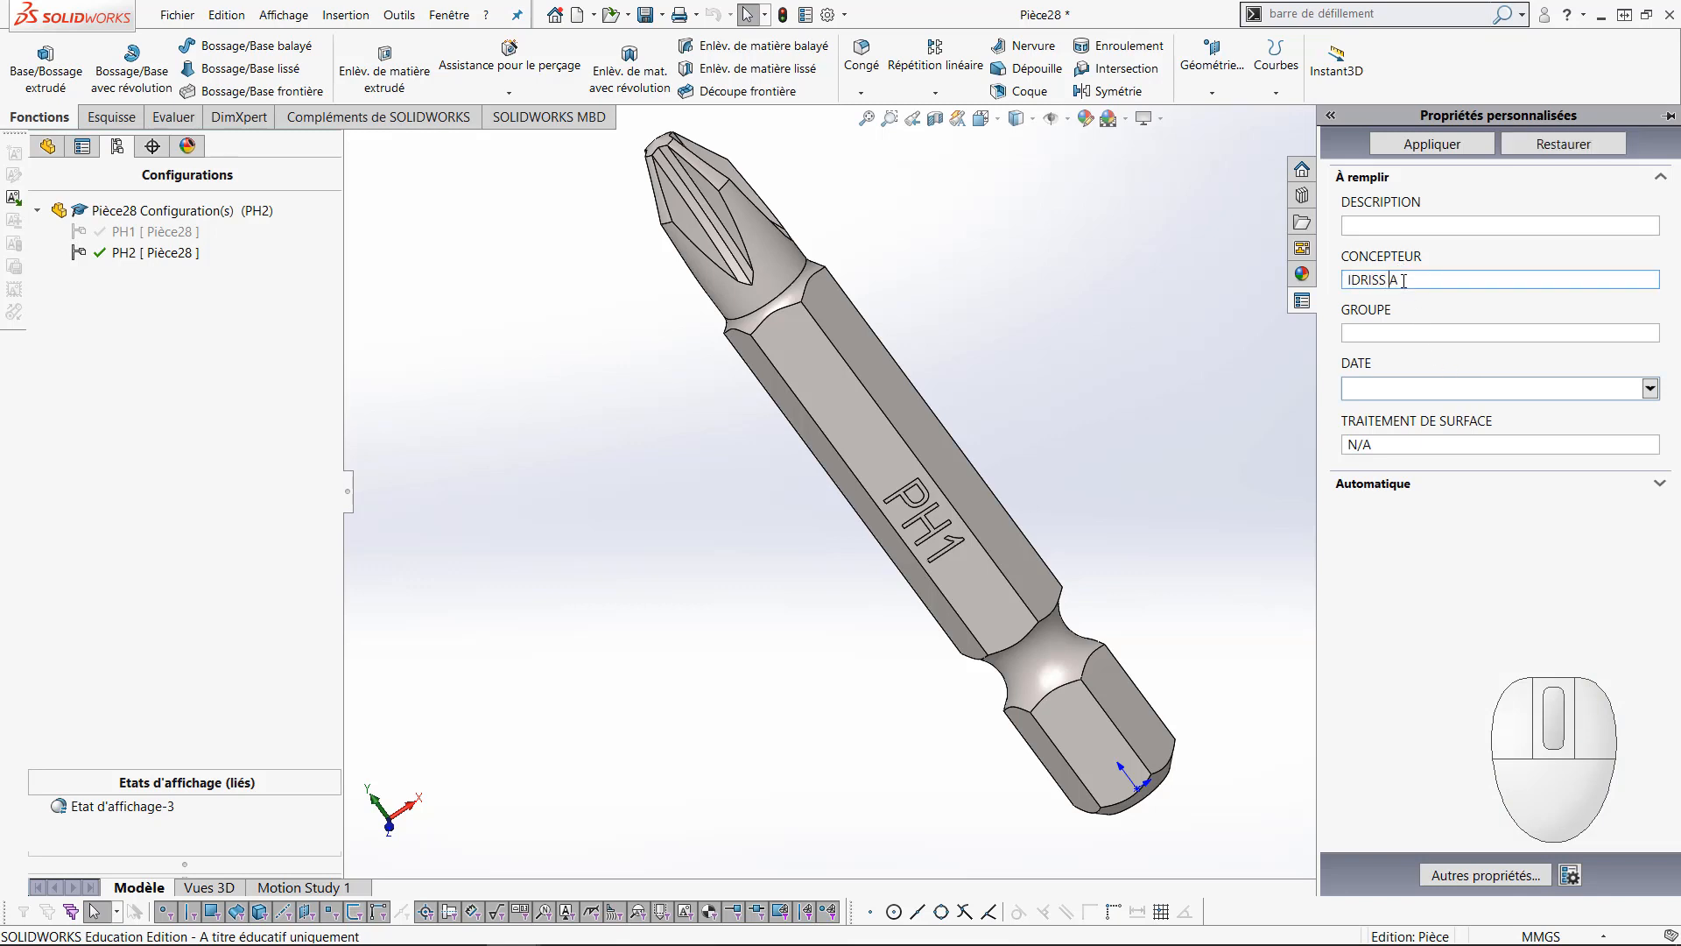
type("MMARA")
left_click(1651, 389)
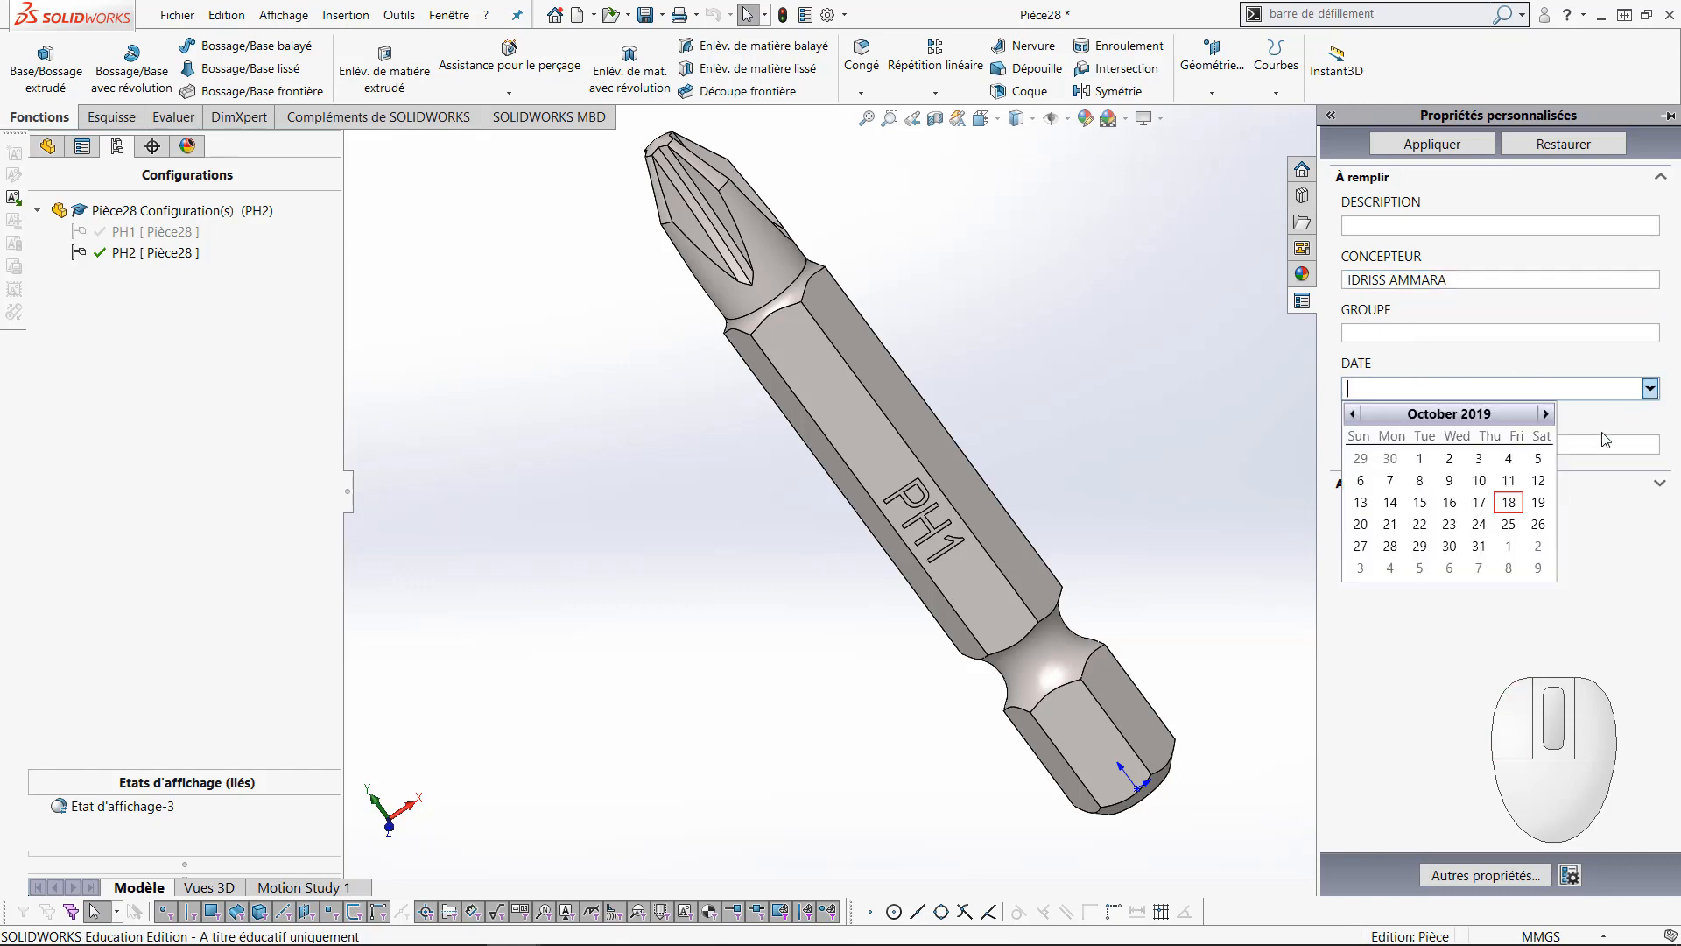
left_click(1518, 508)
left_click(1212, 420)
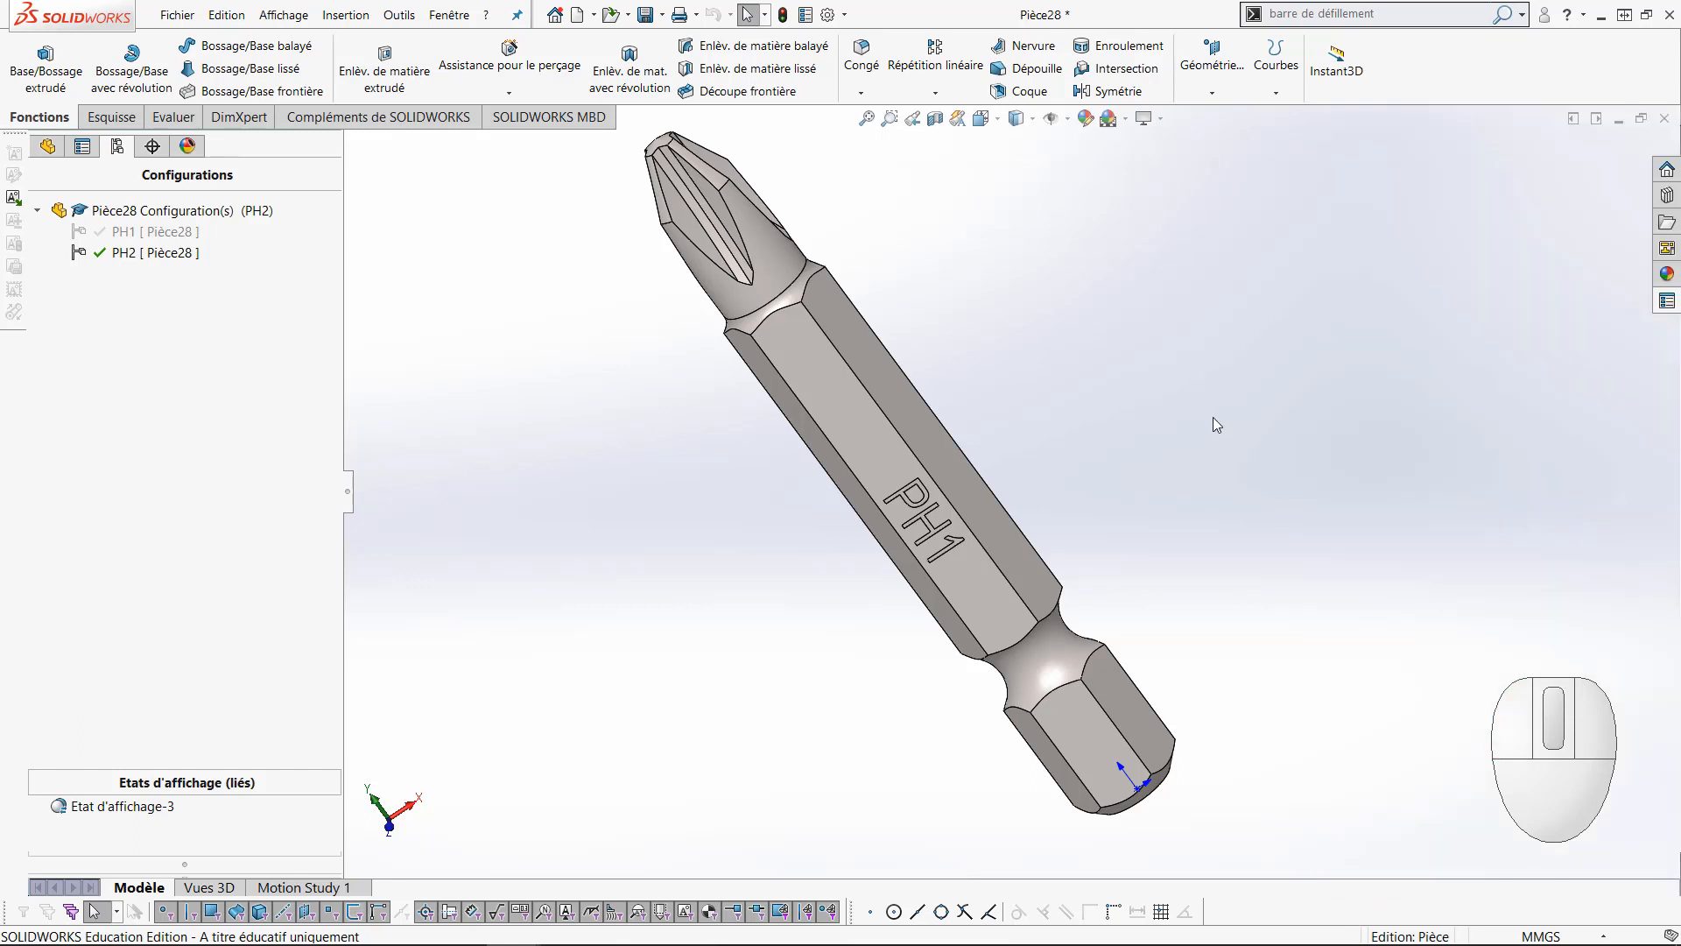
Set the description property of the PH2 configuration to PH2 and apply the custom properties
left_click(1666, 300)
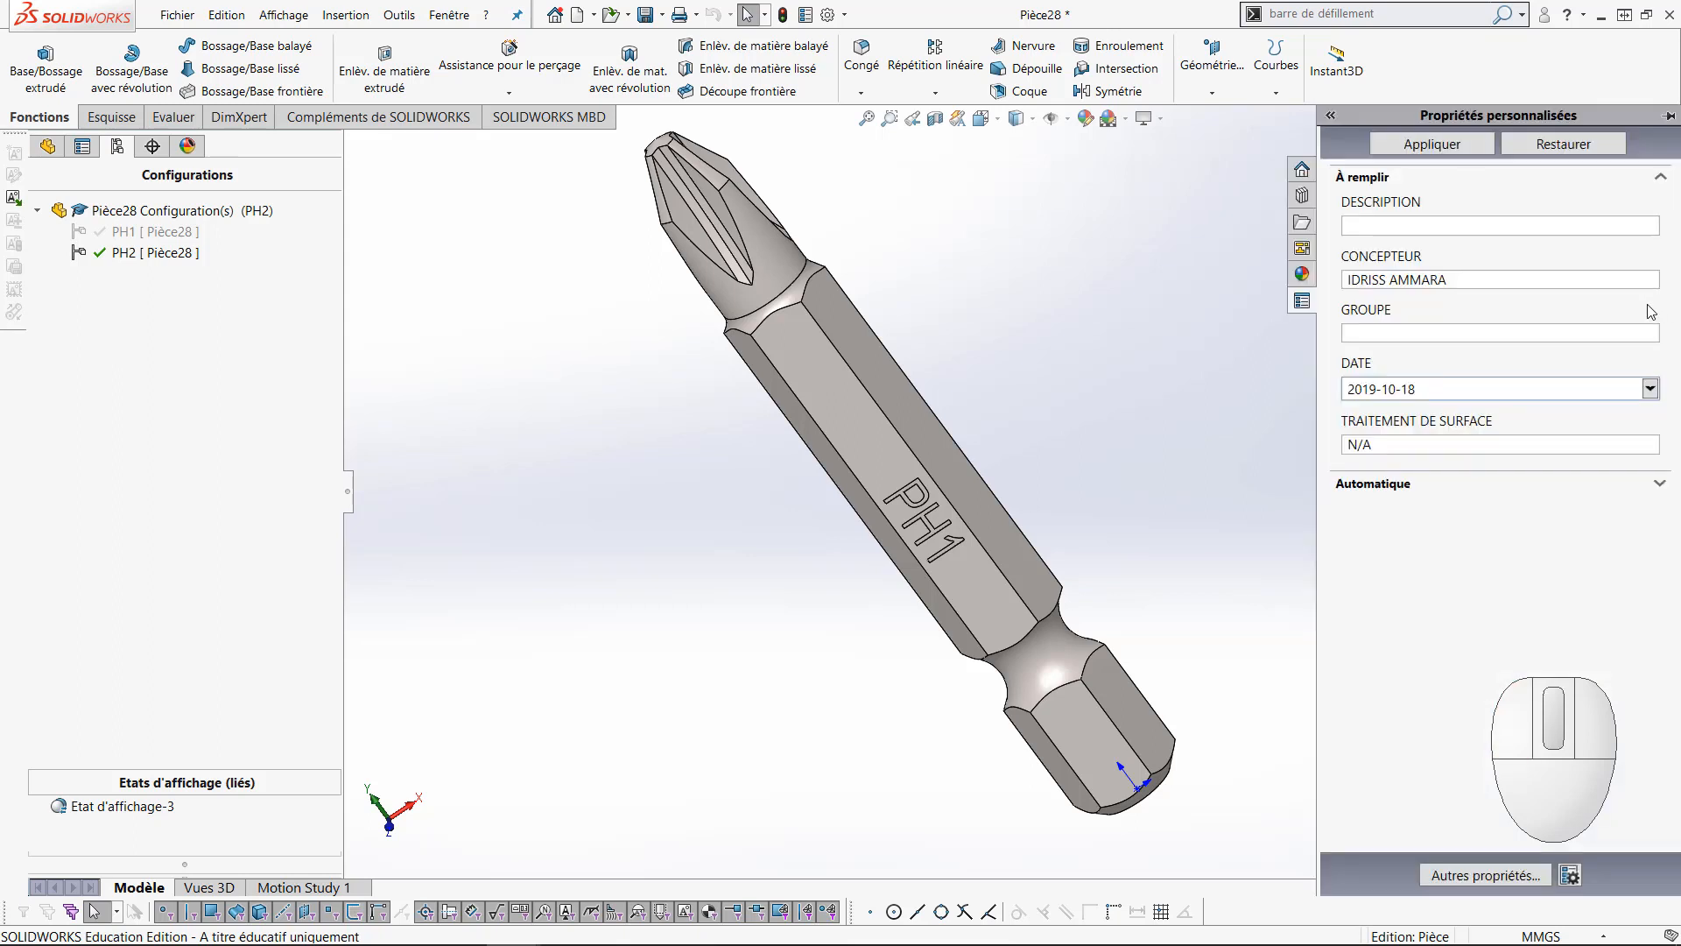
left_click(1452, 225)
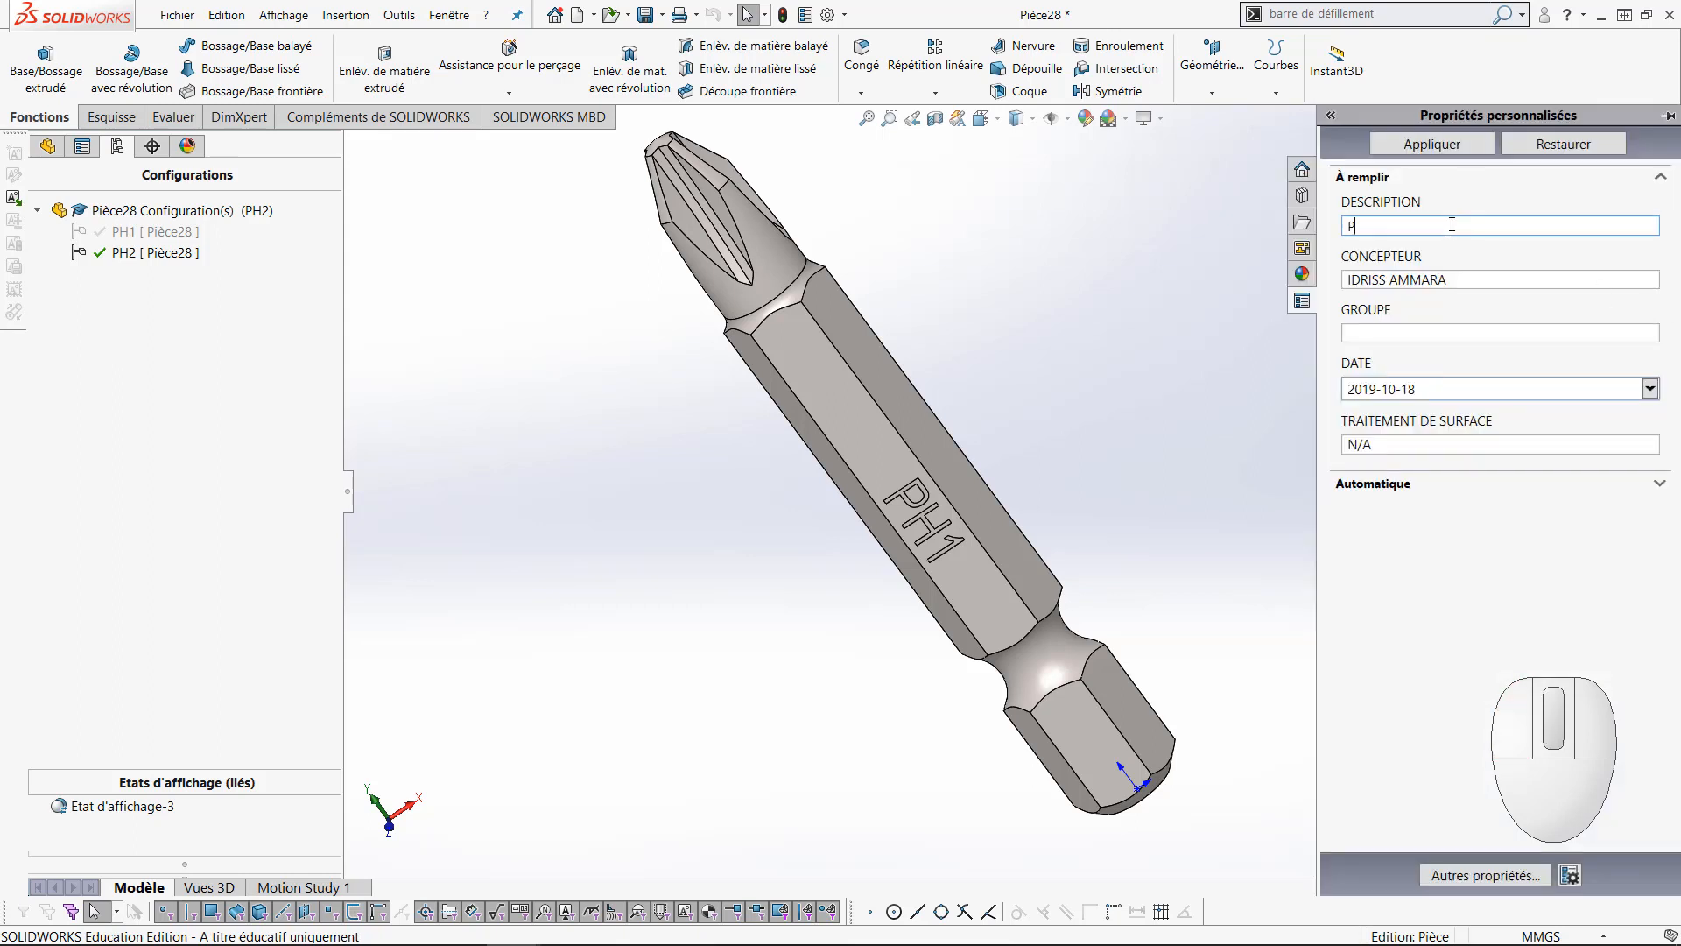
type("h2")
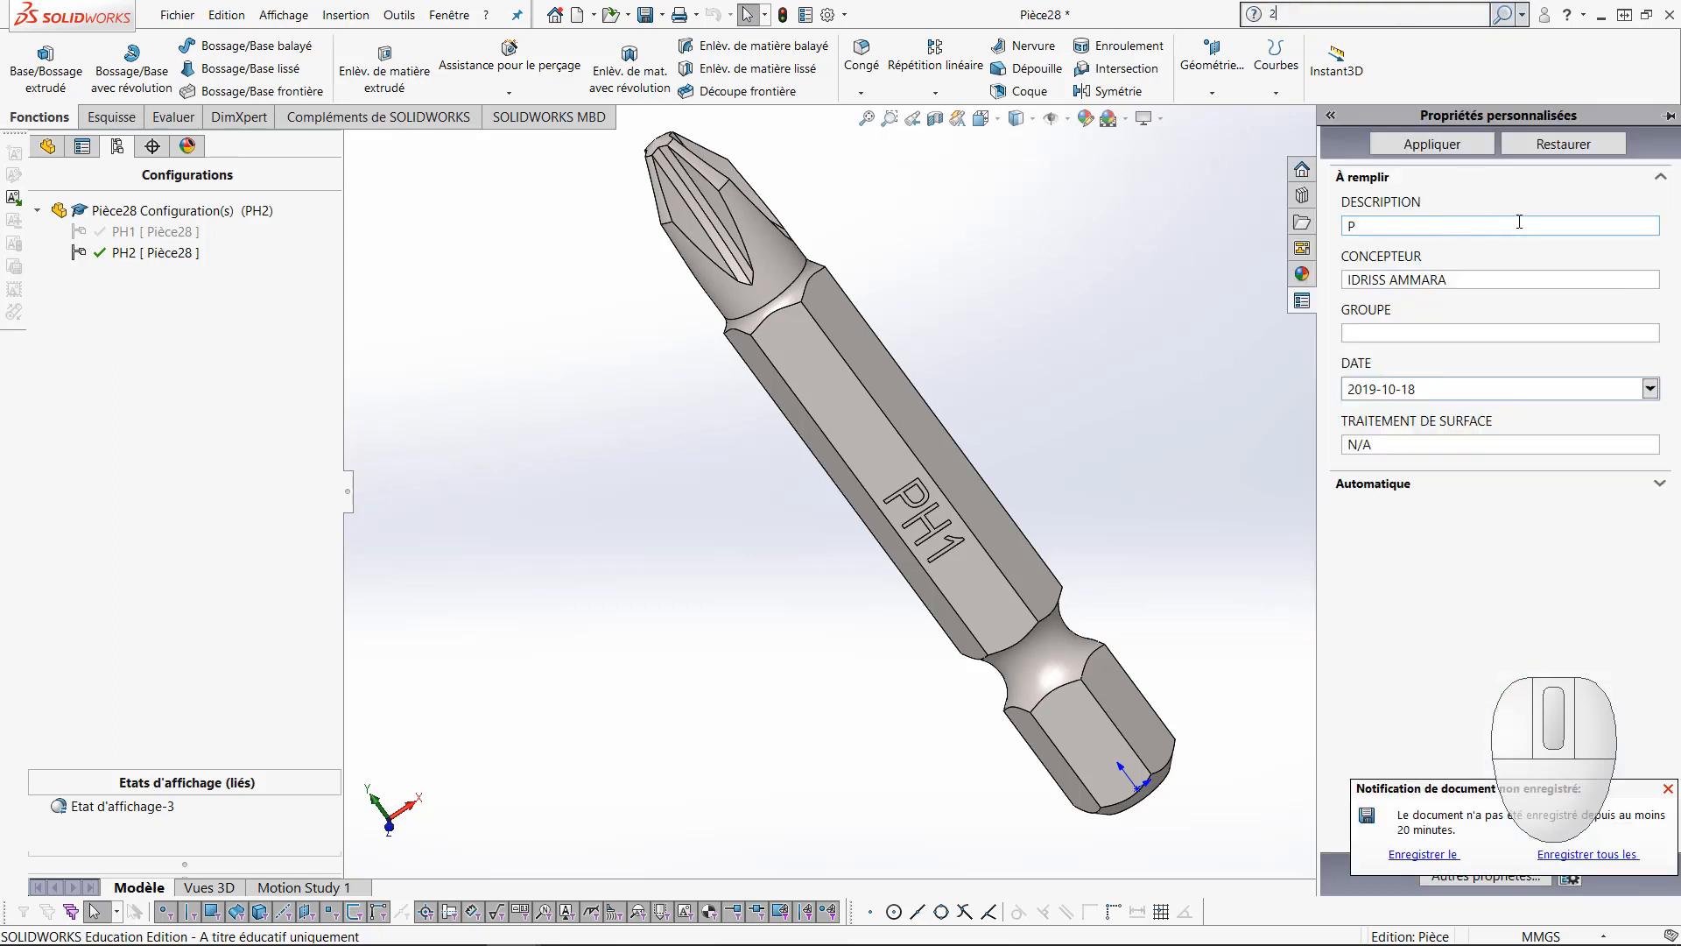
type("PH2")
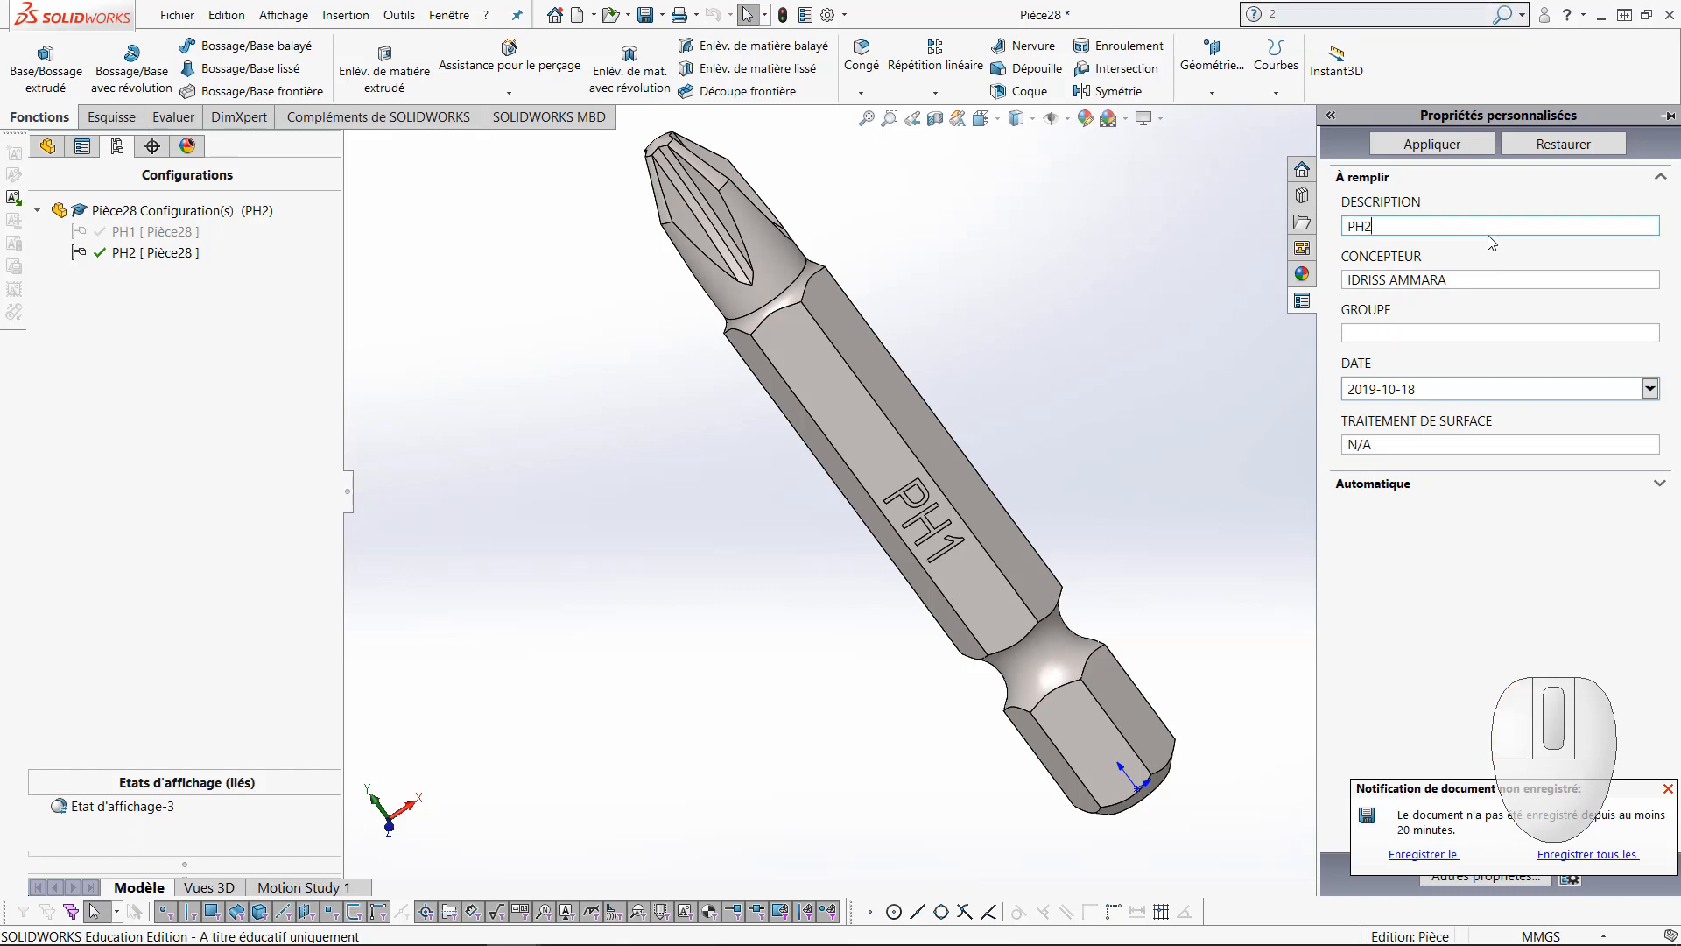
left_click(1462, 146)
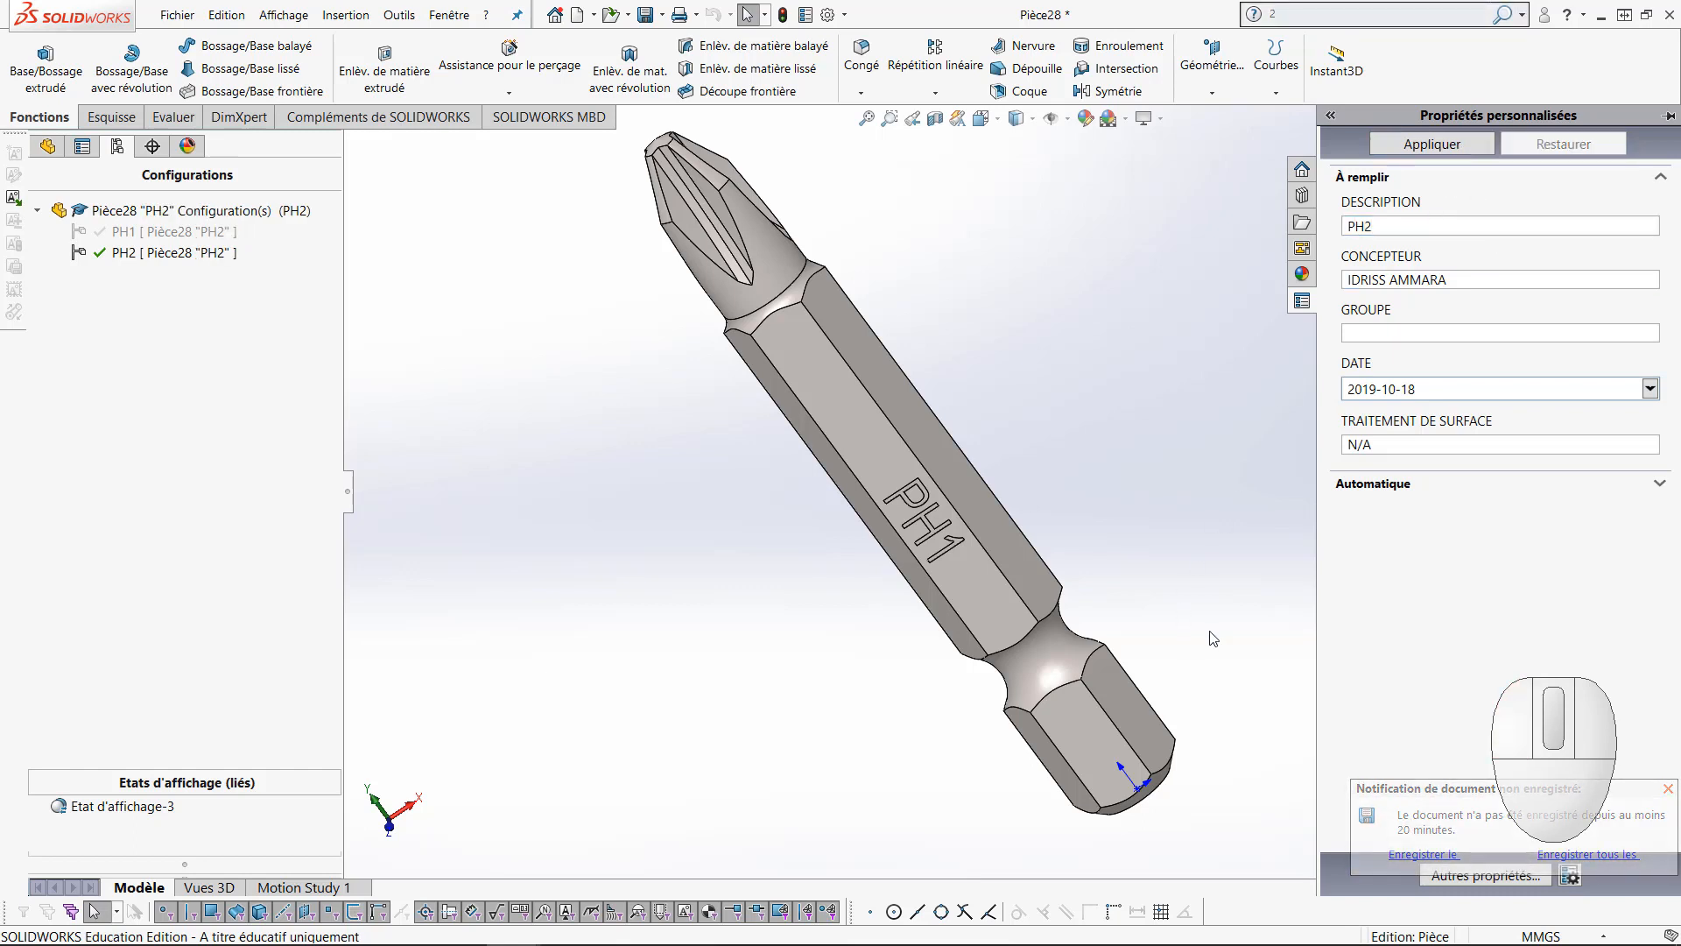
left_click(1220, 633)
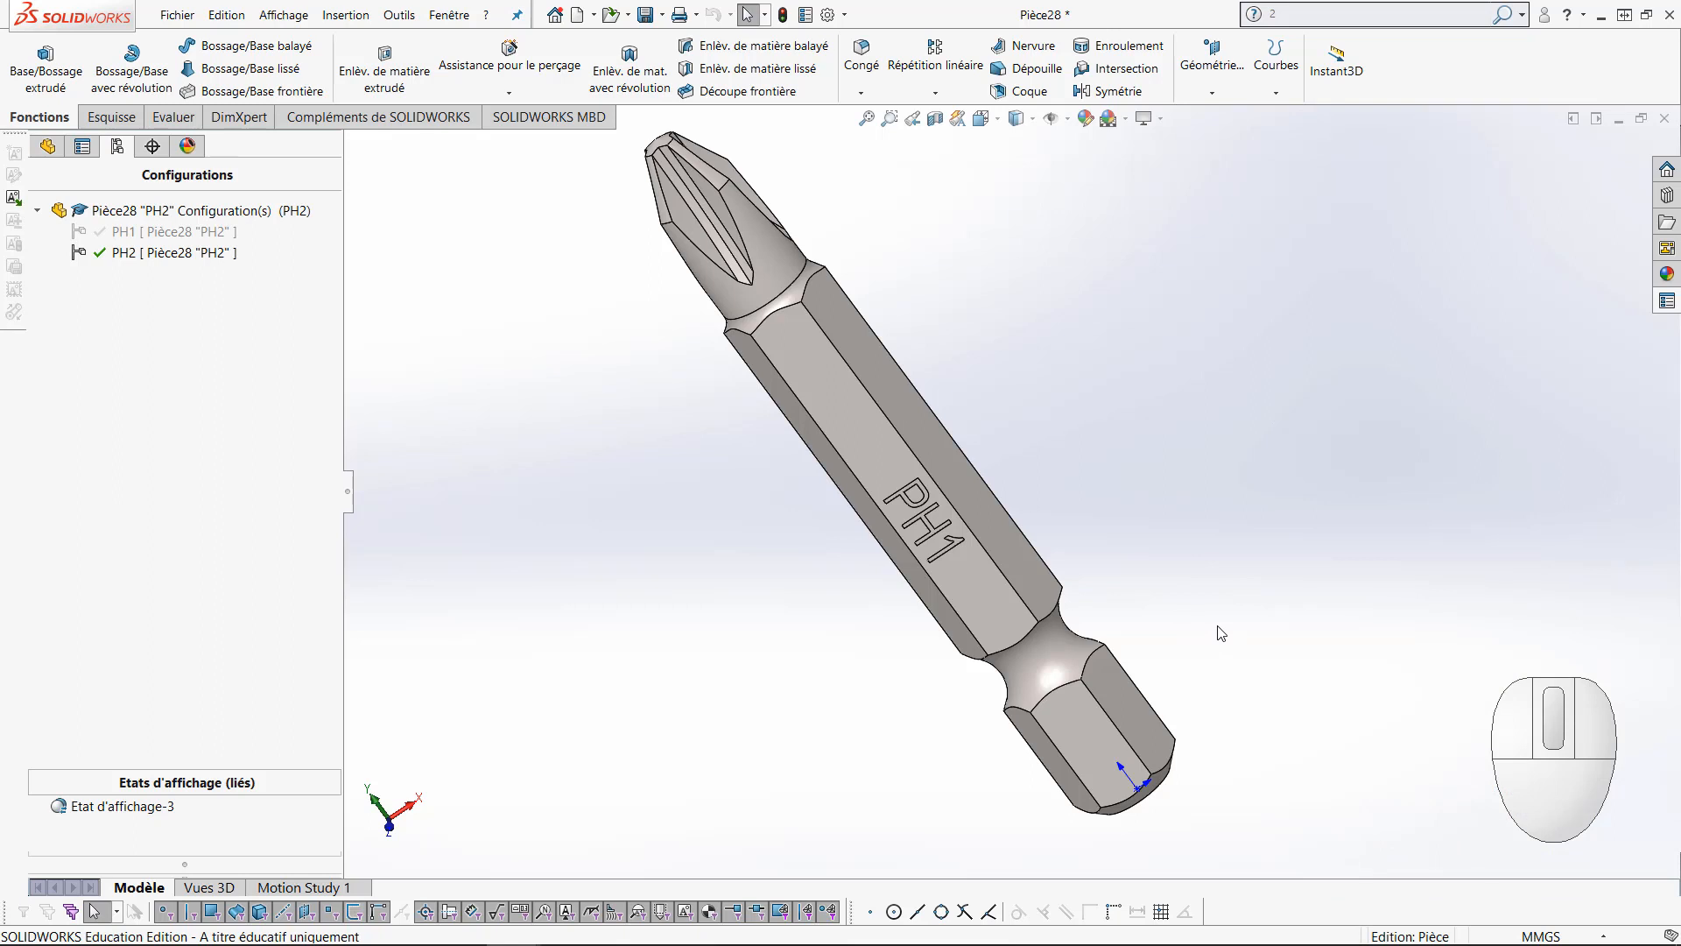
left_click(1665, 303)
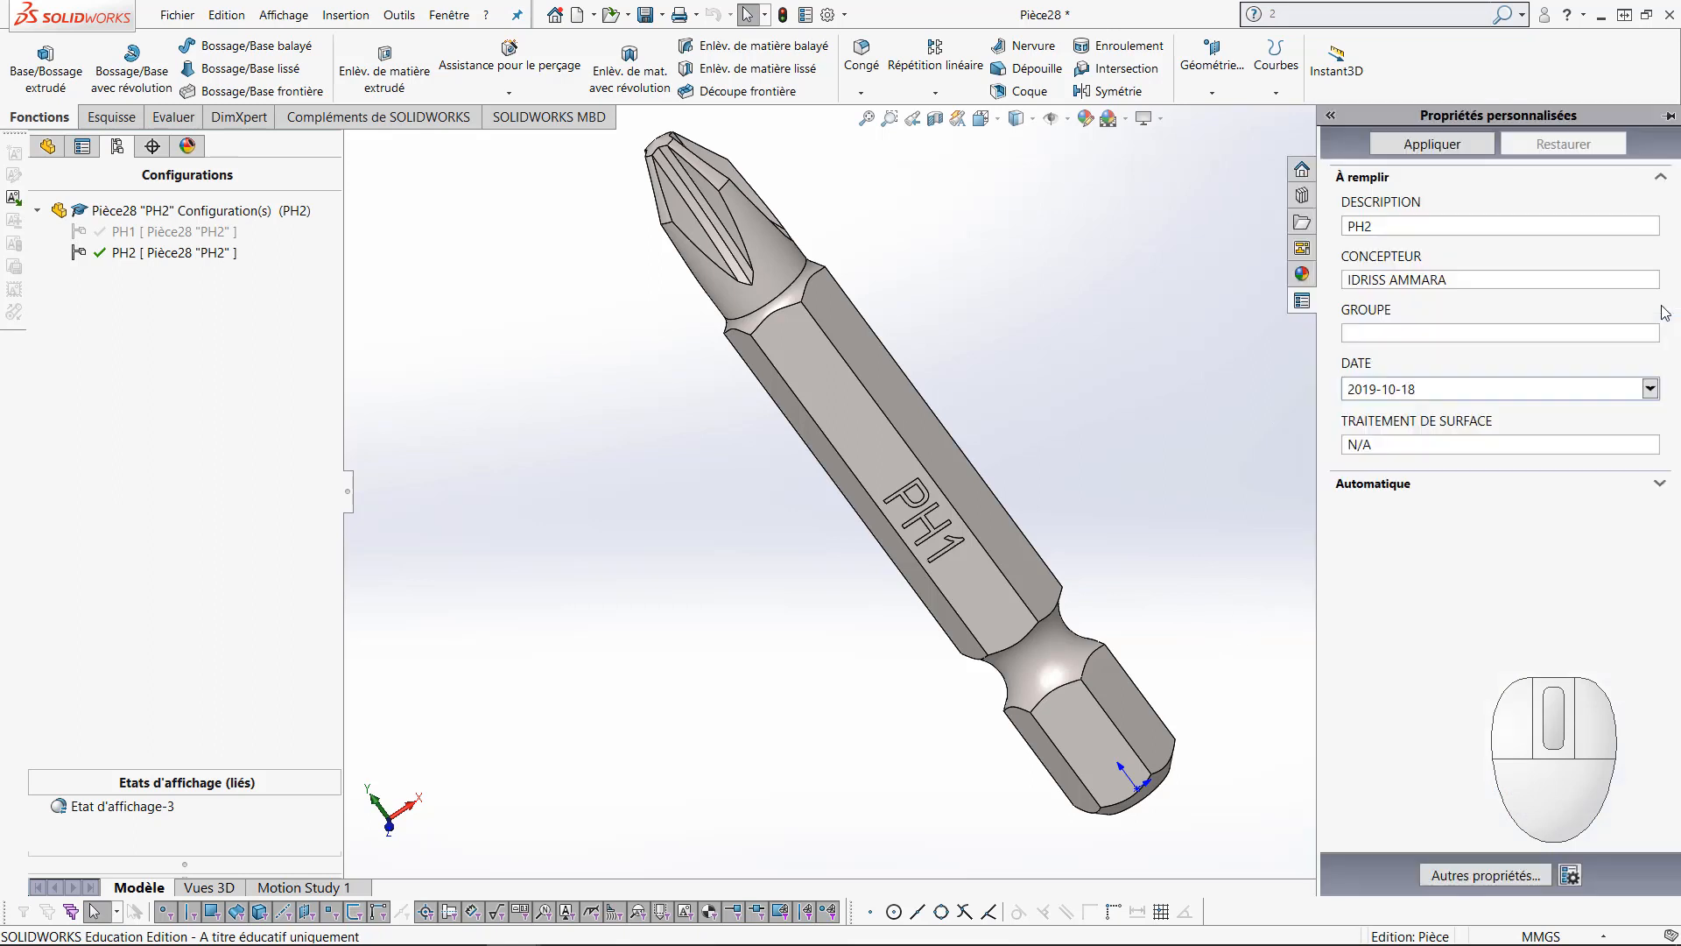
Activate the PH1 configuration and fill in its custom properties with the designer's name and the date 2019-10-18
left_click(121, 151)
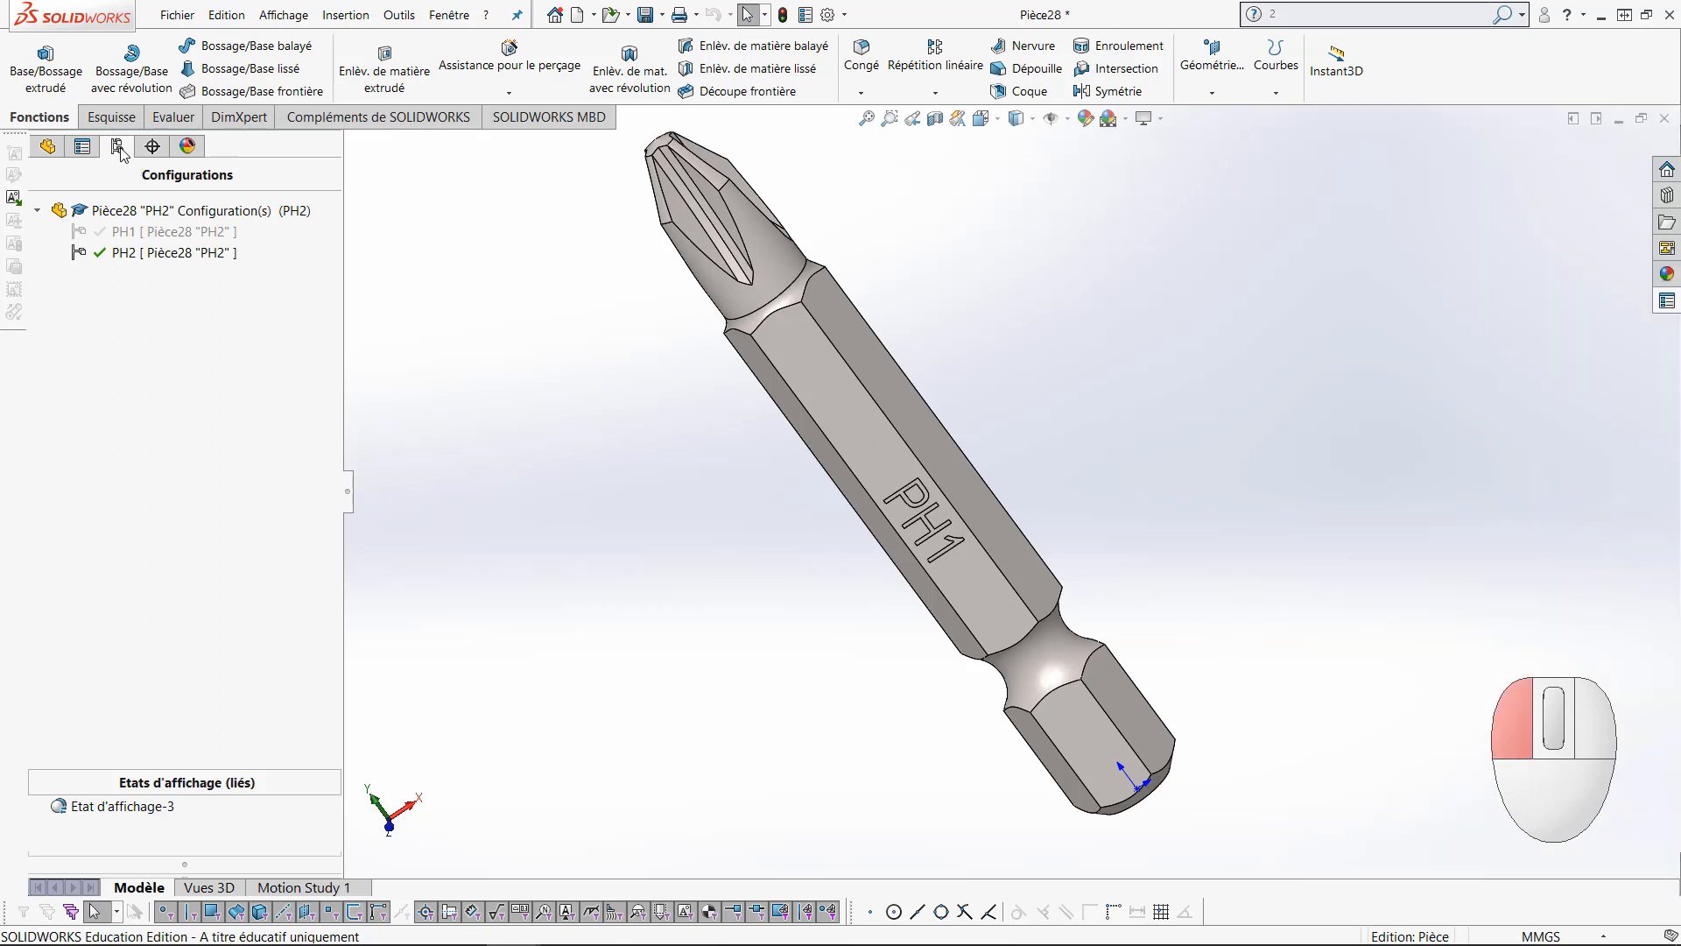
double_click(124, 232)
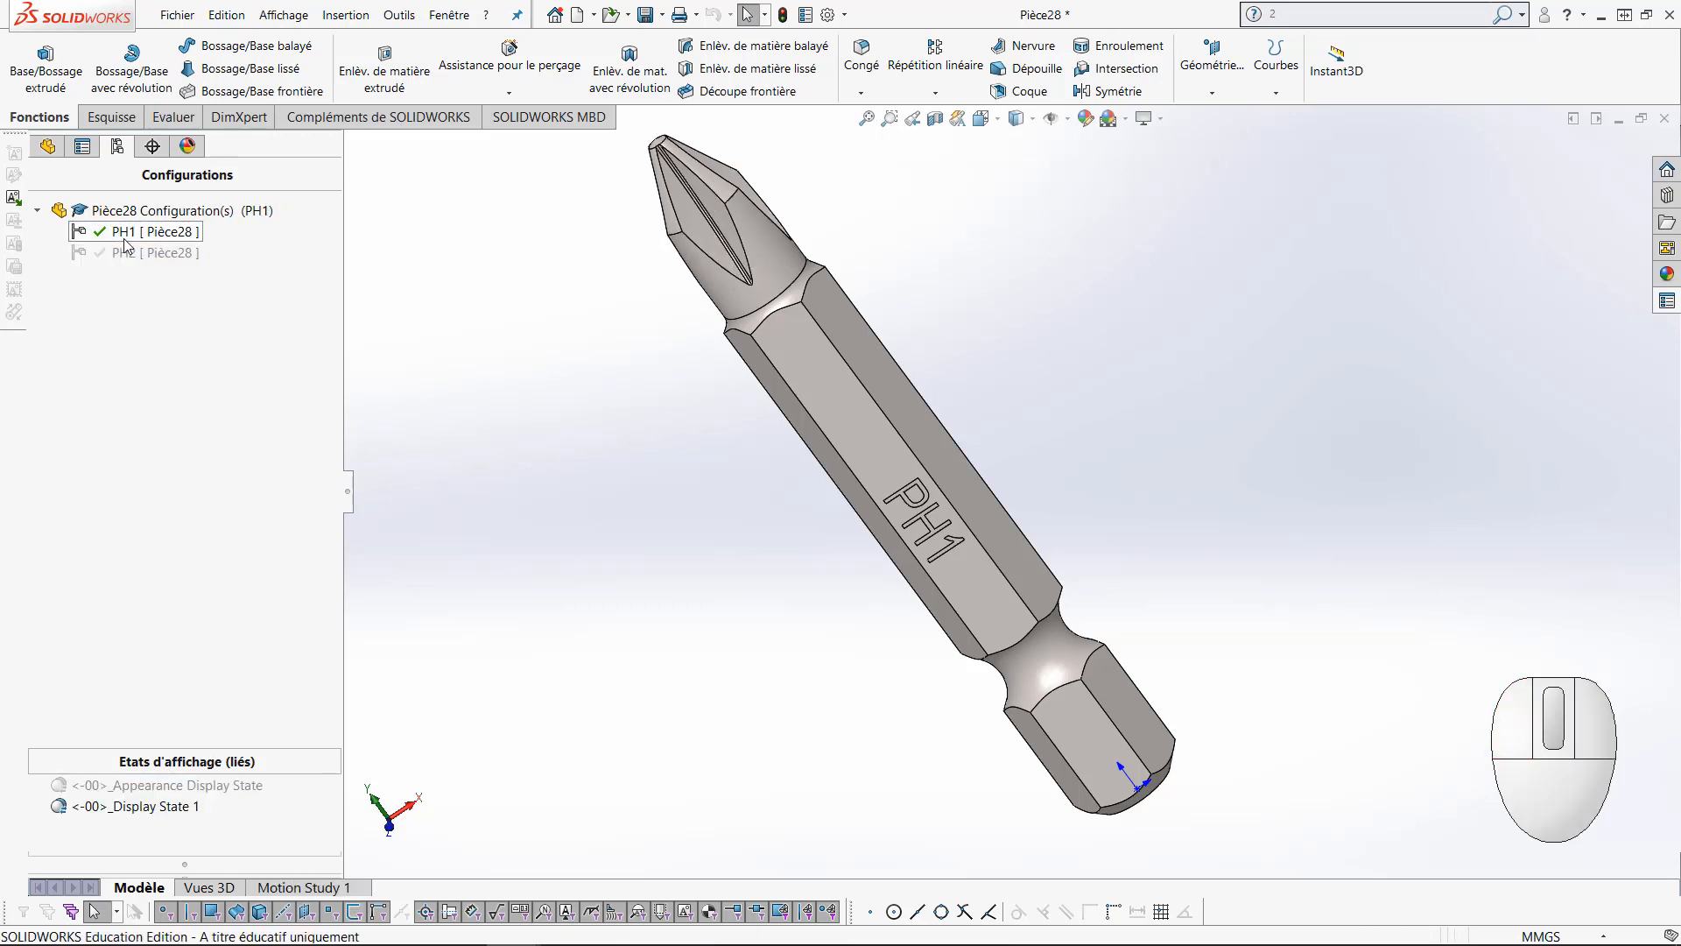
left_click(1667, 301)
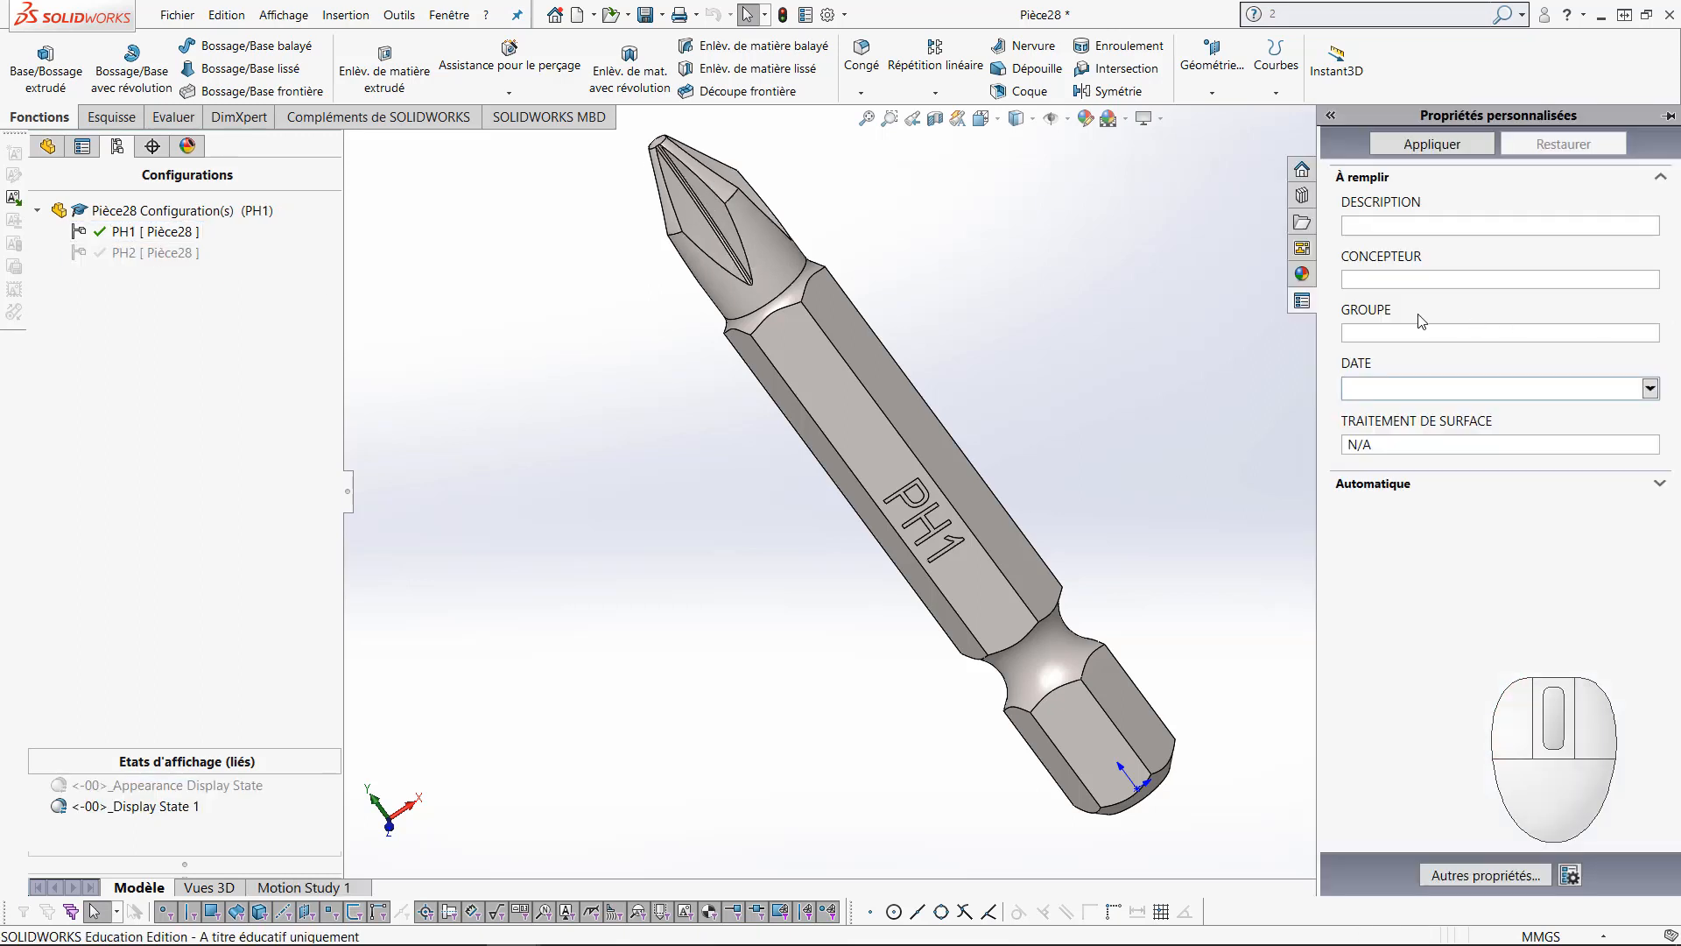
left_click(1400, 280)
type("ID")
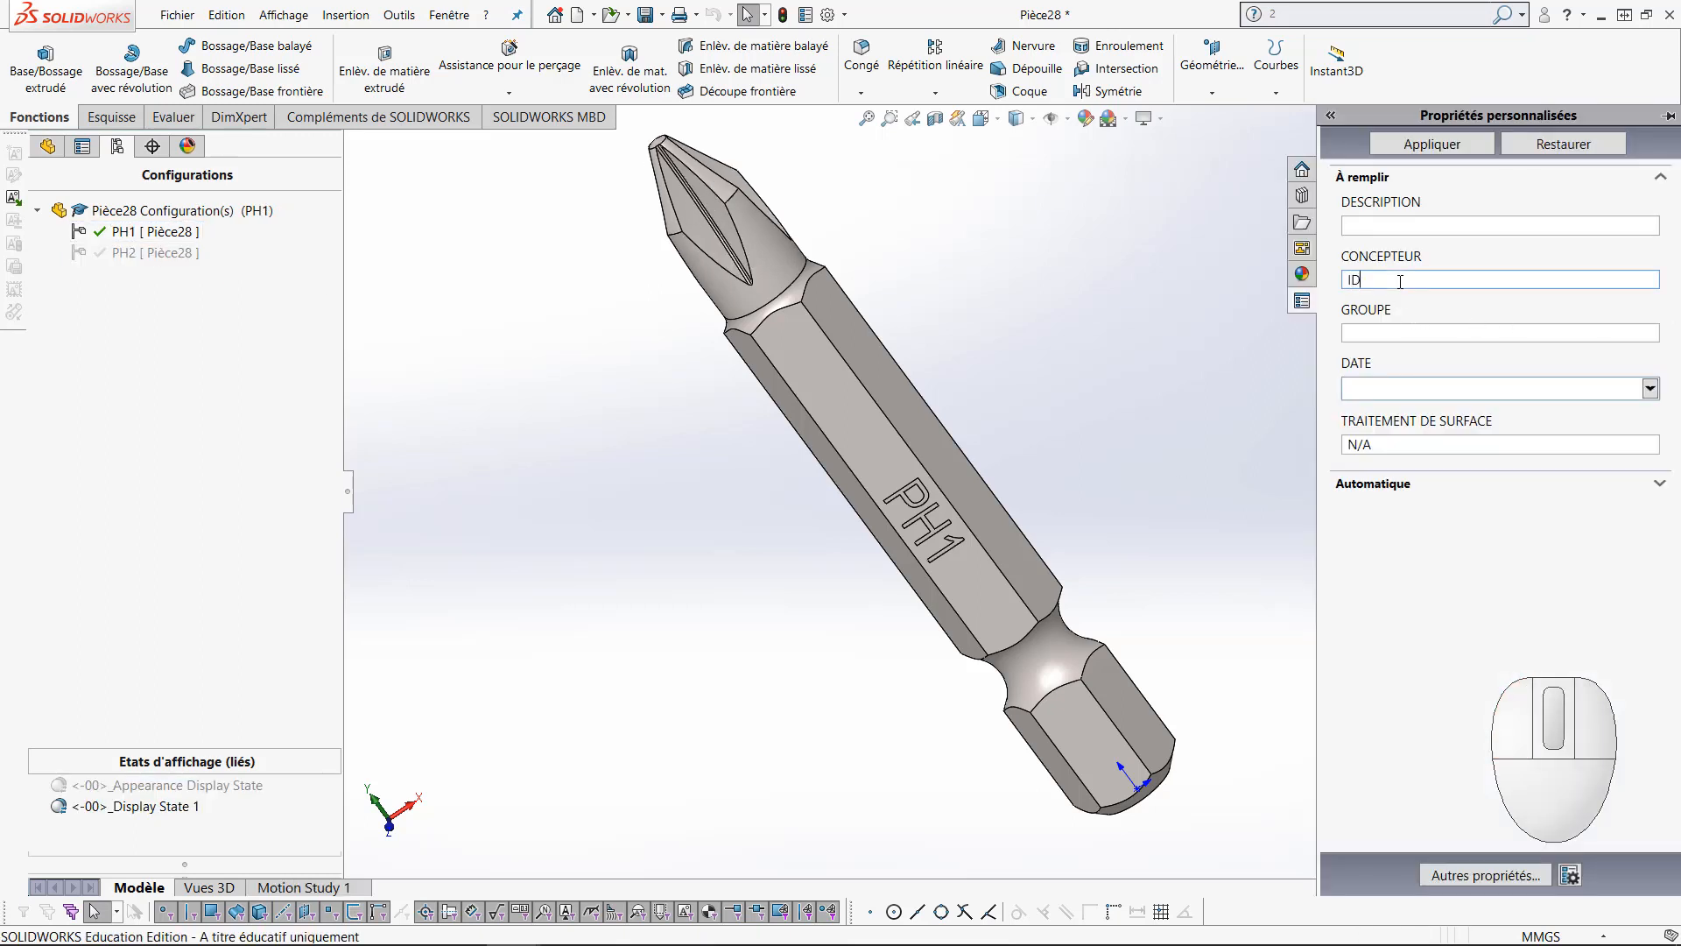
type("RISS AMMARA")
left_click(1650, 389)
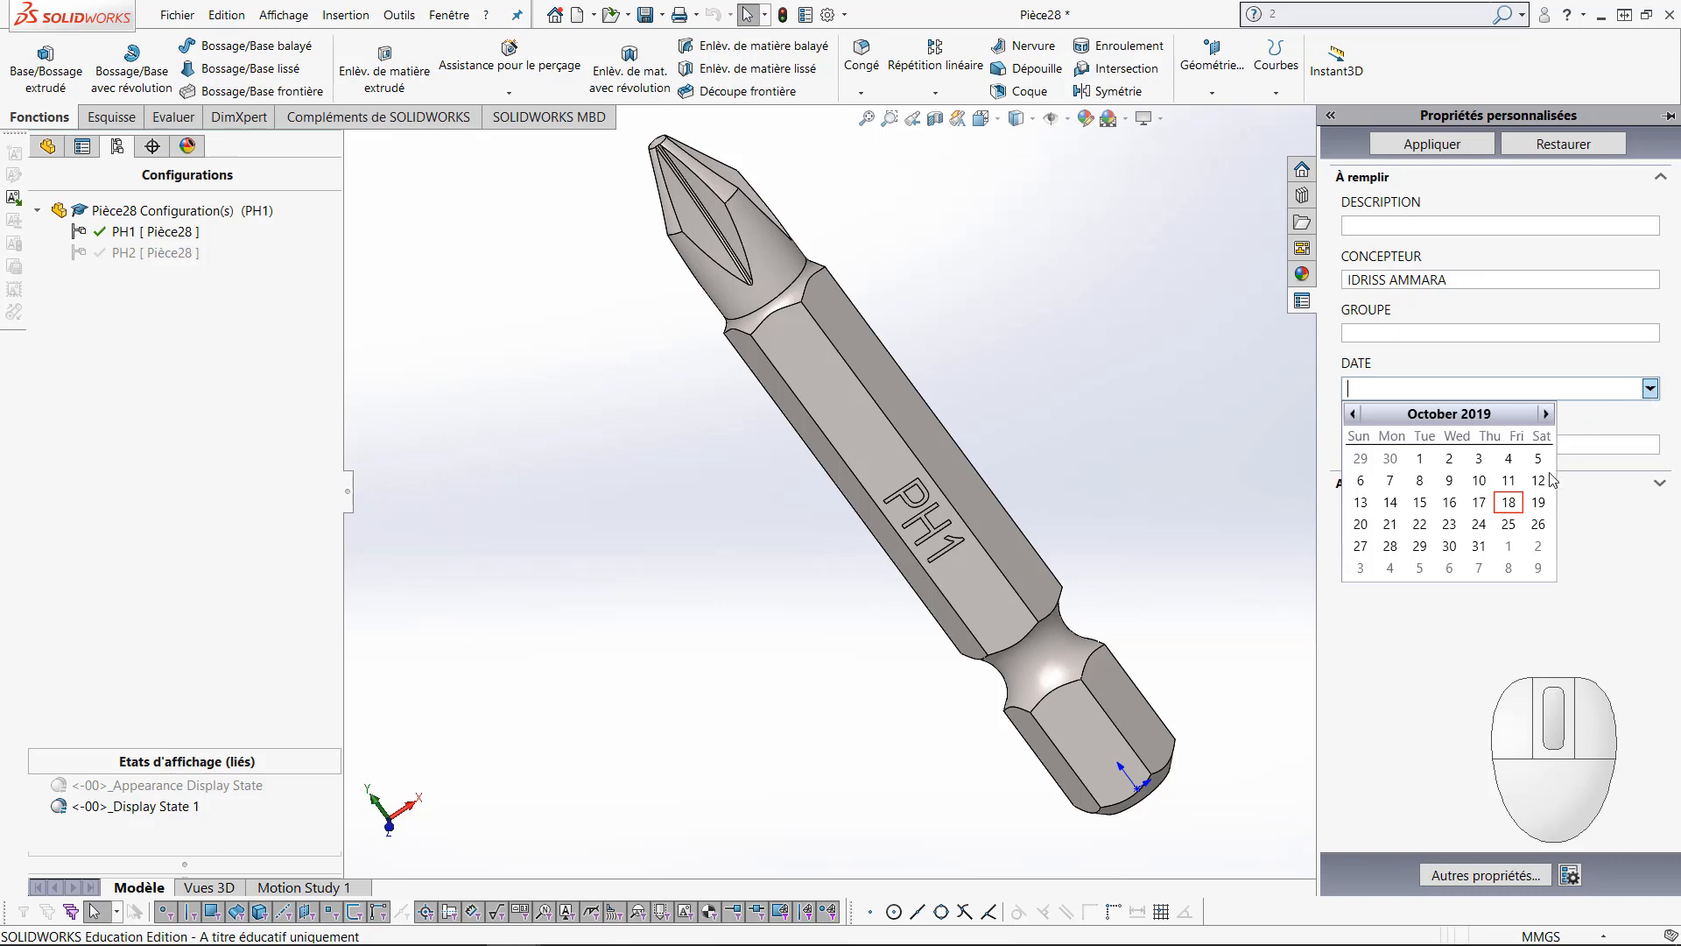
left_click(1509, 503)
Set the description property of the PH1 configuration to PH1 and apply the custom properties
left_click(1420, 227)
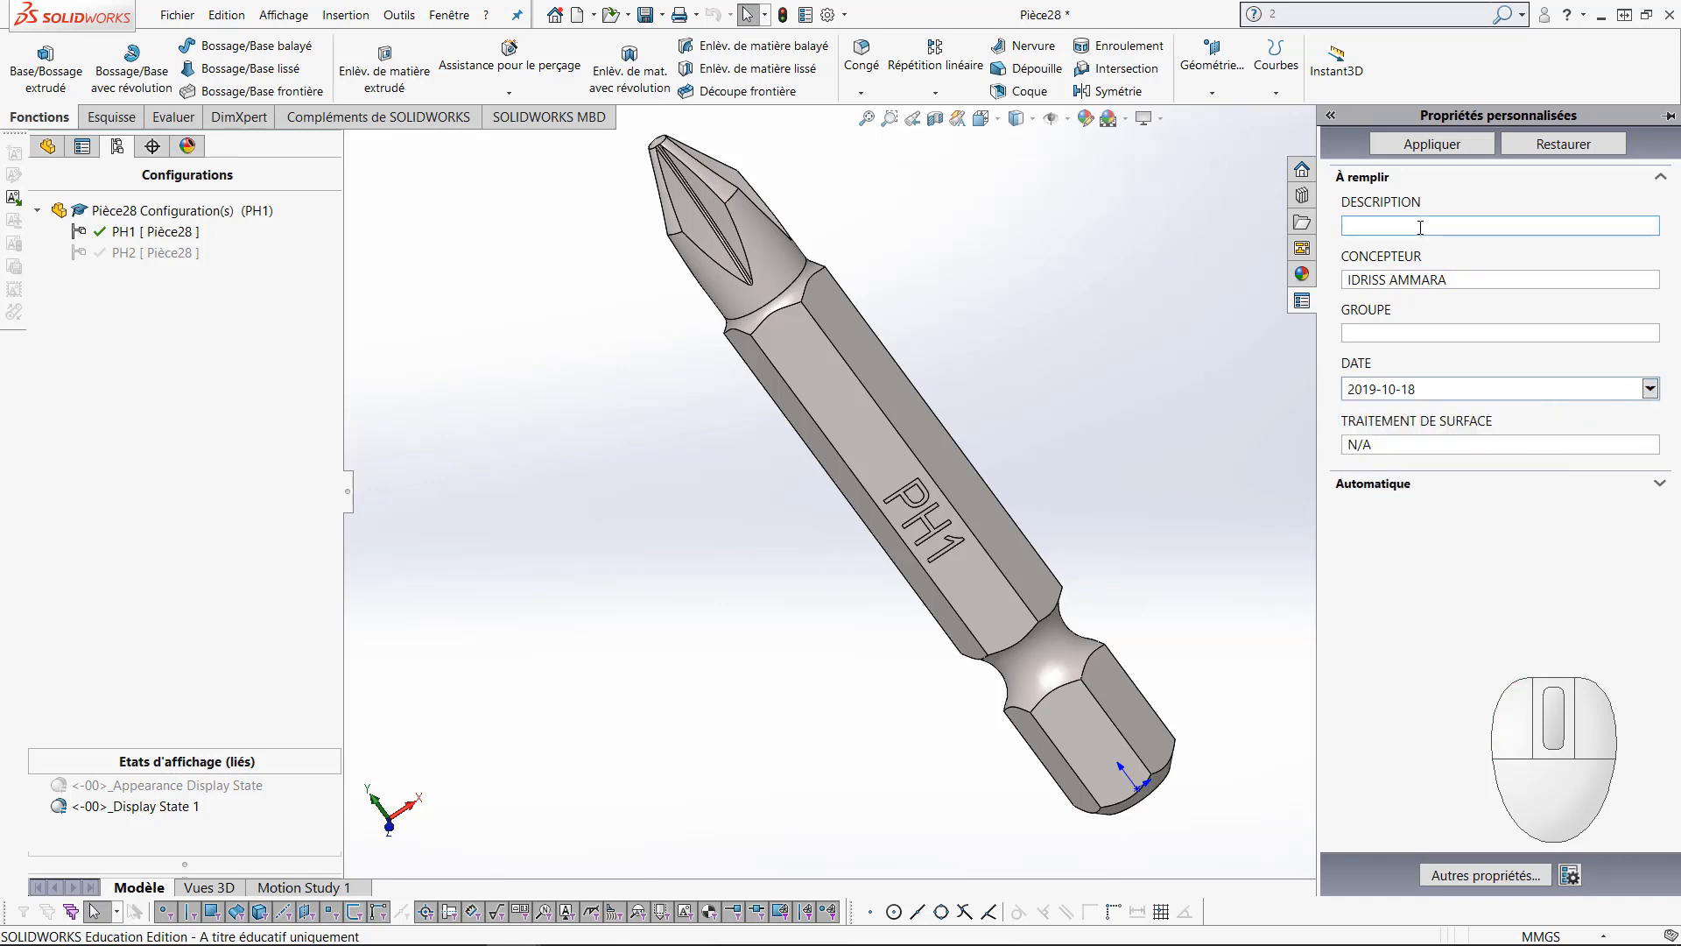
type("PH1")
left_click(1444, 144)
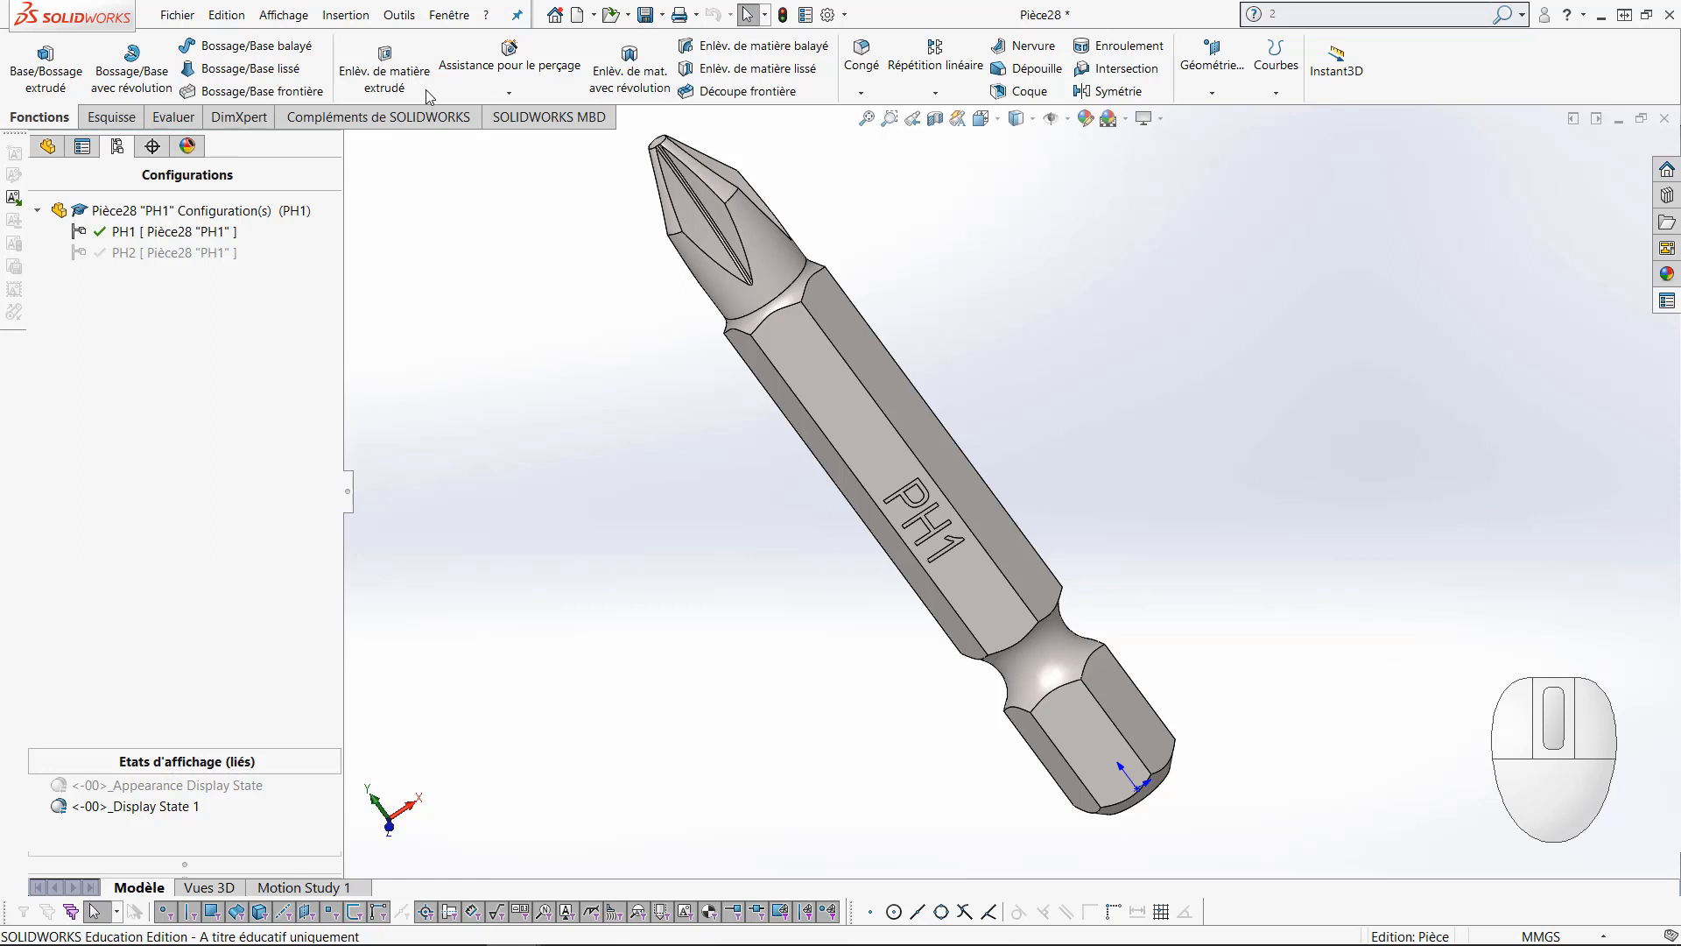
Replace the engraved text in Esquisse9 of Enlèv. mat.-Extru.1 with a link to the current document's Description property and rebuild the part
left_click(48, 146)
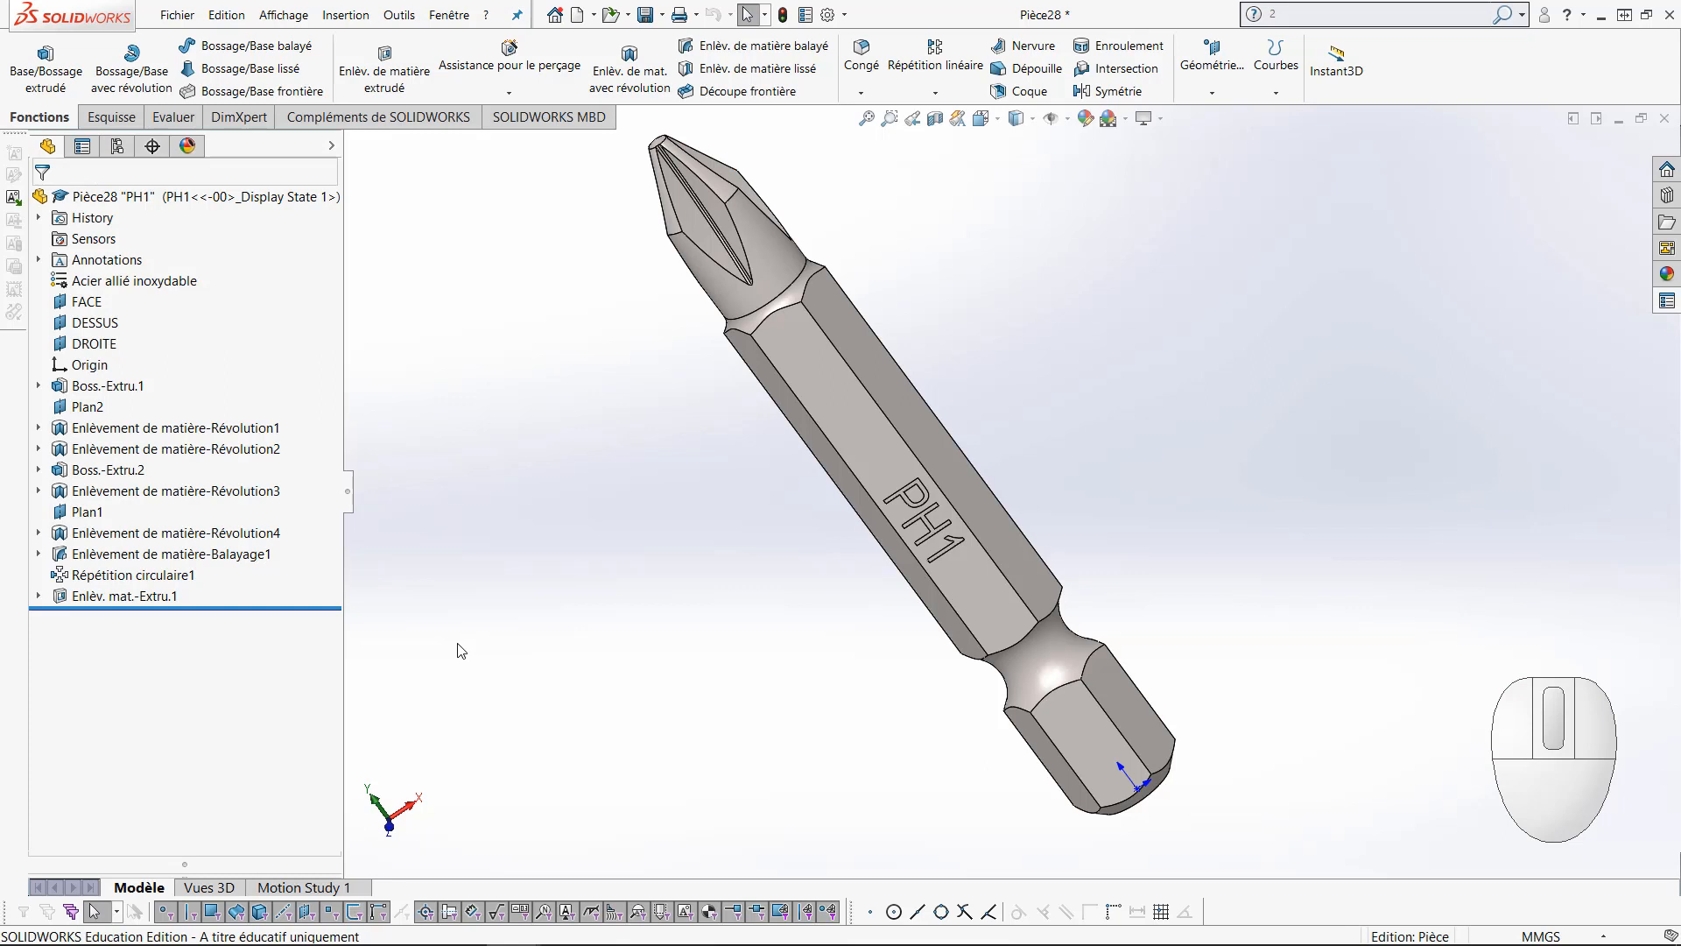
left_click(37, 596)
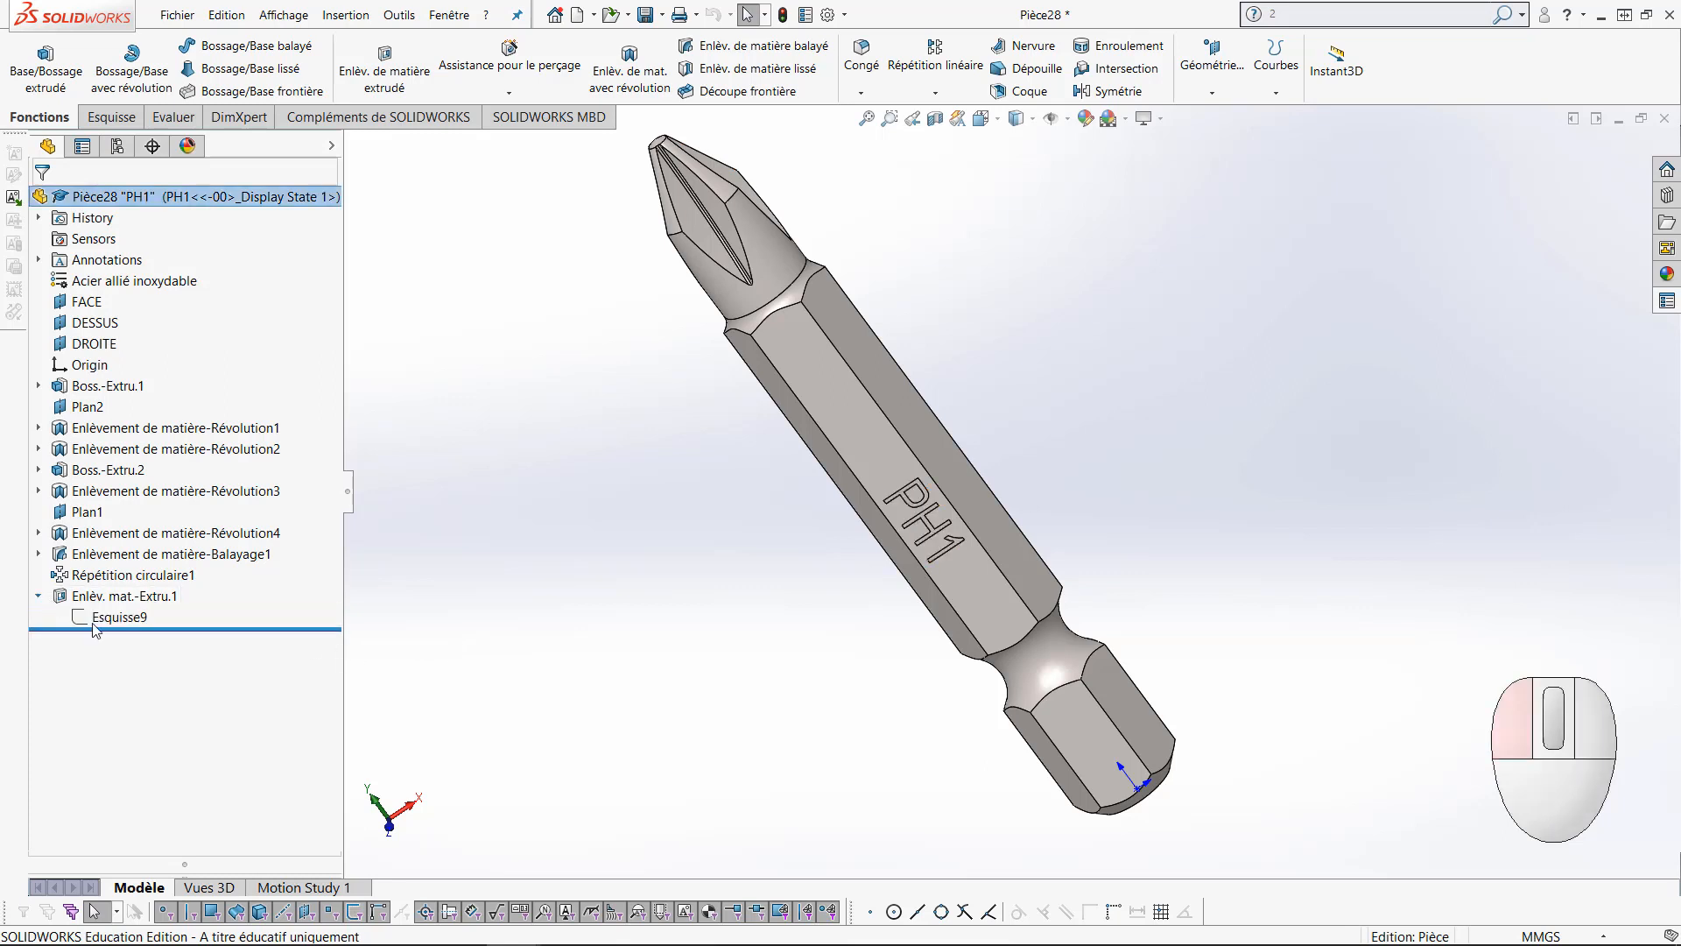
left_click(111, 616)
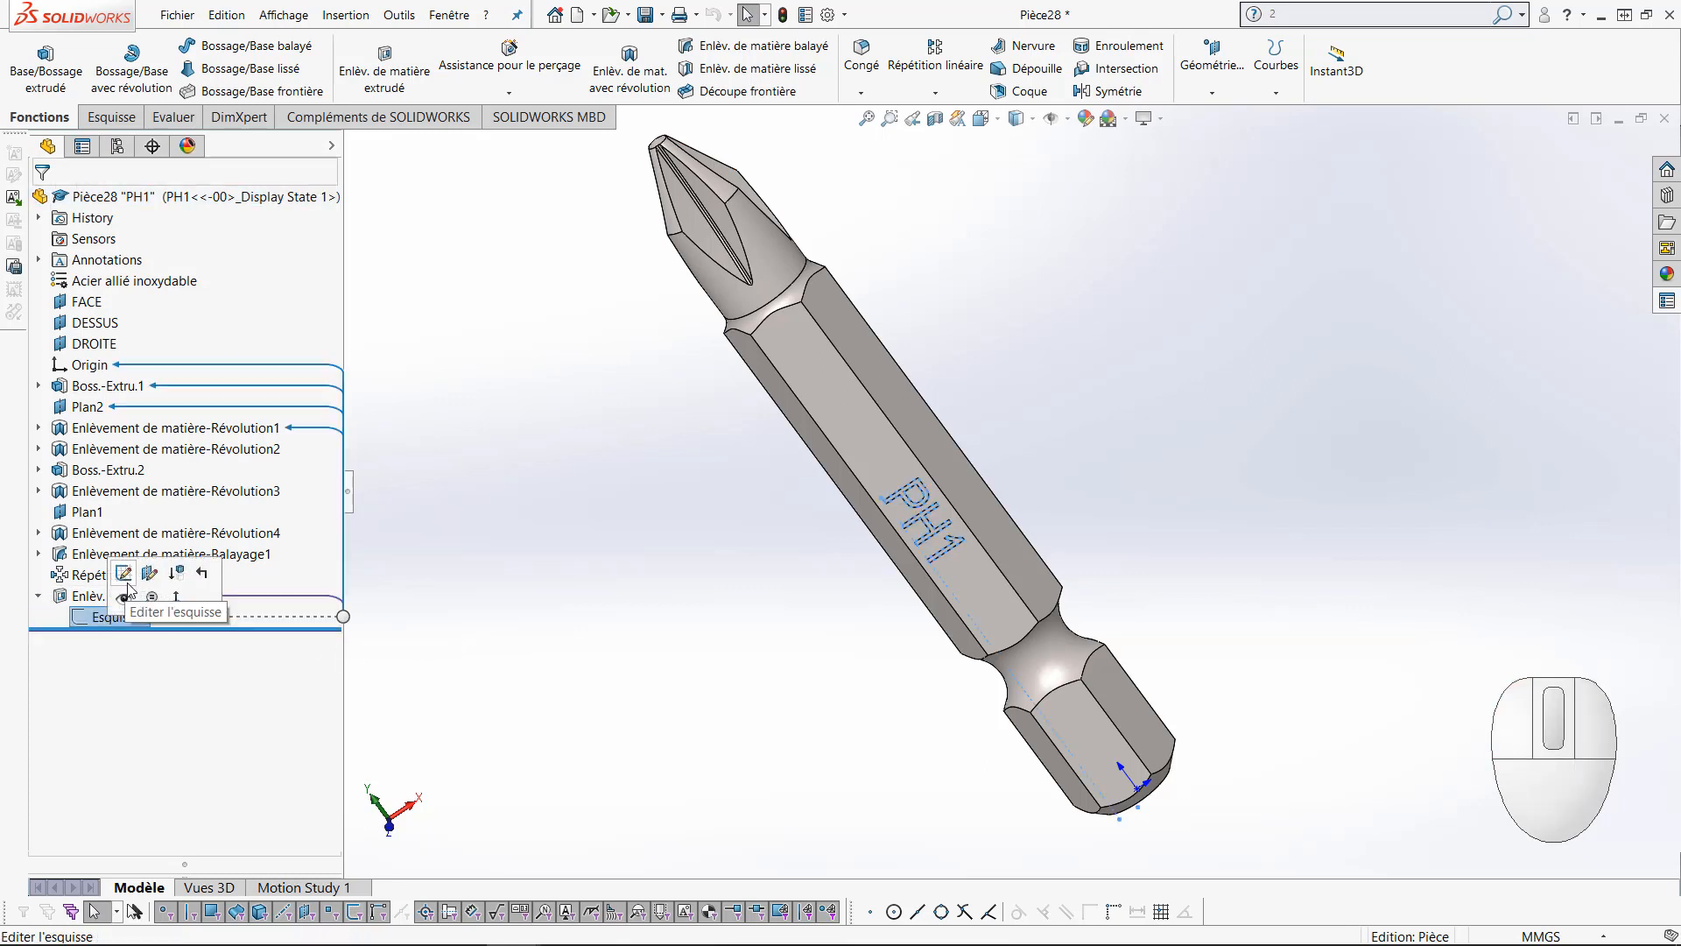
left_click(132, 592)
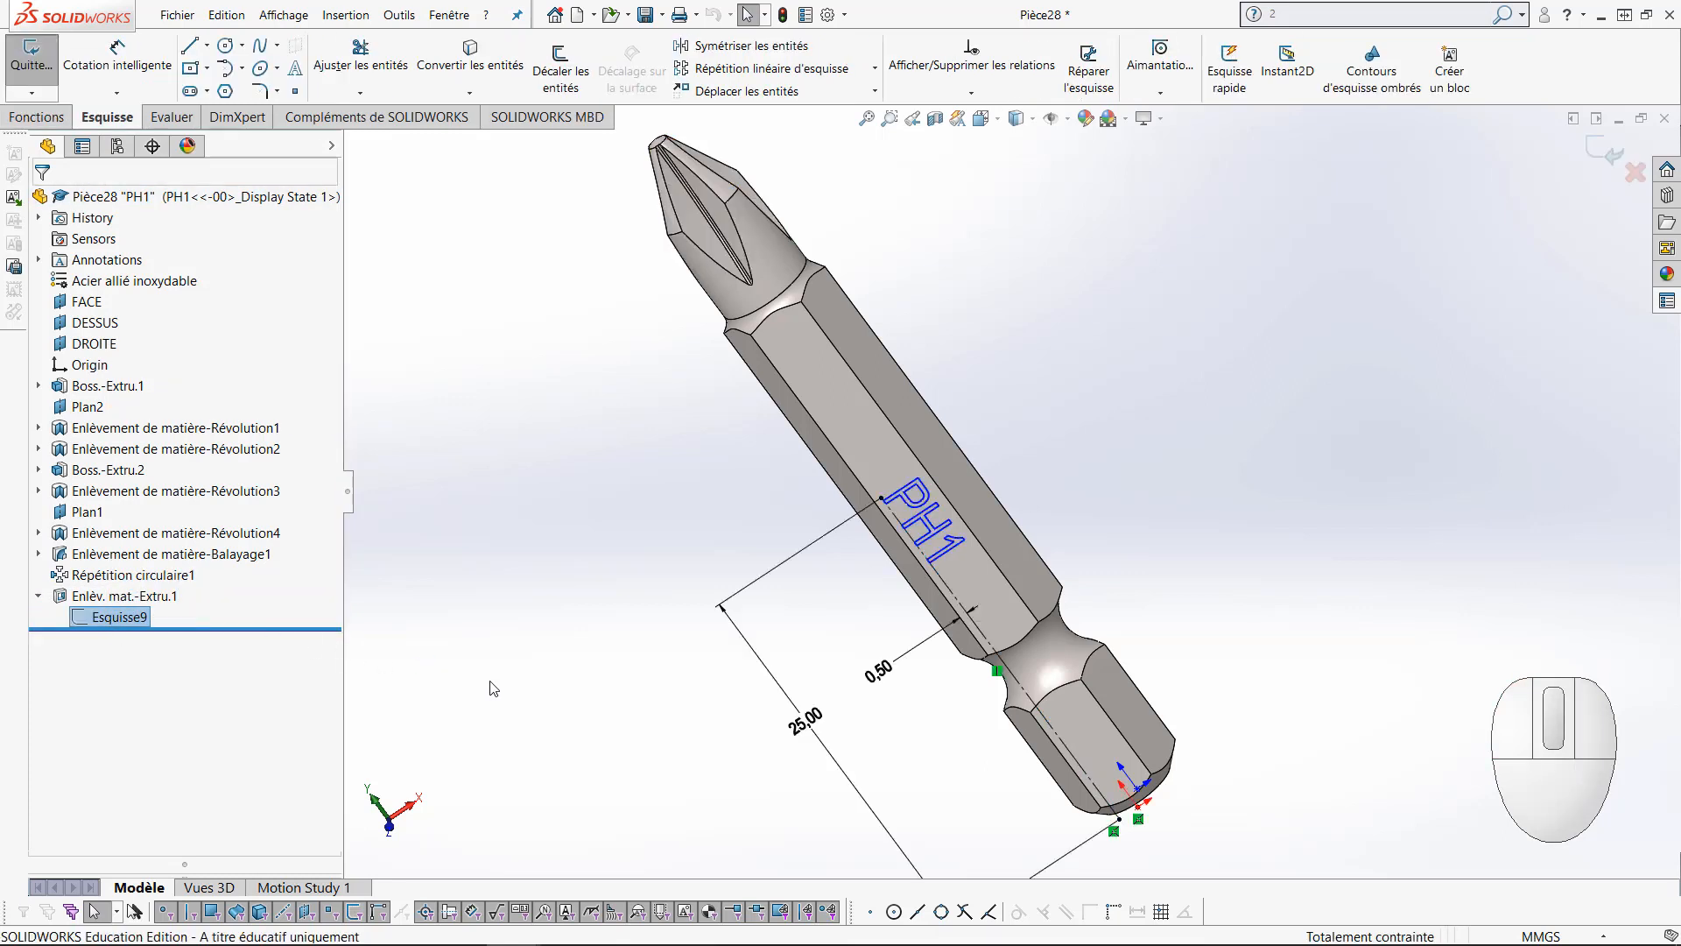
left_click(941, 539)
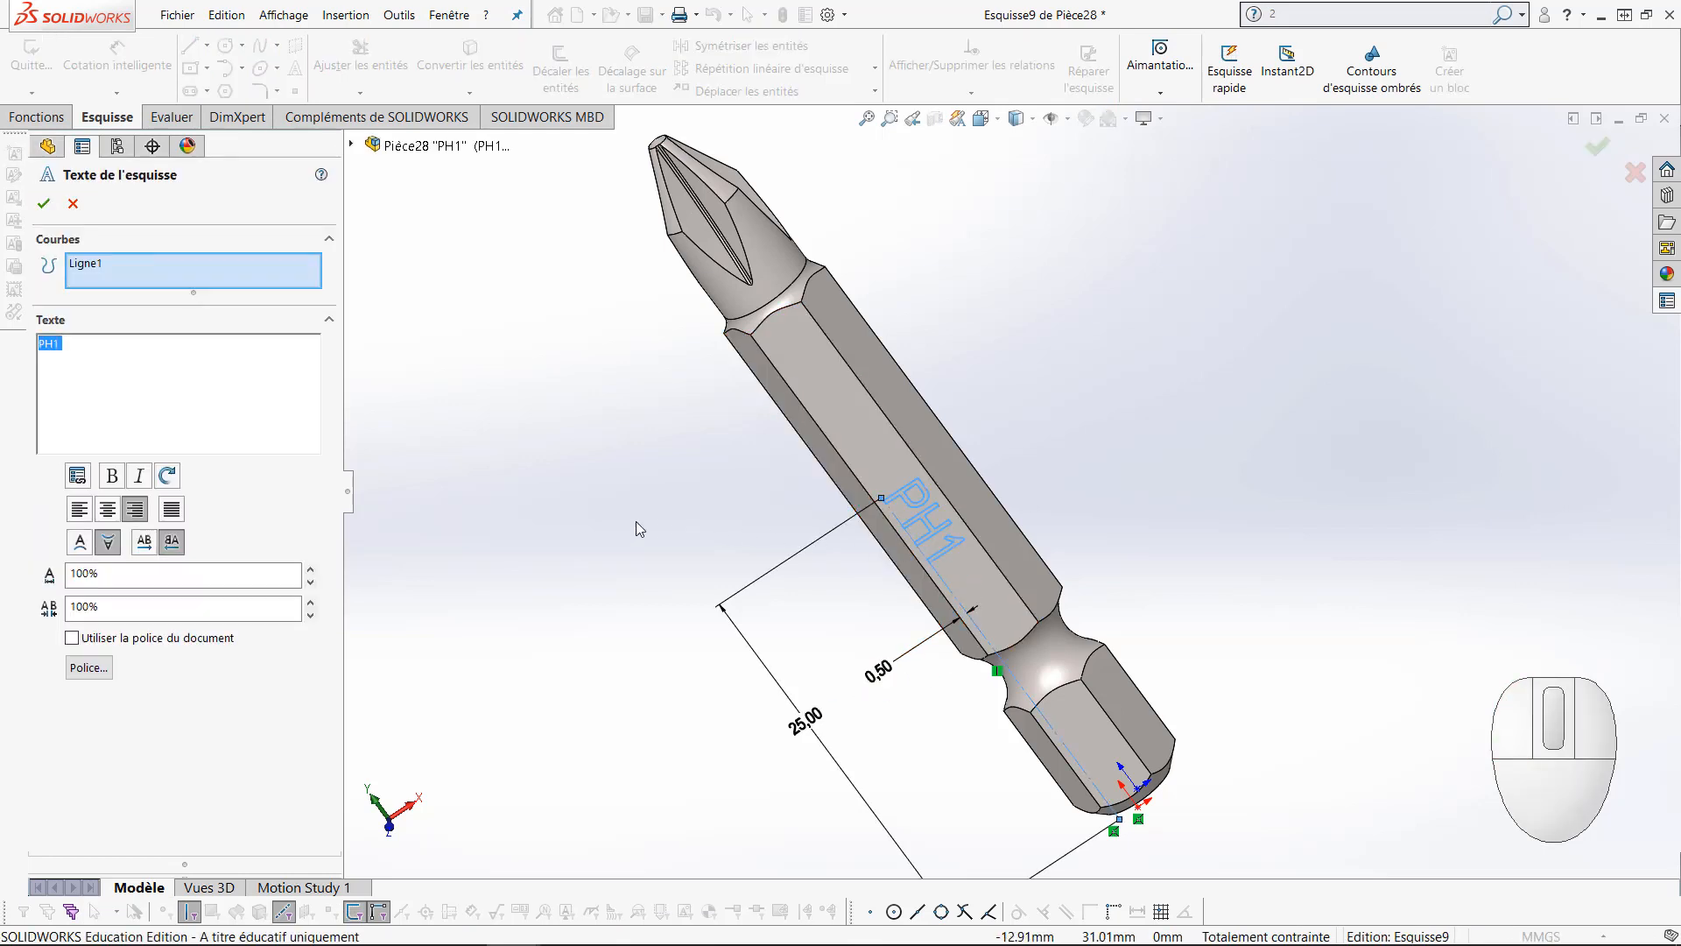
left_click(84, 479)
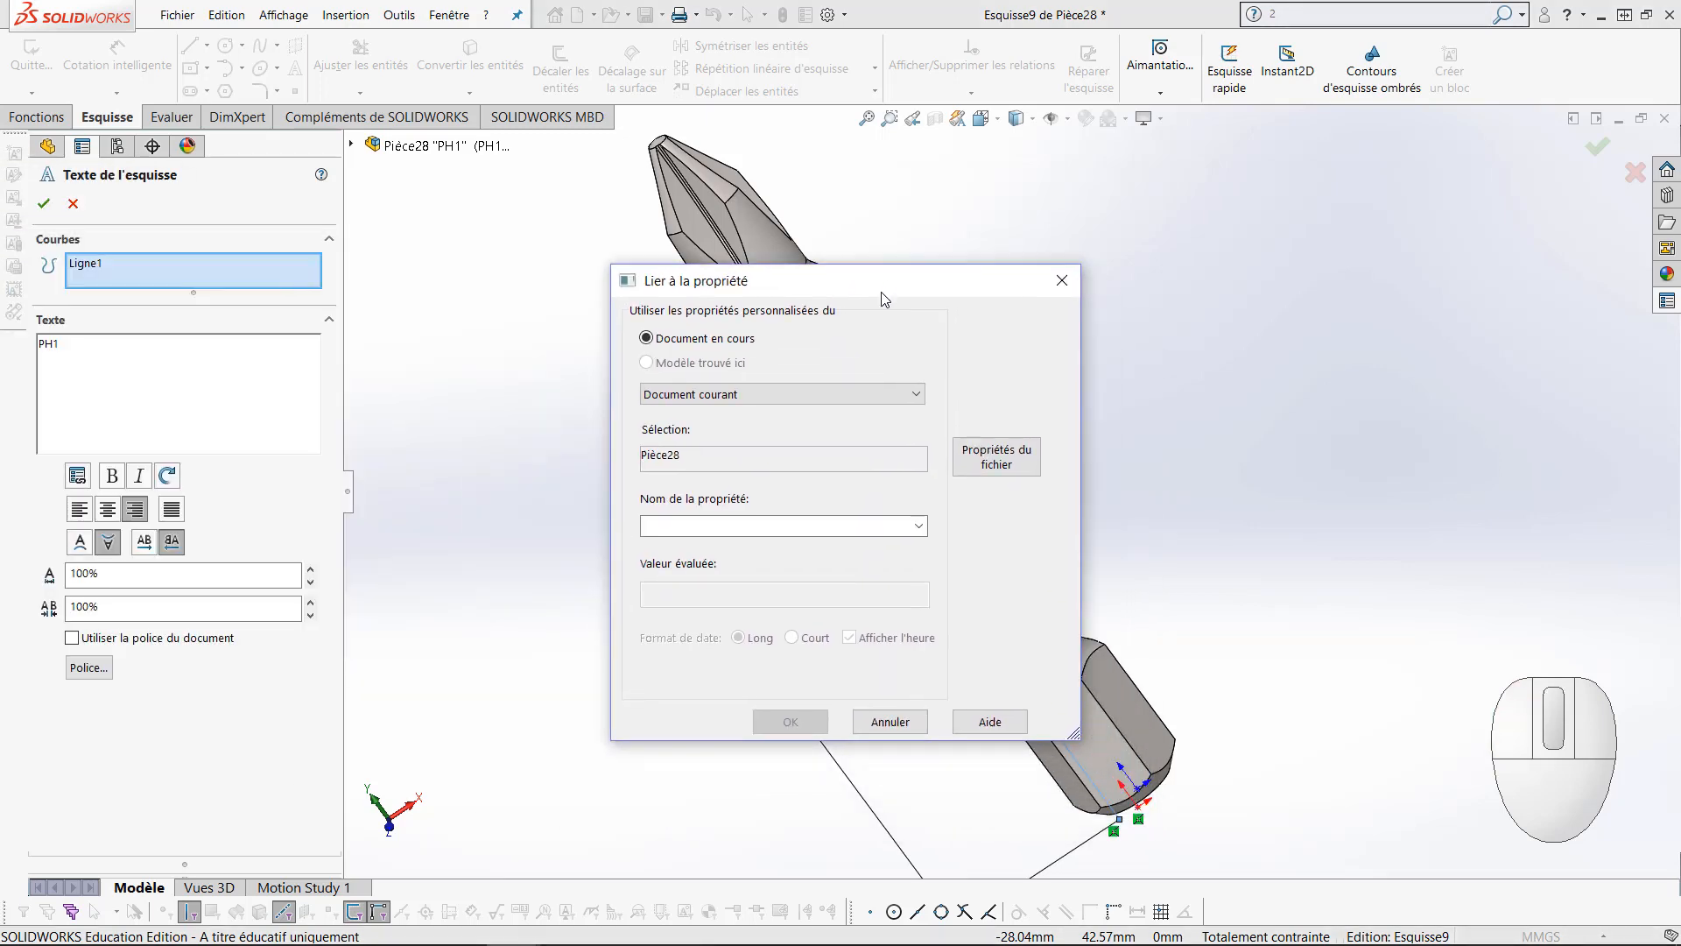
left_click(918, 525)
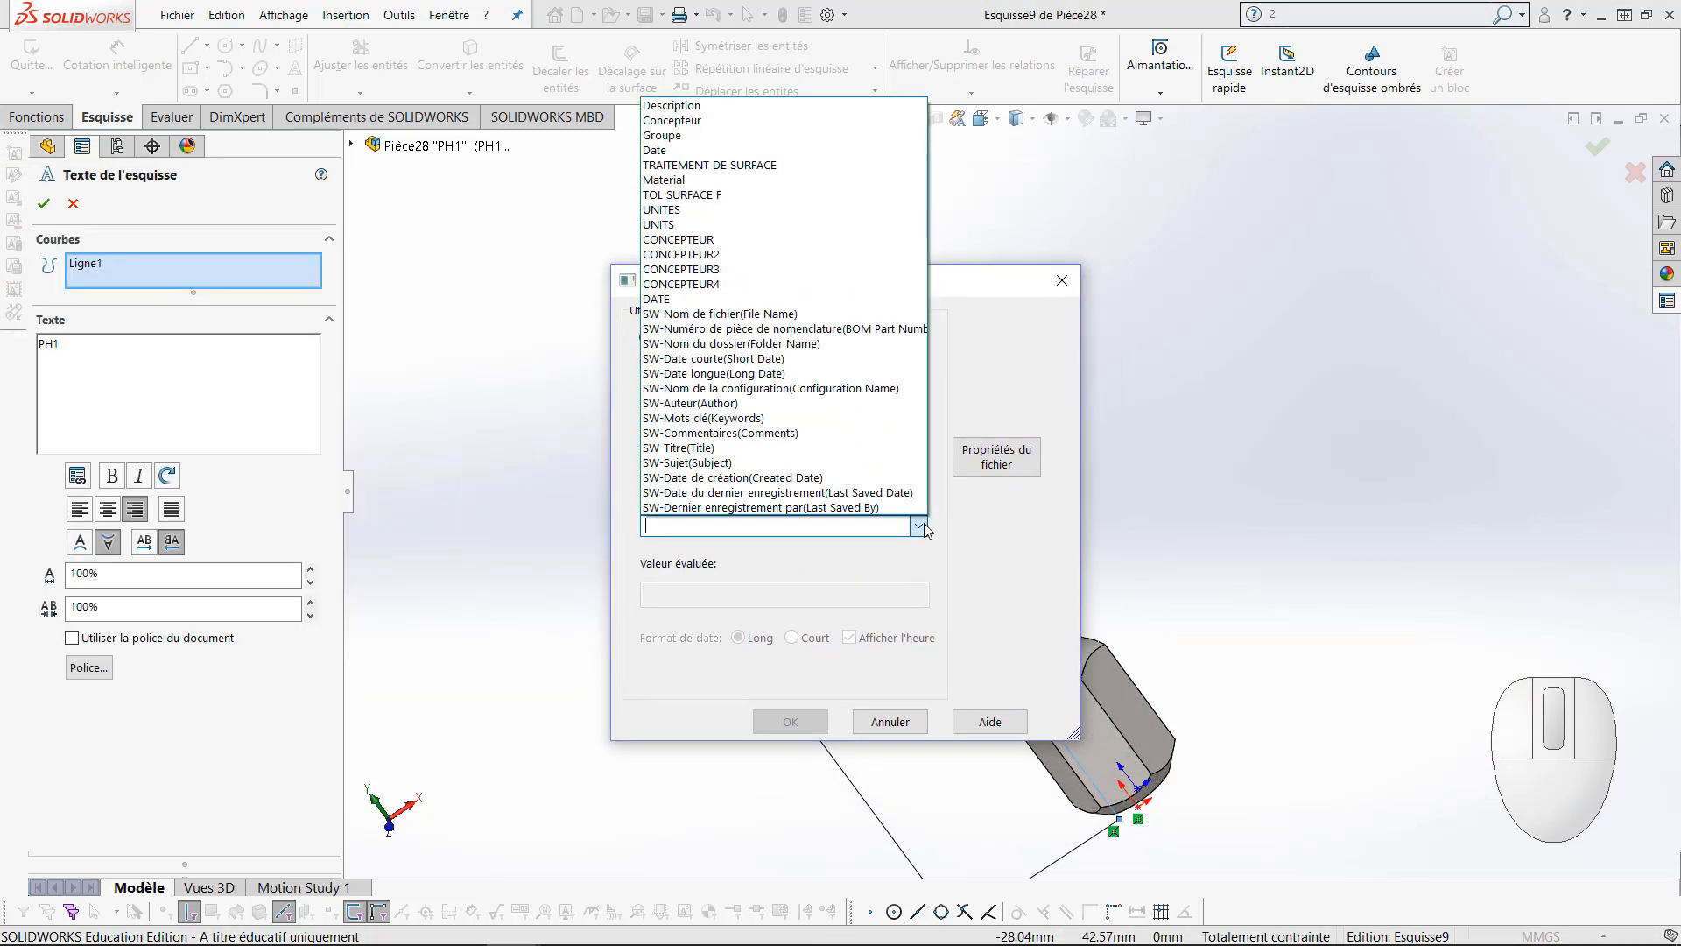
left_click(671, 105)
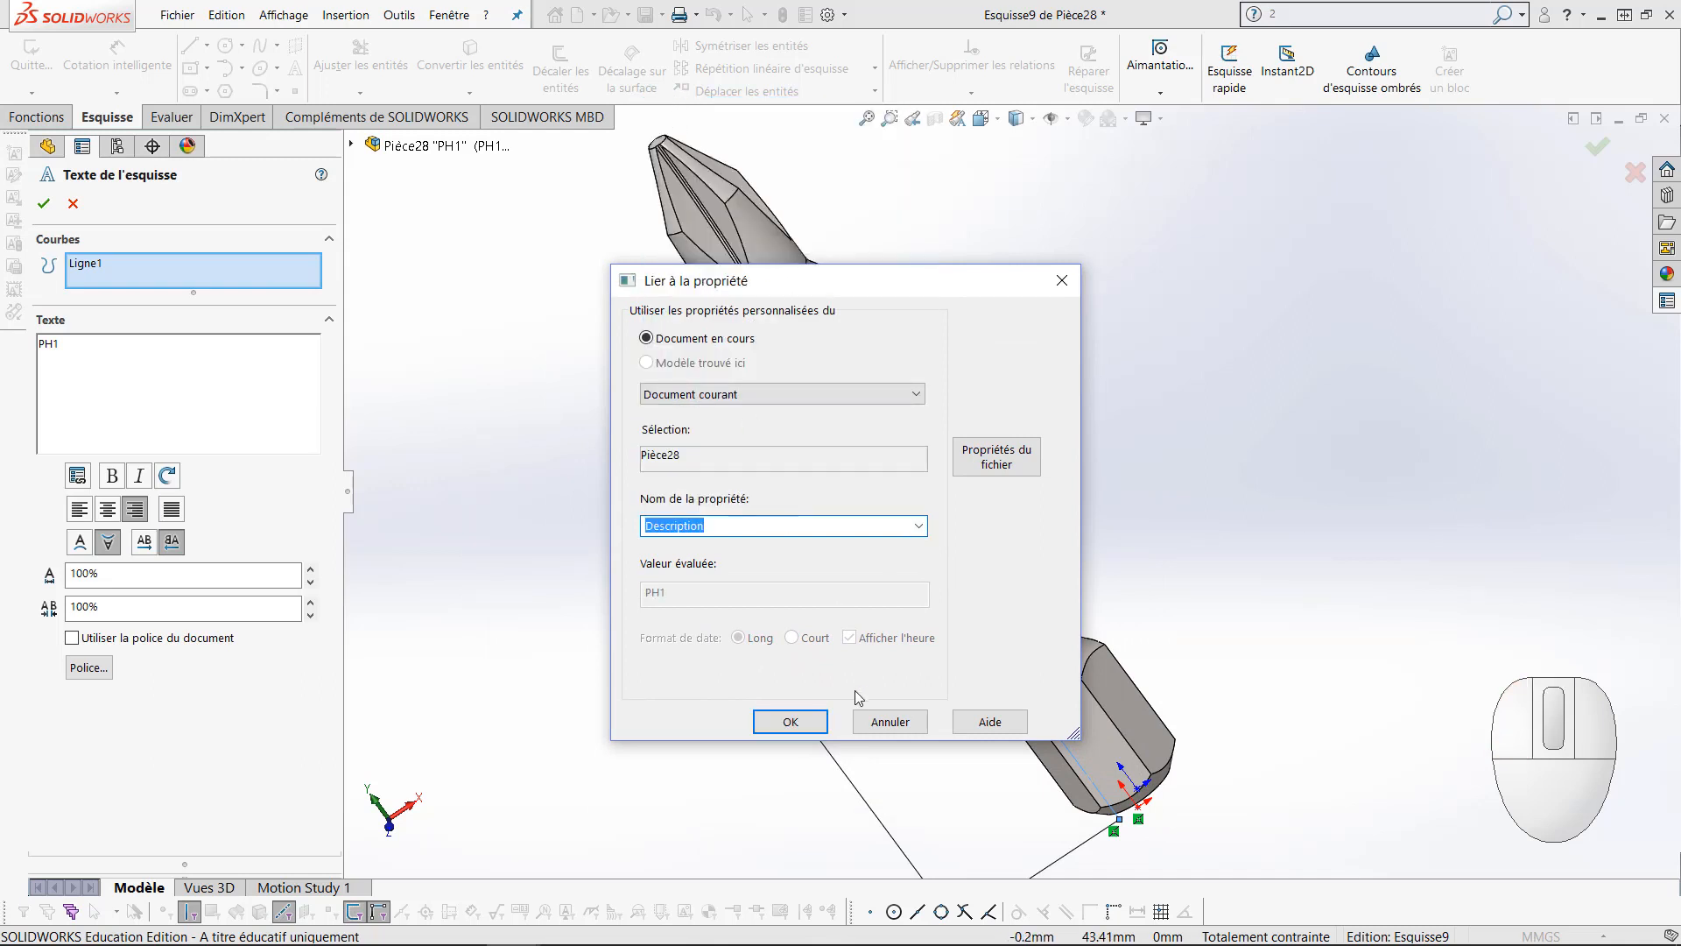
left_click(791, 722)
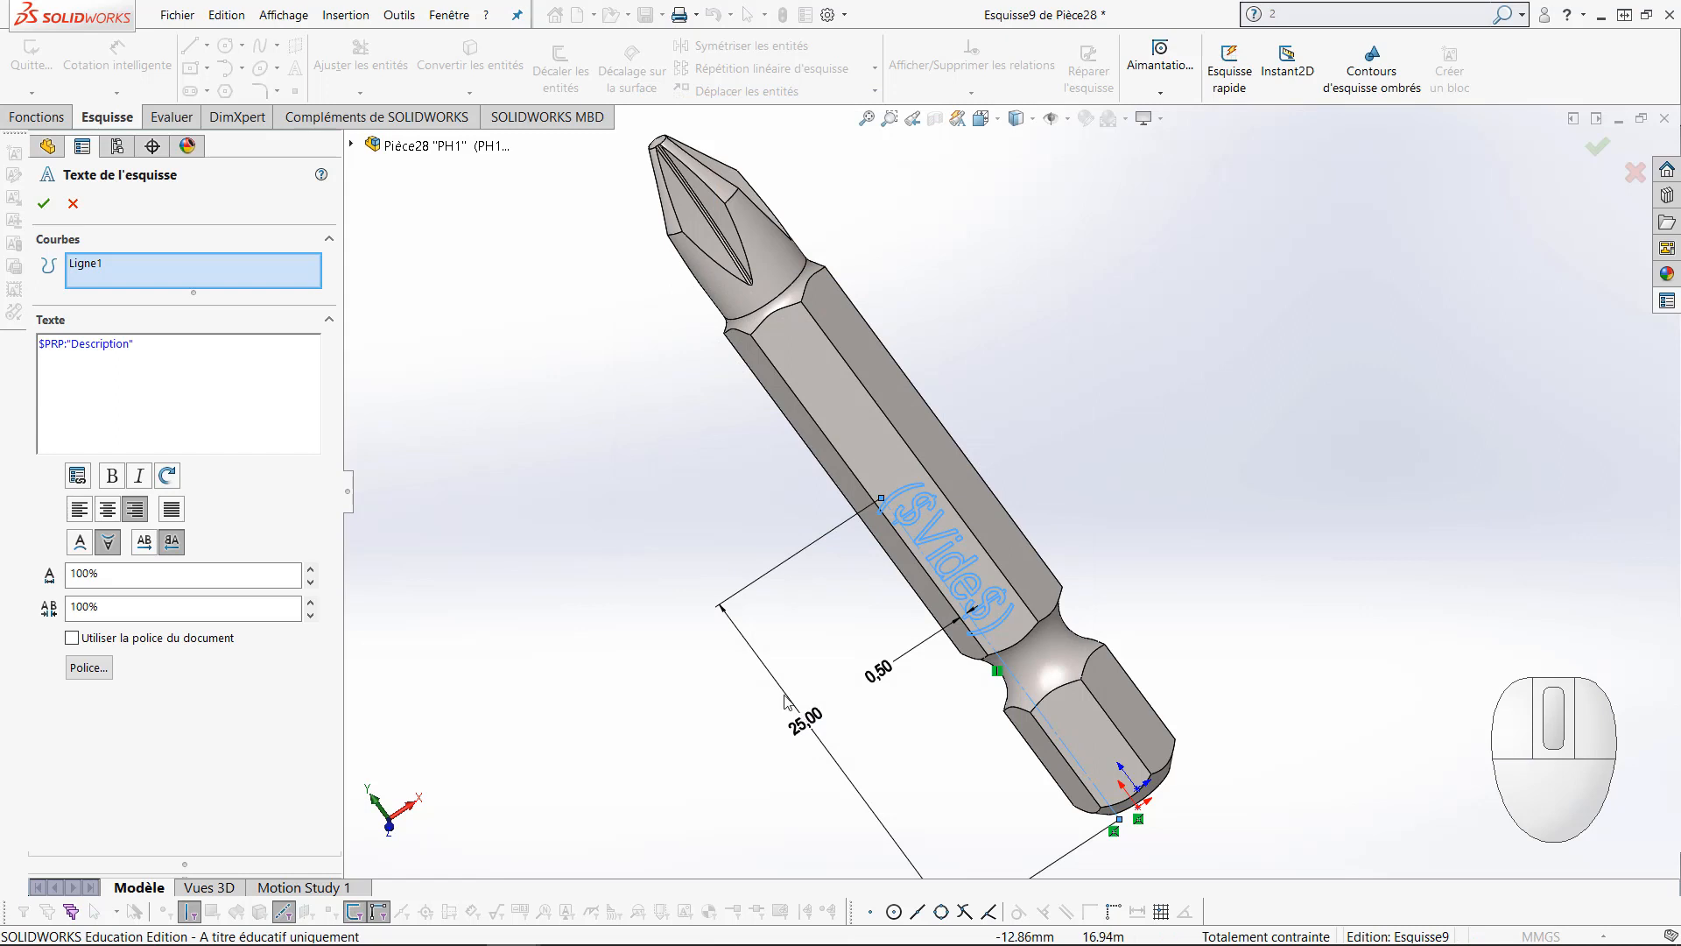
left_click(43, 203)
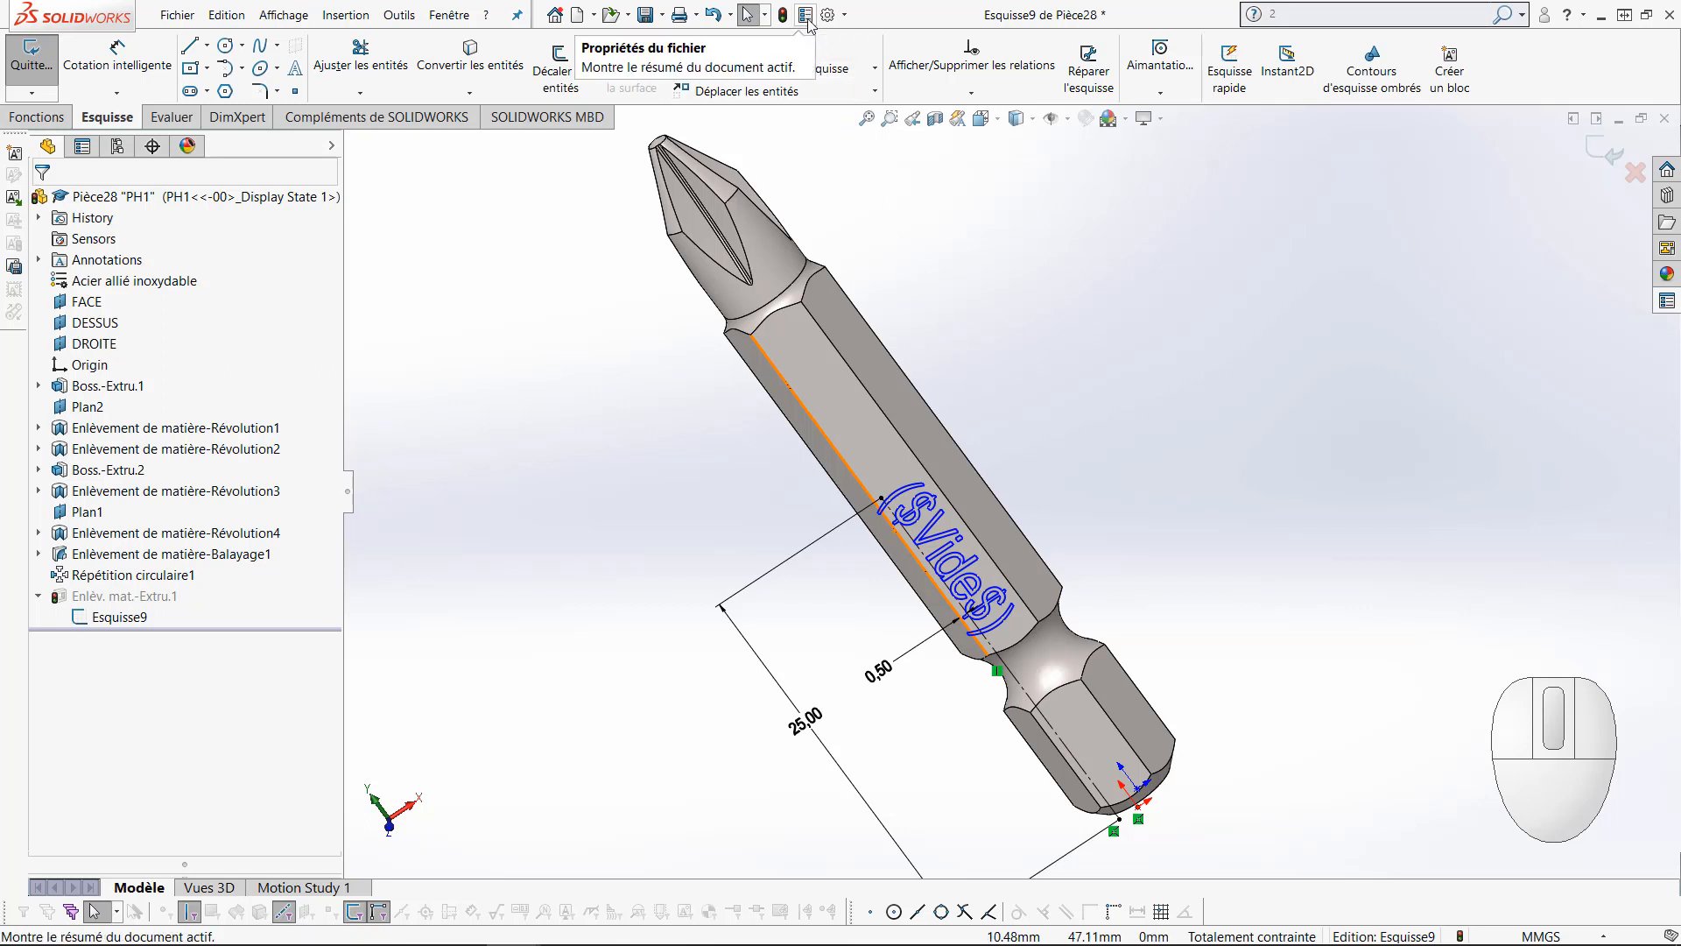
key("ctrl+b")
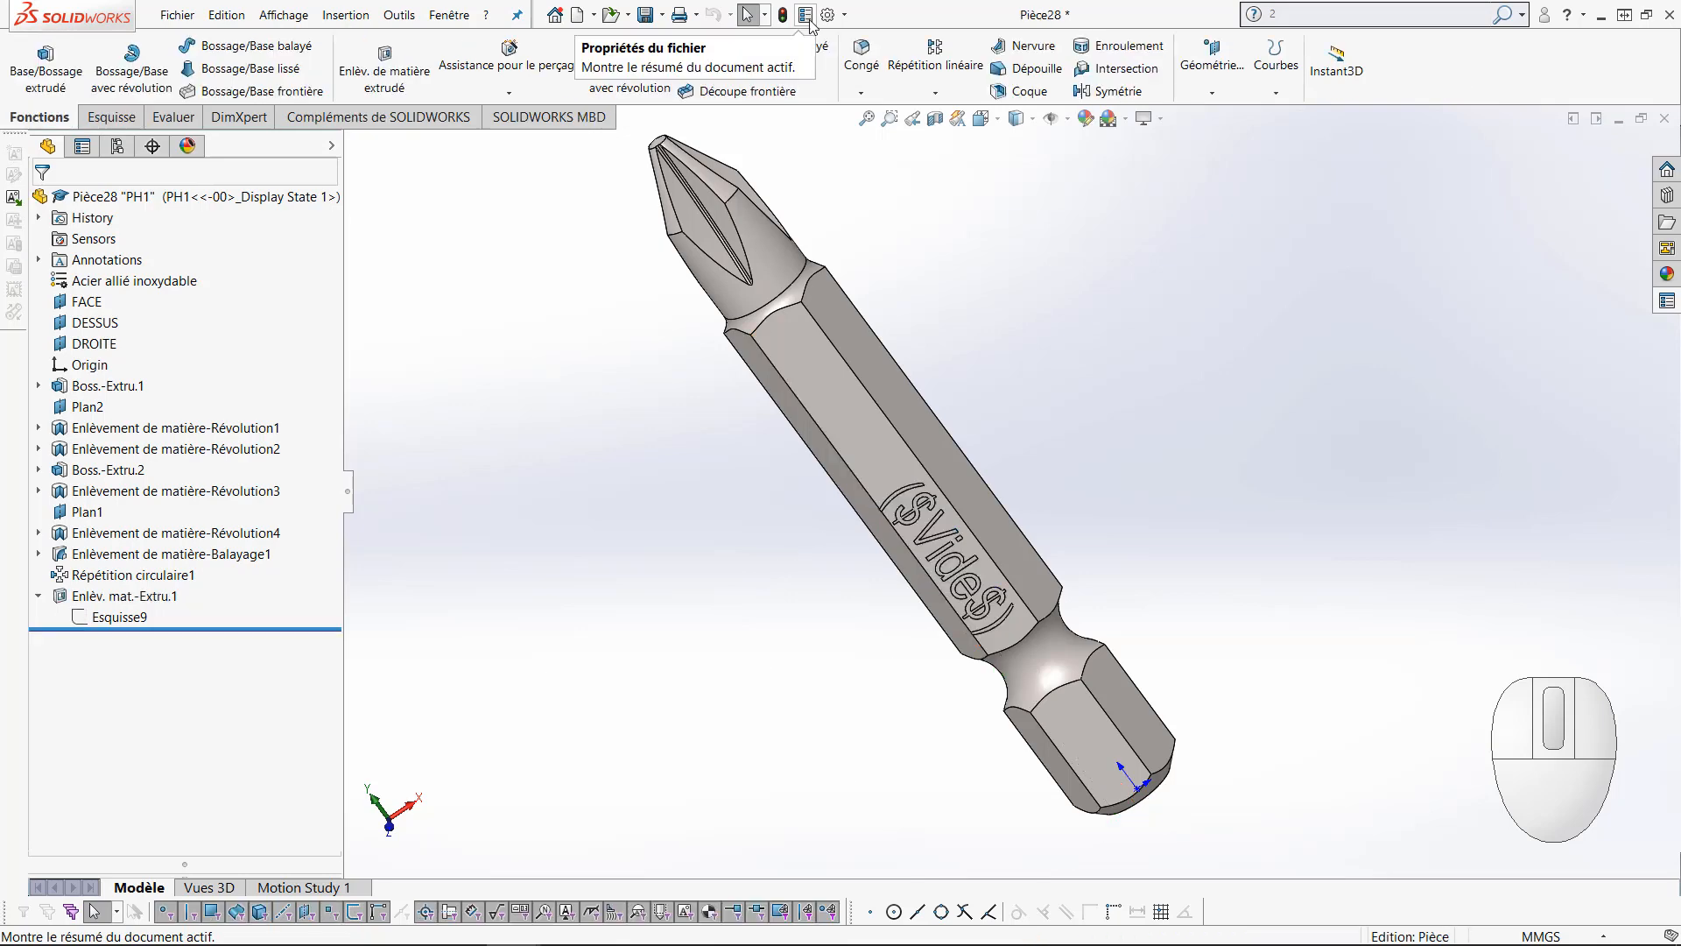
Delete the document-level Description property from the general custom properties of the file and rebuild the part
left_click(806, 16)
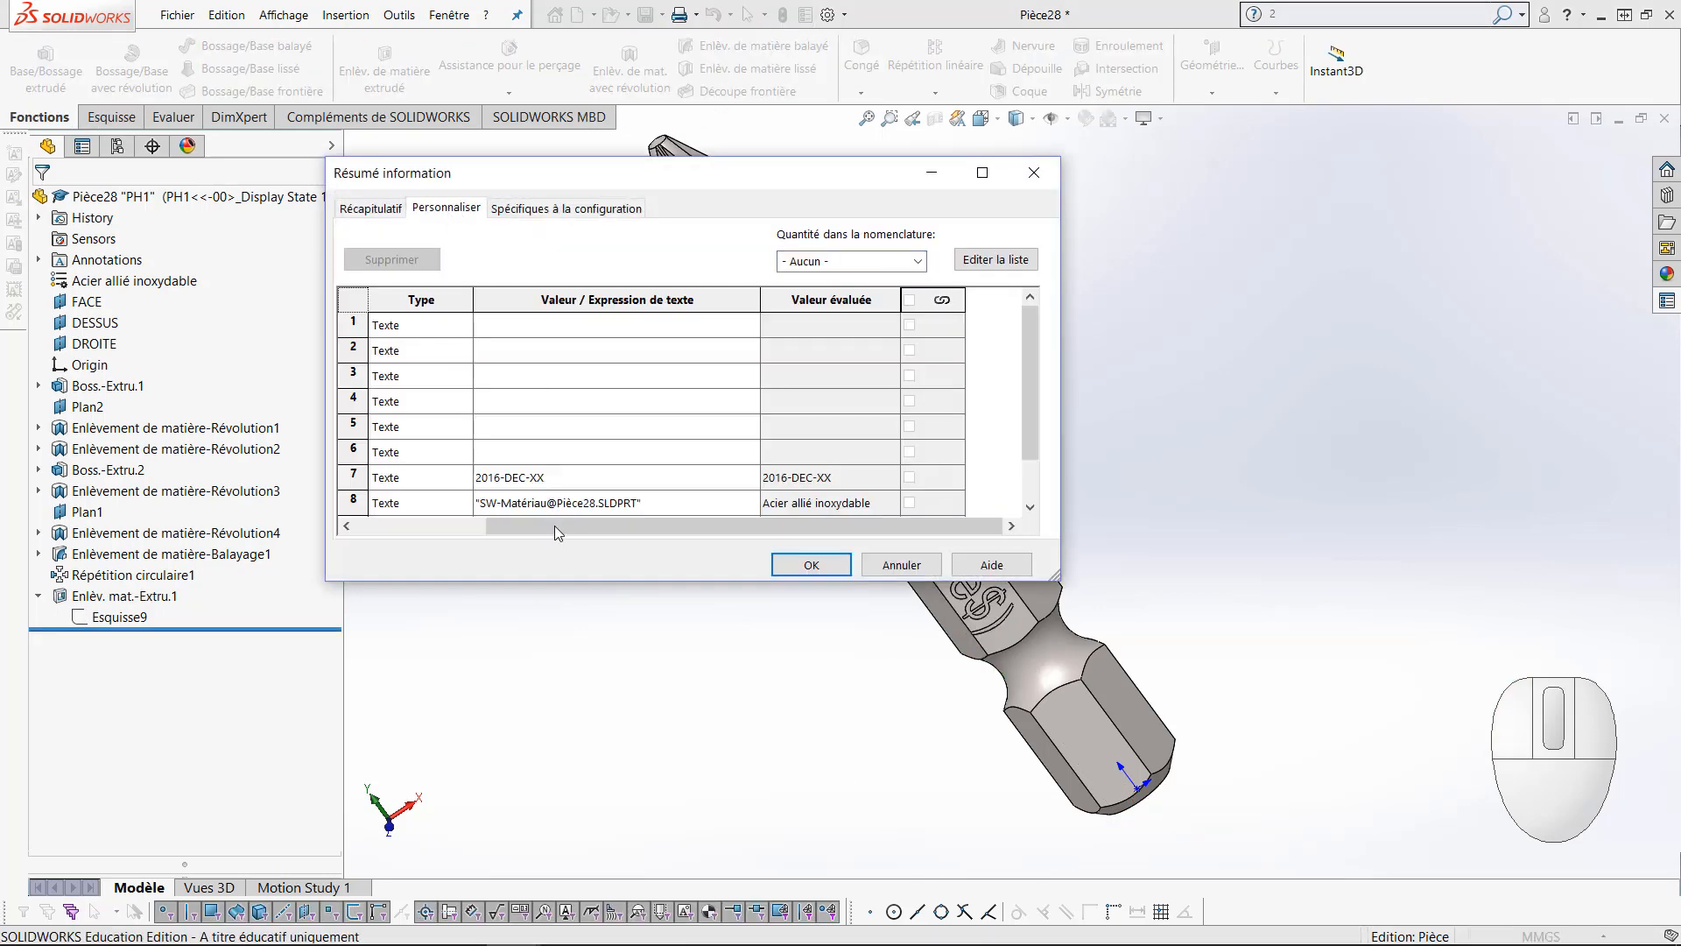
left_click_drag(548, 531, 418, 532)
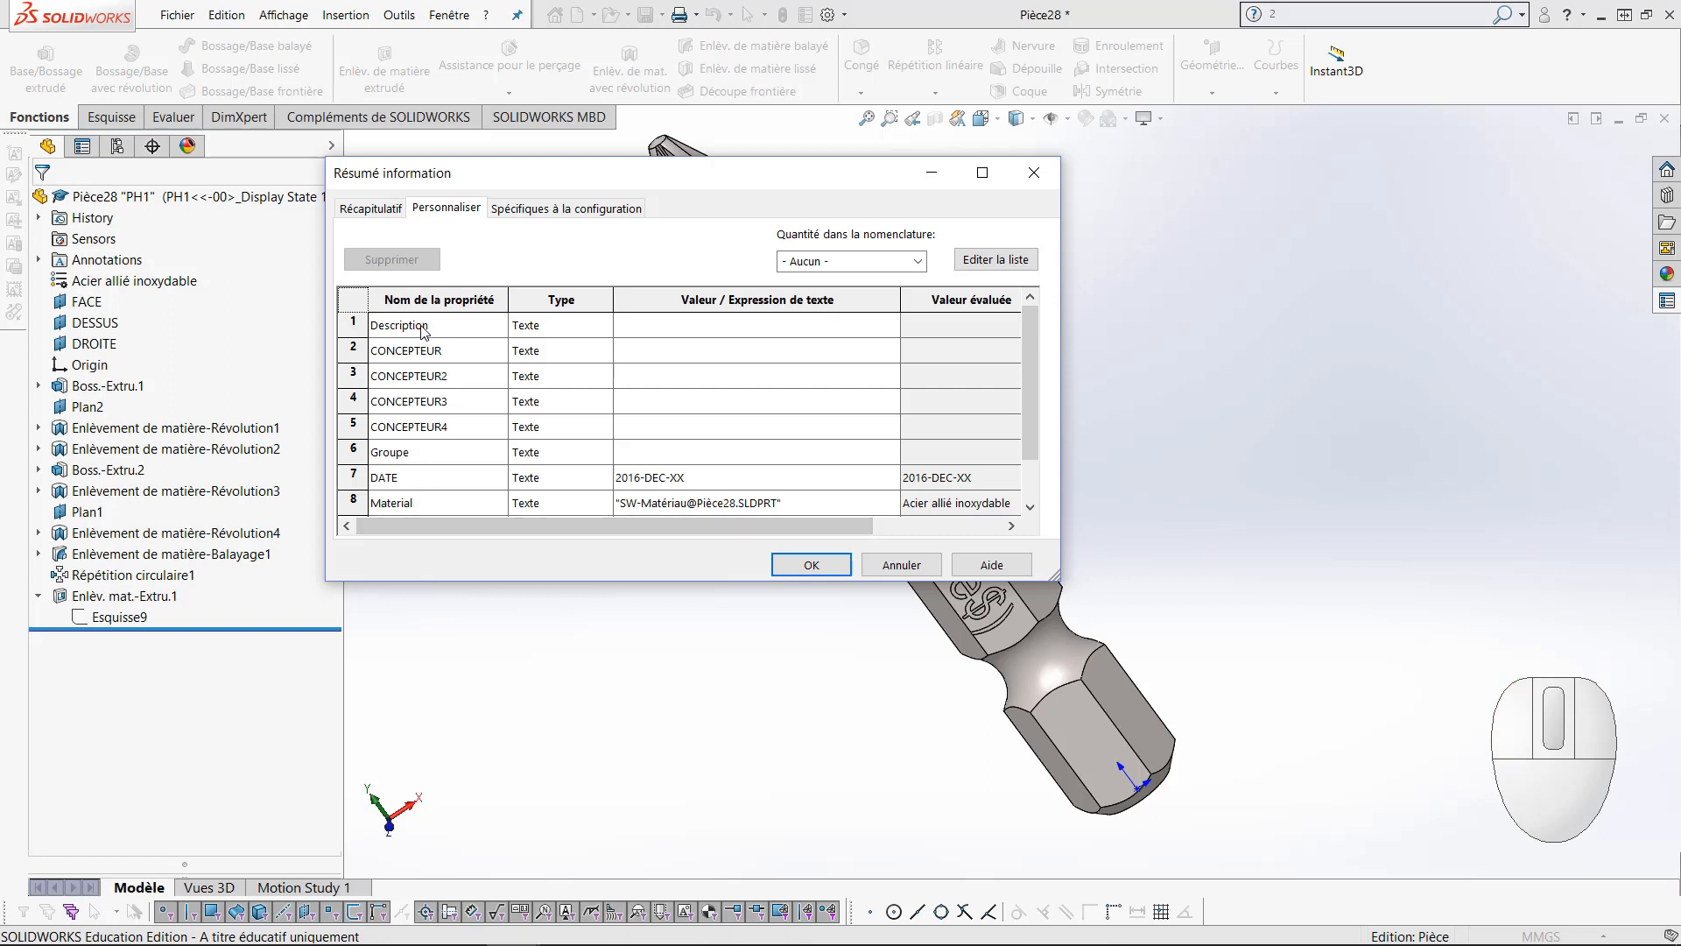
left_click(352, 324)
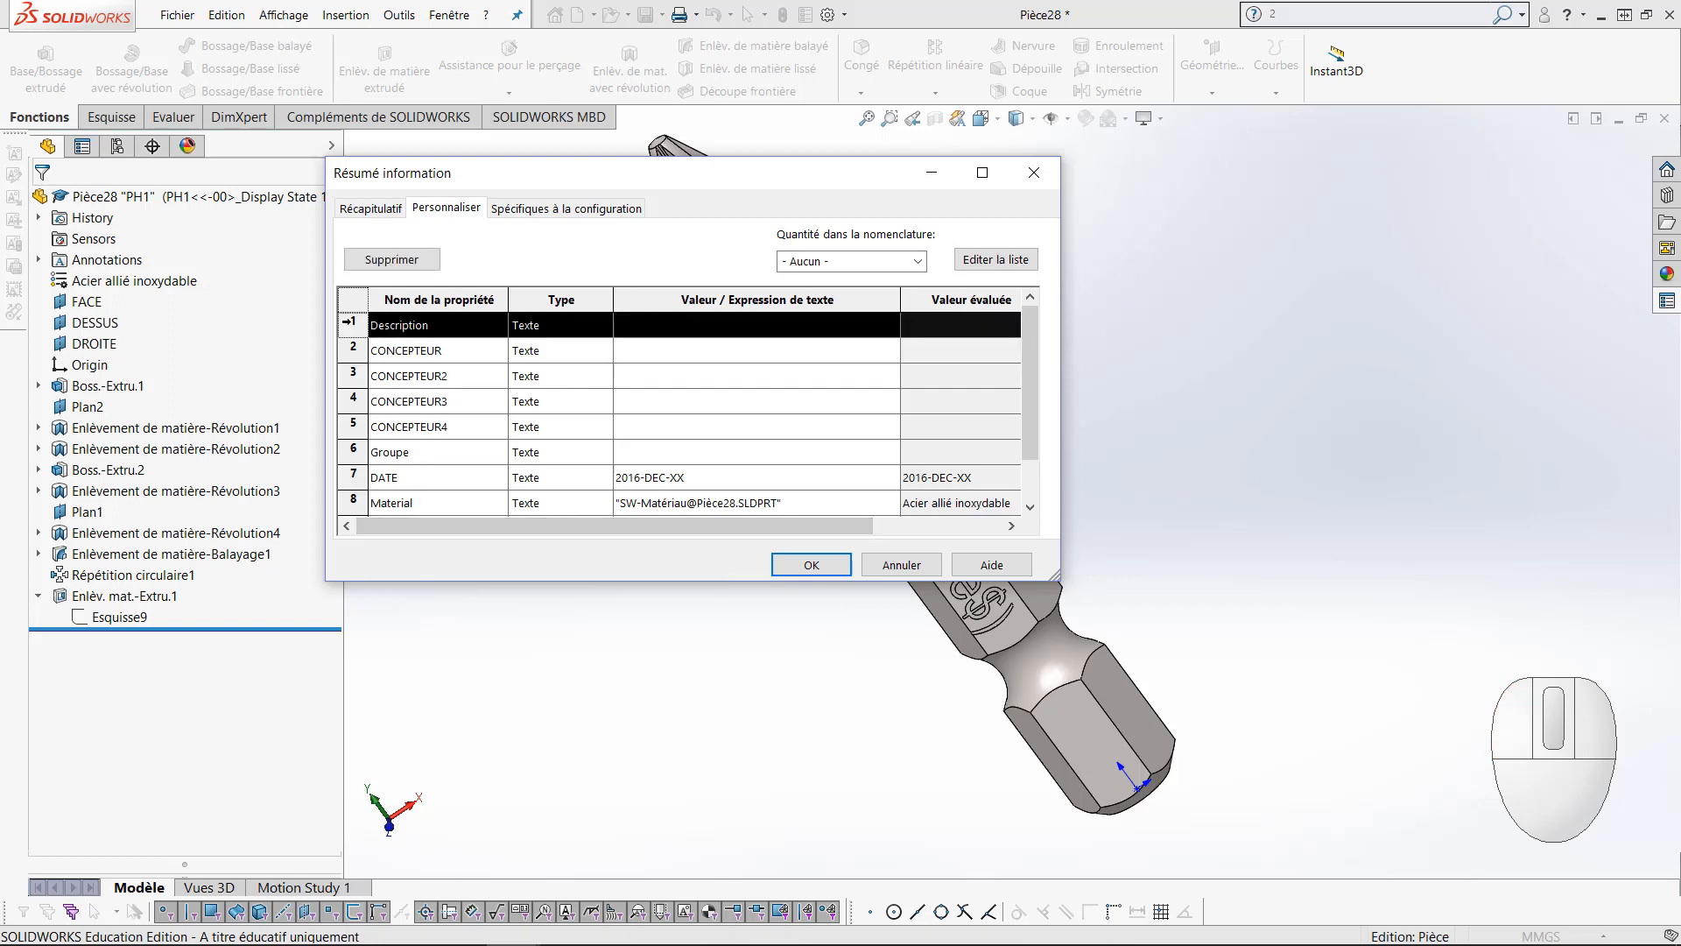
key("Delete")
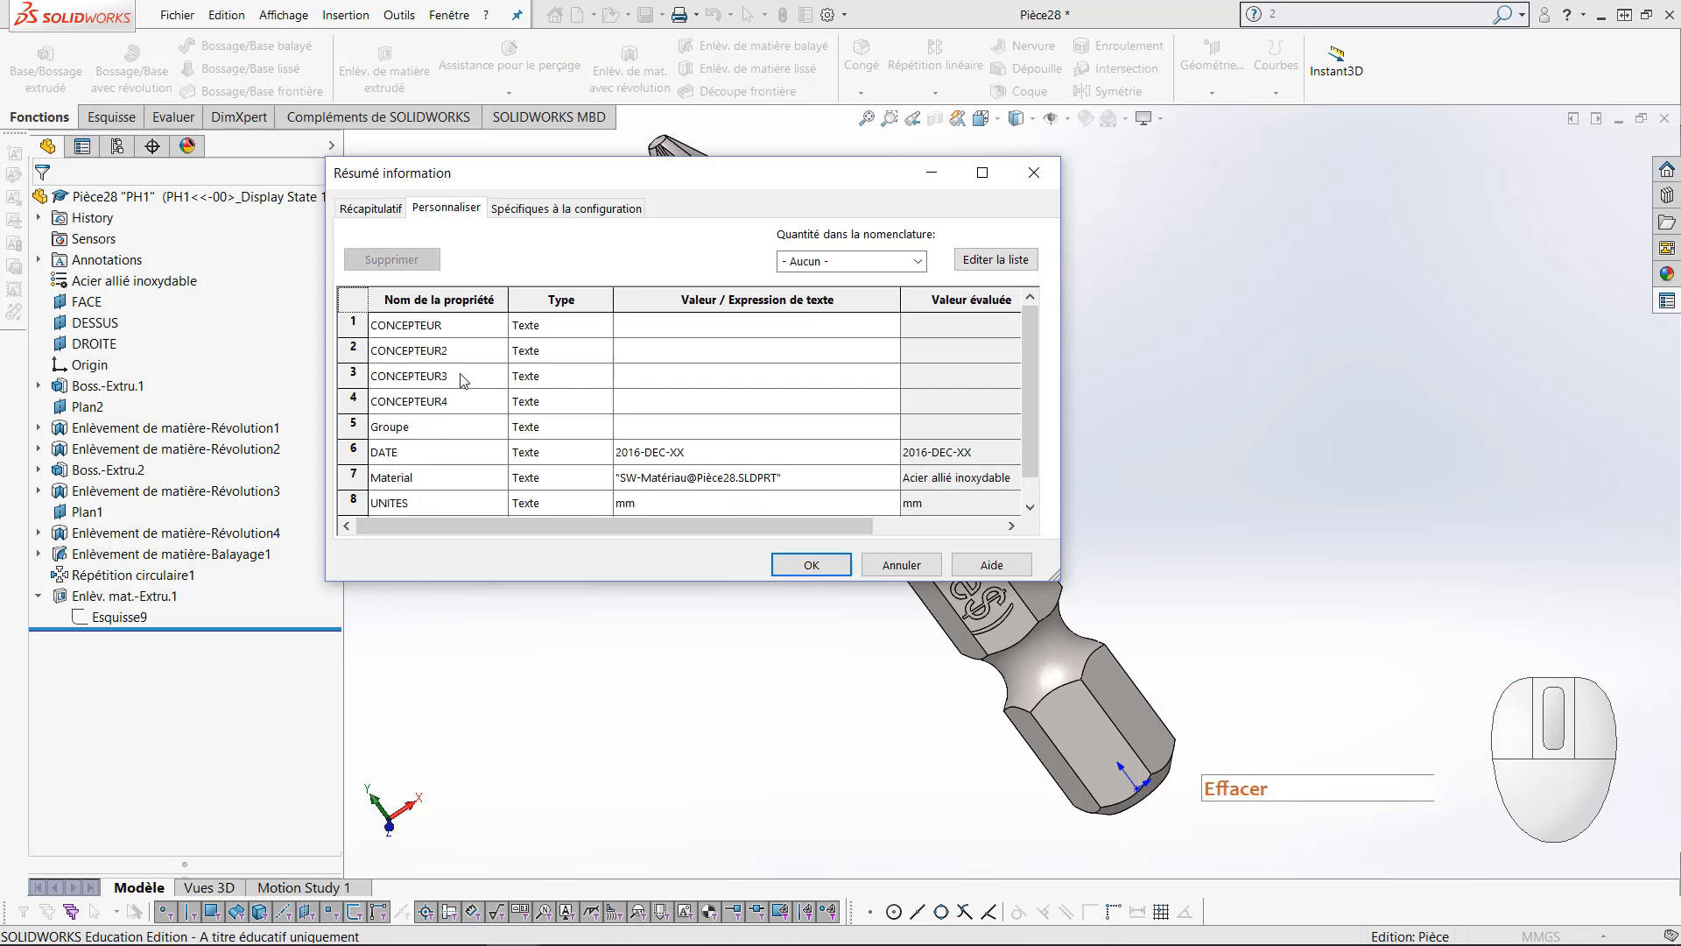
left_click(811, 565)
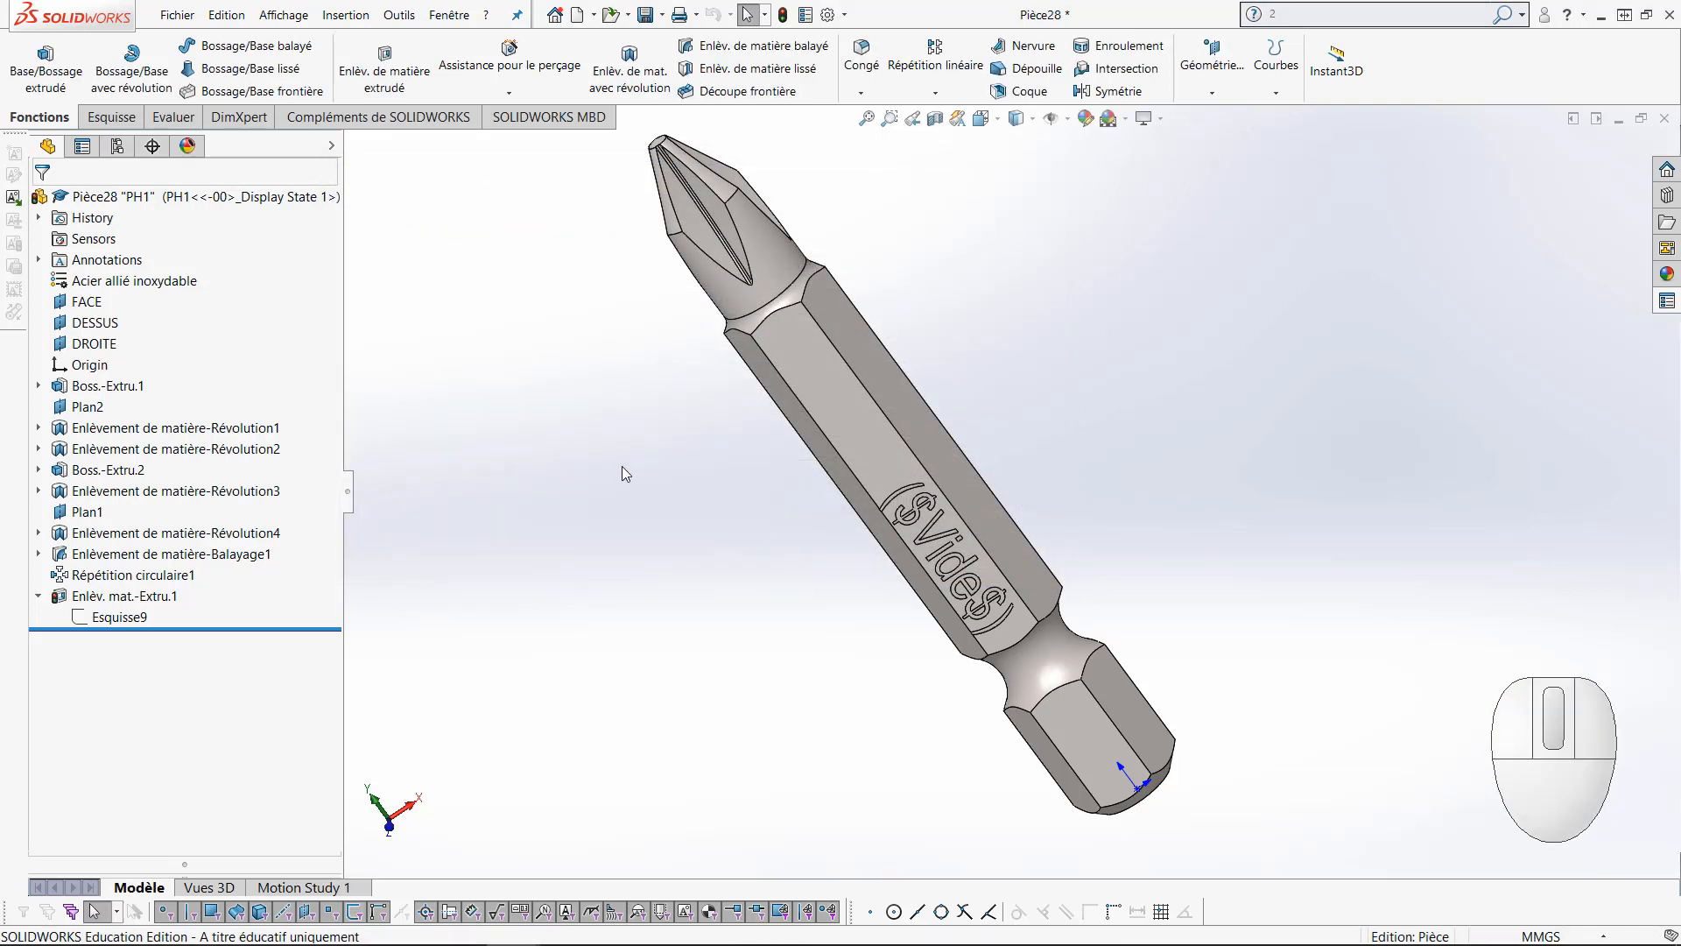
left_click(782, 14)
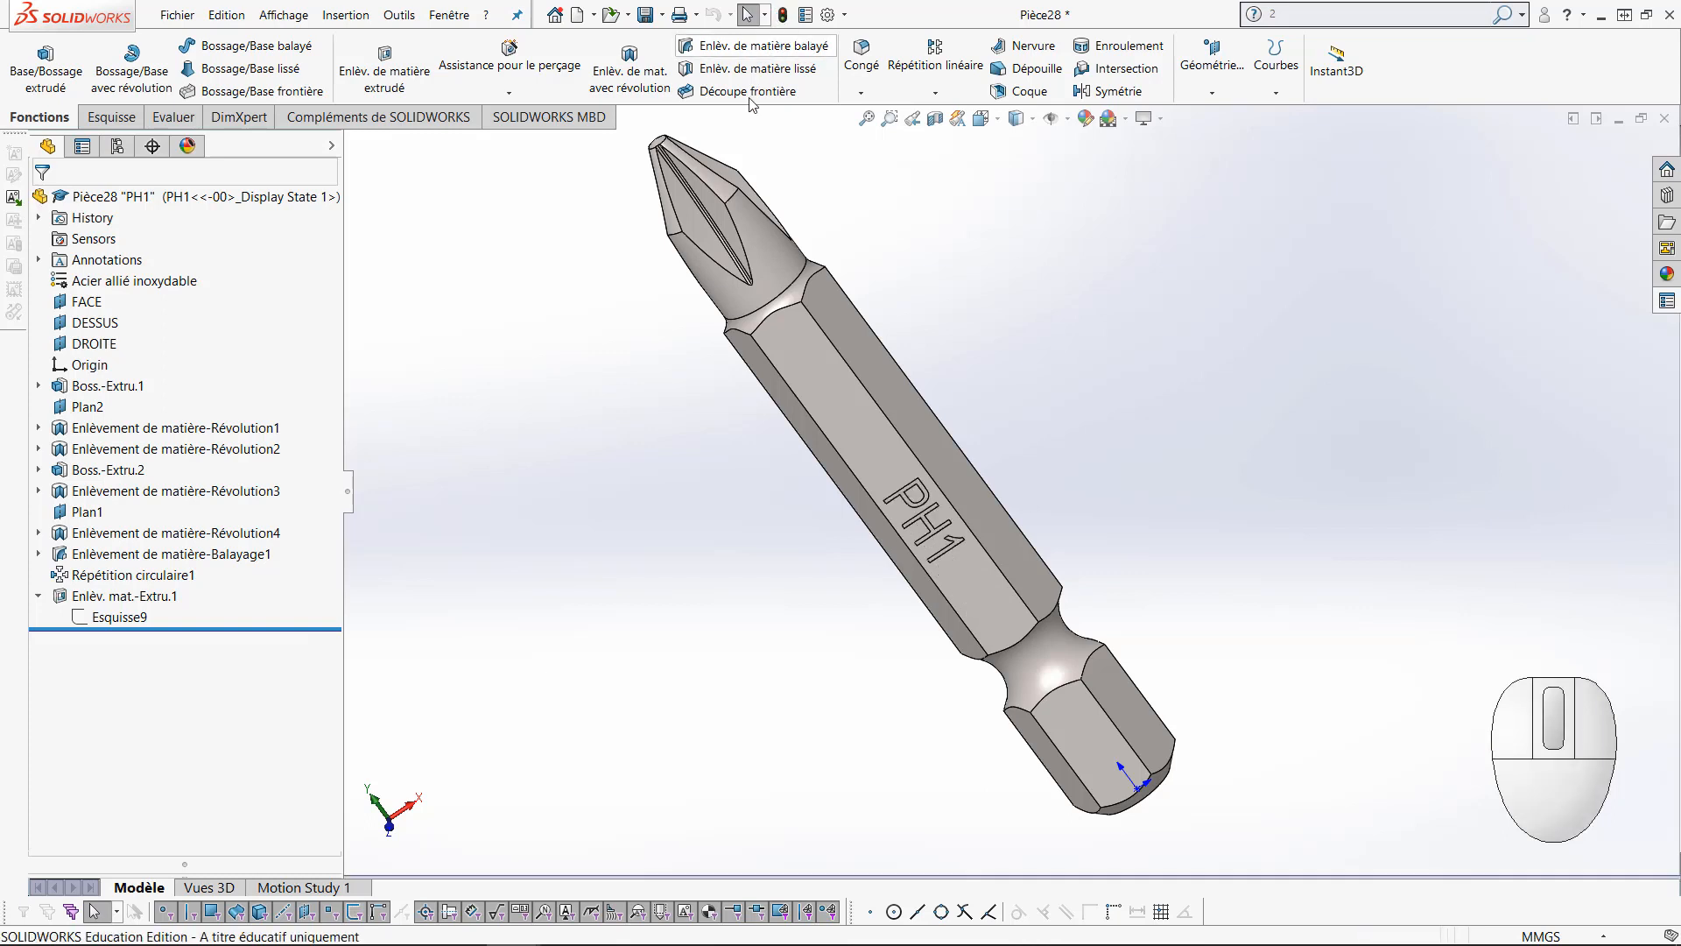
Activate the PH1 and PH2 configurations alternately to check the engraved marking and tip of each
left_click(117, 146)
double_click(161, 253)
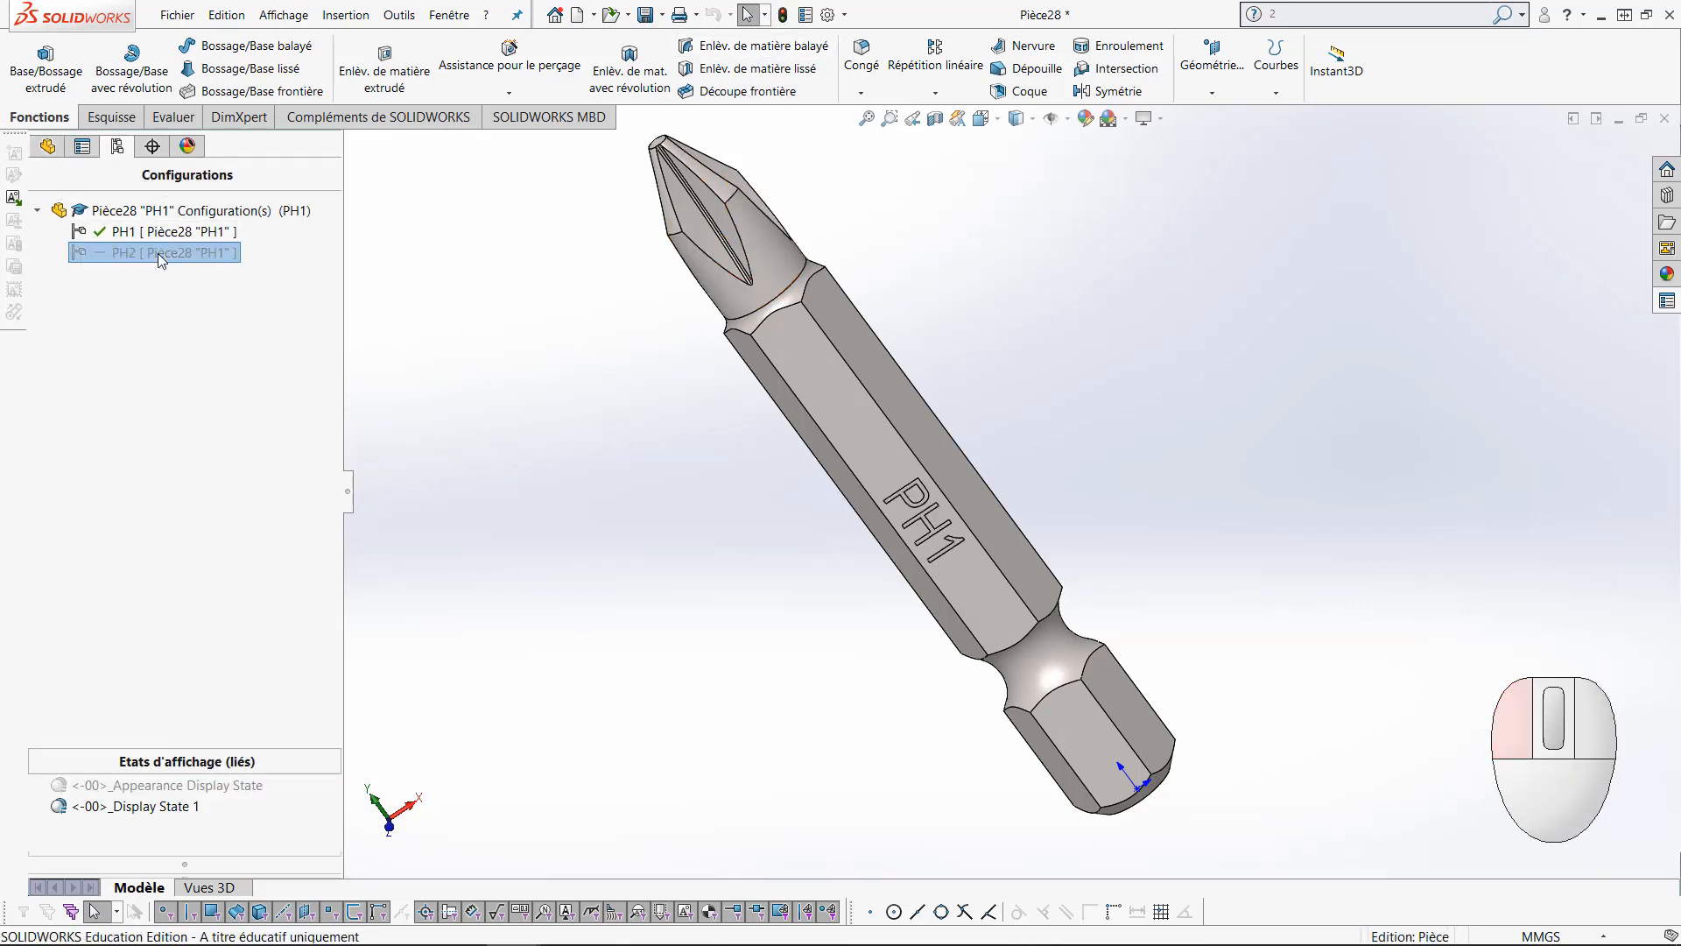
double_click(136, 232)
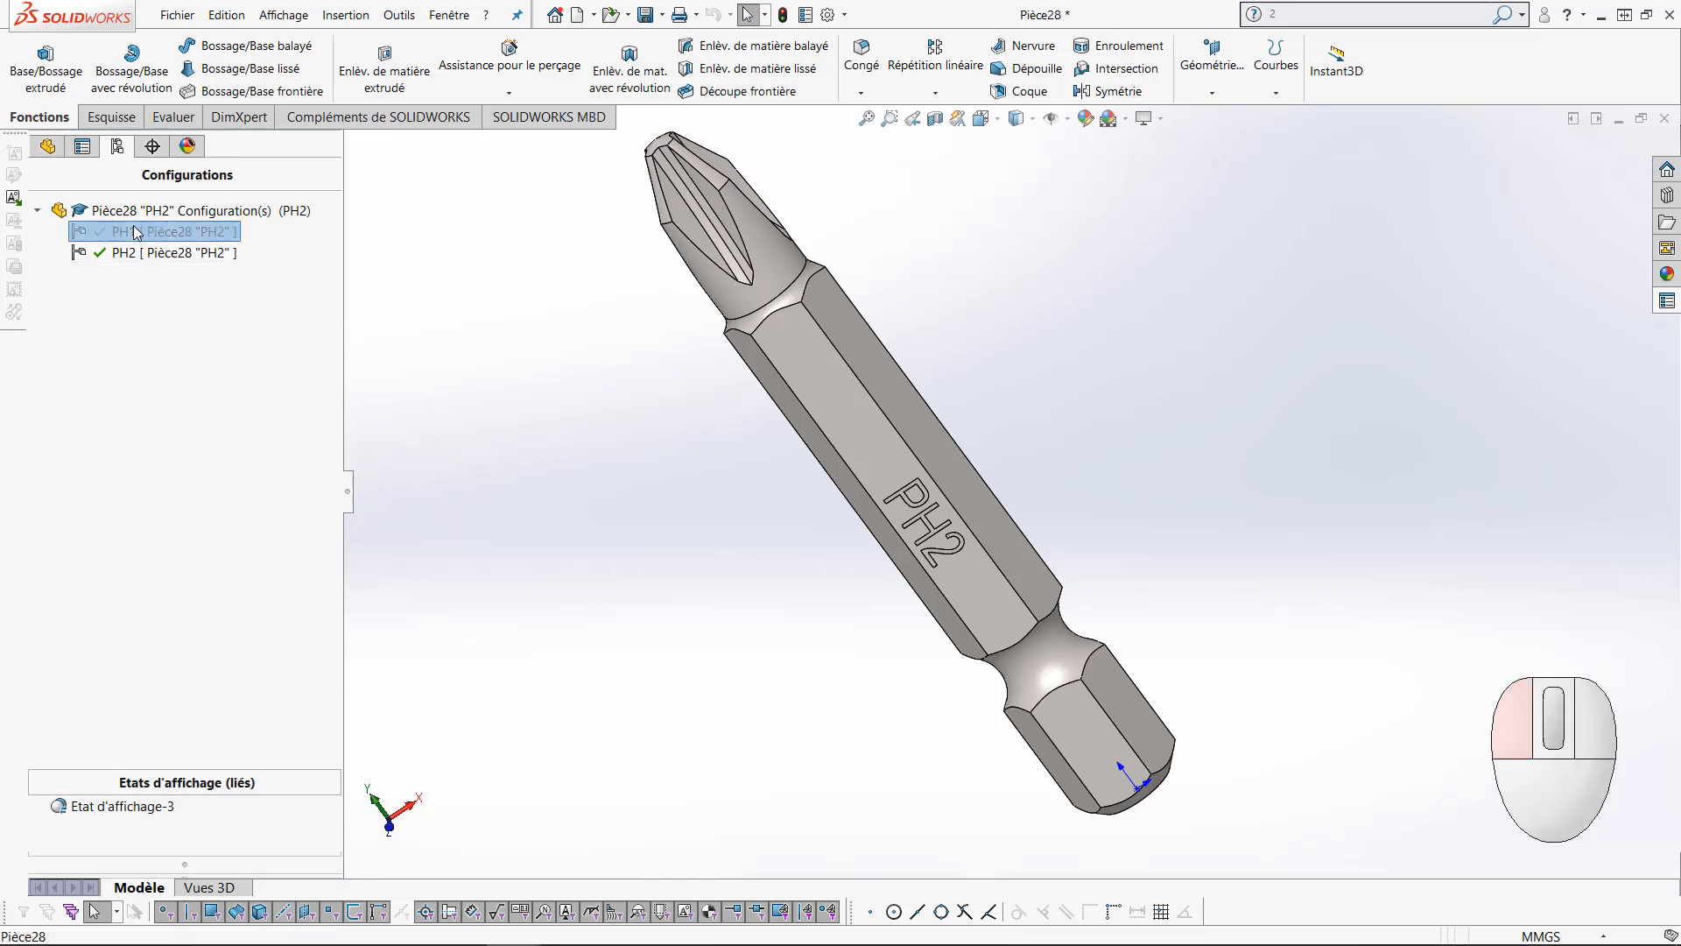
double_click(143, 251)
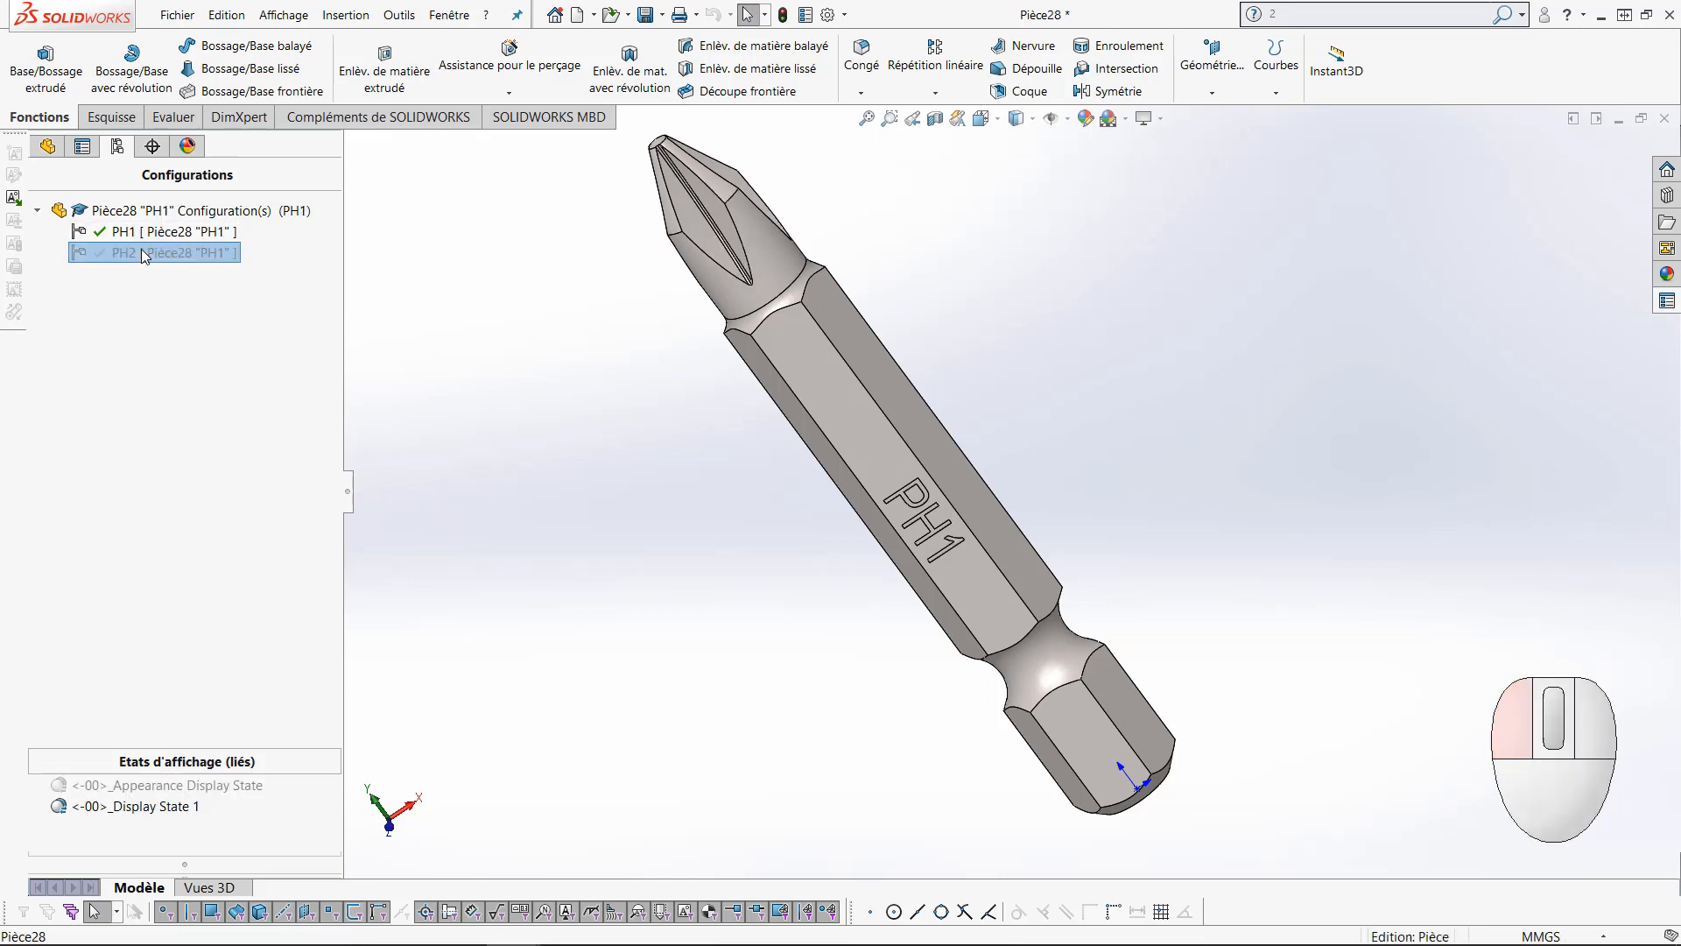
double_click(133, 233)
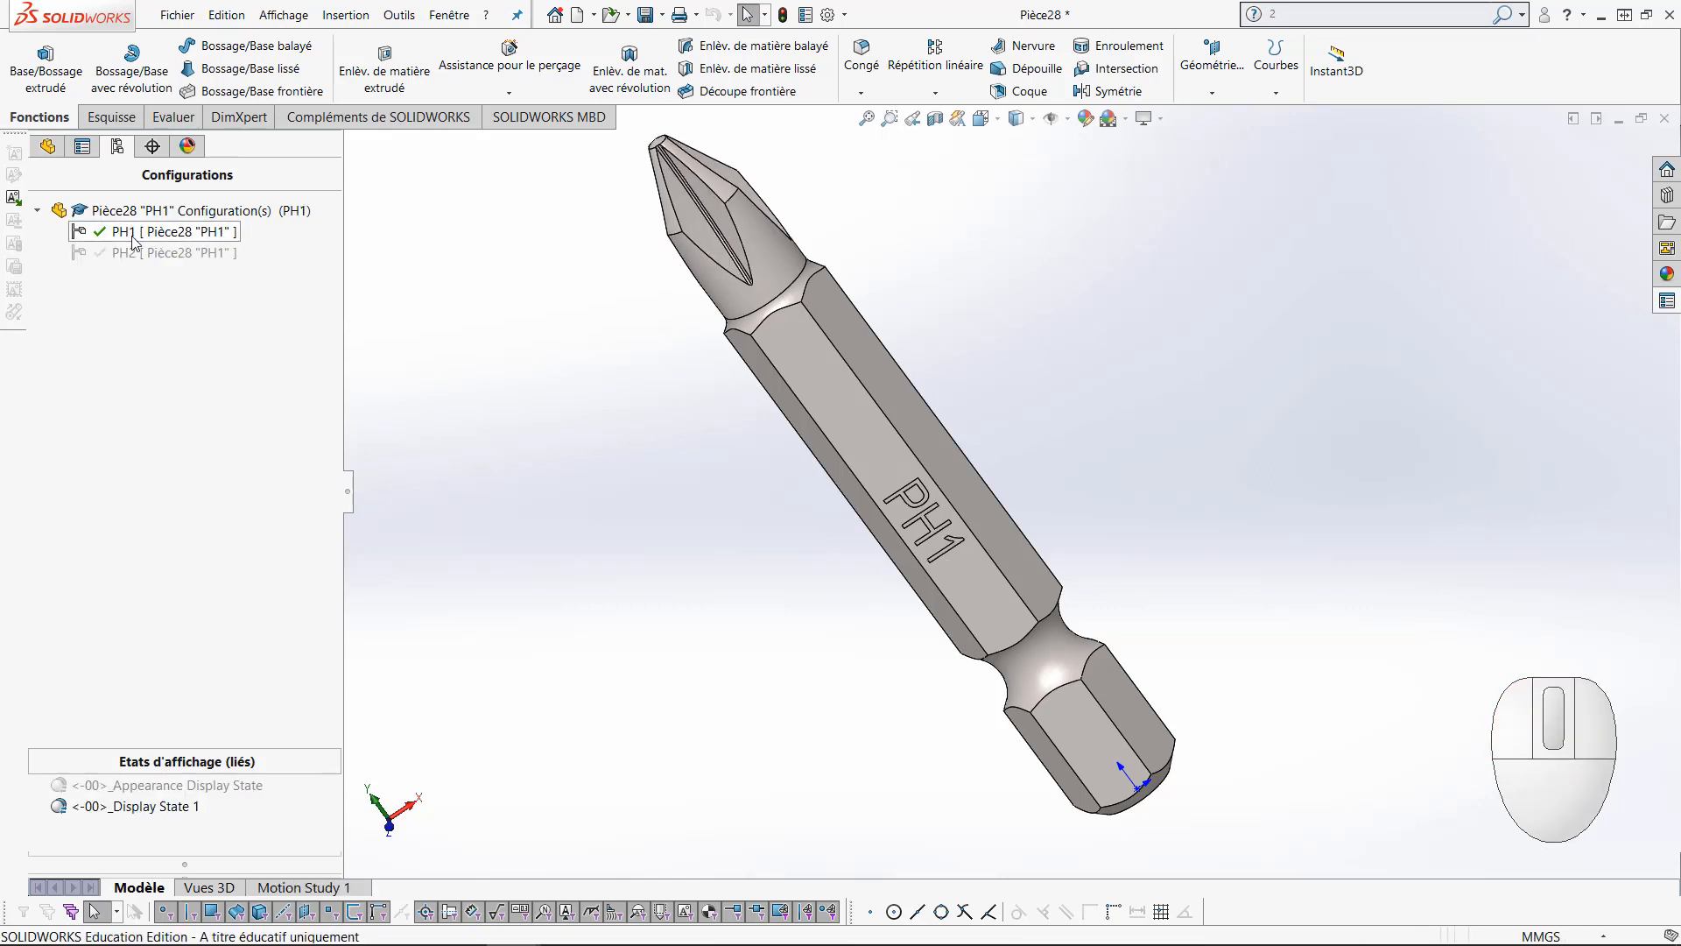
left_click(138, 253)
double_click(138, 253)
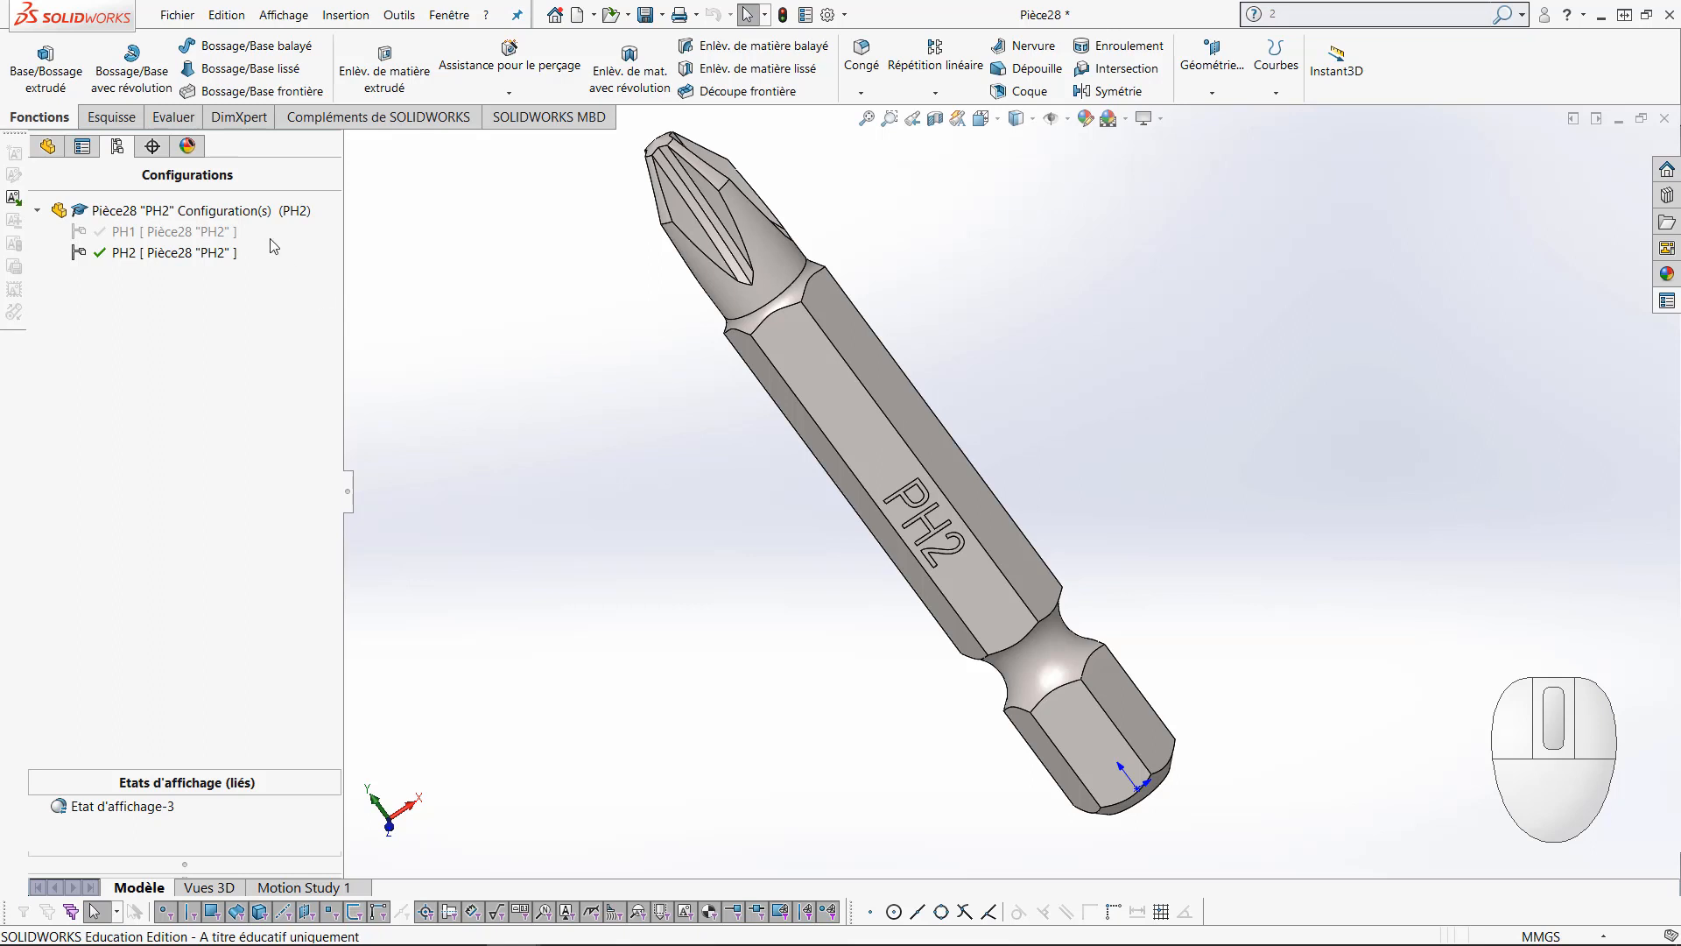
left_click(47, 145)
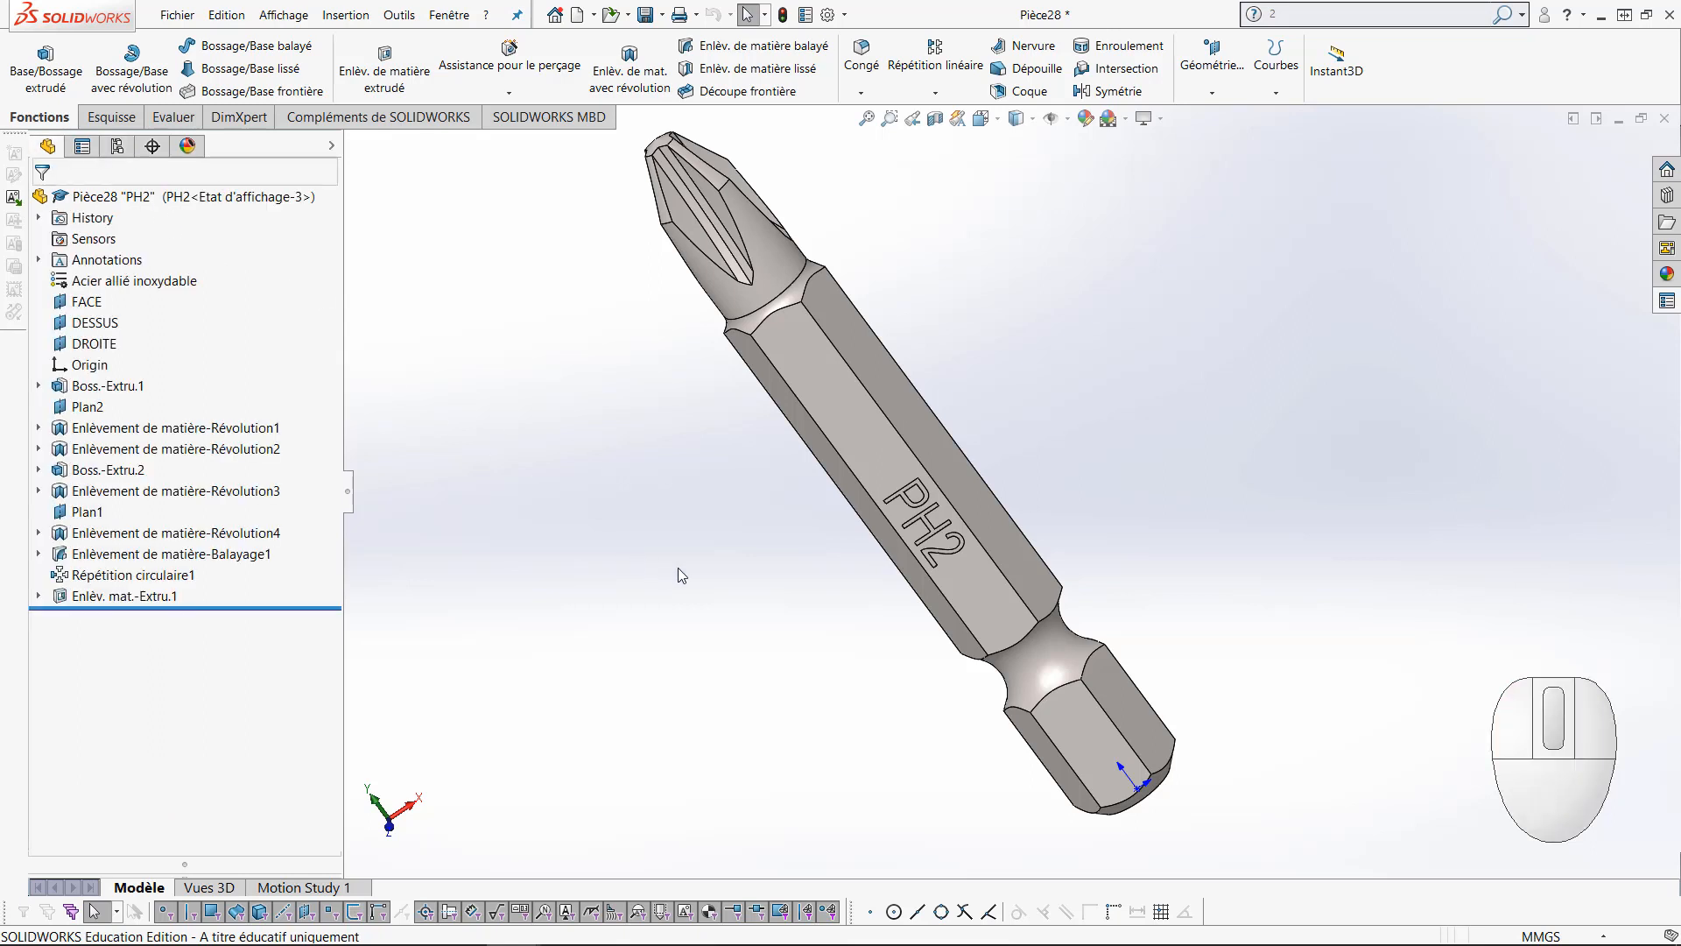
Add a derived configuration named PH1 COURT under the PH1 configuration
scroll(682, 574, "up", 2)
middle_click_drag(666, 464, 659, 518, "ctrl")
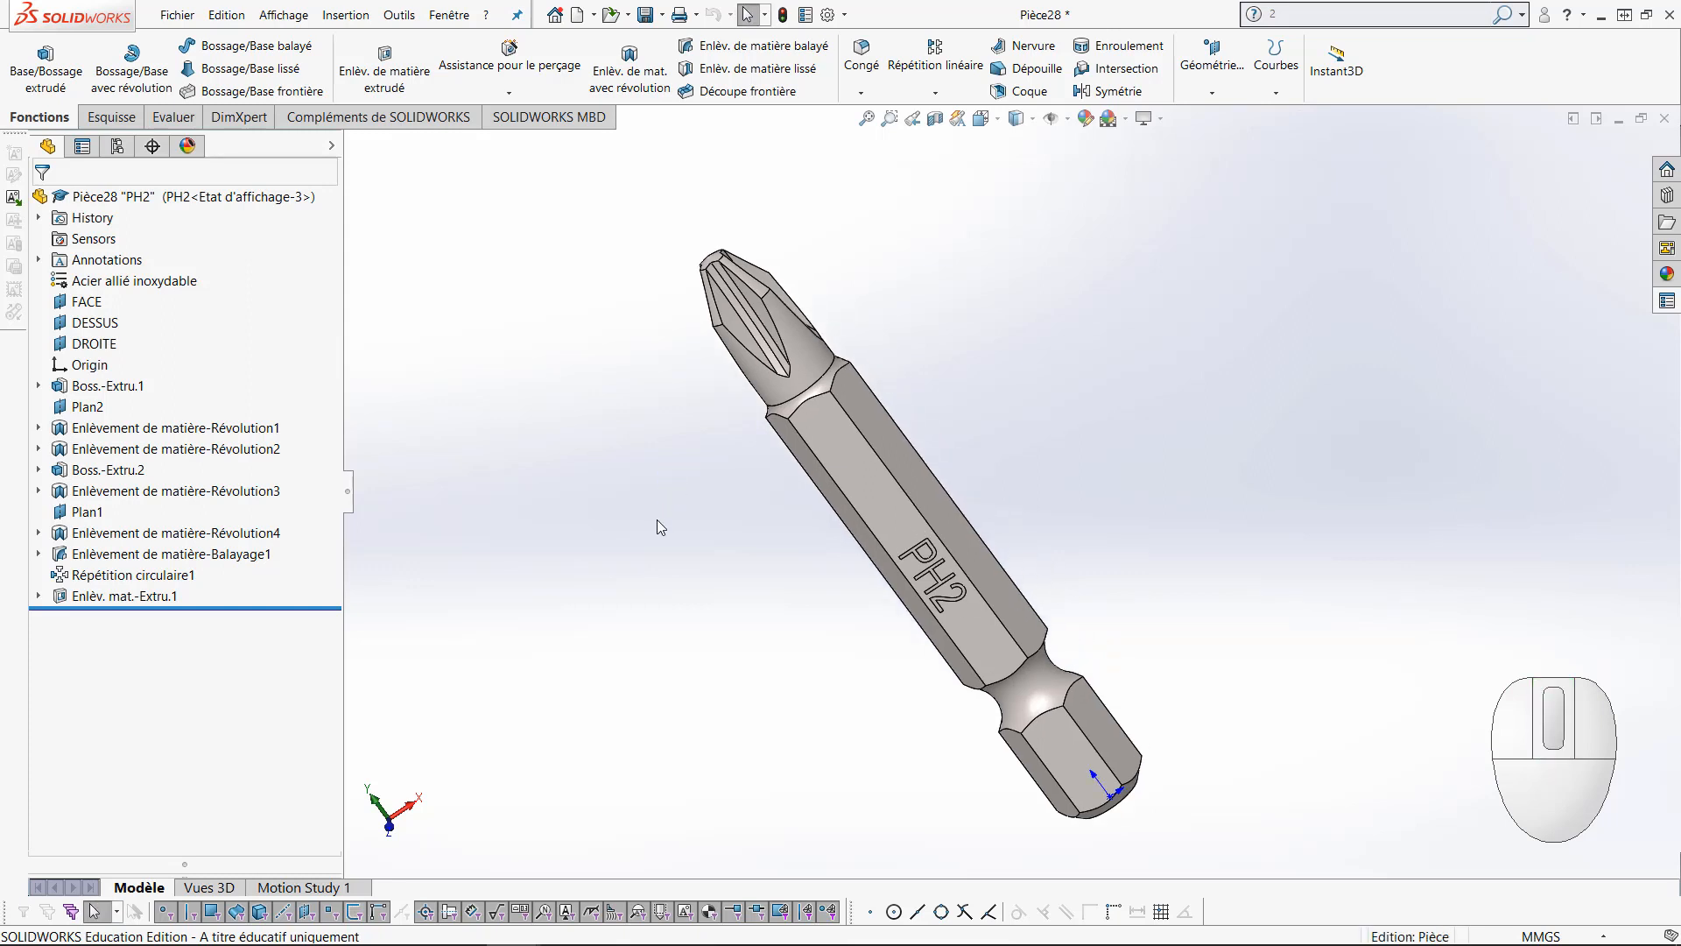
left_click(116, 145)
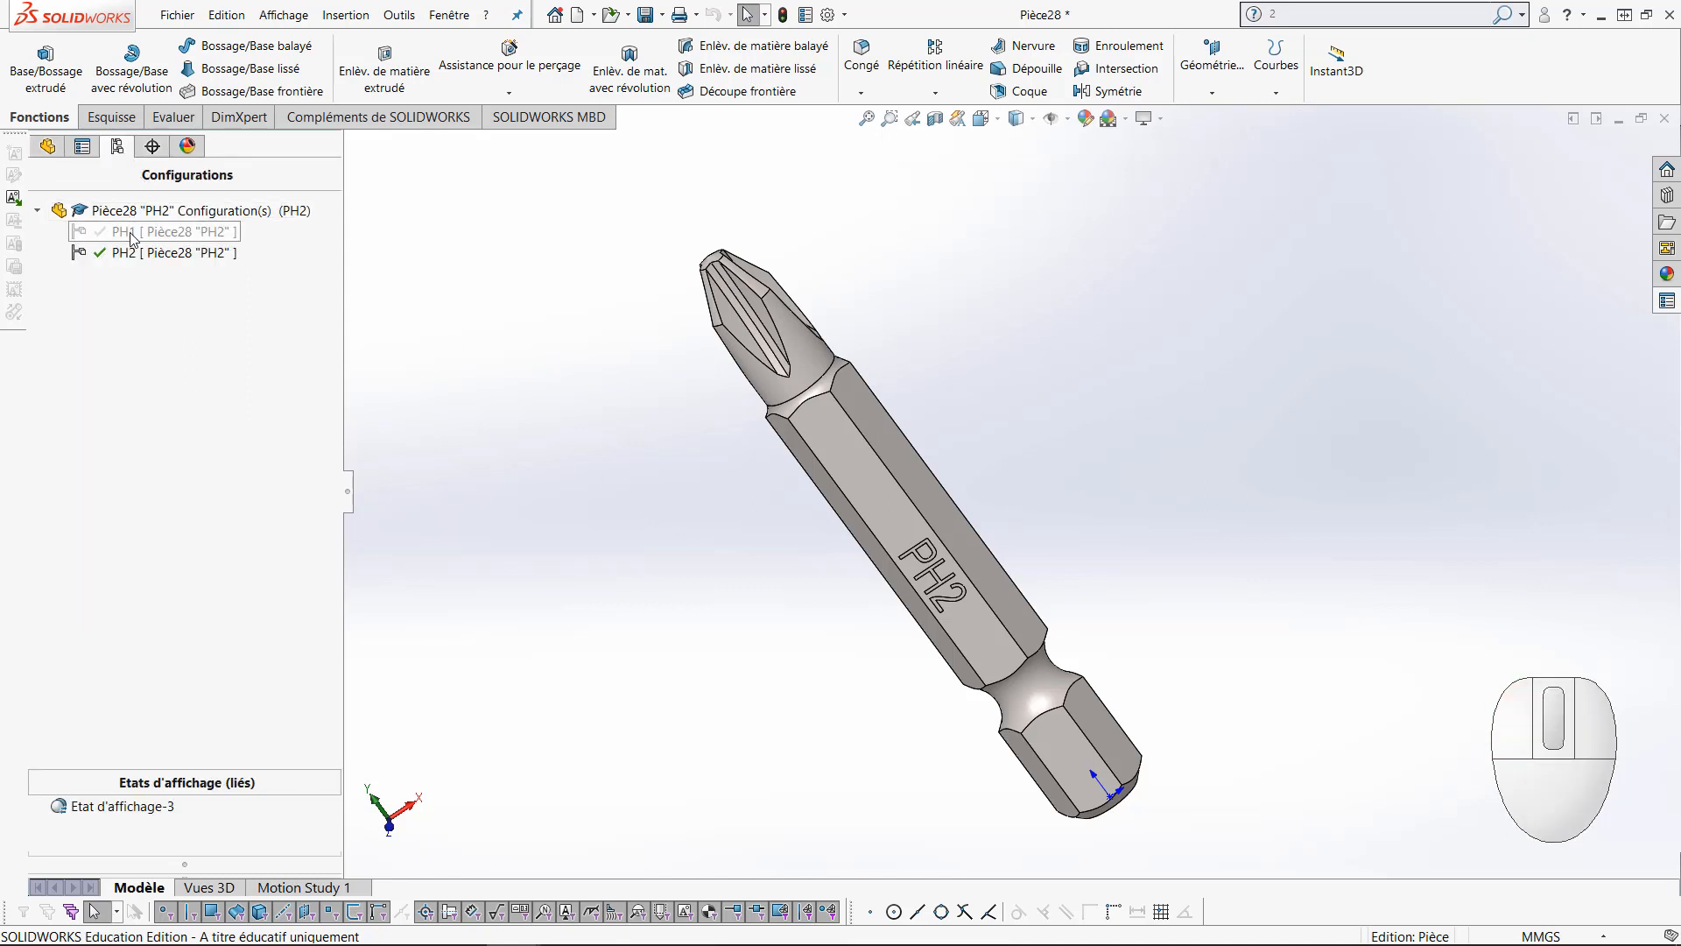
right_click(133, 238)
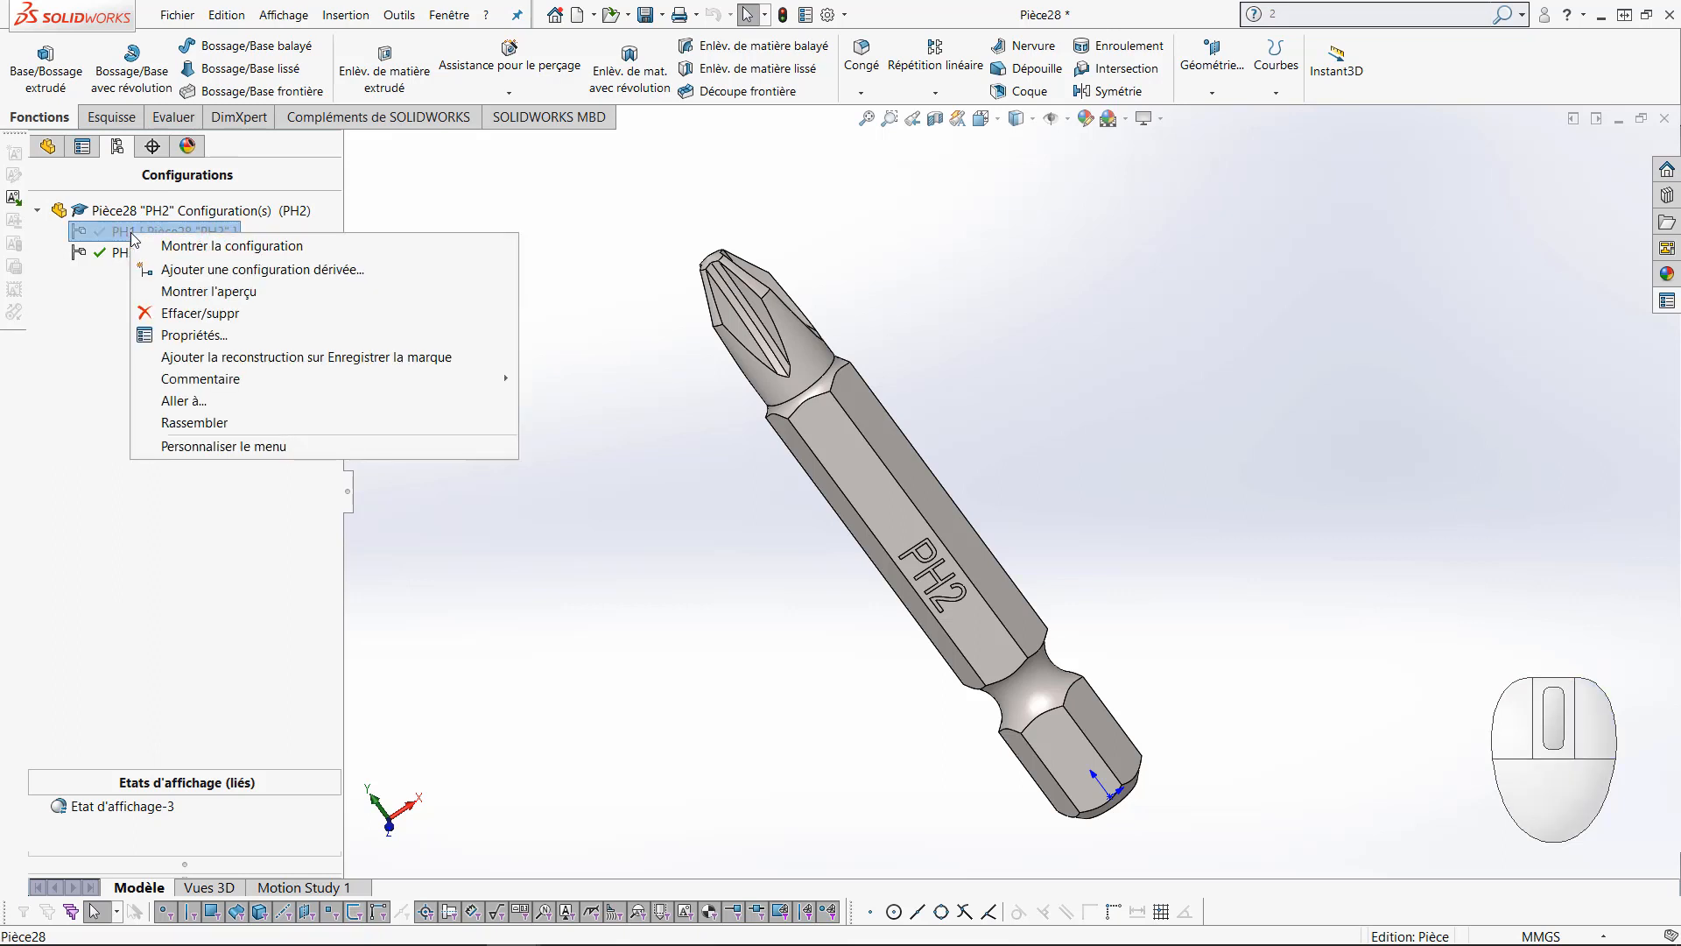
left_click(226, 272)
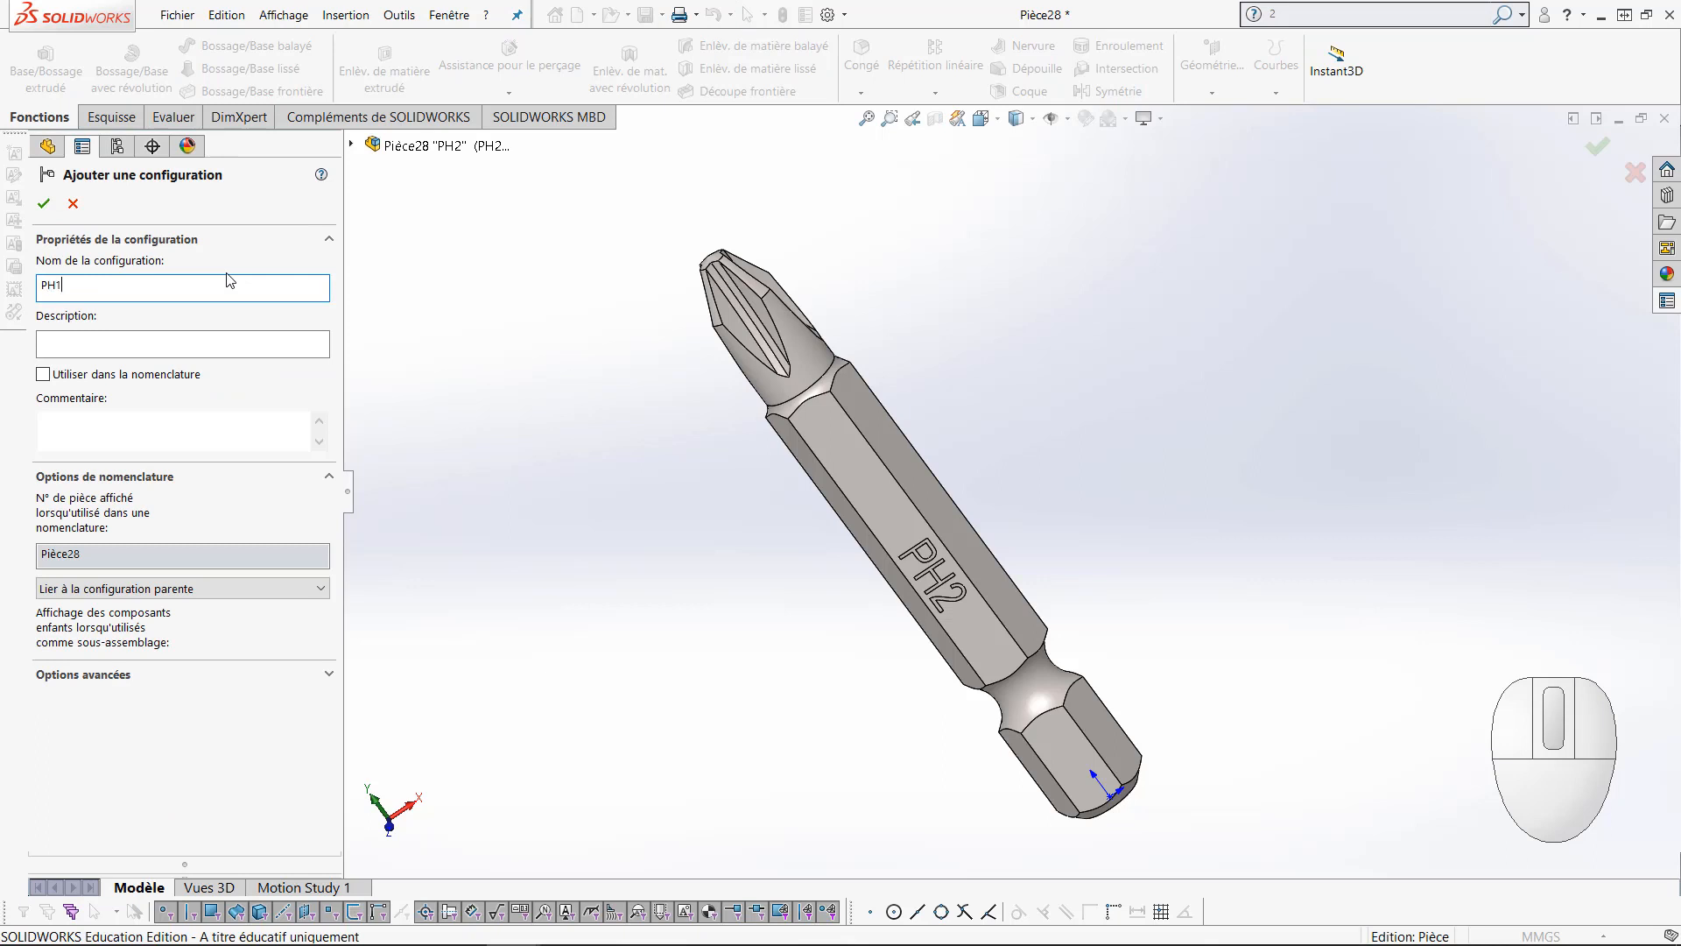
type("PH1 COURT")
left_click(43, 202)
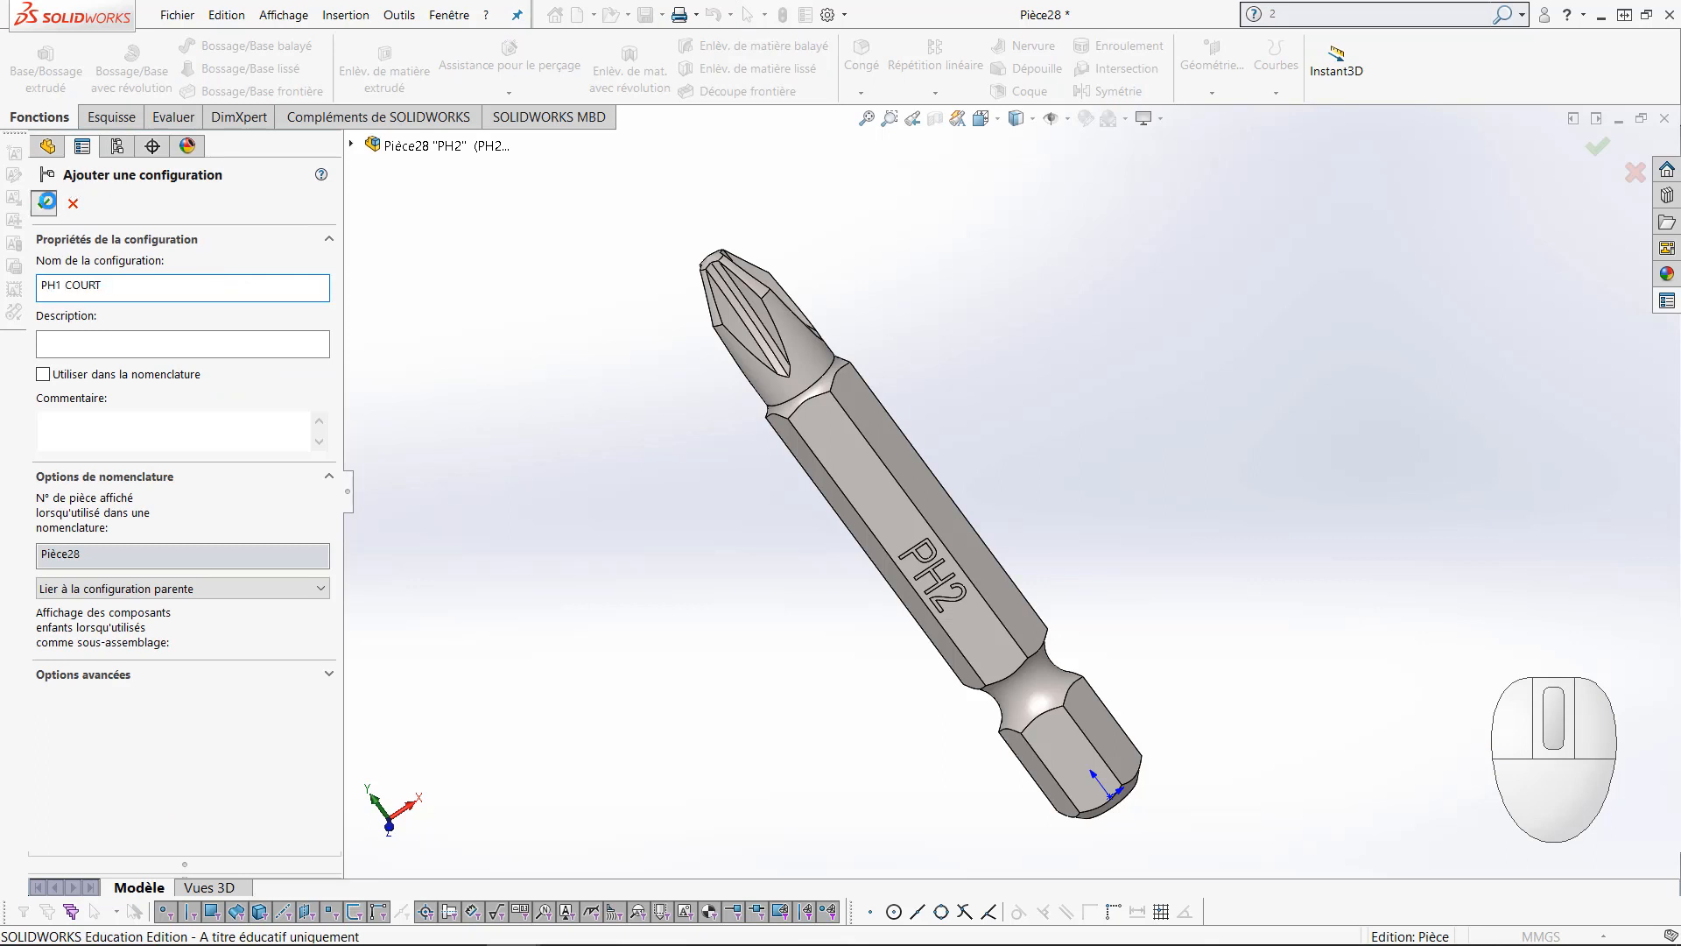
Add a derived configuration named PH2 COURT under PH2 and expand both parent configurations
right_click(113, 259)
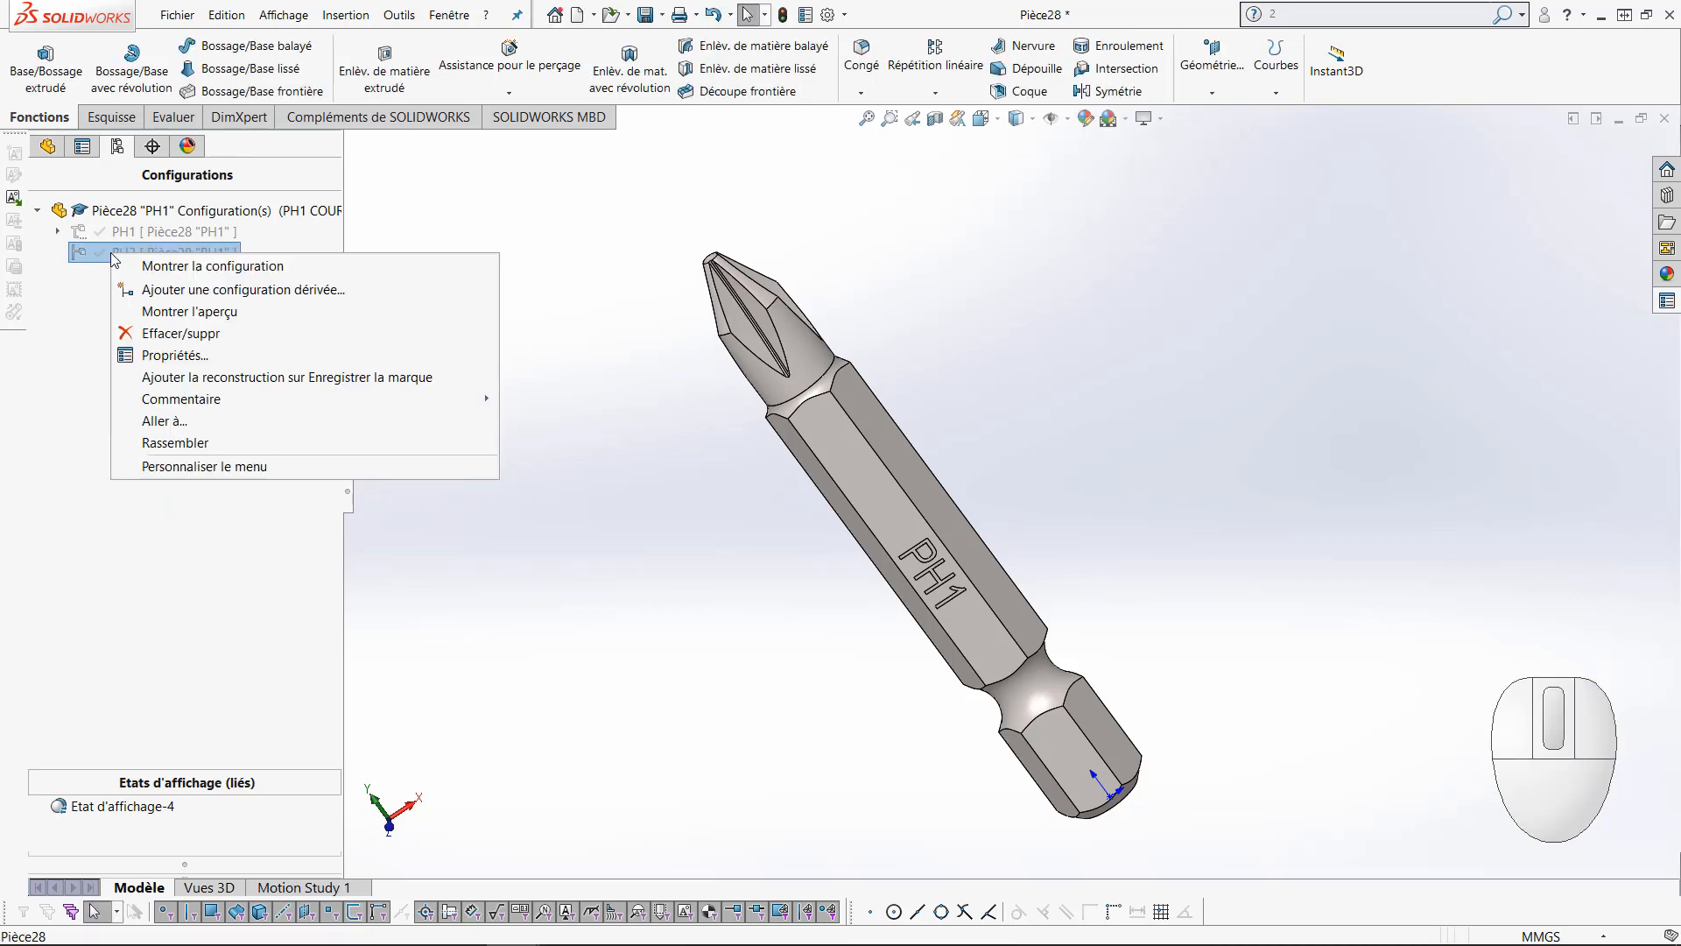
left_click(162, 291)
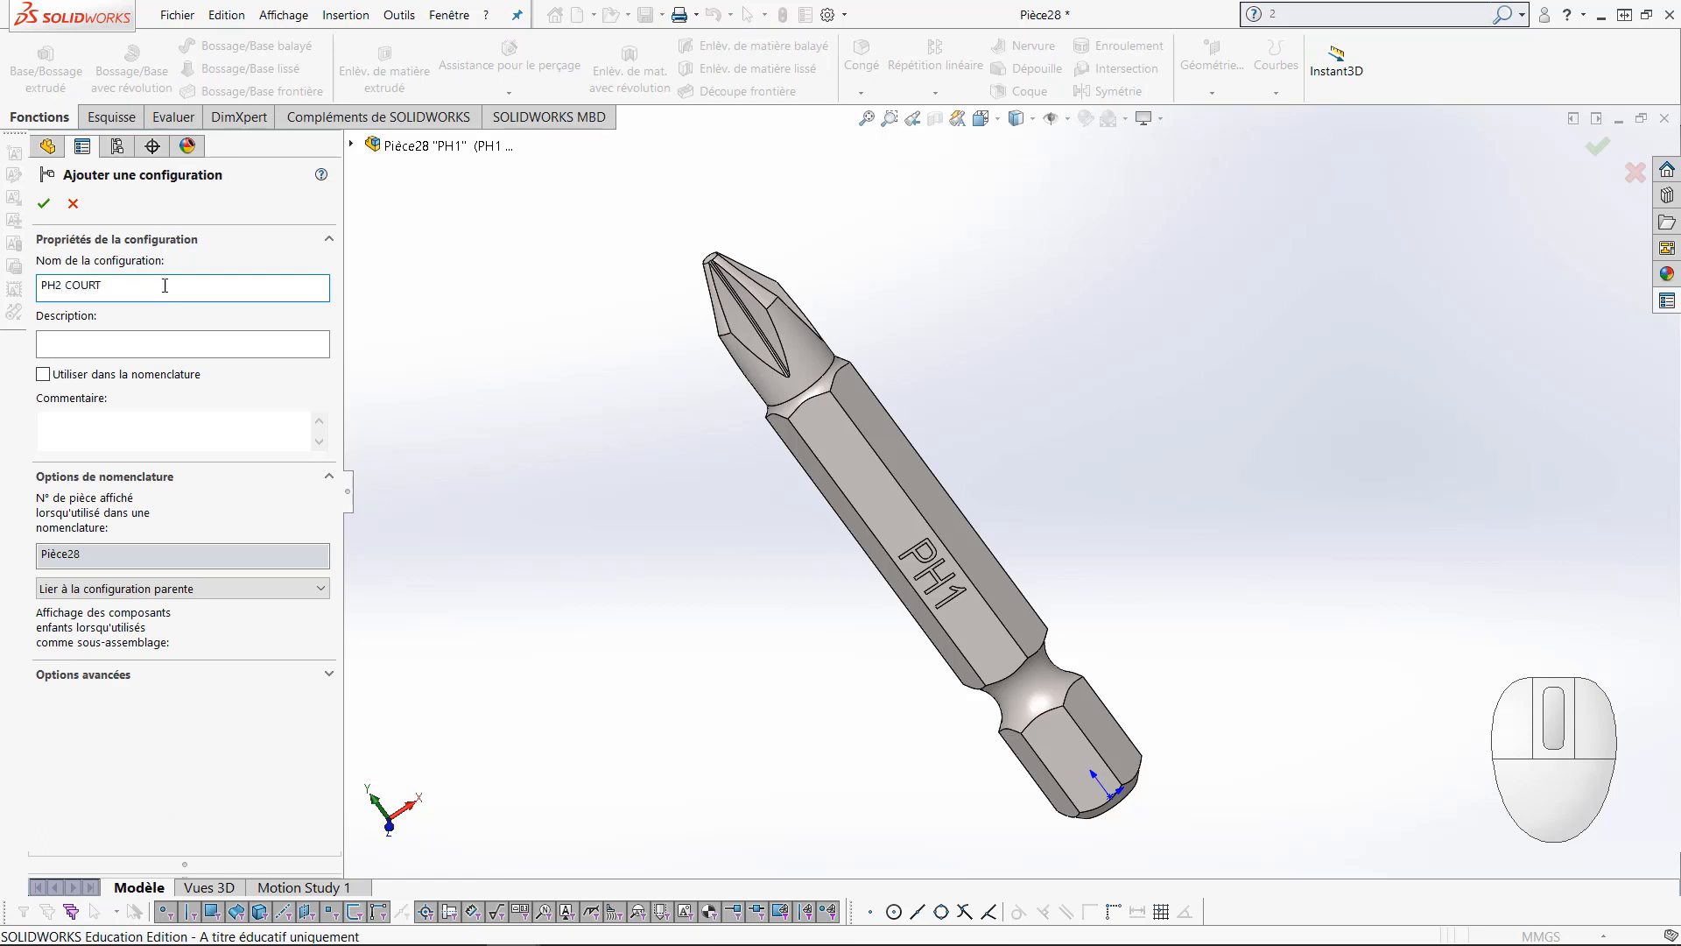
left_click(43, 202)
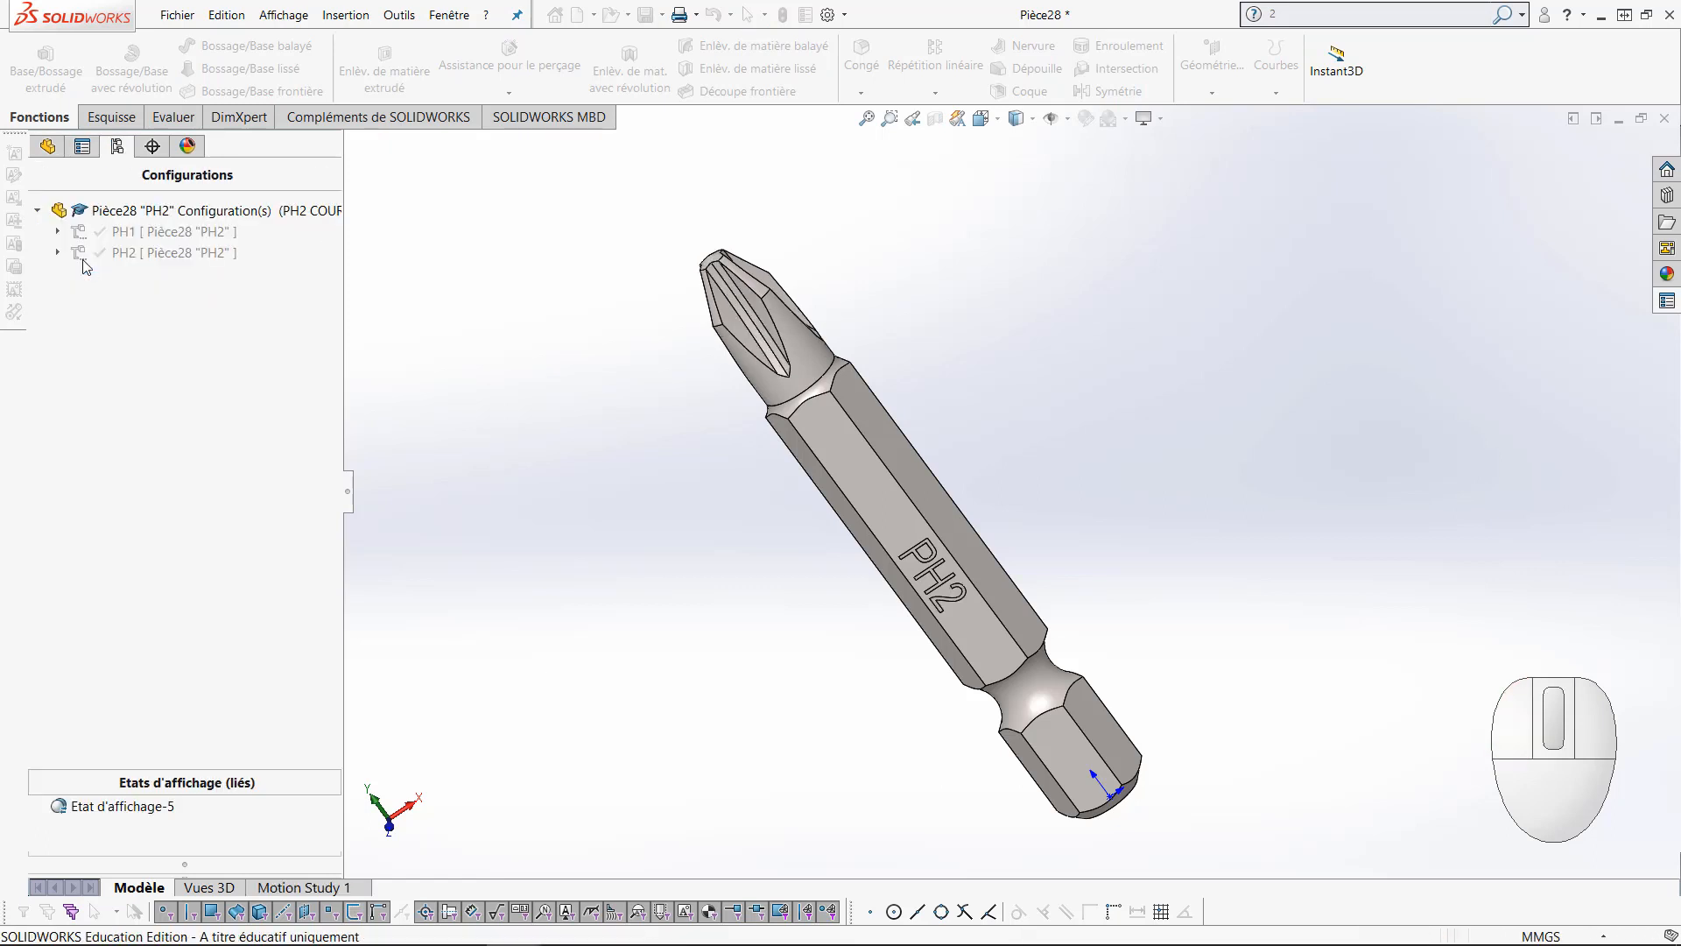
left_click(58, 232)
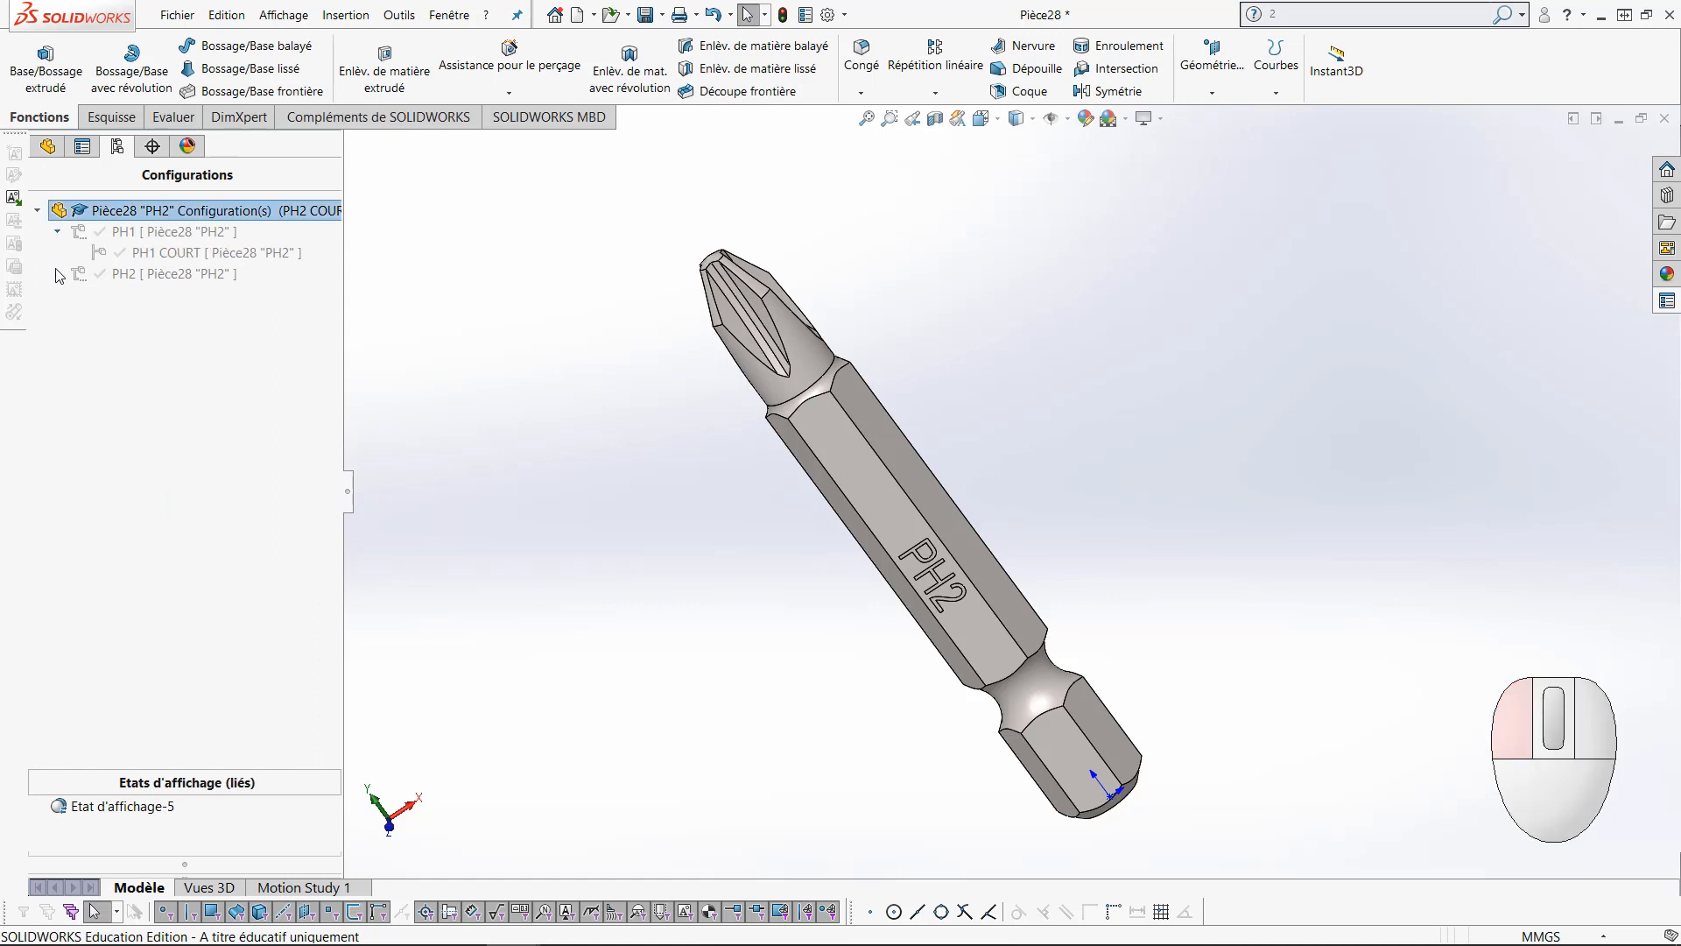
left_click(57, 273)
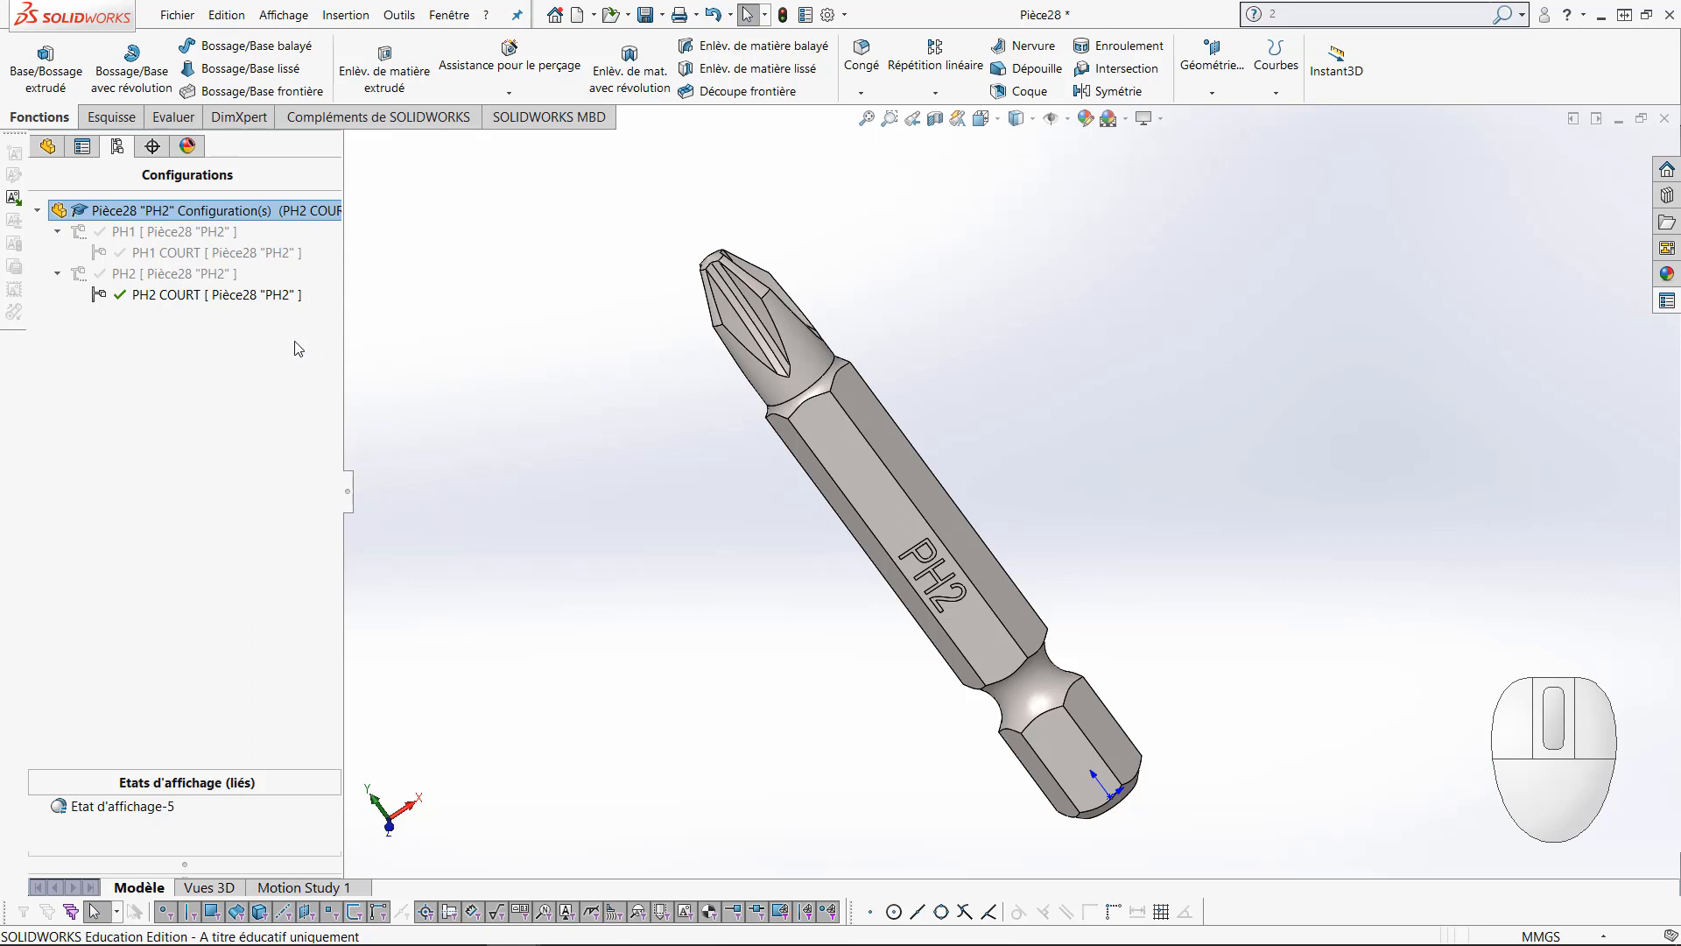
Configure the groove cut Enlèvement de matière-Révolution2 so it is suppressed in PH1 COURT and PH2 COURT, and apply the changes
left_click(1028, 697)
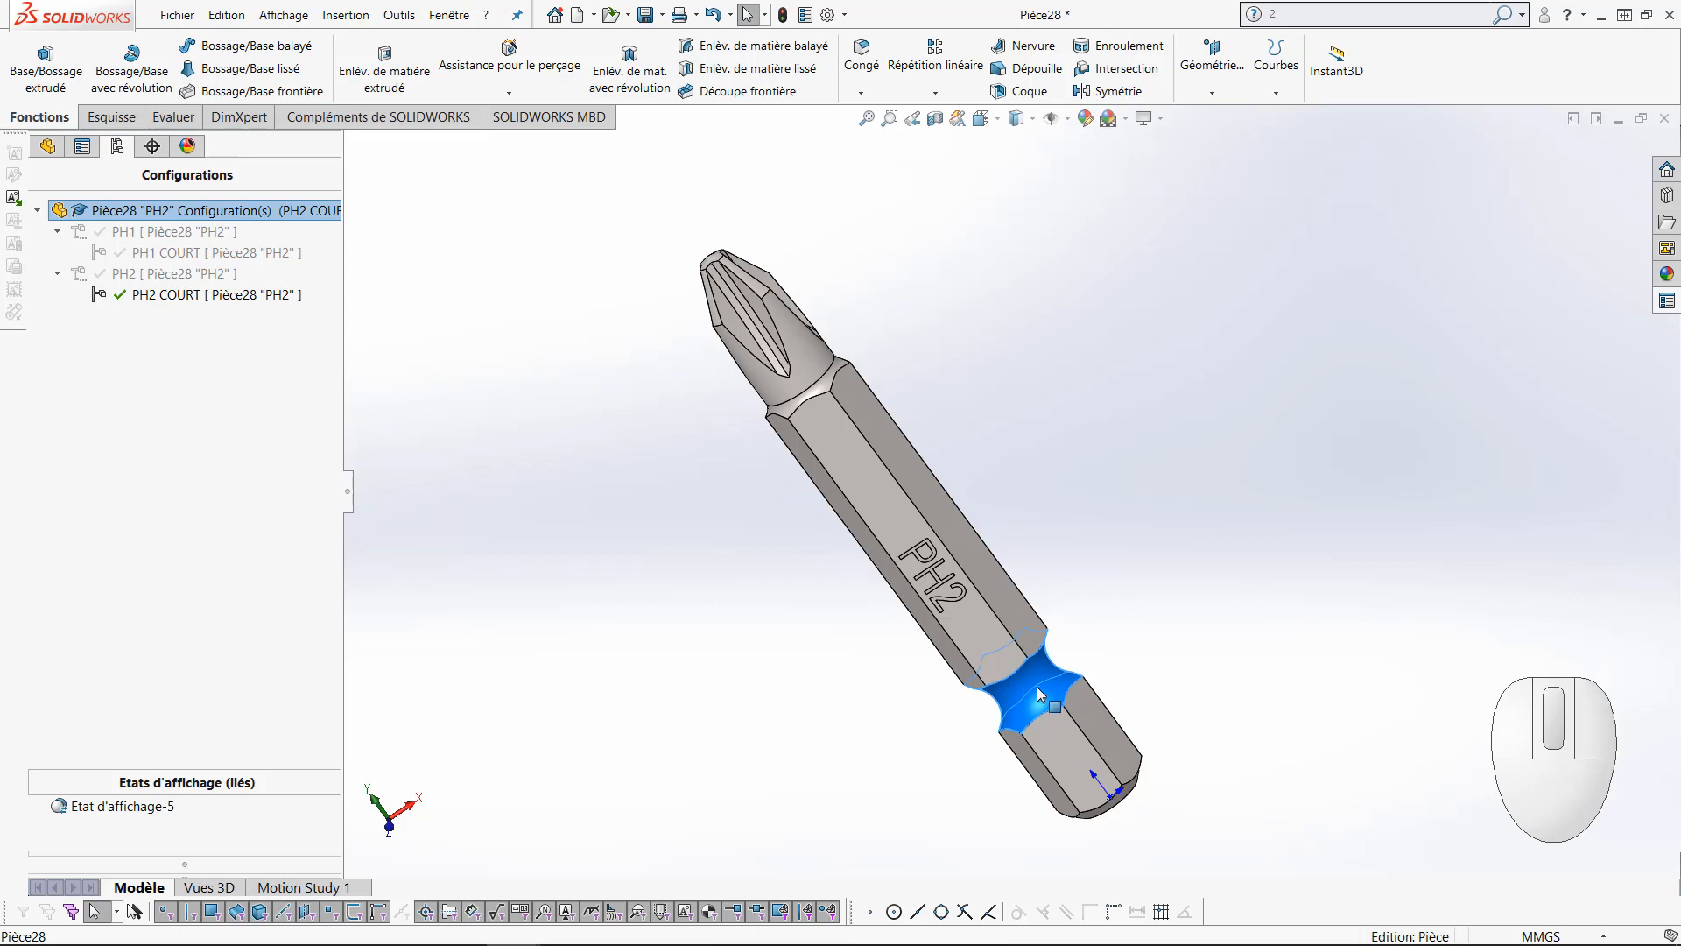
right_click(1037, 688)
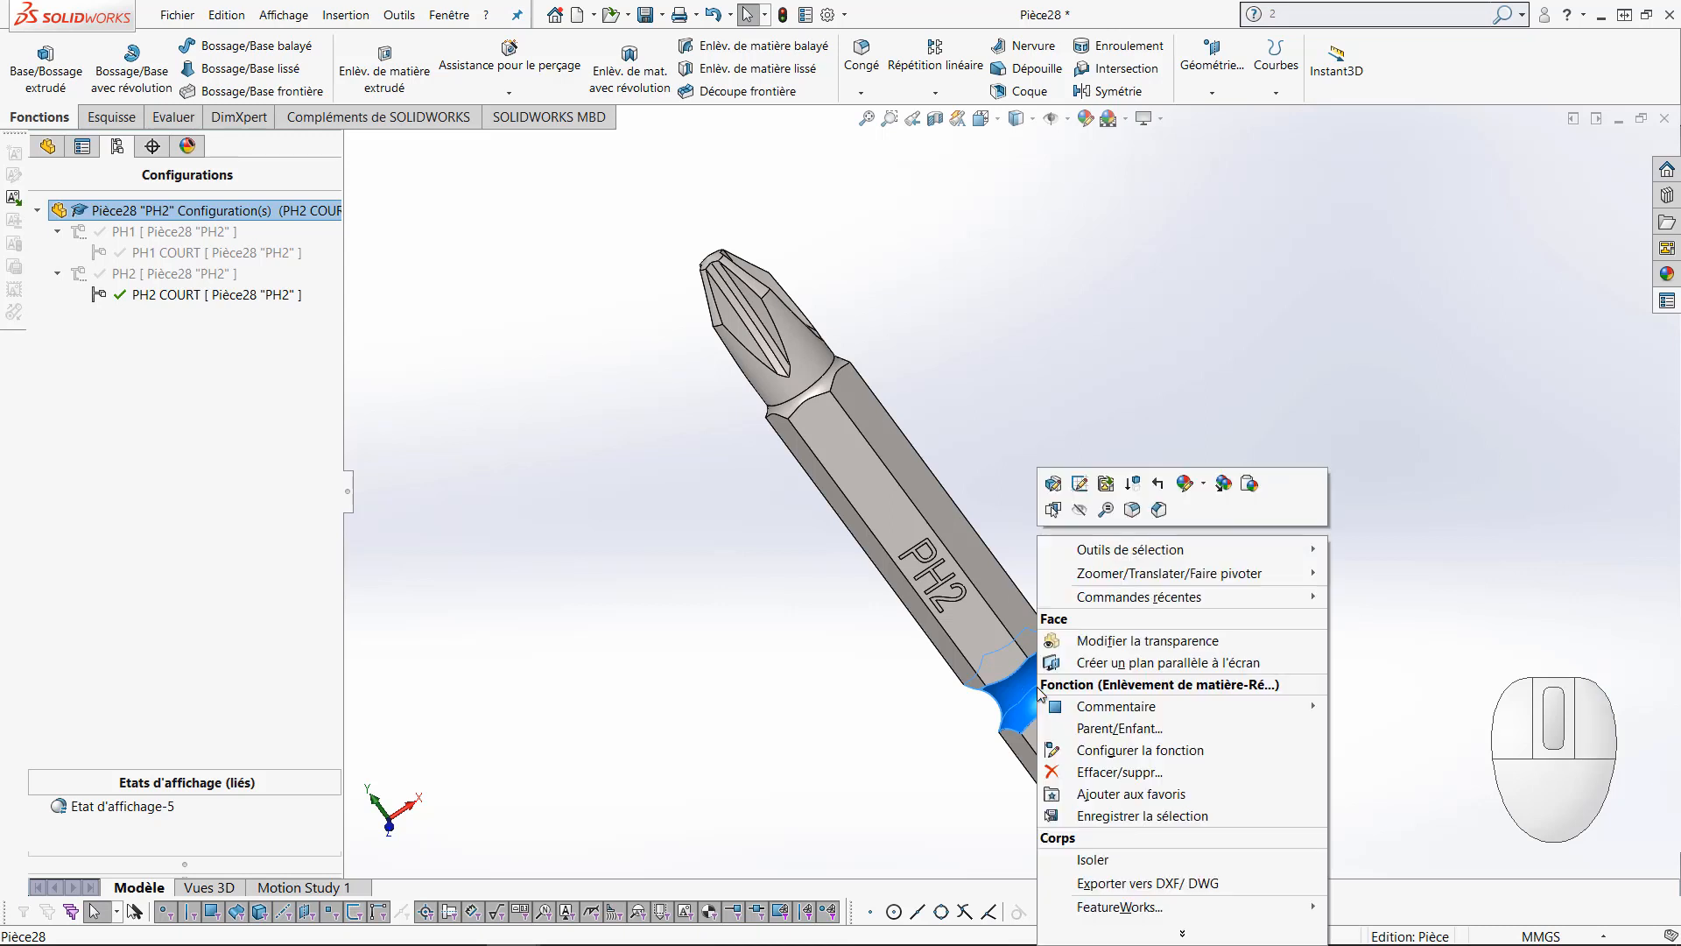
left_click(1124, 751)
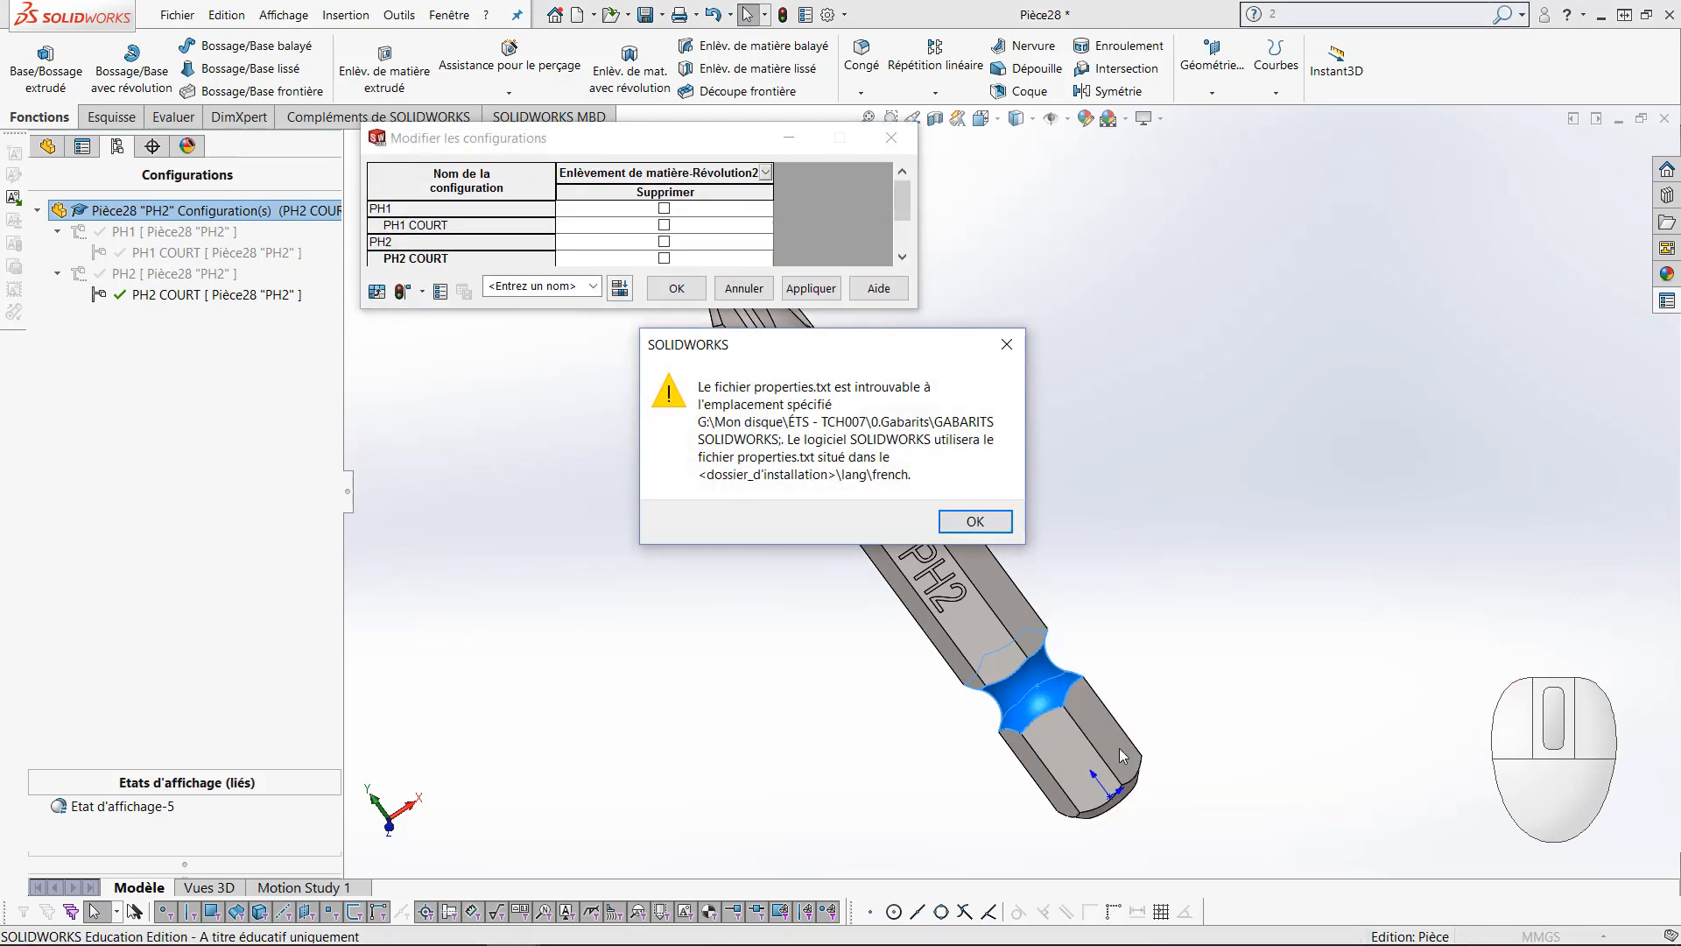
left_click(1006, 349)
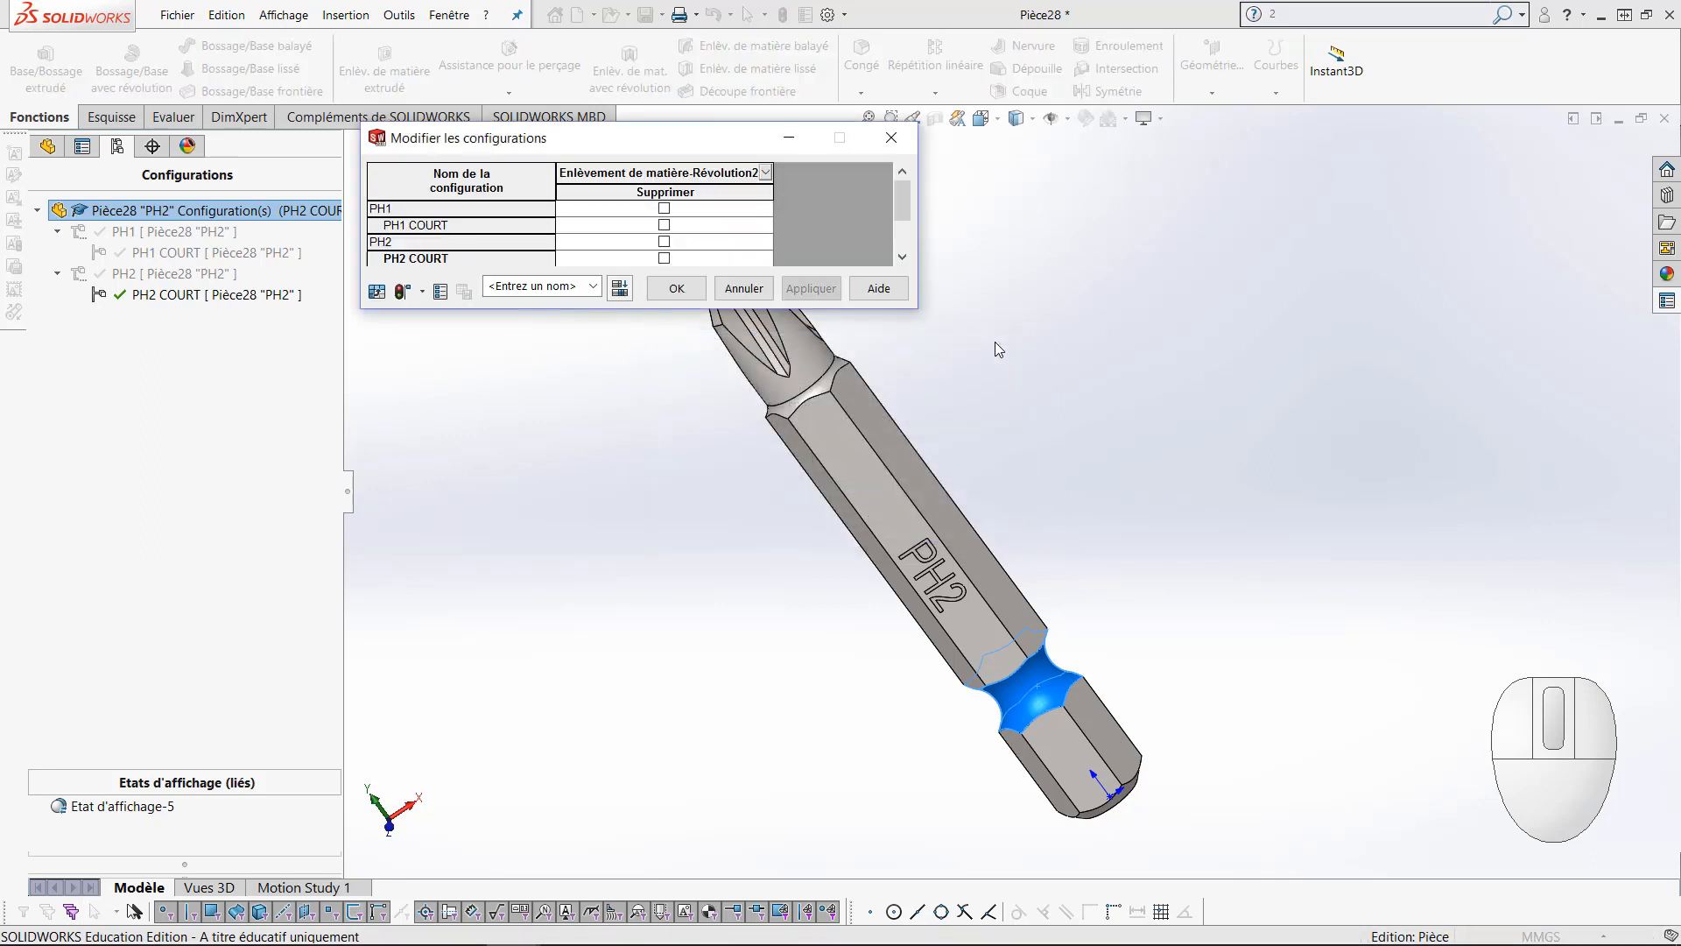
left_click_drag(905, 313, 905, 360)
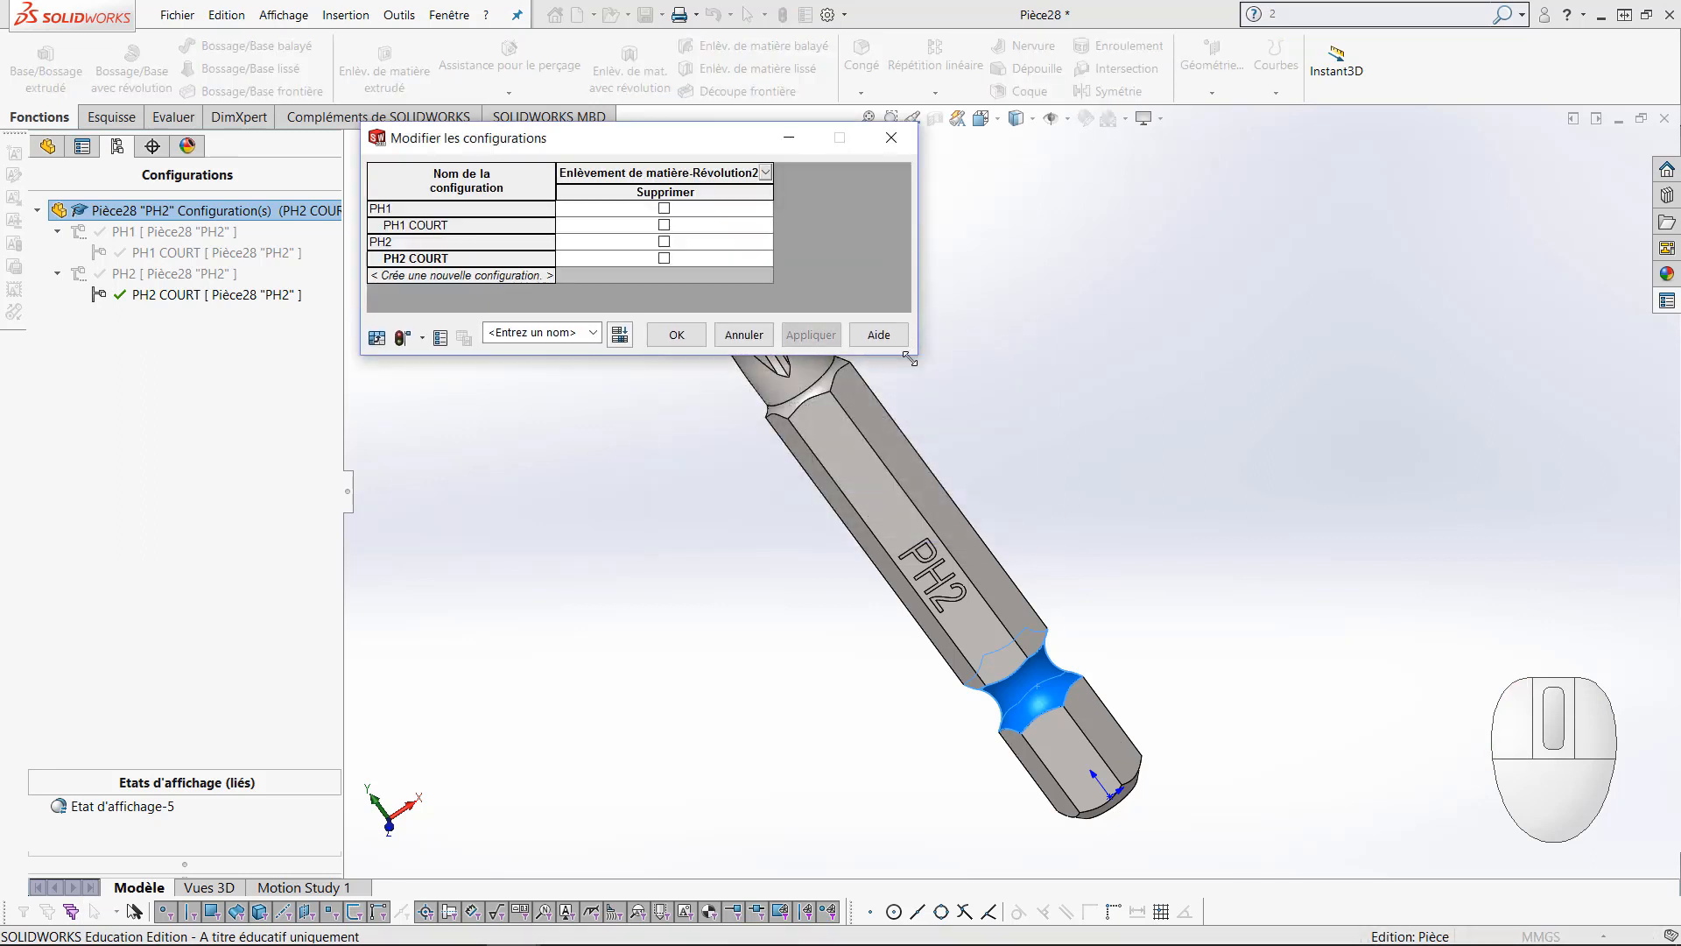
left_click(667, 259)
left_click(665, 225)
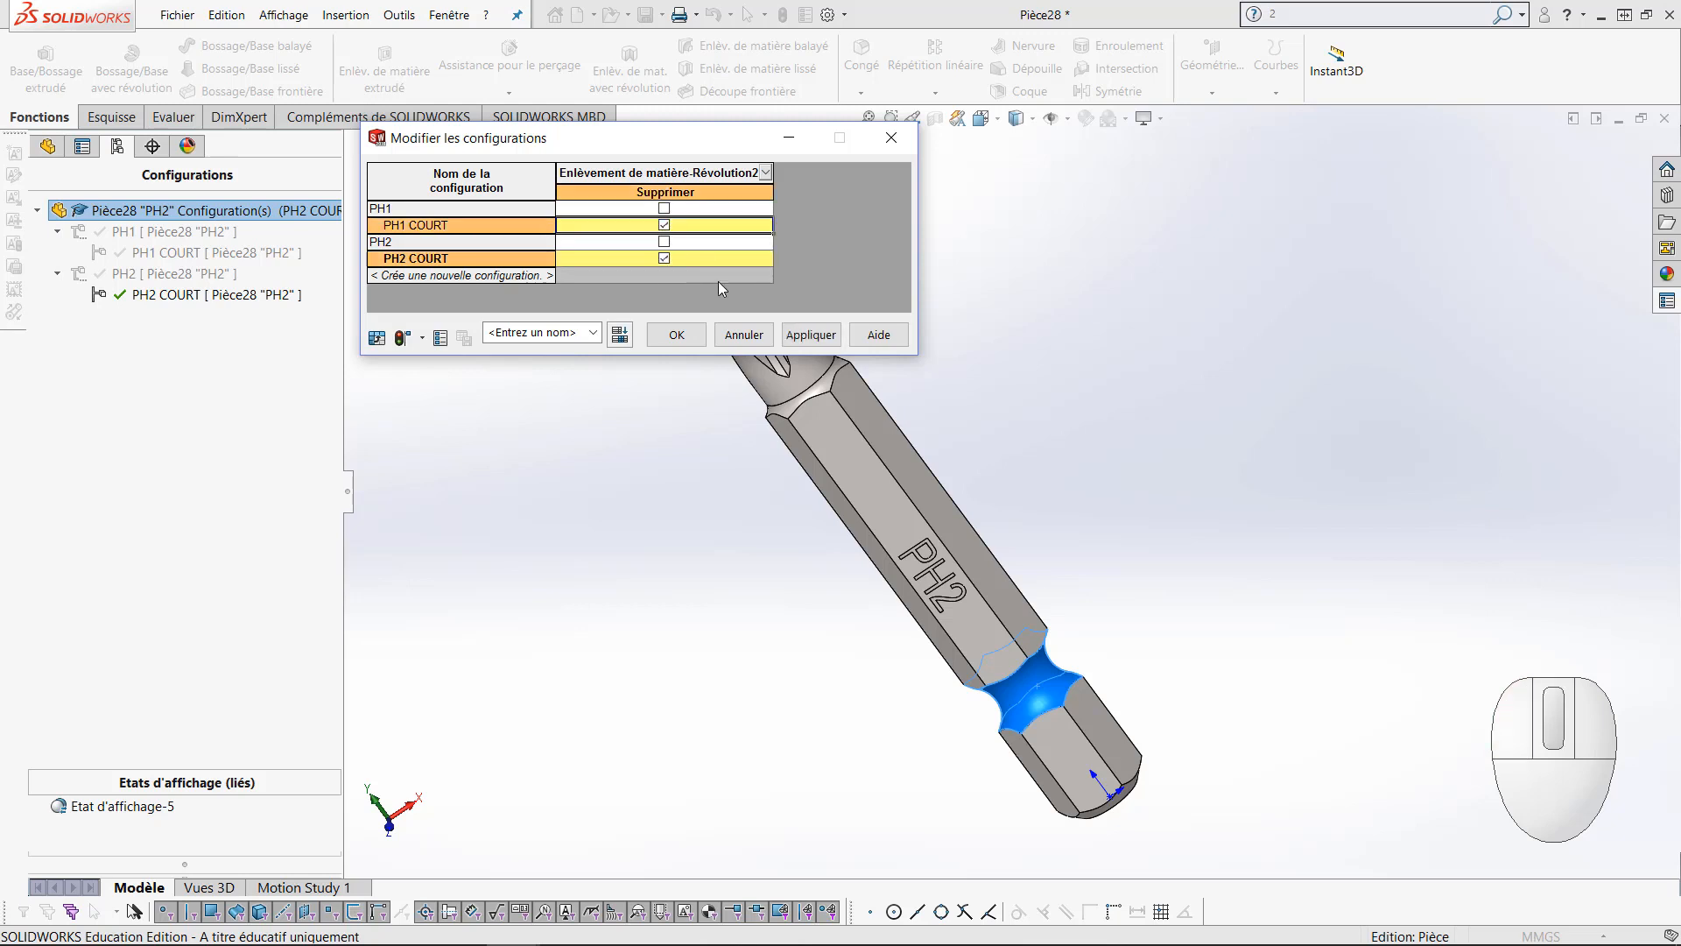
left_click(811, 334)
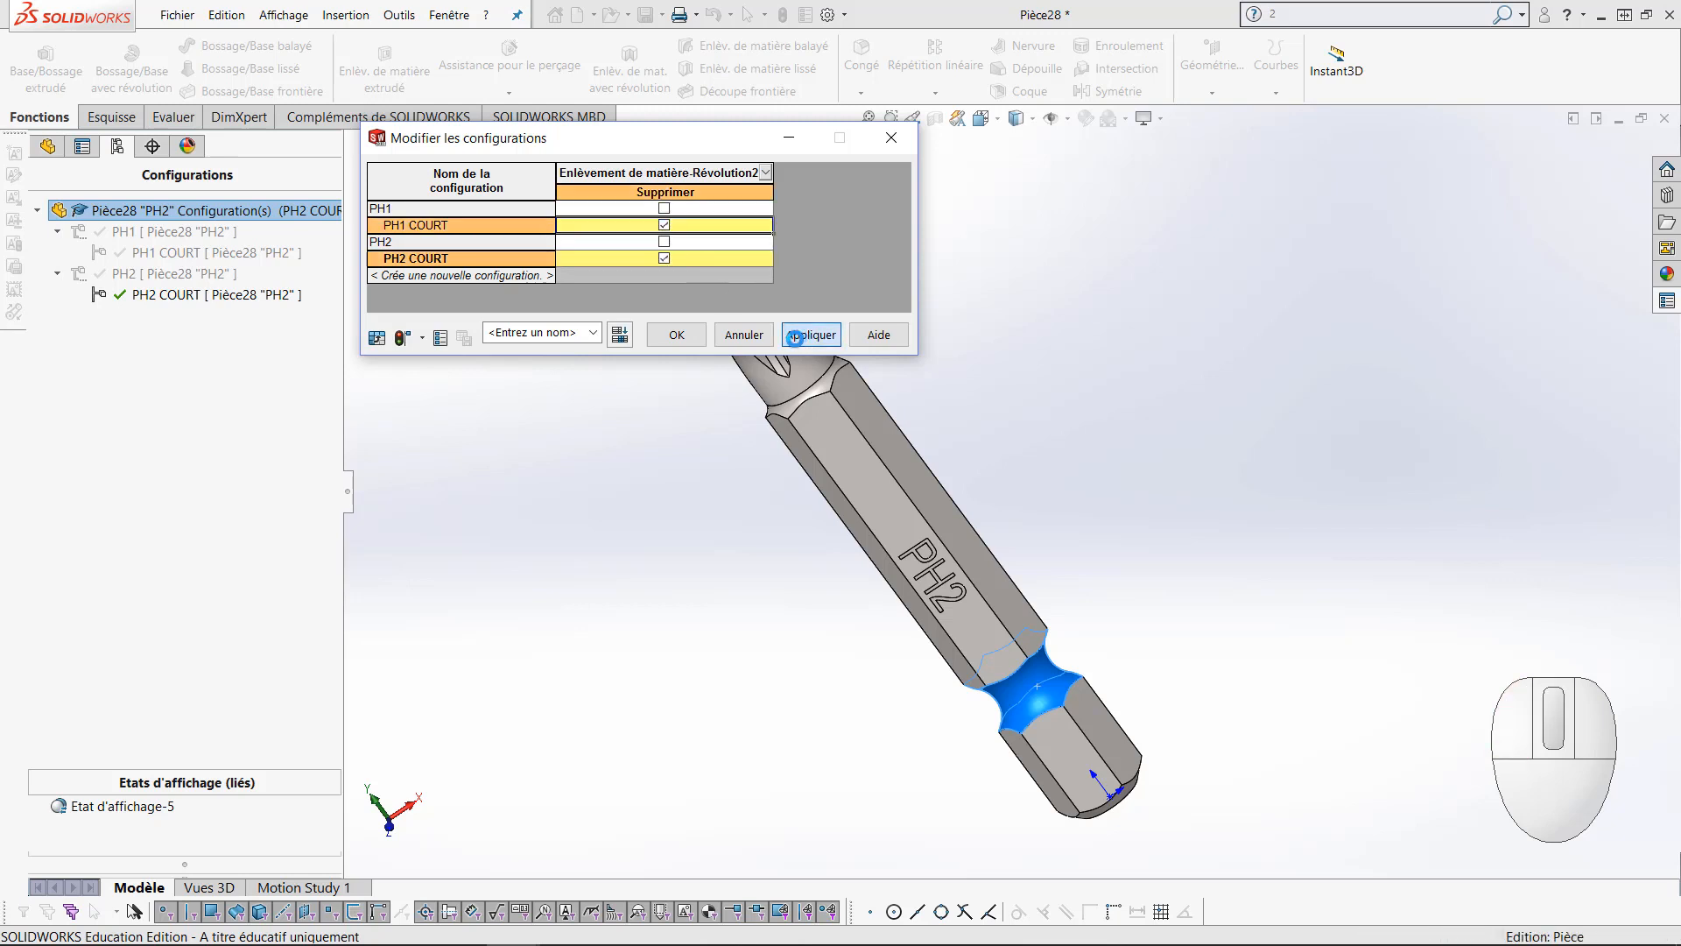
left_click(687, 340)
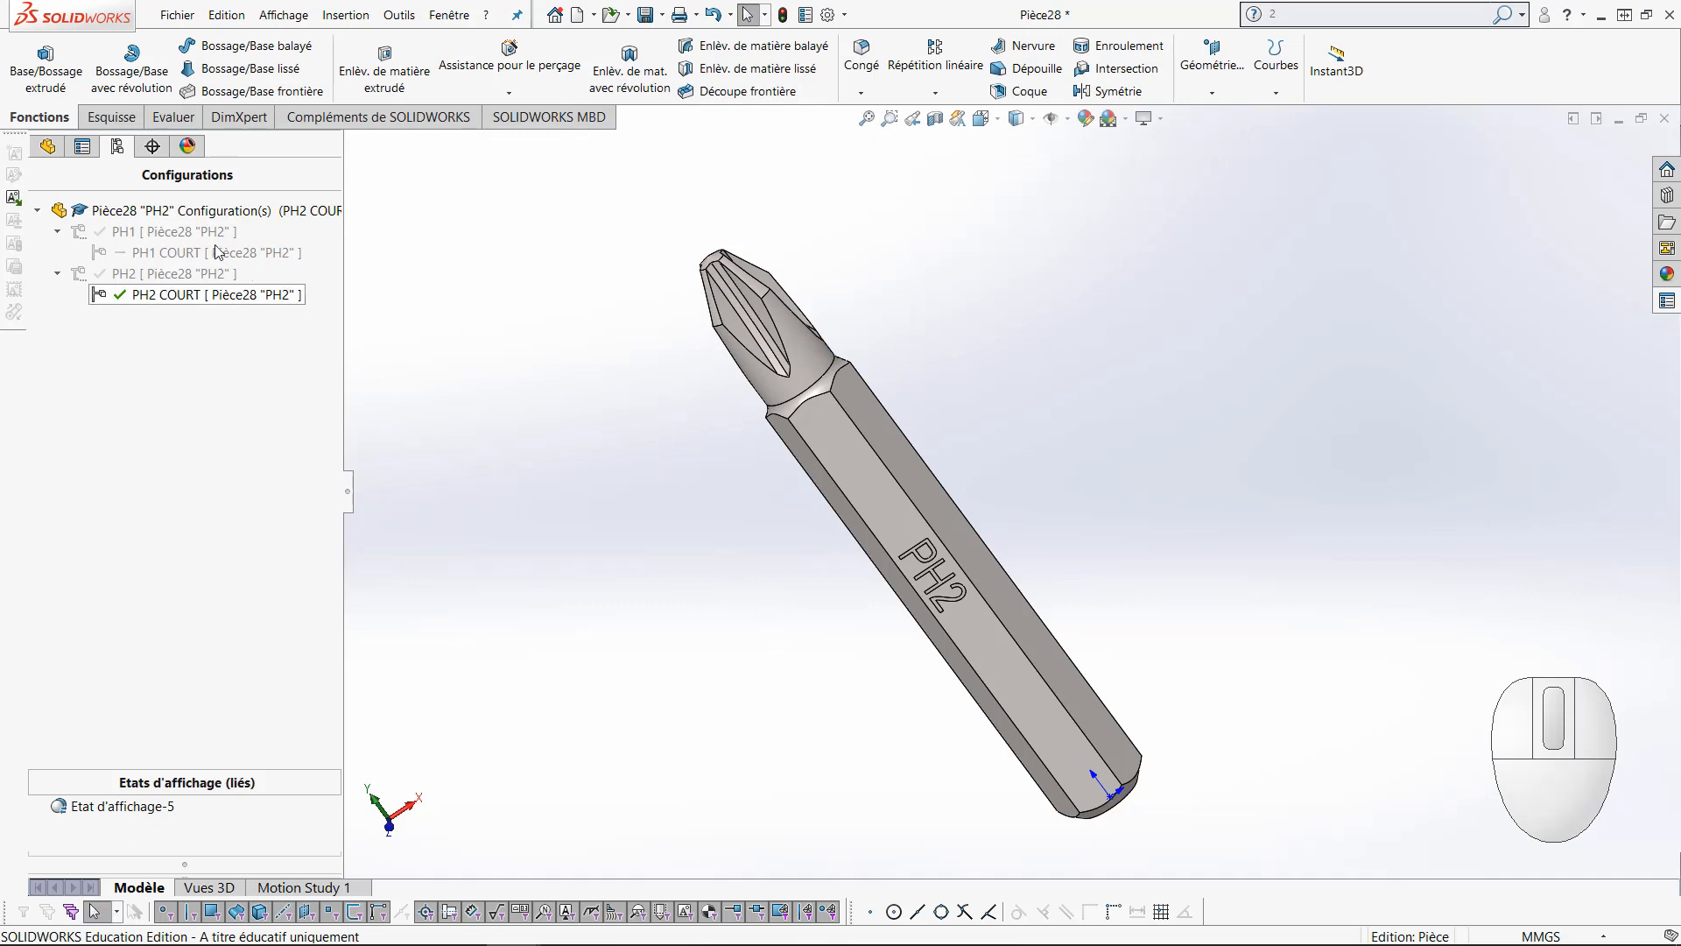
Display the hex body extrusion's length dimension outside the part and open its configuration table, dismissing the missing properties file warning
left_click(47, 145)
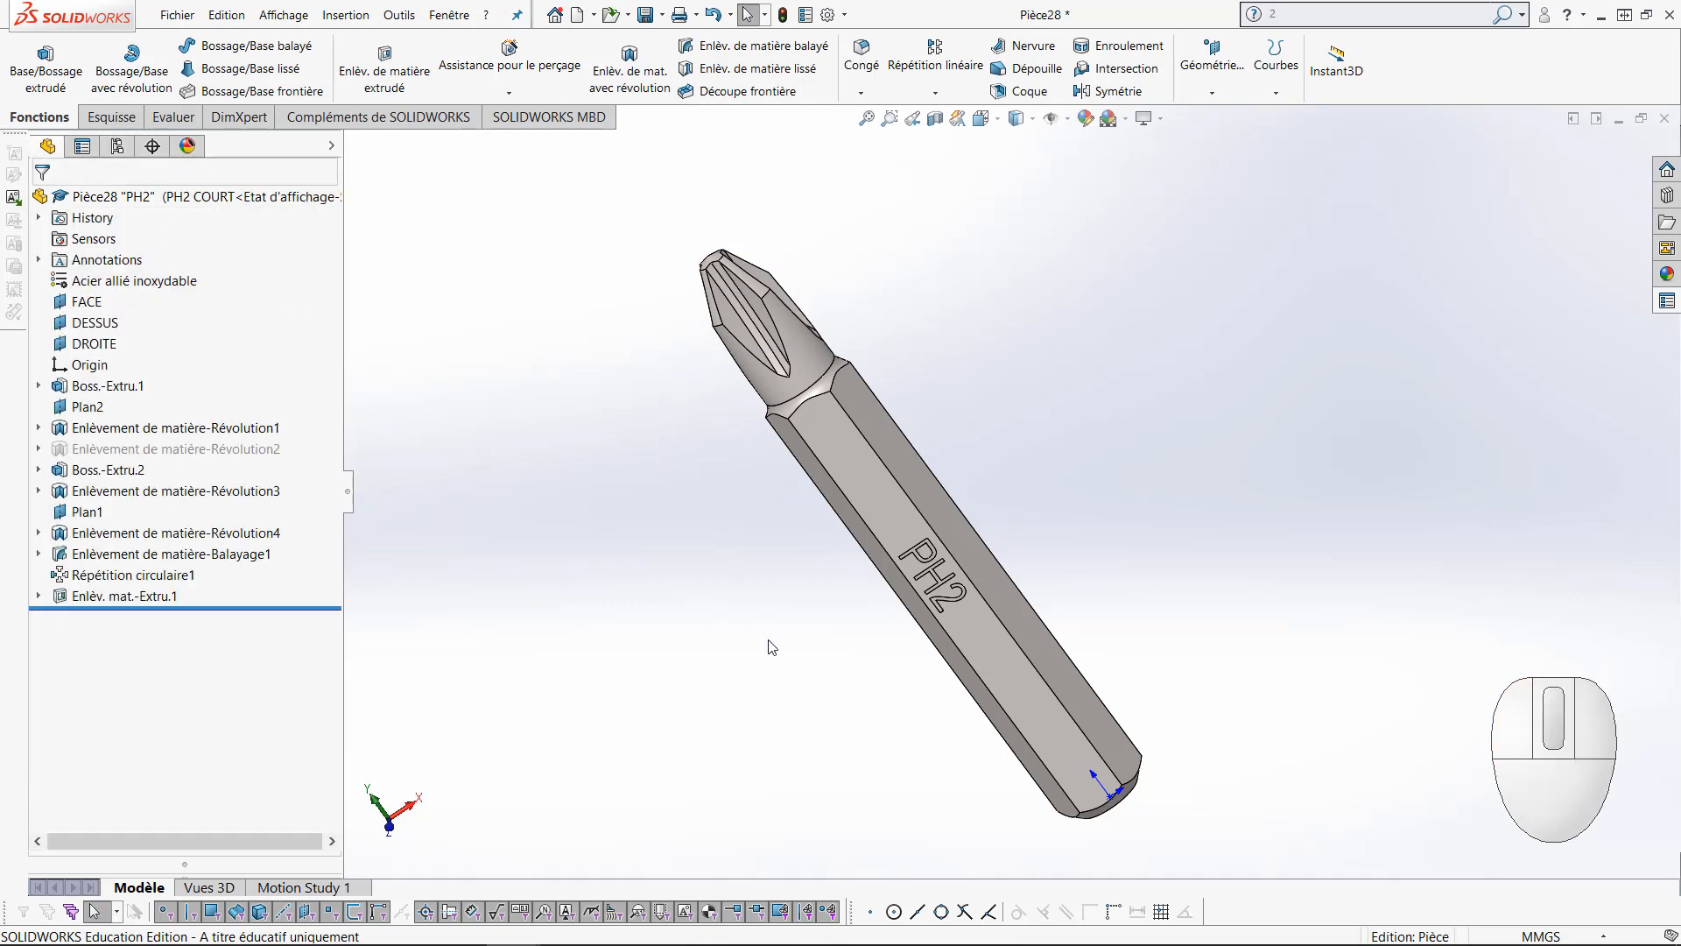
mouse_move(780, 624)
middle_mouse_down()
mouse_move(818, 525)
mouse_move(788, 555)
mouse_move(671, 547)
mouse_move(799, 551)
mouse_move(759, 600)
middle_mouse_up()
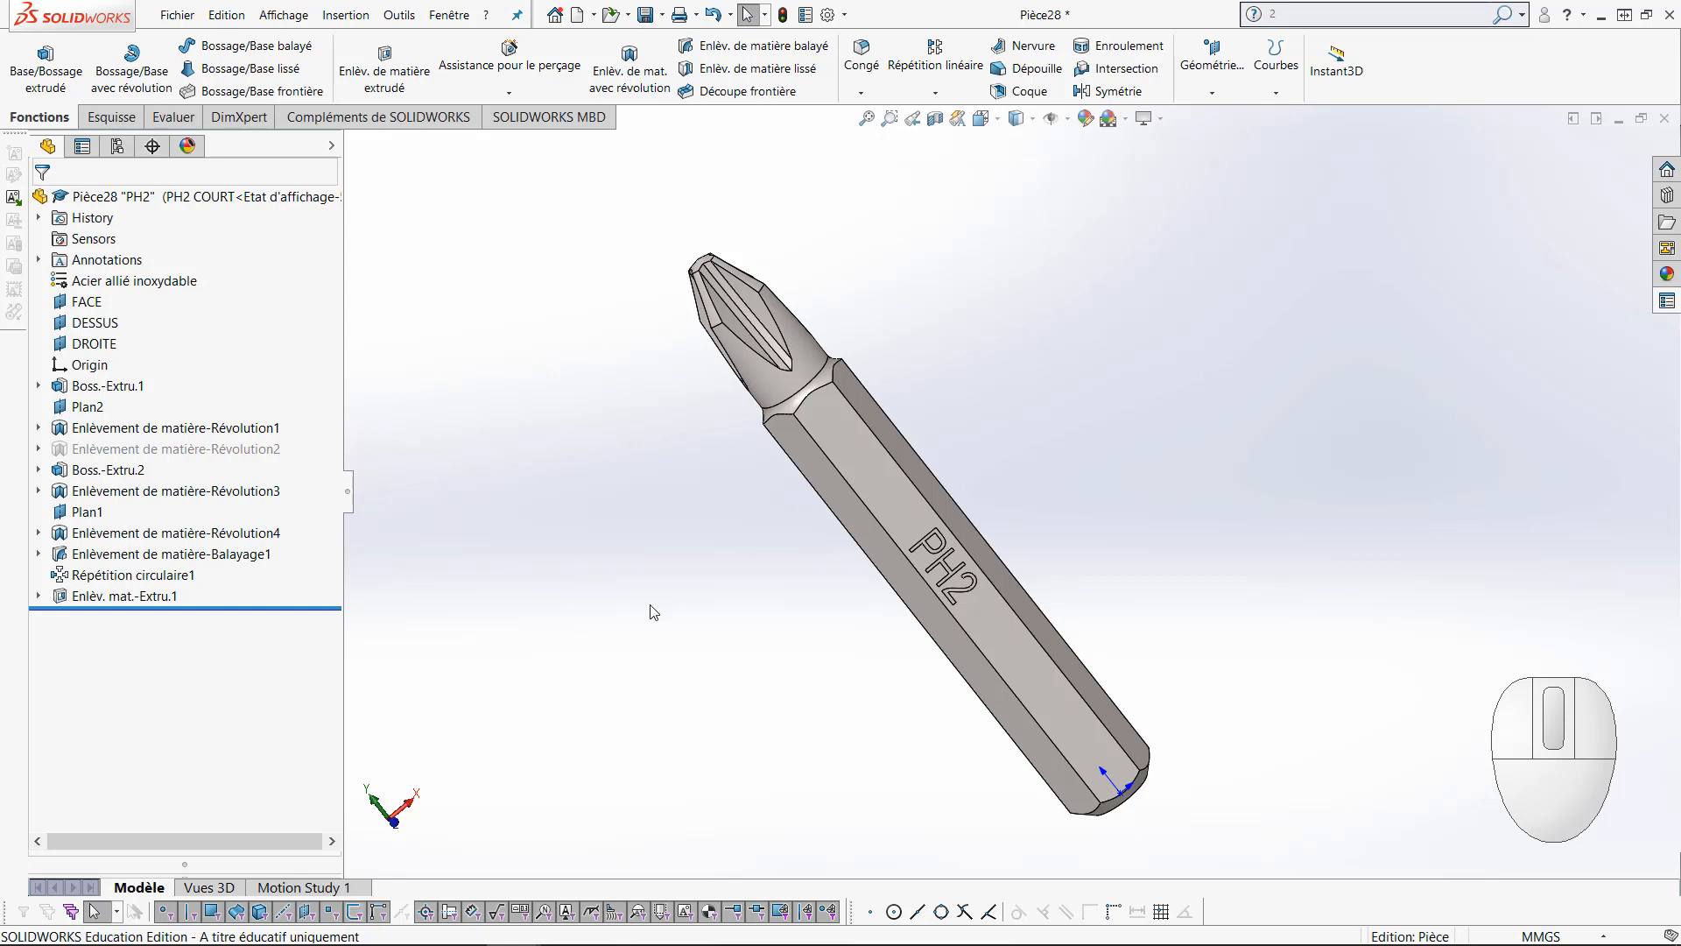
double_click(999, 632)
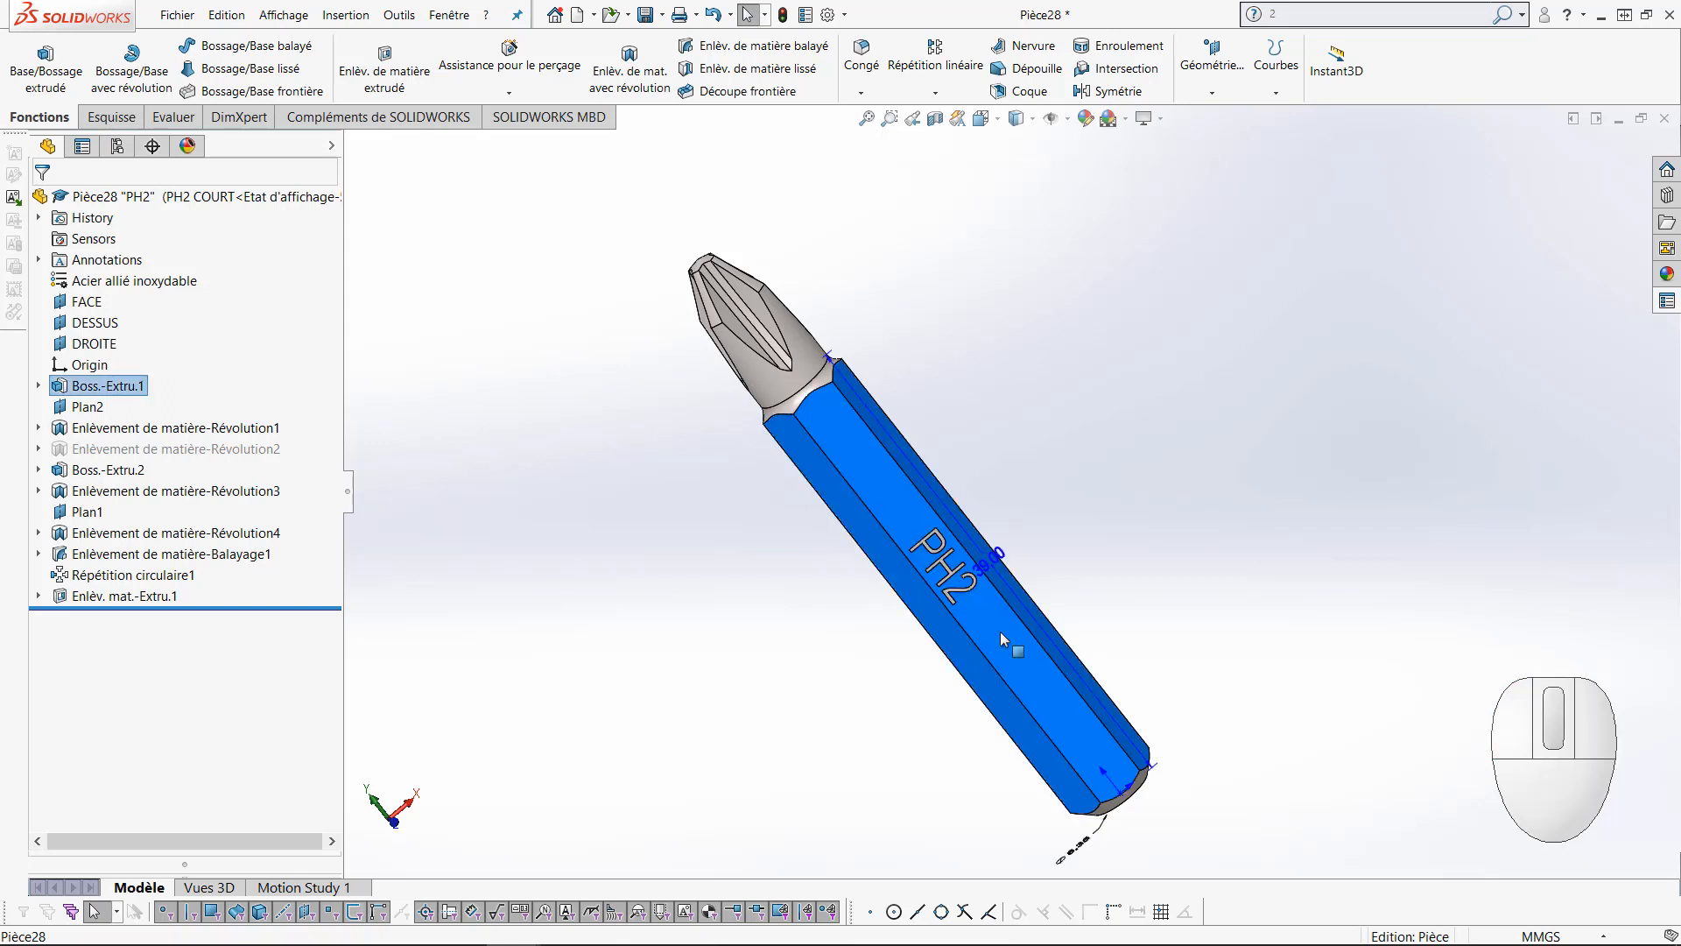
left_click_drag(991, 563, 1086, 427)
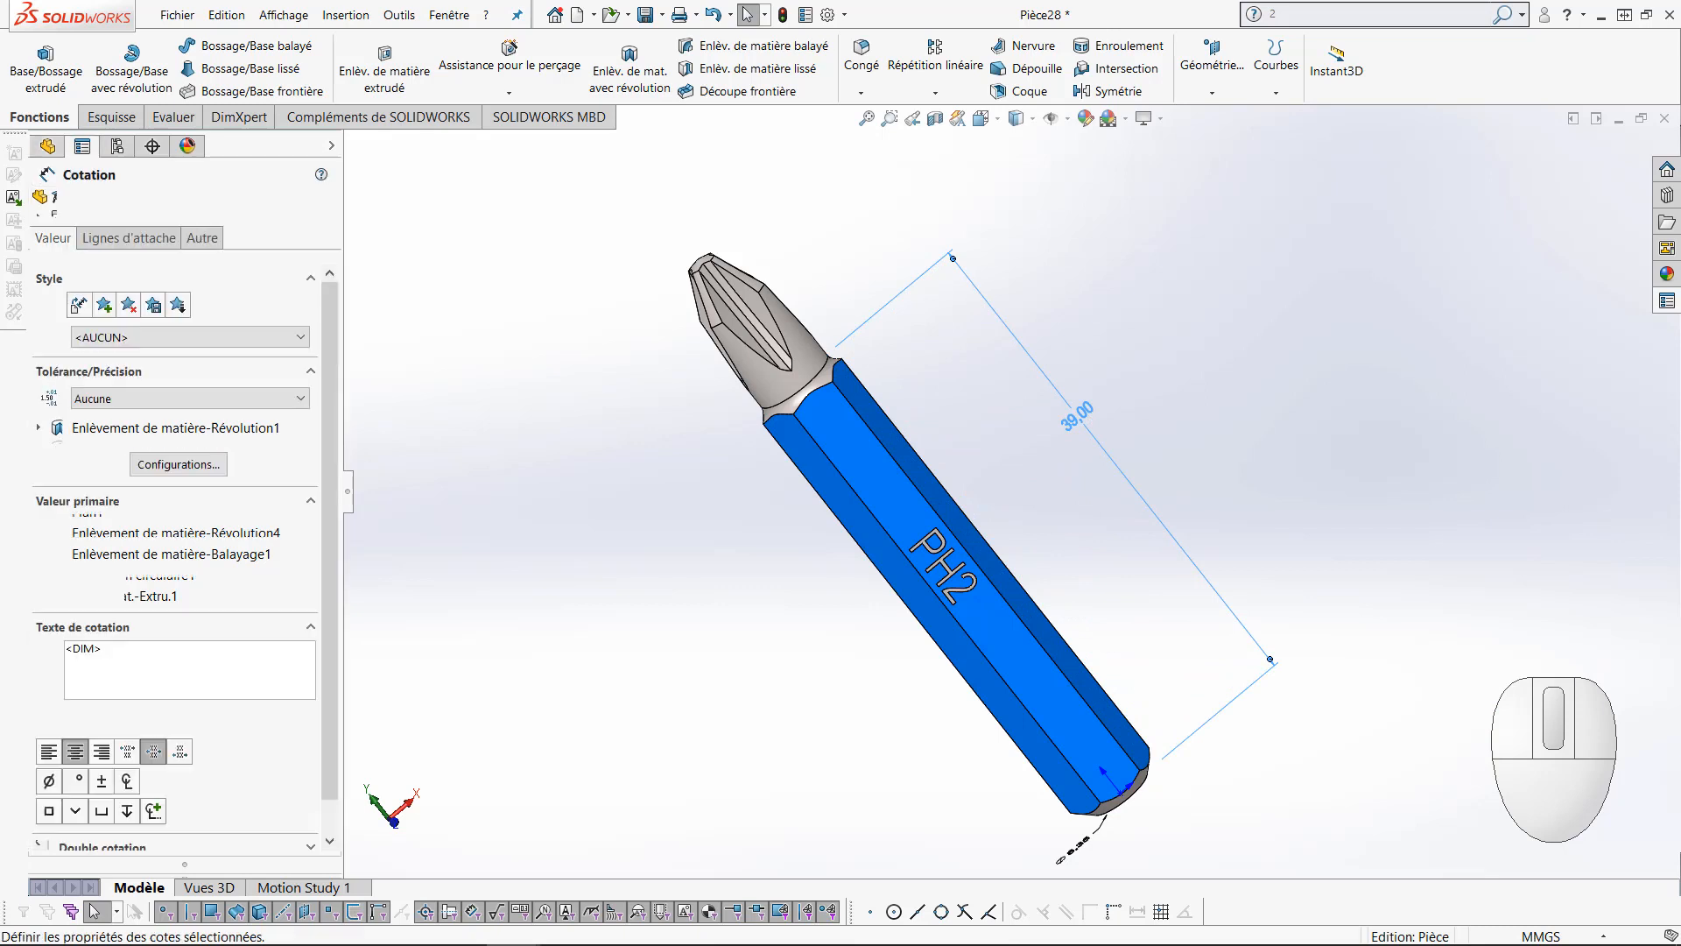
right_click(1076, 433)
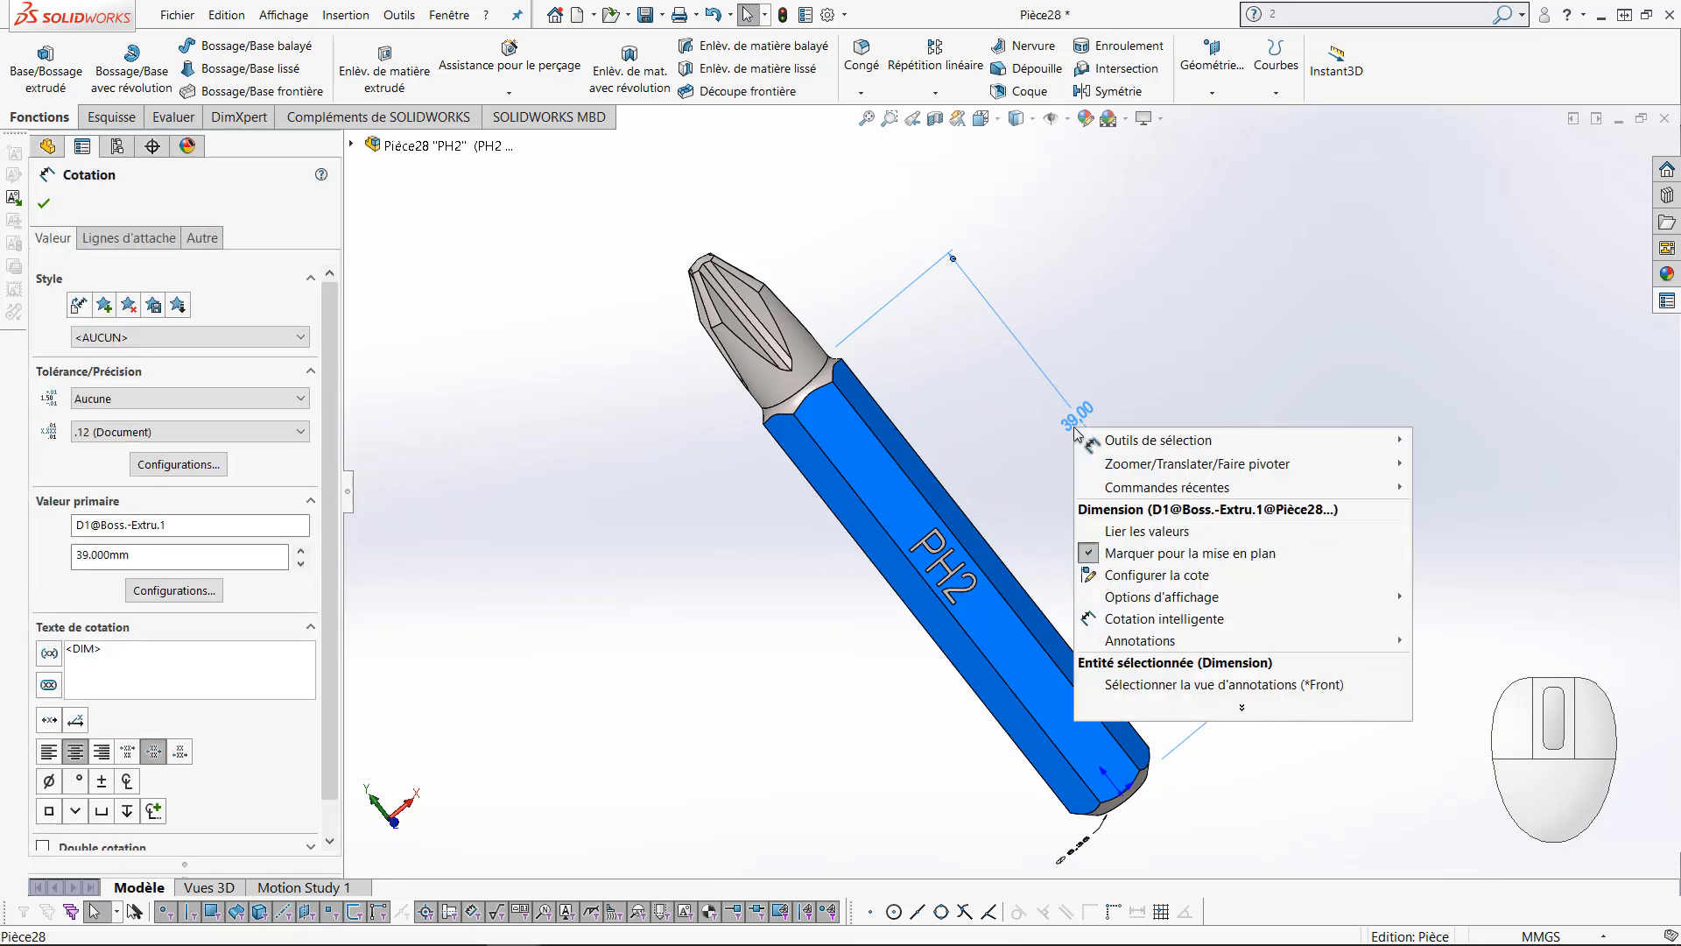
left_click(1137, 574)
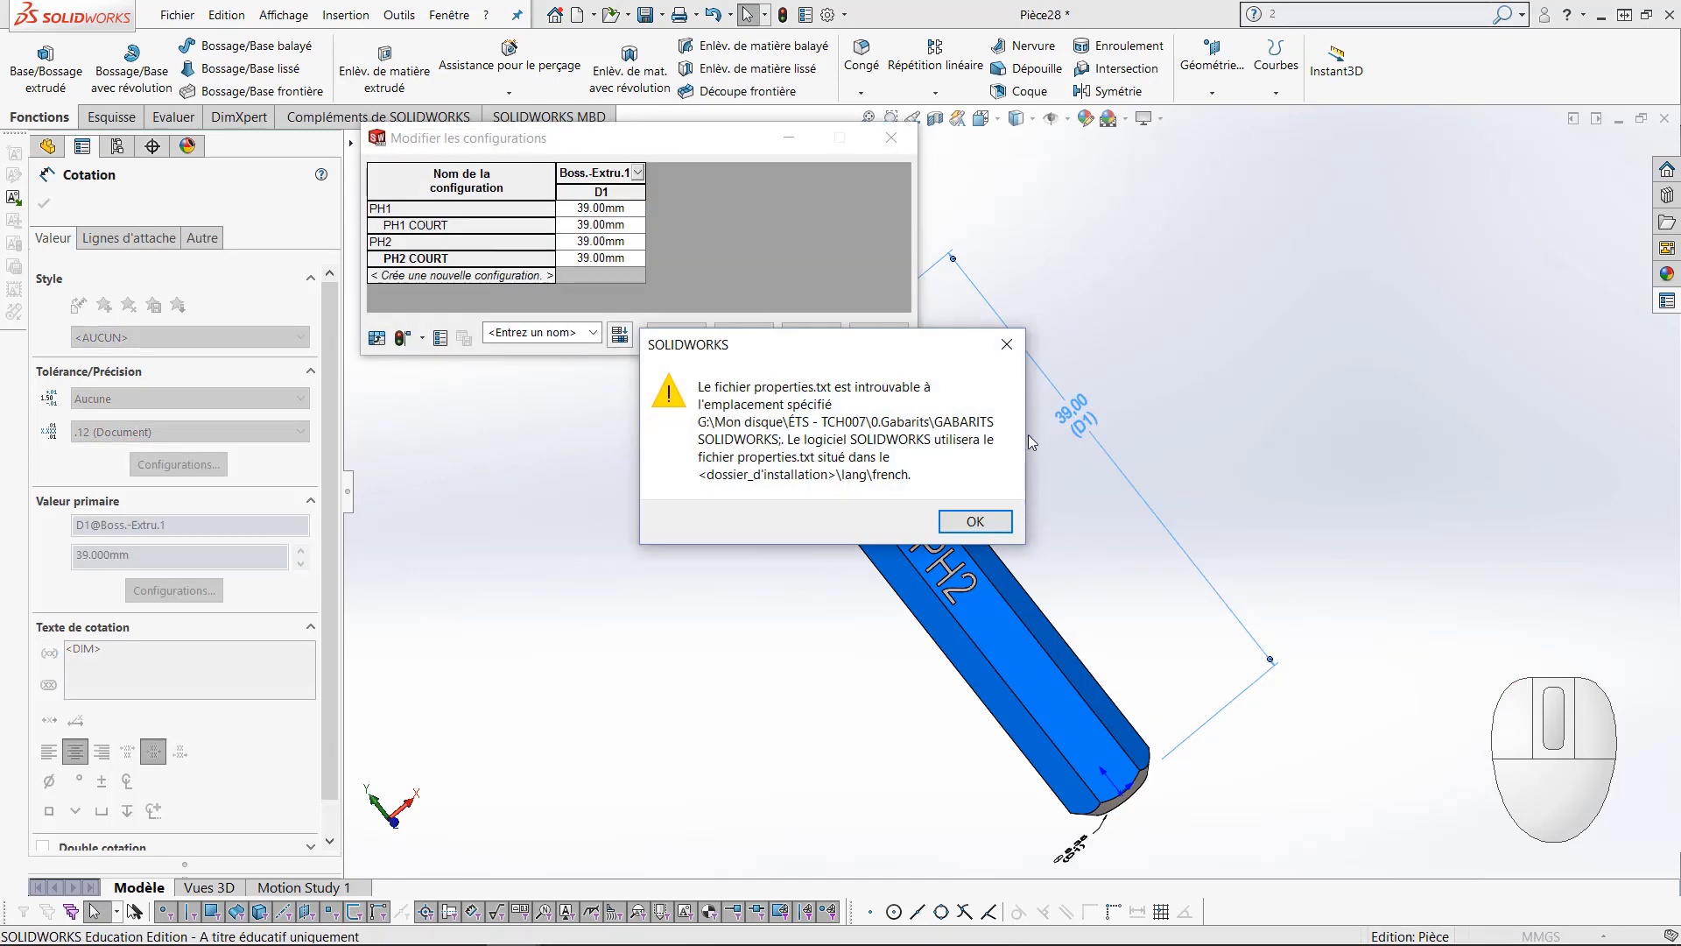
left_click(1006, 344)
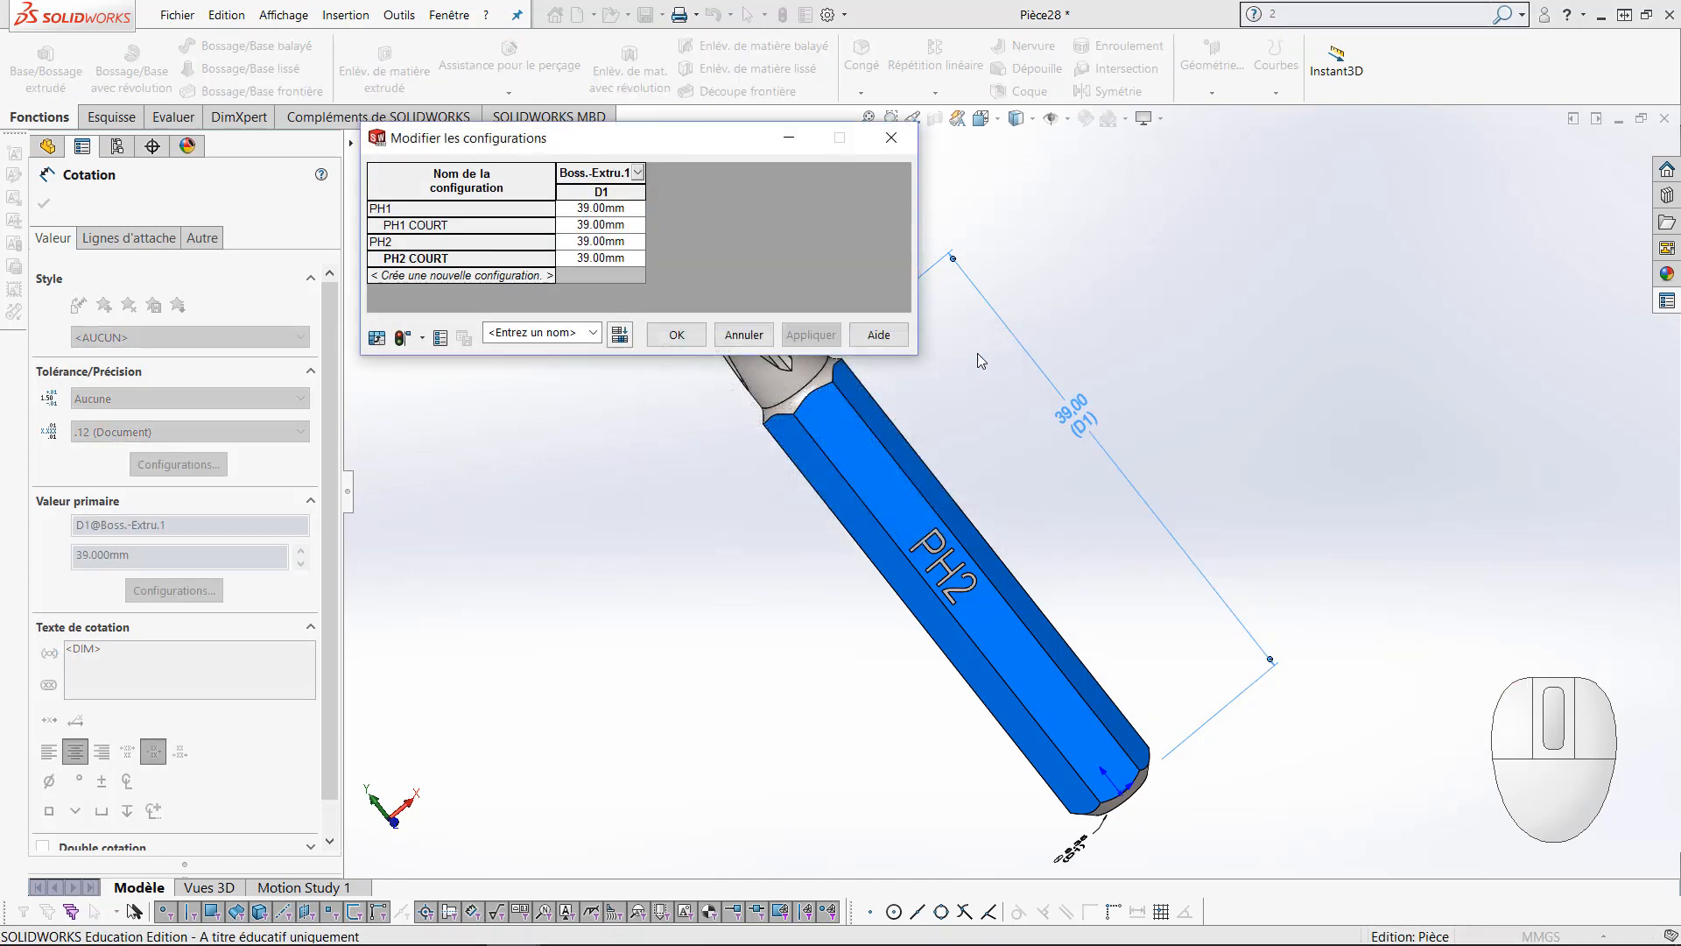
Set the hex body extrusion length to 13 mm for both PH1 COURT and PH2 COURT, and apply the changes
left_click(585, 225)
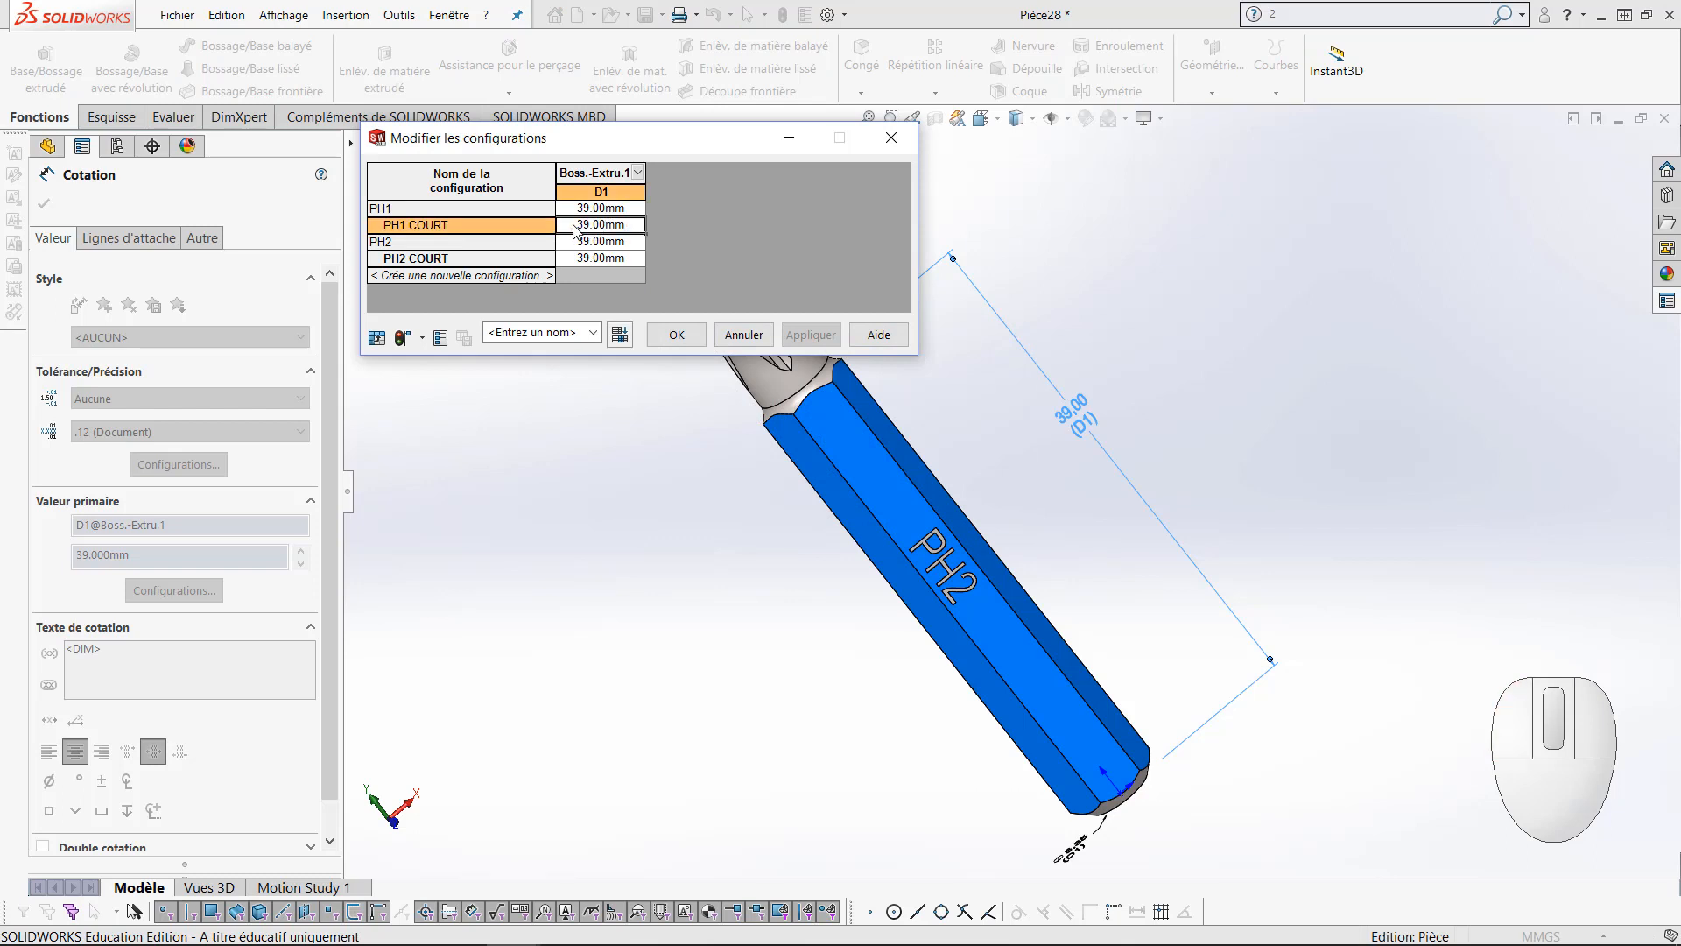
type("13")
key("Return")
left_click(597, 259)
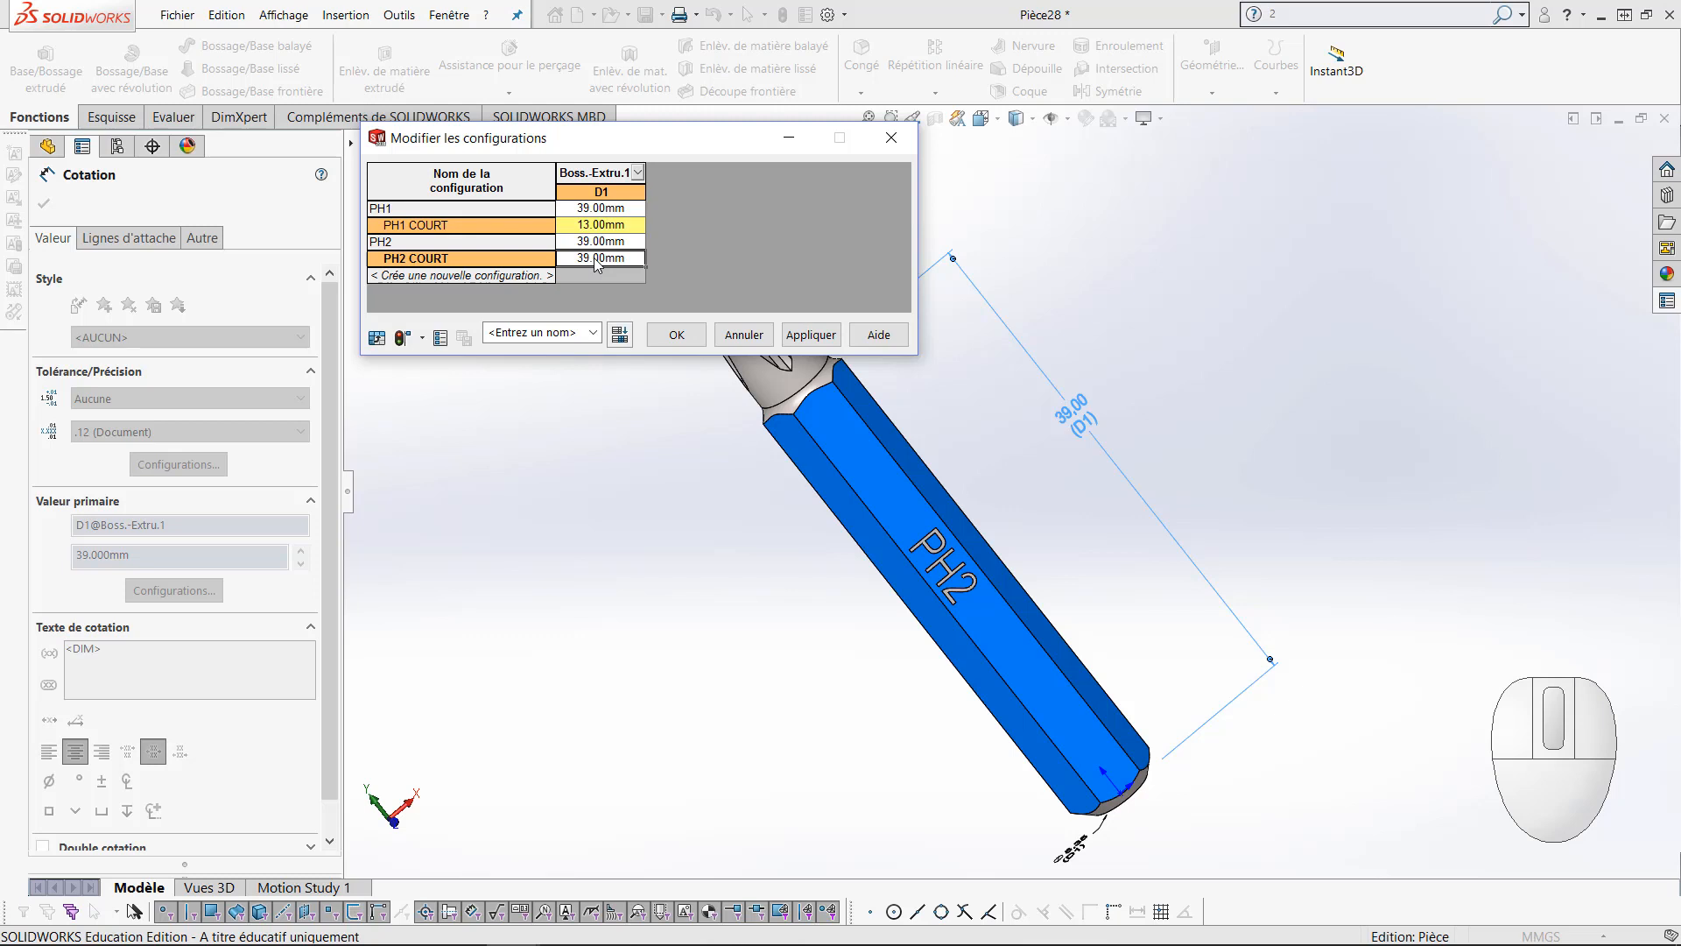
type("13")
key("Return")
left_click(818, 336)
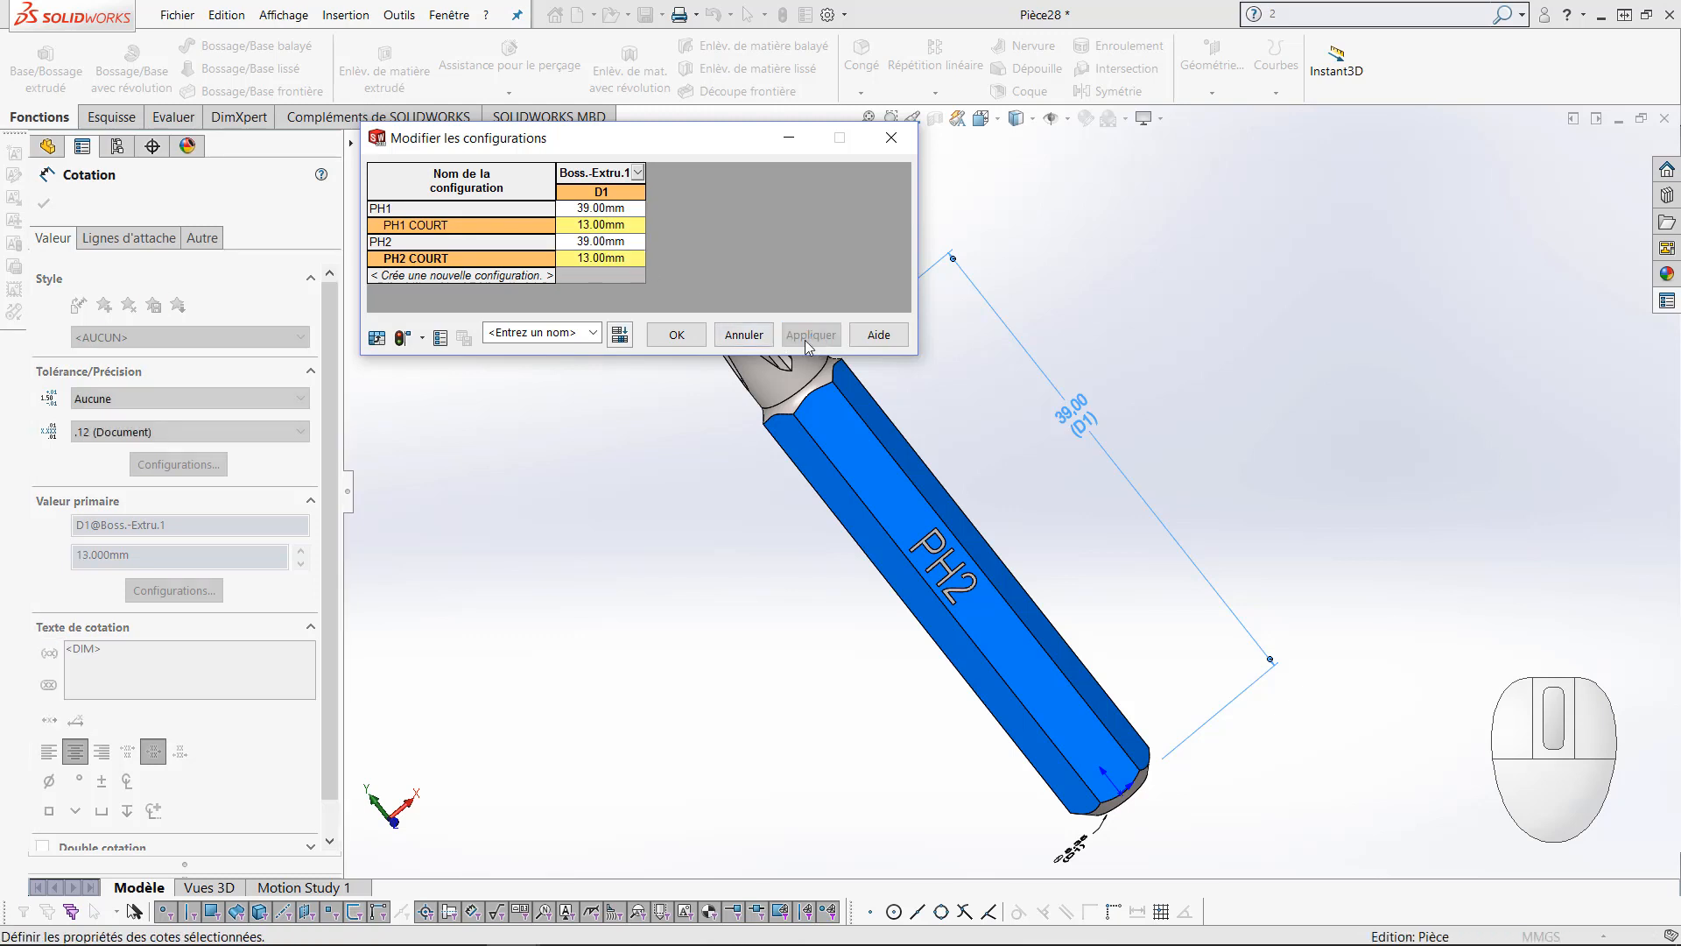
left_click(677, 335)
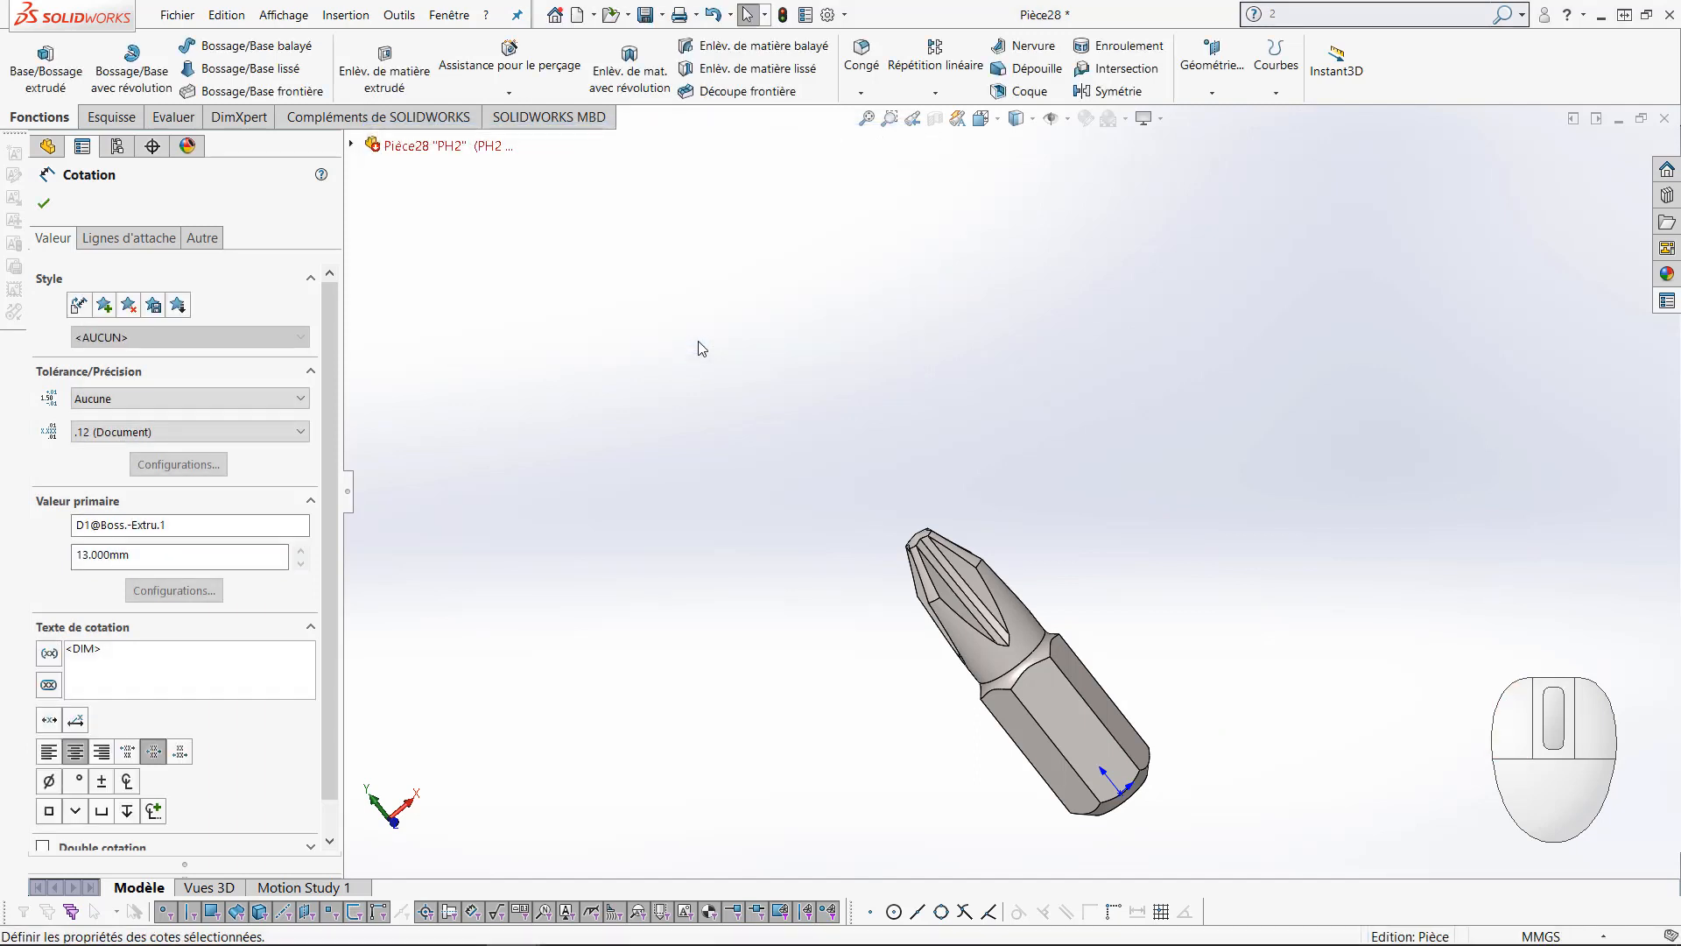
left_click(42, 204)
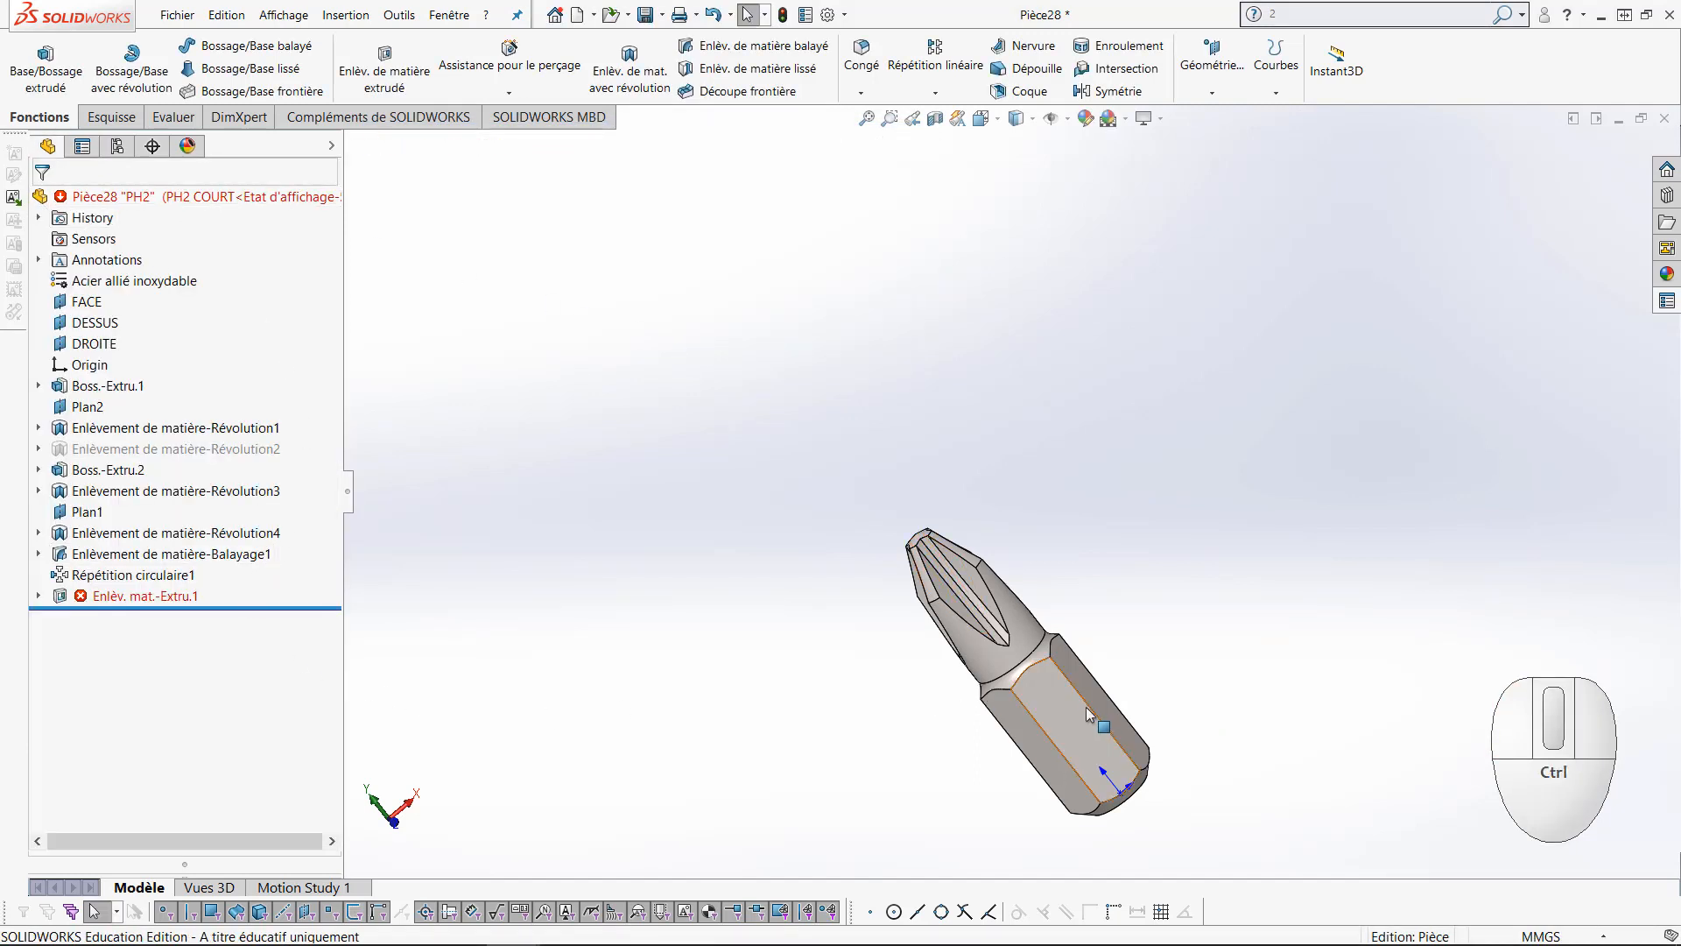
Check the error on the engraving cut Enlèv. mat.-Extru.1 and open its sketch Esquisse9 for editing
middle_click_drag(1086, 707, 867, 464, "ctrl")
scroll(867, 464, "down", 3, "ctrl")
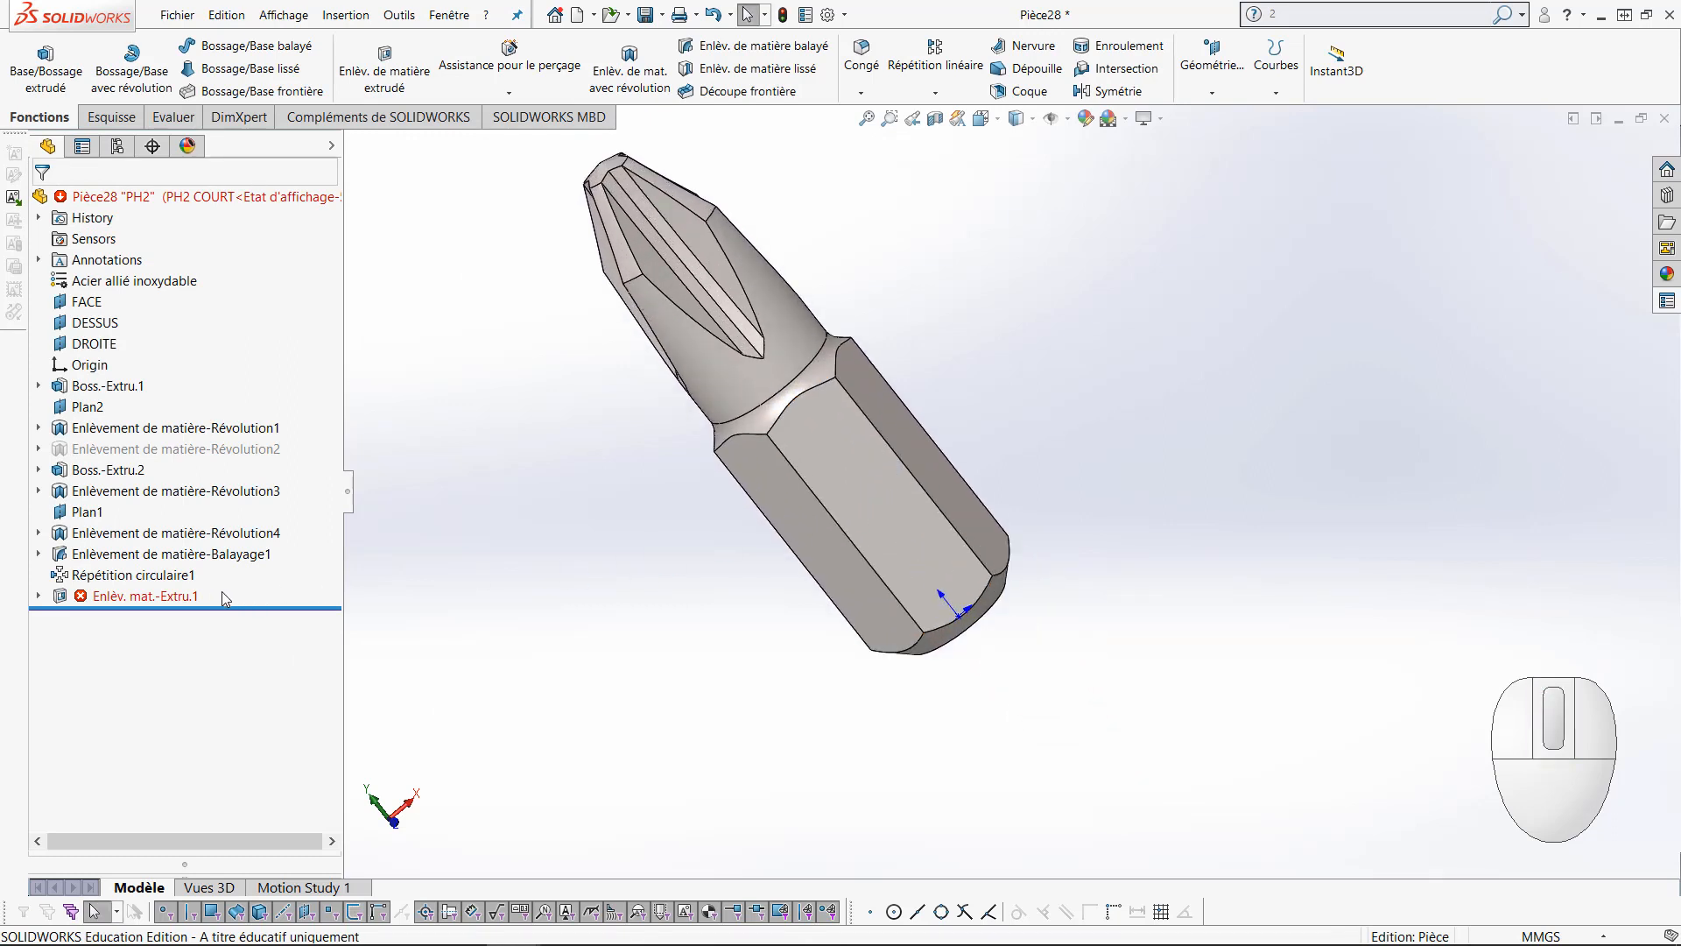
mouse_move(184, 597)
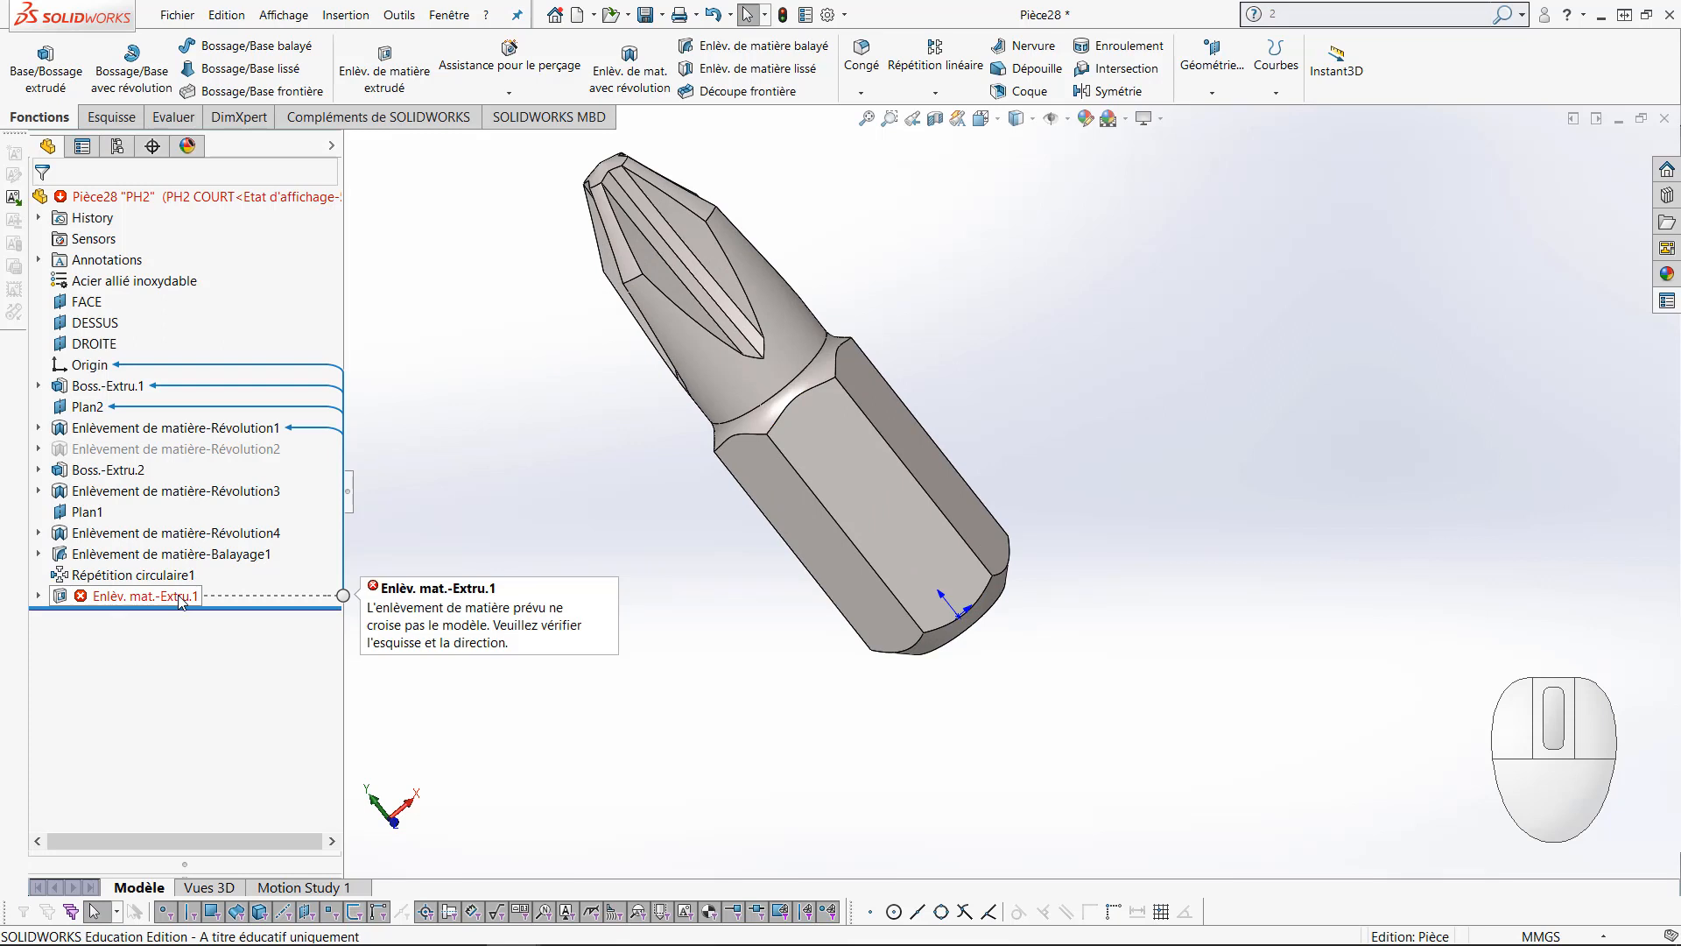
left_click(514, 526)
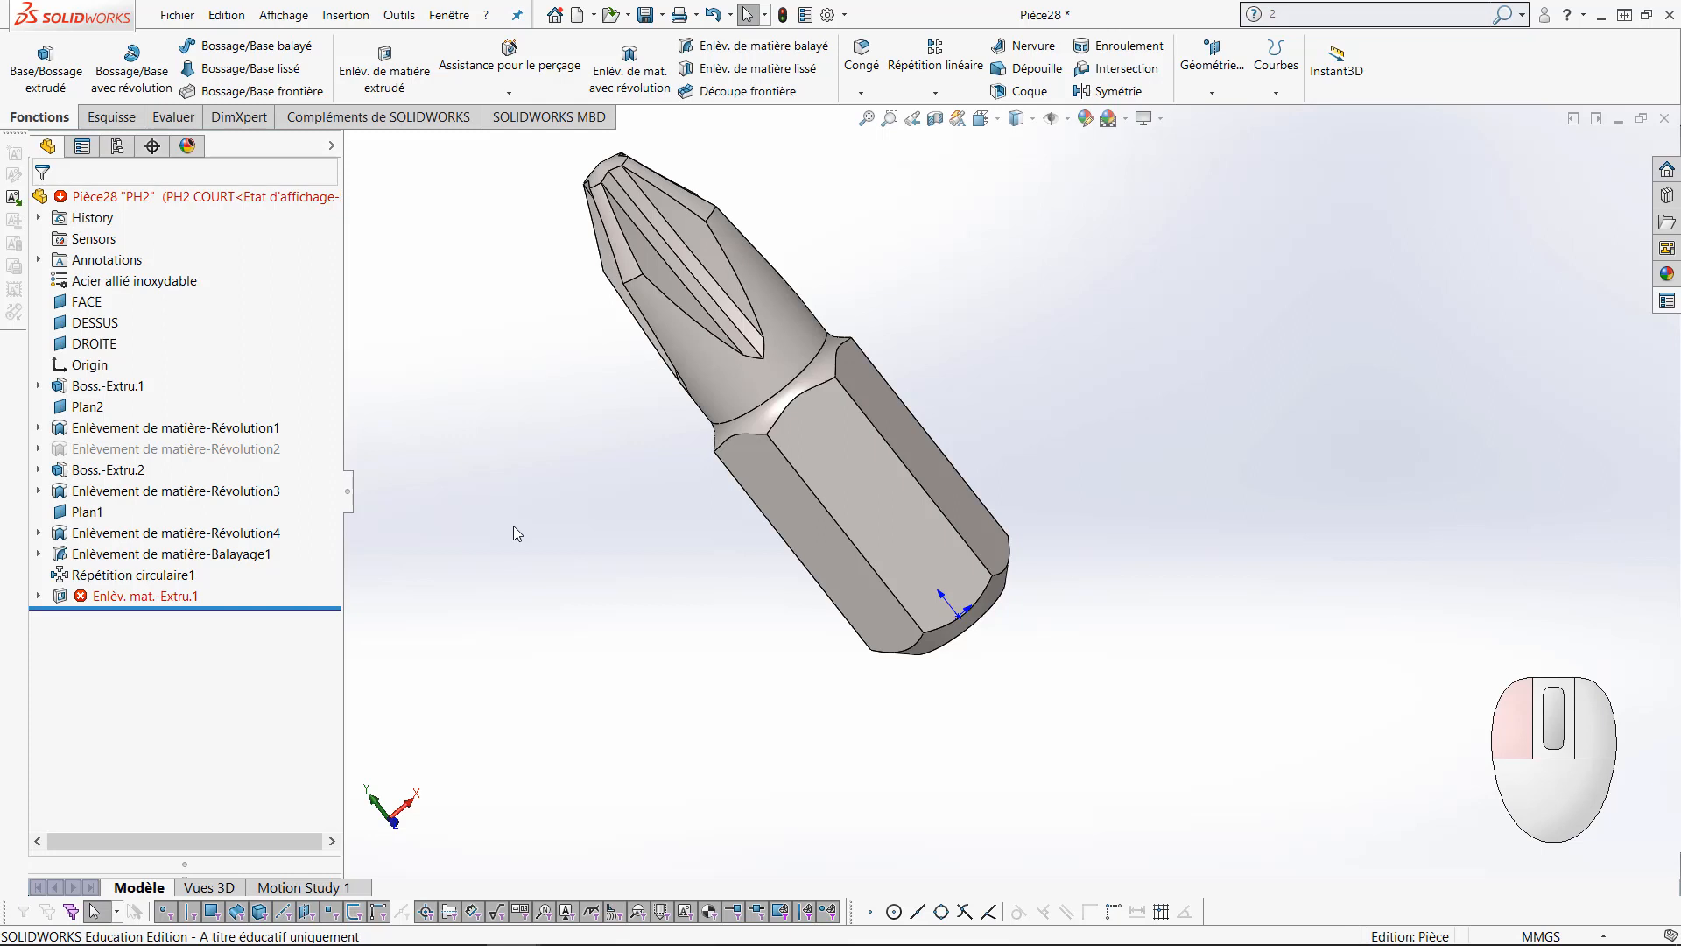
left_click(39, 596)
left_click(115, 616)
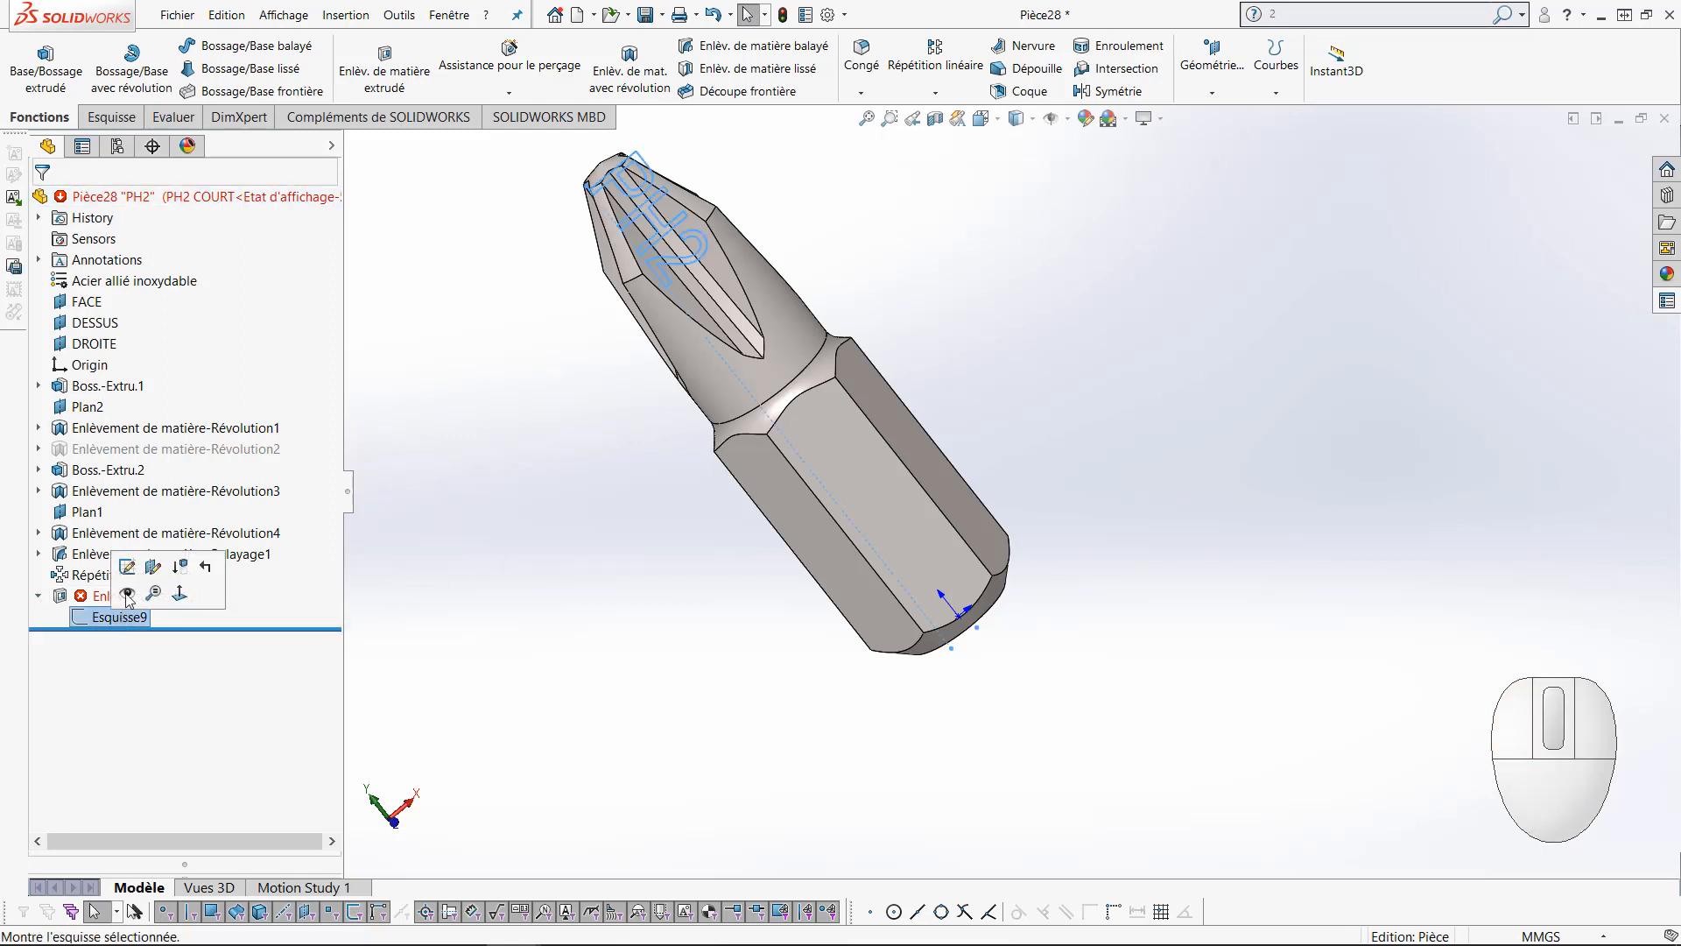
left_click(127, 566)
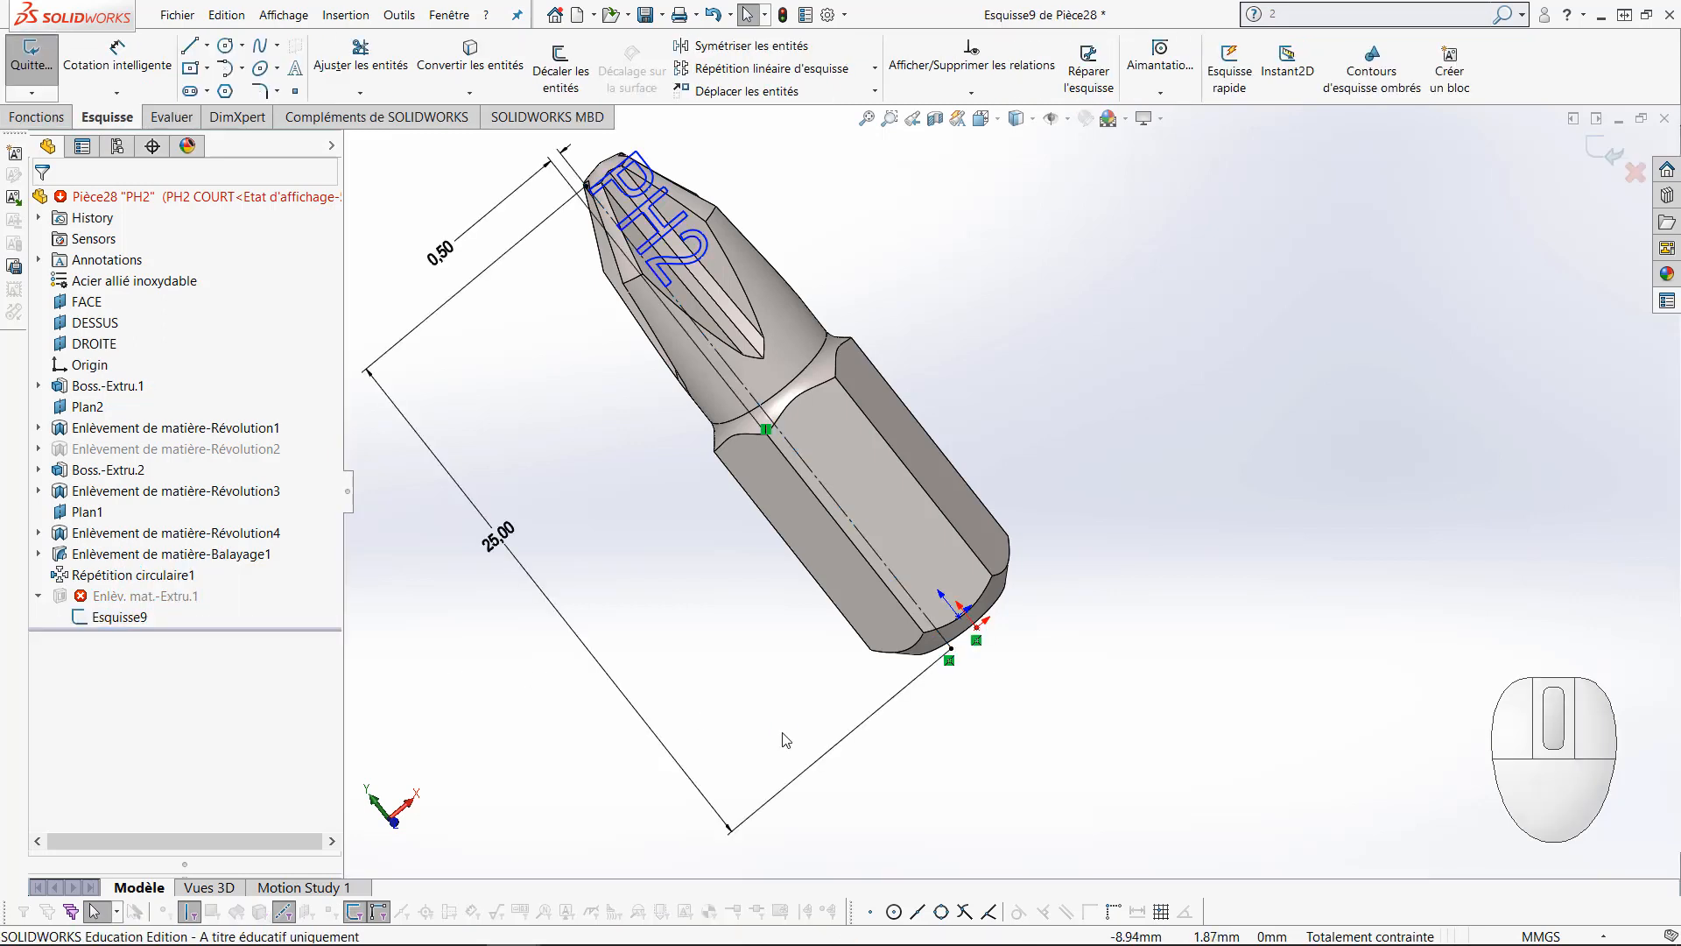
Set the dimension positioning the PH2 text along the bit to 10 mm for this configuration only, and exit the sketch
left_click(500, 537)
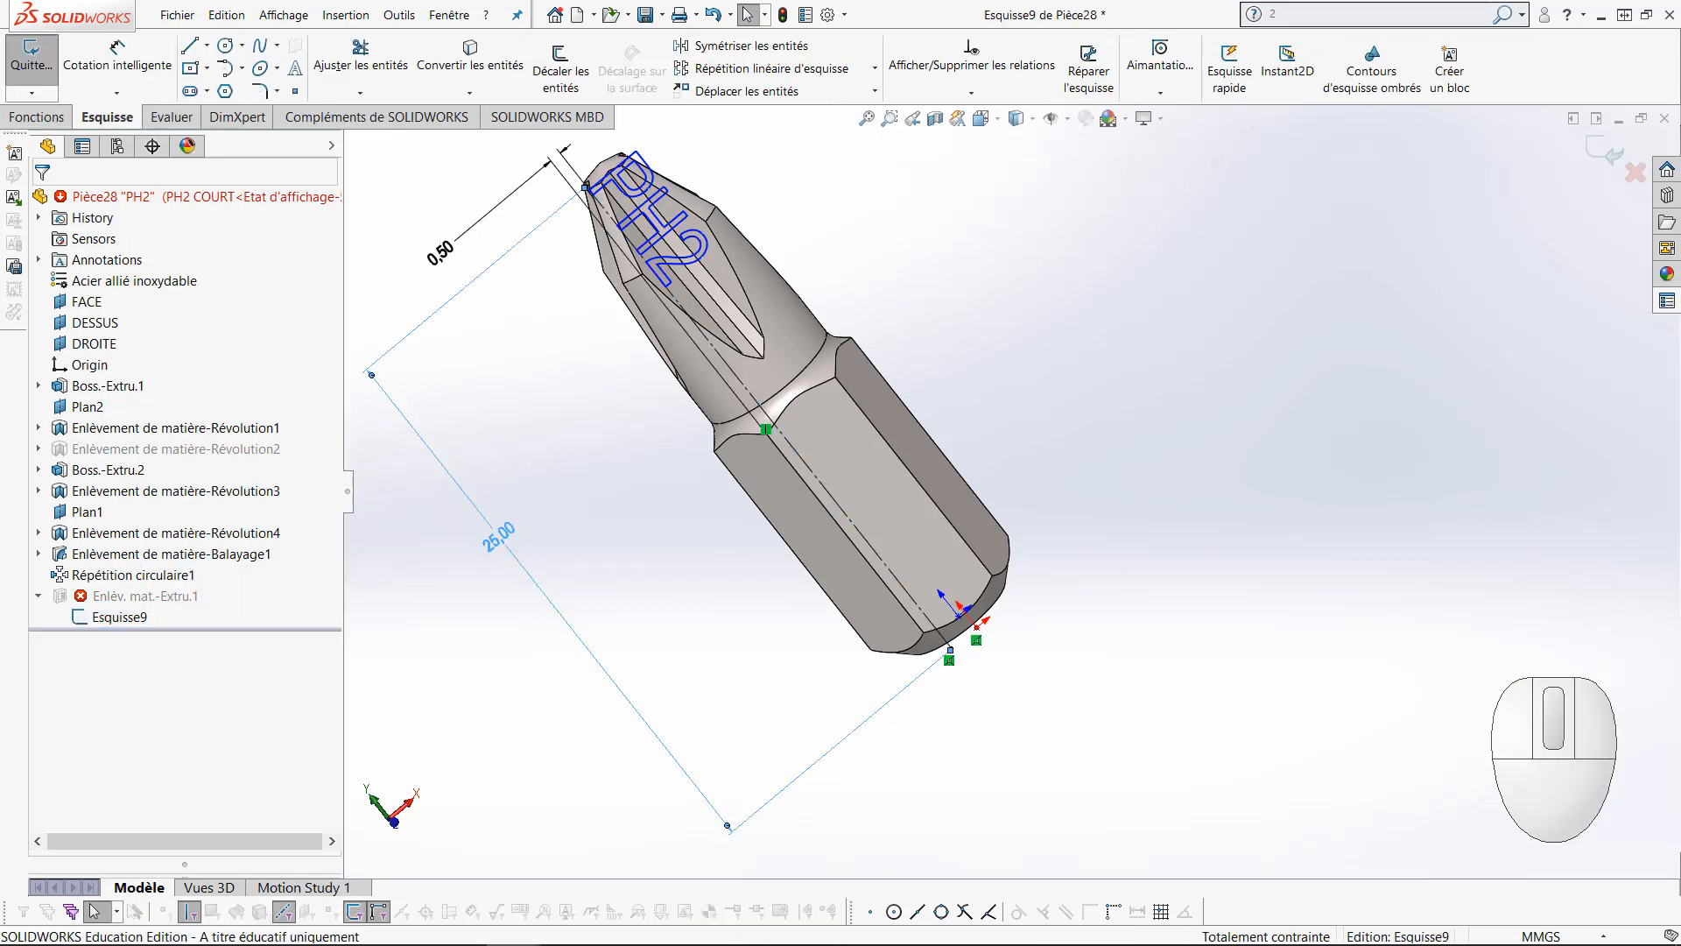
double_click(501, 538)
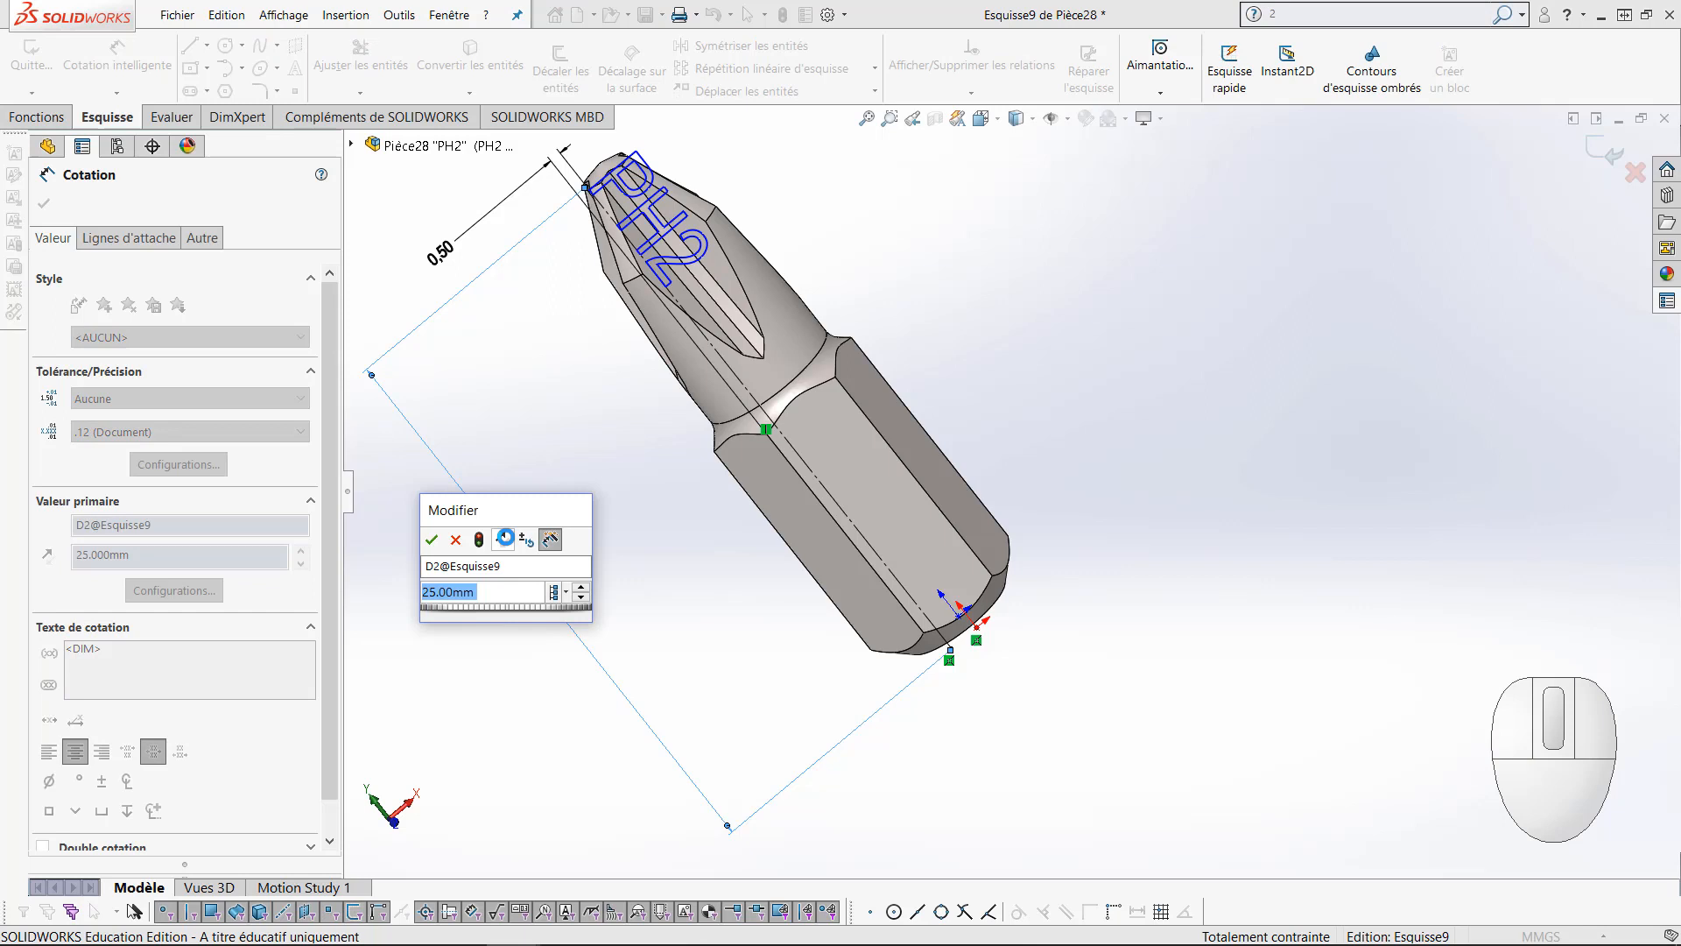
left_click(567, 596)
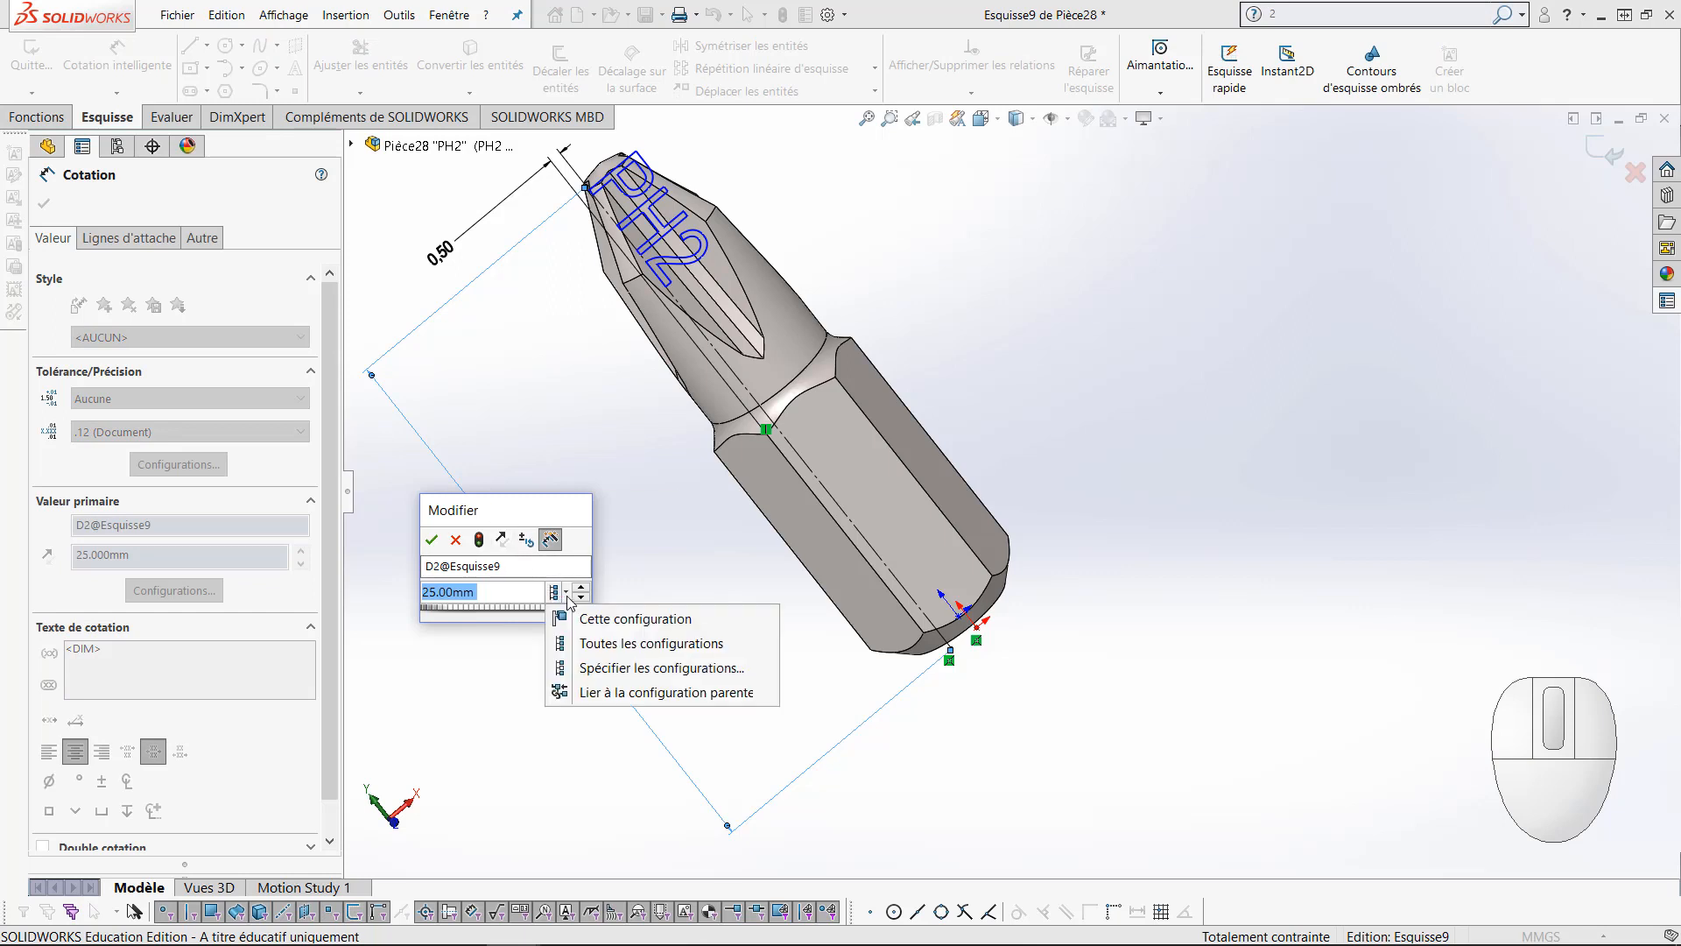
left_click(618, 626)
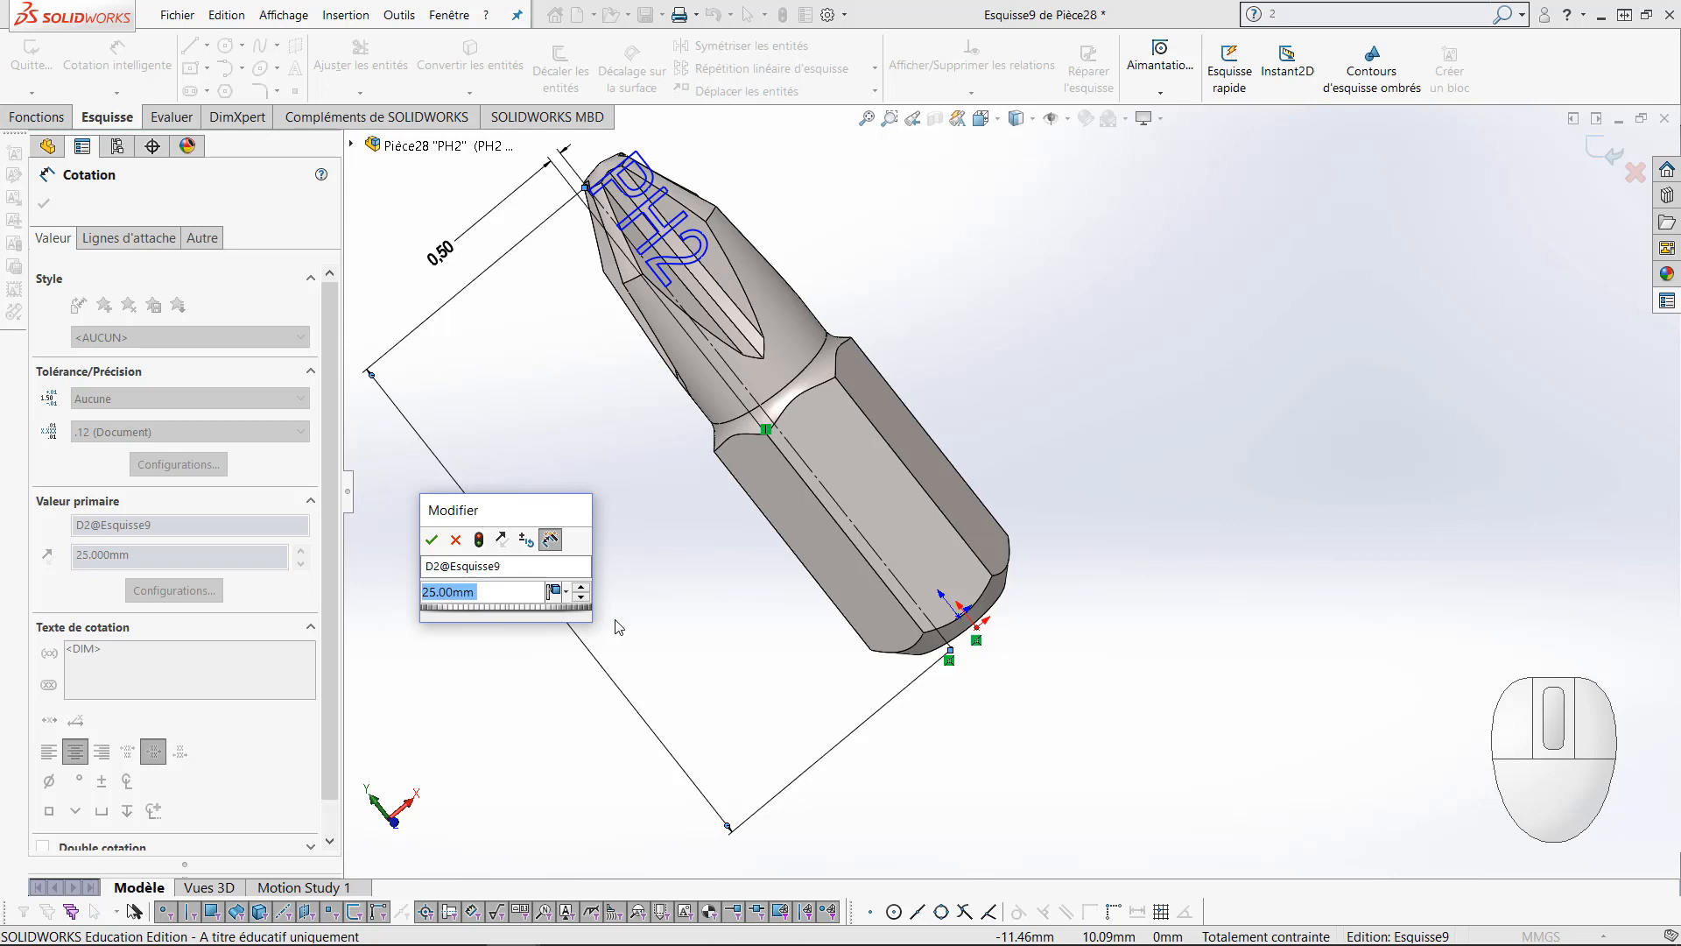
type("10")
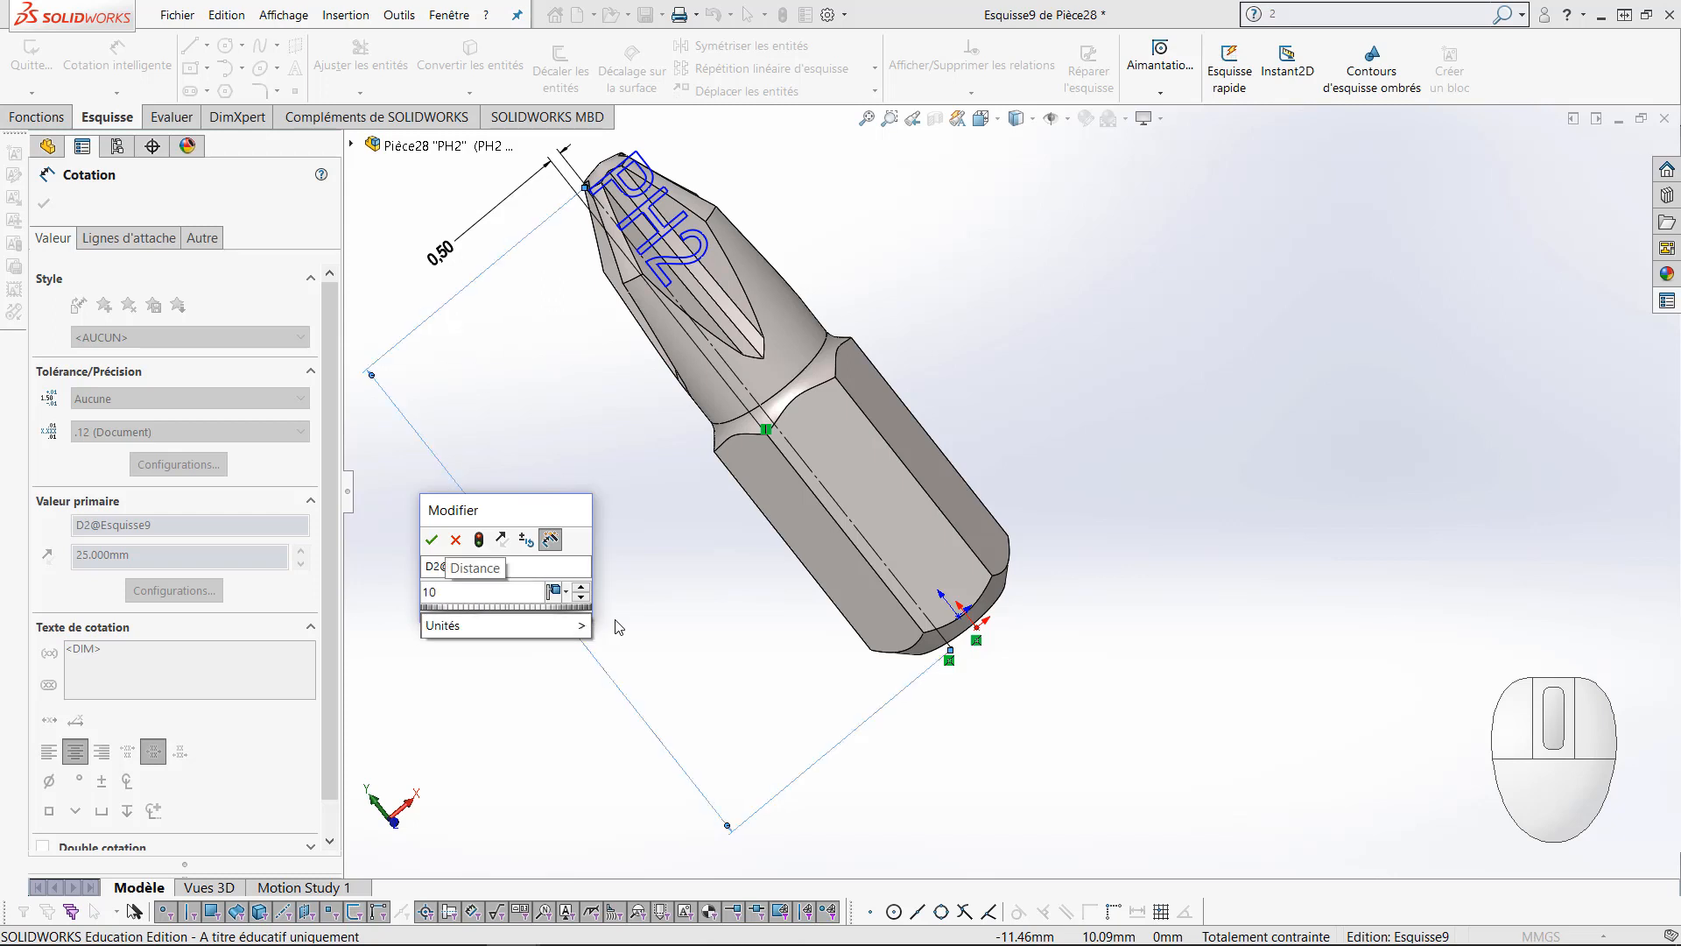
left_click(430, 539)
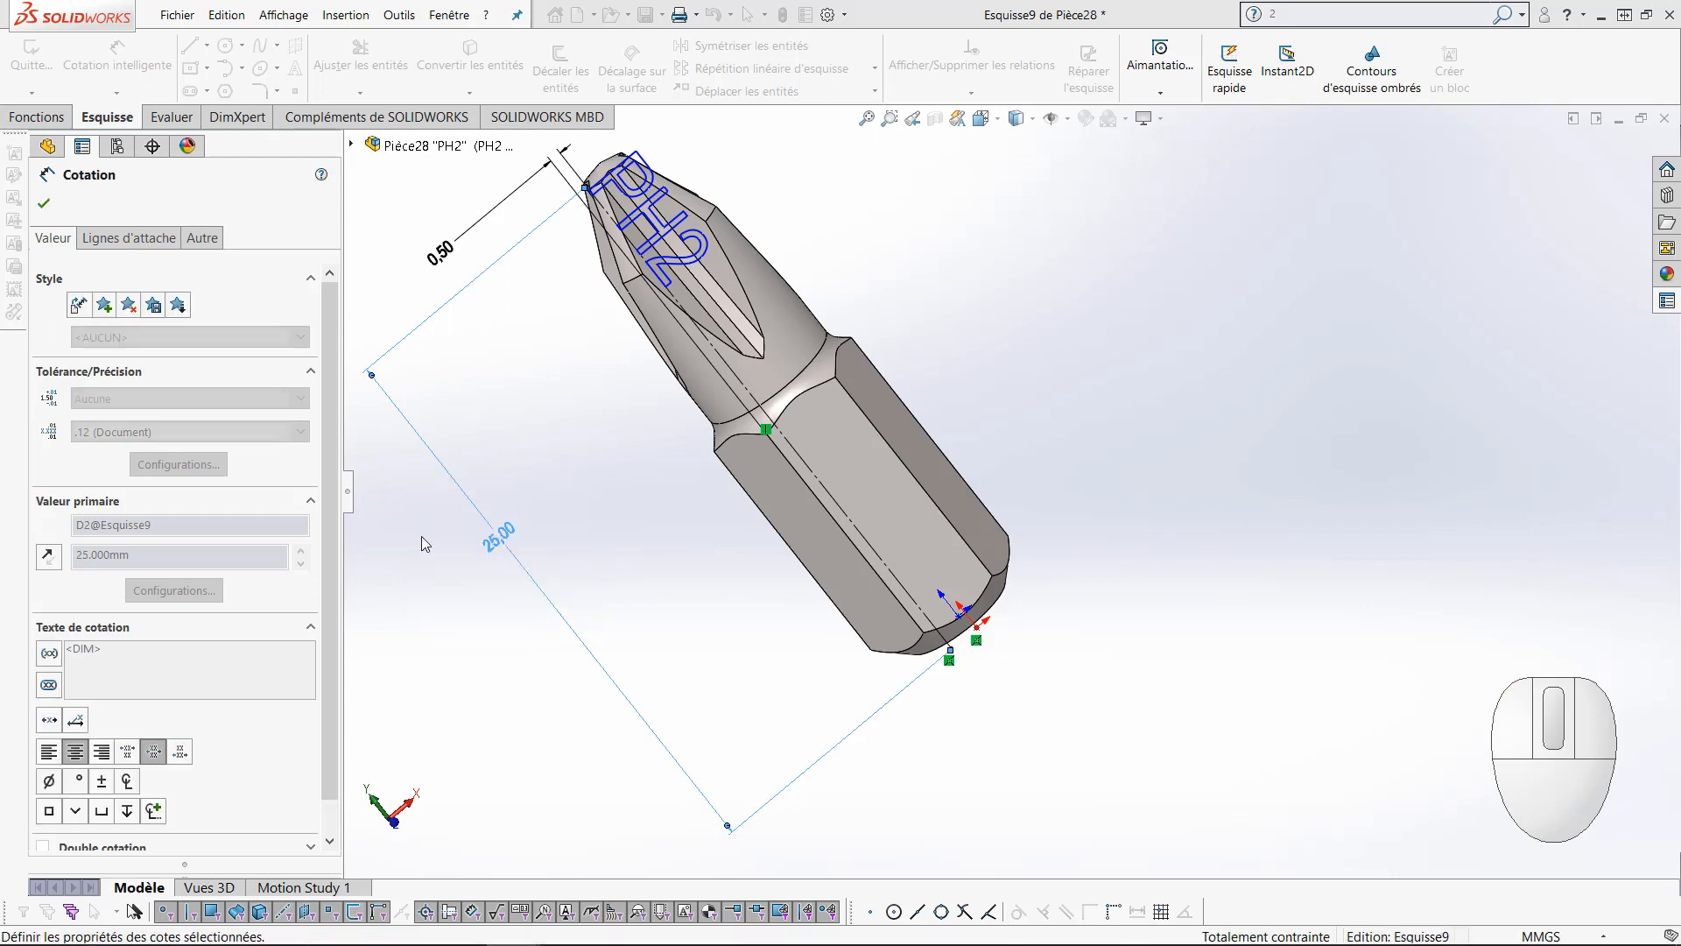
left_click(43, 203)
left_click(31, 54)
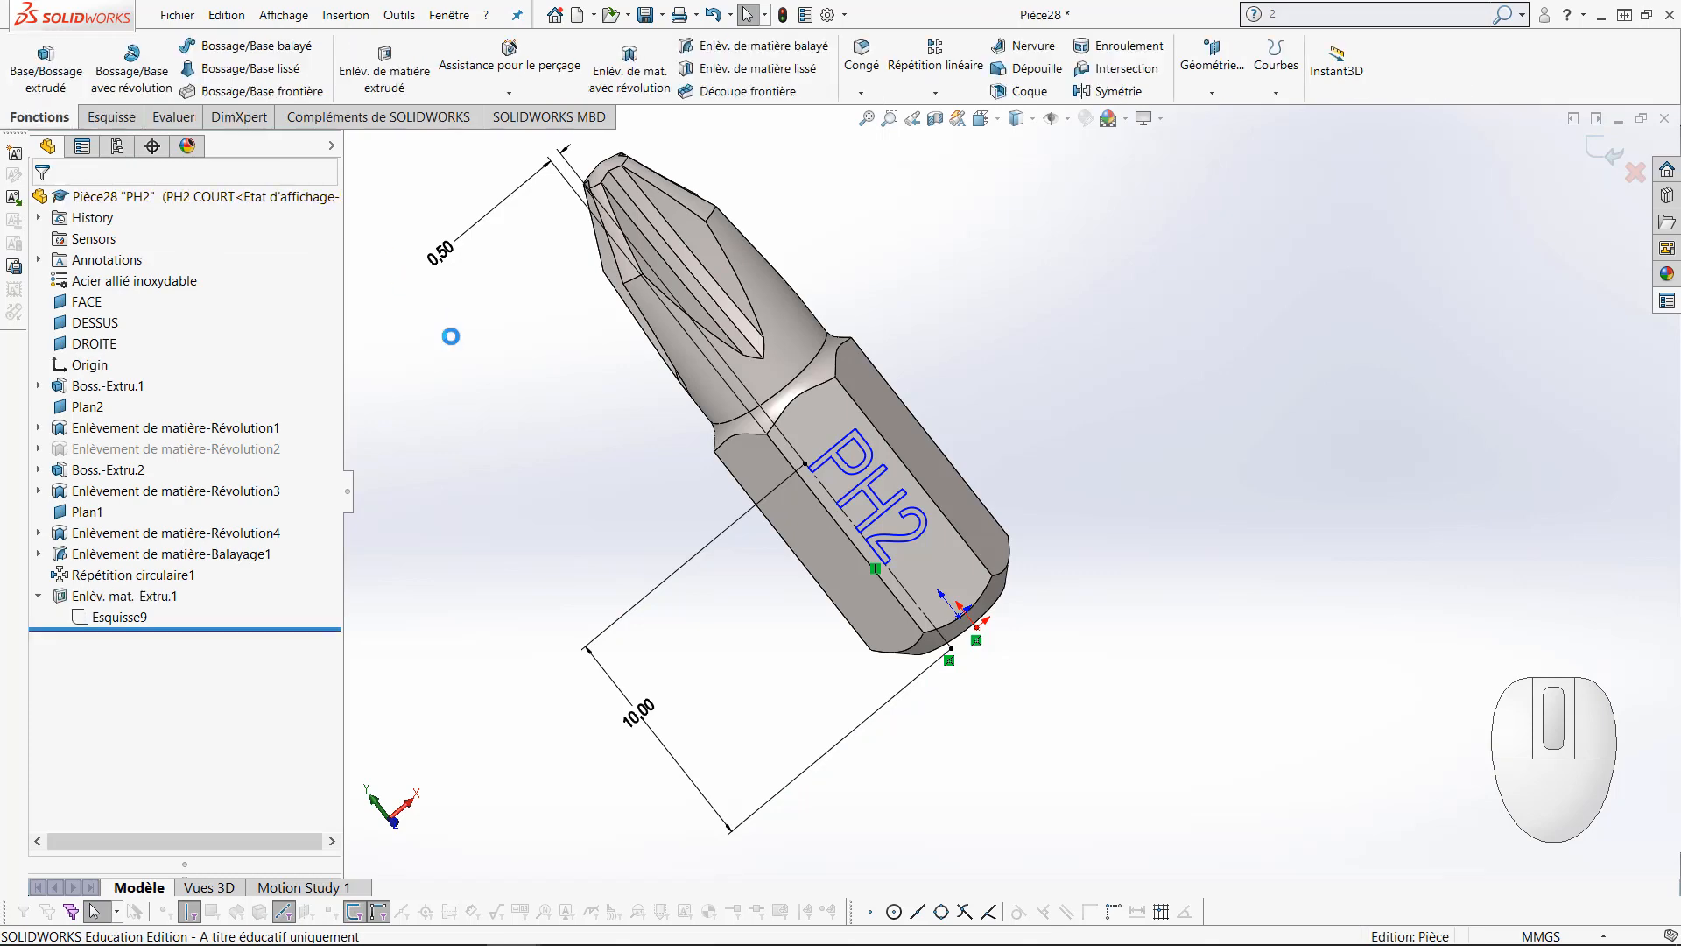
Activate the PH1 COURT configuration and close the rebuild error report
left_click(117, 147)
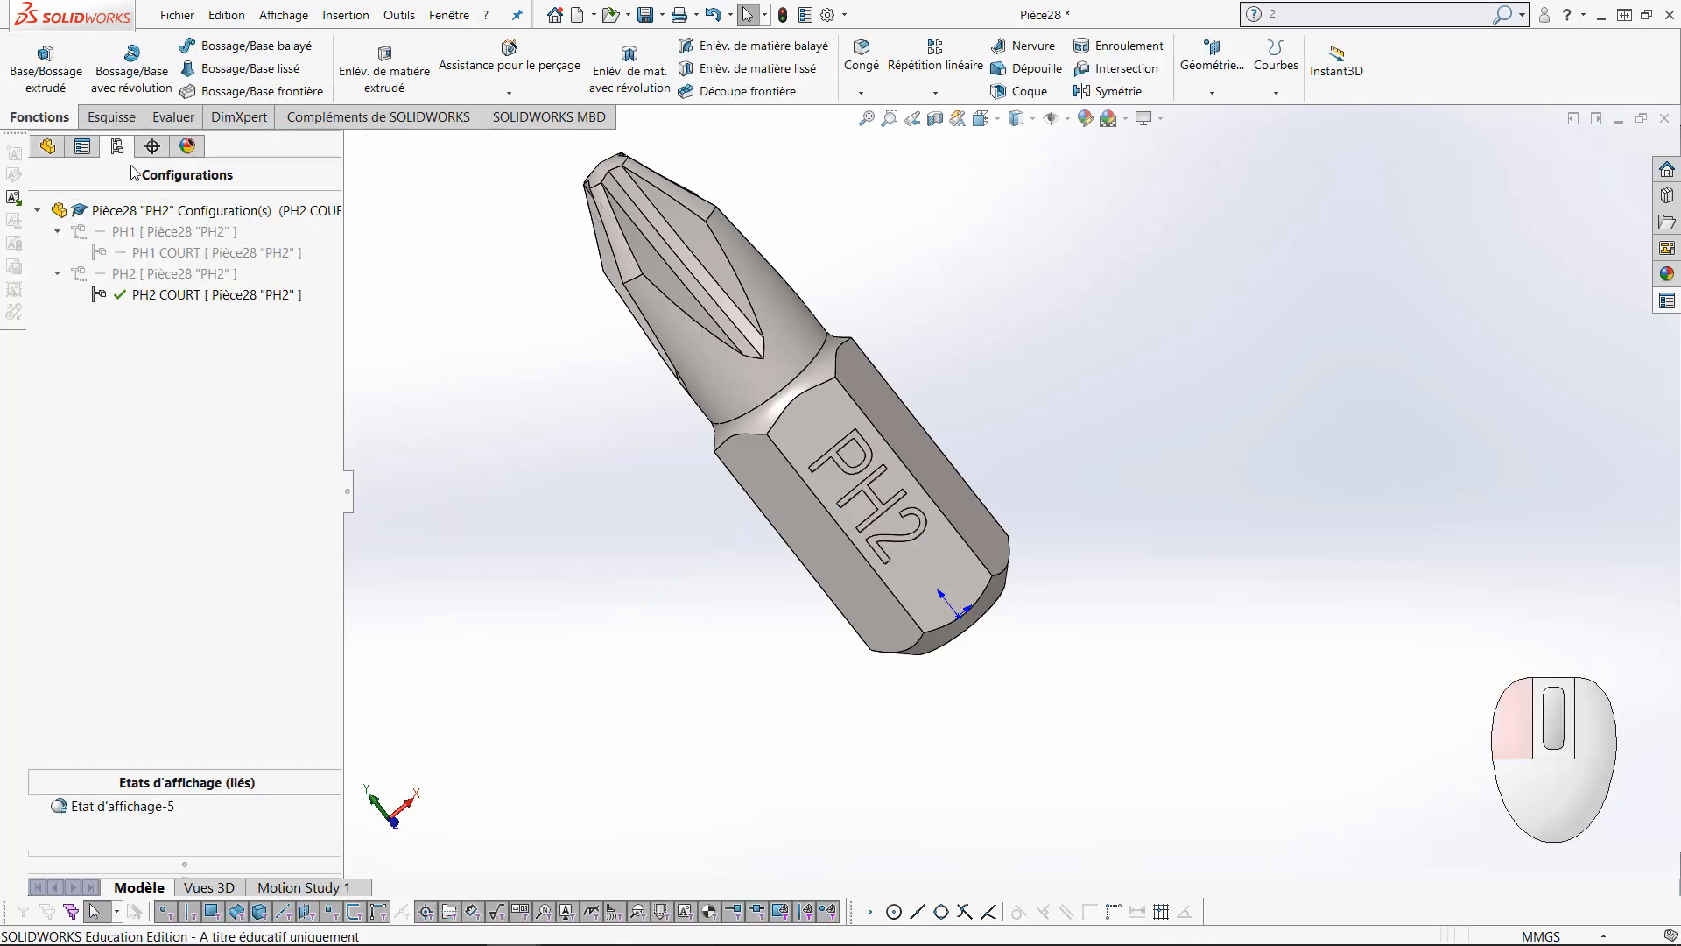
left_click(157, 253)
double_click(157, 253)
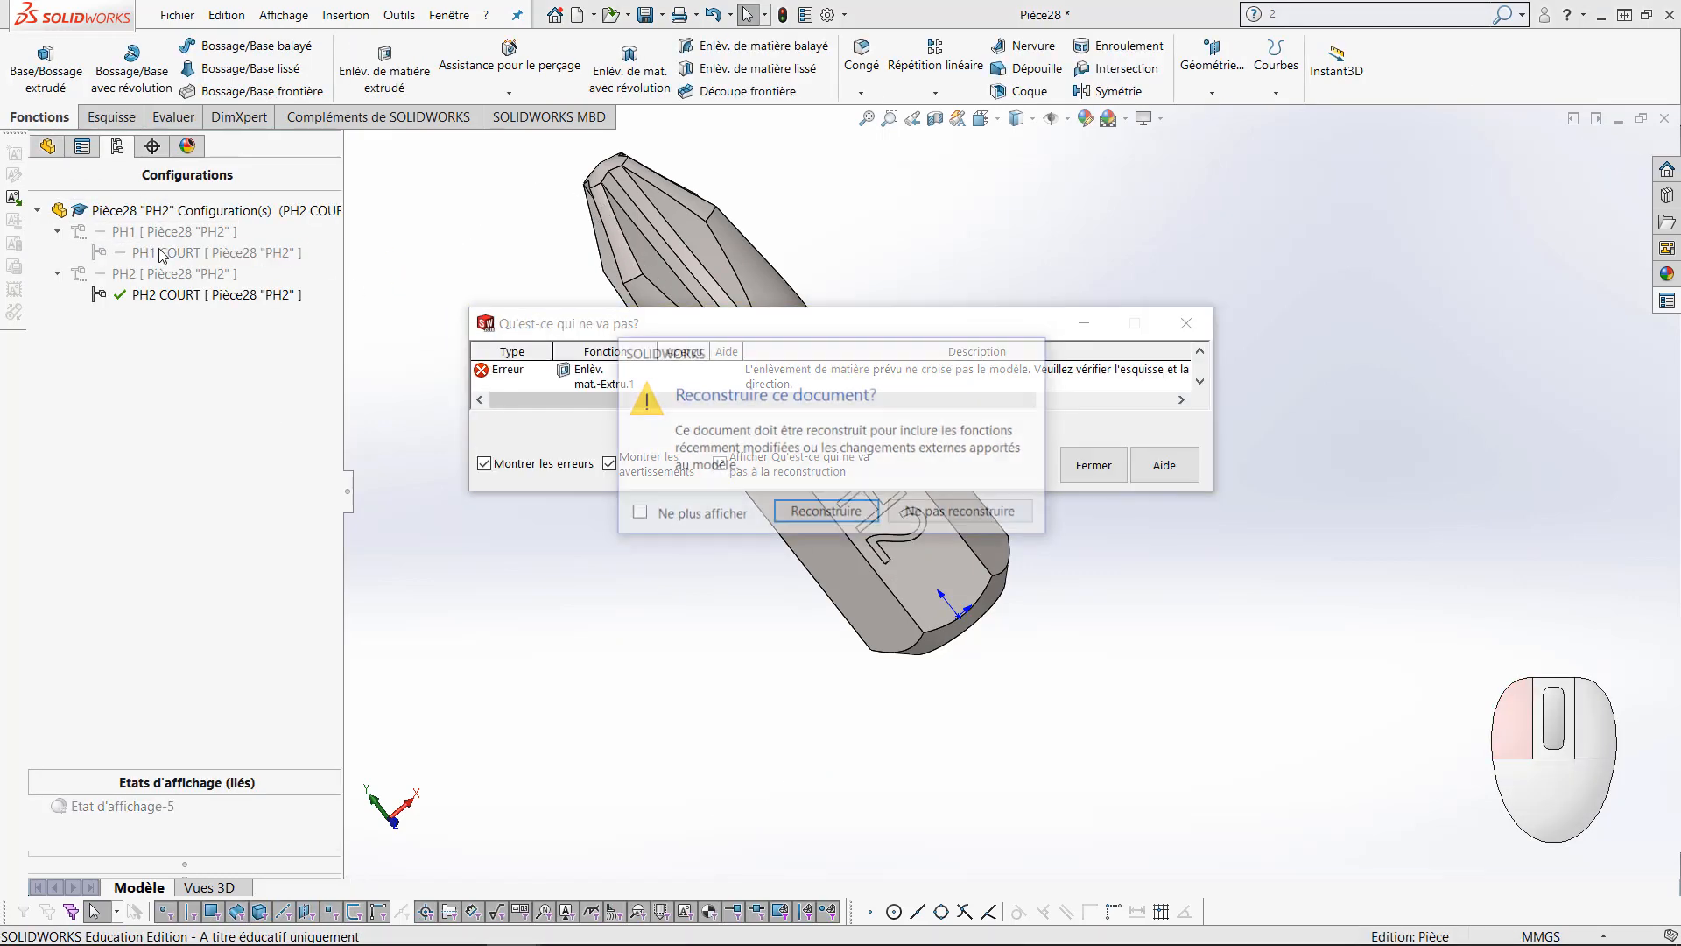
left_click(915, 522)
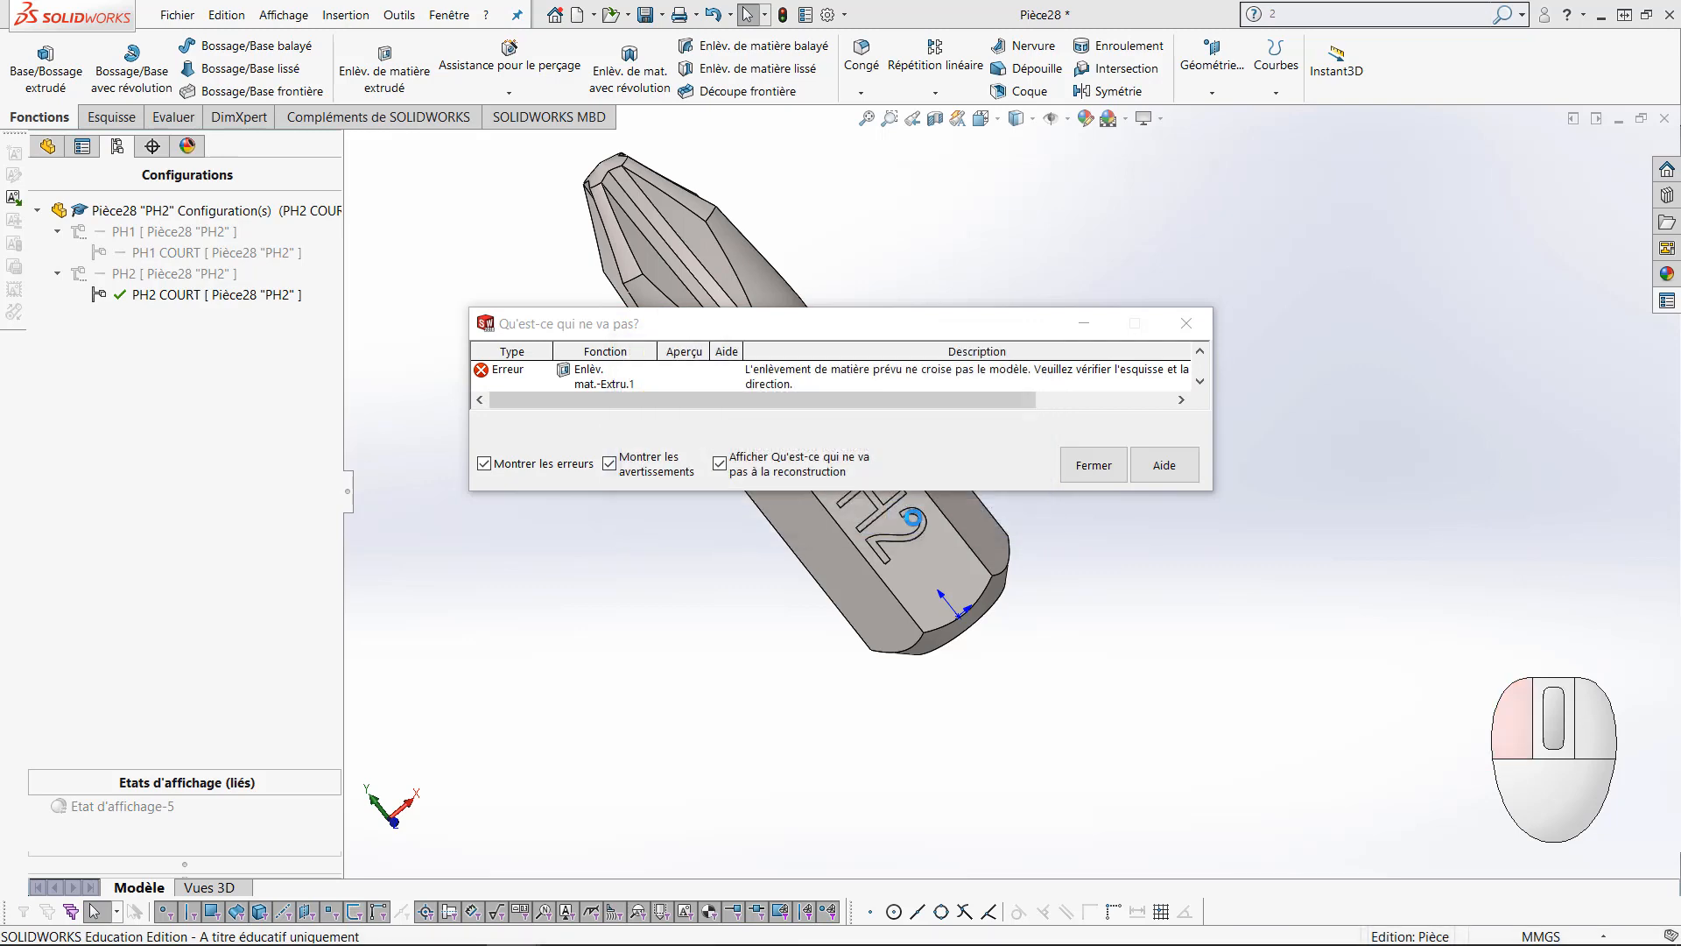
left_click(1084, 466)
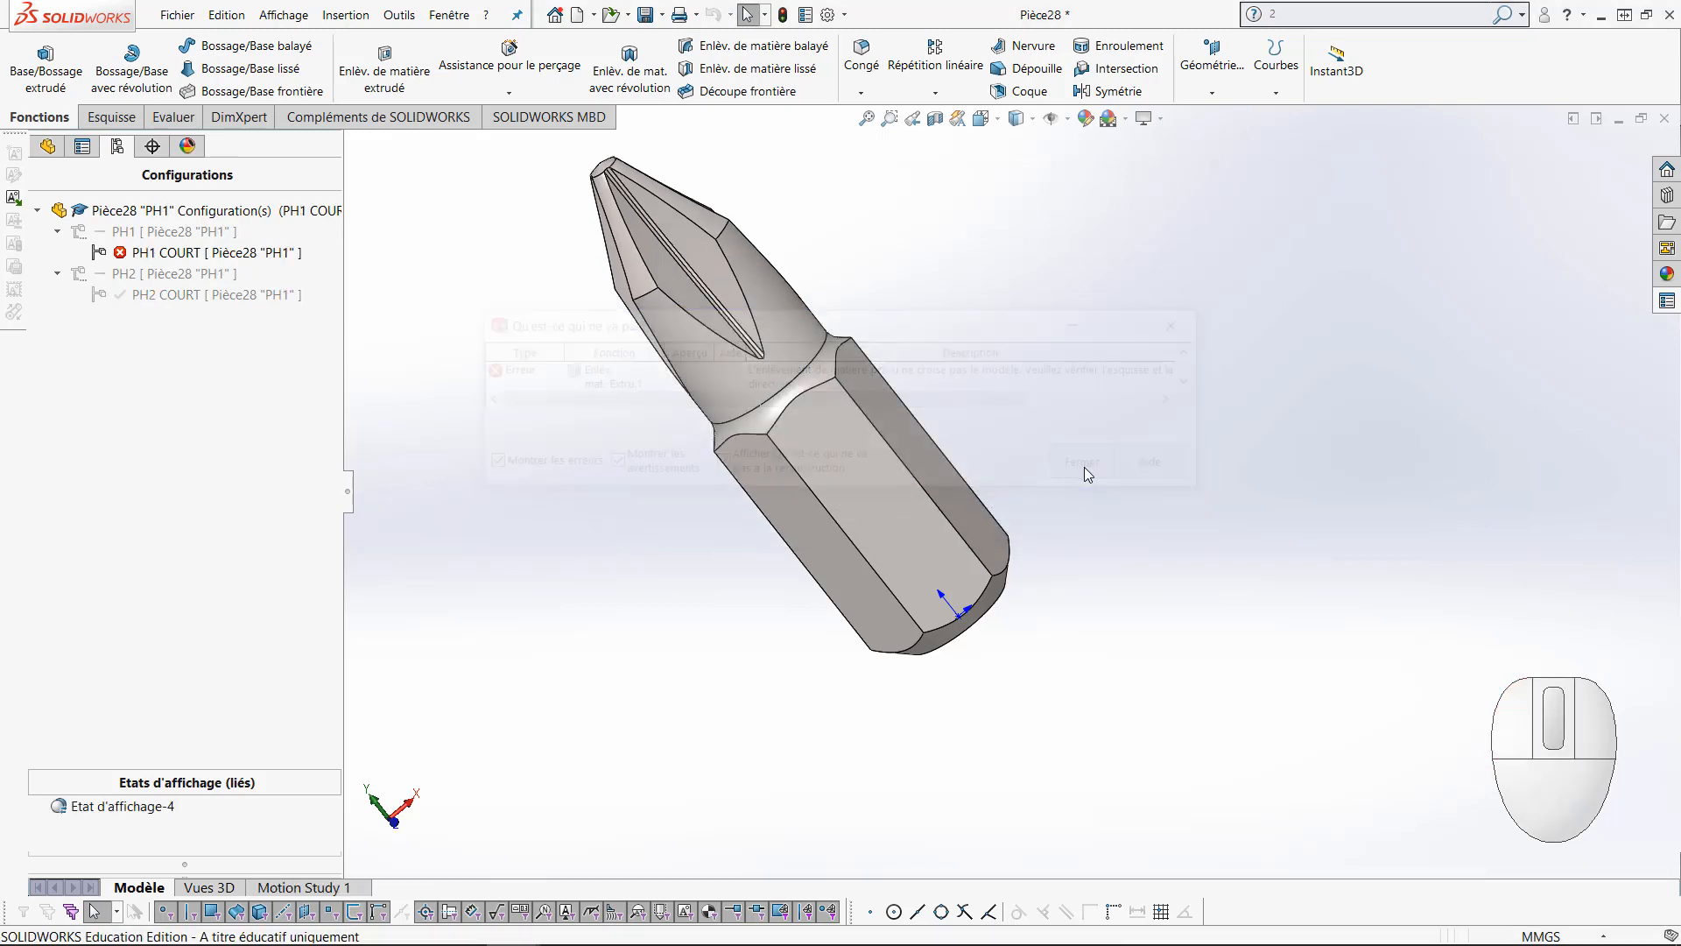
In the engraving sketch Esquisse9, set the PH1 text's position dimension to 10 mm for PH1 COURT only, and exit the sketch
left_click(48, 146)
left_click(38, 596)
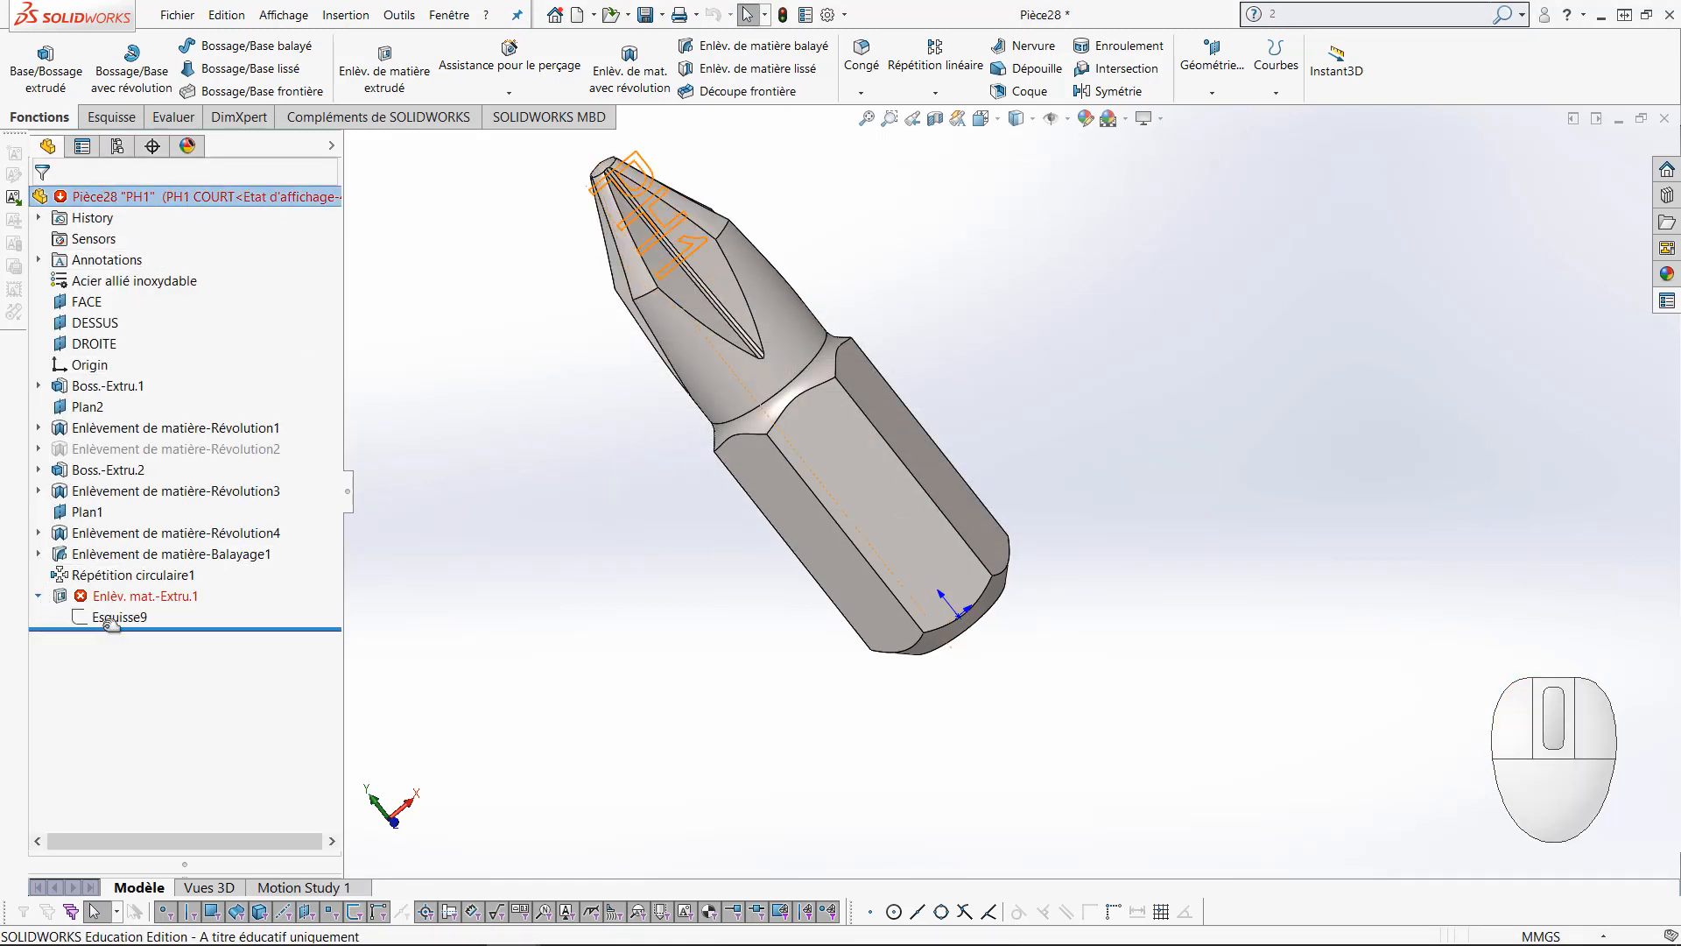
left_click(115, 616)
left_click(123, 567)
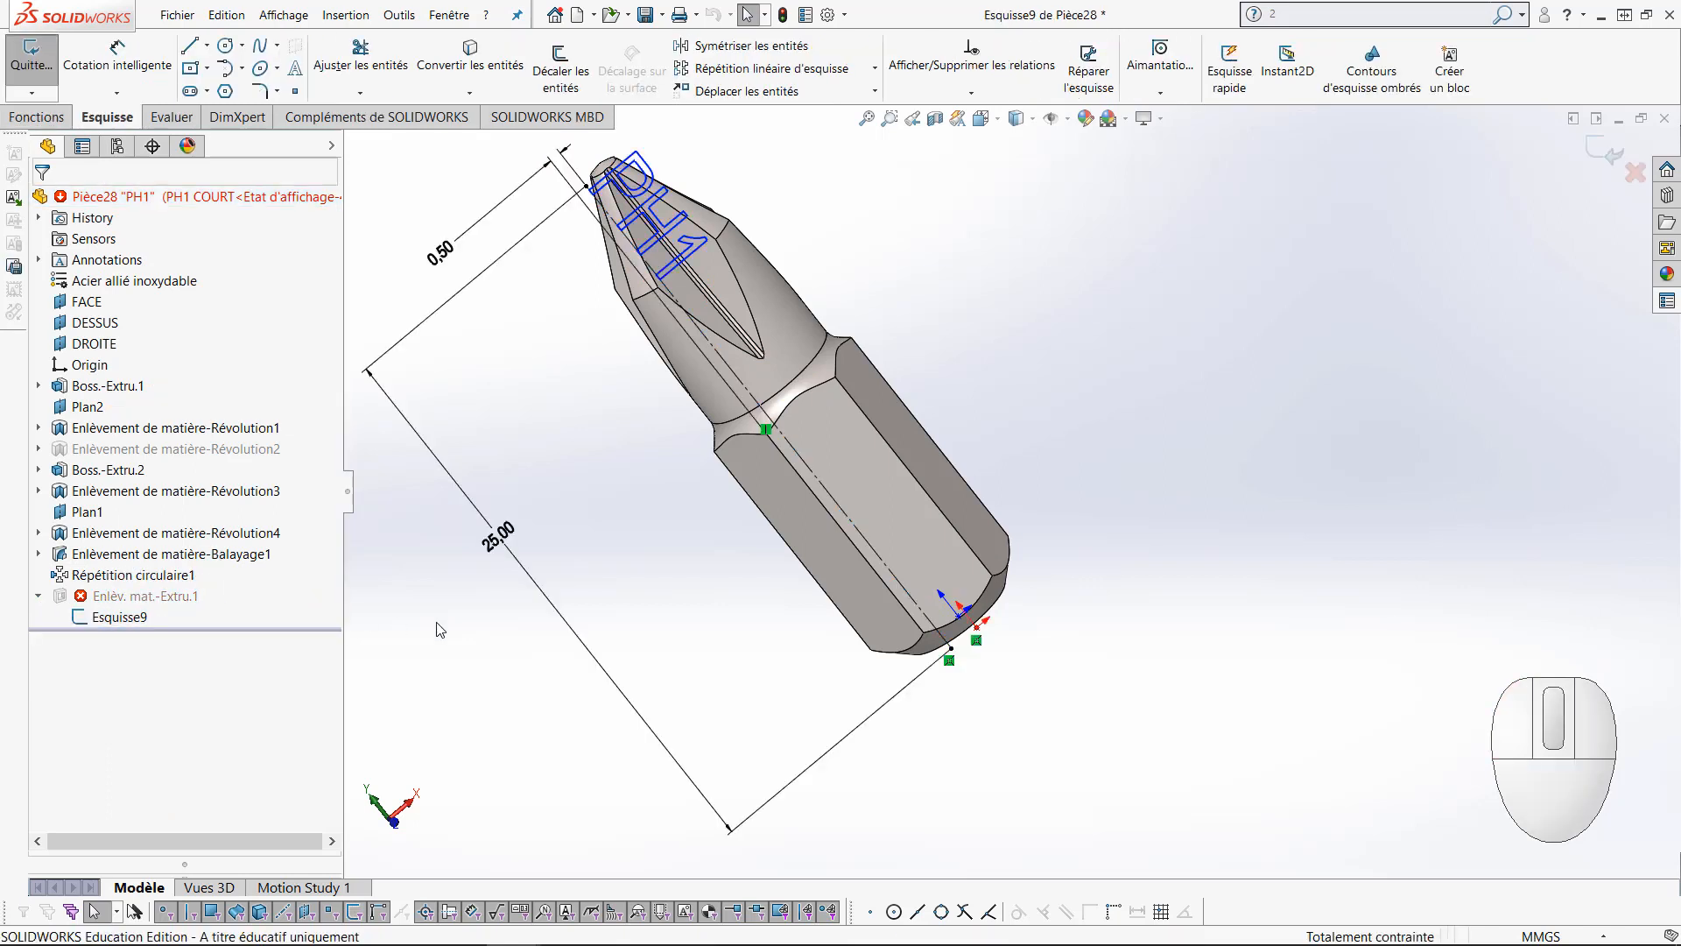
double_click(497, 536)
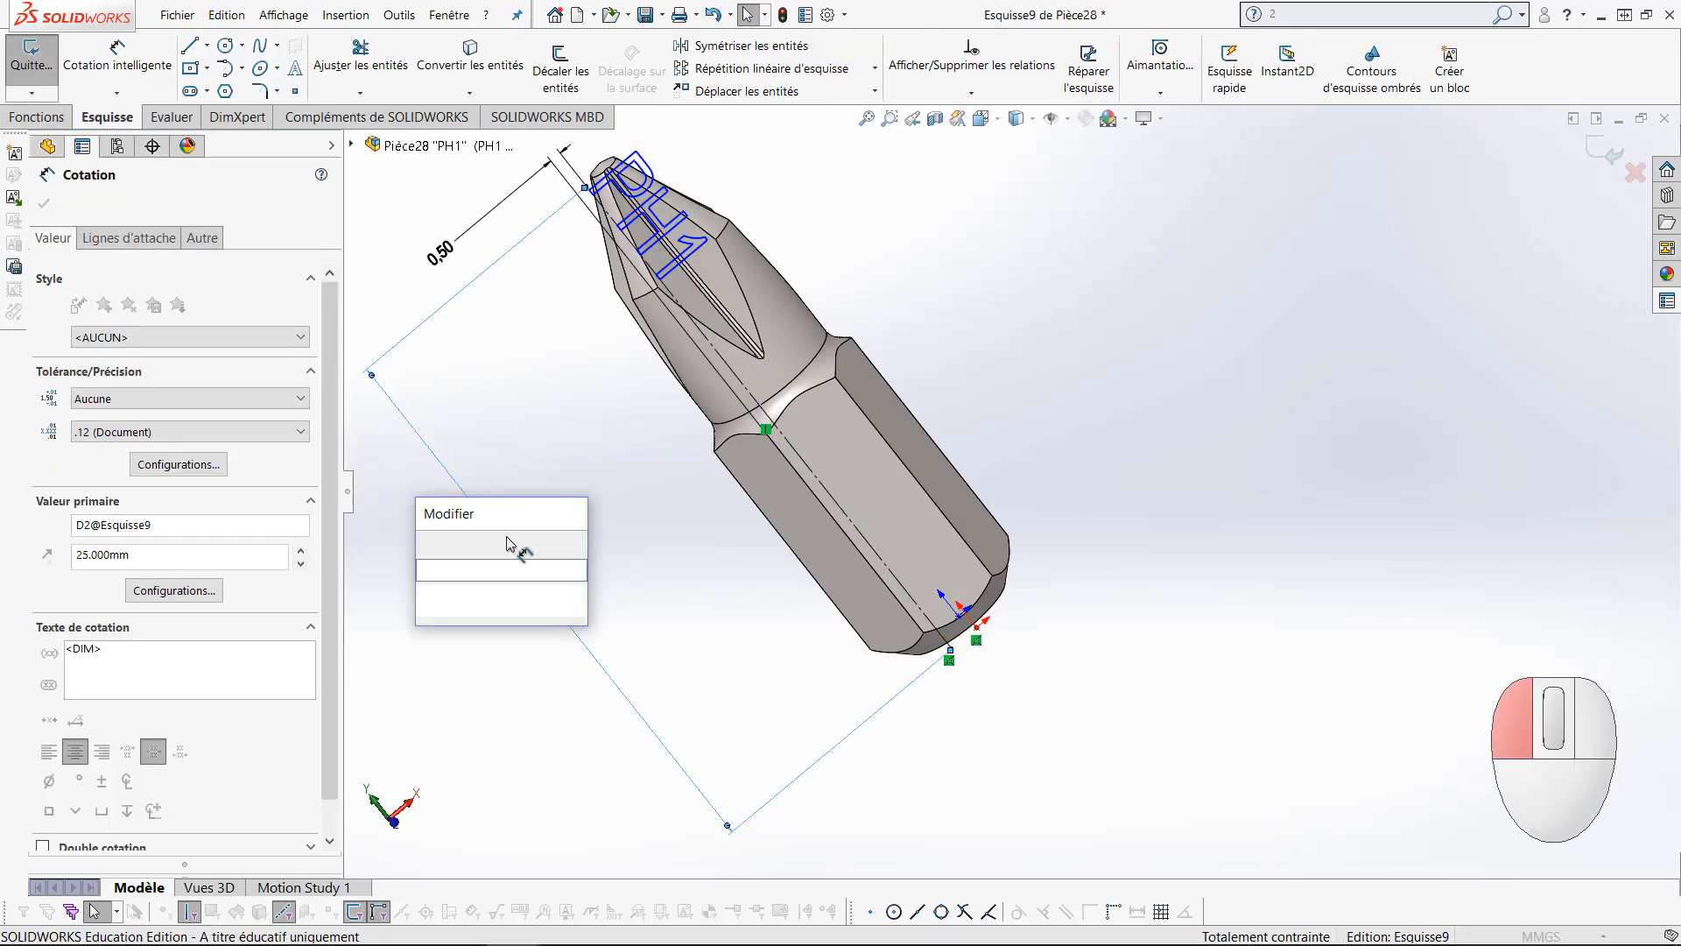
left_click(543, 594)
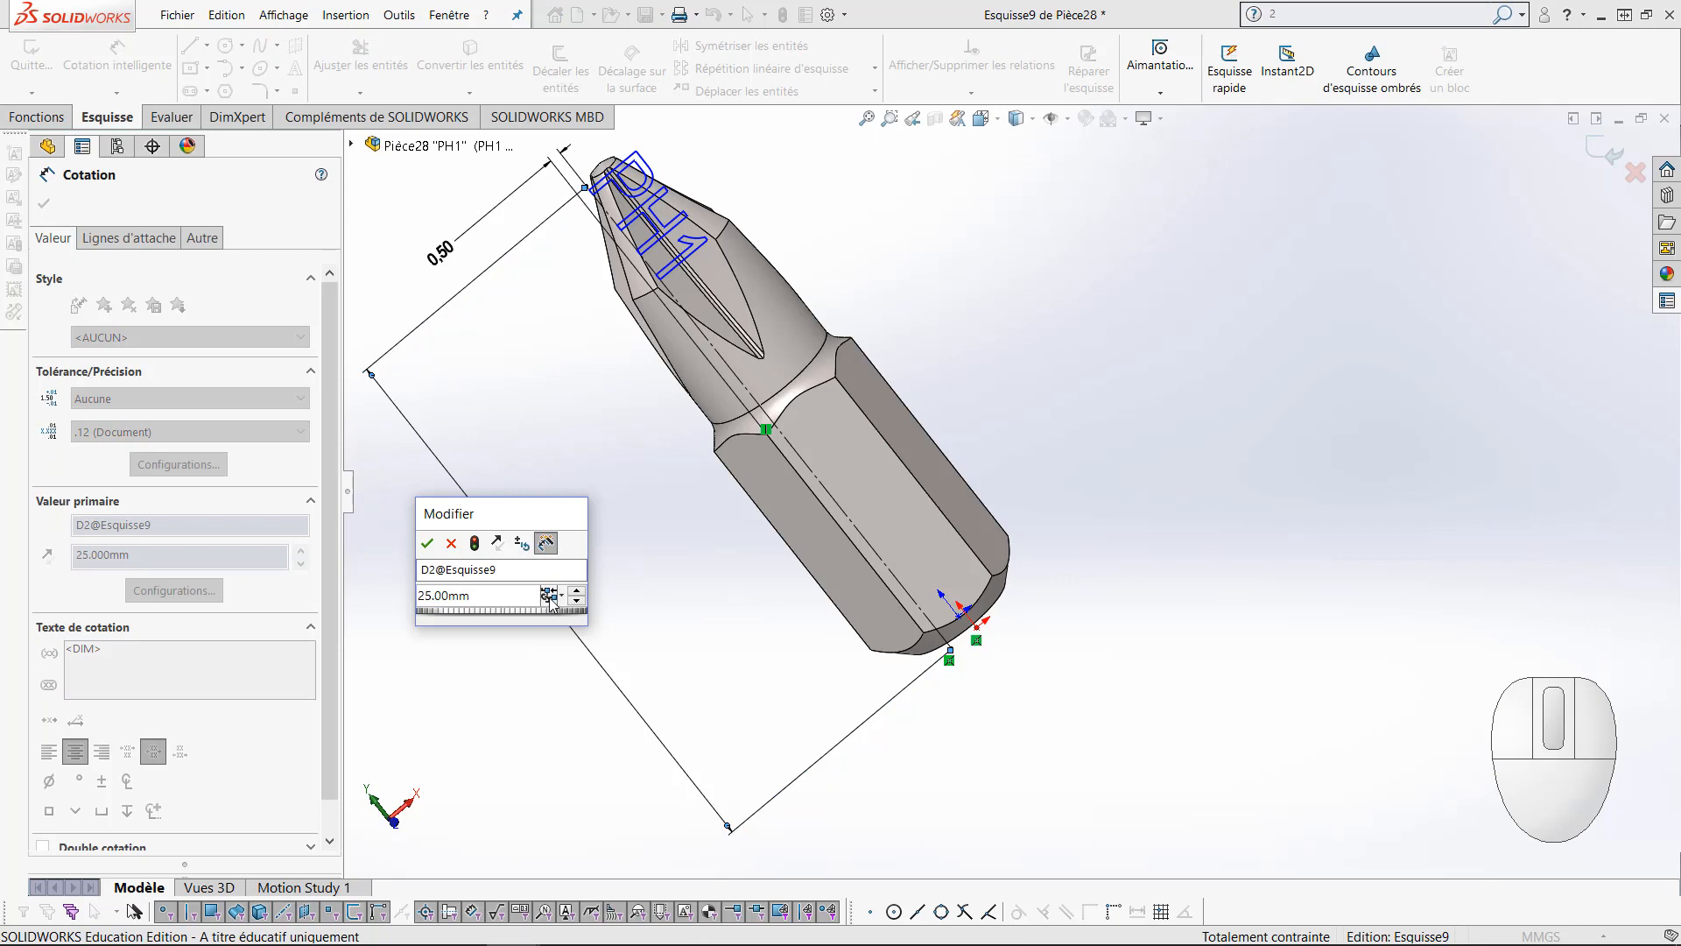
left_click(549, 595)
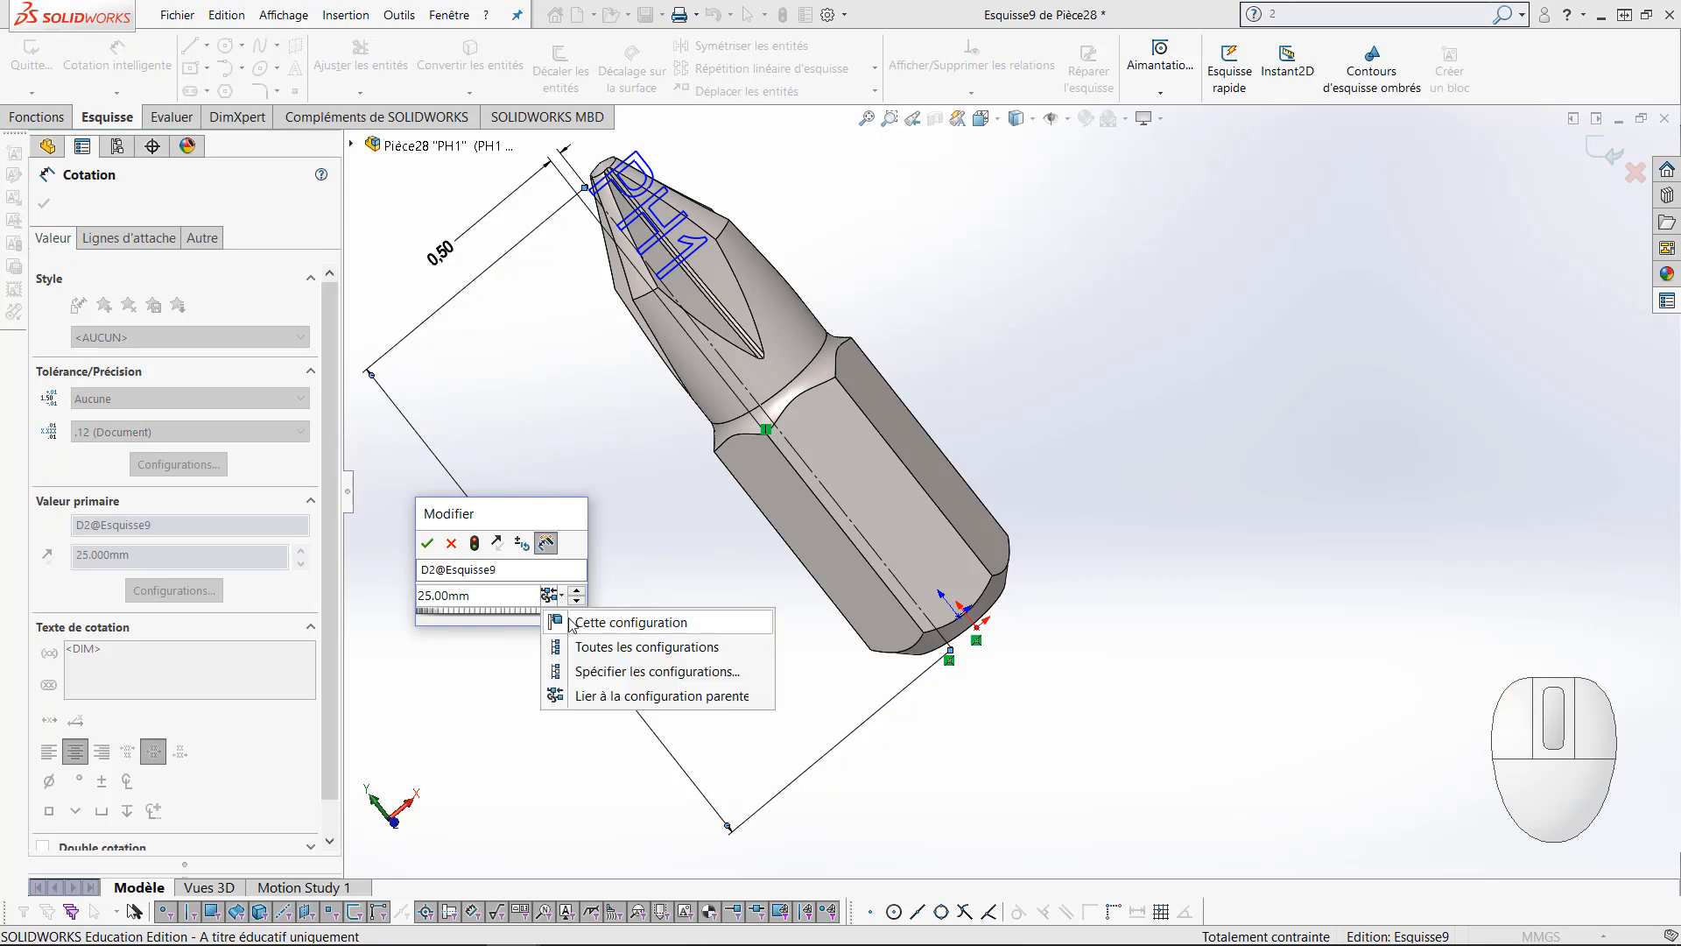
left_click(574, 613)
type("10")
key("Return")
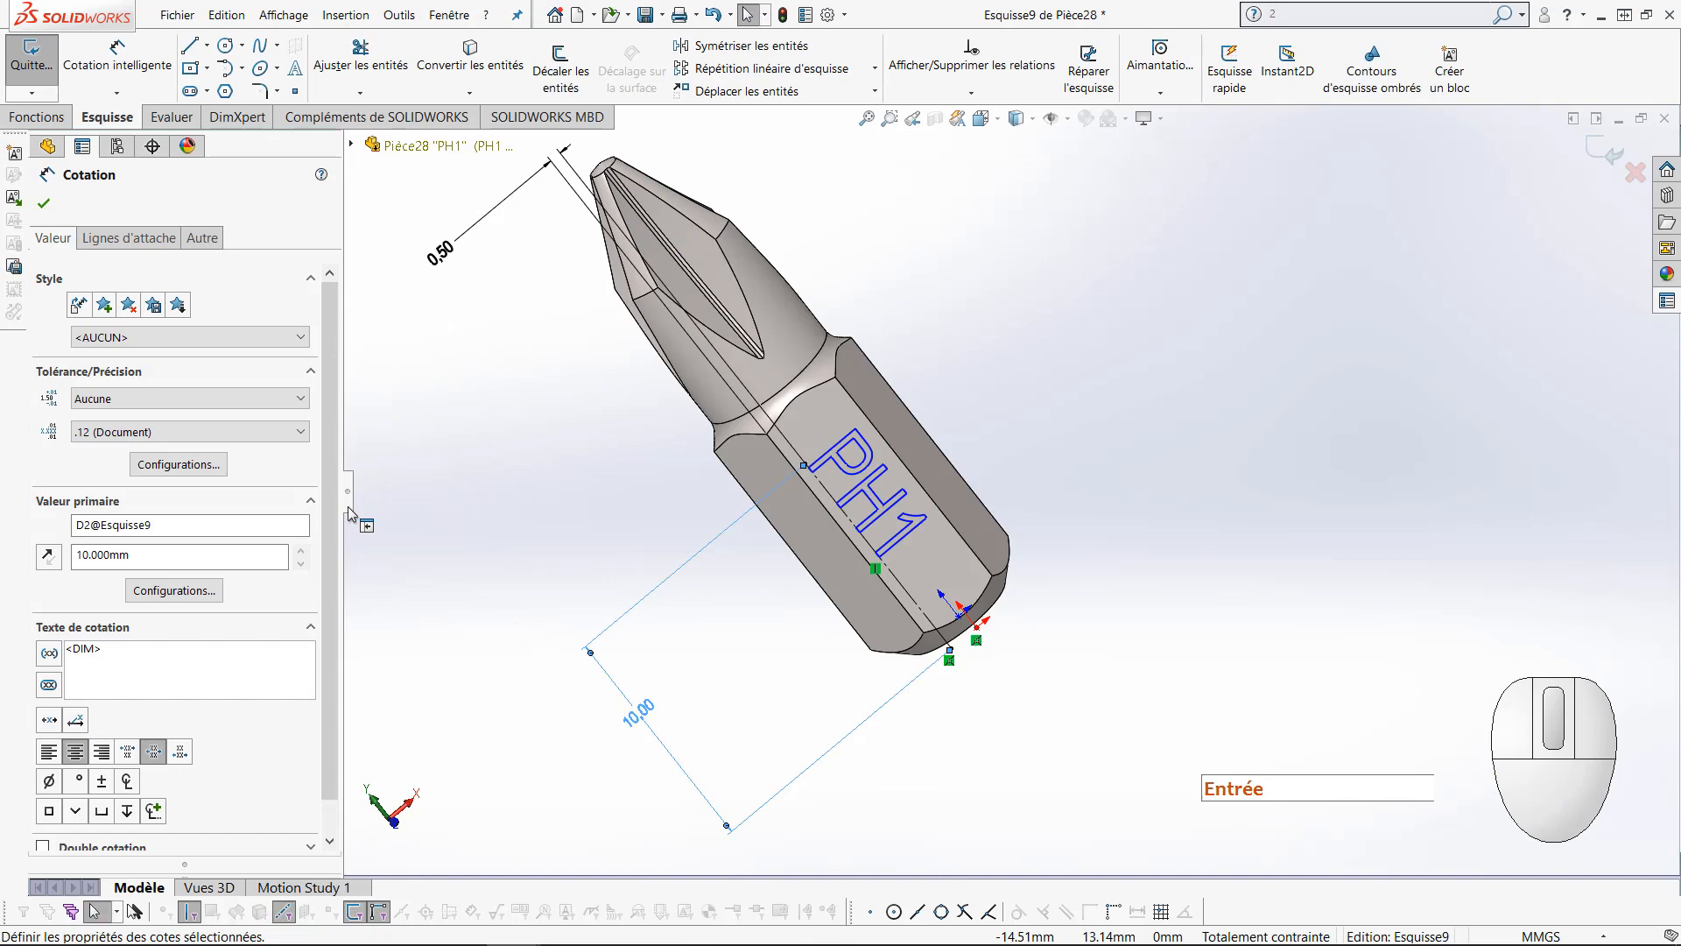
left_click(43, 204)
left_click(21, 70)
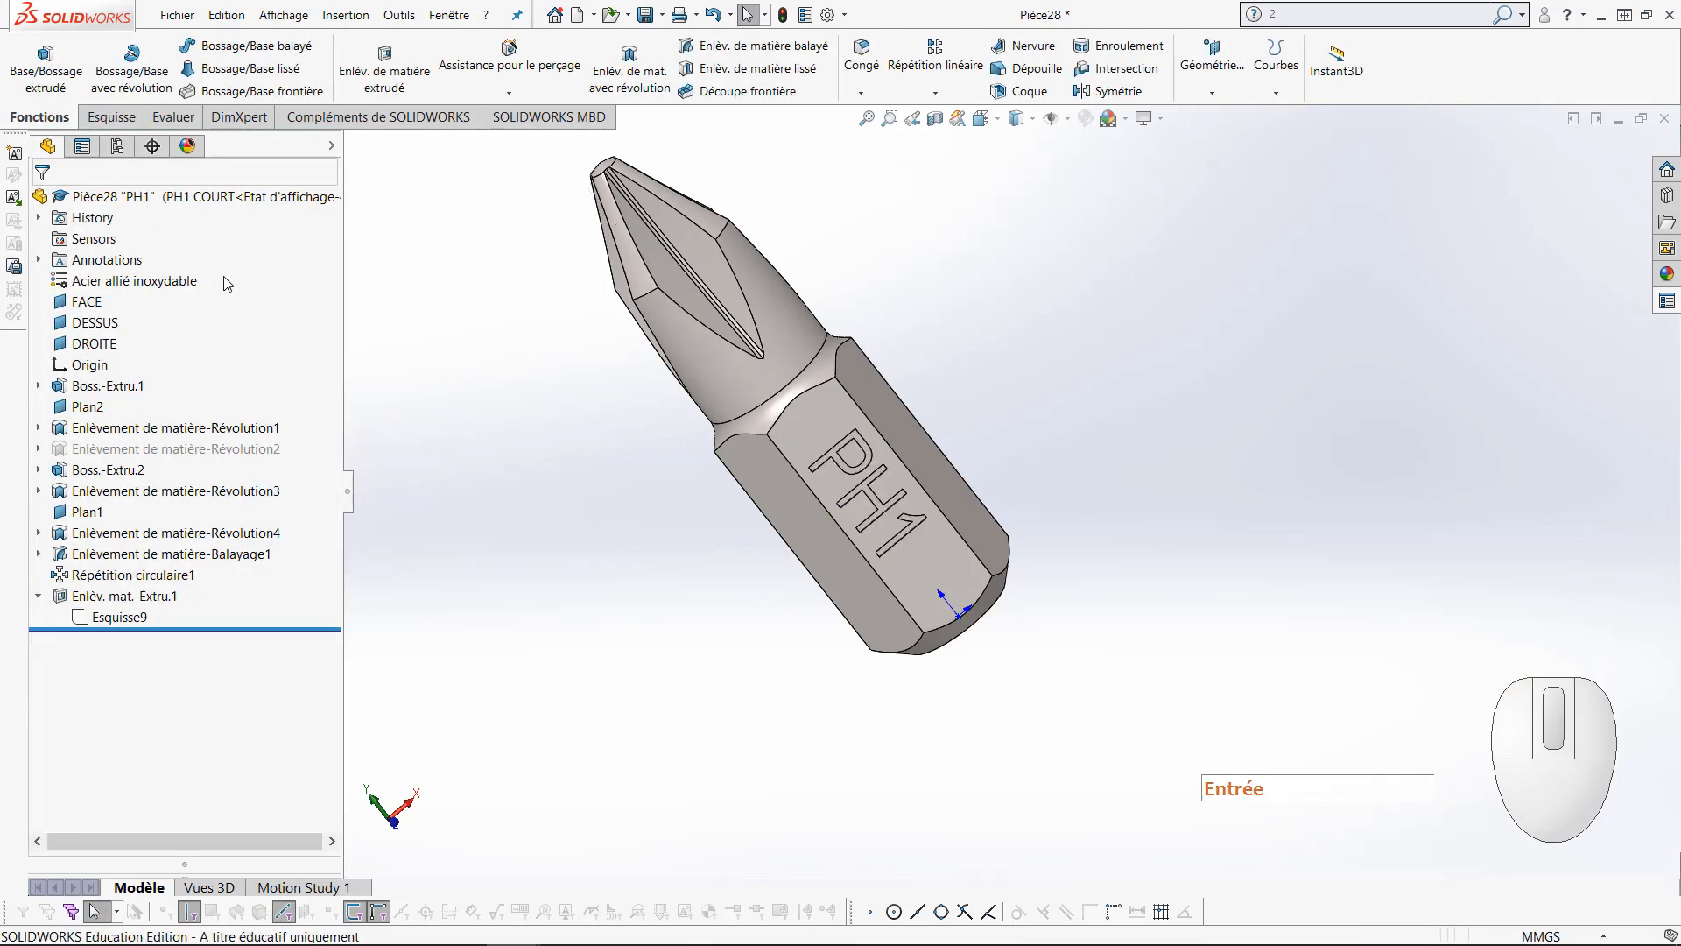
Activate PH1, PH1 COURT, PH2 and PH2 COURT in turn to compare each configuration's length, groove and engraving
left_click(116, 145)
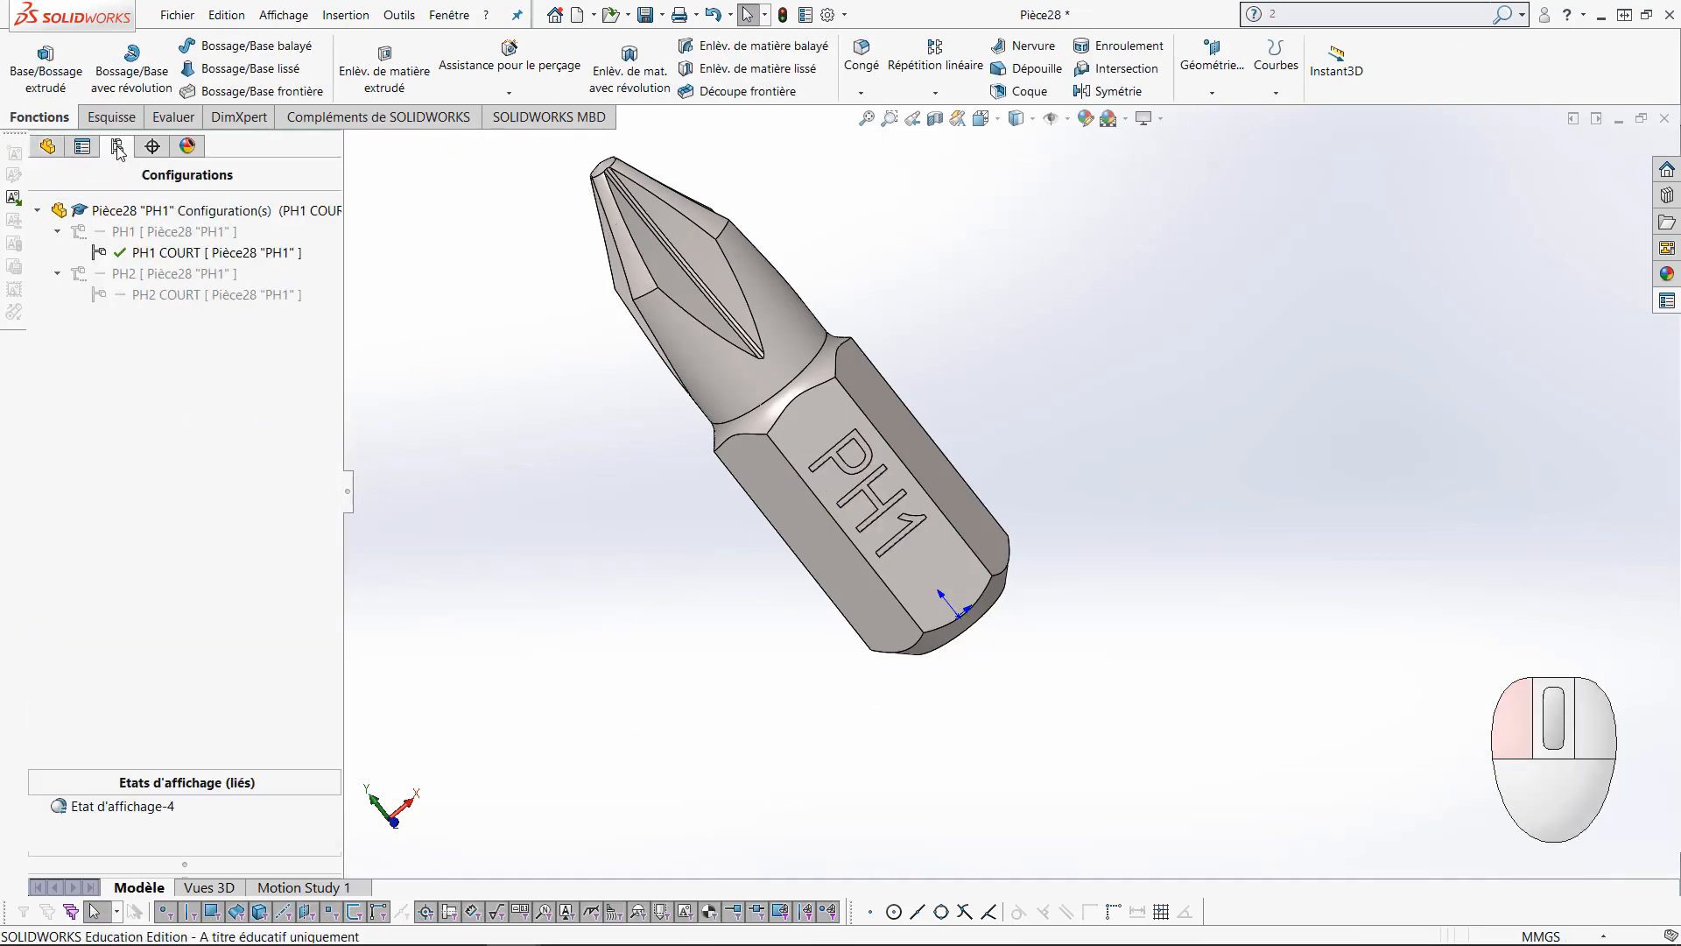
double_click(178, 233)
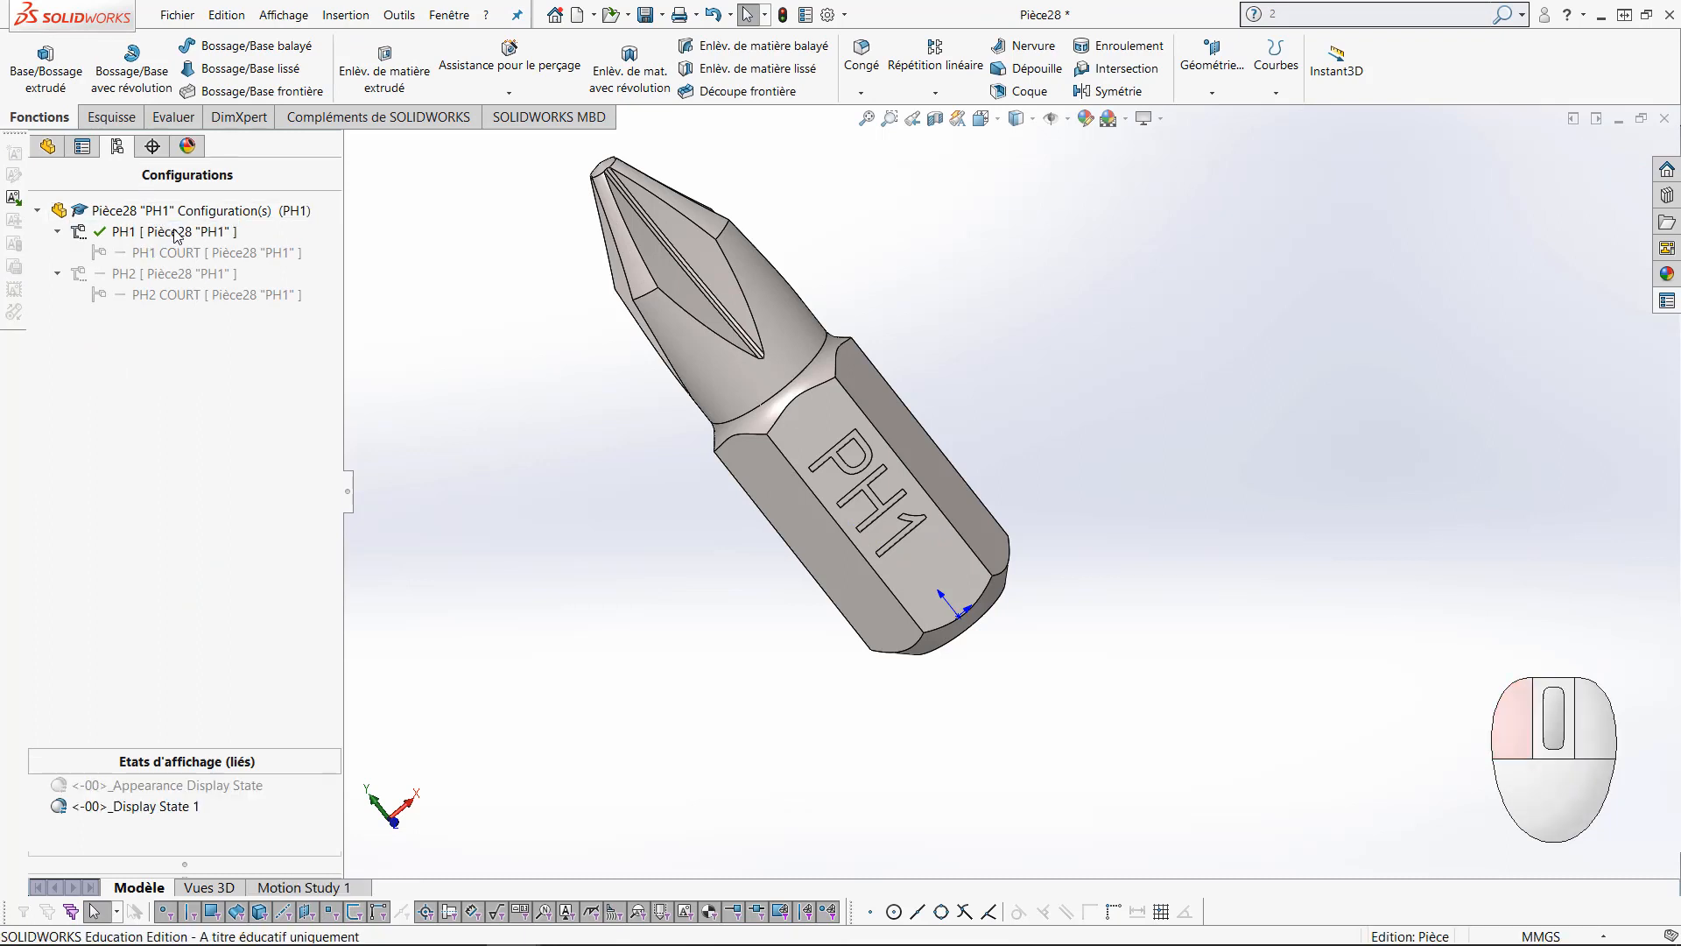
scroll(560, 454, "down", 5)
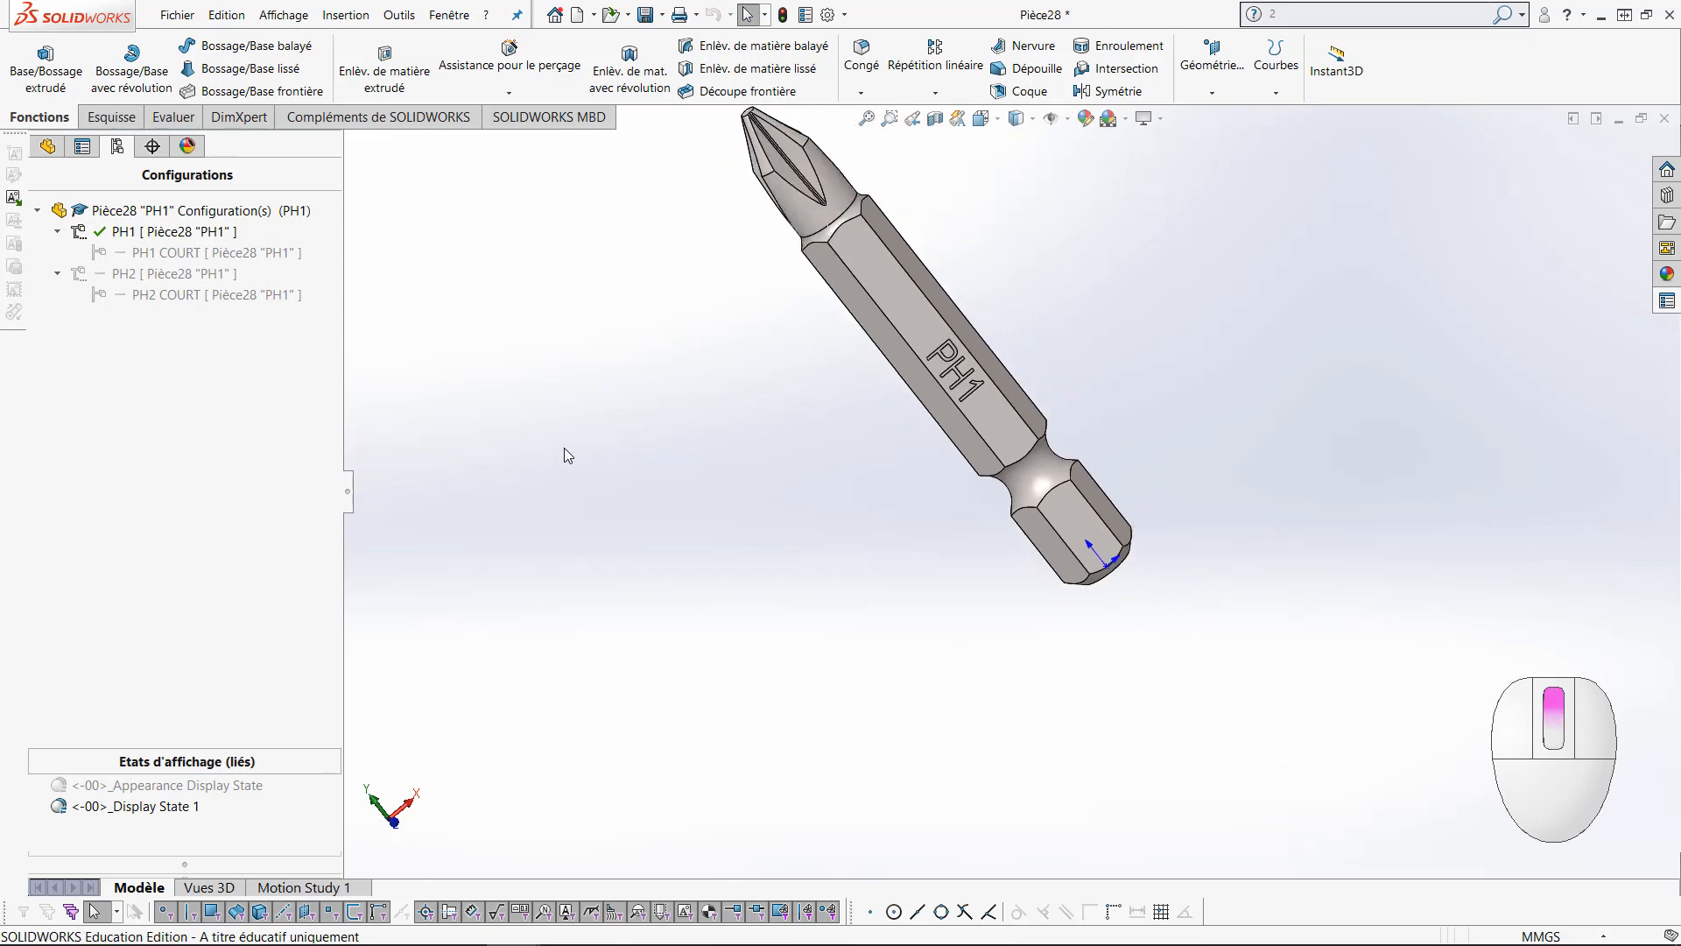
double_click(127, 254)
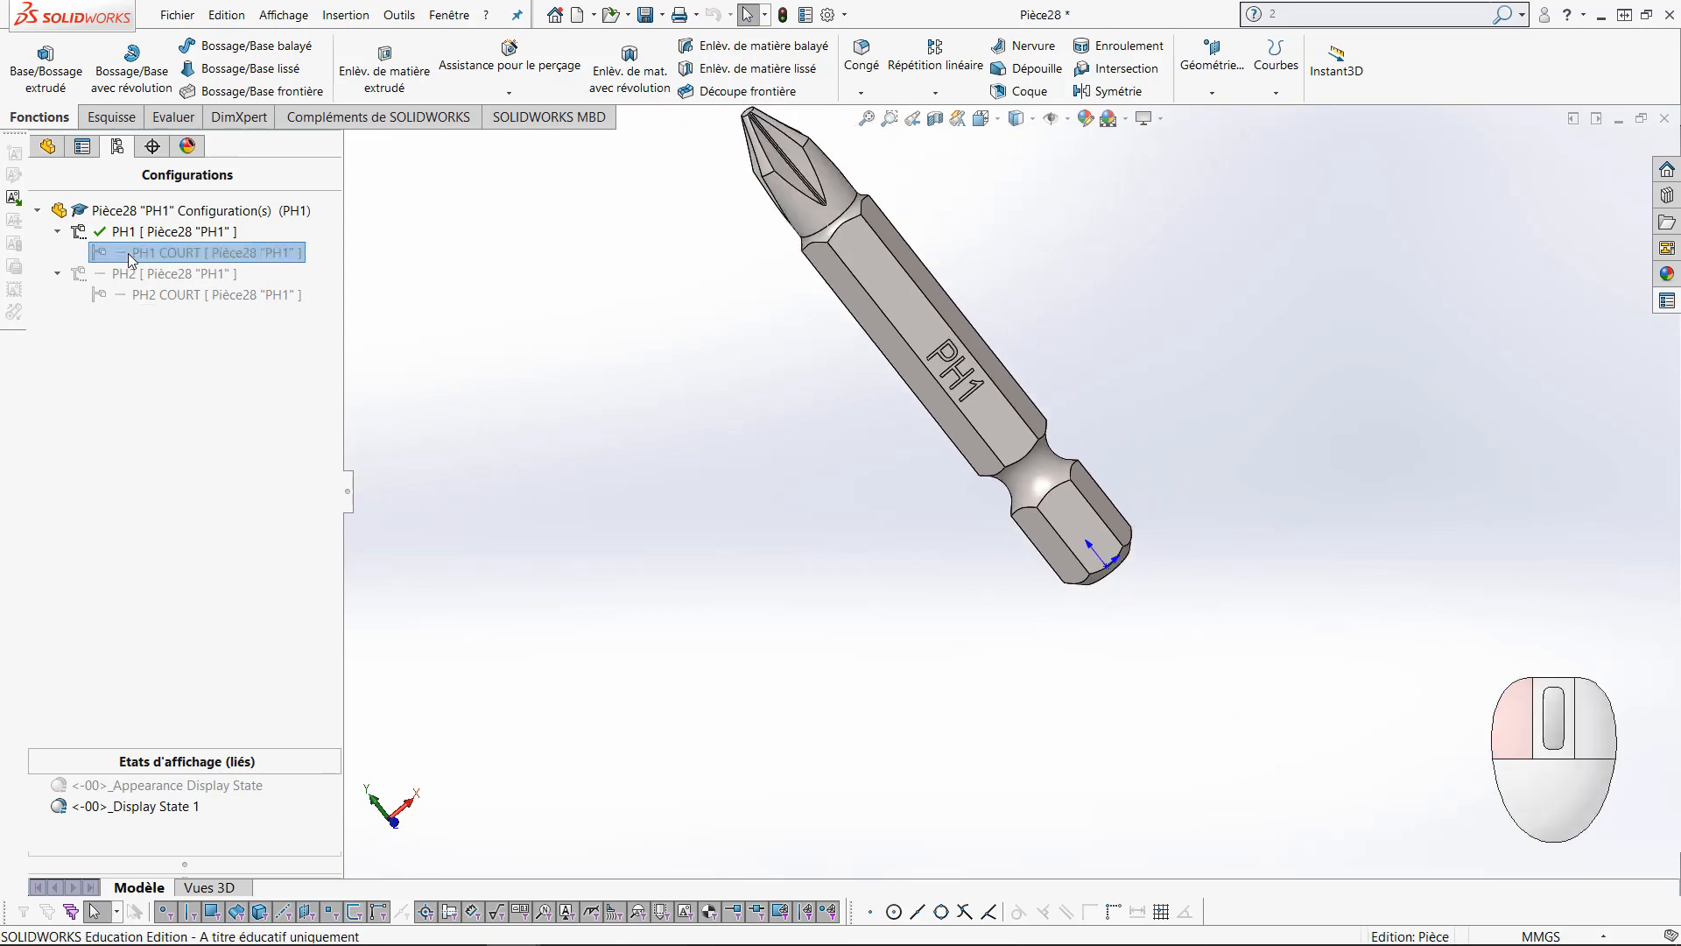
left_click(135, 277)
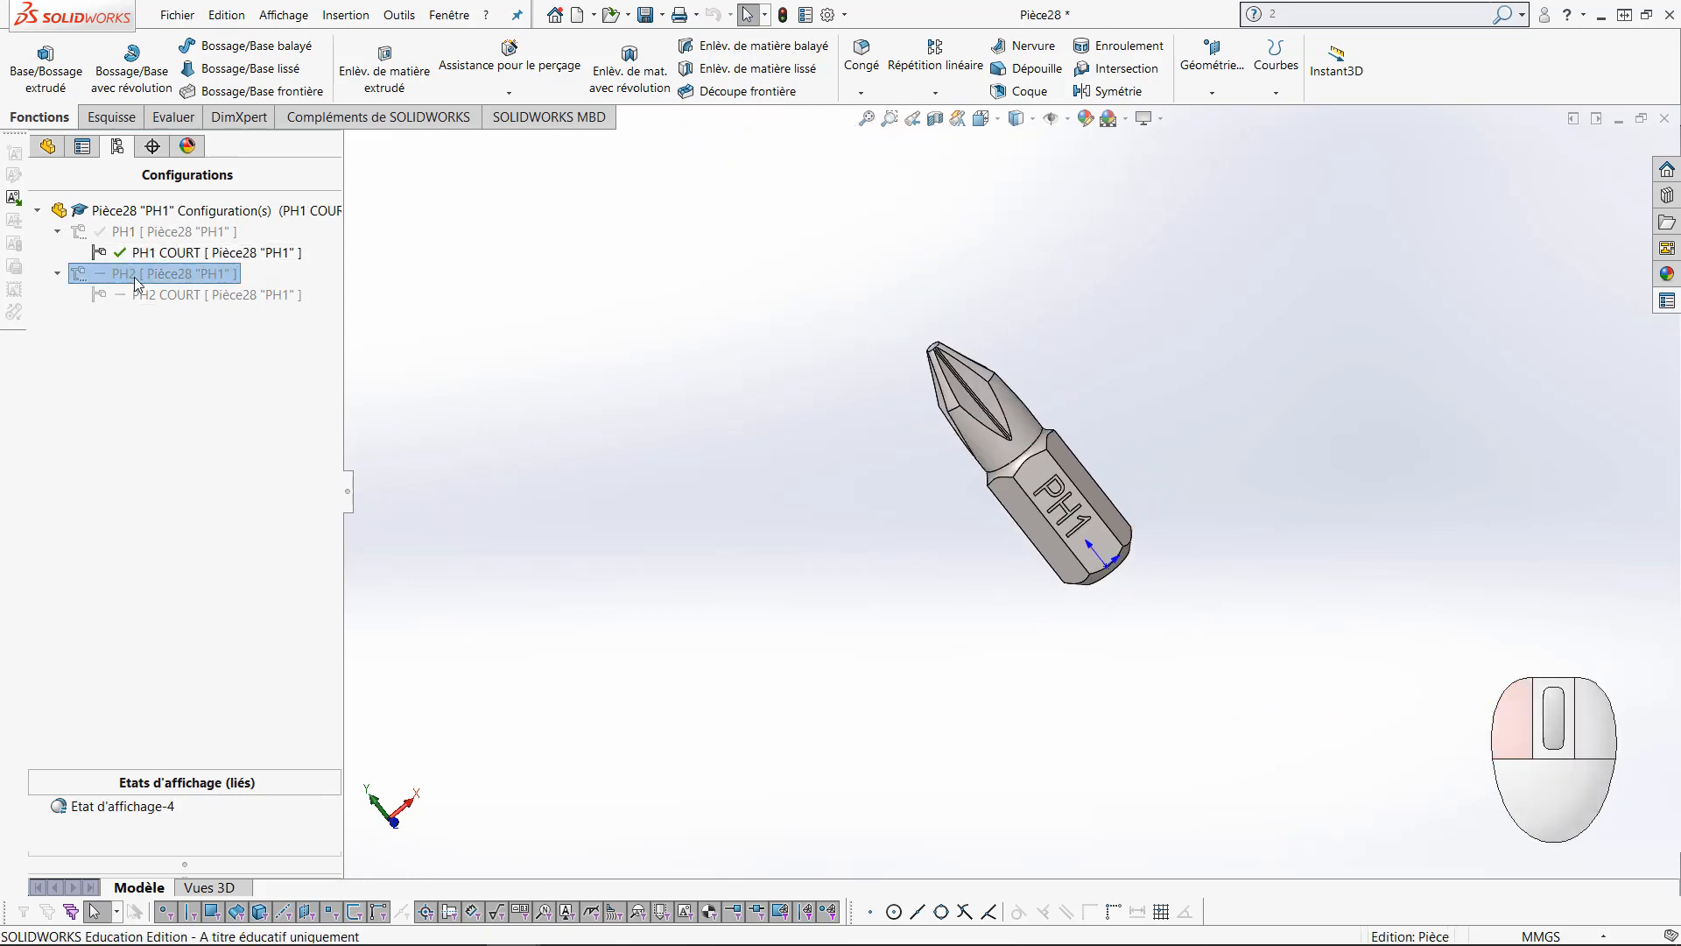
double_click(137, 280)
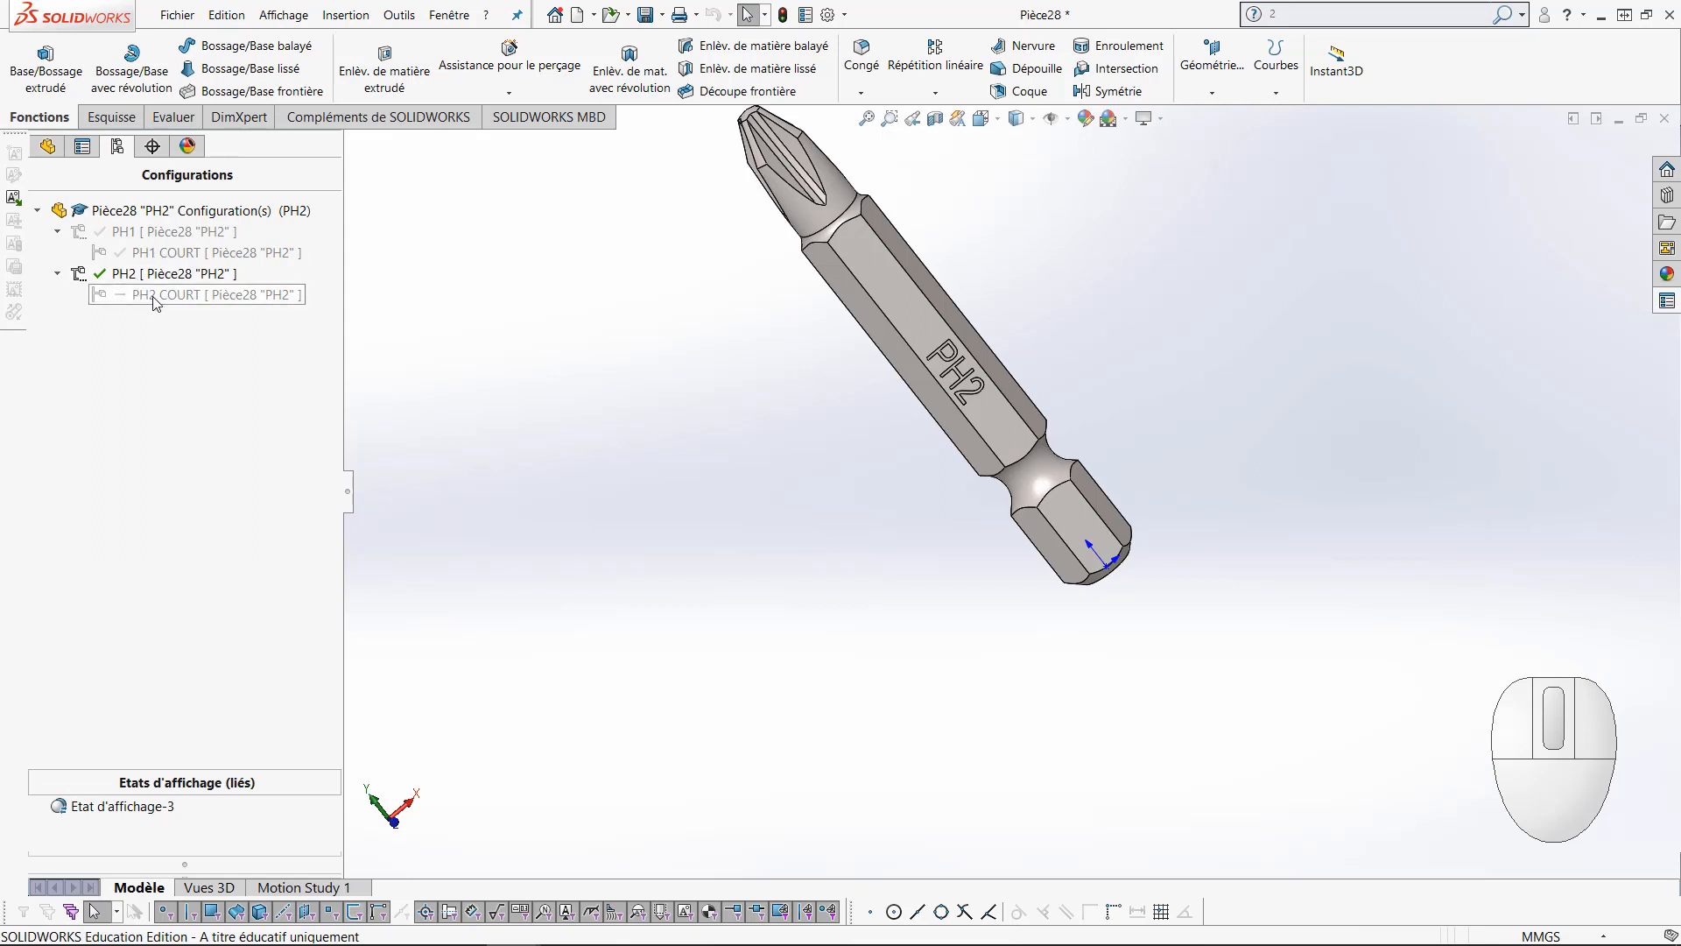
double_click(152, 296)
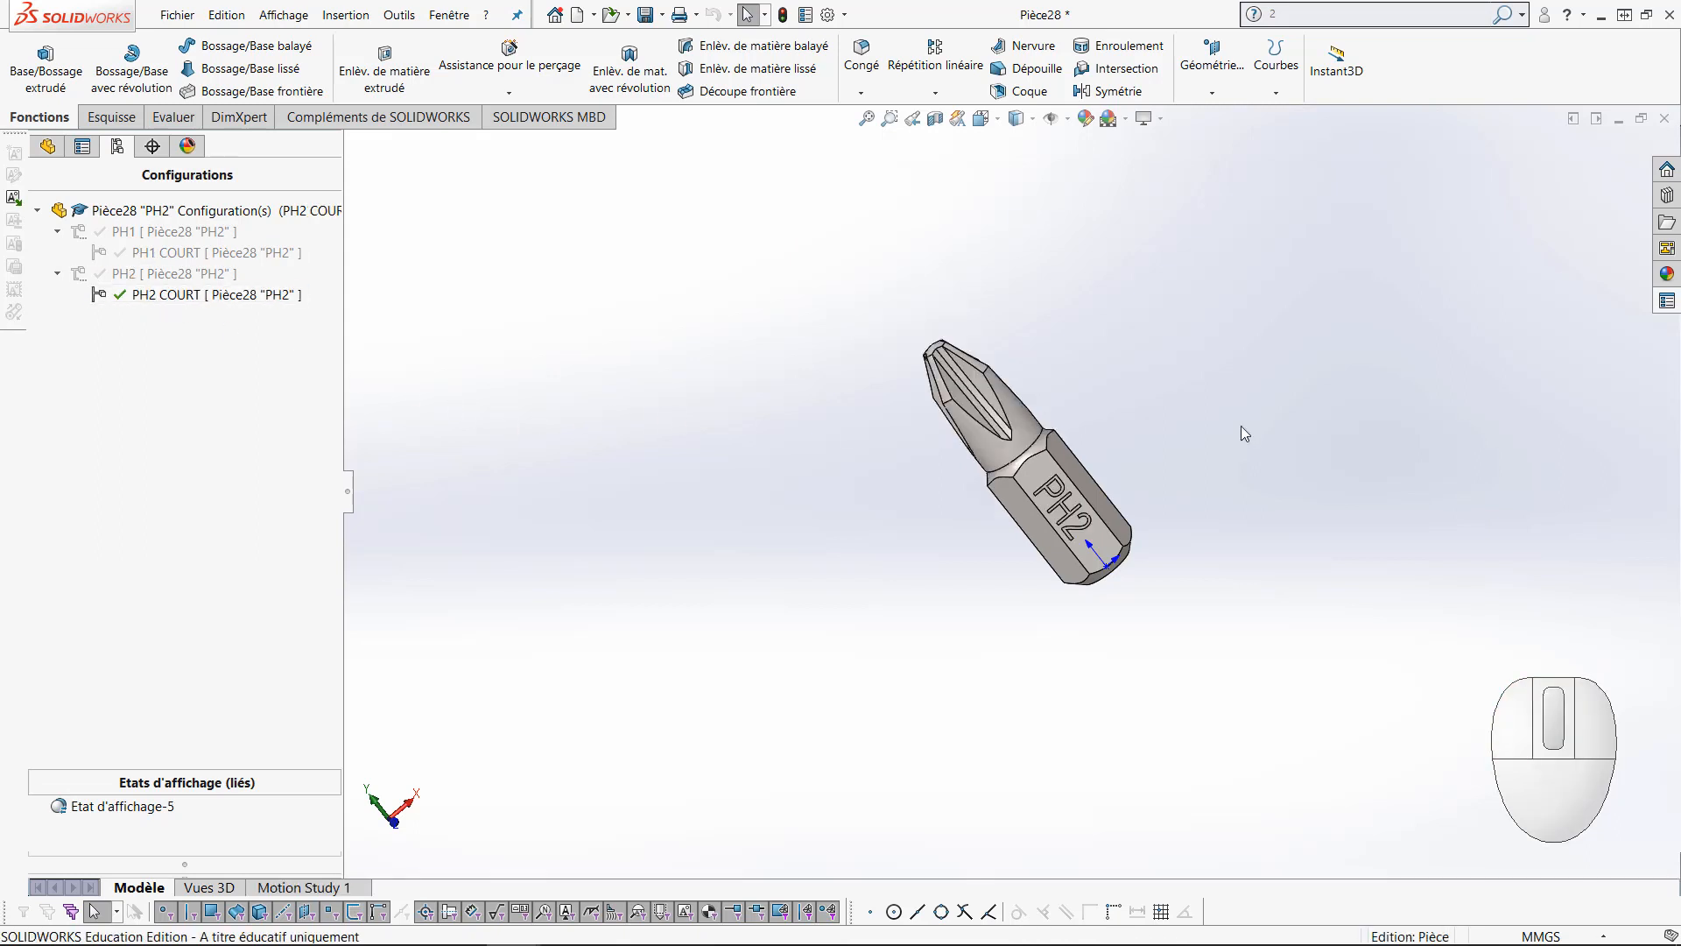
scroll(1241, 429, "down", 3)
middle_click_drag(1145, 450, 996, 526)
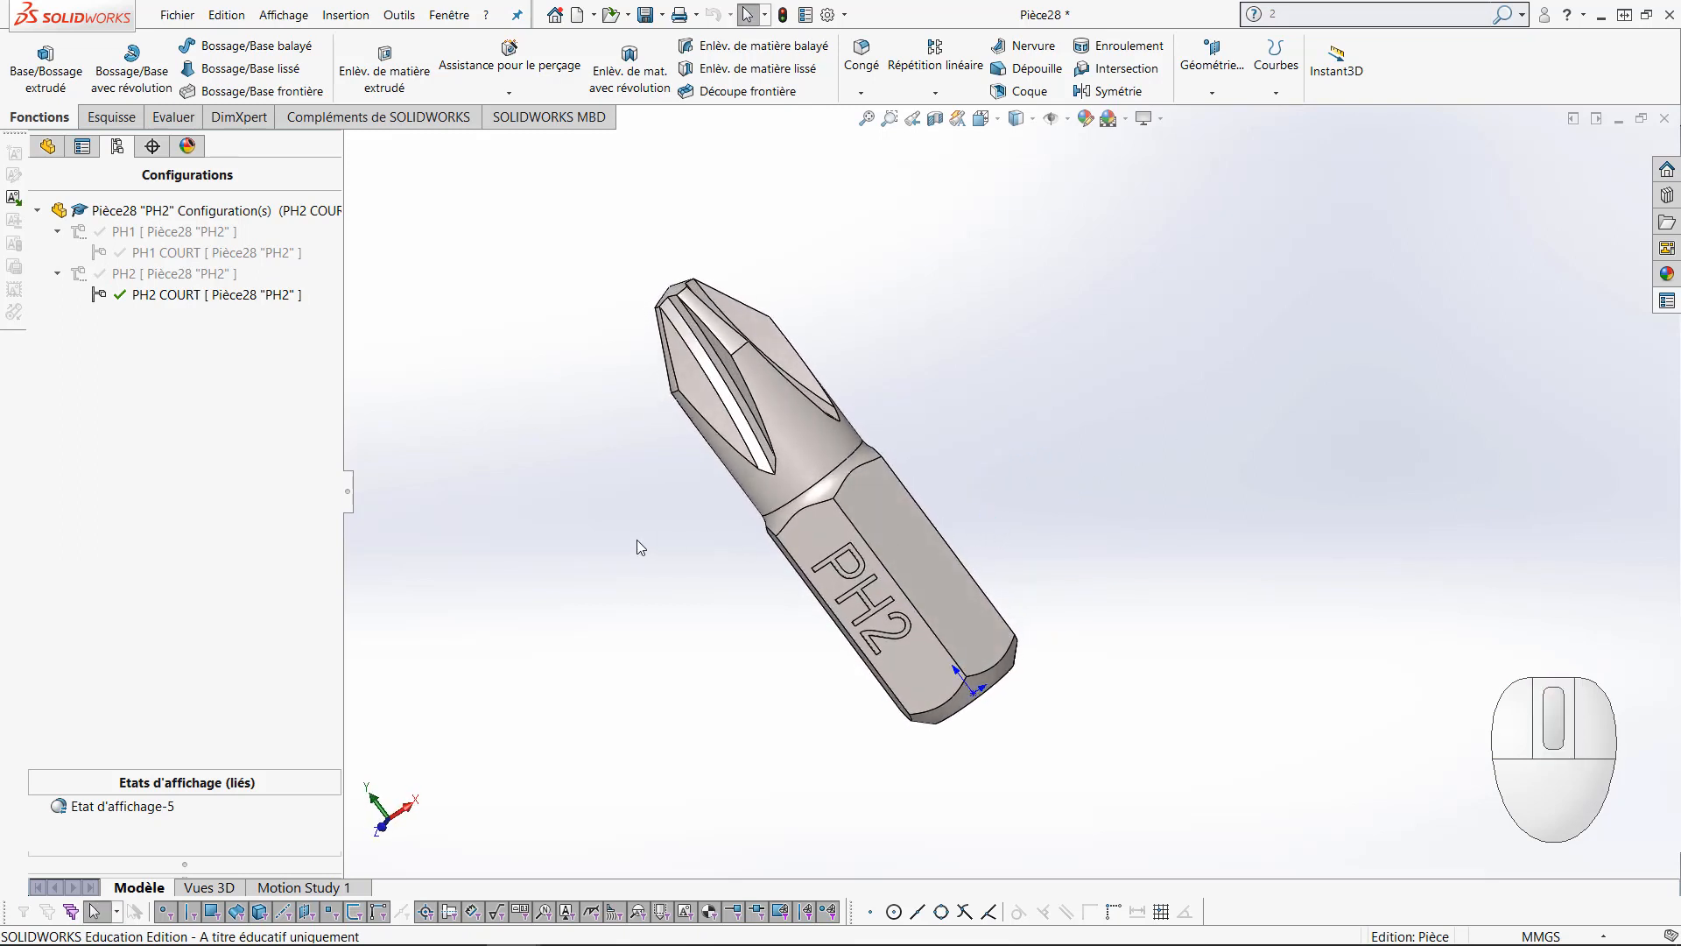
Switch to the ENBOUTS_PH assembly and examine the long and short bit variants, selecting the long PH3 bit
key("ctrl+Tab")
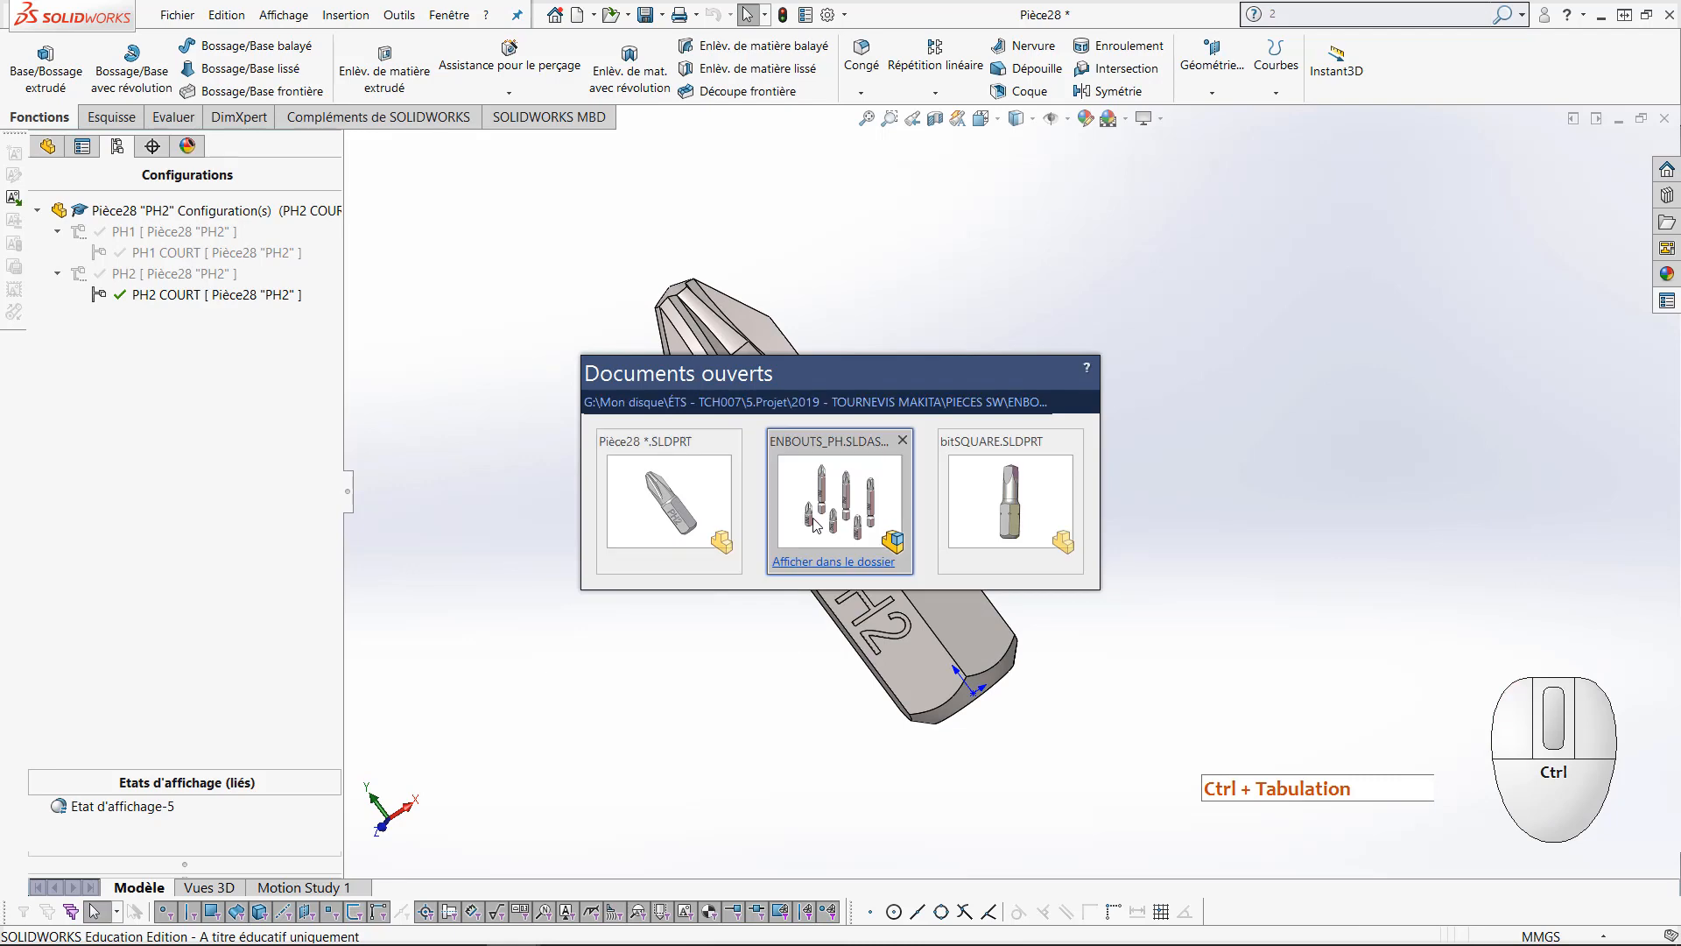
key("ctrl+Tab")
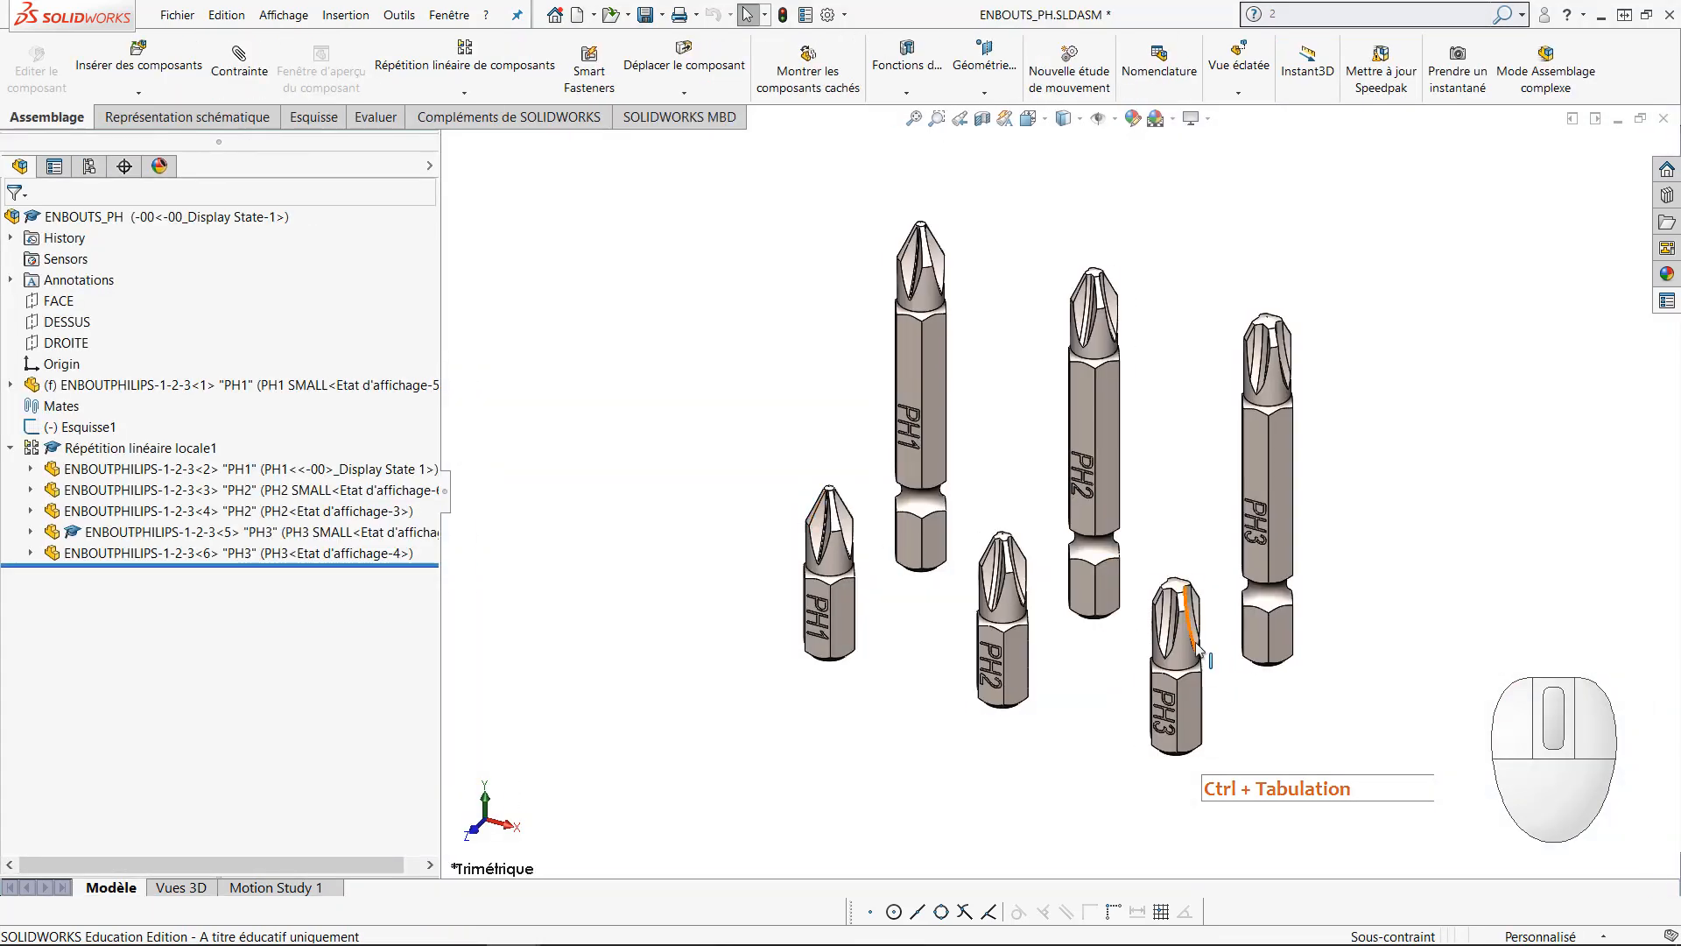
left_click(1189, 657)
left_click(1263, 470)
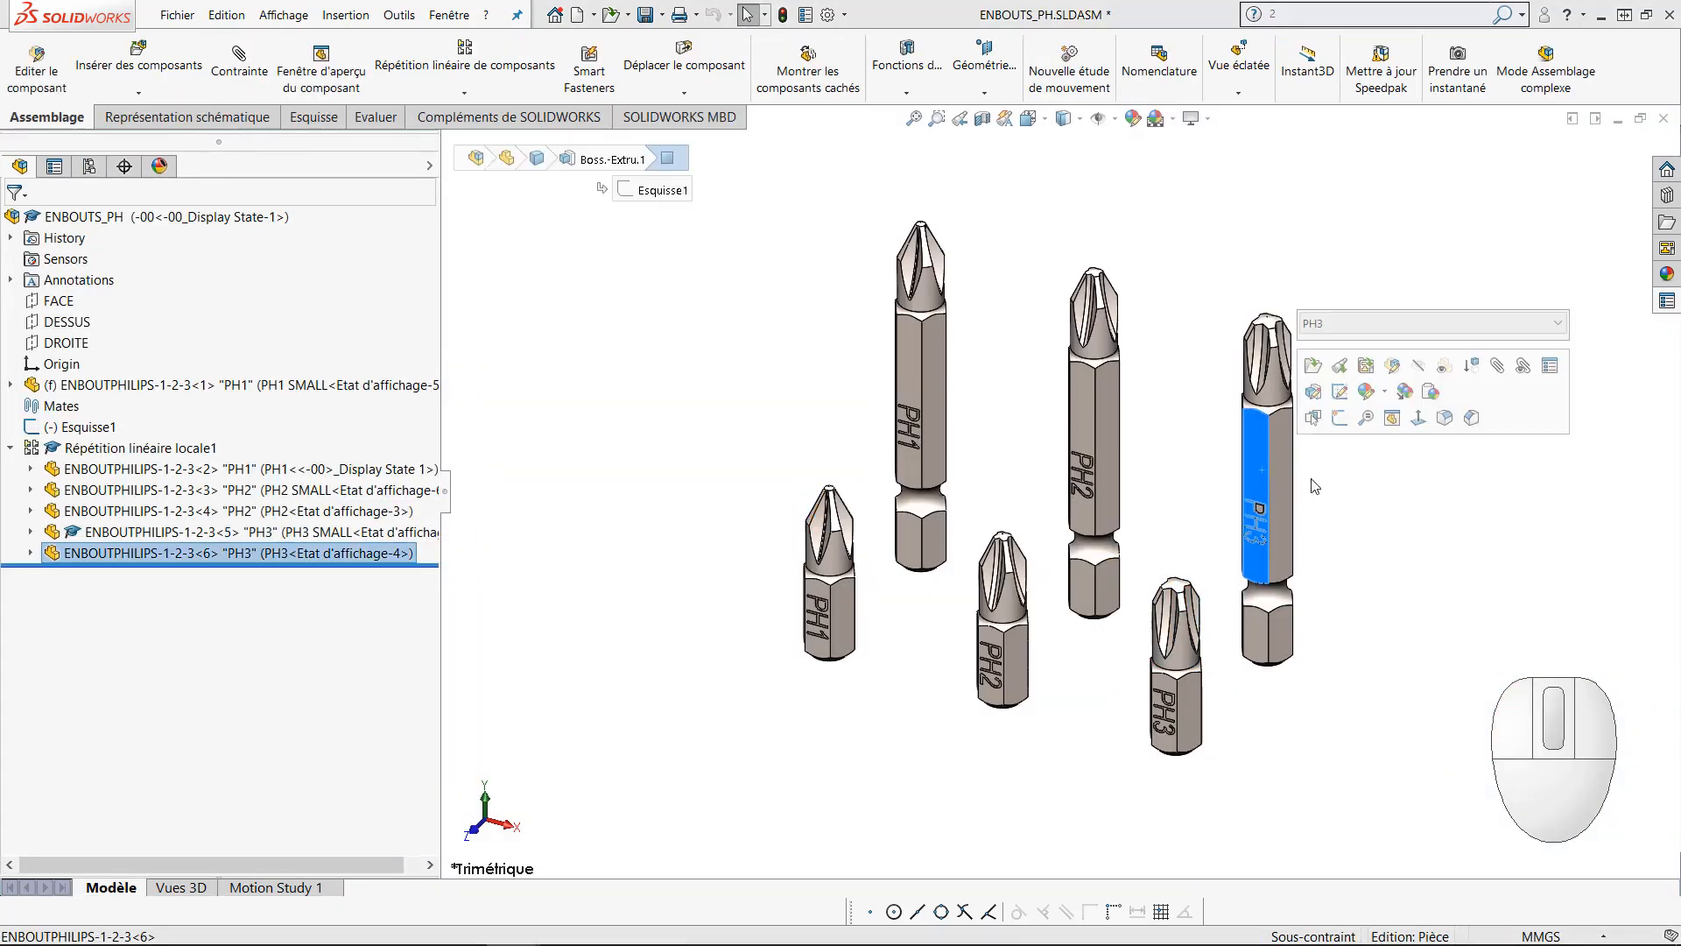
Switch to the bitSQUARE part and inspect the small notches cut into the edges of its hexagonal shank
key("ctrl+Tab")
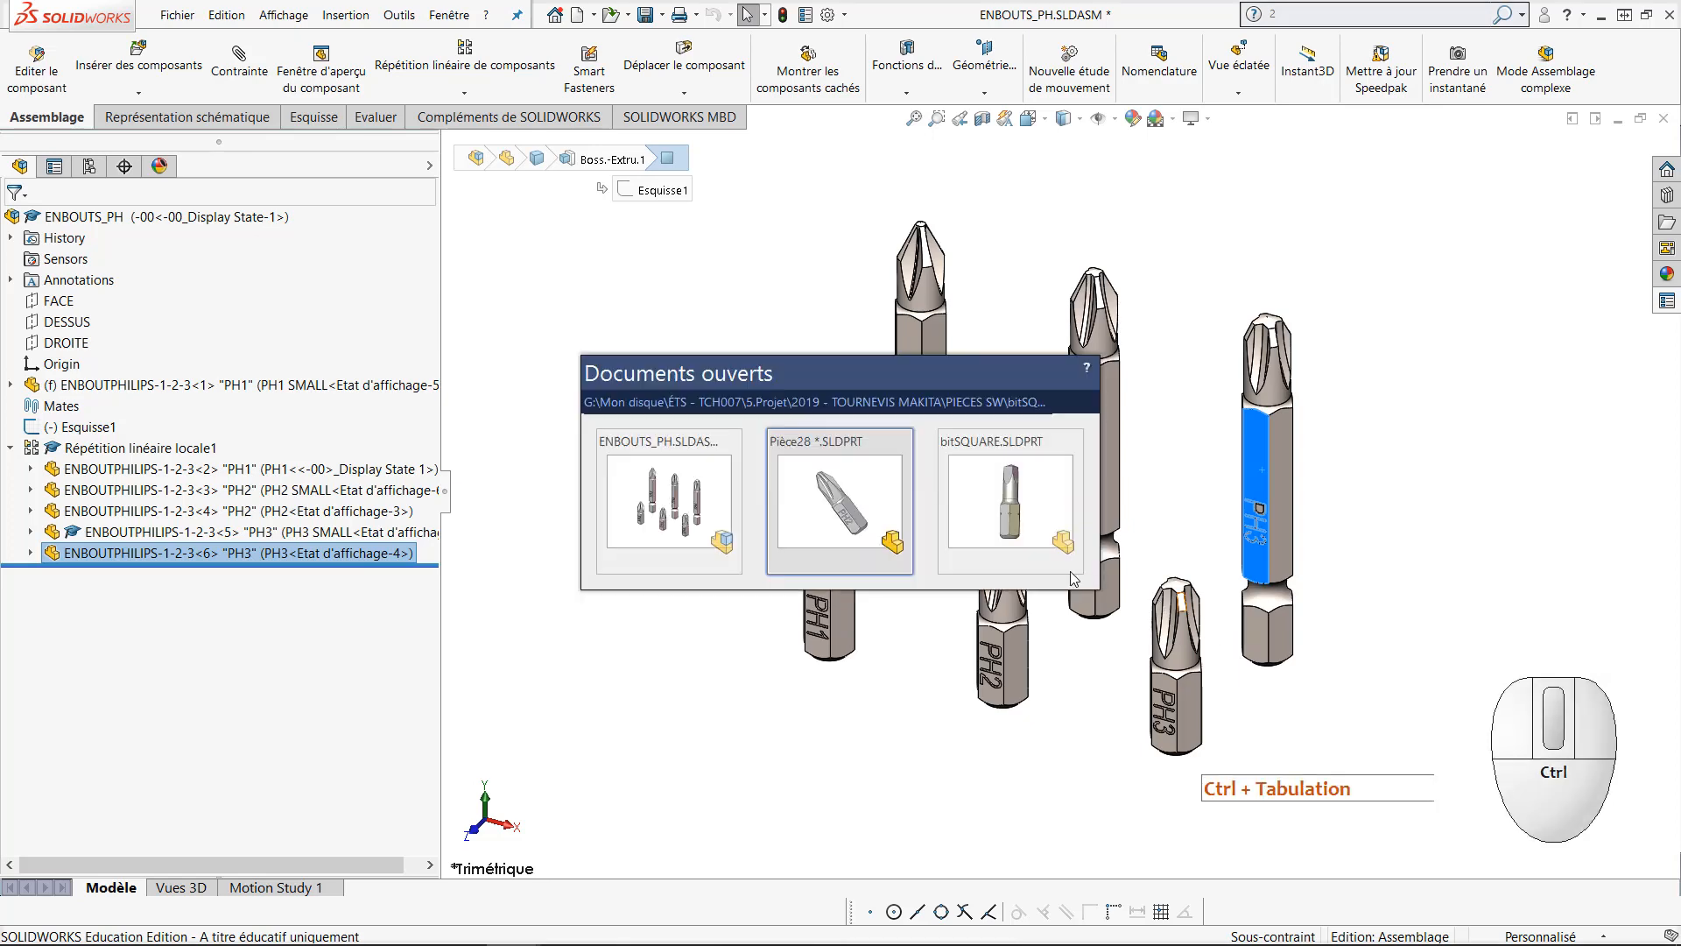
key("ctrl+Tab")
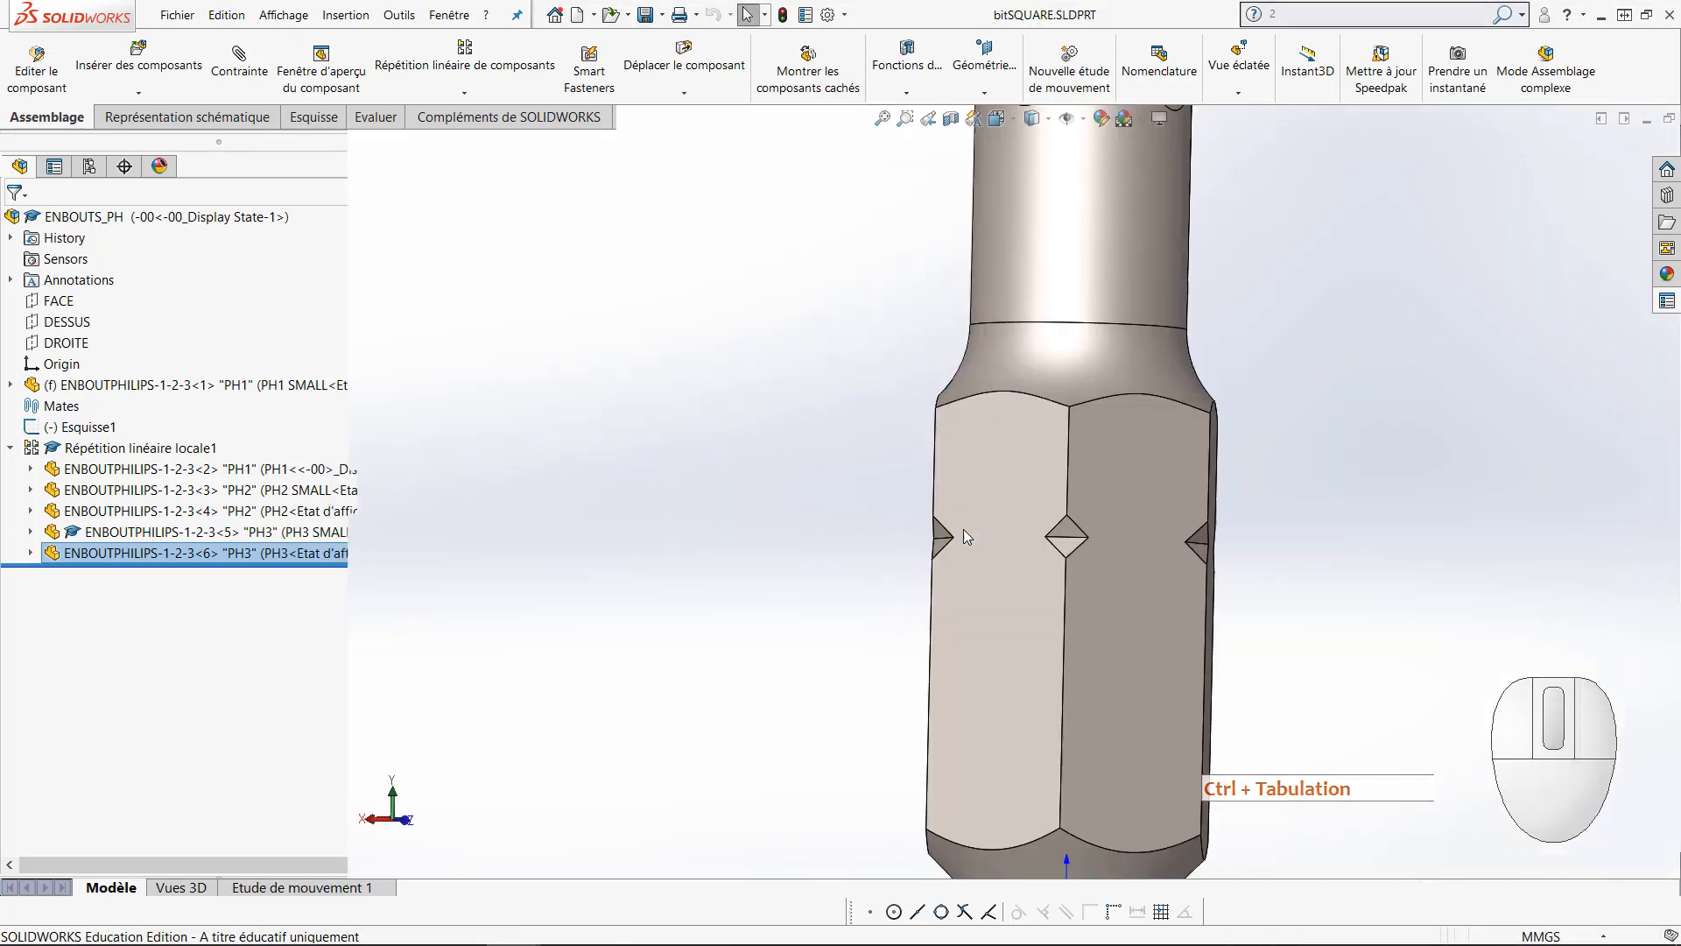
left_click(1053, 538)
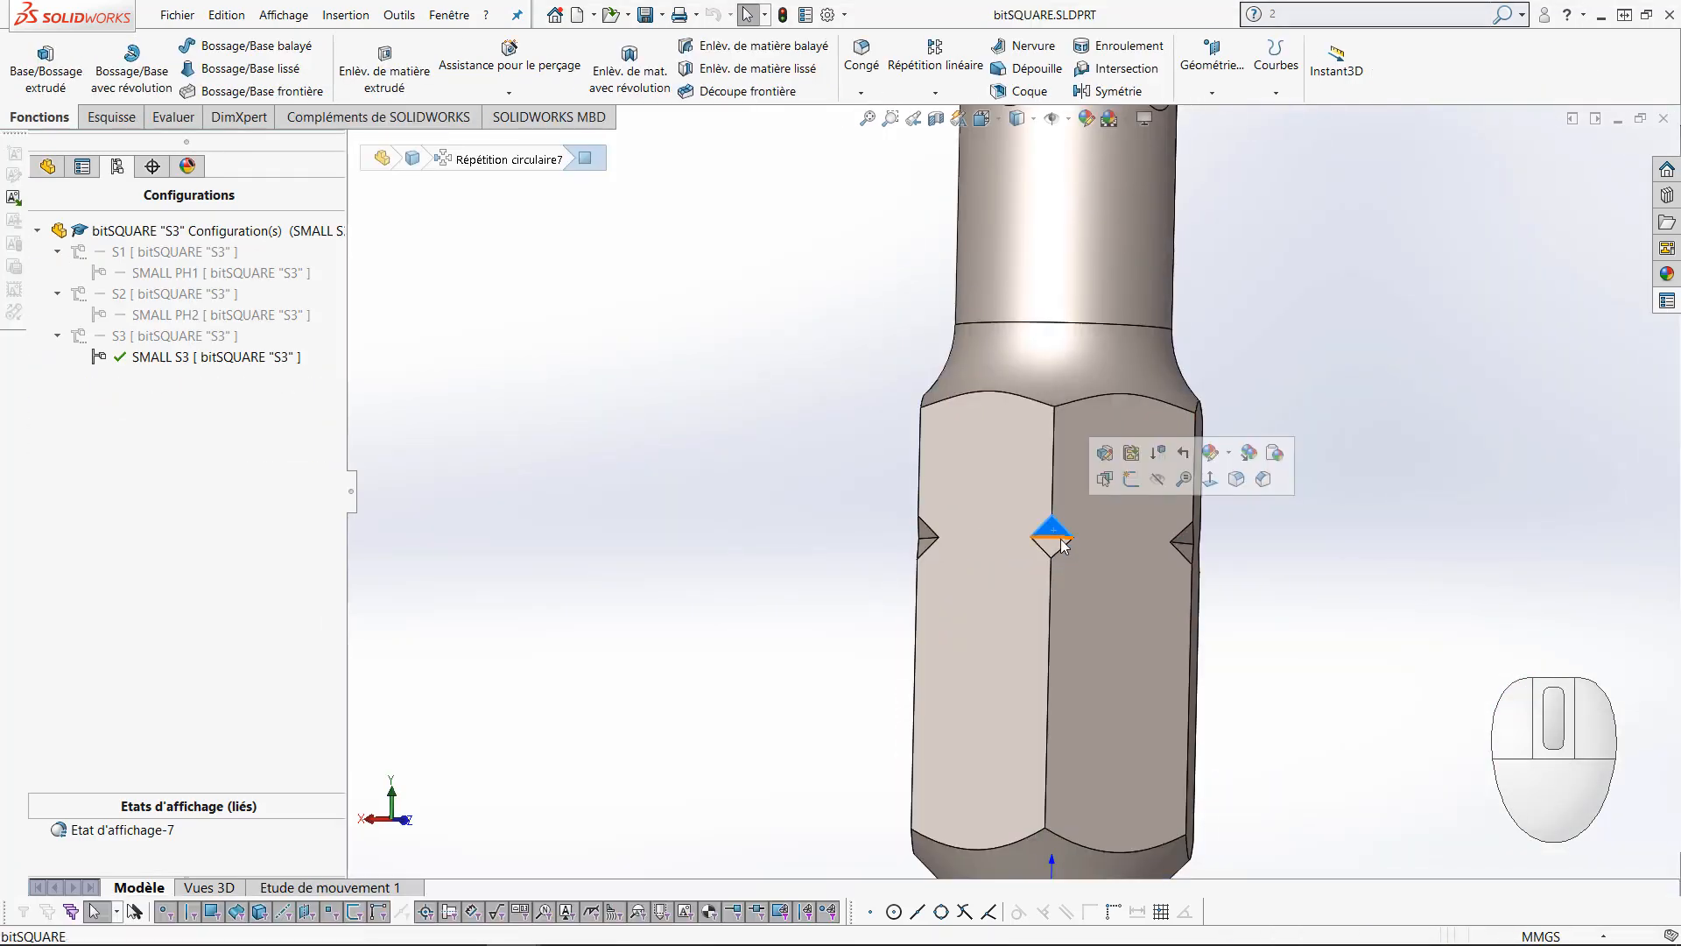
scroll(1063, 538, "up", 4)
middle_click_drag(1066, 537, 1086, 574)
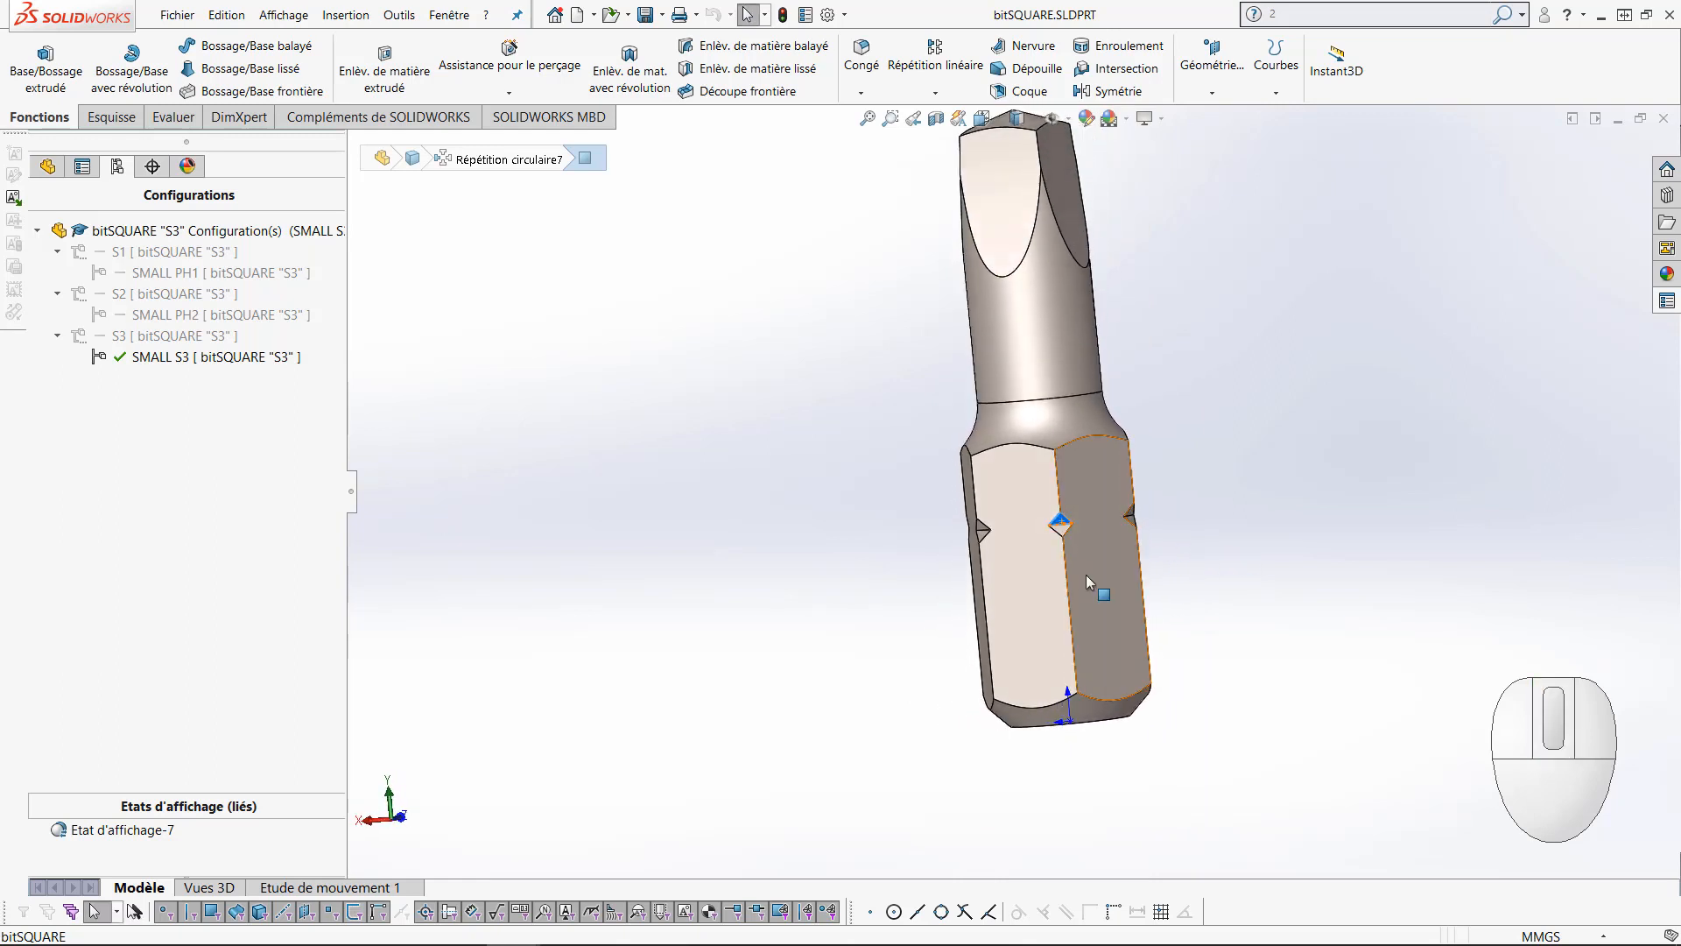
left_click(1262, 530)
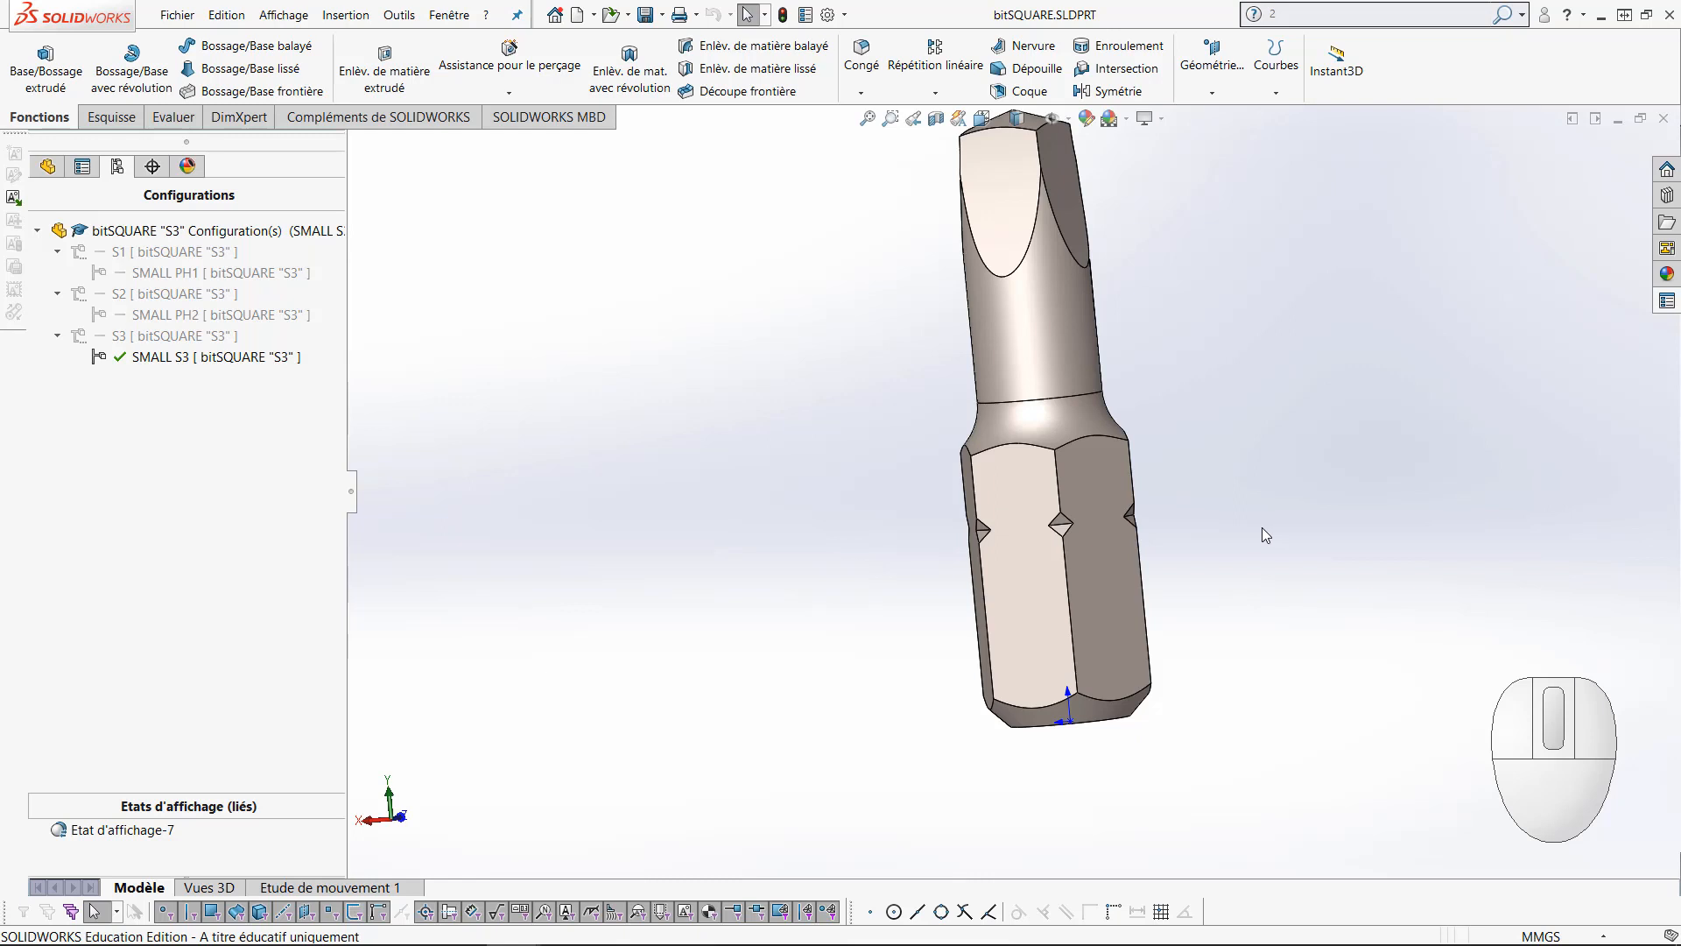